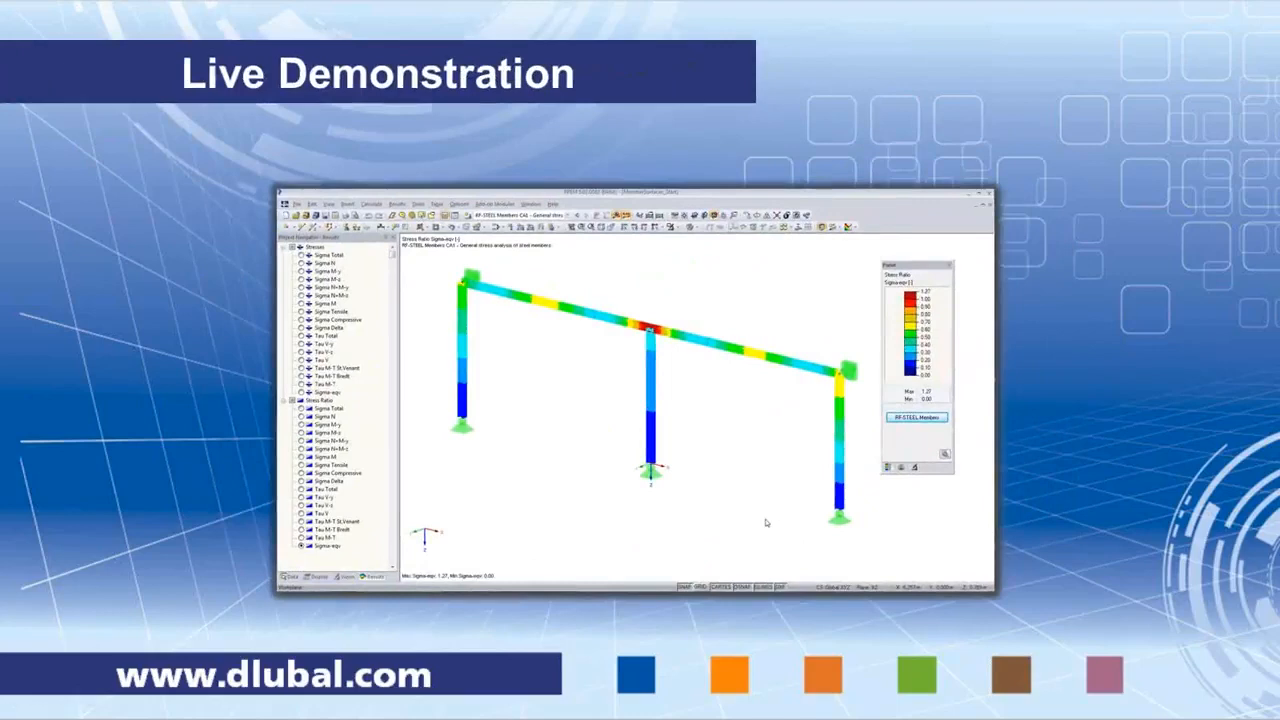
- Switch to RFEM and show the frame as a wireframe with the stress ratio results hidden
{"action": "key", "text": "alt+Tab"}
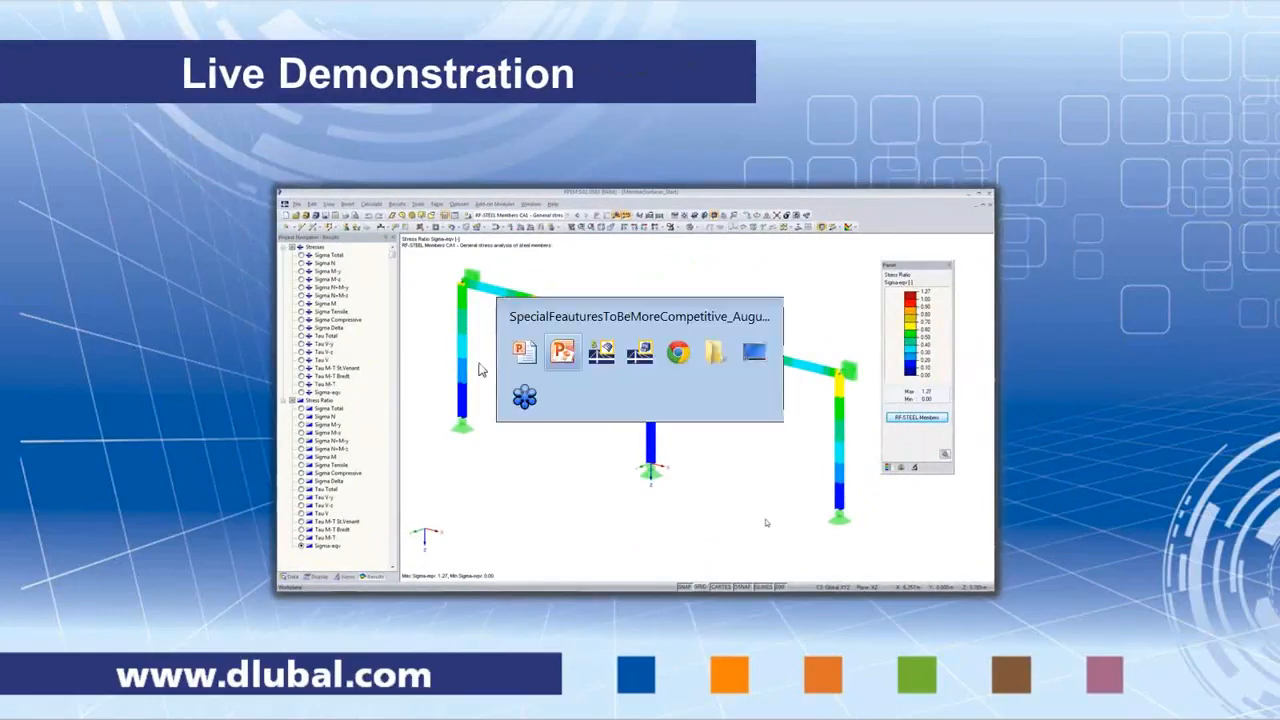
{"action": "key", "text": "alt+Tab"}
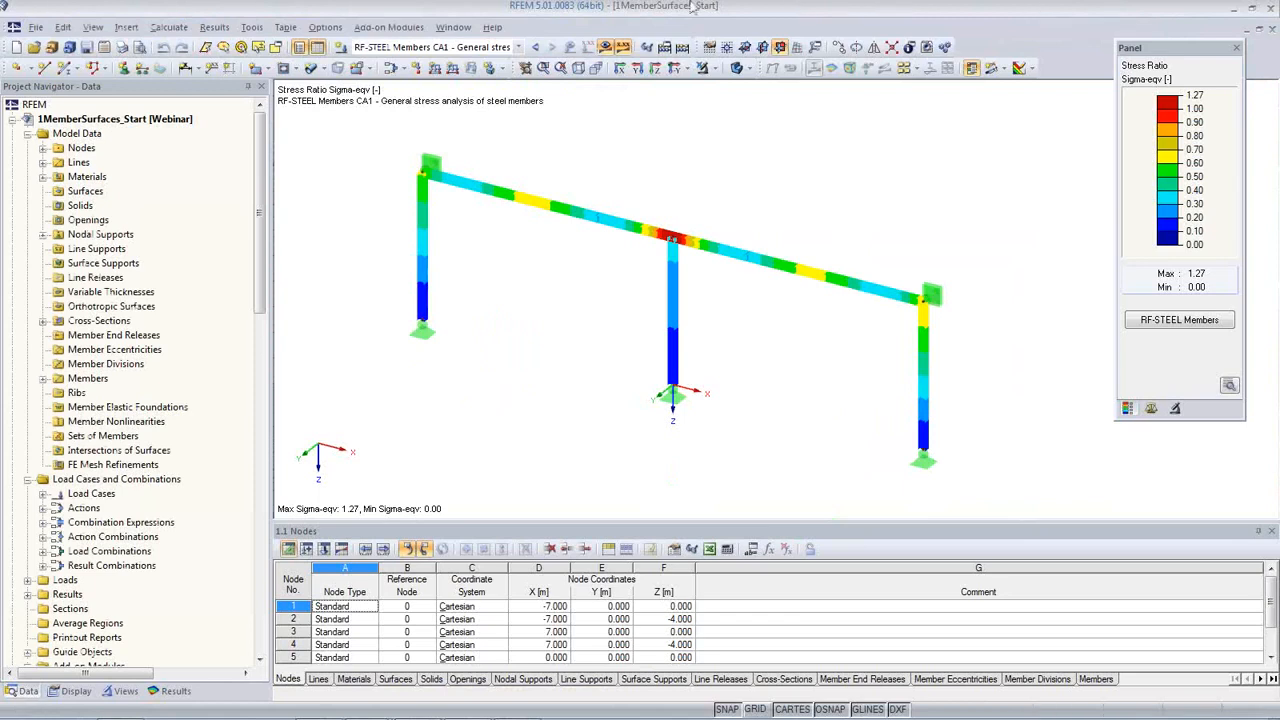
{"action": "left_click", "coordinate": [741, 68]}
{"action": "left_click", "coordinate": [748, 89]}
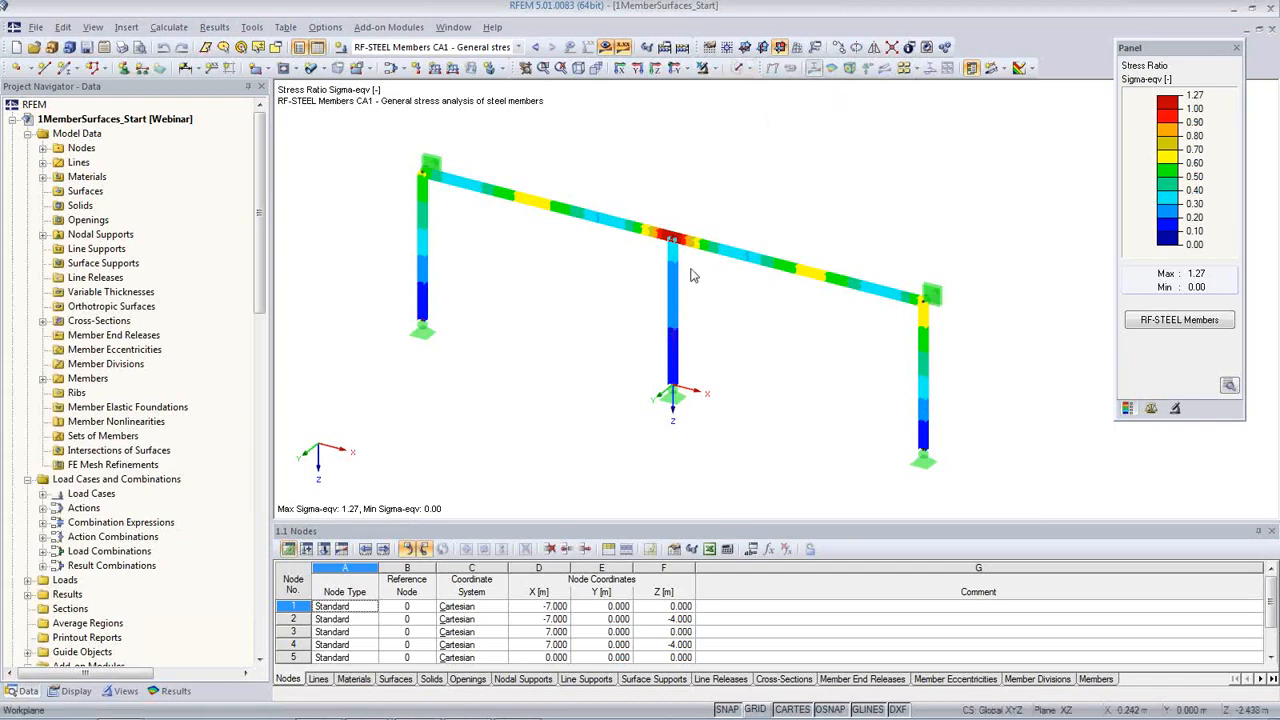
{"action": "left_click", "coordinate": [605, 47]}
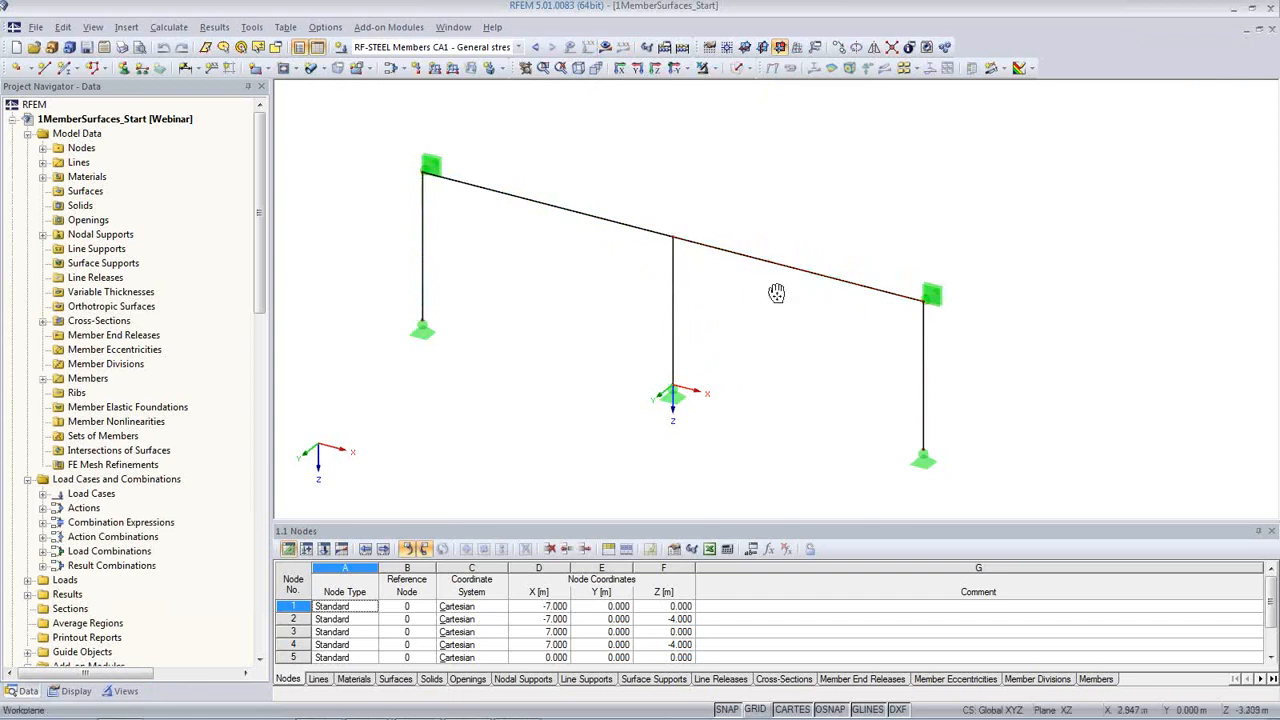
{"action": "scroll", "coordinate": [762, 300], "scroll_direction": "up", "scroll_amount": 2}
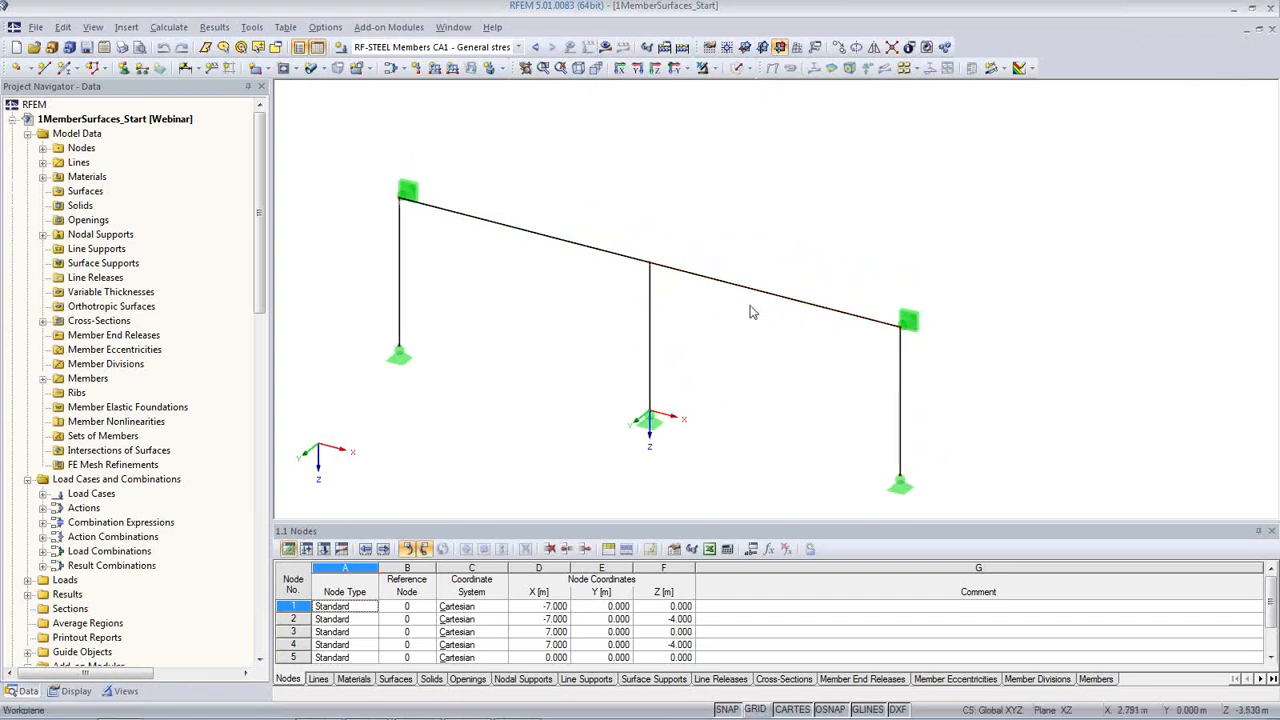
- Review the frame's loads one by one, from load case LC1 - Self-weight through load combination CO4
{"action": "left_click", "coordinate": [490, 47]}
{"action": "left_click", "coordinate": [488, 62]}
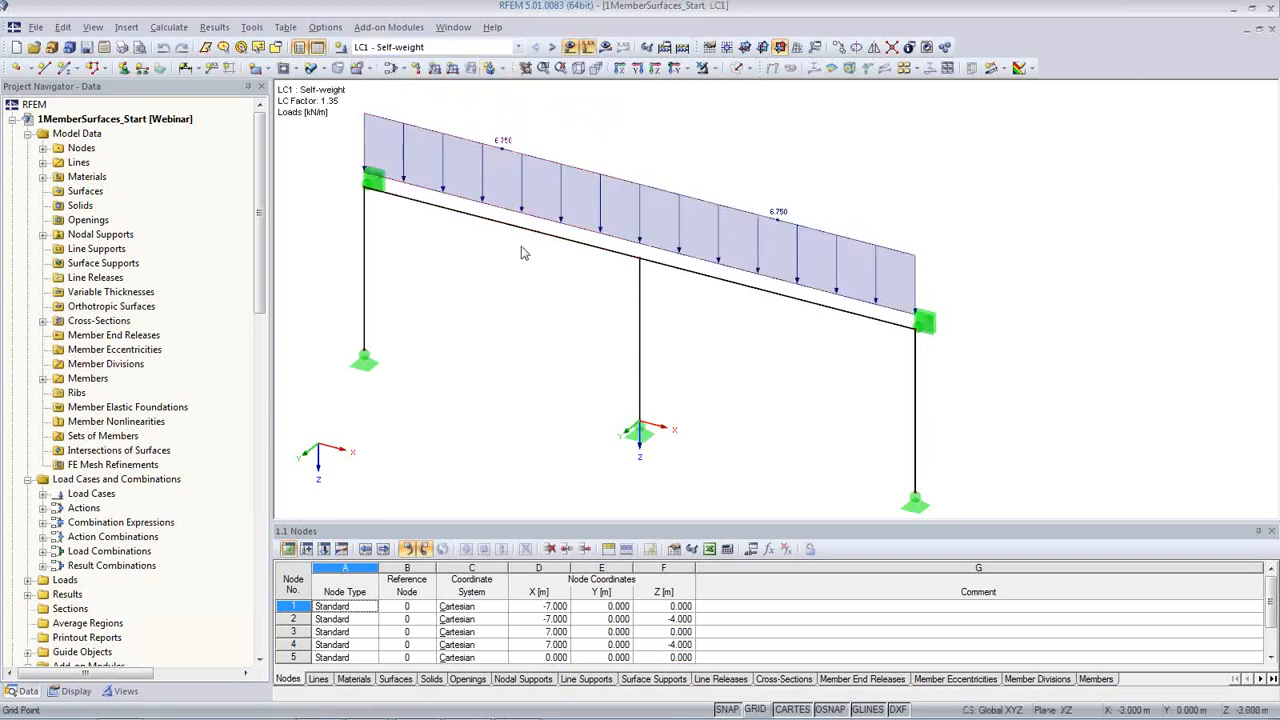
{"action": "left_click", "coordinate": [554, 49]}
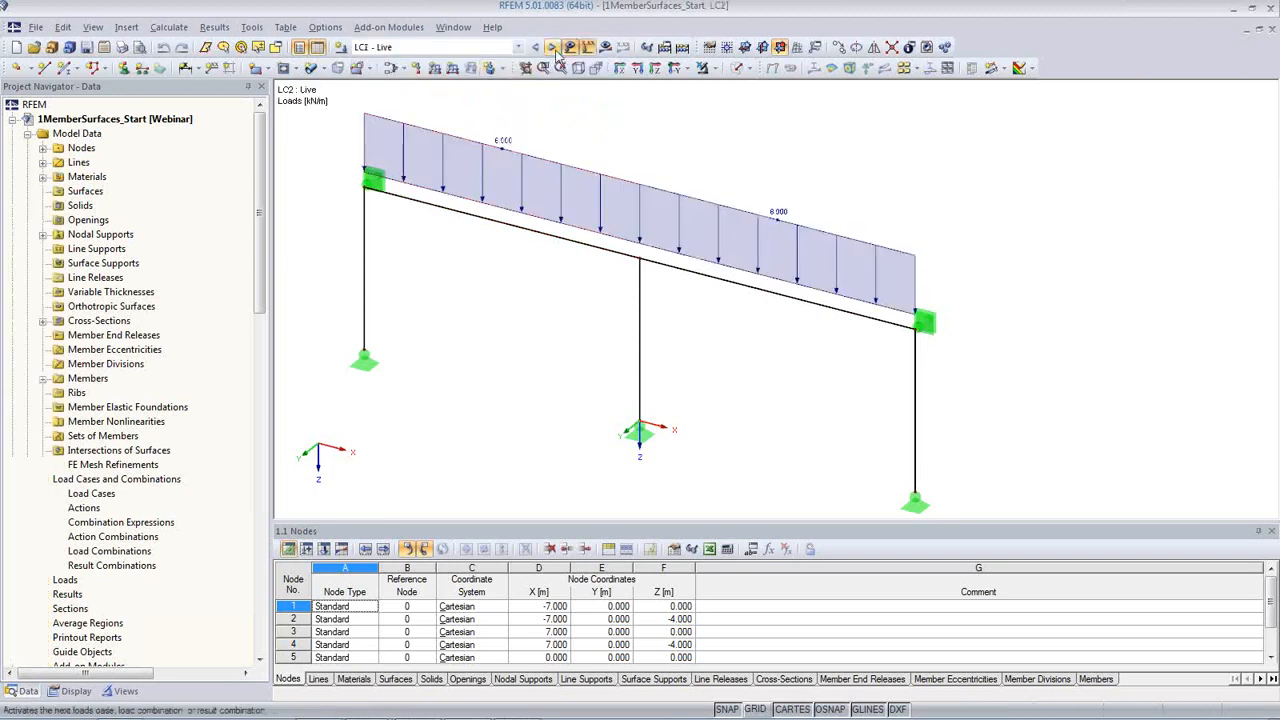
{"action": "left_click", "coordinate": [554, 49]}
{"action": "left_click", "coordinate": [554, 49]}
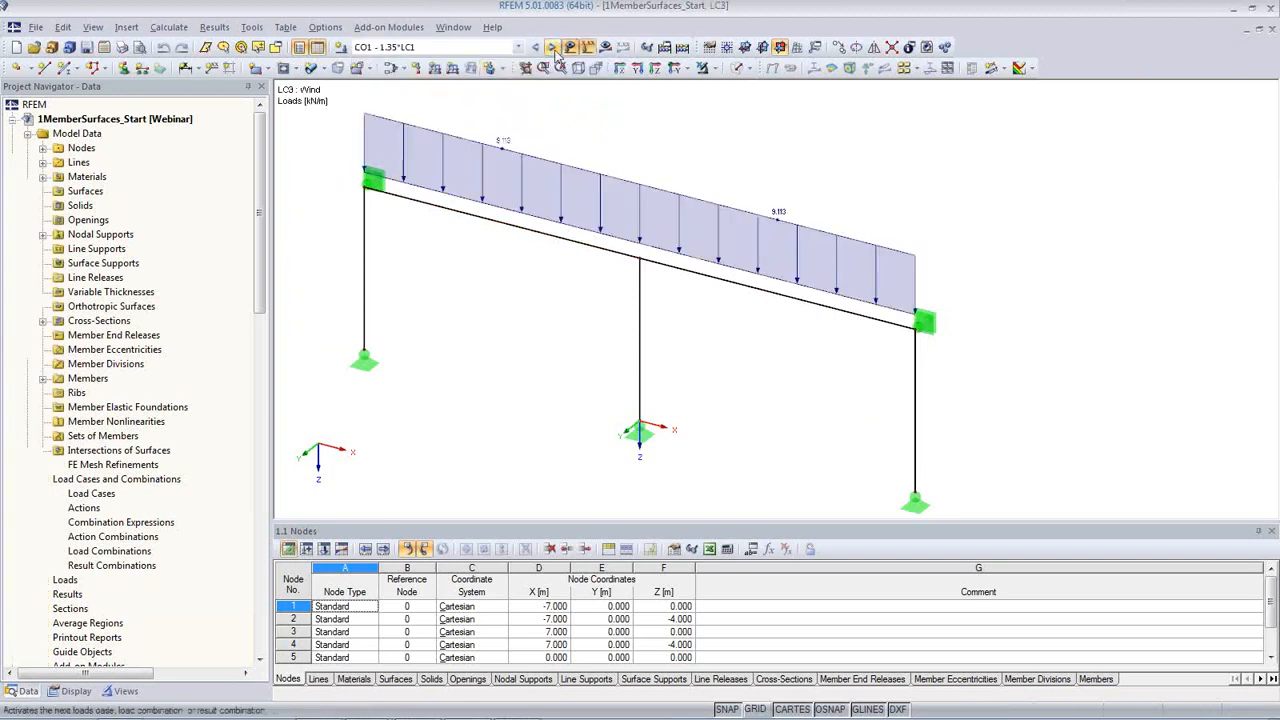
{"action": "left_click", "coordinate": [554, 49]}
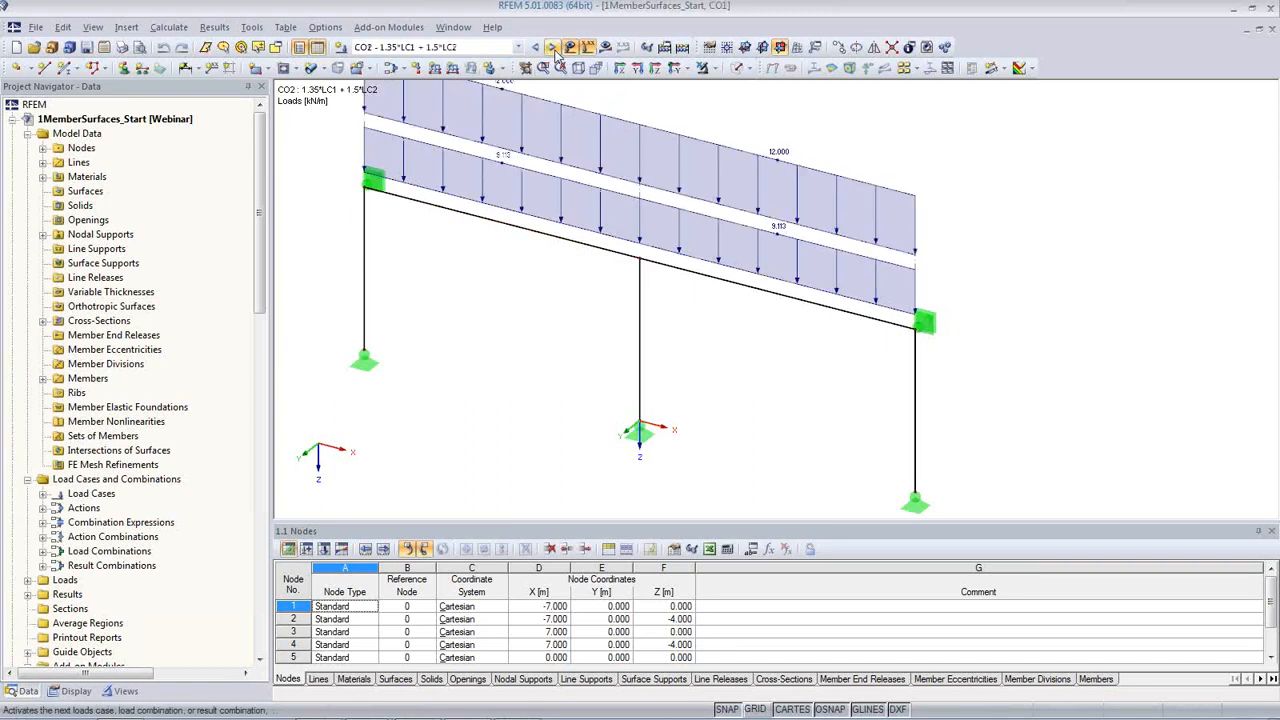
{"action": "left_click", "coordinate": [554, 49]}
{"action": "left_click", "coordinate": [554, 49]}
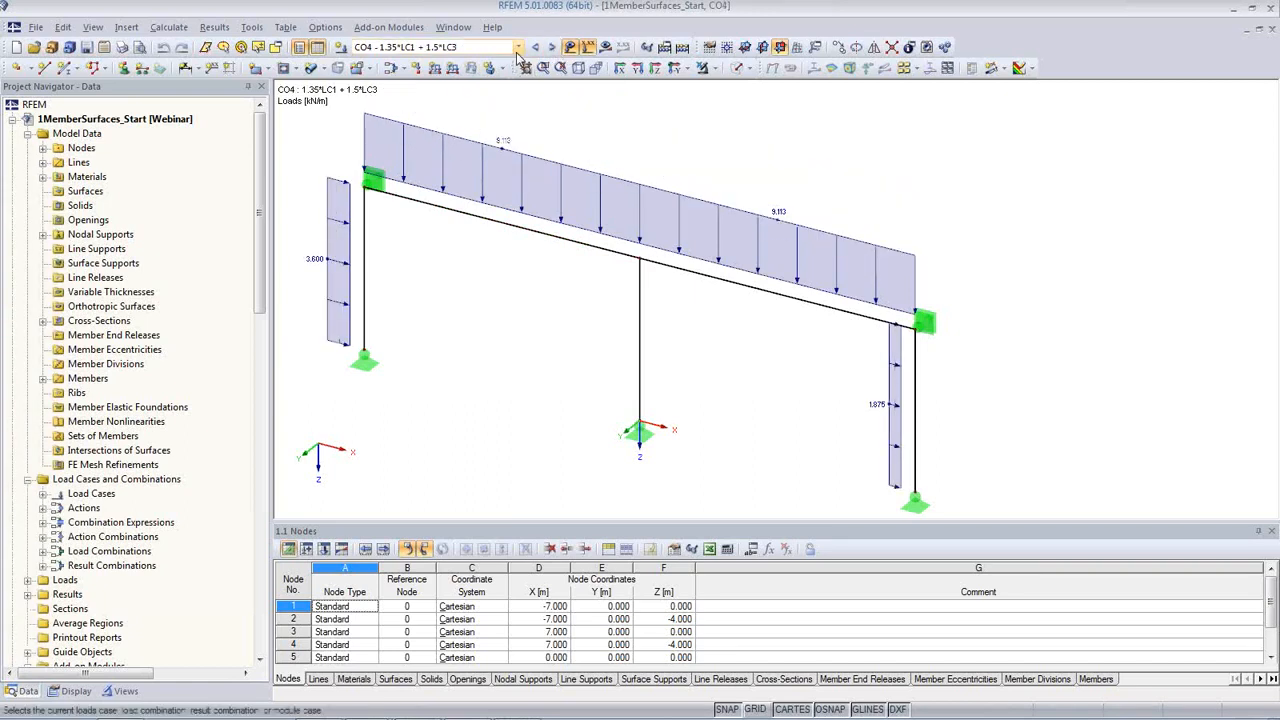
- Select result combination RC1 - ULS (STR/GEO) and display the M-y internal force diagrams on the members
{"action": "left_click", "coordinate": [518, 48]}
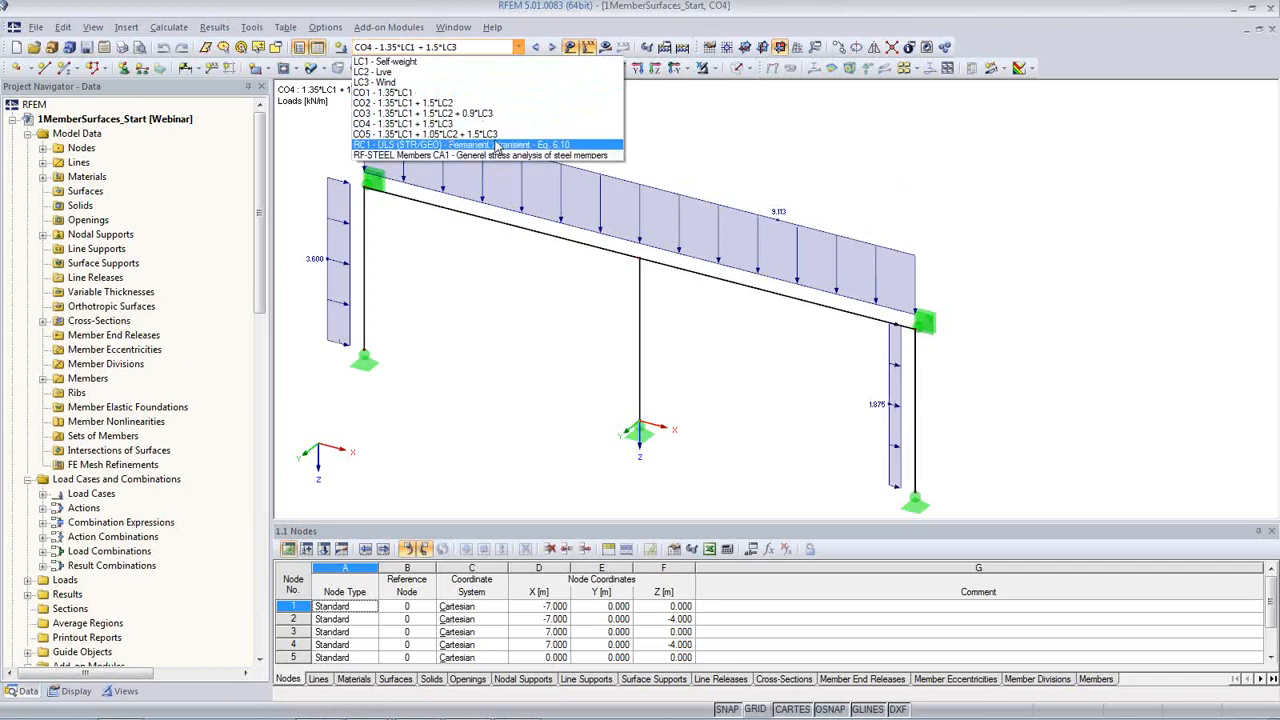
{"action": "left_click", "coordinate": [497, 147]}
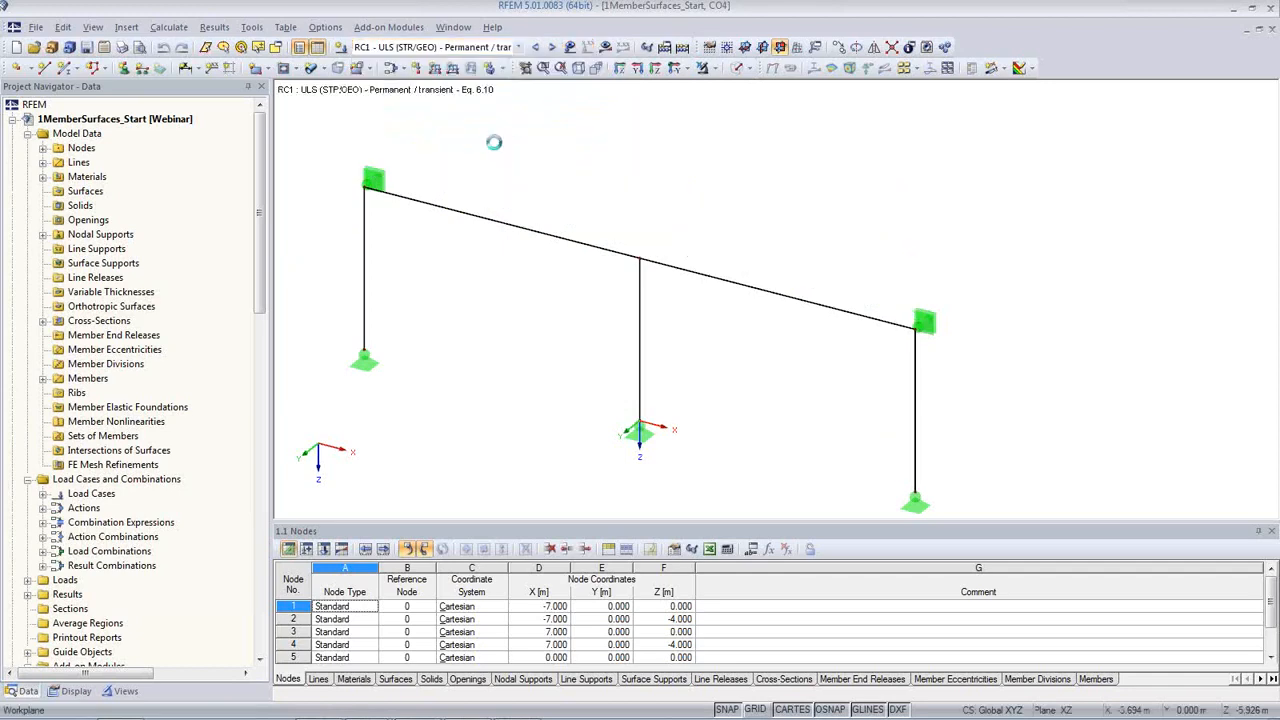
{"action": "left_click", "coordinate": [606, 48]}
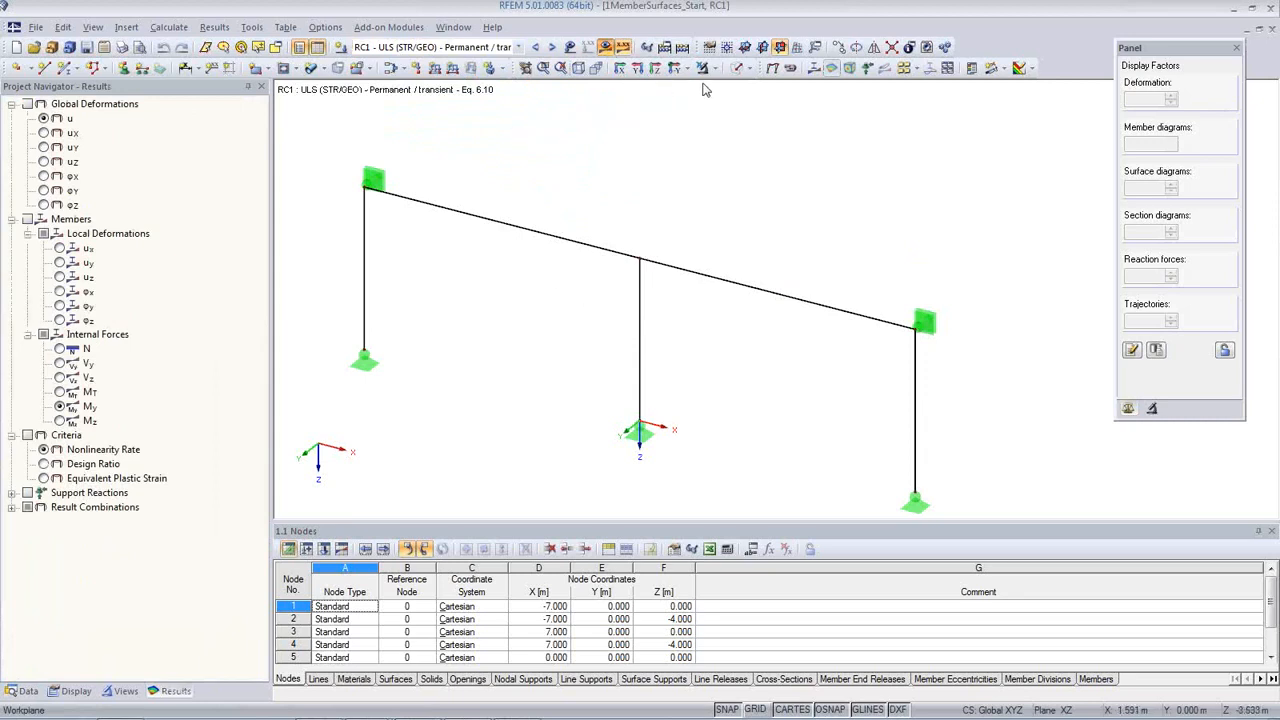
{"action": "left_click", "coordinate": [813, 67]}
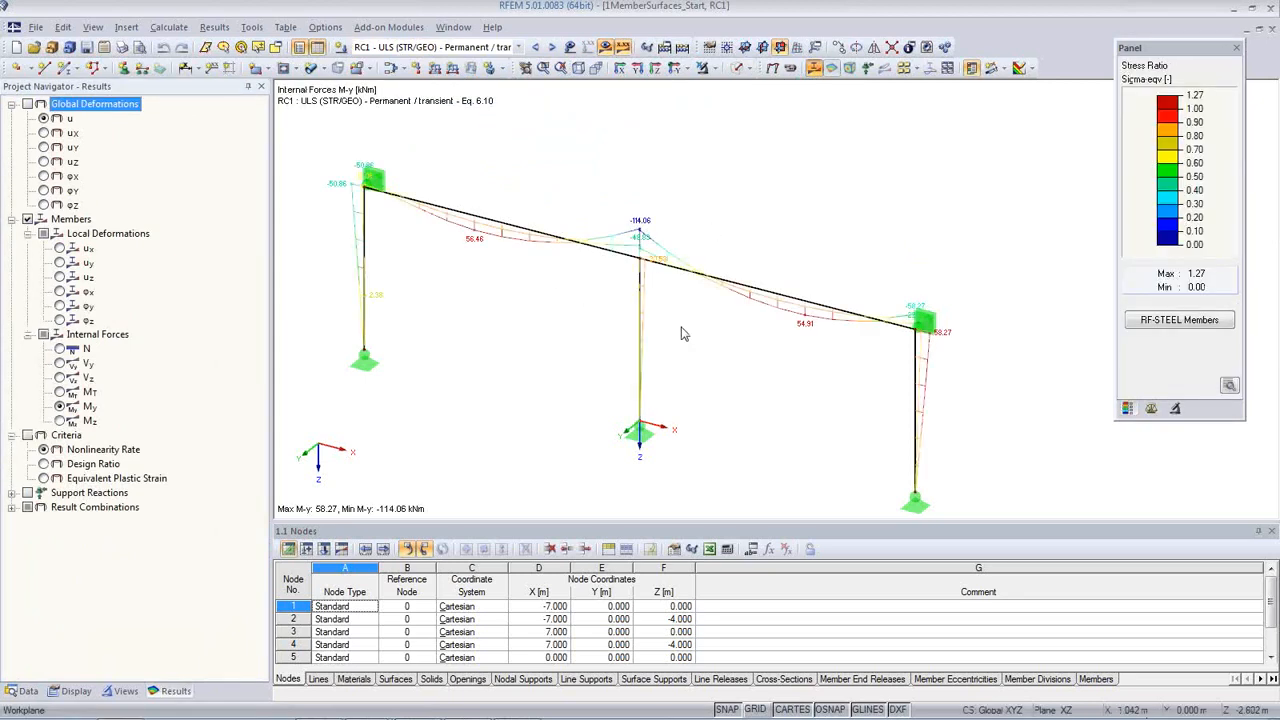
{"action": "middle_click_drag", "start_coordinate": [681, 342], "coordinate": [713, 323]}
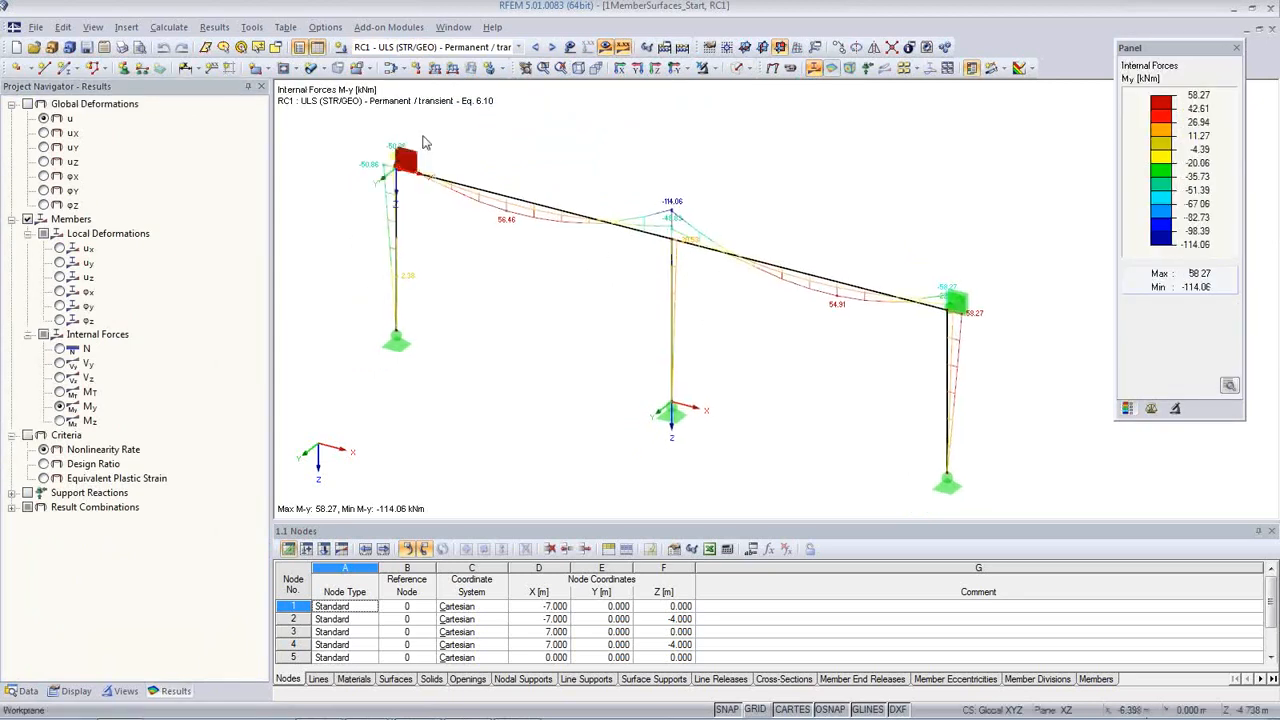
- Display the RF-STEEL Members CA1 stress ratio results around the middle column's connection to the beam
{"action": "left_click", "coordinate": [518, 47]}
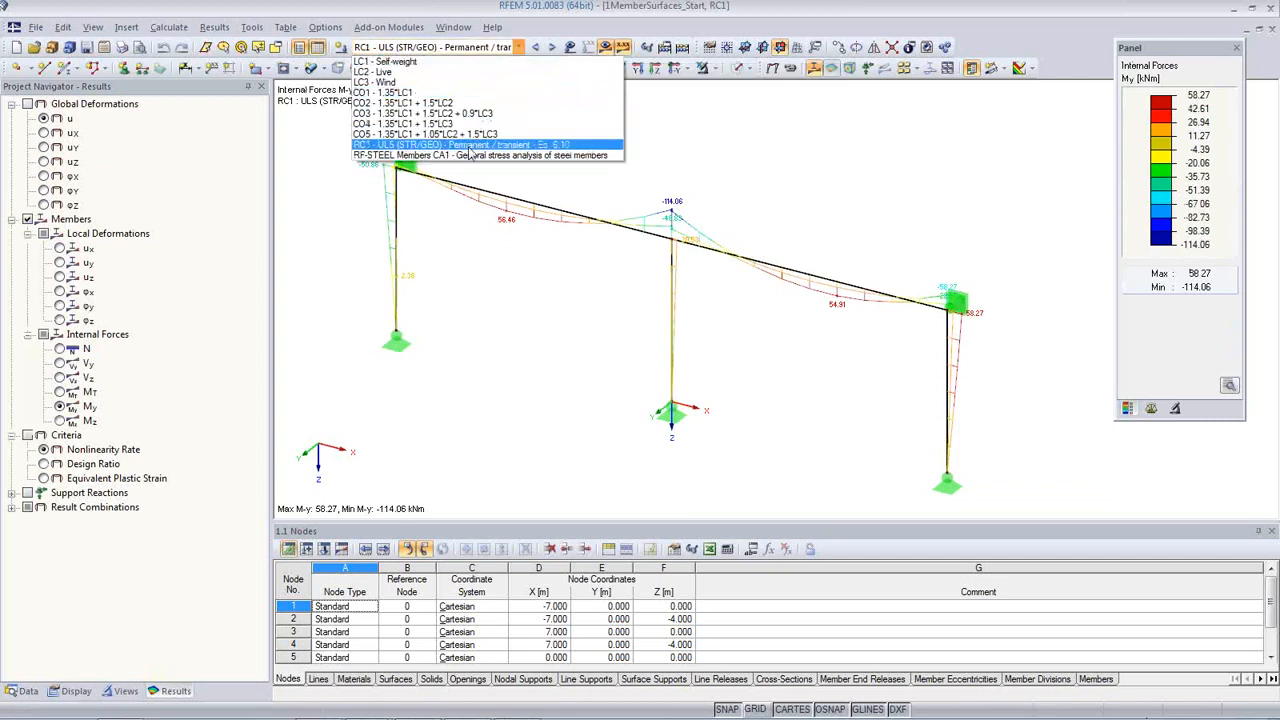
{"action": "left_click", "coordinate": [470, 157]}
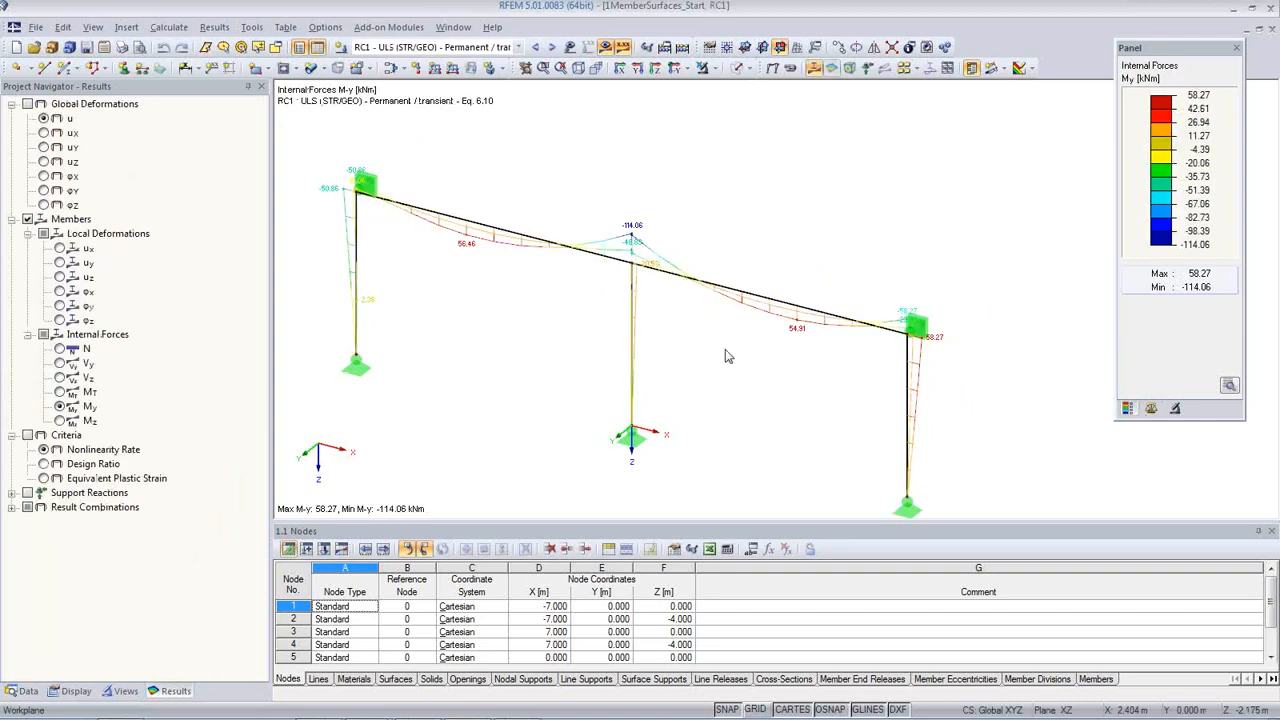
{"action": "left_click", "coordinate": [519, 47]}
{"action": "left_click", "coordinate": [486, 157]}
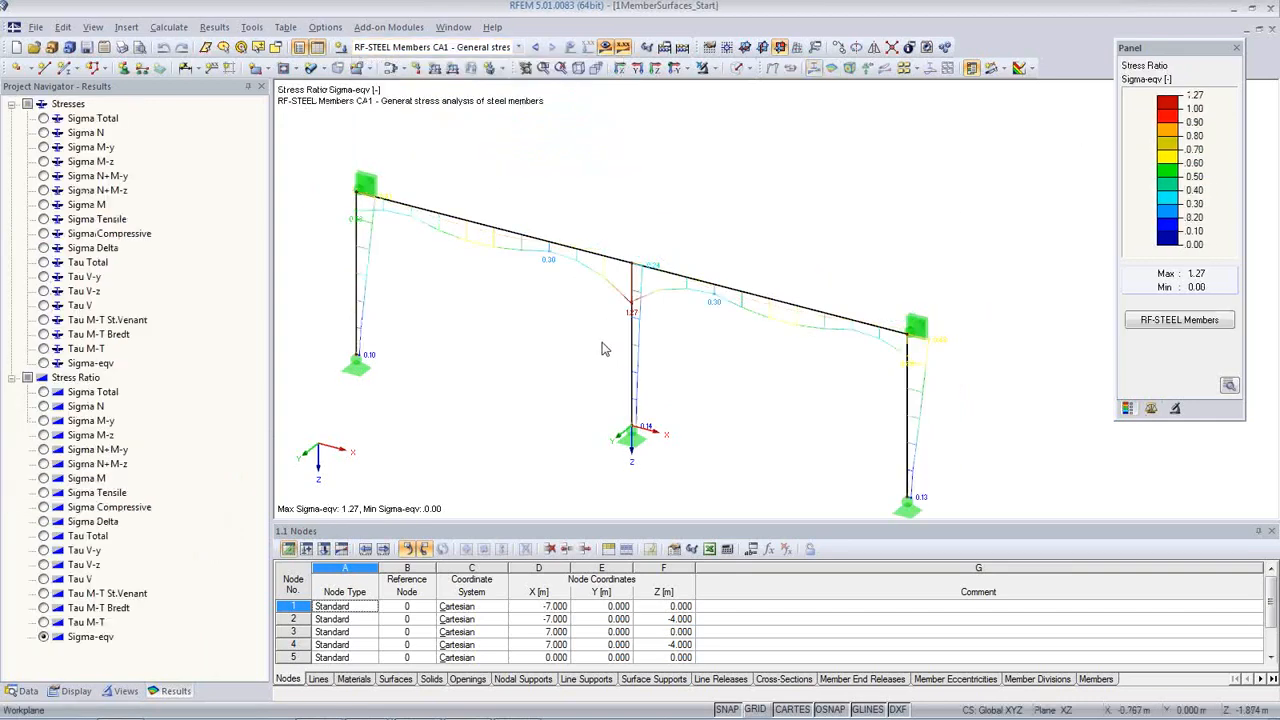
{"action": "scroll", "coordinate": [640, 290], "scroll_direction": "up", "scroll_amount": 4}
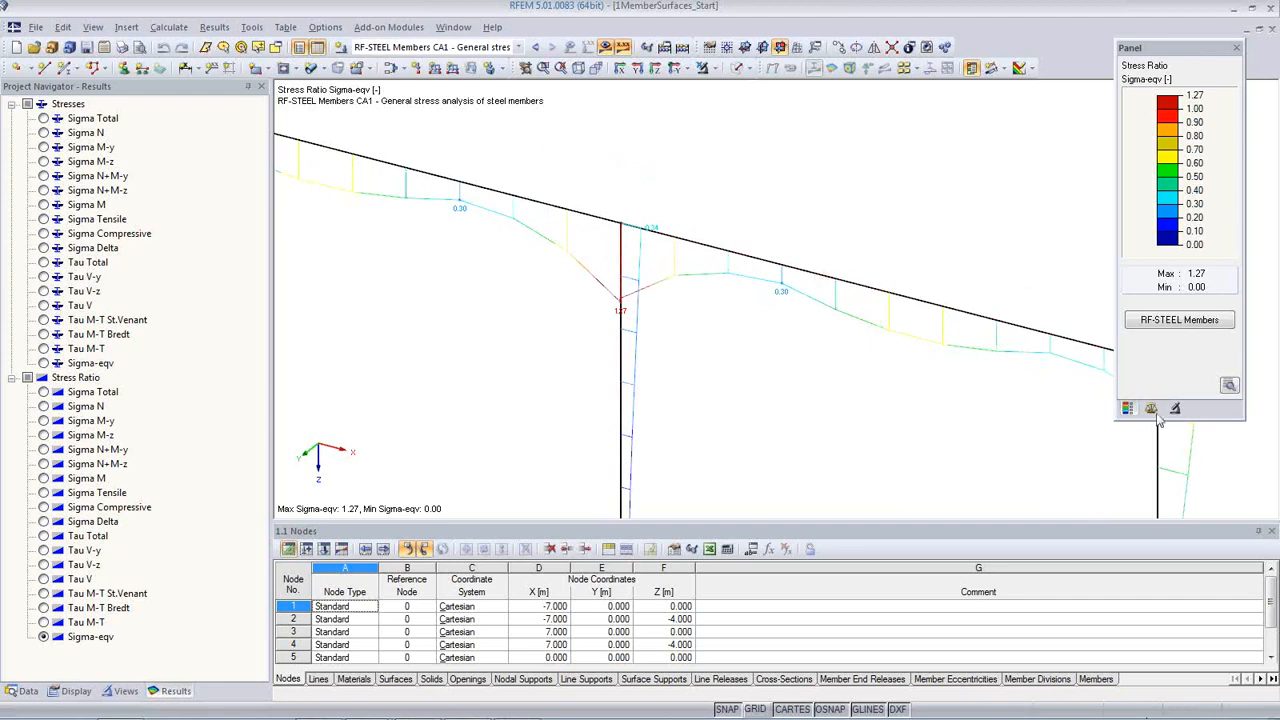
- Set the display factor for member diagrams to 0 so the stress ratios are drawn along the member lines
{"action": "left_click", "coordinate": [1151, 409]}
{"action": "left_click", "coordinate": [1158, 144]}
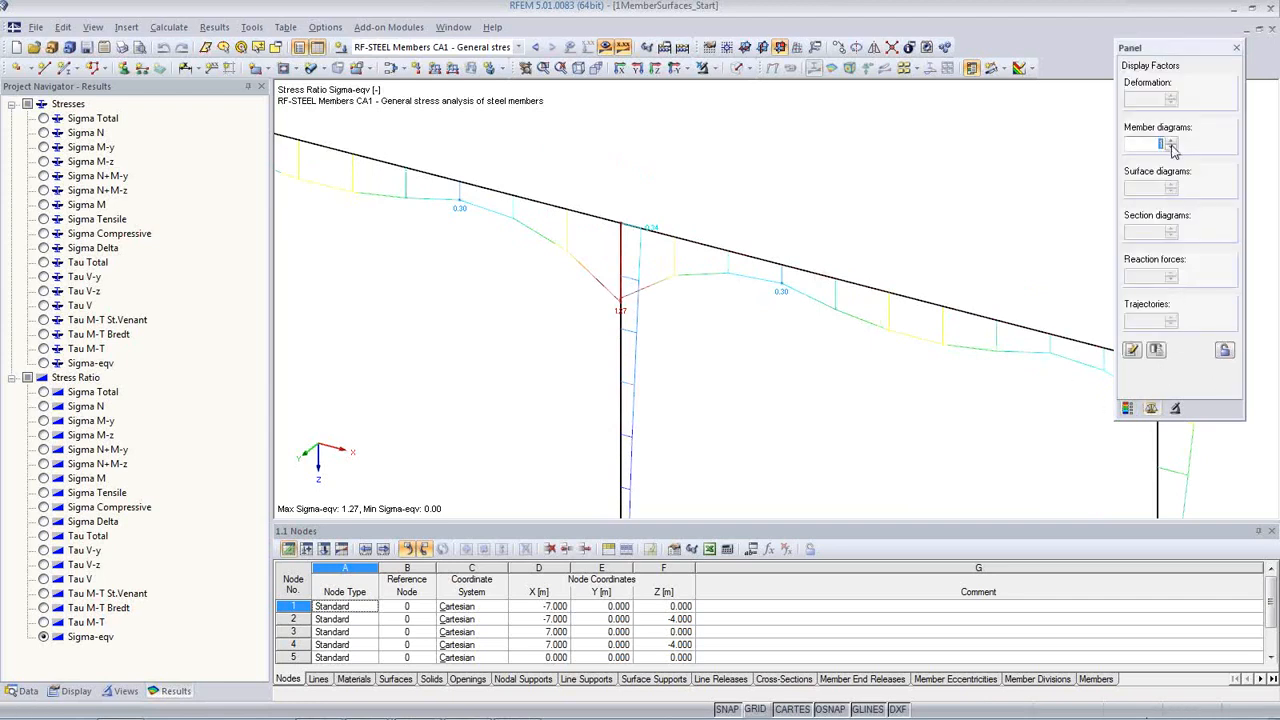
{"action": "type", "text": "0"}
{"action": "left_click", "coordinate": [1131, 349]}
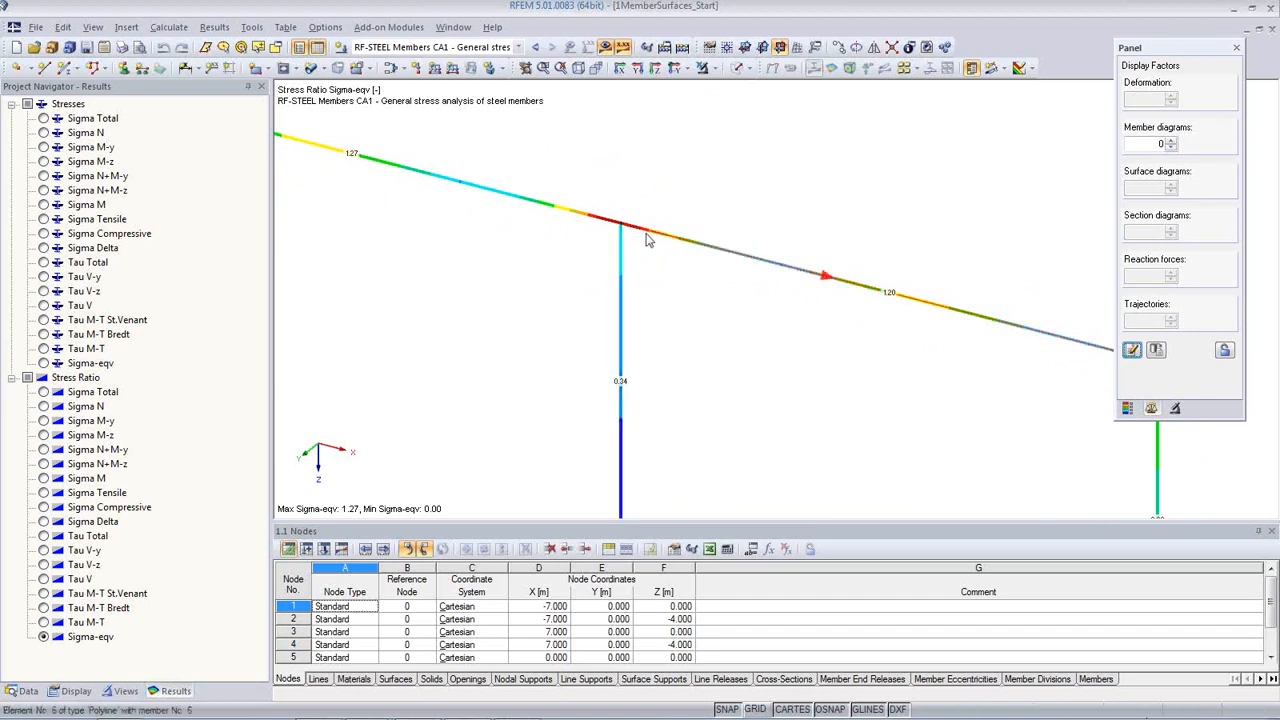
{"action": "scroll", "coordinate": [655, 316], "scroll_direction": "down", "scroll_amount": 3}
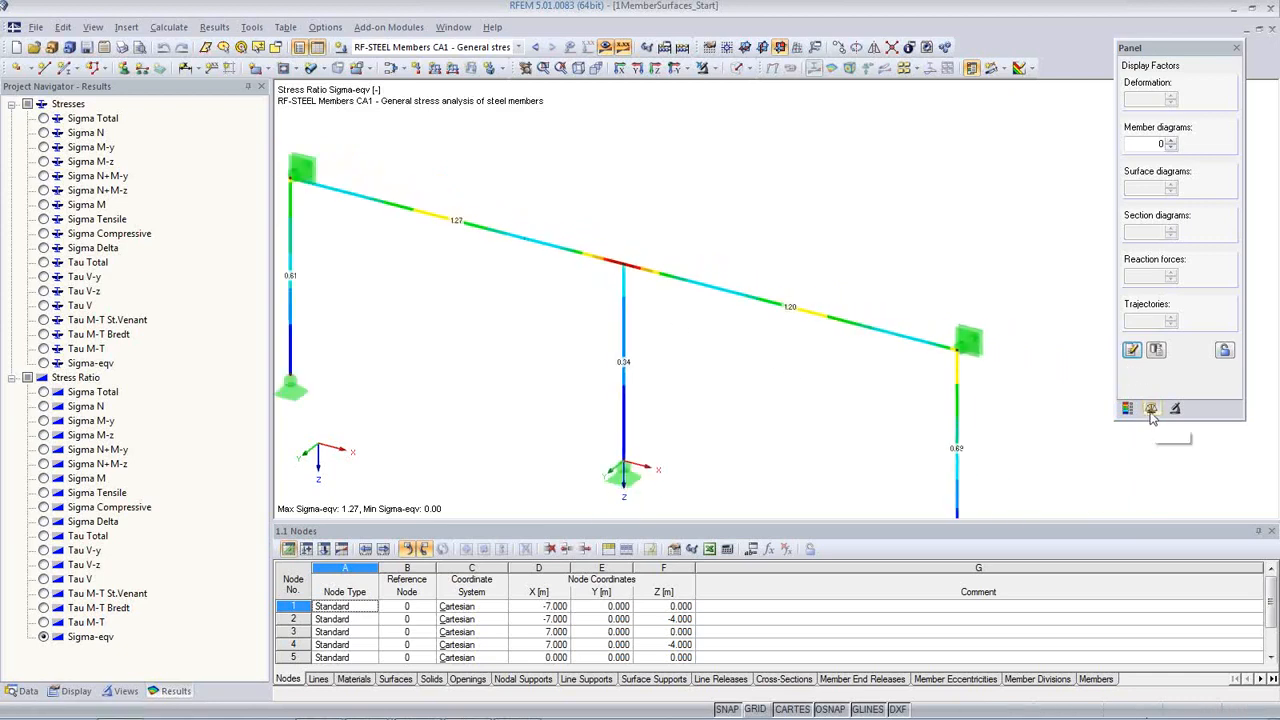
- Set the display factor for member diagrams to 0.75
{"action": "left_click", "coordinate": [1171, 140]}
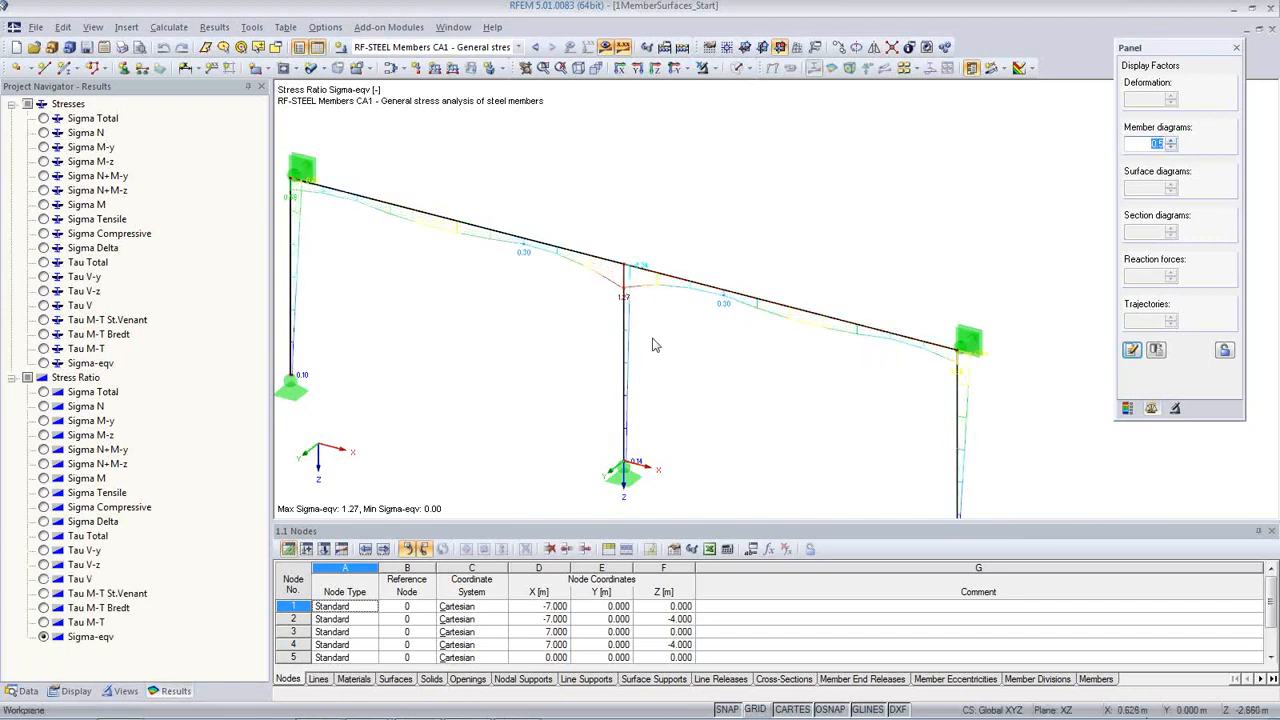
{"action": "middle_click_drag", "start_coordinate": [673, 345], "coordinate": [697, 340]}
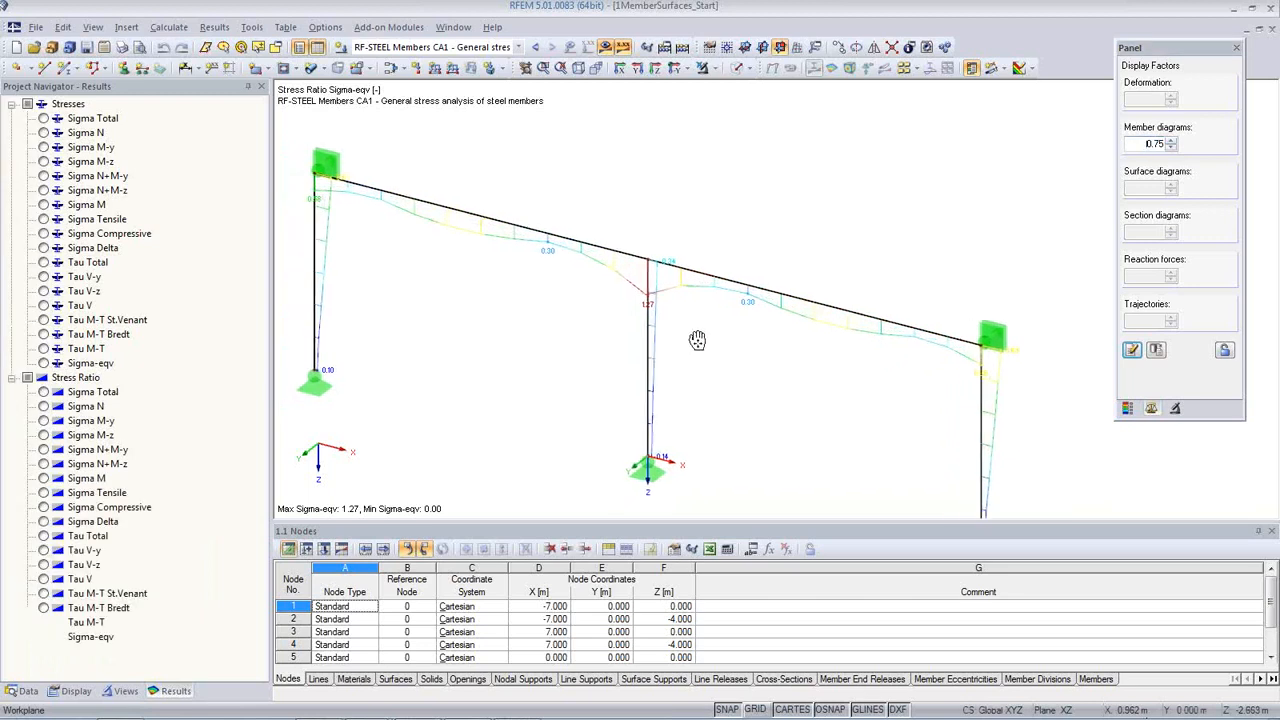
{"action": "scroll", "coordinate": [688, 287], "scroll_direction": "up", "scroll_amount": 2}
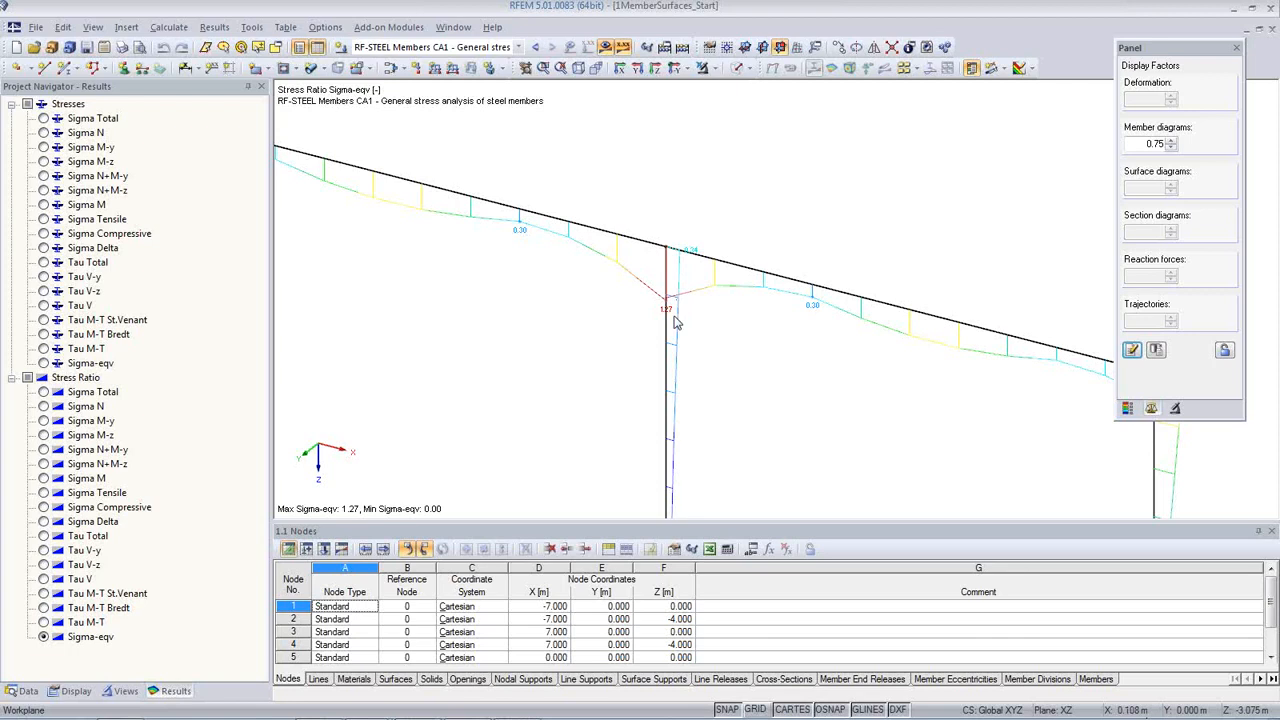
- Show the members as solids and examine the joint between the middle column and the beam up close
{"action": "left_click", "coordinate": [735, 69]}
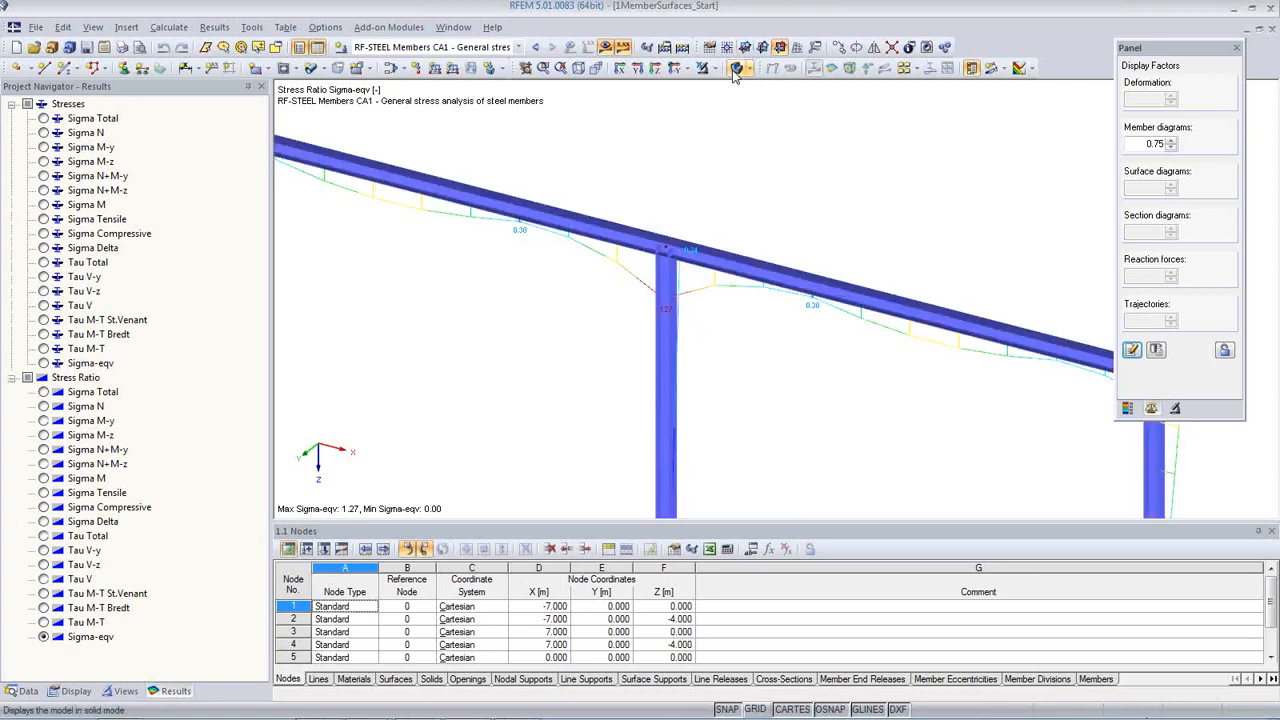
{"action": "middle_click_drag", "start_coordinate": [726, 349], "coordinate": [650, 297], "text": "ctrl"}
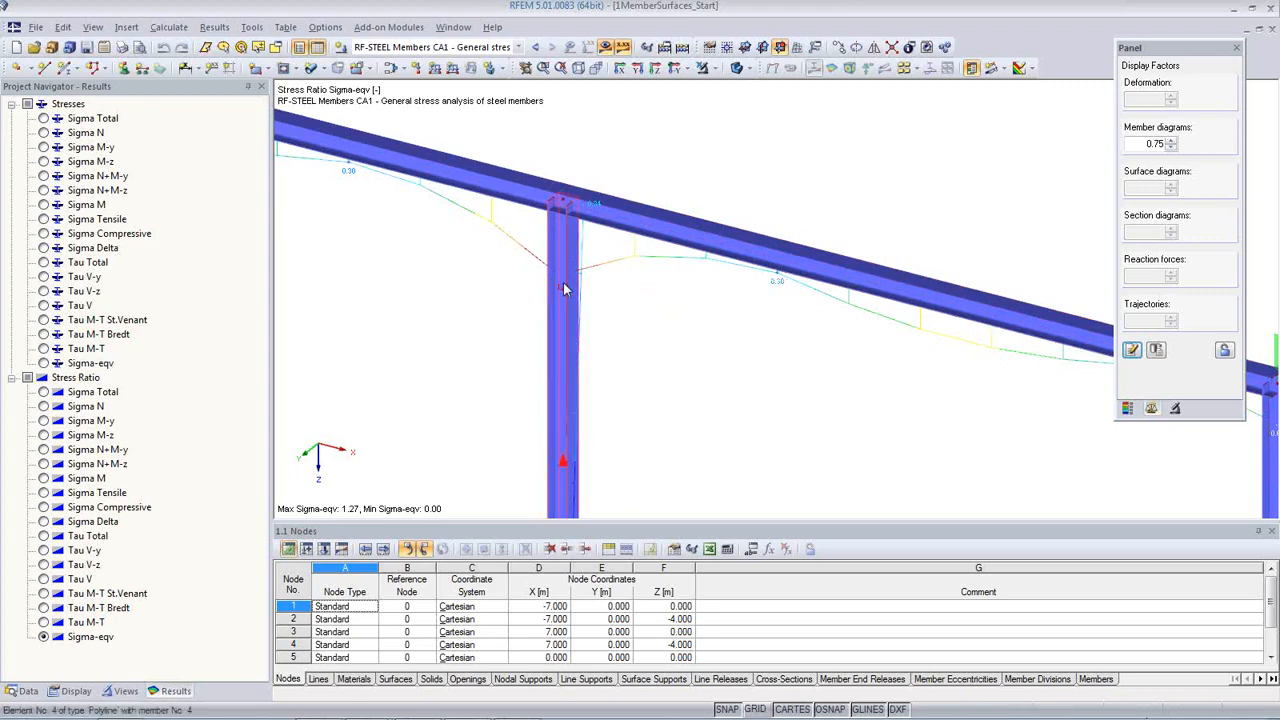
{"action": "middle_click_drag", "start_coordinate": [563, 281], "coordinate": [660, 355]}
{"action": "scroll", "coordinate": [665, 350], "scroll_direction": "up", "scroll_amount": 4}
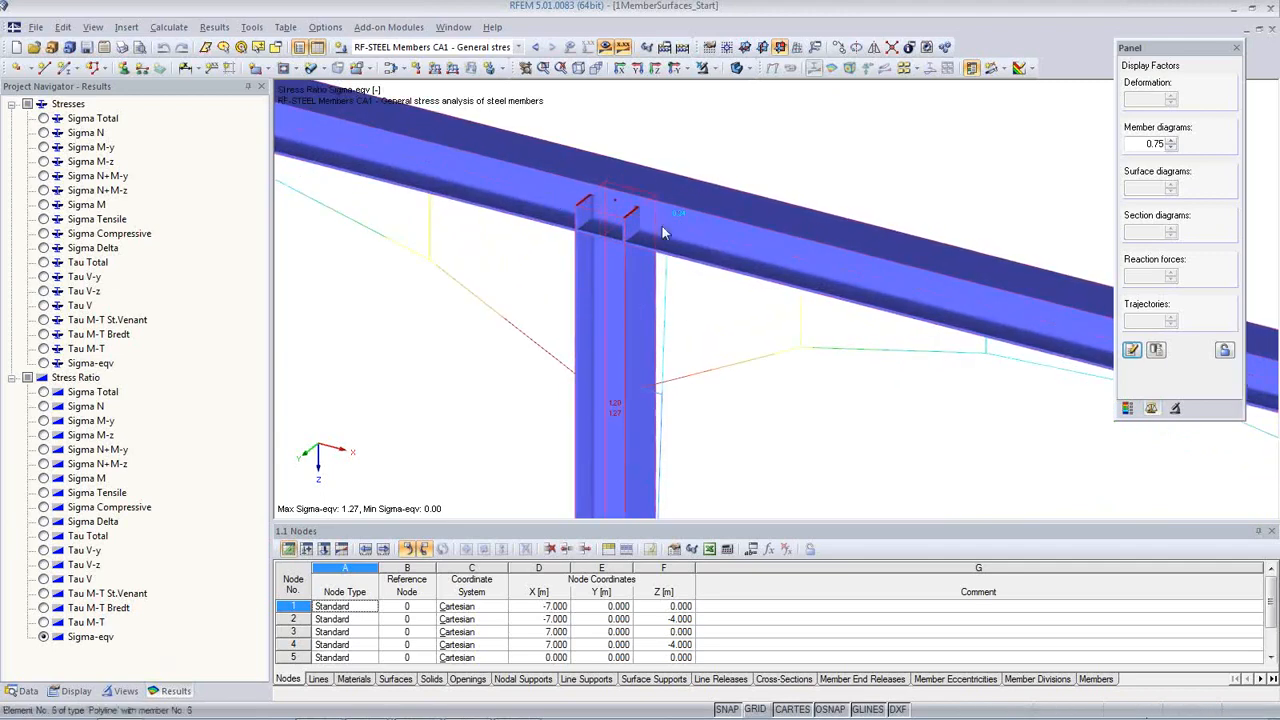
- Return the frame to wireframe display and hide the stress ratio results
{"action": "left_click", "coordinate": [737, 70]}
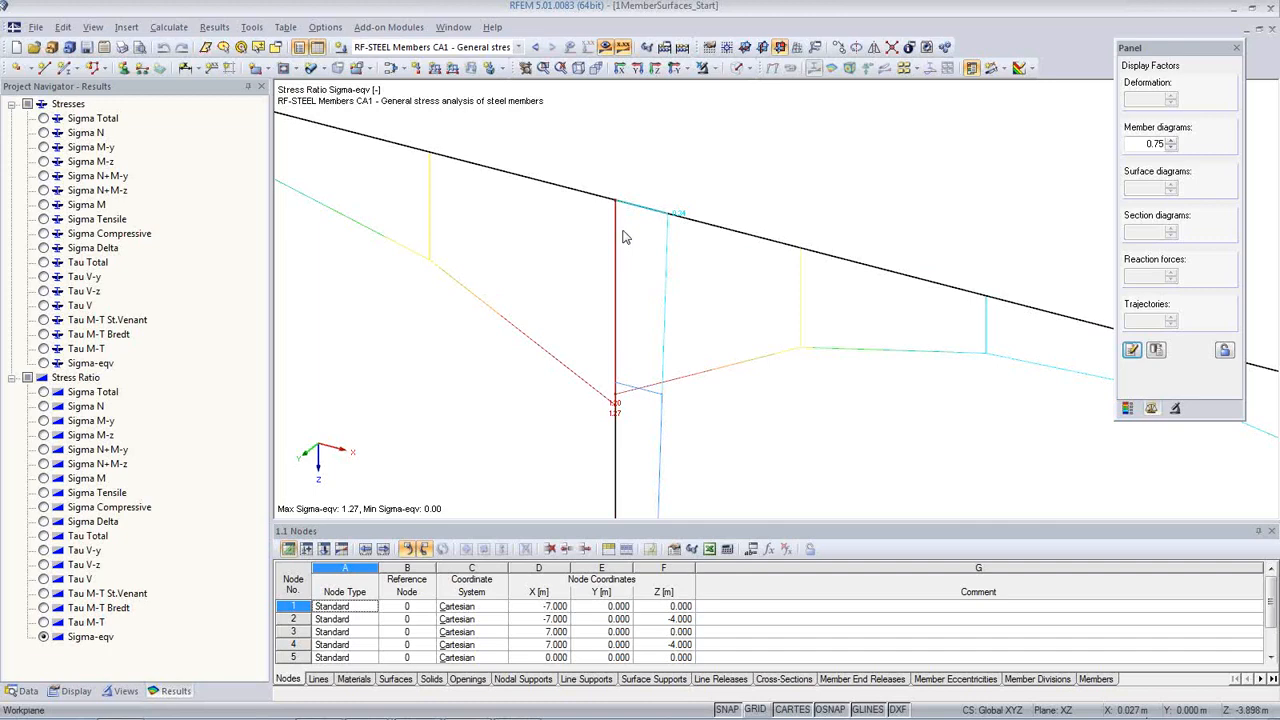
{"action": "left_click", "coordinate": [606, 47]}
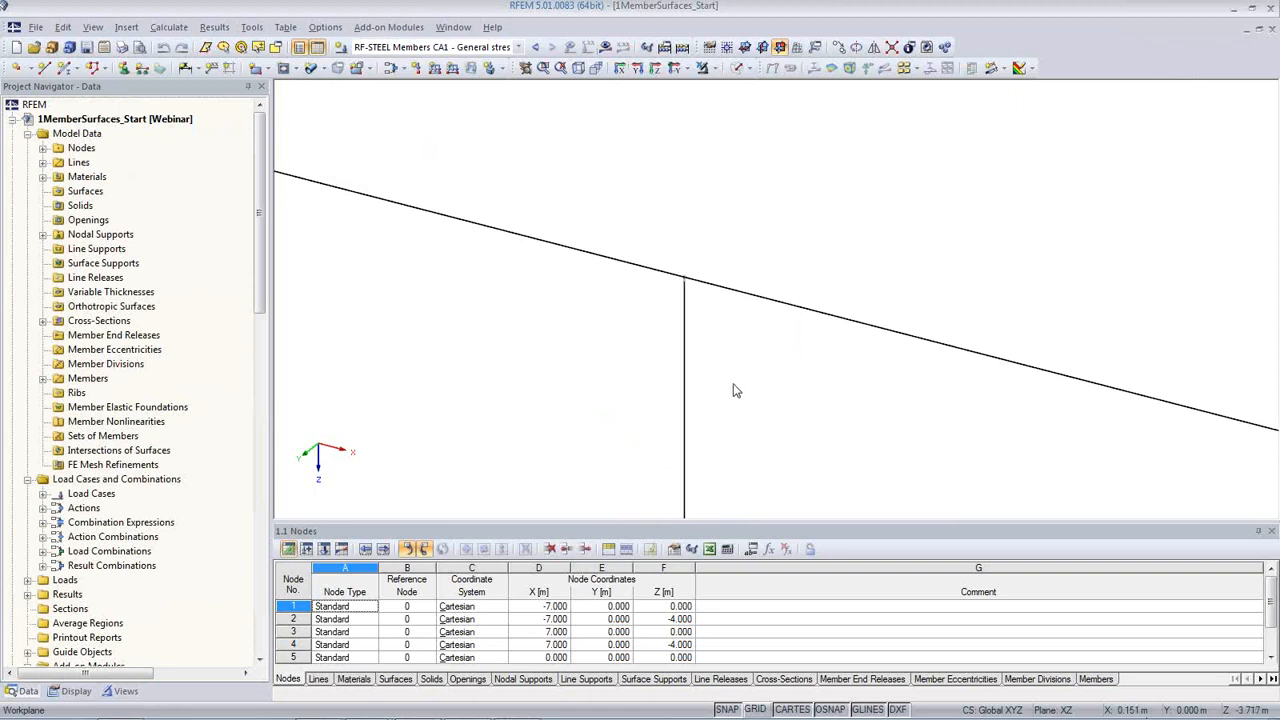
{"action": "scroll", "coordinate": [716, 360], "scroll_direction": "down", "scroll_amount": 2}
{"action": "middle_click_drag", "start_coordinate": [714, 361], "coordinate": [696, 334]}
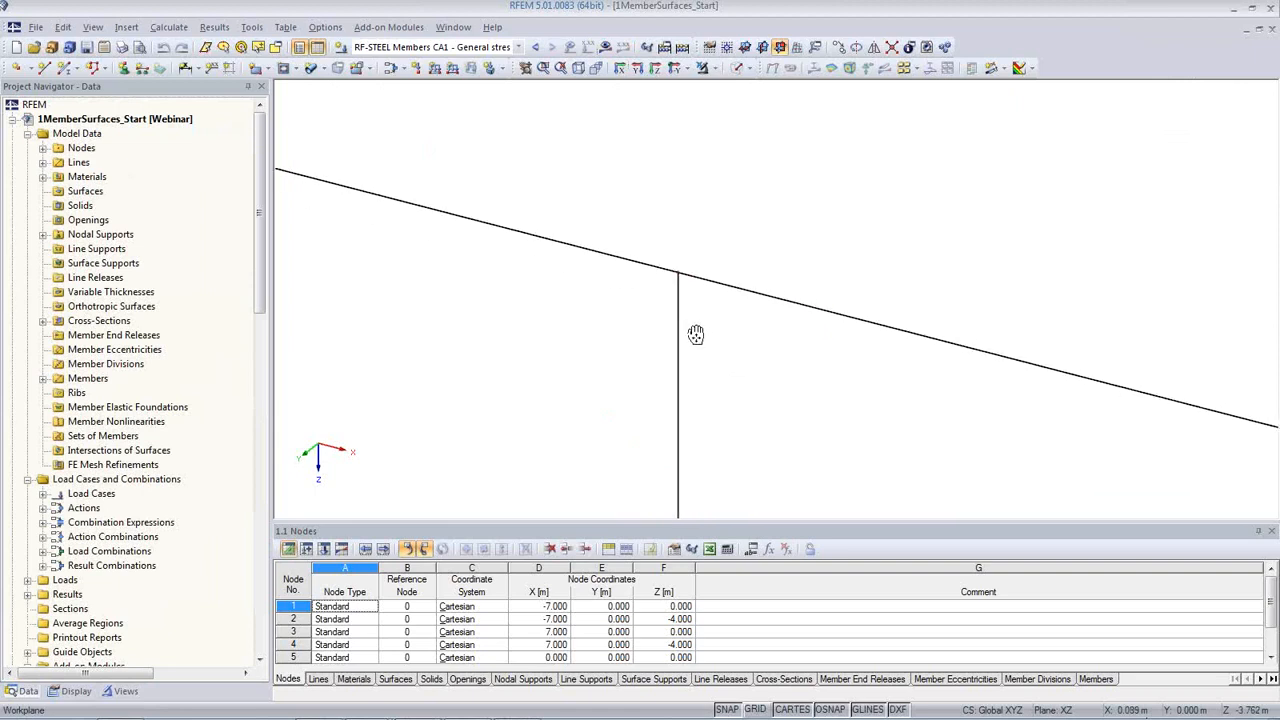
{"action": "scroll", "coordinate": [659, 357], "scroll_direction": "down", "scroll_amount": 1}
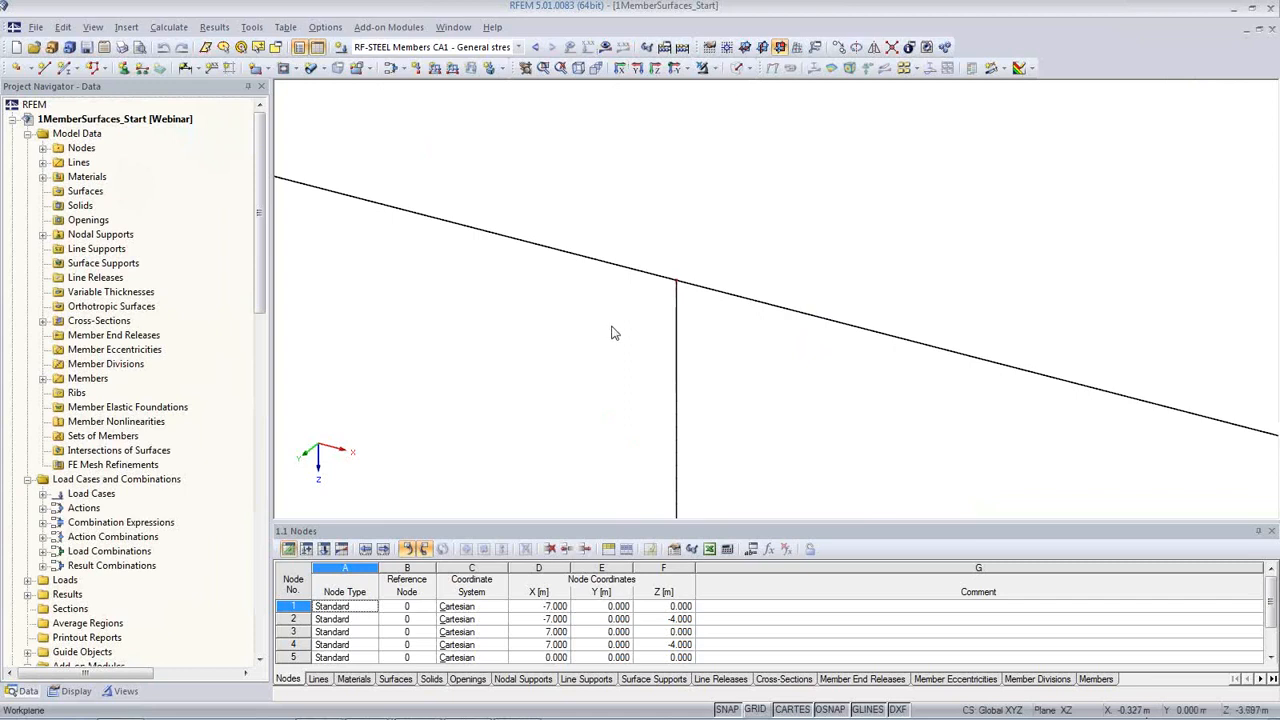
{"action": "scroll", "coordinate": [607, 330], "scroll_direction": "down", "scroll_amount": 1}
{"action": "middle_click_drag", "start_coordinate": [606, 331], "coordinate": [696, 303]}
{"action": "scroll", "coordinate": [697, 302], "scroll_direction": "down", "scroll_amount": 2}
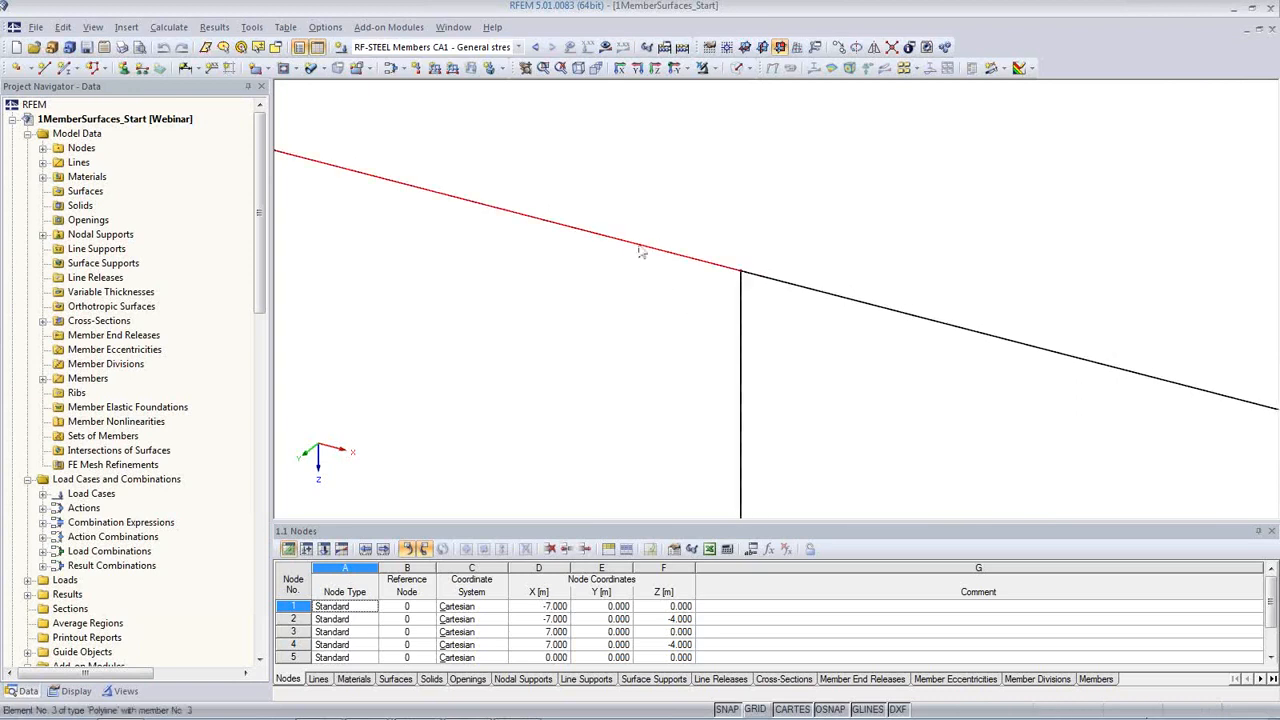
{"action": "middle_click_drag", "start_coordinate": [601, 312], "coordinate": [666, 325]}
{"action": "scroll", "coordinate": [656, 319], "scroll_direction": "down", "scroll_amount": 2}
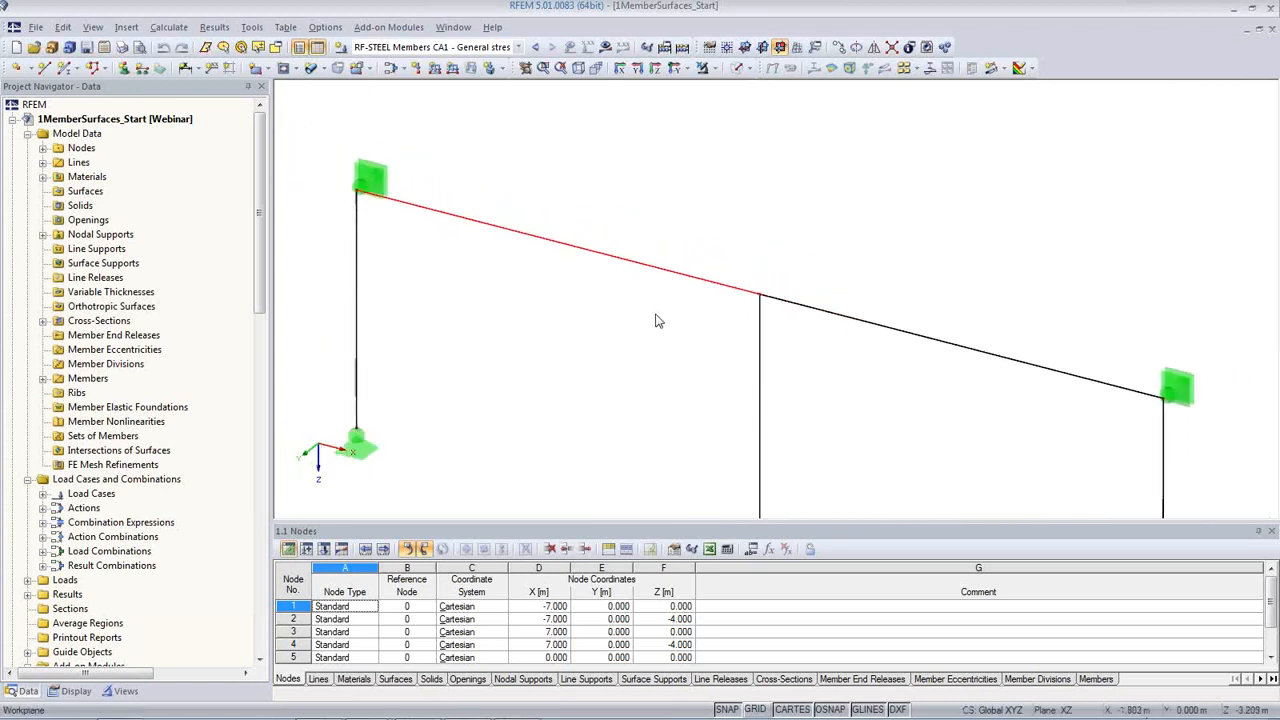
{"action": "scroll", "coordinate": [639, 315], "scroll_direction": "up", "scroll_amount": 1}
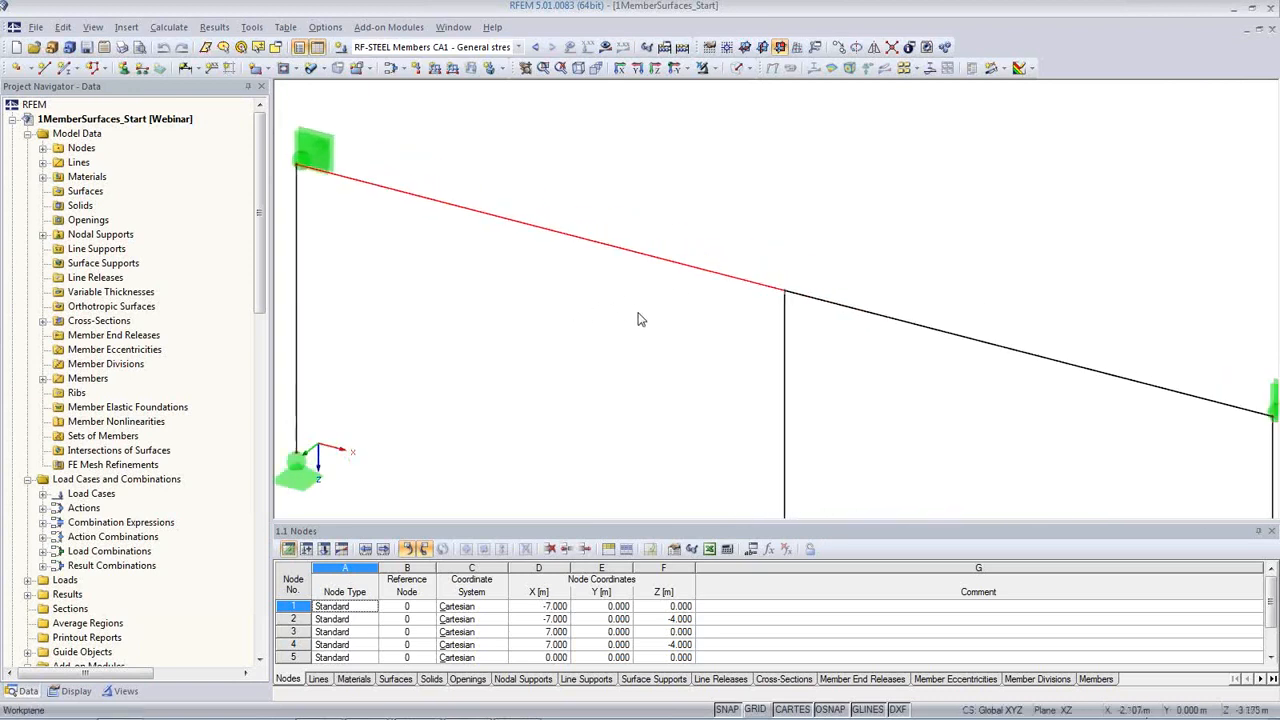
- Divide the beam member before the middle column with a new node 0.5 m from its member end
{"action": "right_click", "coordinate": [647, 262]}
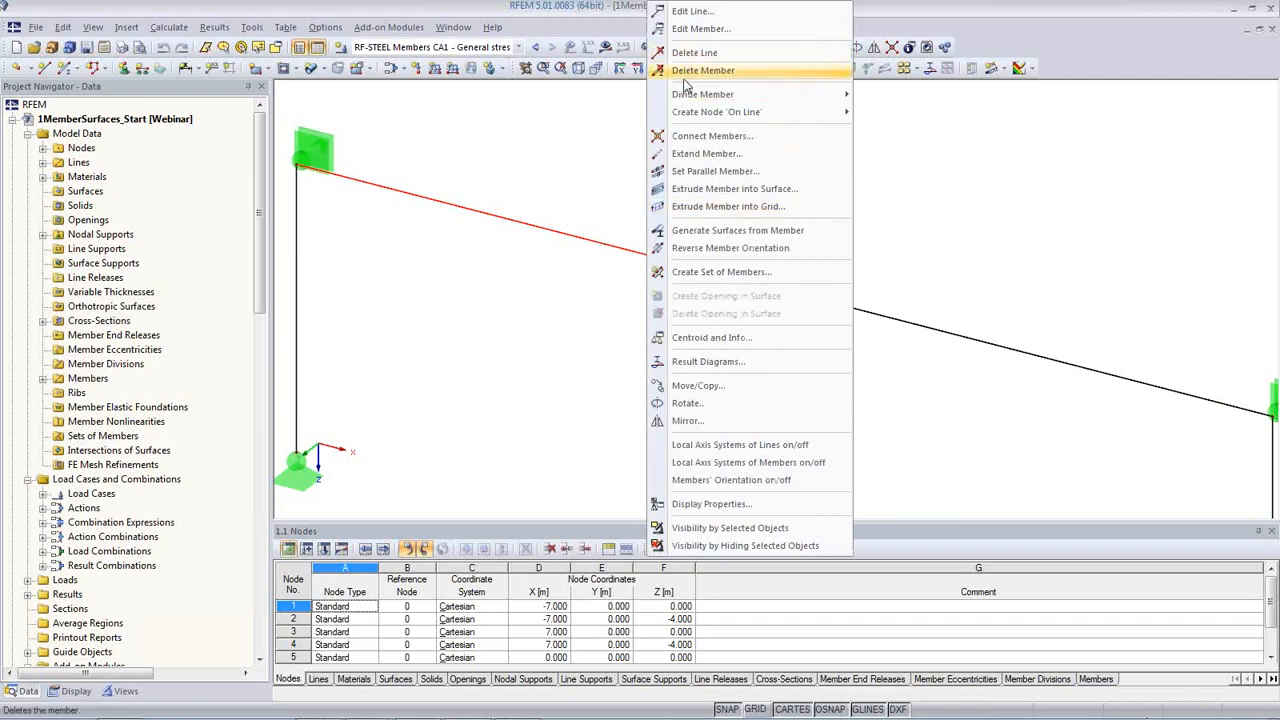
{"action": "mouse_move", "coordinate": [690, 101]}
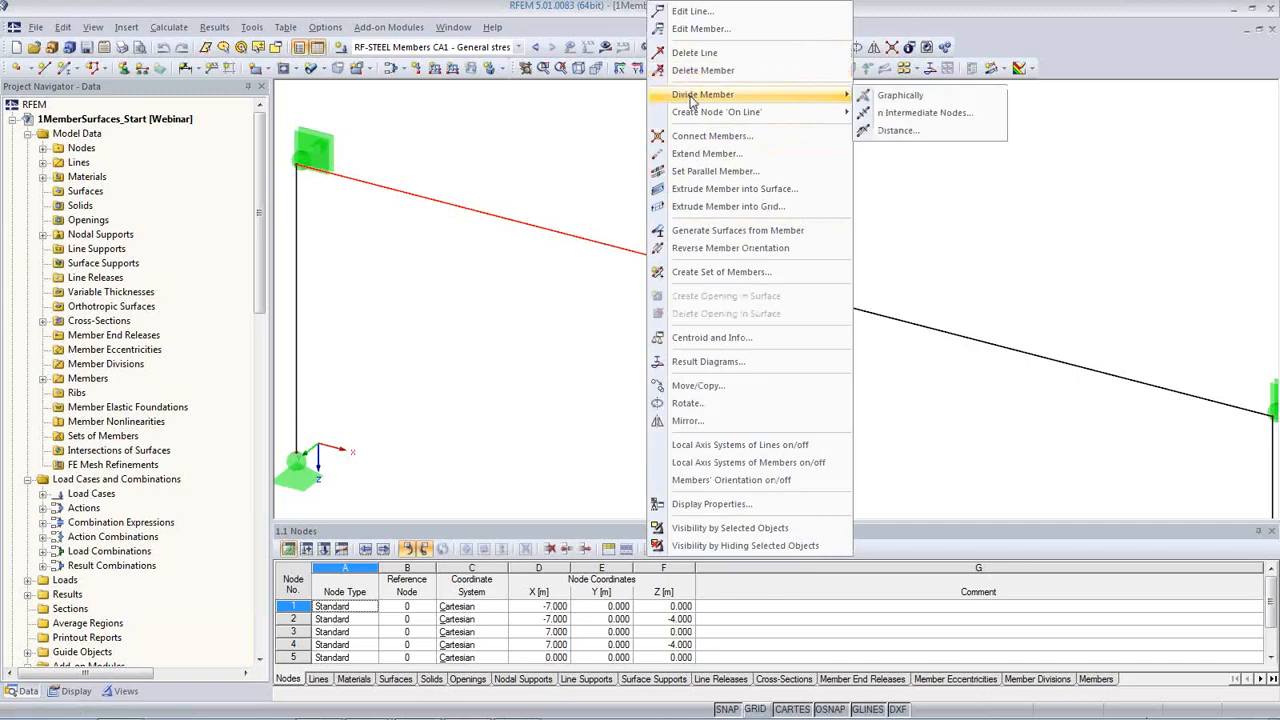
{"action": "left_click", "coordinate": [913, 131]}
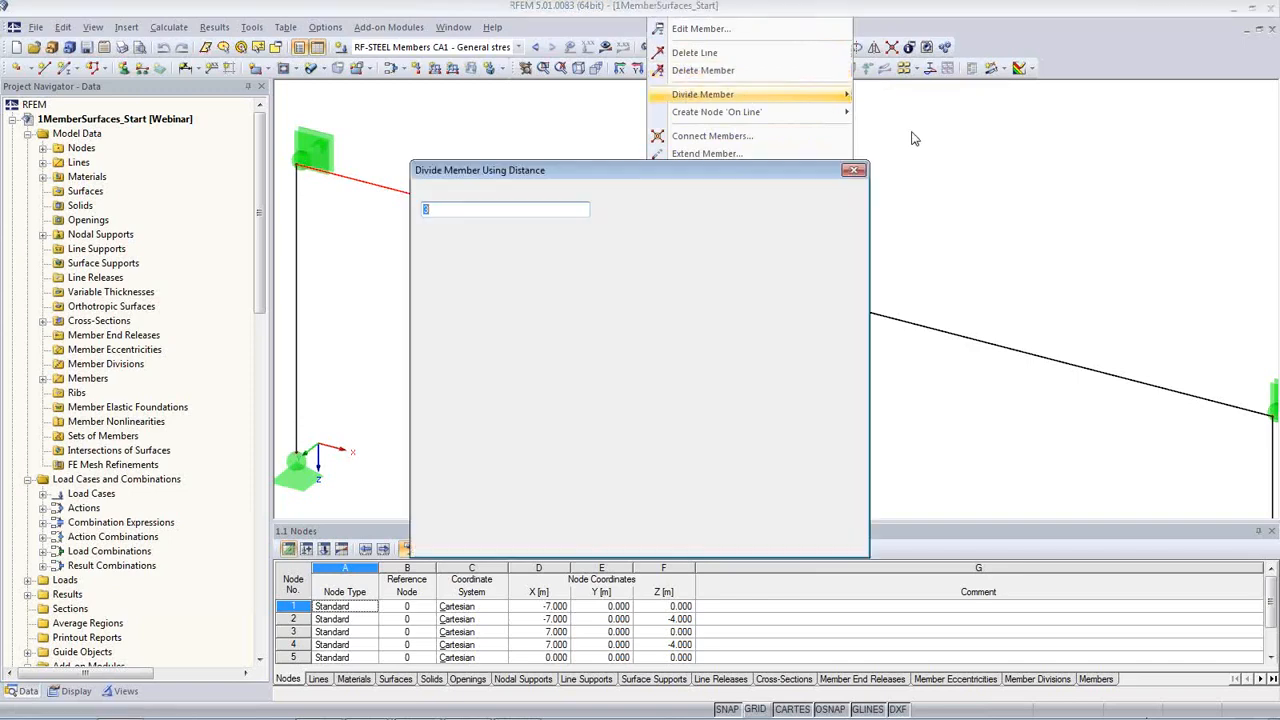
{"action": "left_click_drag", "start_coordinate": [750, 172], "coordinate": [608, 312]}
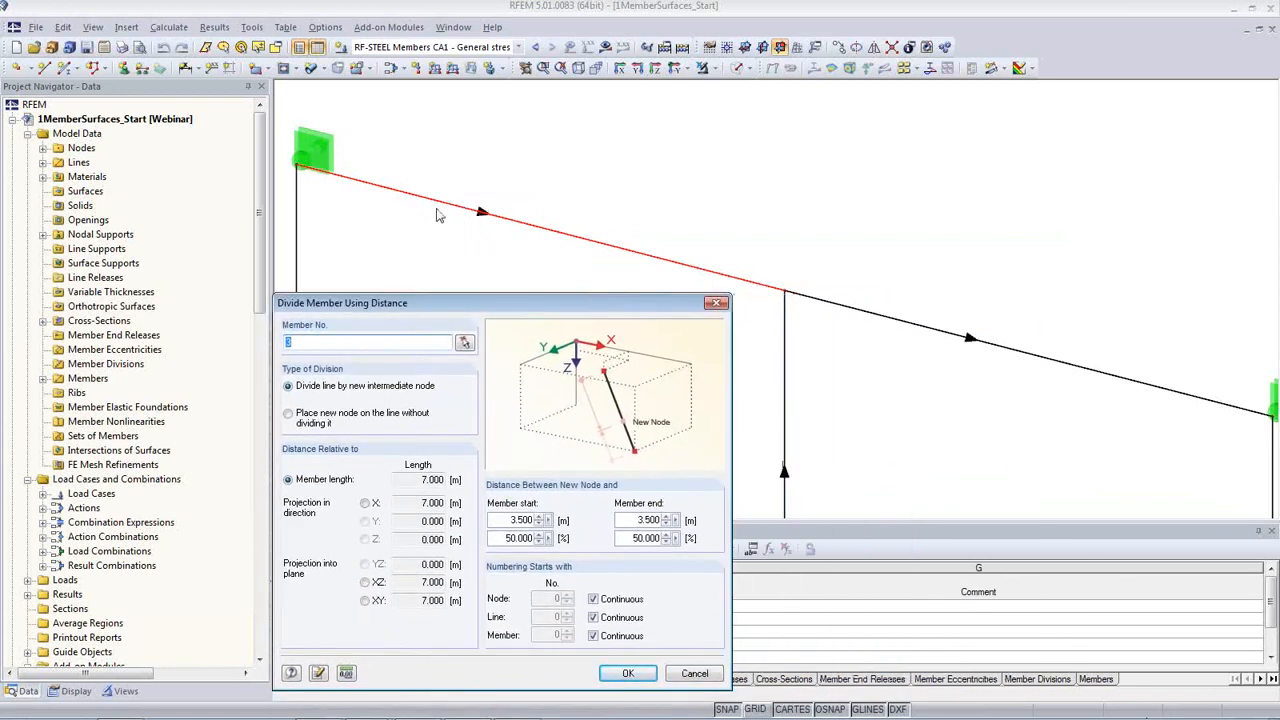
{"action": "left_click_drag", "start_coordinate": [500, 311], "coordinate": [492, 270]}
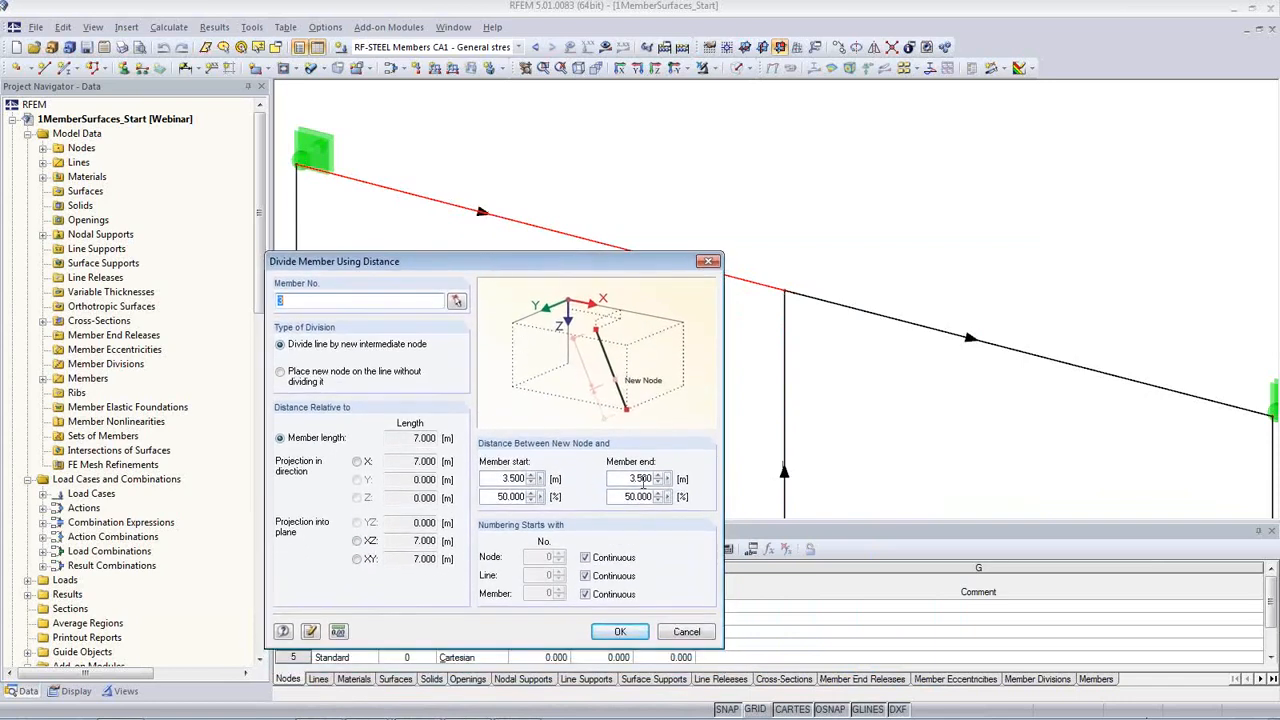
{"action": "double_click", "coordinate": [630, 479]}
{"action": "type", "text": "0.5"}
{"action": "left_click", "coordinate": [620, 631]}
{"action": "middle_click_drag", "start_coordinate": [764, 300], "coordinate": [692, 243]}
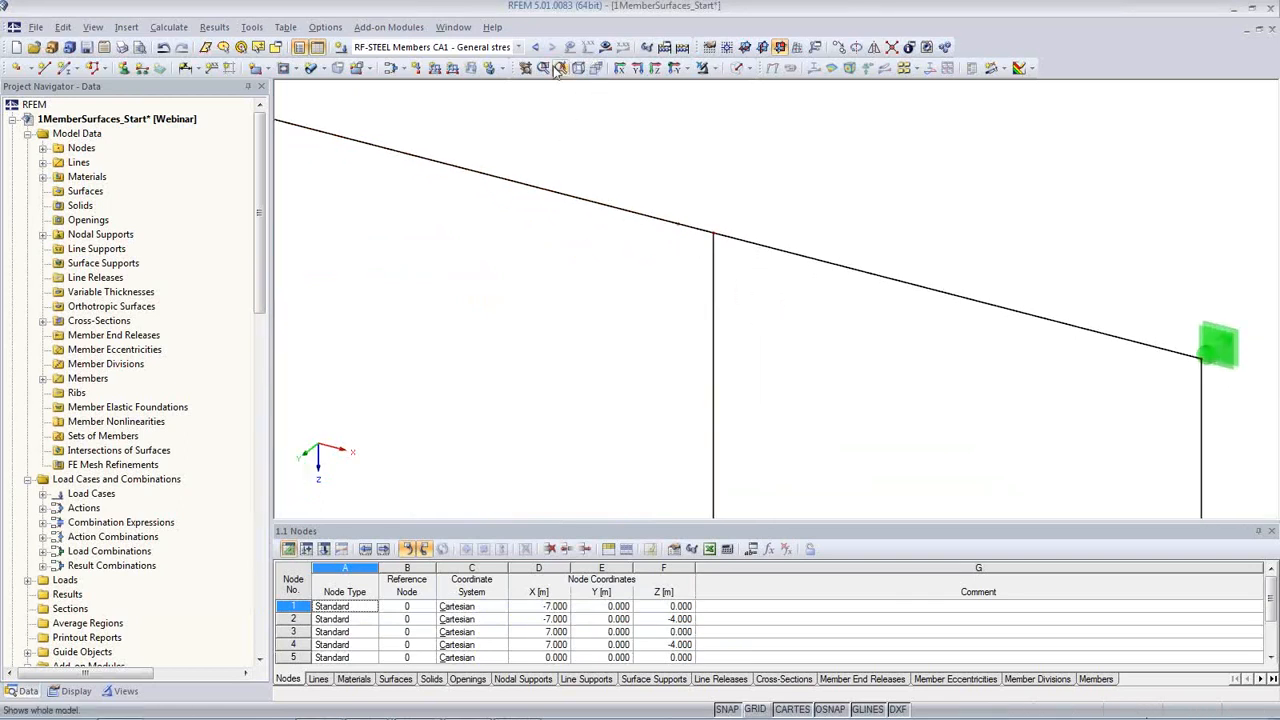
- Display load case LC1 - Self-weight and check the distributed loads along the divided beam
{"action": "left_click", "coordinate": [518, 47]}
{"action": "left_click", "coordinate": [380, 62]}
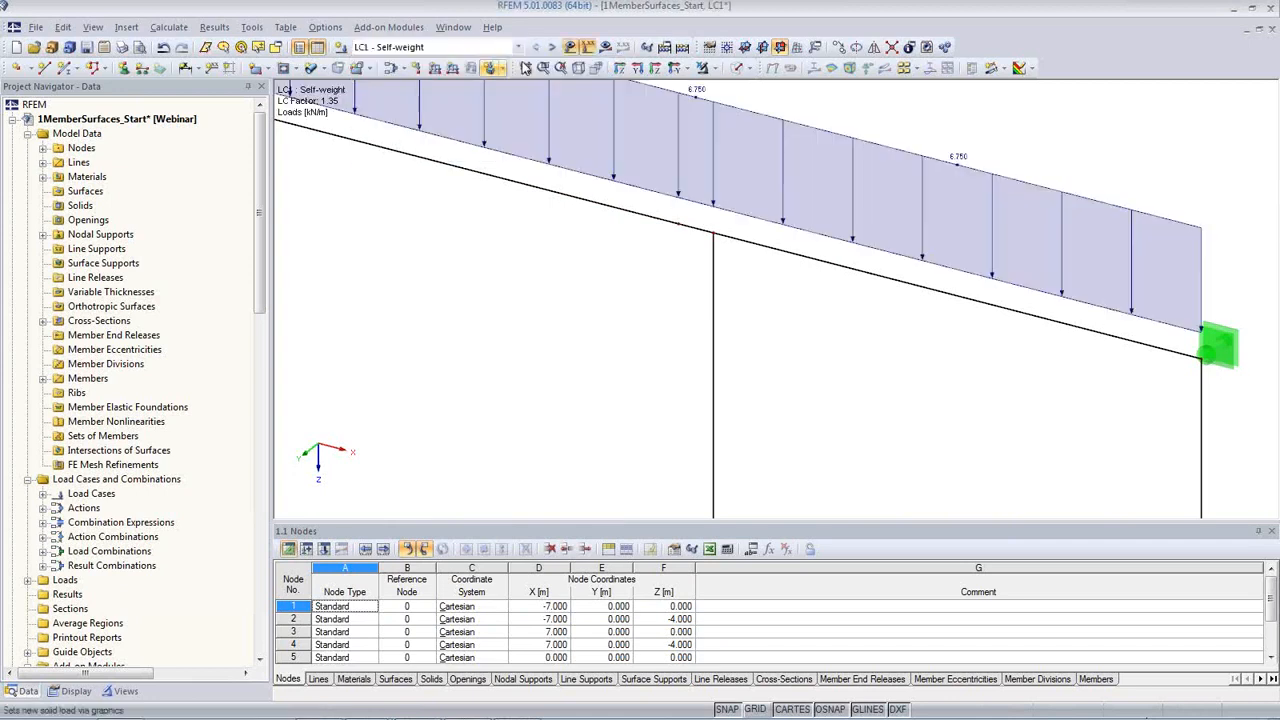
{"action": "middle_click_drag", "start_coordinate": [622, 290], "coordinate": [628, 385]}
{"action": "scroll", "coordinate": [664, 345], "scroll_direction": "down", "scroll_amount": 1}
{"action": "left_click", "coordinate": [704, 215]}
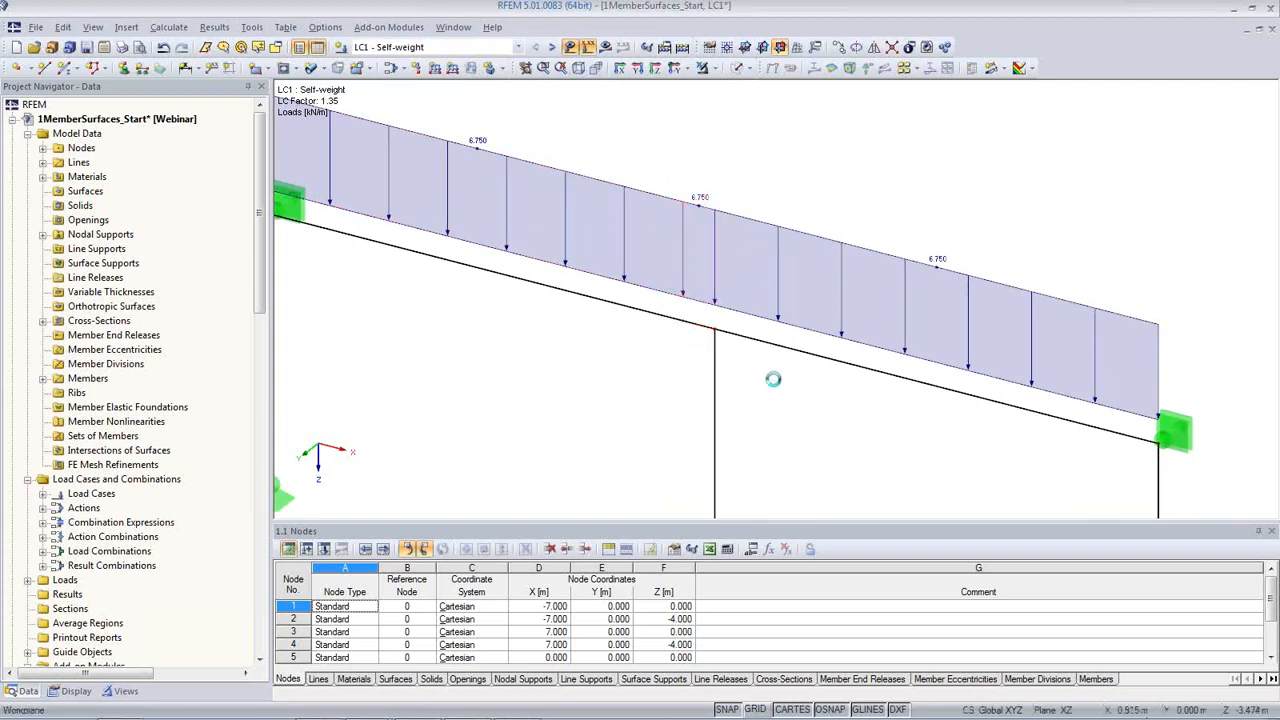
- Divide the beam member beyond the middle column with a new node 0.5 m from its member start
{"action": "left_click", "coordinate": [779, 345]}
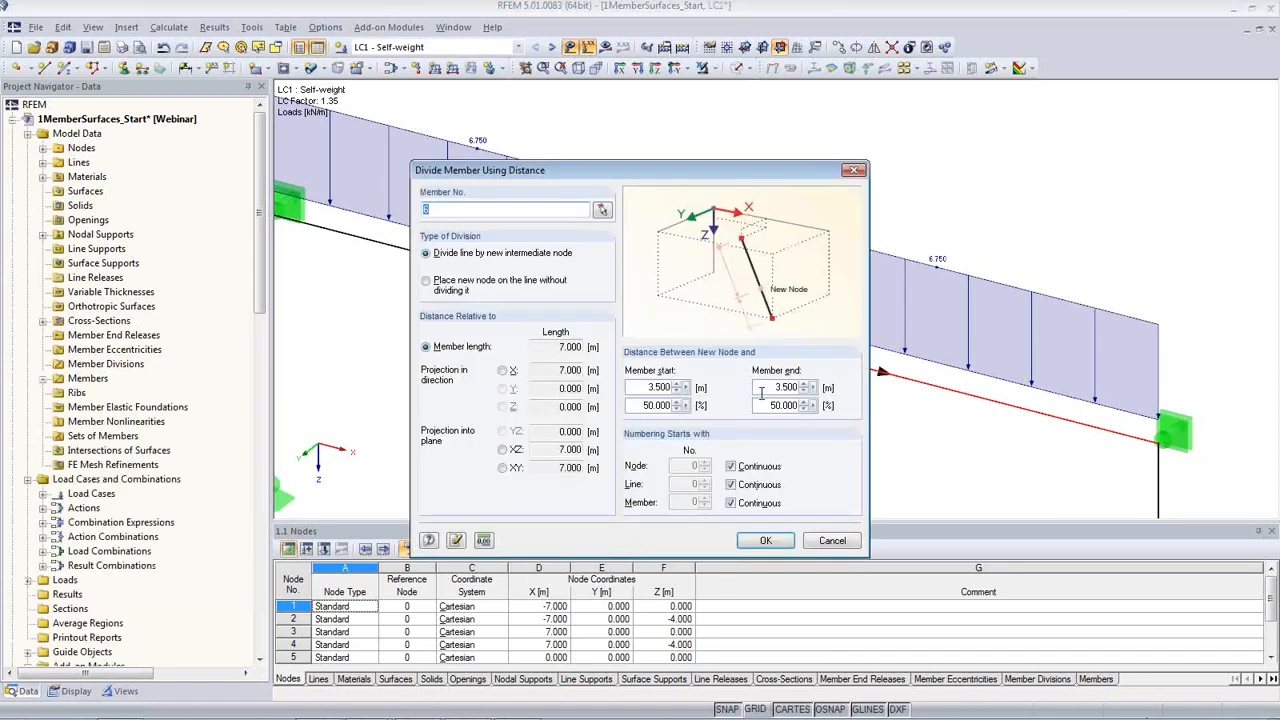
{"action": "double_click", "coordinate": [646, 387]}
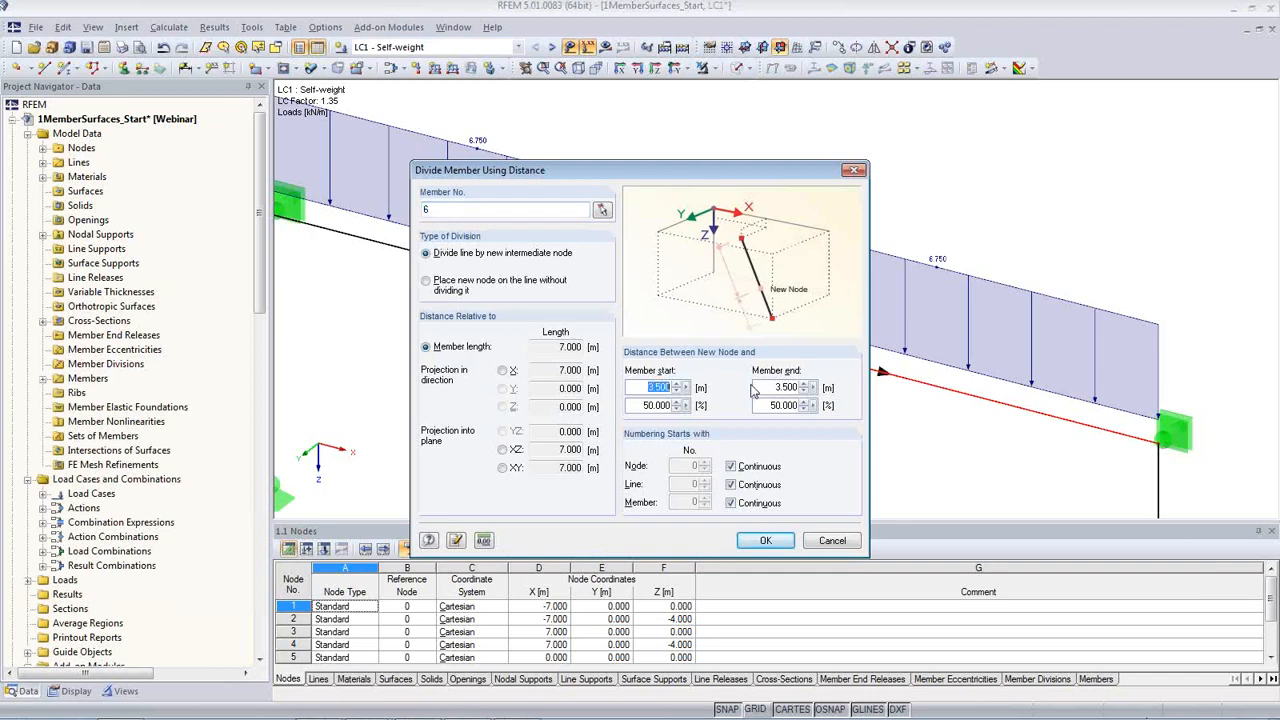
{"action": "type", "text": "0.5"}
{"action": "left_click", "coordinate": [764, 540]}
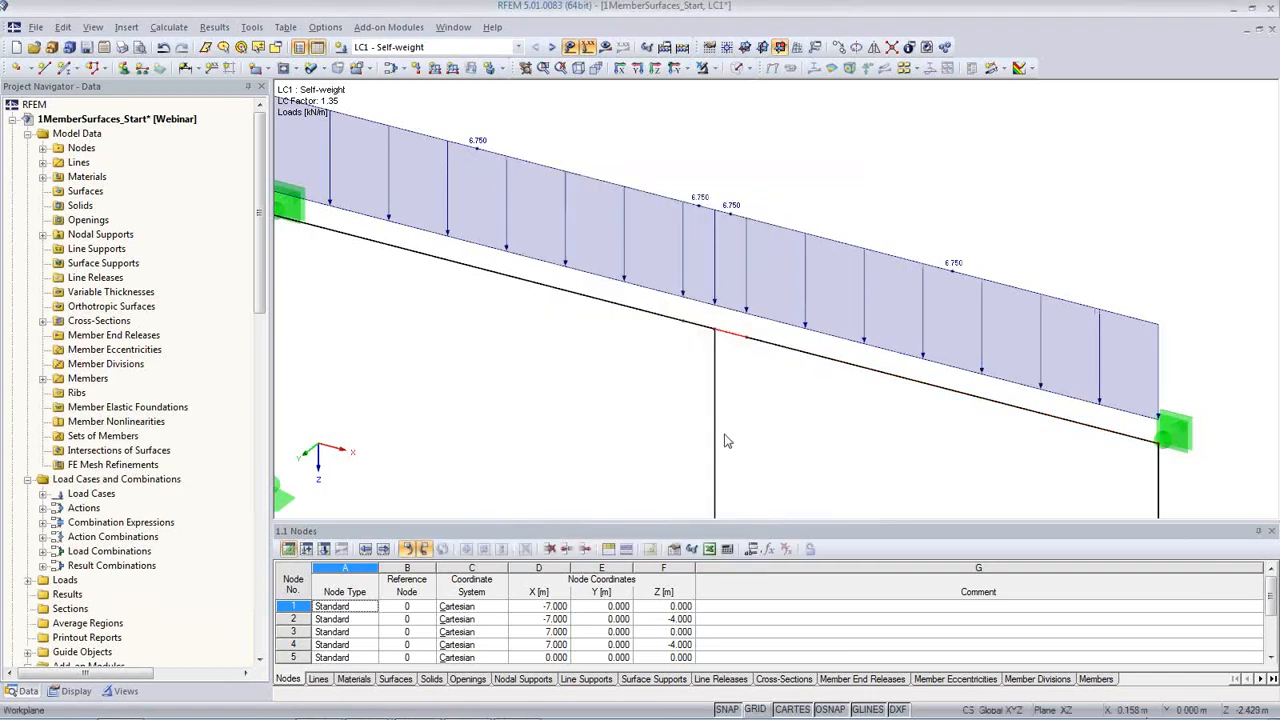
- Divide the middle column member with a new node 0.5 m from its member end
{"action": "left_click", "coordinate": [716, 430]}
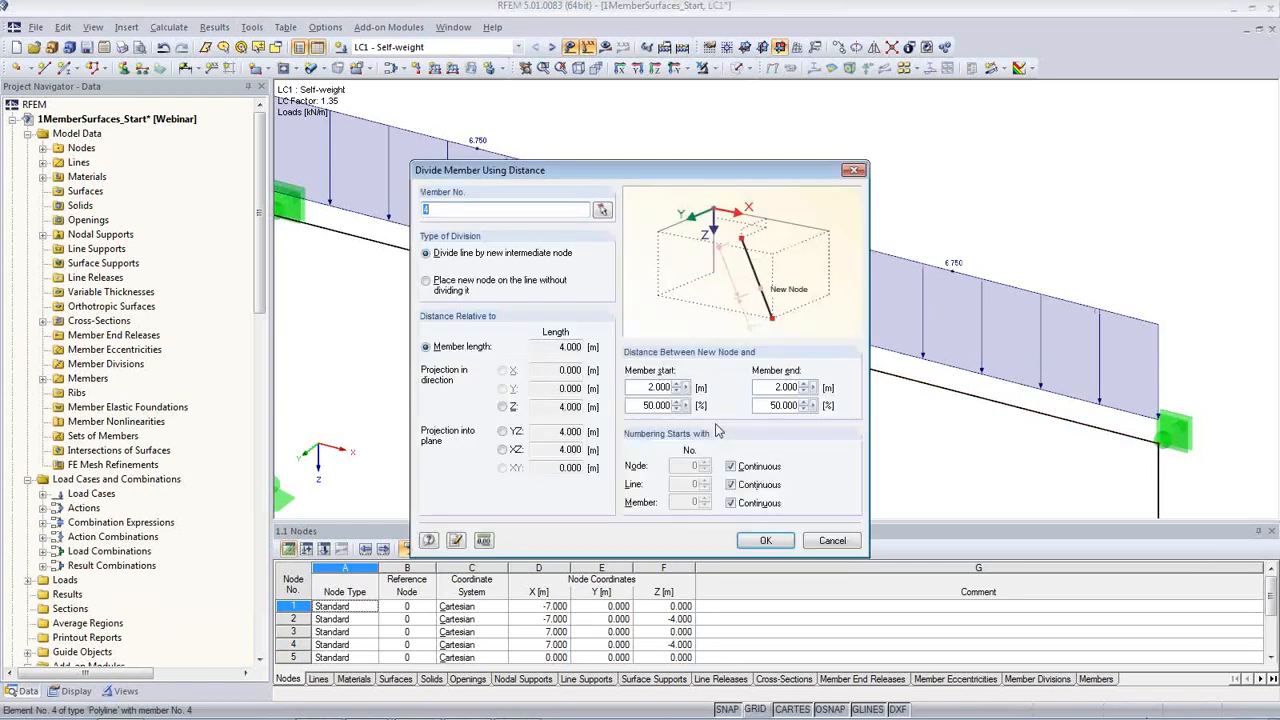
{"action": "left_click", "coordinate": [762, 388]}
{"action": "type", "text": "0.5"}
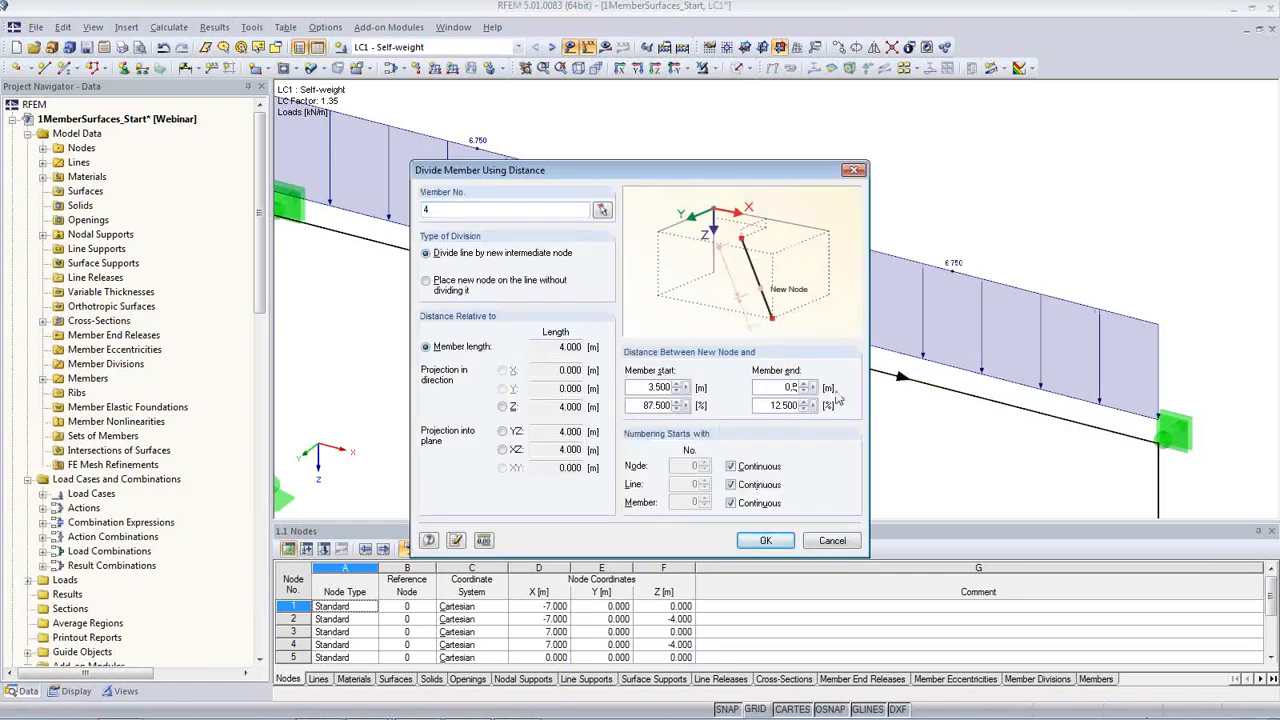
{"action": "left_click", "coordinate": [765, 540]}
- Hide the loads and isolate the three short members around the joint using Visibility by Selected Objects
{"action": "middle_click_drag", "start_coordinate": [801, 448], "coordinate": [771, 392]}
{"action": "scroll", "coordinate": [765, 362], "scroll_direction": "up", "scroll_amount": 2}
{"action": "left_click", "coordinate": [569, 47]}
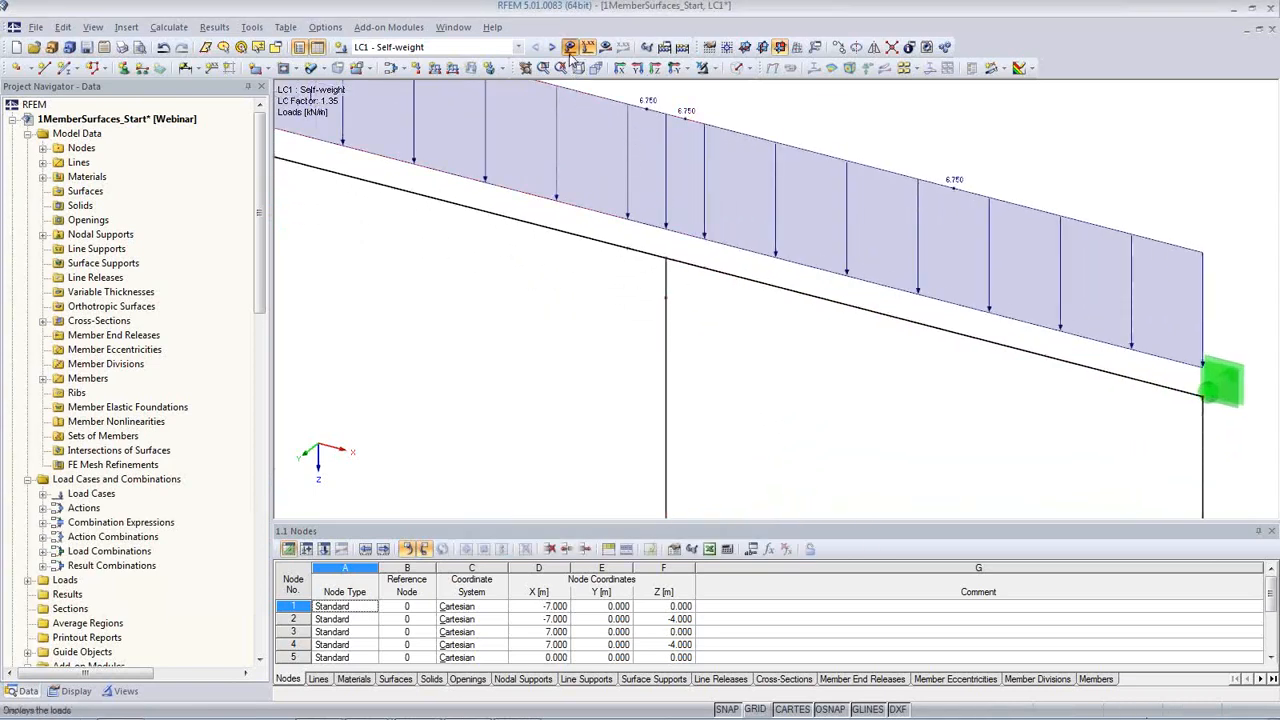
{"action": "scroll", "coordinate": [668, 290], "scroll_direction": "up", "scroll_amount": 3}
{"action": "scroll", "coordinate": [672, 279], "scroll_direction": "up", "scroll_amount": 2}
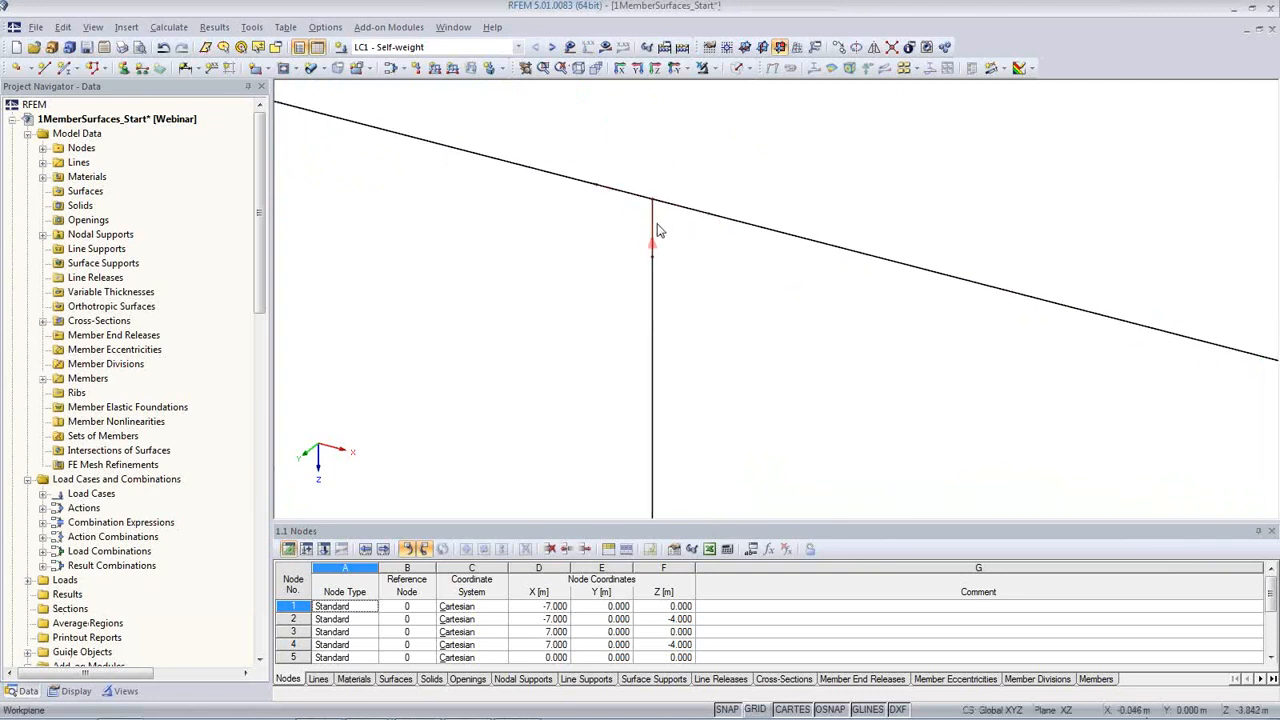
{"action": "middle_click_drag", "start_coordinate": [629, 276], "coordinate": [603, 363]}
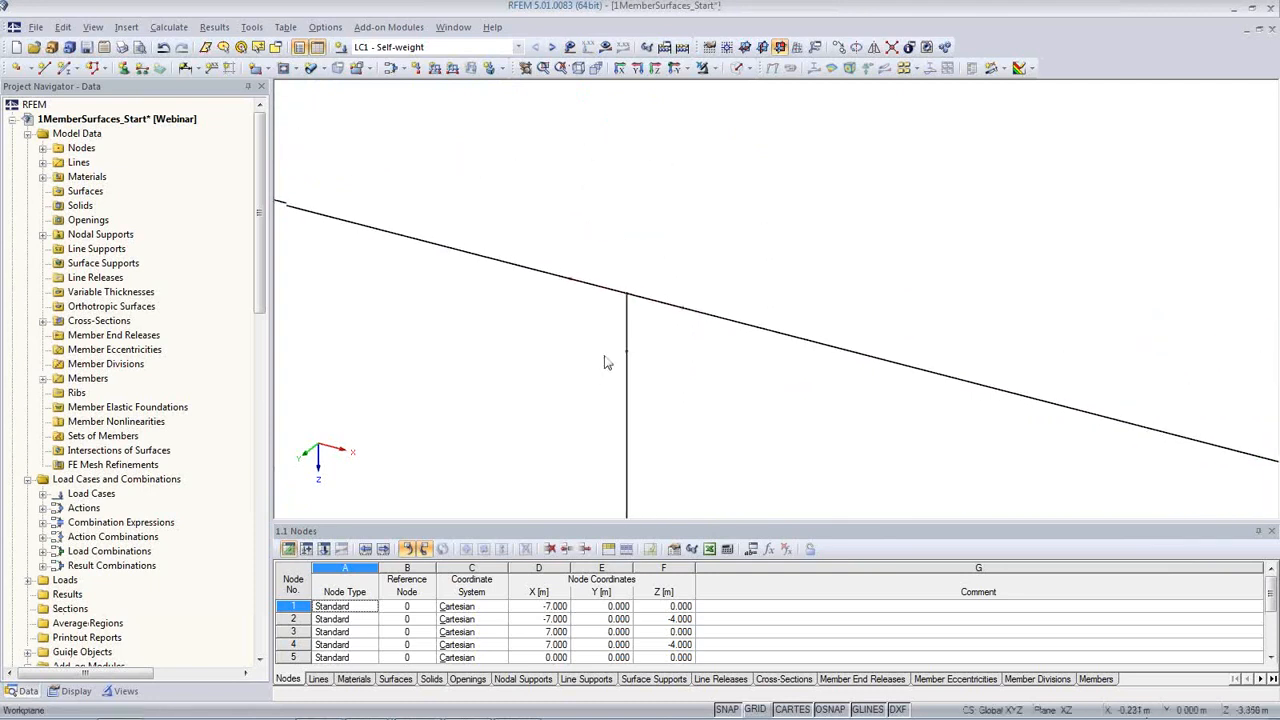
{"action": "left_click_drag", "start_coordinate": [529, 193], "coordinate": [770, 411]}
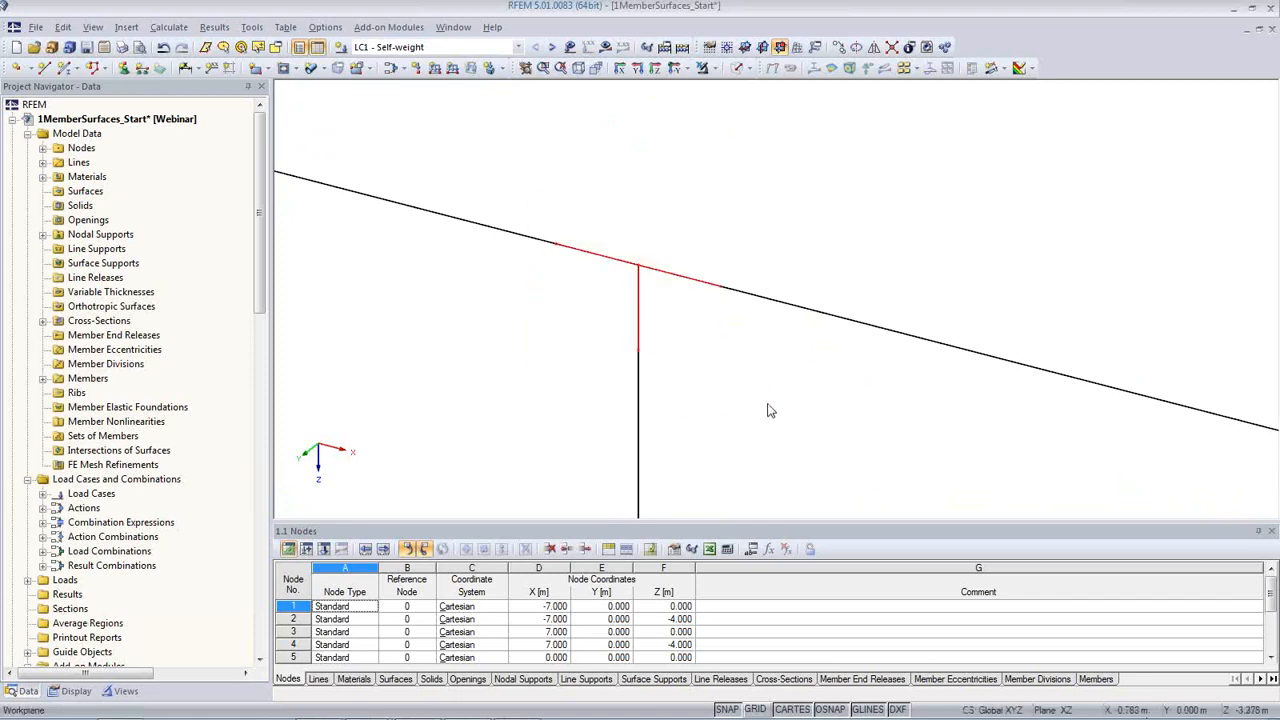
{"action": "left_click", "coordinate": [713, 68]}
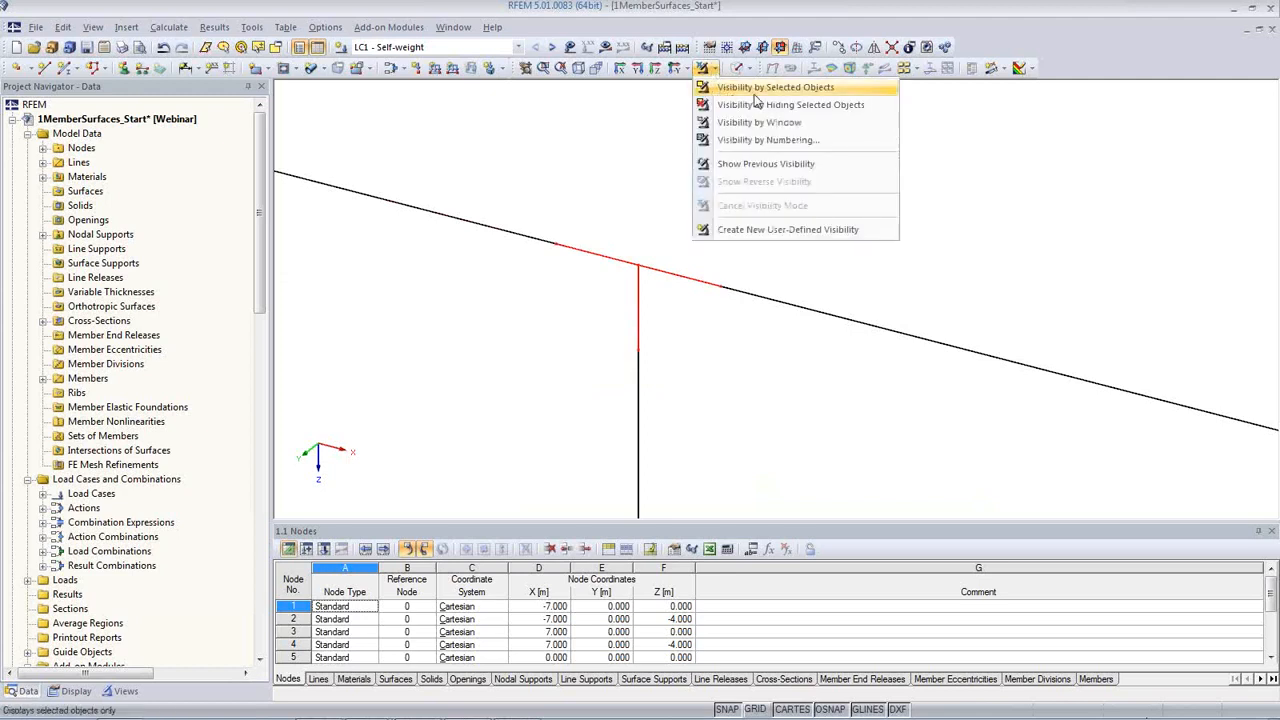
{"action": "left_click", "coordinate": [756, 90]}
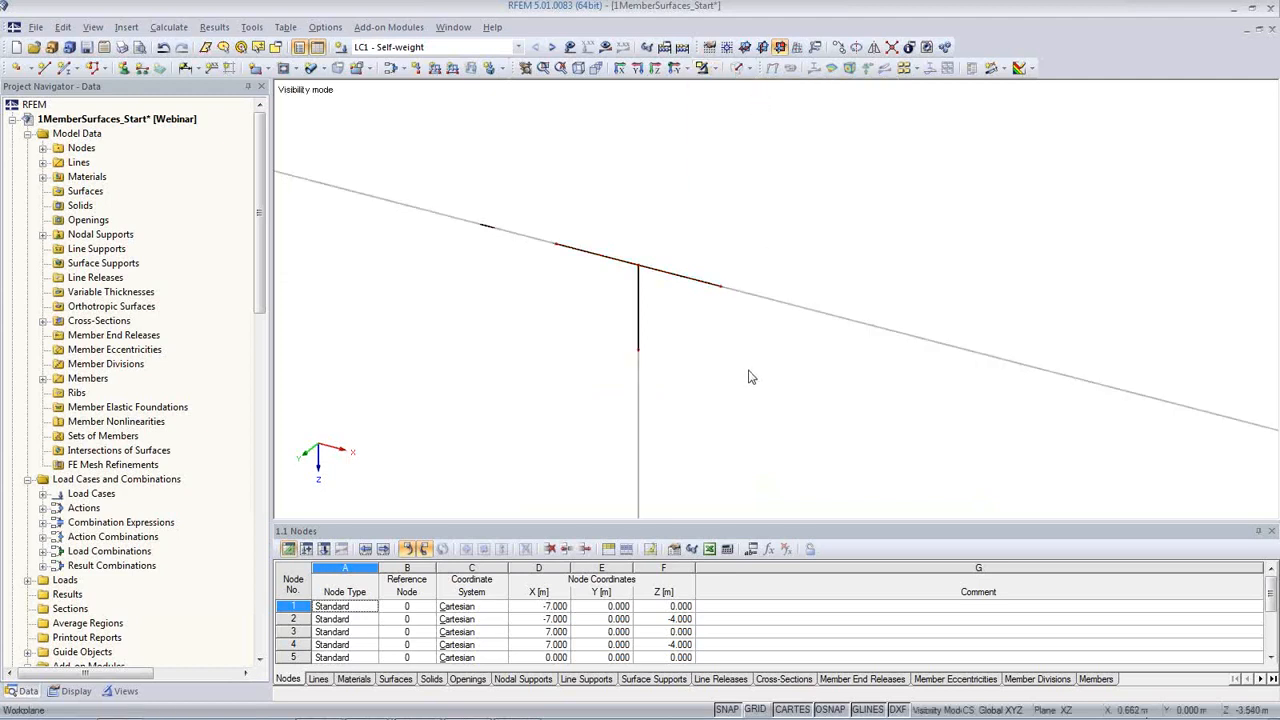
- Display the isolated joint members as transparent solids
{"action": "middle_click_drag", "start_coordinate": [636, 328], "coordinate": [868, 285]}
{"action": "scroll", "coordinate": [800, 338], "scroll_direction": "up", "scroll_amount": 2}
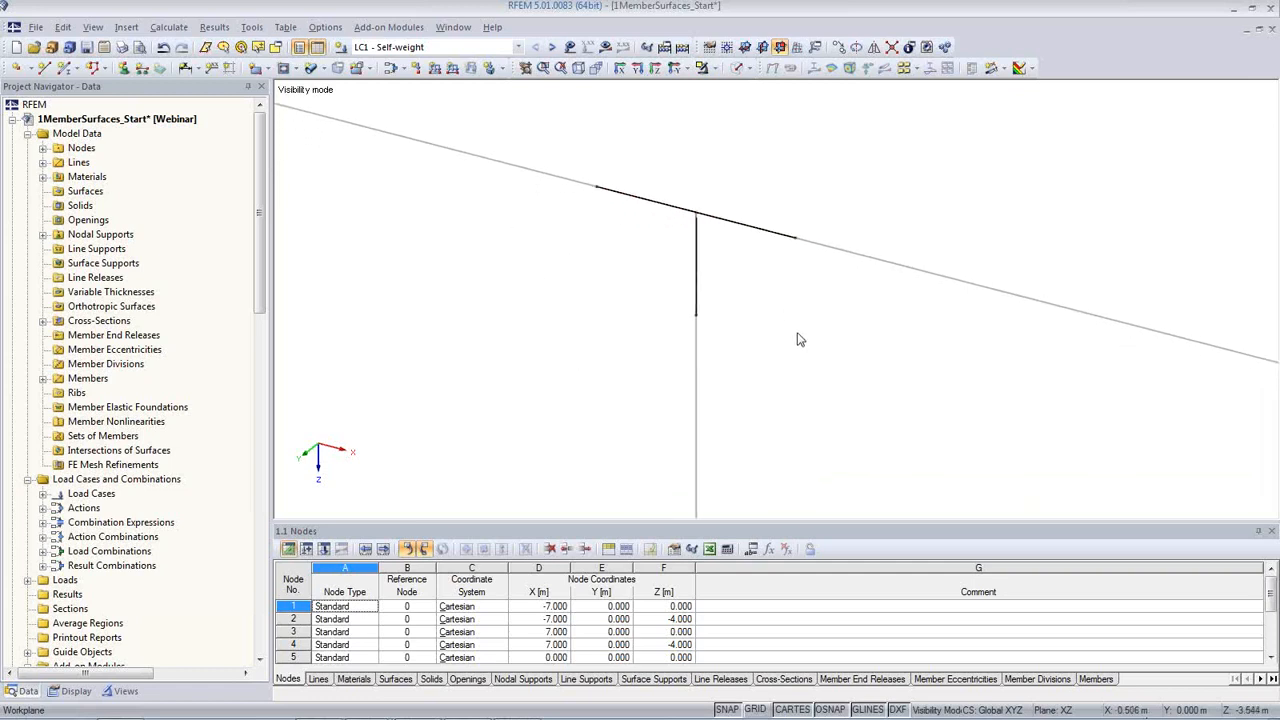
{"action": "middle_click_drag", "start_coordinate": [800, 335], "coordinate": [717, 365]}
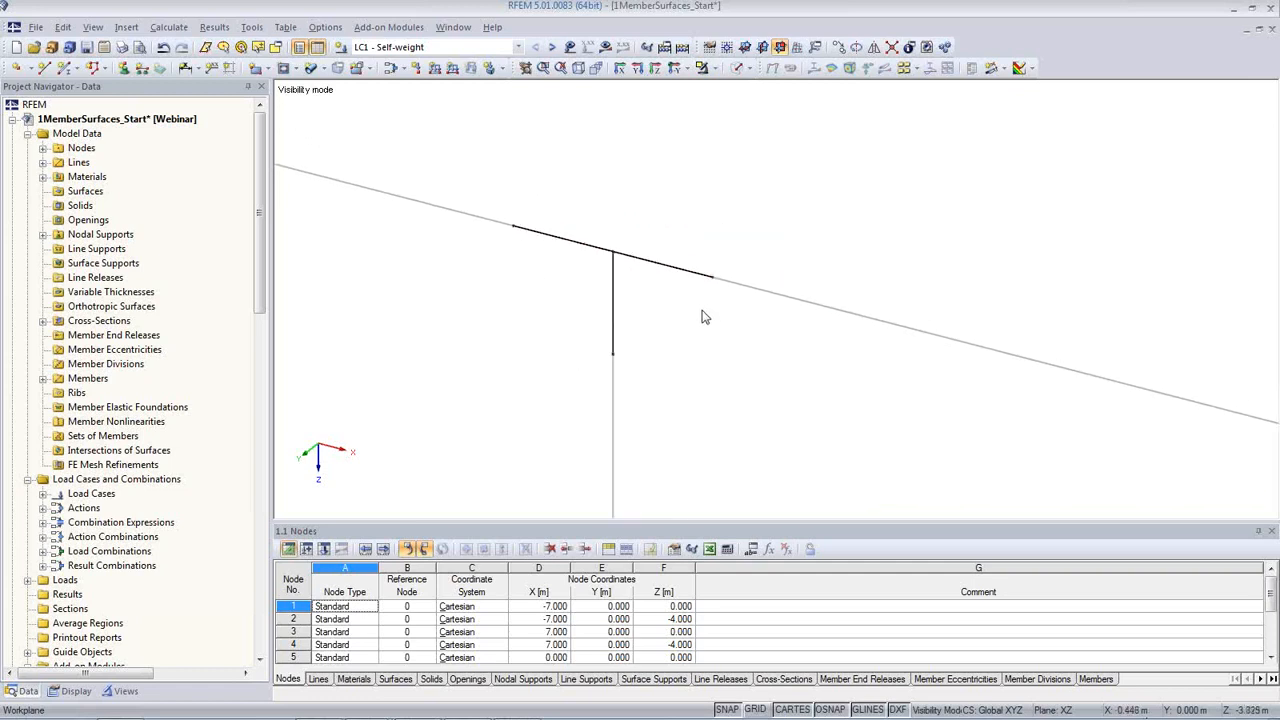
{"action": "left_click", "coordinate": [737, 68]}
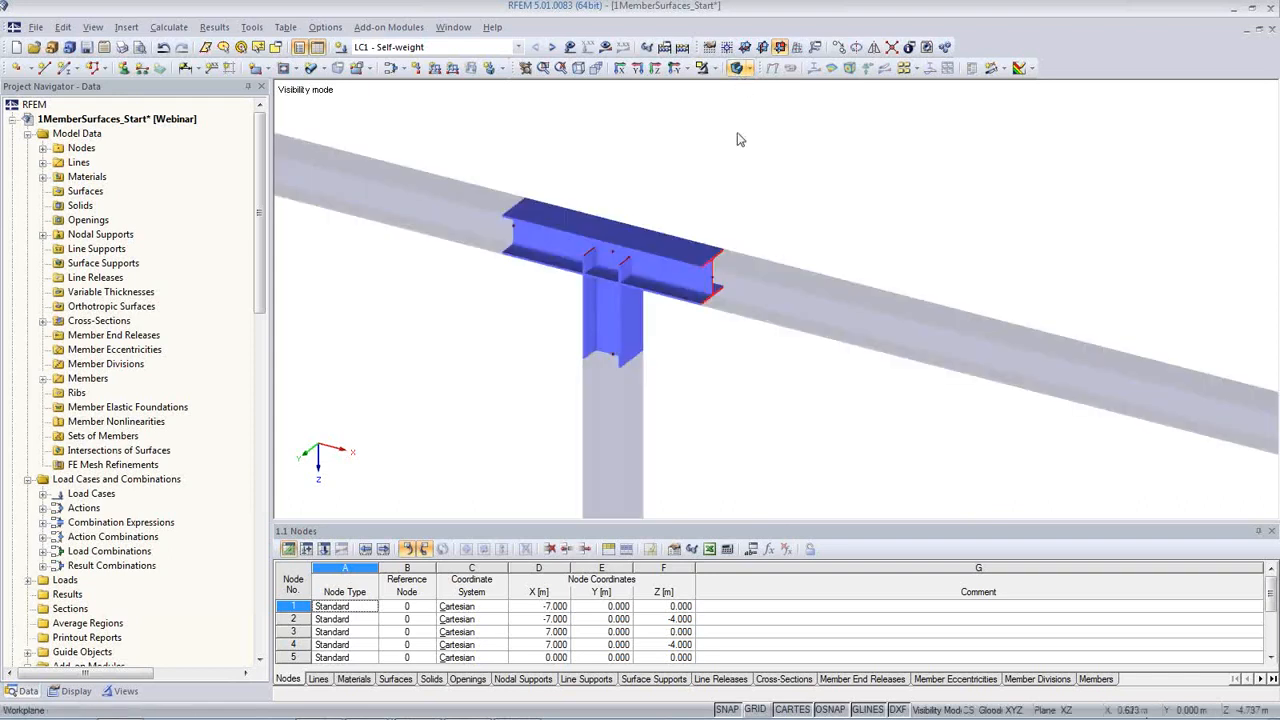
{"action": "left_click", "coordinate": [739, 68]}
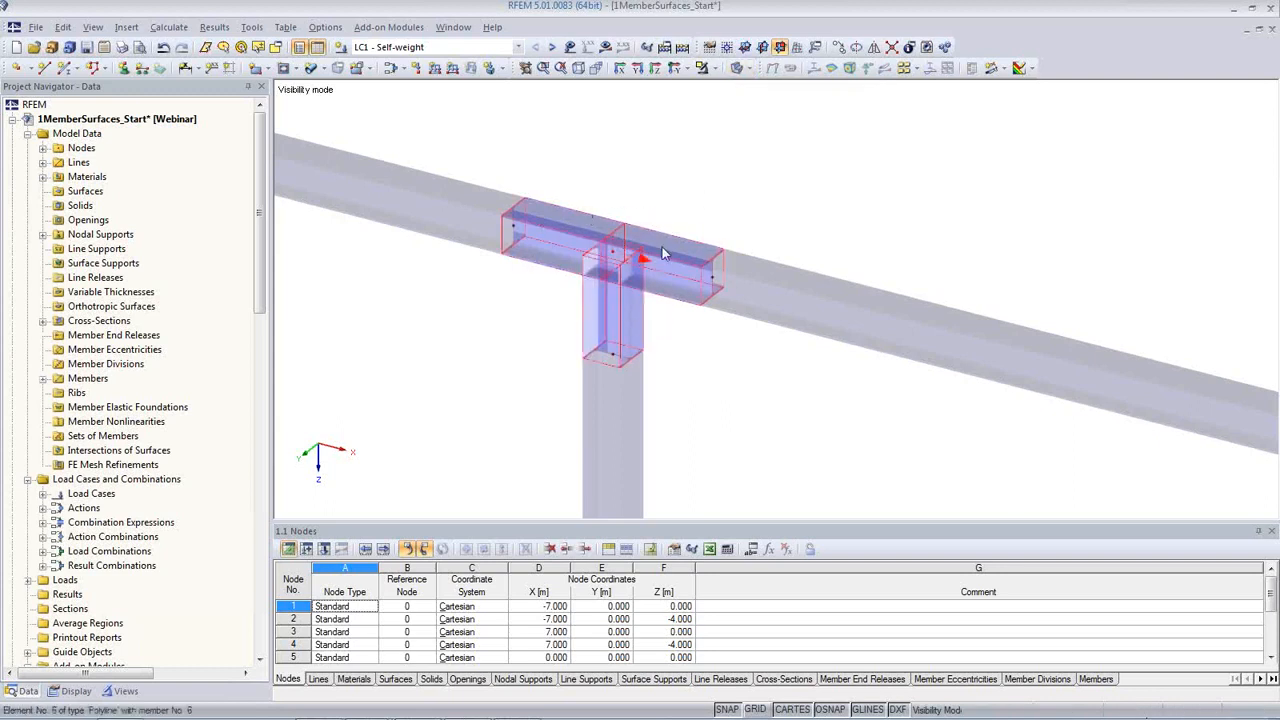
- Generate surfaces from the three selected short members at the joint
{"action": "mouse_move", "coordinate": [665, 255]}
{"action": "right_click", "coordinate": [666, 255]}
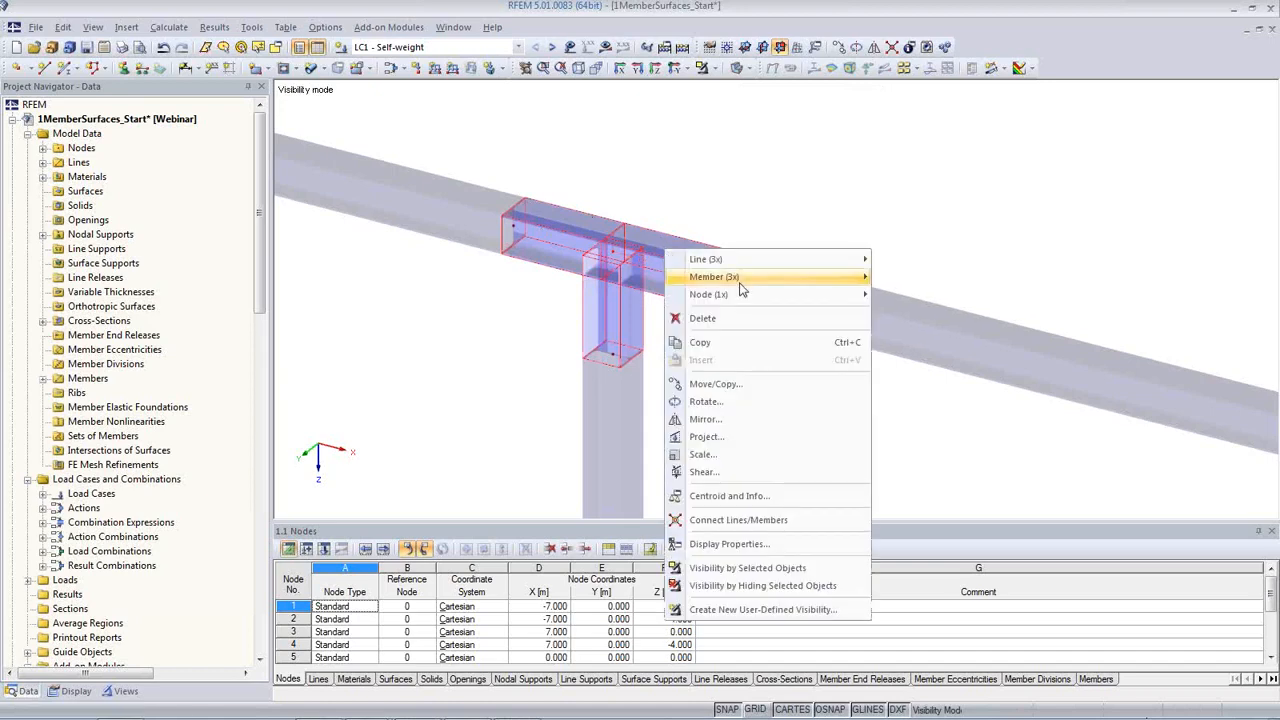
{"action": "mouse_move", "coordinate": [738, 281]}
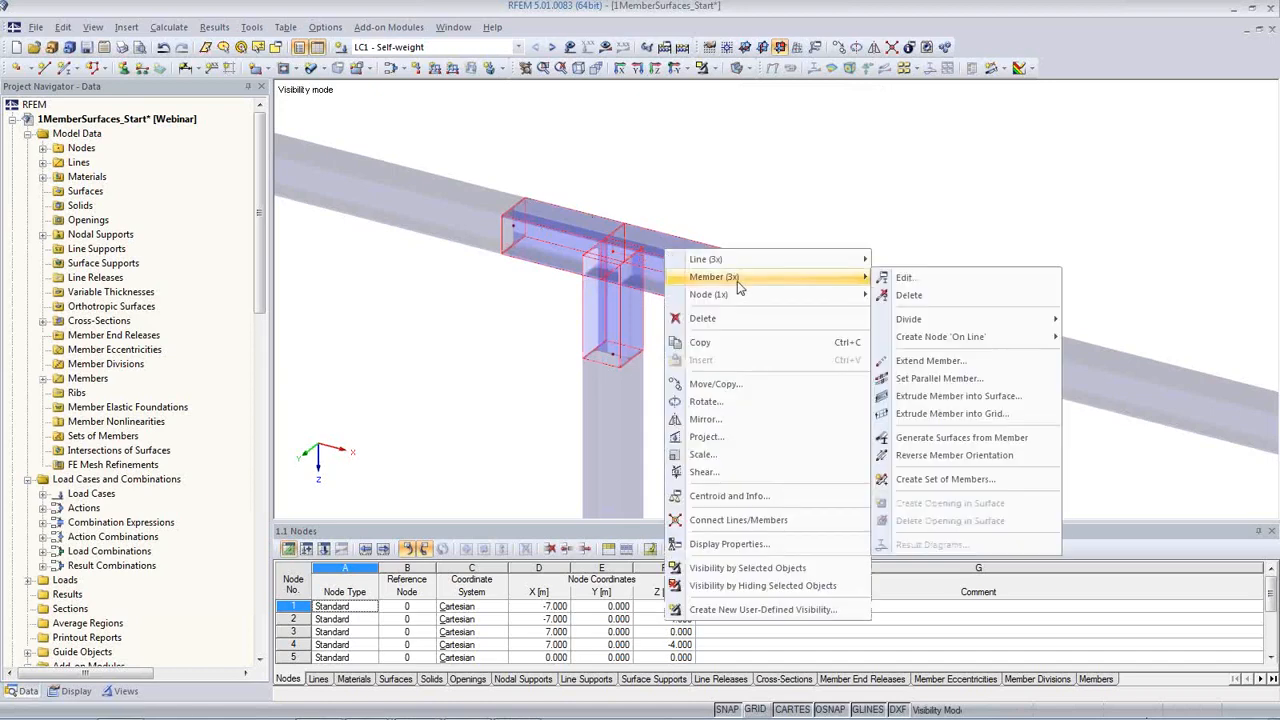
{"action": "left_click", "coordinate": [962, 438]}
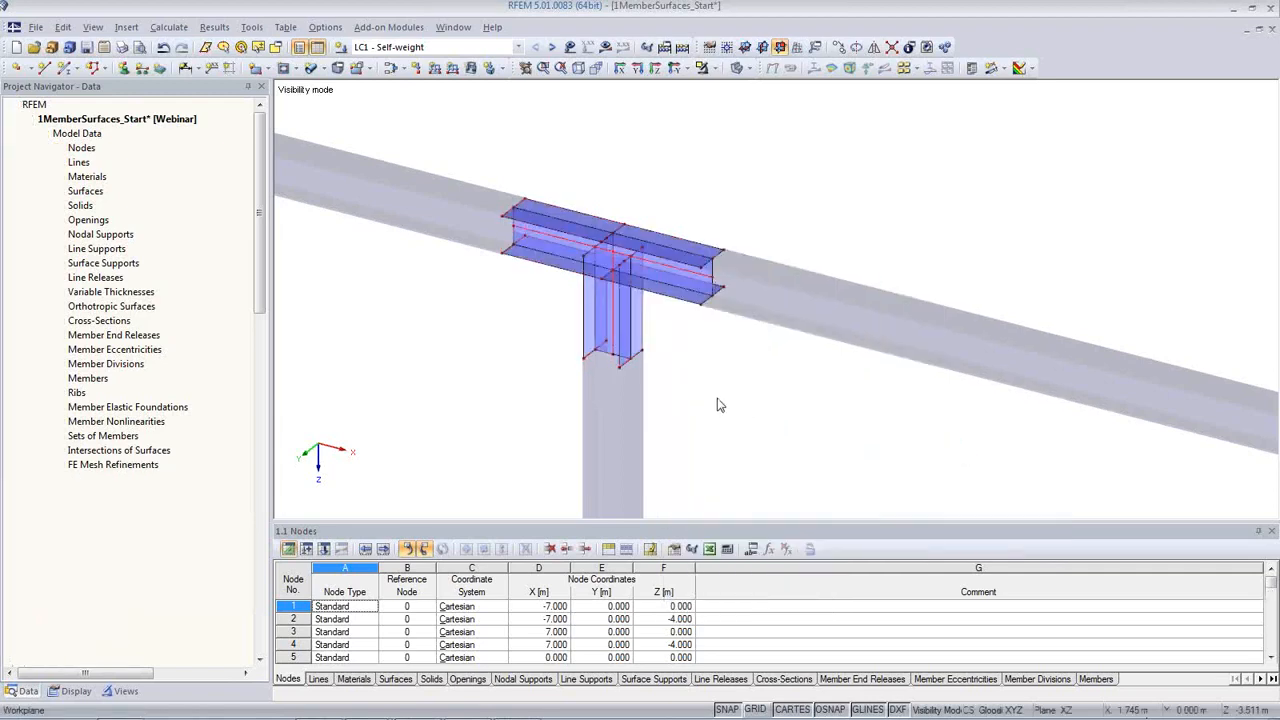
- Check the thickness and material of the generated lower flange and web surfaces of the beam without changing them
{"action": "scroll", "coordinate": [716, 382], "scroll_direction": "up", "scroll_amount": 1}
{"action": "scroll", "coordinate": [700, 295], "scroll_direction": "up", "scroll_amount": 2}
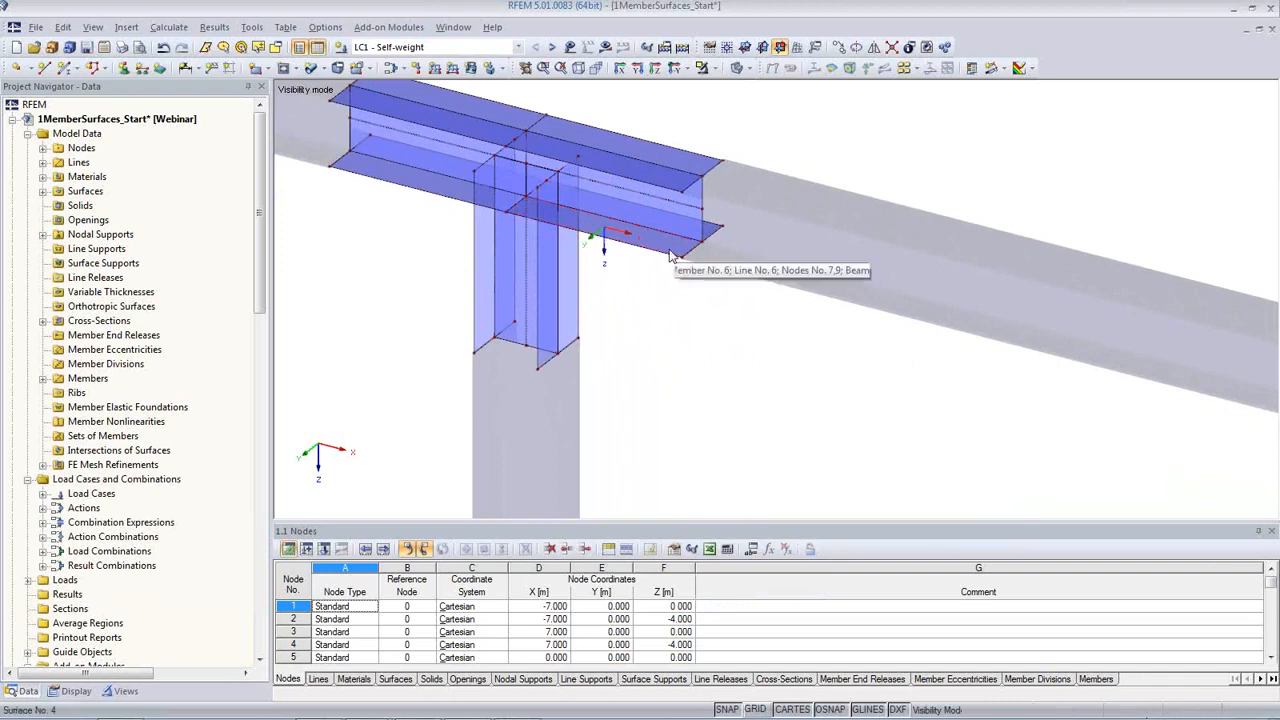
{"action": "double_click", "coordinate": [592, 218]}
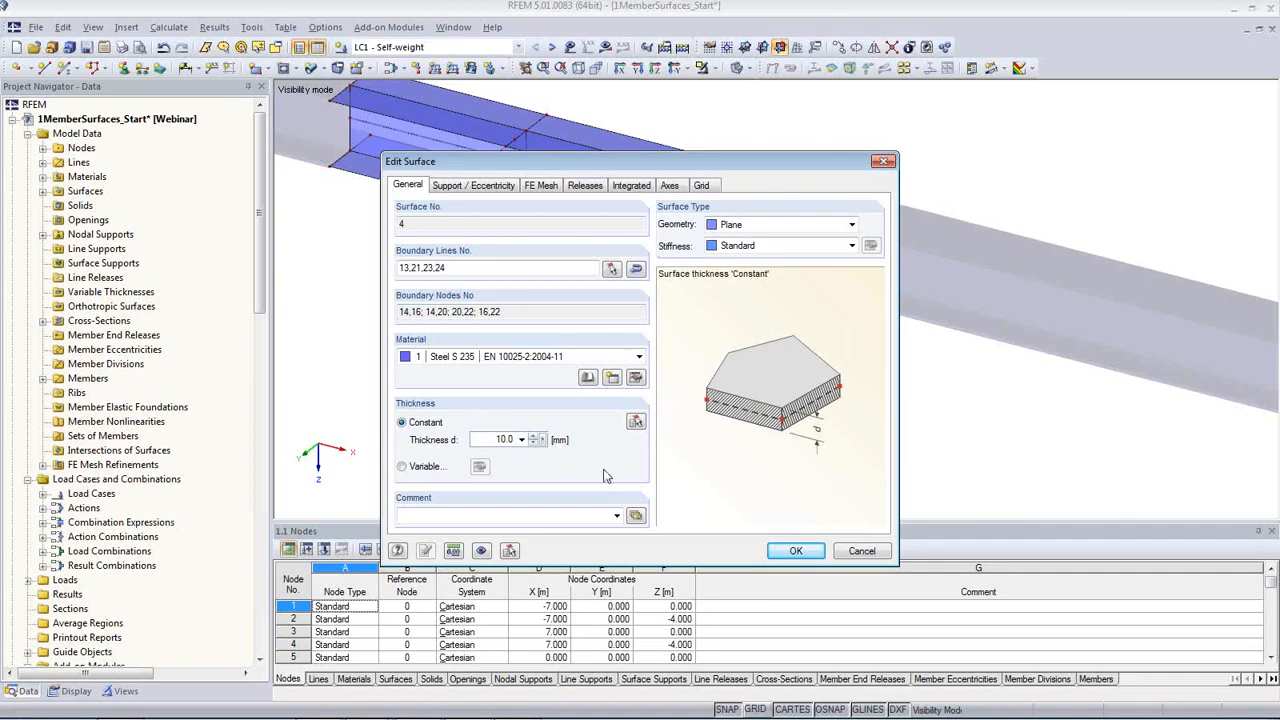
{"action": "left_click", "coordinate": [858, 552]}
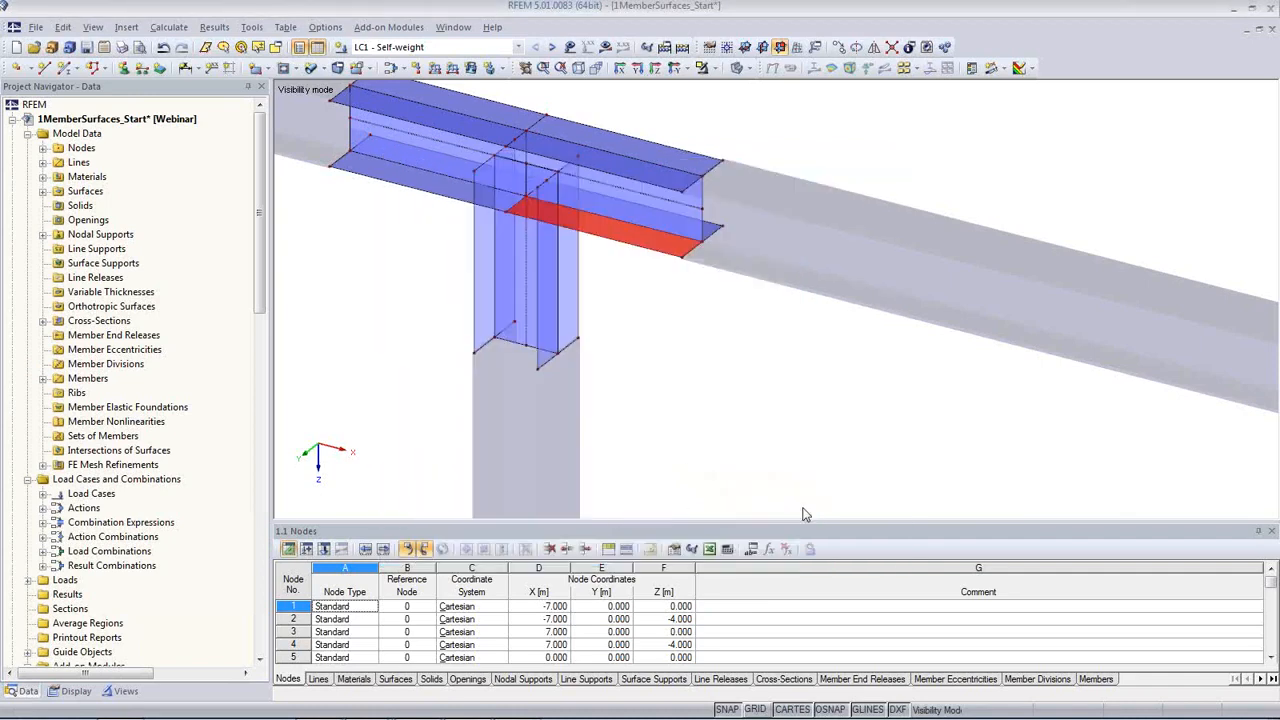
{"action": "double_click", "coordinate": [676, 228]}
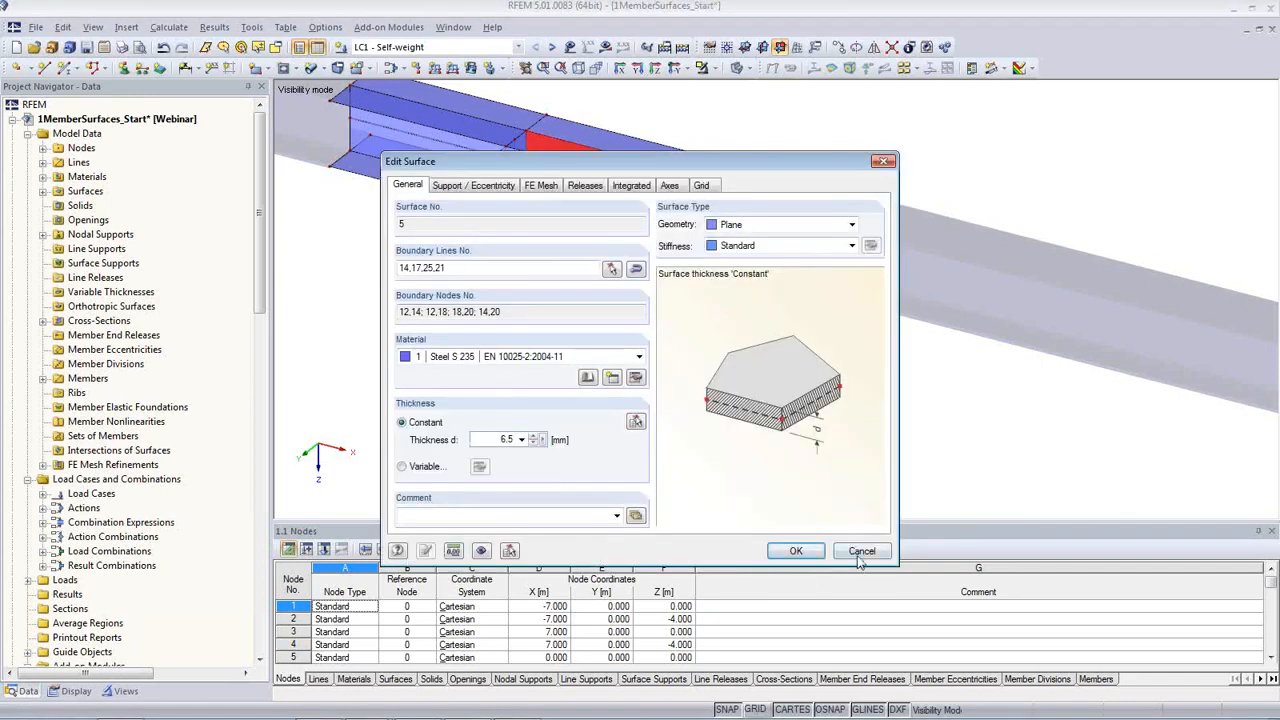
{"action": "left_click", "coordinate": [860, 552]}
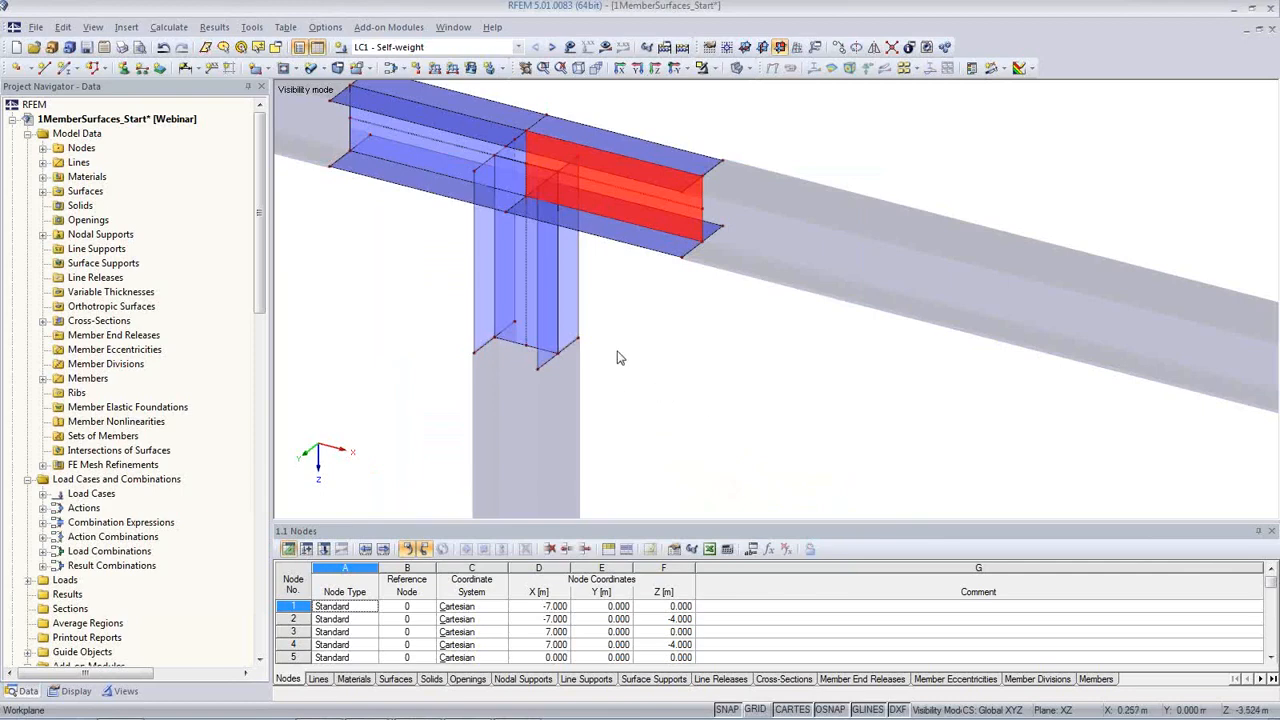
{"action": "left_click", "coordinate": [372, 328]}
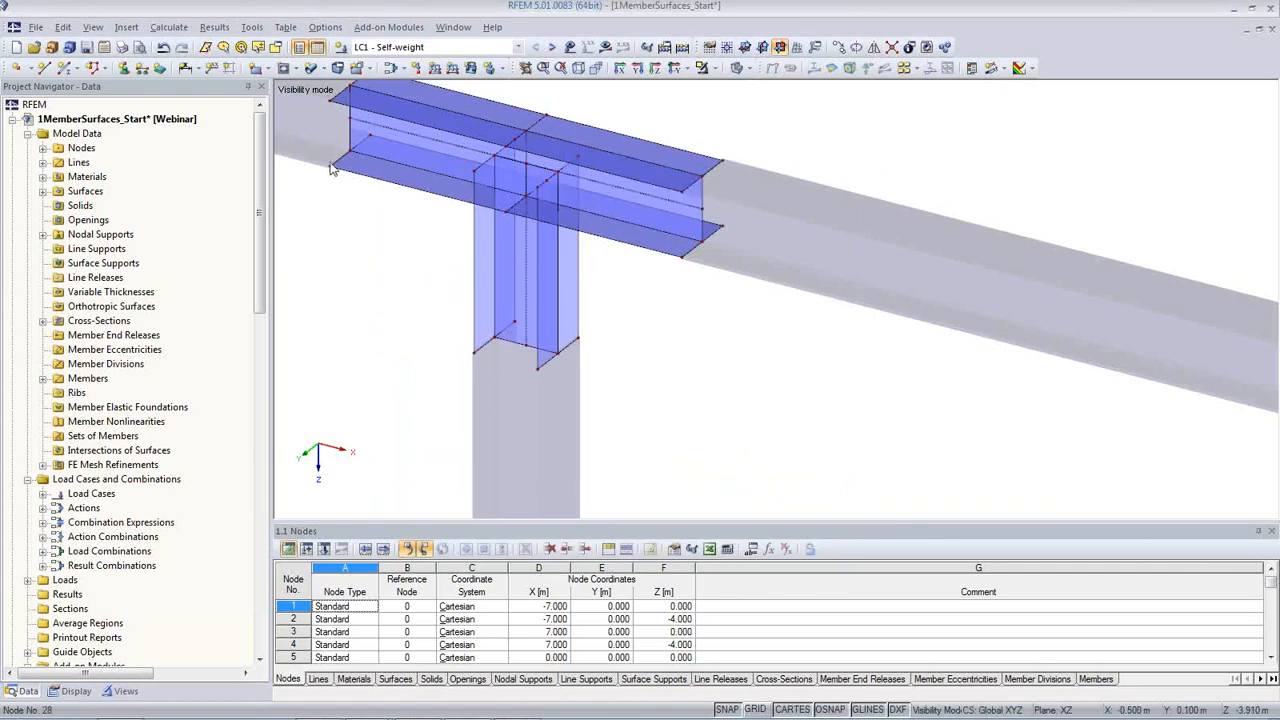
- Switch the joint between beam and column to the wireframe display model
{"action": "scroll", "coordinate": [365, 280], "scroll_direction": "down", "scroll_amount": 2}
{"action": "middle_click_drag", "start_coordinate": [382, 300], "coordinate": [541, 387]}
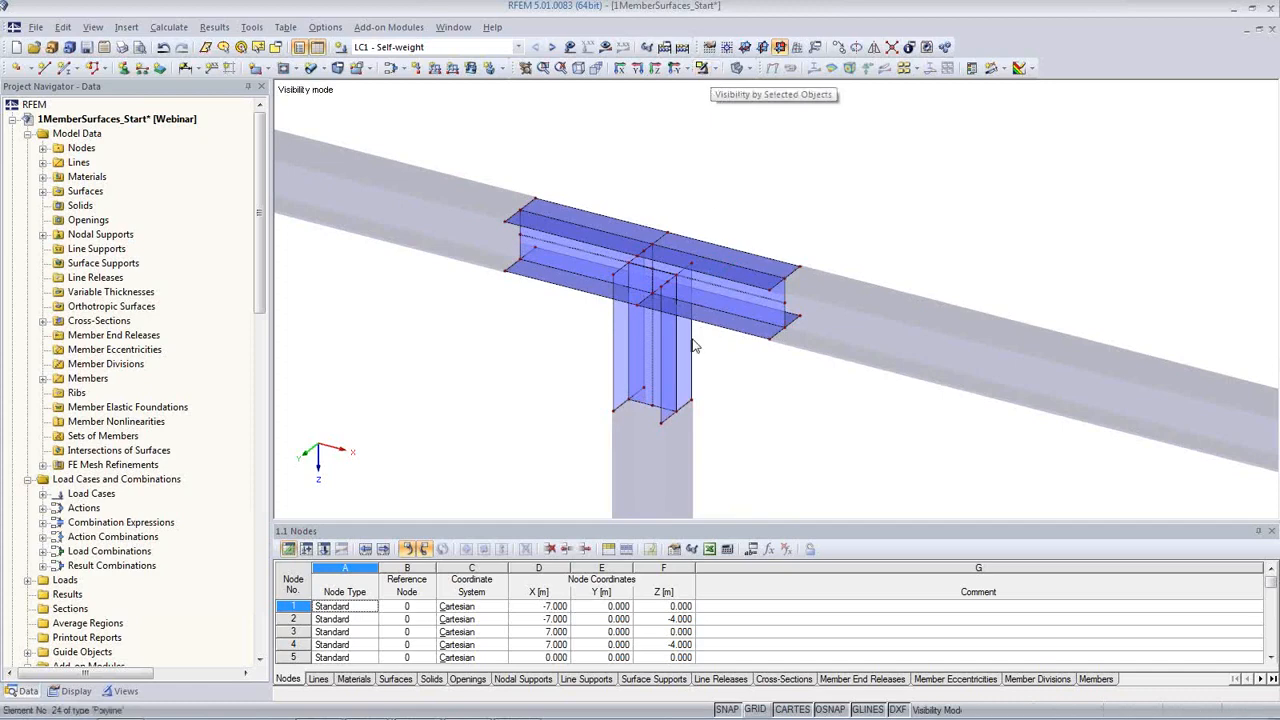
{"action": "middle_click_drag", "start_coordinate": [685, 351], "coordinate": [714, 334]}
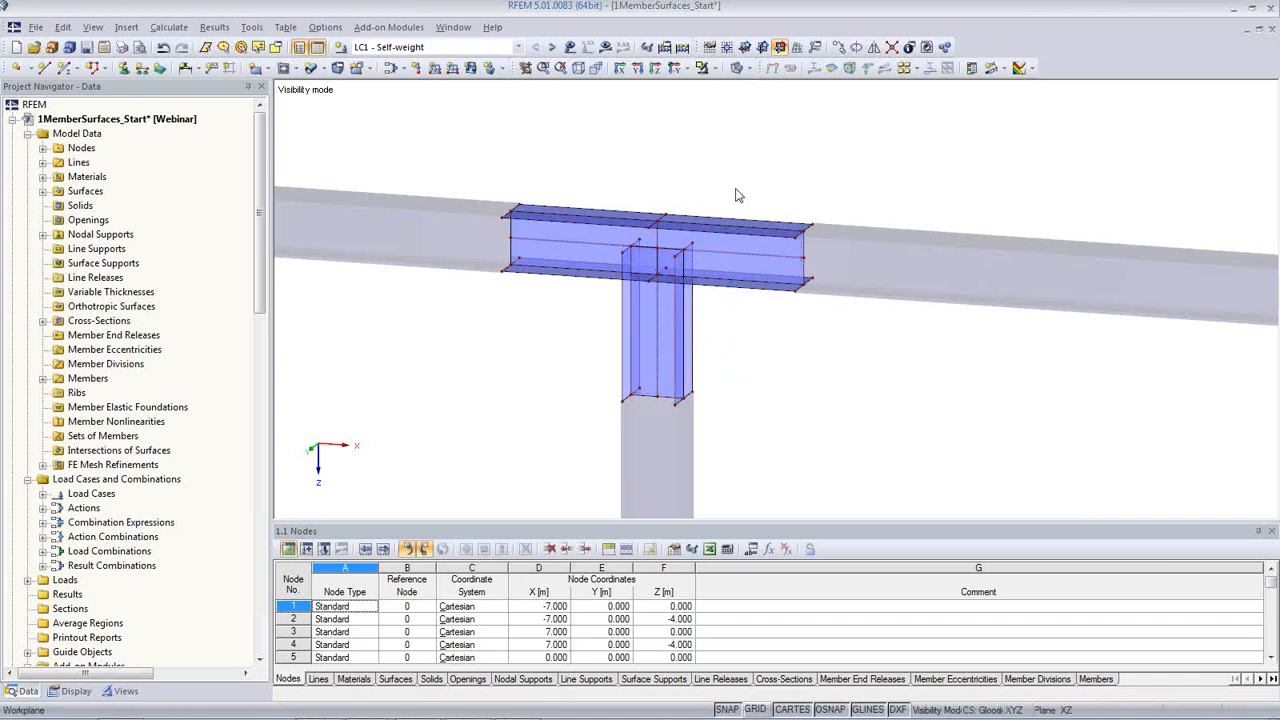
{"action": "left_click", "coordinate": [713, 68]}
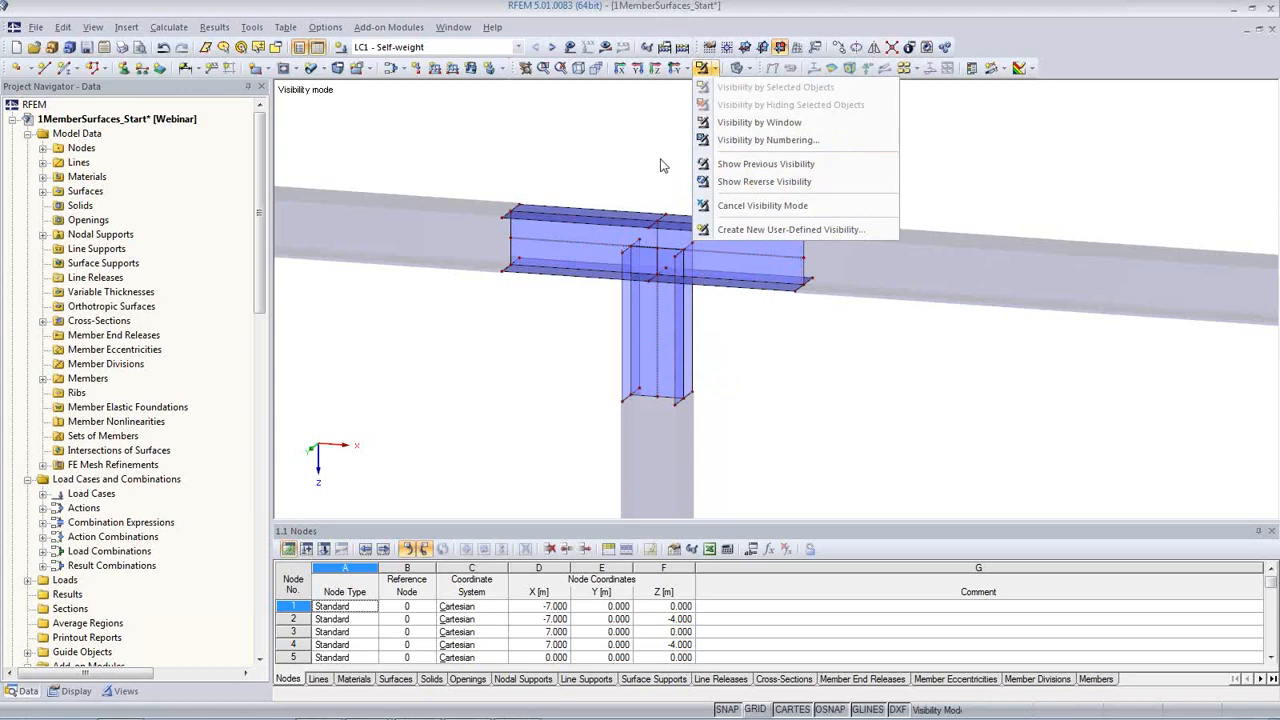
{"action": "left_click", "coordinate": [645, 152]}
{"action": "left_click", "coordinate": [737, 68]}
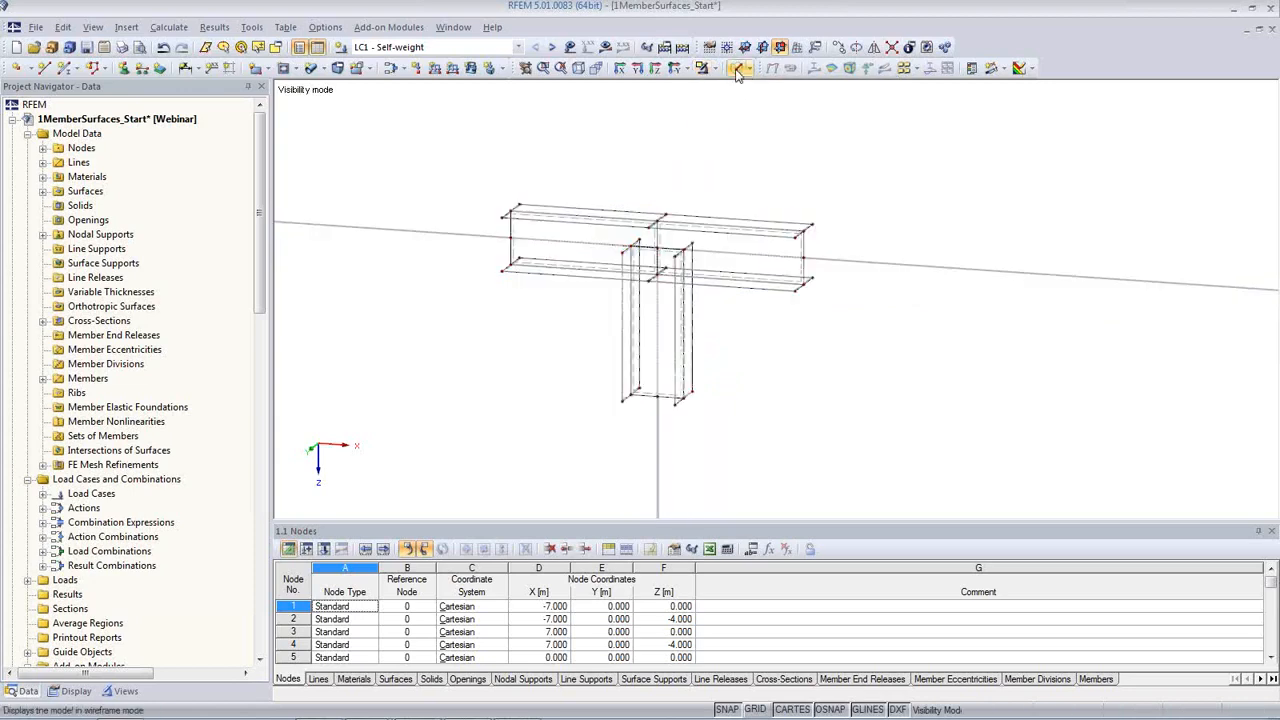
- Move the upper edges of both column flanges by dX 0 and dZ 0.090 m, without copies, down to the beam's lower flange
{"action": "middle_click_drag", "start_coordinate": [704, 275], "coordinate": [703, 299]}
{"action": "scroll", "coordinate": [703, 299], "scroll_direction": "up", "scroll_amount": 5}
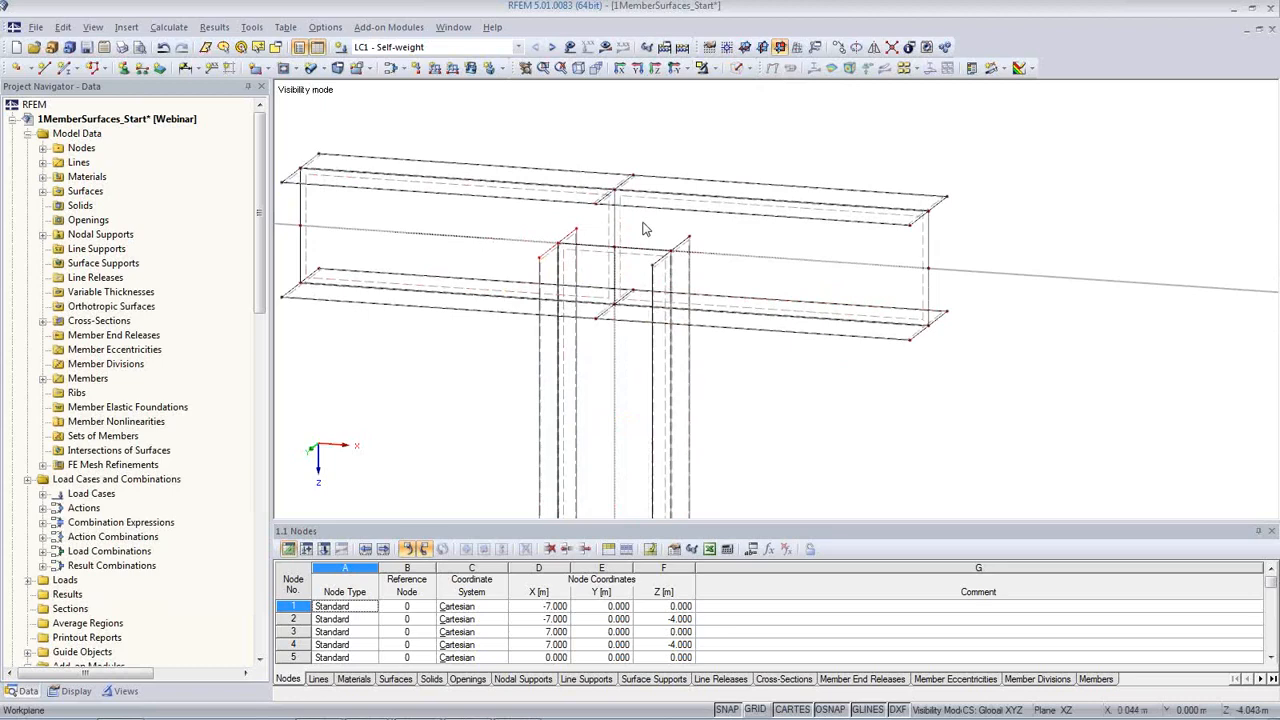
{"action": "left_click_drag", "start_coordinate": [643, 222], "coordinate": [712, 281], "text": "ctrl"}
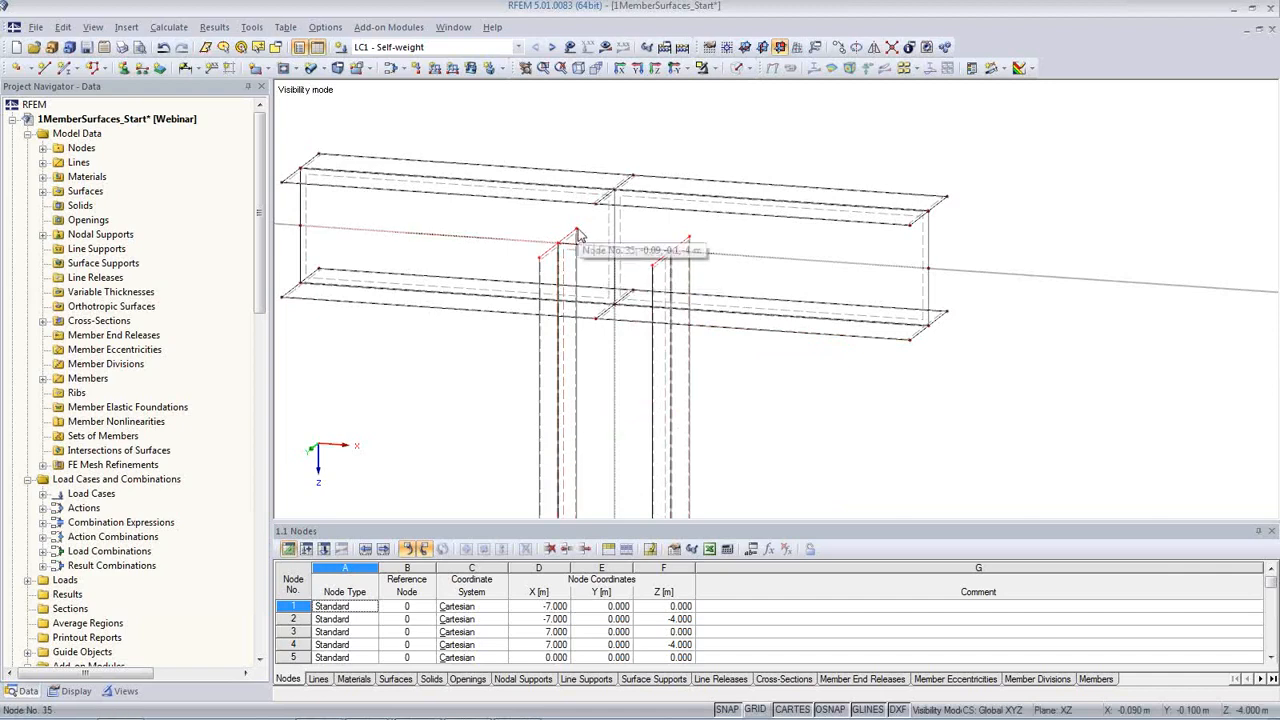
{"action": "left_click", "coordinate": [840, 50]}
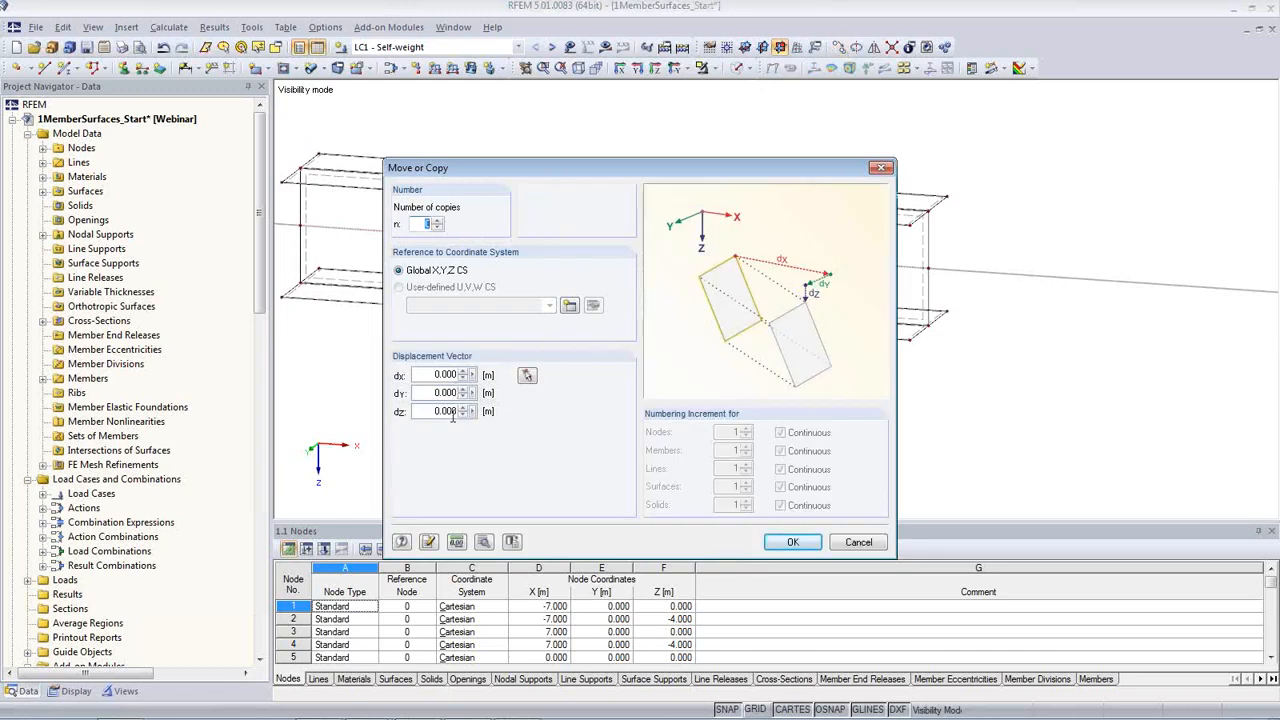
{"action": "left_click_drag", "start_coordinate": [508, 168], "coordinate": [837, 169]}
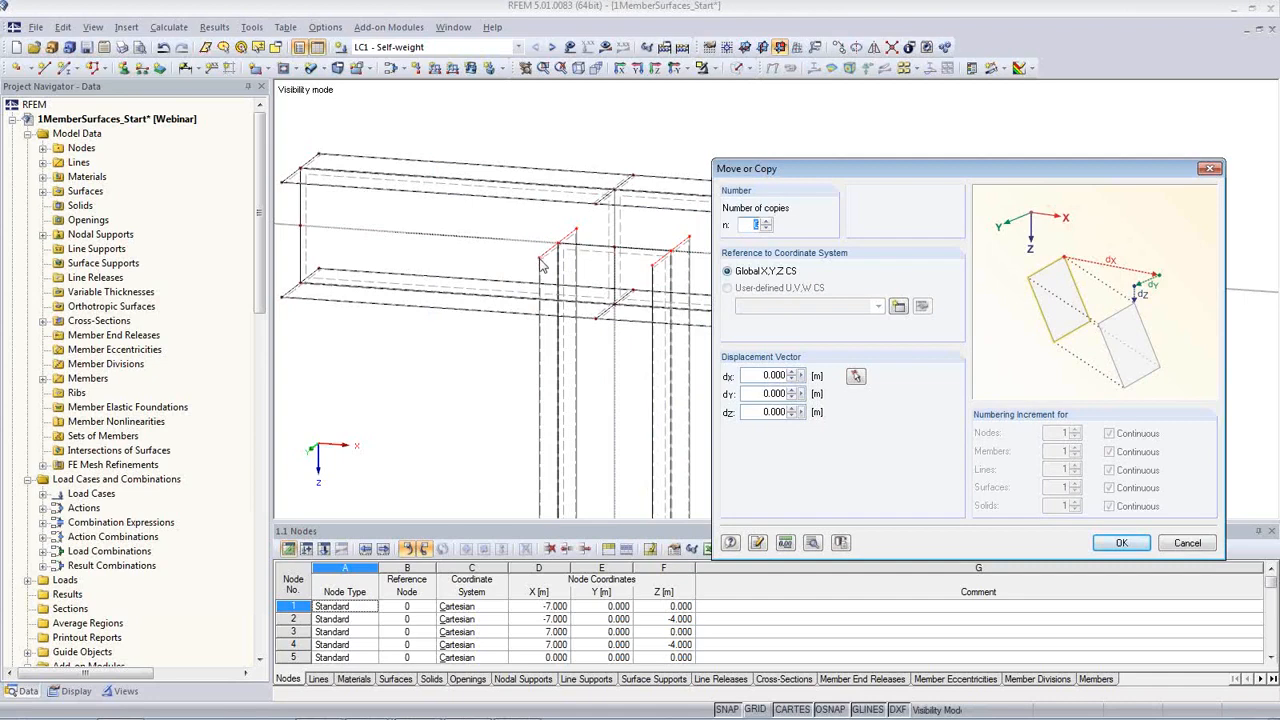
{"action": "left_click", "coordinate": [857, 376]}
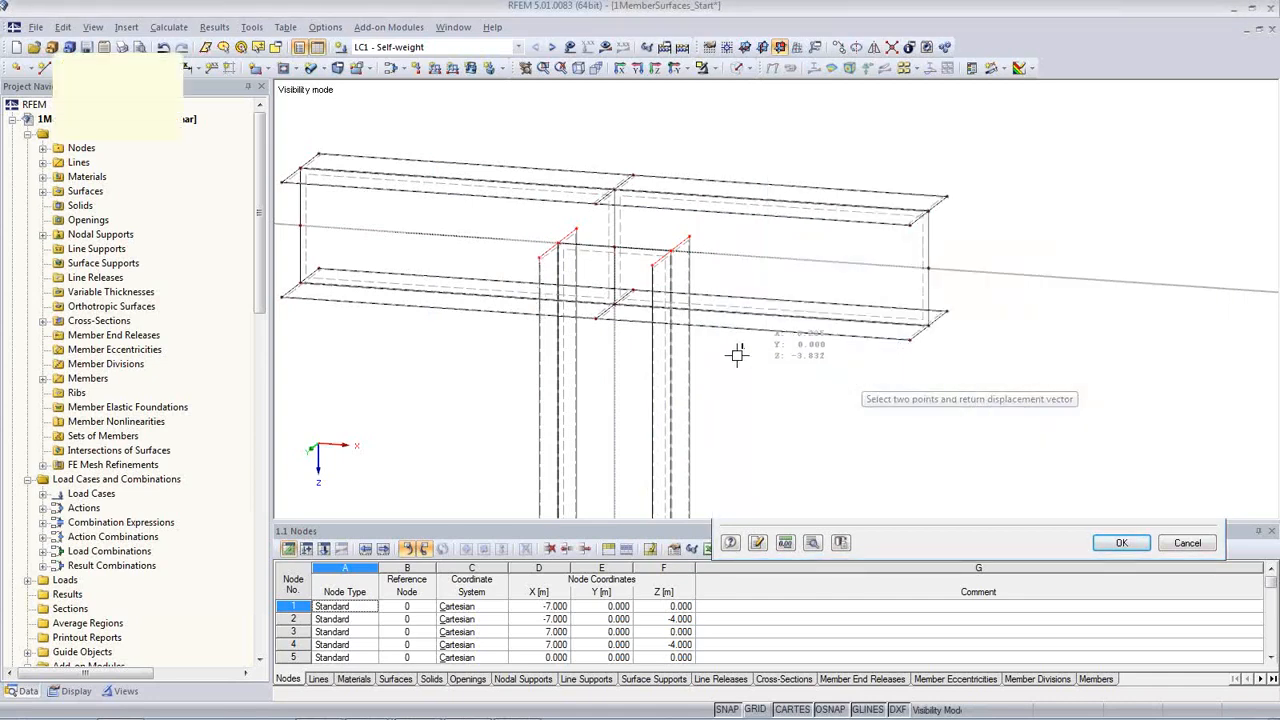
{"action": "left_click", "coordinate": [538, 259]}
{"action": "left_click", "coordinate": [597, 320]}
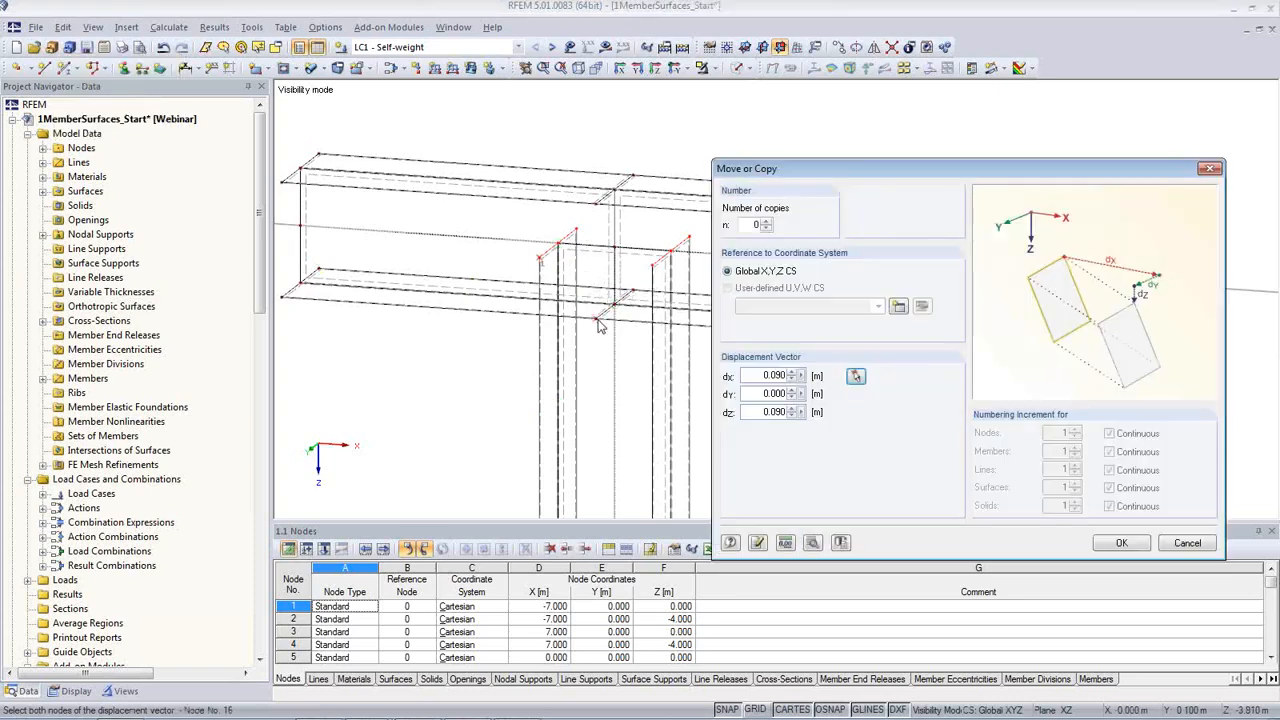
{"action": "double_click", "coordinate": [752, 376]}
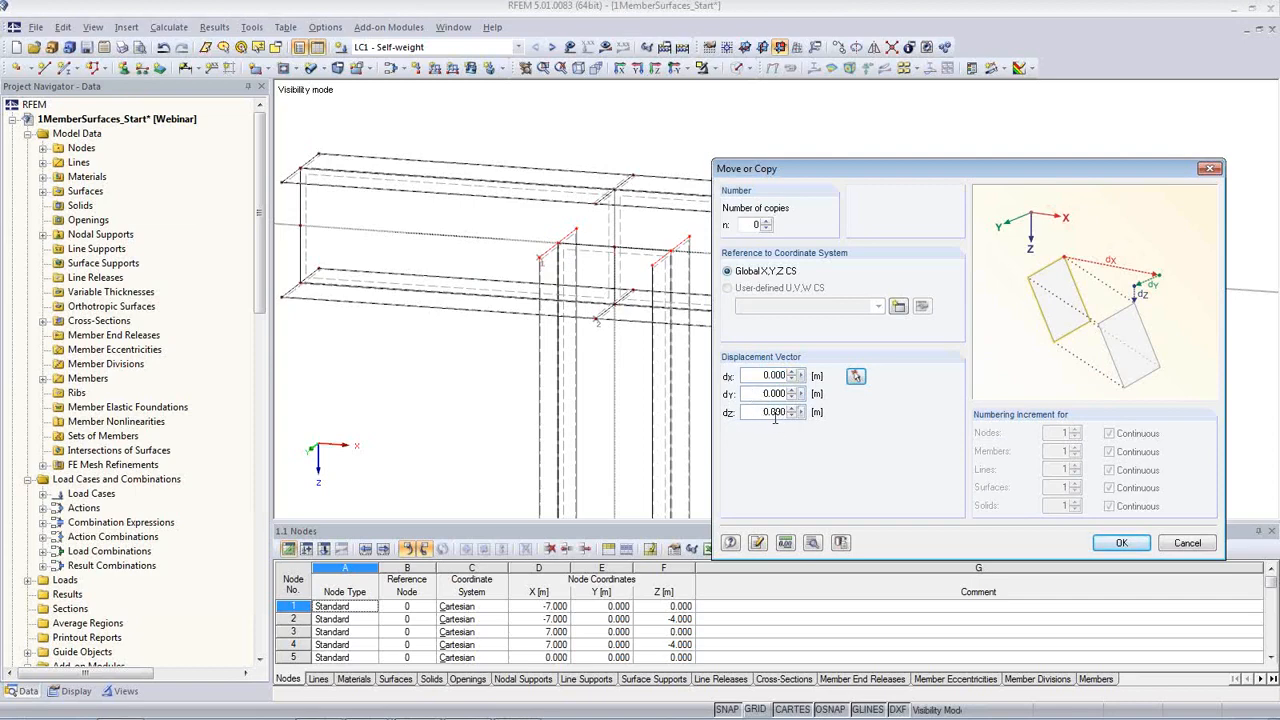
{"action": "left_click", "coordinate": [1119, 544]}
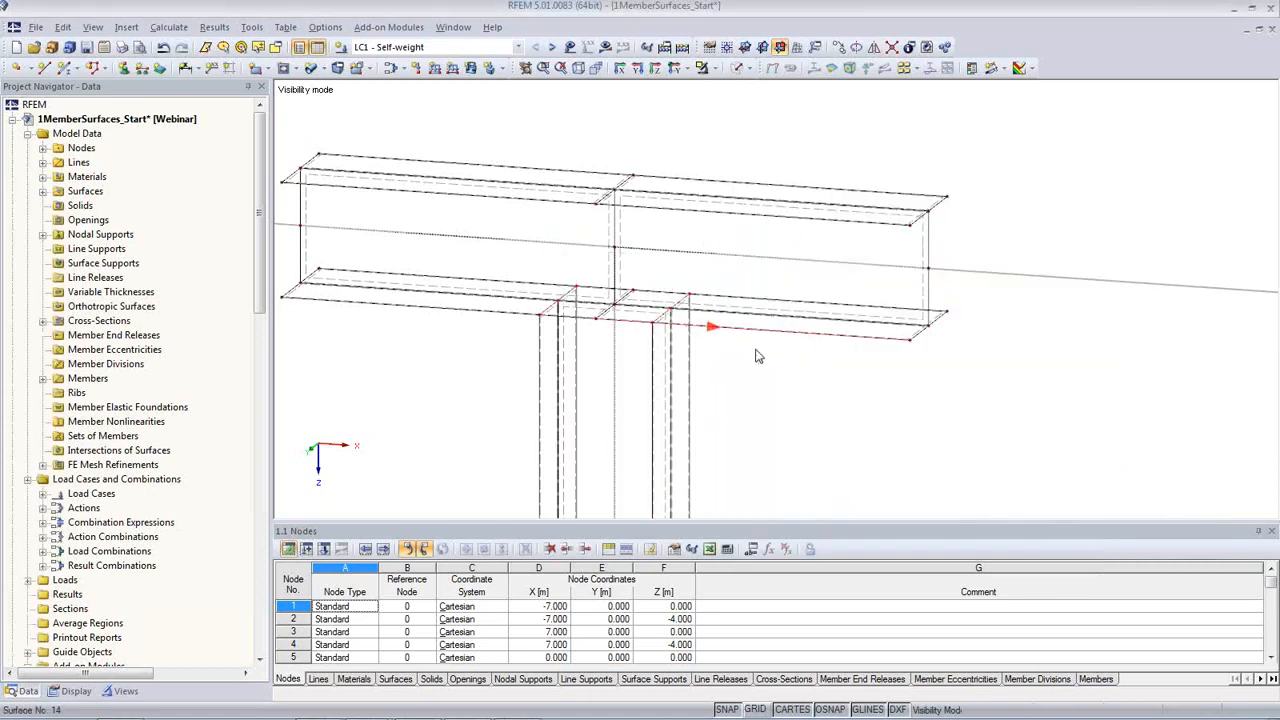
- Compare the coordinates of the beam's lower flange corner node and the moved column flange node, without changing them
{"action": "scroll", "coordinate": [763, 352], "scroll_direction": "up", "scroll_amount": 1}
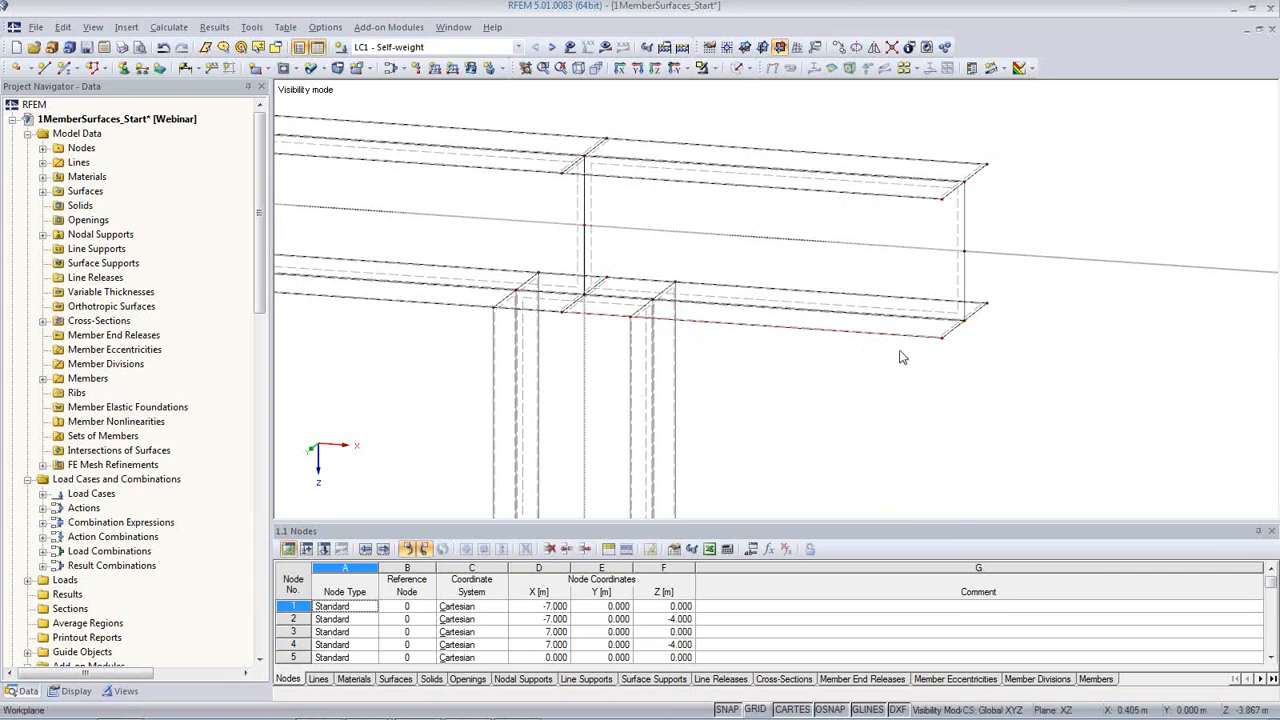
{"action": "double_click", "coordinate": [942, 338]}
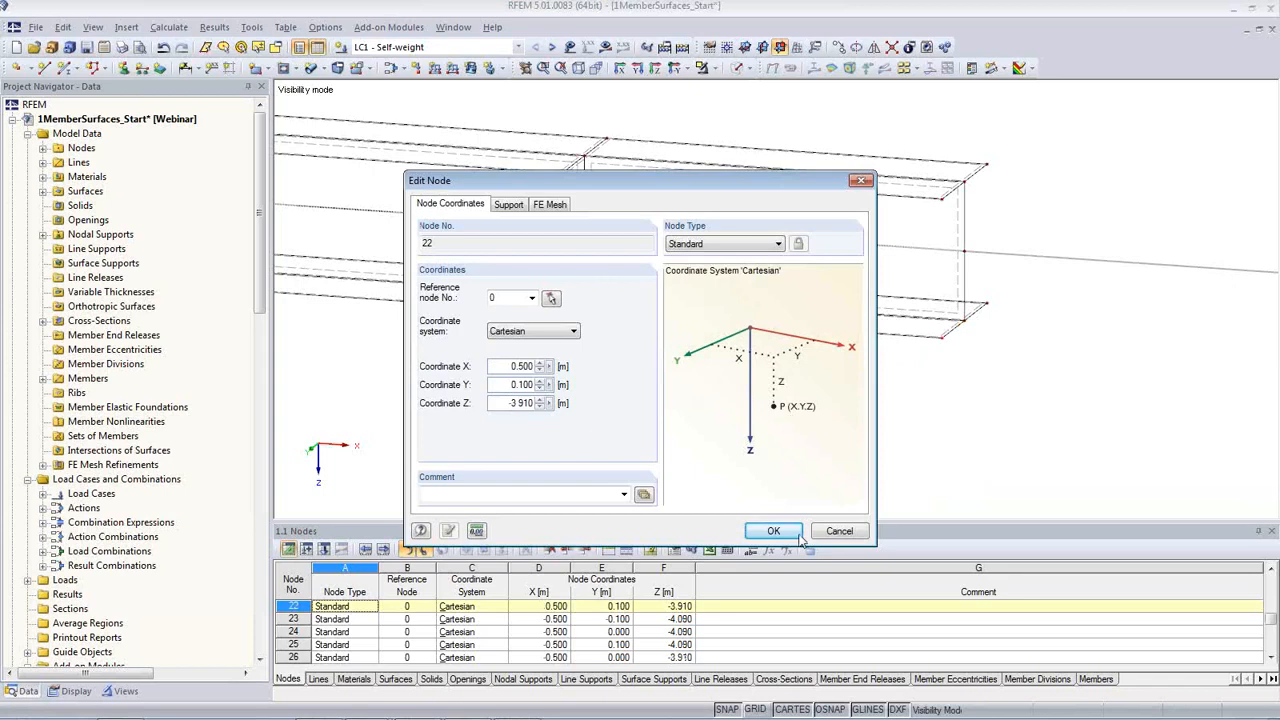
{"action": "left_click", "coordinate": [831, 535]}
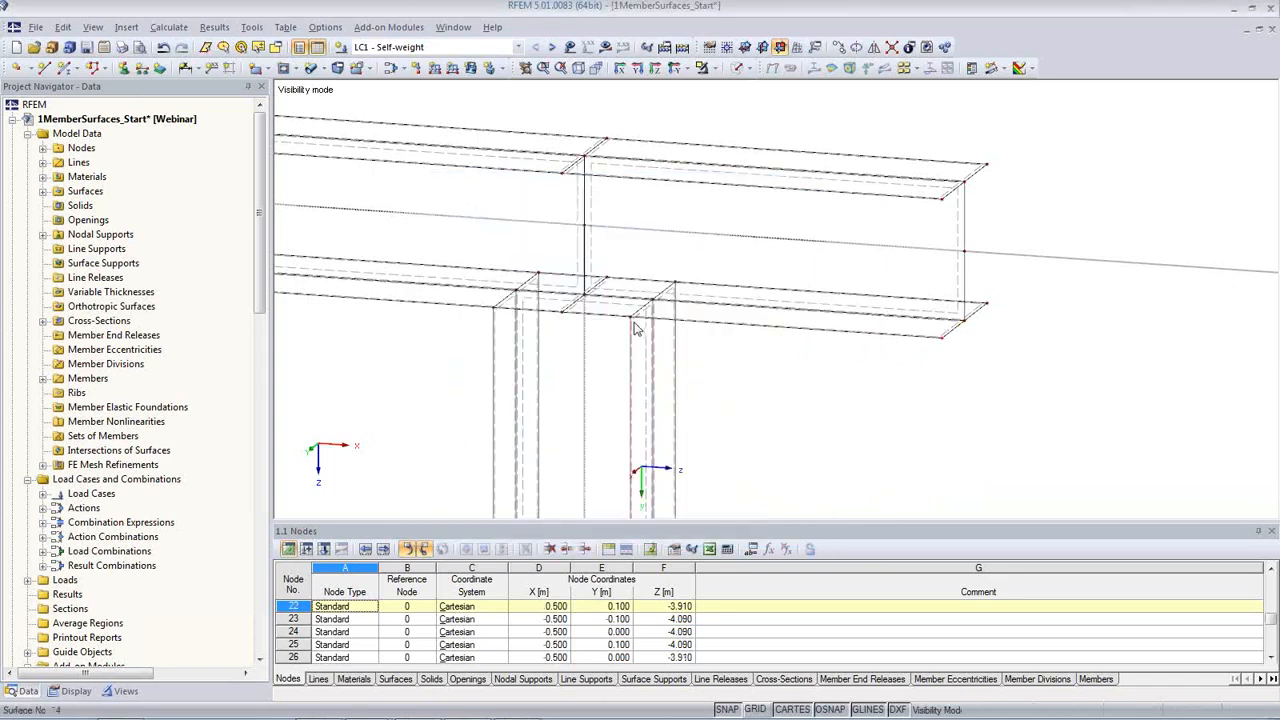
{"action": "double_click", "coordinate": [632, 320]}
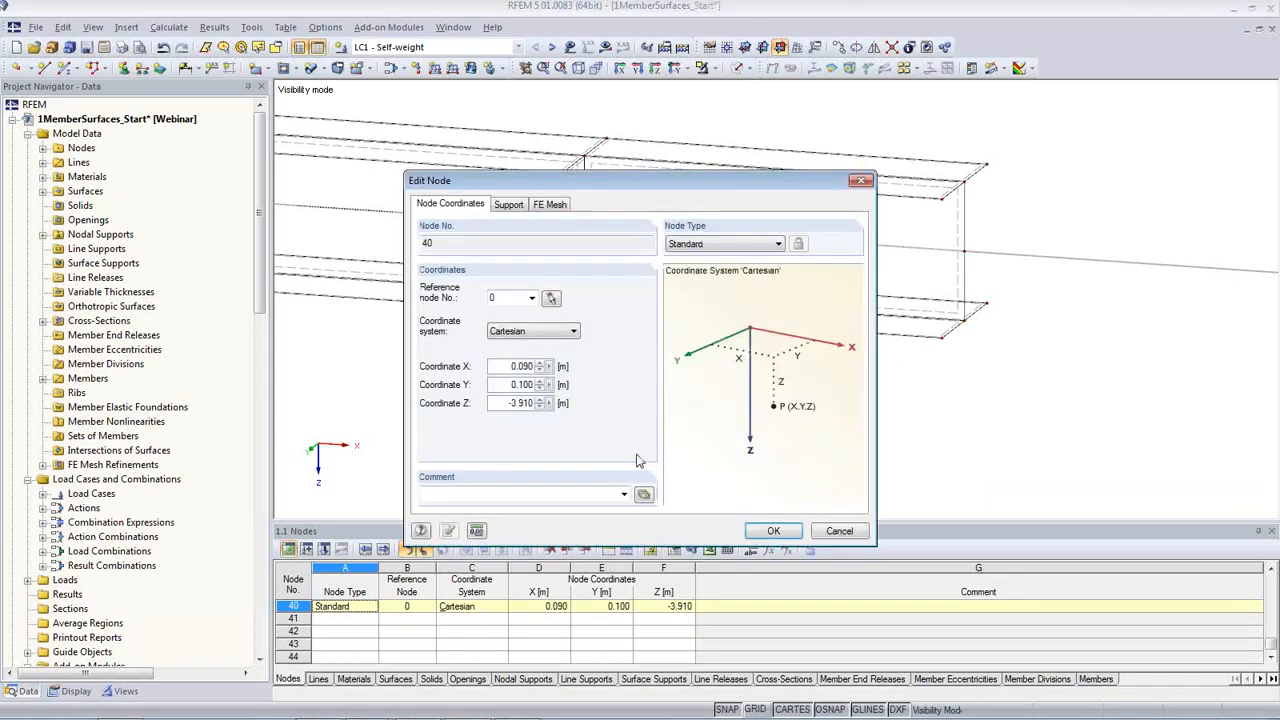
{"action": "left_click", "coordinate": [818, 535]}
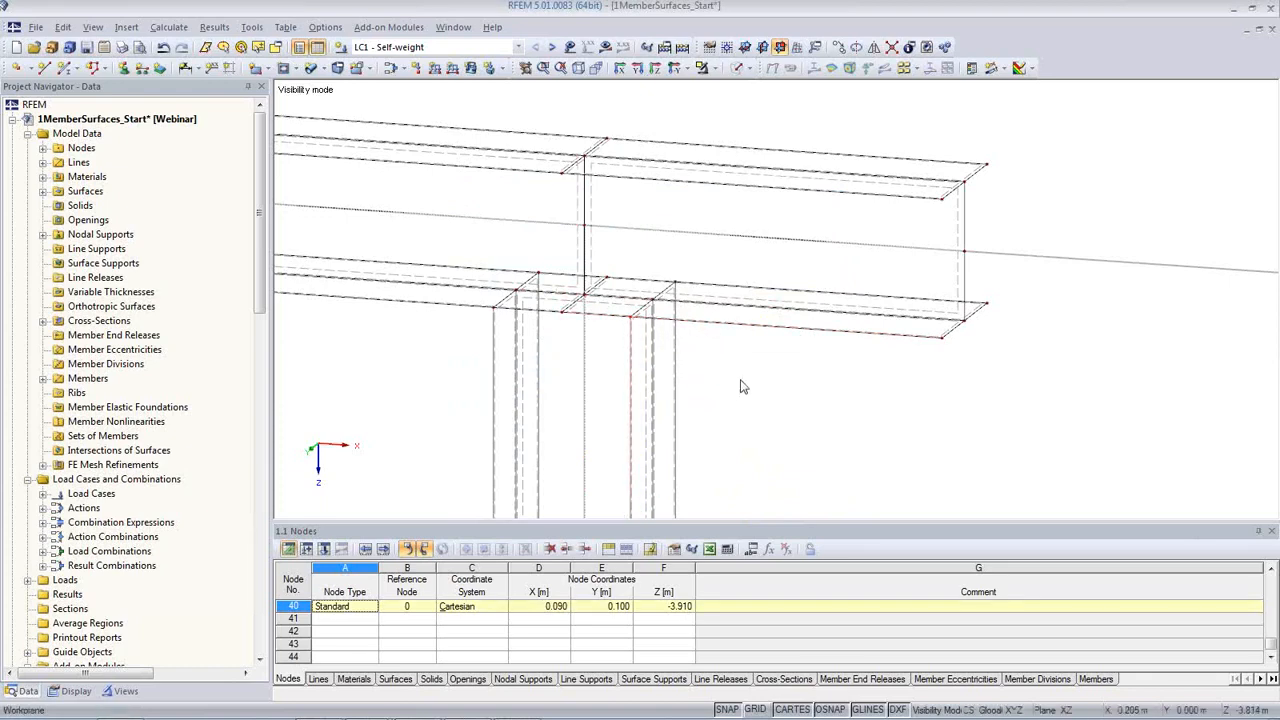
- Set up a new polygonal surface with Rigid stiffness
{"action": "middle_click_drag", "start_coordinate": [760, 377], "coordinate": [838, 372]}
{"action": "scroll", "coordinate": [838, 372], "scroll_direction": "down", "scroll_amount": 3}
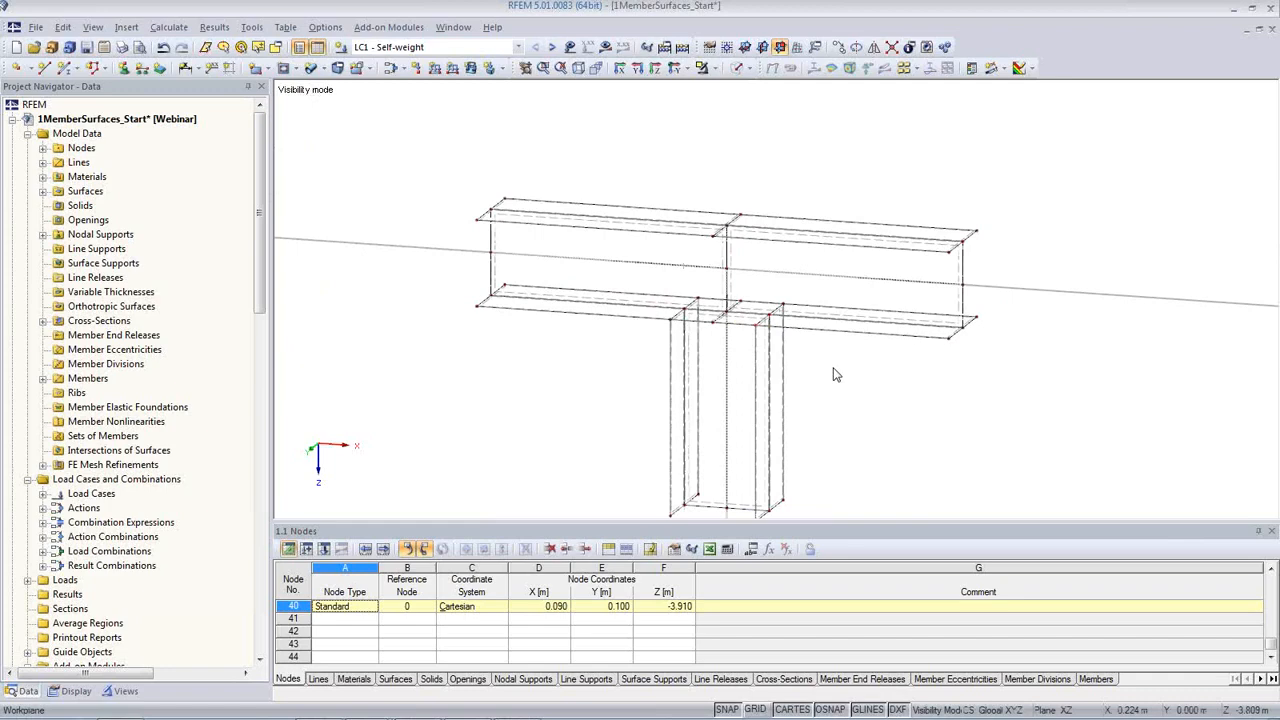
{"action": "middle_click_drag", "start_coordinate": [836, 385], "coordinate": [799, 338]}
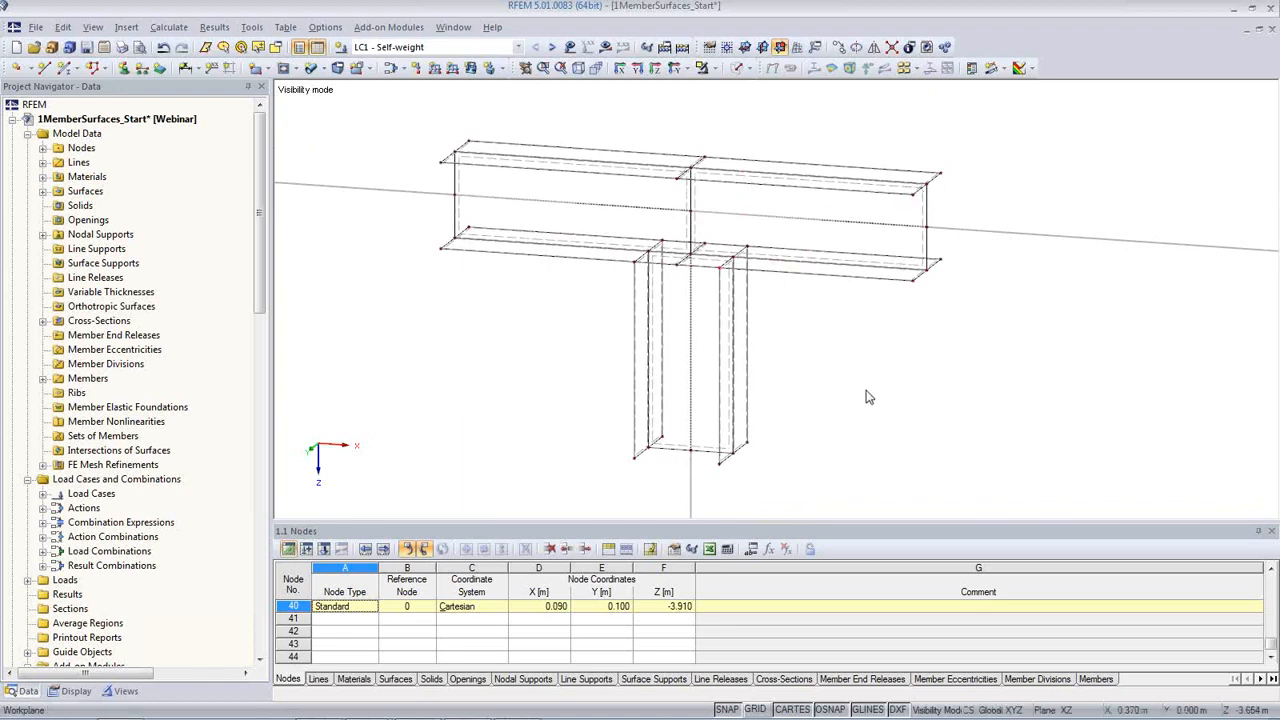
{"action": "left_click", "coordinate": [928, 237]}
{"action": "left_click", "coordinate": [266, 69]}
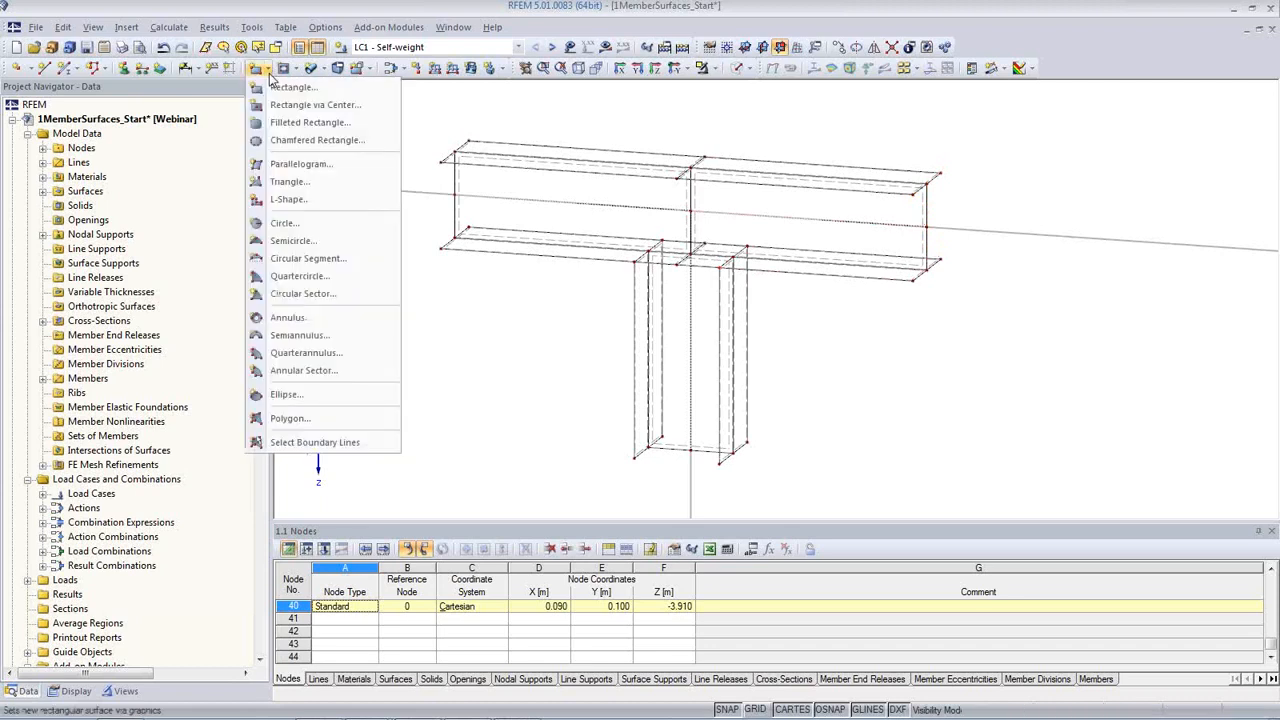
{"action": "left_click", "coordinate": [290, 419]}
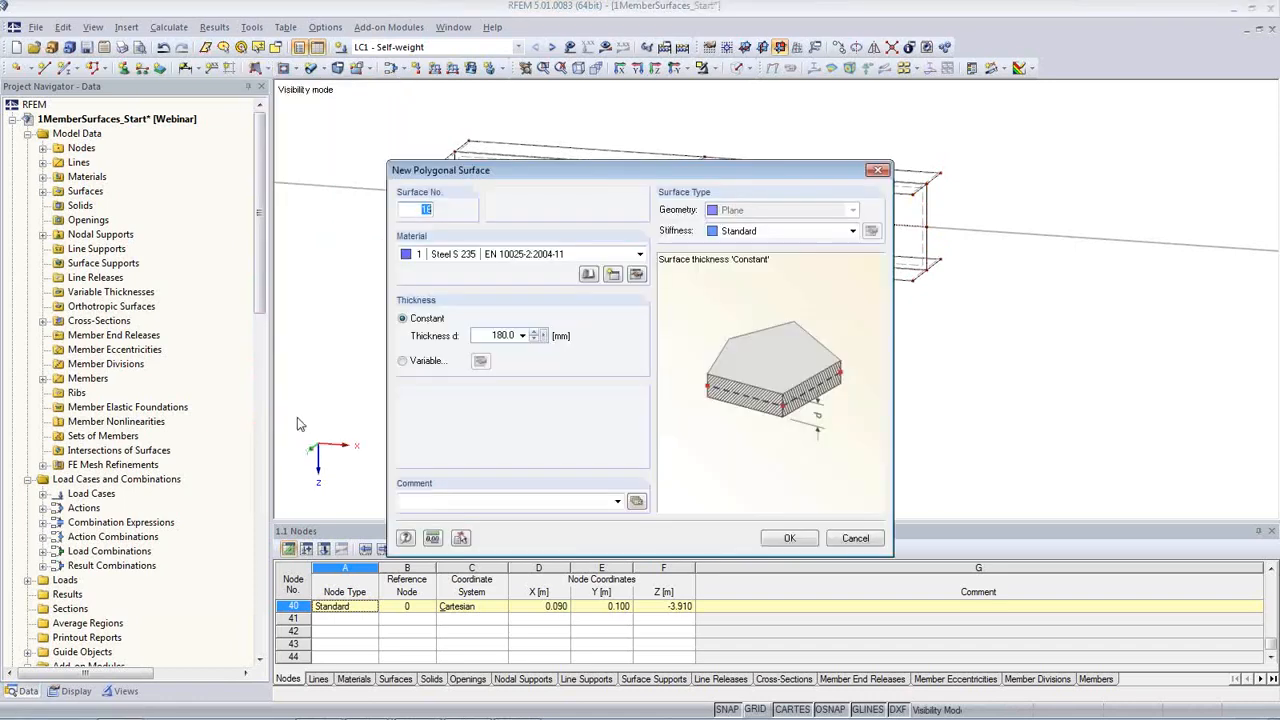
{"action": "left_click", "coordinate": [853, 232]}
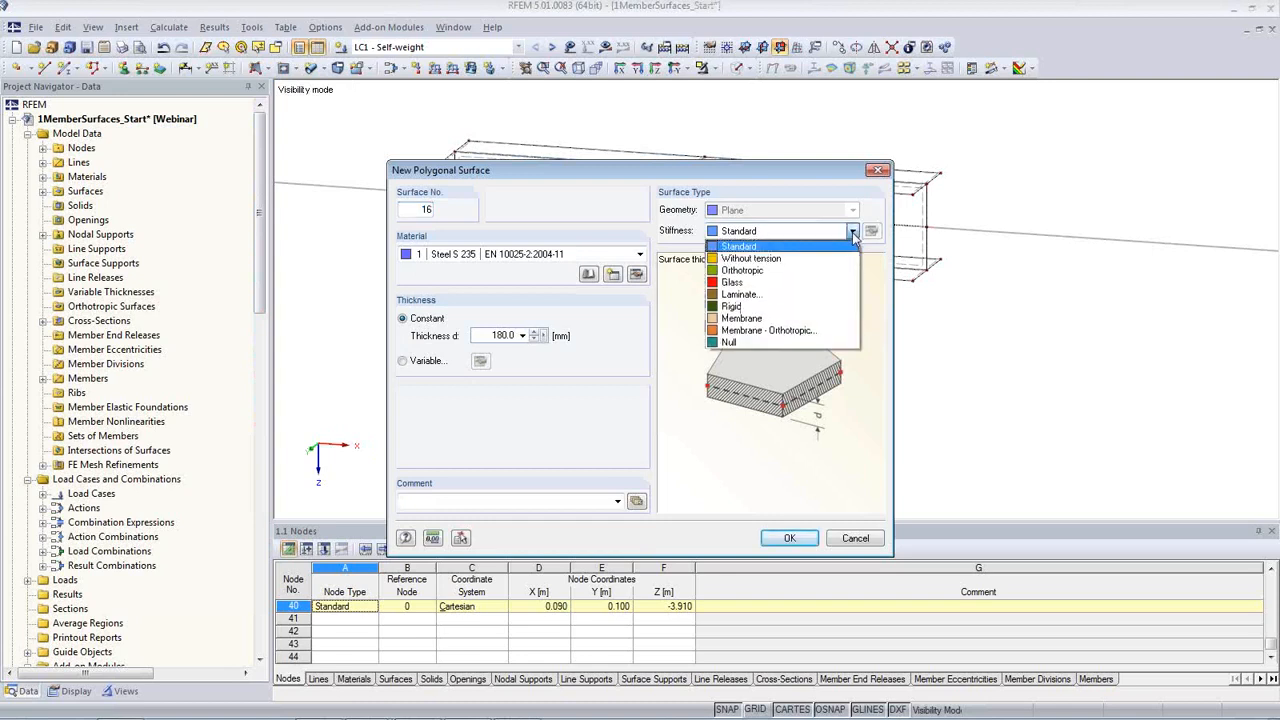
{"action": "left_click", "coordinate": [845, 306]}
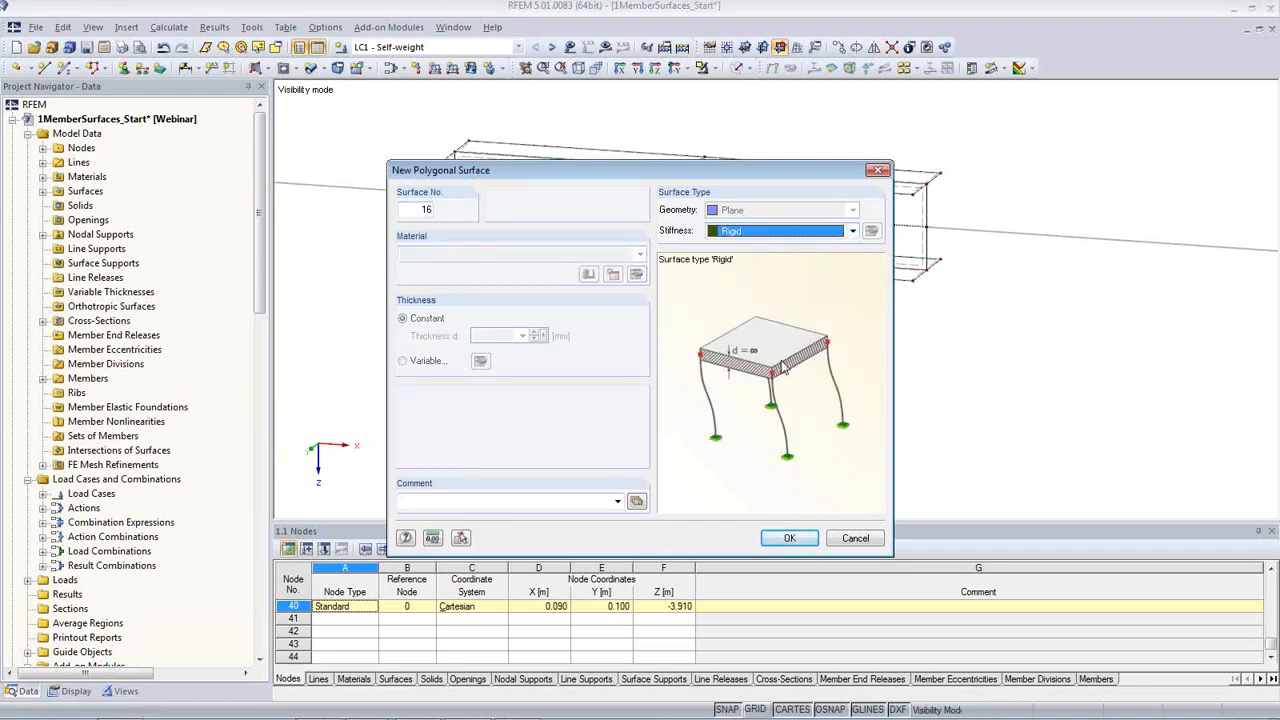
{"action": "left_click", "coordinate": [789, 538]}
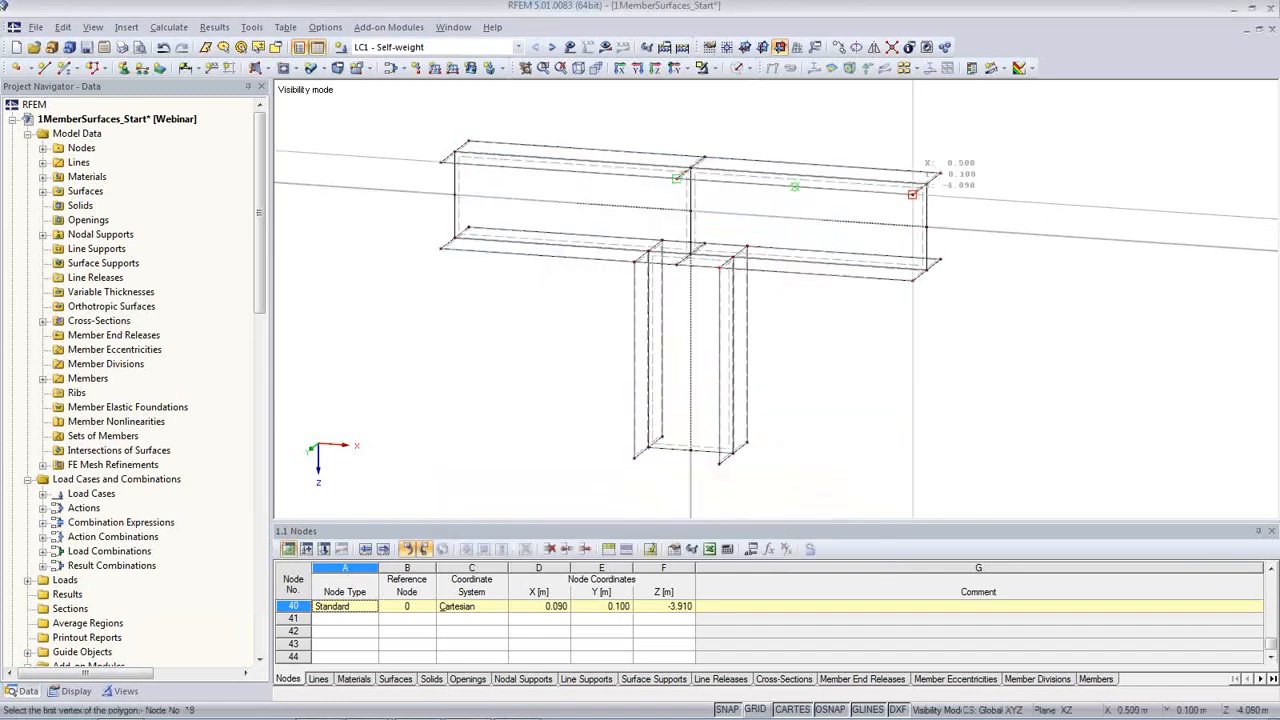
- Draw four-cornered rigid surfaces across both open ends of the beam segment, using the flange corner nodes as vertices
{"action": "left_click", "coordinate": [912, 194]}
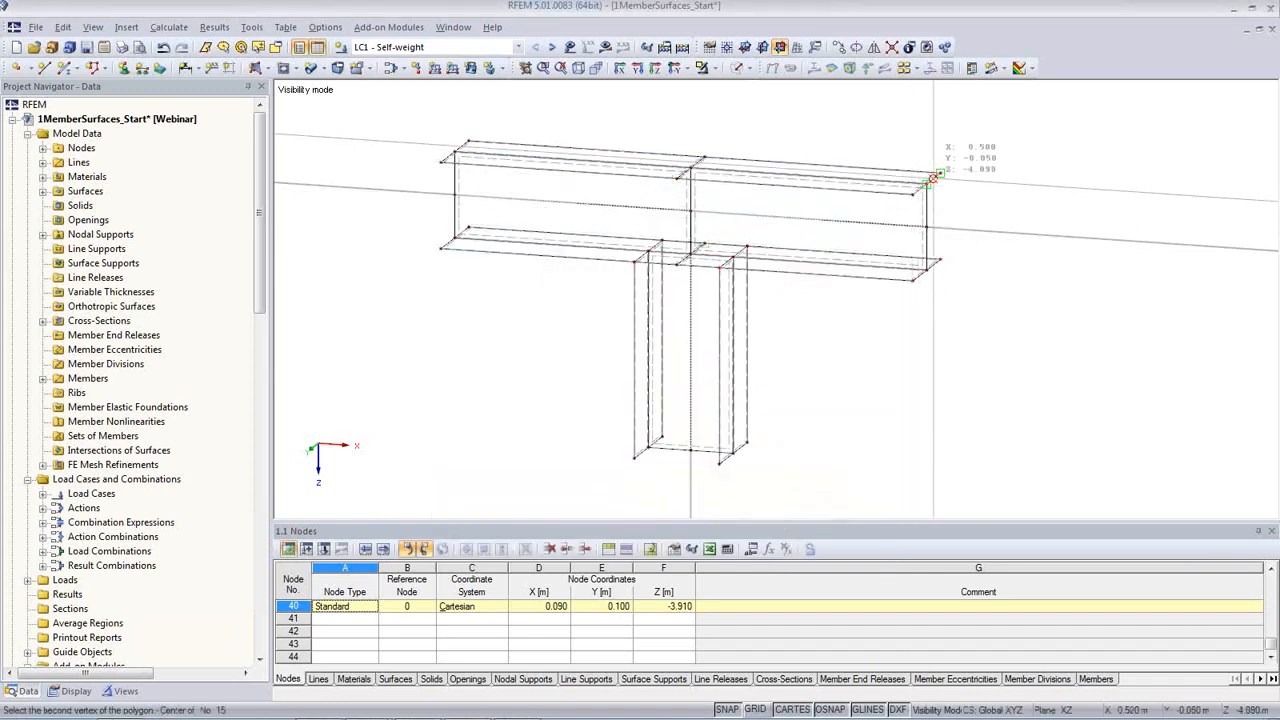
{"action": "left_click", "coordinate": [940, 173]}
{"action": "left_click", "coordinate": [940, 260]}
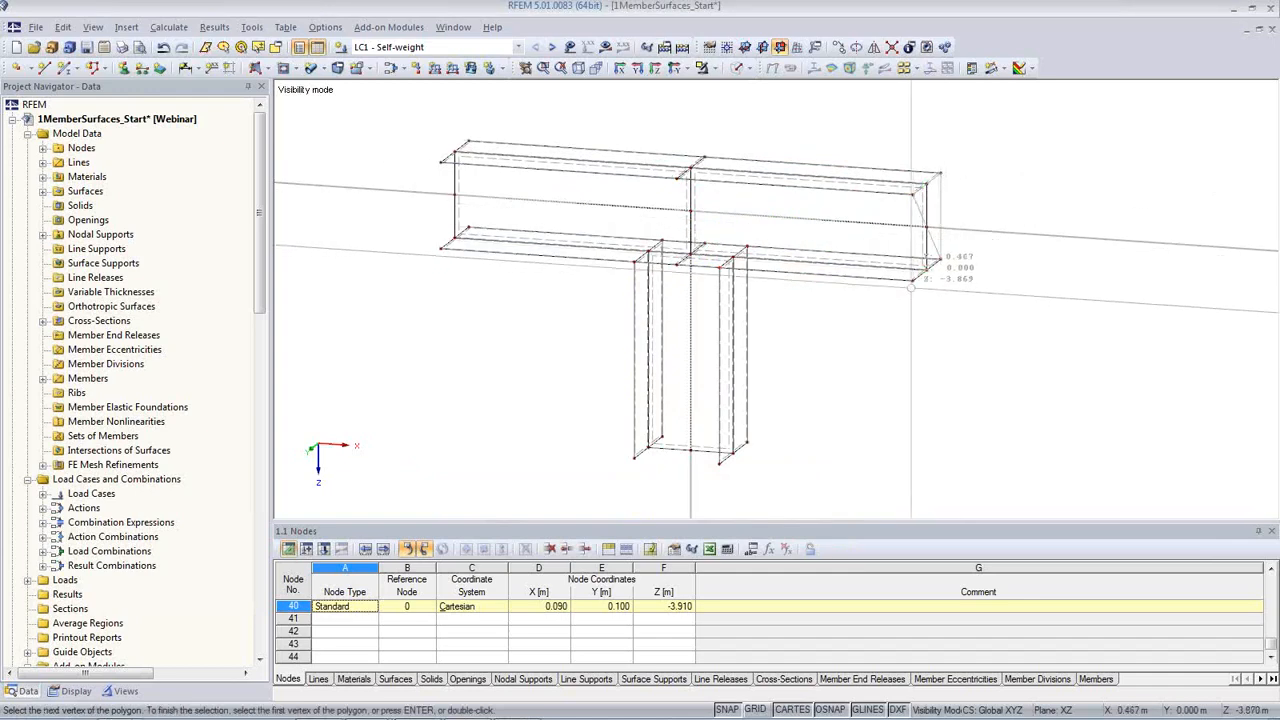
{"action": "left_click", "coordinate": [912, 194]}
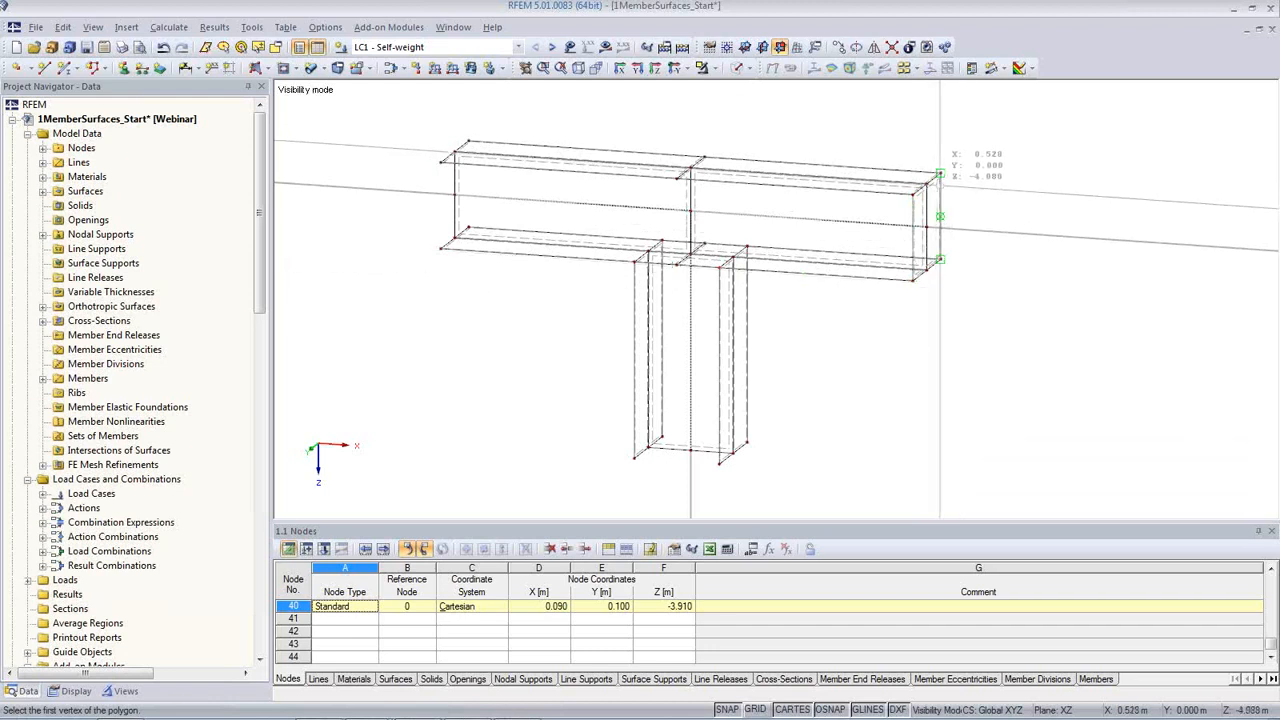
{"action": "left_click", "coordinate": [441, 162]}
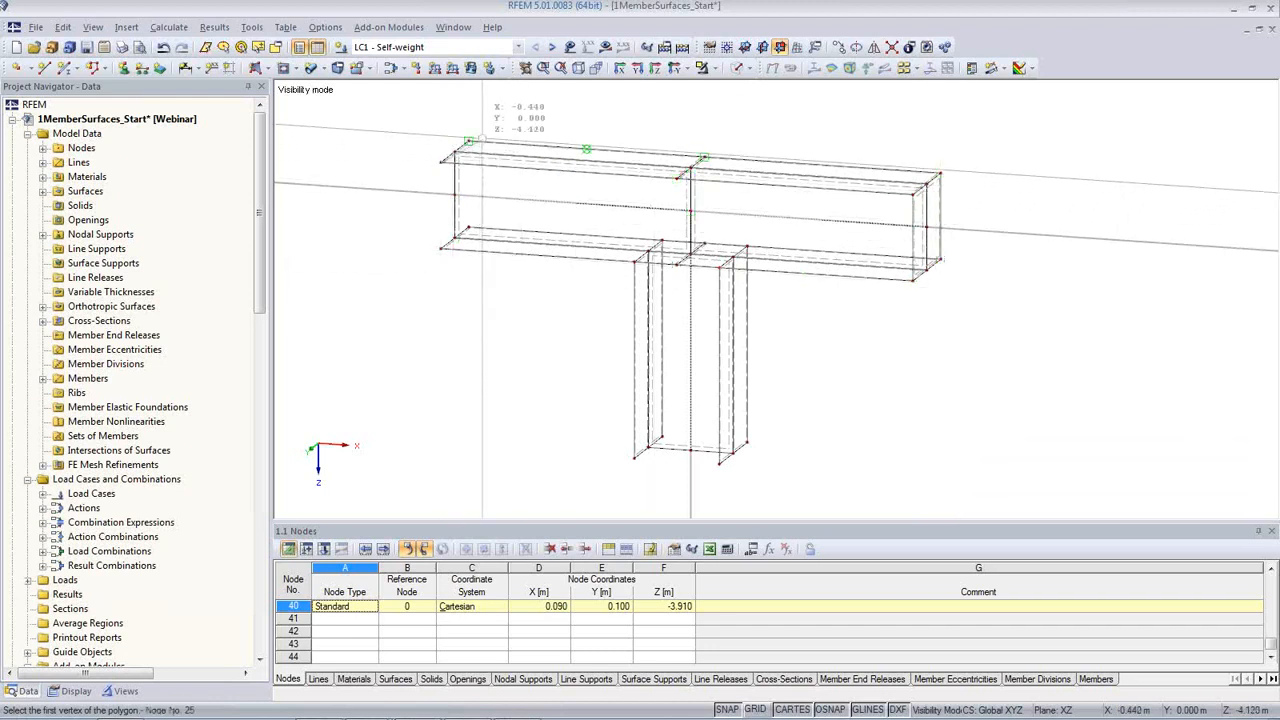
{"action": "left_click", "coordinate": [469, 141]}
{"action": "left_click", "coordinate": [467, 228]}
{"action": "left_click", "coordinate": [441, 164]}
- Draw a four-cornered rigid surface across the lower end of the column segment and finish placing polygons
{"action": "left_click", "coordinate": [633, 458]}
{"action": "left_click", "coordinate": [719, 462]}
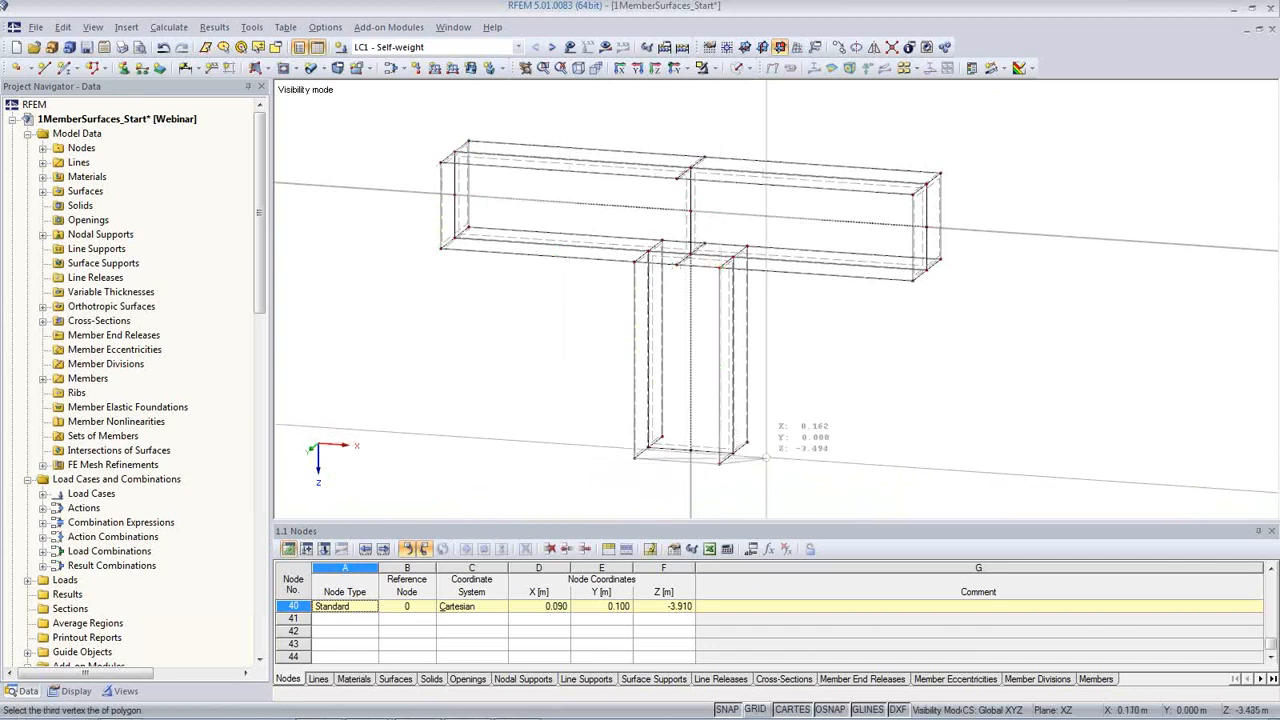
{"action": "left_click", "coordinate": [747, 445]}
{"action": "left_click", "coordinate": [662, 437]}
{"action": "left_click", "coordinate": [634, 458]}
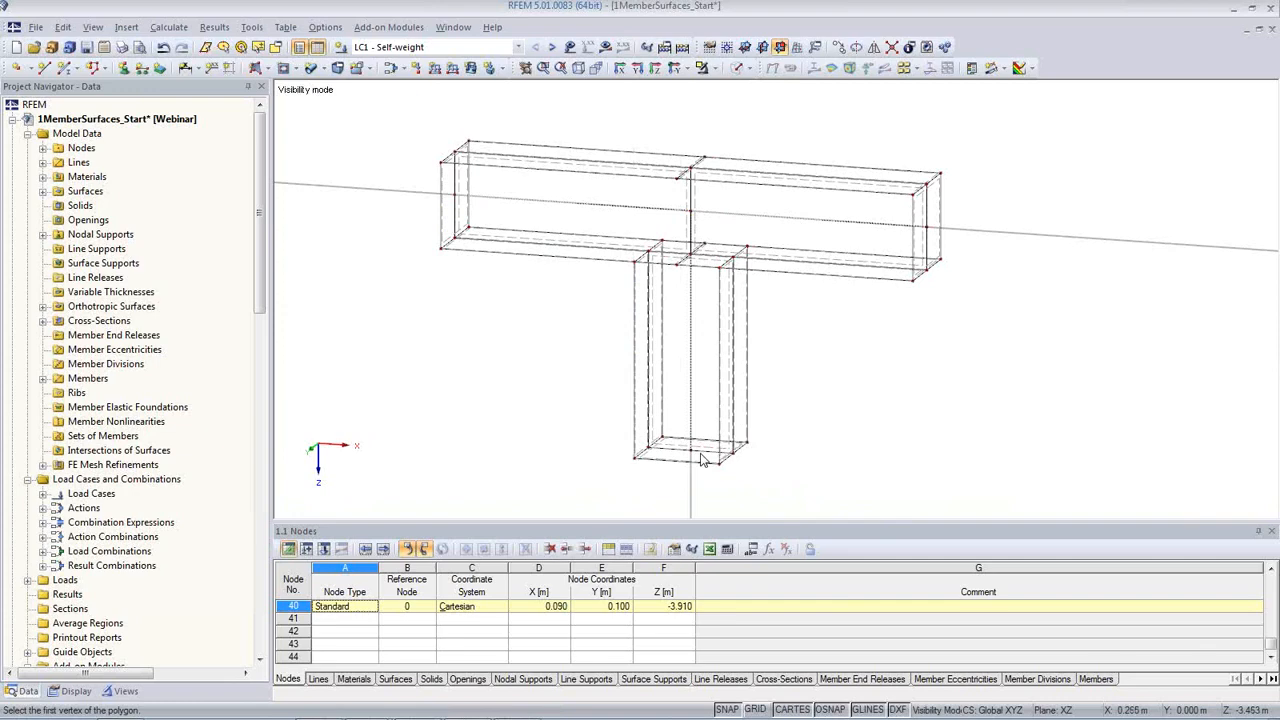
- Examine the rigid end surface of the beam in solid and solid transparent display, leaving the solid display model active
{"action": "scroll", "coordinate": [445, 240], "scroll_direction": "up", "scroll_amount": 5}
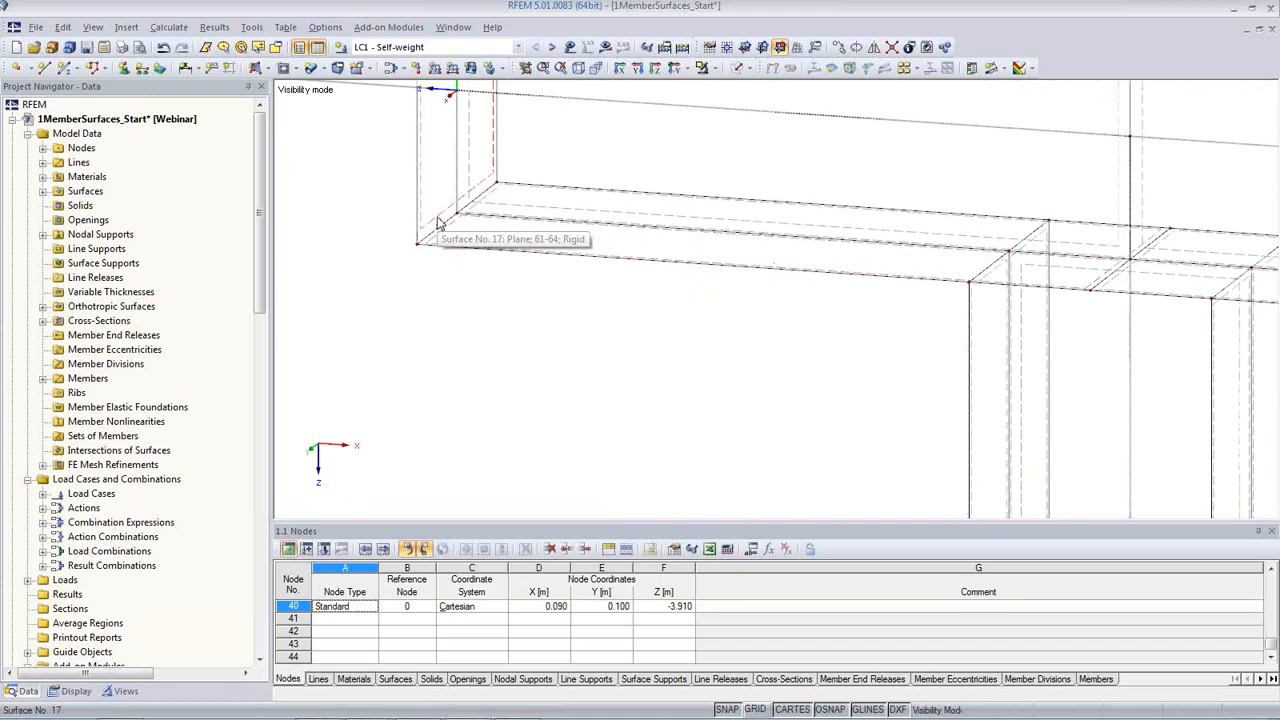
{"action": "left_click", "coordinate": [737, 70]}
{"action": "middle_click_drag", "start_coordinate": [666, 334], "coordinate": [637, 454]}
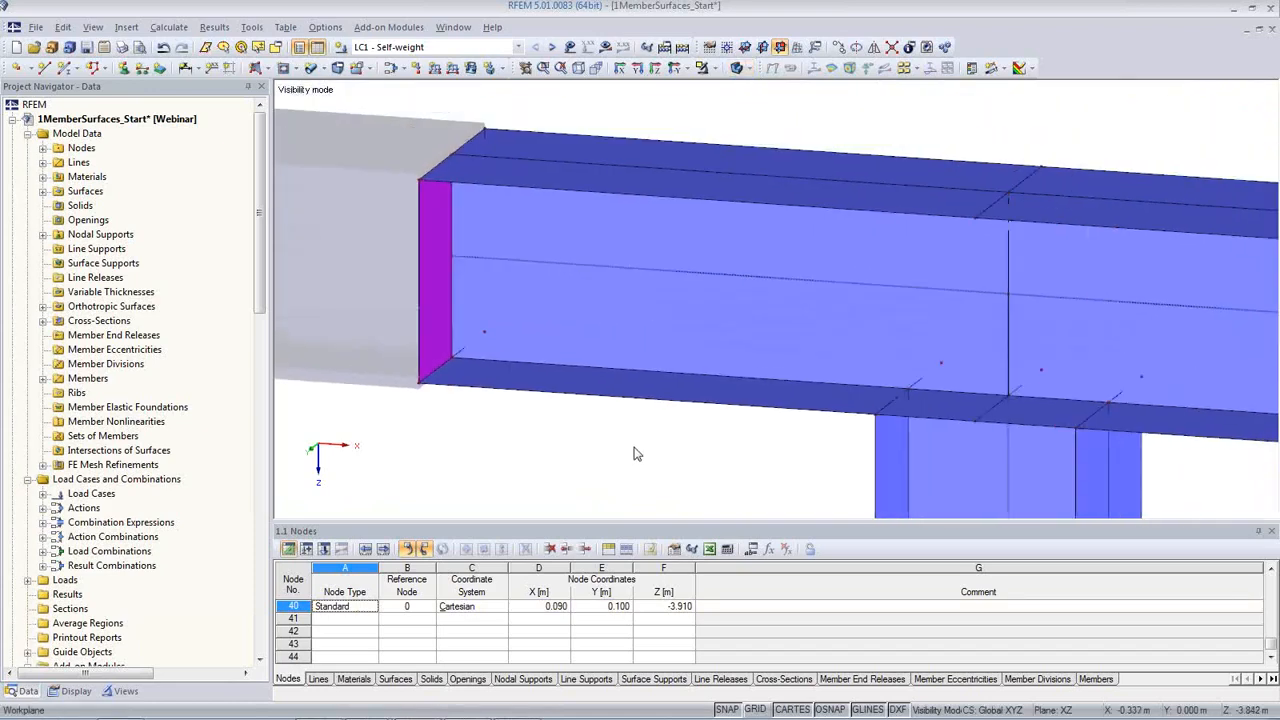
{"action": "left_click", "coordinate": [741, 68]}
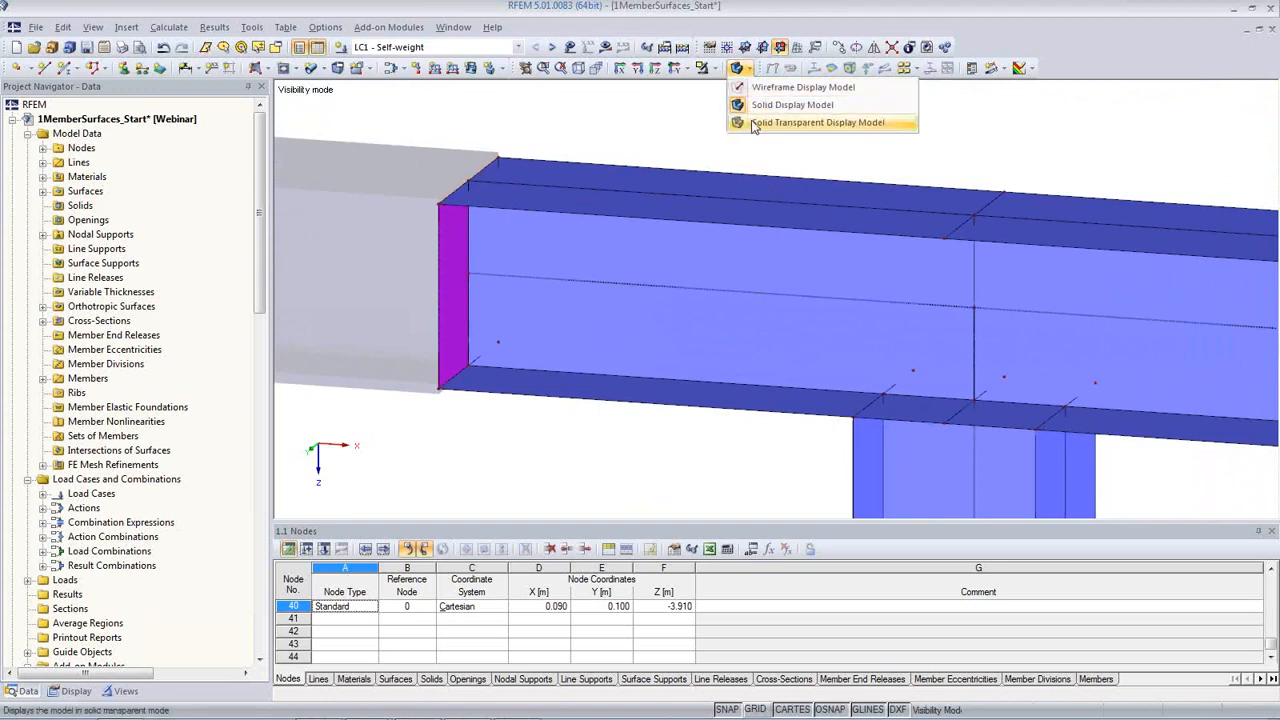
{"action": "left_click", "coordinate": [790, 122]}
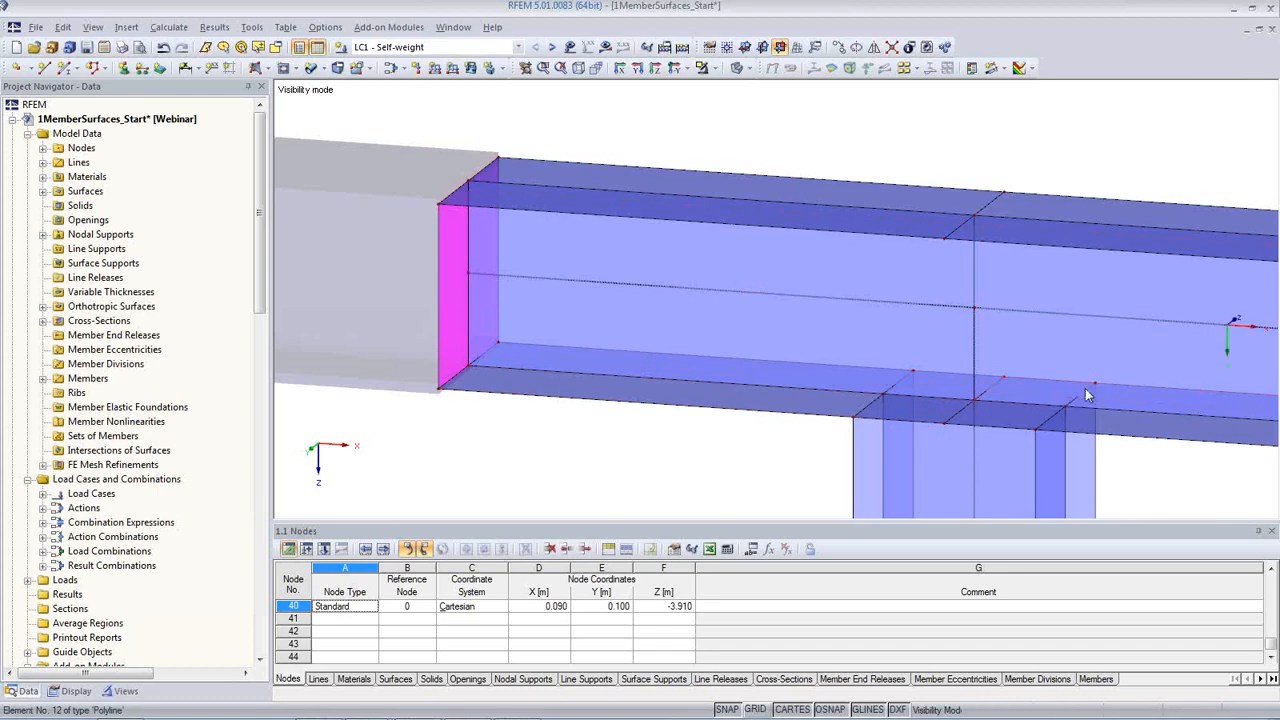
{"action": "left_click", "coordinate": [746, 68]}
{"action": "left_click", "coordinate": [758, 104]}
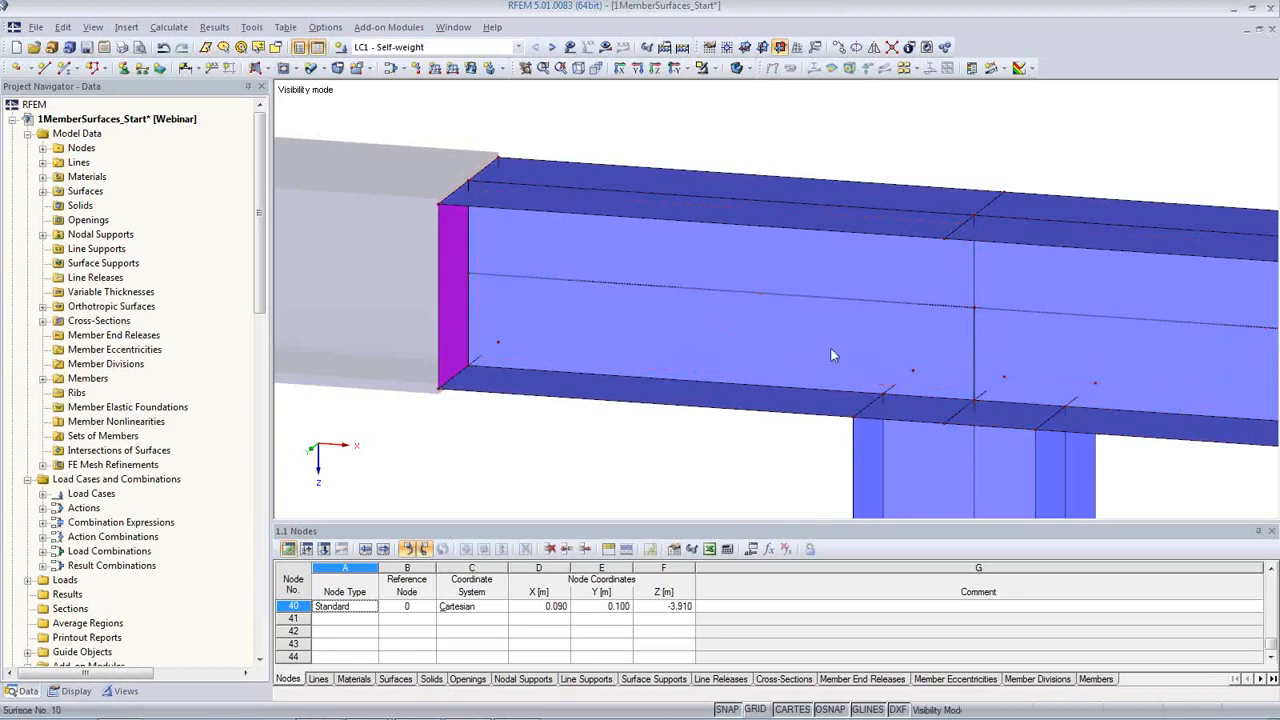
- View the joint in Solid Transparent Display Model, ending with Wireframe Display Model
{"action": "left_click", "coordinate": [741, 68]}
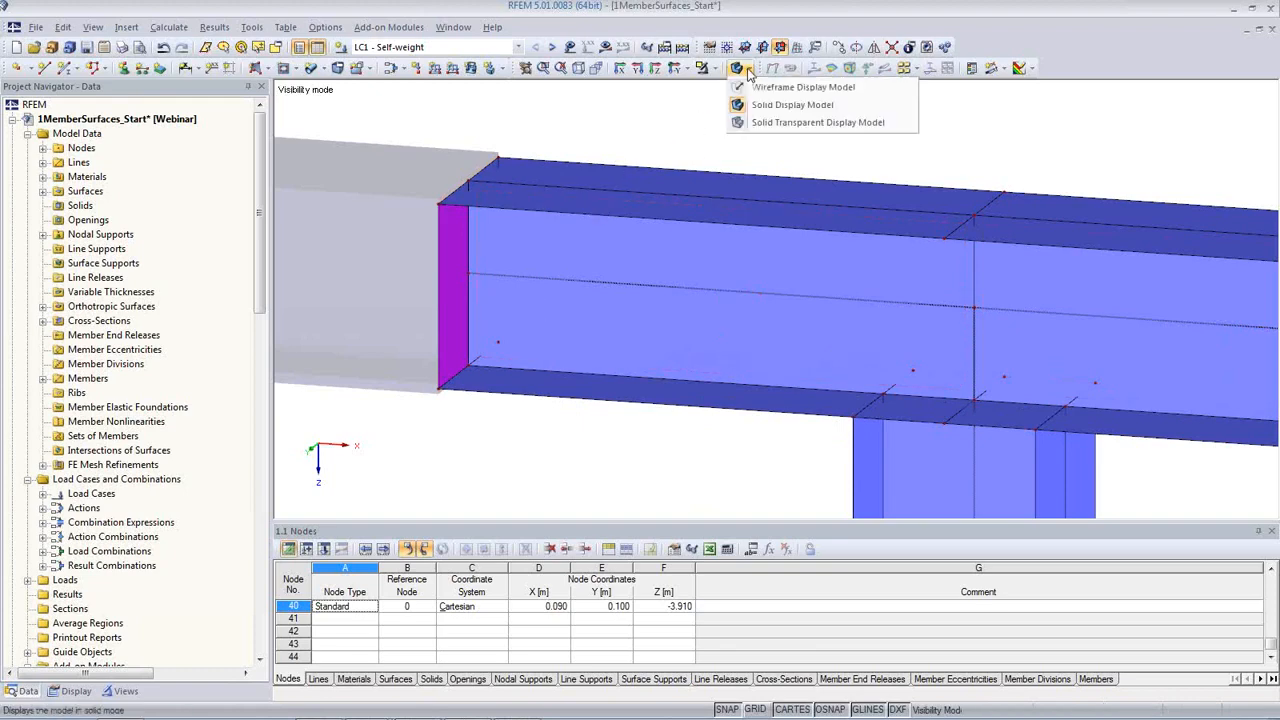
{"action": "left_click", "coordinate": [752, 122]}
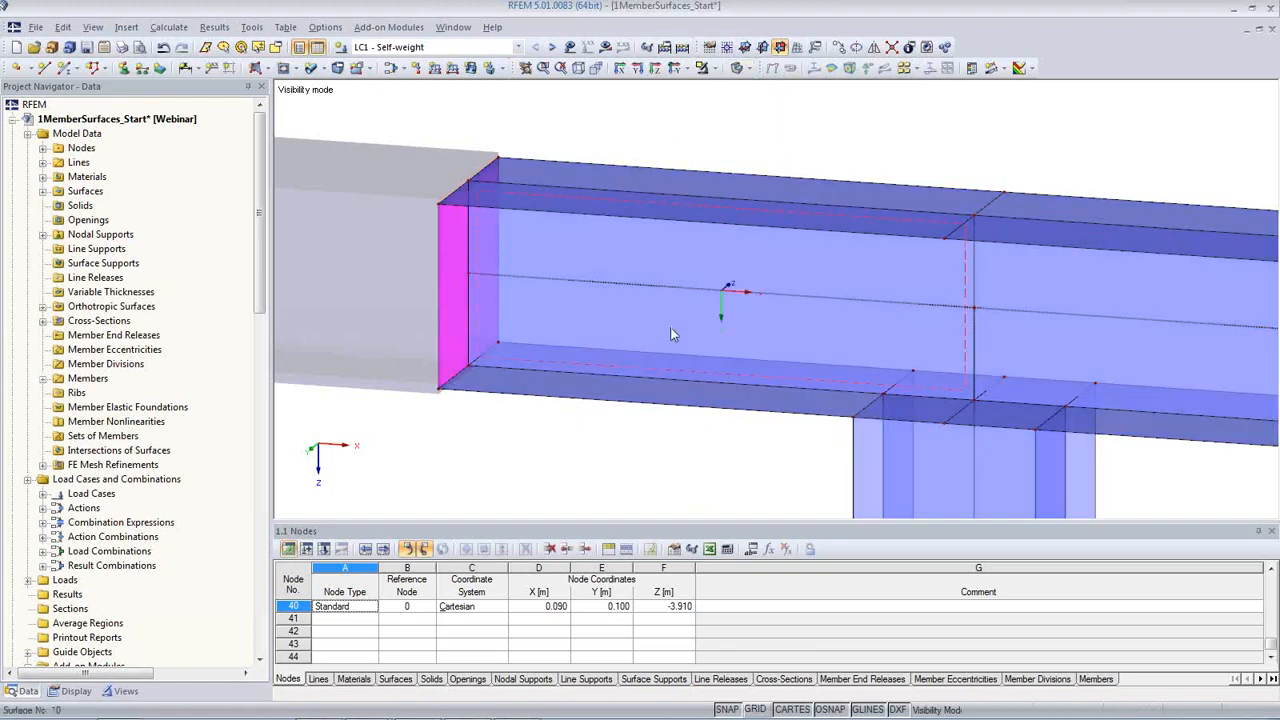
{"action": "left_click", "coordinate": [742, 68]}
{"action": "left_click", "coordinate": [754, 89]}
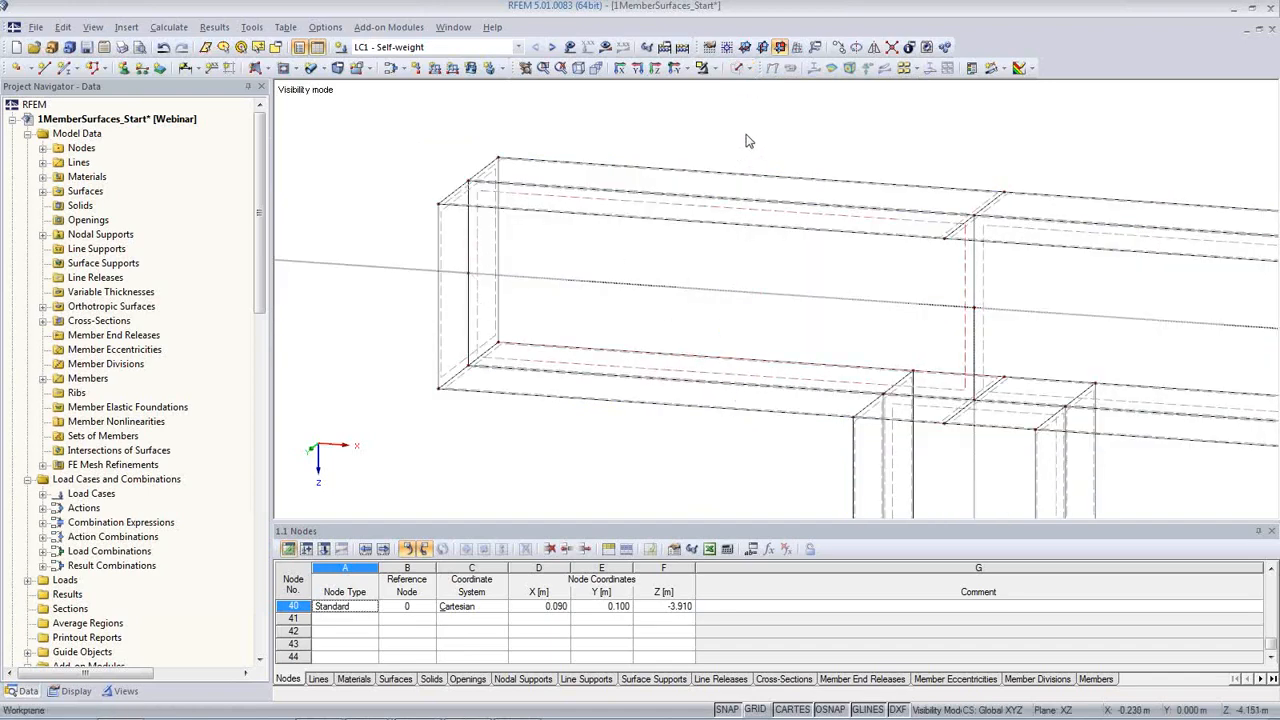
- Cancel the visibility mode so the adjoining beams and column are fully displayed with the joint surfaces
{"action": "scroll", "coordinate": [725, 150], "scroll_direction": "down", "scroll_amount": 2}
{"action": "middle_click_drag", "start_coordinate": [800, 355], "coordinate": [623, 305]}
{"action": "scroll", "coordinate": [623, 308], "scroll_direction": "down", "scroll_amount": 3}
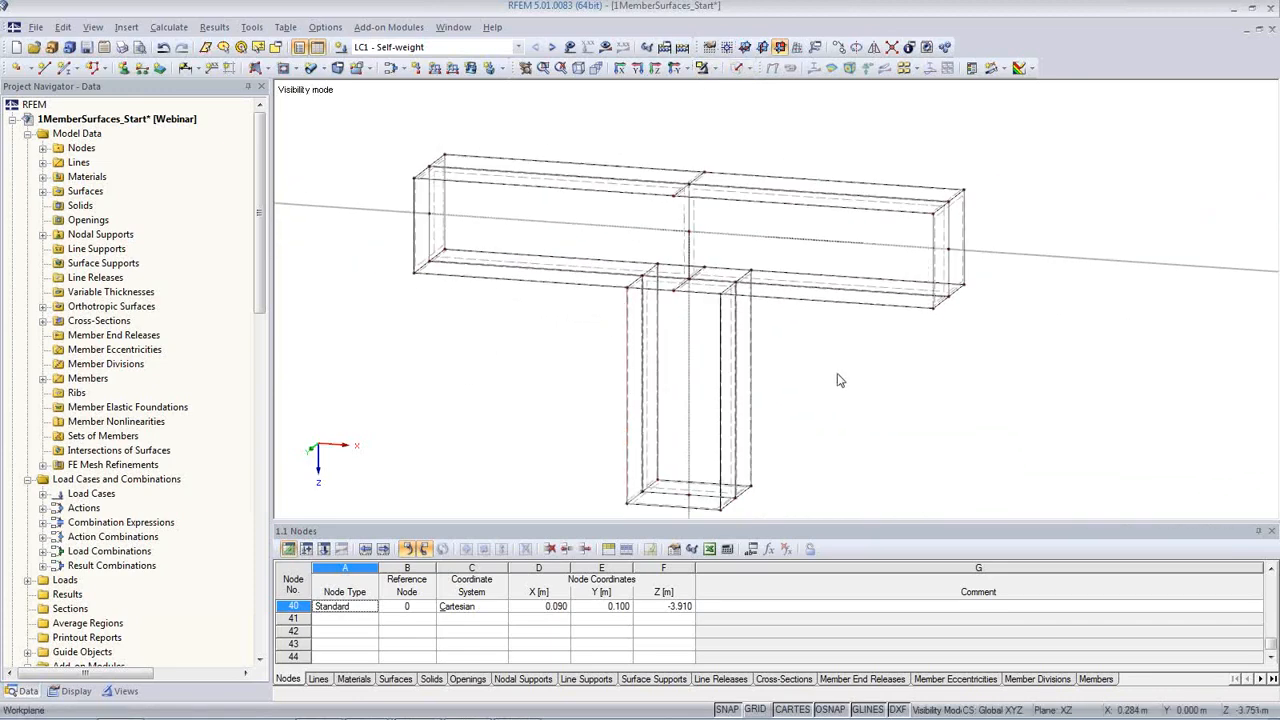
{"action": "scroll", "coordinate": [839, 380], "scroll_direction": "down", "scroll_amount": 2}
{"action": "middle_click_drag", "start_coordinate": [834, 384], "coordinate": [769, 364]}
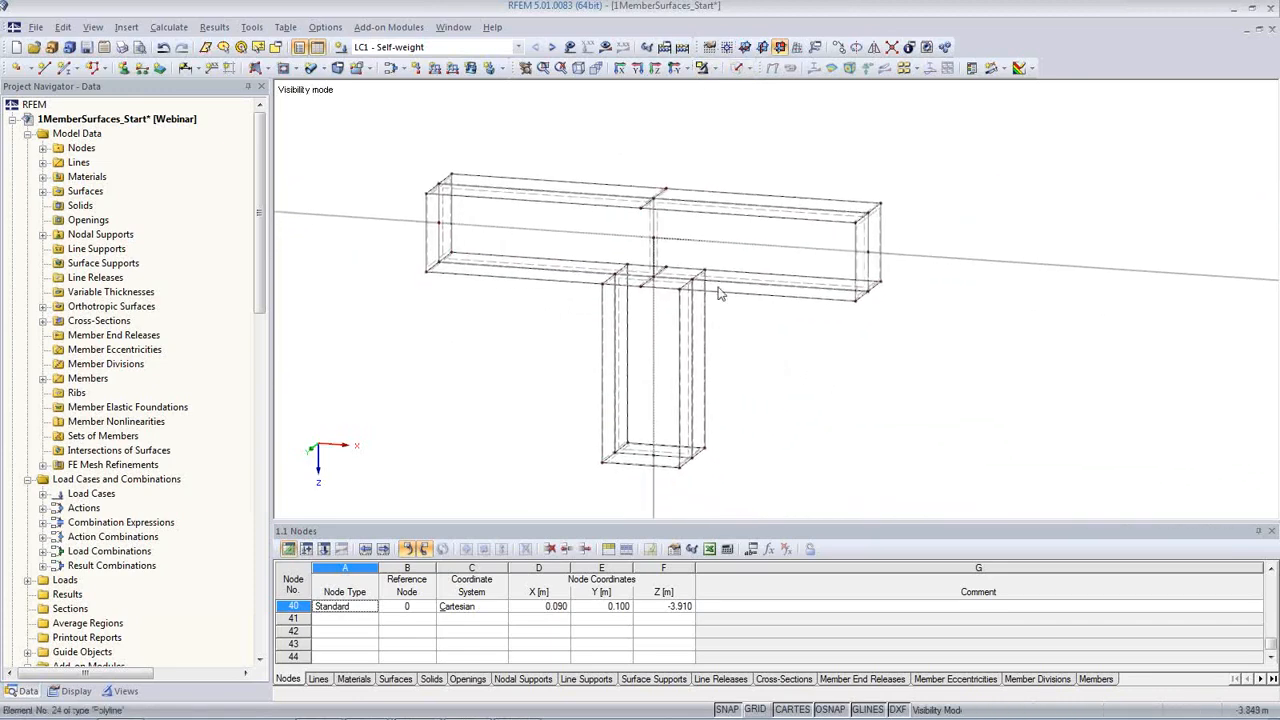
{"action": "left_click", "coordinate": [712, 69]}
{"action": "left_click", "coordinate": [760, 206]}
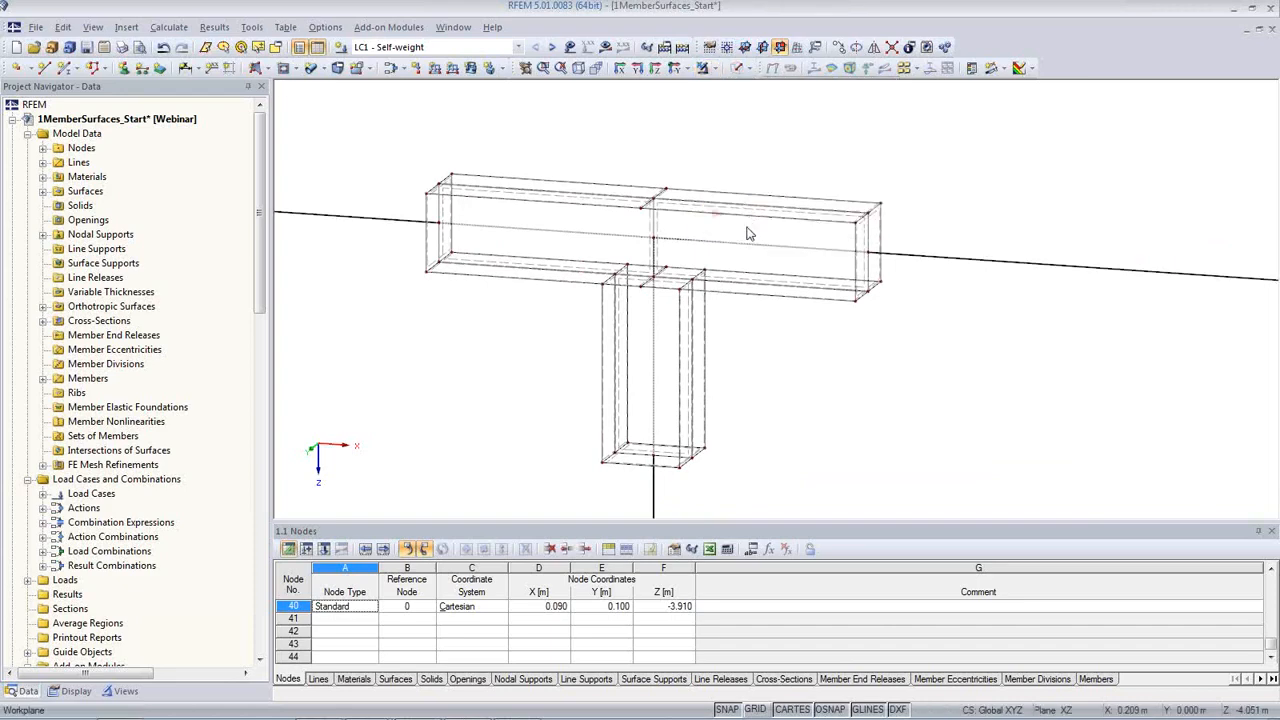
- Switch to solid display and examine the connection between the beam member and the rigid end surface
{"action": "left_click", "coordinate": [736, 69]}
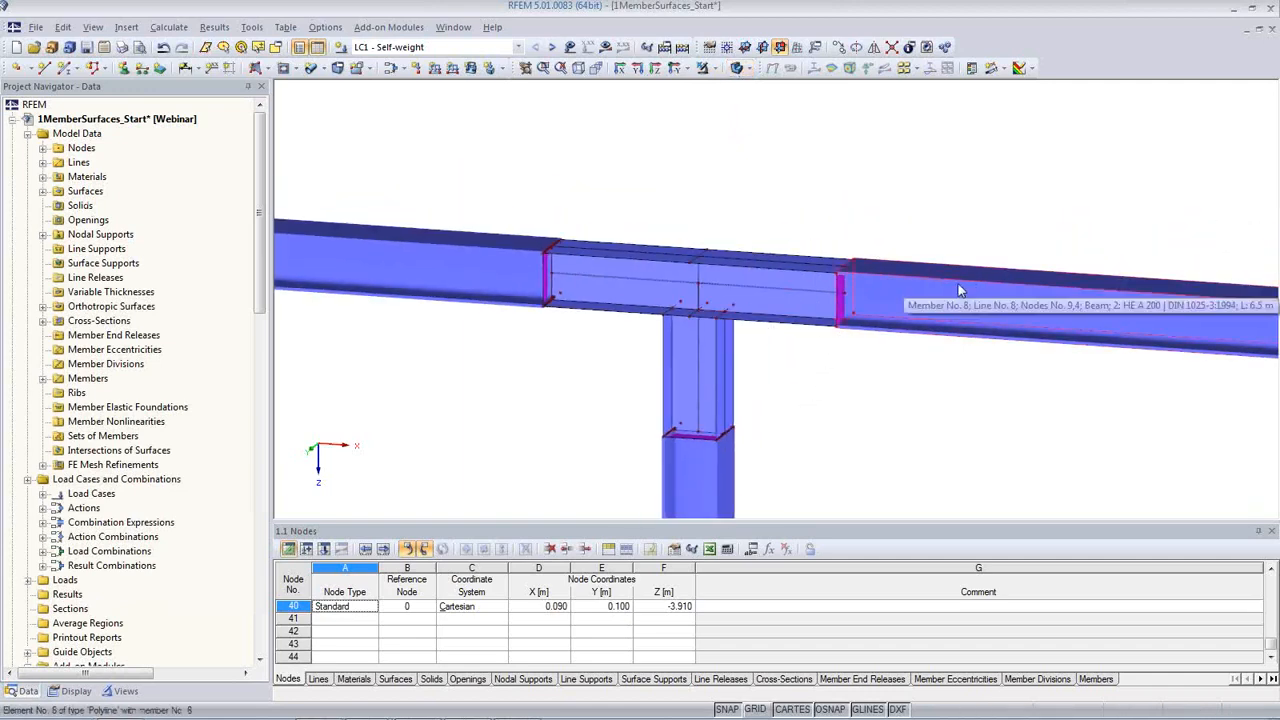
{"action": "scroll", "coordinate": [820, 294], "scroll_direction": "up", "scroll_amount": 3}
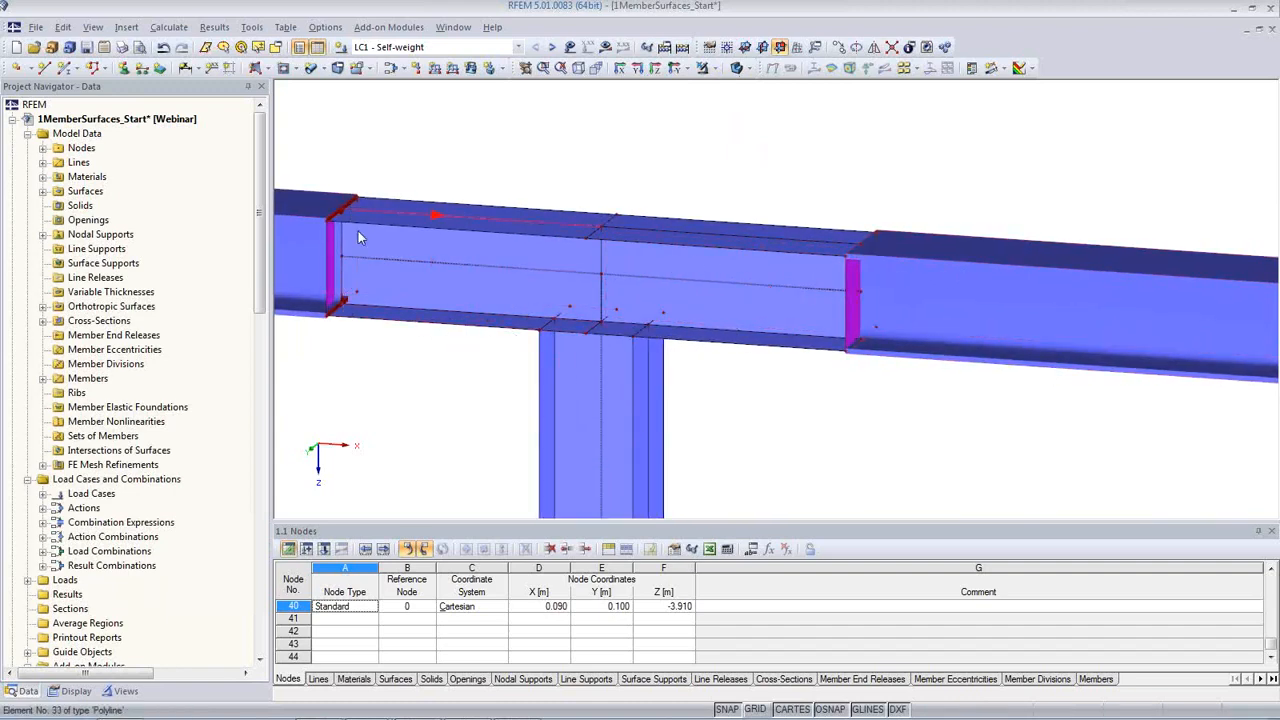
{"action": "scroll", "coordinate": [360, 235], "scroll_direction": "up", "scroll_amount": 4}
{"action": "middle_click_drag", "start_coordinate": [340, 246], "coordinate": [477, 222]}
{"action": "scroll", "coordinate": [477, 223], "scroll_direction": "up", "scroll_amount": 4}
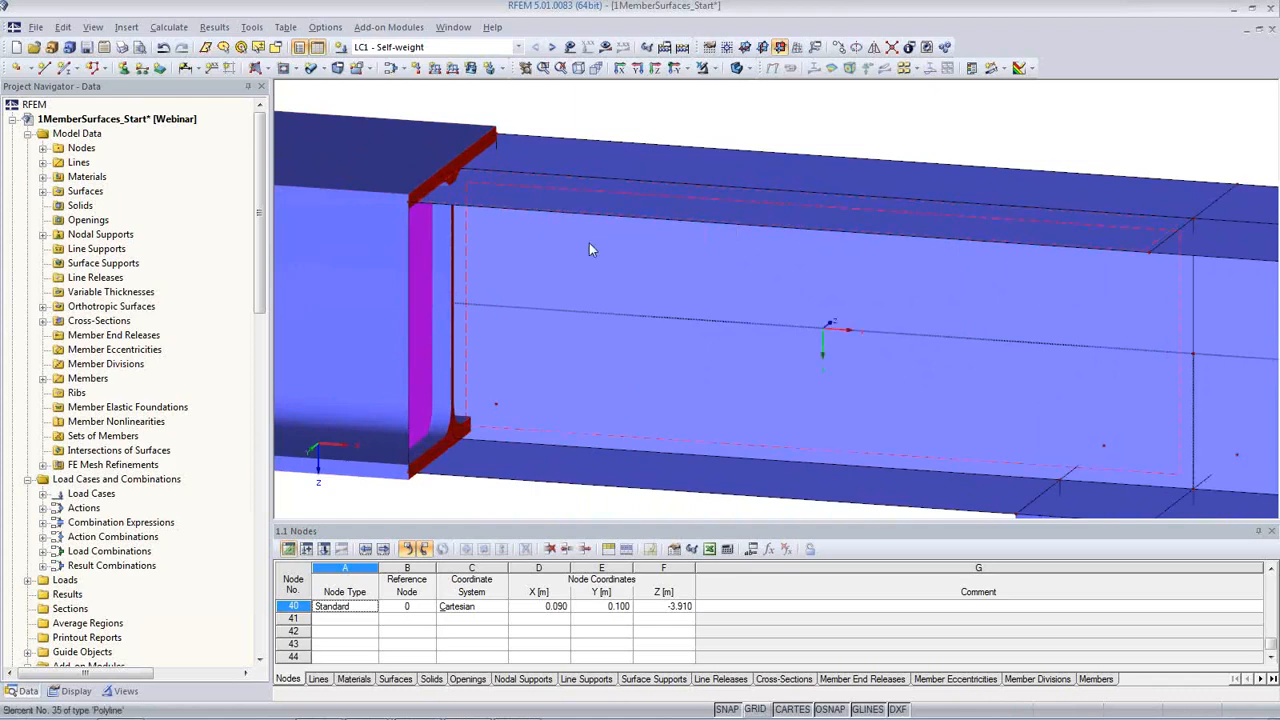
- Display the solid model's surfaces as Filled incl. thickness to inspect the plate thickness at the beam end
{"action": "left_click", "coordinate": [76, 691]}
{"action": "scroll", "coordinate": [120, 535], "scroll_direction": "down", "scroll_amount": 15}
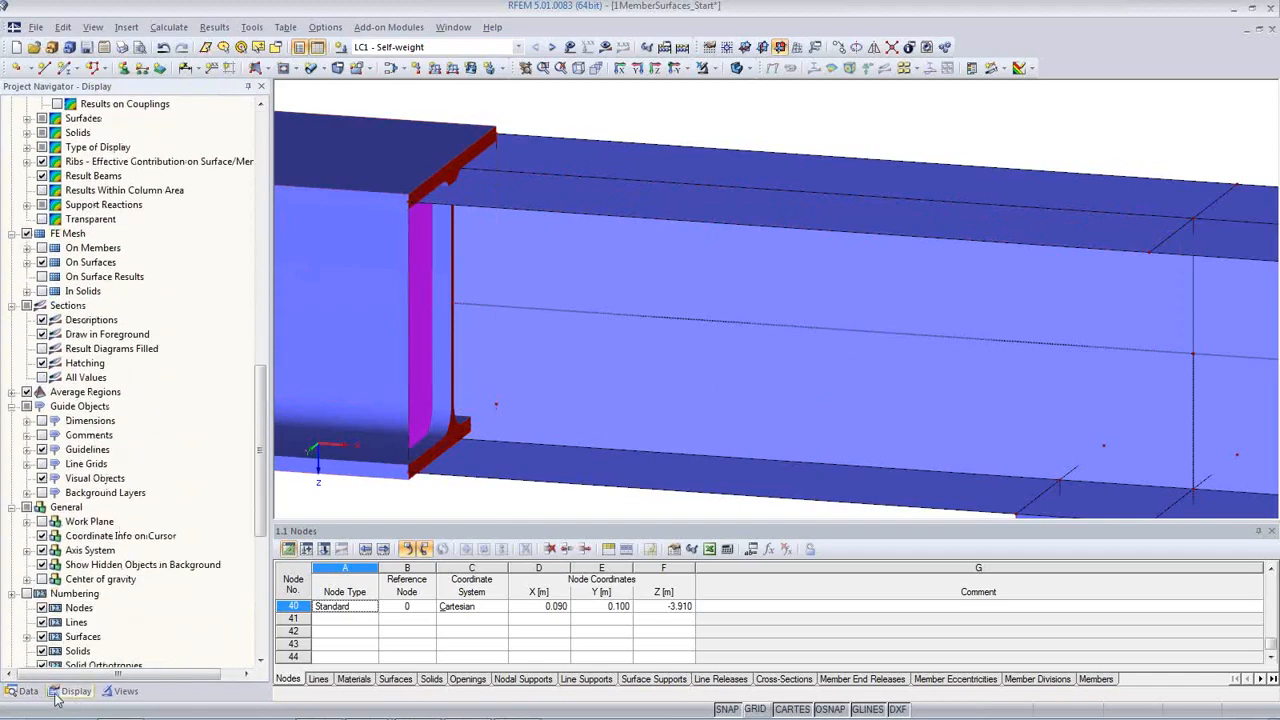
{"action": "scroll", "coordinate": [190, 480], "scroll_direction": "down", "scroll_amount": 9}
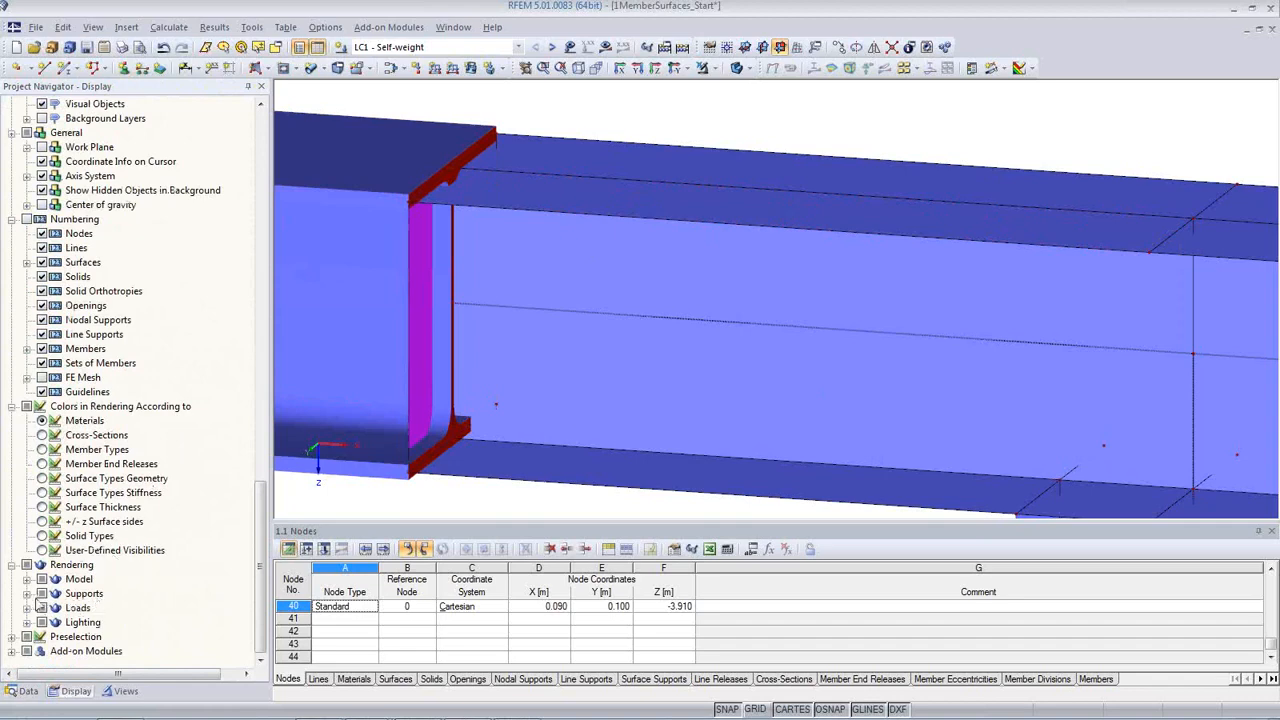
{"action": "left_click", "coordinate": [27, 581]}
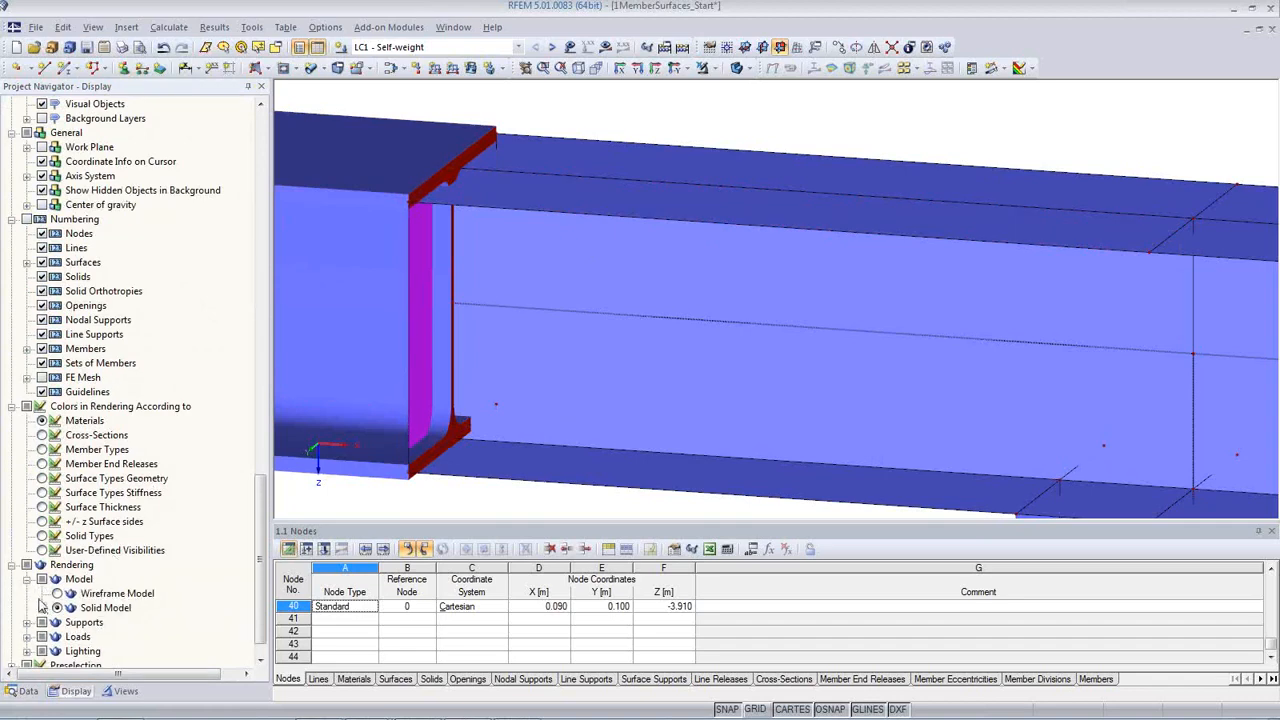
{"action": "left_click", "coordinate": [42, 609]}
{"action": "scroll", "coordinate": [172, 612], "scroll_direction": "down", "scroll_amount": 2}
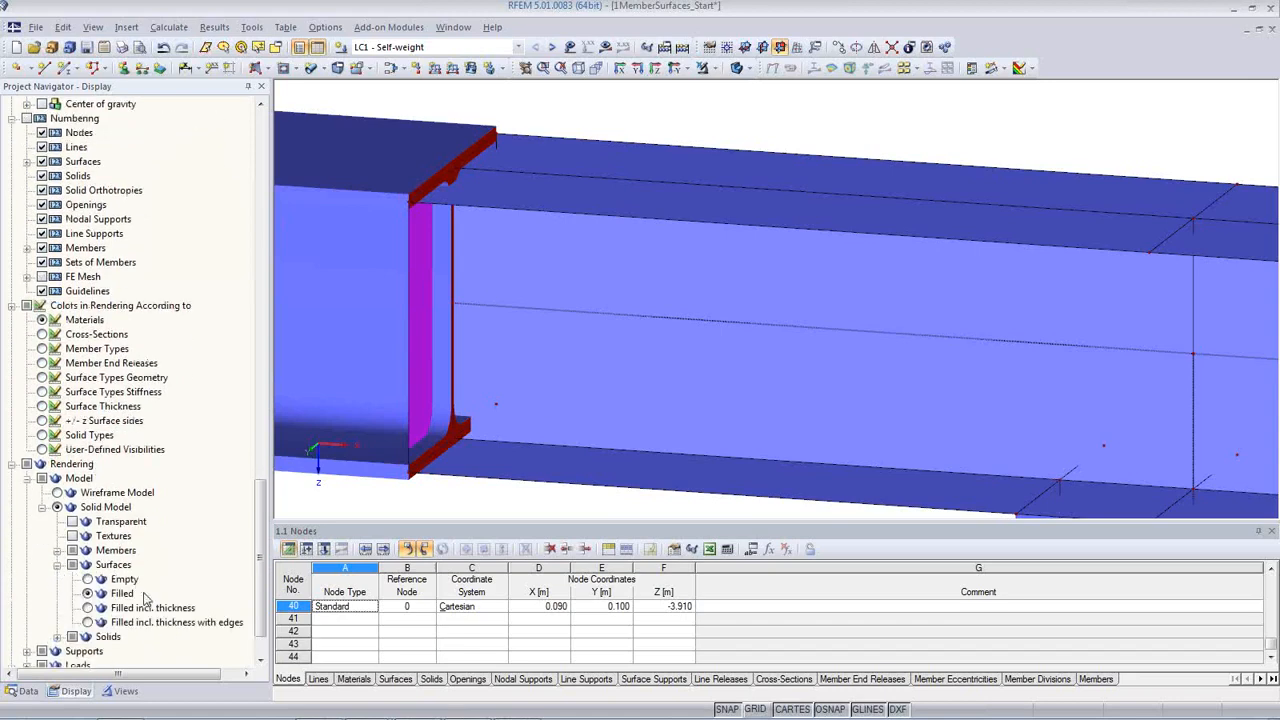
{"action": "left_click", "coordinate": [88, 609]}
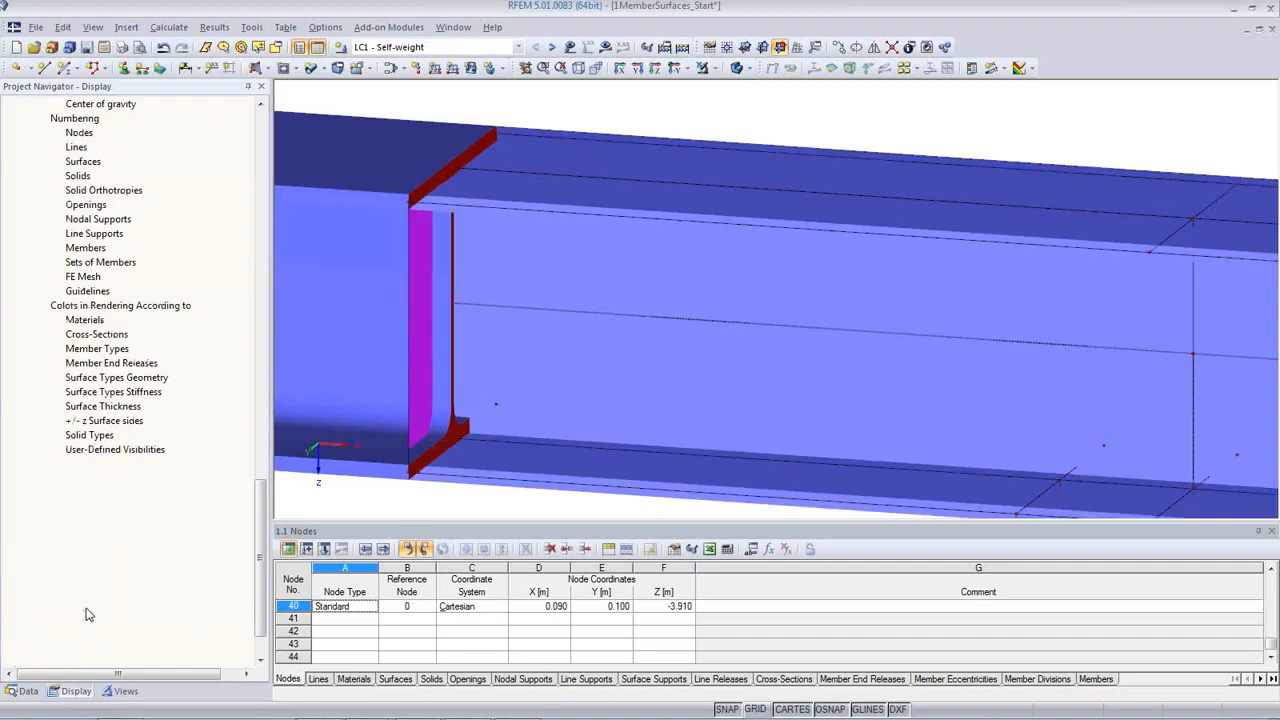
- Inspect the upper flange corner with surfaces shown as Filled incl. thickness with edges, and return the surface rendering to Filled
{"action": "left_click", "coordinate": [88, 622]}
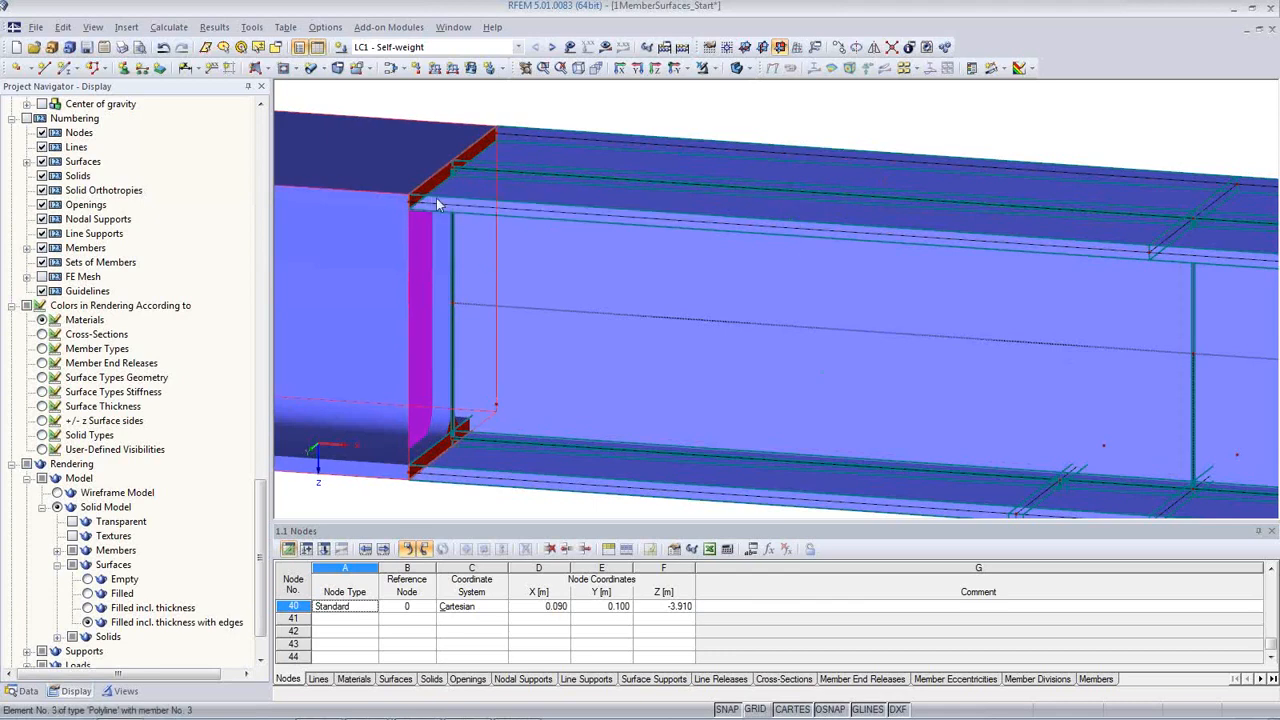
{"action": "scroll", "coordinate": [431, 197], "scroll_direction": "up", "scroll_amount": 4}
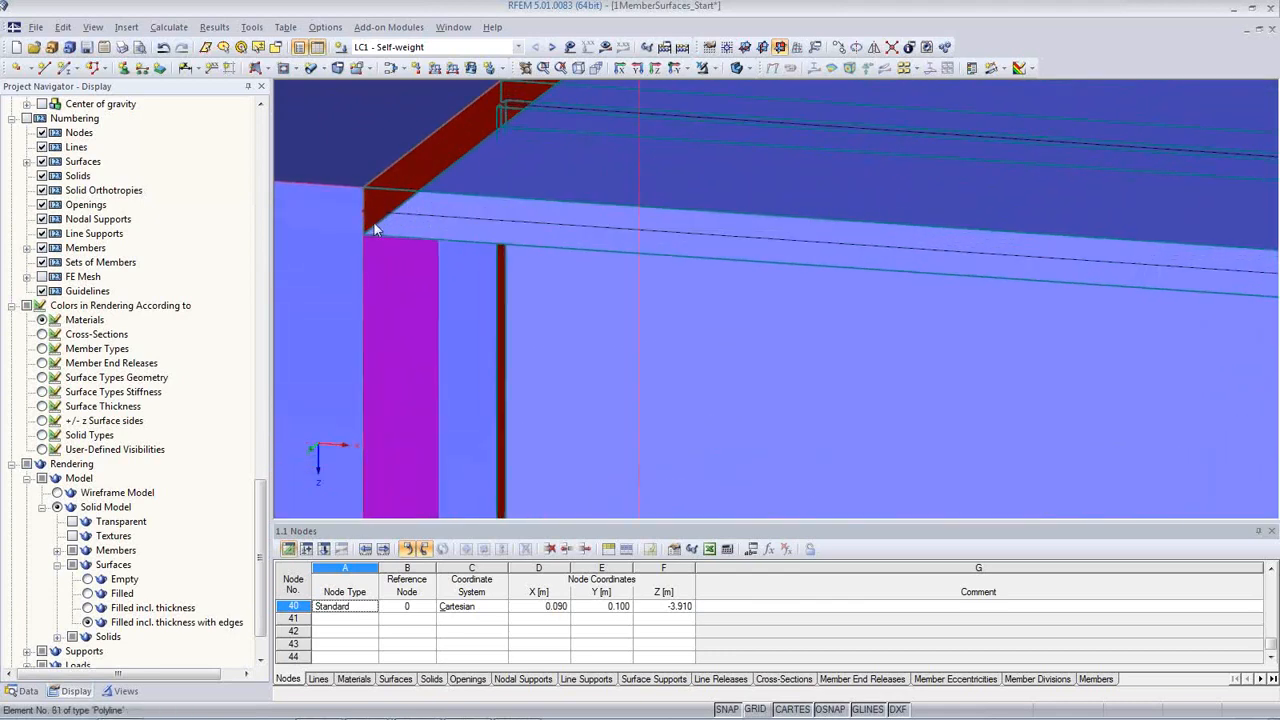
{"action": "scroll", "coordinate": [373, 206], "scroll_direction": "down", "scroll_amount": 5}
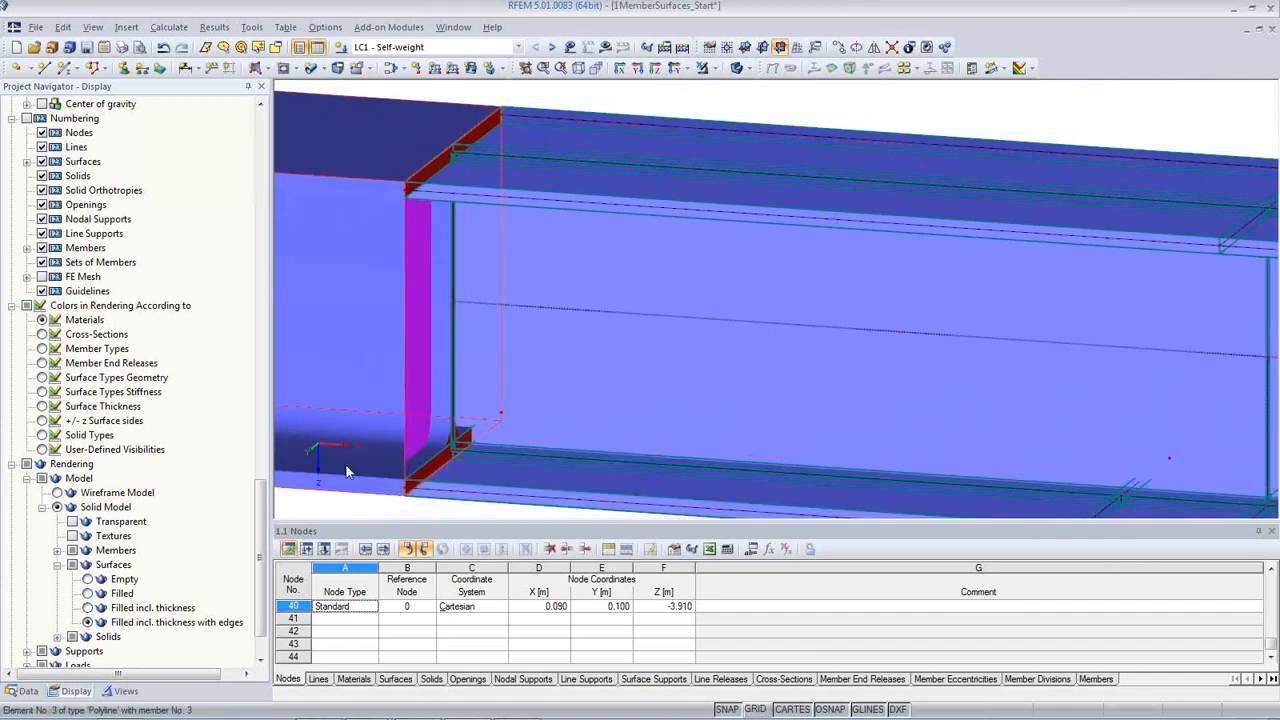
{"action": "left_click", "coordinate": [88, 593]}
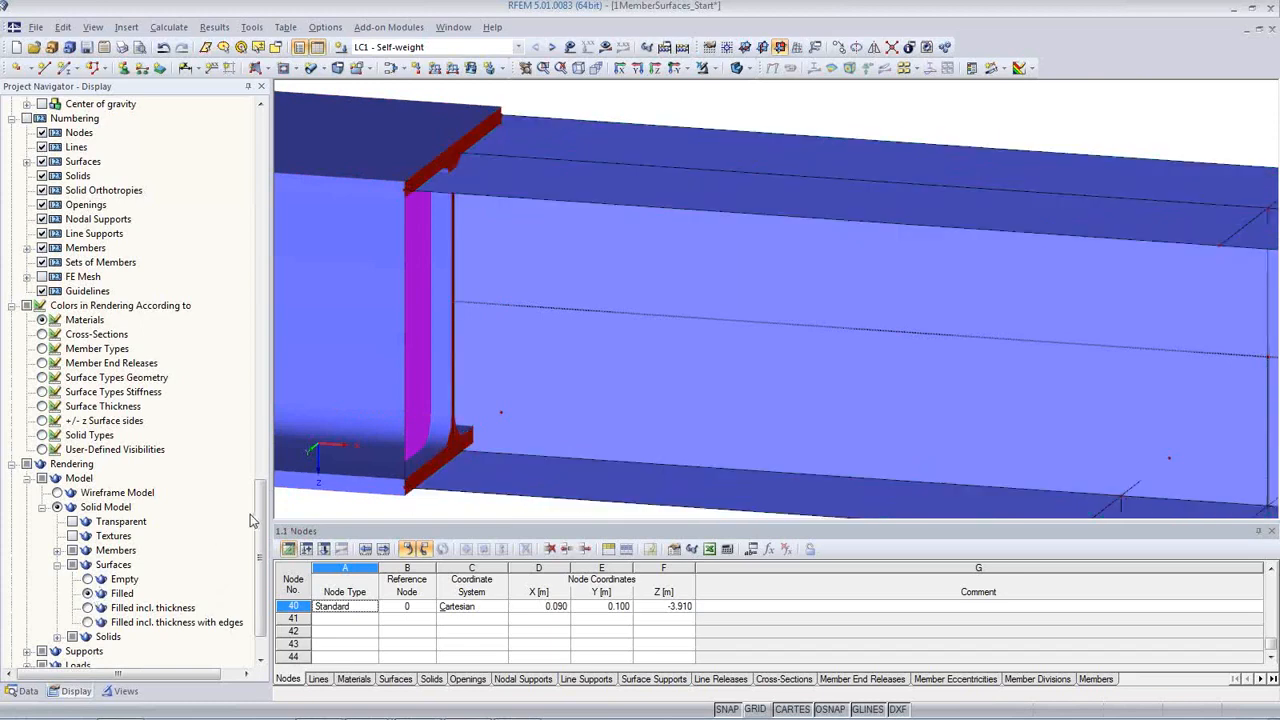
{"action": "scroll", "coordinate": [197, 503], "scroll_direction": "down", "scroll_amount": 2}
{"action": "scroll", "coordinate": [197, 503], "scroll_direction": "up", "scroll_amount": 4}
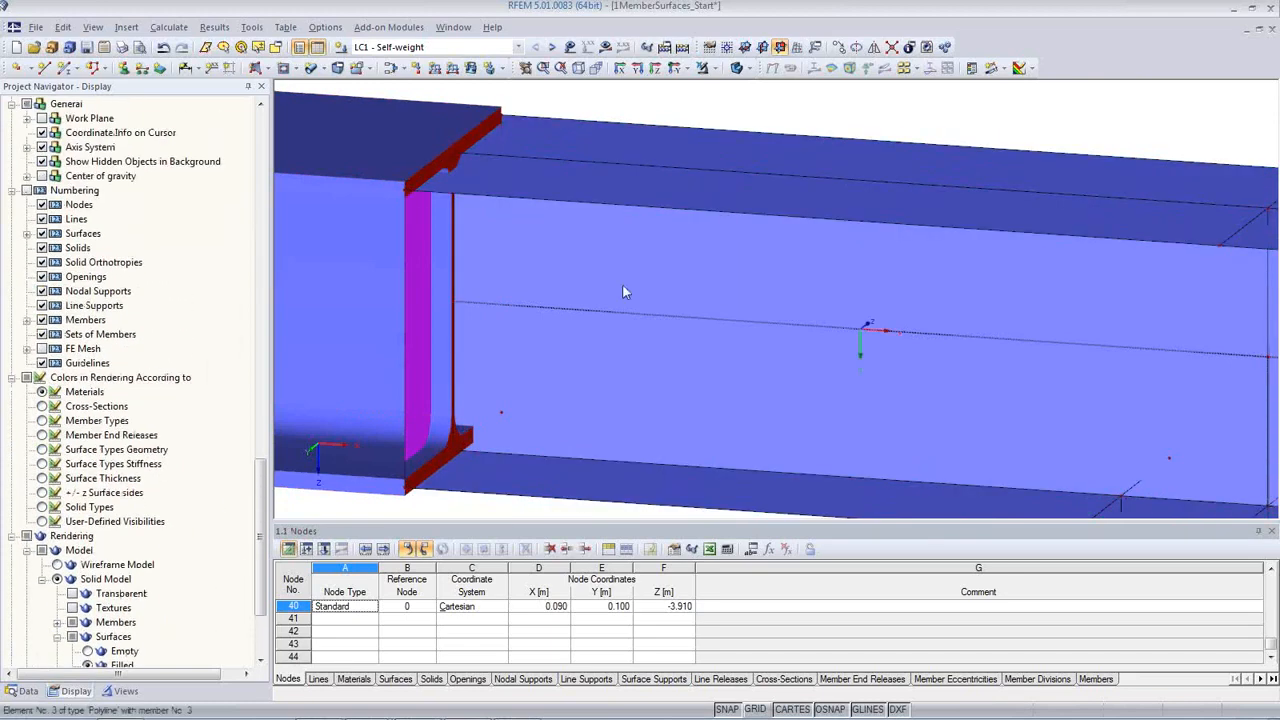
- Change the model rendering through solid transparent to wireframe, showing the whole joint
{"action": "left_click", "coordinate": [735, 68]}
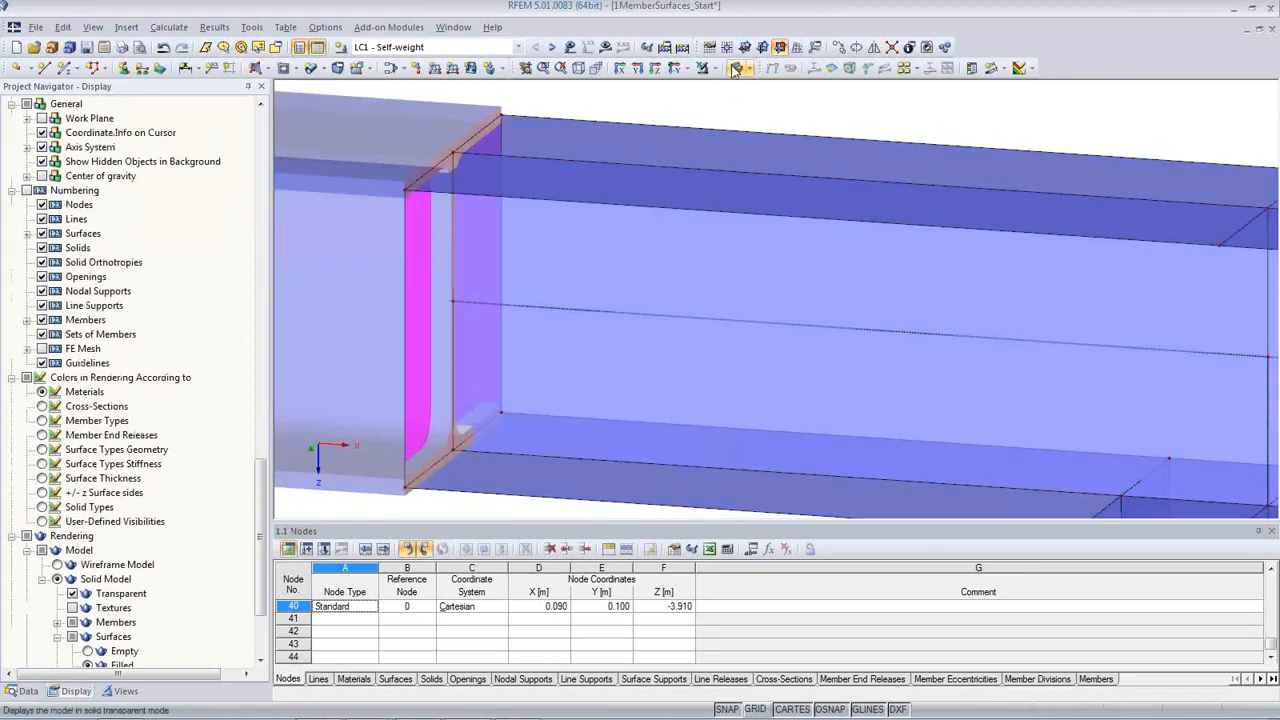
{"action": "left_click", "coordinate": [735, 68]}
{"action": "scroll", "coordinate": [718, 296], "scroll_direction": "down", "scroll_amount": 2}
{"action": "scroll", "coordinate": [720, 298], "scroll_direction": "down", "scroll_amount": 3}
{"action": "middle_click_drag", "start_coordinate": [1017, 443], "coordinate": [853, 330]}
{"action": "scroll", "coordinate": [853, 330], "scroll_direction": "down", "scroll_amount": 2}
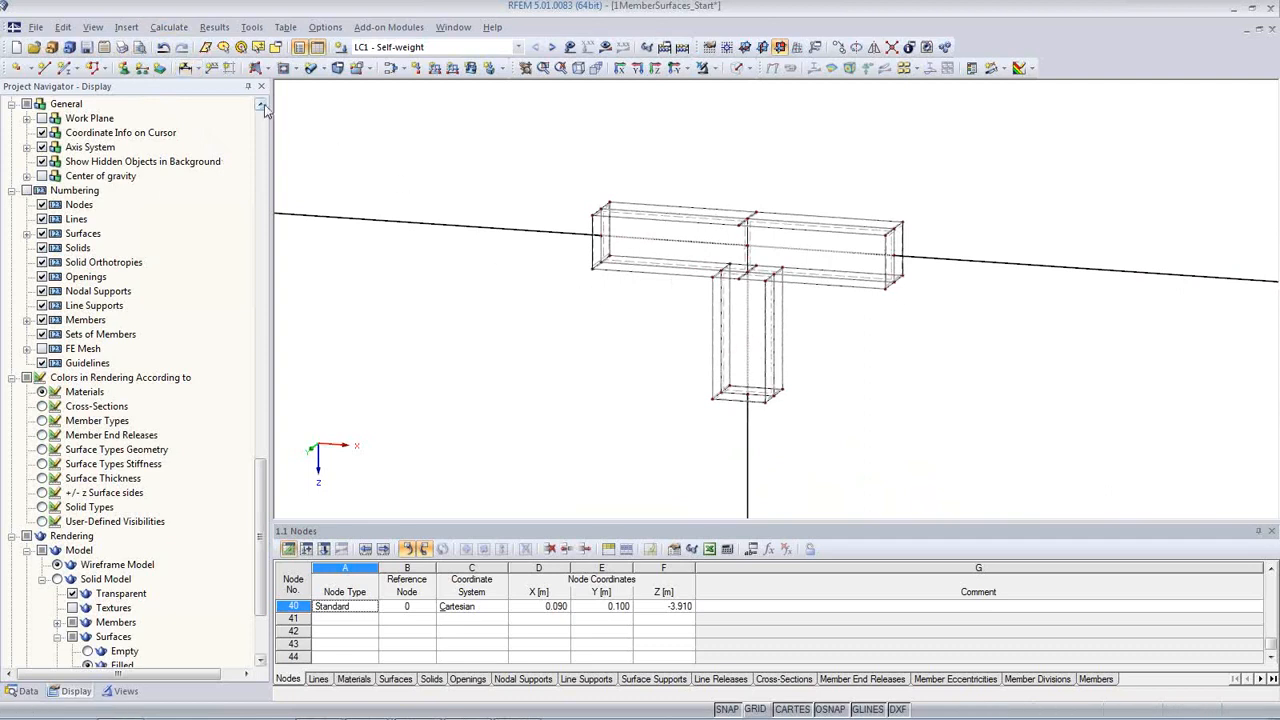
- Regenerate the FE mesh through the FE mesh settings, using a target finite element length of 0.025 m
{"action": "left_click", "coordinate": [166, 30]}
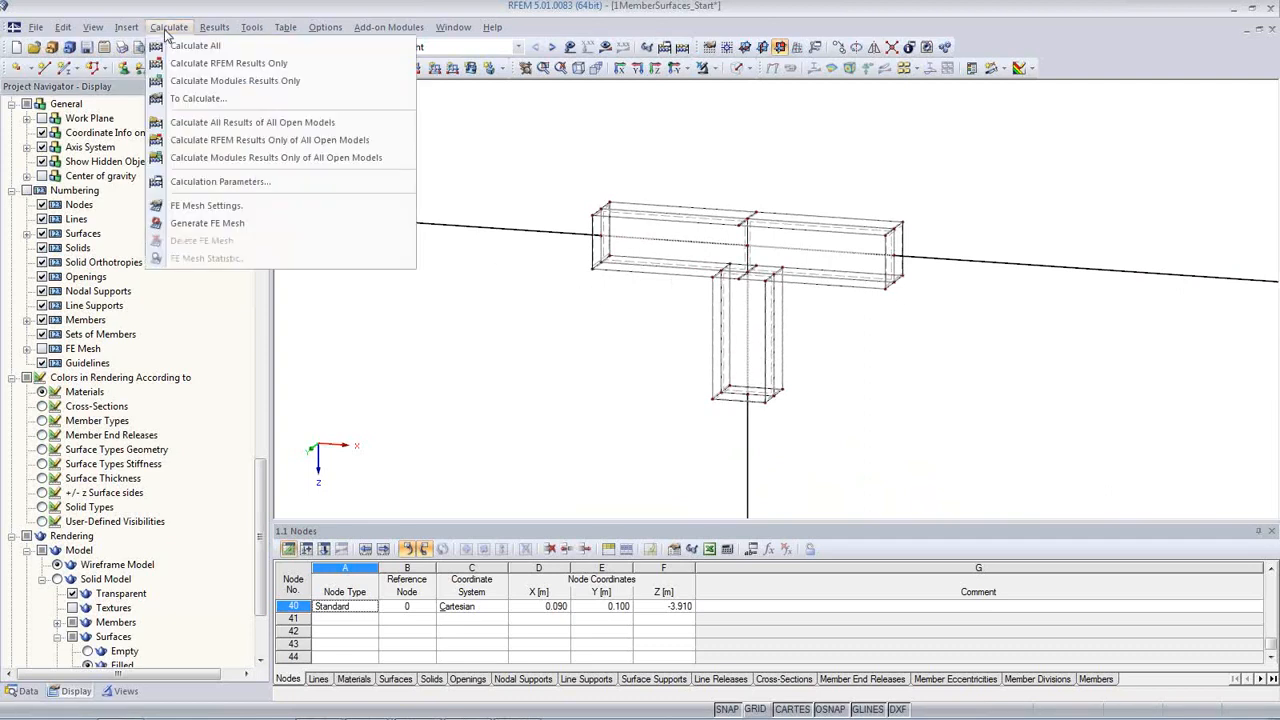
{"action": "left_click", "coordinate": [204, 207]}
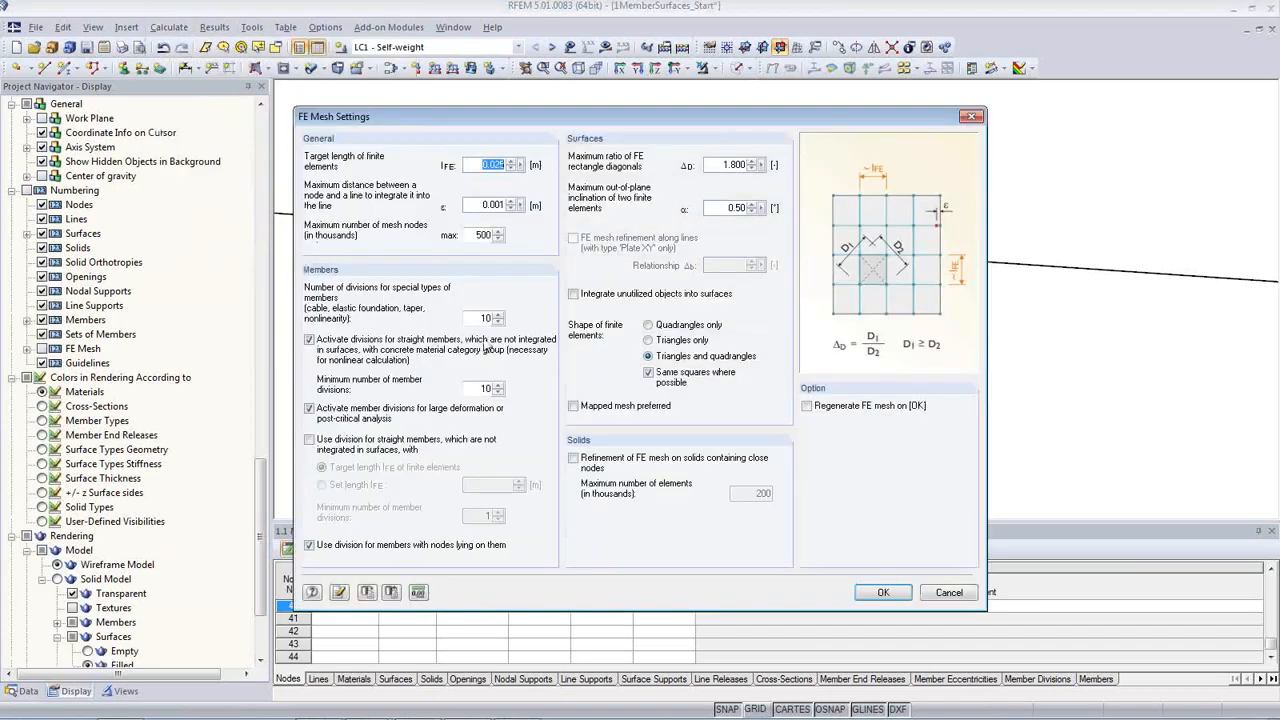
{"action": "left_click", "coordinate": [504, 165]}
{"action": "left_click", "coordinate": [807, 406]}
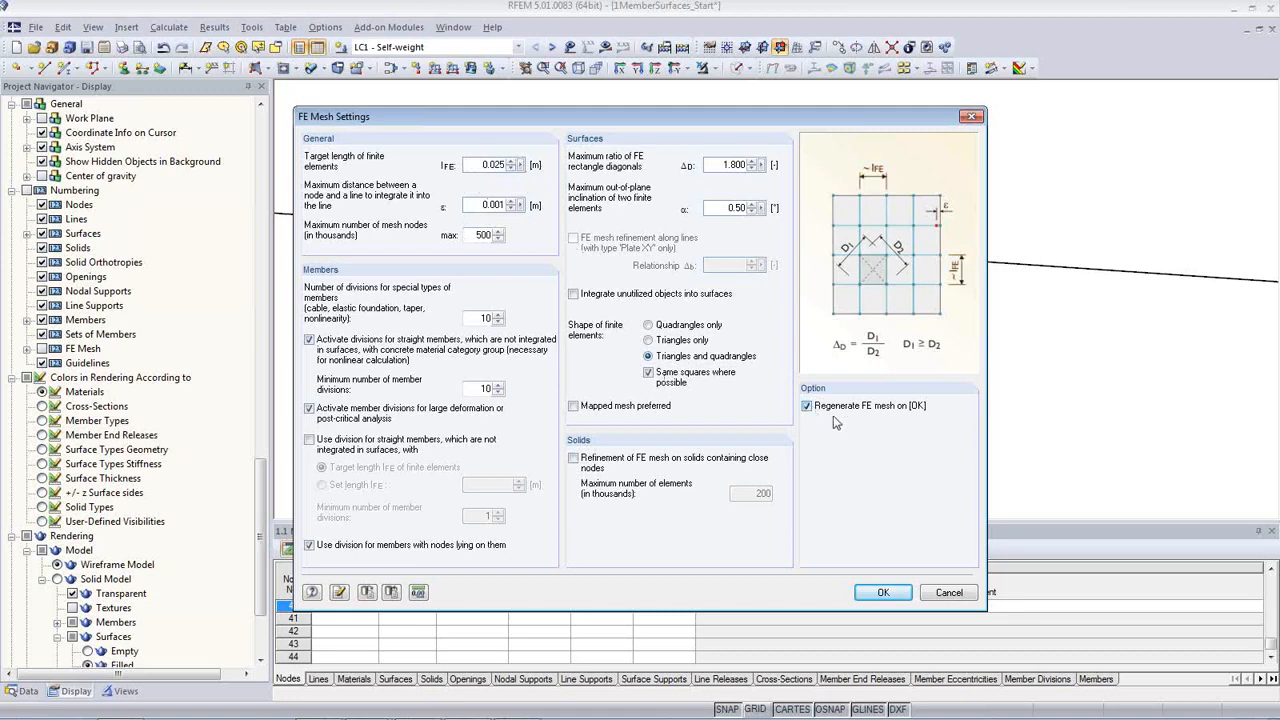
{"action": "left_click", "coordinate": [883, 592]}
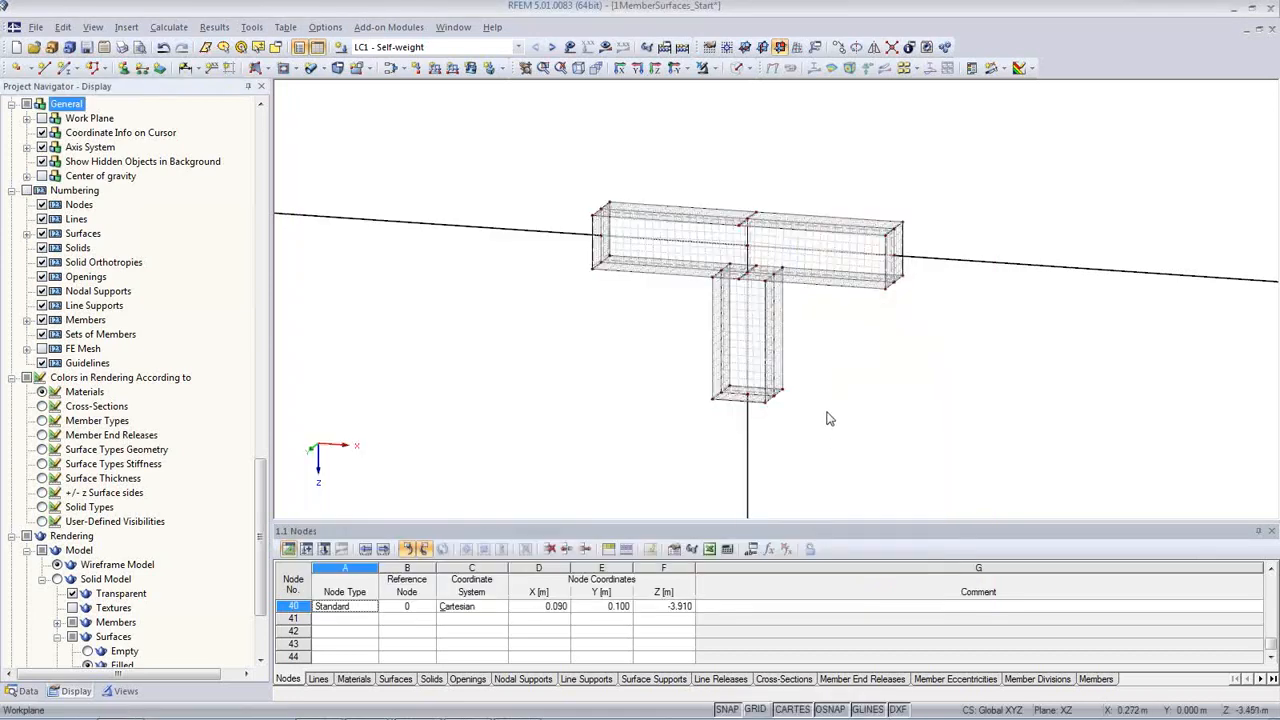
- Examine the generated FE mesh on the flanges, webs and end surfaces of the joint
{"action": "middle_click_drag", "start_coordinate": [866, 373], "coordinate": [759, 357]}
{"action": "scroll", "coordinate": [663, 289], "scroll_direction": "up", "scroll_amount": 4}
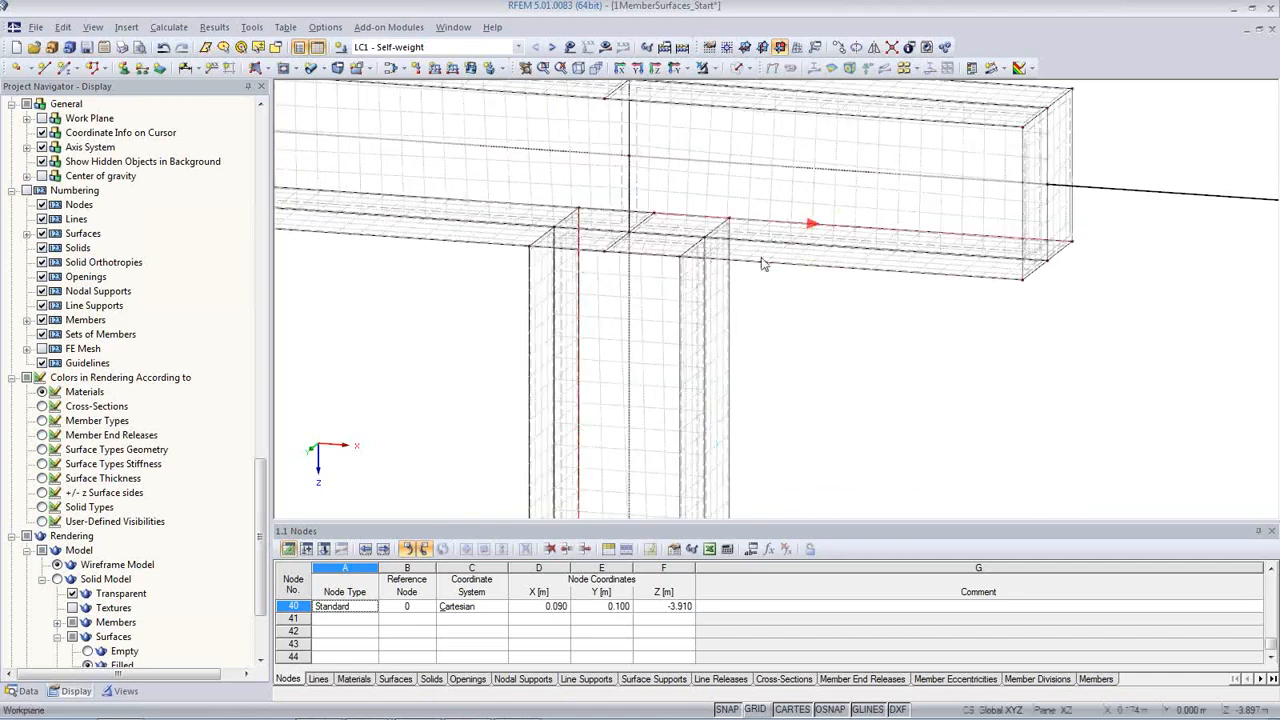
{"action": "scroll", "coordinate": [955, 297], "scroll_direction": "down", "scroll_amount": 3}
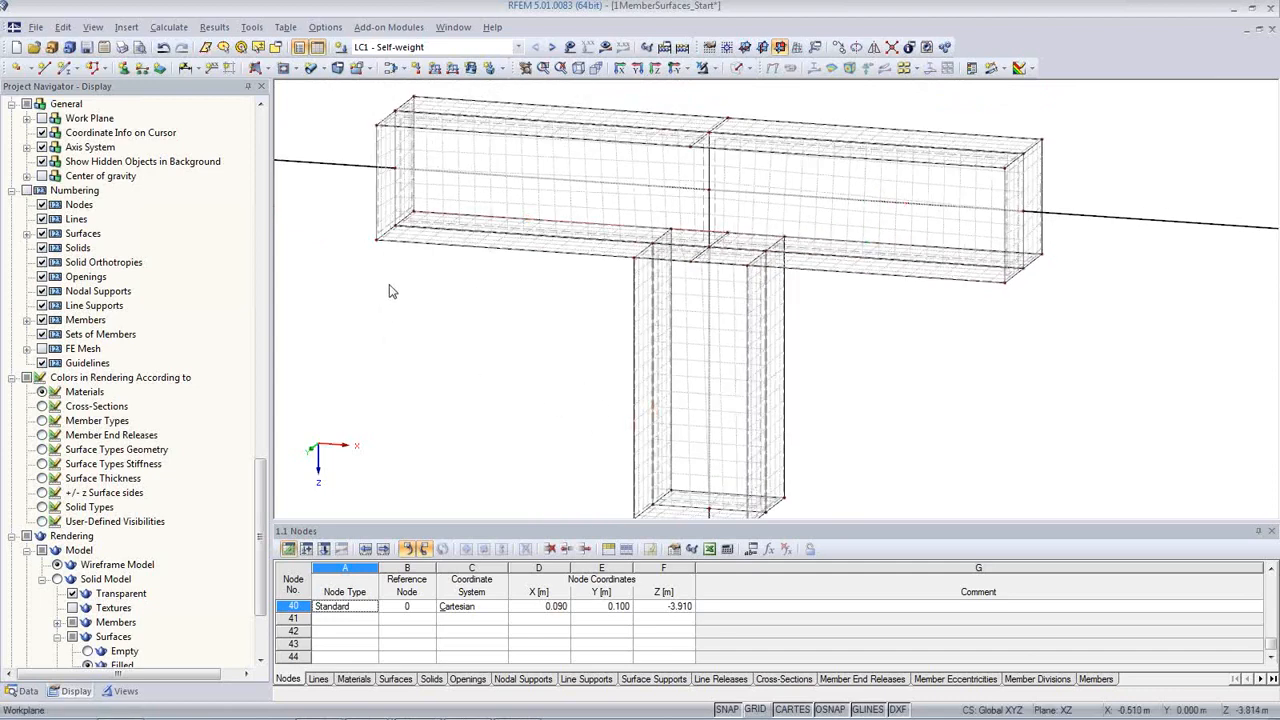
{"action": "scroll", "coordinate": [500, 290], "scroll_direction": "up", "scroll_amount": 2}
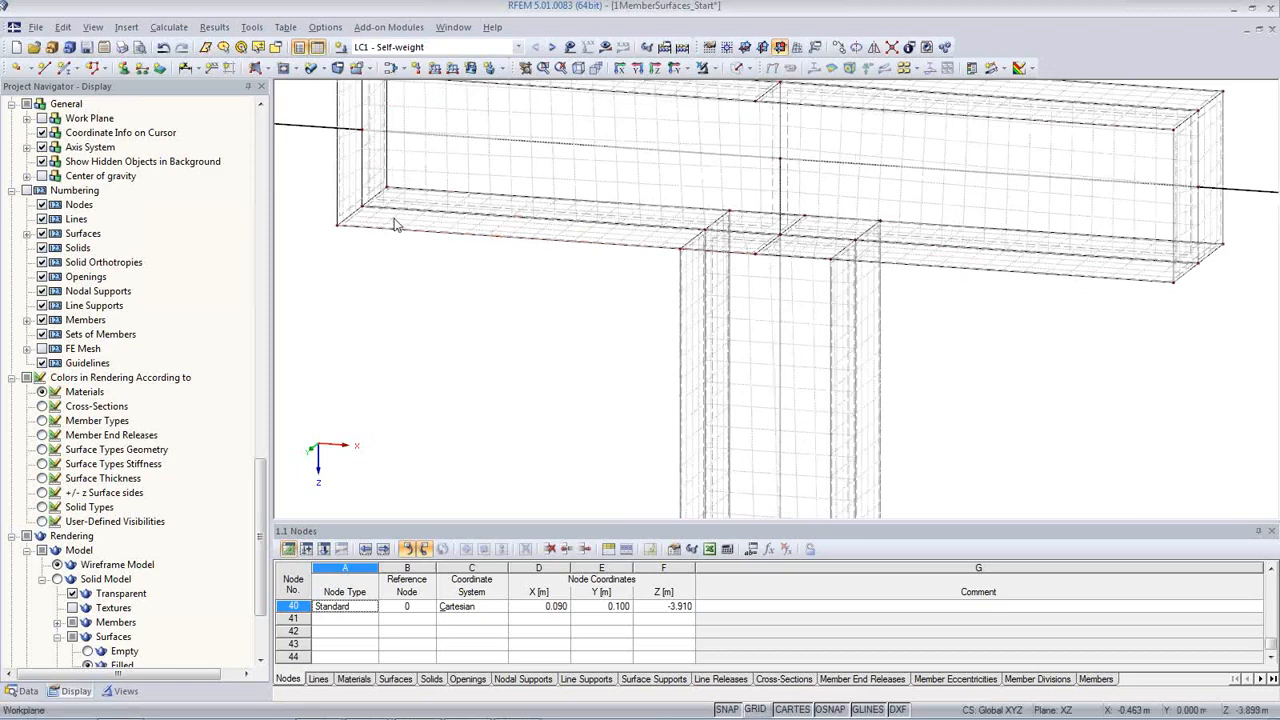
{"action": "scroll", "coordinate": [466, 290], "scroll_direction": "down", "scroll_amount": 2}
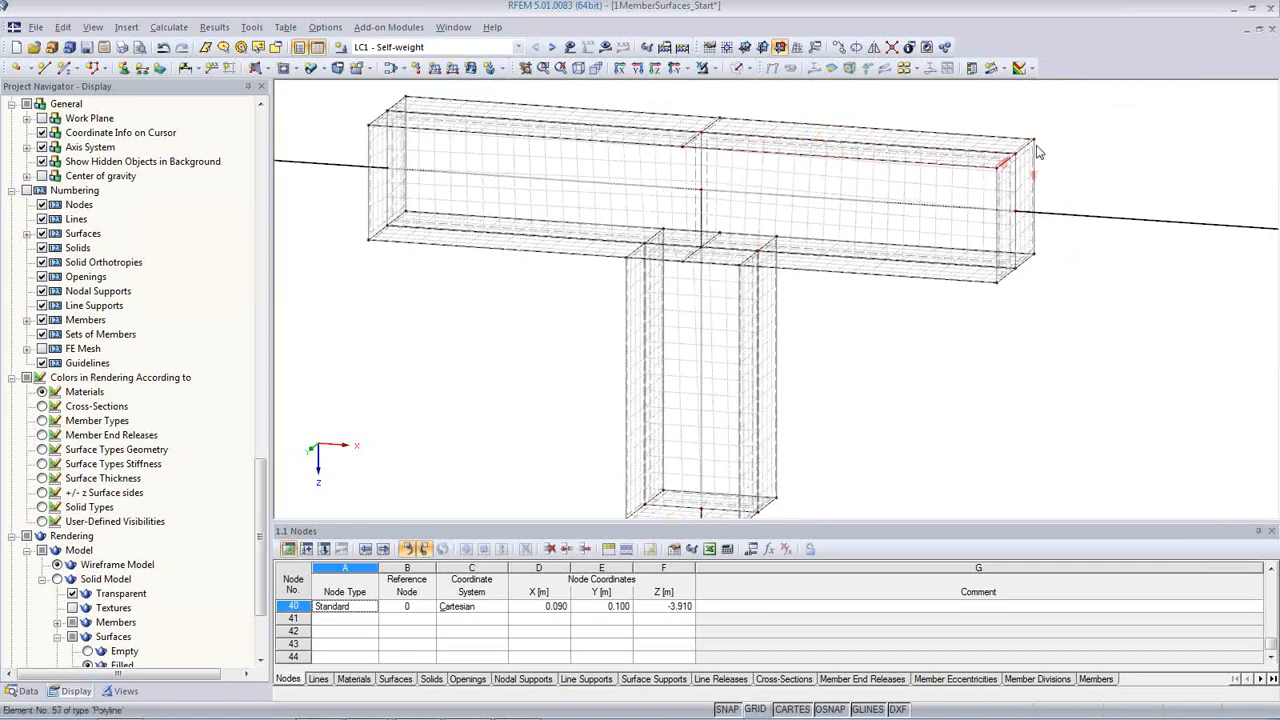
{"action": "scroll", "coordinate": [968, 357], "scroll_direction": "down", "scroll_amount": 3}
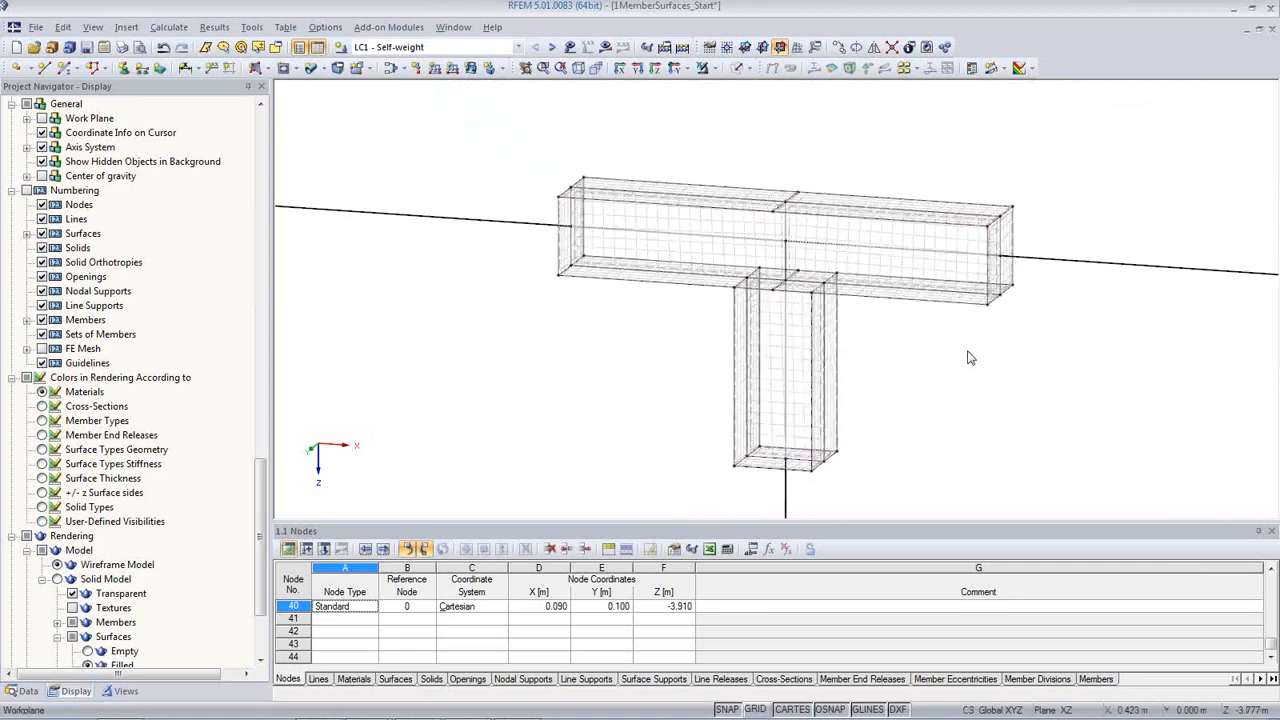
{"action": "middle_click_drag", "start_coordinate": [873, 371], "coordinate": [786, 360]}
{"action": "scroll", "coordinate": [782, 360], "scroll_direction": "down", "scroll_amount": 1}
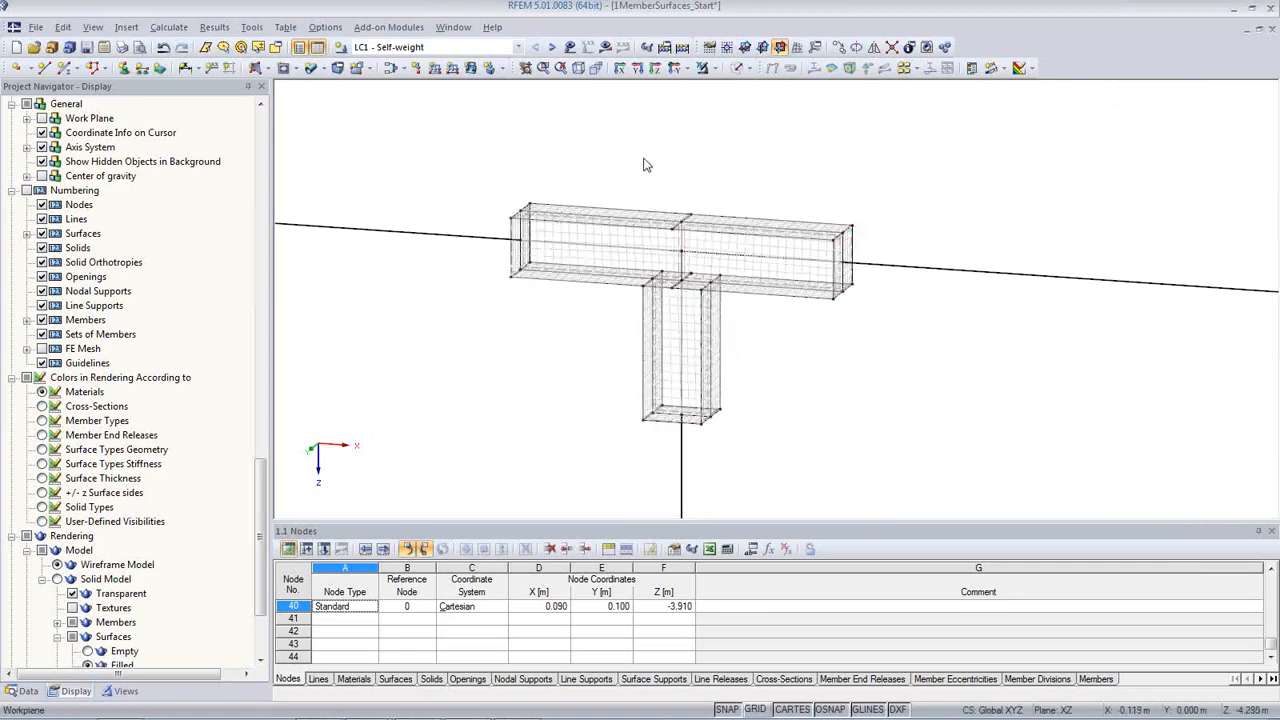
- Calculate load case LC1 - Self-weight and display its results on the joint and adjoining members
{"action": "scroll", "coordinate": [643, 160], "scroll_direction": "down", "scroll_amount": 1}
{"action": "scroll", "coordinate": [604, 98], "scroll_direction": "down", "scroll_amount": 3}
{"action": "middle_click_drag", "start_coordinate": [571, 250], "coordinate": [639, 340]}
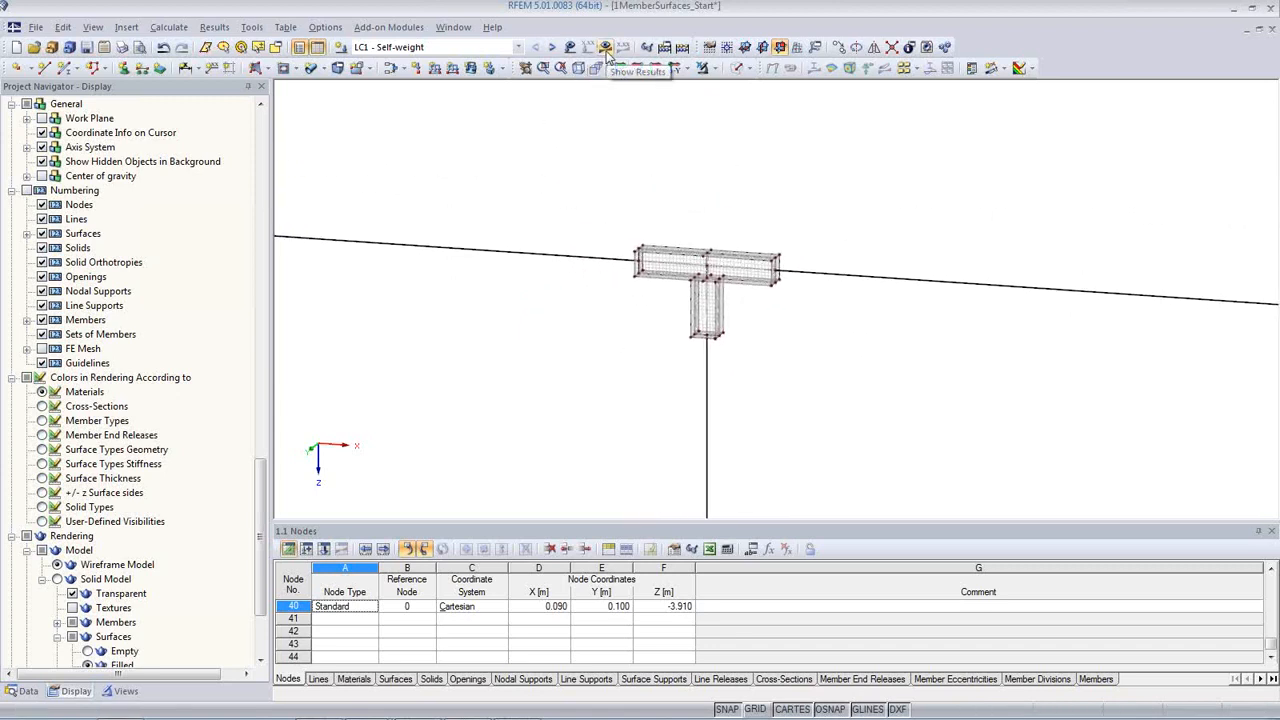
{"action": "left_click", "coordinate": [605, 52]}
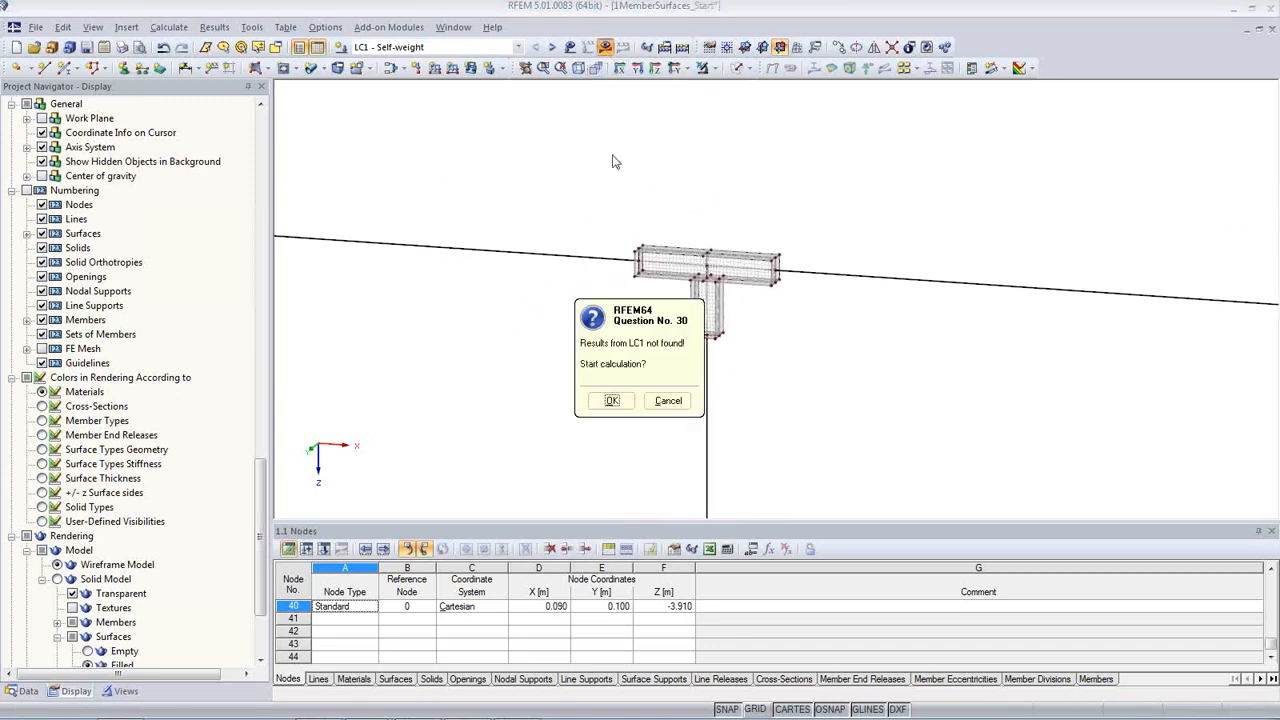
{"action": "left_click", "coordinate": [615, 405]}
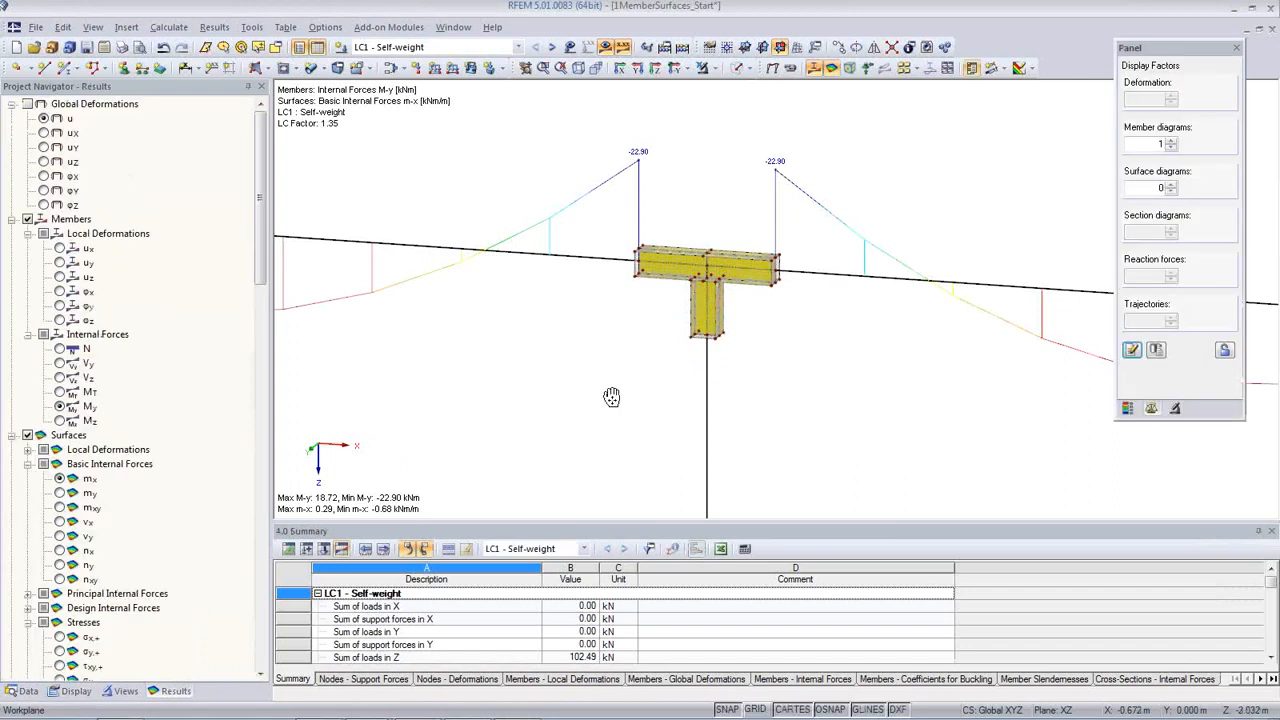
{"action": "middle_click_drag", "start_coordinate": [612, 397], "coordinate": [600, 372]}
{"action": "scroll", "coordinate": [600, 372], "scroll_direction": "down", "scroll_amount": 4}
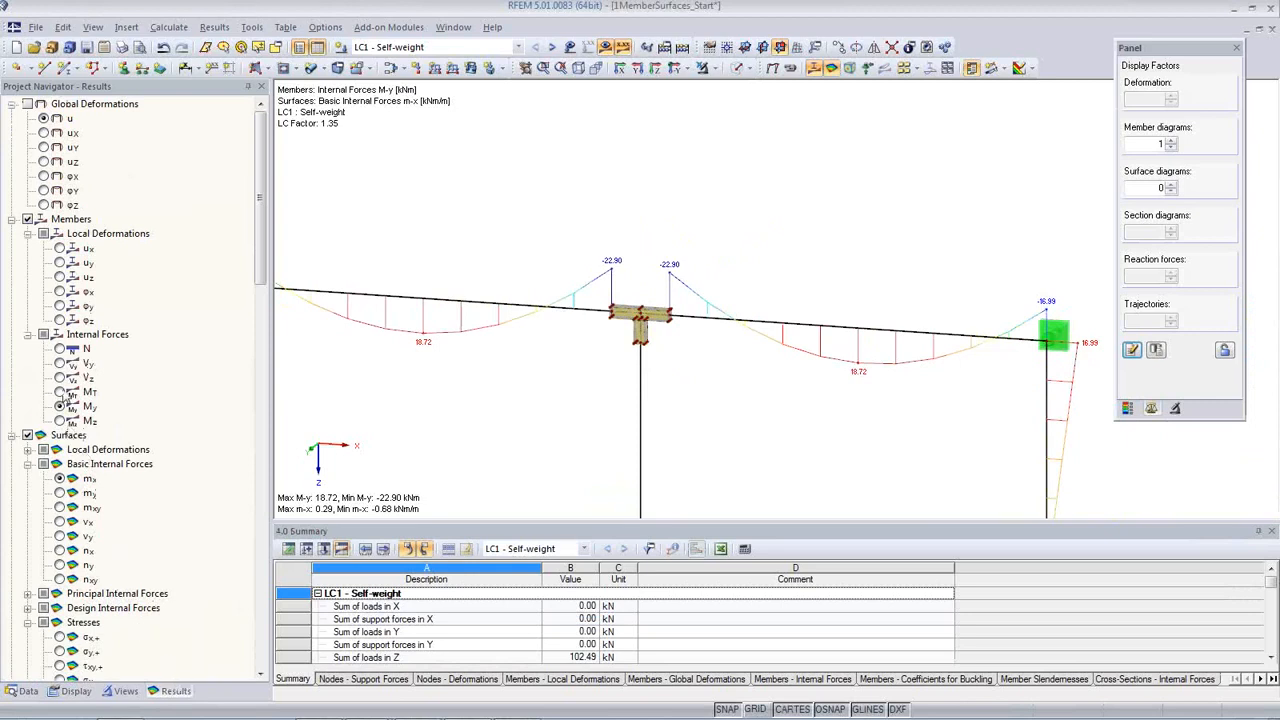
- Review the member internal forces N, V-z and M-y in turn along the beams and columns
{"action": "left_click", "coordinate": [60, 348]}
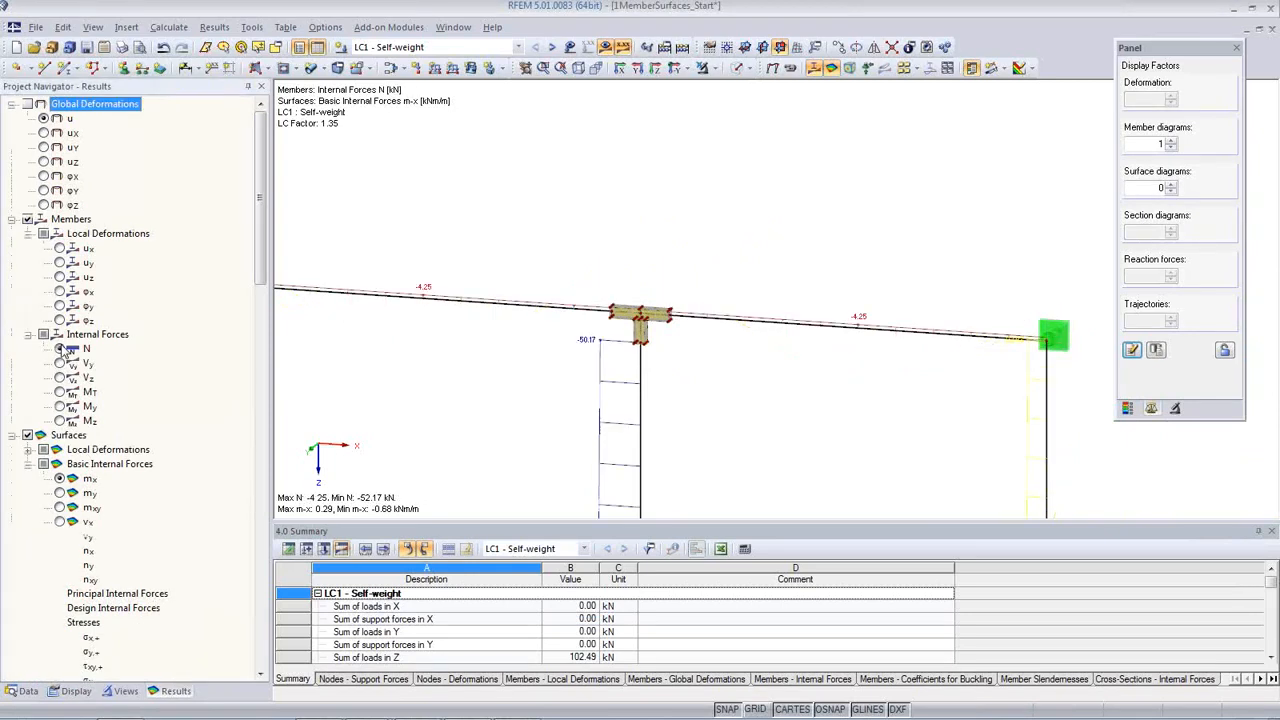
{"action": "left_click", "coordinate": [60, 377]}
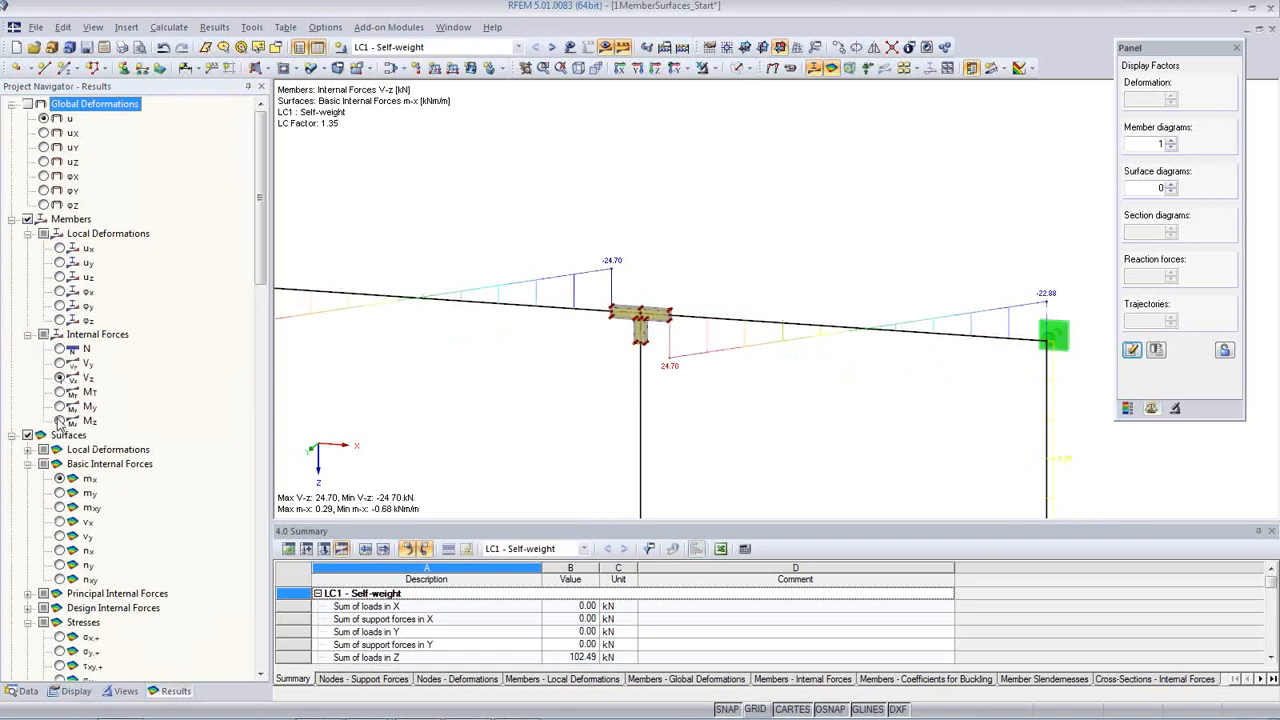
{"action": "left_click", "coordinate": [60, 407]}
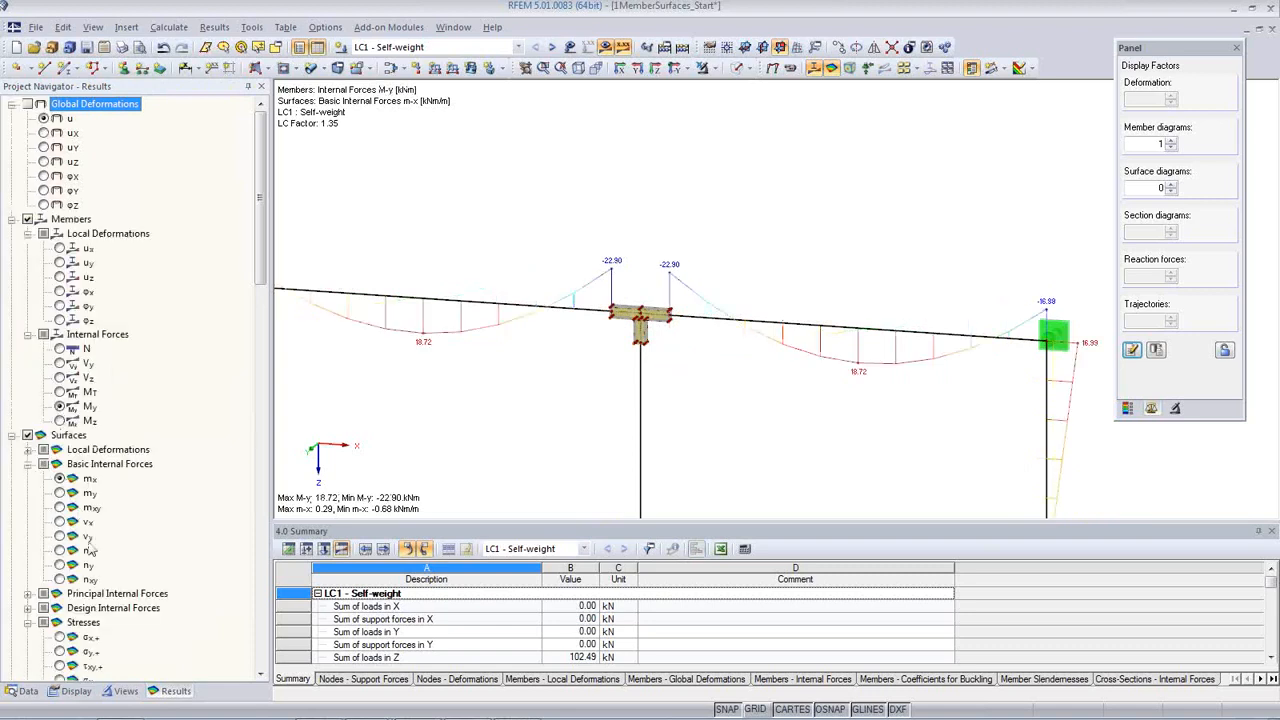
- Set the member result diagrams to the Two-Colored display
{"action": "left_click", "coordinate": [76, 691]}
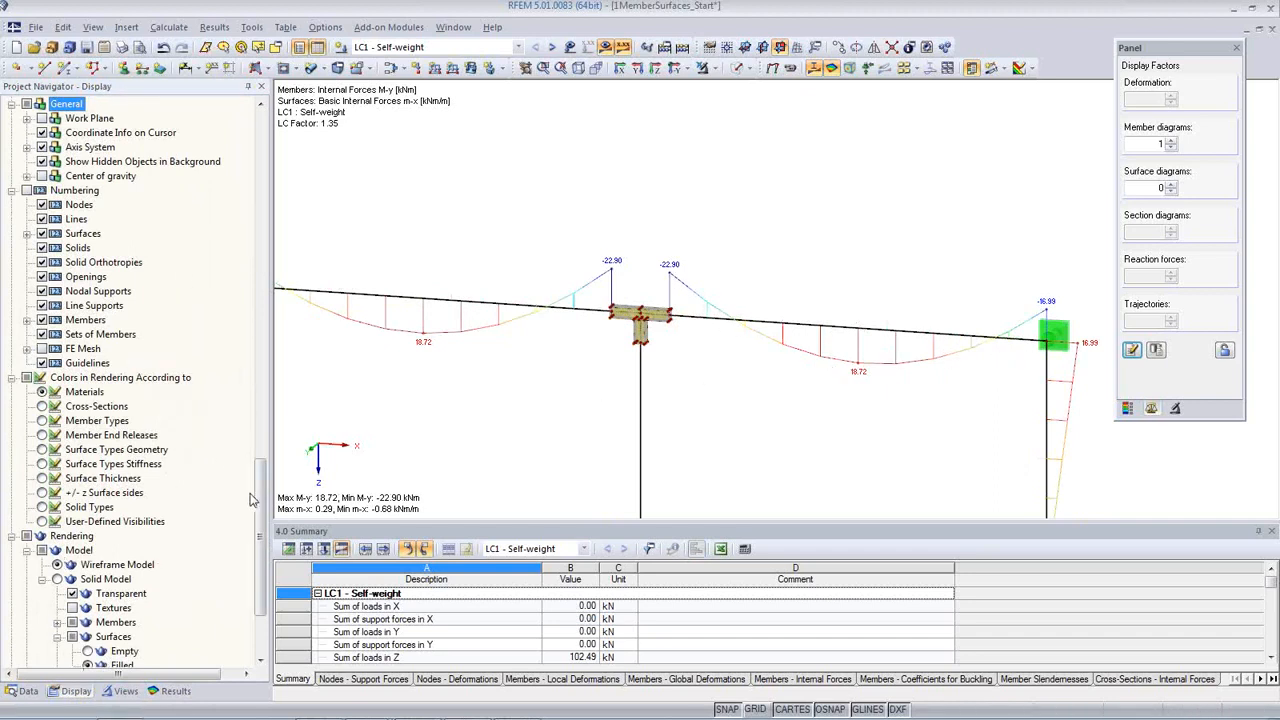
{"action": "left_click_drag", "start_coordinate": [261, 508], "coordinate": [250, 303]}
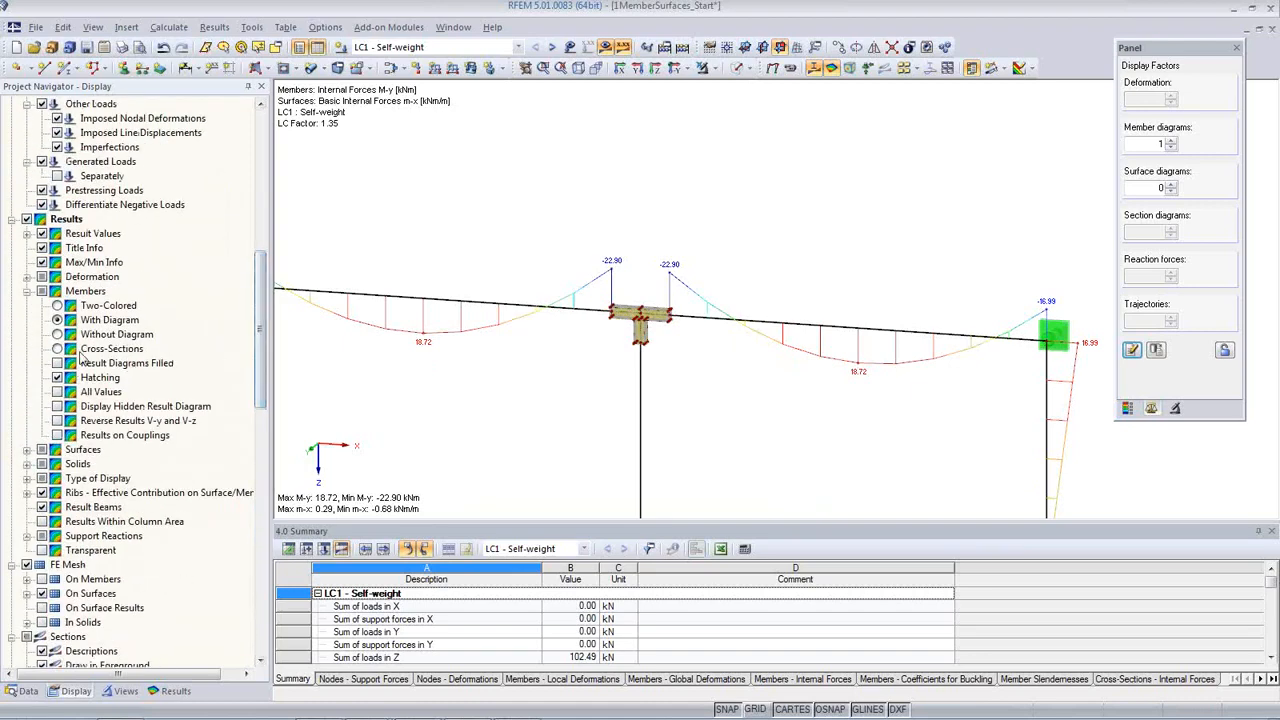
{"action": "left_click", "coordinate": [57, 305]}
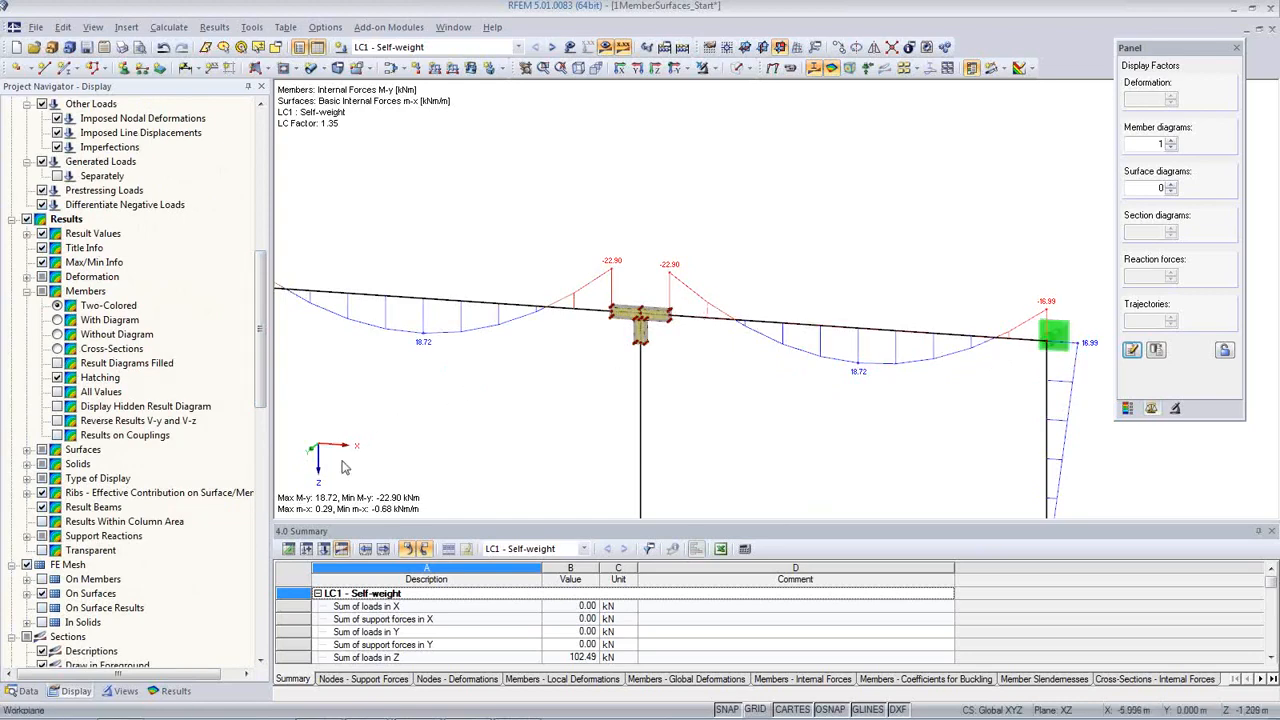
- Show the distribution options for surface internal forces/stresses and examine the m-x results on the joint at the column head
{"action": "left_click", "coordinate": [27, 450]}
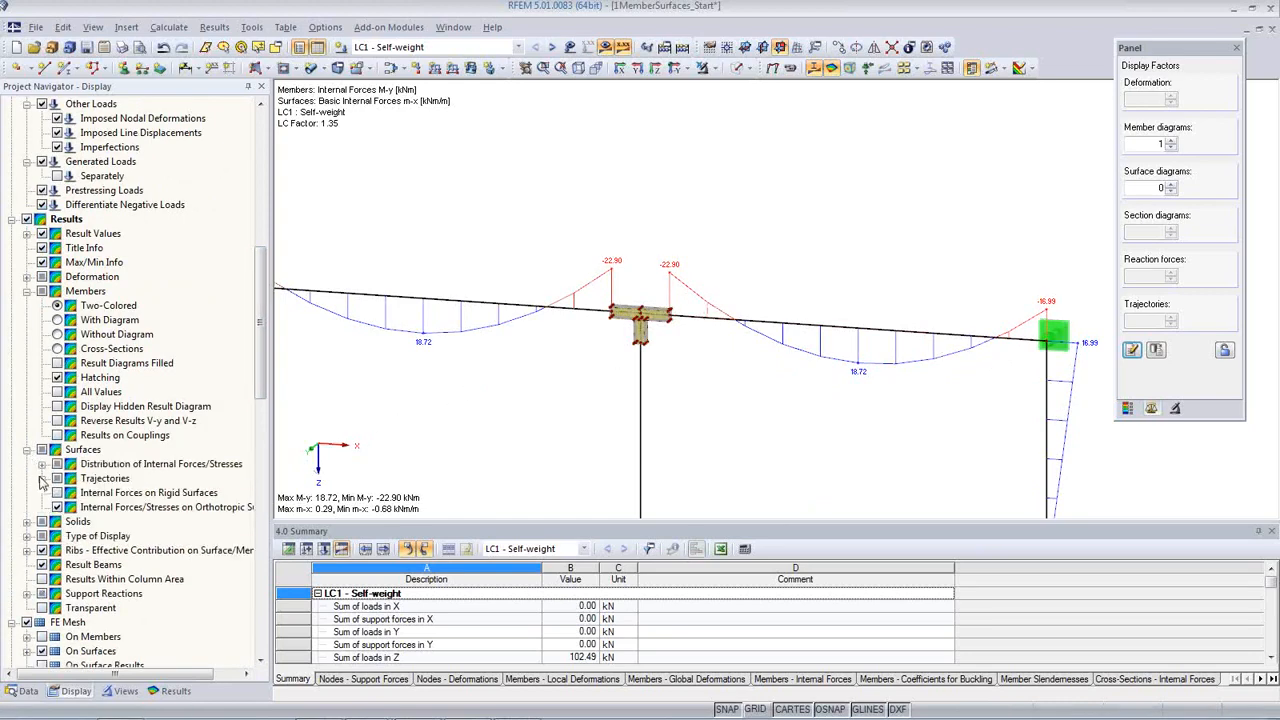
{"action": "left_click", "coordinate": [42, 464]}
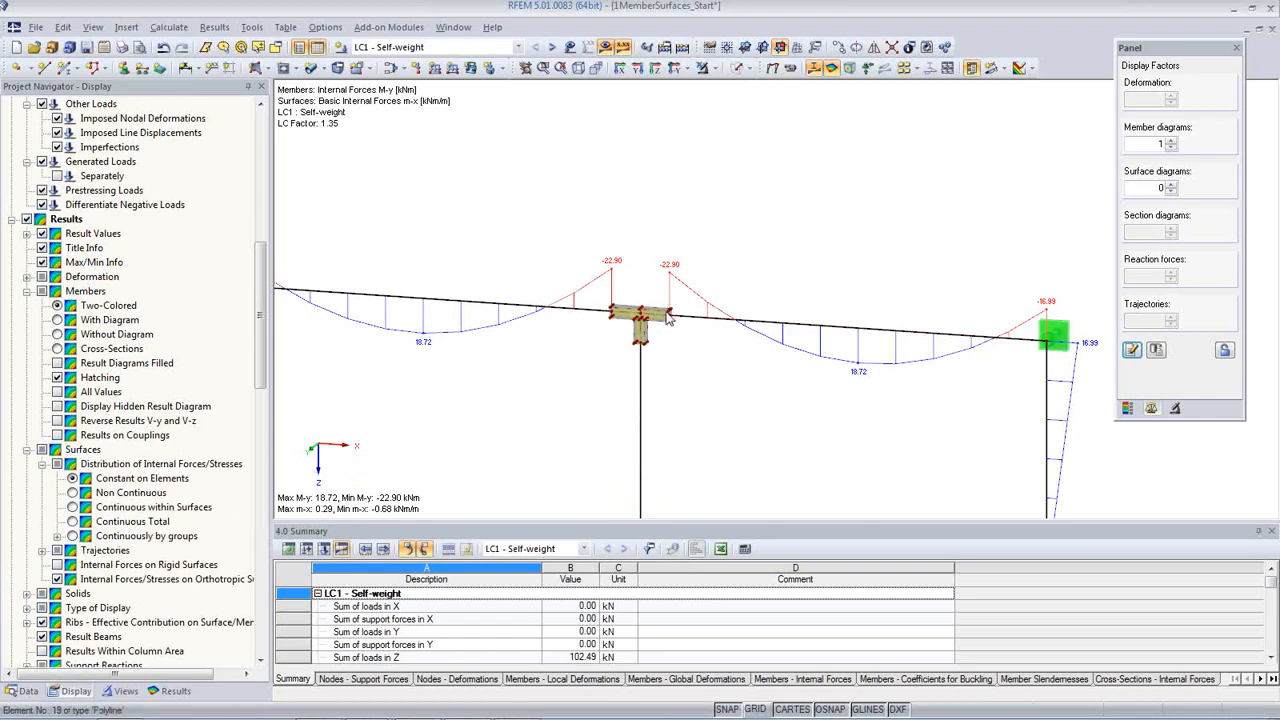
{"action": "scroll", "coordinate": [656, 343], "scroll_direction": "up", "scroll_amount": 5}
{"action": "scroll", "coordinate": [609, 305], "scroll_direction": "up", "scroll_amount": 2}
{"action": "scroll", "coordinate": [490, 305], "scroll_direction": "up", "scroll_amount": 3}
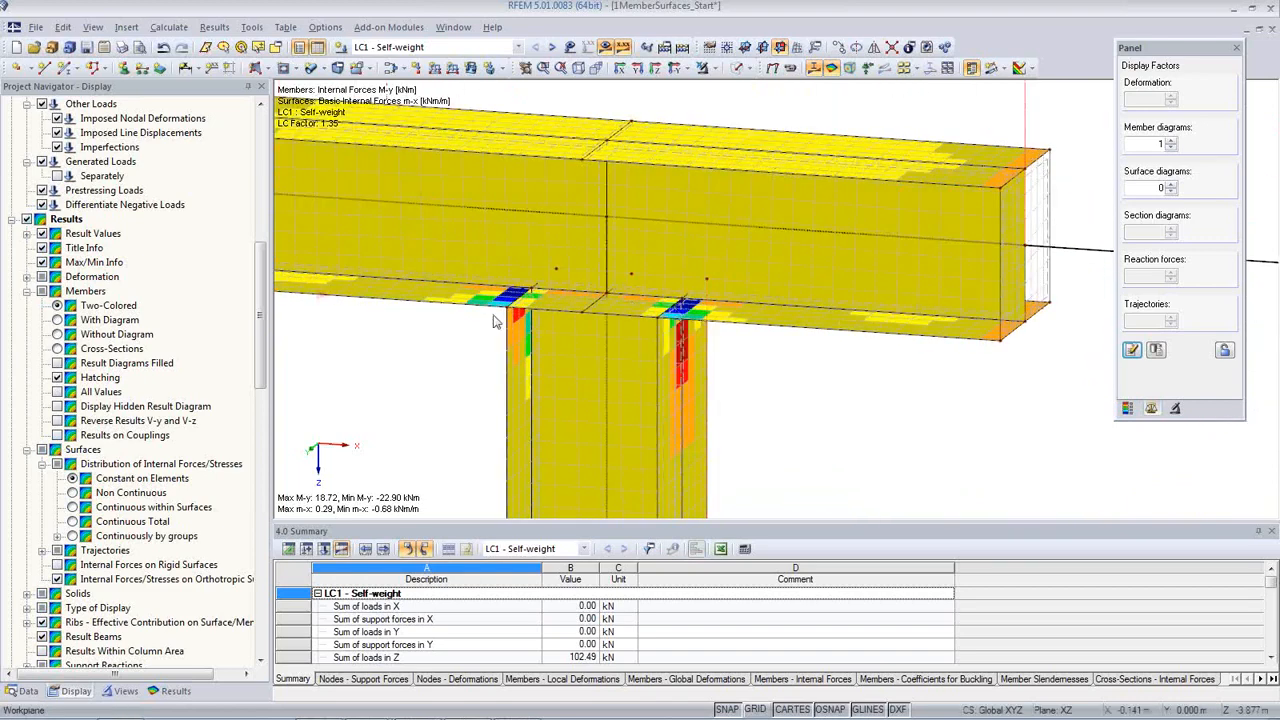
{"action": "scroll", "coordinate": [495, 305], "scroll_direction": "down", "scroll_amount": 2}
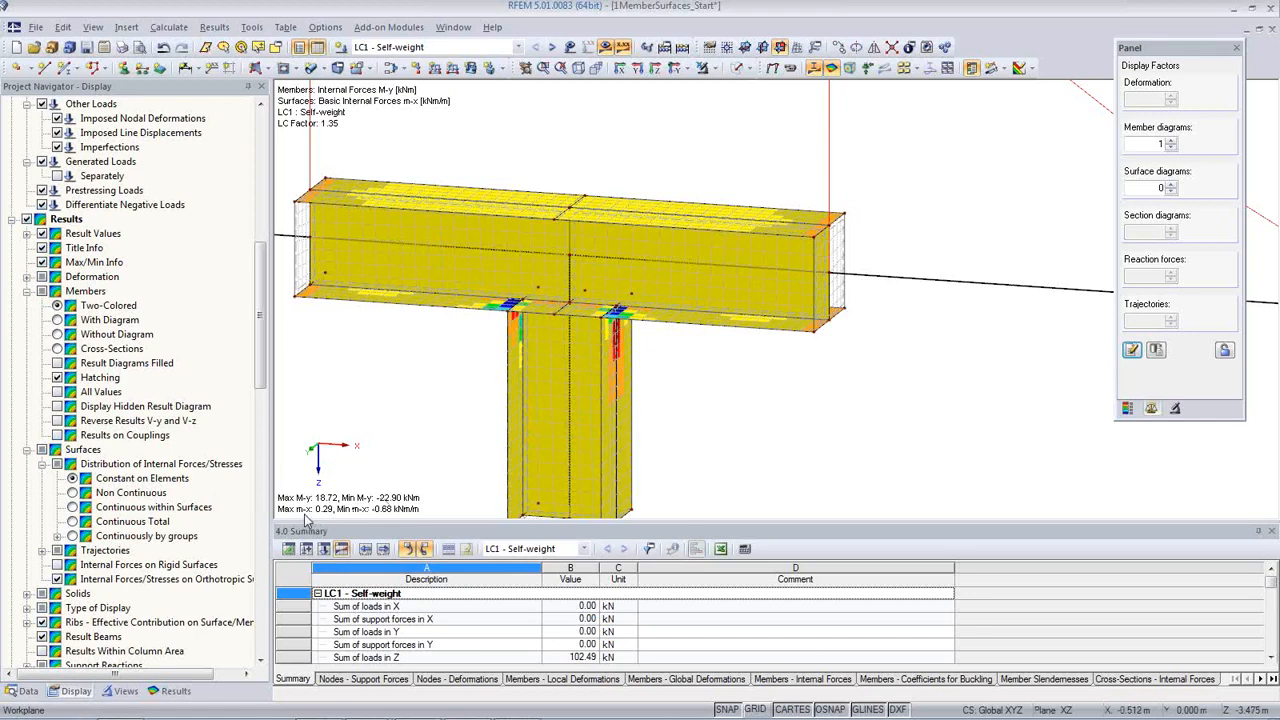
- Display the surface moments m-y on the joint, followed by the maximum von Mises equivalent stresses σeqv,Max,Mises
{"action": "left_click", "coordinate": [174, 691]}
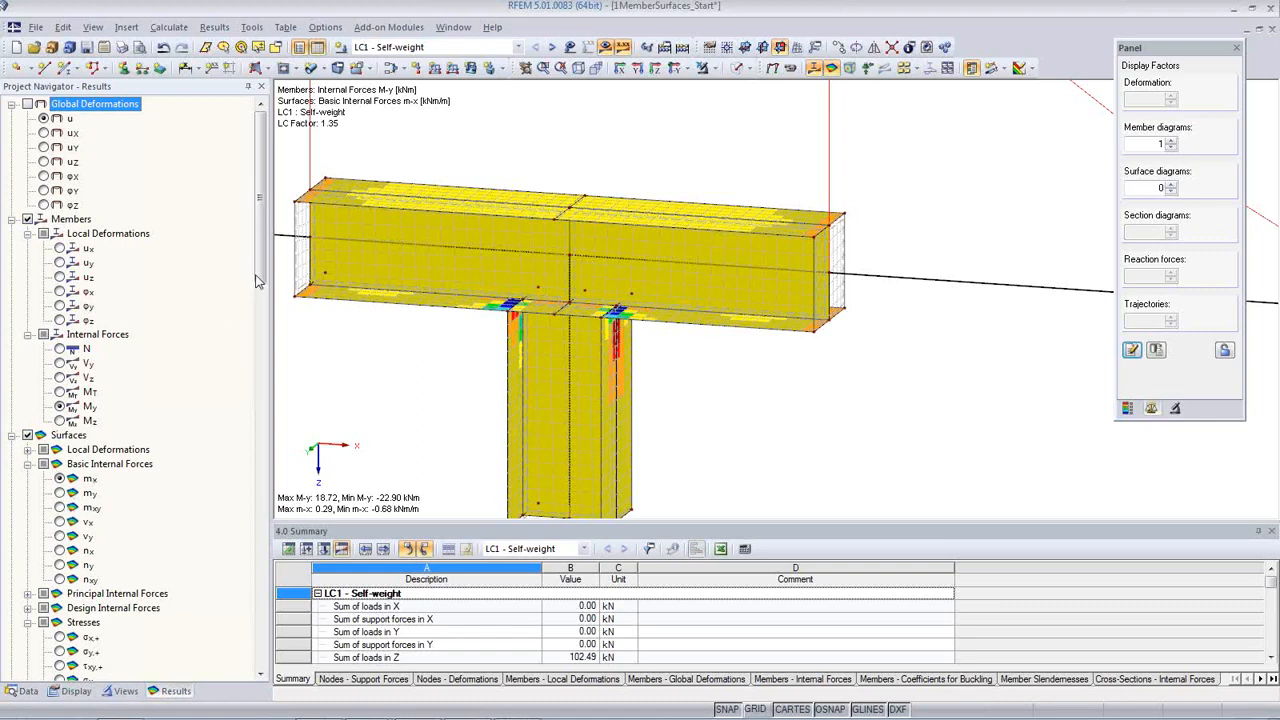
{"action": "scroll", "coordinate": [256, 281], "scroll_direction": "down", "scroll_amount": 5}
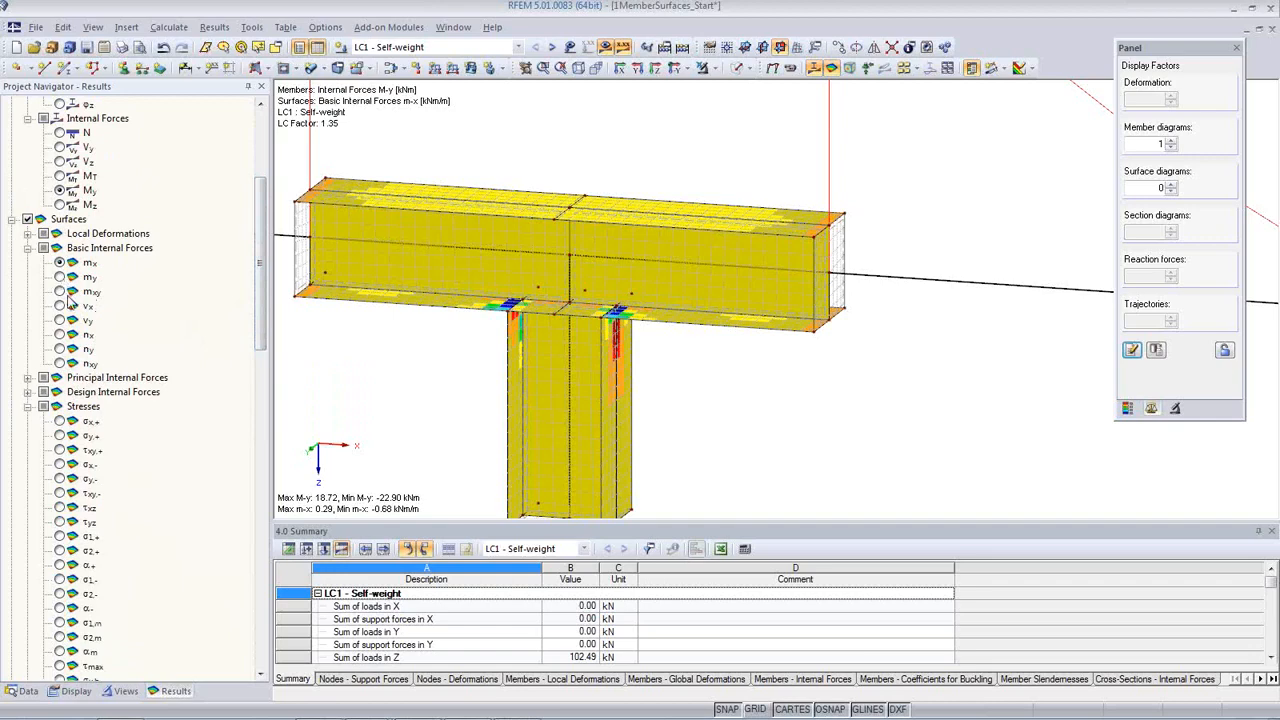
{"action": "left_click", "coordinate": [62, 278]}
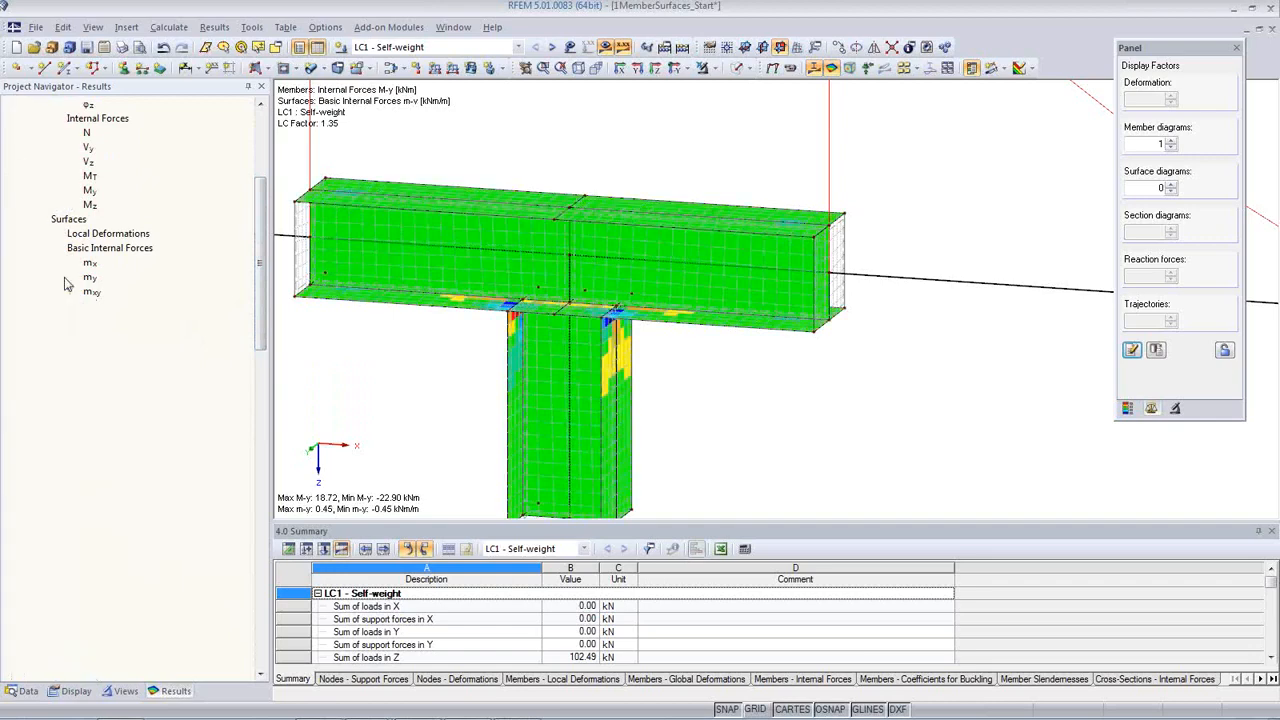
{"action": "left_click_drag", "start_coordinate": [257, 319], "coordinate": [257, 407]}
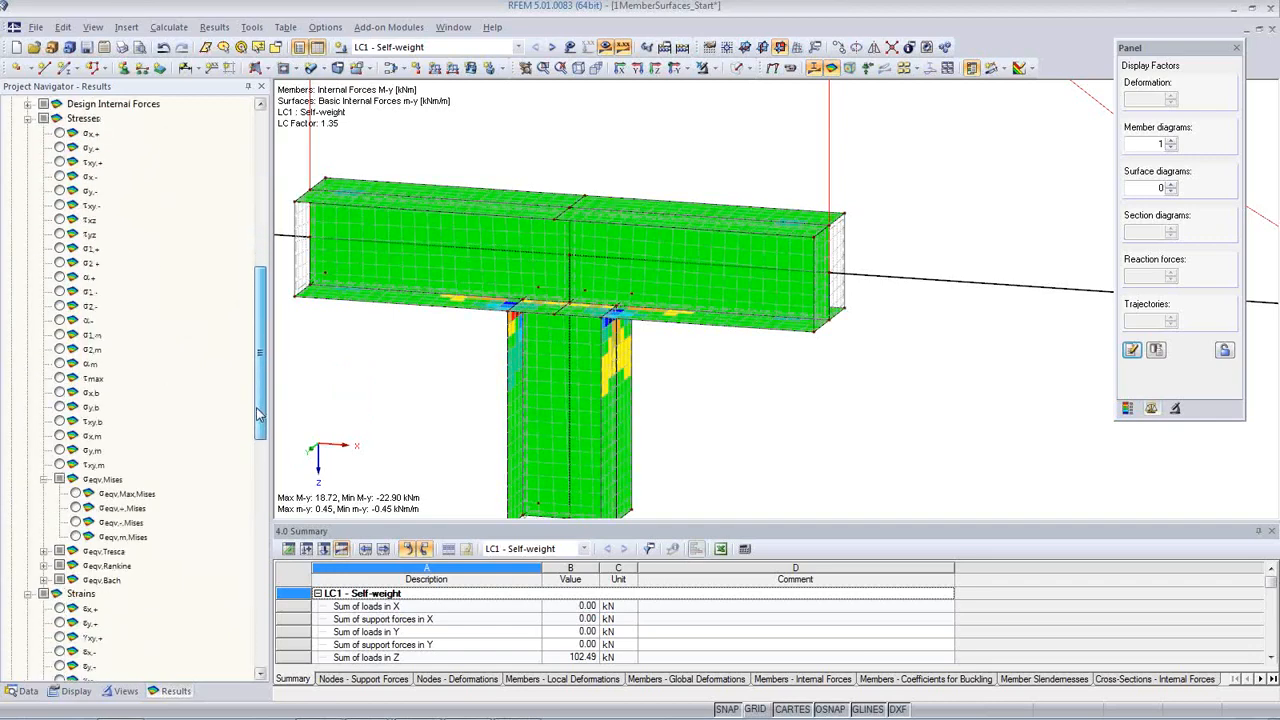
{"action": "left_click", "coordinate": [76, 493]}
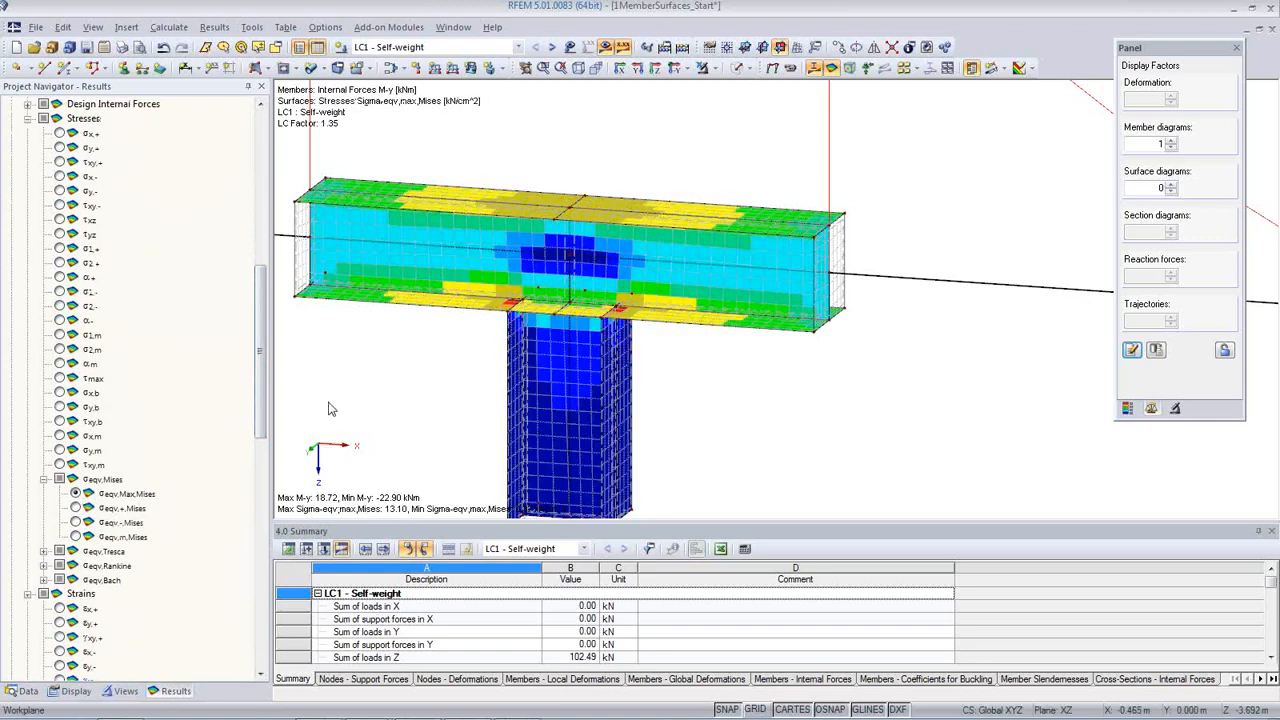
{"action": "scroll", "coordinate": [497, 323], "scroll_direction": "up", "scroll_amount": 3}
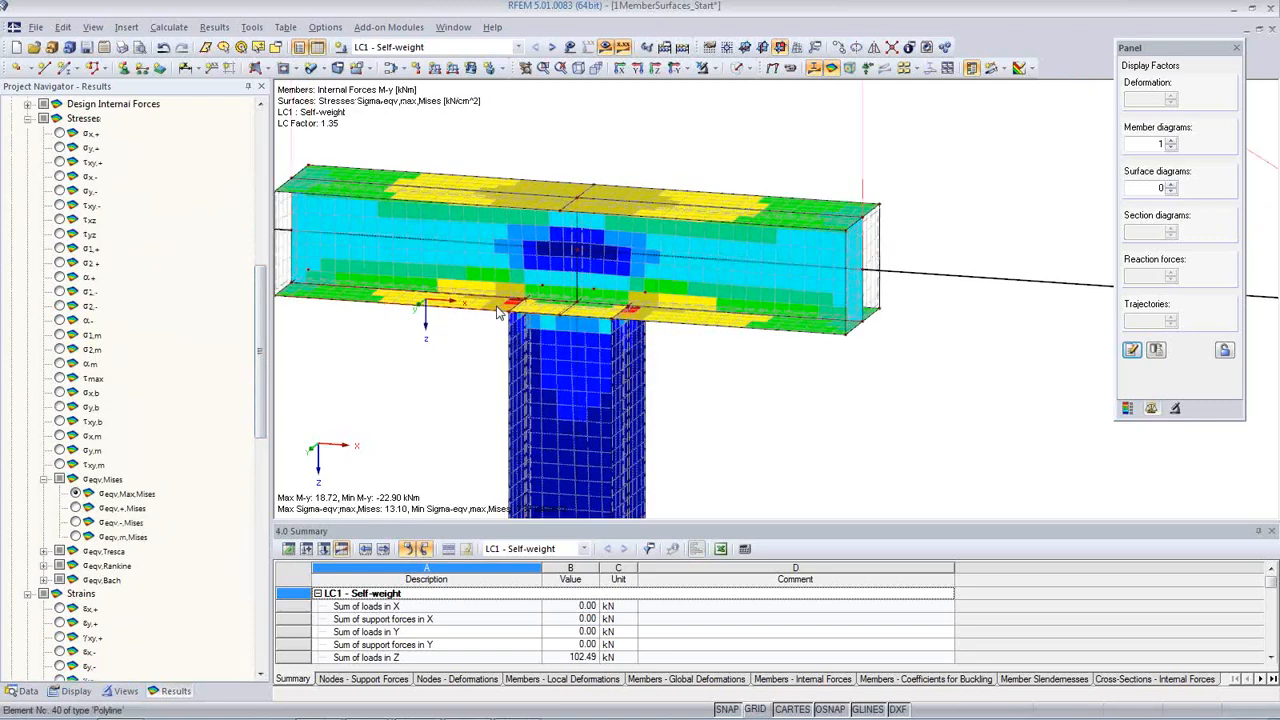
- Set the surface stress distribution to Continuous within Surfaces and render the model as solid transparent
{"action": "left_click", "coordinate": [75, 691]}
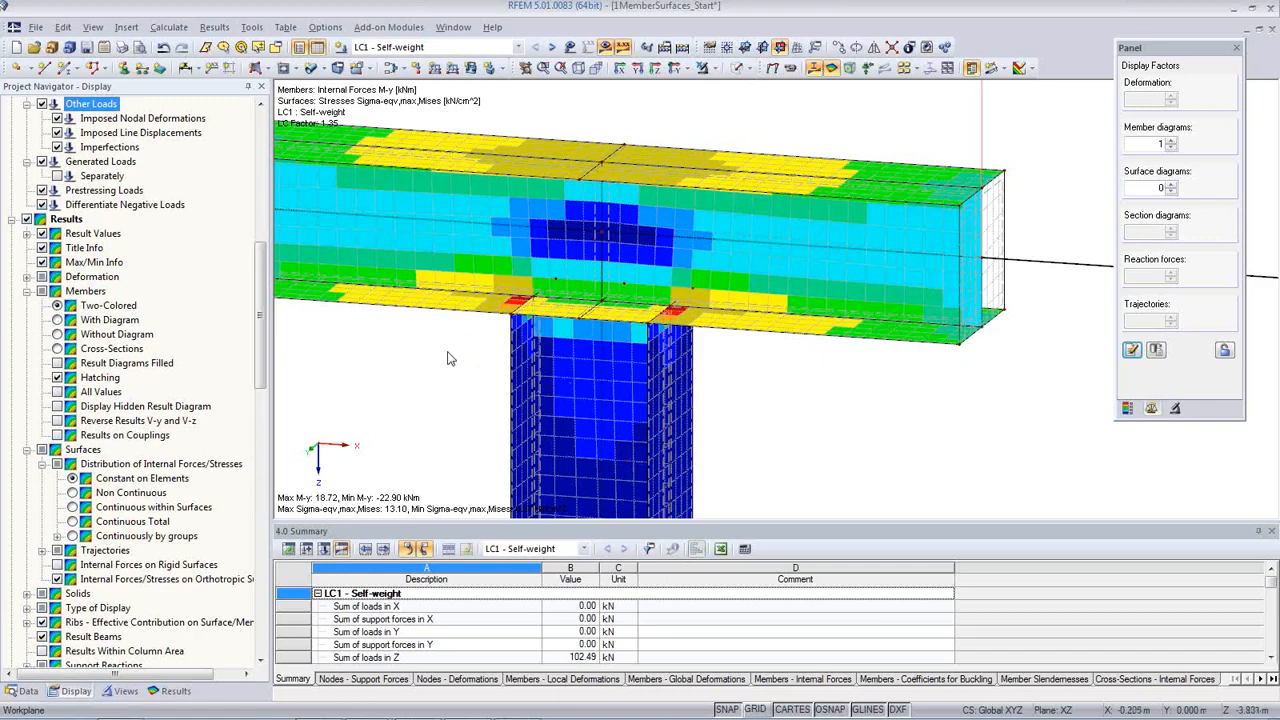
{"action": "left_click", "coordinate": [72, 507]}
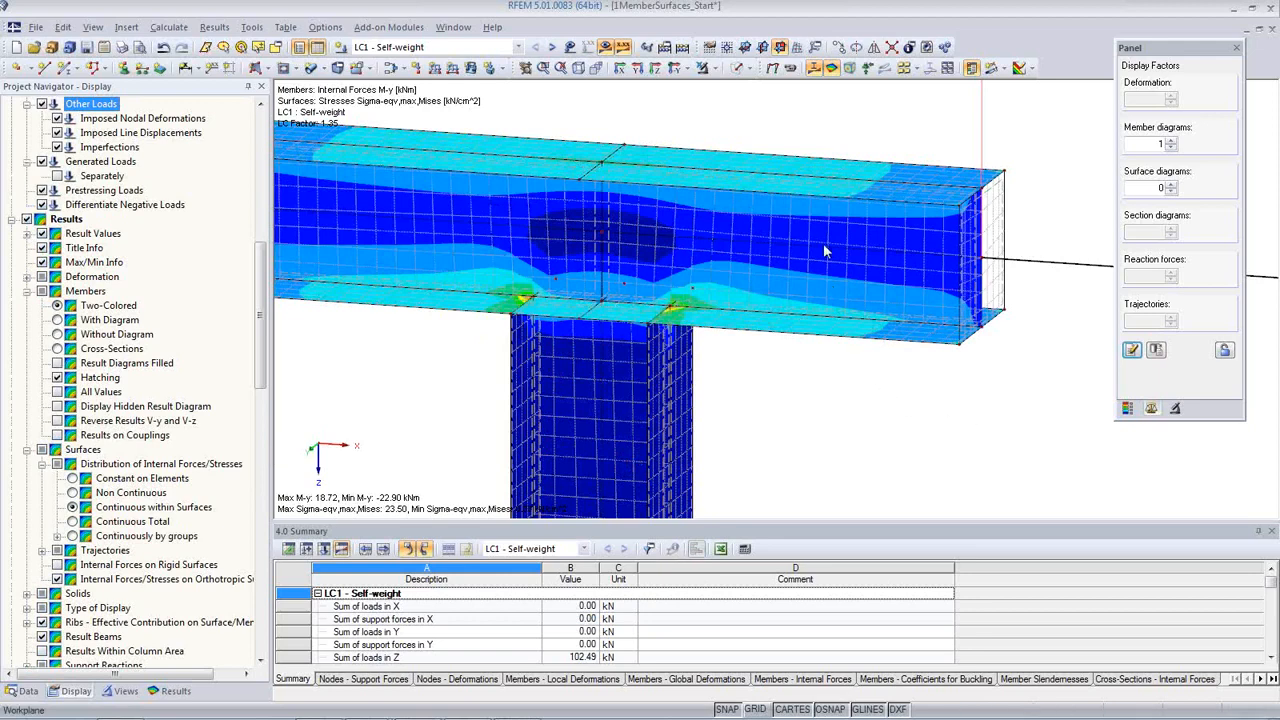
{"action": "left_click", "coordinate": [737, 67]}
{"action": "left_click", "coordinate": [737, 67]}
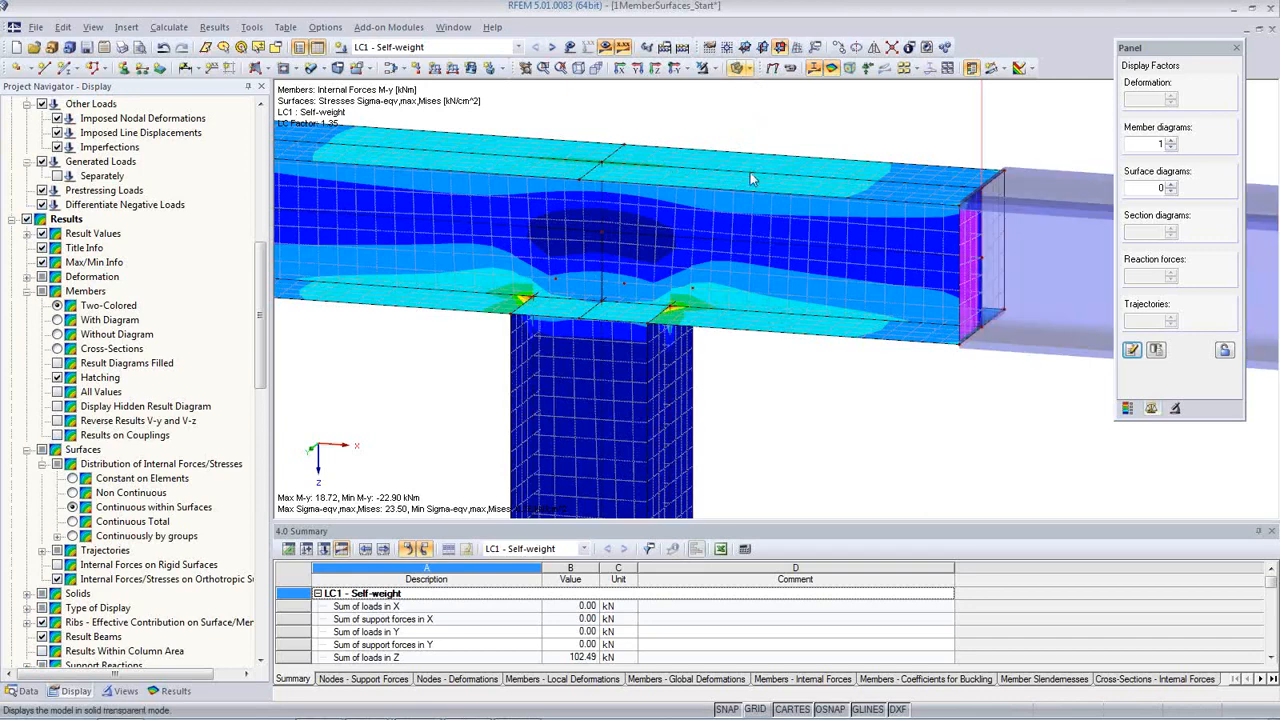
{"action": "left_click", "coordinate": [753, 170]}
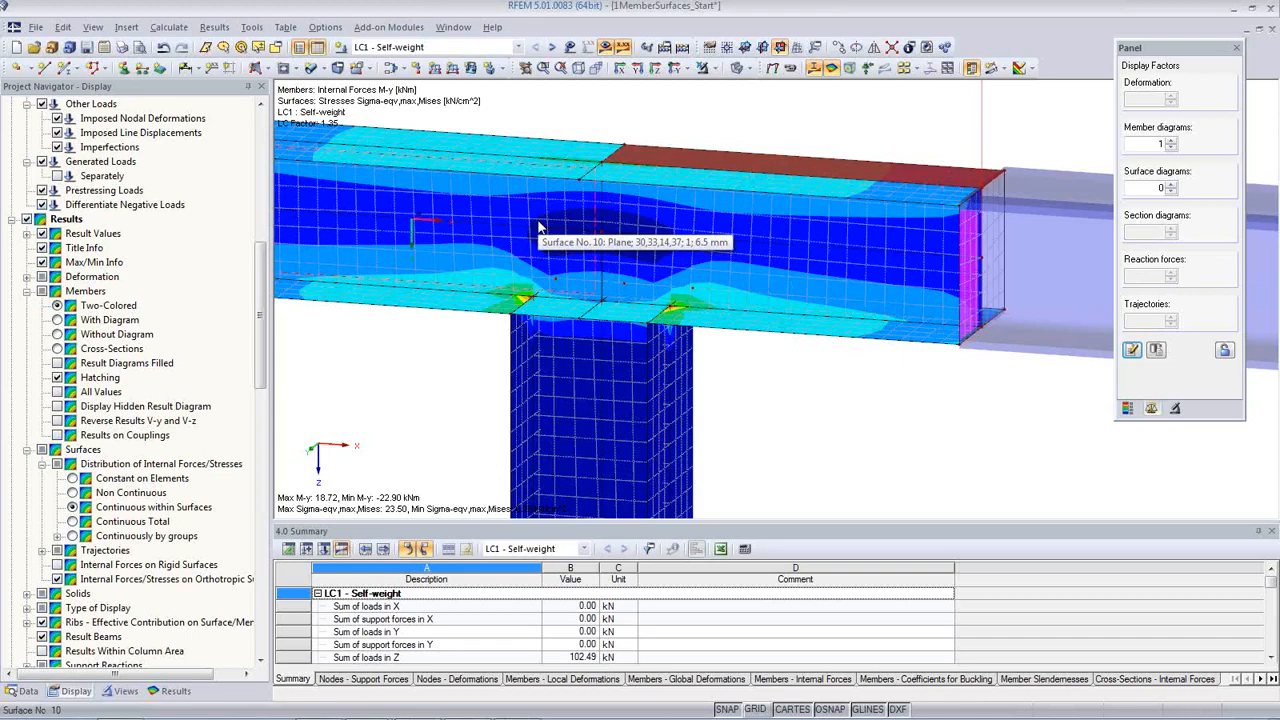
{"action": "scroll", "coordinate": [506, 231], "scroll_direction": "up", "scroll_amount": 2}
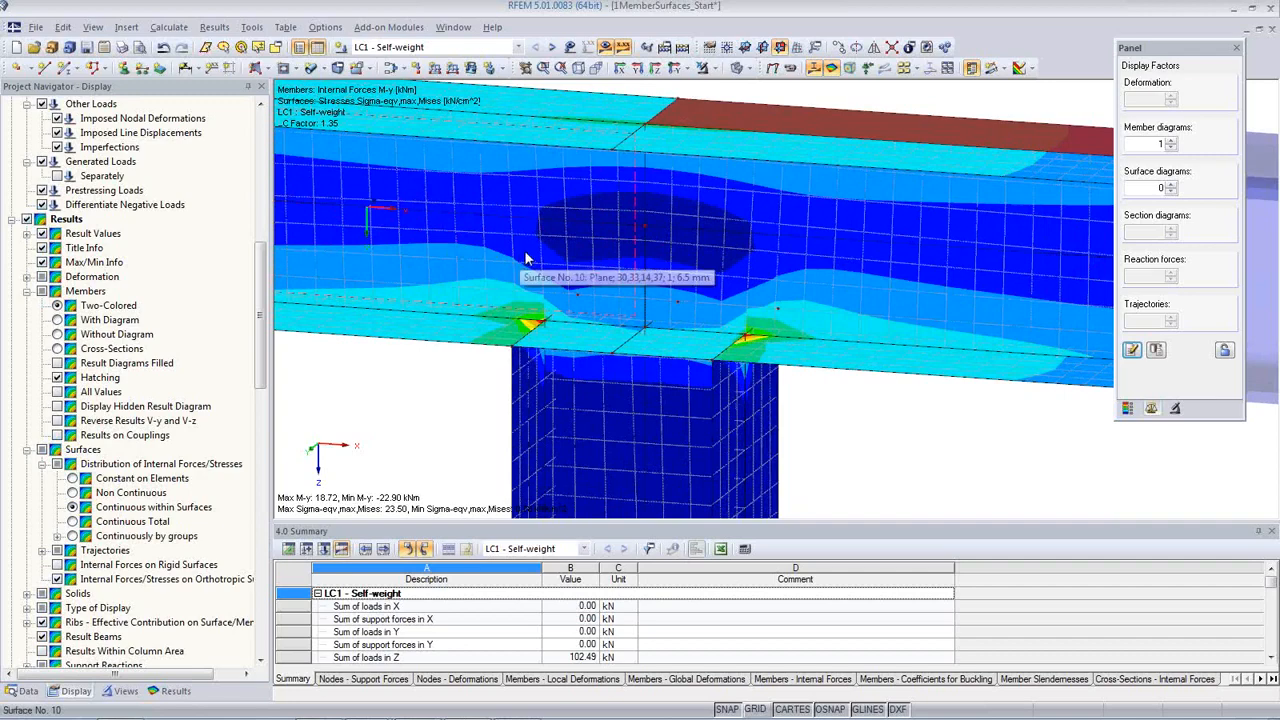
{"action": "scroll", "coordinate": [527, 257], "scroll_direction": "down", "scroll_amount": 3}
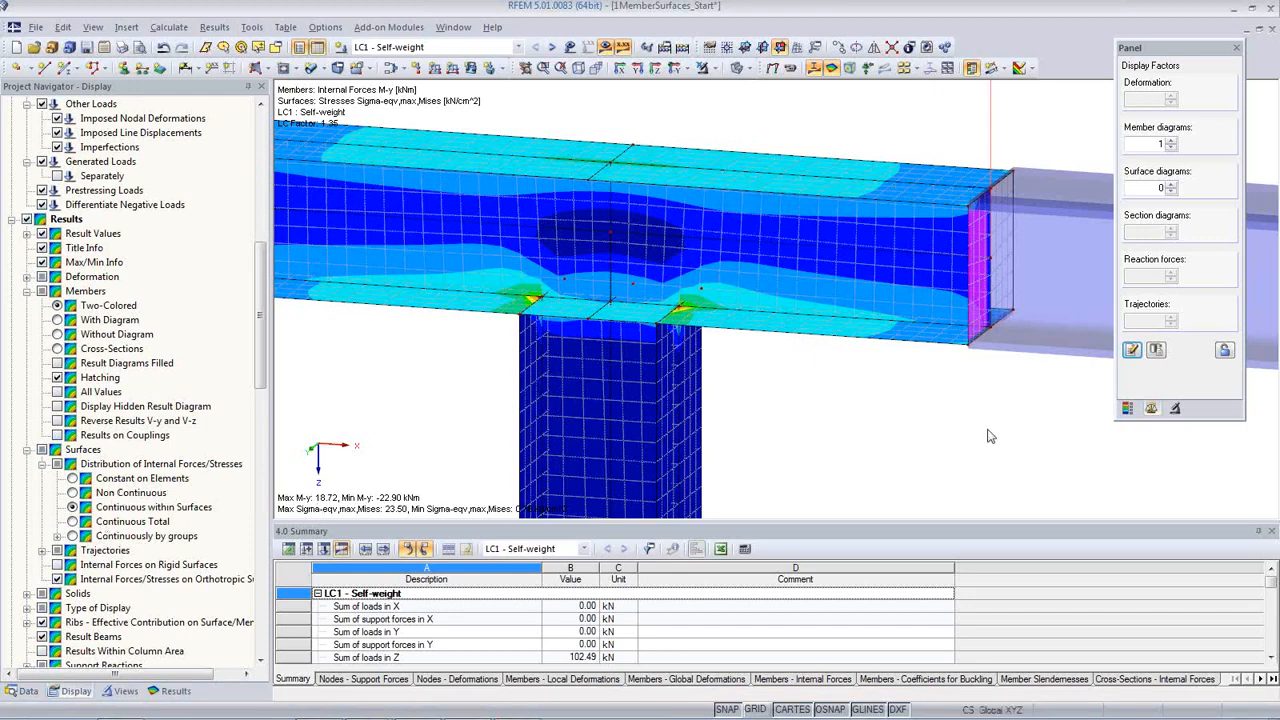
- Show the stress colour scale and switch the displayed results to result combination RC1 - ULS (STR/GEO)
{"action": "left_click", "coordinate": [1128, 408]}
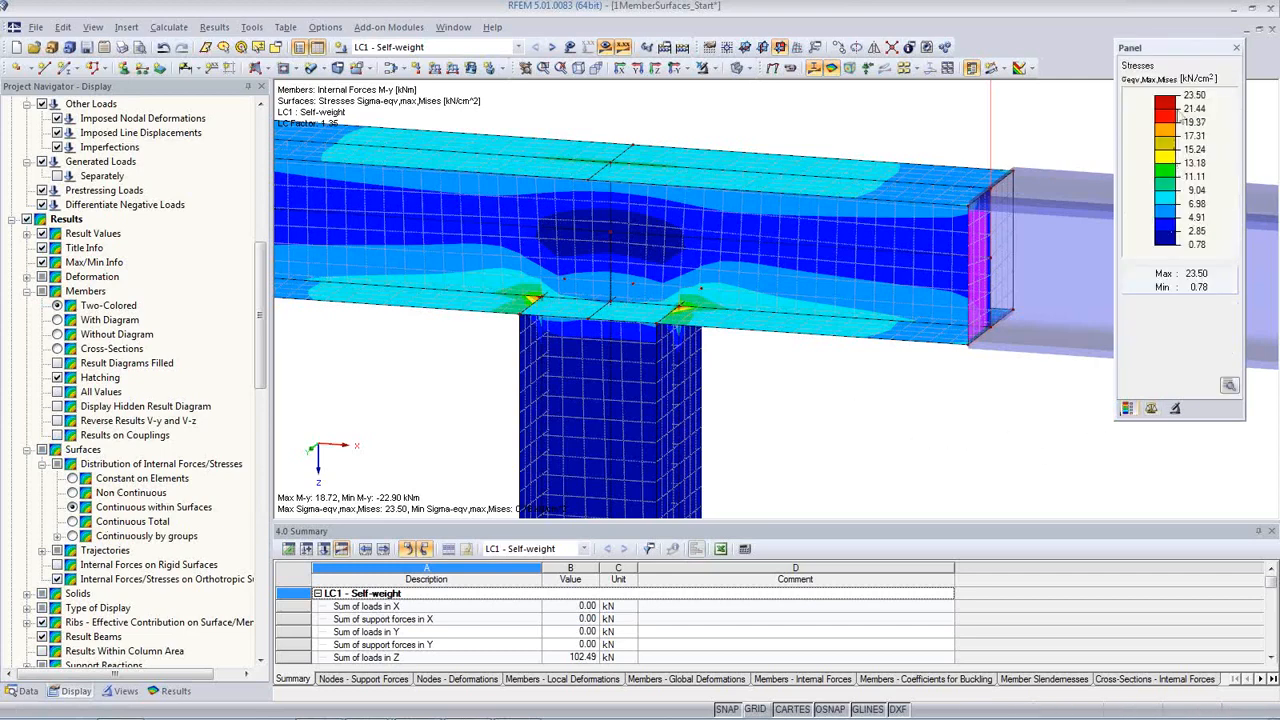
{"action": "left_click_drag", "start_coordinate": [1181, 51], "coordinate": [1157, 48]}
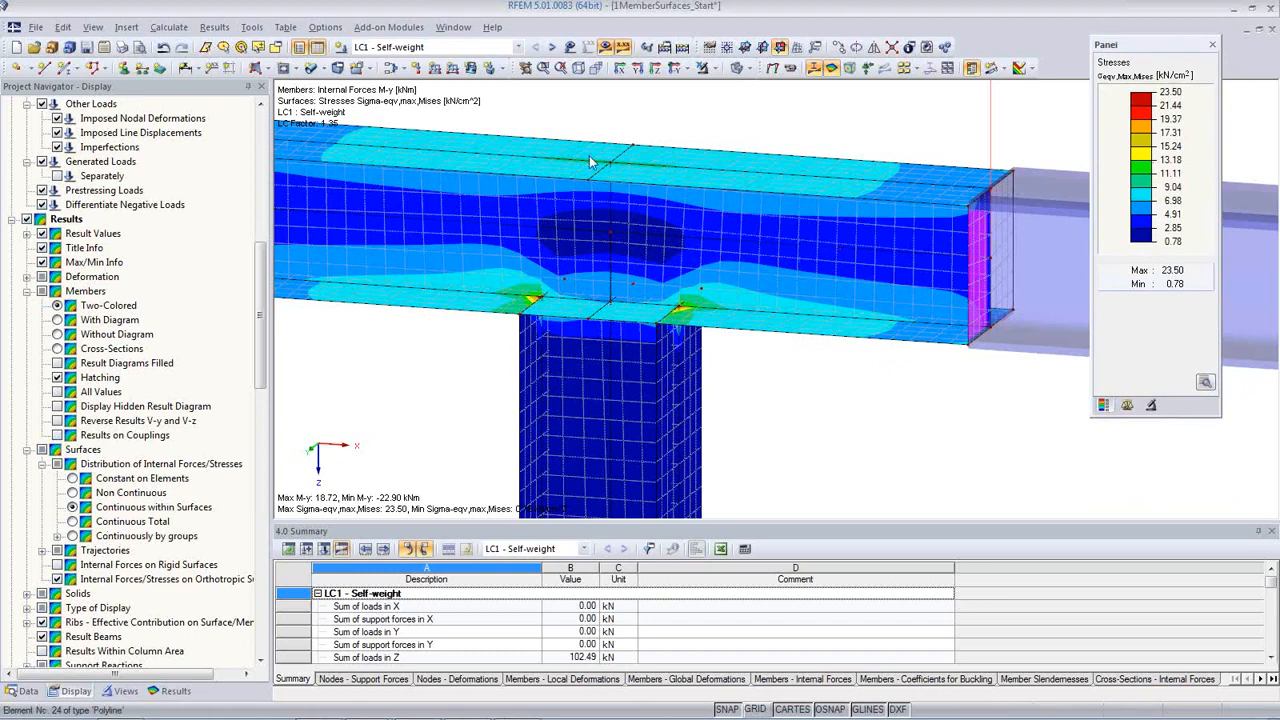
{"action": "left_click", "coordinate": [518, 47]}
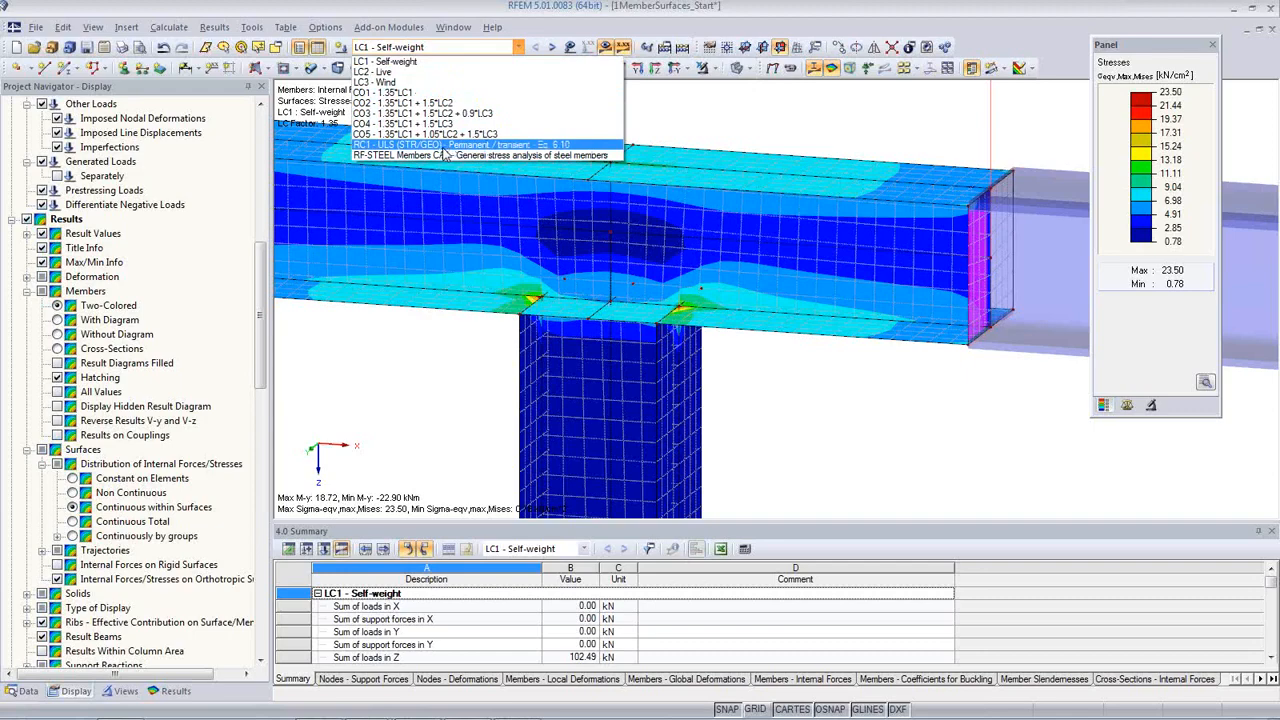
{"action": "left_click", "coordinate": [443, 147]}
{"action": "left_click", "coordinate": [612, 401]}
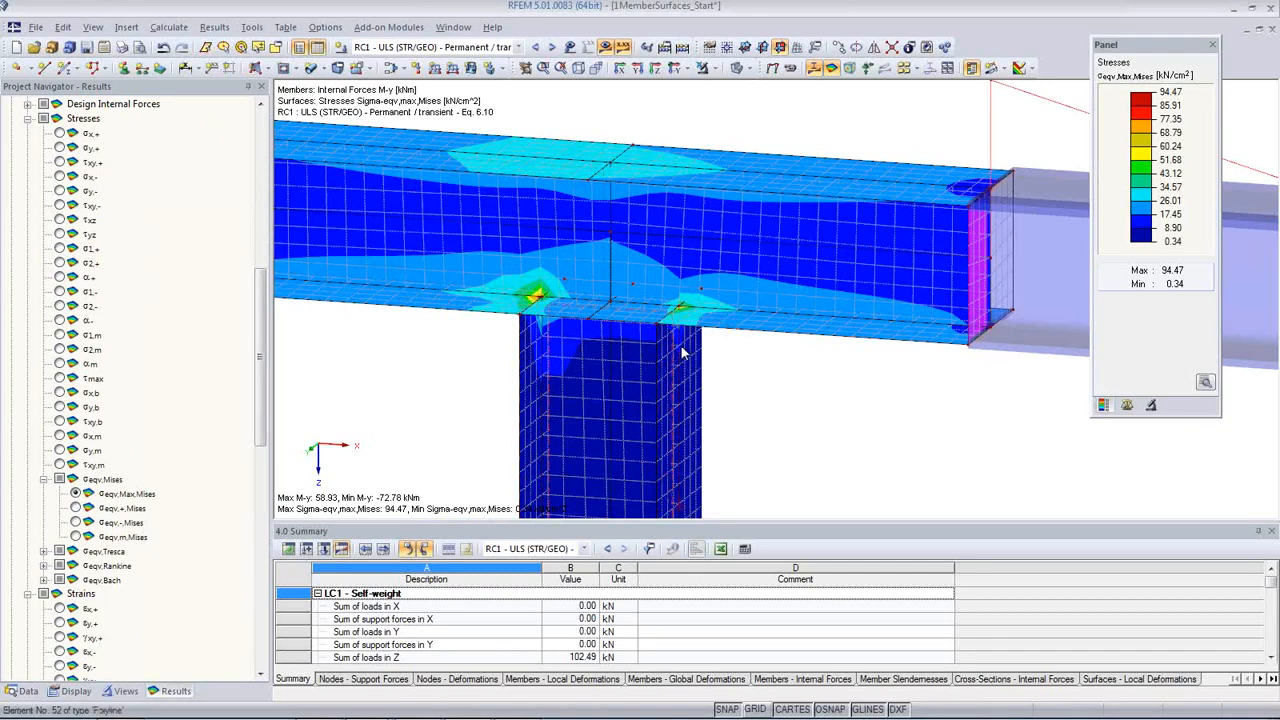
{"action": "scroll", "coordinate": [538, 295], "scroll_direction": "up", "scroll_amount": 1}
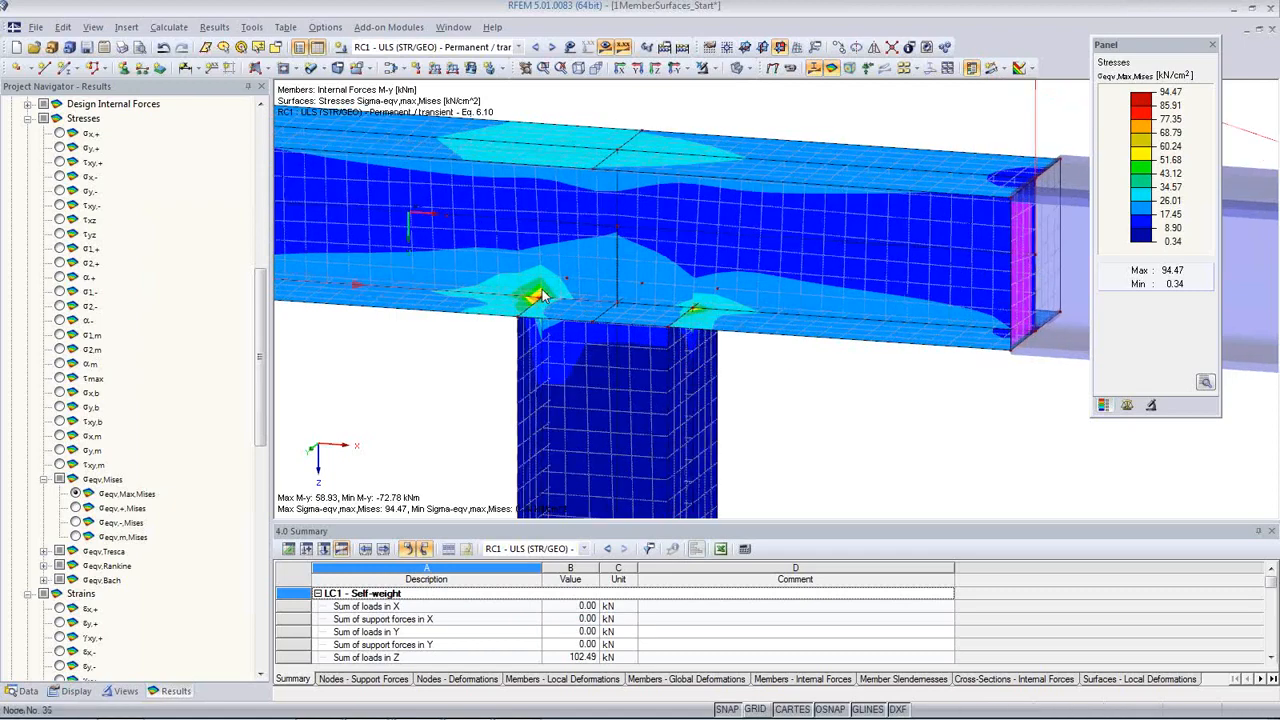
{"action": "scroll", "coordinate": [538, 295], "scroll_direction": "up", "scroll_amount": 1}
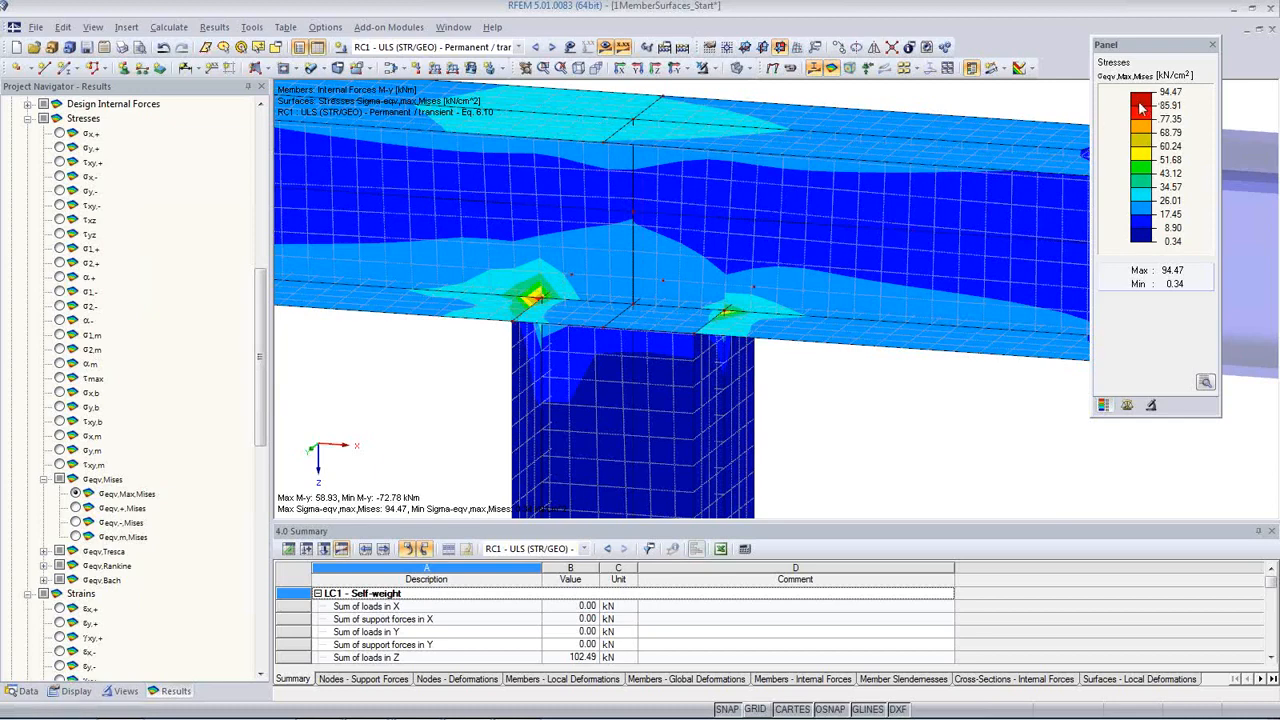
- Compare the surface stresses σx,+, σy,+ and σ1,m around the beam-to-column connection
{"action": "left_click_drag", "start_coordinate": [259, 386], "coordinate": [261, 322]}
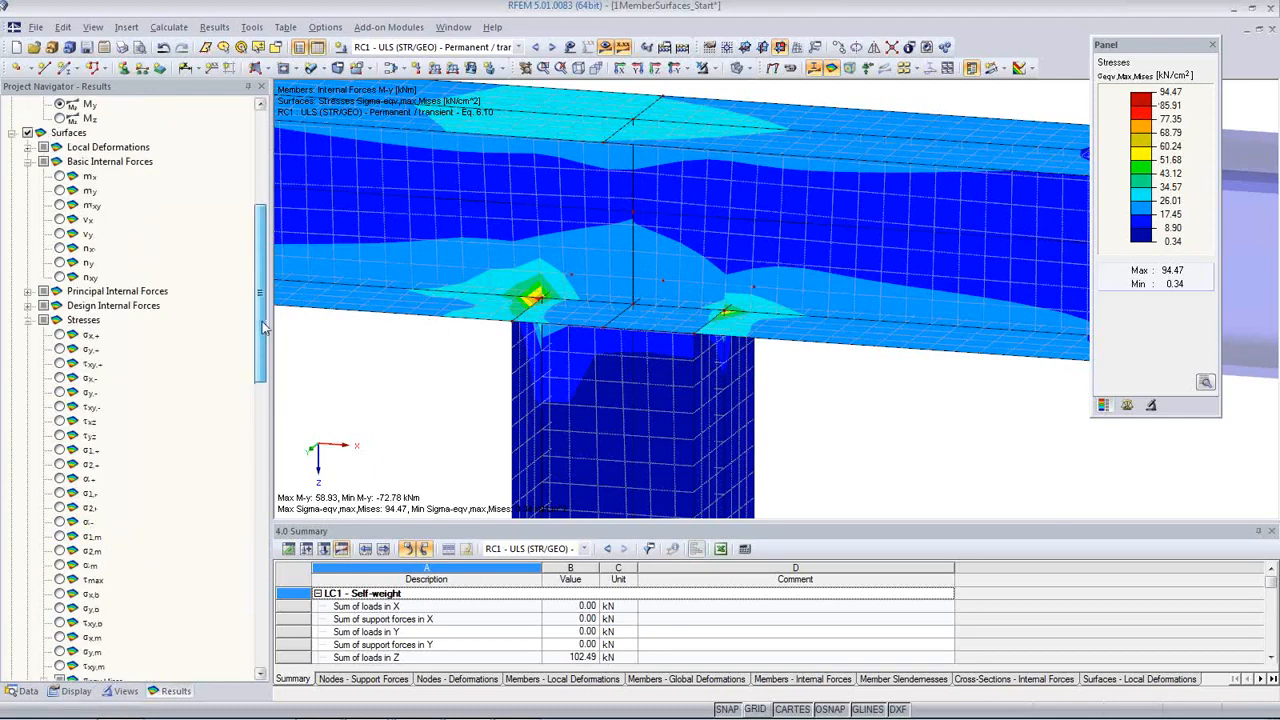
{"action": "left_click", "coordinate": [60, 349]}
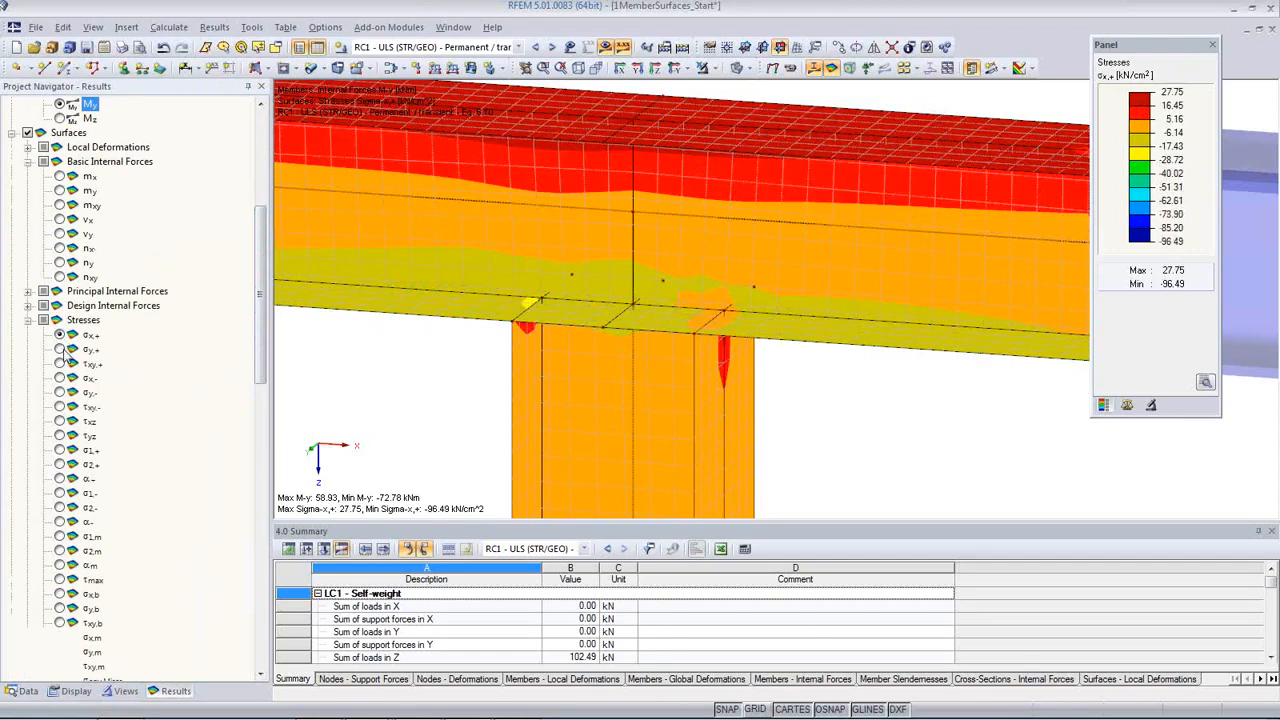
{"action": "scroll", "coordinate": [78, 365], "scroll_direction": "down", "scroll_amount": 3}
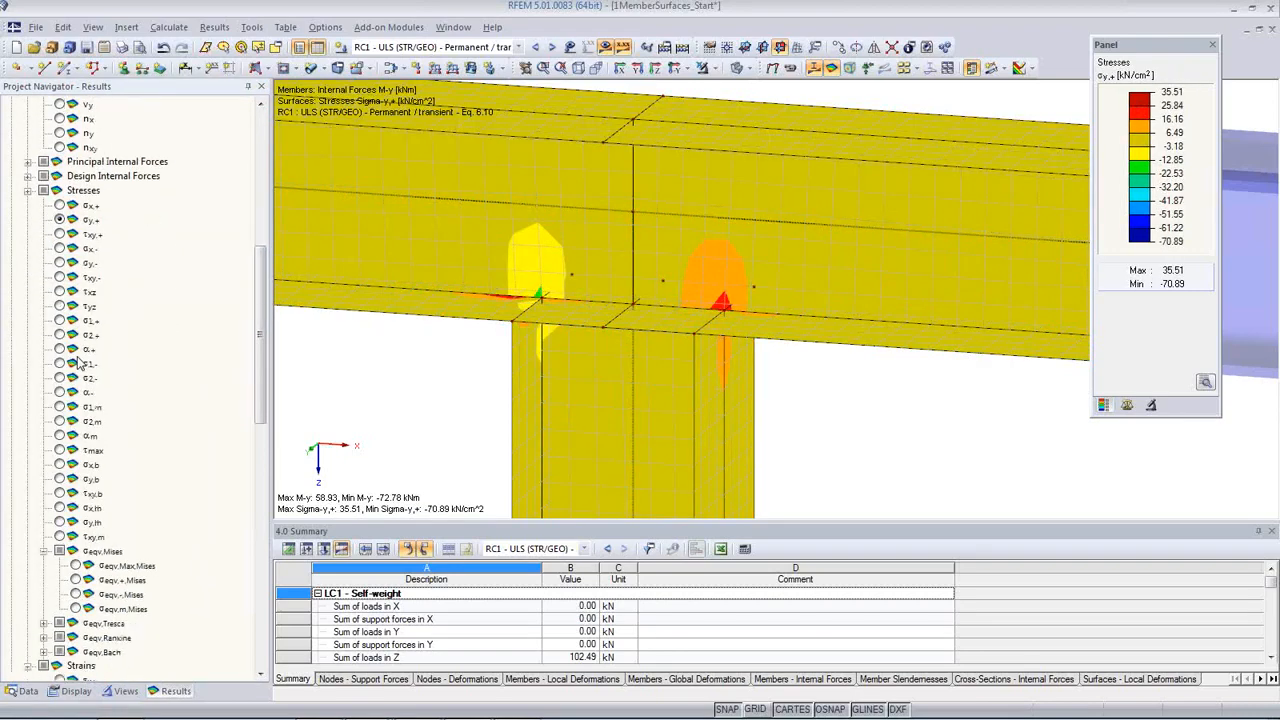
{"action": "left_click", "coordinate": [60, 408]}
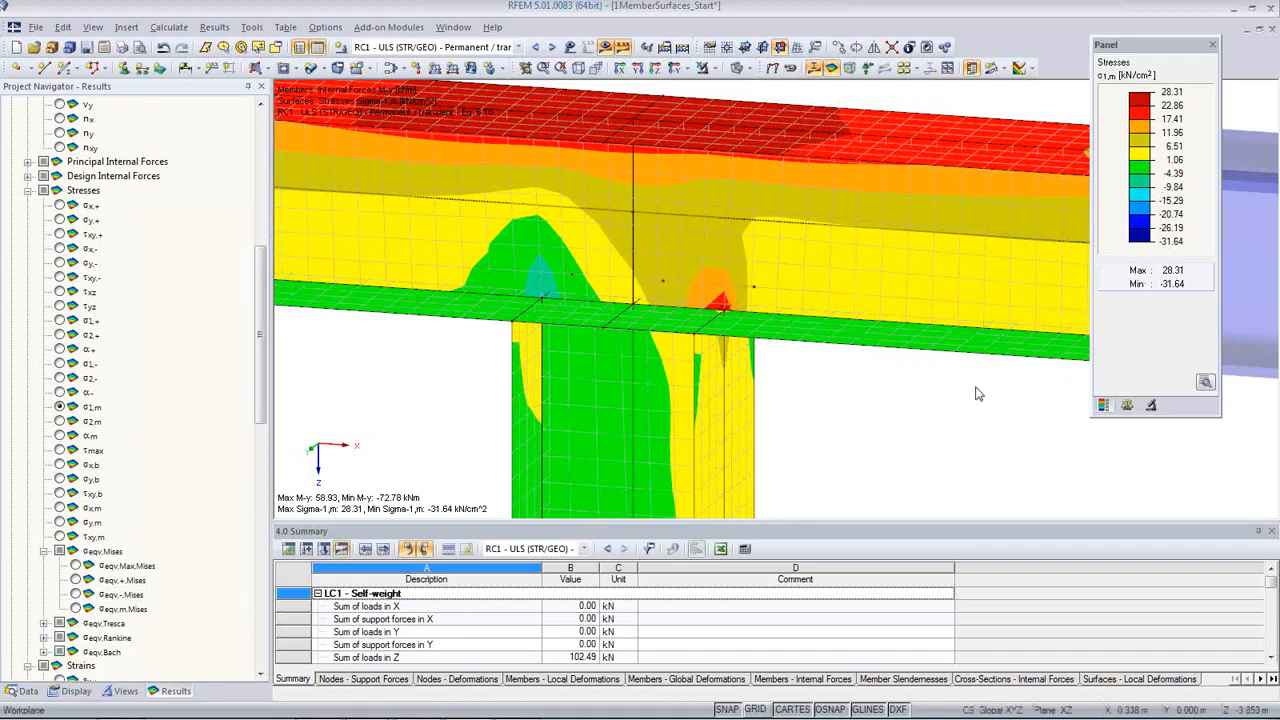
- Display the maximum von Mises equivalent stresses σeqv,Max,Mises for RC1 on the whole joint
{"action": "scroll", "coordinate": [814, 391], "scroll_direction": "down", "scroll_amount": 1}
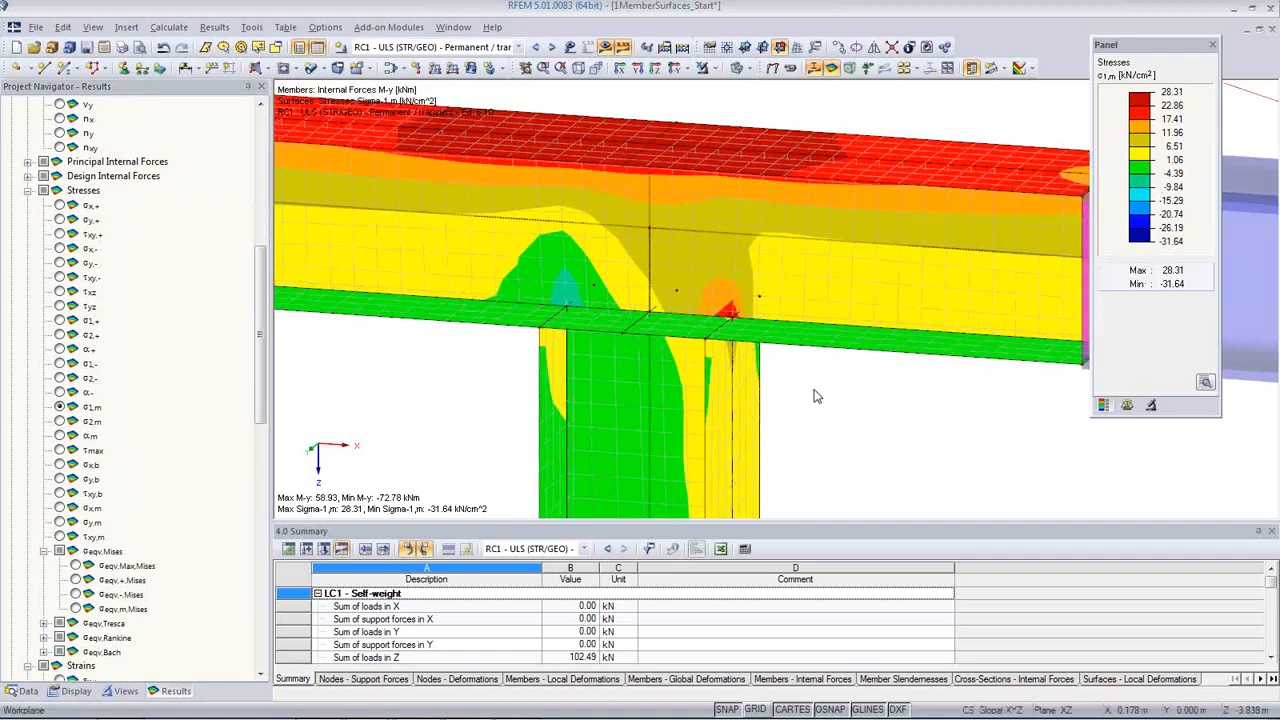
{"action": "scroll", "coordinate": [627, 388], "scroll_direction": "down", "scroll_amount": 3}
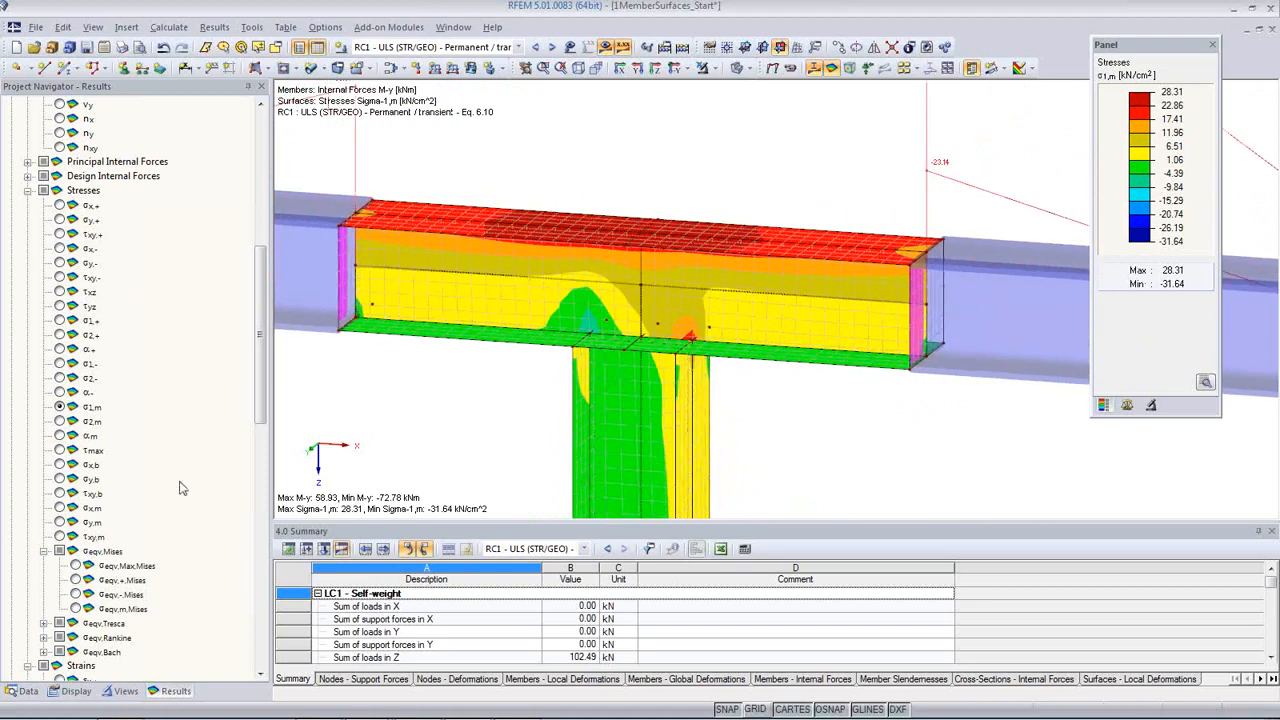
{"action": "scroll", "coordinate": [160, 497], "scroll_direction": "down", "scroll_amount": 2}
{"action": "left_click", "coordinate": [75, 480]}
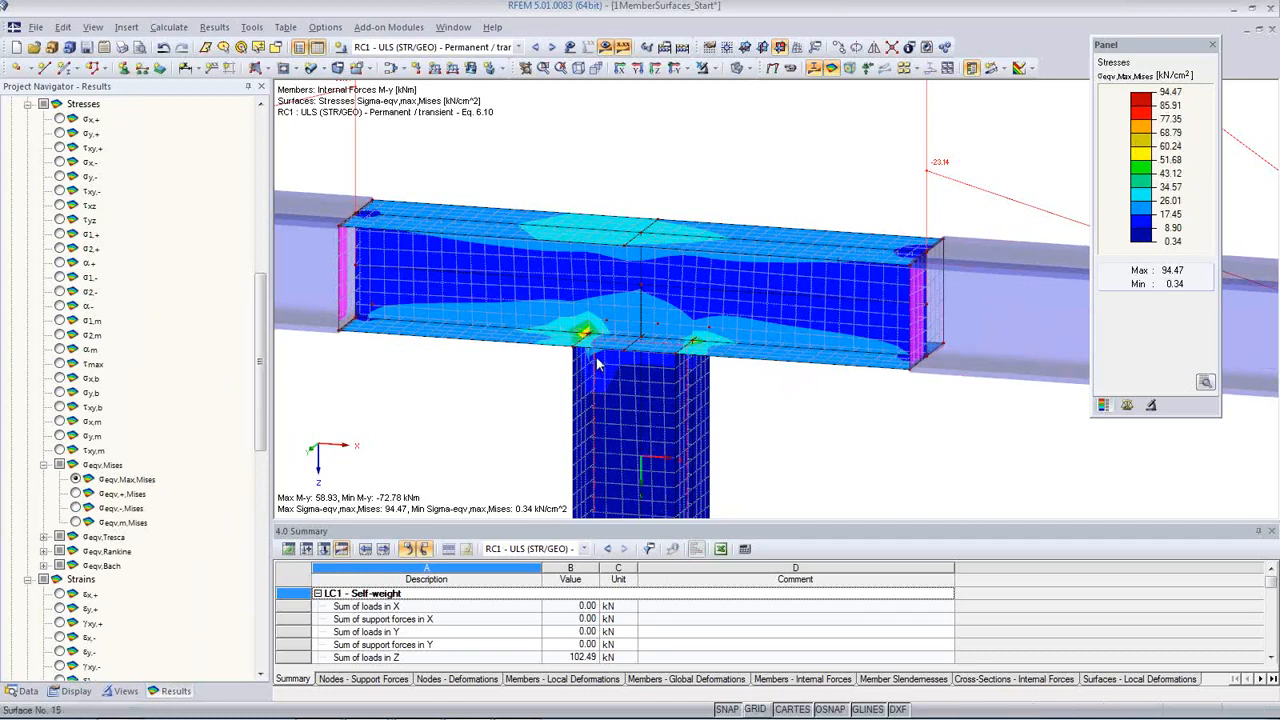
- Inspect the von Mises stress peaks where the column meets the beam and show the surface result values
{"action": "scroll", "coordinate": [597, 352], "scroll_direction": "up", "scroll_amount": 2}
{"action": "scroll", "coordinate": [597, 352], "scroll_direction": "up", "scroll_amount": 3}
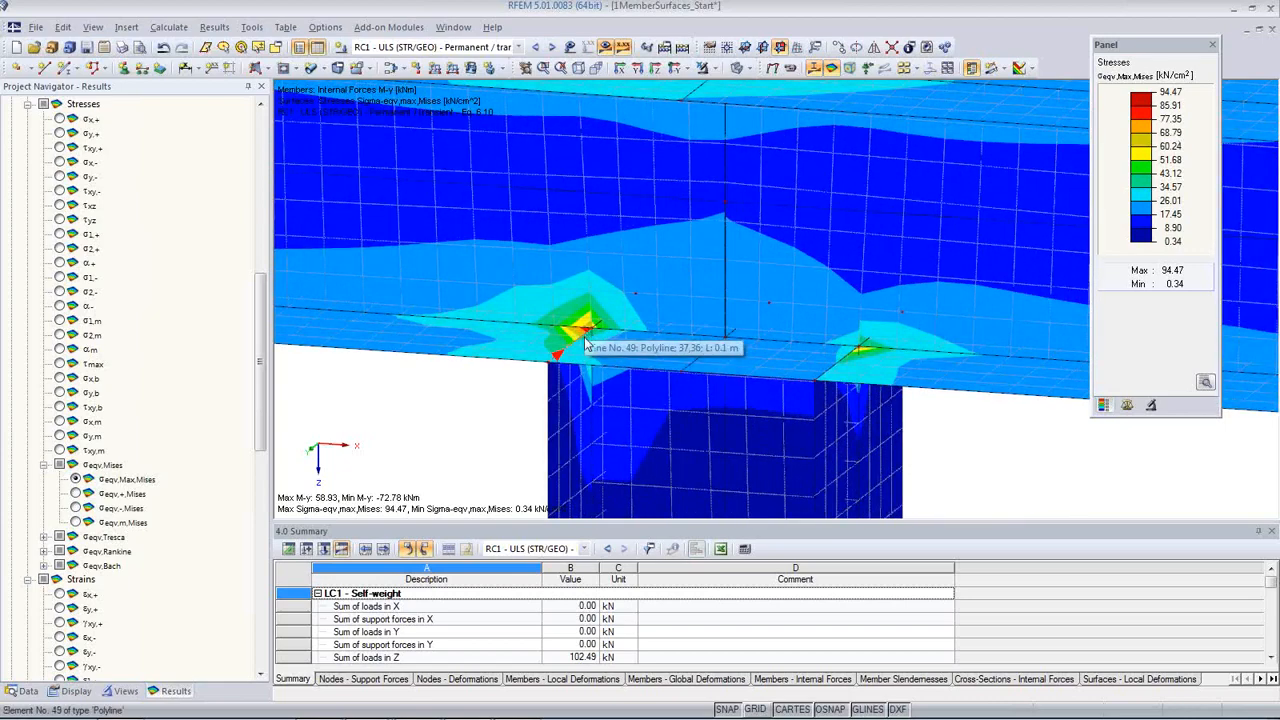
{"action": "scroll", "coordinate": [590, 343], "scroll_direction": "up", "scroll_amount": 2}
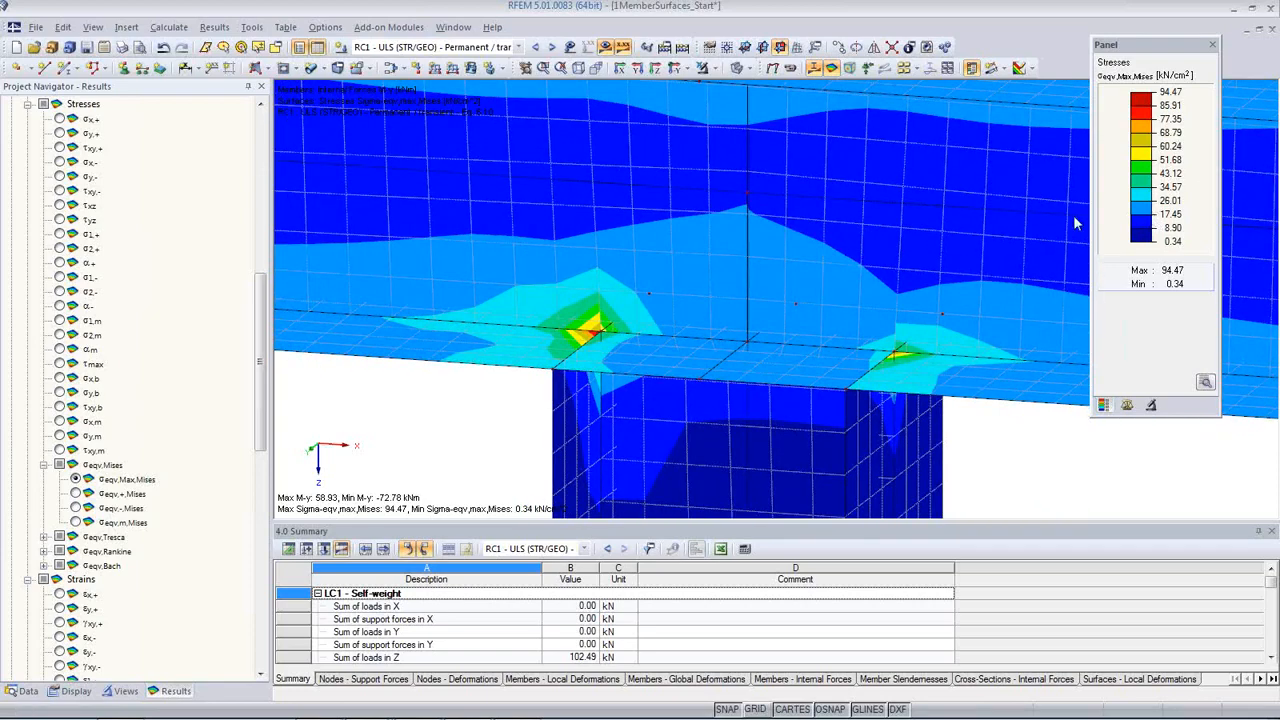
{"action": "scroll", "coordinate": [763, 313], "scroll_direction": "down", "scroll_amount": 3}
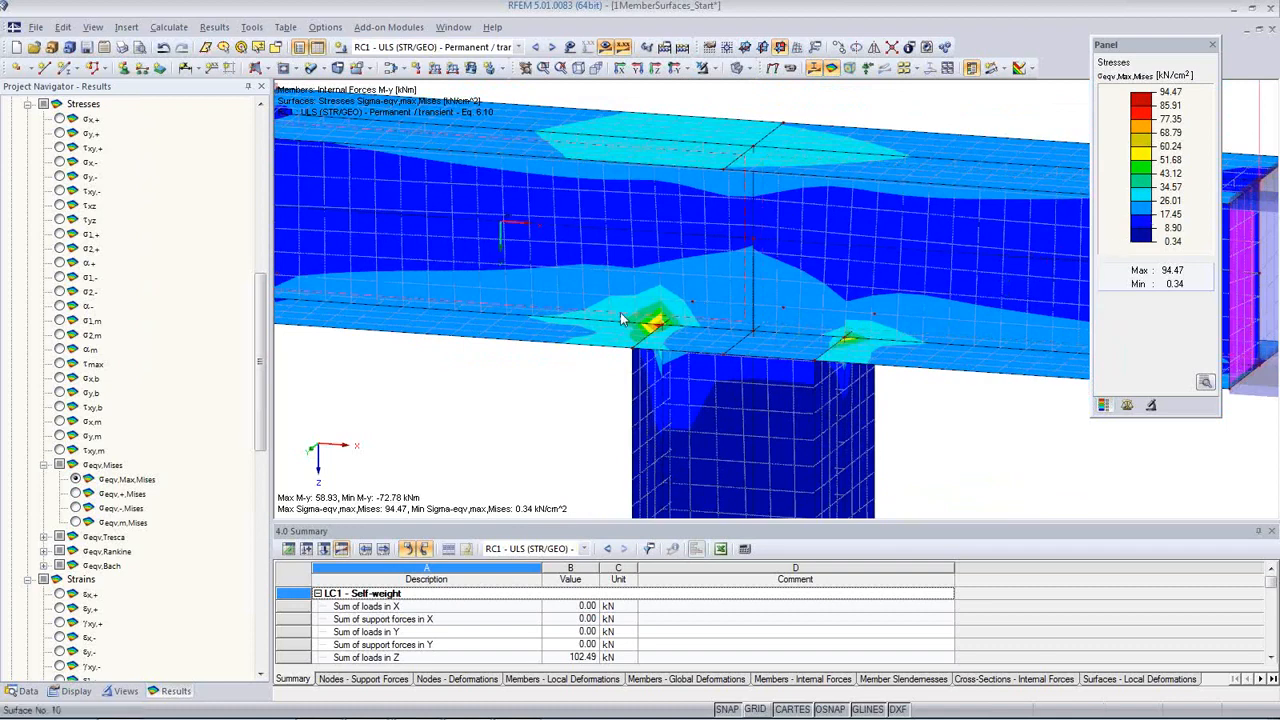
{"action": "left_click", "coordinate": [908, 70]}
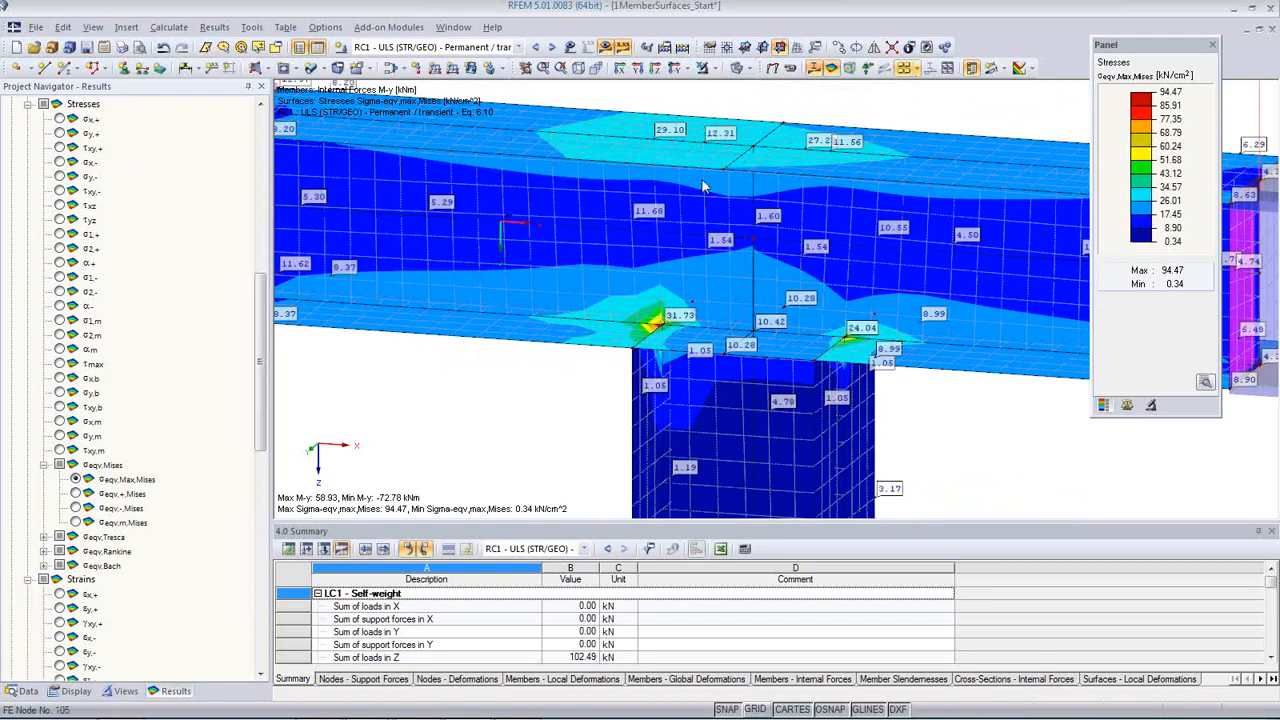
{"action": "scroll", "coordinate": [800, 263], "scroll_direction": "down", "scroll_amount": 3}
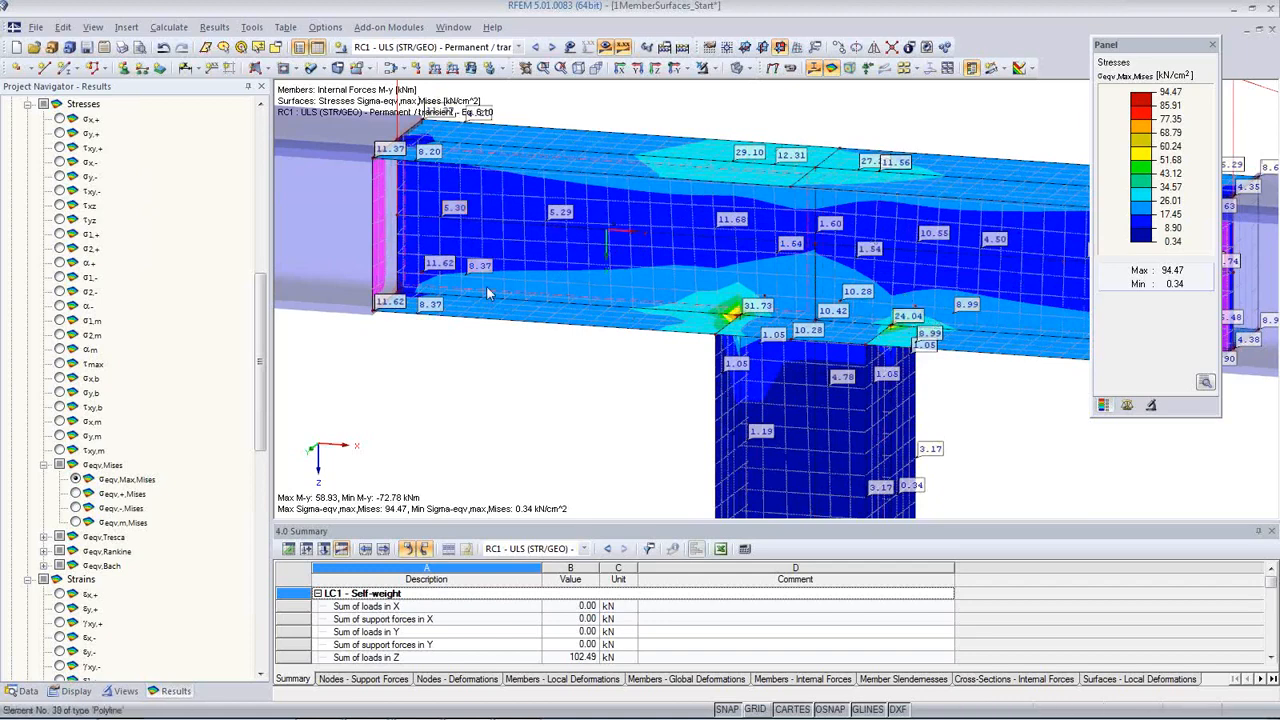
- Turn off the extreme-value filter, label the surface stresses at all FE mesh points and examine them around the joint
{"action": "left_click_drag", "start_coordinate": [264, 430], "coordinate": [258, 676]}
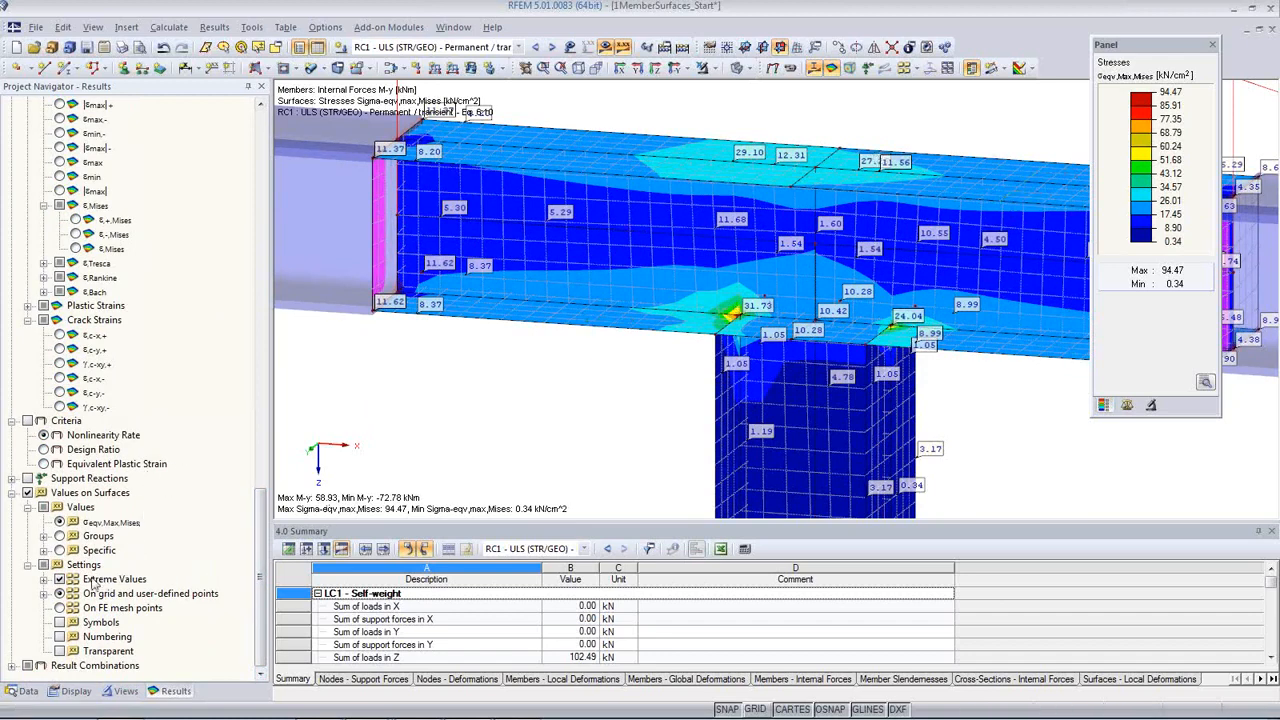
{"action": "left_click", "coordinate": [59, 580]}
{"action": "left_click", "coordinate": [60, 593]}
{"action": "left_click", "coordinate": [44, 580]}
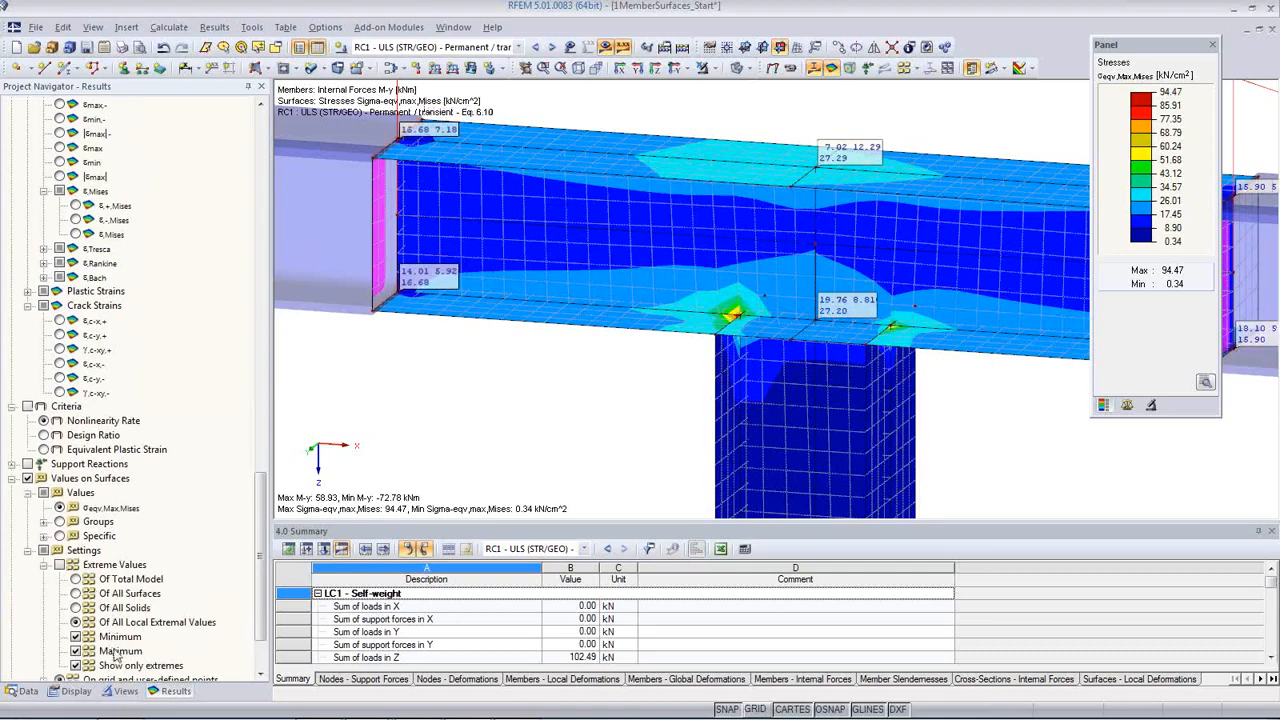
{"action": "scroll", "coordinate": [116, 650], "scroll_direction": "down", "scroll_amount": 1}
{"action": "scroll", "coordinate": [128, 624], "scroll_direction": "down", "scroll_amount": 1}
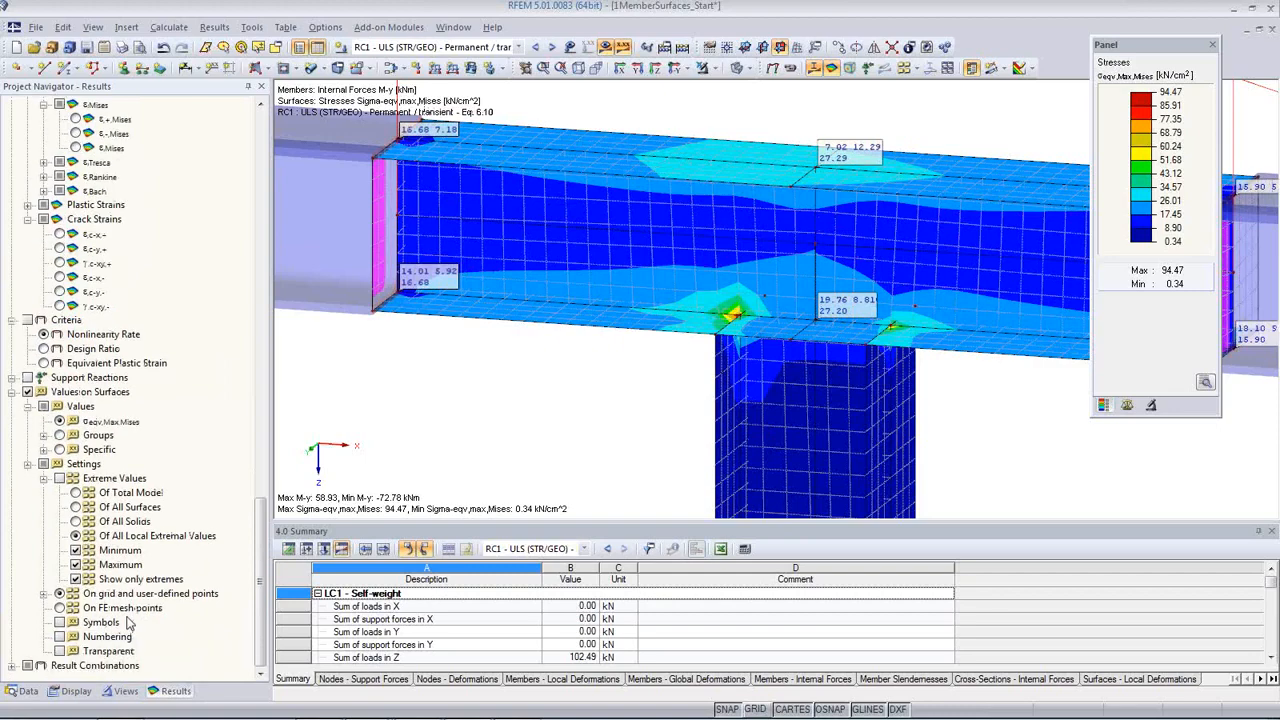
{"action": "left_click", "coordinate": [61, 608]}
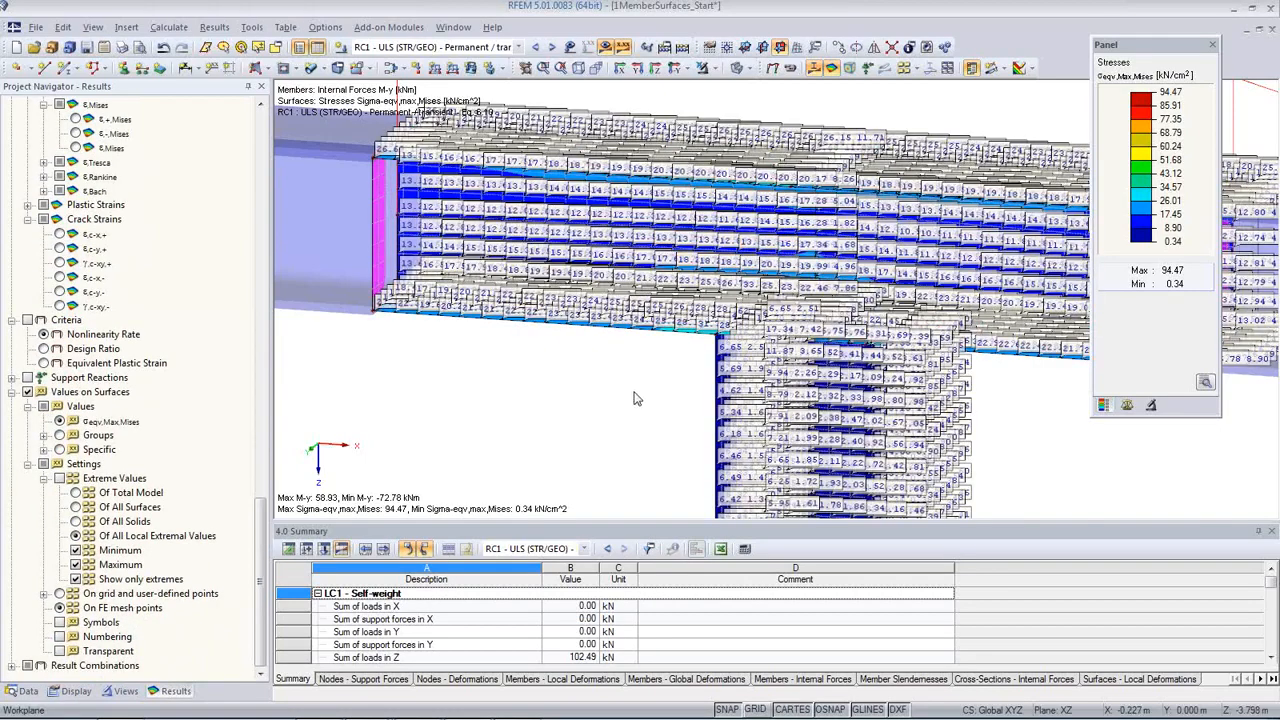
{"action": "scroll", "coordinate": [824, 240], "scroll_direction": "up", "scroll_amount": 5}
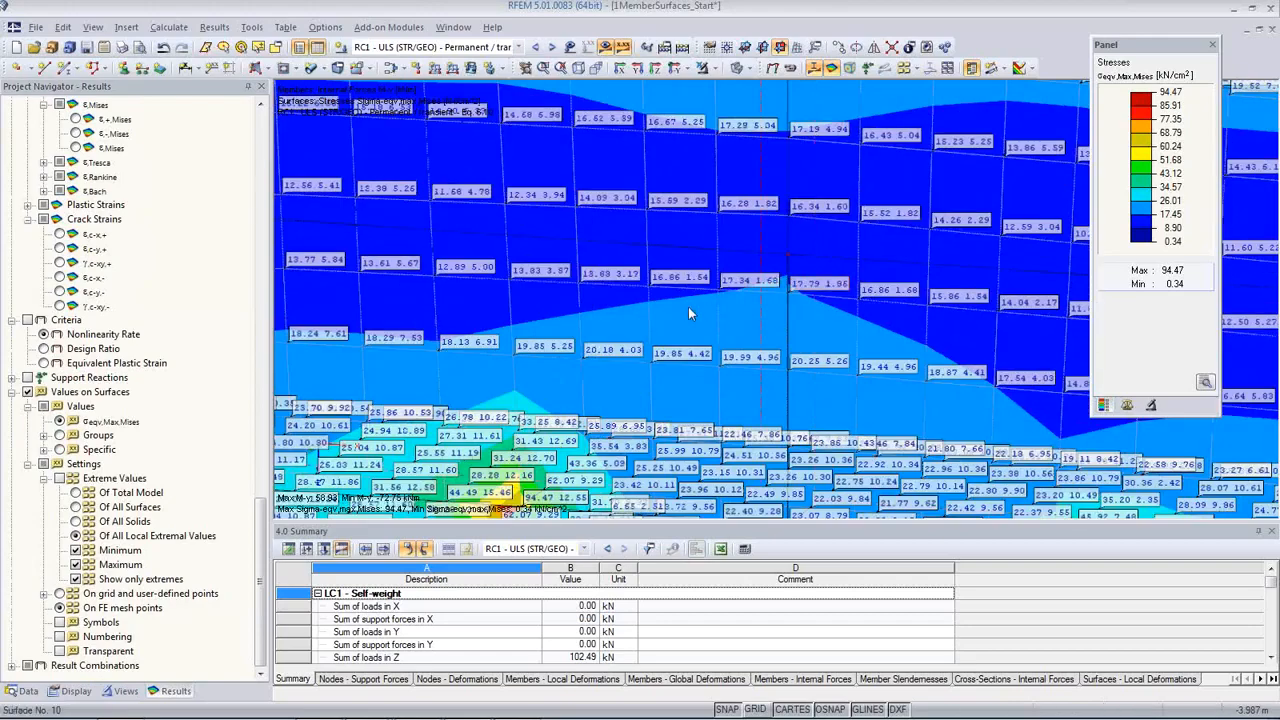
{"action": "scroll", "coordinate": [688, 303], "scroll_direction": "down", "scroll_amount": 3}
{"action": "scroll", "coordinate": [691, 297], "scroll_direction": "down", "scroll_amount": 5}
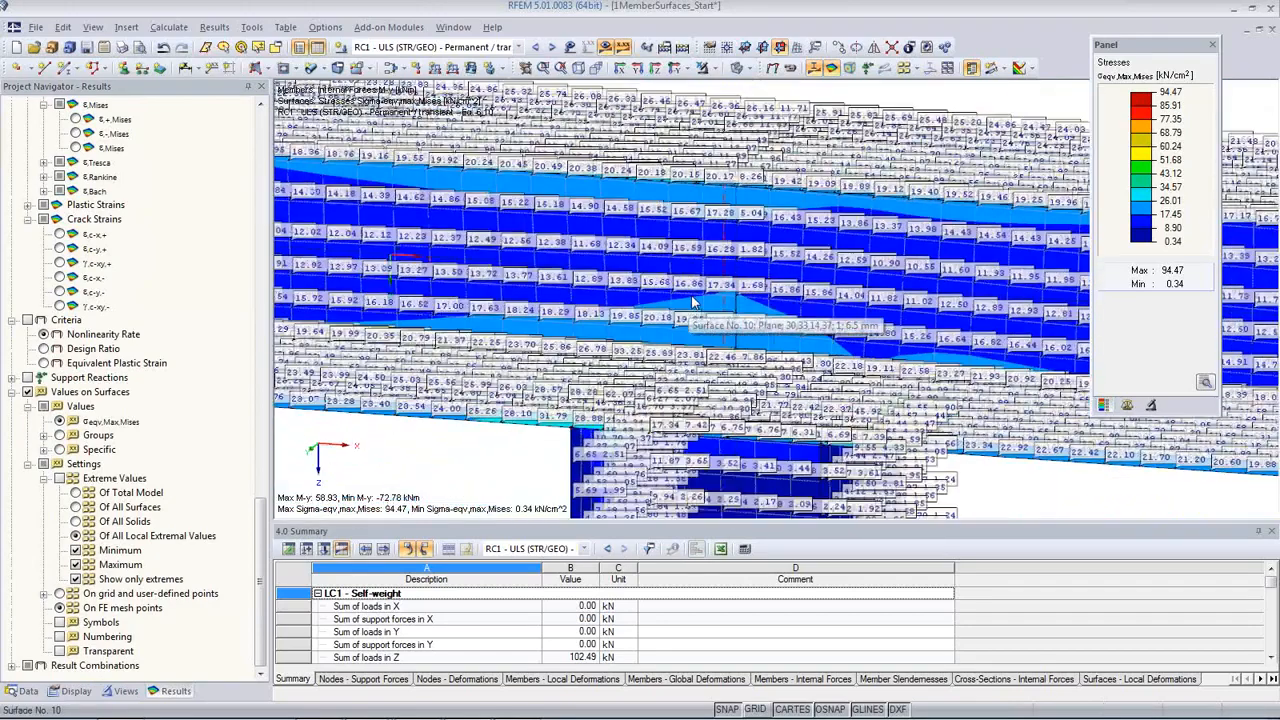
- Reactivate the extreme-value filter for the surface results and hide the value labels on the surfaces
{"action": "left_click", "coordinate": [59, 478]}
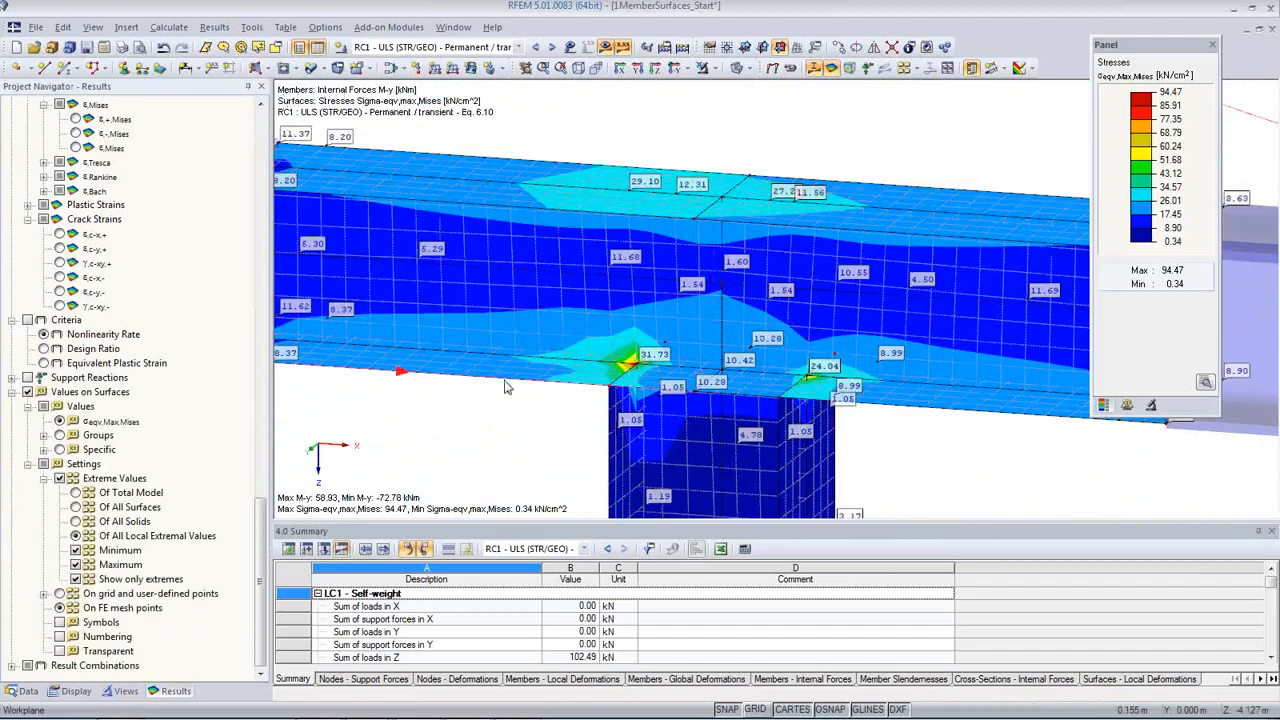
{"action": "scroll", "coordinate": [880, 175], "scroll_direction": "down", "scroll_amount": 3}
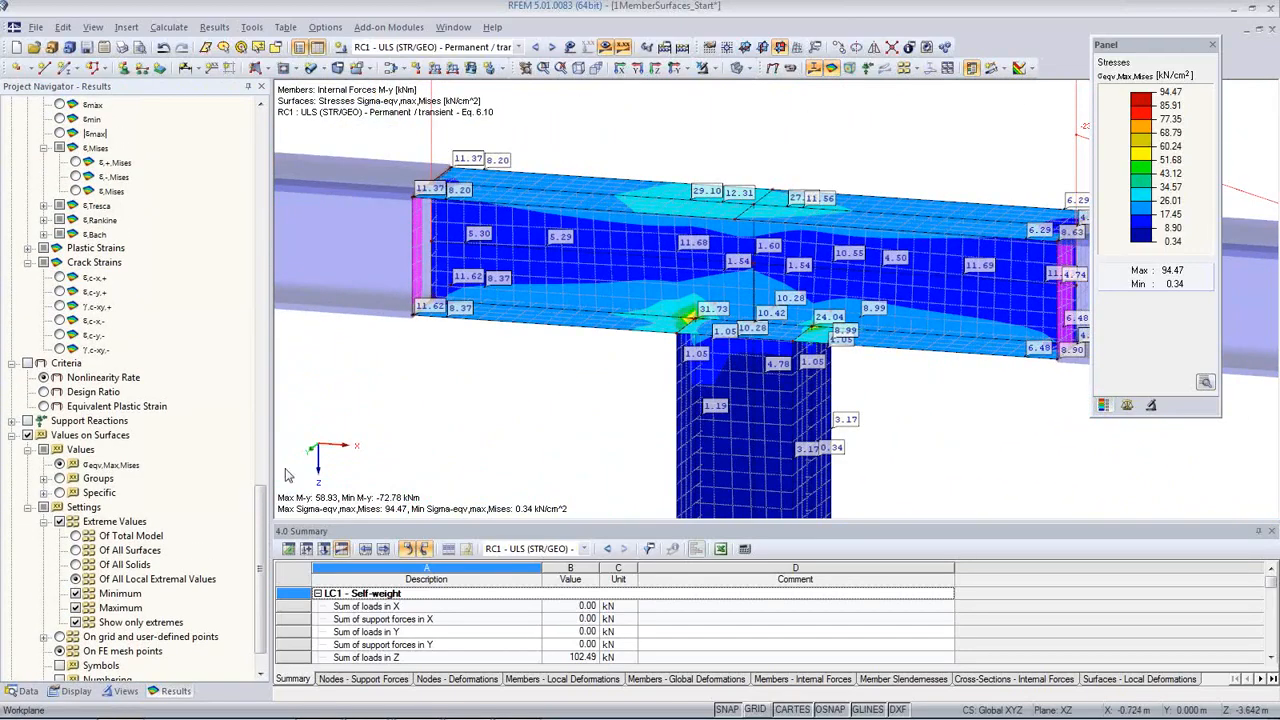
{"action": "mouse_move", "coordinate": [260, 559]}
{"action": "left_mouse_down"}
{"action": "mouse_move", "coordinate": [277, 392]}
{"action": "mouse_move", "coordinate": [268, 568]}
{"action": "left_mouse_up"}
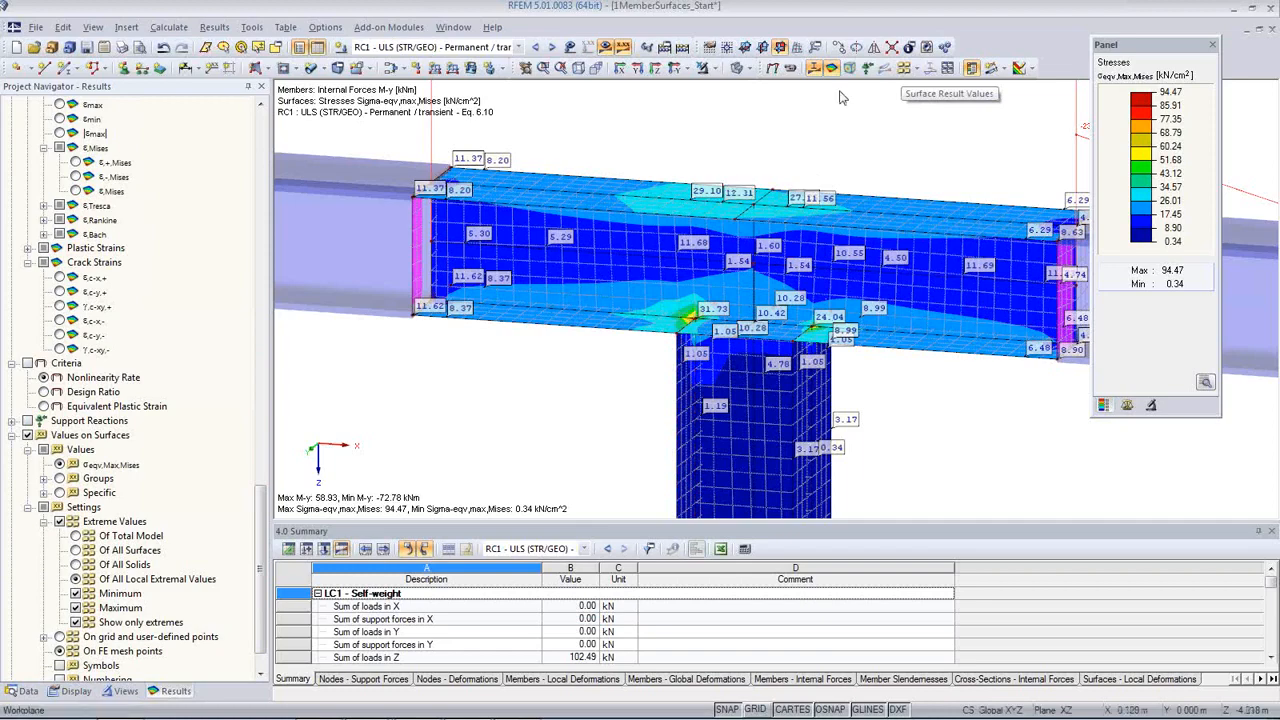
{"action": "left_click", "coordinate": [903, 67]}
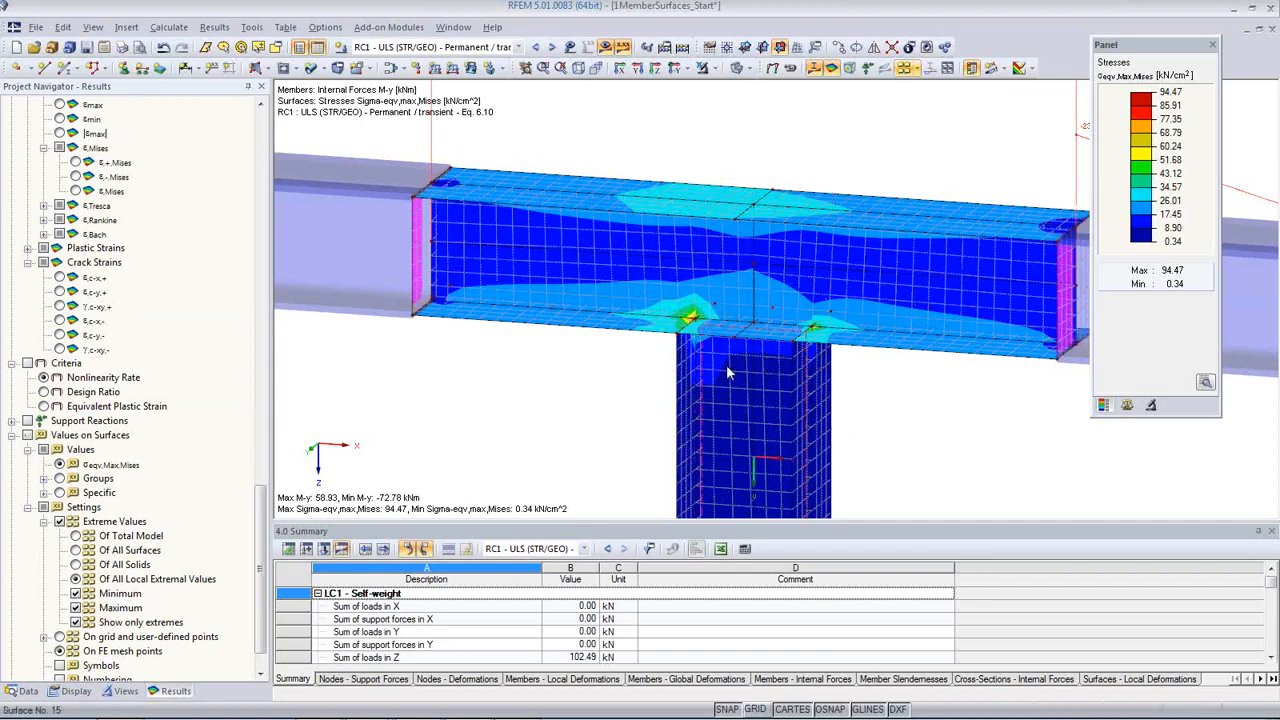
- Select all surfaces of the beam-to-column joint and open them together for editing
{"action": "scroll", "coordinate": [772, 407], "scroll_direction": "up", "scroll_amount": 1}
{"action": "middle_click_drag", "start_coordinate": [772, 407], "coordinate": [688, 364]}
{"action": "scroll", "coordinate": [688, 364], "scroll_direction": "up", "scroll_amount": 3}
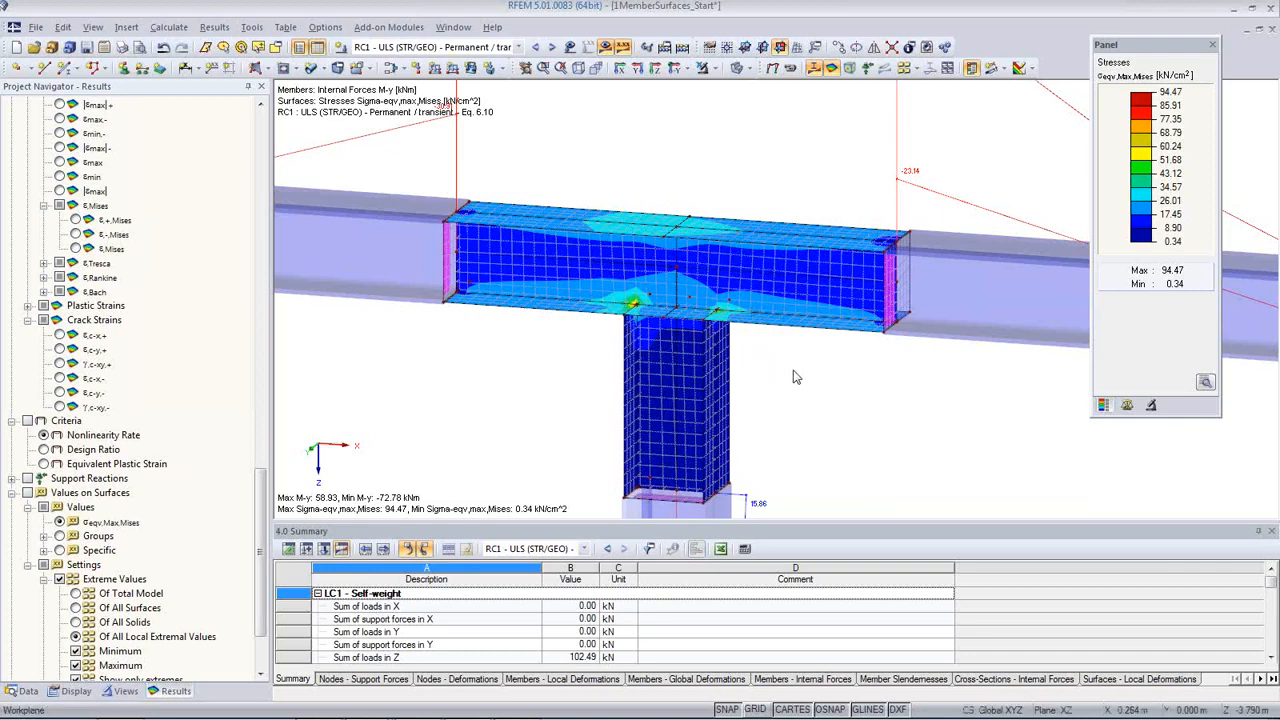
{"action": "left_click_drag", "start_coordinate": [793, 371], "coordinate": [588, 196]}
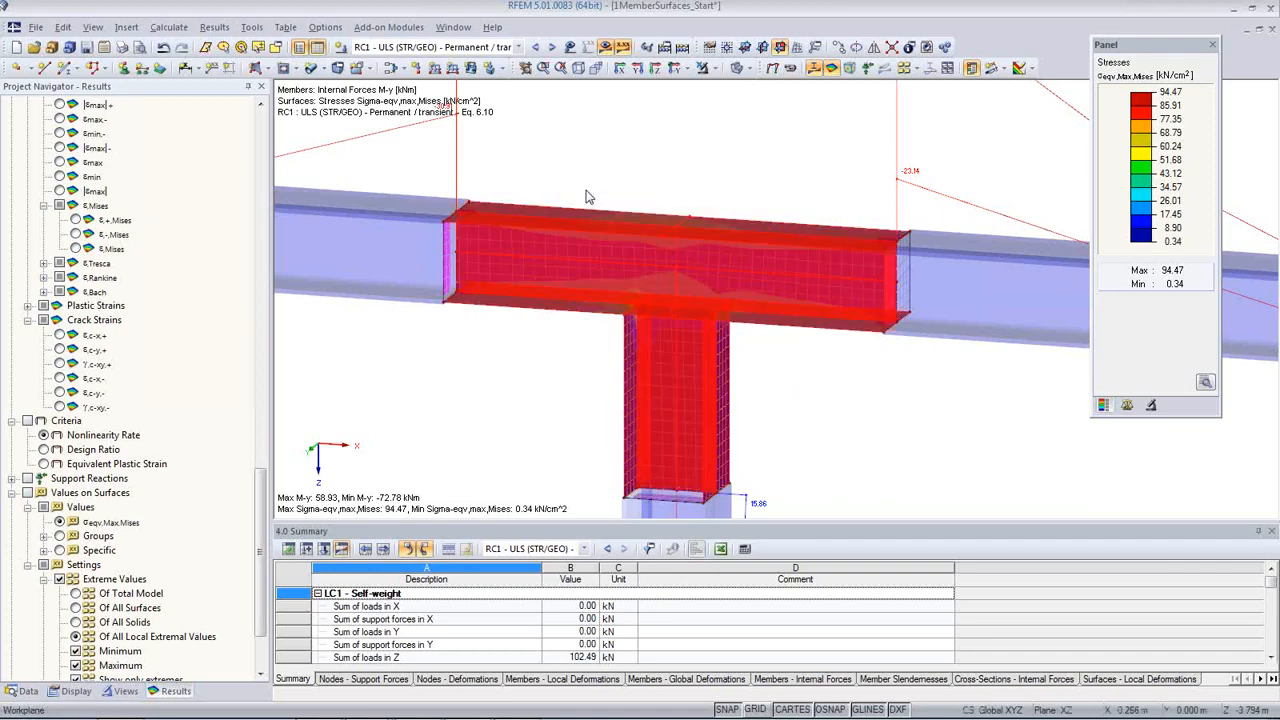
{"action": "double_click", "coordinate": [585, 257]}
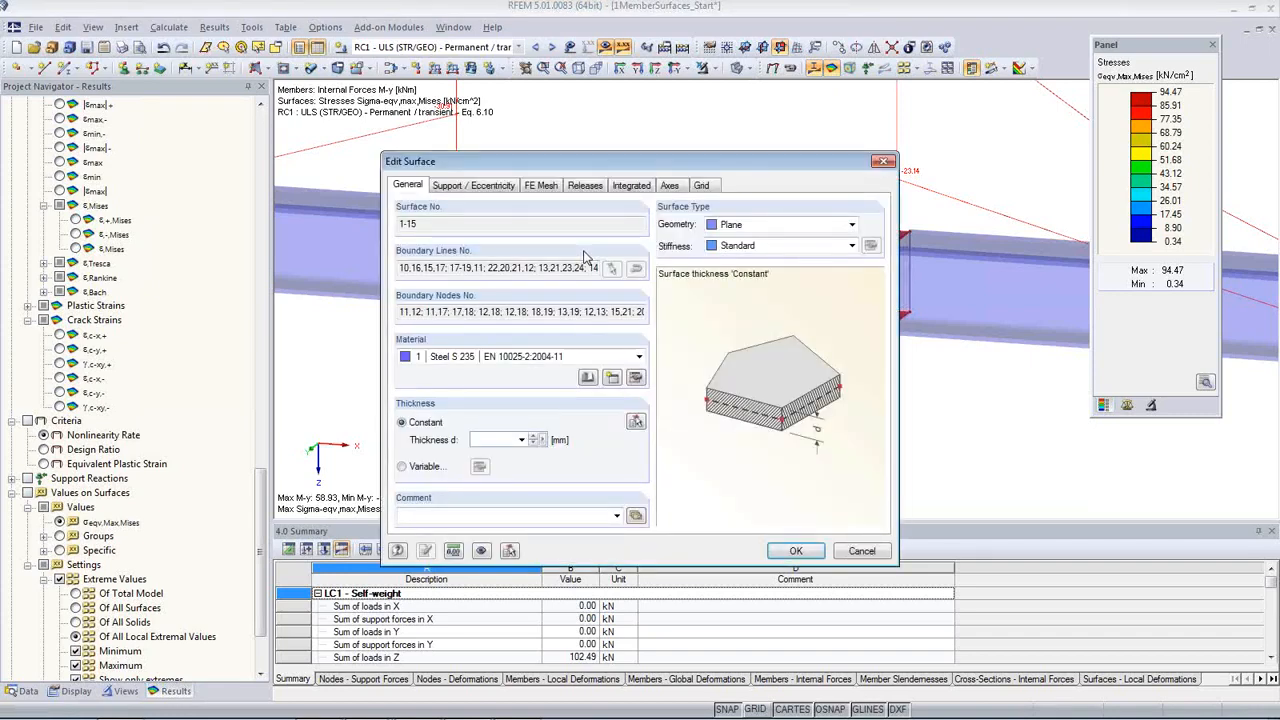
- Create a new material for the joint surfaces using Steel S 235, EN 10025-2:2004-11, from the library favourites
{"action": "left_click", "coordinate": [569, 356]}
{"action": "left_click", "coordinate": [572, 370]}
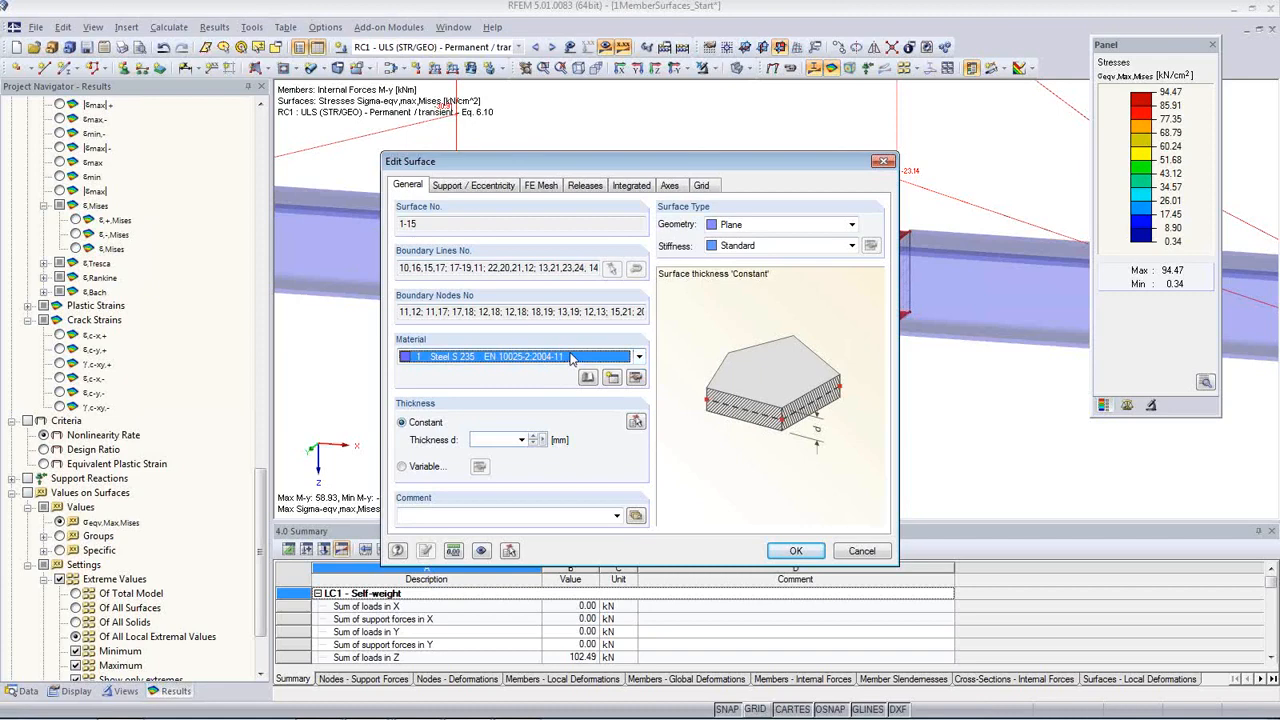
{"action": "left_click", "coordinate": [612, 377]}
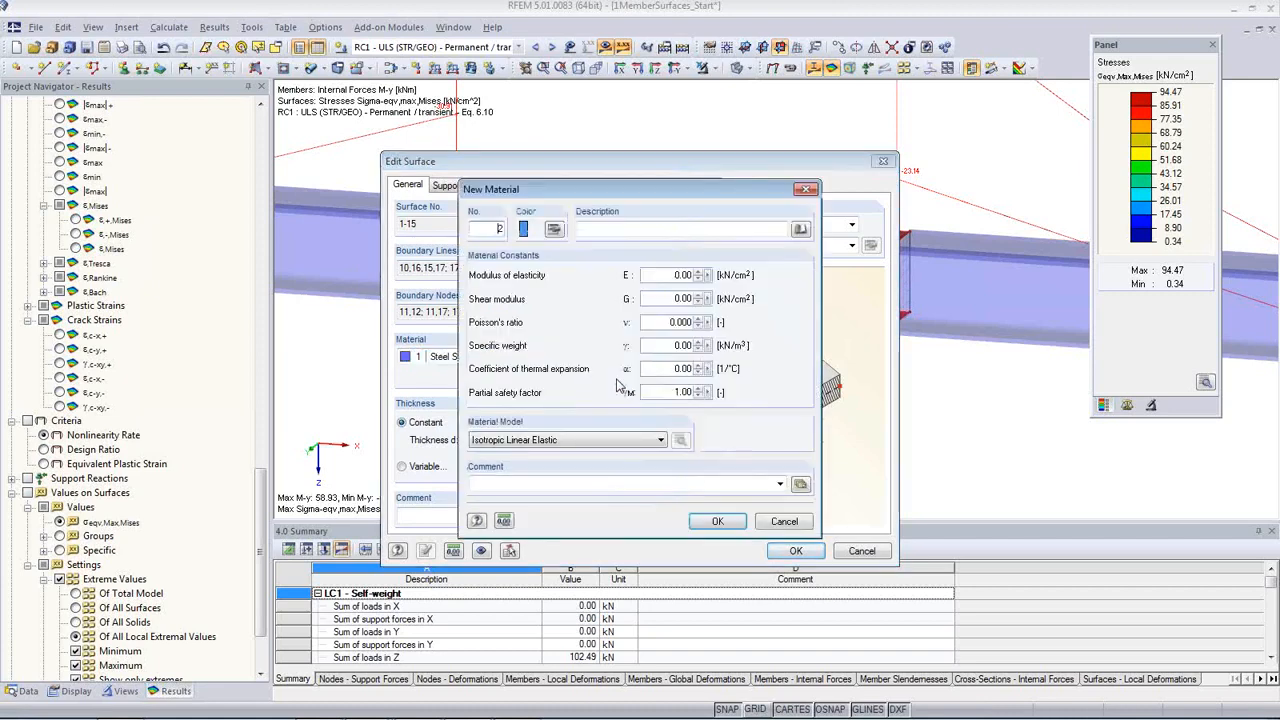
{"action": "left_click", "coordinate": [800, 229]}
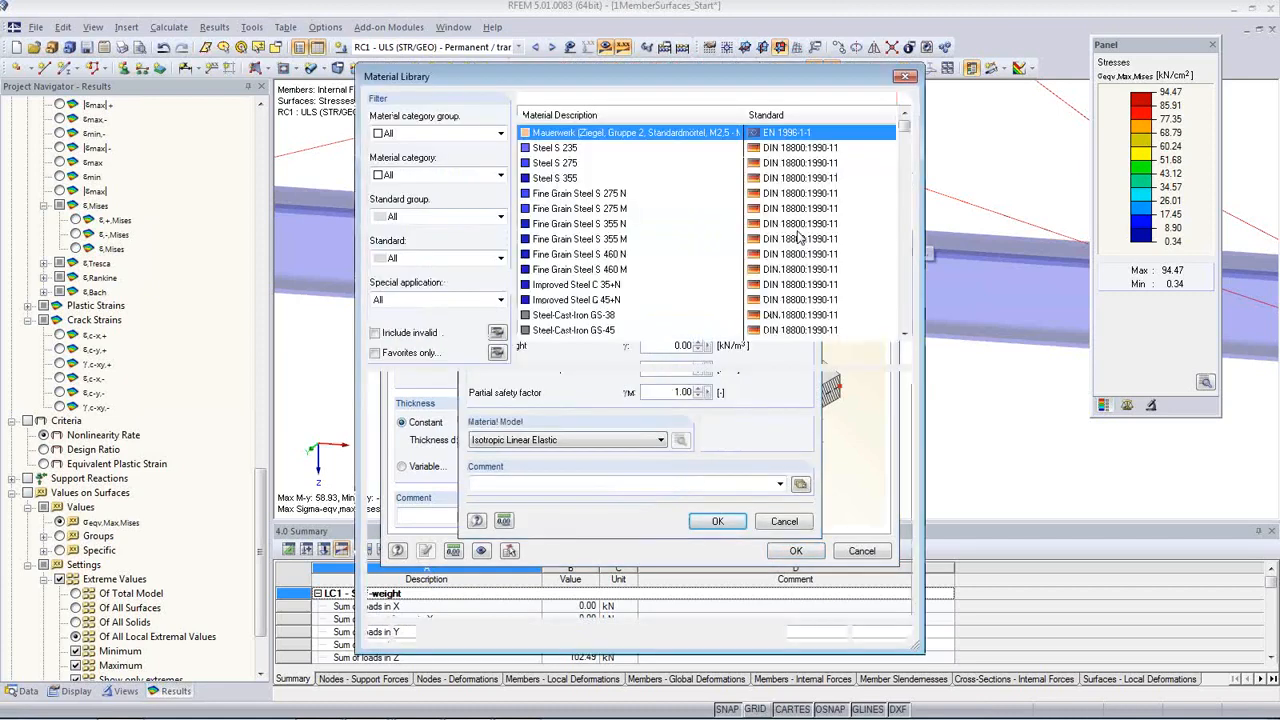
{"action": "left_click", "coordinate": [375, 352]}
{"action": "left_click", "coordinate": [576, 179]}
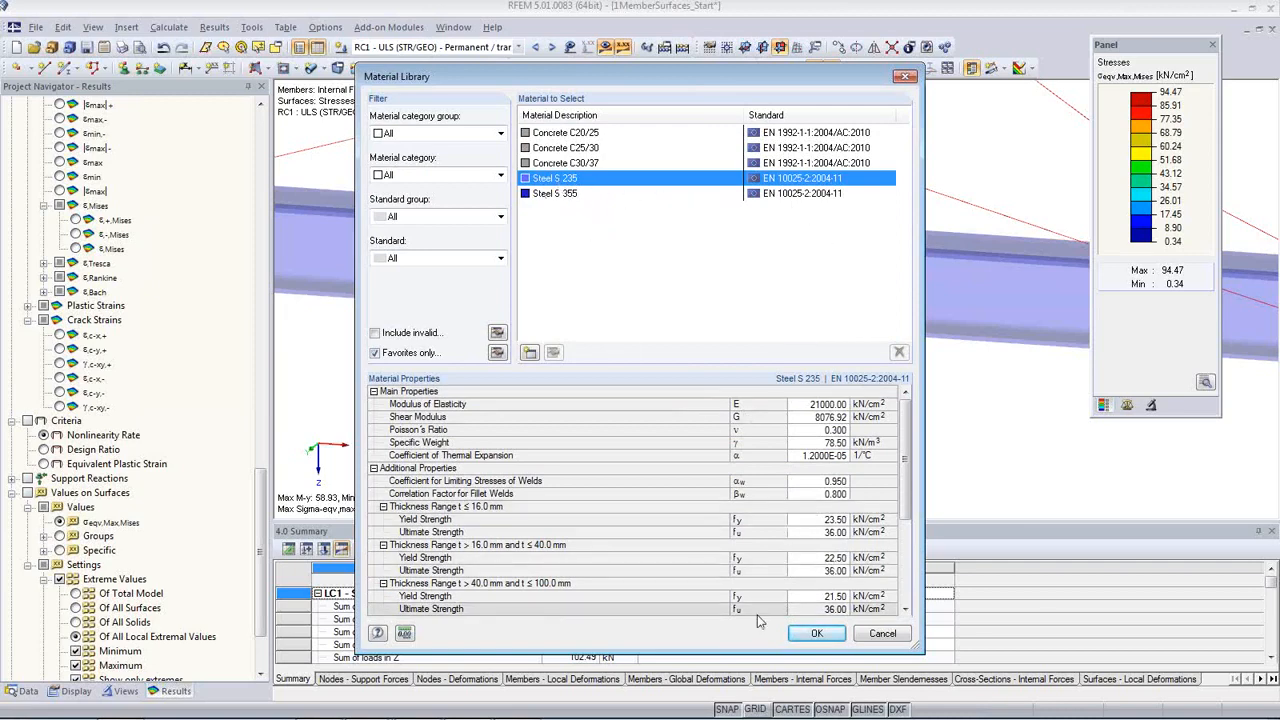
{"action": "left_click", "coordinate": [817, 633]}
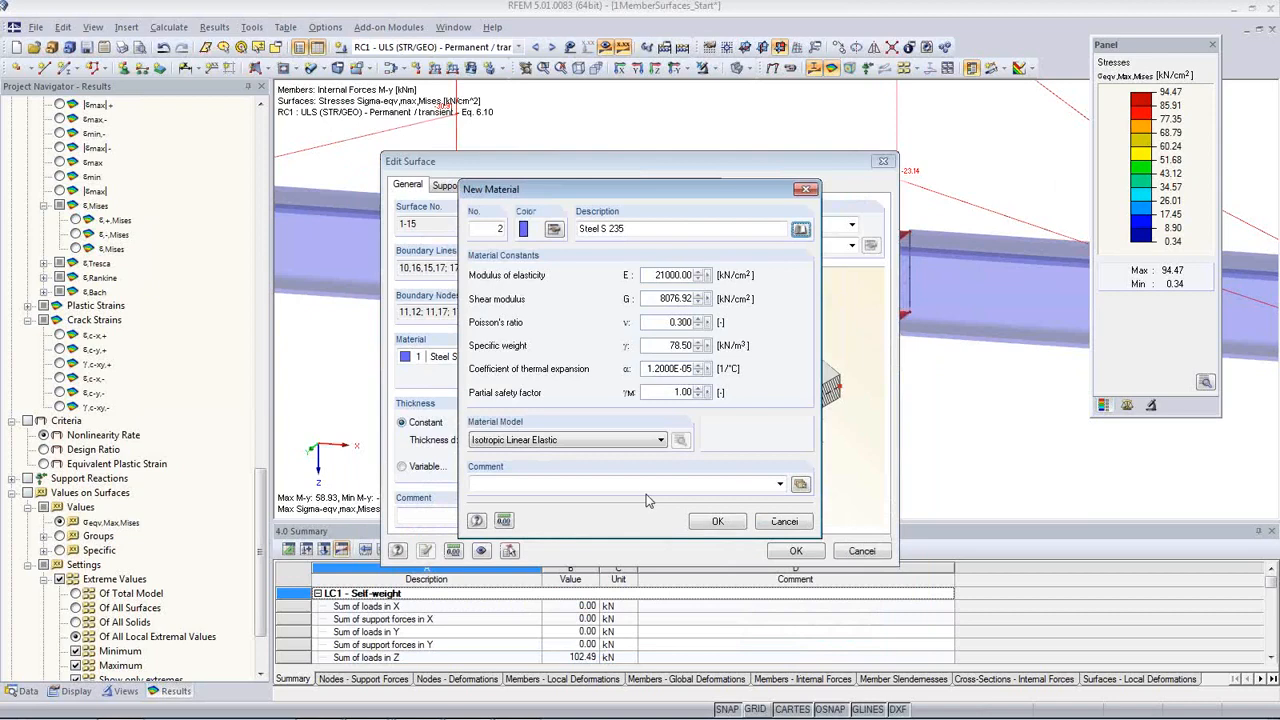
- Set the new steel's material model to Isotropic Plastic 2D/3D with the Basic definition and assign it to the joint surfaces
{"action": "left_click", "coordinate": [500, 446]}
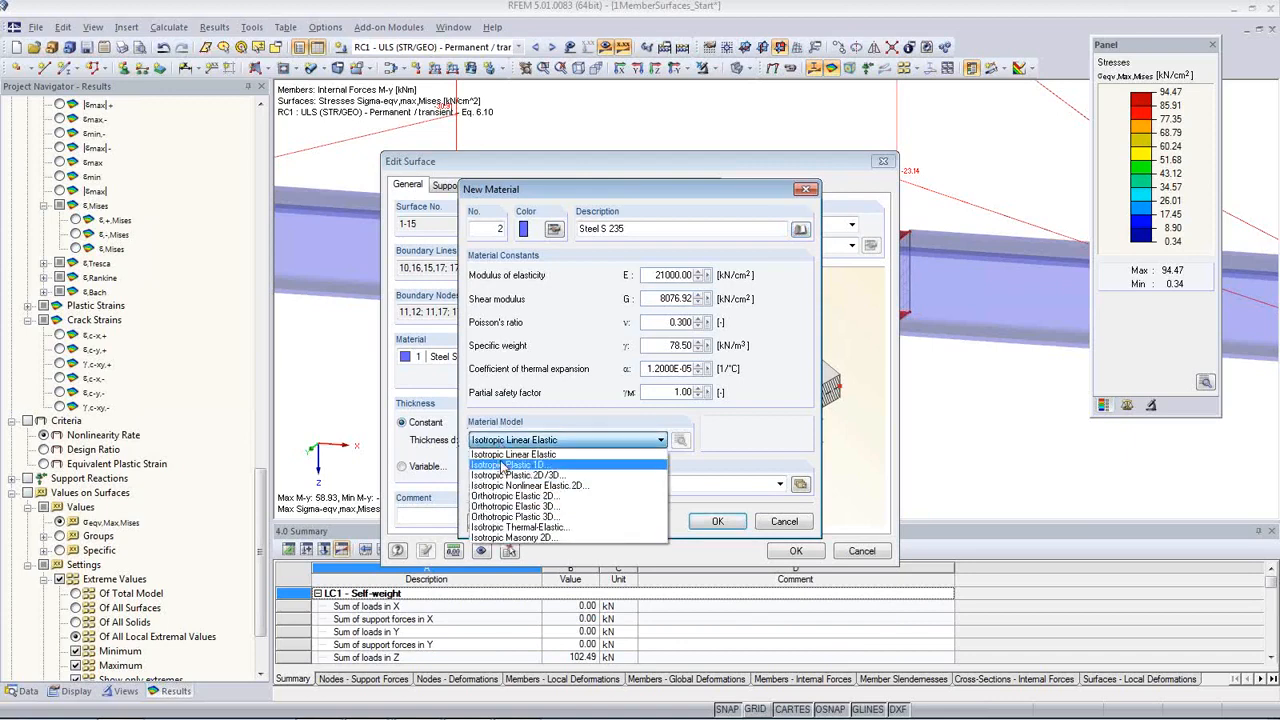
{"action": "left_click", "coordinate": [583, 476]}
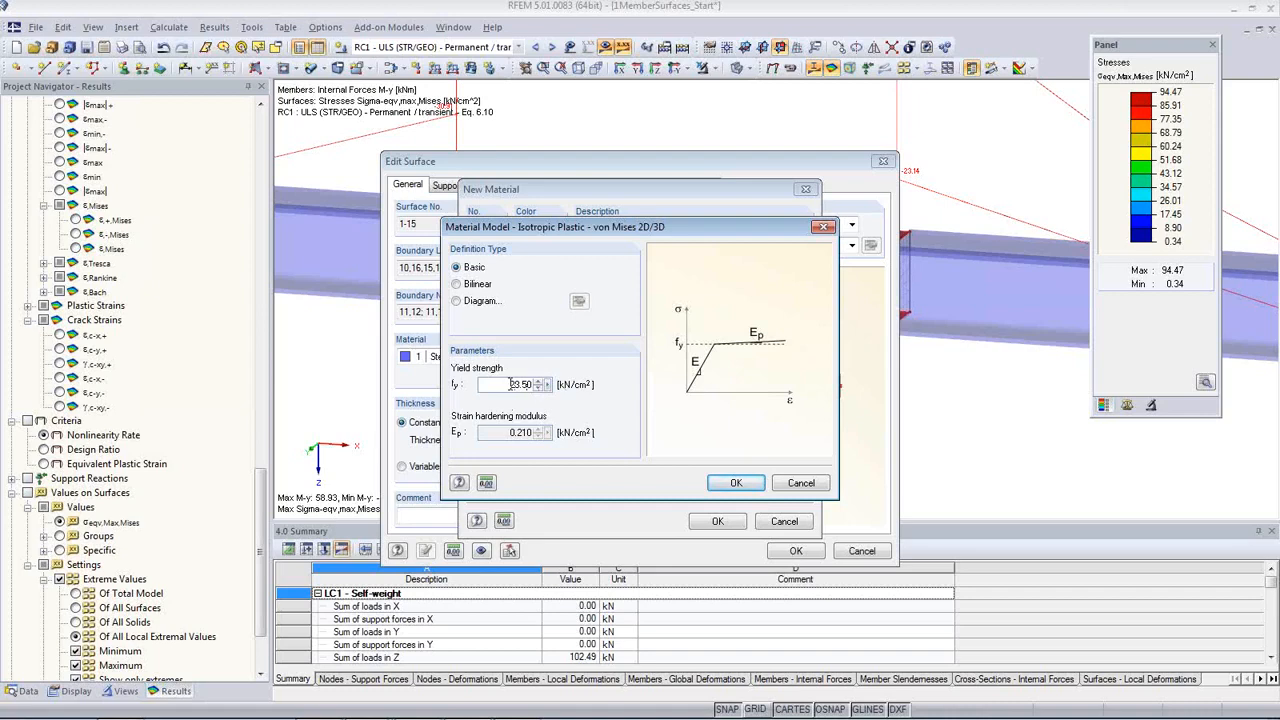
{"action": "left_click", "coordinate": [736, 483]}
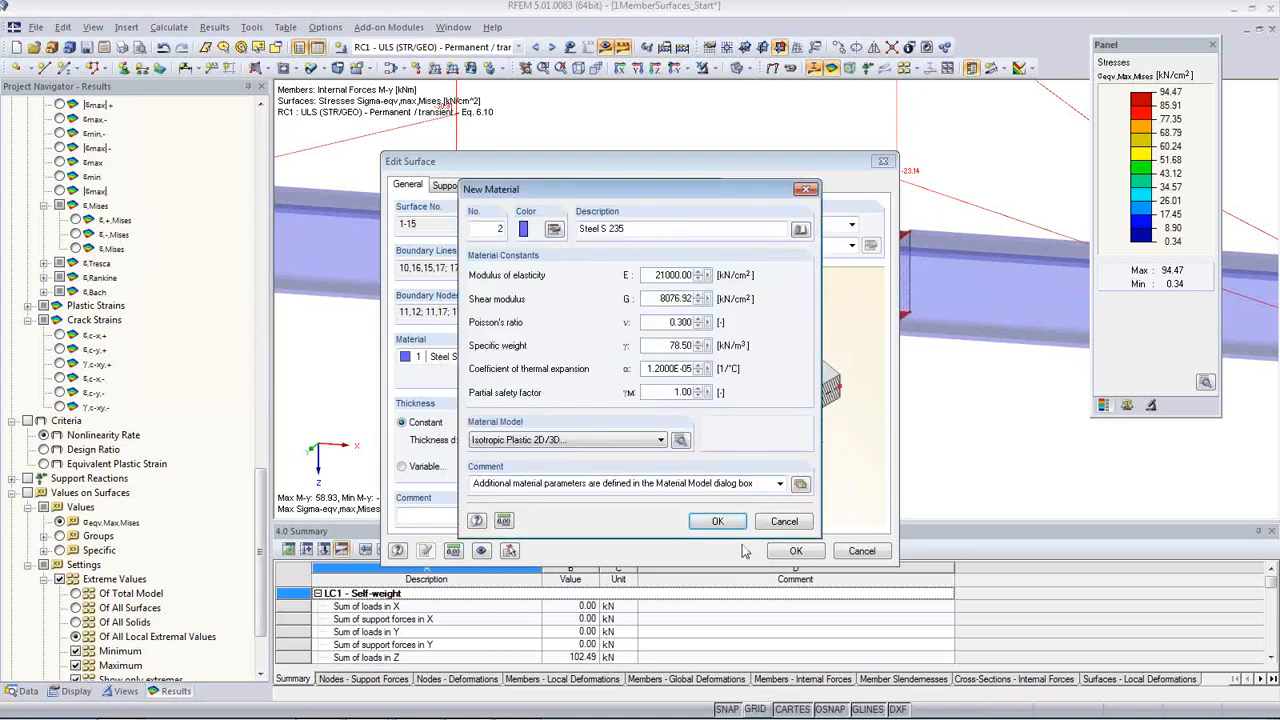
{"action": "left_click", "coordinate": [722, 522]}
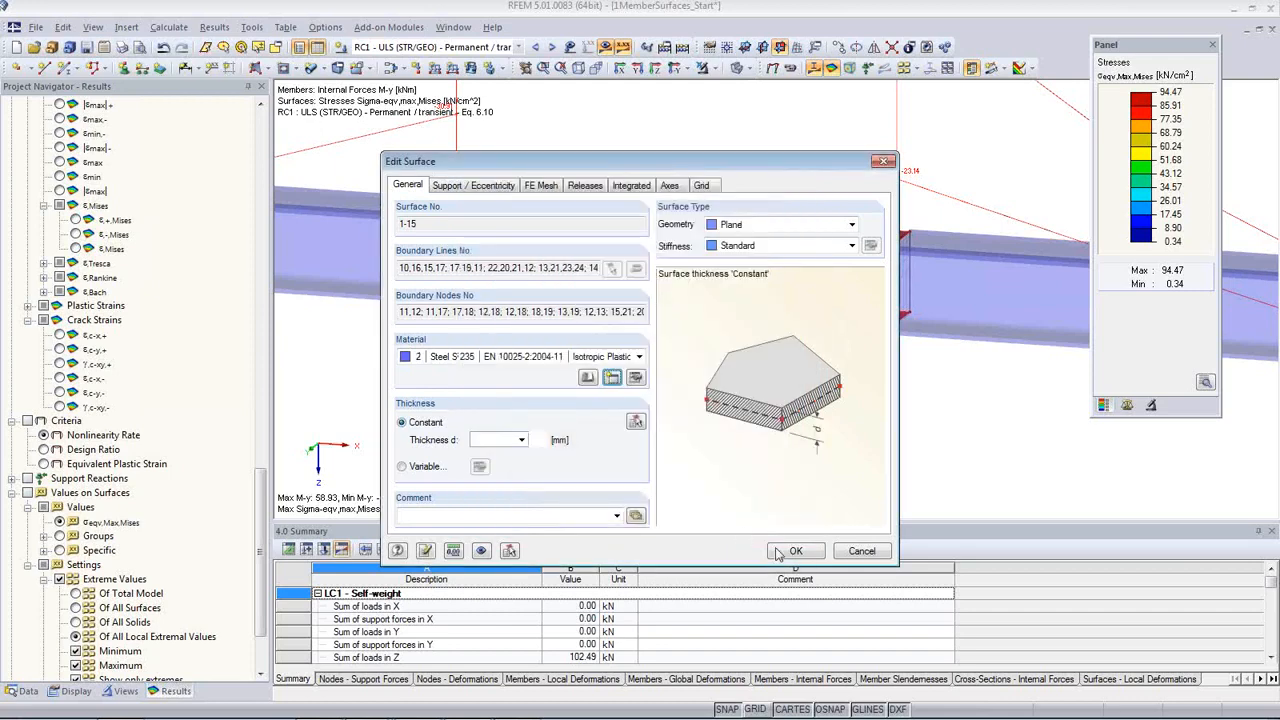
{"action": "left_click", "coordinate": [787, 553]}
{"action": "left_click", "coordinate": [611, 407]}
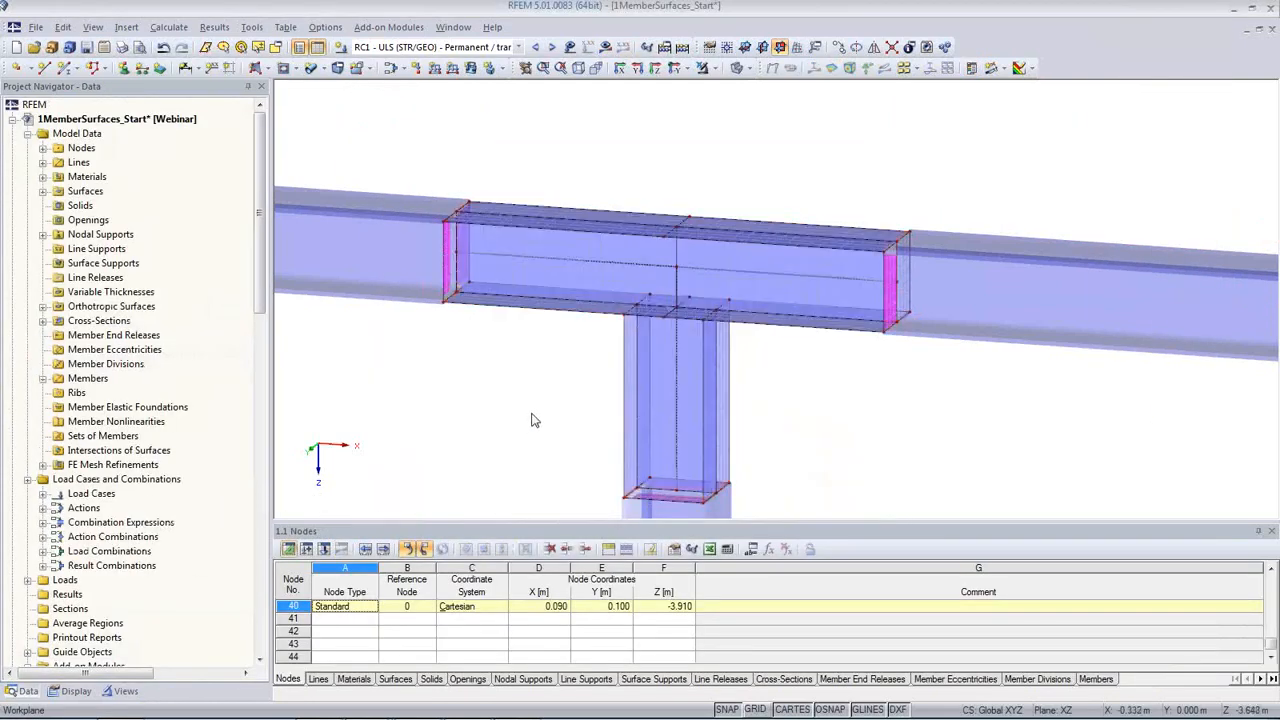
- Activate the generated visibility for surfaces by material to isolate those made of 2 - Steel S 235 in the frame
{"action": "scroll", "coordinate": [850, 410], "scroll_direction": "down", "scroll_amount": 2}
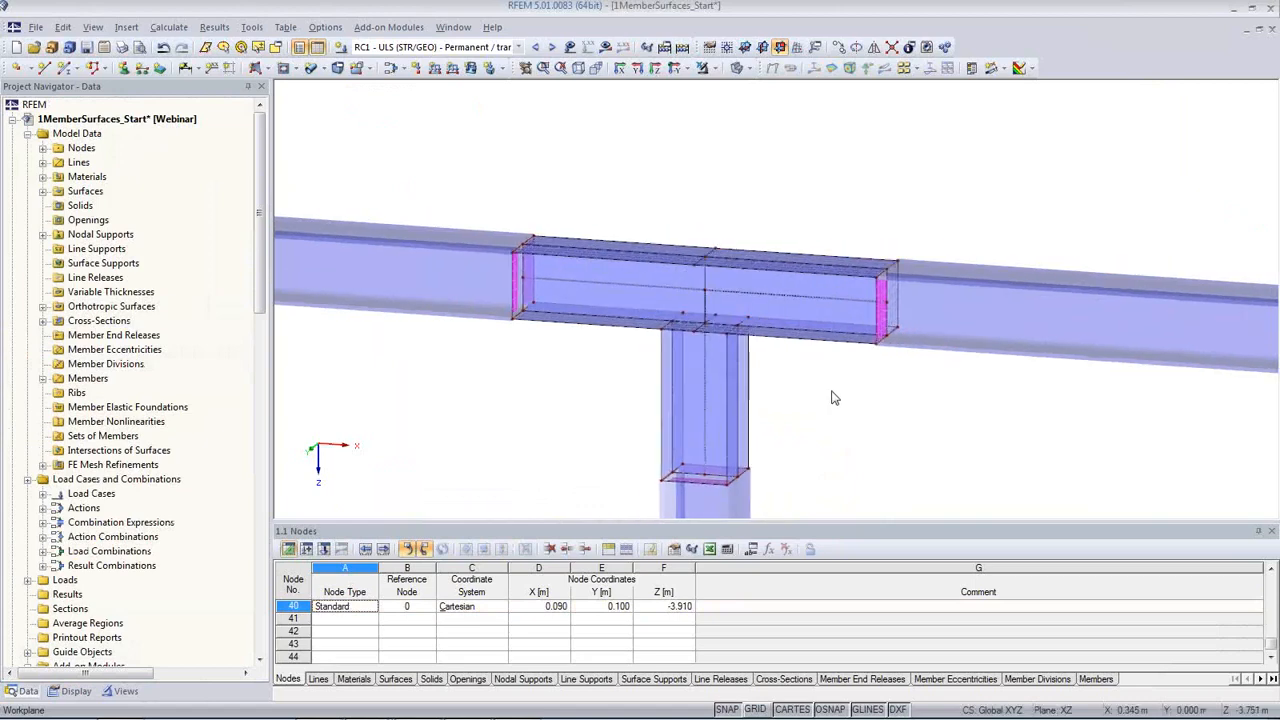
{"action": "scroll", "coordinate": [817, 377], "scroll_direction": "down", "scroll_amount": 3}
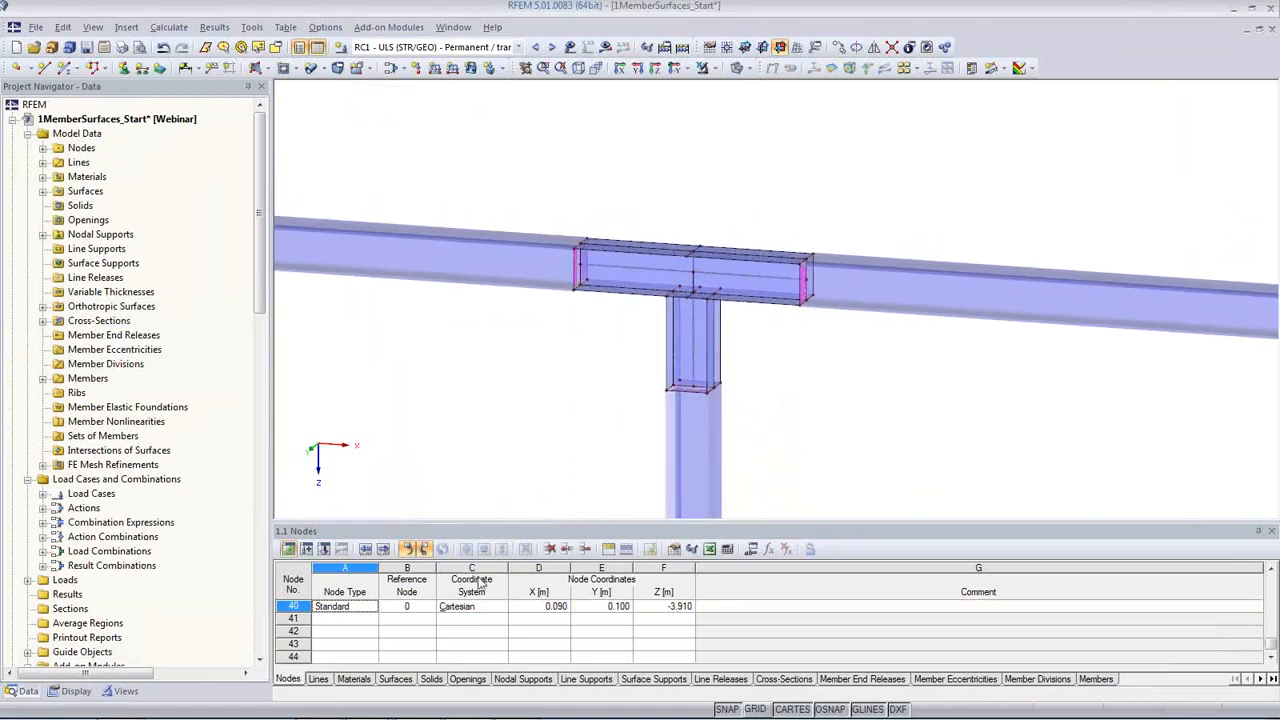
{"action": "left_click", "coordinate": [114, 695]}
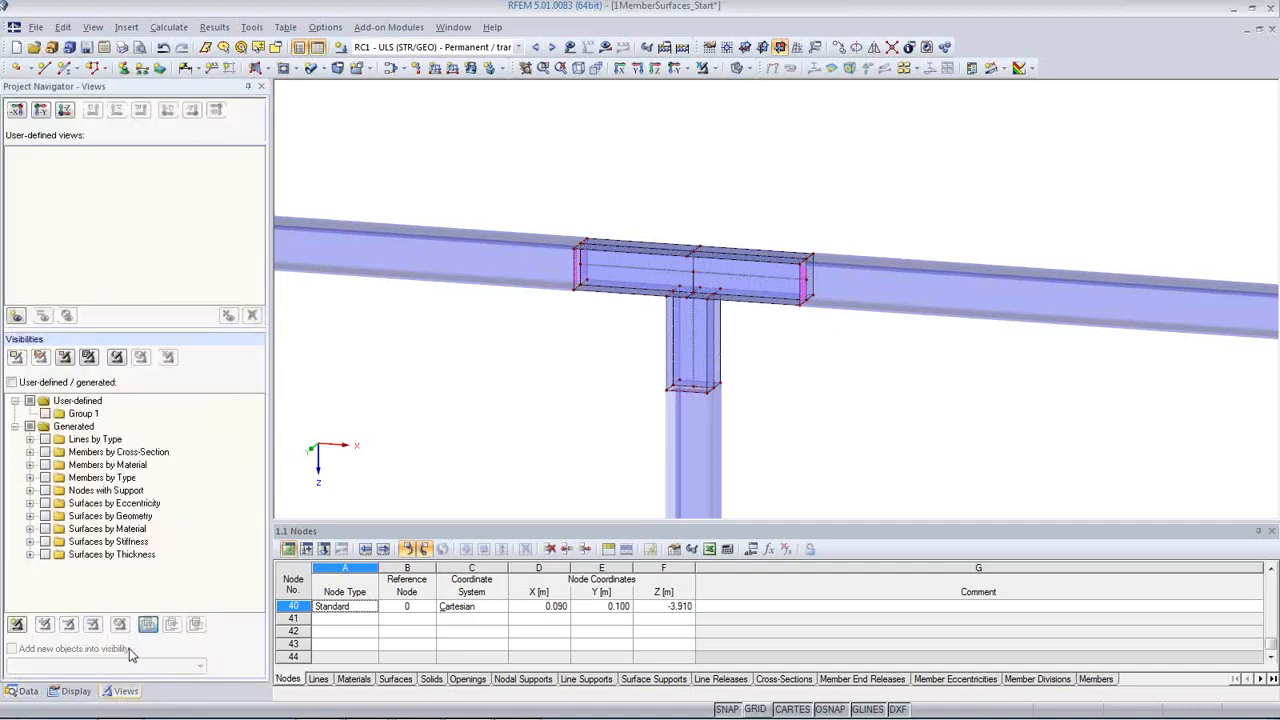
{"action": "scroll", "coordinate": [603, 405], "scroll_direction": "down", "scroll_amount": 2}
{"action": "scroll", "coordinate": [620, 289], "scroll_direction": "down", "scroll_amount": 5}
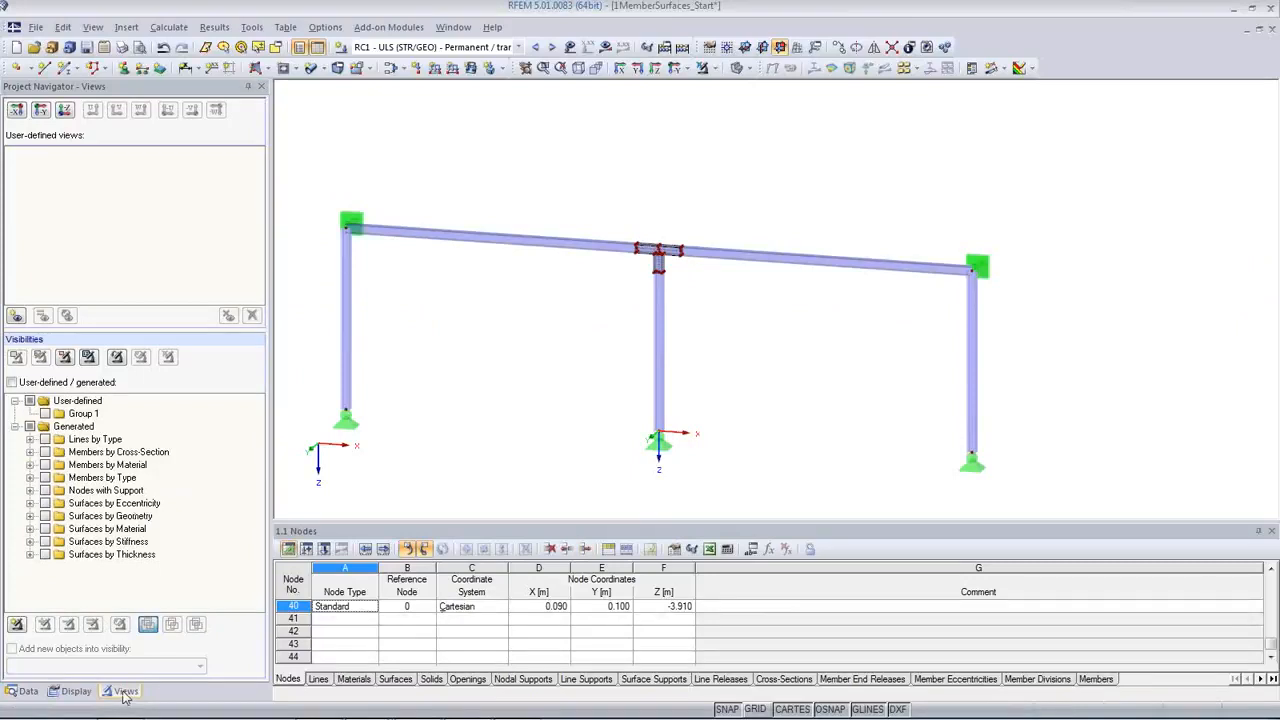
{"action": "left_click", "coordinate": [31, 530]}
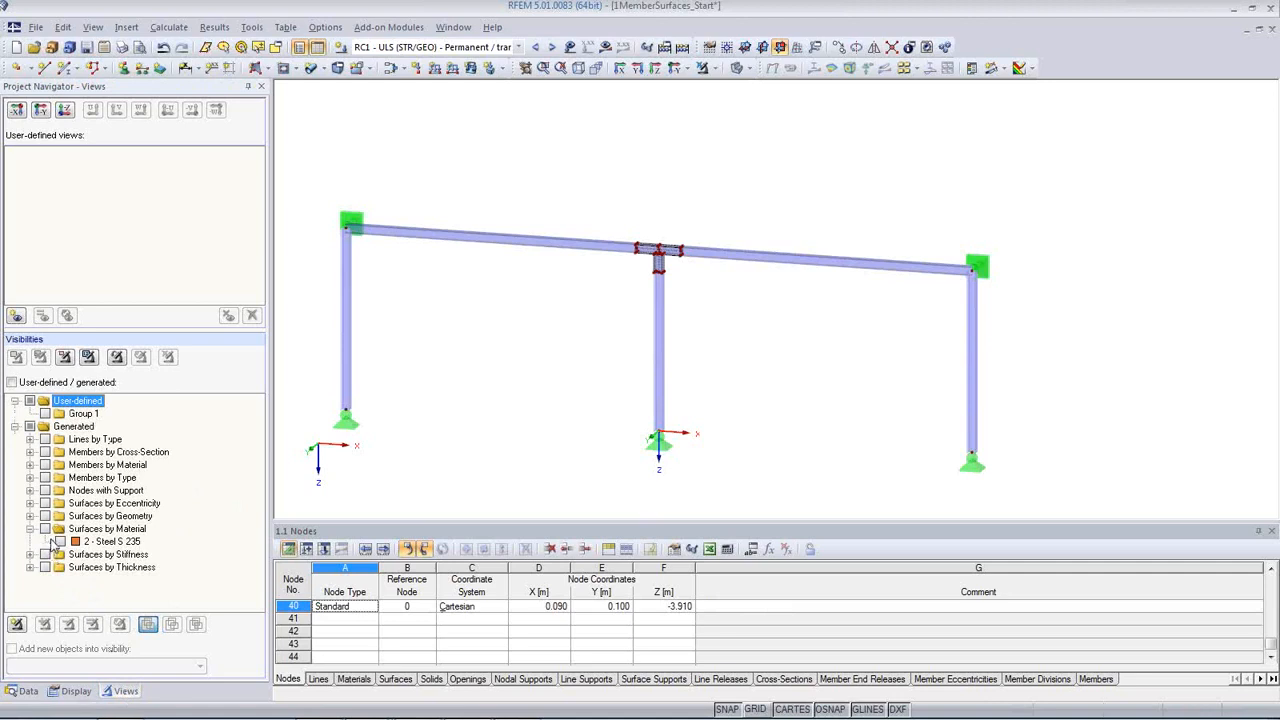
{"action": "left_click", "coordinate": [46, 530]}
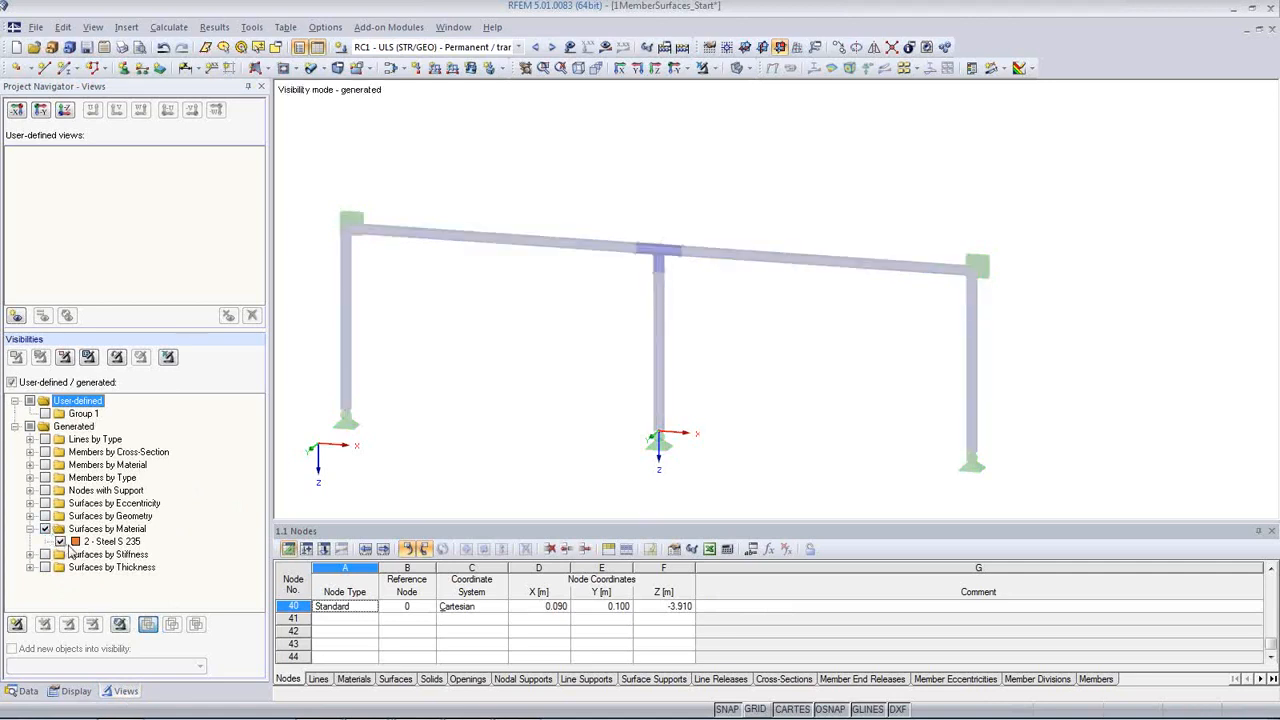
{"action": "left_click", "coordinate": [519, 388]}
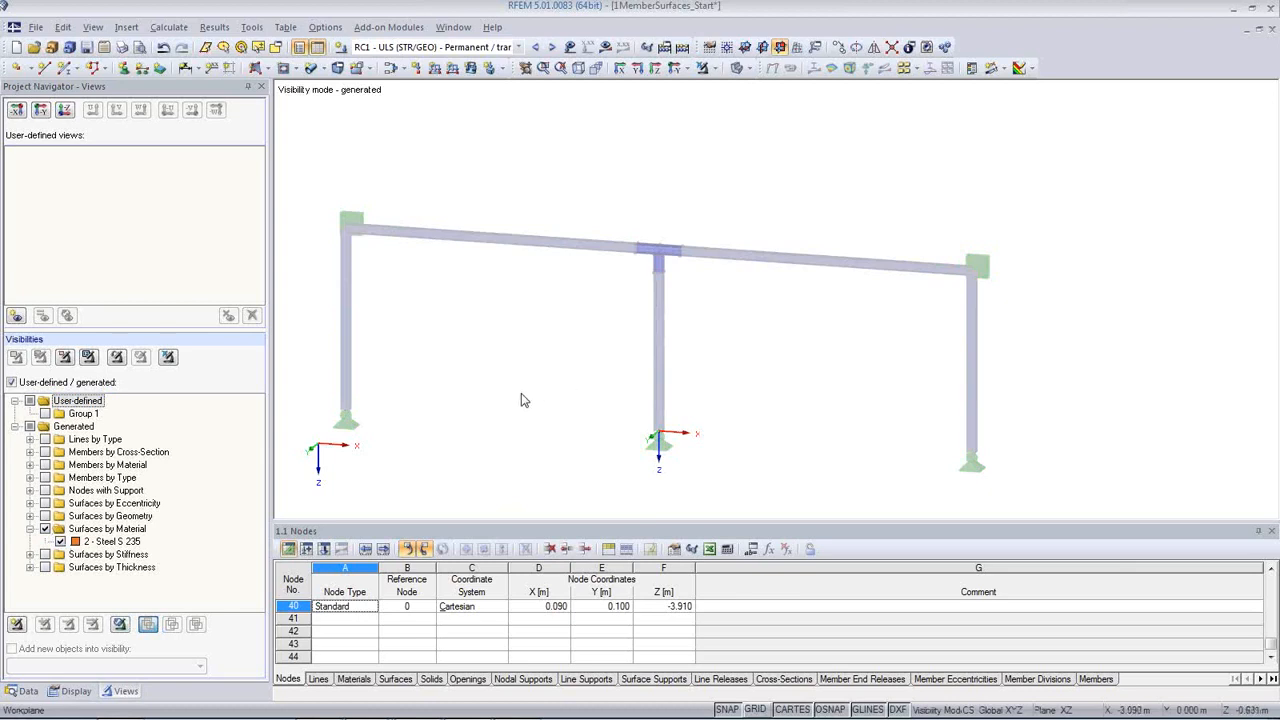
- Add the generated visibility for members by material, 1 - Steel S 235, and display the frame in solid rendering
{"action": "left_click", "coordinate": [45, 465]}
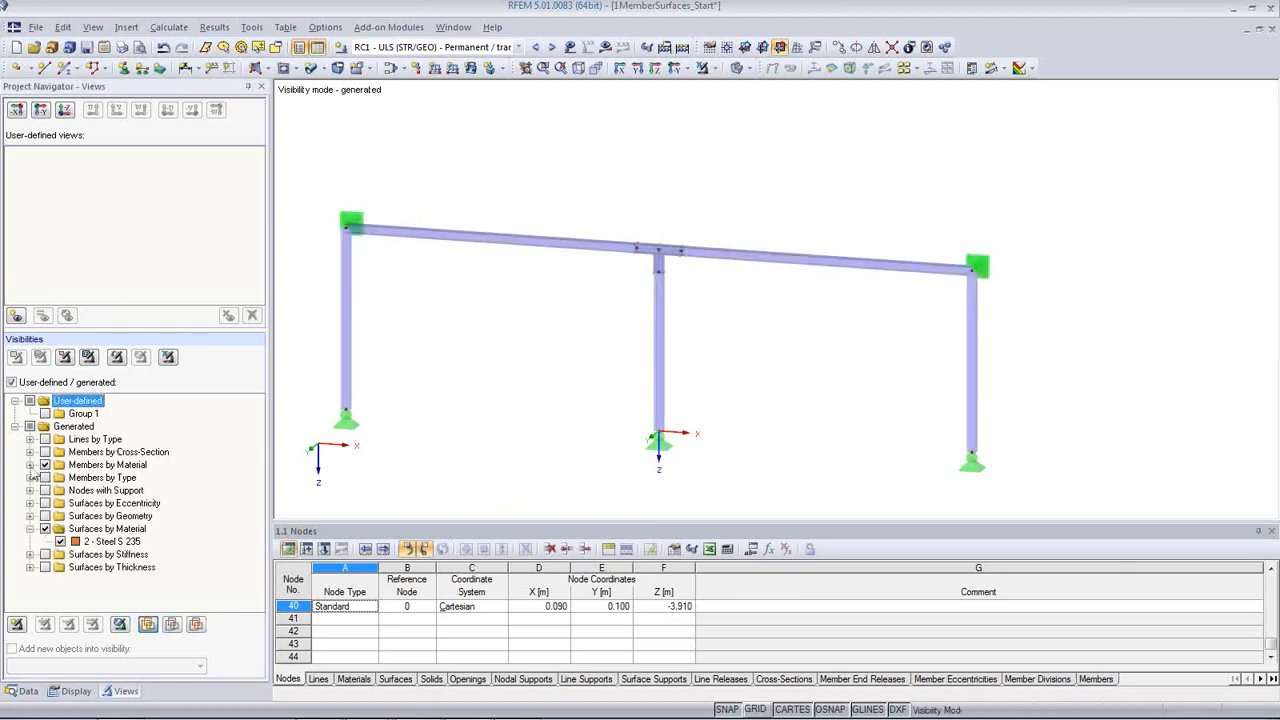
{"action": "left_click", "coordinate": [30, 465]}
{"action": "middle_click_drag", "start_coordinate": [543, 357], "coordinate": [487, 394], "text": "ctrl"}
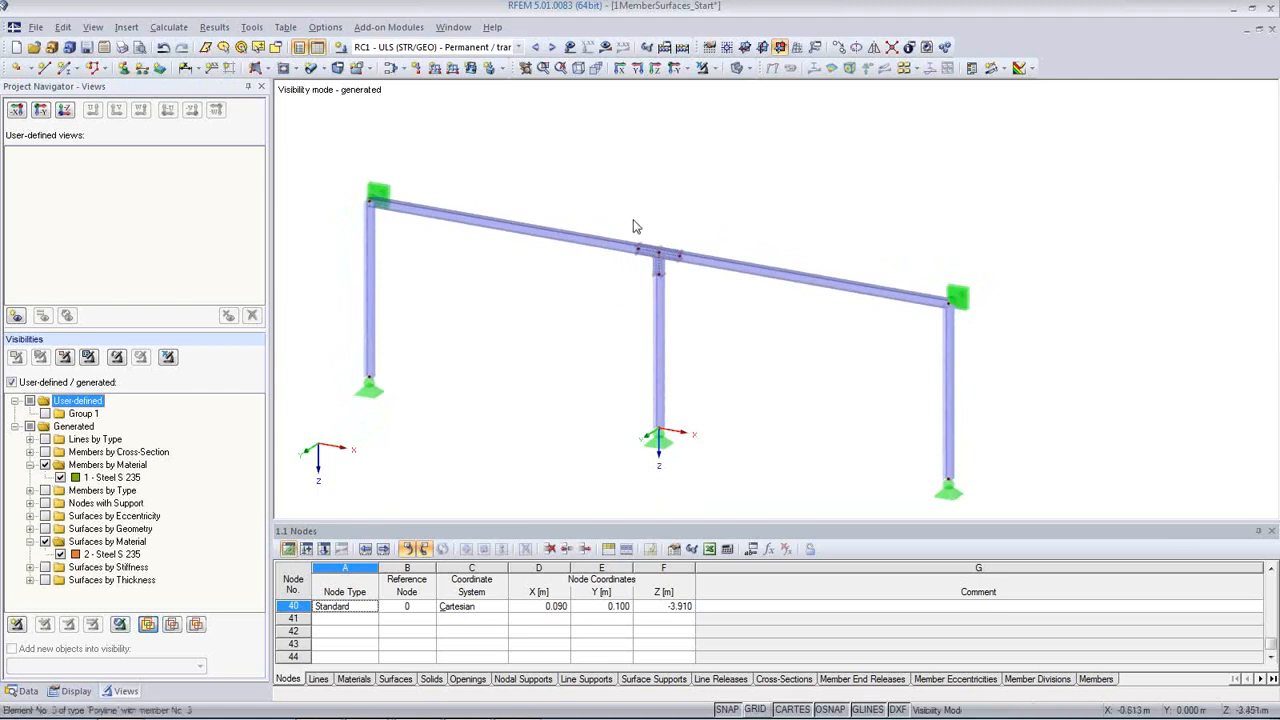
{"action": "left_click", "coordinate": [737, 69]}
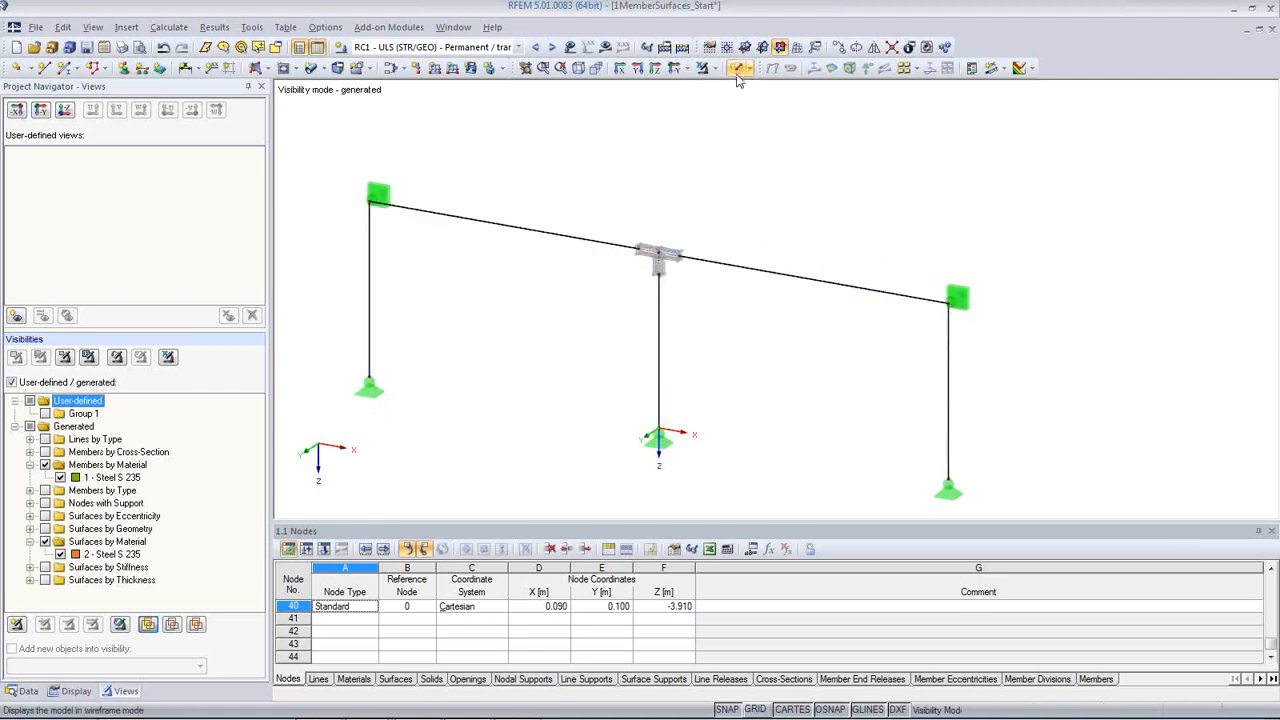
{"action": "left_click", "coordinate": [740, 70]}
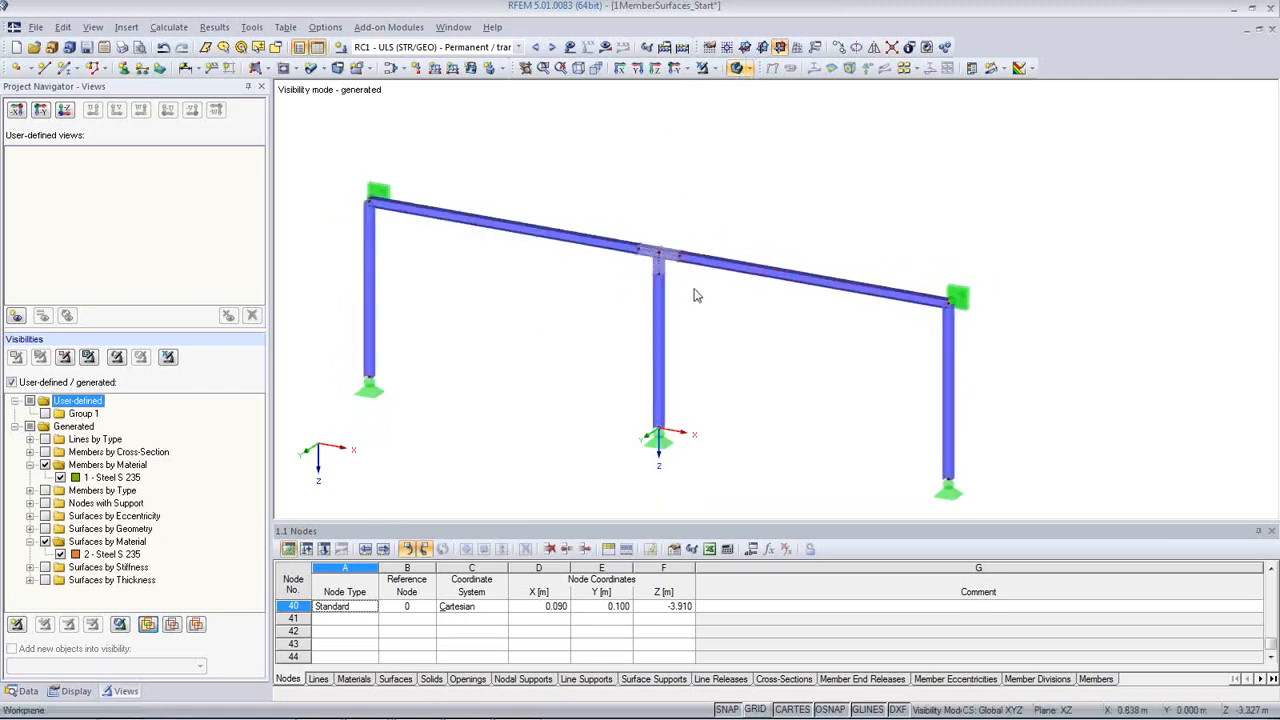
{"action": "scroll", "coordinate": [690, 290], "scroll_direction": "up", "scroll_amount": 4}
{"action": "scroll", "coordinate": [683, 282], "scroll_direction": "down", "scroll_amount": 3}
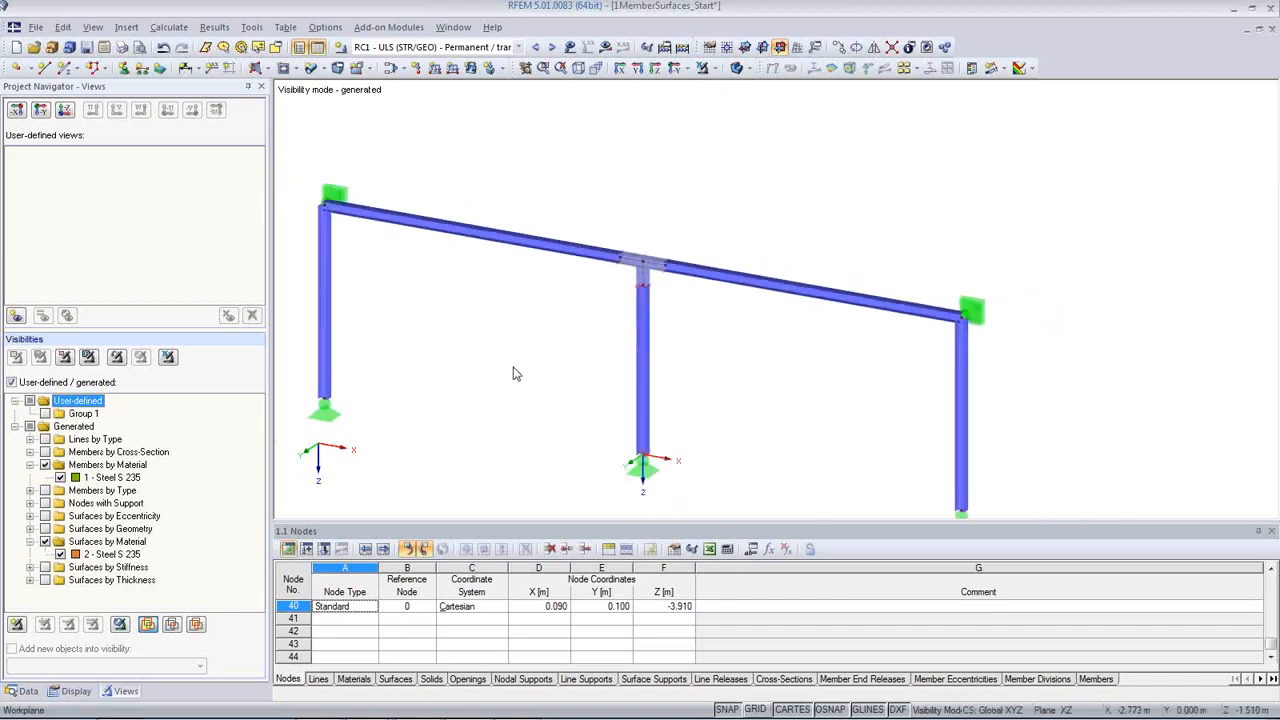
- Select materials 1 and 2 alternately in the materials table to examine which members and surfaces of the frame use each
{"action": "left_click", "coordinate": [354, 679]}
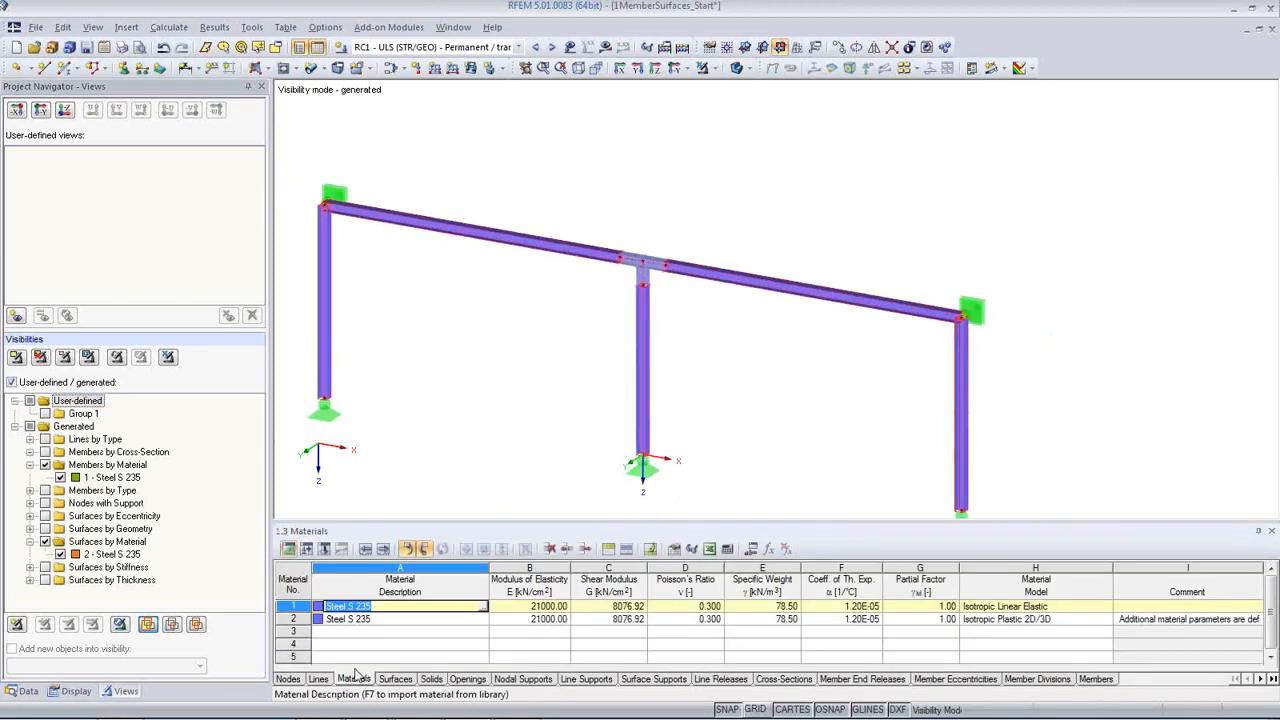
{"action": "left_click", "coordinate": [409, 619]}
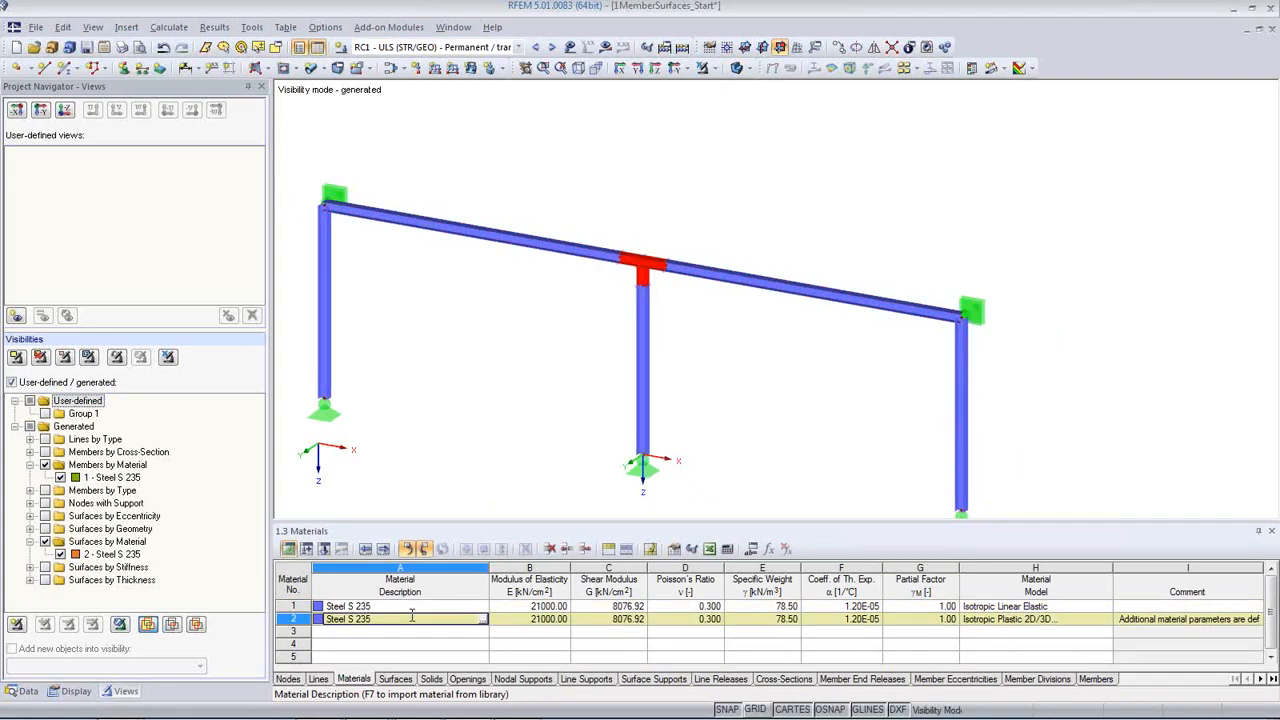
{"action": "left_click", "coordinate": [405, 606]}
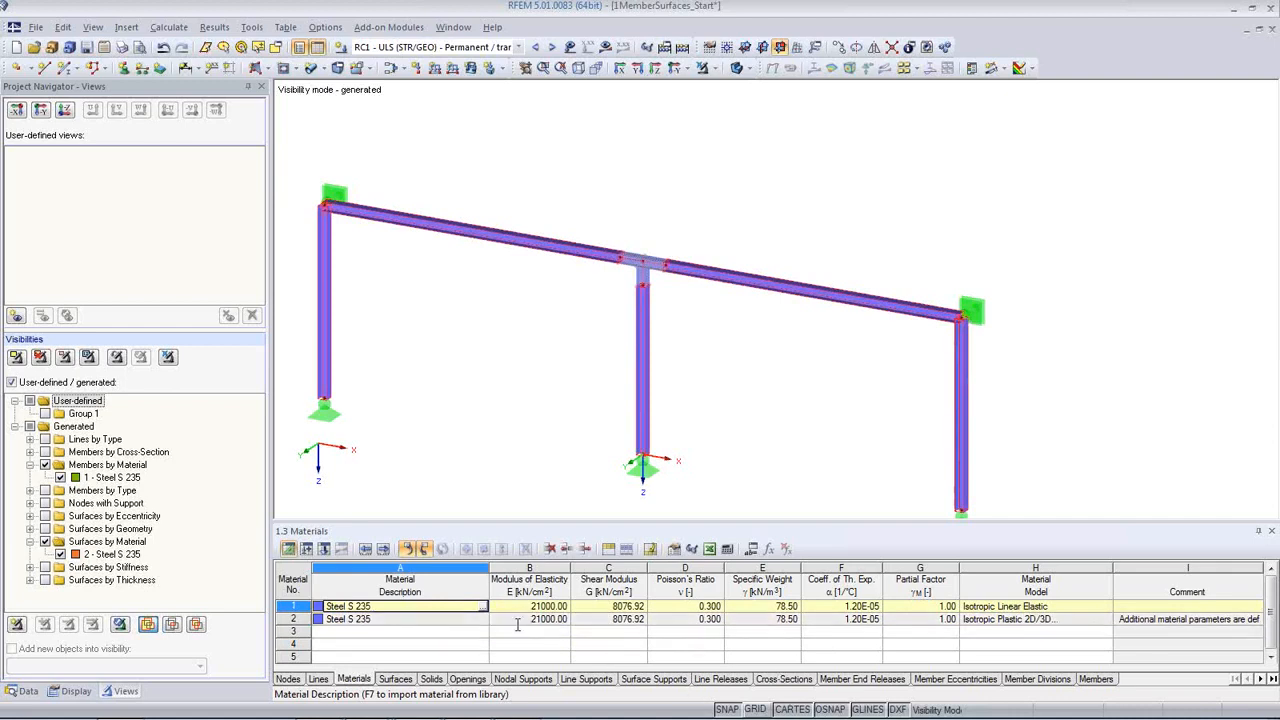
{"action": "left_click", "coordinate": [415, 619]}
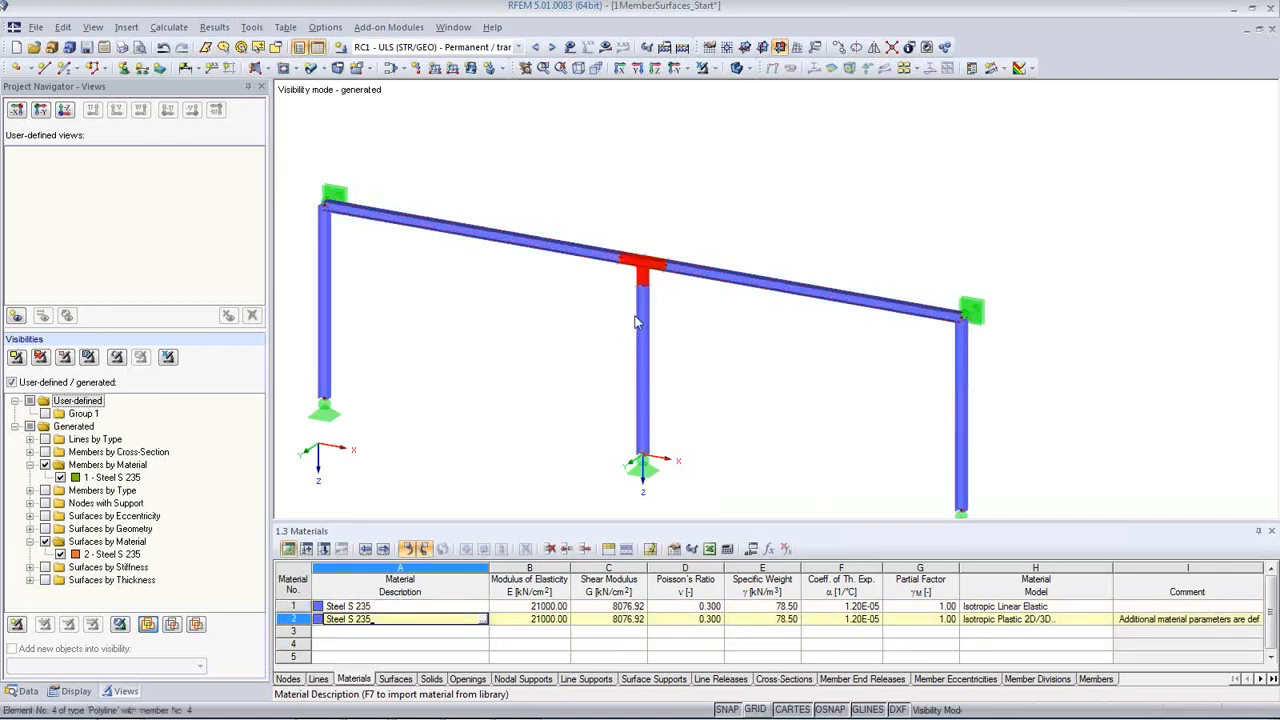
{"action": "left_click", "coordinate": [414, 606]}
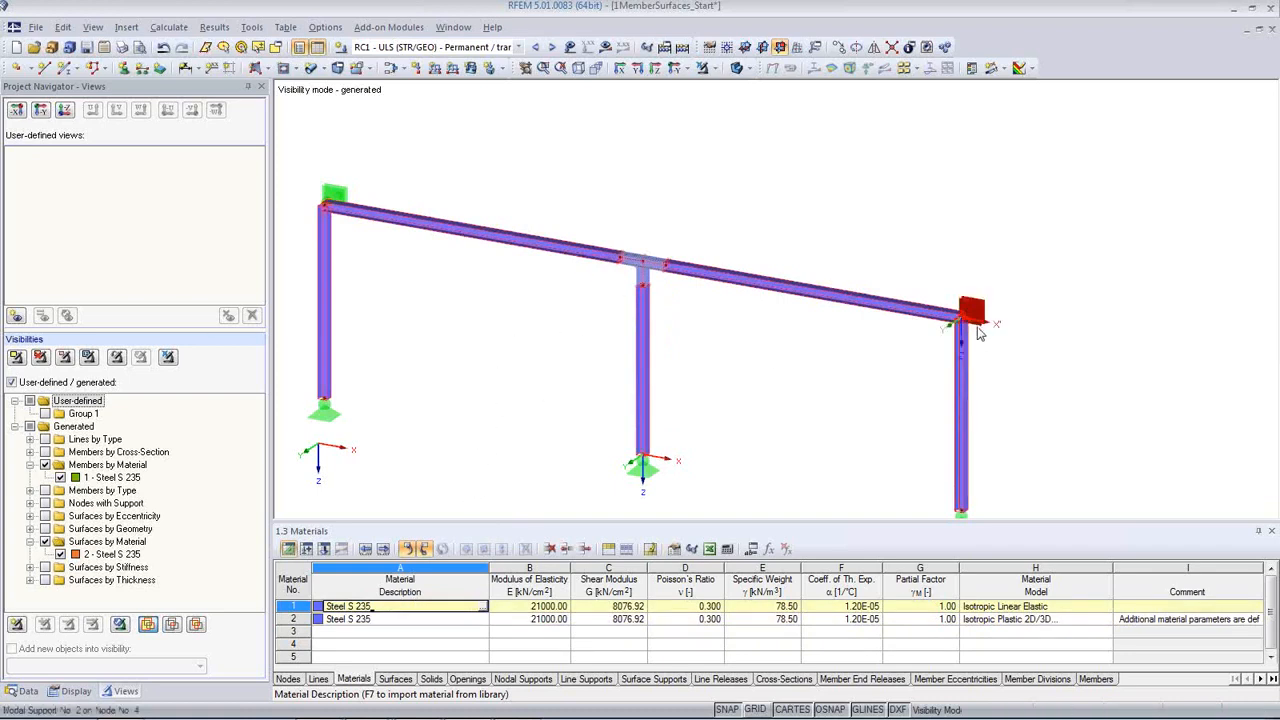
{"action": "left_click", "coordinate": [432, 619]}
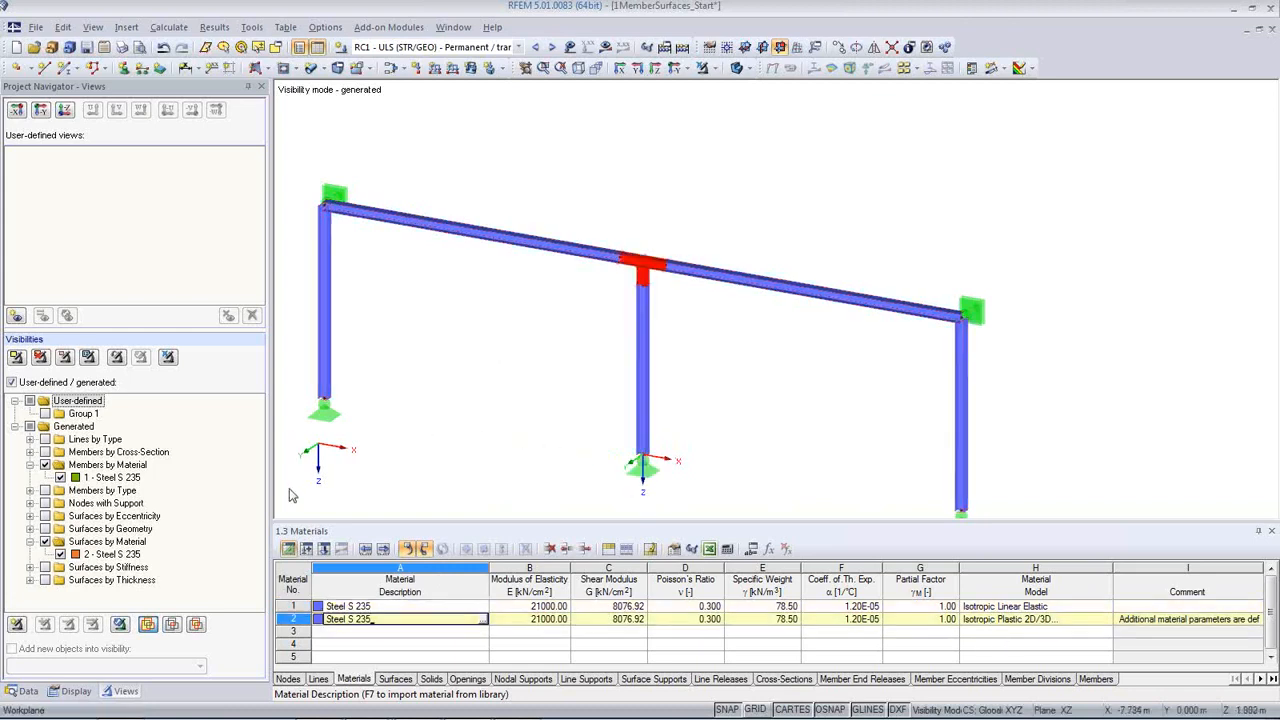
- Switch the generated visibilities for members by material and surfaces by material off and on to view each group, leaving both active
{"action": "left_click", "coordinate": [44, 465]}
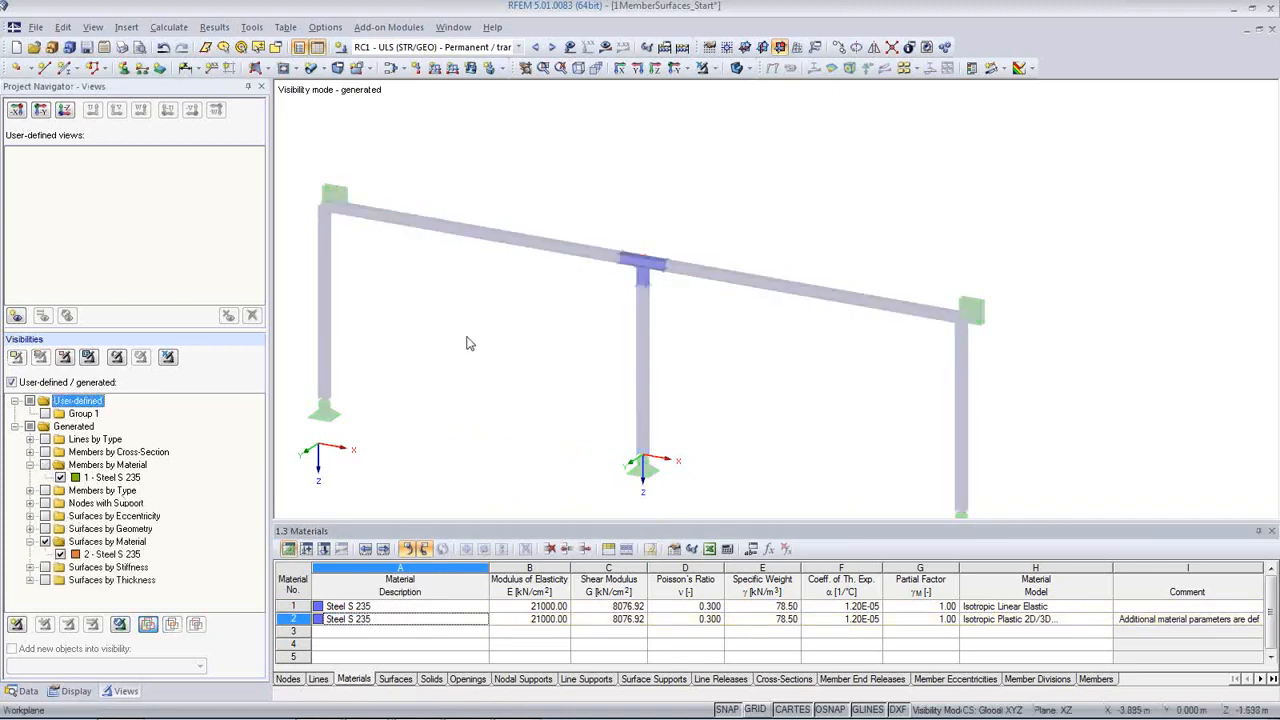
{"action": "left_click", "coordinate": [490, 235]}
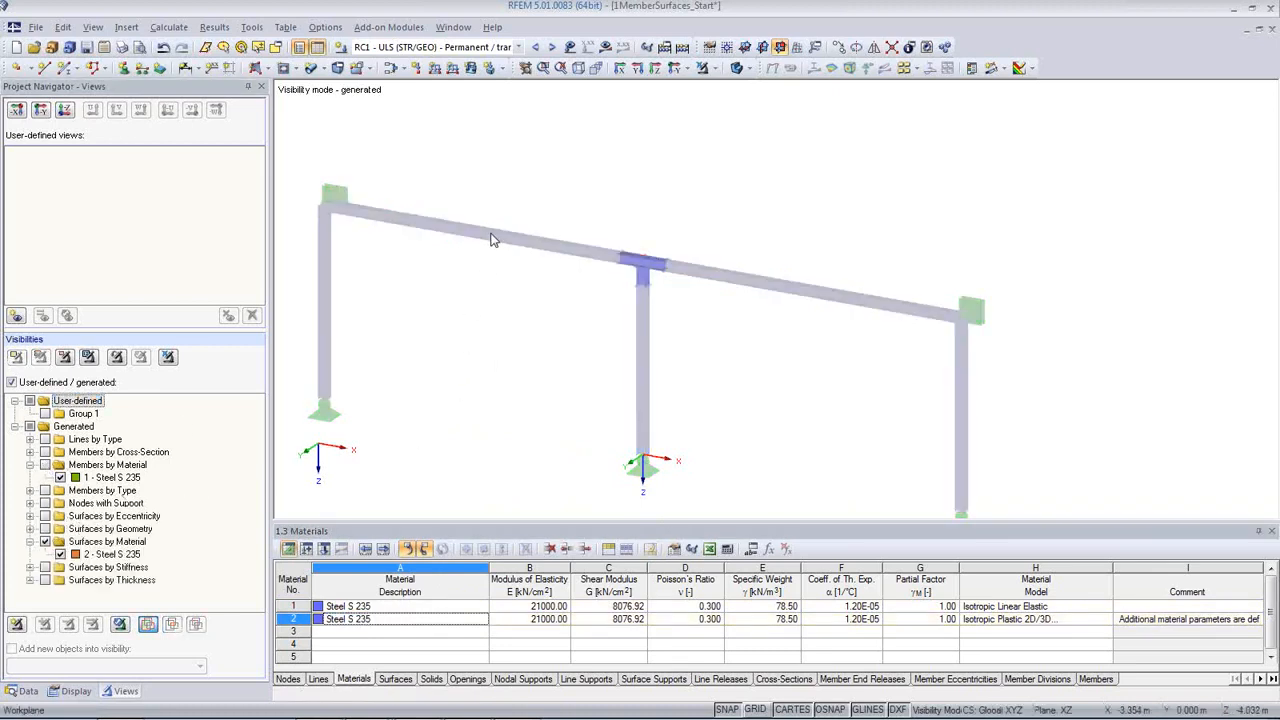
{"action": "left_click", "coordinate": [44, 465]}
{"action": "left_click", "coordinate": [44, 465]}
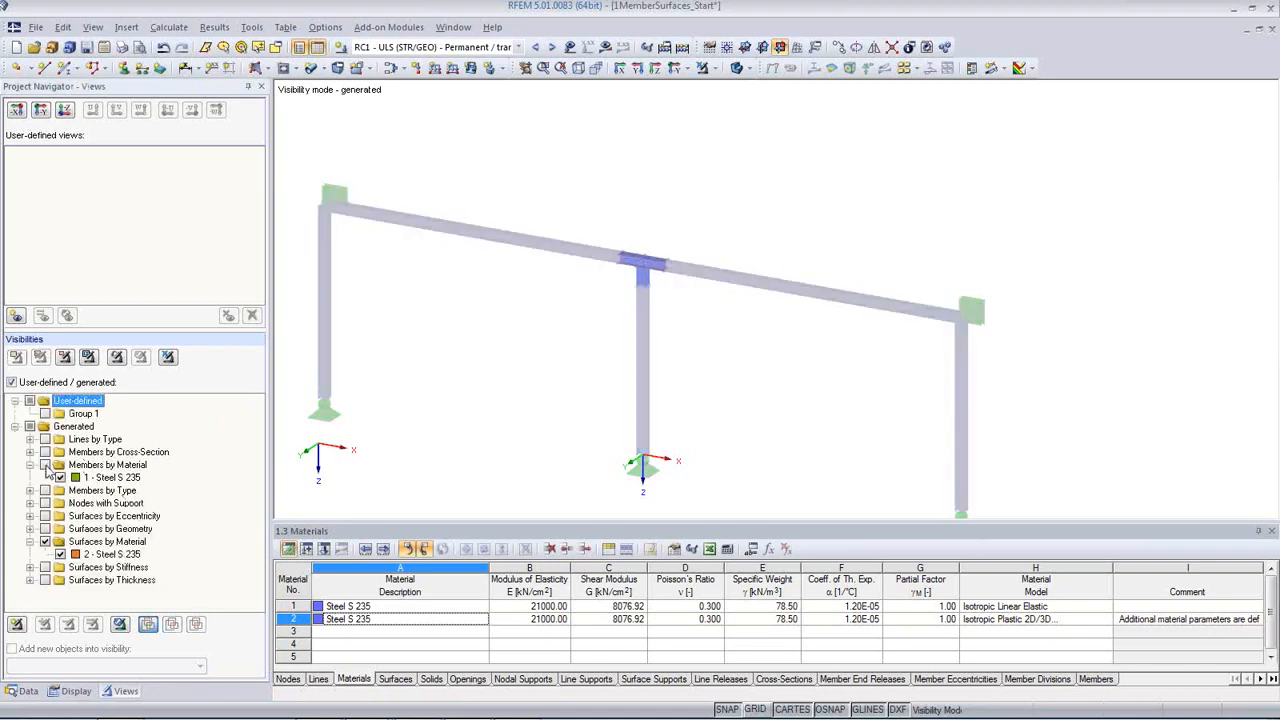
{"action": "left_click", "coordinate": [44, 541]}
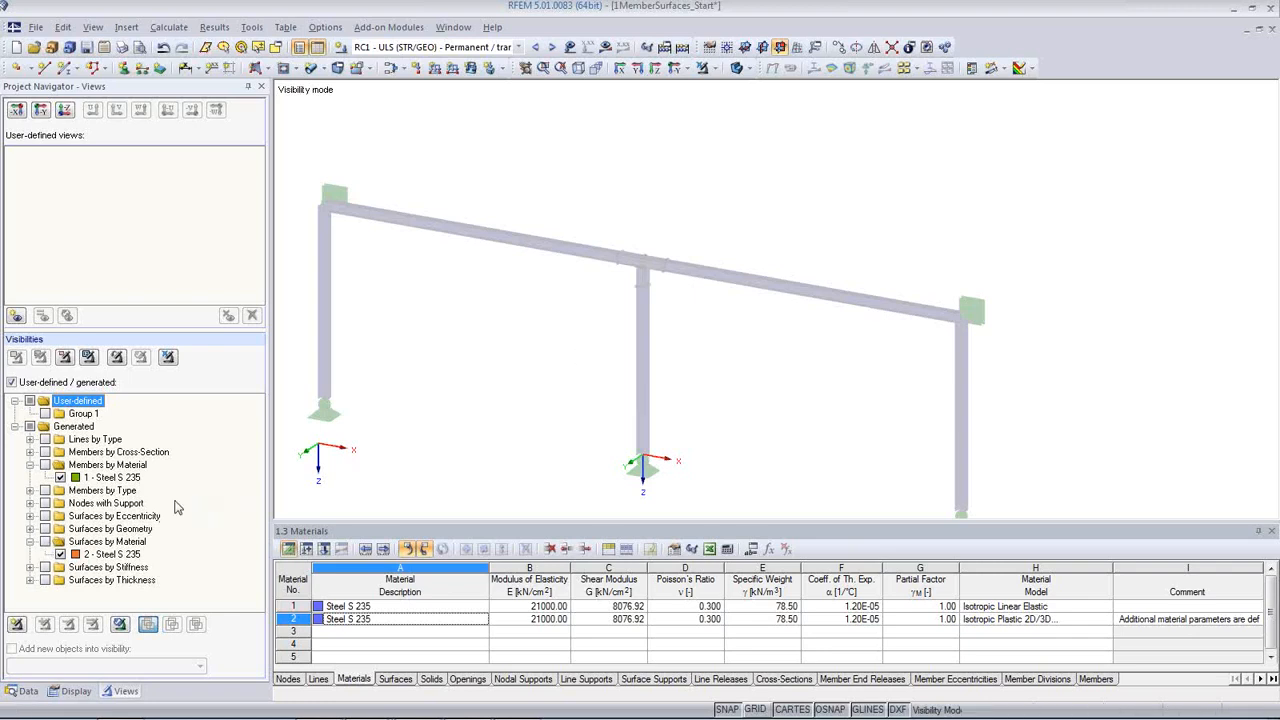
{"action": "left_click", "coordinate": [45, 465]}
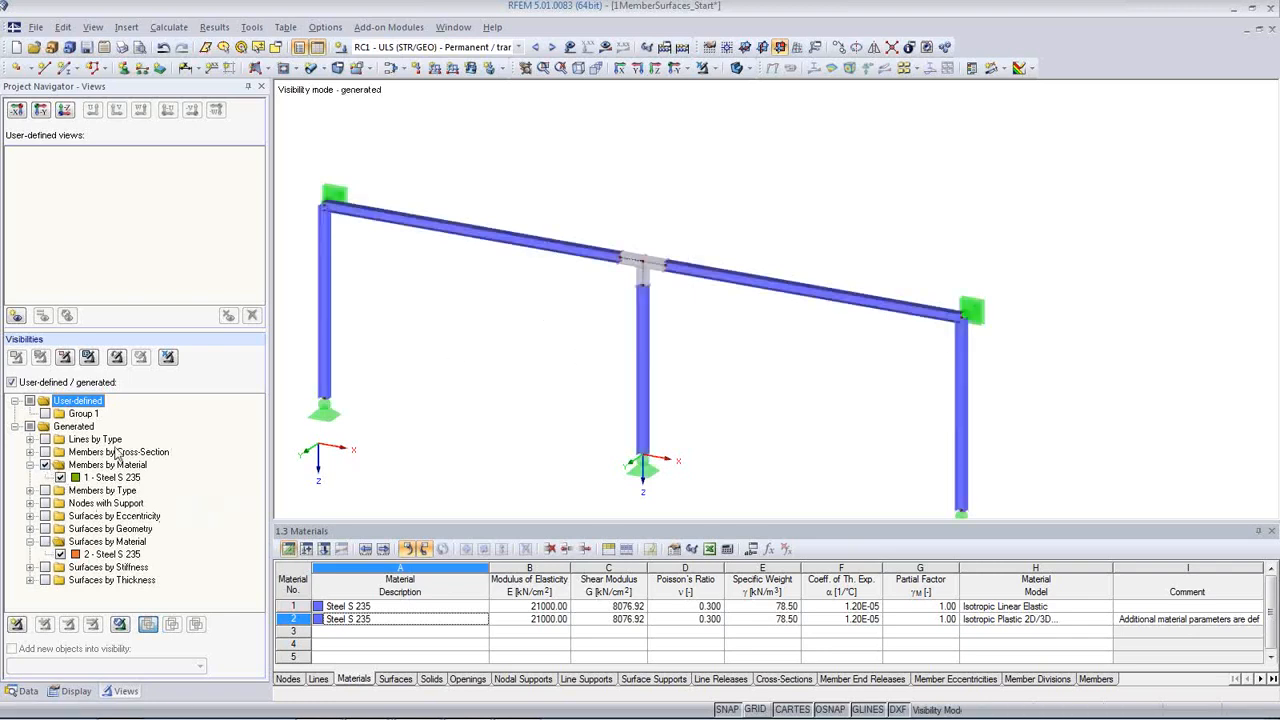
{"action": "left_click", "coordinate": [45, 542]}
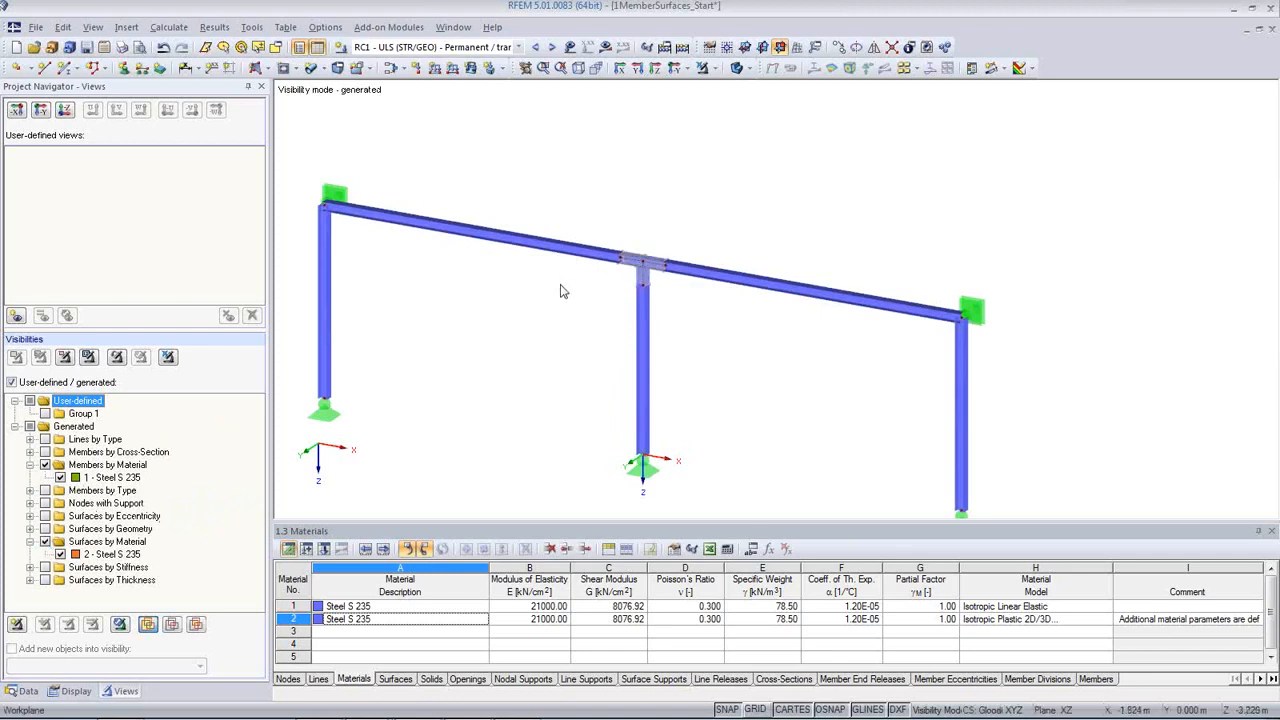
- Cancel the visibility mode for the whole frame and start the calculation of RC1
{"action": "left_click", "coordinate": [168, 358]}
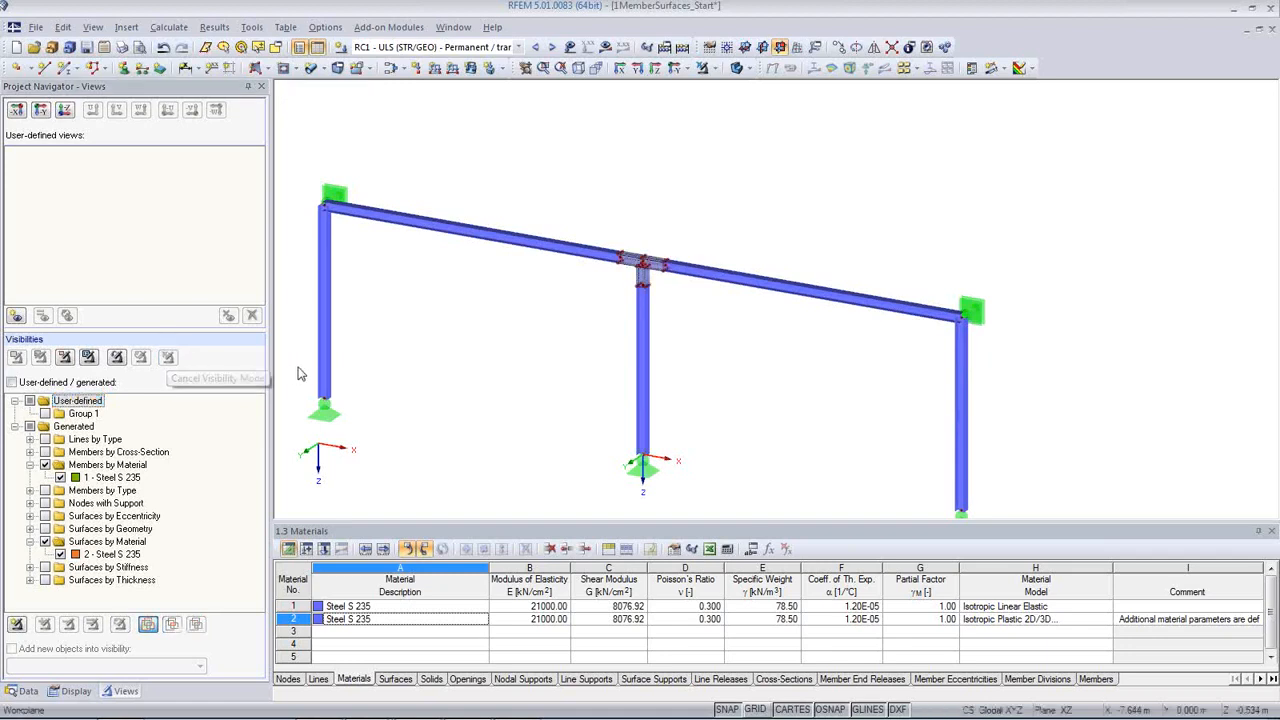
{"action": "scroll", "coordinate": [697, 287], "scroll_direction": "up", "scroll_amount": 2}
{"action": "scroll", "coordinate": [697, 287], "scroll_direction": "down", "scroll_amount": 3}
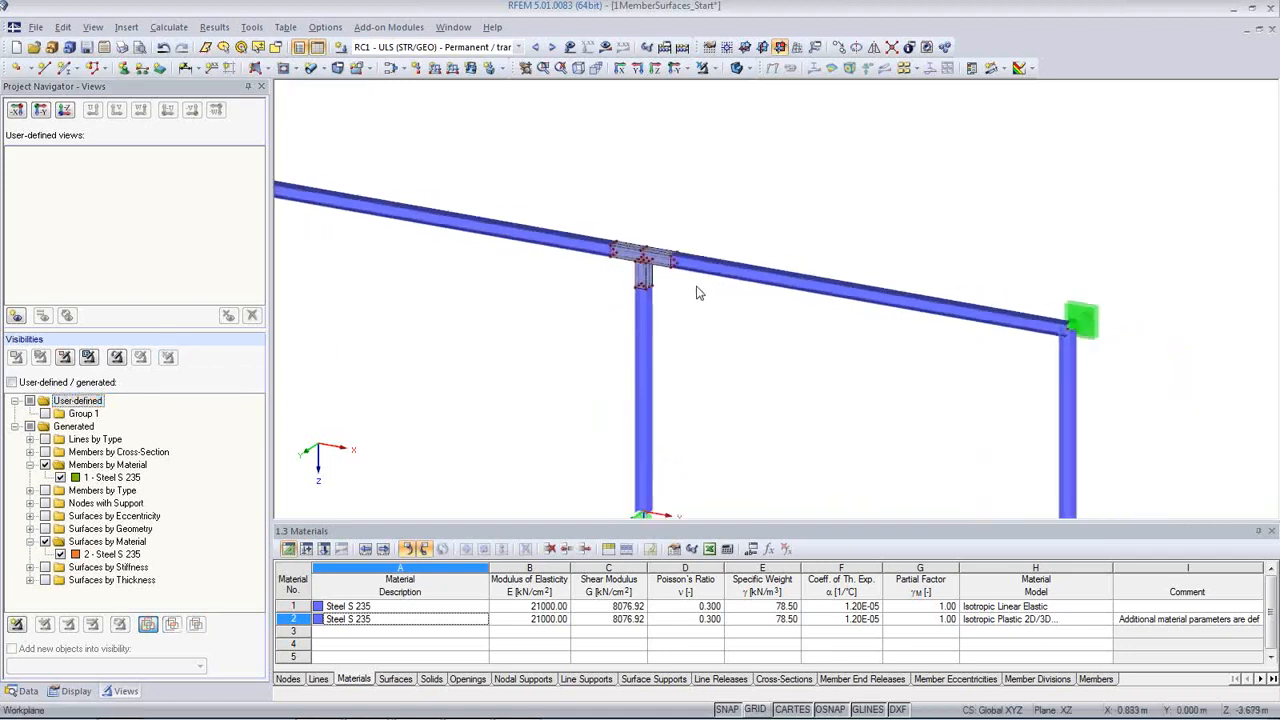
{"action": "left_click", "coordinate": [605, 47]}
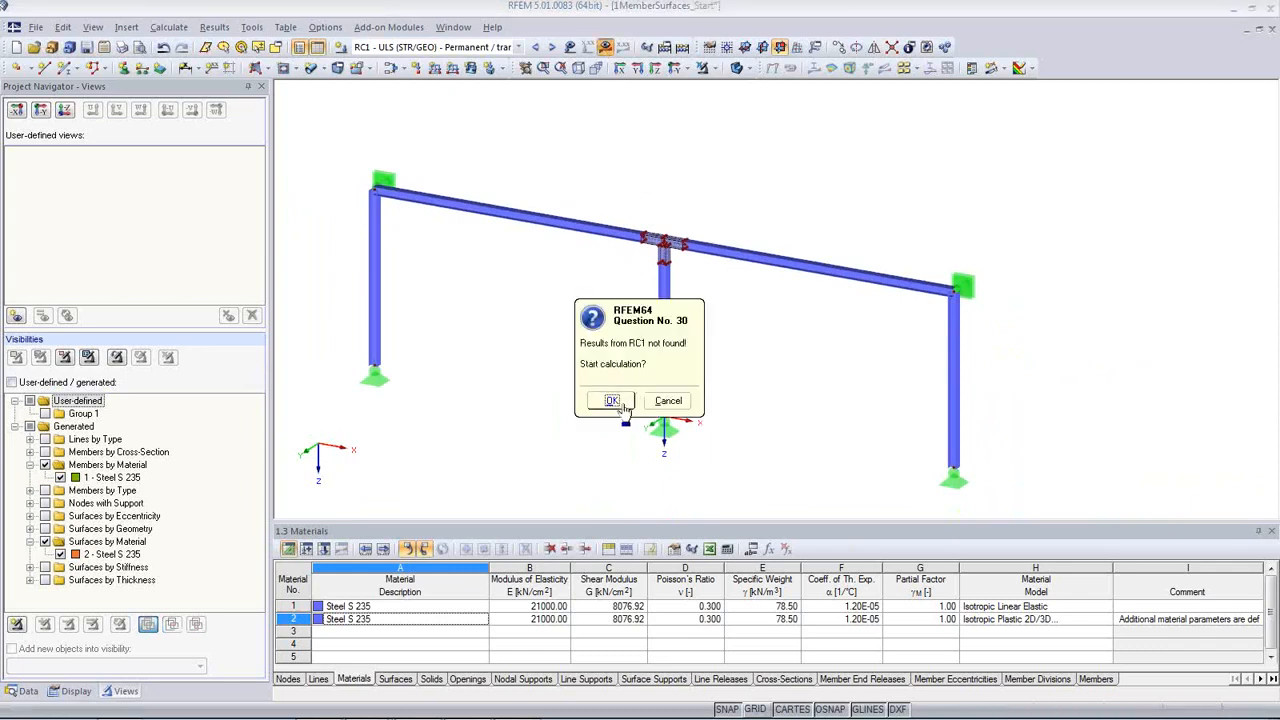
{"action": "left_click", "coordinate": [622, 404]}
- Select the upper and lower beam flange surfaces on both sides of the beam-to-column joint together
{"action": "scroll", "coordinate": [686, 302], "scroll_direction": "up", "scroll_amount": 2}
{"action": "scroll", "coordinate": [686, 302], "scroll_direction": "up", "scroll_amount": 5}
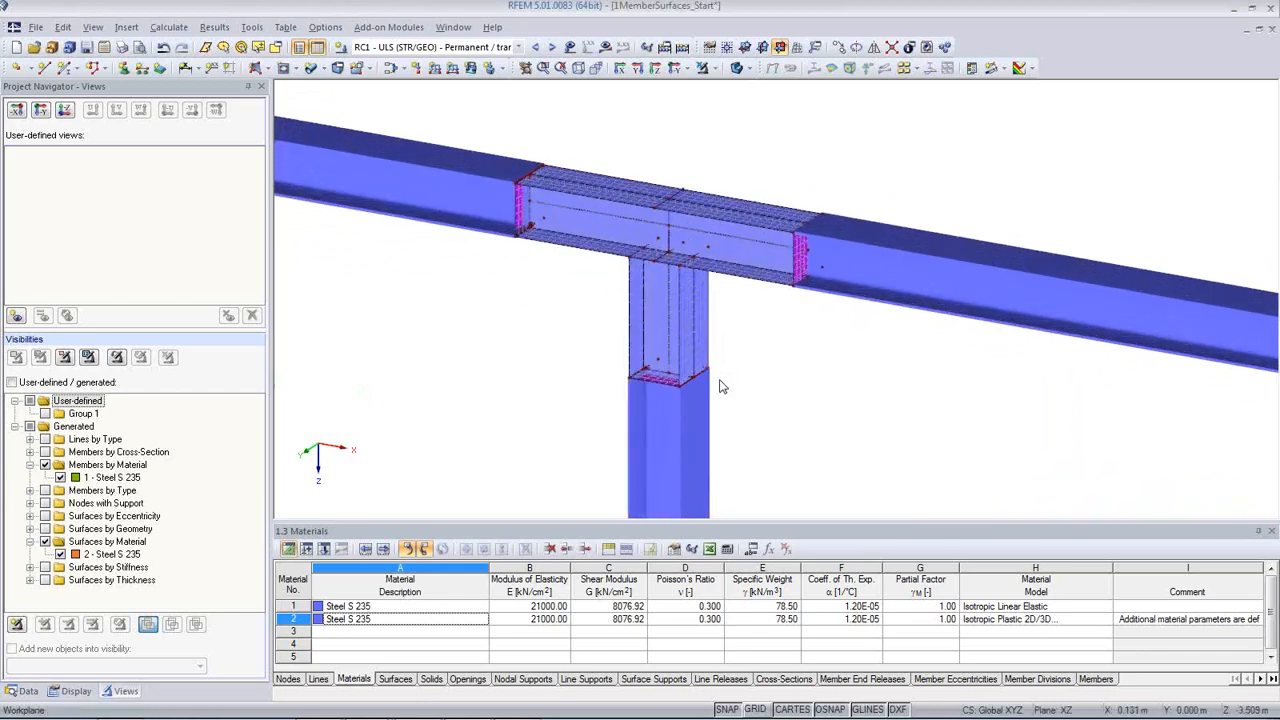
{"action": "scroll", "coordinate": [722, 387], "scroll_direction": "up", "scroll_amount": 4}
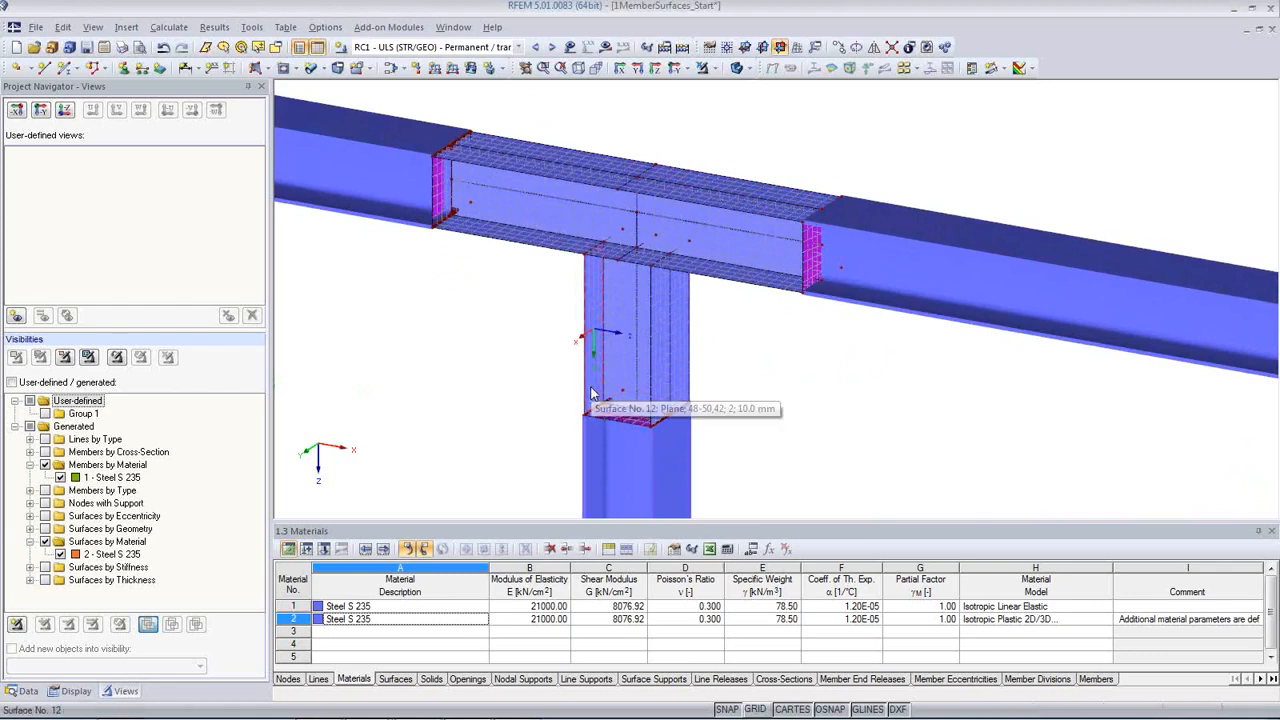
{"action": "left_click", "coordinate": [533, 242]}
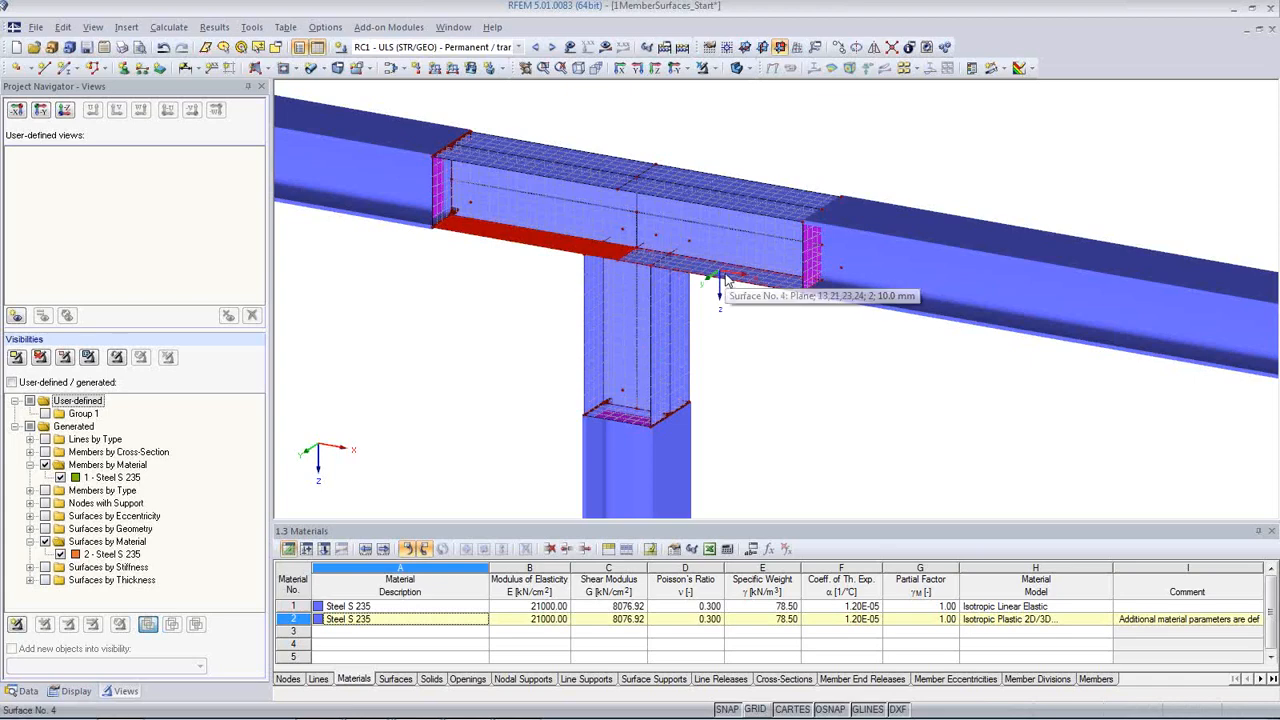
{"action": "left_click", "coordinate": [764, 285], "text": "ctrl"}
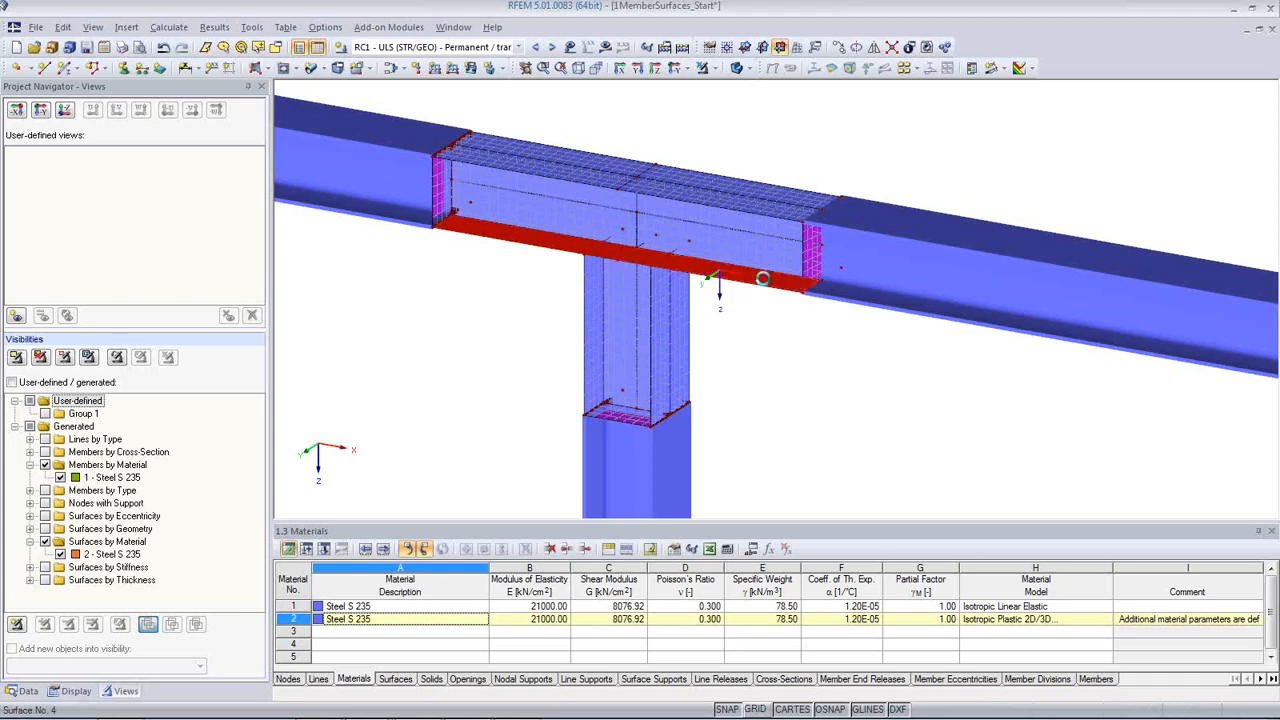
{"action": "left_click", "coordinate": [749, 207], "text": "ctrl"}
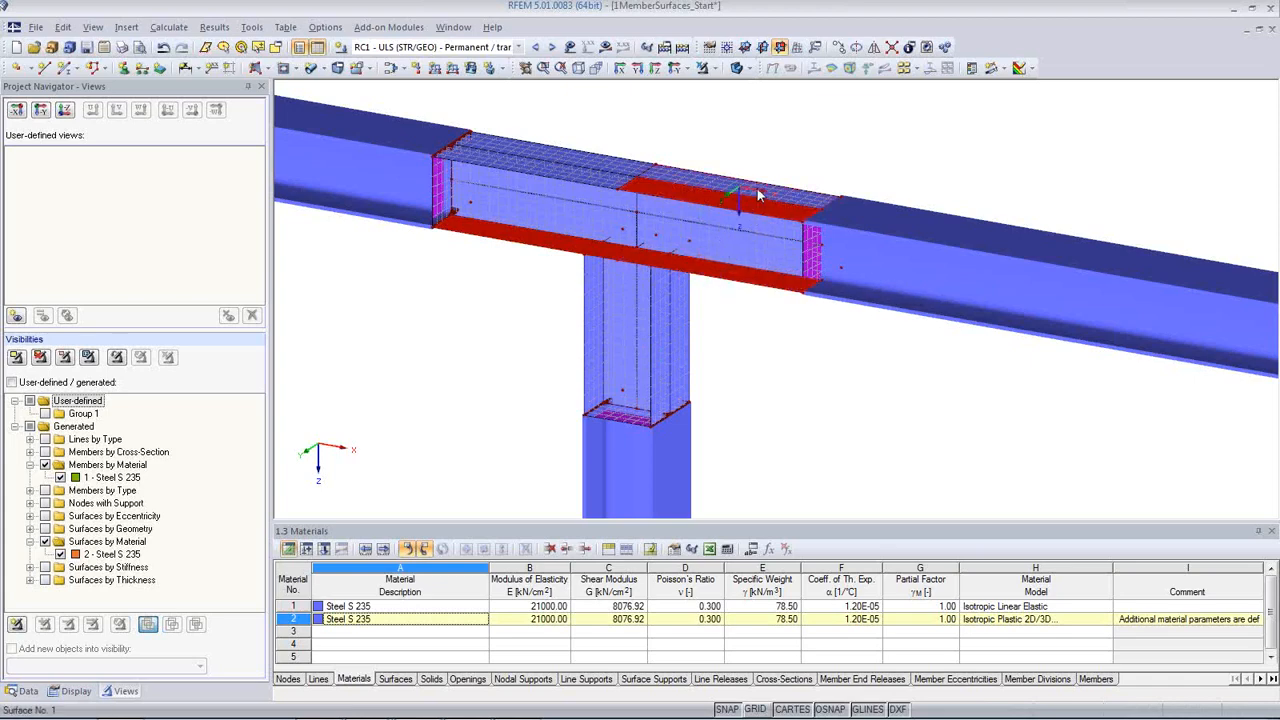
{"action": "left_click", "coordinate": [515, 166], "text": "ctrl"}
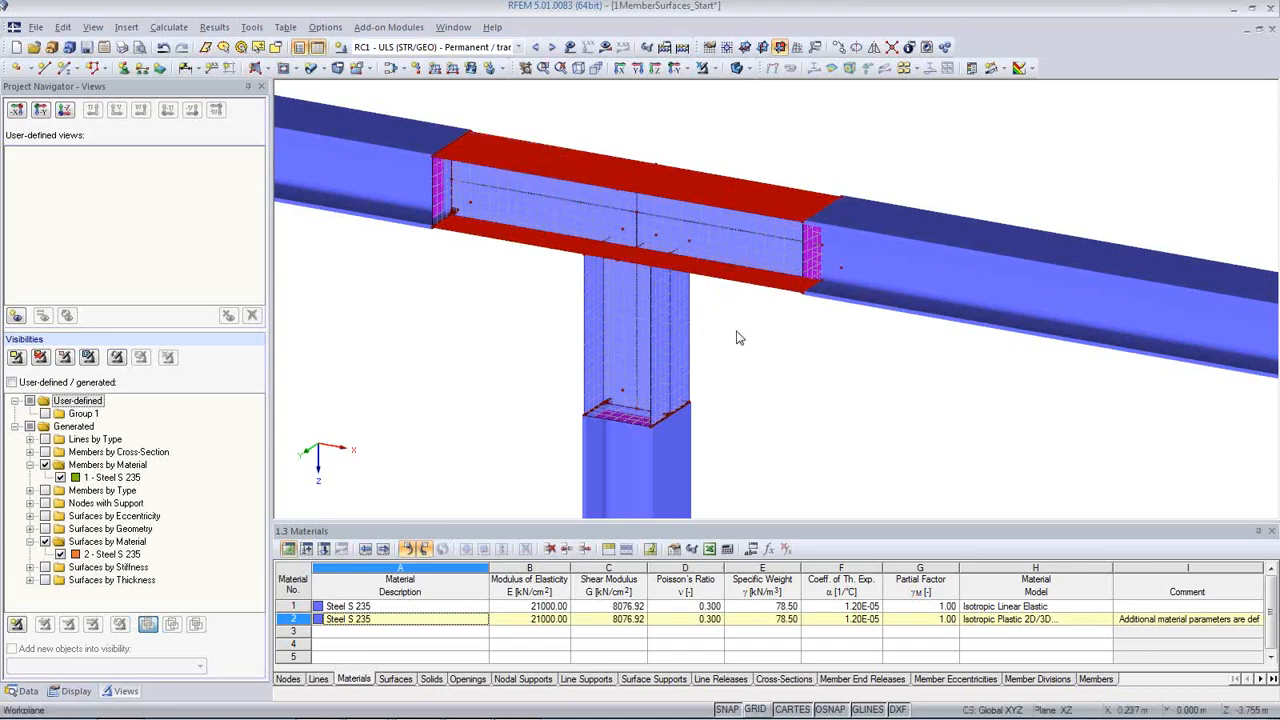
- Examine the vertical line in the middle of the joint's beam web above the column, selecting it in different views
{"action": "left_click", "coordinate": [636, 214]}
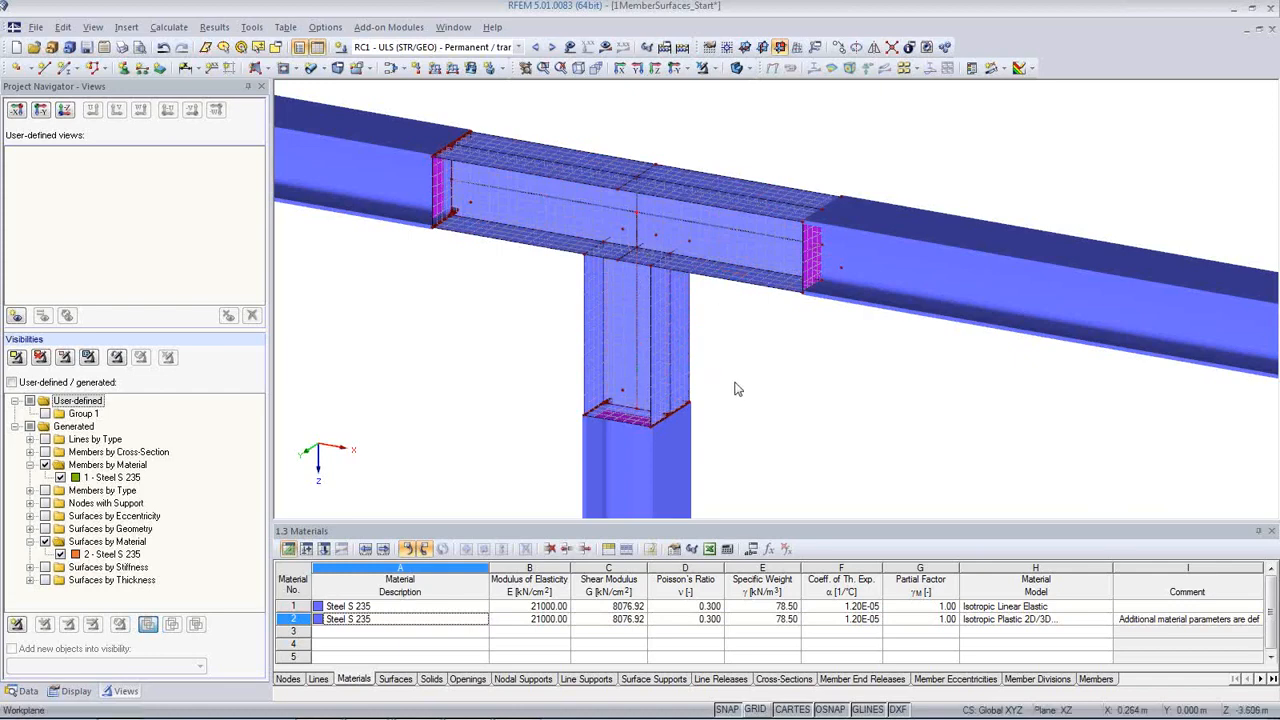
{"action": "middle_click_drag", "start_coordinate": [814, 372], "coordinate": [862, 374]}
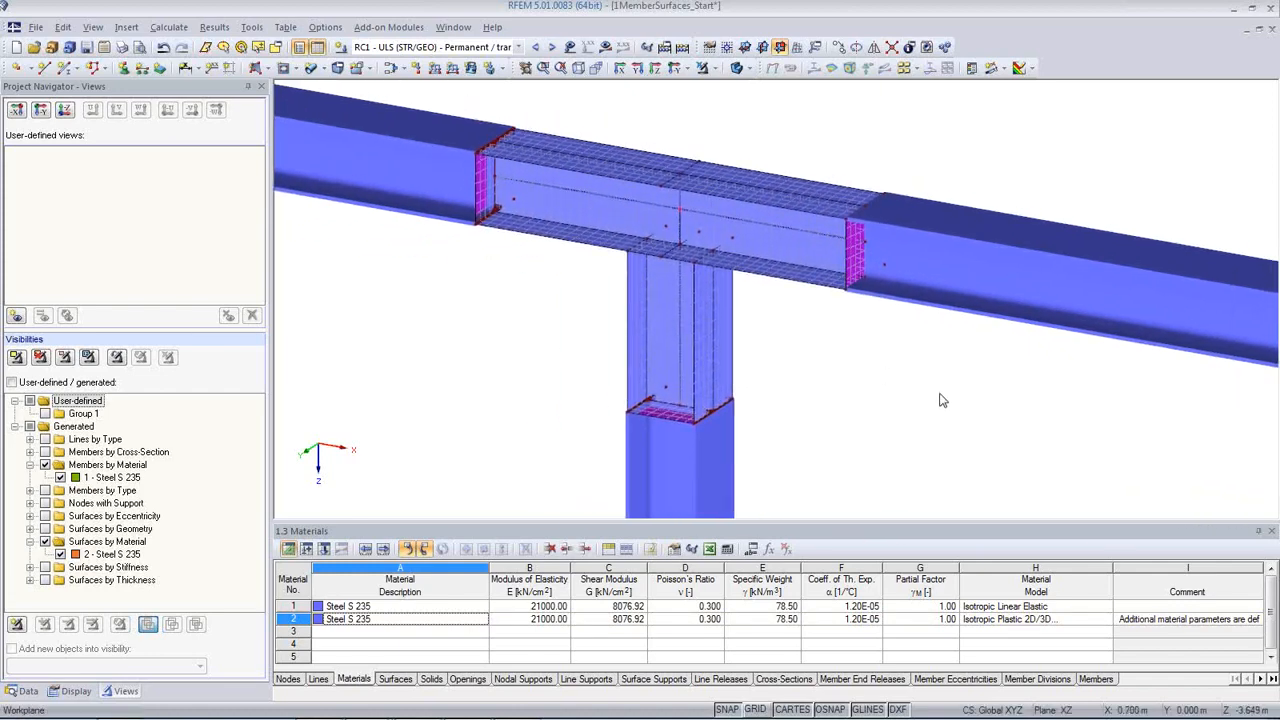
{"action": "middle_click_drag", "start_coordinate": [931, 391], "coordinate": [821, 392]}
{"action": "left_click", "coordinate": [785, 358]}
{"action": "scroll", "coordinate": [821, 392], "scroll_direction": "down", "scroll_amount": 2}
{"action": "middle_click_drag", "start_coordinate": [564, 369], "coordinate": [648, 364]}
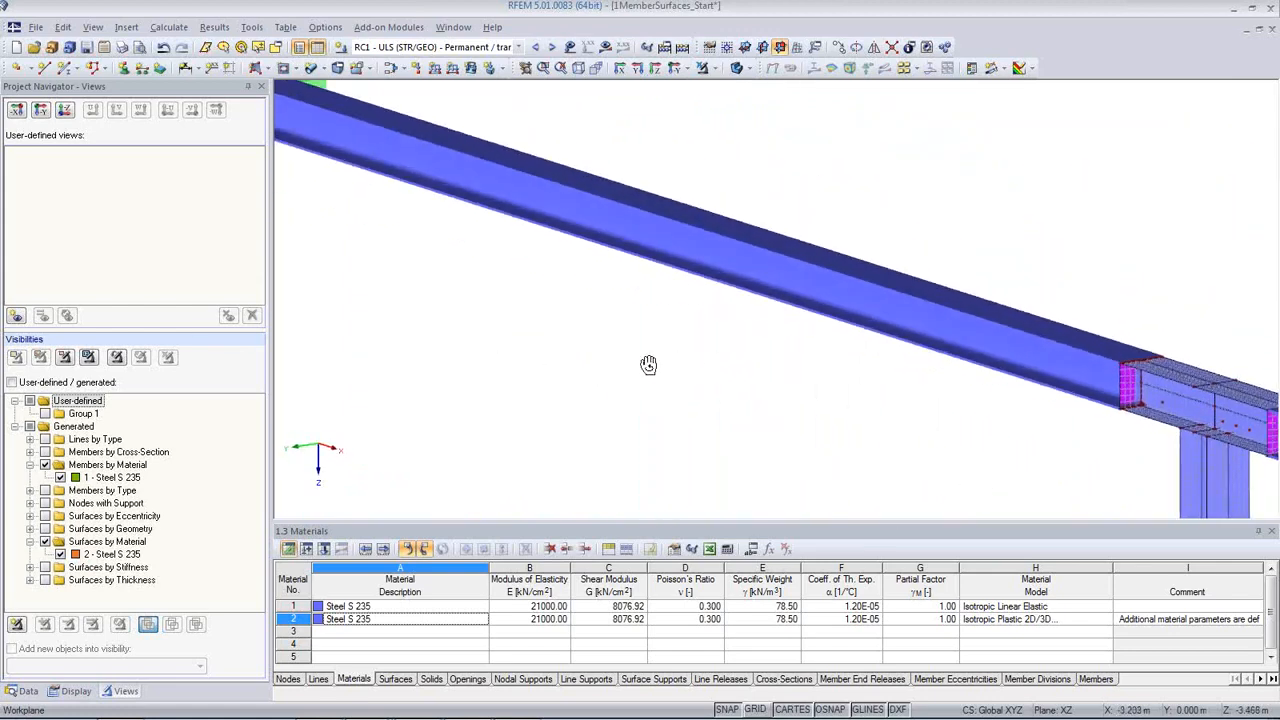
{"action": "middle_click_drag", "start_coordinate": [906, 403], "coordinate": [460, 291]}
{"action": "middle_click_drag", "start_coordinate": [973, 459], "coordinate": [823, 346]}
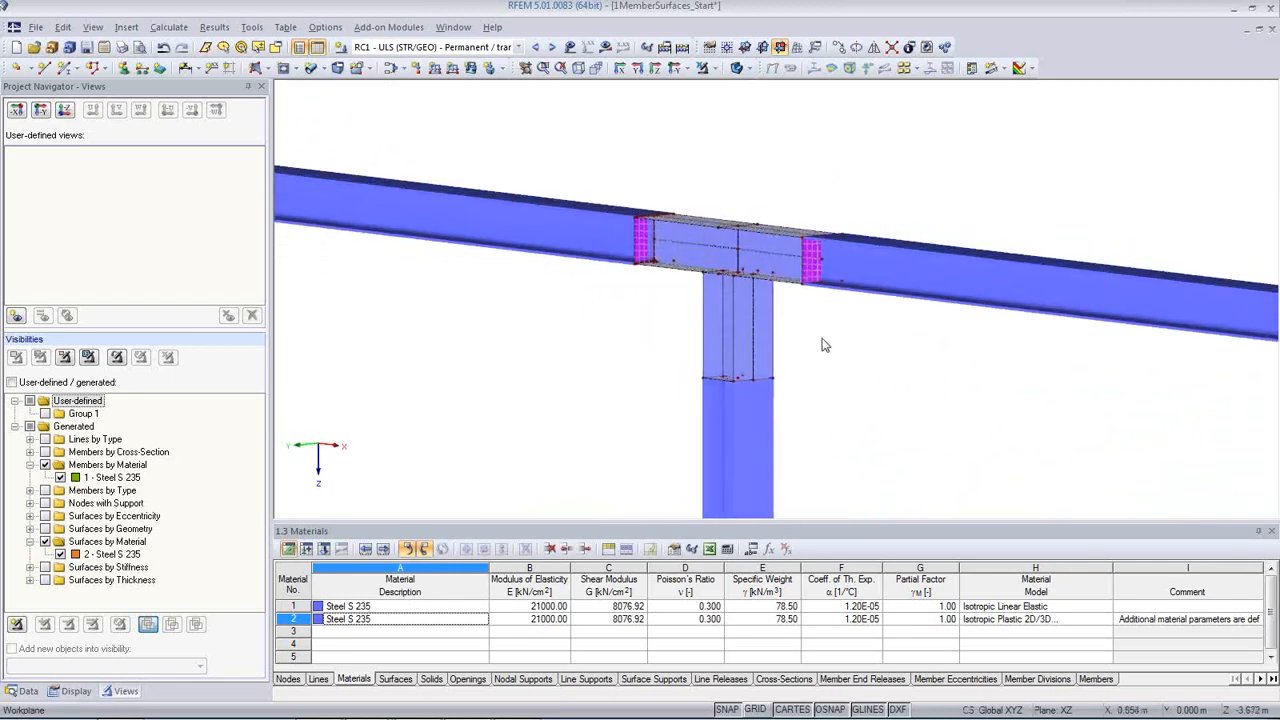
{"action": "left_click", "coordinate": [738, 254]}
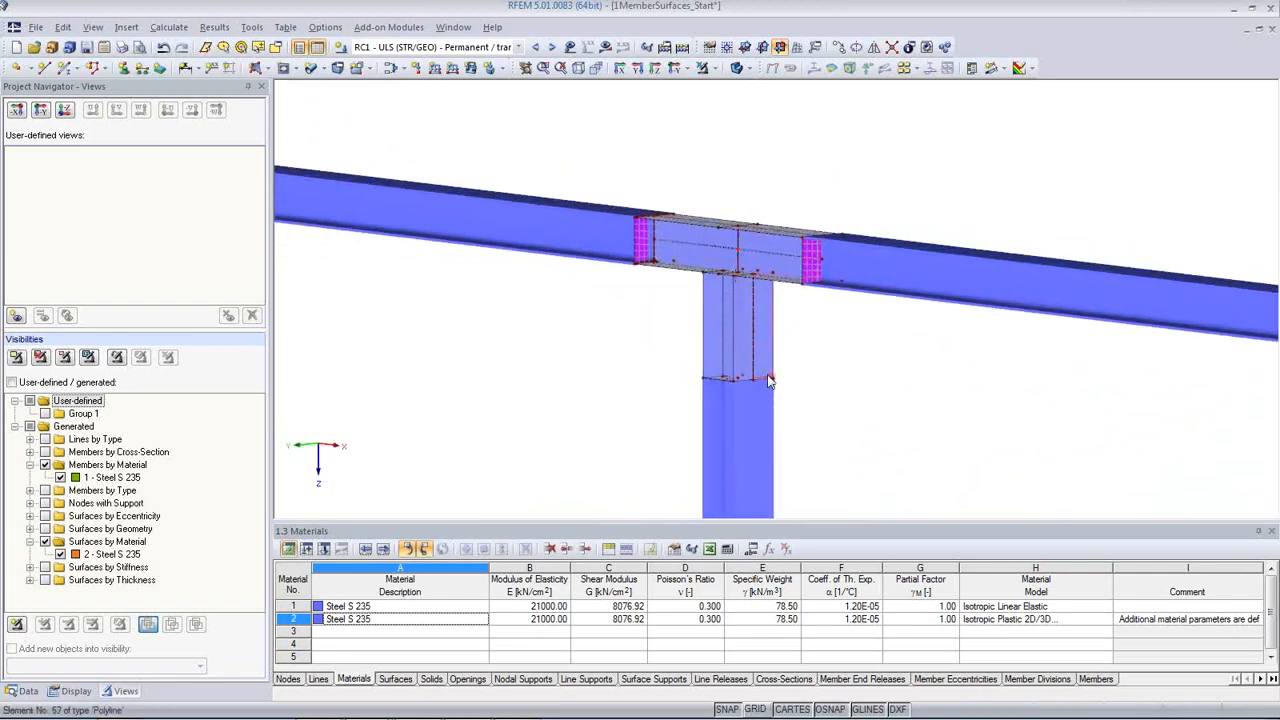
- View the joint from below and select the beam's lower flange surfaces on both sides of the column together
{"action": "middle_click_drag", "start_coordinate": [909, 354], "coordinate": [914, 243], "text": "ctrl"}
{"action": "scroll", "coordinate": [634, 286], "scroll_direction": "up", "scroll_amount": 1}
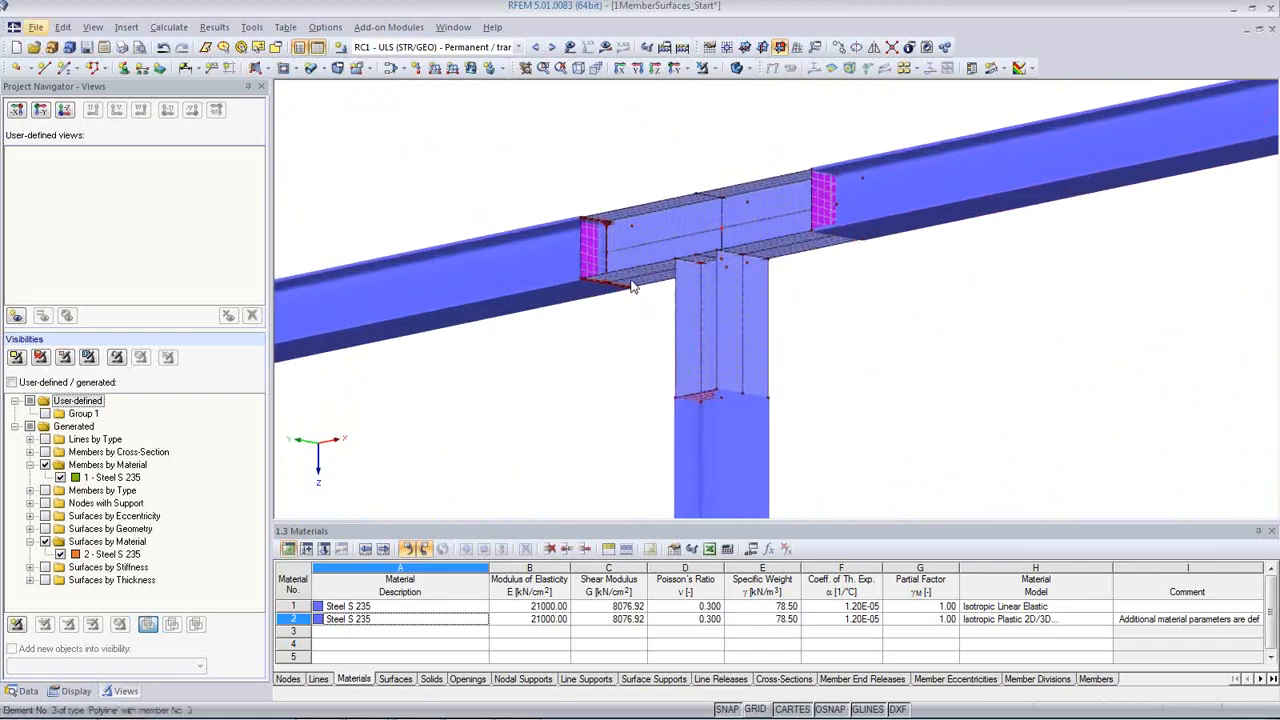
{"action": "scroll", "coordinate": [640, 280], "scroll_direction": "up", "scroll_amount": 2}
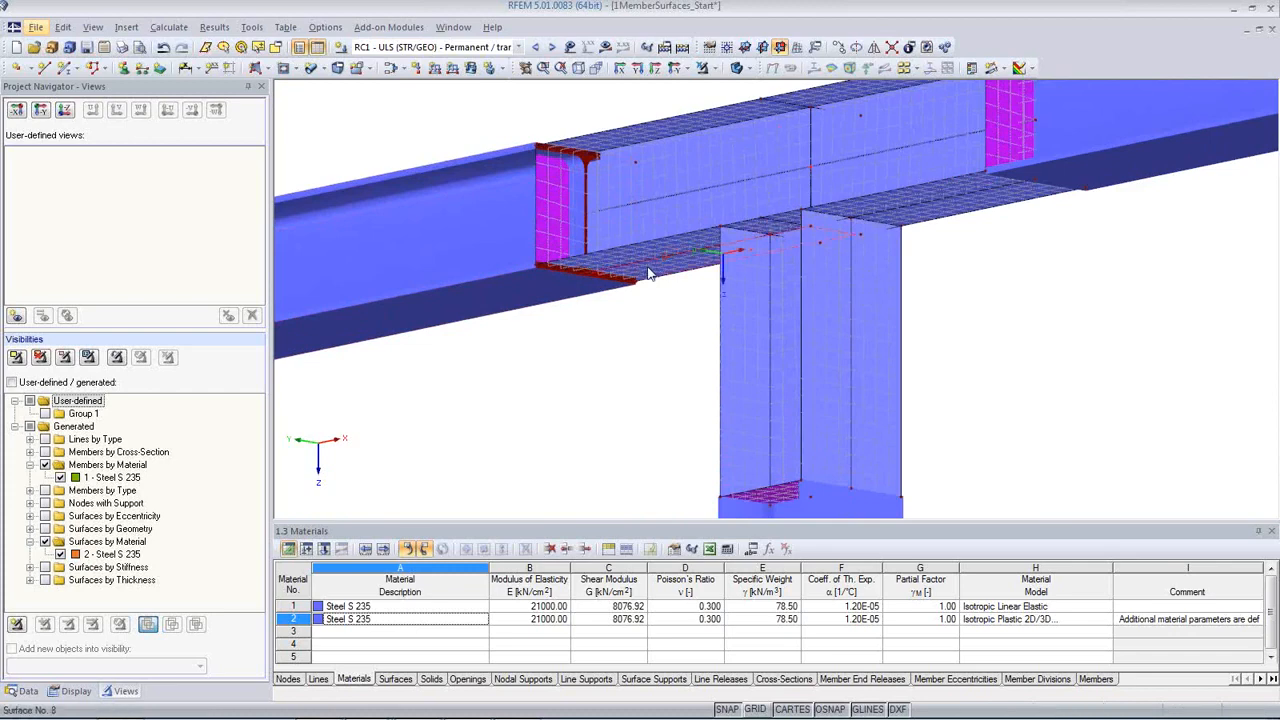
{"action": "left_click", "coordinate": [636, 258]}
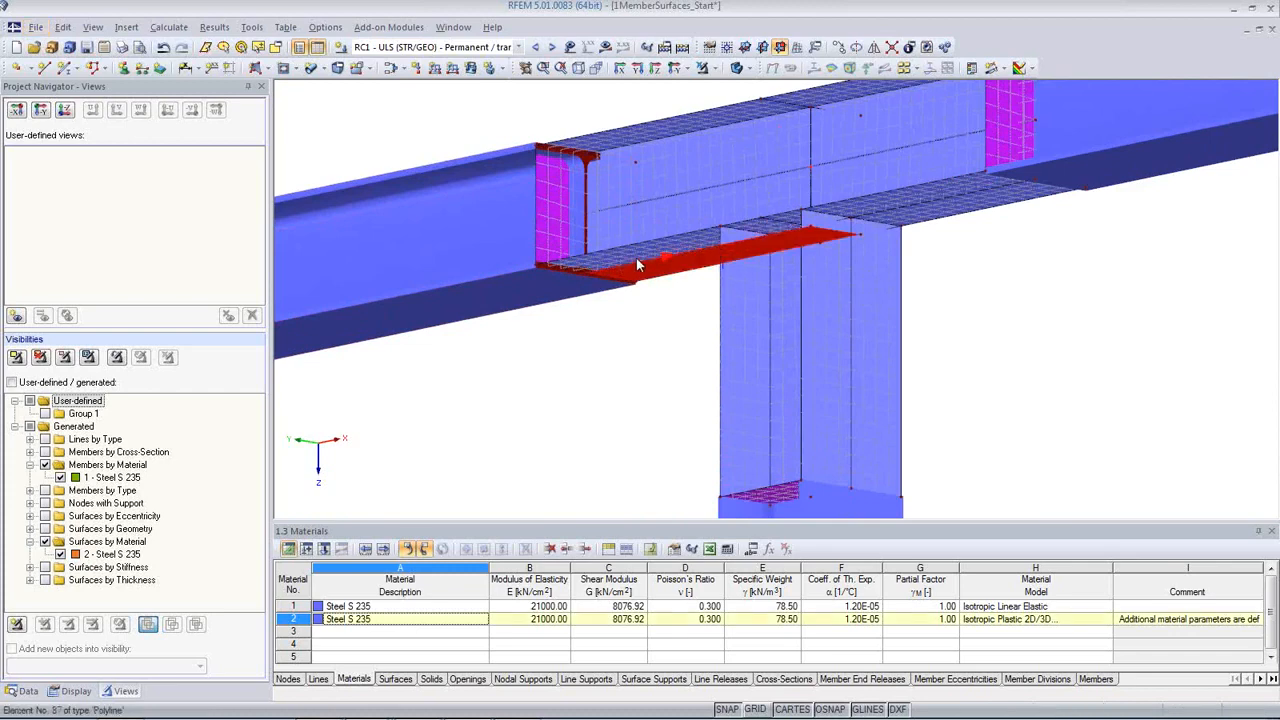
{"action": "left_click", "coordinate": [889, 203], "text": "ctrl"}
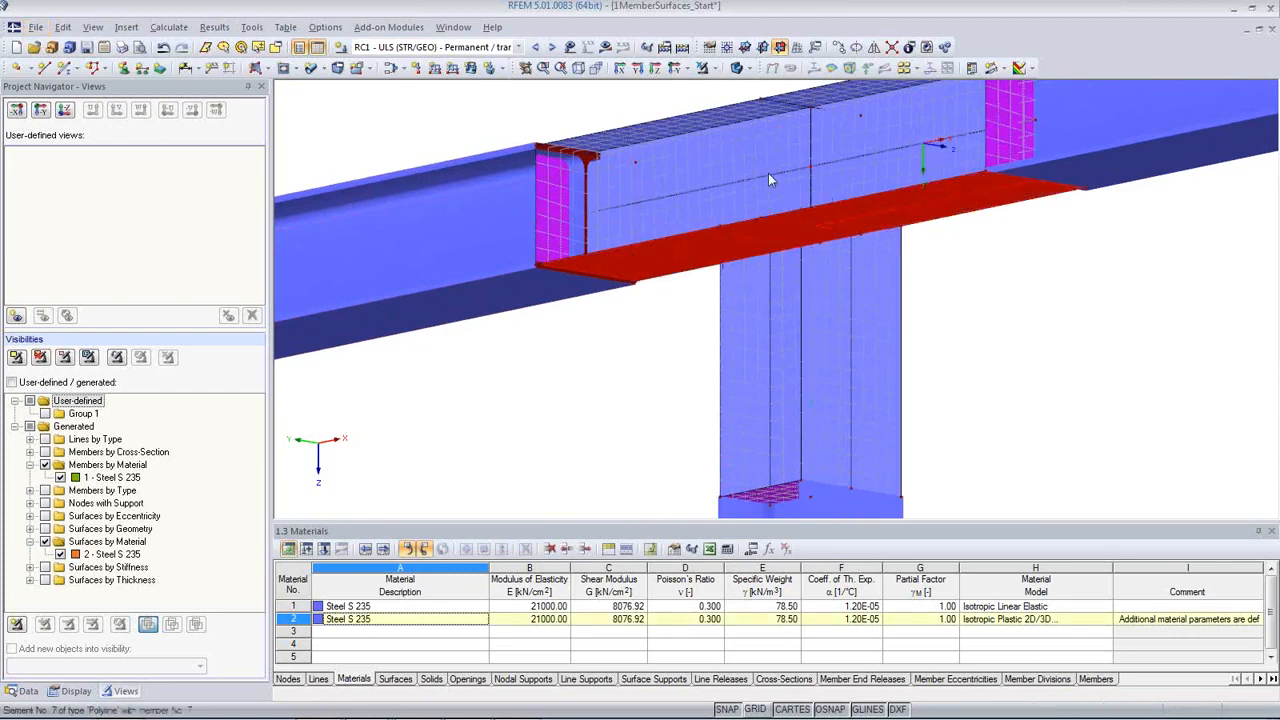
- Add the upper flange surfaces on both sides to the selection and set the thickness of all joint flange surfaces to 20 mm
{"action": "left_click", "coordinate": [699, 125], "text": "ctrl"}
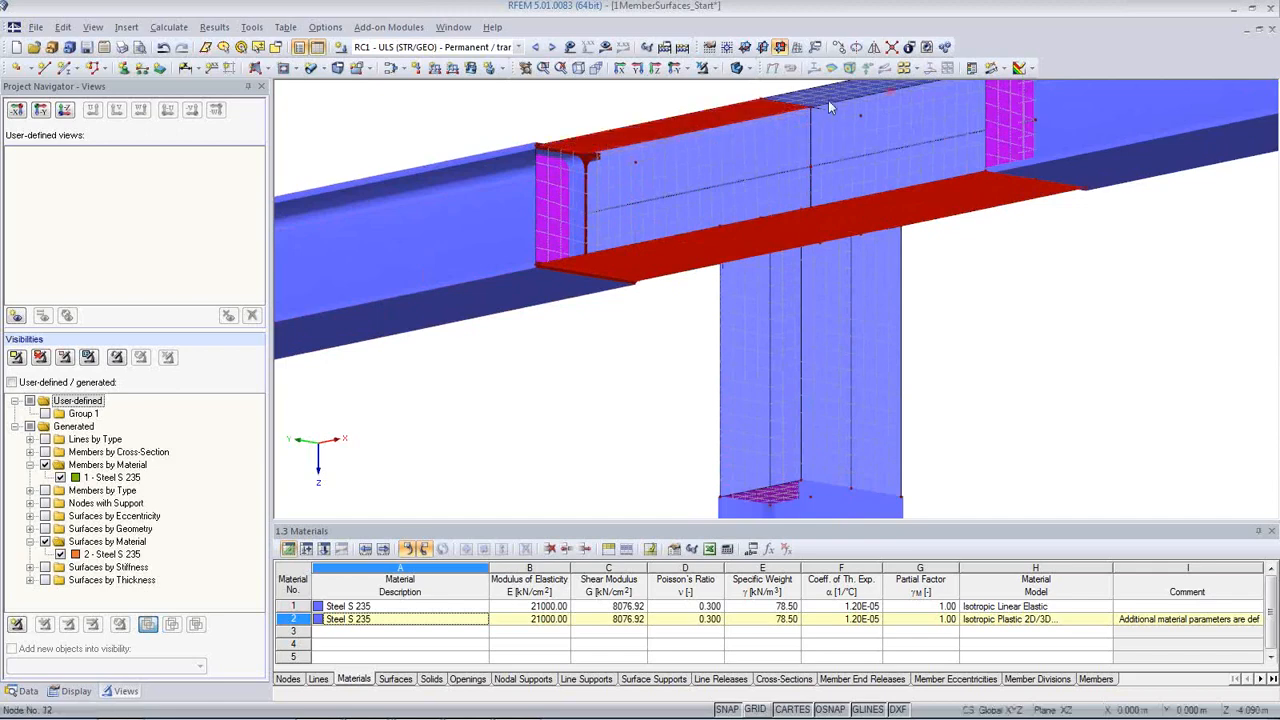
{"action": "middle_click_drag", "start_coordinate": [893, 235], "coordinate": [783, 215], "text": "ctrl"}
{"action": "left_click", "coordinate": [793, 156], "text": "ctrl"}
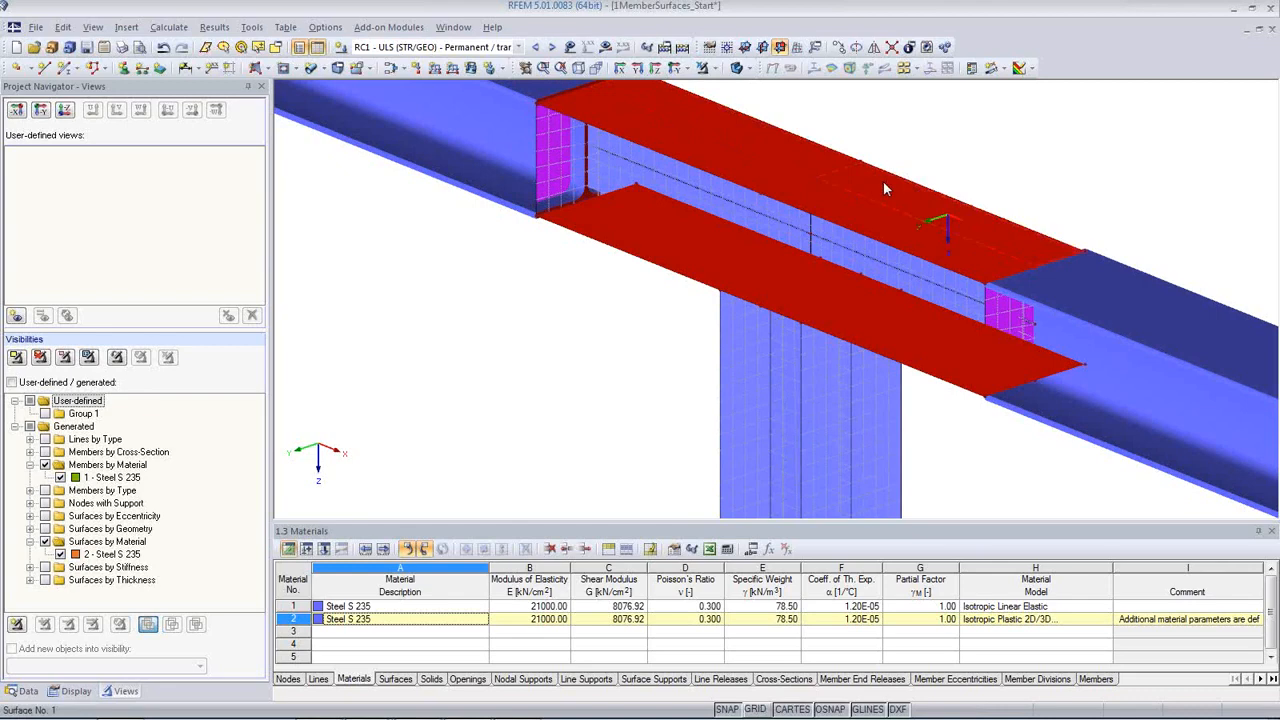
{"action": "double_click", "coordinate": [884, 189]}
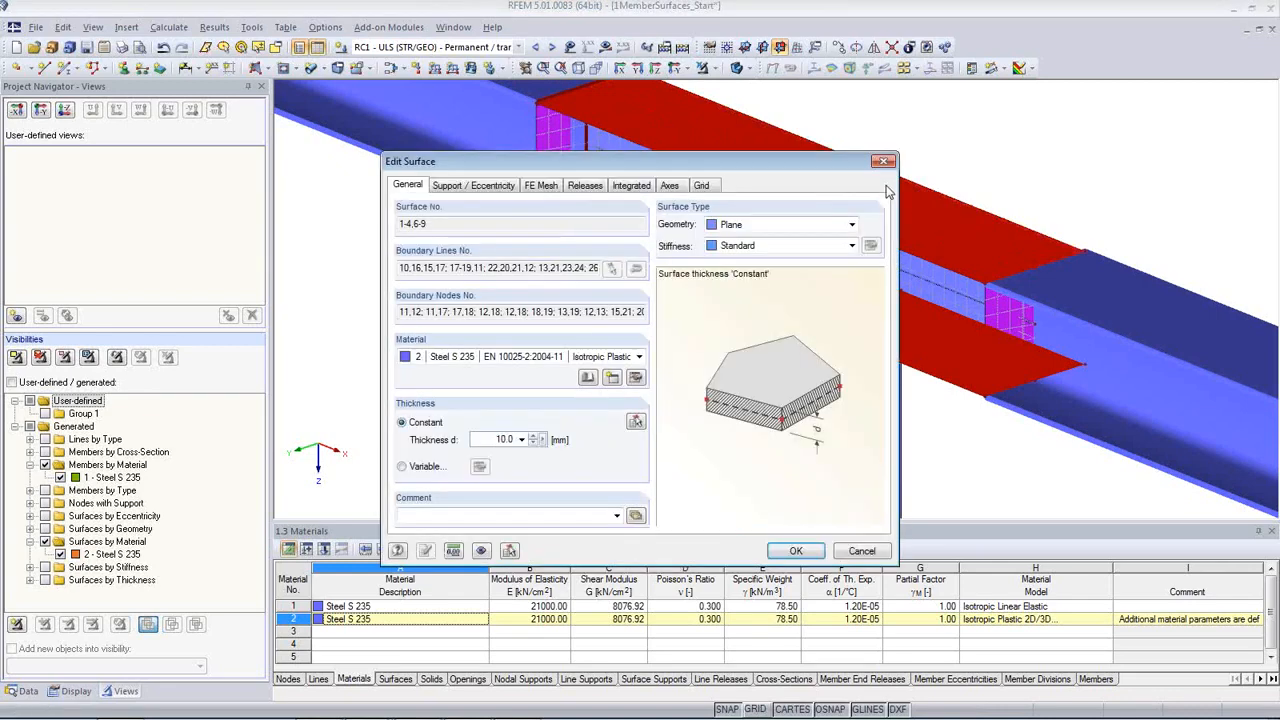
{"action": "type", "text": "20"}
{"action": "left_click", "coordinate": [800, 551]}
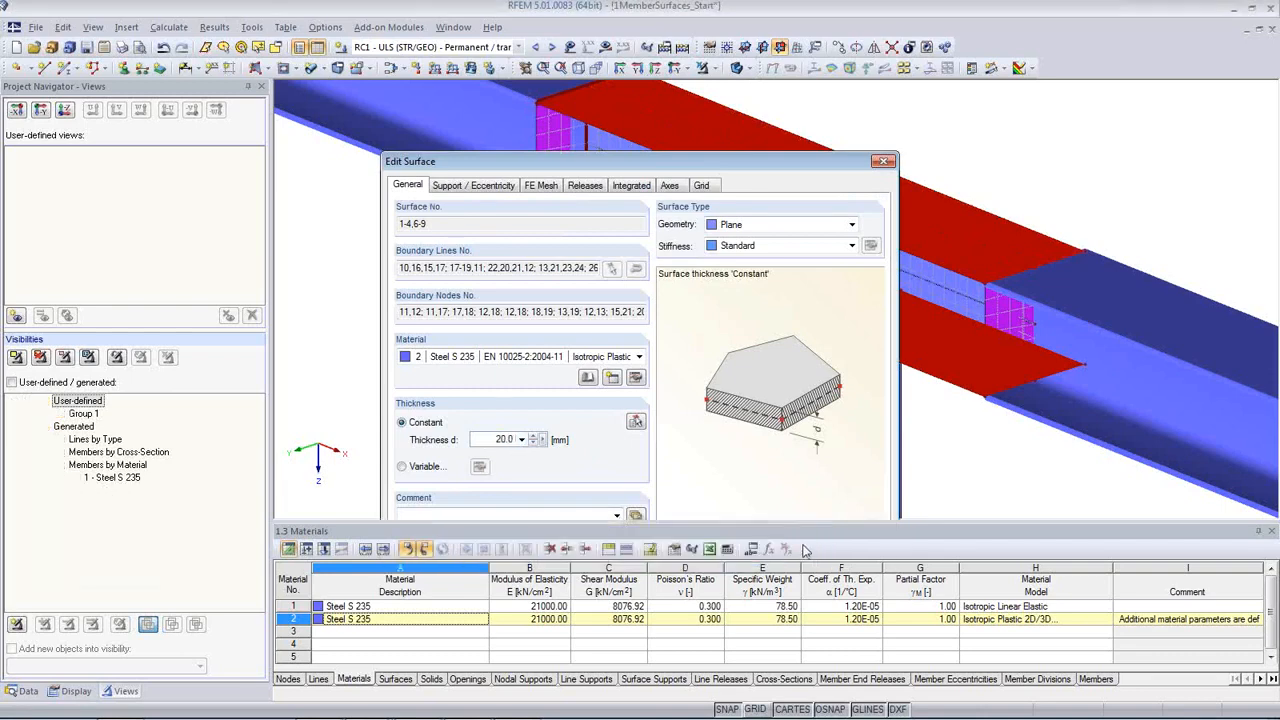
{"action": "left_click", "coordinate": [578, 412]}
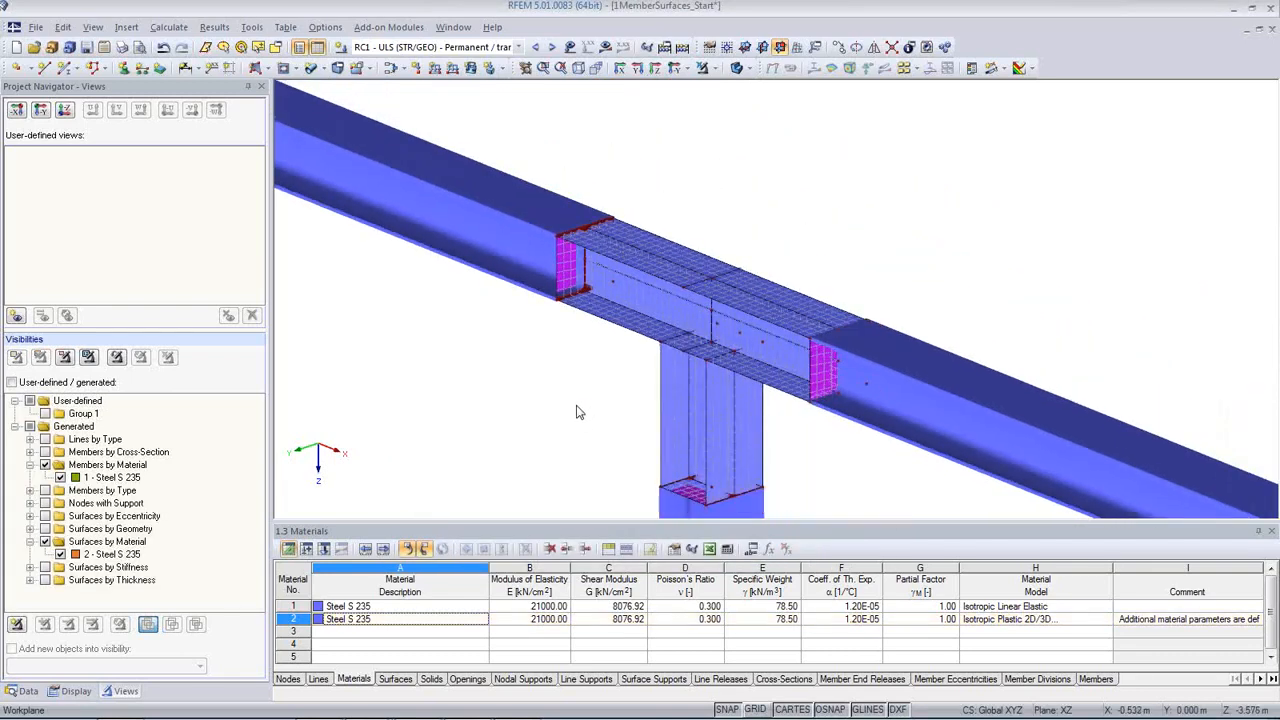
{"action": "middle_click_drag", "start_coordinate": [577, 412], "coordinate": [550, 358]}
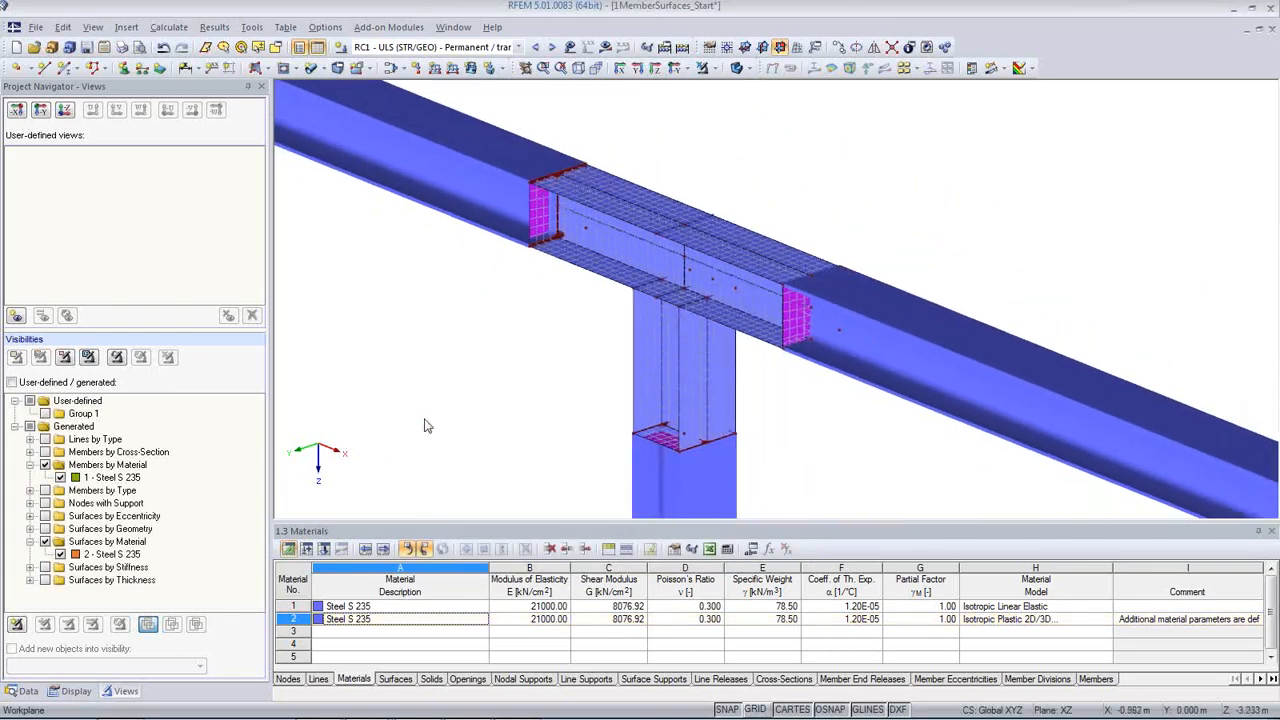
- Activate the generated visibilities by surface geometry and thickness, hide the 10 mm surfaces, and switch the model to solid transparent display
{"action": "left_click", "coordinate": [31, 530]}
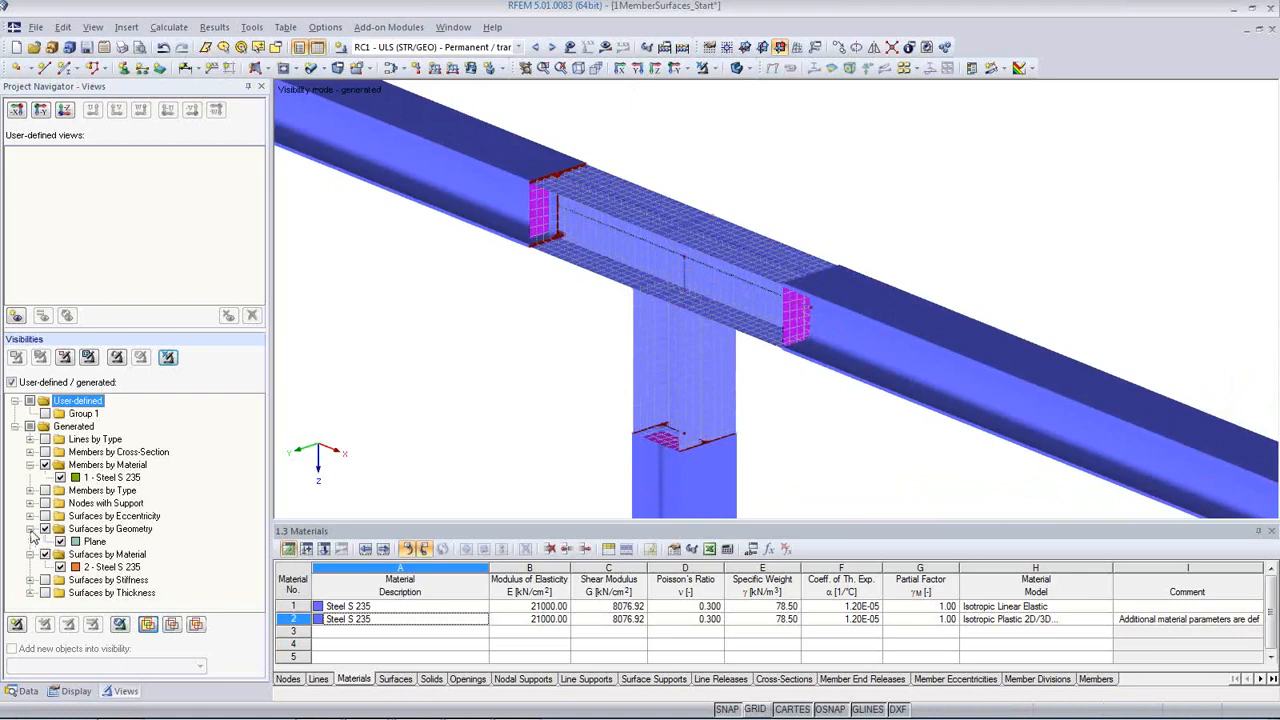
{"action": "left_click", "coordinate": [31, 593]}
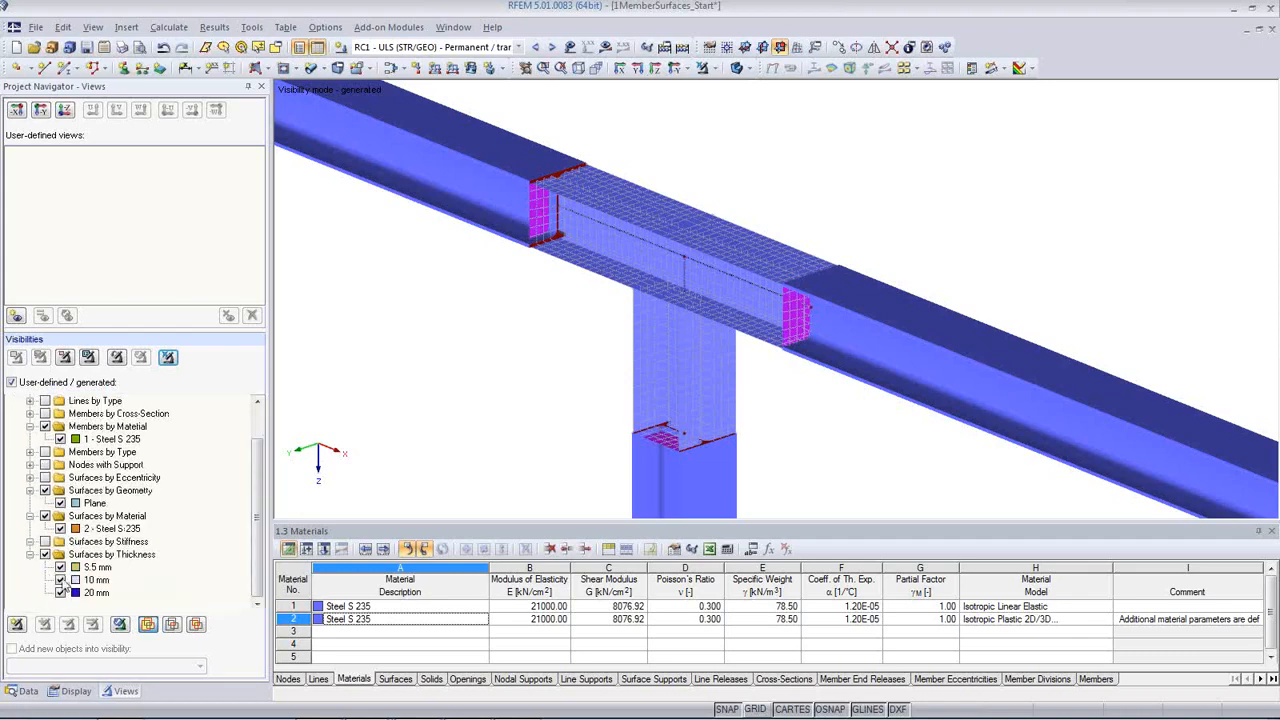
{"action": "left_click", "coordinate": [744, 68]}
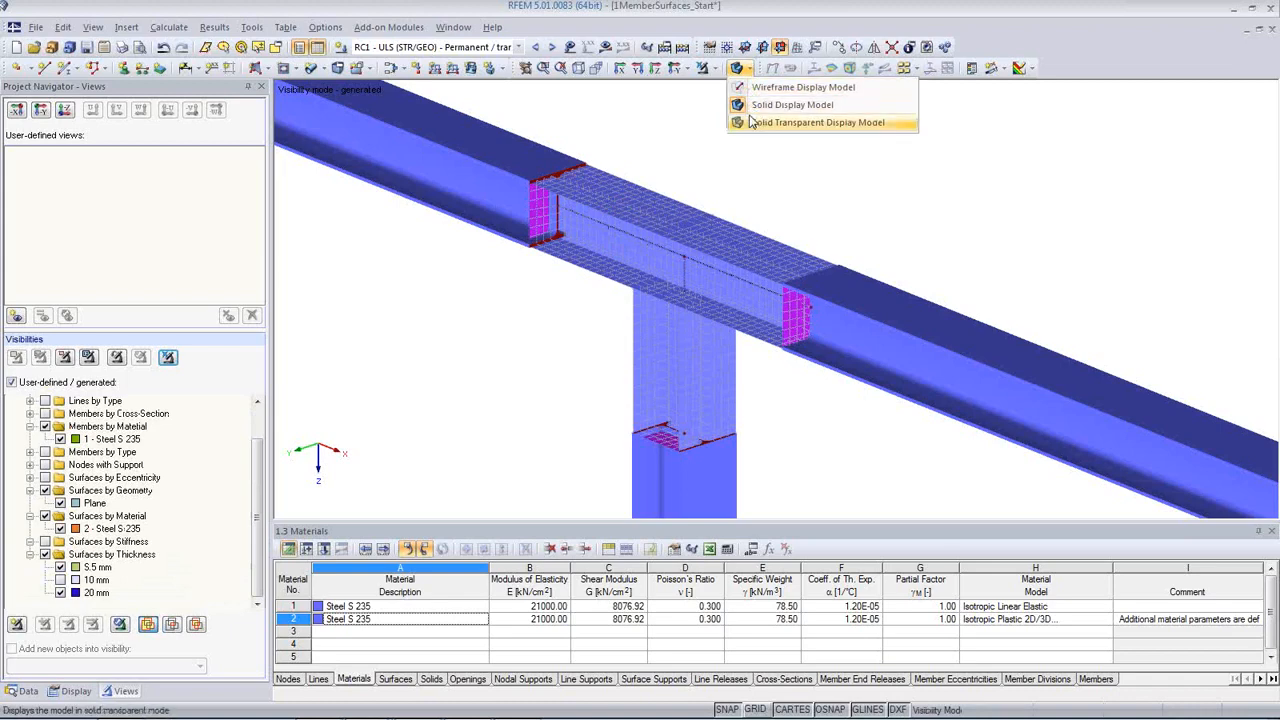
{"action": "left_click", "coordinate": [752, 123]}
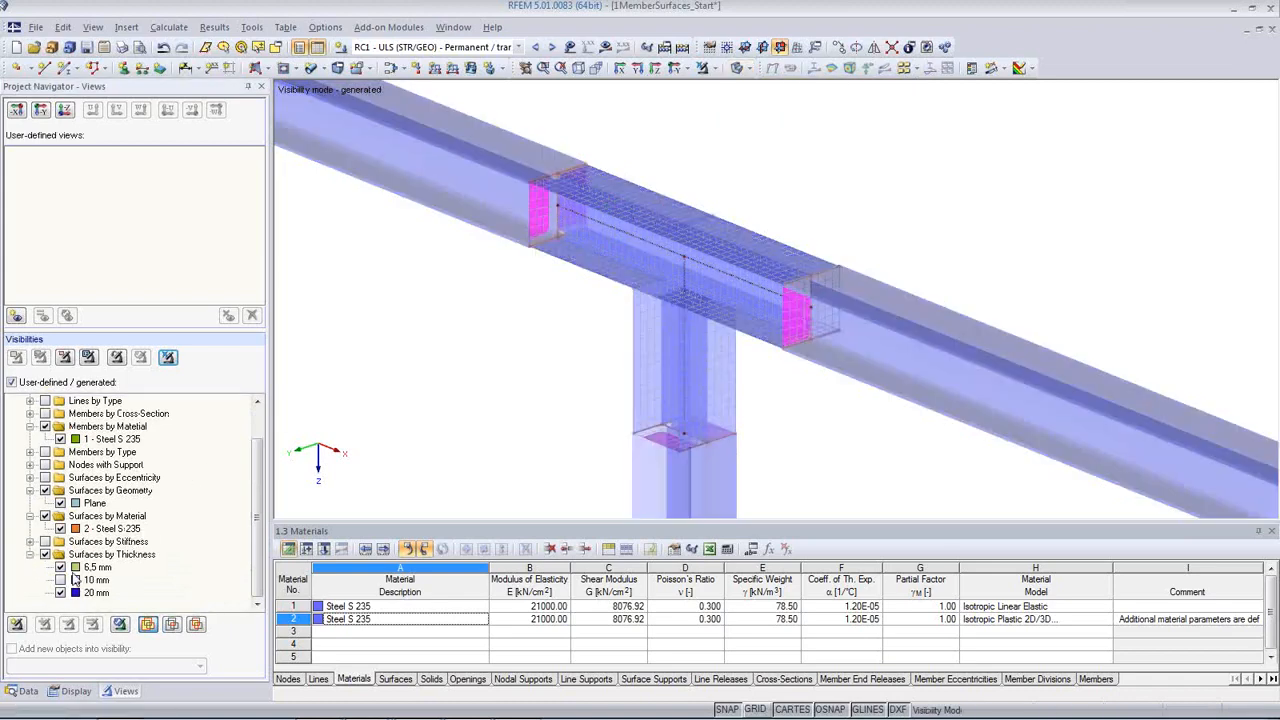
- Isolate the 20 mm thick surfaces to check which parts of the joint they cover, and cancel the visibility mode
{"action": "left_click", "coordinate": [45, 427]}
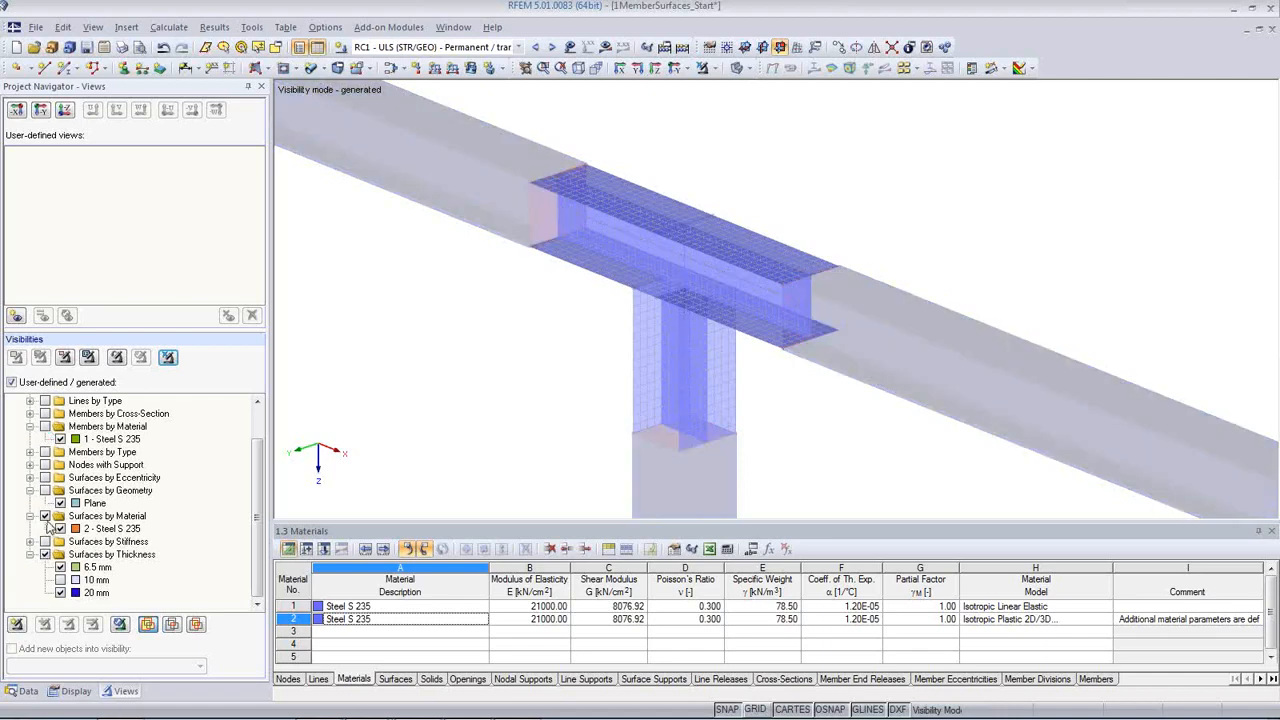
{"action": "left_click", "coordinate": [45, 516]}
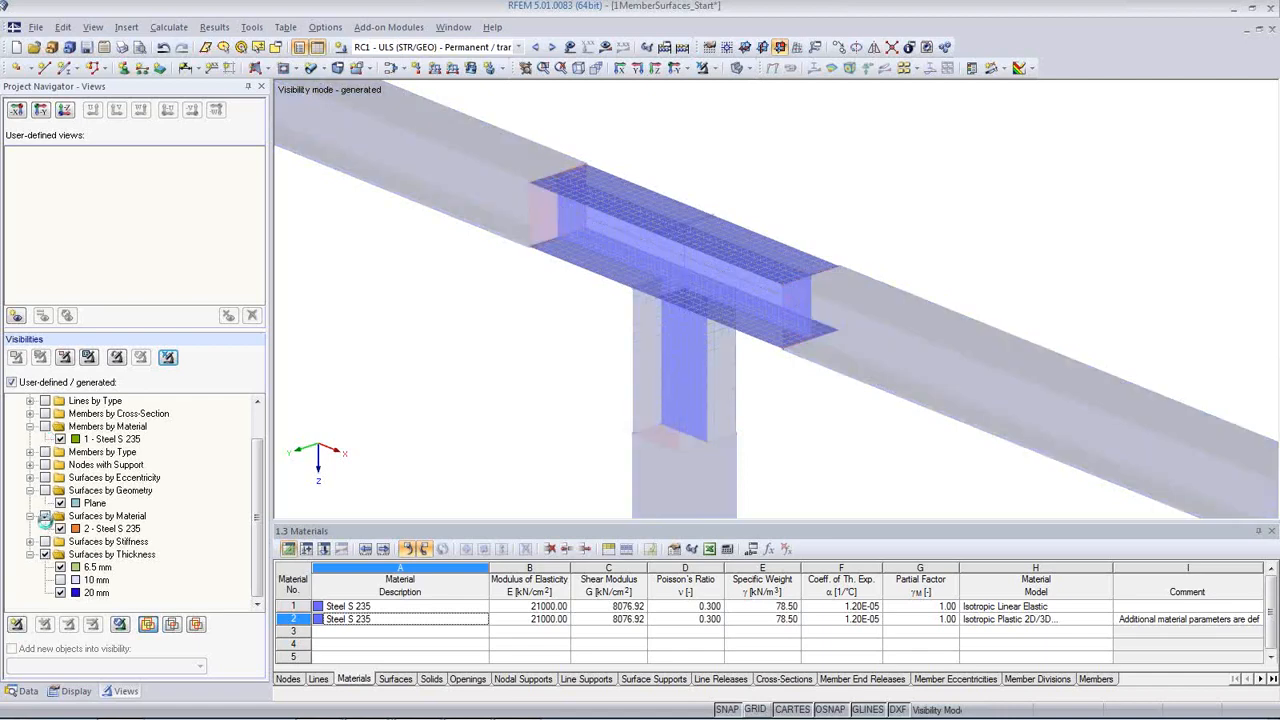
{"action": "left_click", "coordinate": [60, 580]}
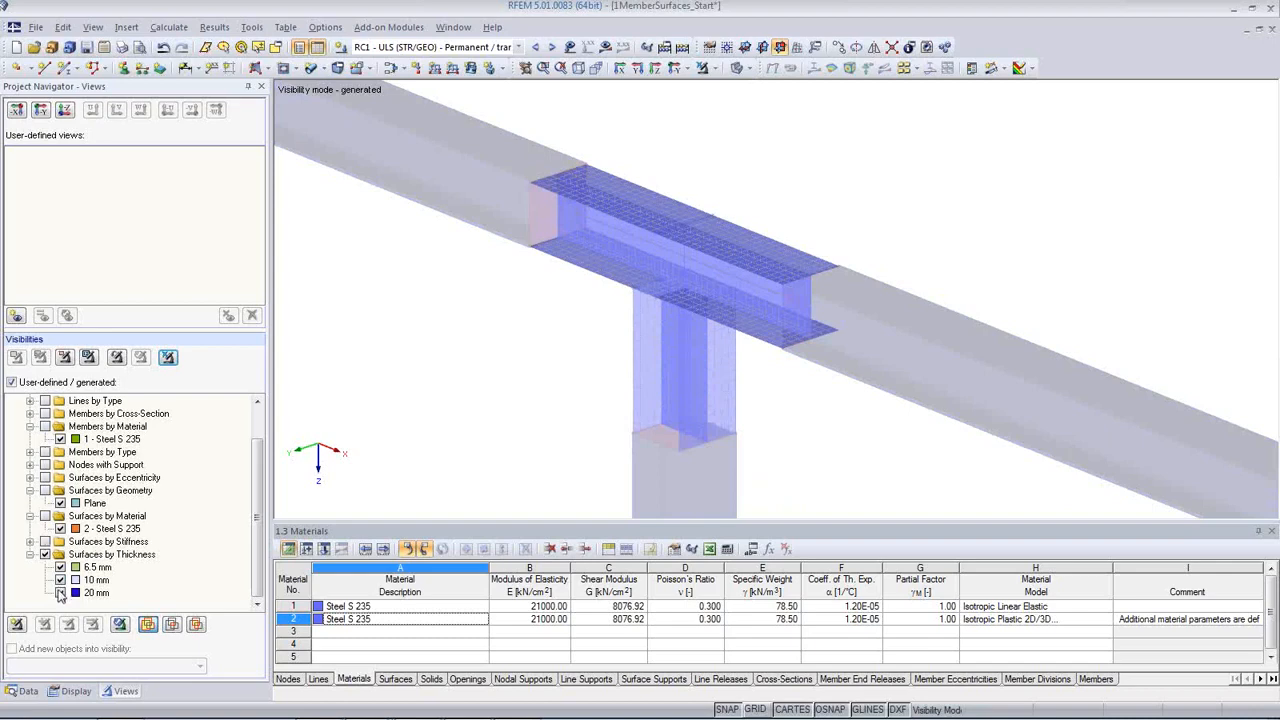
{"action": "left_click", "coordinate": [60, 593]}
{"action": "left_click", "coordinate": [60, 580]}
{"action": "left_click", "coordinate": [60, 567]}
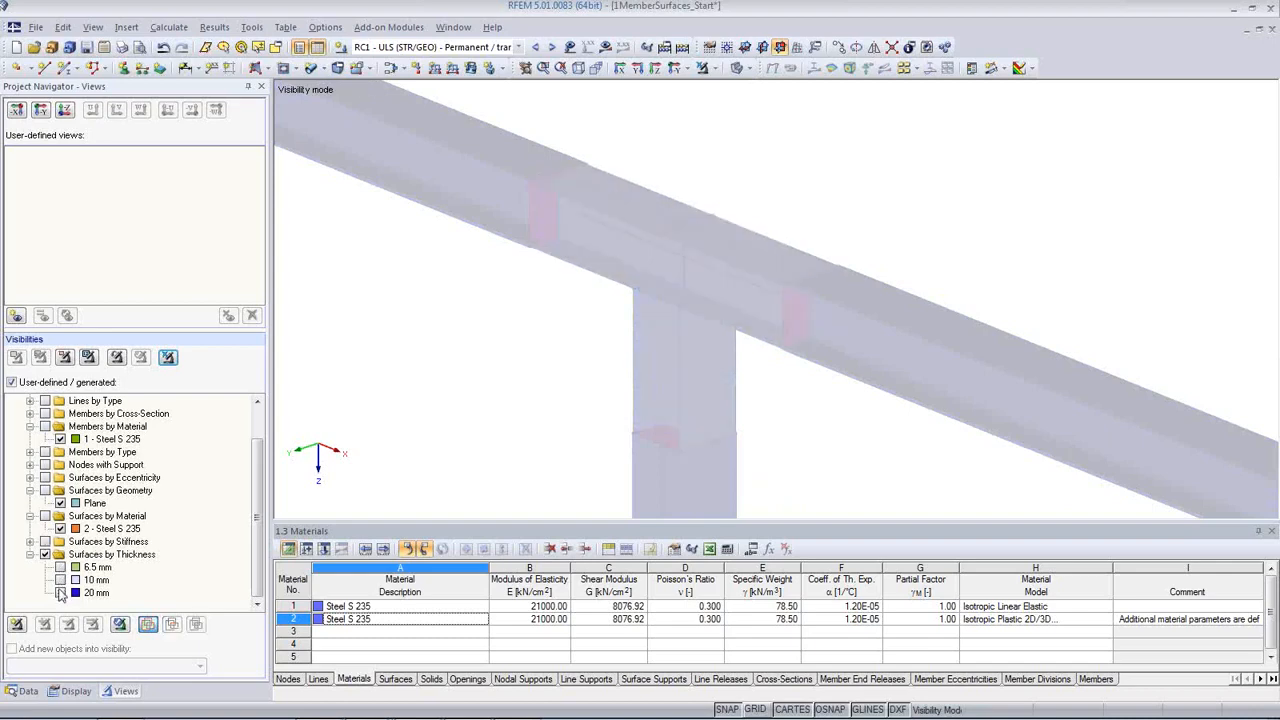
{"action": "left_click", "coordinate": [60, 593]}
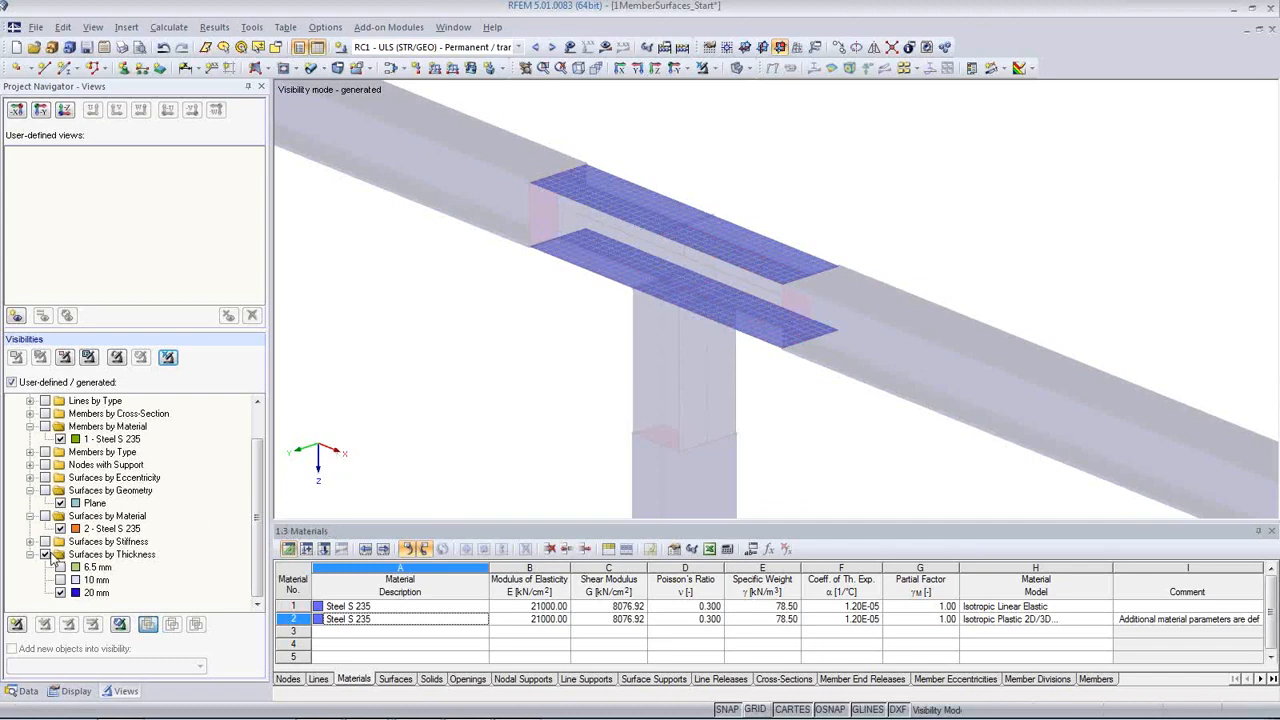
{"action": "left_click", "coordinate": [170, 358]}
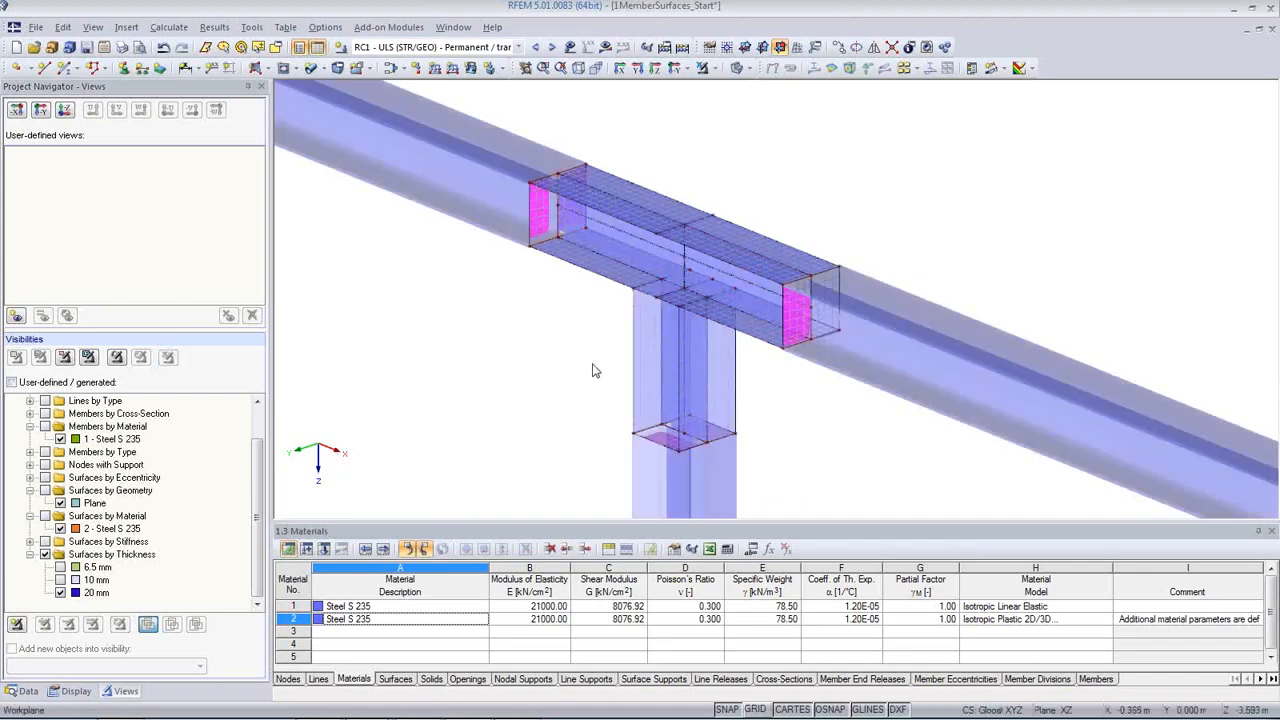
- Recalculate RC1 and examine the equivalent Mises stresses where the beam's lower flange and web meet the column
{"action": "left_click", "coordinate": [614, 401]}
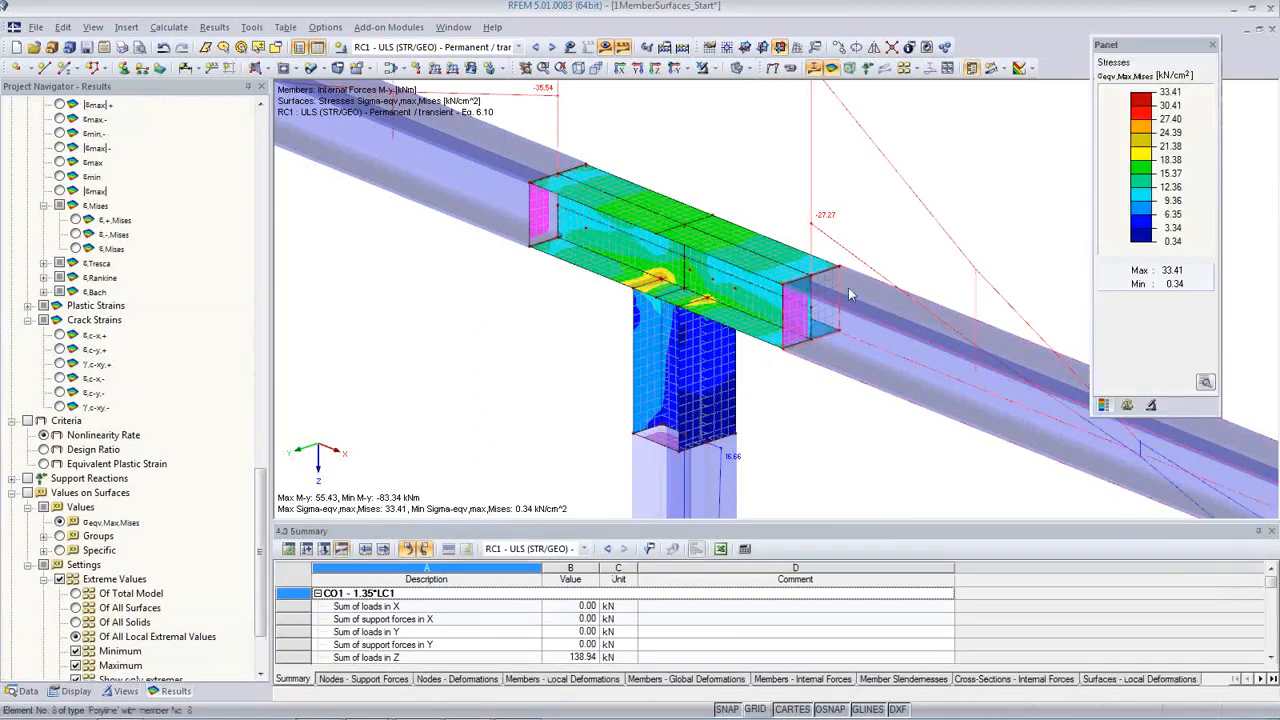
{"action": "middle_click_drag", "start_coordinate": [577, 380], "coordinate": [506, 370]}
{"action": "scroll", "coordinate": [506, 370], "scroll_direction": "down", "scroll_amount": 1}
{"action": "scroll", "coordinate": [508, 369], "scroll_direction": "down", "scroll_amount": 1}
{"action": "middle_click_drag", "start_coordinate": [661, 437], "coordinate": [724, 355], "text": "ctrl"}
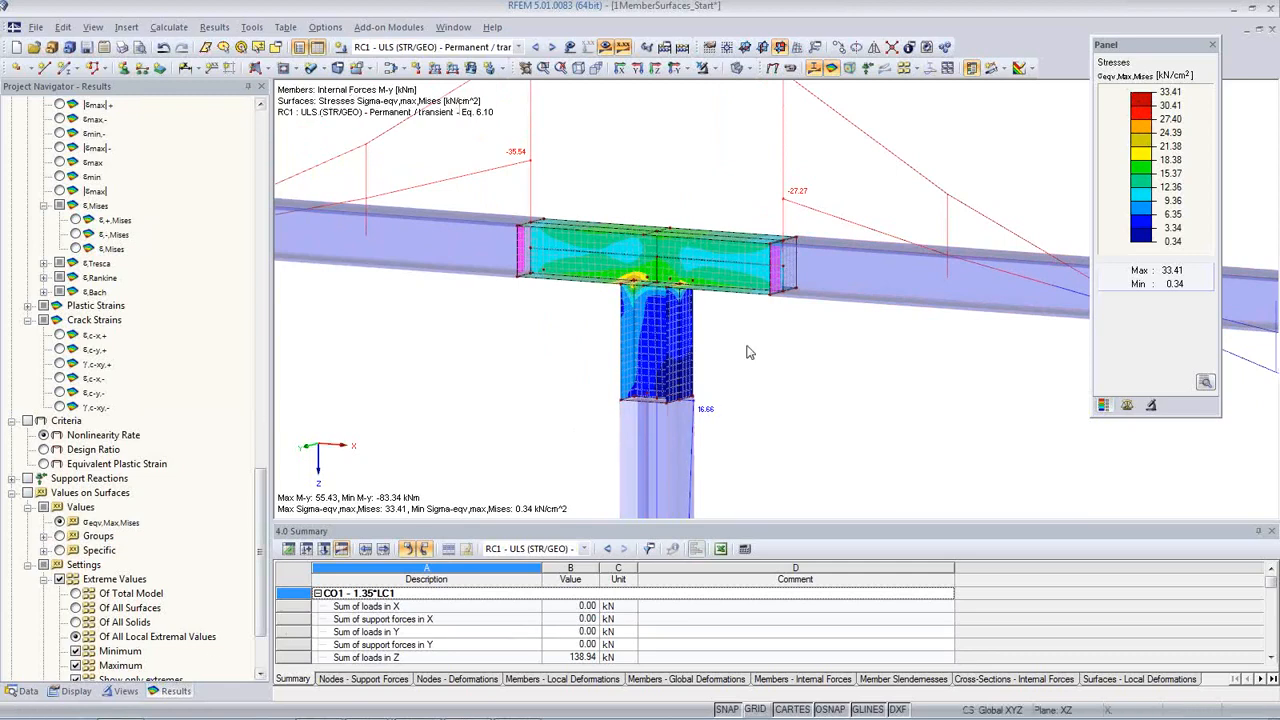
{"action": "scroll", "coordinate": [654, 354], "scroll_direction": "up", "scroll_amount": 3}
{"action": "scroll", "coordinate": [630, 322], "scroll_direction": "up", "scroll_amount": 4}
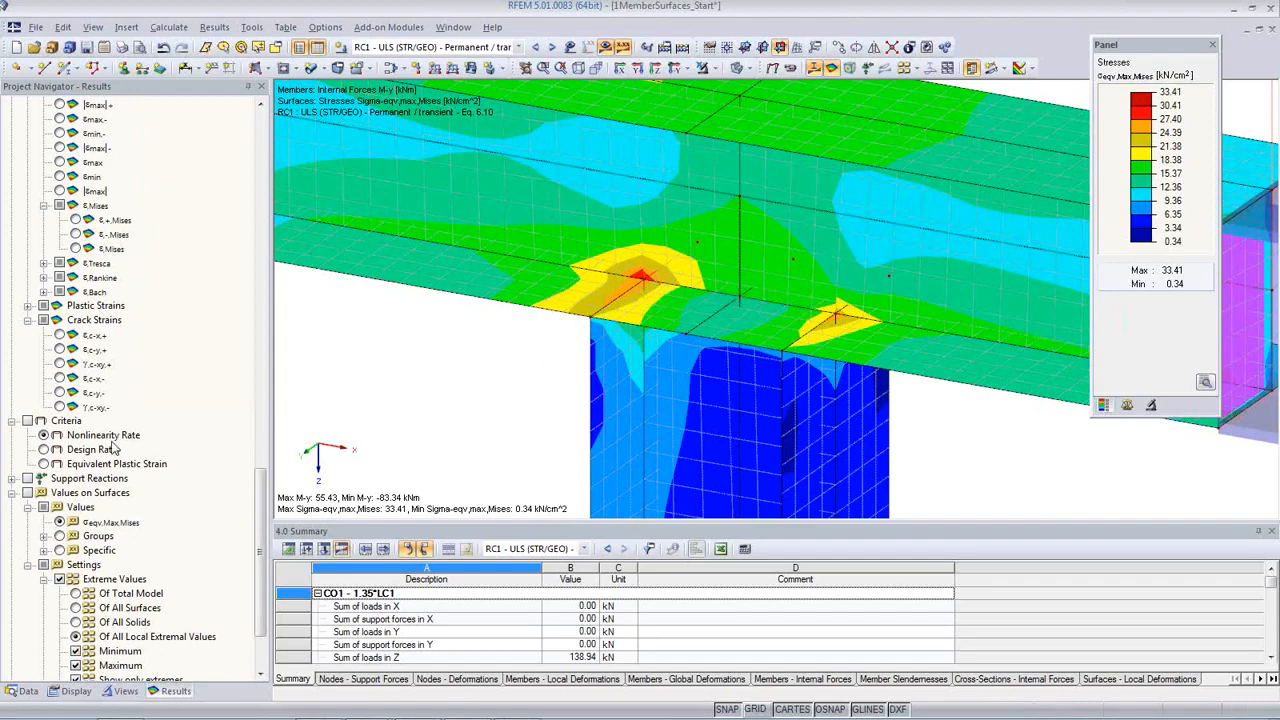
- Set the distribution of surface internal forces and stresses to Constant on Elements and examine the stresses around the joint
{"action": "left_click", "coordinate": [88, 691]}
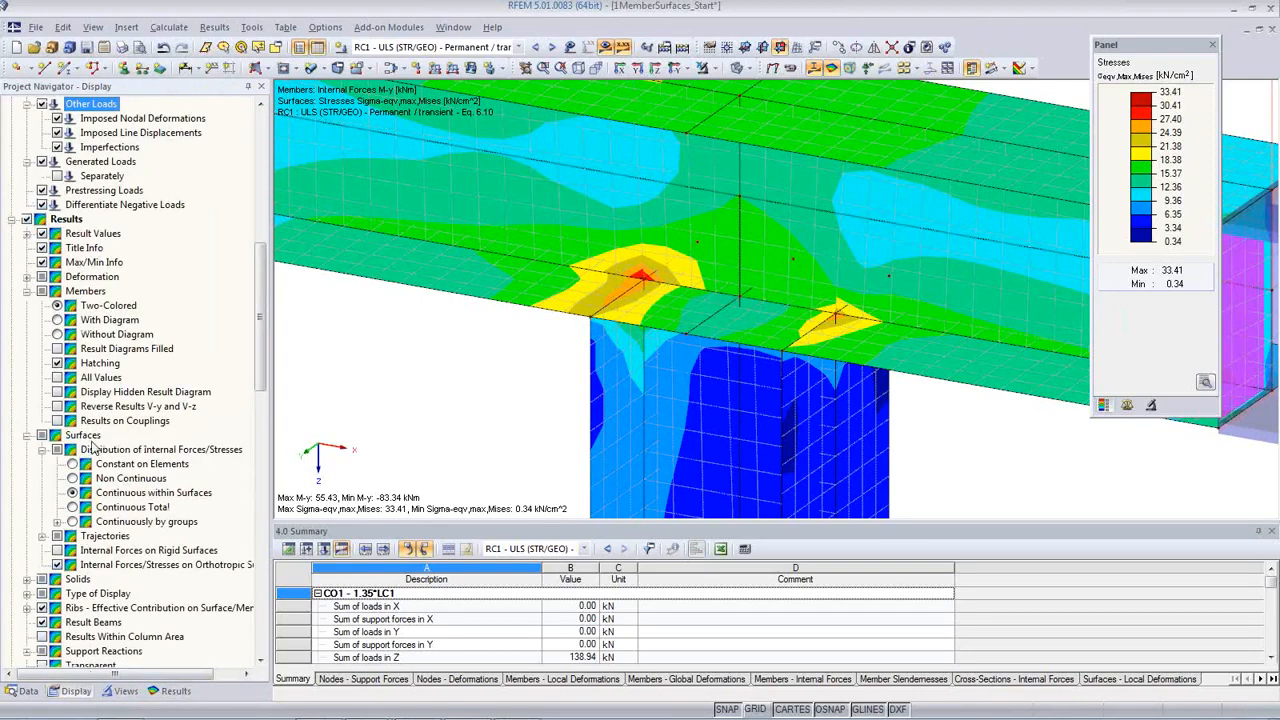
{"action": "left_click", "coordinate": [72, 465]}
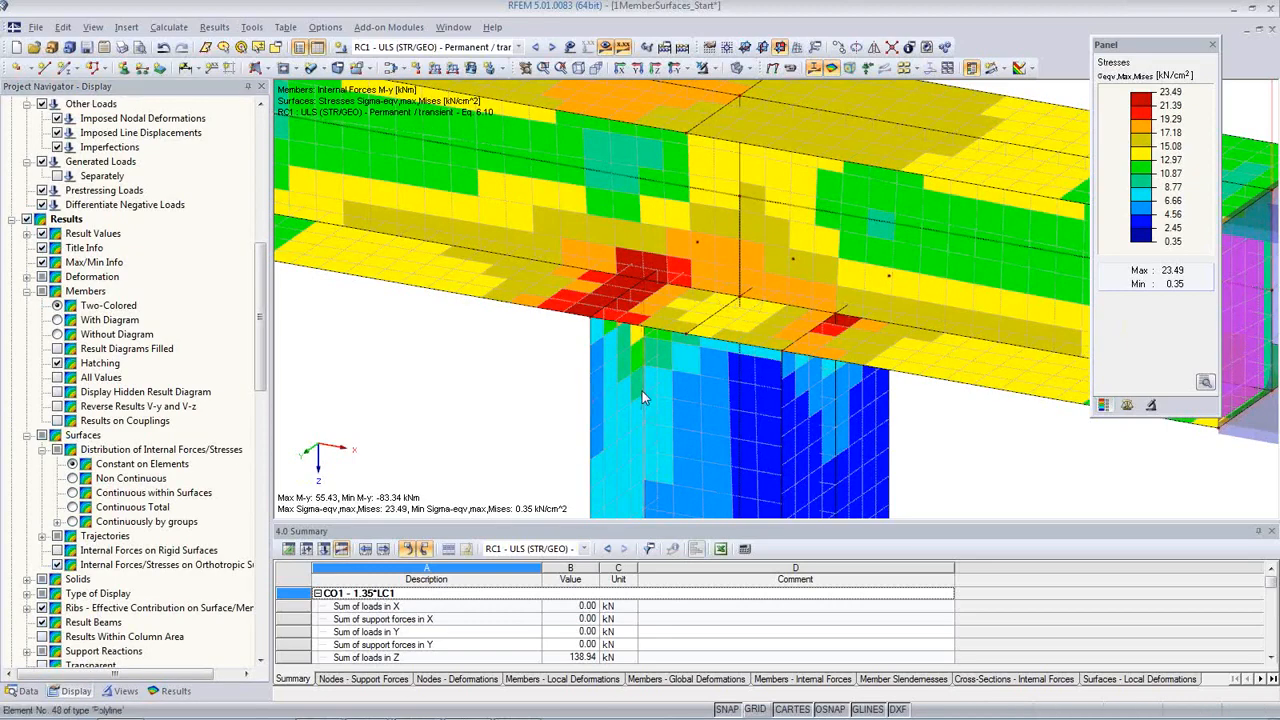
{"action": "scroll", "coordinate": [642, 391], "scroll_direction": "down", "scroll_amount": 2}
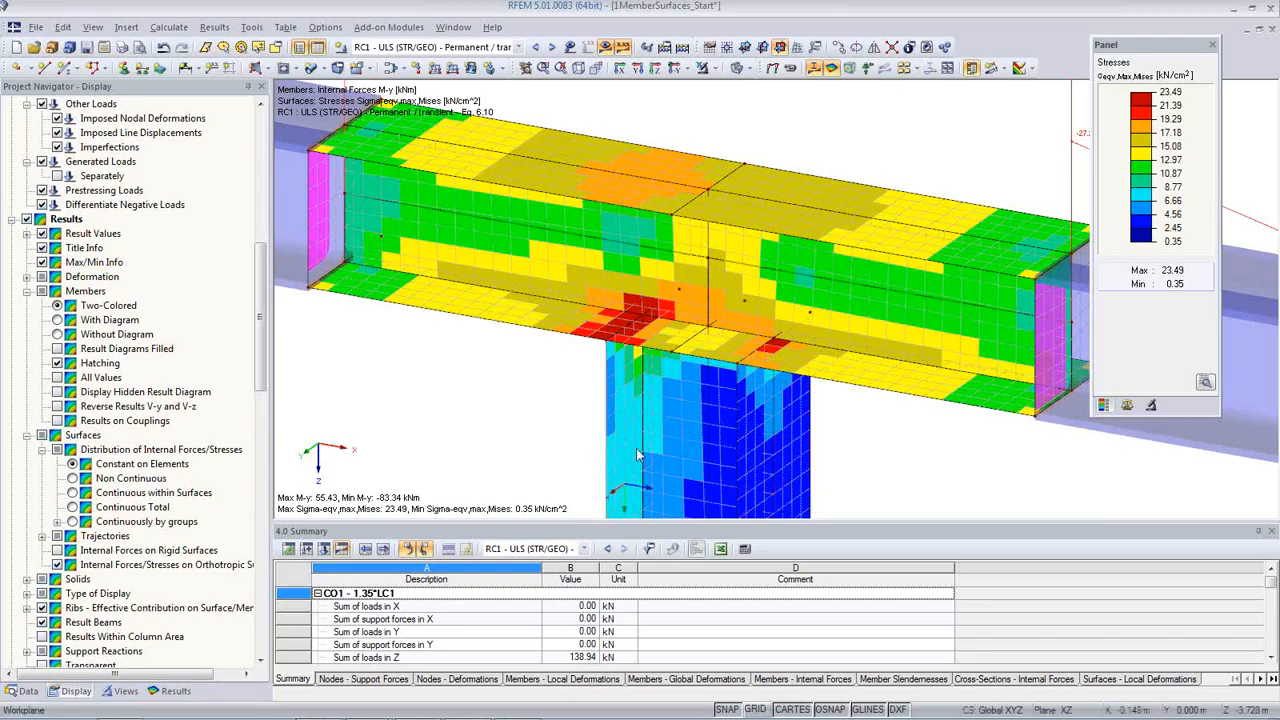
{"action": "middle_click_drag", "start_coordinate": [800, 443], "coordinate": [705, 401], "text": "ctrl"}
{"action": "scroll", "coordinate": [660, 380], "scroll_direction": "up", "scroll_amount": 3}
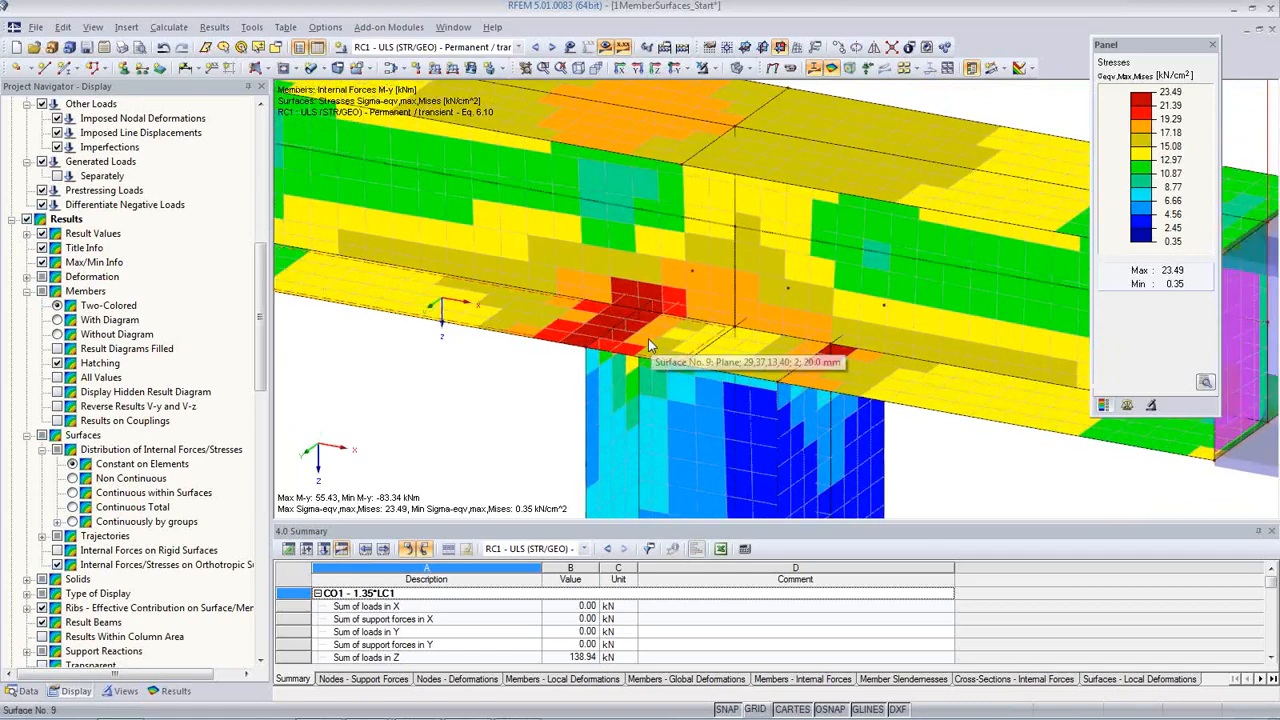
{"action": "scroll", "coordinate": [650, 374], "scroll_direction": "down", "scroll_amount": 3}
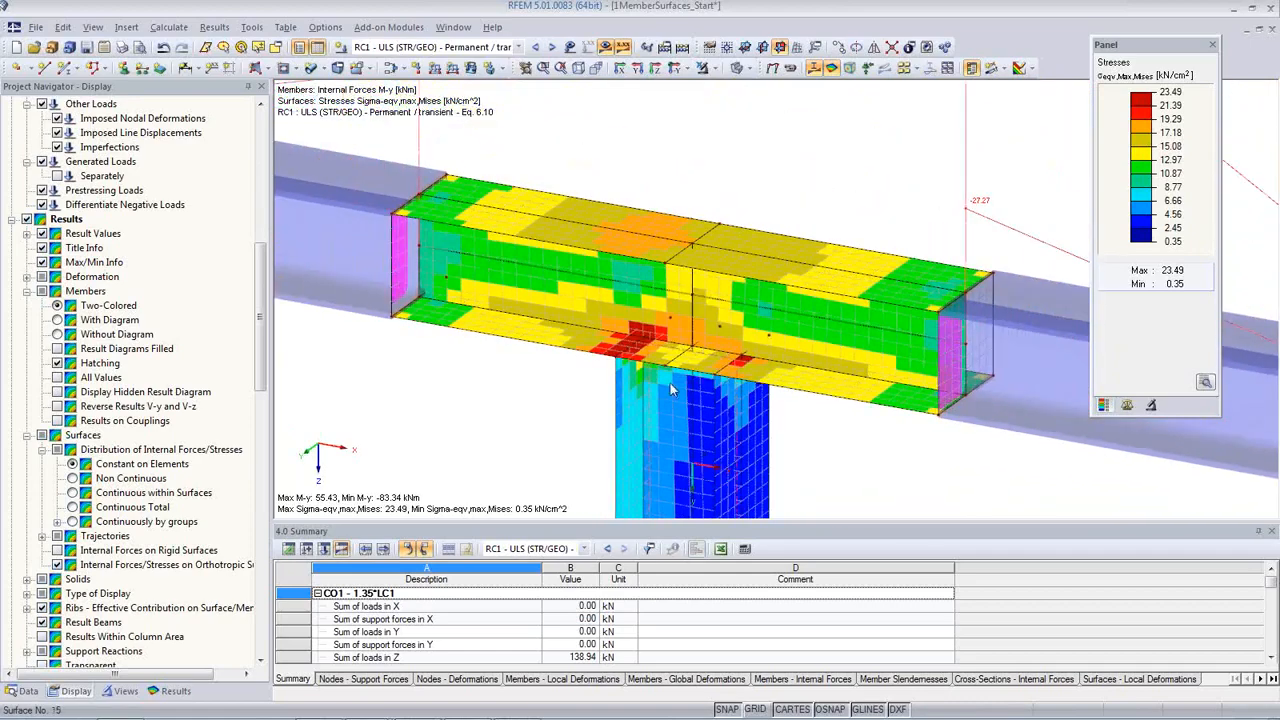
{"action": "middle_click_drag", "start_coordinate": [791, 408], "coordinate": [851, 387], "text": "ctrl"}
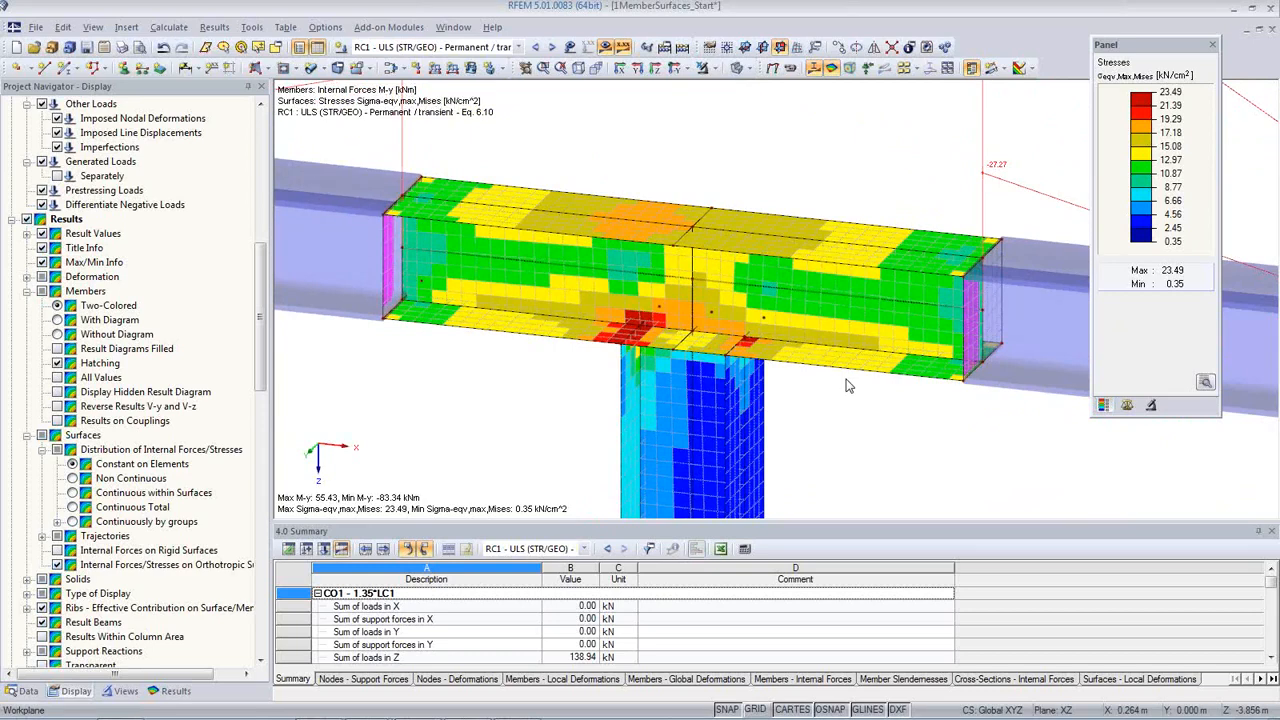
- Display the equivalent Mises strains on the joint surfaces
{"action": "left_click_drag", "start_coordinate": [261, 360], "coordinate": [262, 408]}
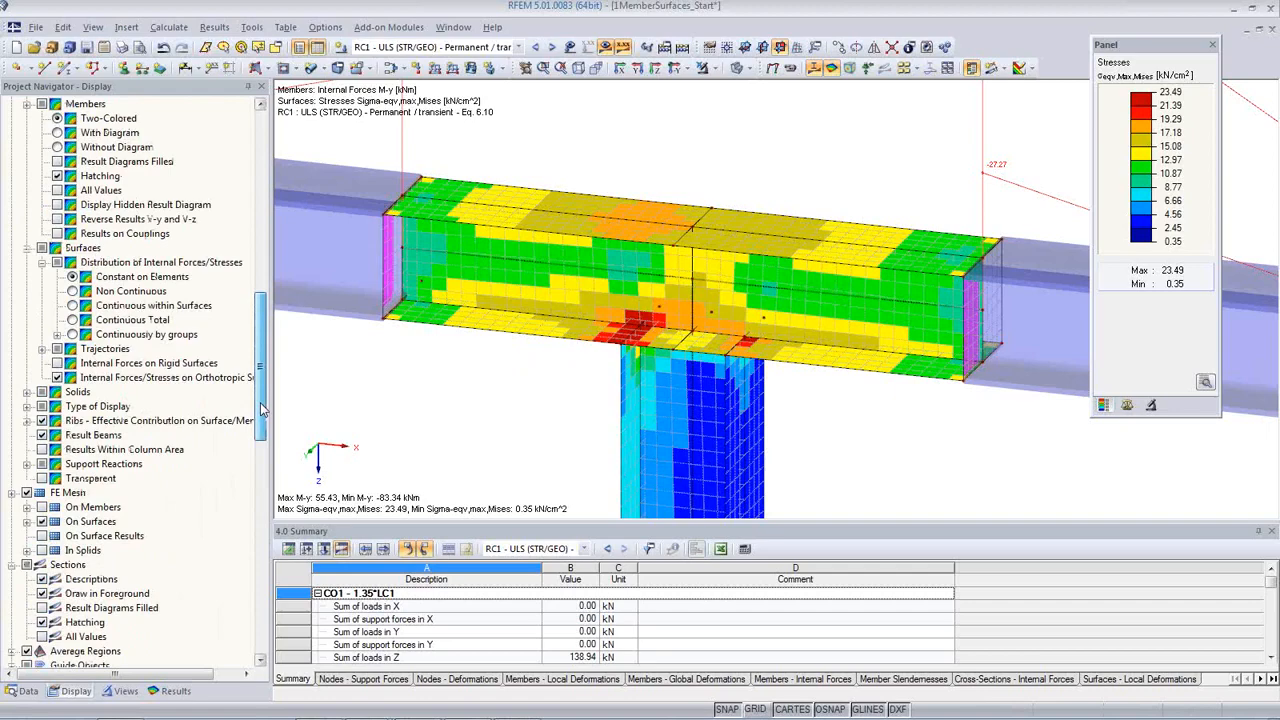
{"action": "left_click_drag", "start_coordinate": [261, 408], "coordinate": [255, 497]}
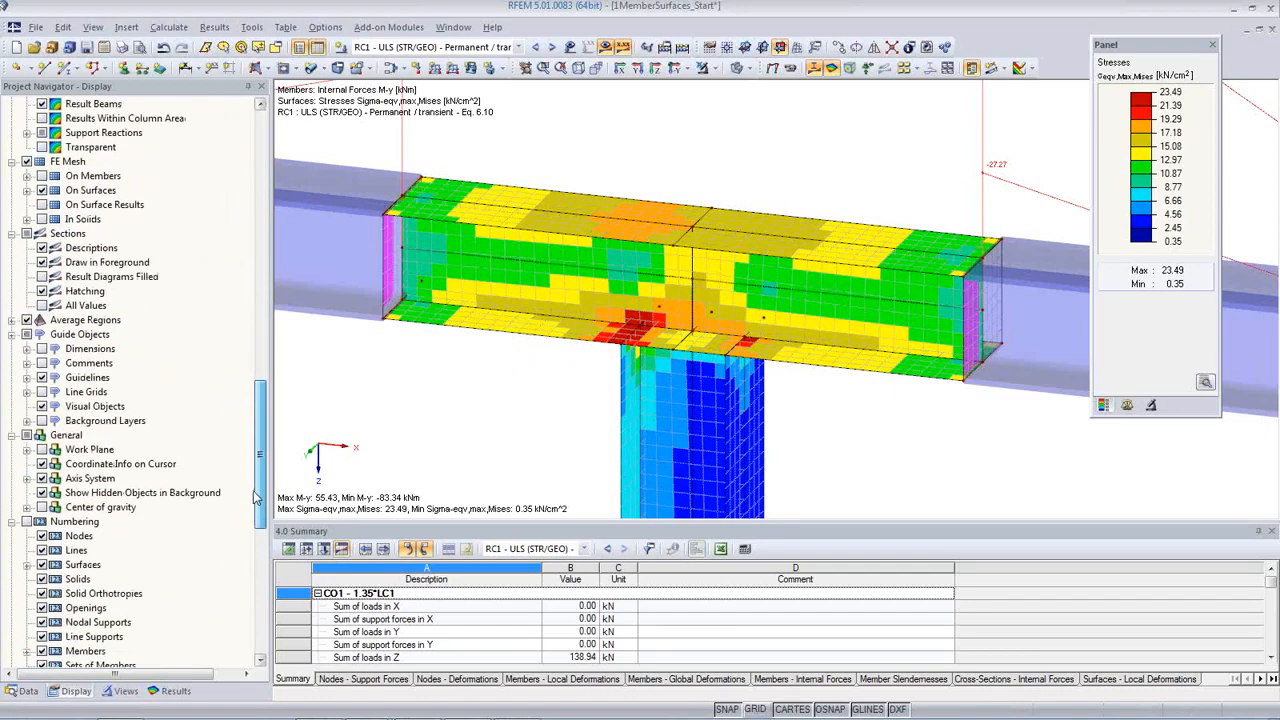
{"action": "left_click", "coordinate": [176, 691]}
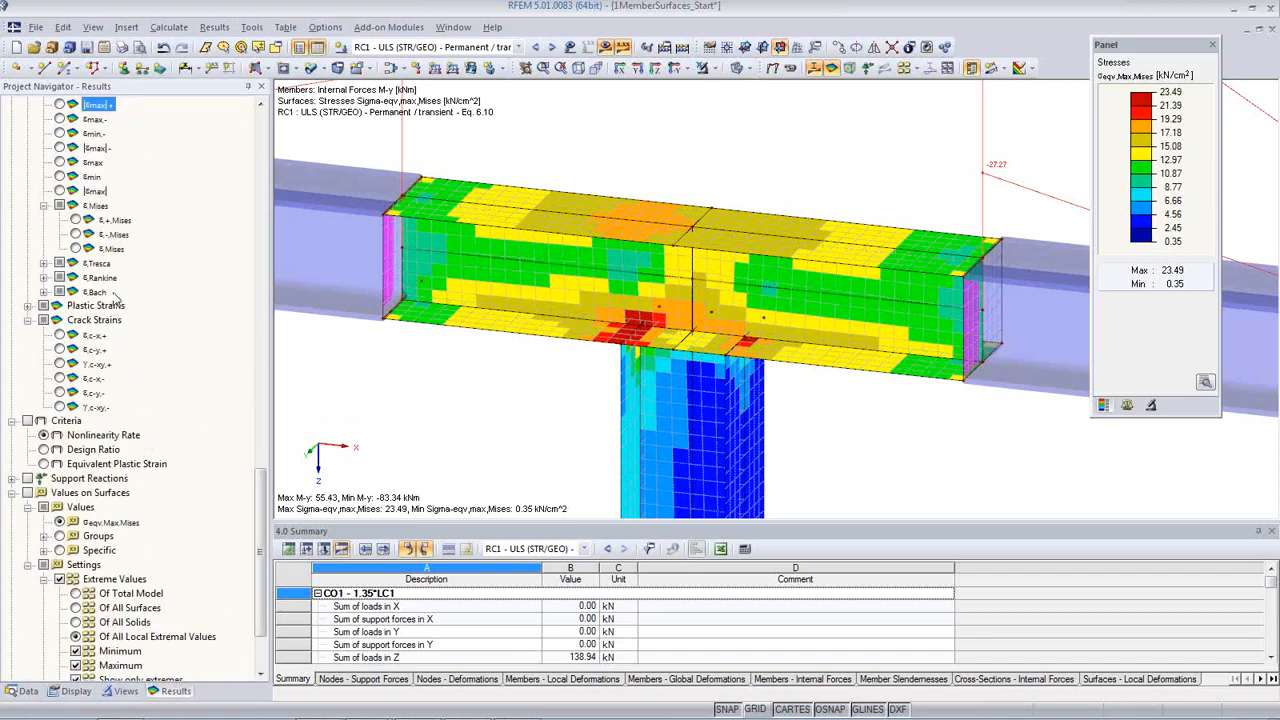
{"action": "left_click", "coordinate": [76, 249]}
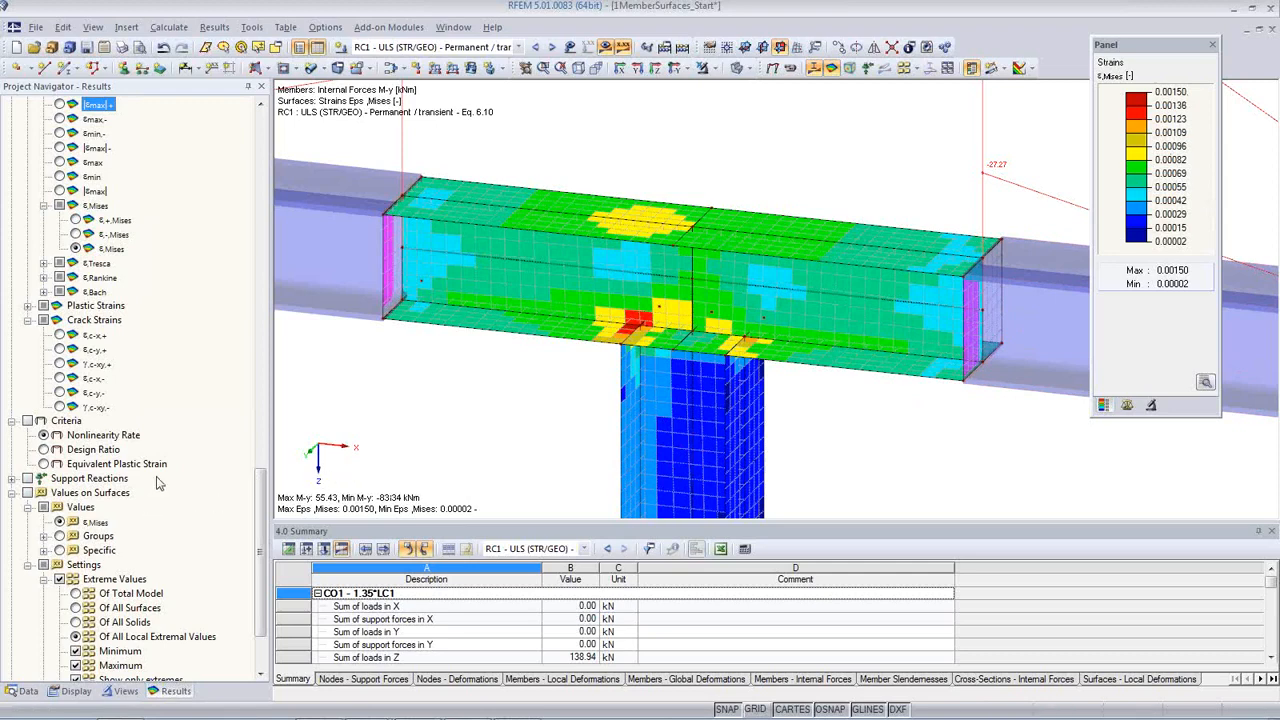
- Display the Nonlinearity Rate criterion and examine the plasticised elements in the beam's lower flange and web above the column
{"action": "left_click", "coordinate": [28, 421]}
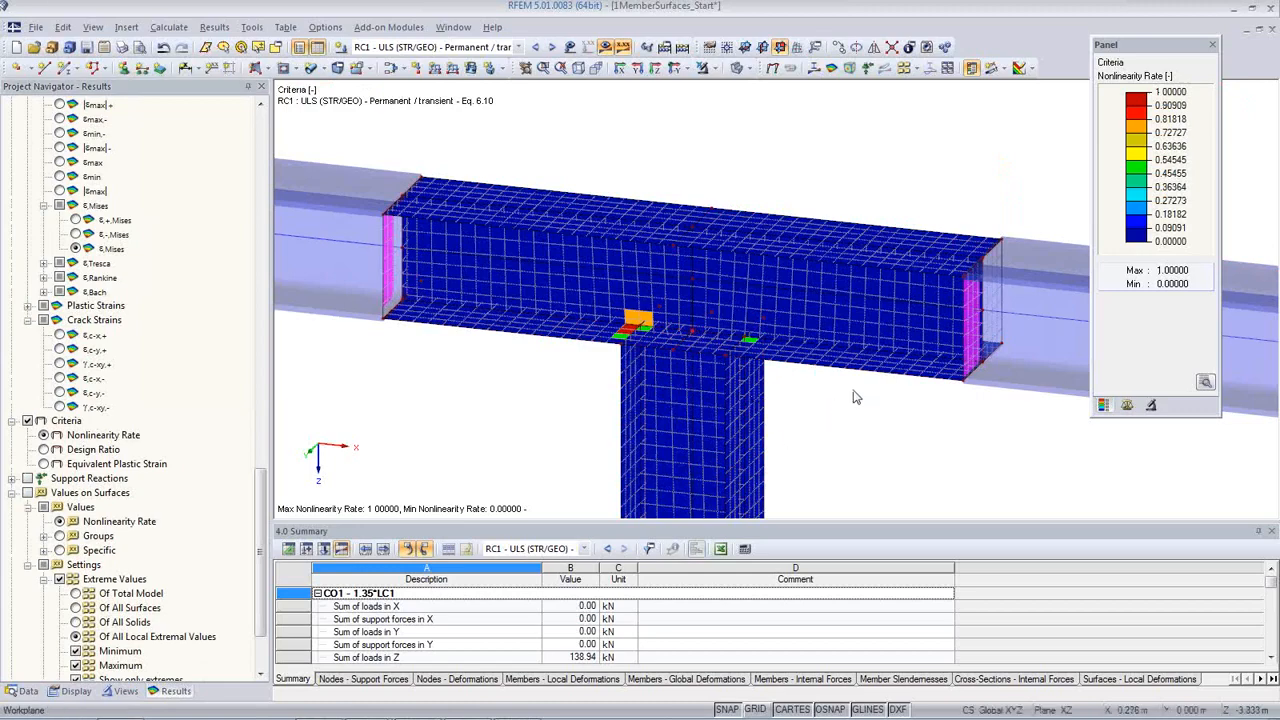
{"action": "middle_click_drag", "start_coordinate": [870, 386], "coordinate": [1043, 414], "text": "ctrl"}
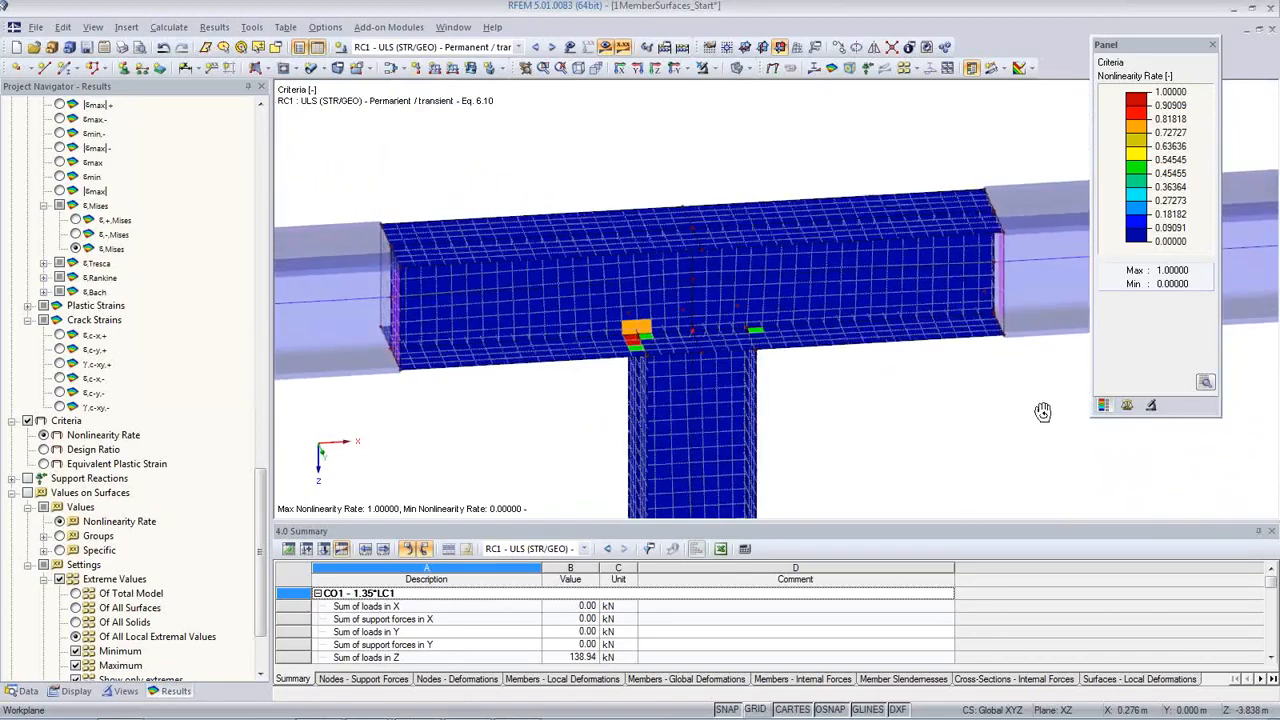
{"action": "scroll", "coordinate": [634, 338], "scroll_direction": "up", "scroll_amount": 4}
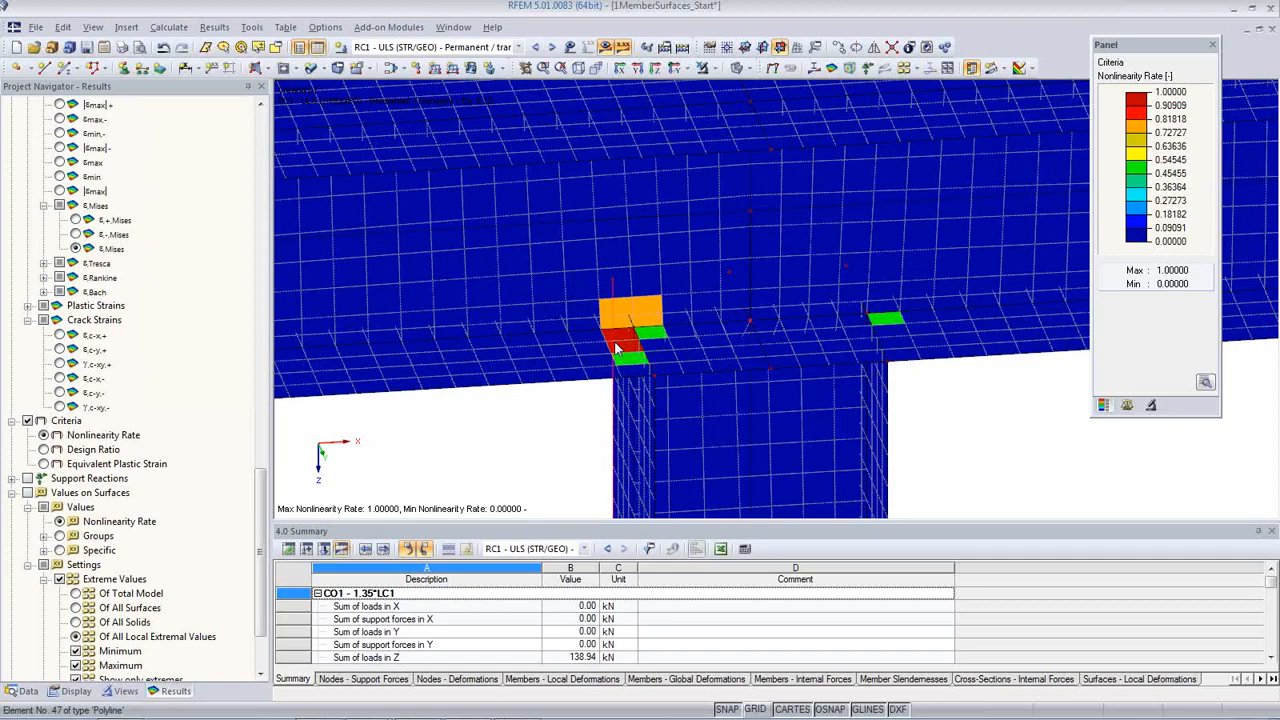
{"action": "scroll", "coordinate": [616, 348], "scroll_direction": "down", "scroll_amount": 4}
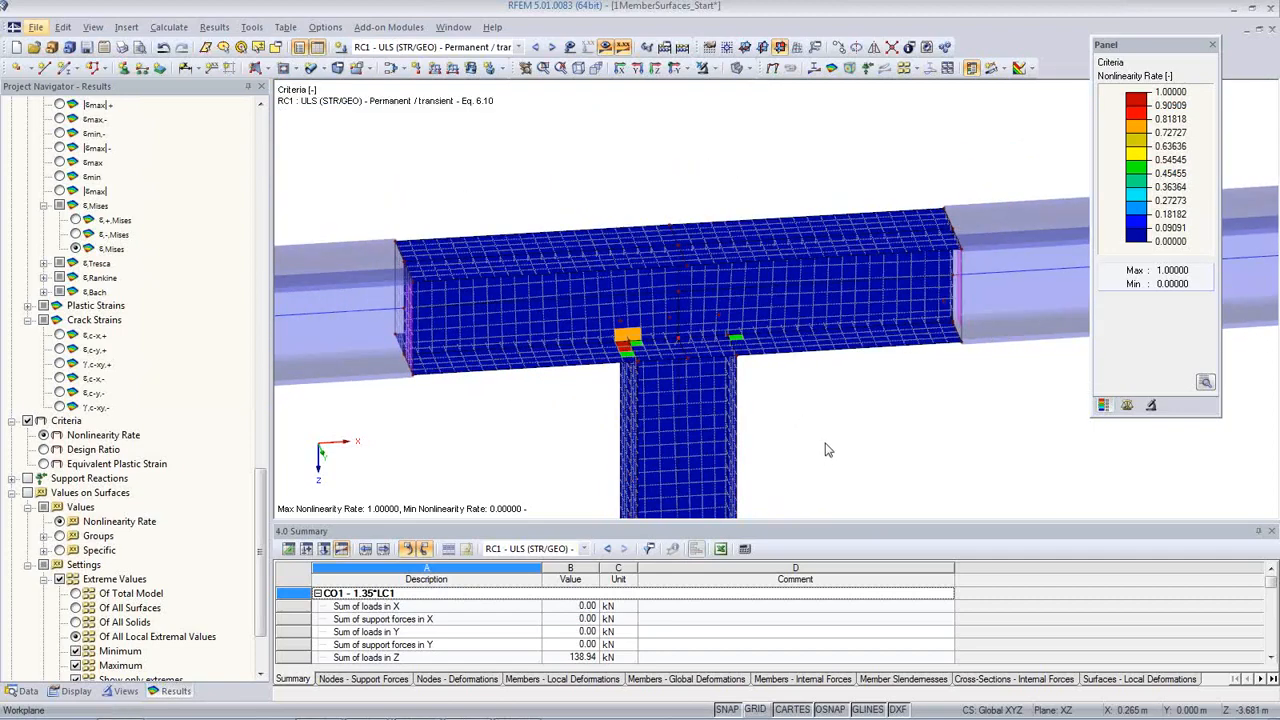
{"action": "middle_click_drag", "start_coordinate": [822, 430], "coordinate": [806, 348]}
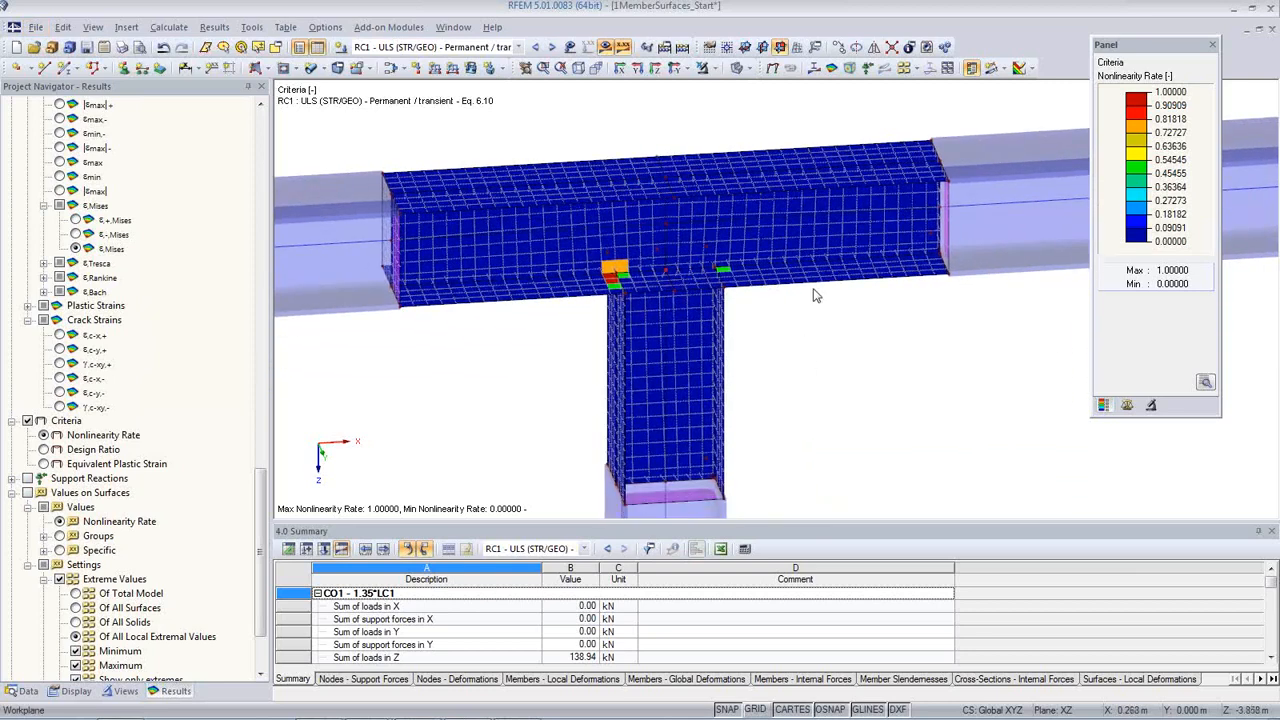
{"action": "left_click_drag", "start_coordinate": [255, 485], "coordinate": [256, 177]}
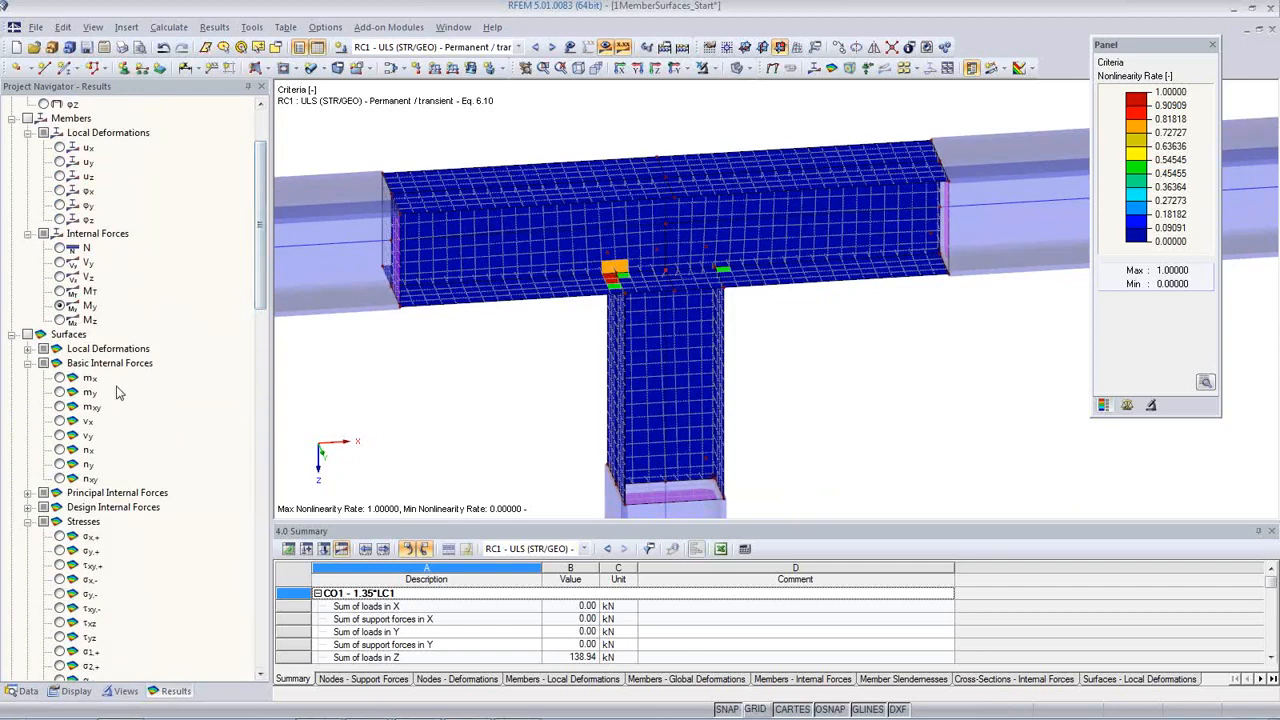
- Display the Sigma-x,+ surface stresses and examine the whole beam-to-column joint in an isometric view
{"action": "left_click", "coordinate": [59, 537]}
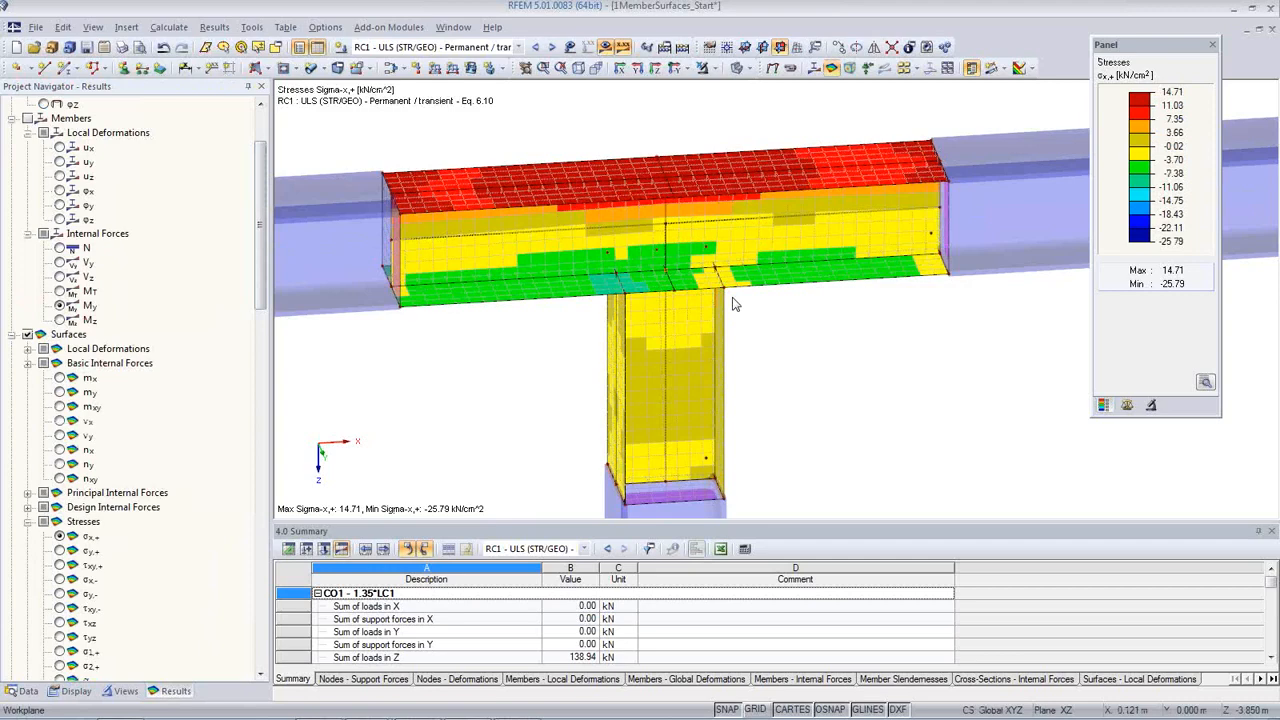
{"action": "middle_click_drag", "start_coordinate": [883, 346], "coordinate": [445, 343]}
{"action": "scroll", "coordinate": [463, 327], "scroll_direction": "up", "scroll_amount": 1}
{"action": "scroll", "coordinate": [465, 328], "scroll_direction": "down", "scroll_amount": 3}
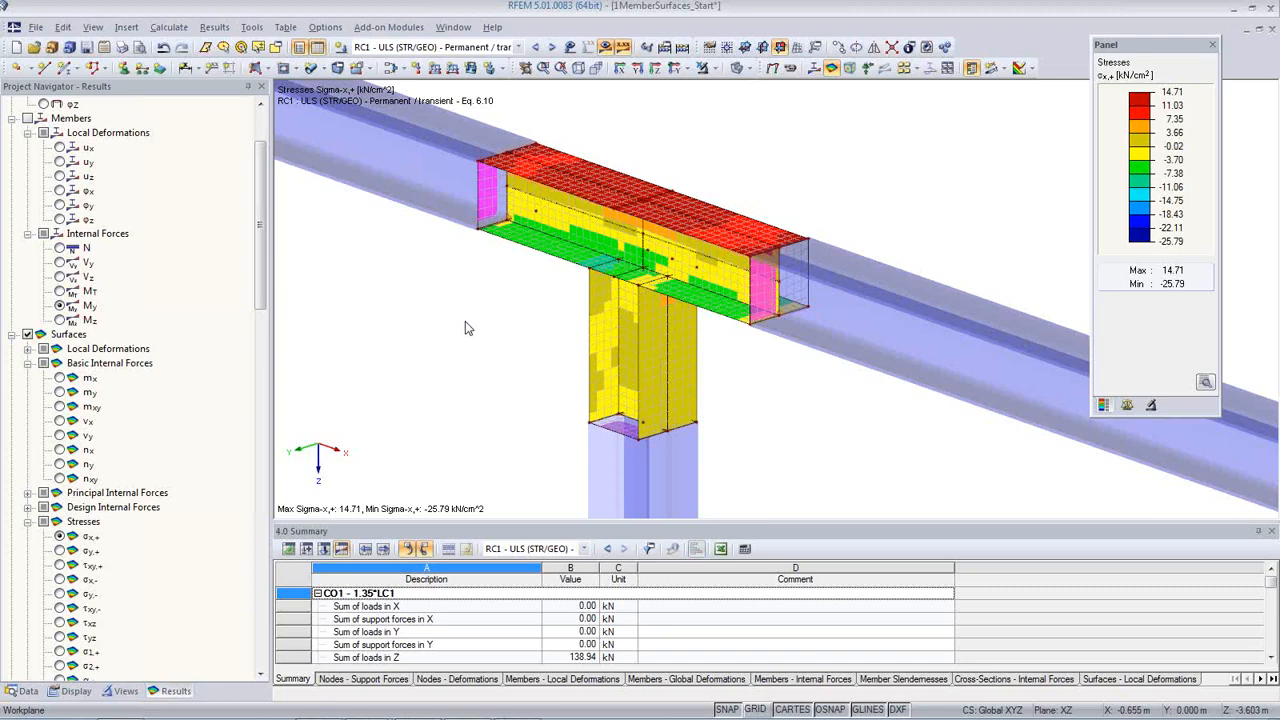
- Switch to the open model 2Contiuous beam
{"action": "left_click", "coordinate": [18, 691]}
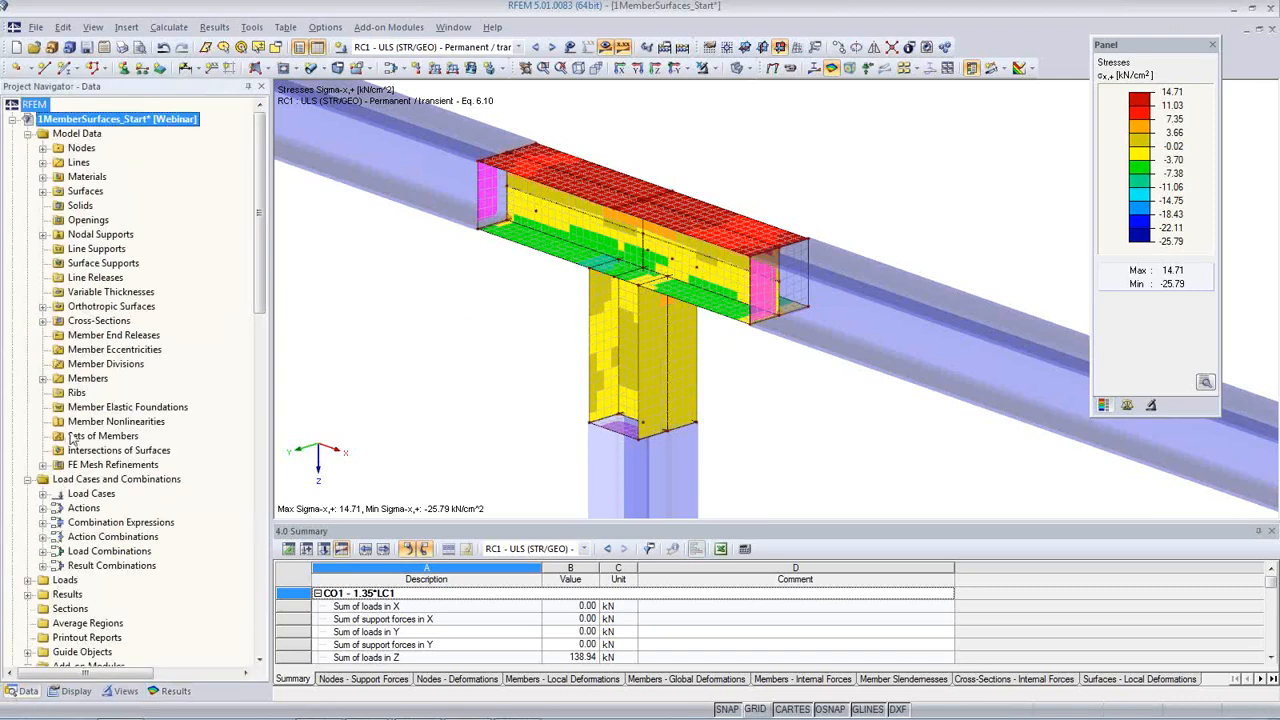
{"action": "left_click", "coordinate": [13, 119]}
{"action": "left_click", "coordinate": [102, 134]}
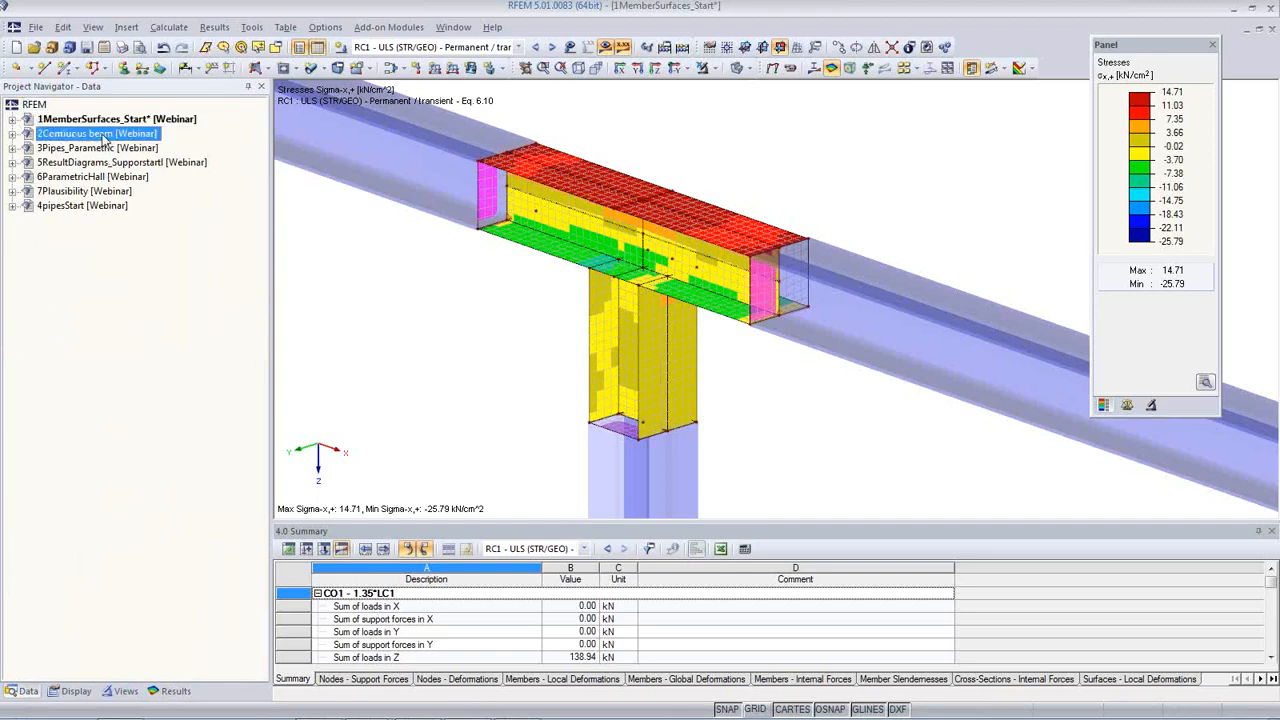
{"action": "double_click", "coordinate": [102, 134]}
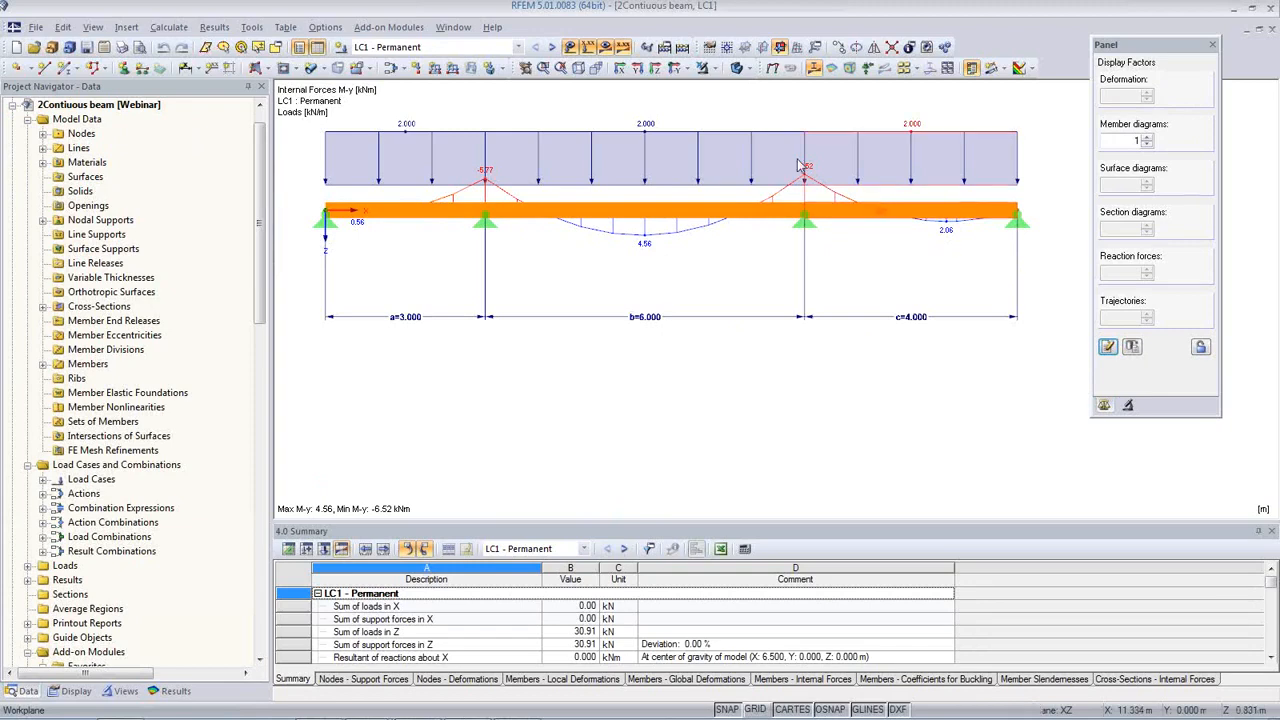
- Review the loads and bending moments of the variable load cases LC2, LC3 and LC4
{"action": "left_click", "coordinate": [553, 48]}
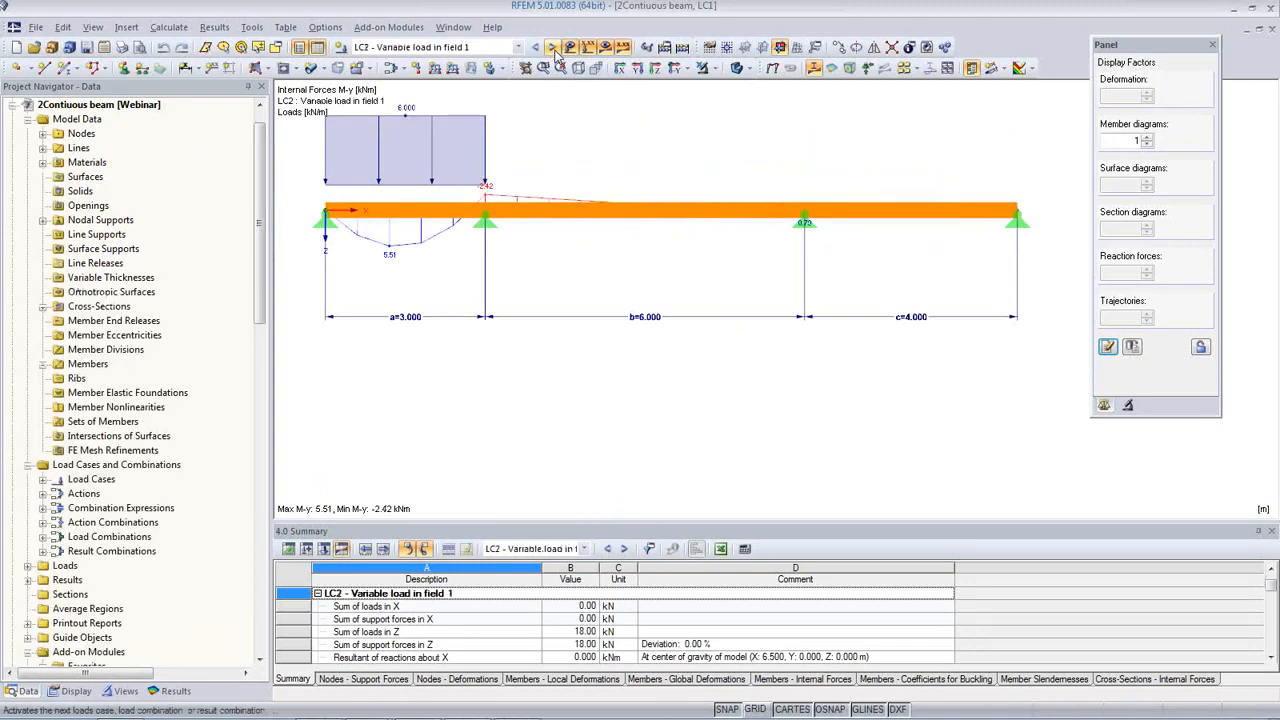
{"action": "left_click", "coordinate": [553, 48]}
{"action": "left_click", "coordinate": [553, 48]}
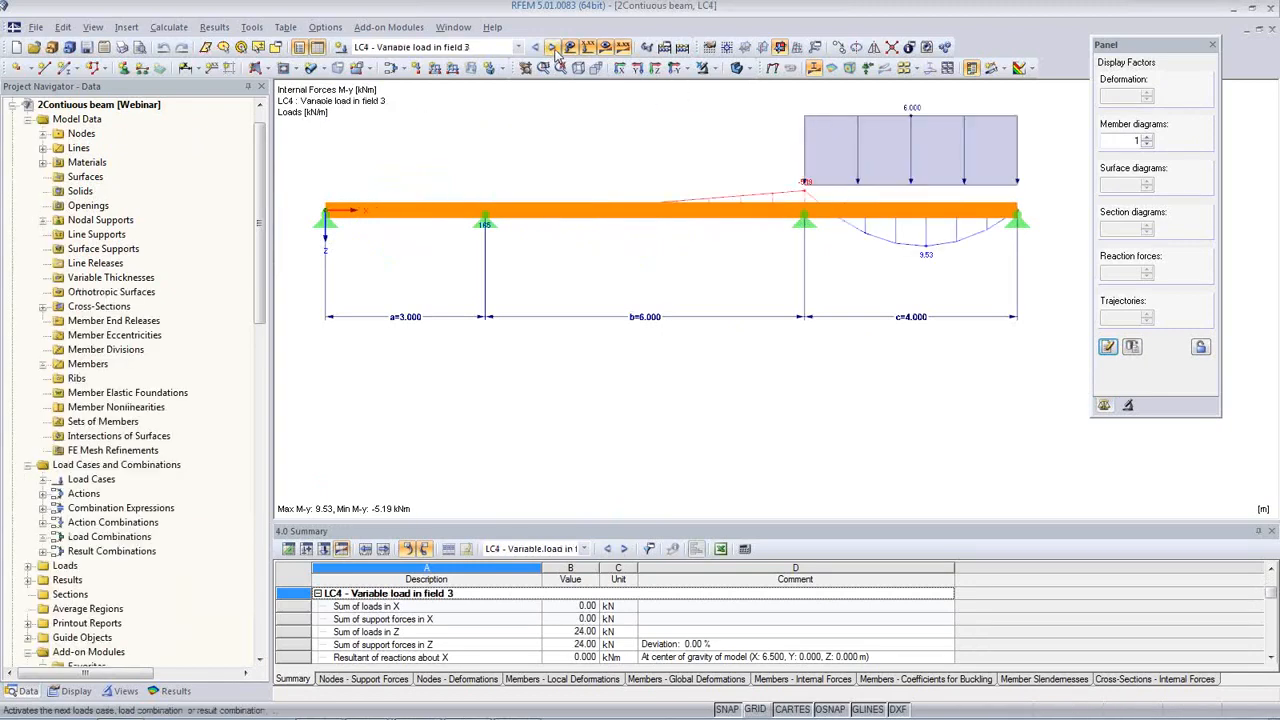
- Display the RF-TIMBER Pro CA1 maximum design ratios along the continuous beam
{"action": "left_click", "coordinate": [518, 47]}
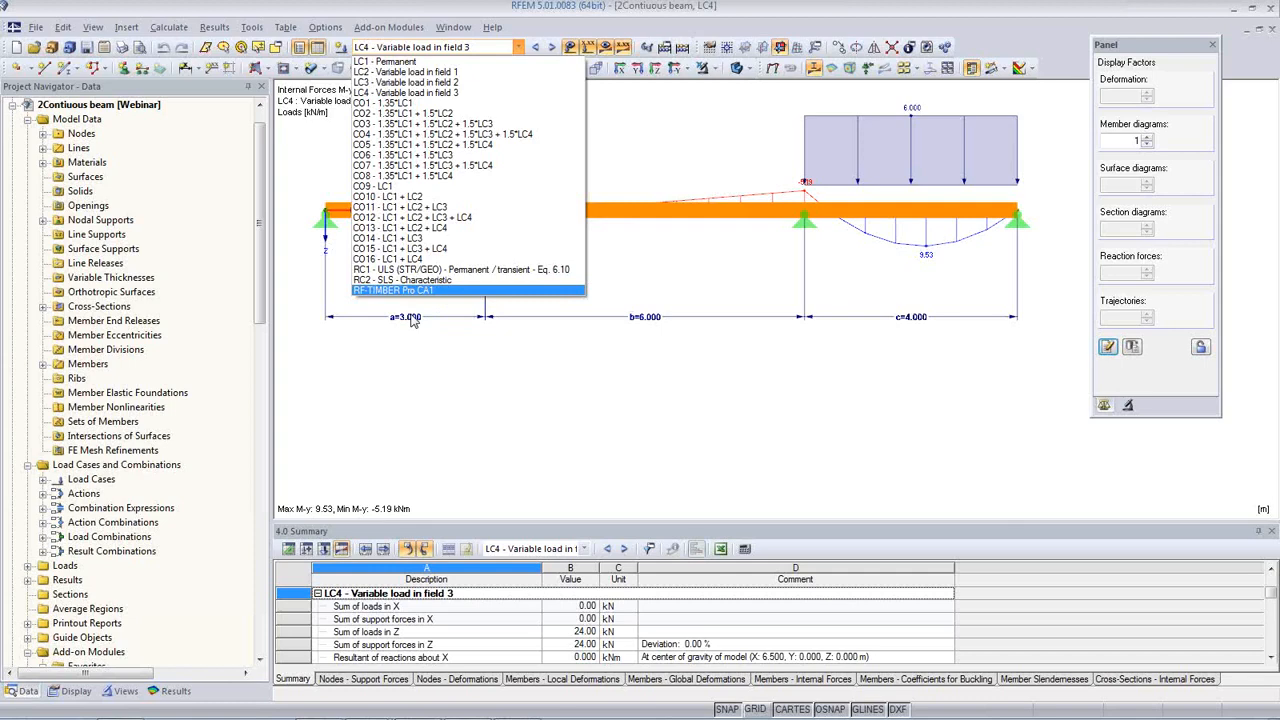
{"action": "left_click", "coordinate": [474, 362]}
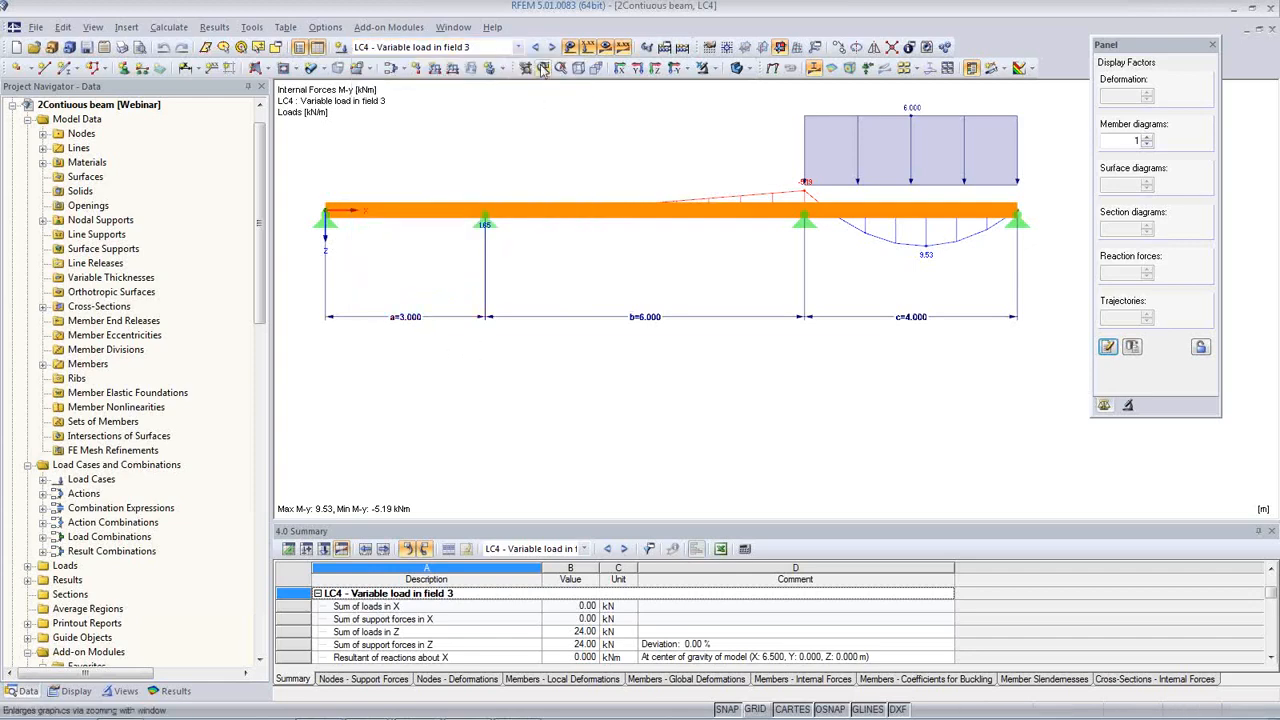
{"action": "left_click", "coordinate": [517, 47]}
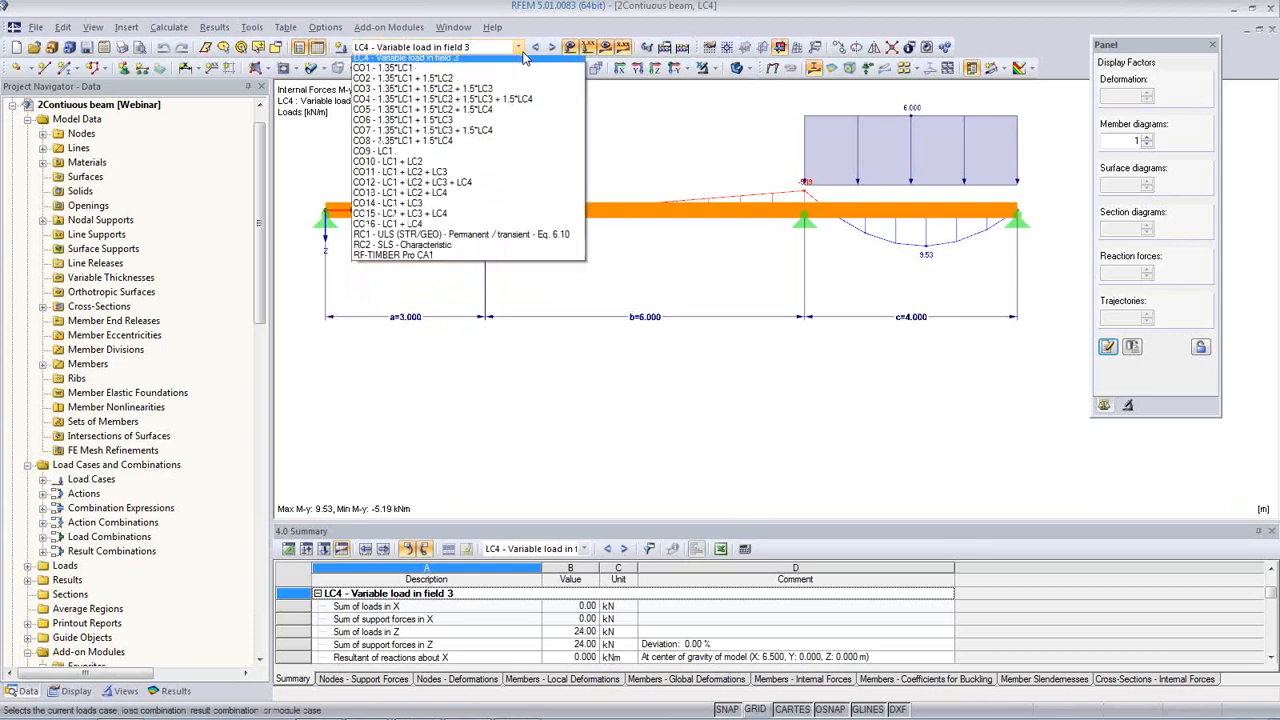
{"action": "left_click", "coordinate": [500, 290]}
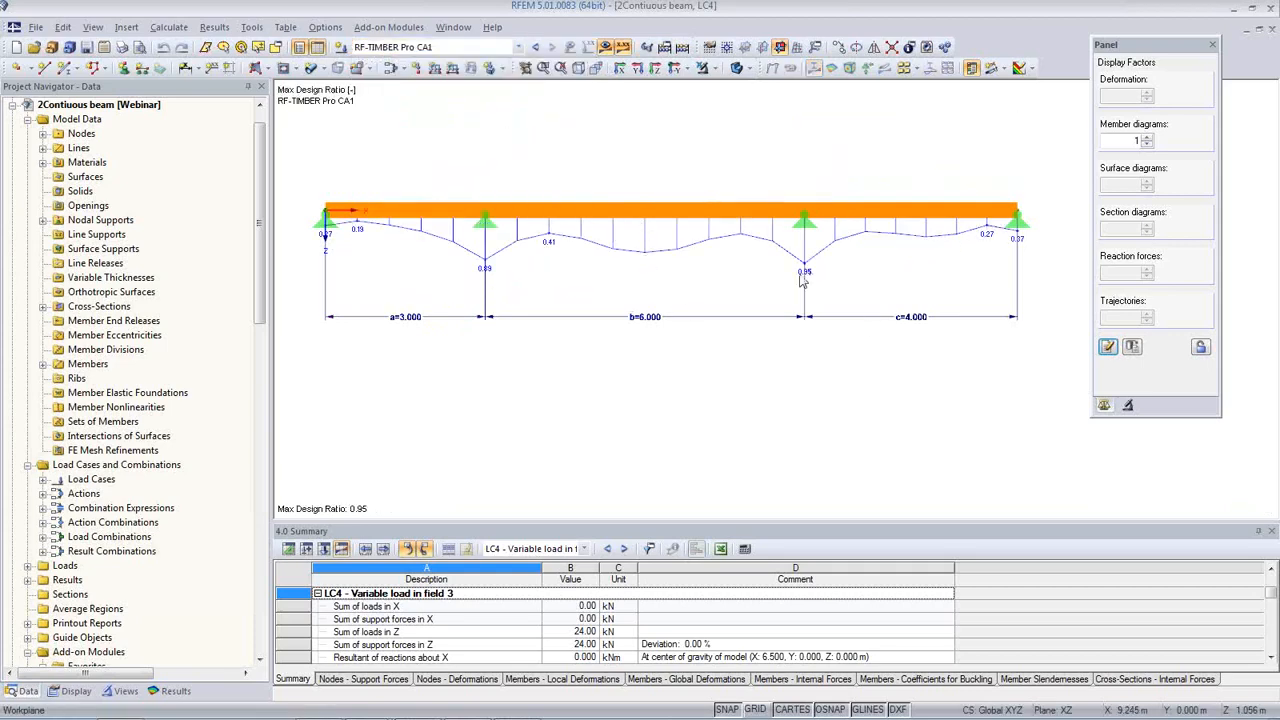
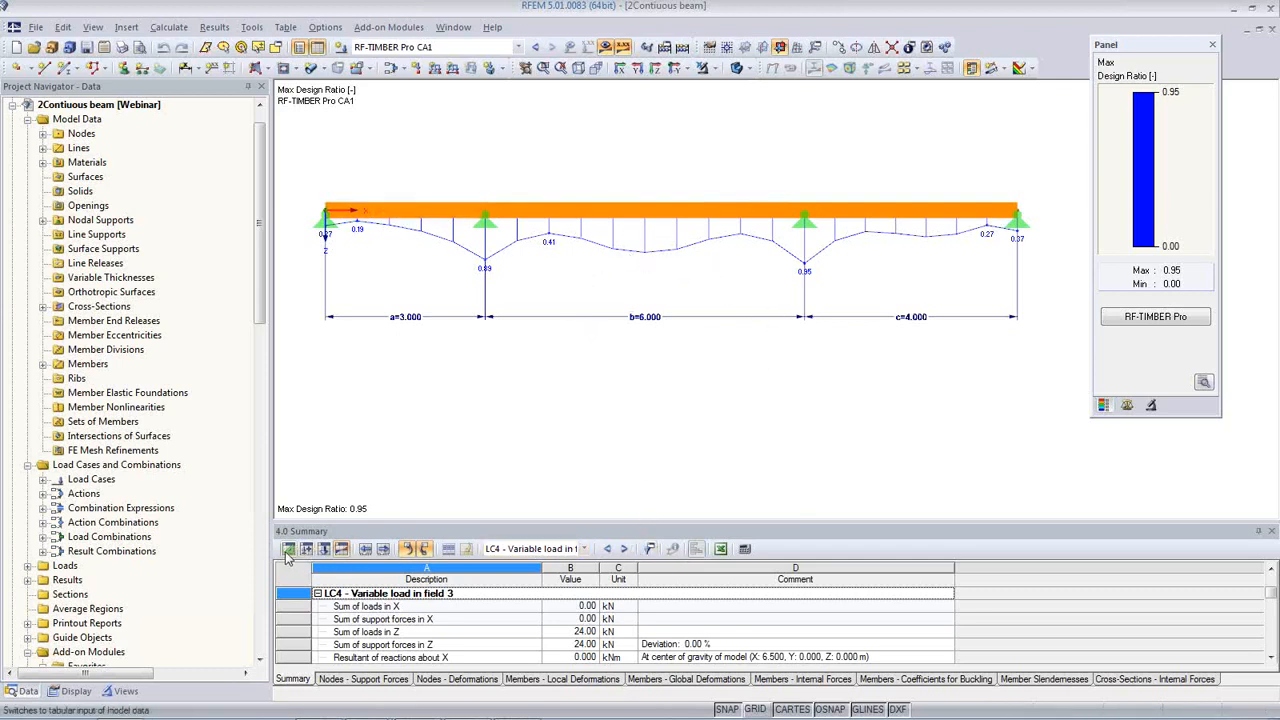
- Open the model's parameter list for editing and place its dialog below the beam
{"action": "left_click", "coordinate": [91, 27]}
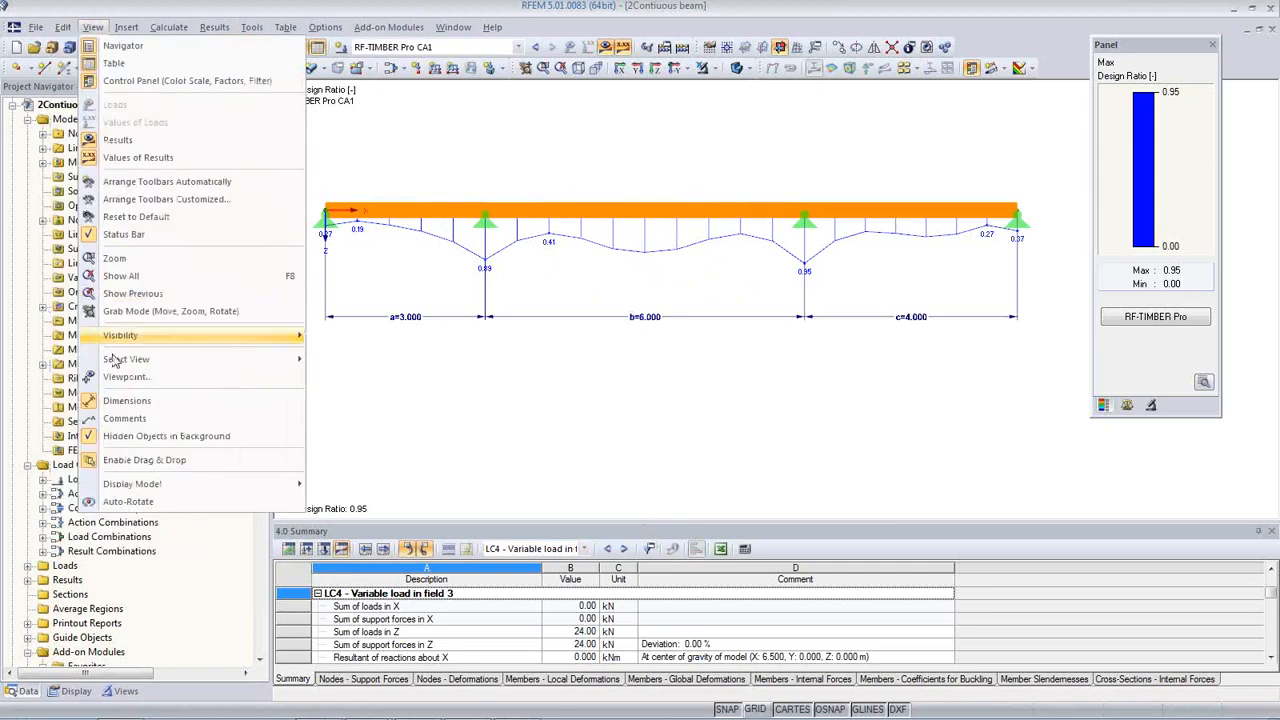
{"action": "mouse_move", "coordinate": [62, 27]}
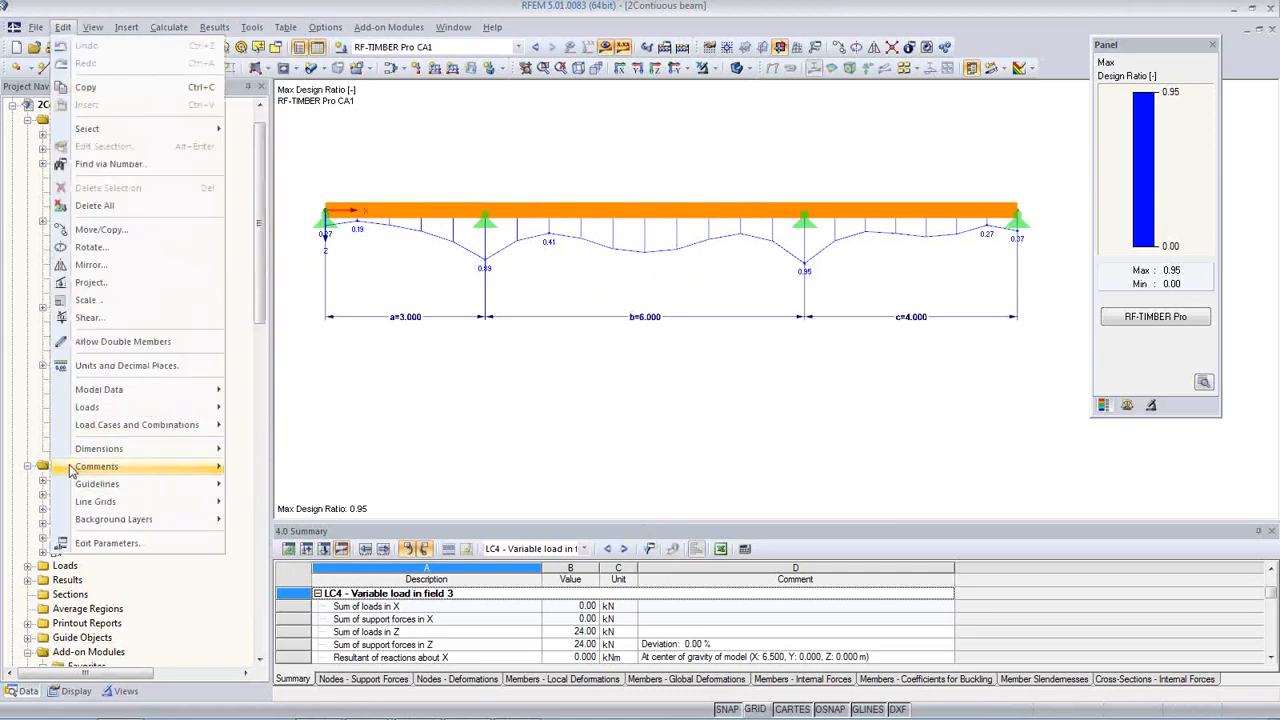
{"action": "left_click", "coordinate": [97, 545]}
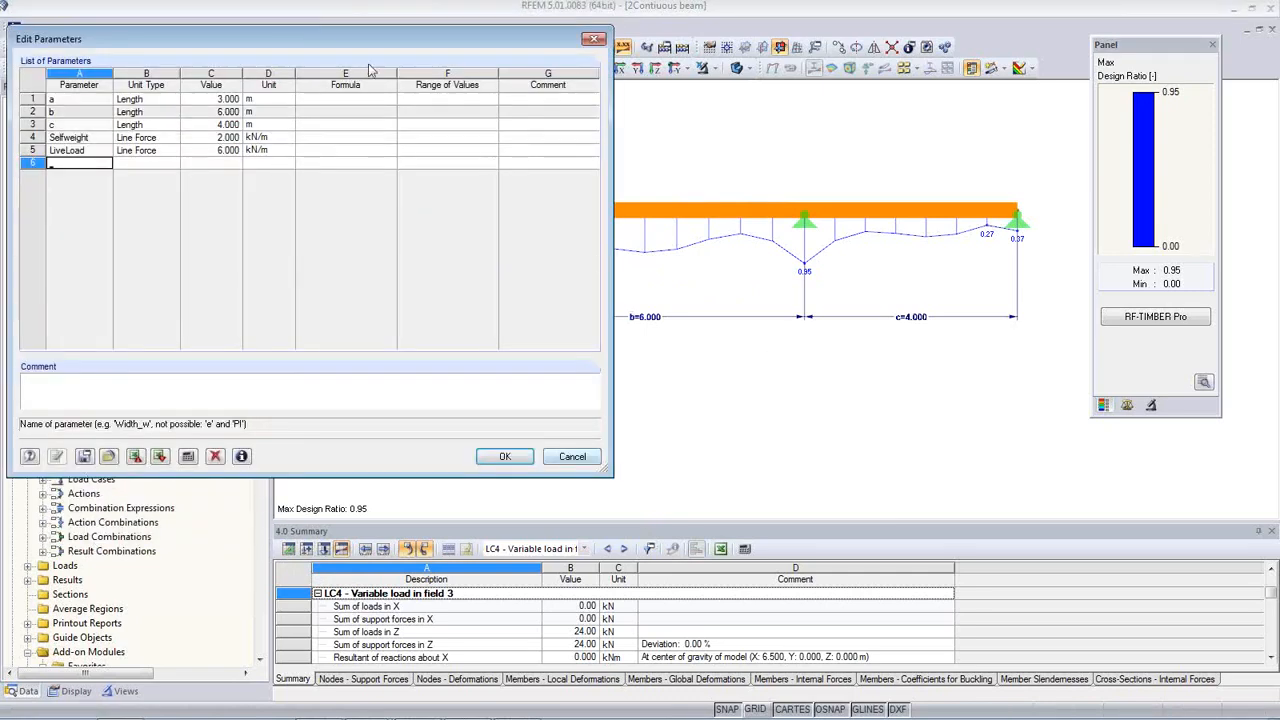
{"action": "left_click_drag", "start_coordinate": [352, 27], "coordinate": [729, 377]}
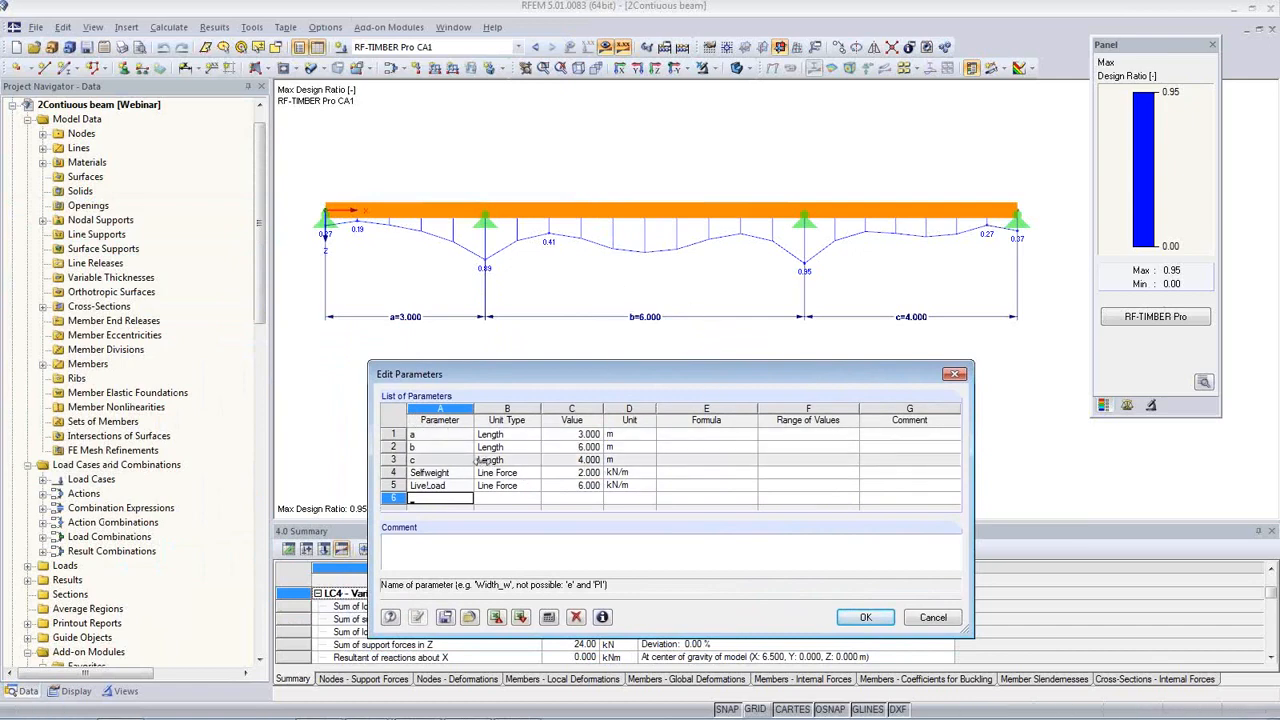
- Display load combination CO15 (LC1 + LC3 + LC4) with its loads fully in view above the parameter list
{"action": "left_click", "coordinate": [525, 325]}
{"action": "left_click", "coordinate": [536, 47]}
{"action": "left_click", "coordinate": [536, 47]}
{"action": "left_click", "coordinate": [536, 47]}
{"action": "left_click", "coordinate": [536, 47]}
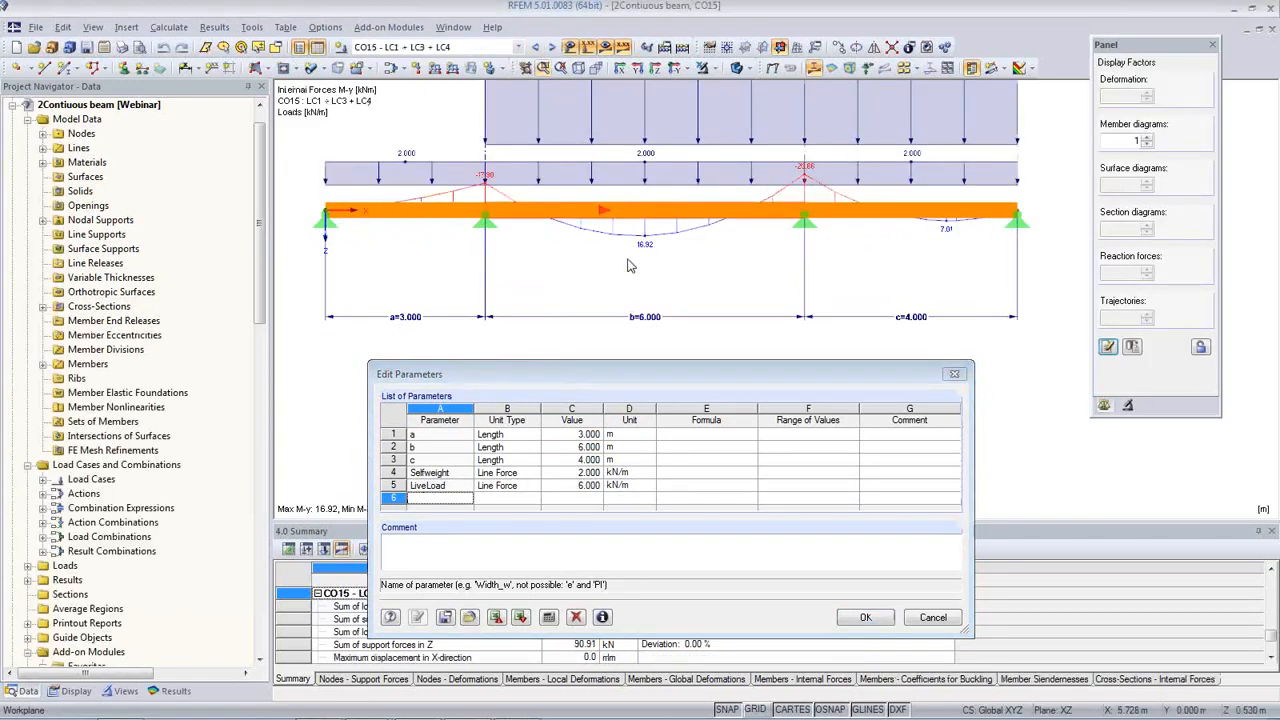
{"action": "middle_click_drag", "start_coordinate": [575, 268], "coordinate": [563, 295]}
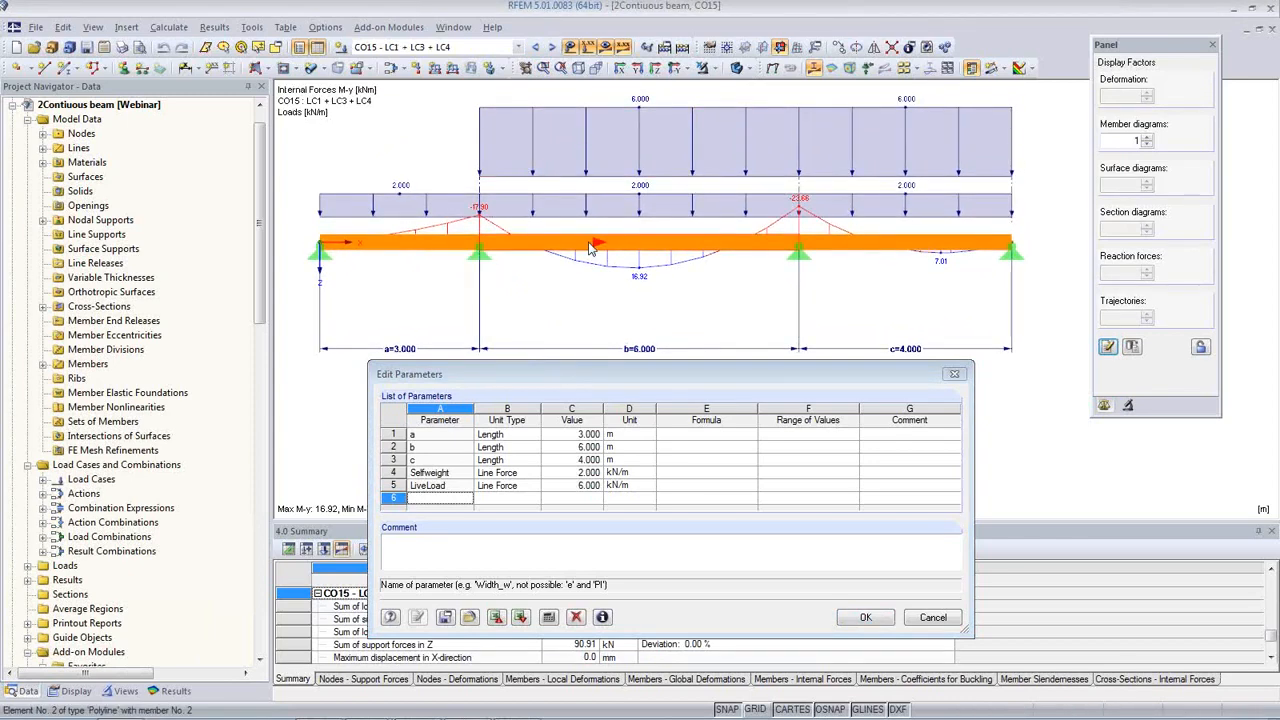
- Set the span parameters a to 4 m, b to 5 m and c to 8 m
{"action": "left_click", "coordinate": [583, 434]}
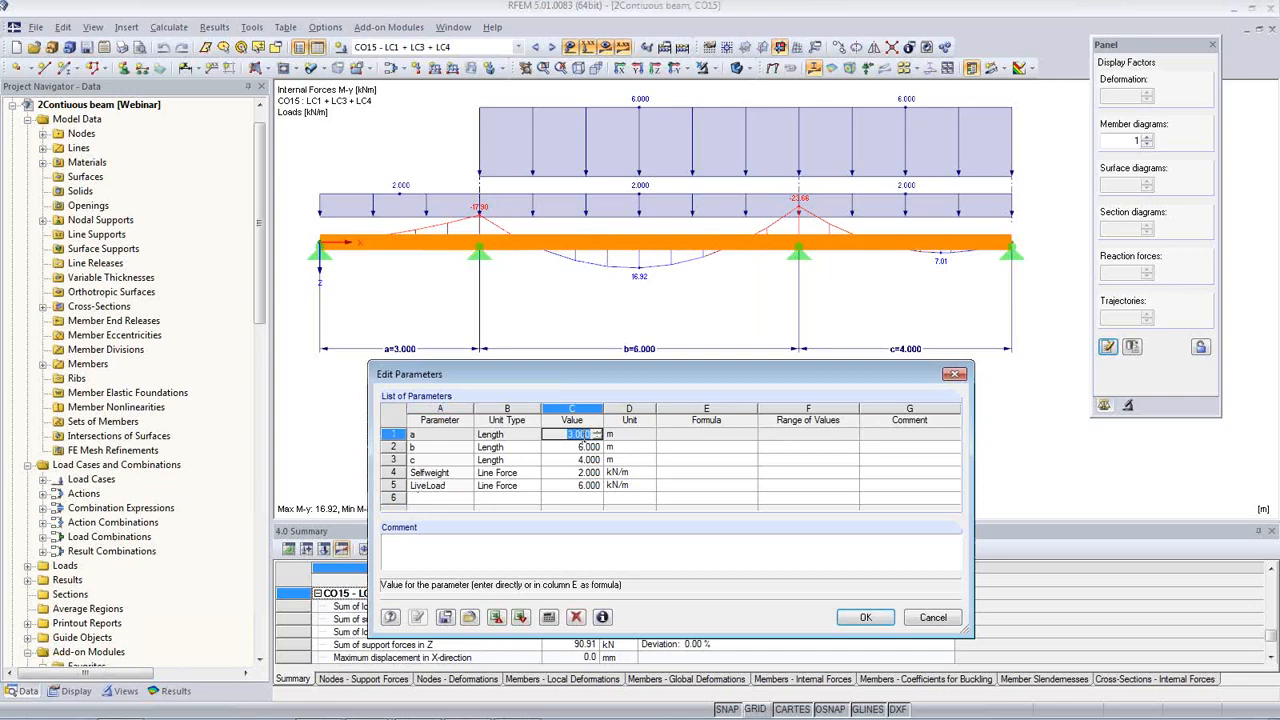
{"action": "type", "text": "4"}
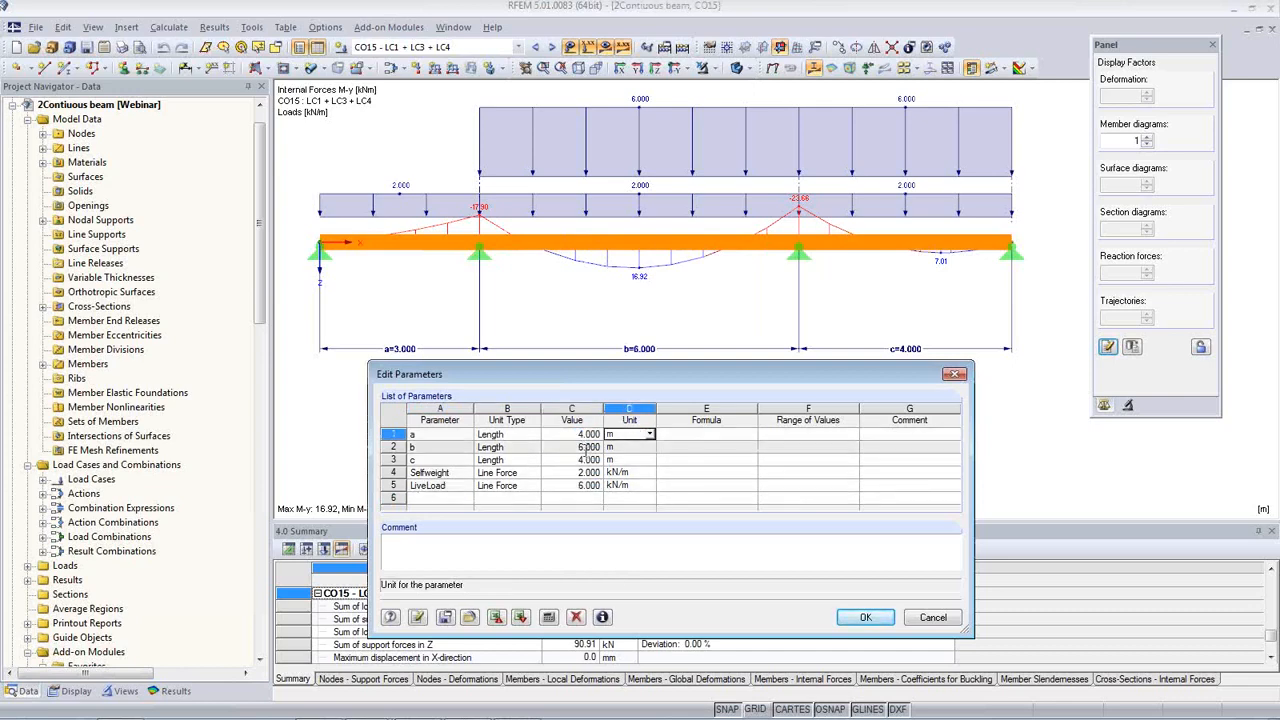
{"action": "left_click", "coordinate": [586, 447]}
{"action": "type", "text": "5"}
{"action": "left_click", "coordinate": [583, 460]}
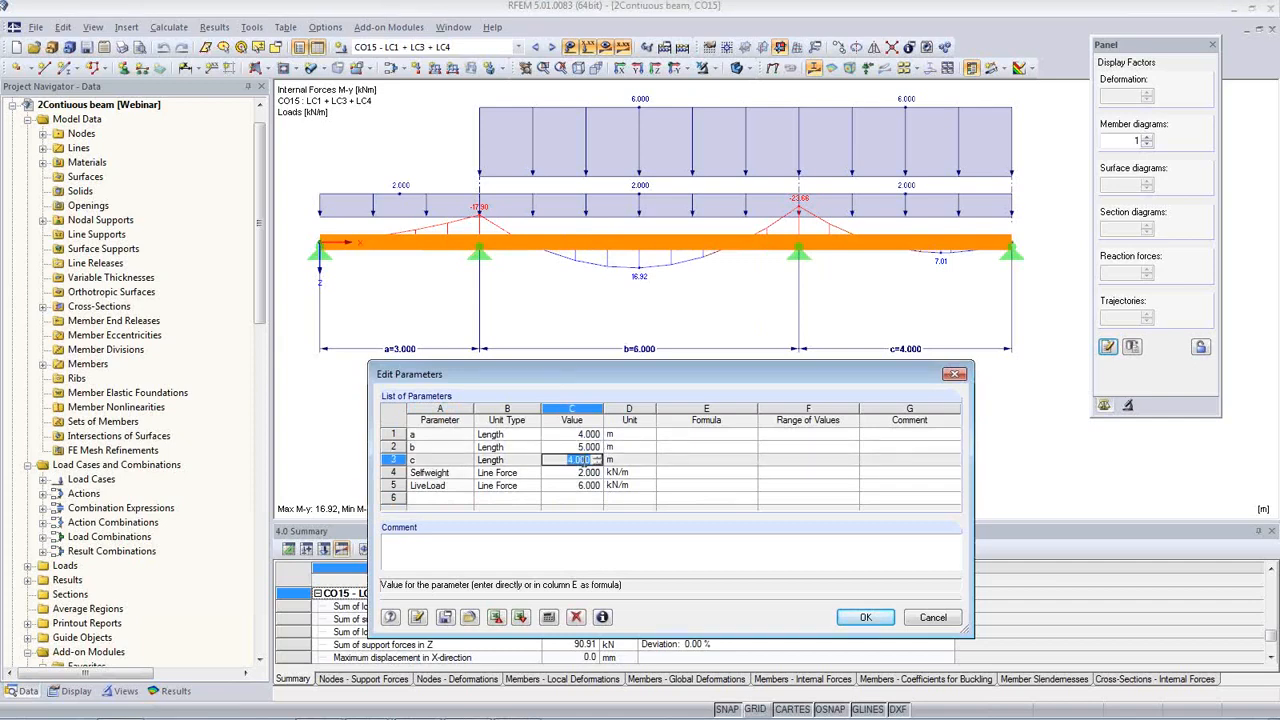
{"action": "type", "text": "8"}
{"action": "key", "text": "Return"}
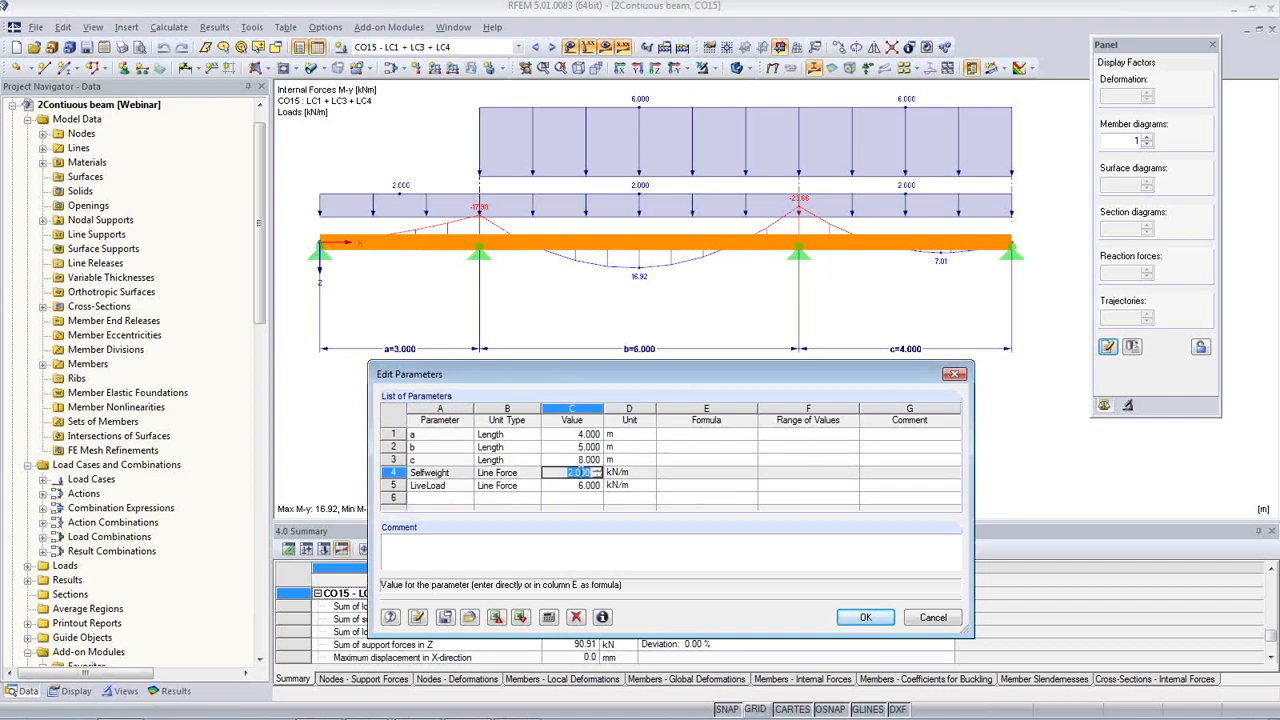
- Set Selfweight to 1 kN/m and LiveLoad to 5 kN/m, and apply the parameters to the model
{"action": "type", "text": "1"}
{"action": "key", "text": "Return"}
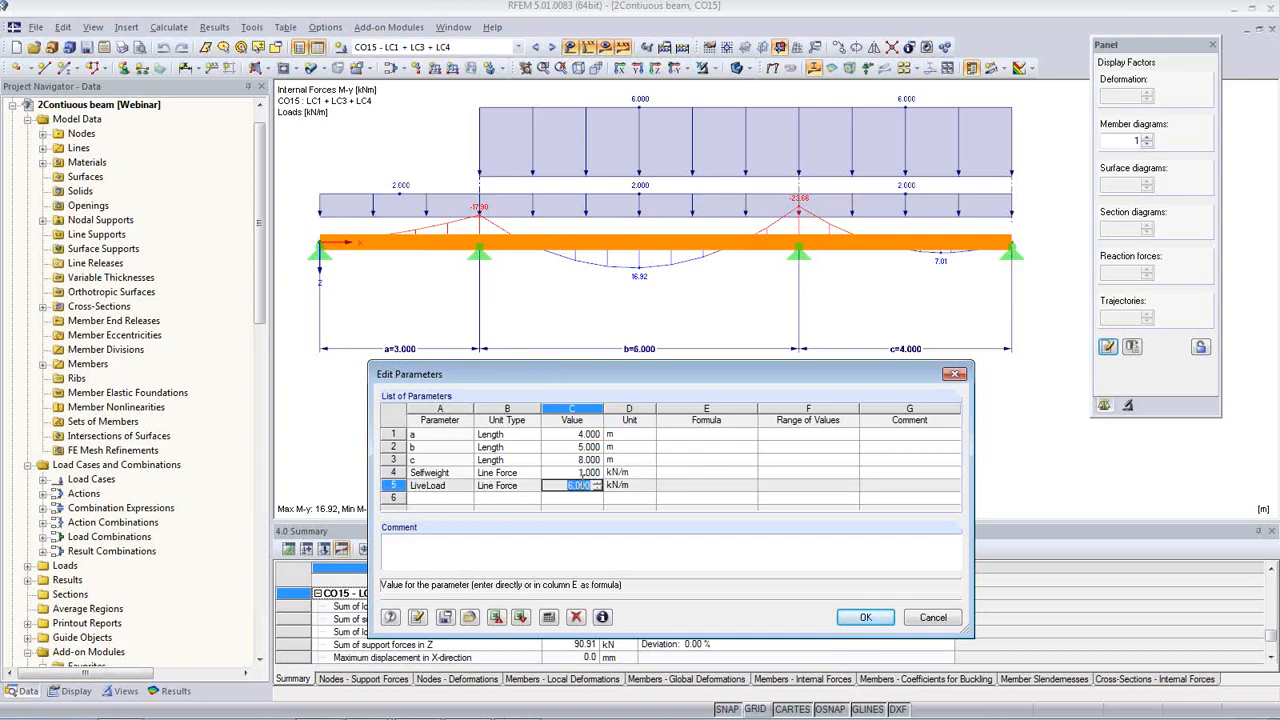
{"action": "type", "text": "5"}
{"action": "left_click", "coordinate": [583, 472]}
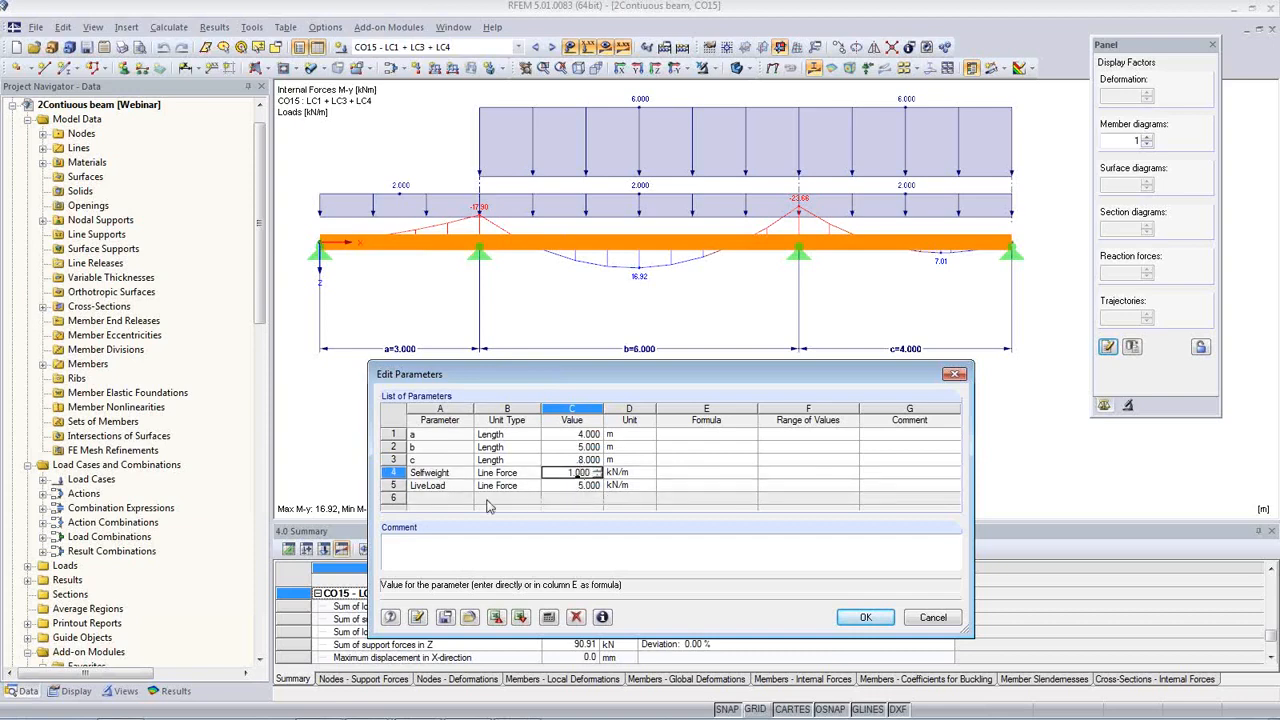
{"action": "left_click", "coordinate": [418, 618]}
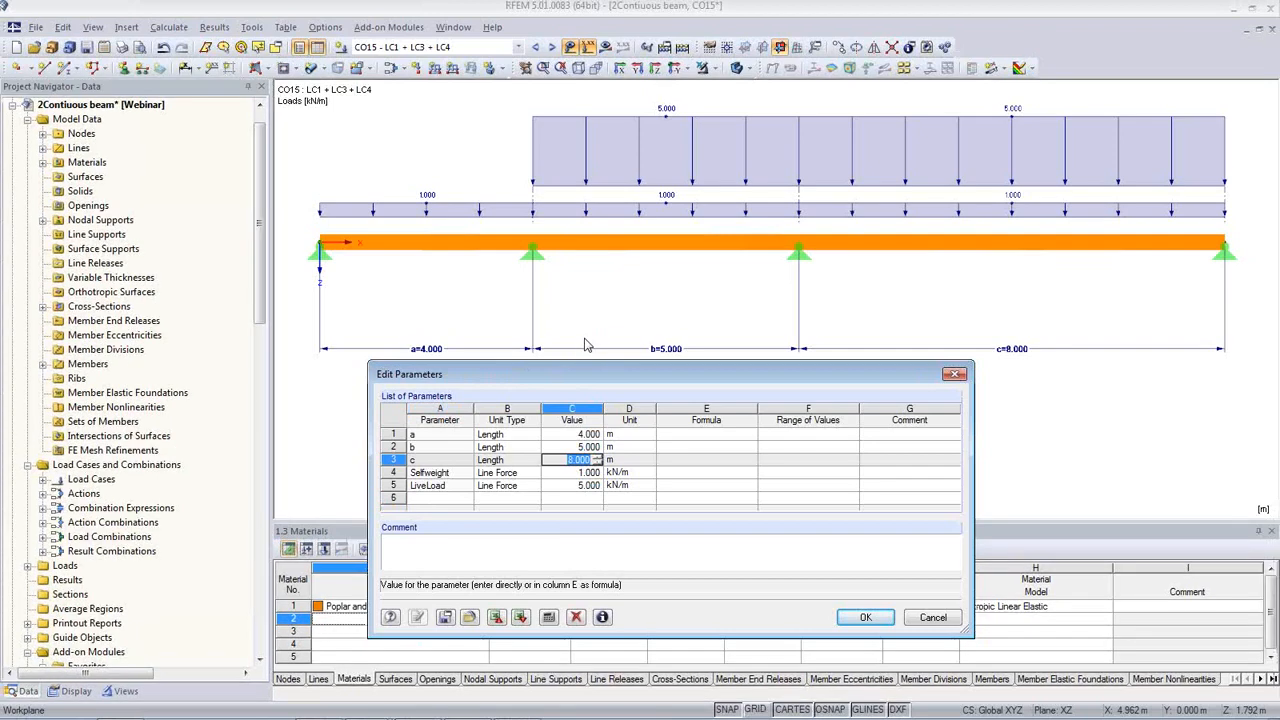
- Set span parameter c to 6 m and apply it to the beam
{"action": "left_click", "coordinate": [560, 459]}
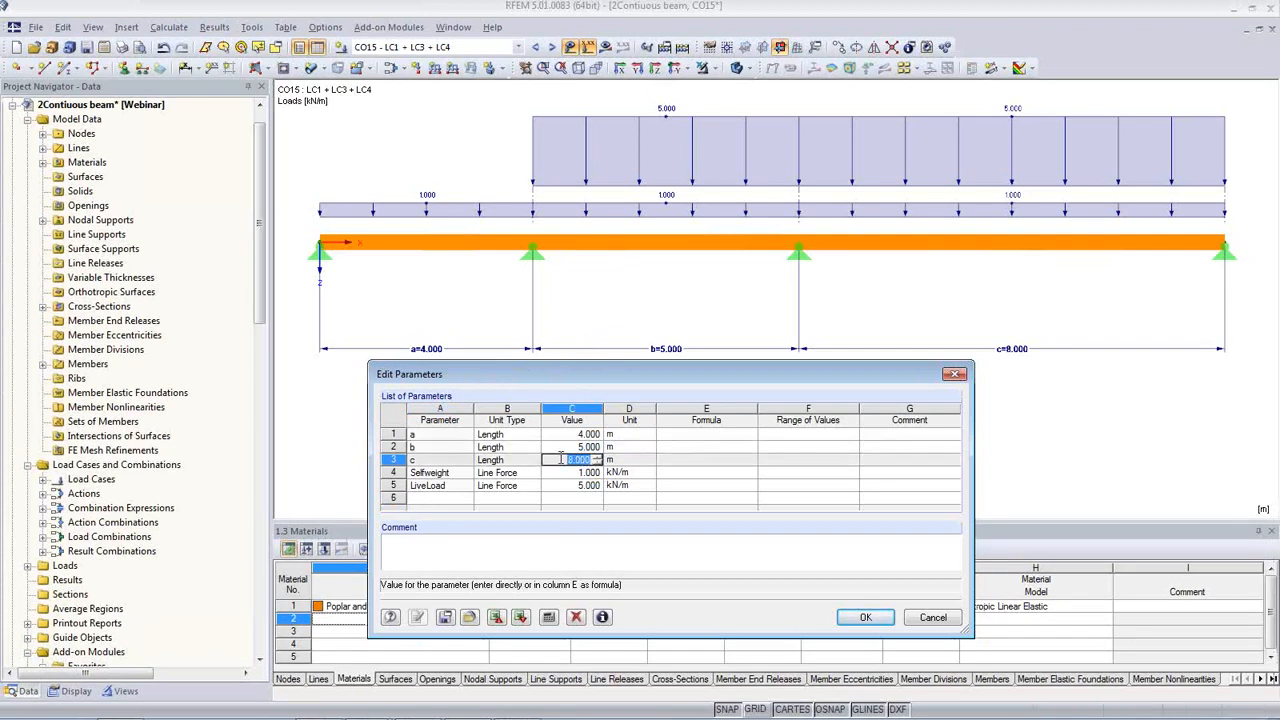
{"action": "type", "text": "6"}
{"action": "key", "text": "Tab"}
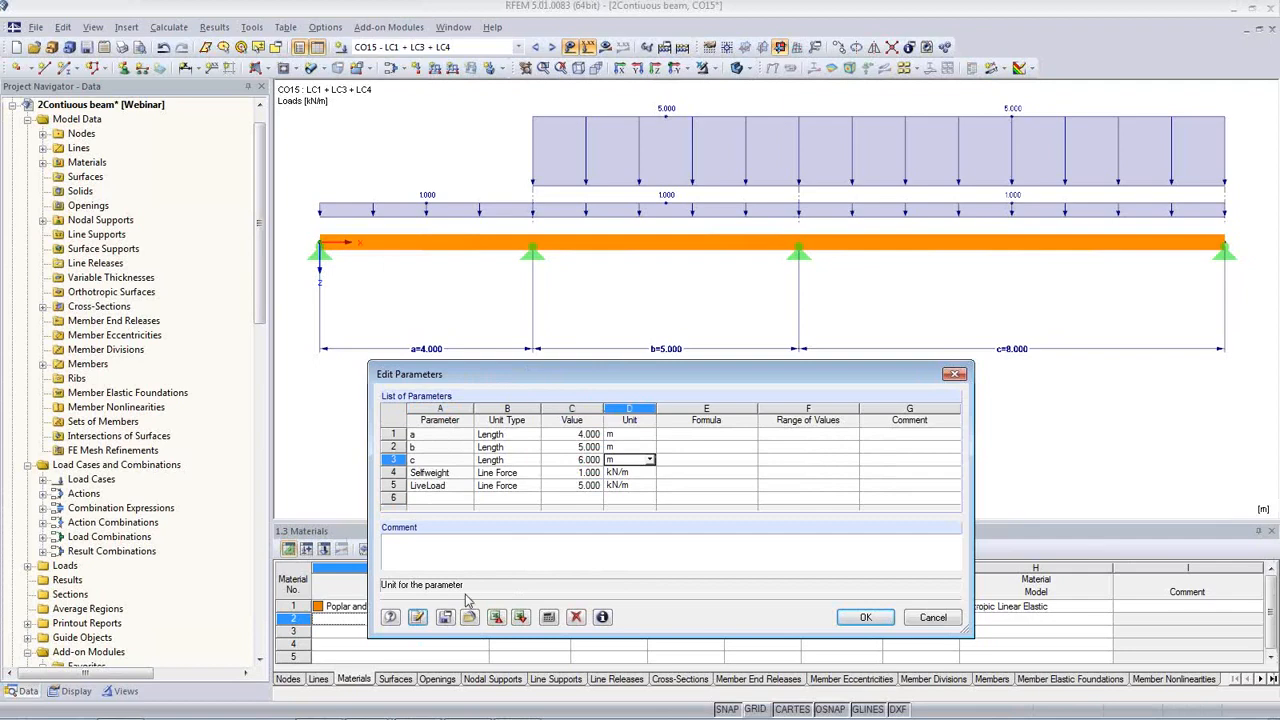
{"action": "left_click", "coordinate": [416, 619]}
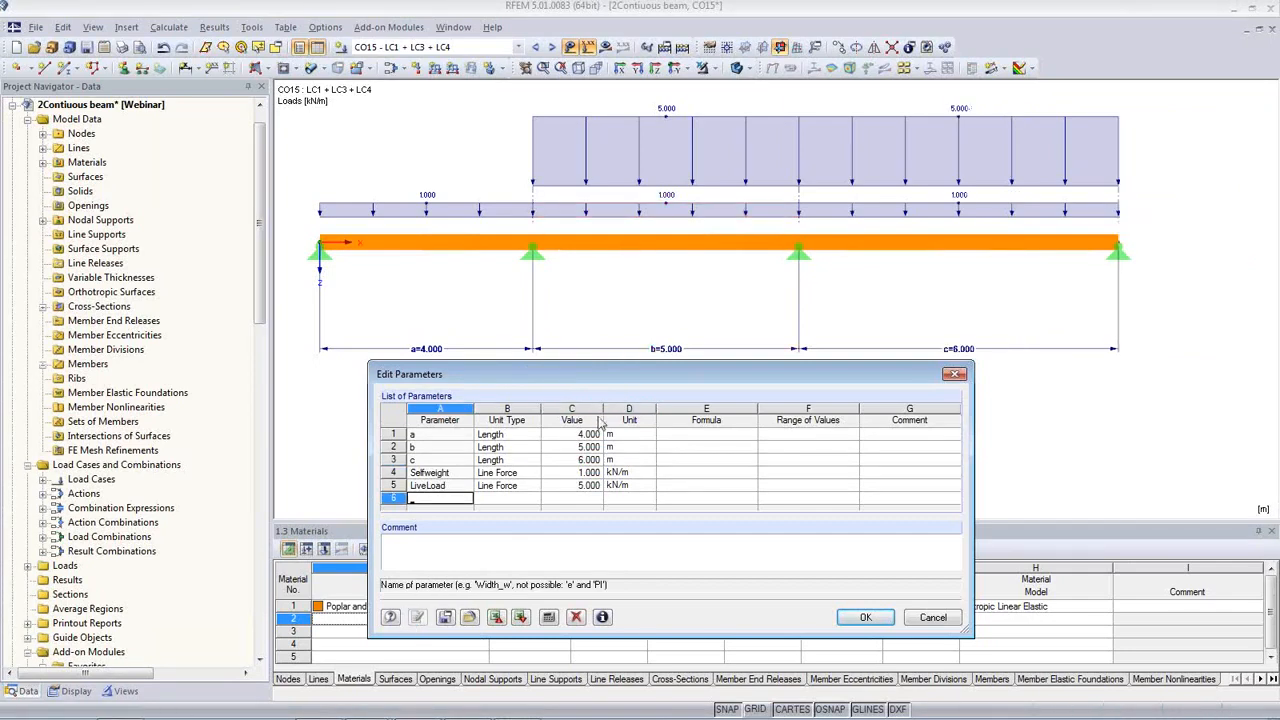
- Set LiveLoad to 4 kN/m, apply it to the beam and accept the parameter list
{"action": "left_click", "coordinate": [577, 486]}
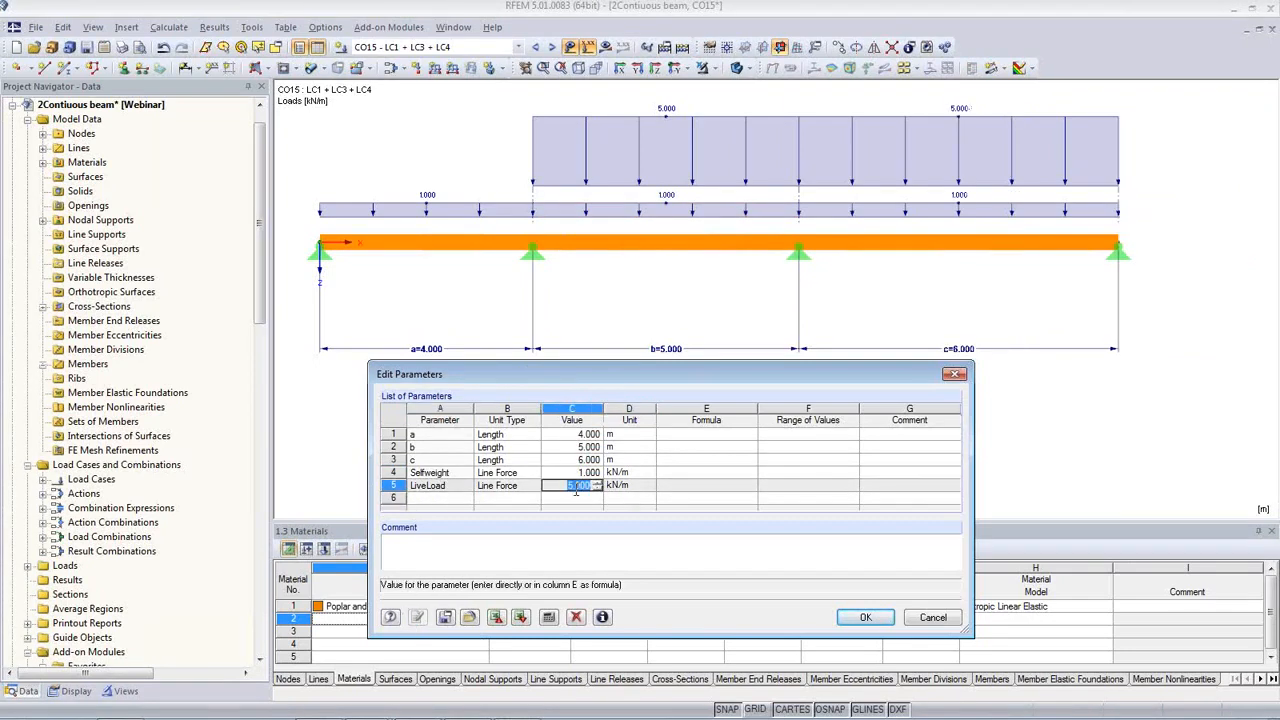
{"action": "type", "text": "4"}
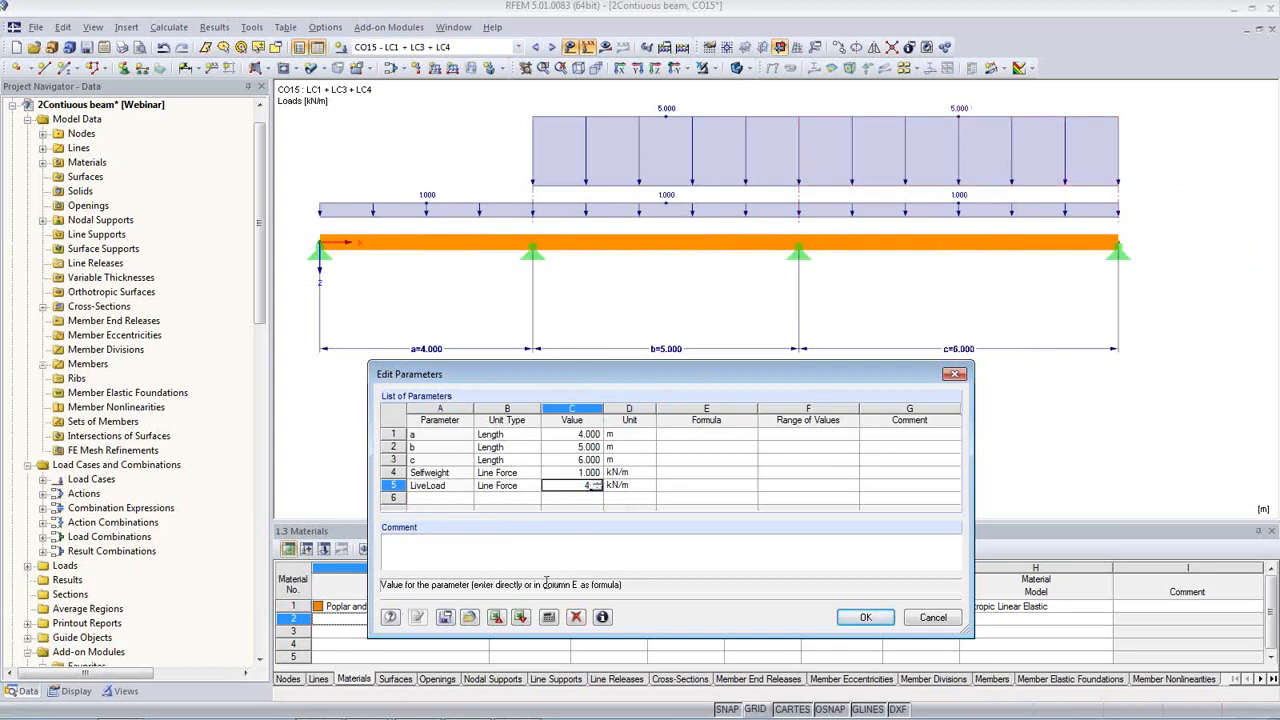
{"action": "left_click", "coordinate": [452, 622]}
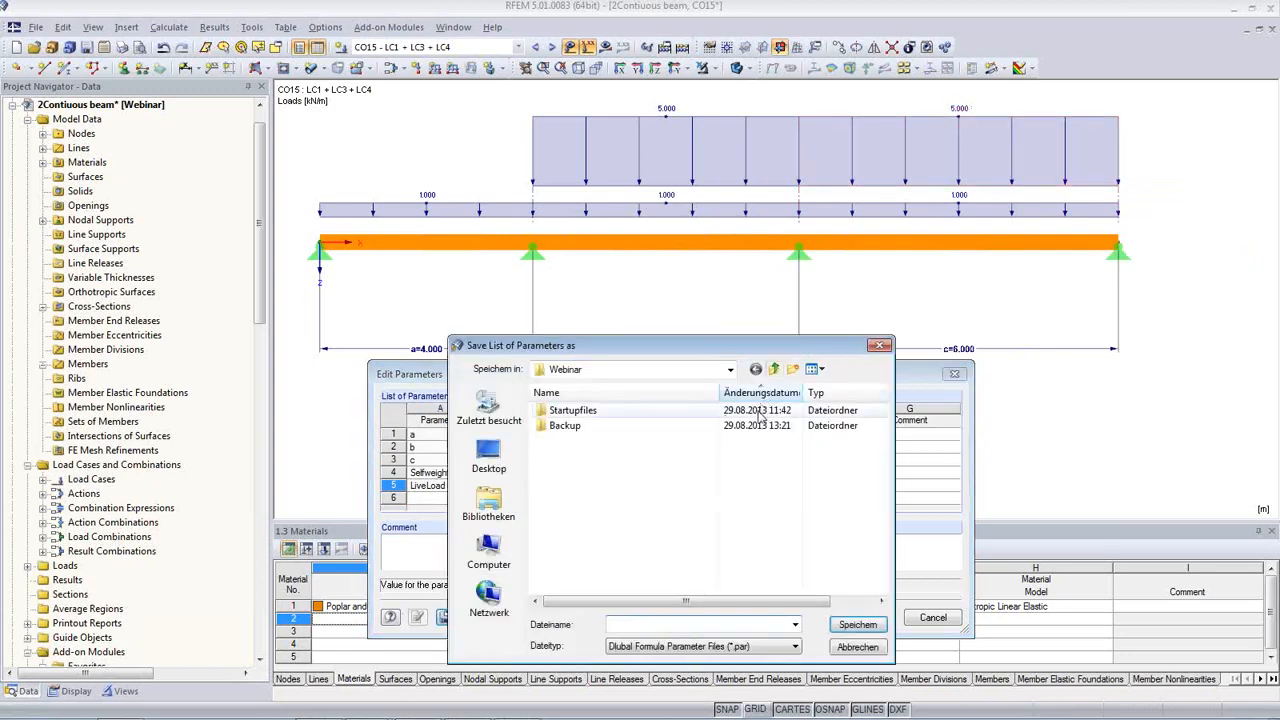
{"action": "key", "text": "Escape"}
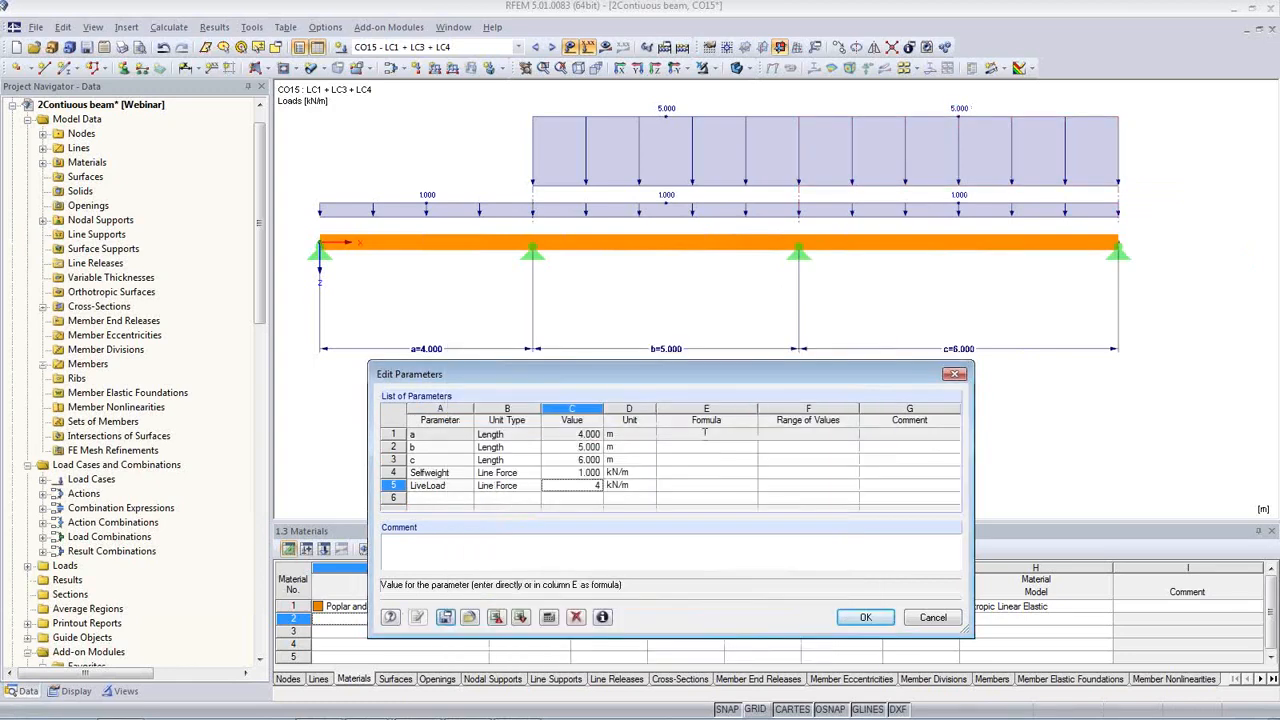
{"action": "key", "text": "Up"}
{"action": "left_click", "coordinate": [417, 619]}
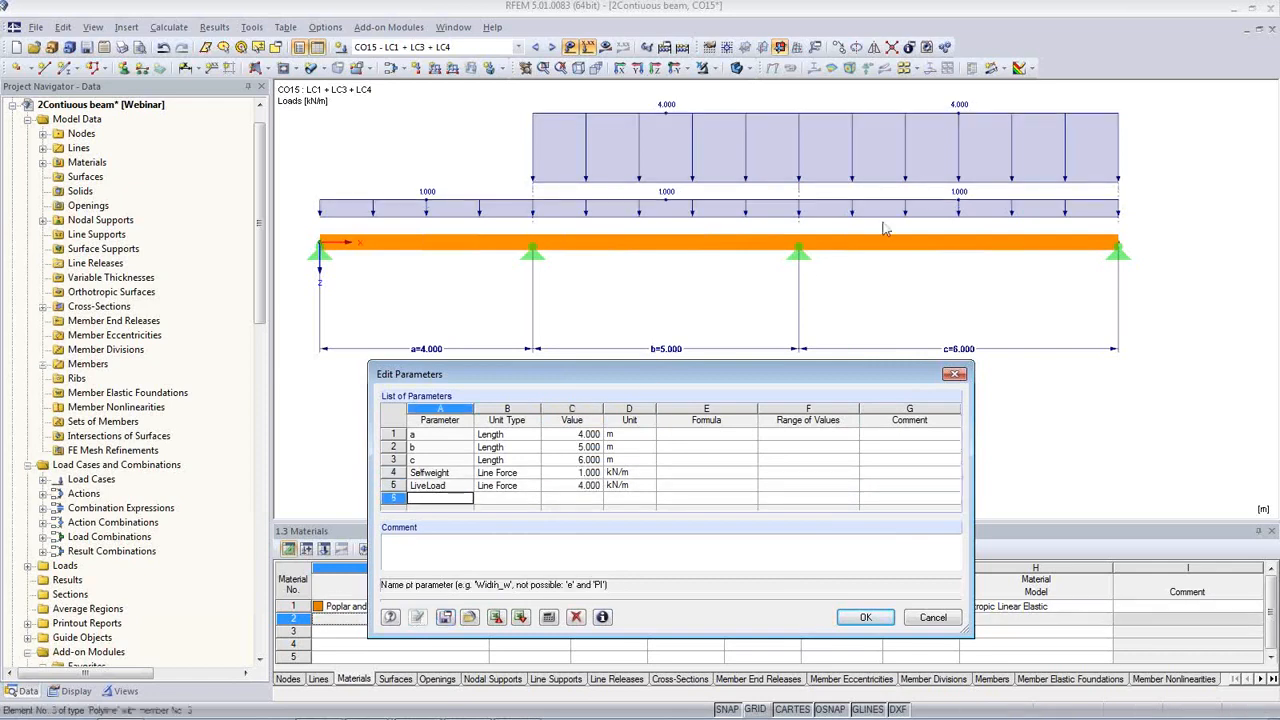
{"action": "left_click", "coordinate": [865, 617]}
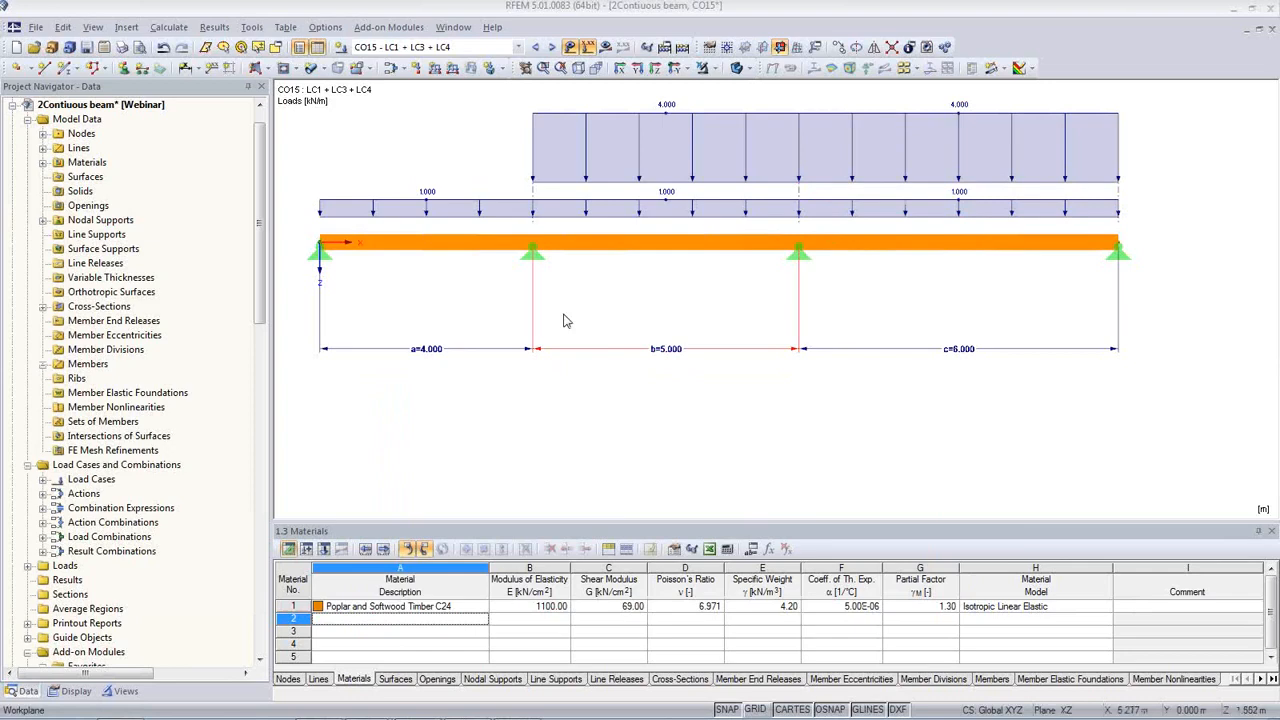
- Recalculate the modified continuous beam
{"action": "left_click", "coordinate": [169, 27]}
{"action": "left_click", "coordinate": [200, 60]}
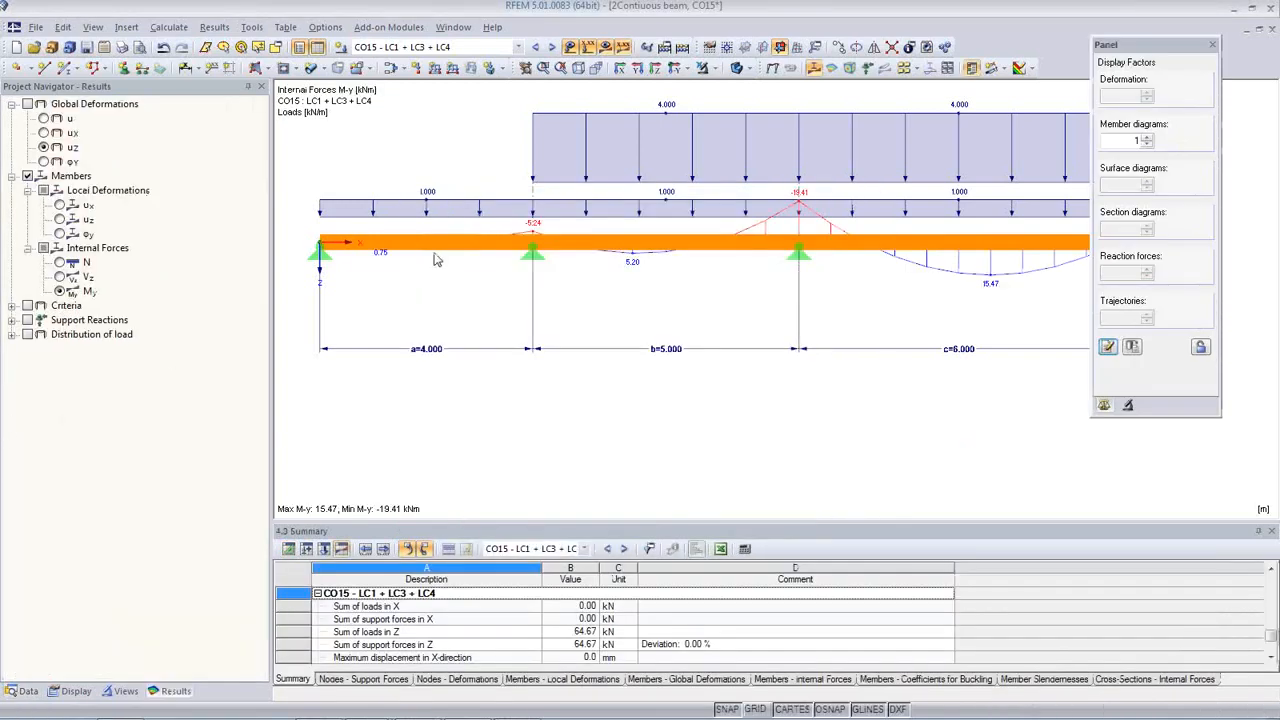
- Open the existing printout report PR1, Printout Report Main Edition, of the continuous beam
{"action": "left_click", "coordinate": [27, 691]}
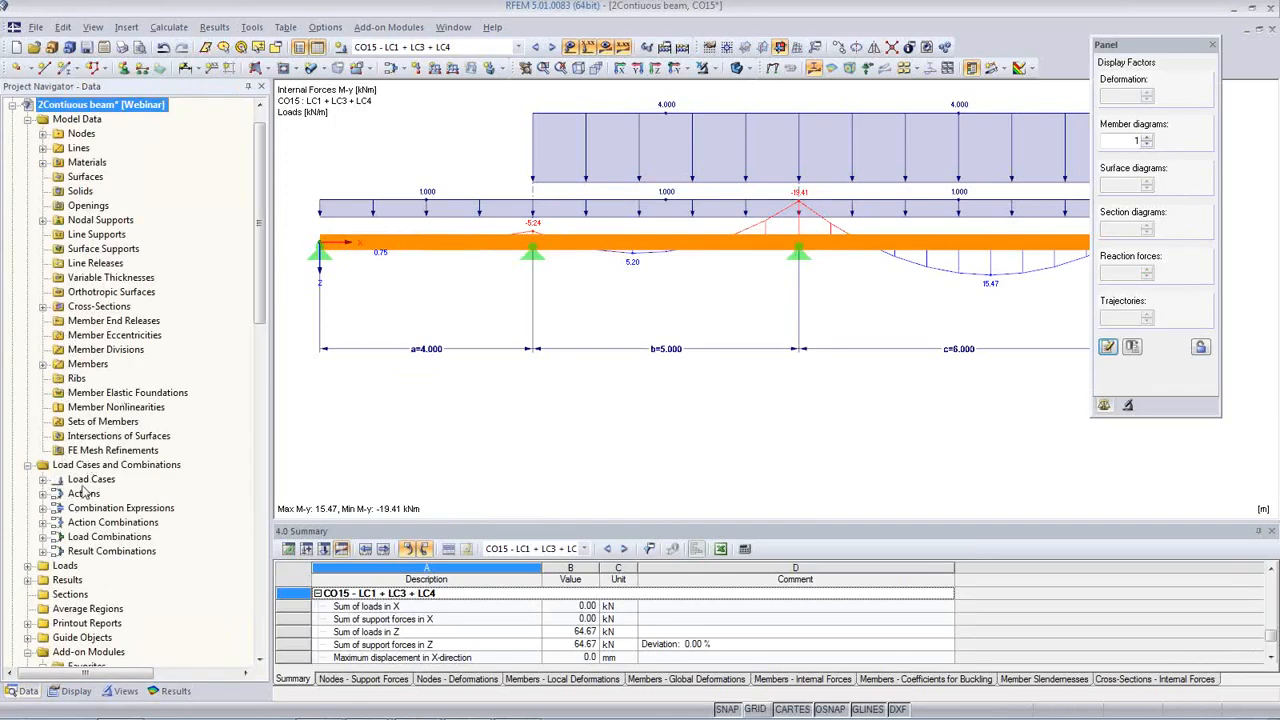
{"action": "scroll", "coordinate": [87, 484], "scroll_direction": "down", "scroll_amount": 2}
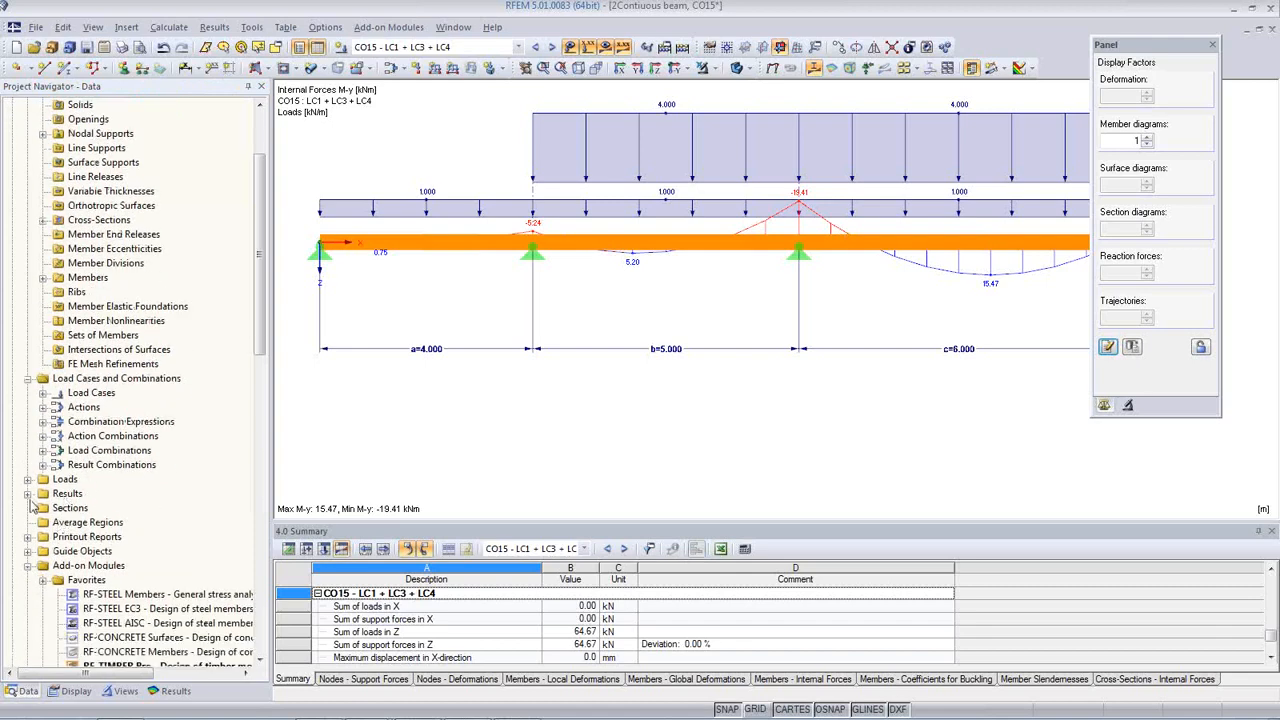
{"action": "left_click", "coordinate": [29, 537]}
{"action": "scroll", "coordinate": [145, 500], "scroll_direction": "down", "scroll_amount": 2}
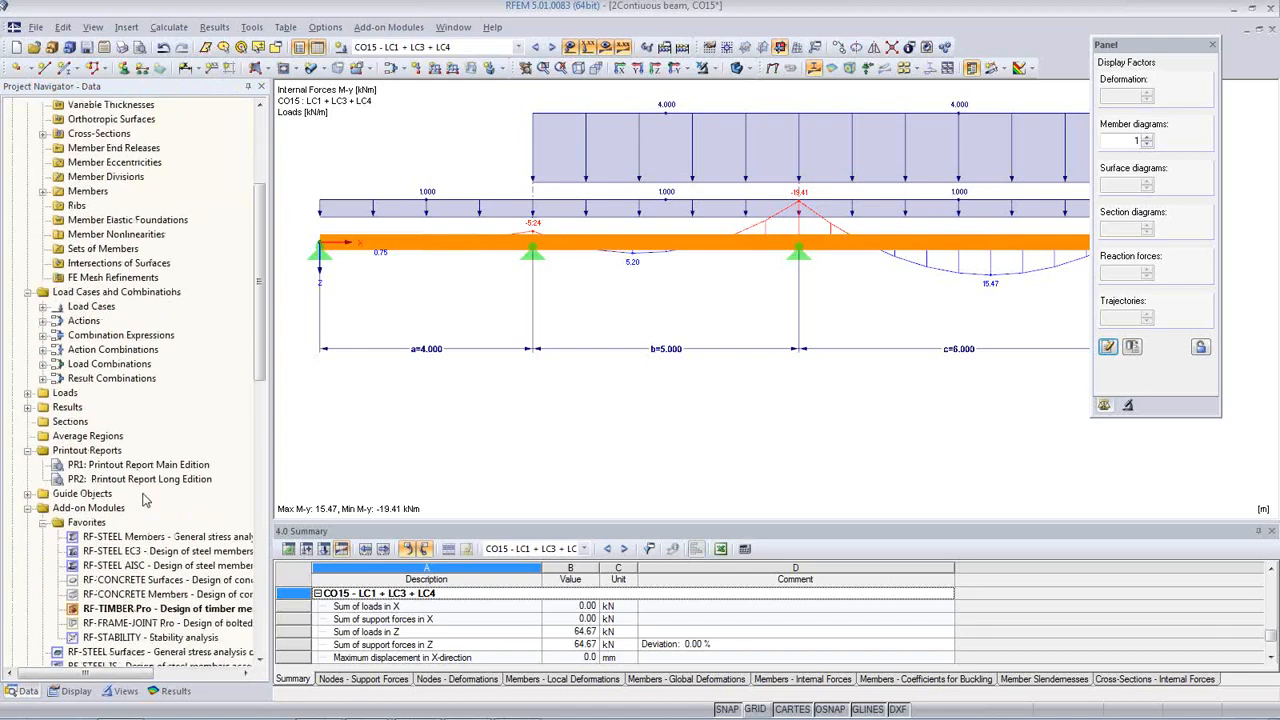
{"action": "left_click", "coordinate": [155, 466]}
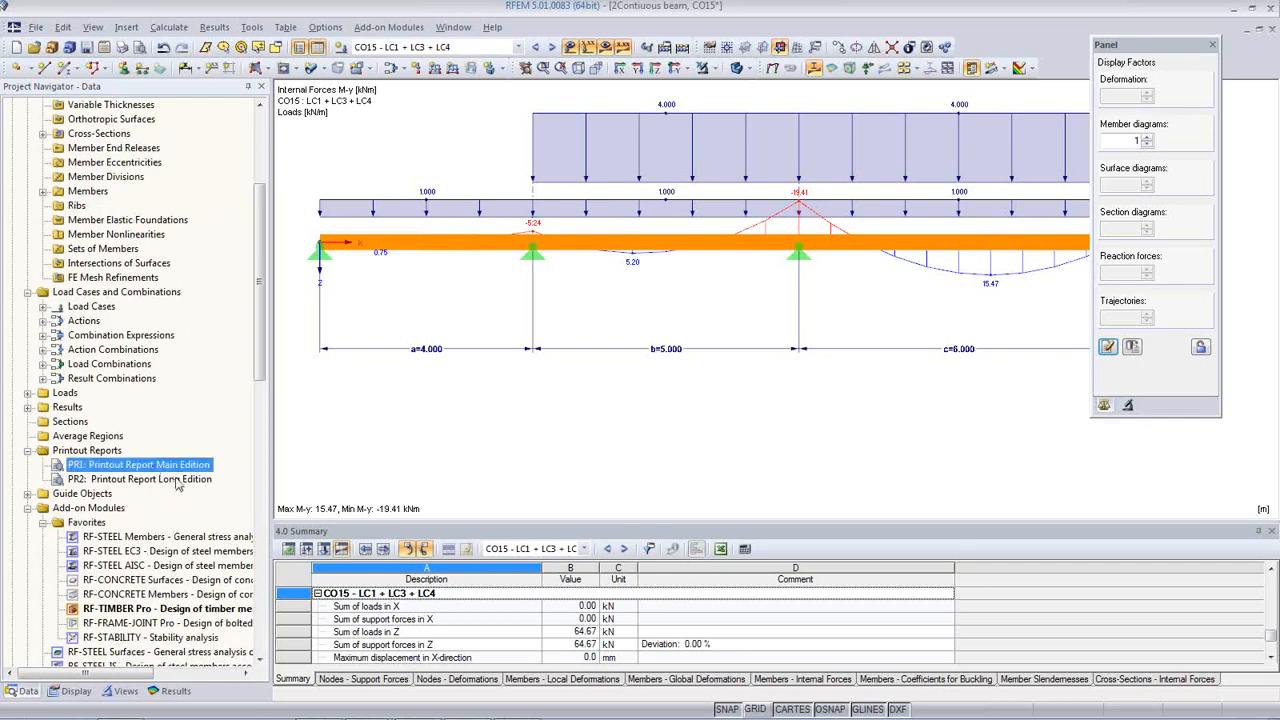
{"action": "double_click", "coordinate": [170, 468]}
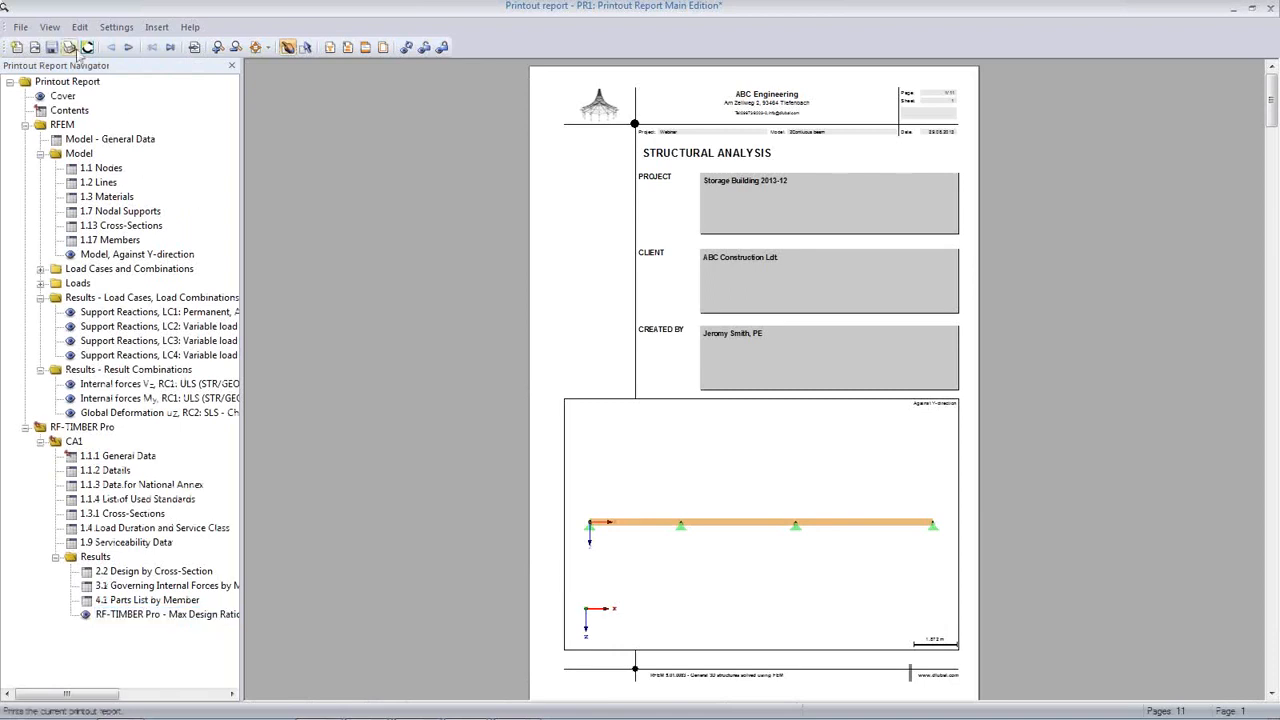
- Set the printout report view to show two pages side by side
{"action": "left_click", "coordinate": [48, 28]}
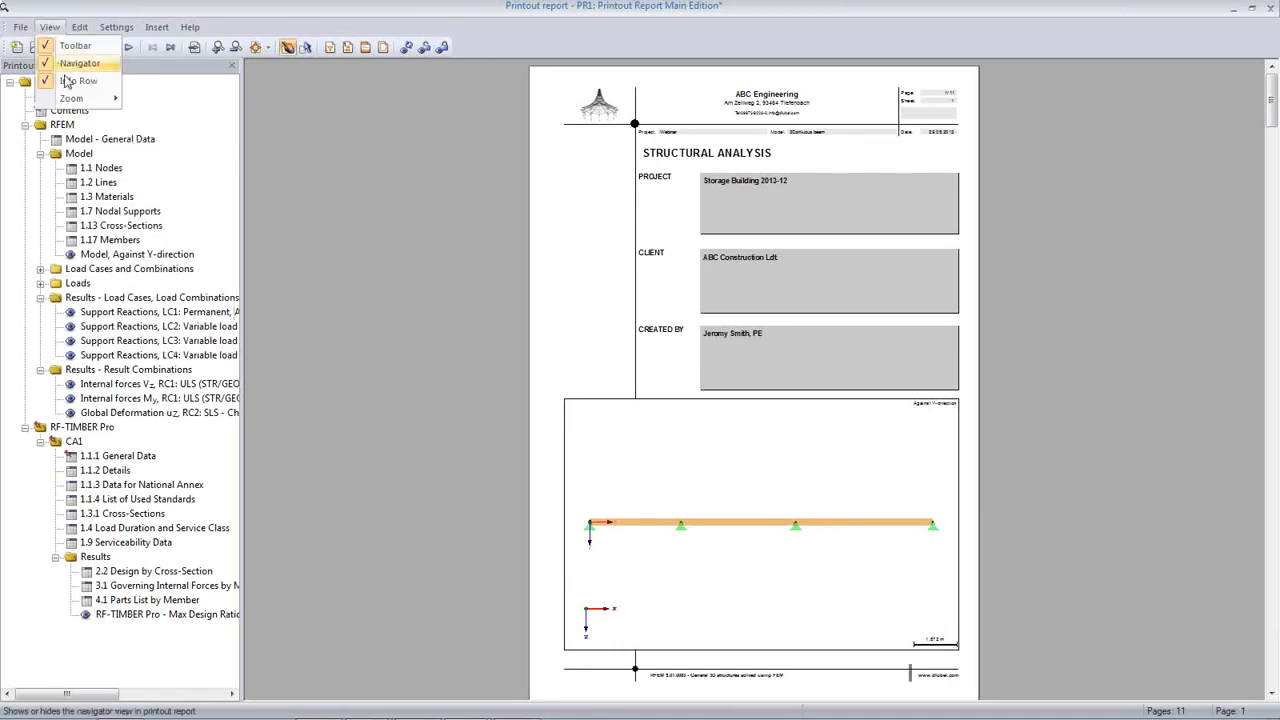
{"action": "mouse_move", "coordinate": [72, 98]}
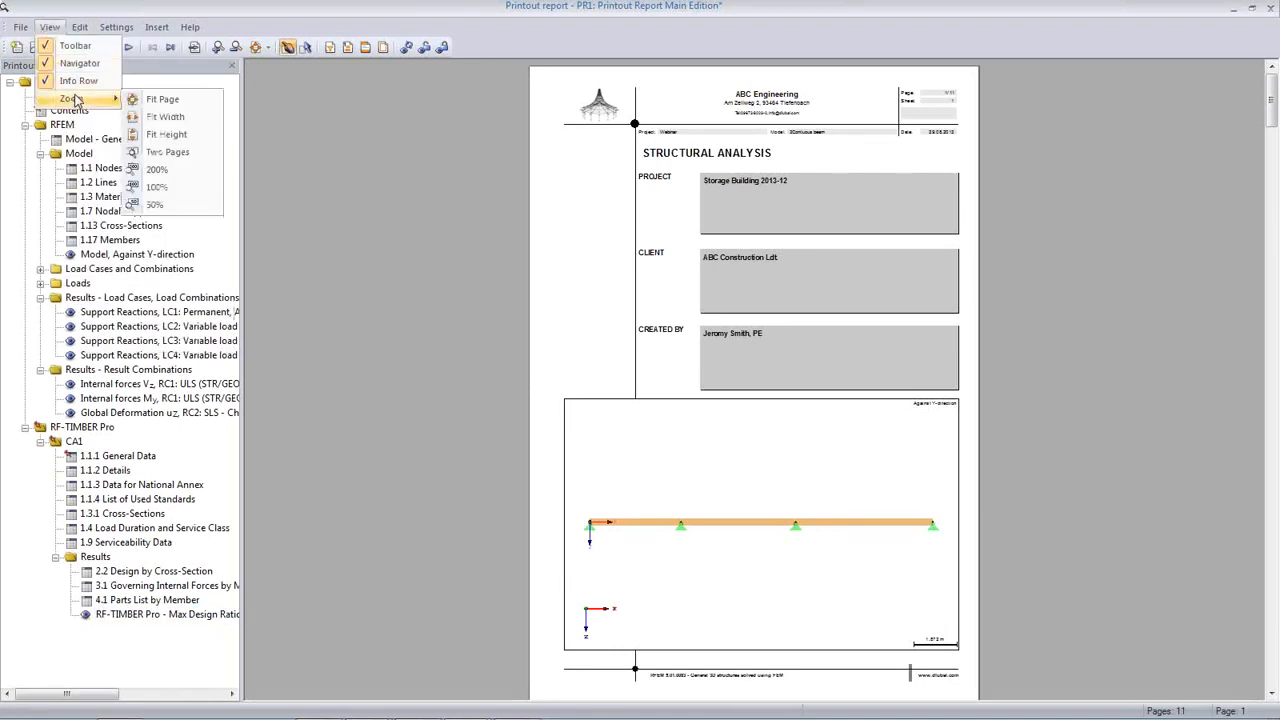
{"action": "left_click", "coordinate": [163, 154]}
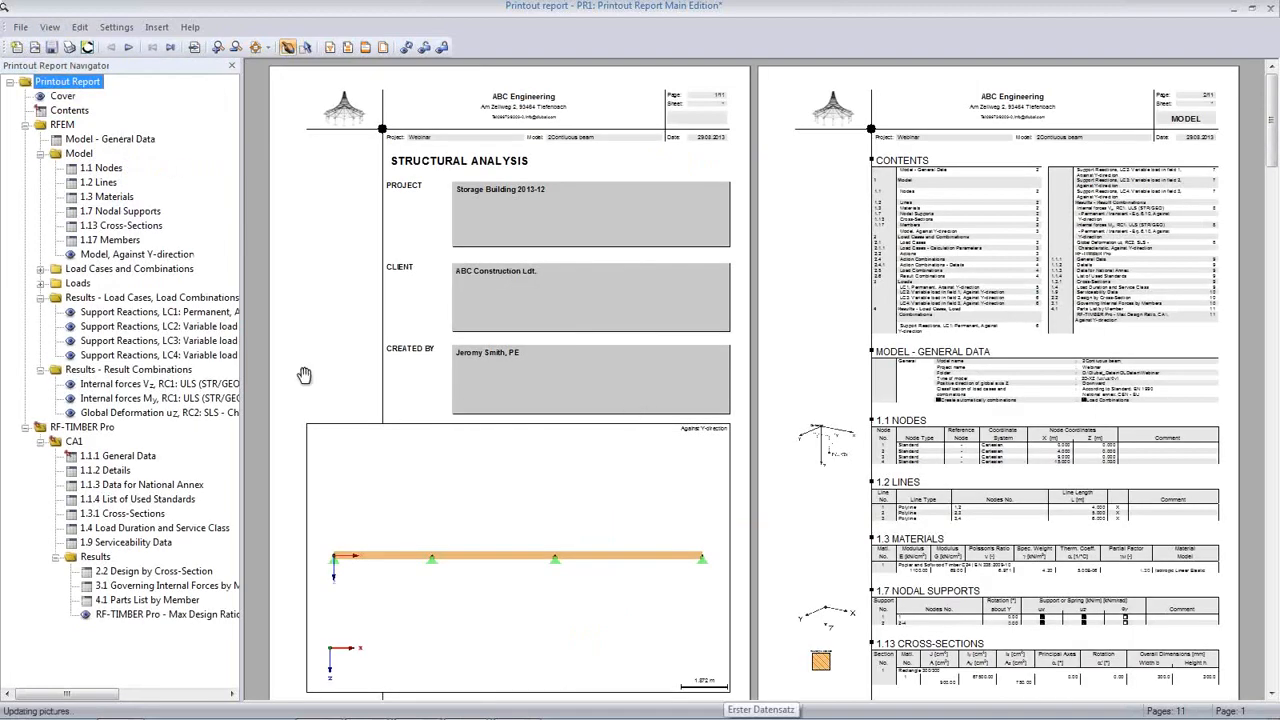
- Review the report from the LC3 support reactions through the RF-TIMBER Pro design ratio page, and close it without saving
{"action": "left_click", "coordinate": [160, 341]}
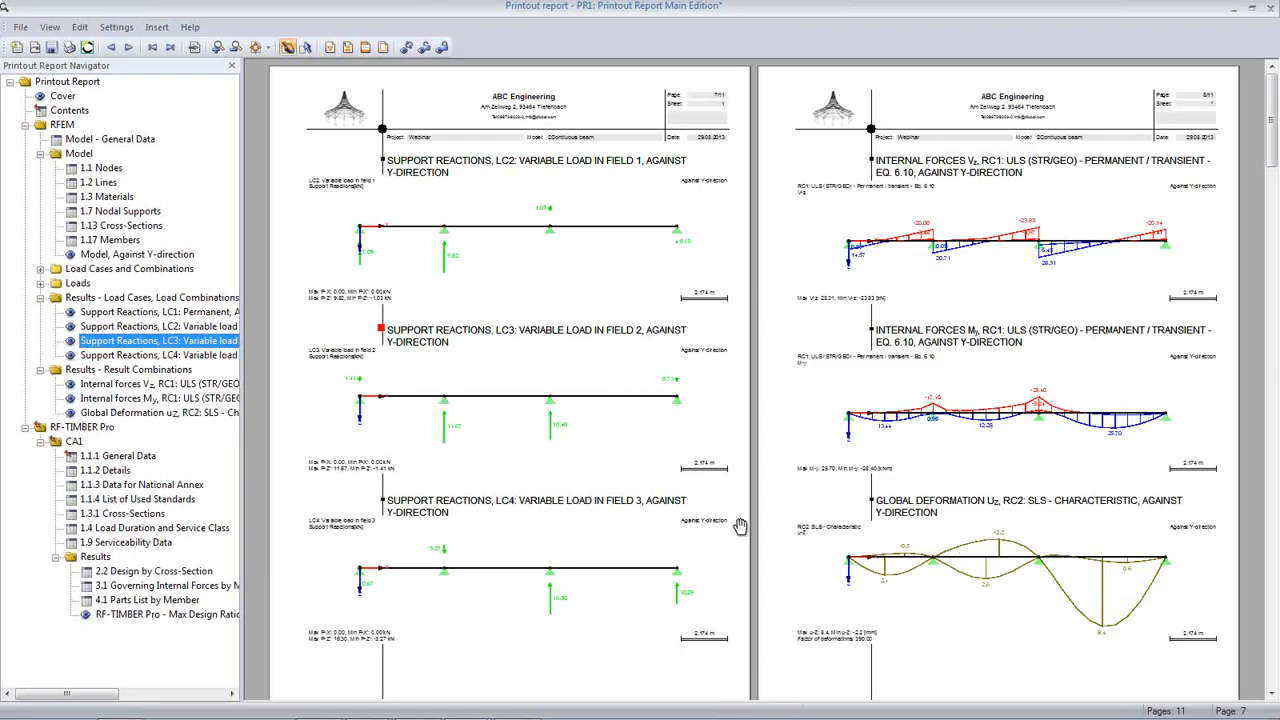
{"action": "scroll", "coordinate": [740, 526], "scroll_direction": "down", "scroll_amount": 10}
{"action": "scroll", "coordinate": [742, 521], "scroll_direction": "down", "scroll_amount": 10}
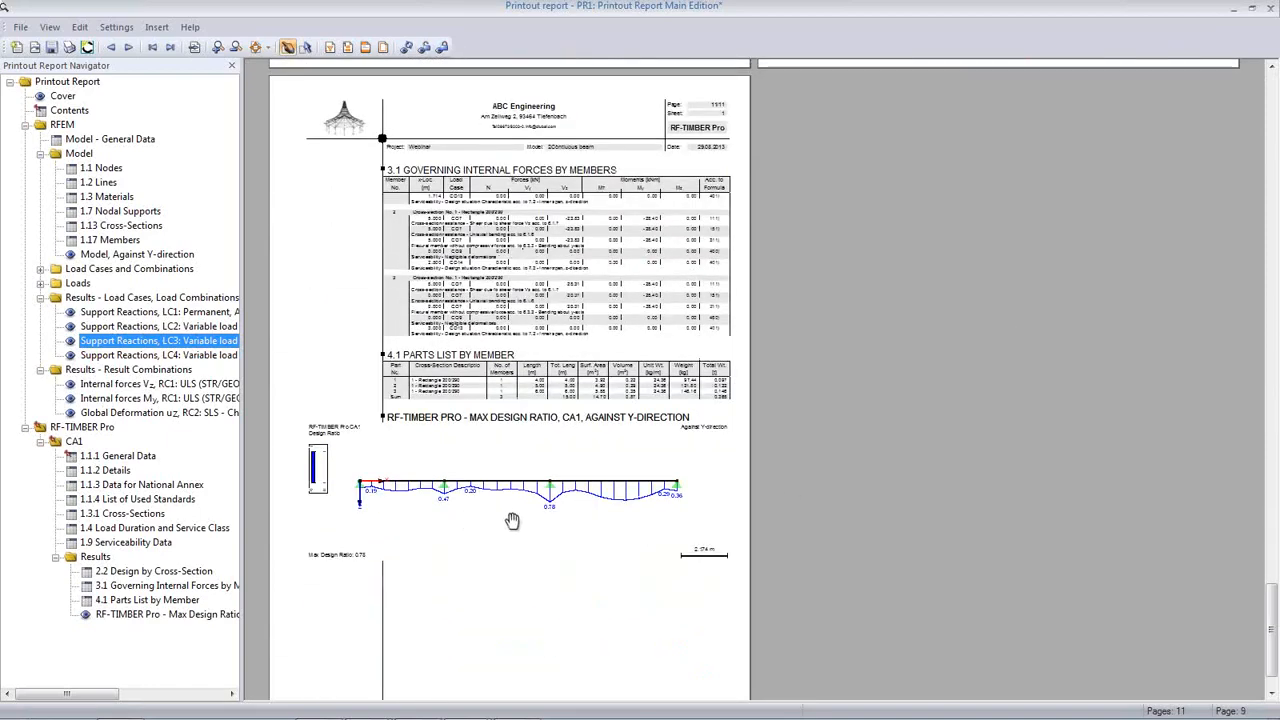
{"action": "scroll", "coordinate": [512, 520], "scroll_direction": "down", "scroll_amount": 2}
{"action": "scroll", "coordinate": [400, 557], "scroll_direction": "up", "scroll_amount": 15}
{"action": "scroll", "coordinate": [405, 515], "scroll_direction": "up", "scroll_amount": 15}
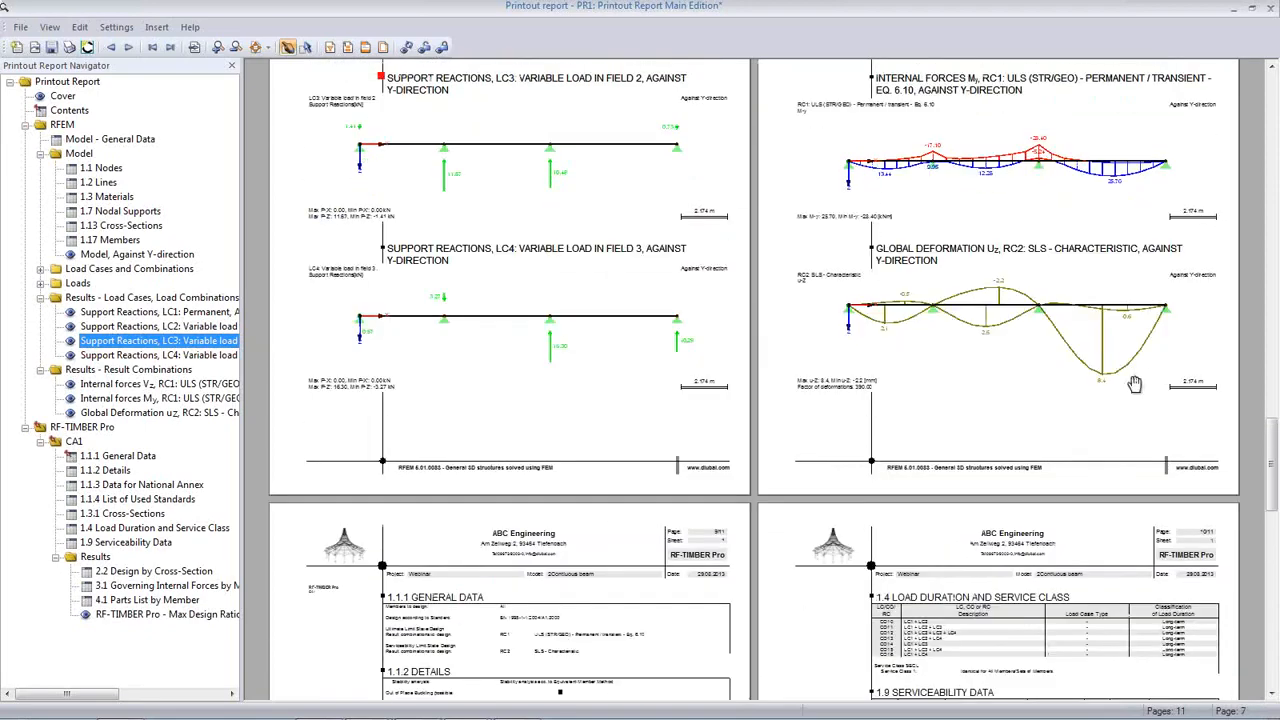
{"action": "left_click", "coordinate": [1272, 12]}
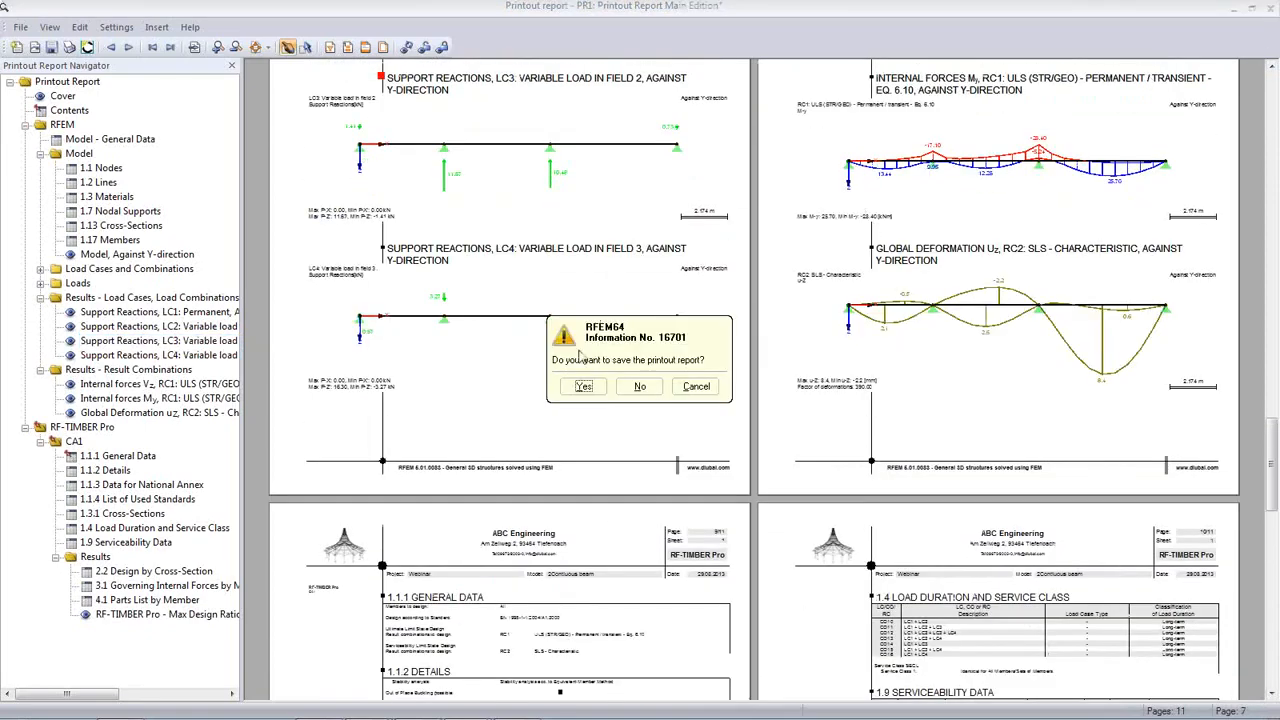
{"action": "left_click", "coordinate": [655, 400]}
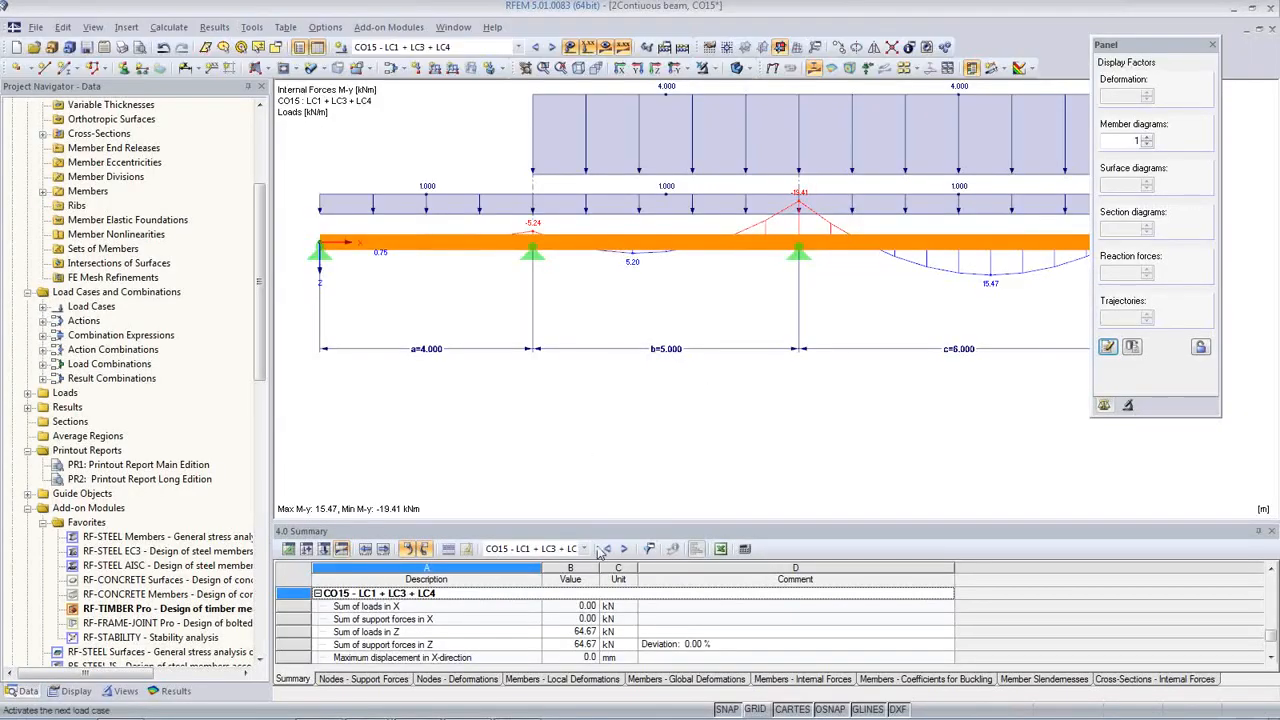
- Open the model's parameter list for editing
{"action": "left_click", "coordinate": [62, 26]}
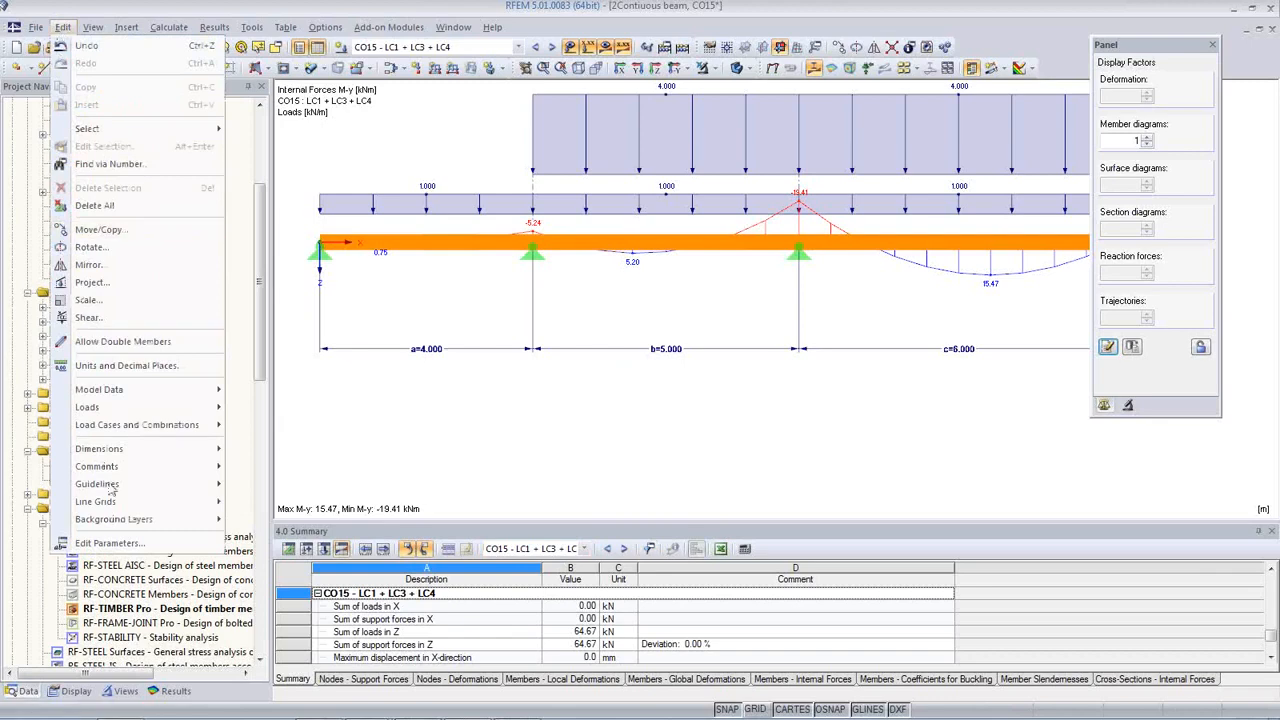
- Set the length parameter c to 4 m and recalculate the results of the continuous beam
{"action": "left_click", "coordinate": [113, 545]}
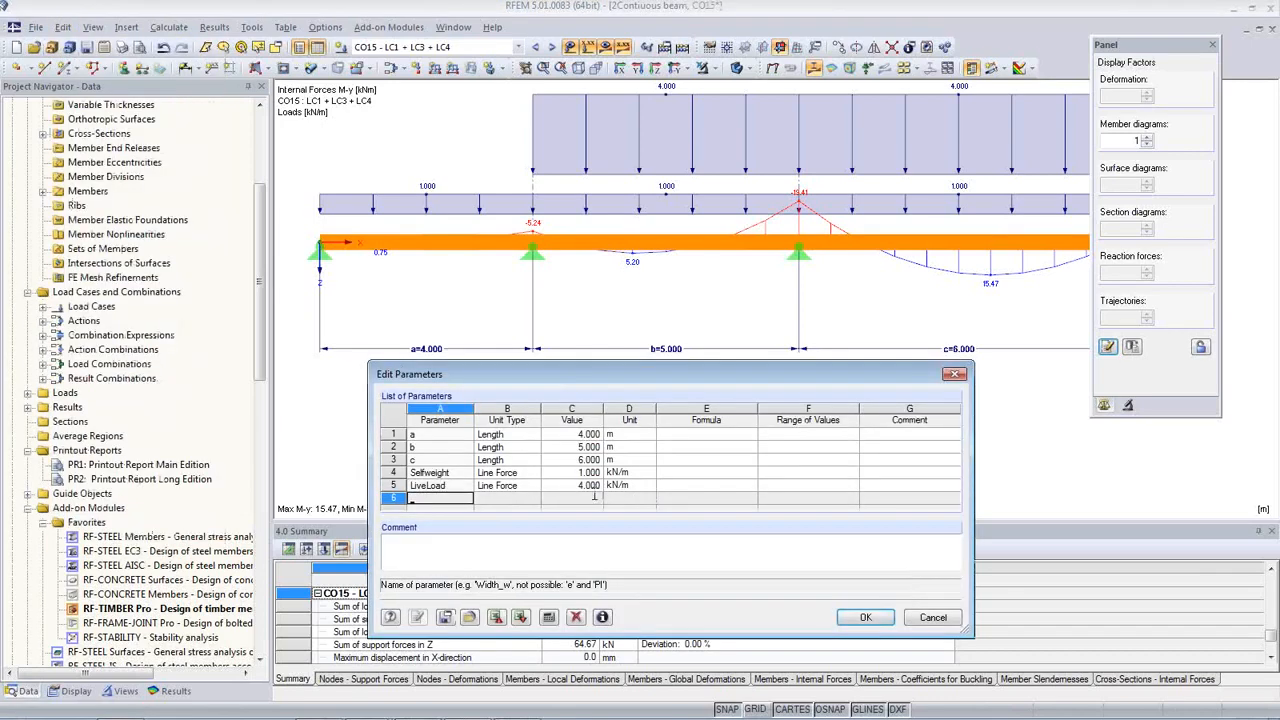
{"action": "left_click", "coordinate": [578, 460]}
{"action": "left_click", "coordinate": [578, 460]}
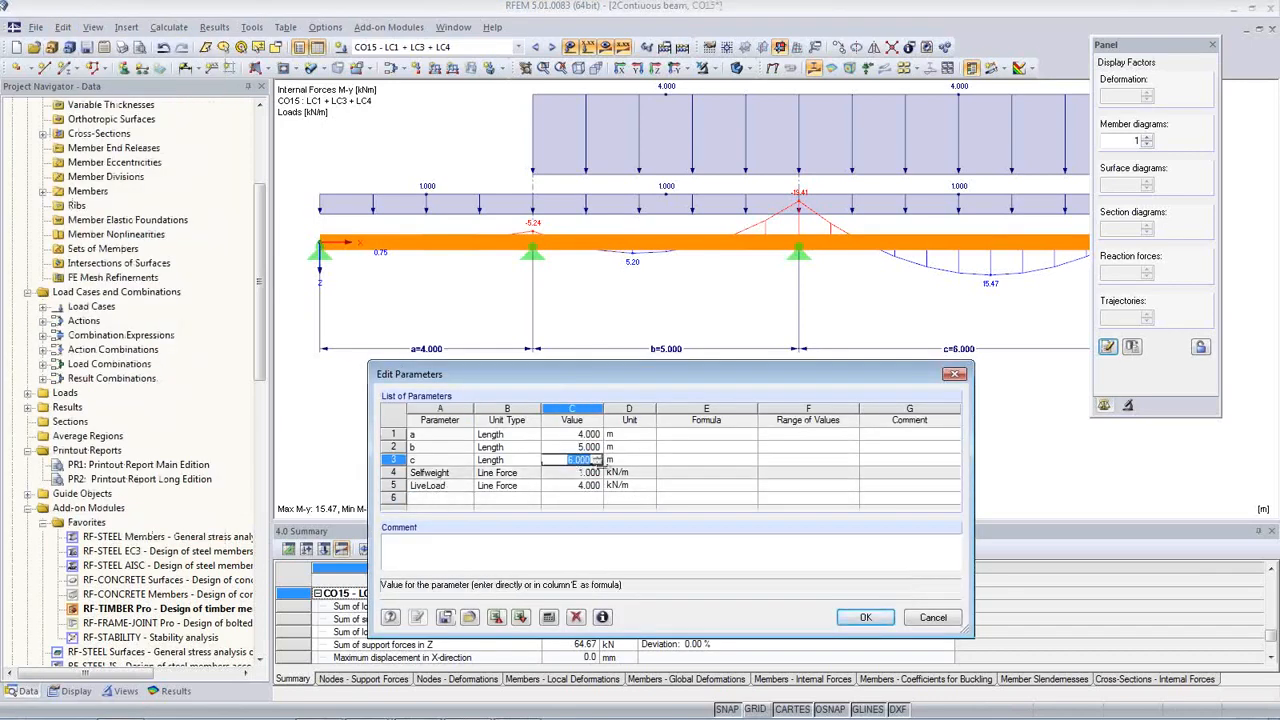
{"action": "type", "text": "4"}
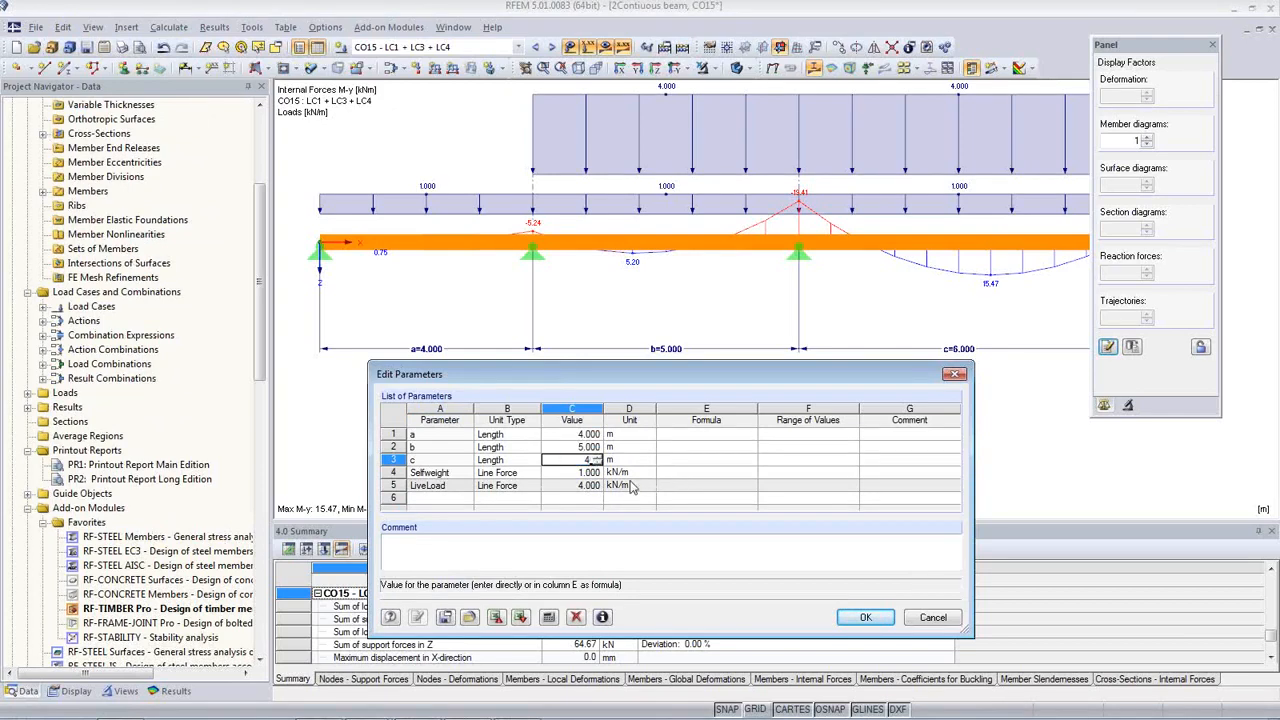
{"action": "left_click", "coordinate": [566, 450]}
{"action": "left_click", "coordinate": [566, 450]}
{"action": "left_click", "coordinate": [566, 459]}
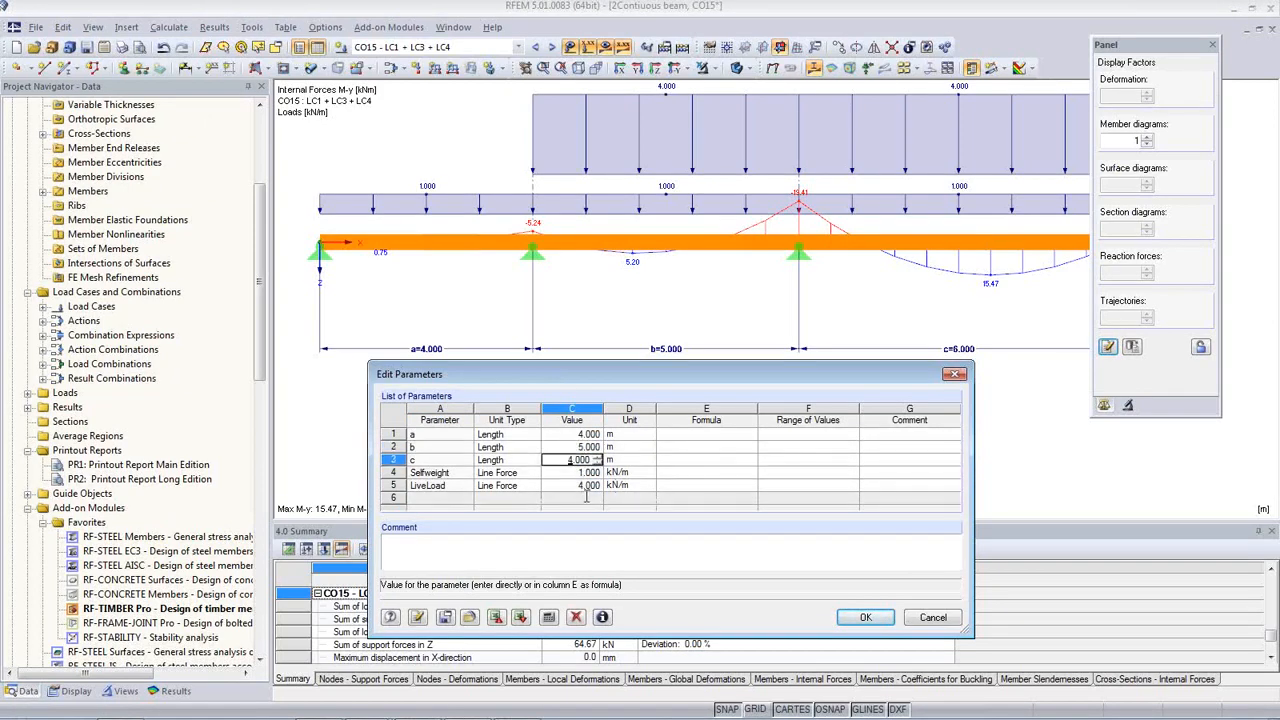
{"action": "left_click", "coordinate": [848, 622]}
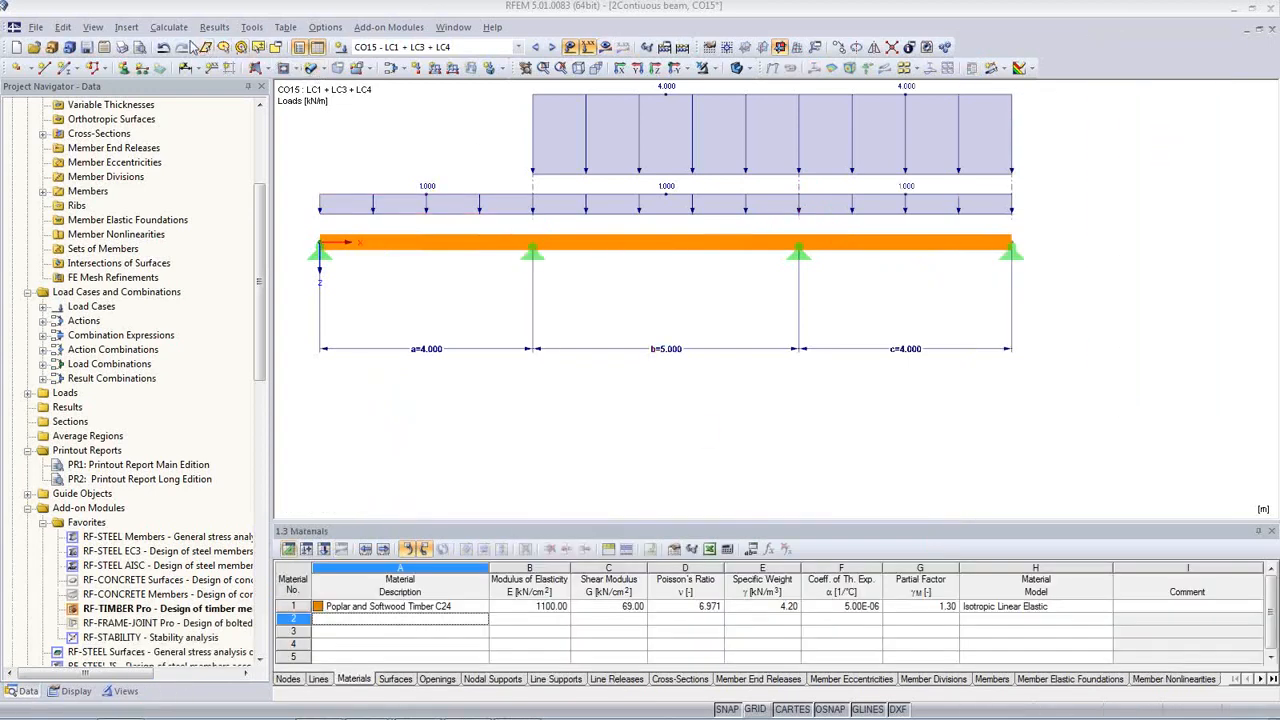
{"action": "left_click", "coordinate": [168, 27]}
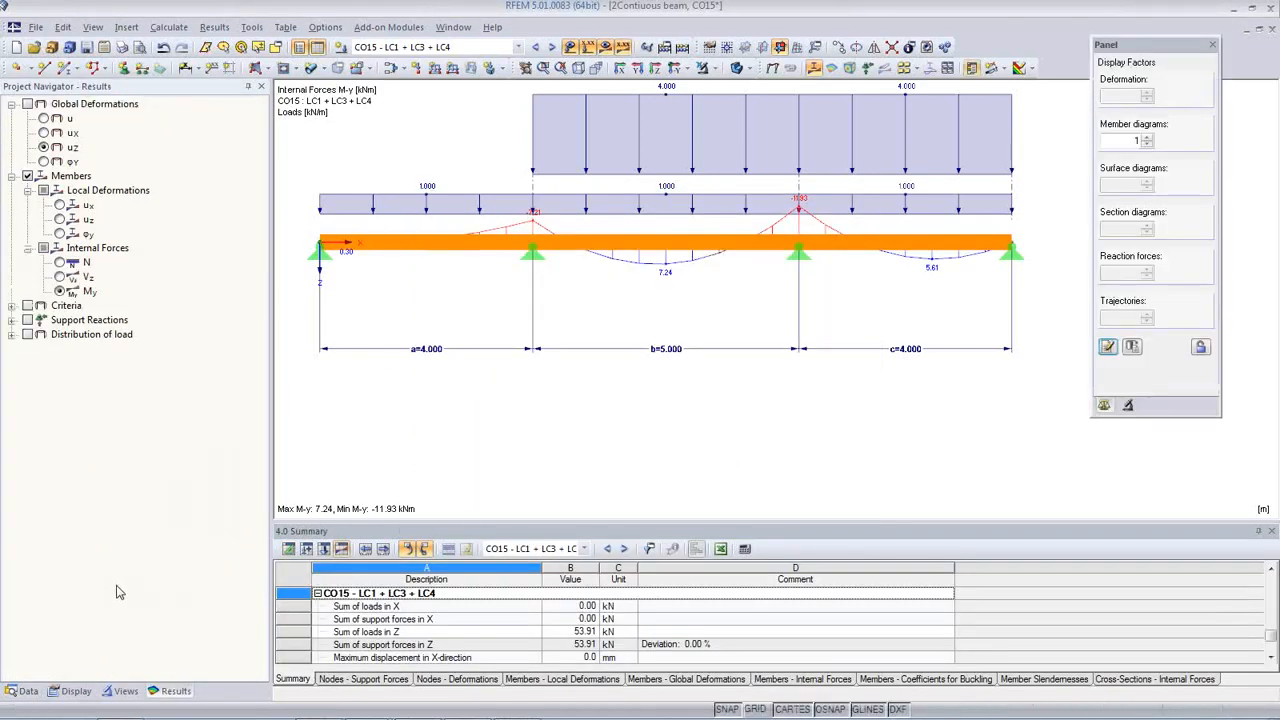
- Open the main edition of the printout report and show the internal forces Vz of RC1
{"action": "left_click", "coordinate": [22, 691]}
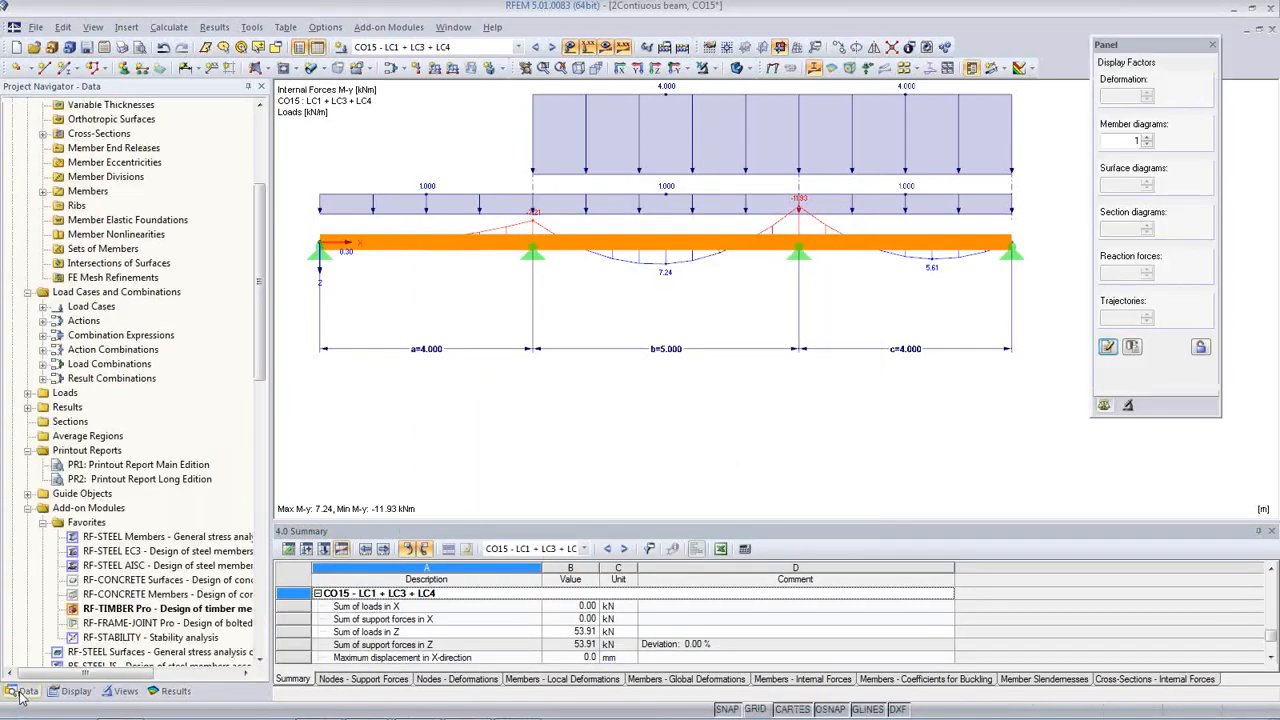
{"action": "left_click", "coordinate": [118, 466]}
{"action": "double_click", "coordinate": [118, 466]}
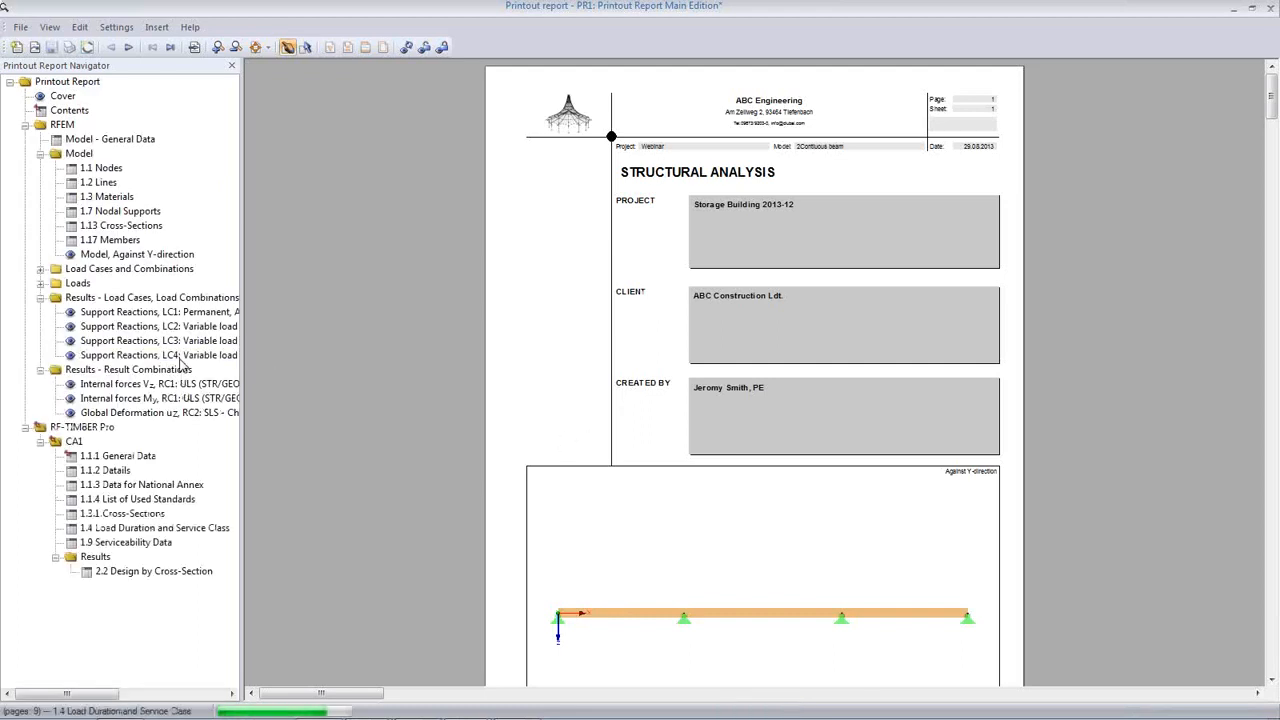
{"action": "left_click", "coordinate": [166, 389]}
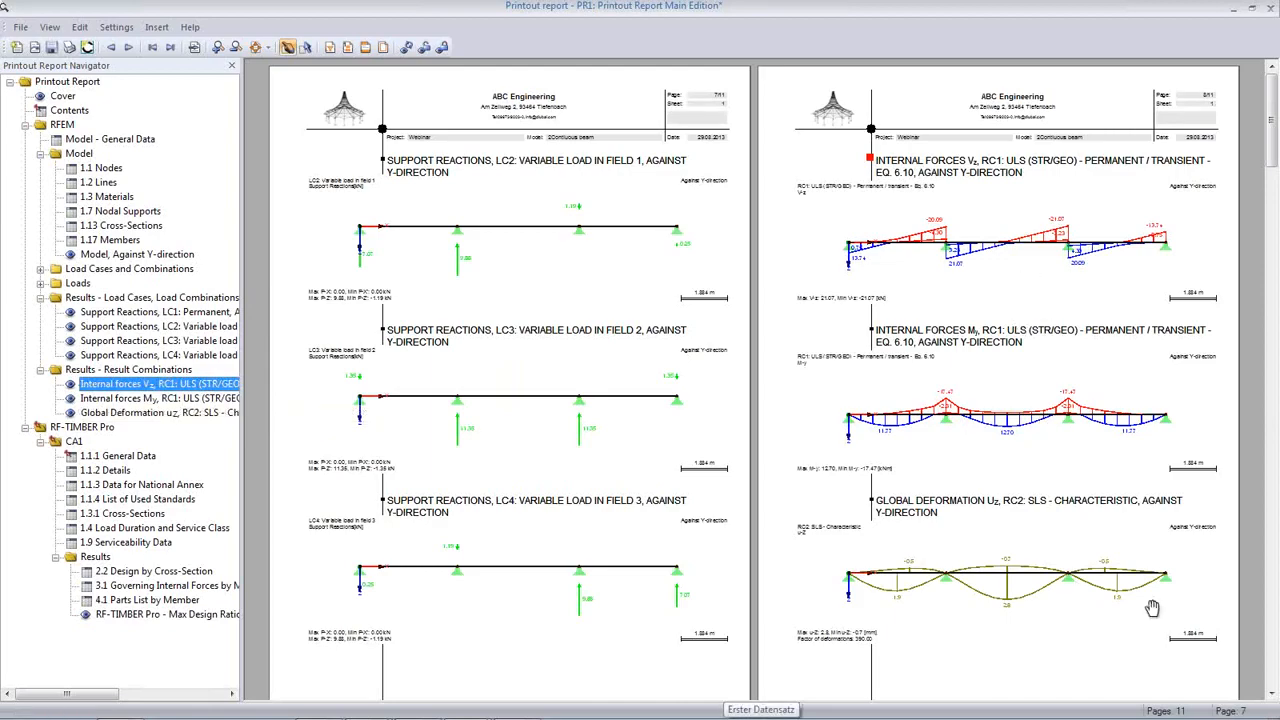
- Examine the model drawing with its span dimensions, the load cases and the actions in the report, and close the report
{"action": "scroll", "coordinate": [690, 410], "scroll_direction": "up", "scroll_amount": 15}
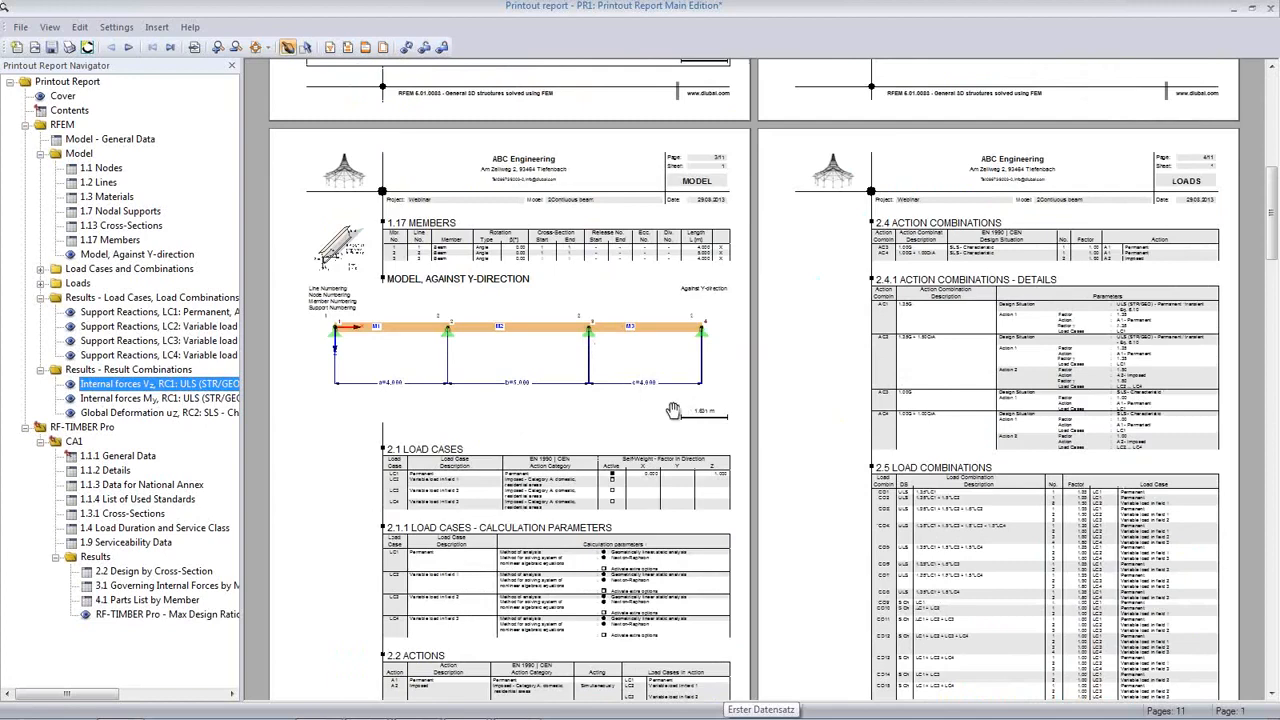
{"action": "scroll", "coordinate": [653, 389], "scroll_direction": "up", "scroll_amount": 2, "text": "ctrl"}
{"action": "scroll", "coordinate": [653, 389], "scroll_direction": "up", "scroll_amount": 2, "text": "ctrl"}
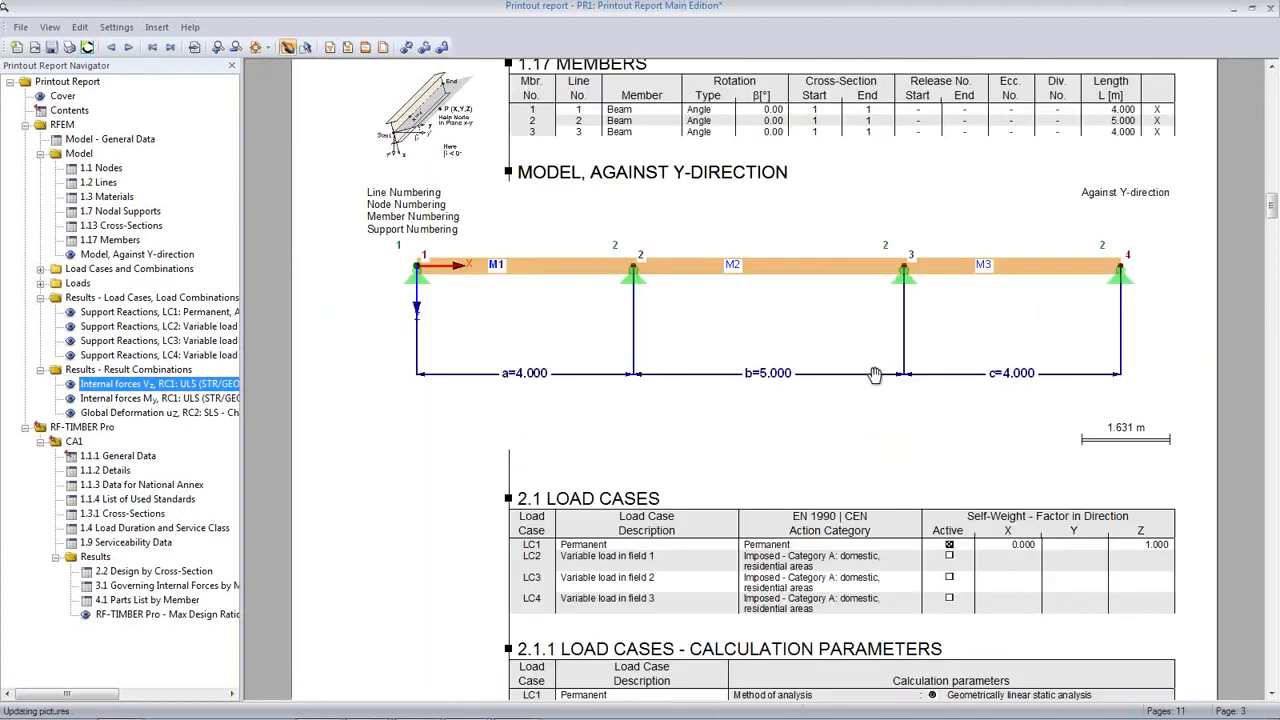
{"action": "scroll", "coordinate": [753, 398], "scroll_direction": "down", "scroll_amount": 7}
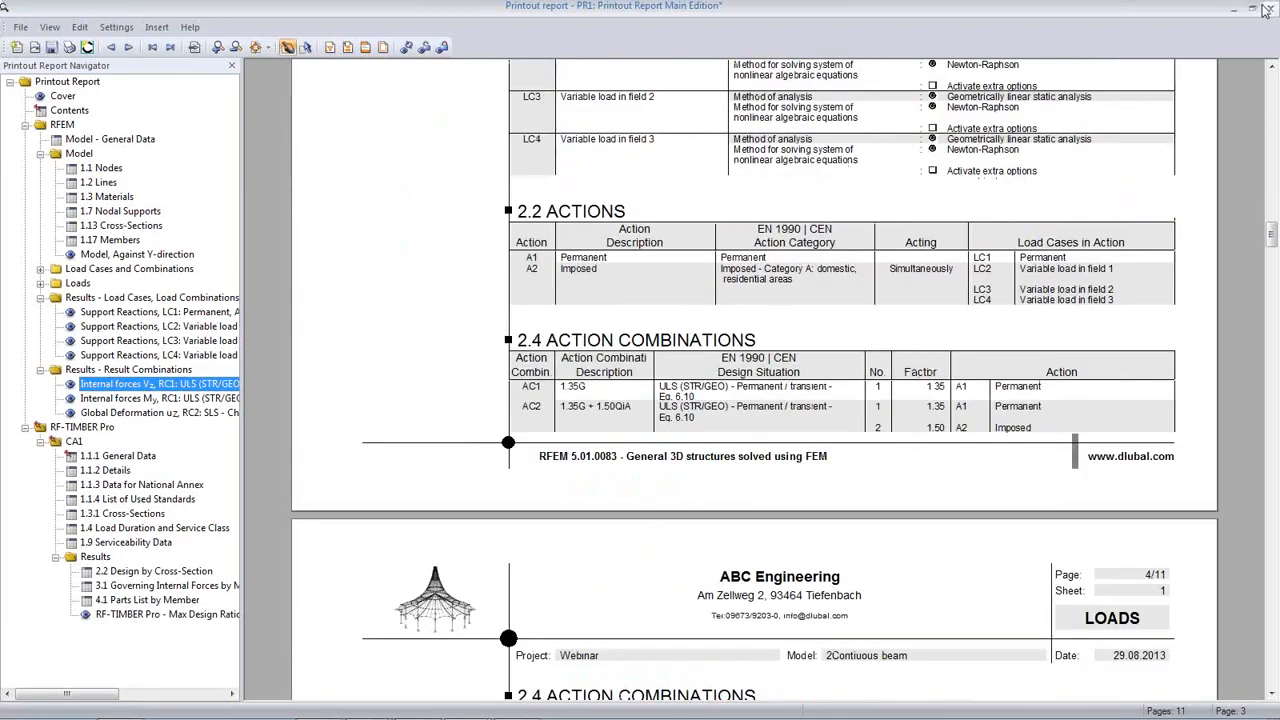
{"action": "left_click", "coordinate": [1267, 10]}
{"action": "left_click", "coordinate": [635, 400]}
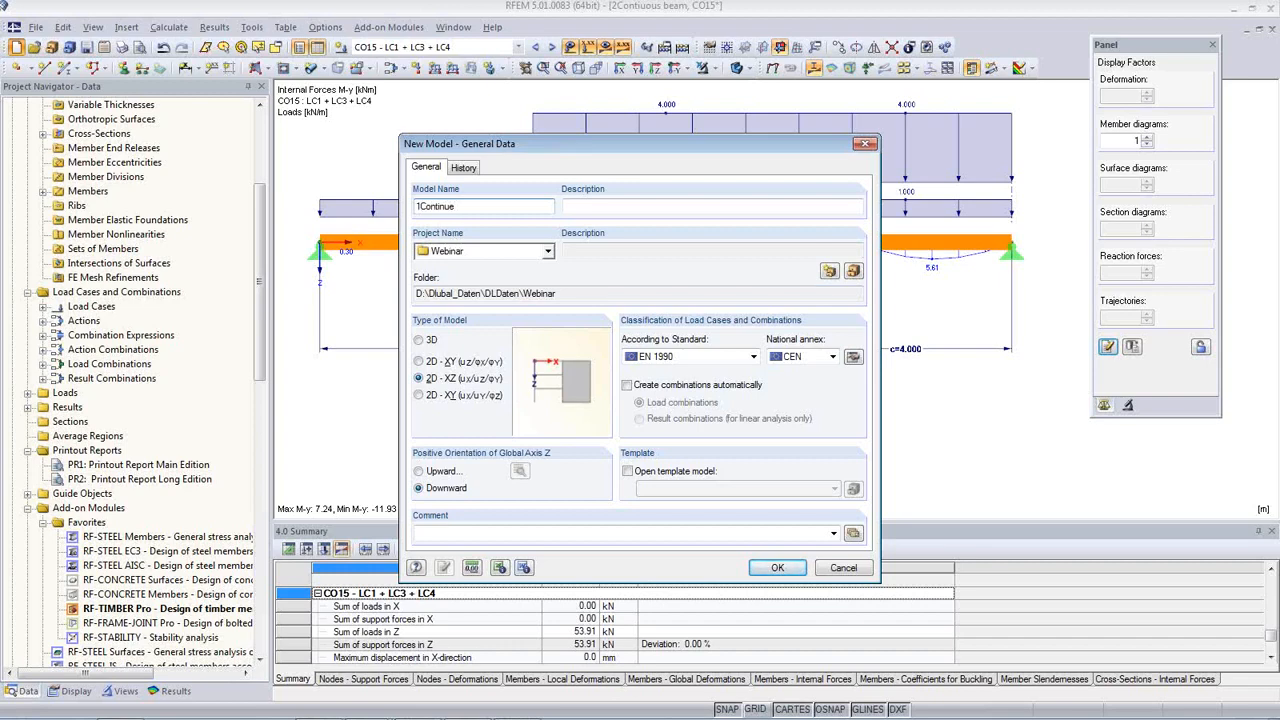
- Create the 2D-XZ model 1Continue in the Webinar project with standard EN 1990 and open the Continuous Beam generator
{"action": "left_click", "coordinate": [779, 570]}
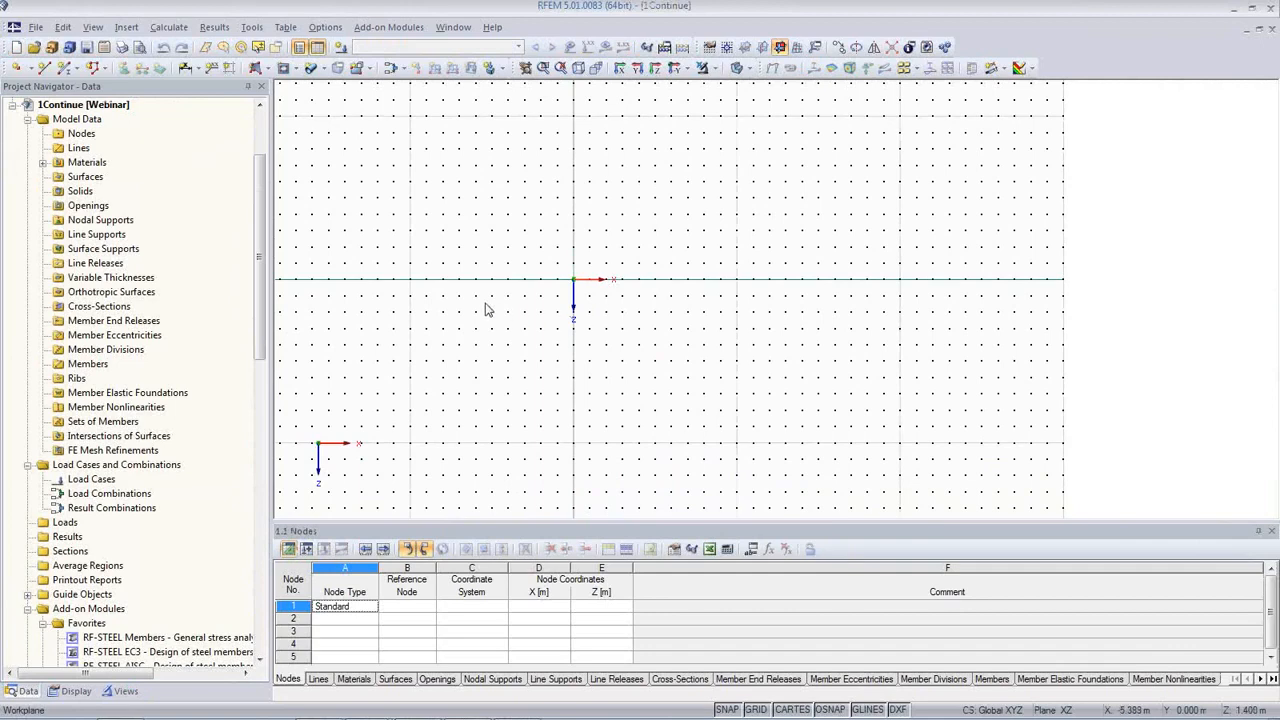
{"action": "left_click", "coordinate": [249, 28]}
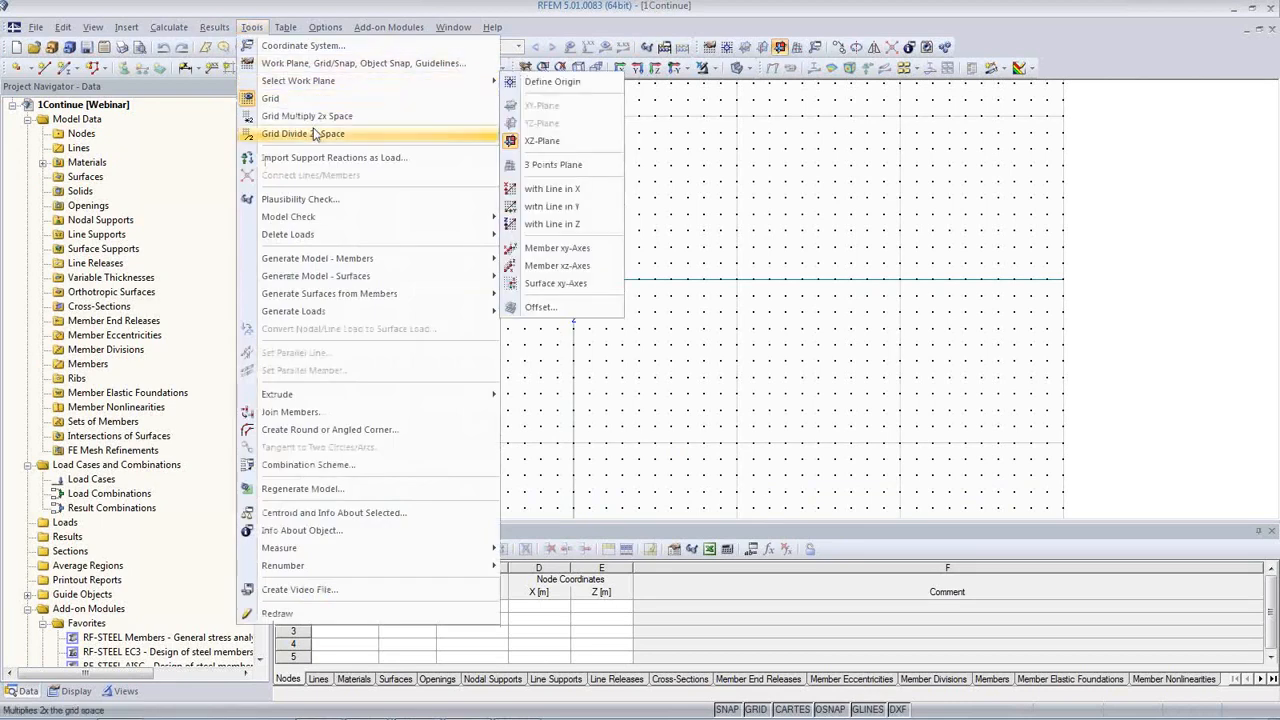
{"action": "mouse_move", "coordinate": [315, 258]}
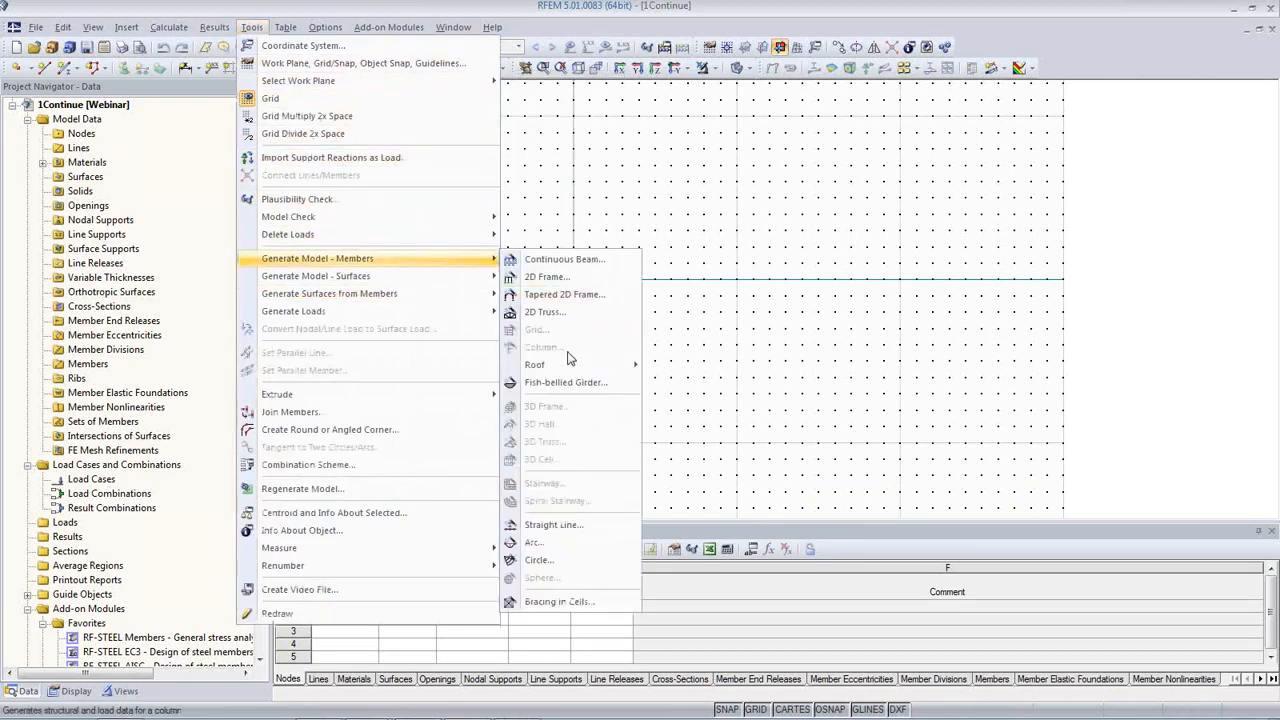
{"action": "left_click", "coordinate": [565, 262]}
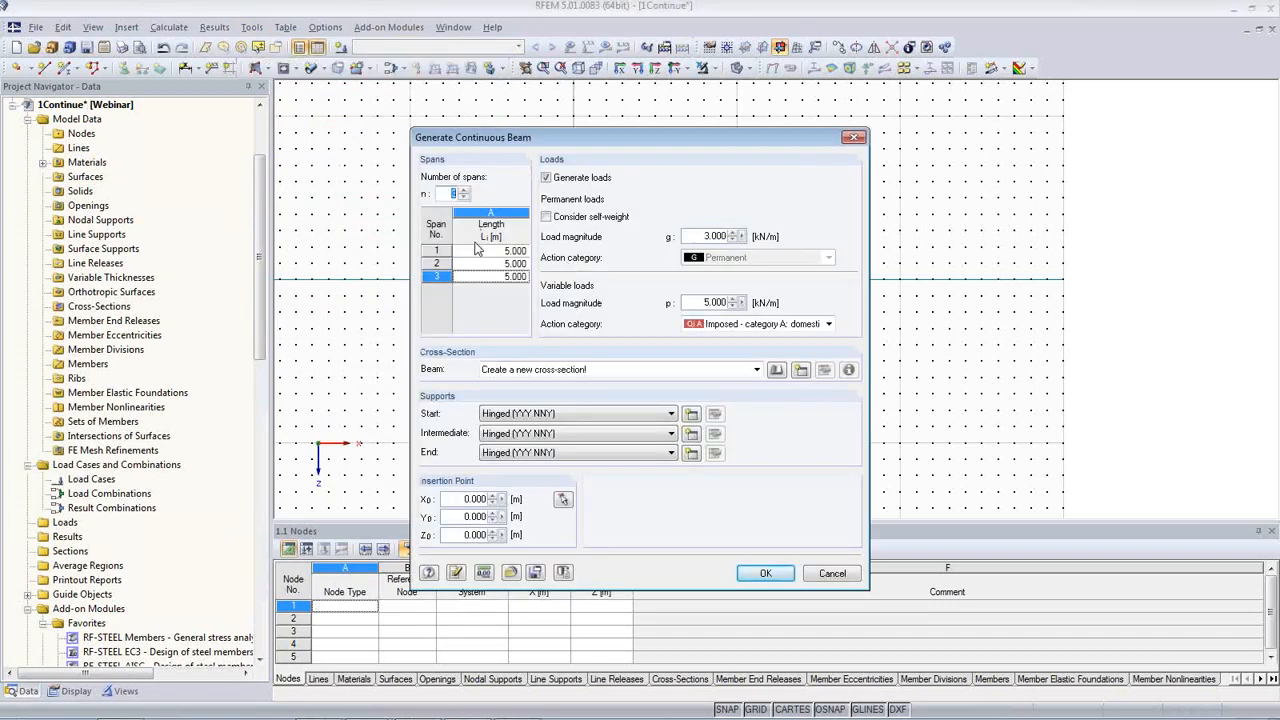
- Define three 5 m spans with a permanent load of 3 kN/m and a variable load of 5 kN/m for the beam
{"action": "left_click", "coordinate": [463, 190]}
{"action": "left_click", "coordinate": [463, 197]}
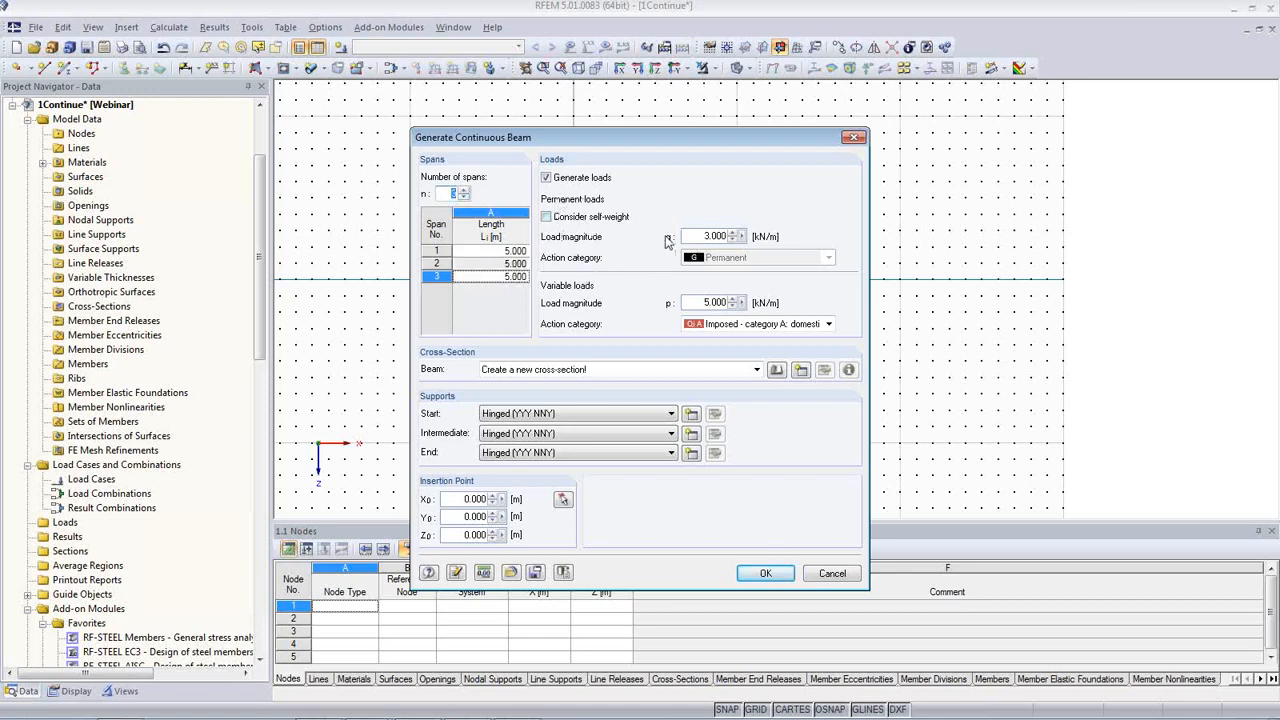
{"action": "double_click", "coordinate": [698, 237]}
{"action": "double_click", "coordinate": [712, 303]}
- Define a new rectangular timber cross-section 300 mm wide and 500 mm high in Poplar and Softwood Timber C24
{"action": "left_click", "coordinate": [801, 370]}
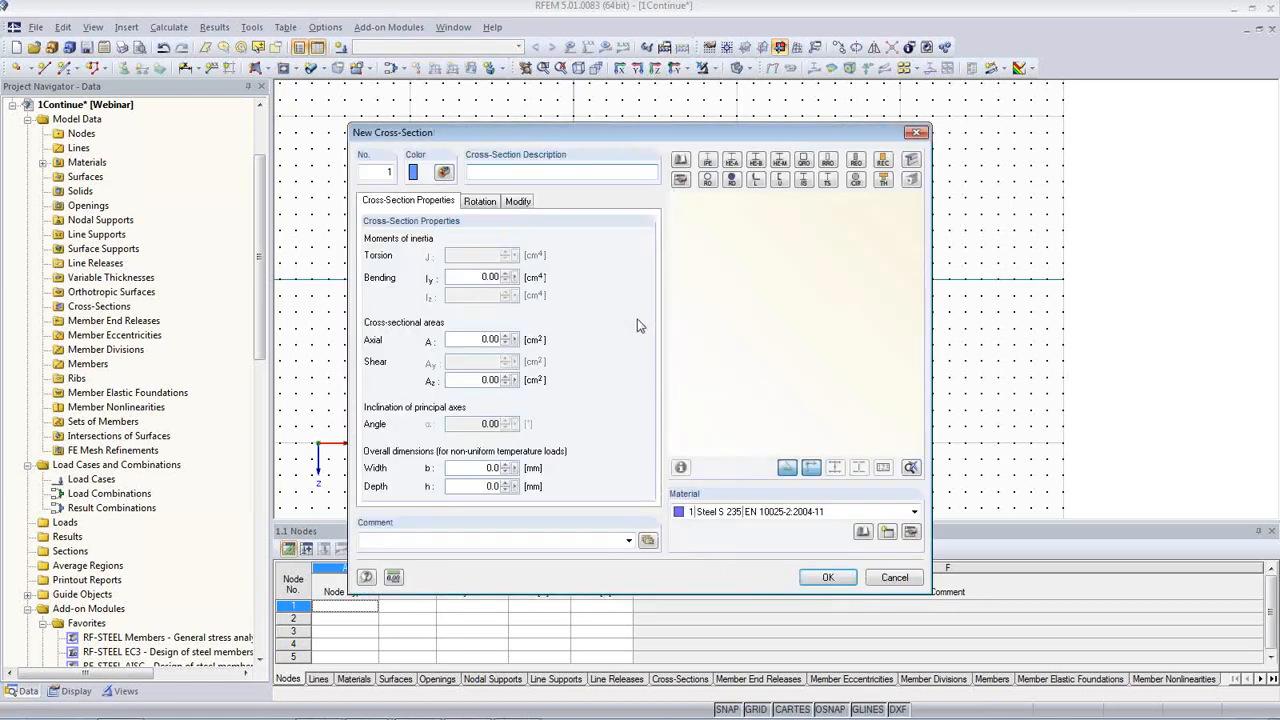
{"action": "left_click", "coordinate": [882, 179]}
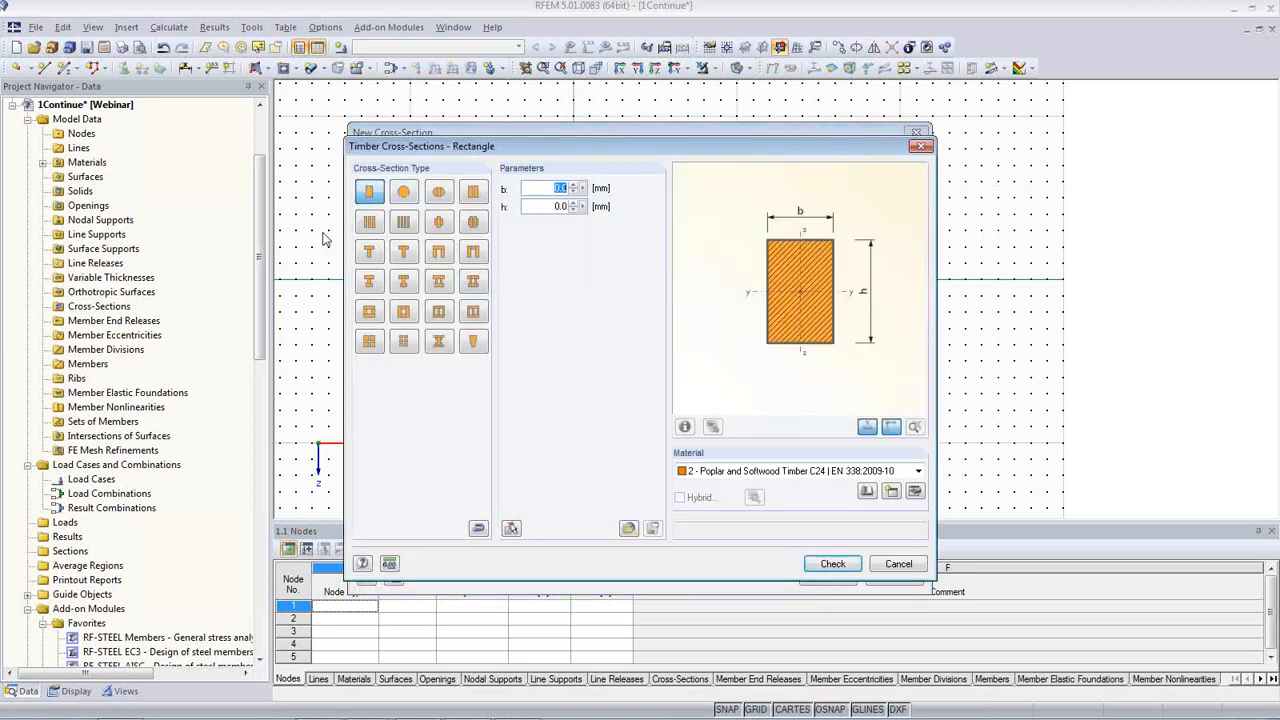
{"action": "type", "text": "300"}
{"action": "key", "text": "Tab"}
{"action": "type", "text": "50"}
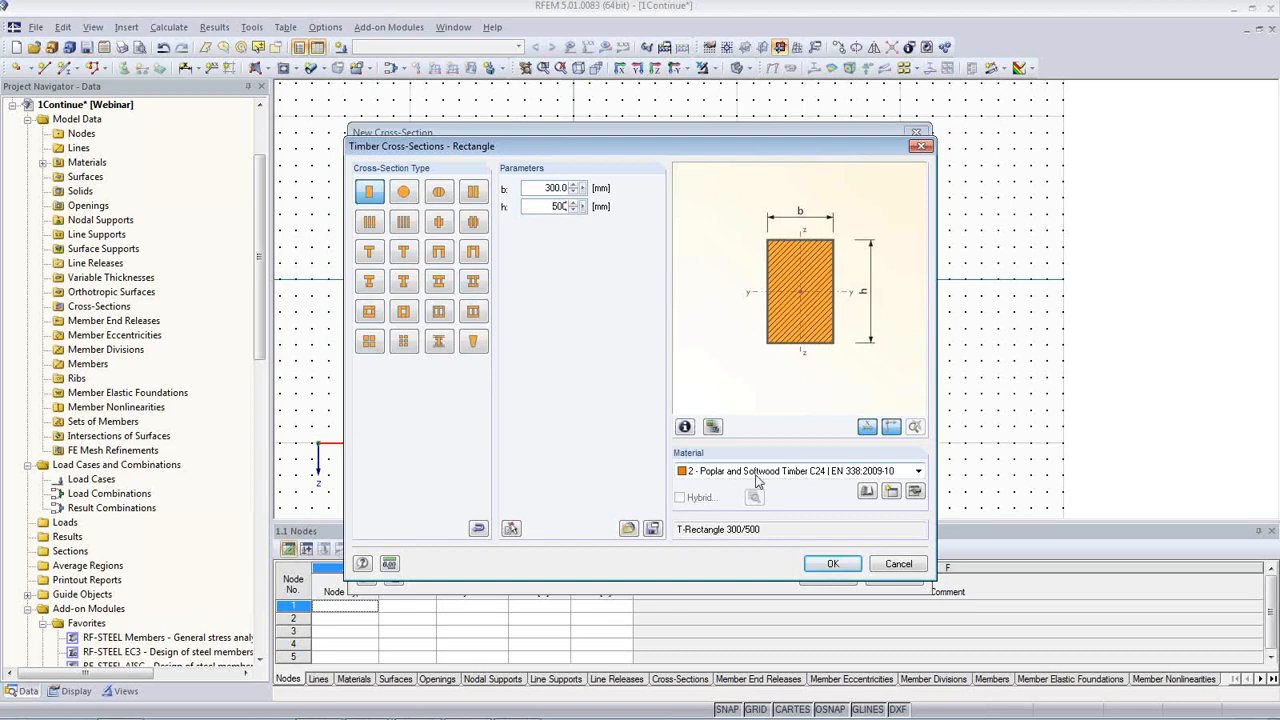
{"action": "left_click", "coordinate": [918, 472]}
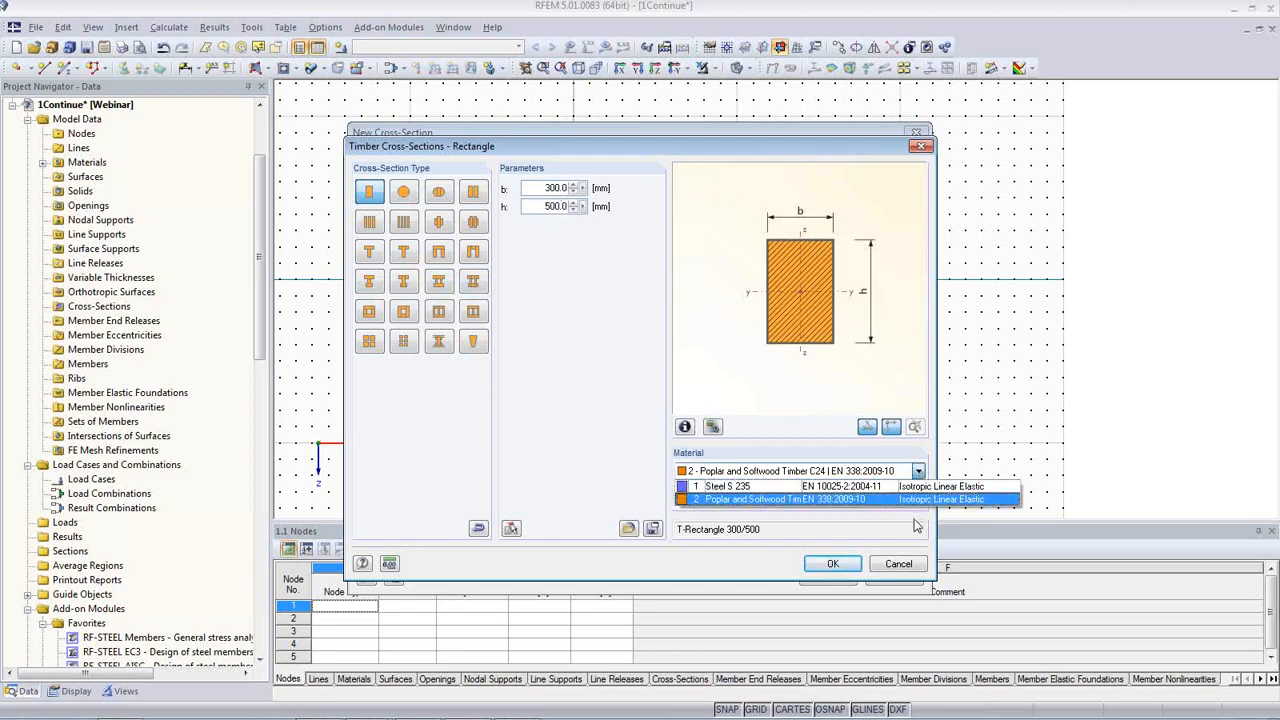
{"action": "left_click", "coordinate": [839, 500]}
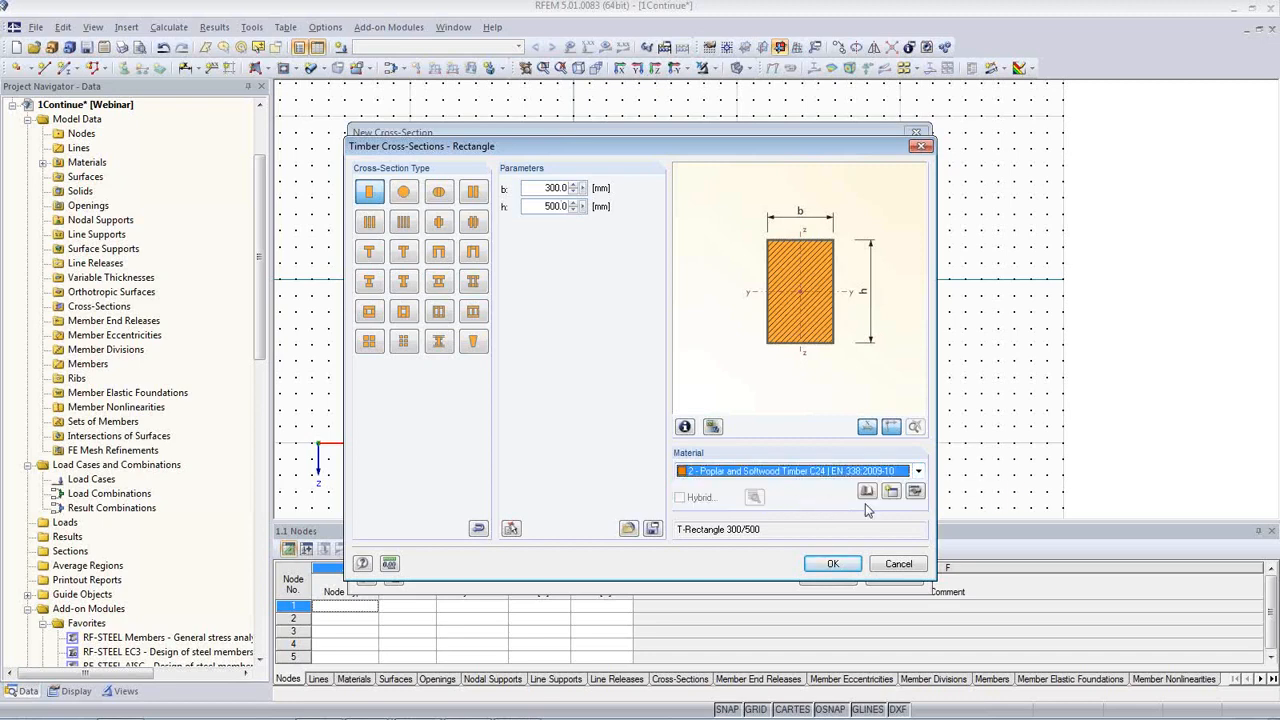
- Review the material constants of Poplar and Softwood Timber C24 and its material library entry, keeping the material
{"action": "left_click", "coordinate": [914, 492]}
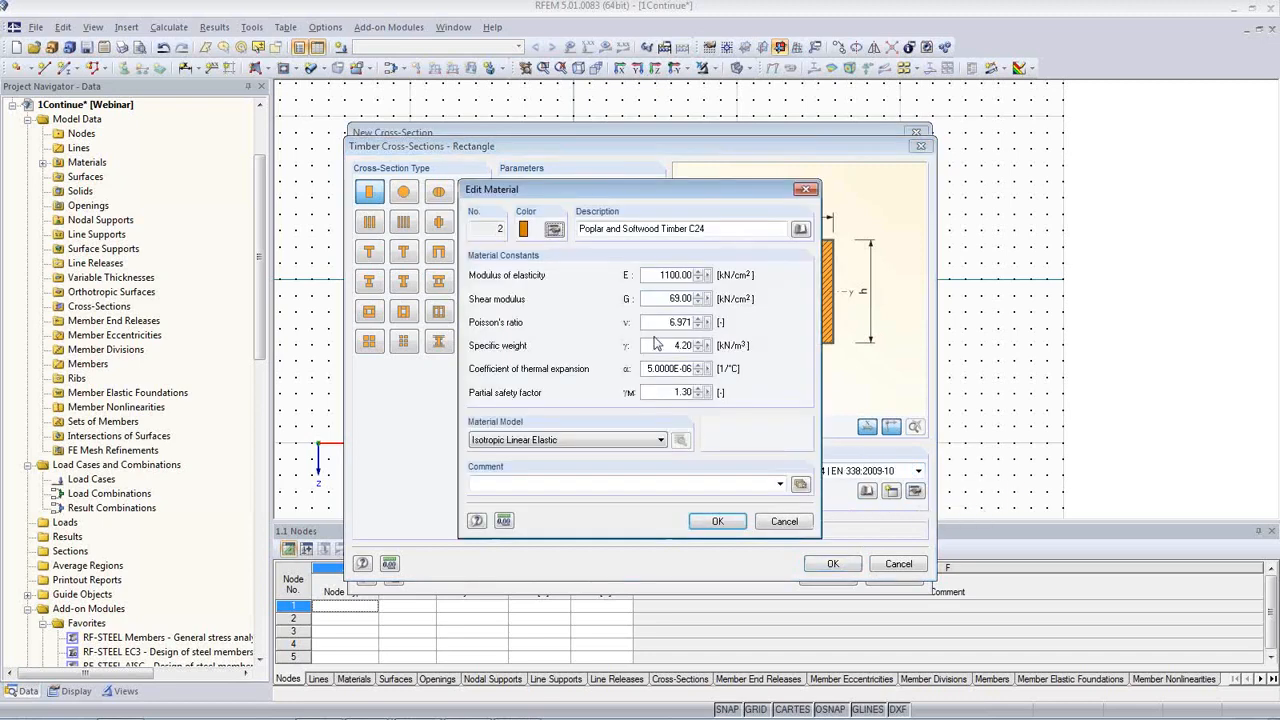
{"action": "left_click", "coordinate": [800, 229]}
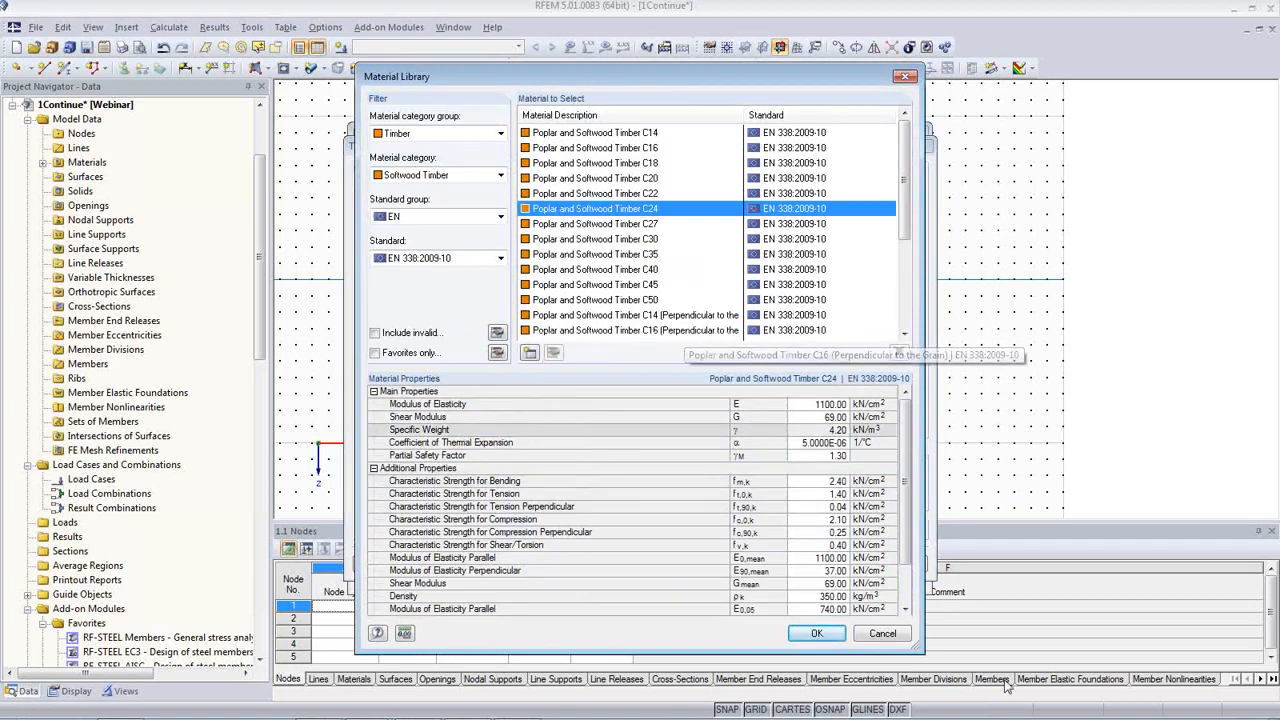
{"action": "left_click", "coordinate": [879, 636]}
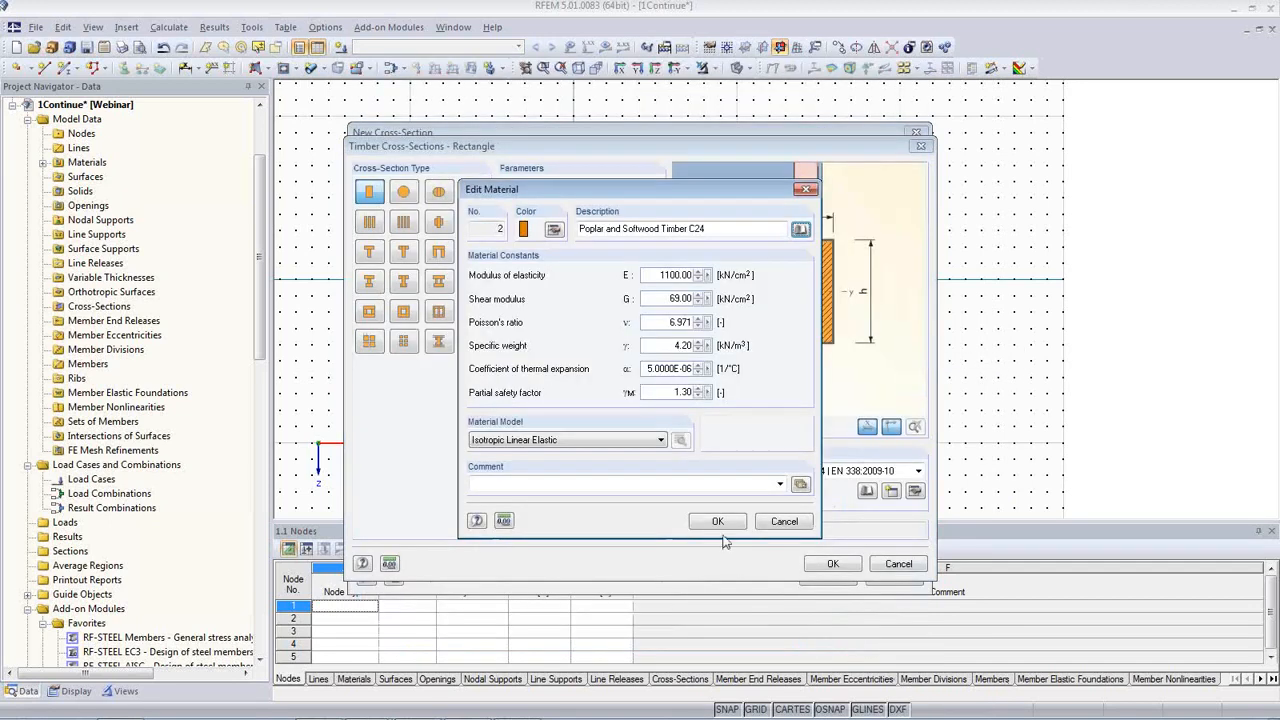
{"action": "left_click", "coordinate": [716, 522]}
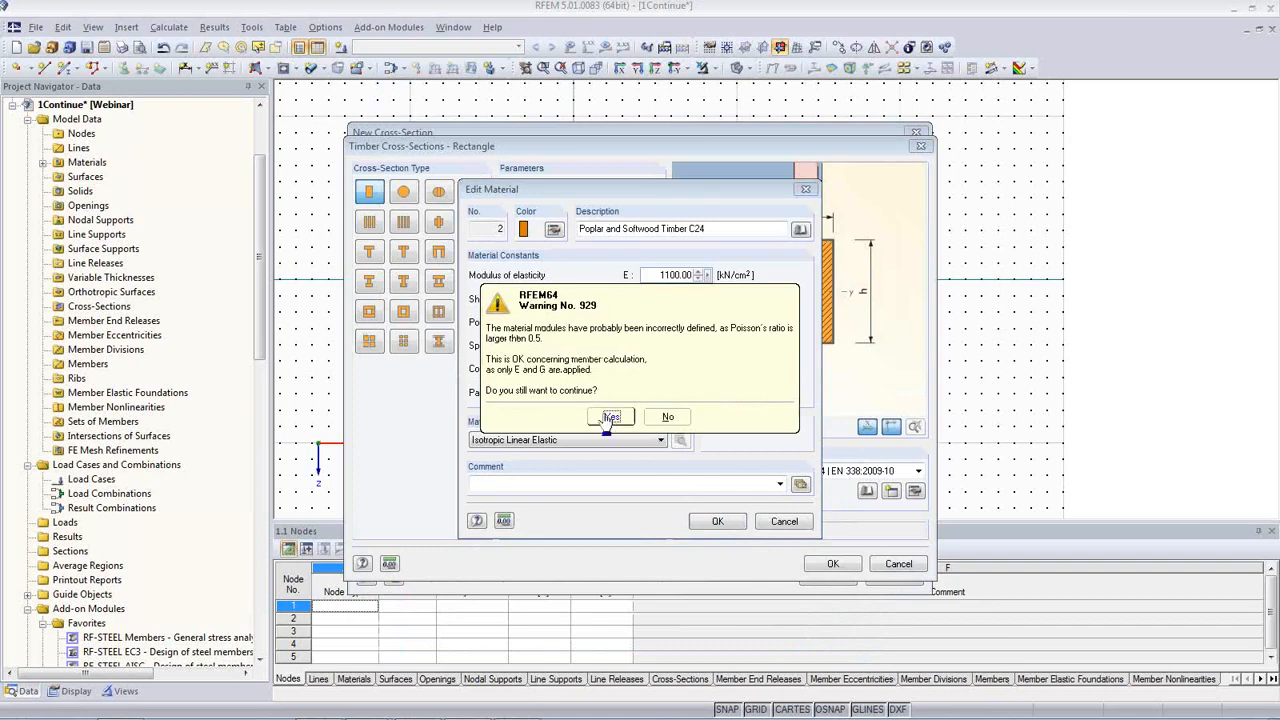
{"action": "left_click", "coordinate": [607, 416]}
- Confirm the timber rectangle, inspect its section properties and stress points, and accept the new cross-section for the beam
{"action": "left_click", "coordinate": [828, 566]}
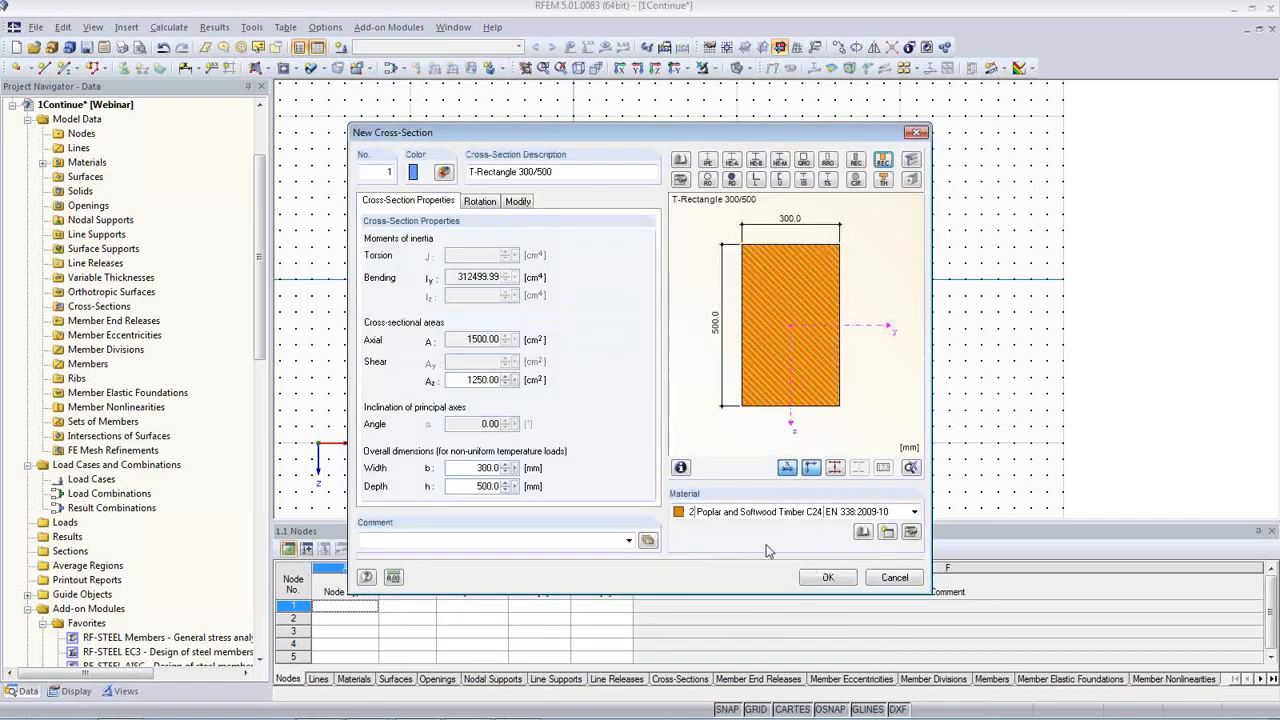
{"action": "left_click", "coordinate": [681, 467]}
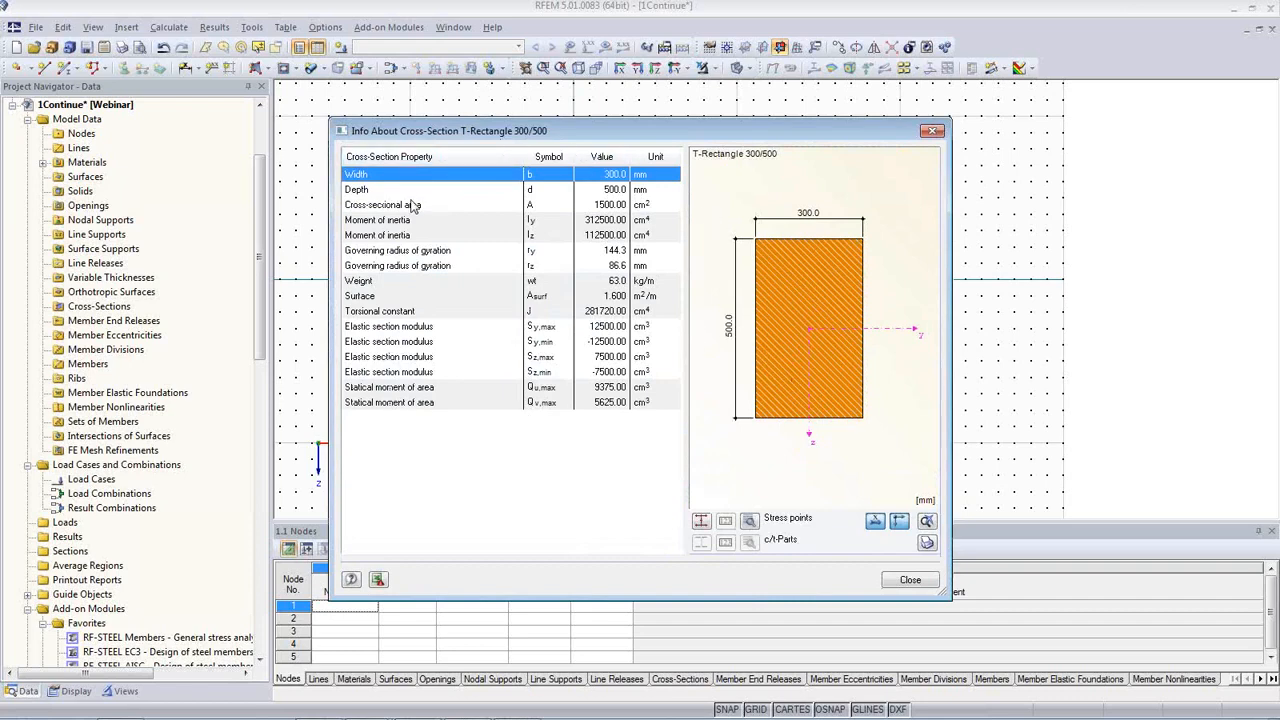
{"action": "left_click", "coordinate": [750, 521]}
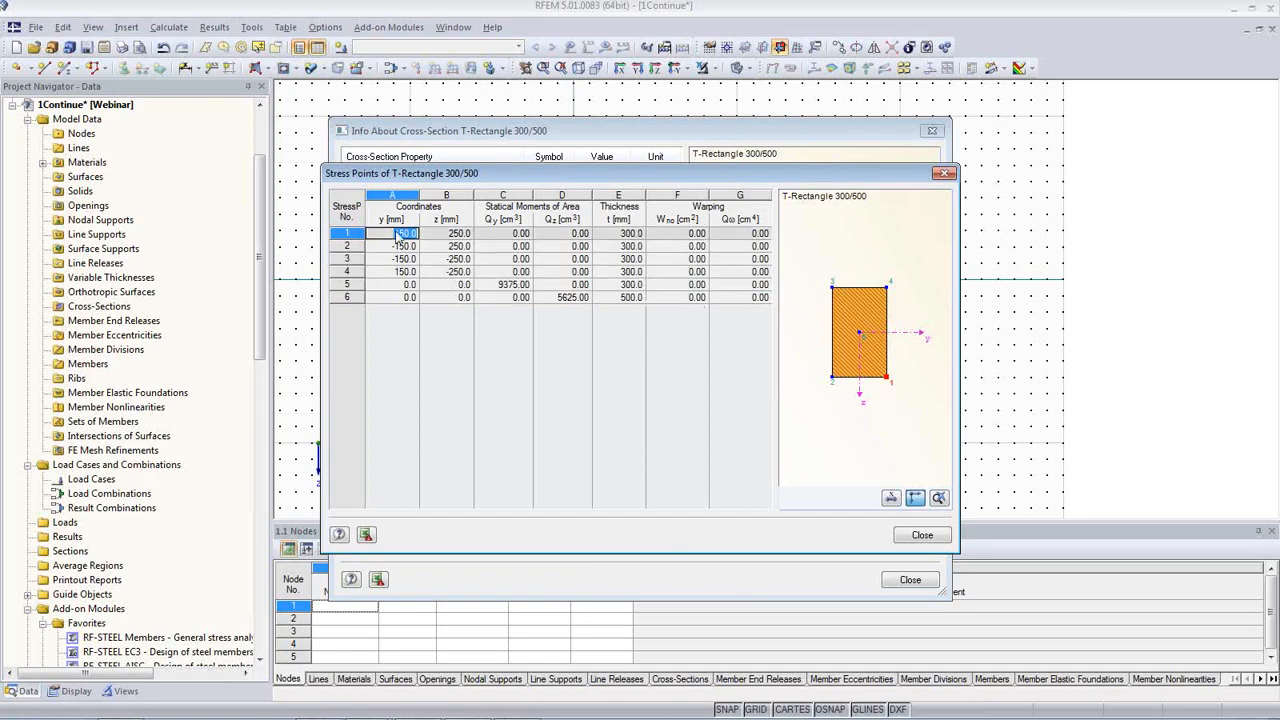
{"action": "left_click", "coordinate": [922, 536]}
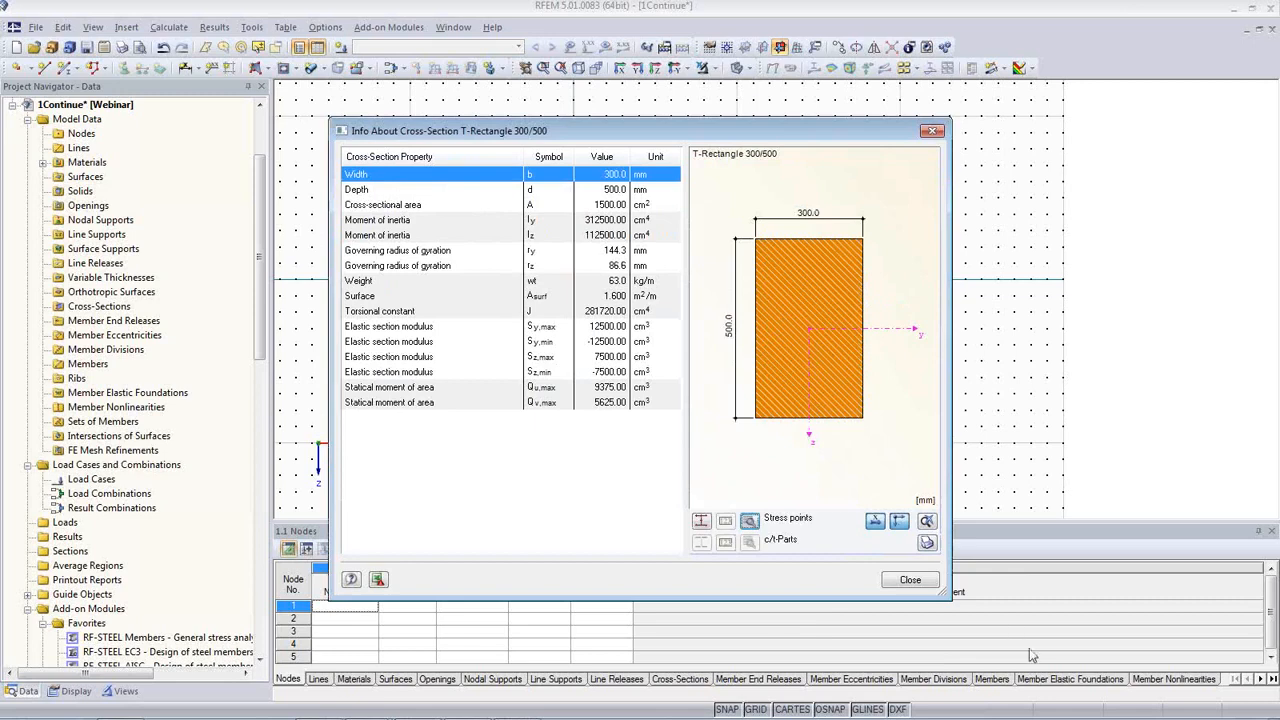
{"action": "left_click", "coordinate": [910, 580]}
{"action": "left_click", "coordinate": [834, 577]}
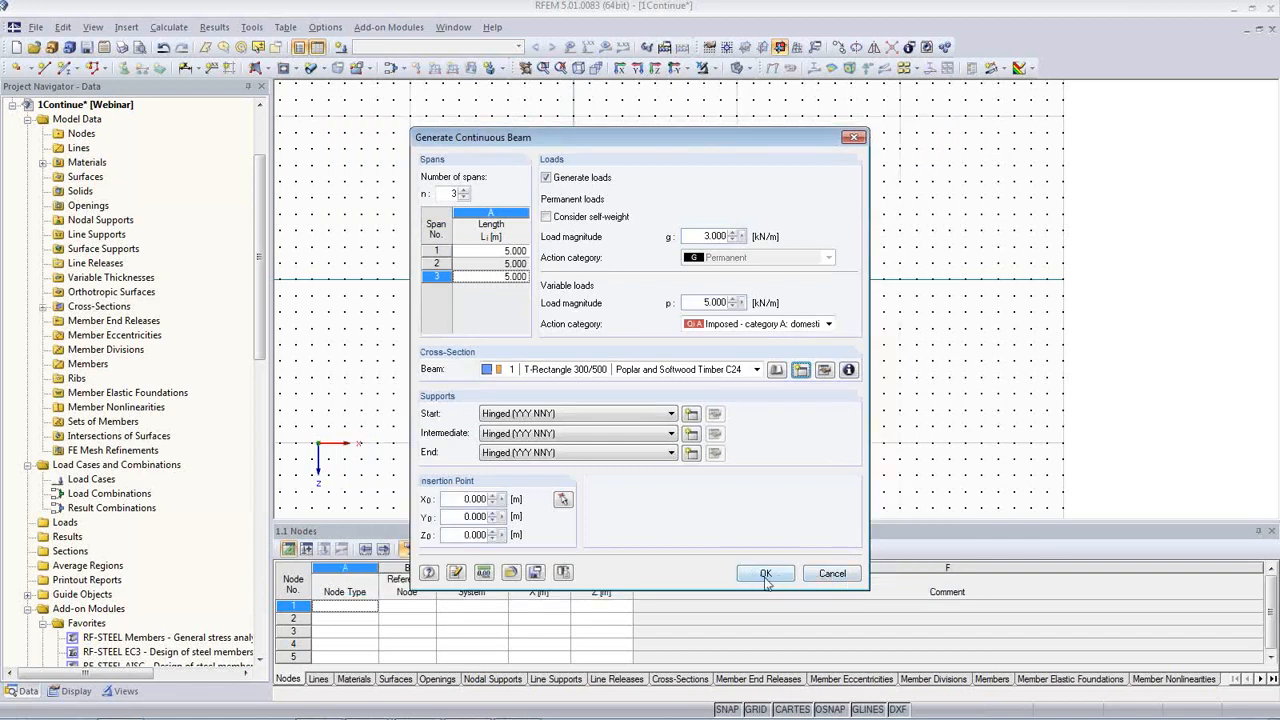
- Generate the three-span continuous beam with hinged supports and turn off the work plane grid
{"action": "left_click", "coordinate": [765, 576]}
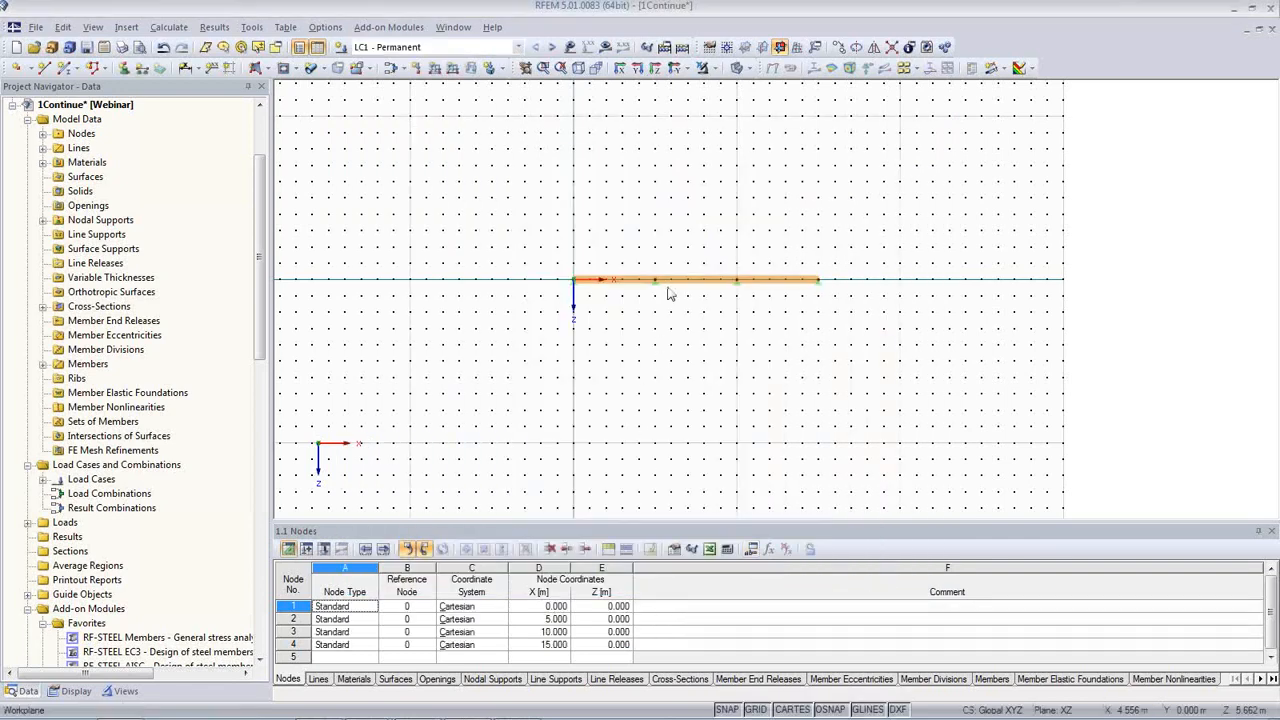
{"action": "scroll", "coordinate": [670, 293], "scroll_direction": "up", "scroll_amount": 4}
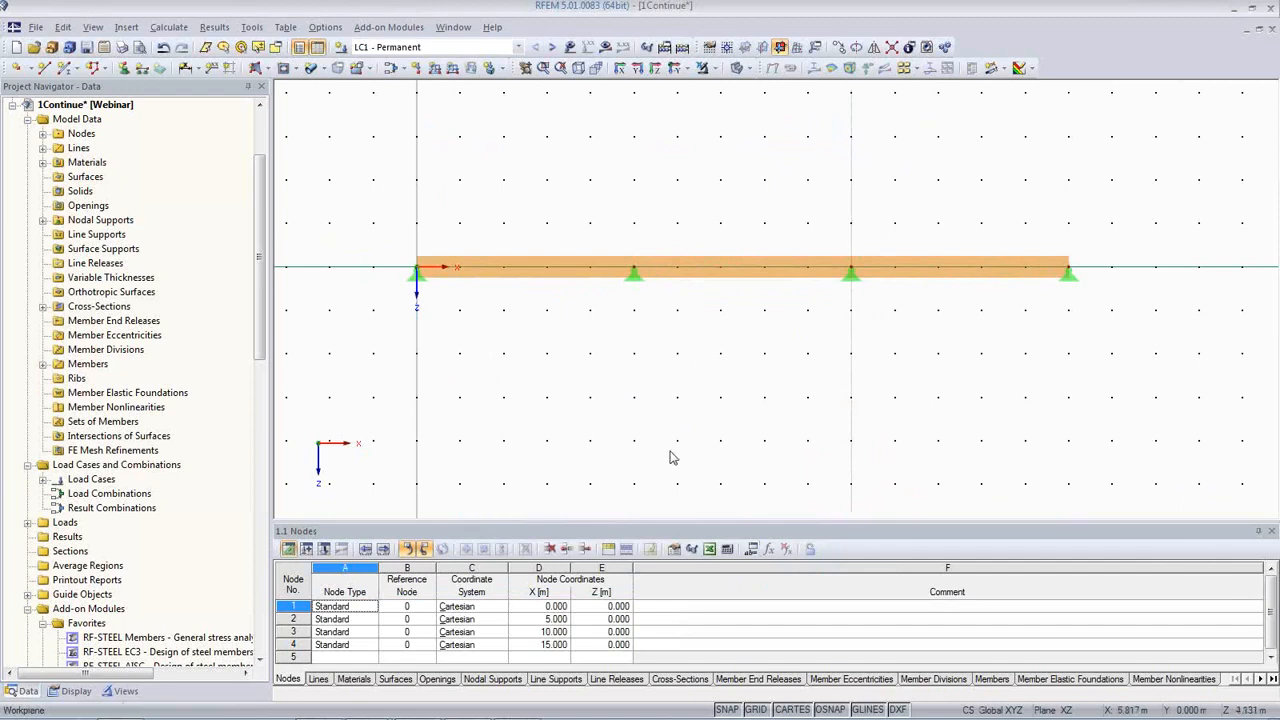
{"action": "left_click", "coordinate": [755, 709]}
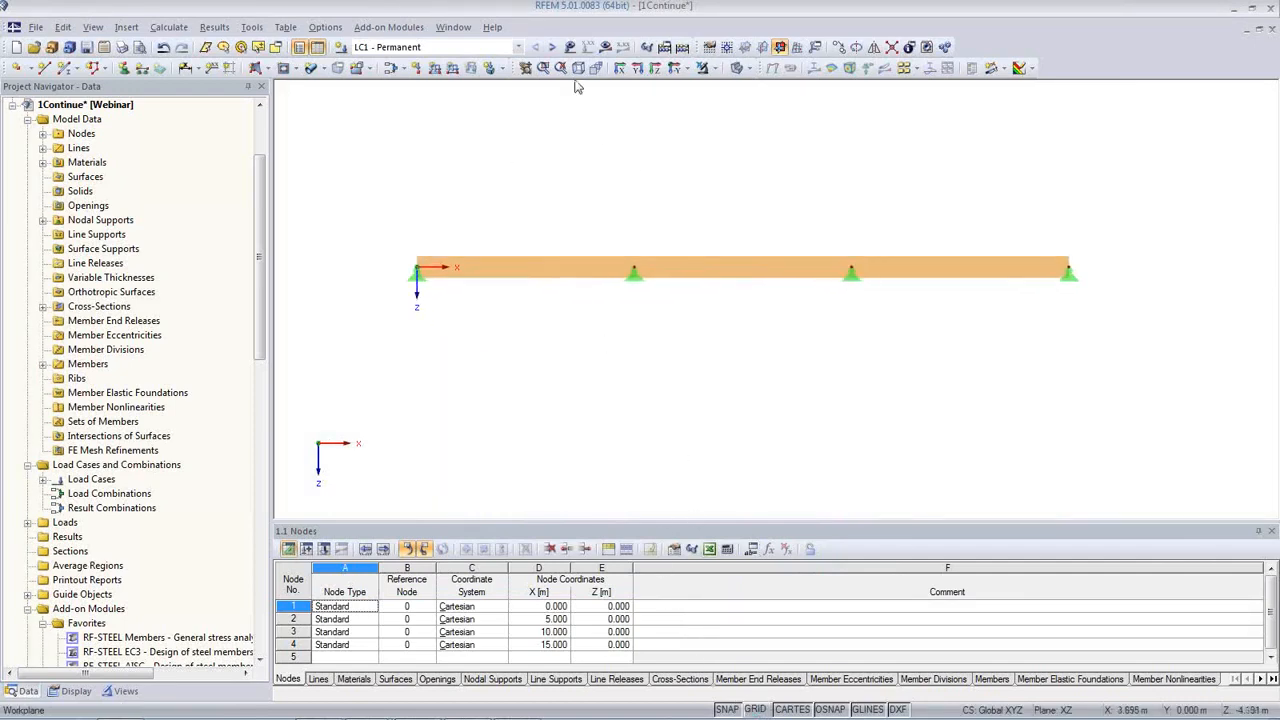
- Display the loads on the beam and look through load cases LC1 to LC4
{"action": "left_click", "coordinate": [570, 47]}
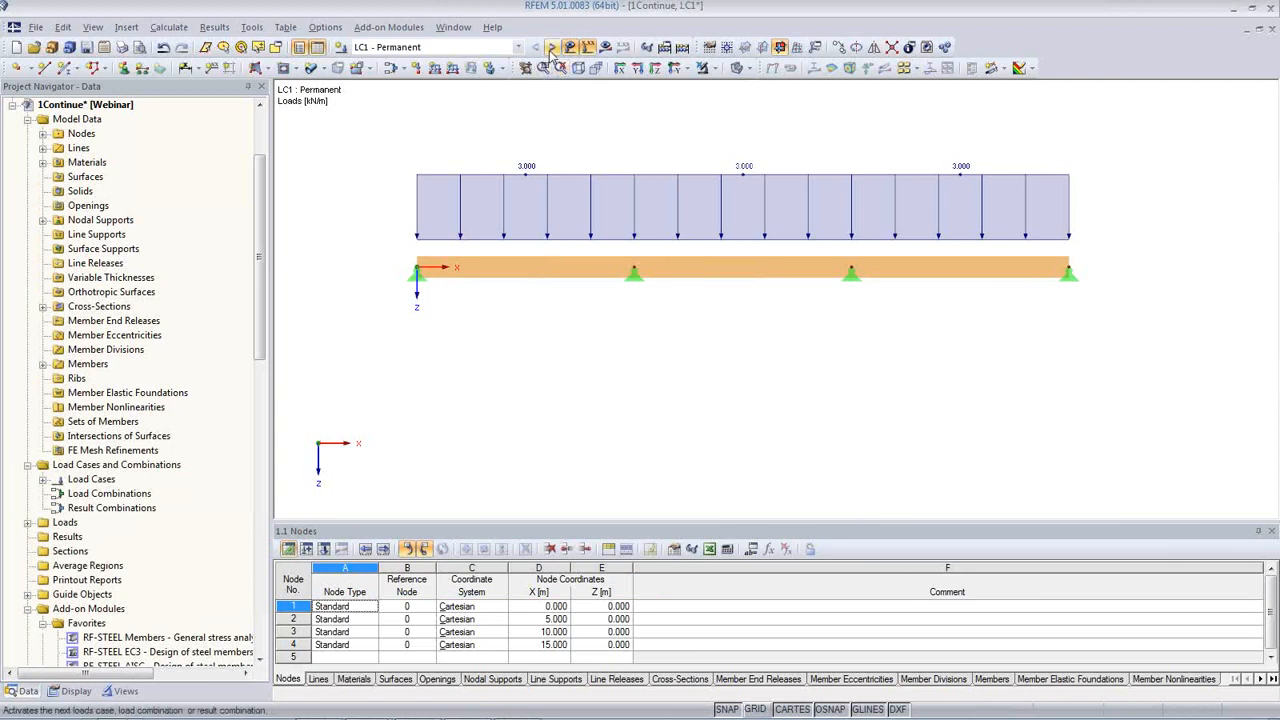
{"action": "left_click", "coordinate": [551, 47]}
{"action": "left_click", "coordinate": [551, 47]}
{"action": "left_click", "coordinate": [551, 47]}
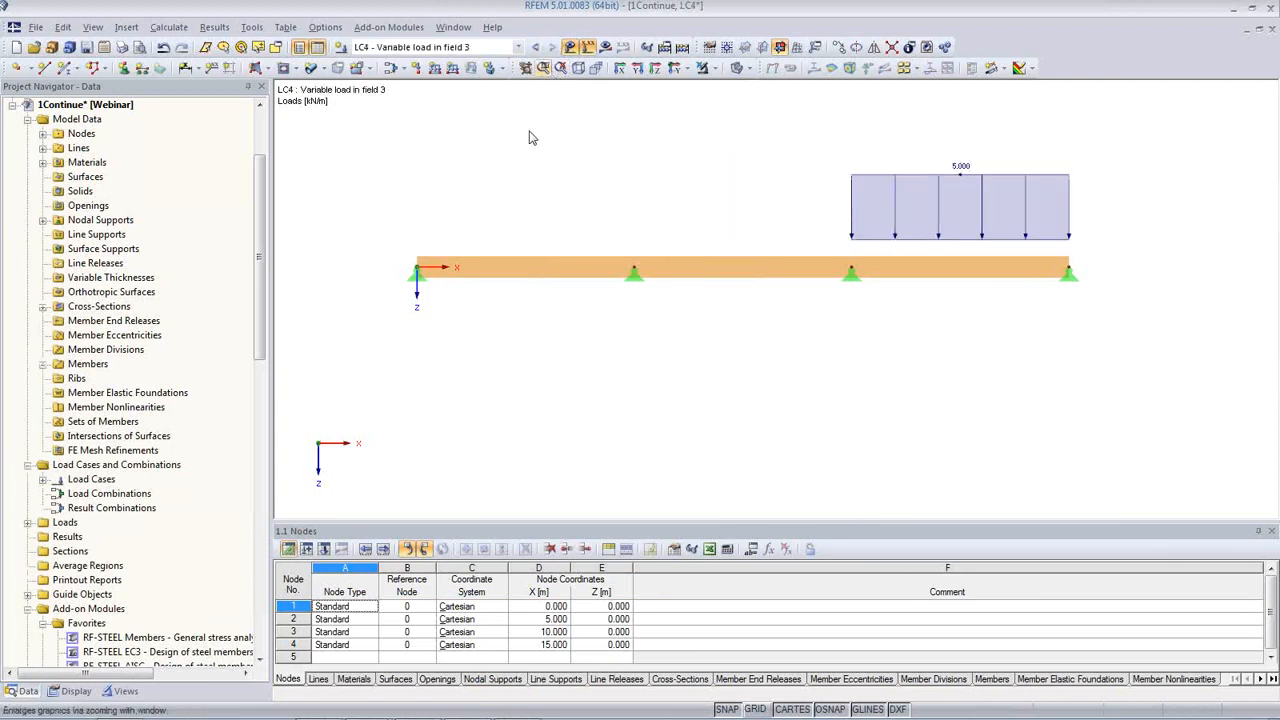
- In the model's general data, keep EN 1990 with the CEN annex and activate automatic creation of load combinations
{"action": "right_click", "coordinate": [87, 107]}
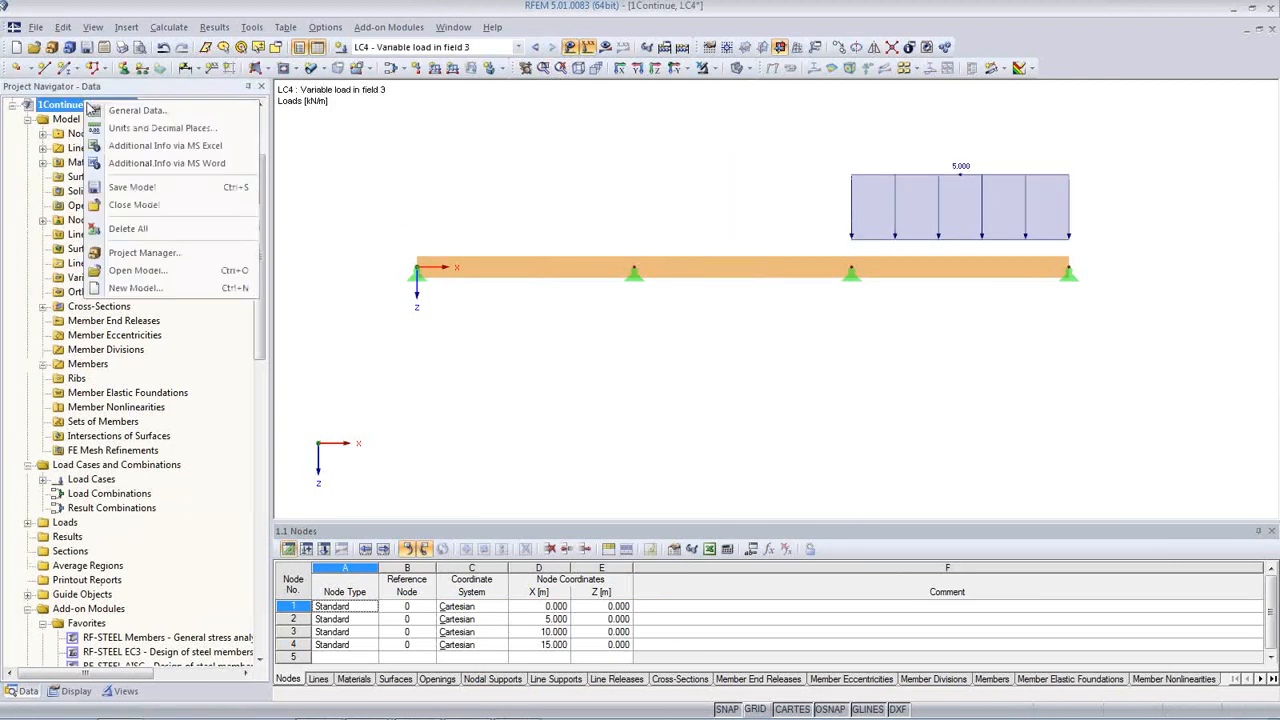
{"action": "left_click", "coordinate": [118, 120]}
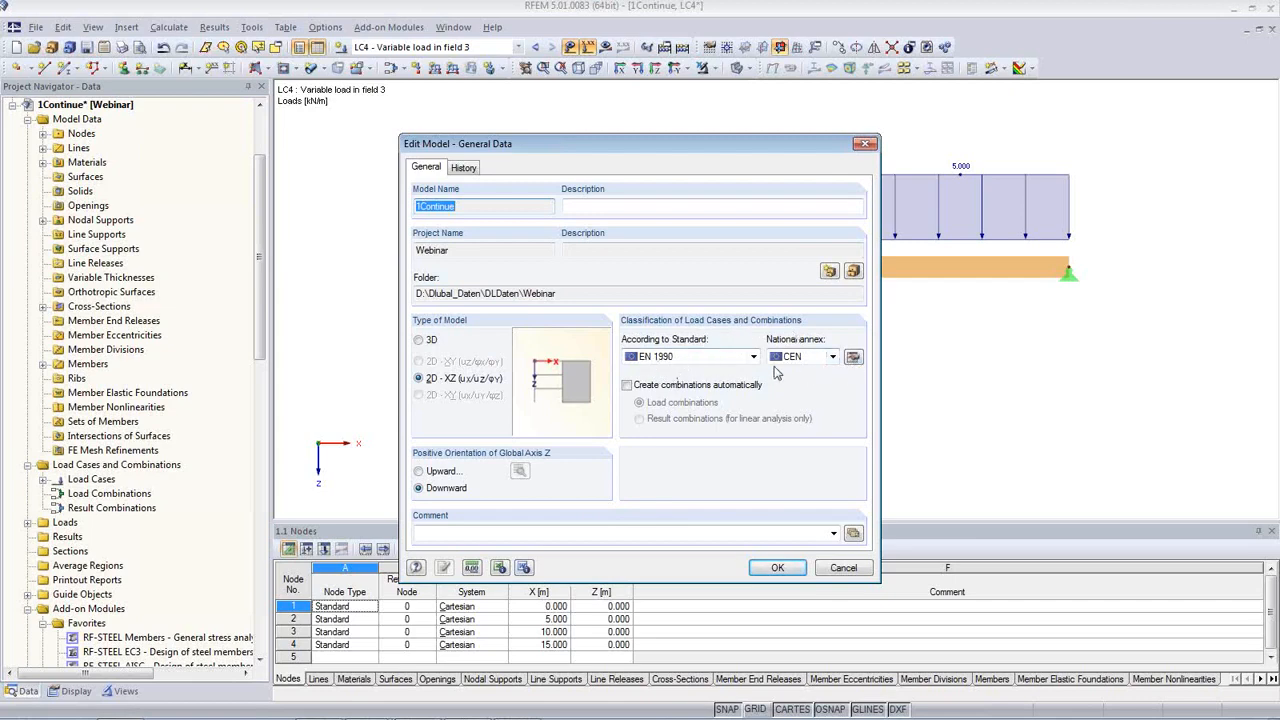
{"action": "left_click", "coordinate": [753, 357]}
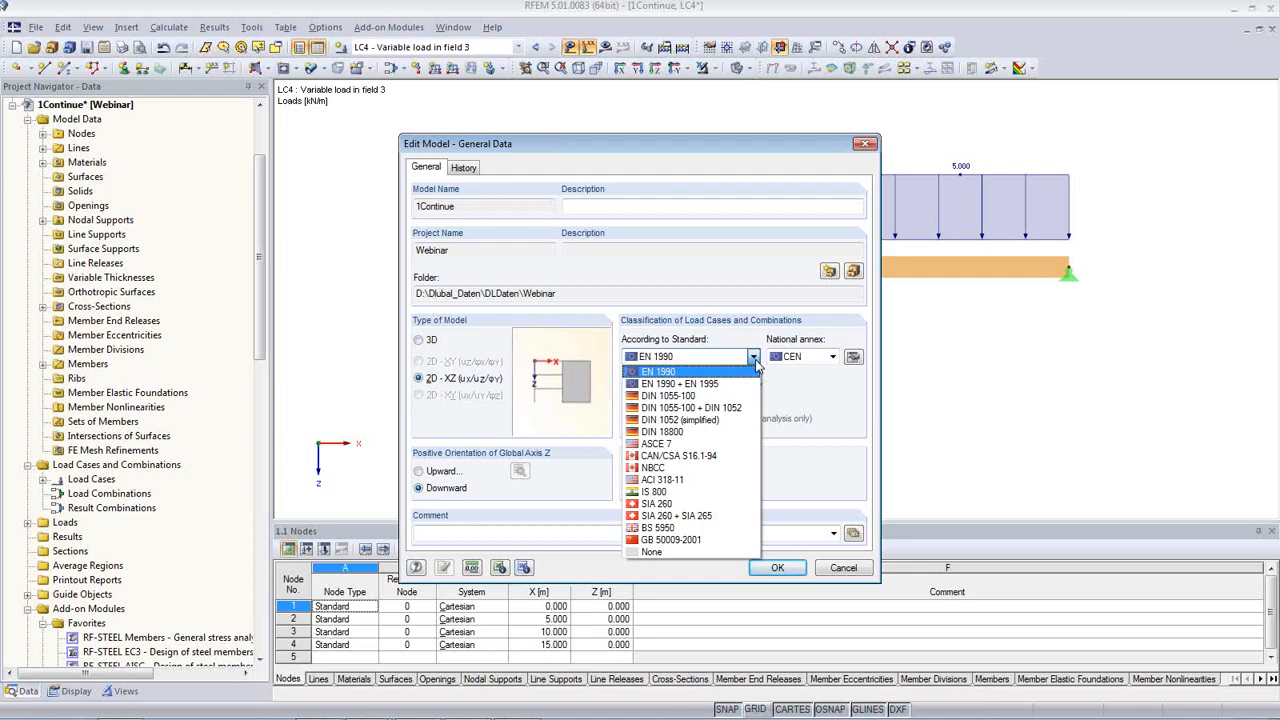
{"action": "left_click", "coordinate": [692, 371]}
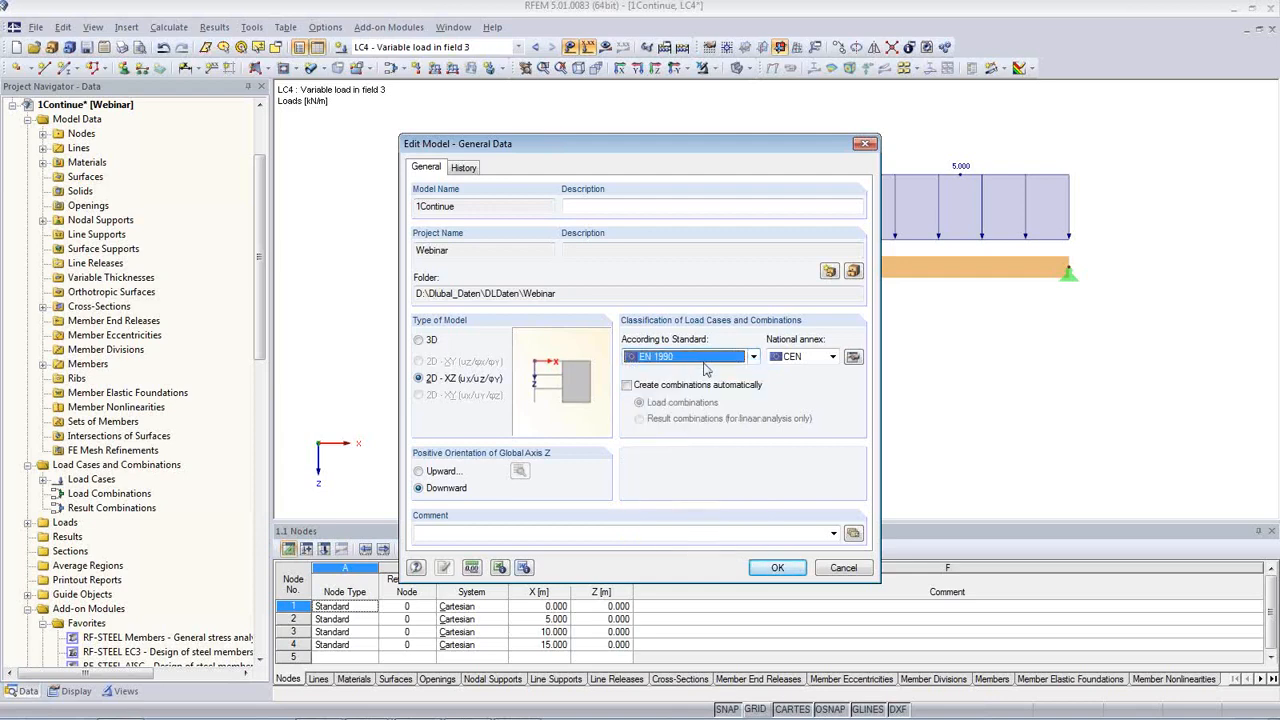
{"action": "left_click", "coordinate": [832, 357]}
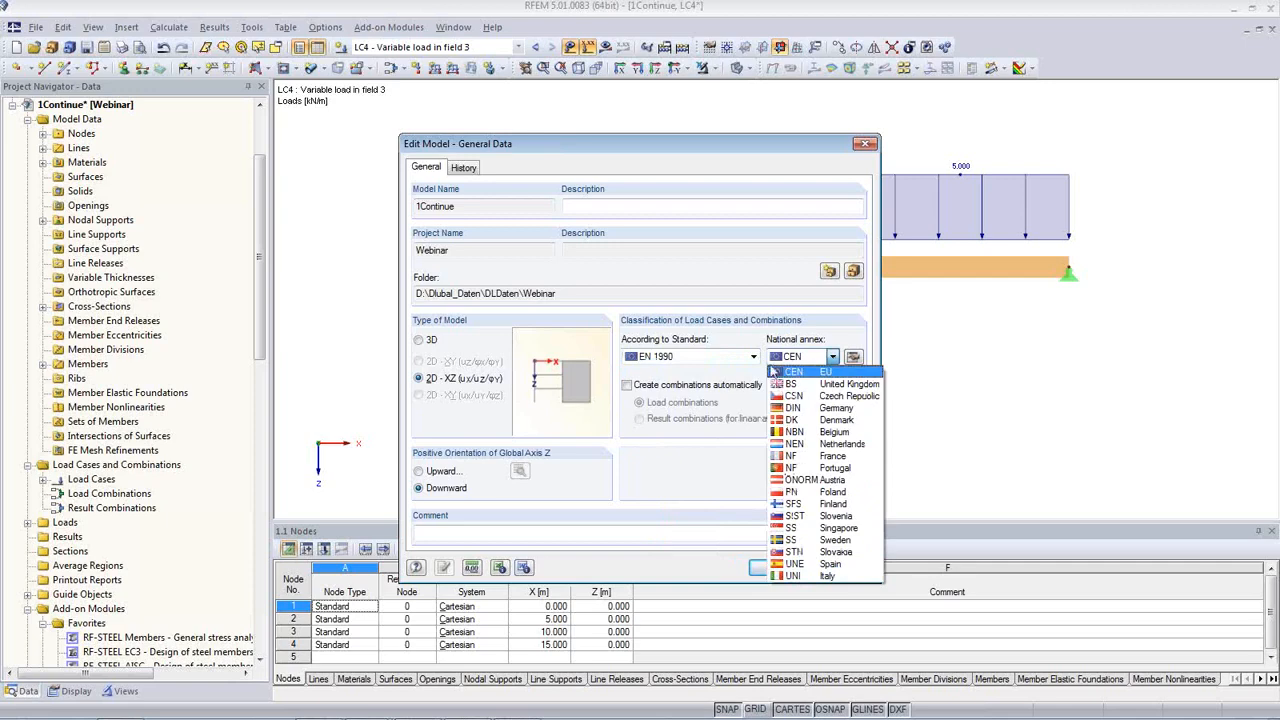
{"action": "left_click", "coordinate": [775, 372]}
{"action": "left_click", "coordinate": [630, 386]}
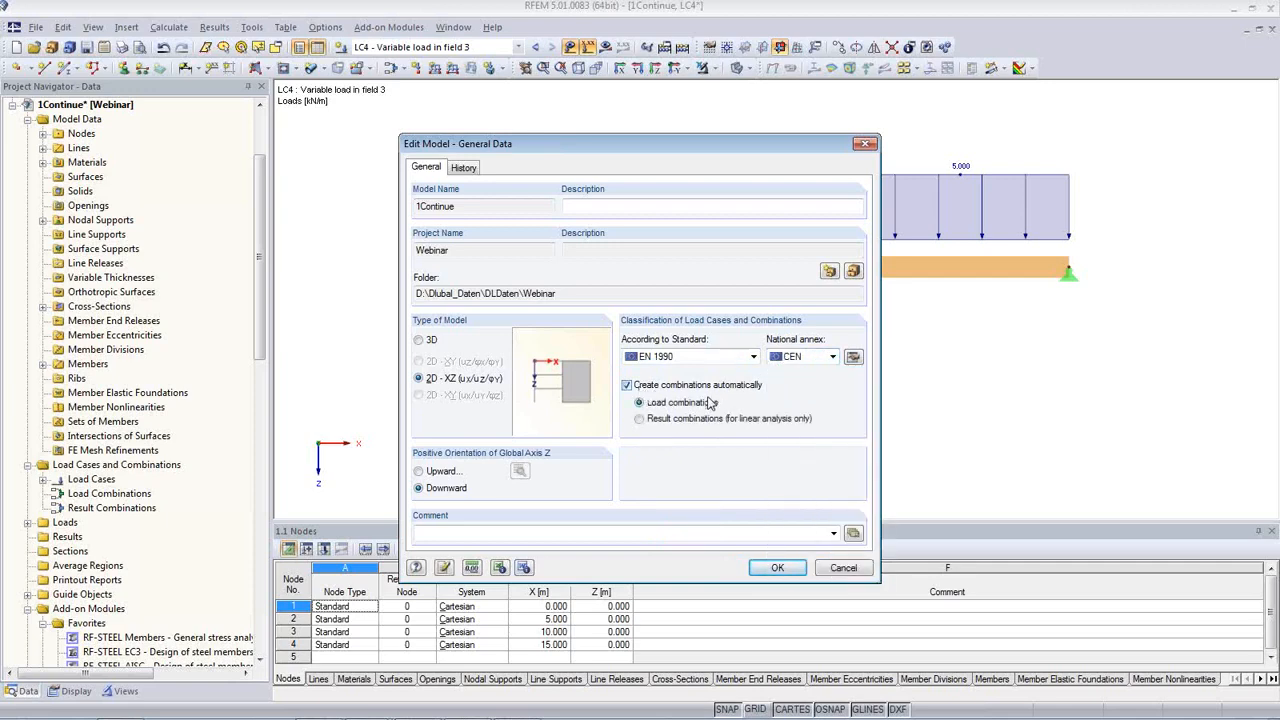
{"action": "left_click", "coordinate": [790, 576]}
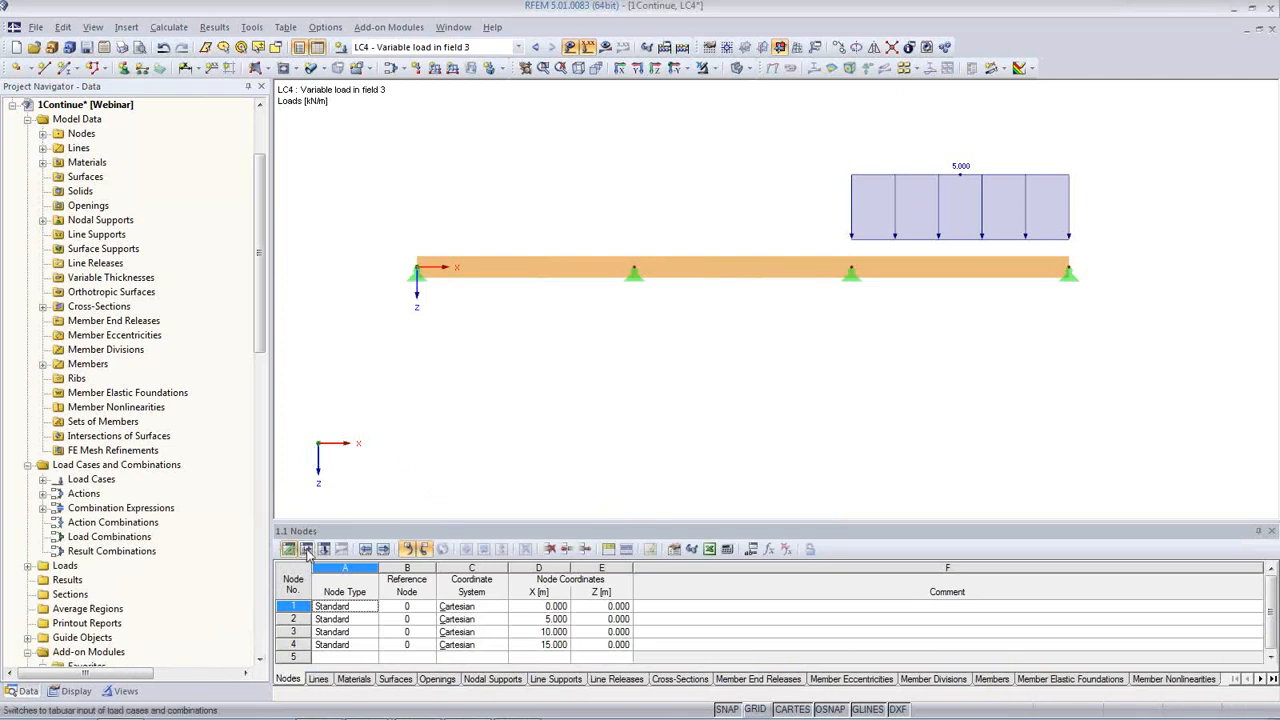
- Review the permanent and variable load cases in an enlarged load case table, checking each case's loading on the beam
{"action": "left_click", "coordinate": [305, 550]}
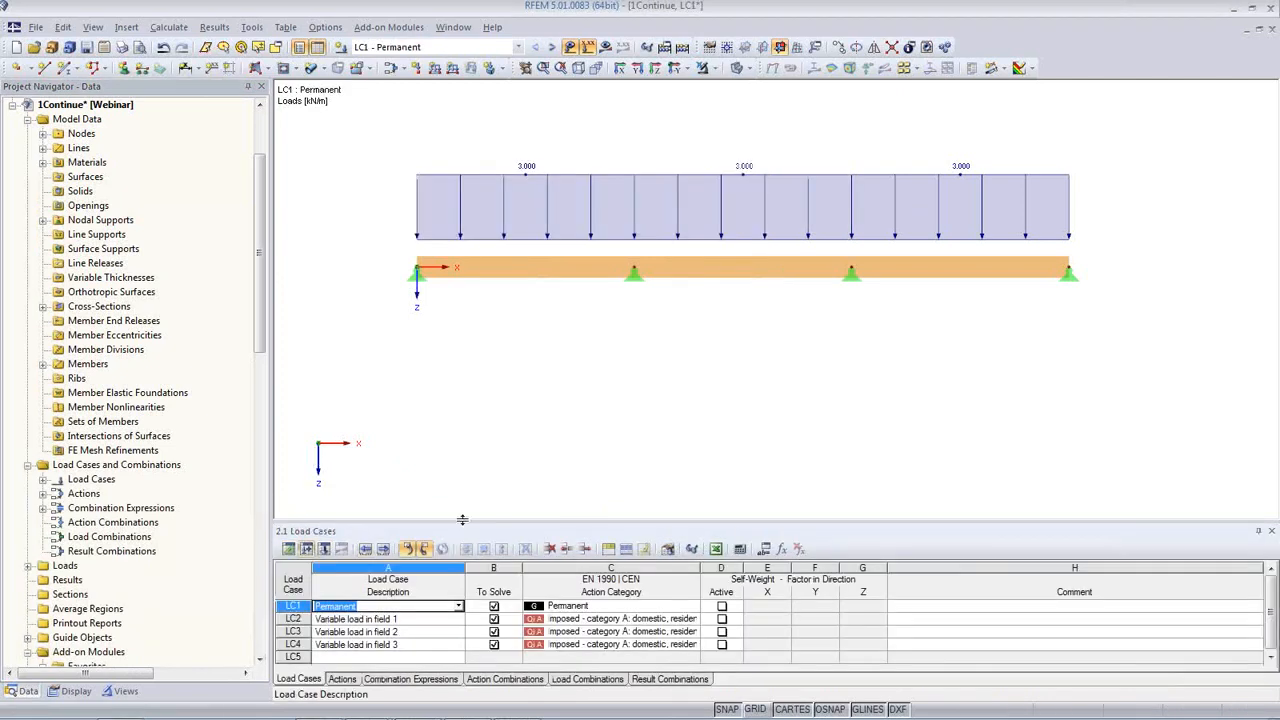
{"action": "left_click_drag", "start_coordinate": [462, 522], "coordinate": [443, 381]}
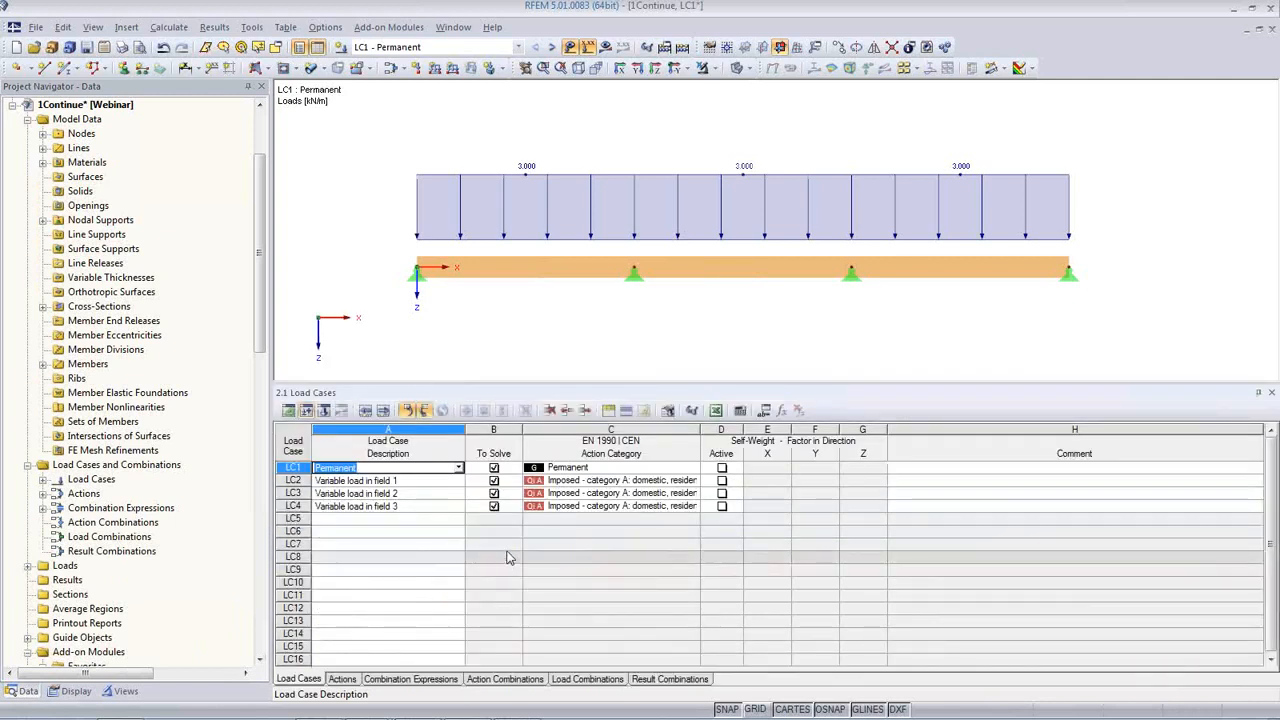
{"action": "left_click", "coordinate": [396, 481]}
{"action": "left_click", "coordinate": [398, 493]}
{"action": "left_click", "coordinate": [403, 505]}
{"action": "left_click", "coordinate": [402, 493]}
{"action": "left_click", "coordinate": [402, 481]}
{"action": "left_click", "coordinate": [402, 468]}
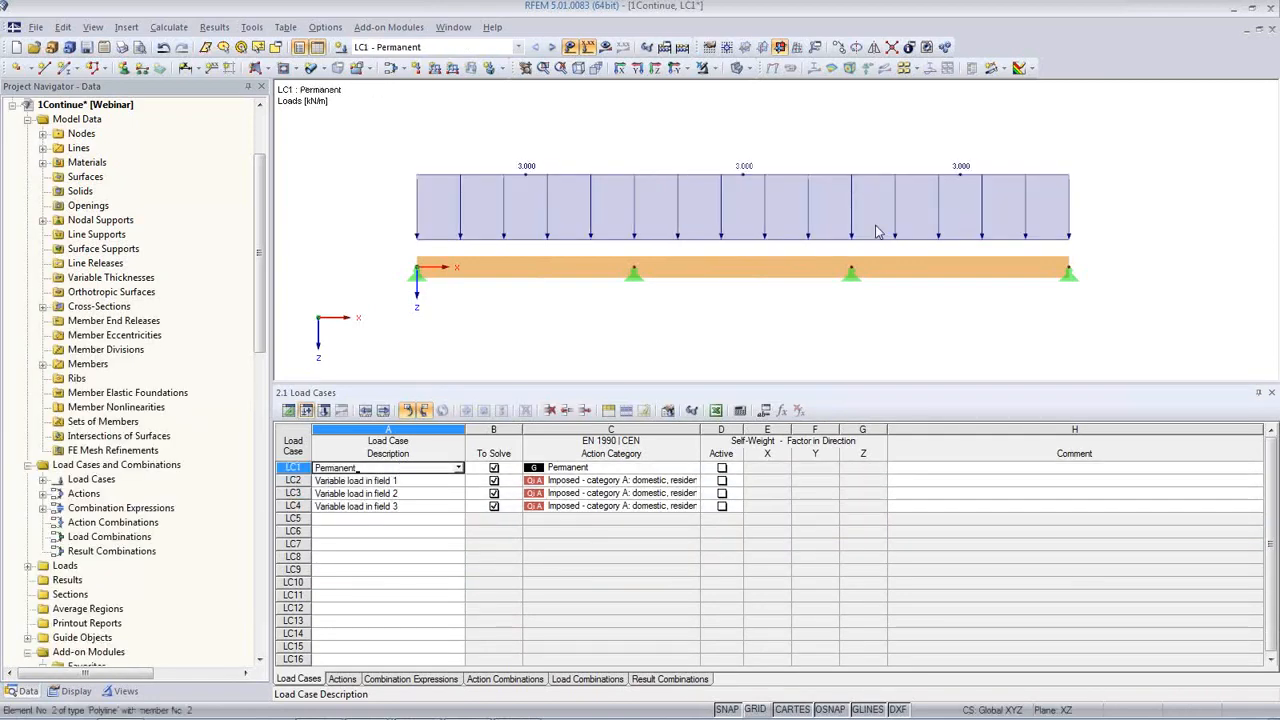
{"action": "left_click", "coordinate": [447, 480]}
{"action": "left_click", "coordinate": [447, 493]}
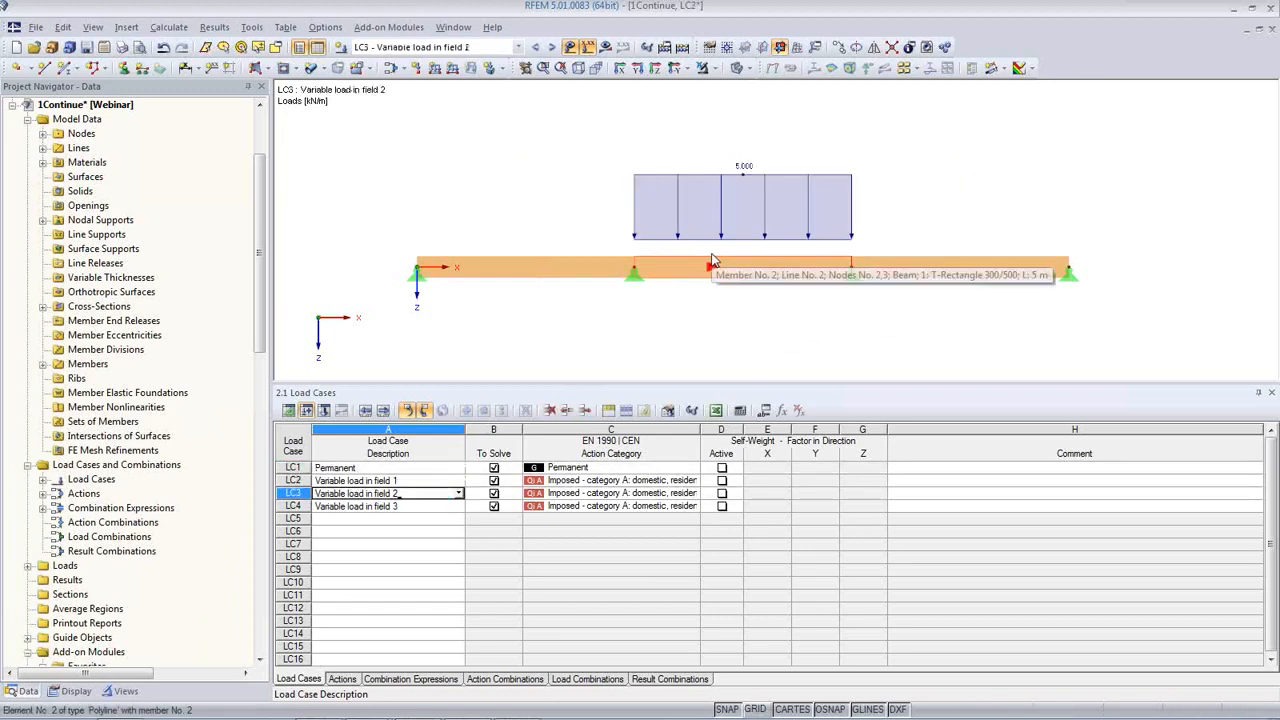
- Examine the generated load combinations, including CO7, CO4 and CO3, with their loads on the beam
{"action": "left_click", "coordinate": [569, 682]}
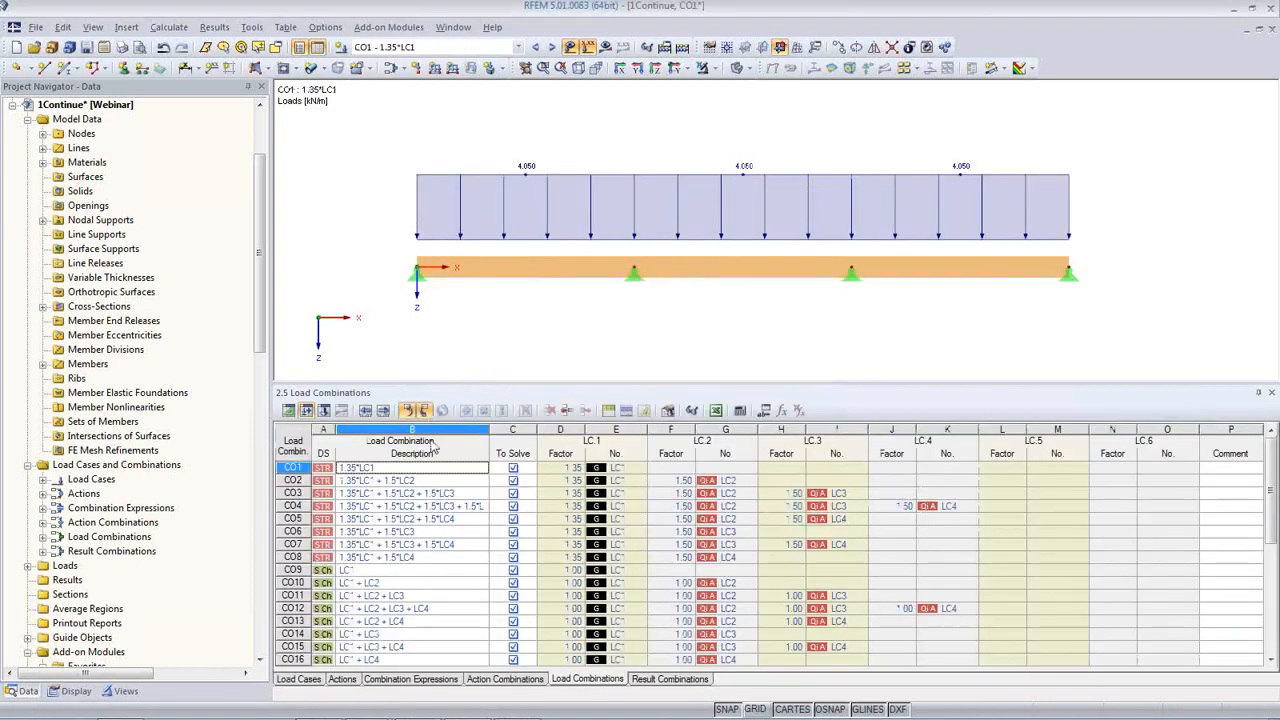
{"action": "left_click", "coordinate": [395, 544]}
{"action": "left_click", "coordinate": [390, 506]}
{"action": "left_click", "coordinate": [385, 493]}
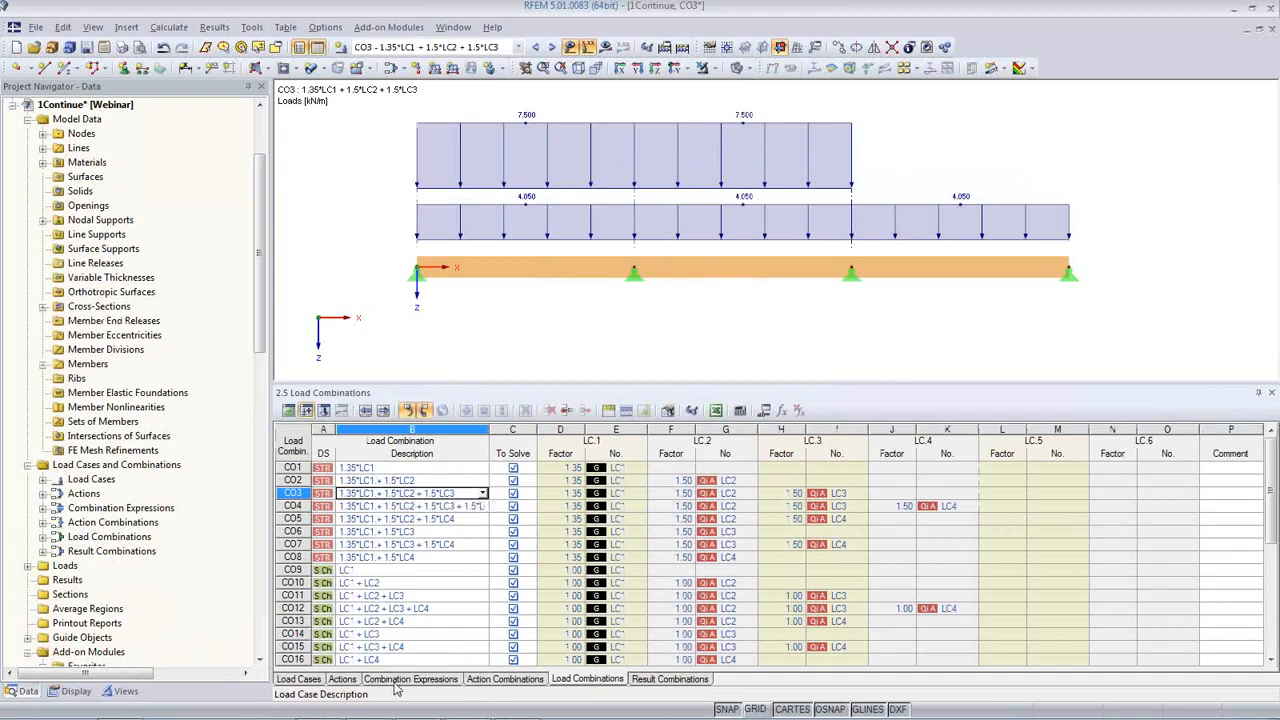
- Deactivate the SLS characteristic and frequent combination expressions, update the load combinations and shrink the table area
{"action": "left_click", "coordinate": [410, 679]}
{"action": "left_click", "coordinate": [489, 493]}
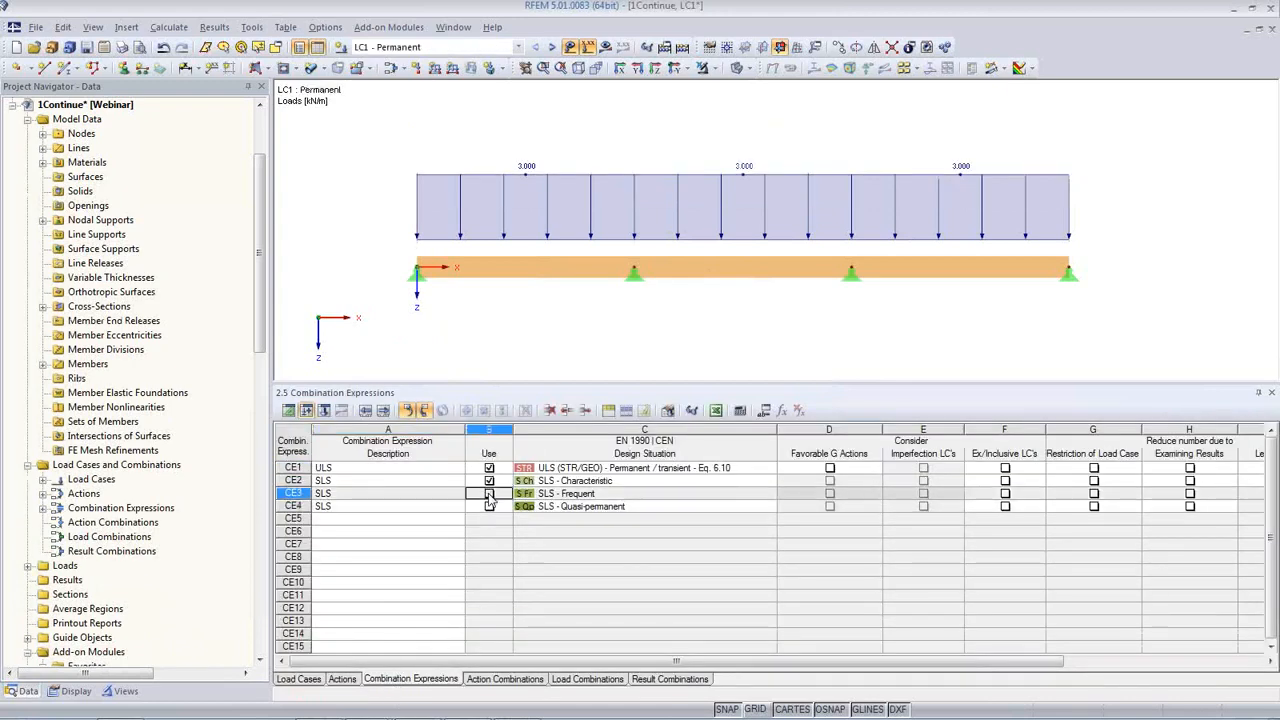
{"action": "left_click", "coordinate": [489, 480]}
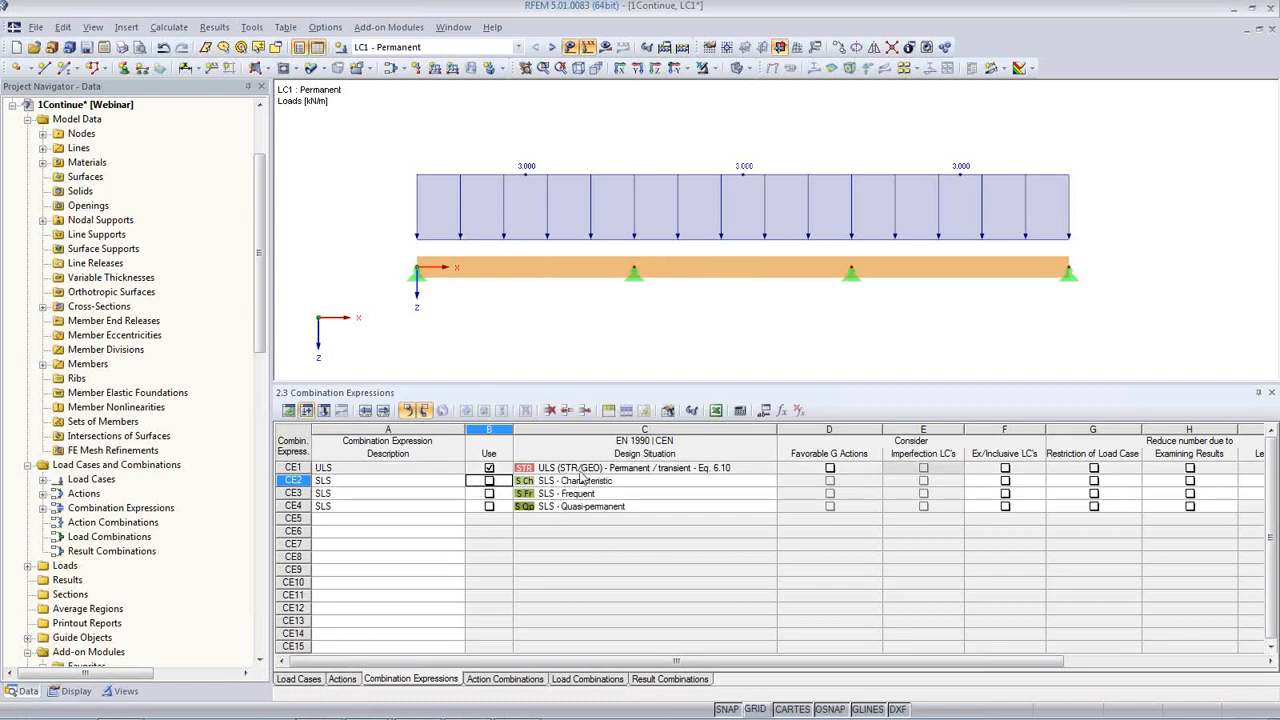
{"action": "left_click", "coordinate": [587, 679]}
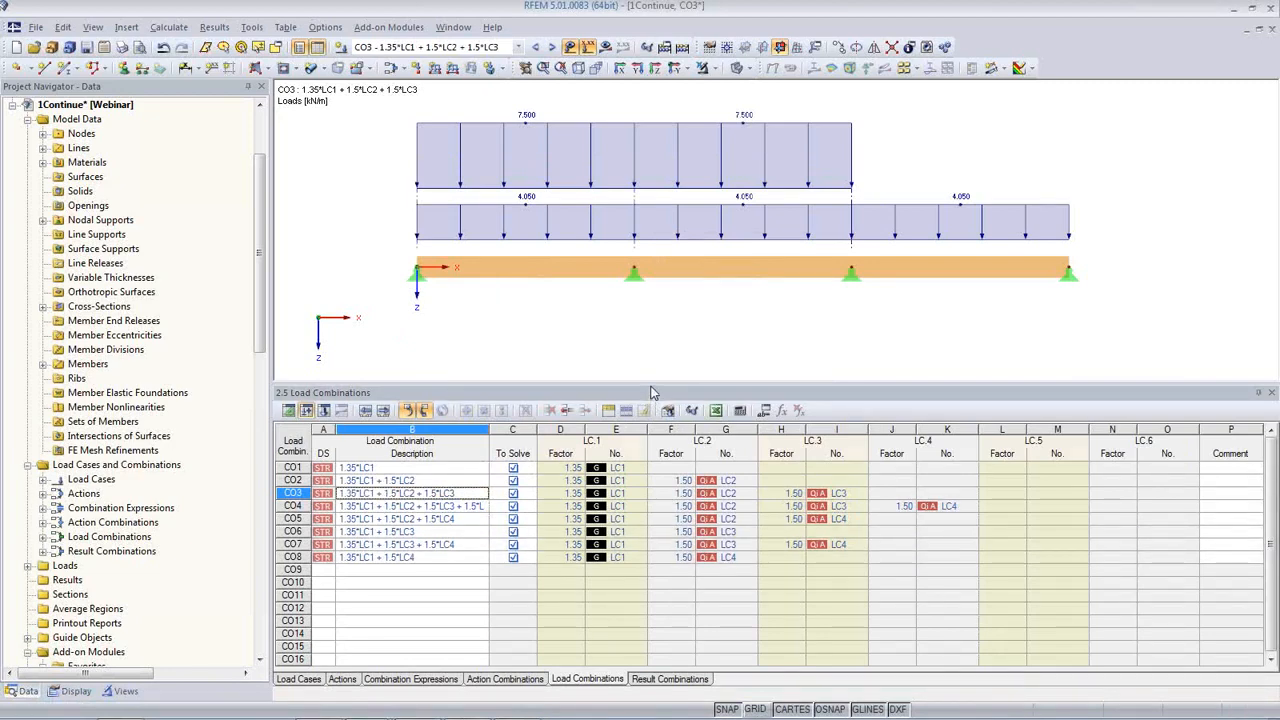
{"action": "left_click_drag", "start_coordinate": [651, 388], "coordinate": [650, 523]}
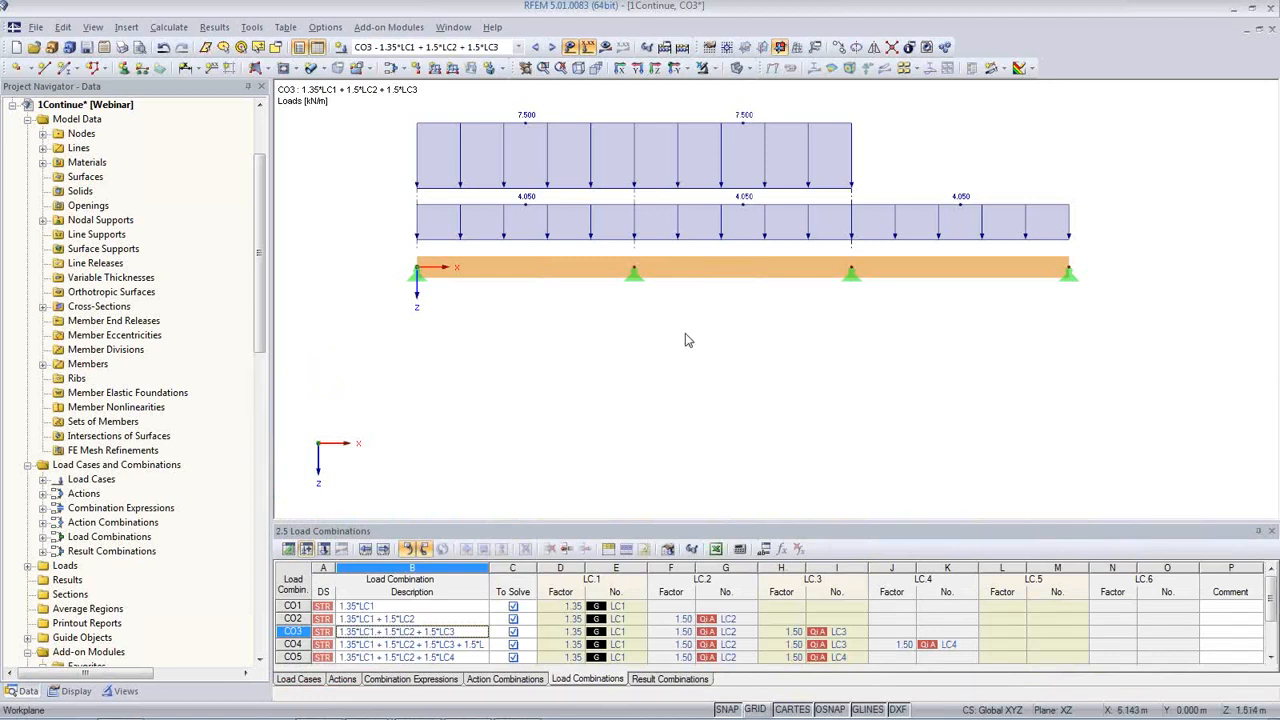
- Set the X coordinate of the beam's end node 4 to 16 m
{"action": "middle_click_drag", "start_coordinate": [685, 334], "coordinate": [668, 372]}
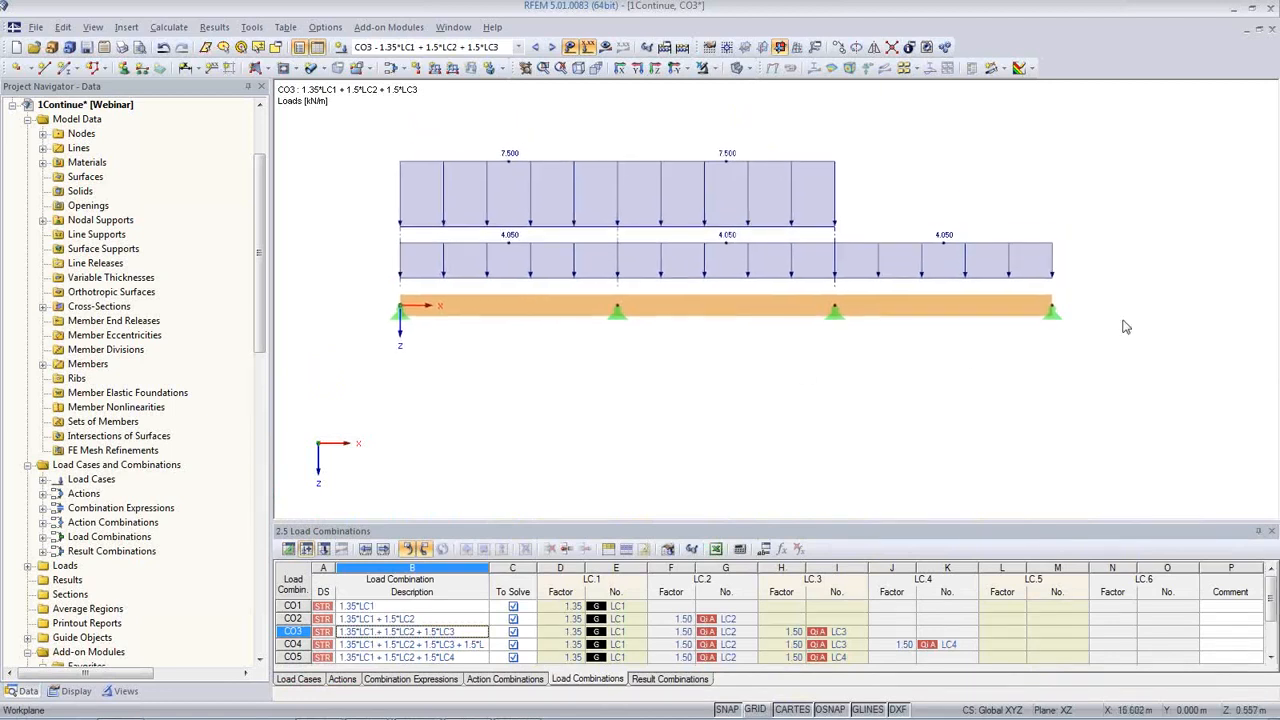
{"action": "double_click", "coordinate": [1053, 312]}
{"action": "left_click_drag", "start_coordinate": [501, 366], "coordinate": [564, 368]}
{"action": "type", "text": "16"}
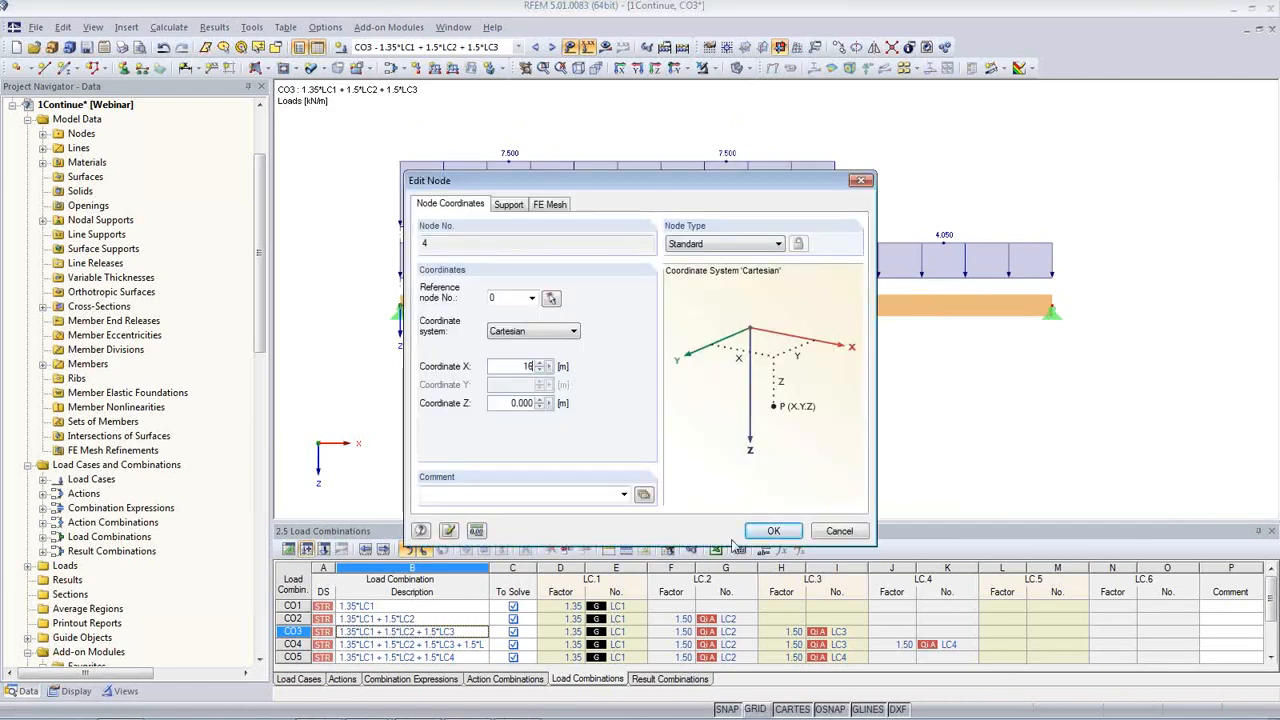
{"action": "left_click", "coordinate": [773, 530]}
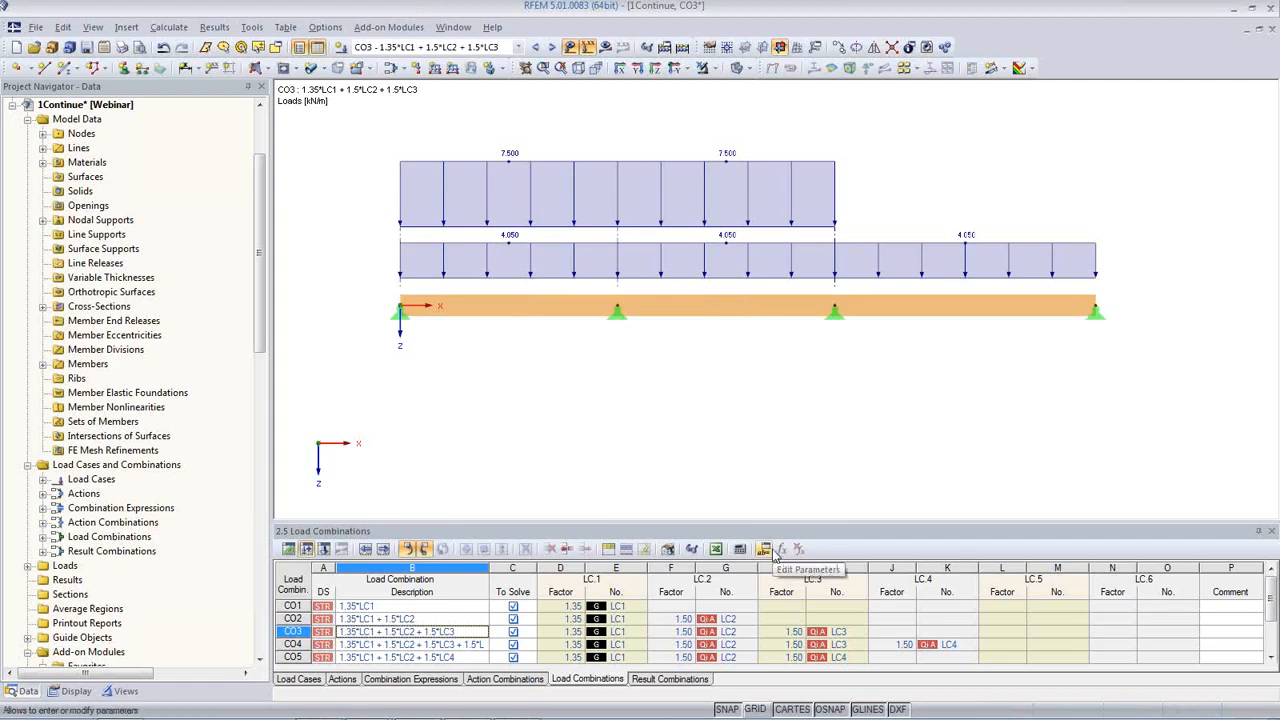
- Show the node table and define a length parameter Span1 of 3 m in the model's parameter list
{"action": "left_click", "coordinate": [288, 551]}
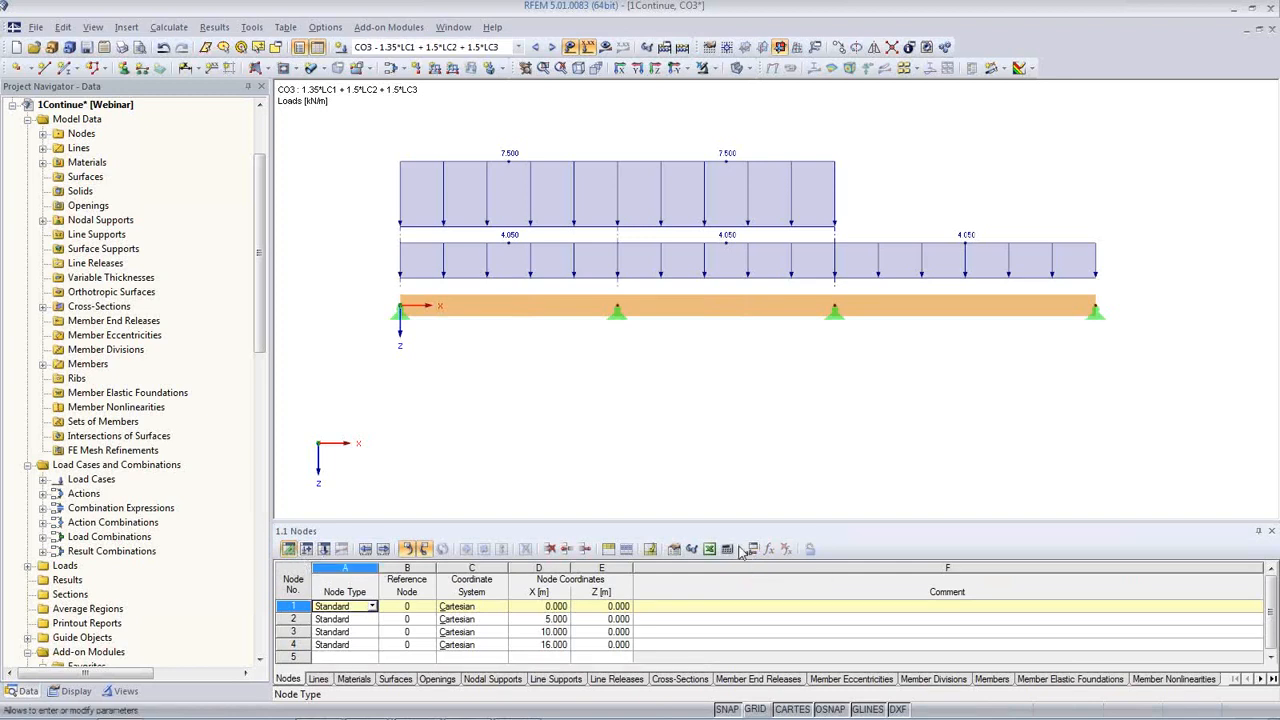
{"action": "left_click", "coordinate": [64, 30]}
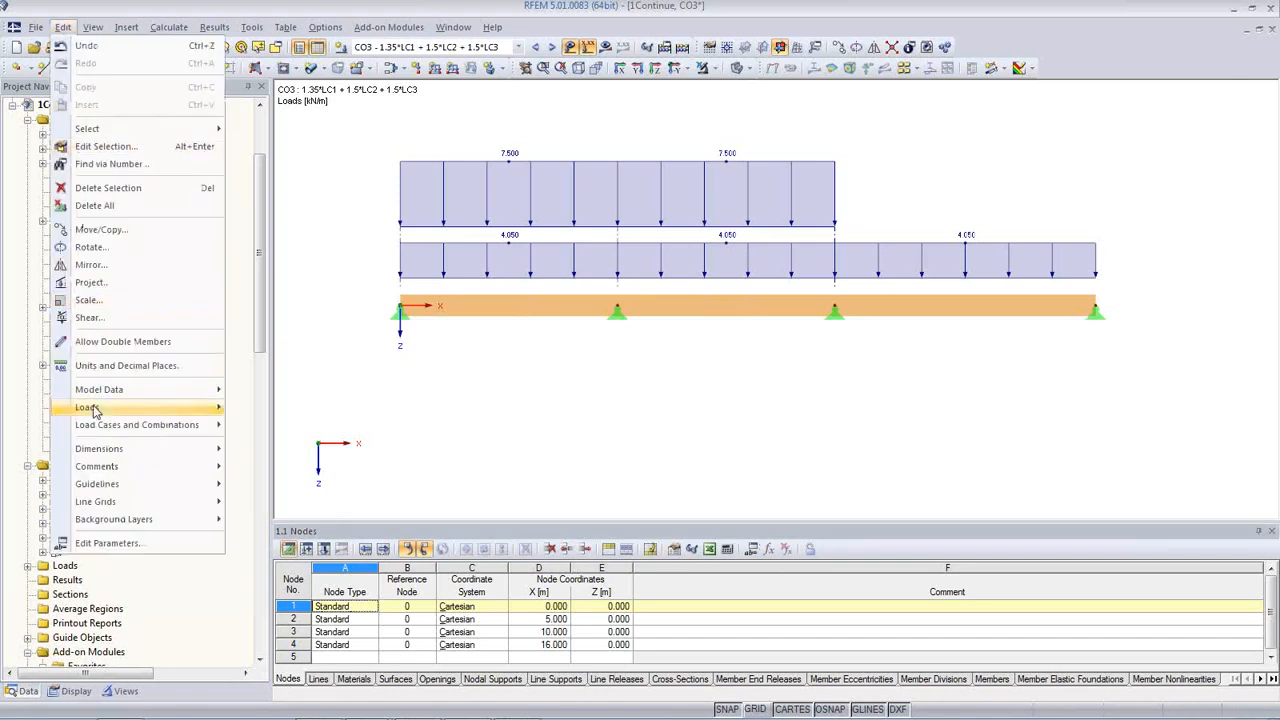
{"action": "left_click", "coordinate": [110, 544]}
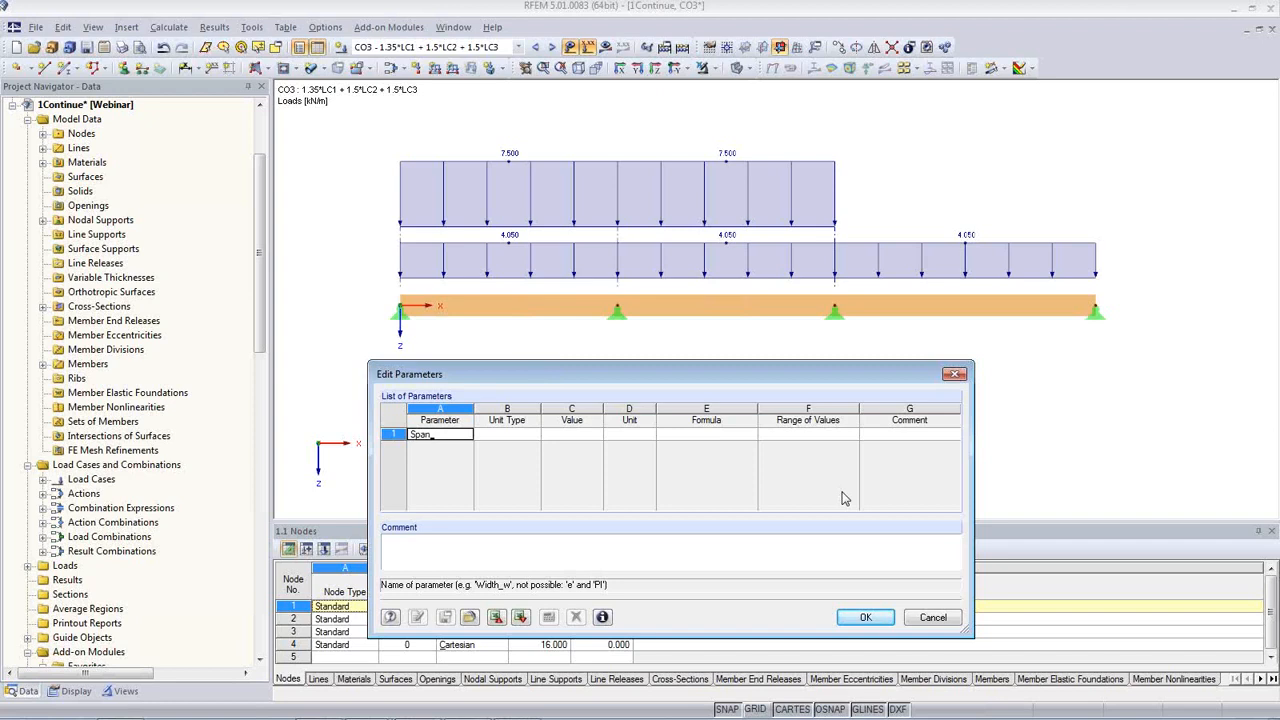
{"action": "key", "text": "Tab"}
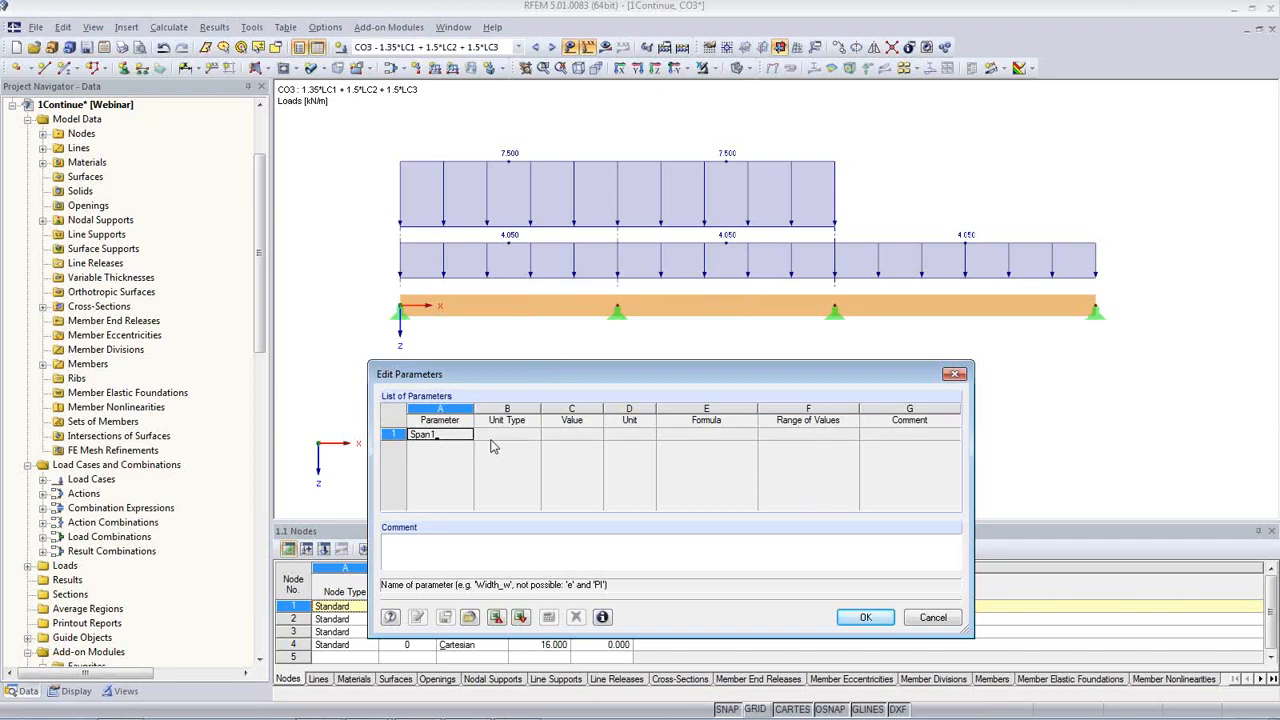
{"action": "left_click", "coordinate": [577, 436]}
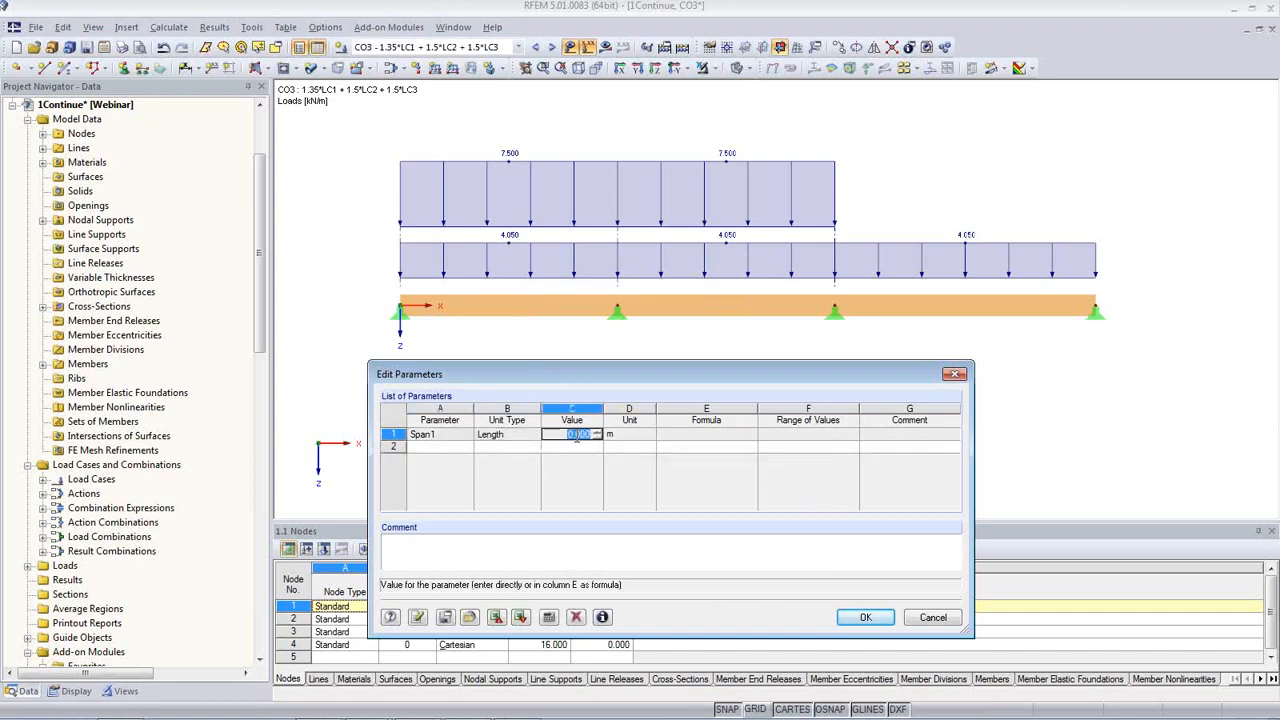
{"action": "type", "text": "3"}
- Add the length parameters SpanMid with 4 m and Span2 with 5 m
{"action": "left_click", "coordinate": [437, 448]}
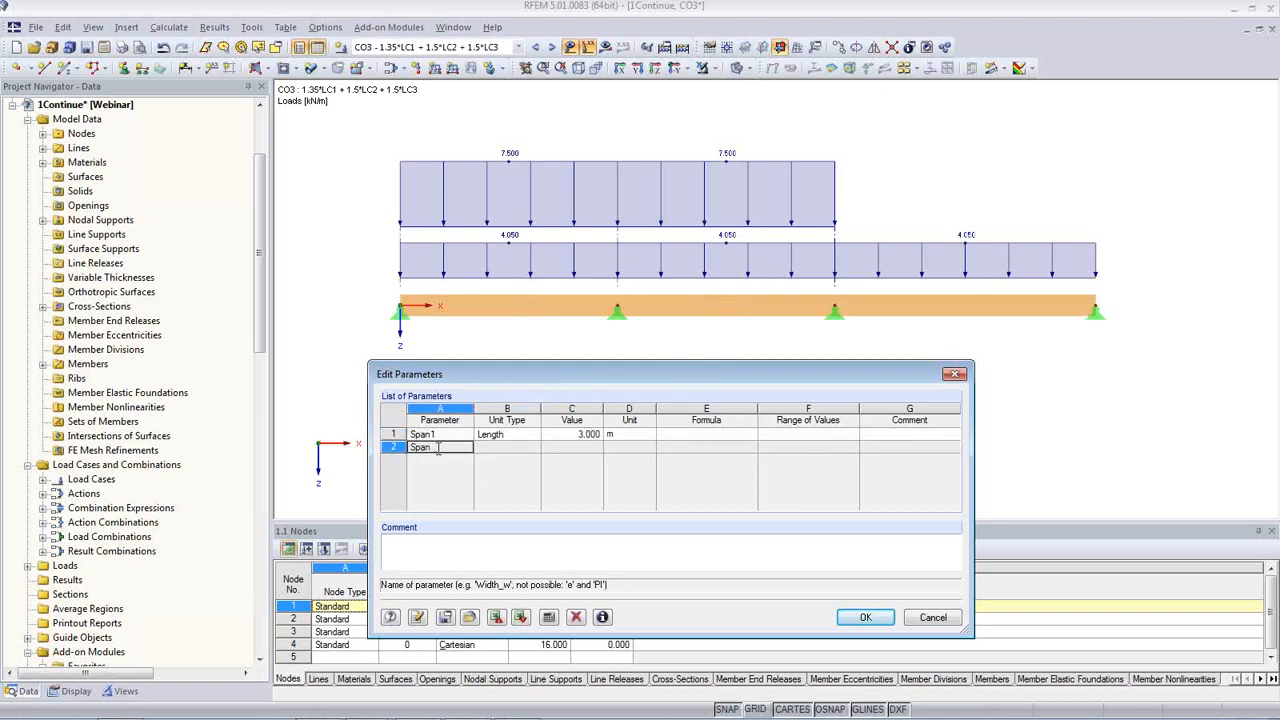
{"action": "key", "text": "Tab"}
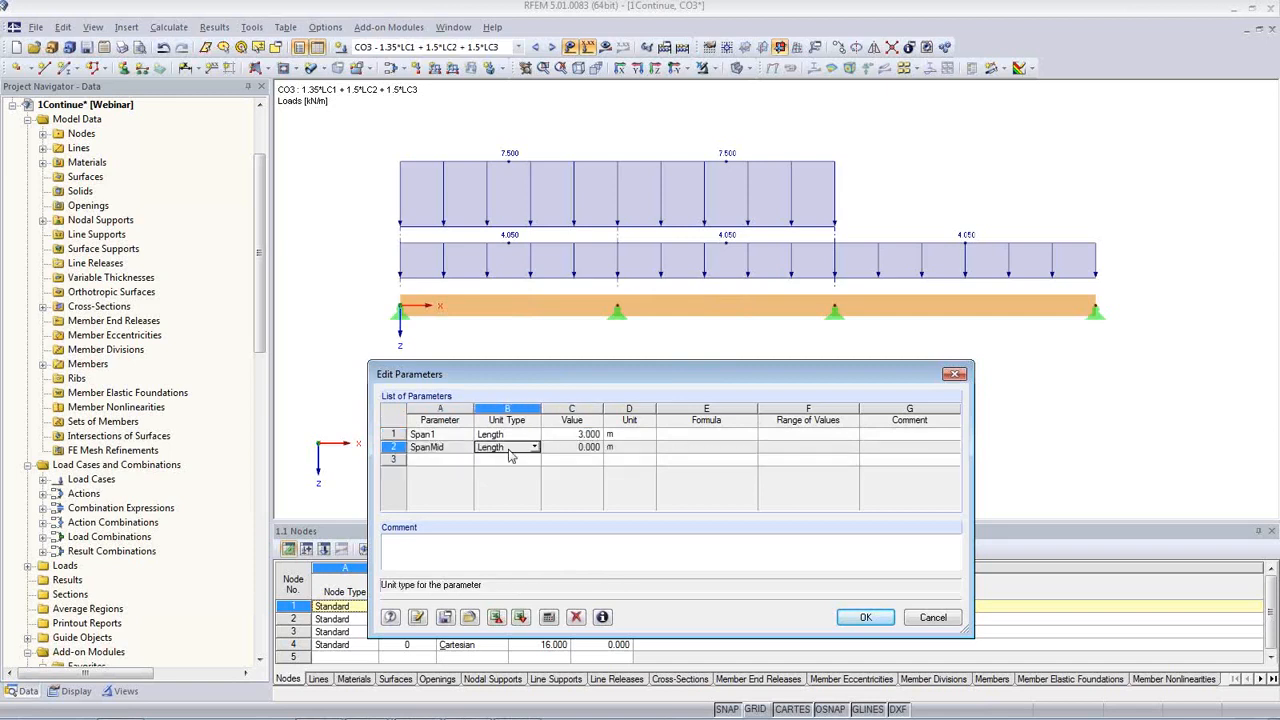
{"action": "key", "text": "Tab"}
{"action": "type", "text": "4"}
{"action": "left_click", "coordinate": [458, 460]}
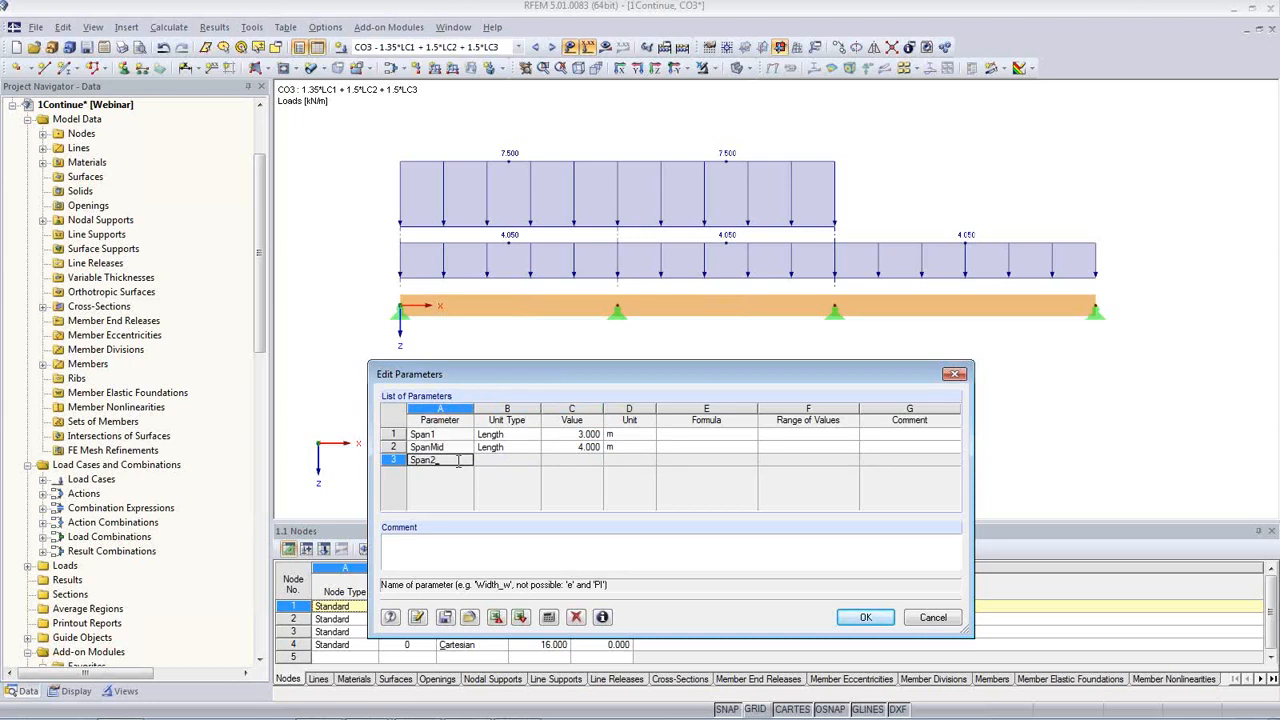
{"action": "key", "text": "Tab"}
{"action": "key", "text": "Tab"}
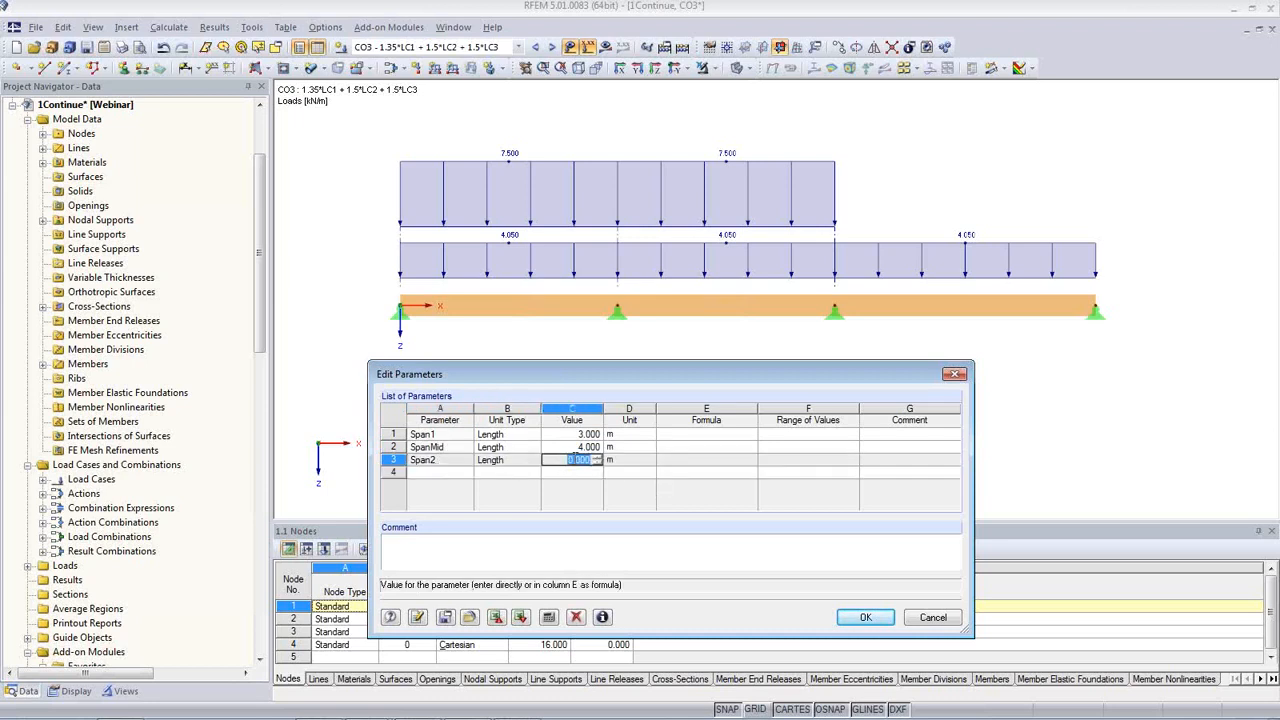
{"action": "type", "text": "5"}
- Add a parameter Selfweight with the unit type Line Force and a value of 1 kN/m
{"action": "left_click", "coordinate": [448, 474]}
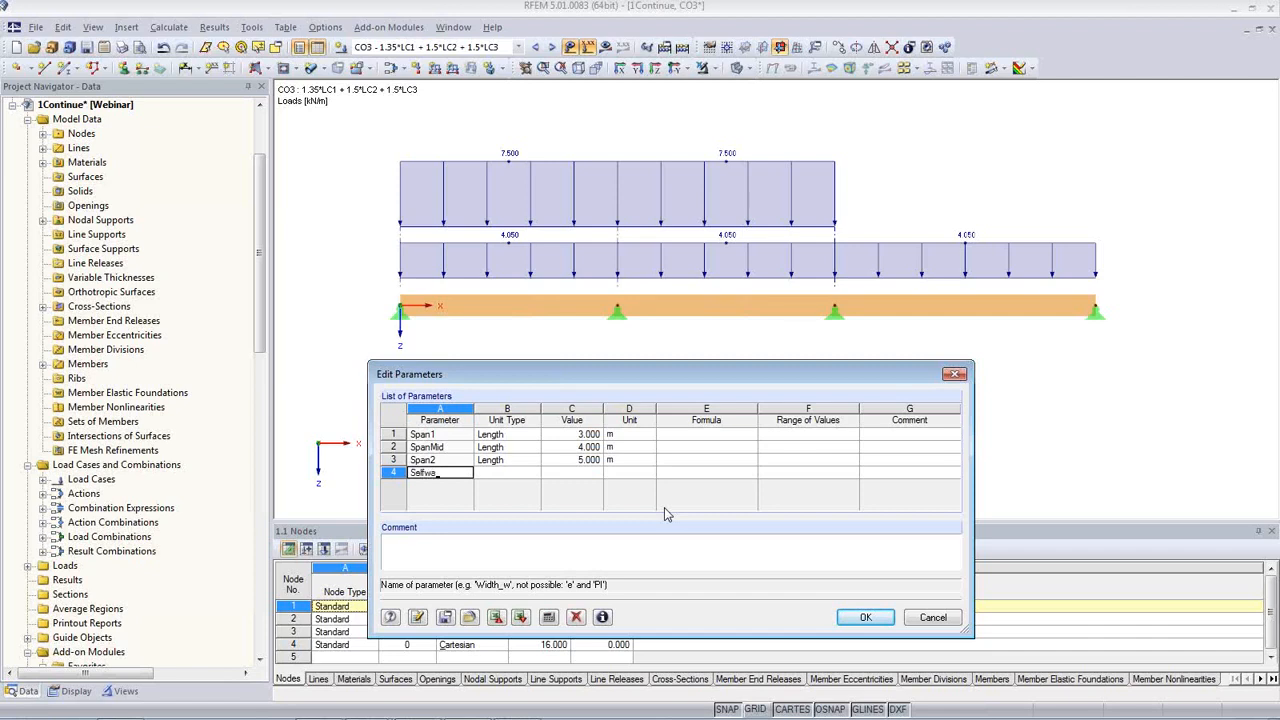
{"action": "type", "text": "Selfweight"}
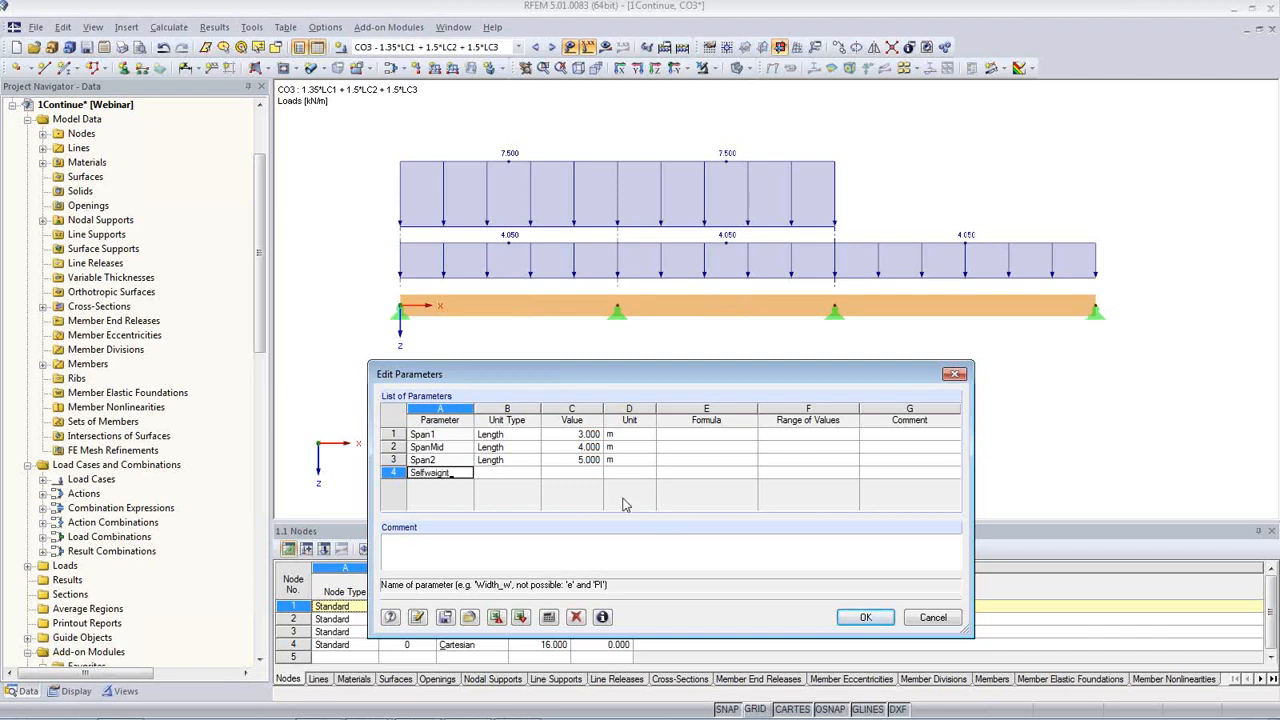
{"action": "left_click", "coordinate": [530, 475]}
{"action": "left_click", "coordinate": [535, 473]}
{"action": "scroll", "coordinate": [528, 615], "scroll_direction": "down", "scroll_amount": 3}
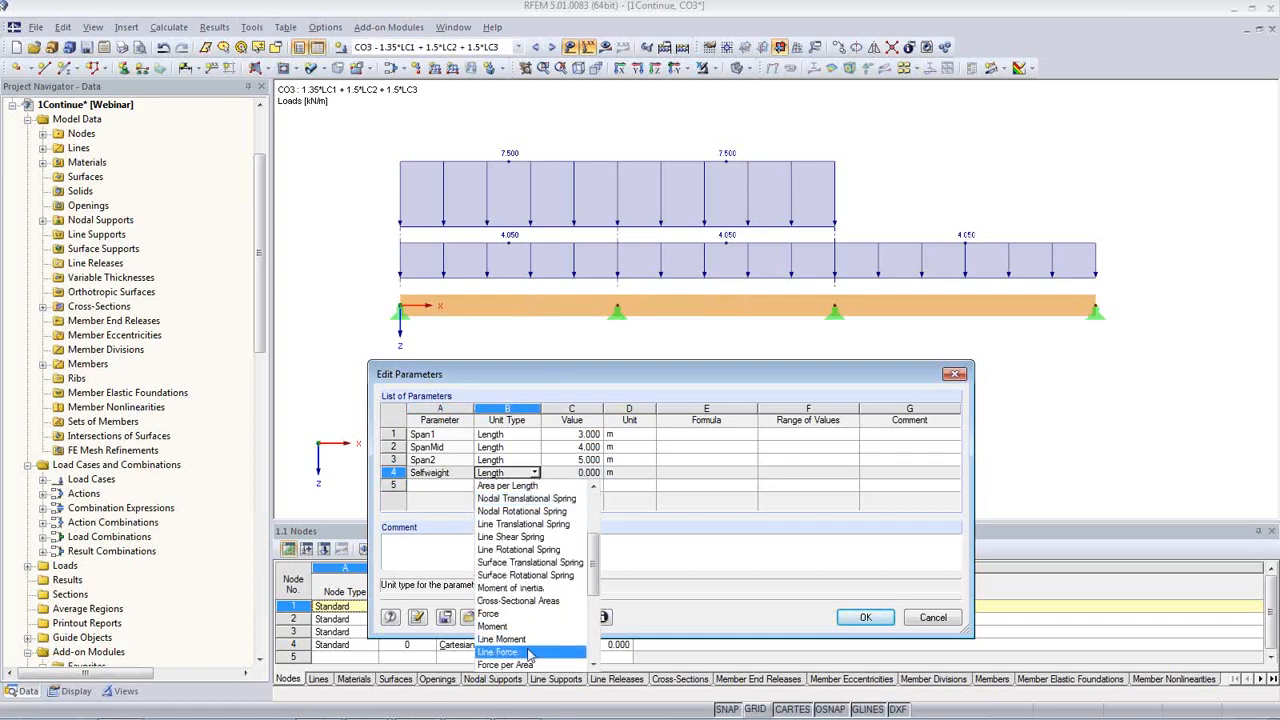
{"action": "left_click", "coordinate": [512, 651]}
{"action": "key", "text": "Tab"}
{"action": "type", "text": "1"}
{"action": "key", "text": "Return"}
{"action": "left_click", "coordinate": [445, 486]}
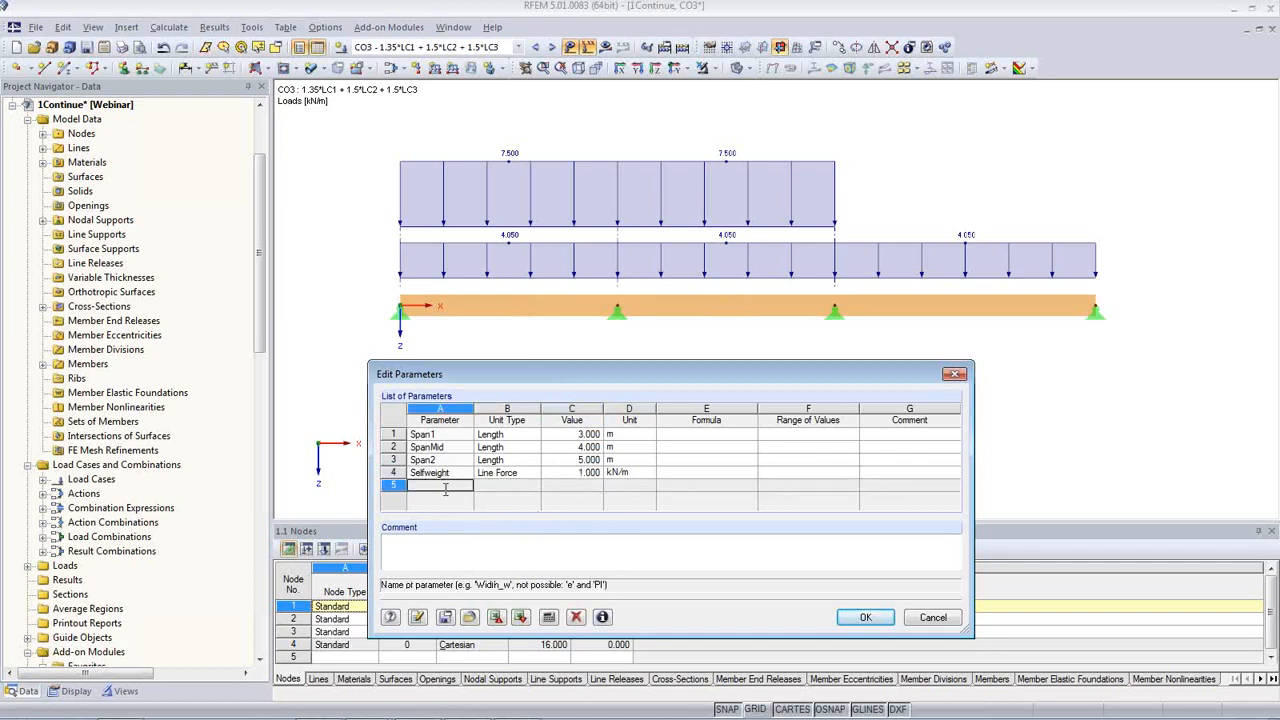
- Add a parameter Live with the unit type Line Force and a value of 3 kN/m, and accept the parameter list
{"action": "type", "text": "Live"}
{"action": "key", "text": "Tab"}
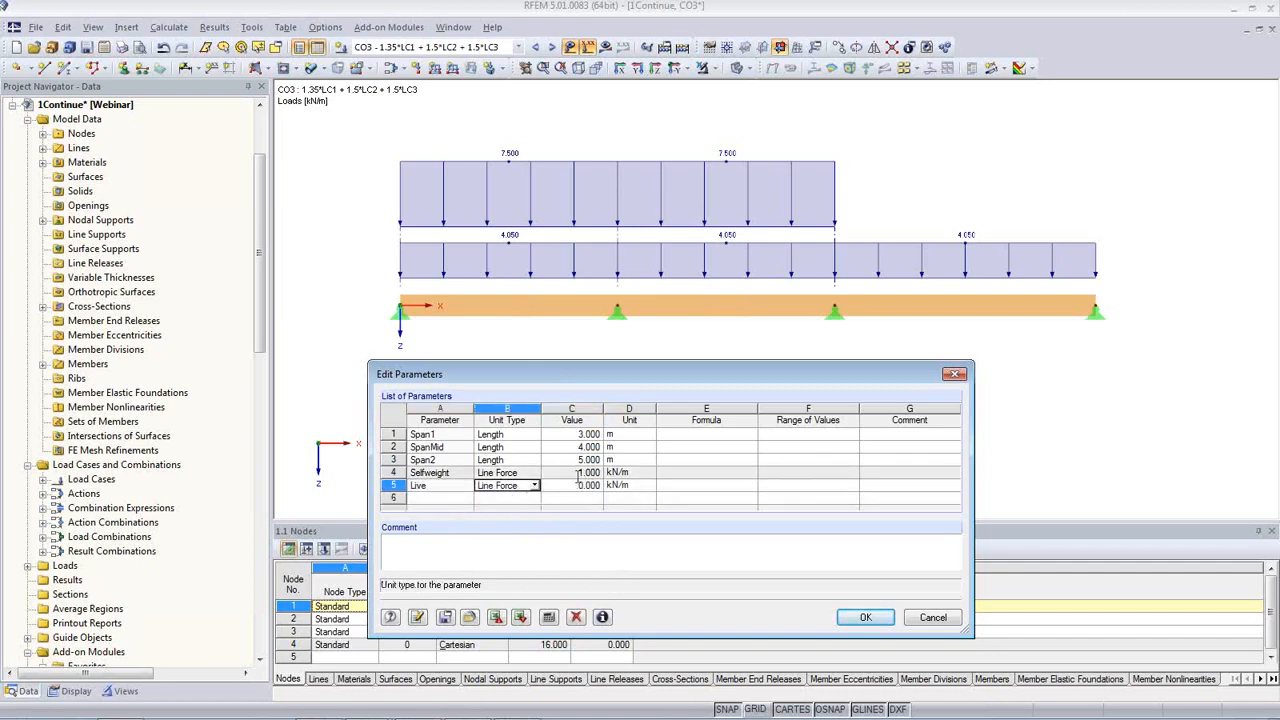
{"action": "key", "text": "Tab"}
{"action": "type", "text": "3"}
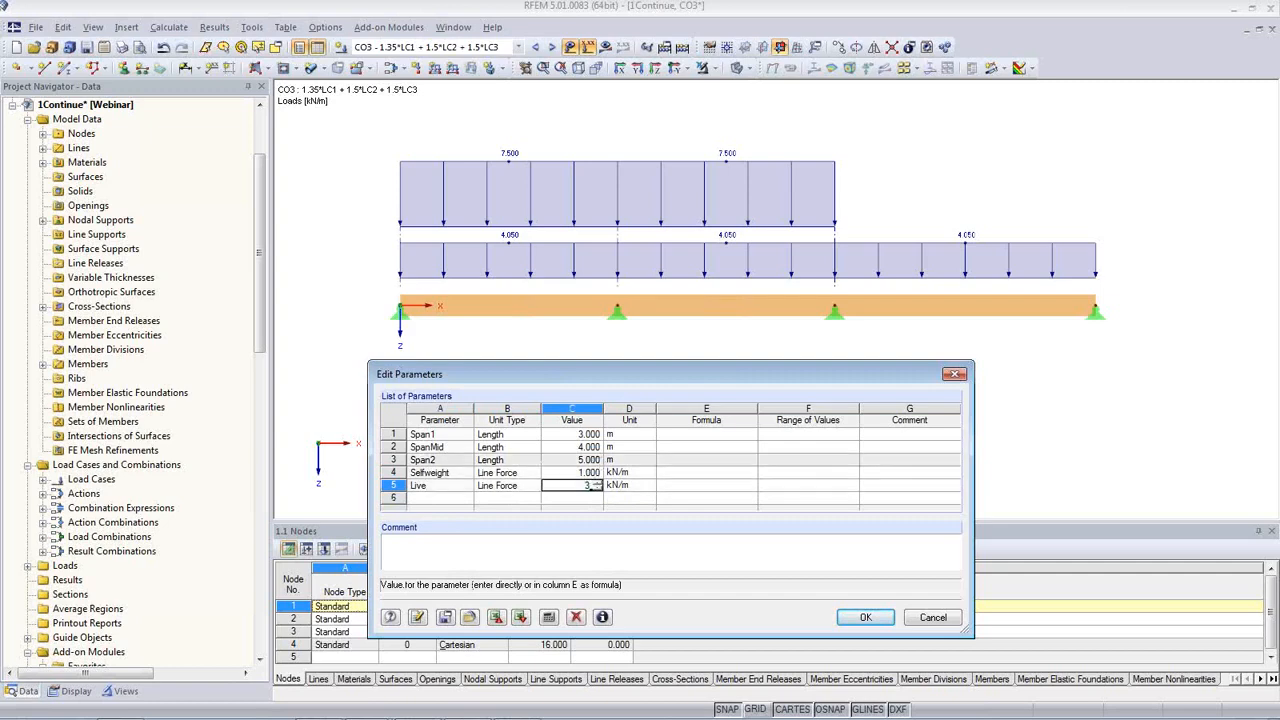
{"action": "left_click", "coordinate": [571, 472]}
{"action": "left_click_drag", "start_coordinate": [647, 378], "coordinate": [637, 319]}
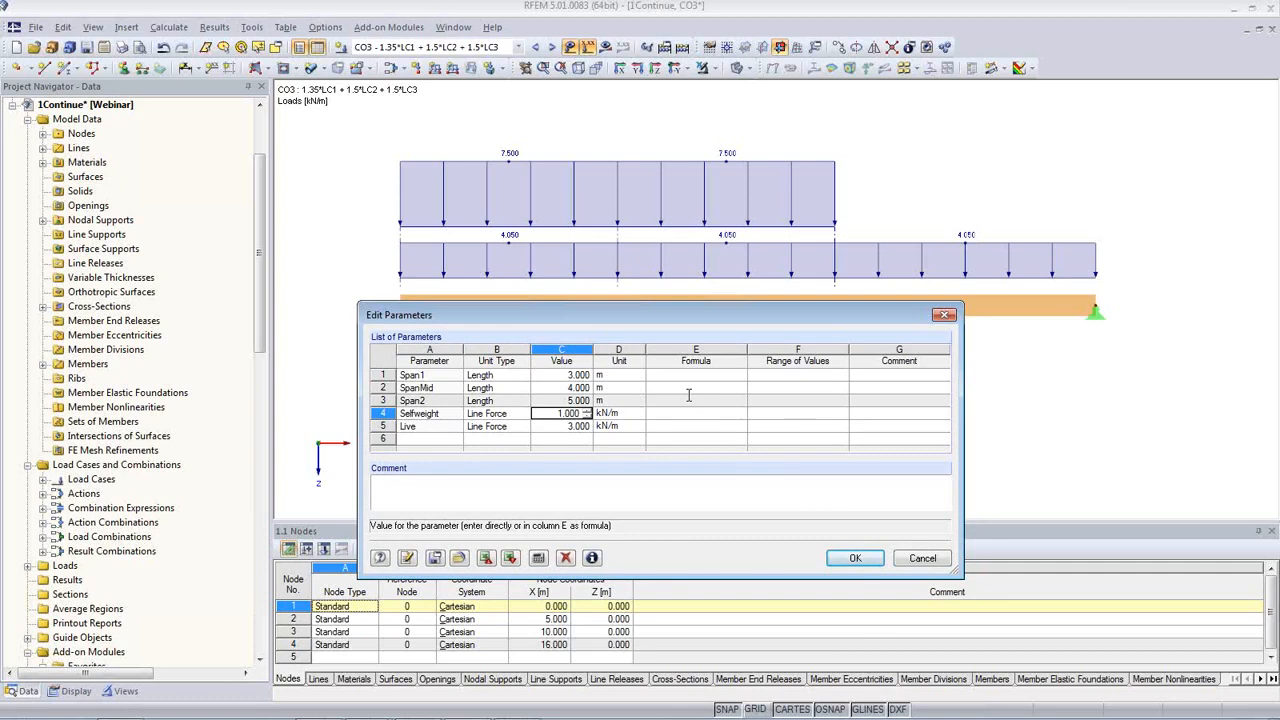
{"action": "left_click", "coordinate": [852, 560]}
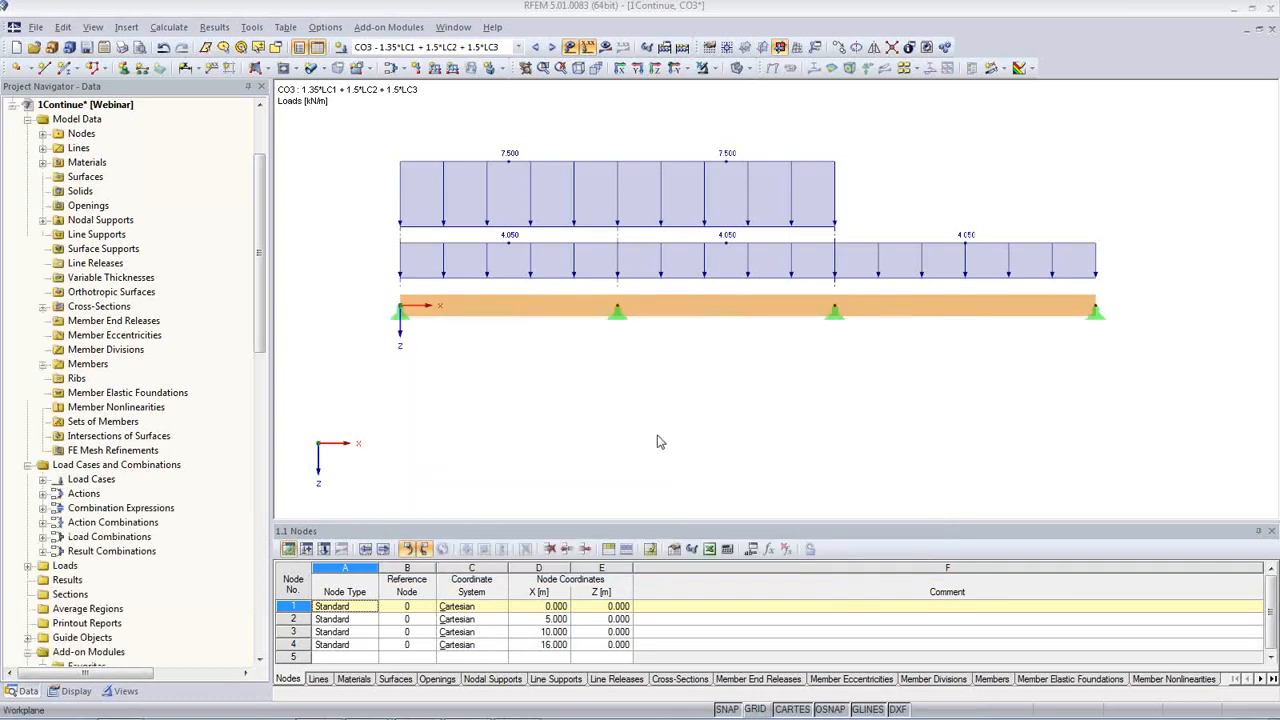
- Link the X coordinate of the beam's node 2 to the formula Span1
{"action": "middle_click_drag", "start_coordinate": [673, 437], "coordinate": [644, 382]}
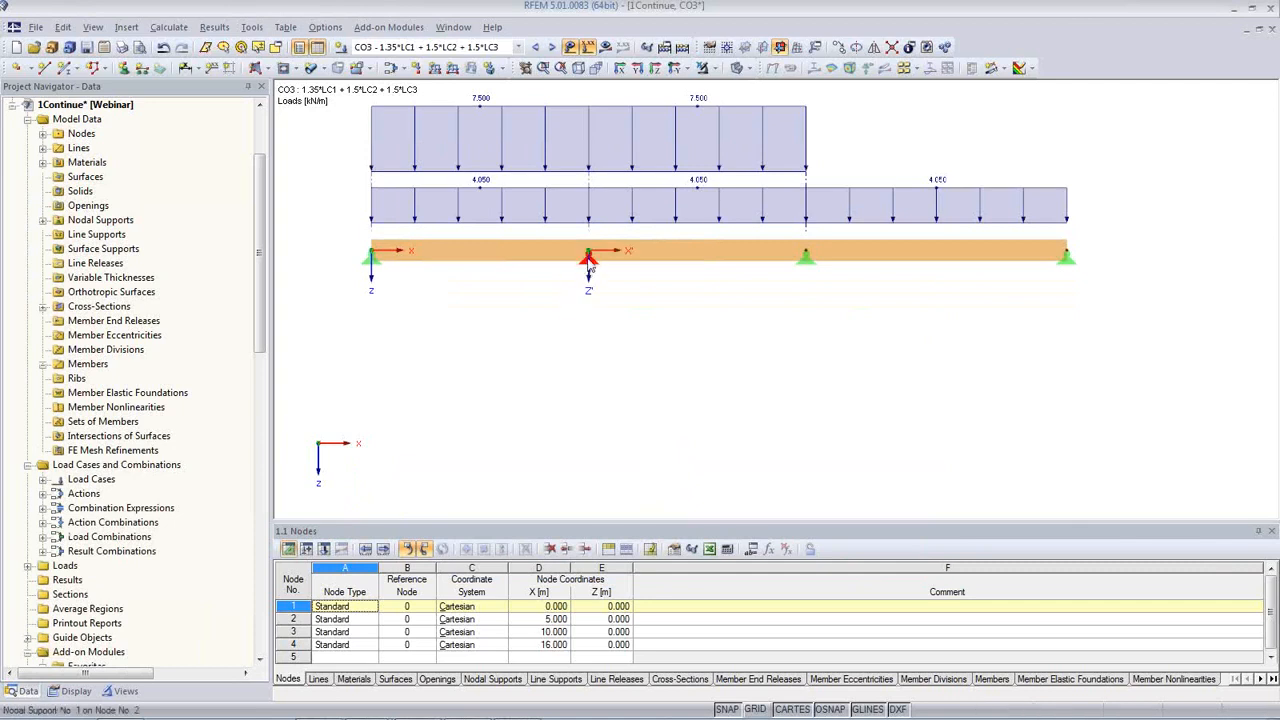
{"action": "double_click", "coordinate": [589, 253]}
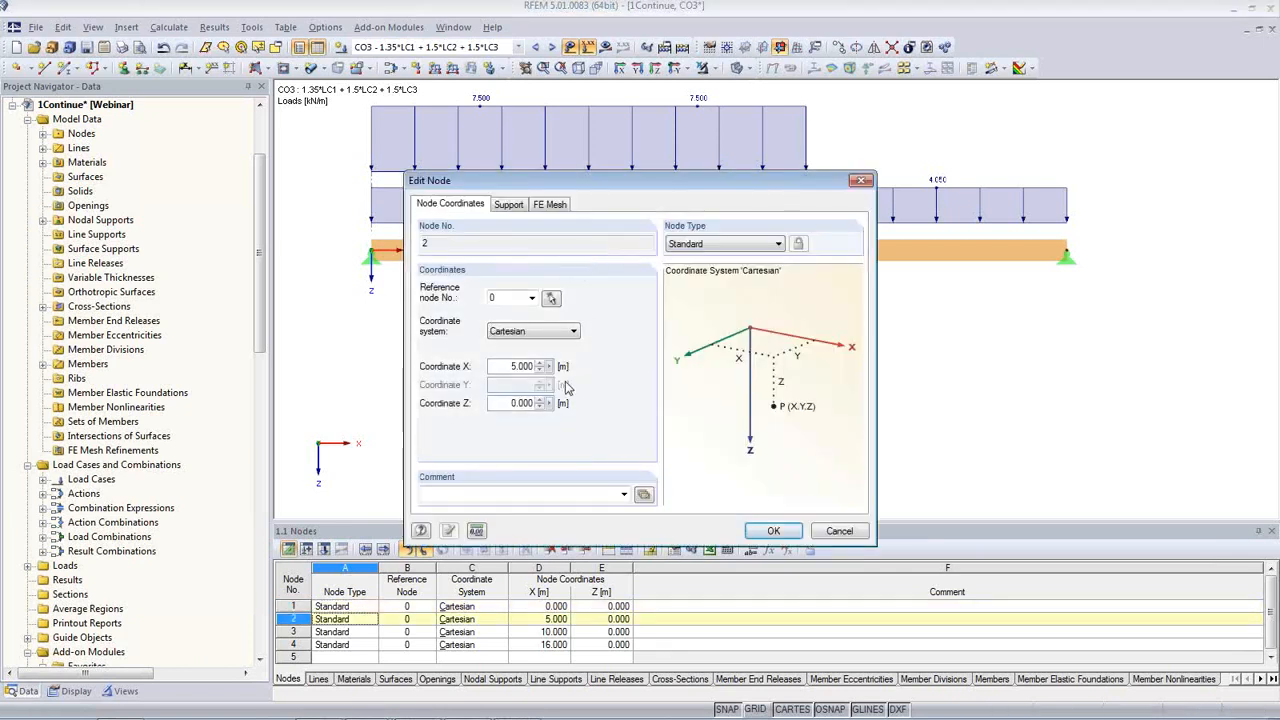
{"action": "left_click_drag", "start_coordinate": [504, 367], "coordinate": [560, 374]}
{"action": "left_click", "coordinate": [549, 368]}
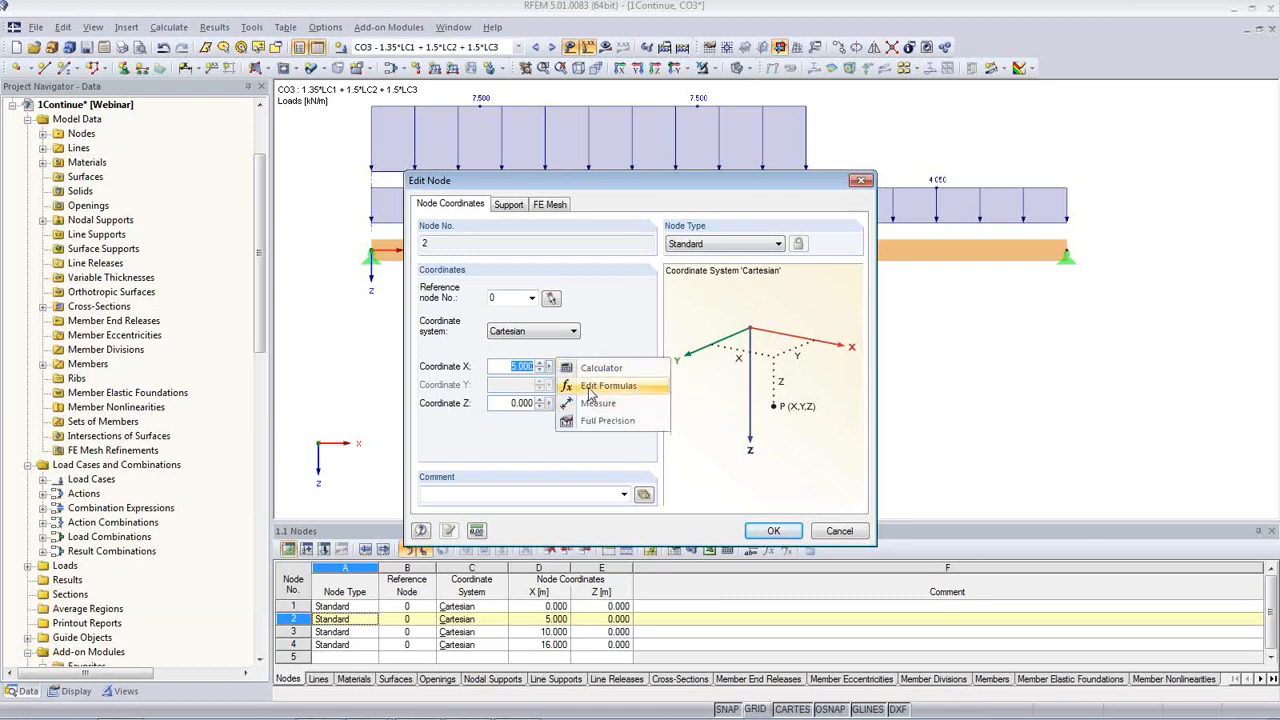
{"action": "left_click", "coordinate": [592, 387]}
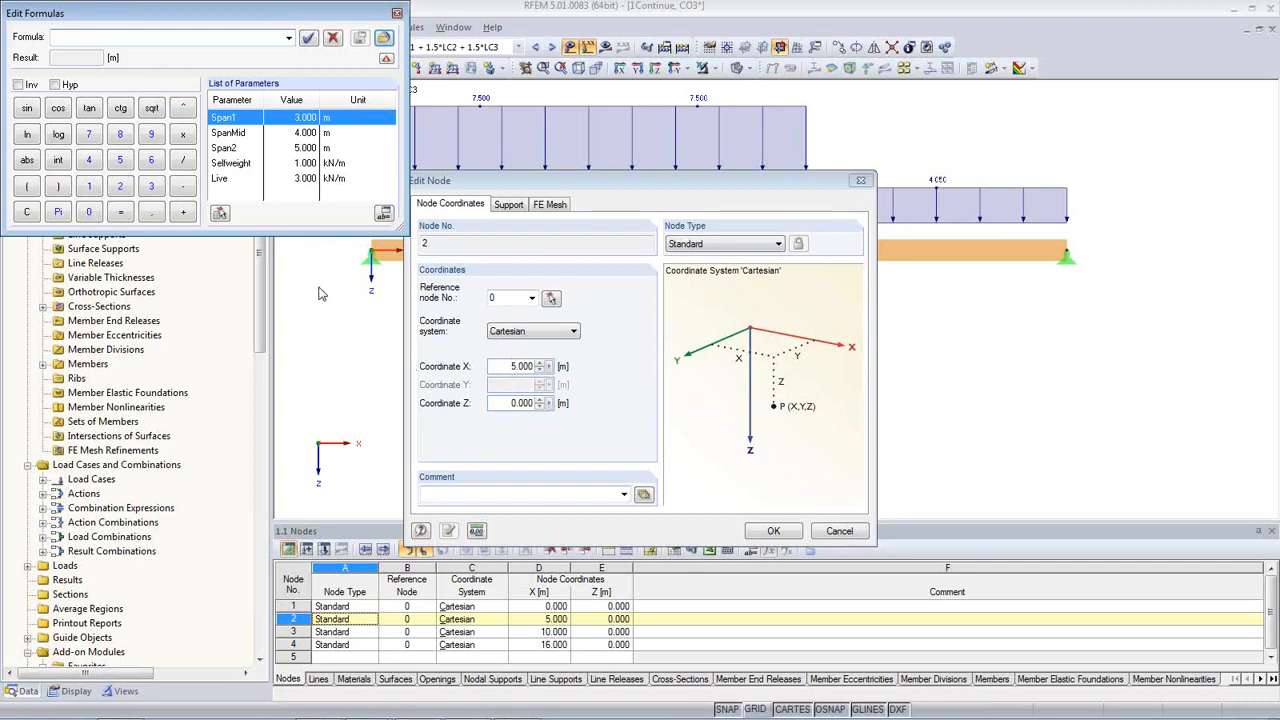
{"action": "double_click", "coordinate": [228, 120]}
{"action": "left_click", "coordinate": [308, 37]}
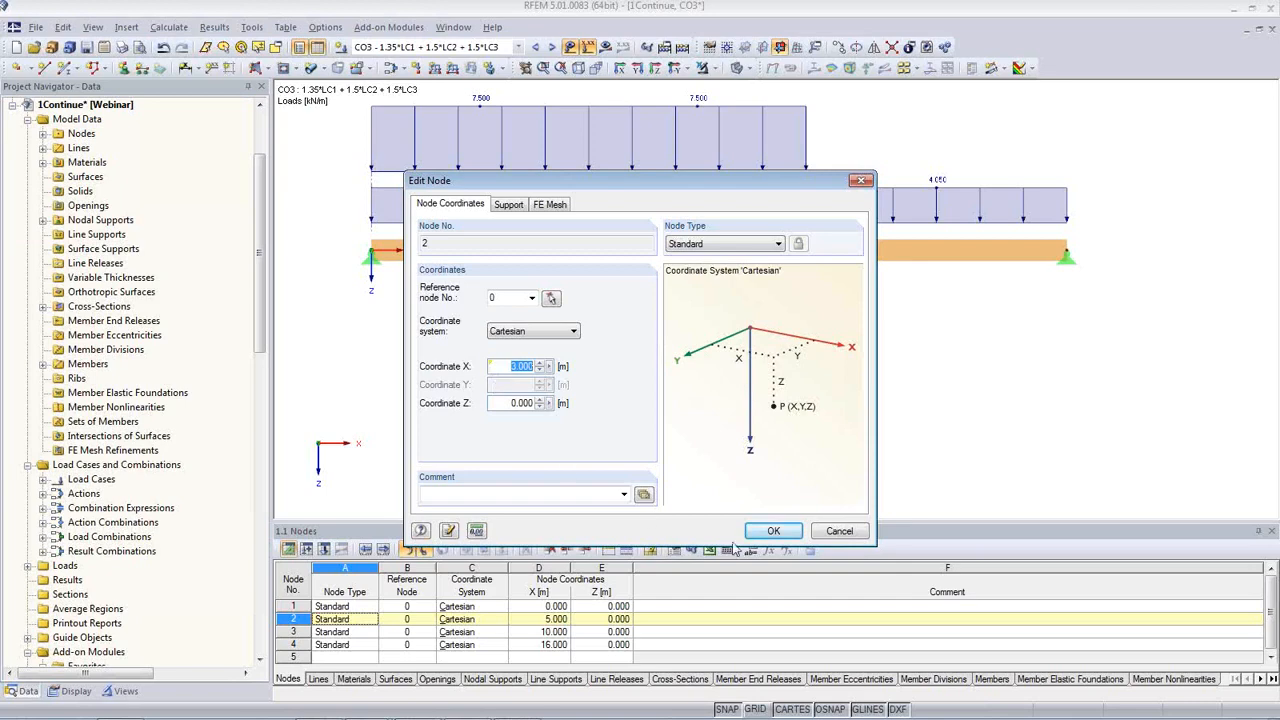
{"action": "left_click", "coordinate": [771, 533]}
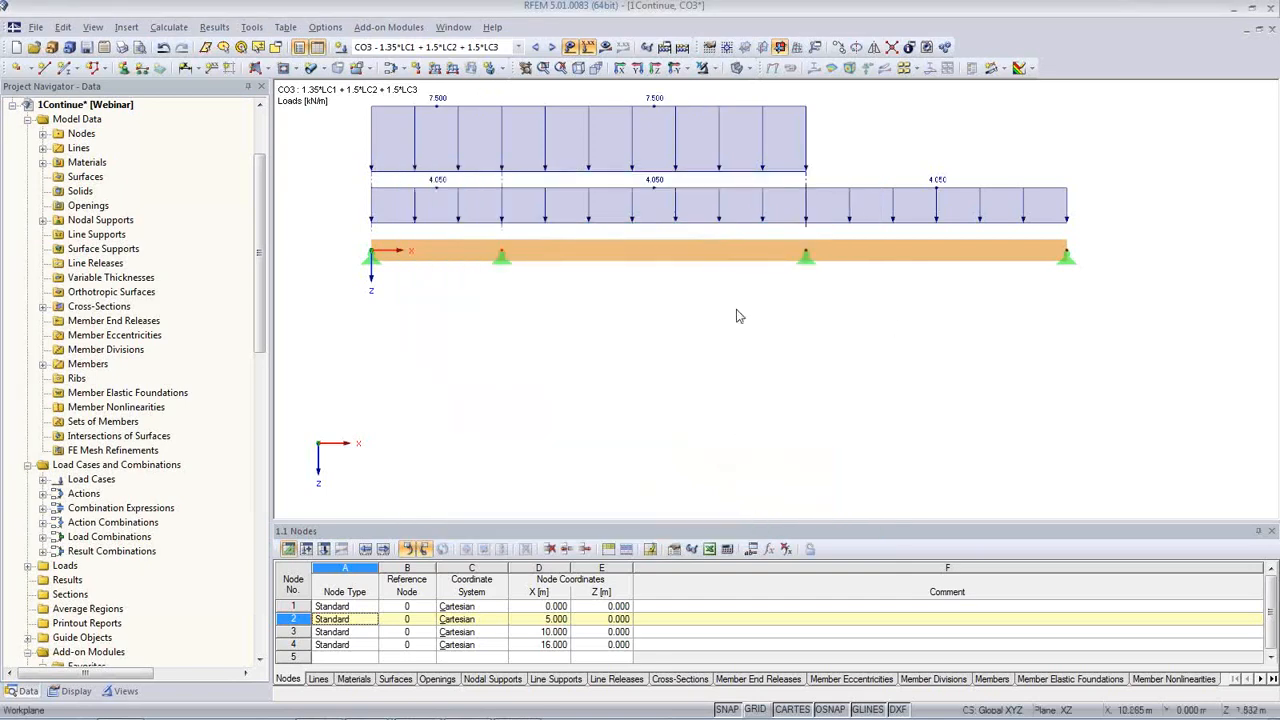
- Define the X coordinate of node 3 with the formula Span1+SpanMid
{"action": "double_click", "coordinate": [804, 257]}
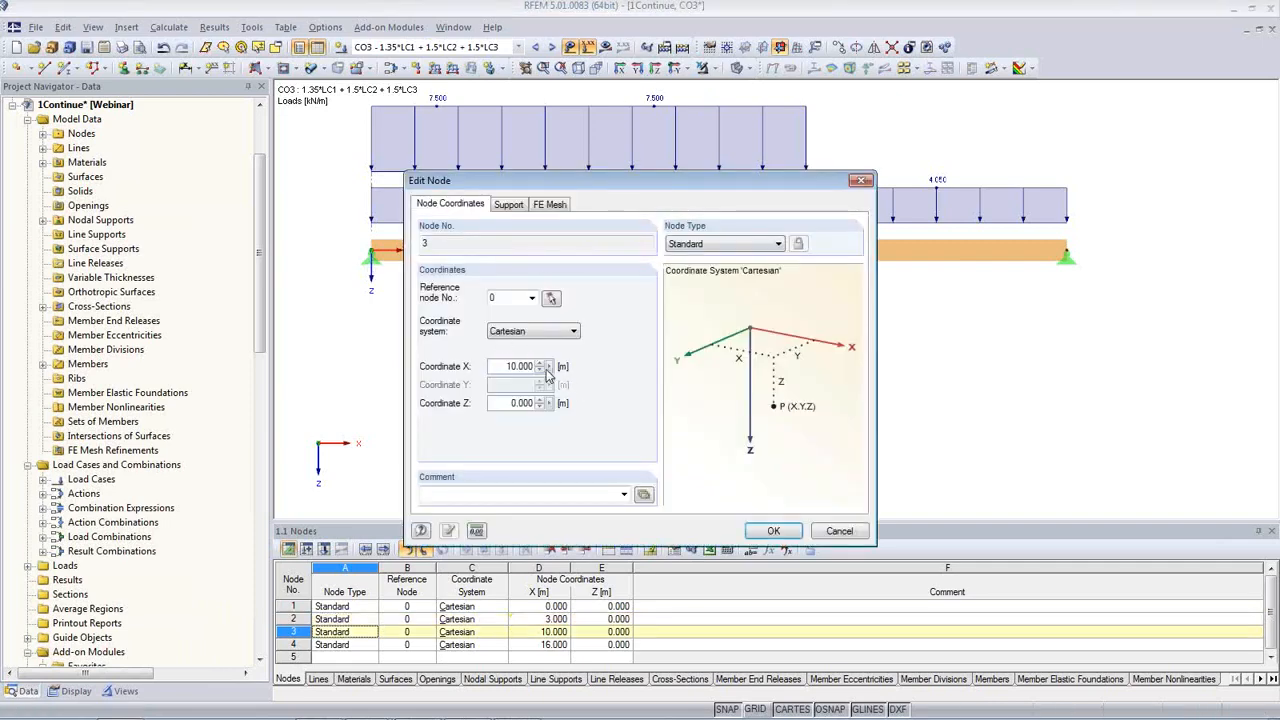
{"action": "left_click", "coordinate": [549, 368]}
{"action": "left_click", "coordinate": [600, 384]}
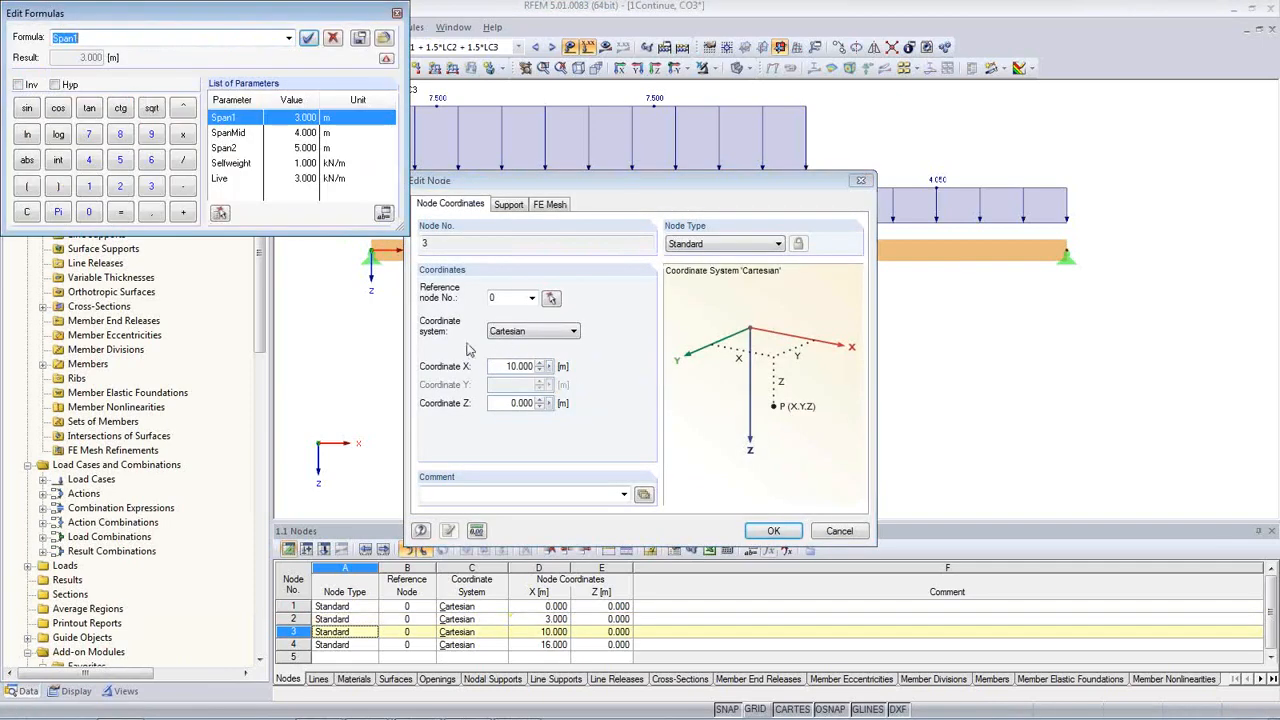
{"action": "left_click", "coordinate": [185, 186]}
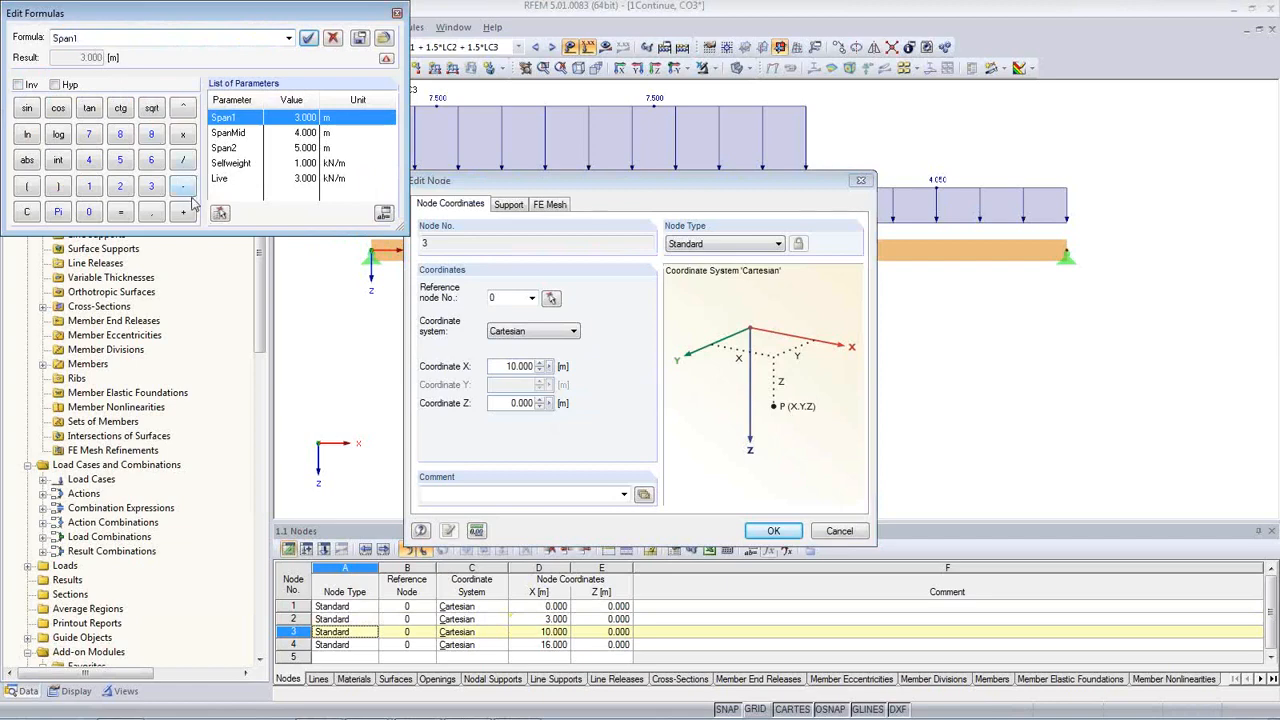
{"action": "double_click", "coordinate": [228, 132]}
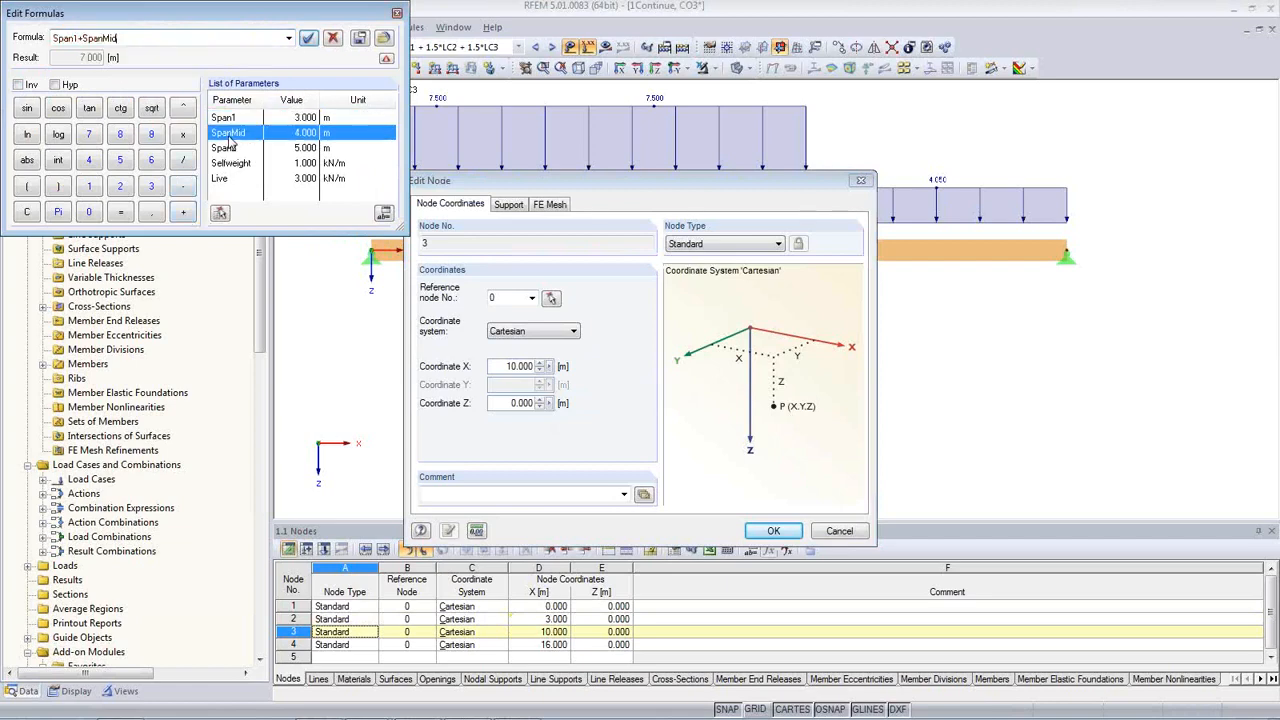
{"action": "left_click", "coordinate": [308, 37]}
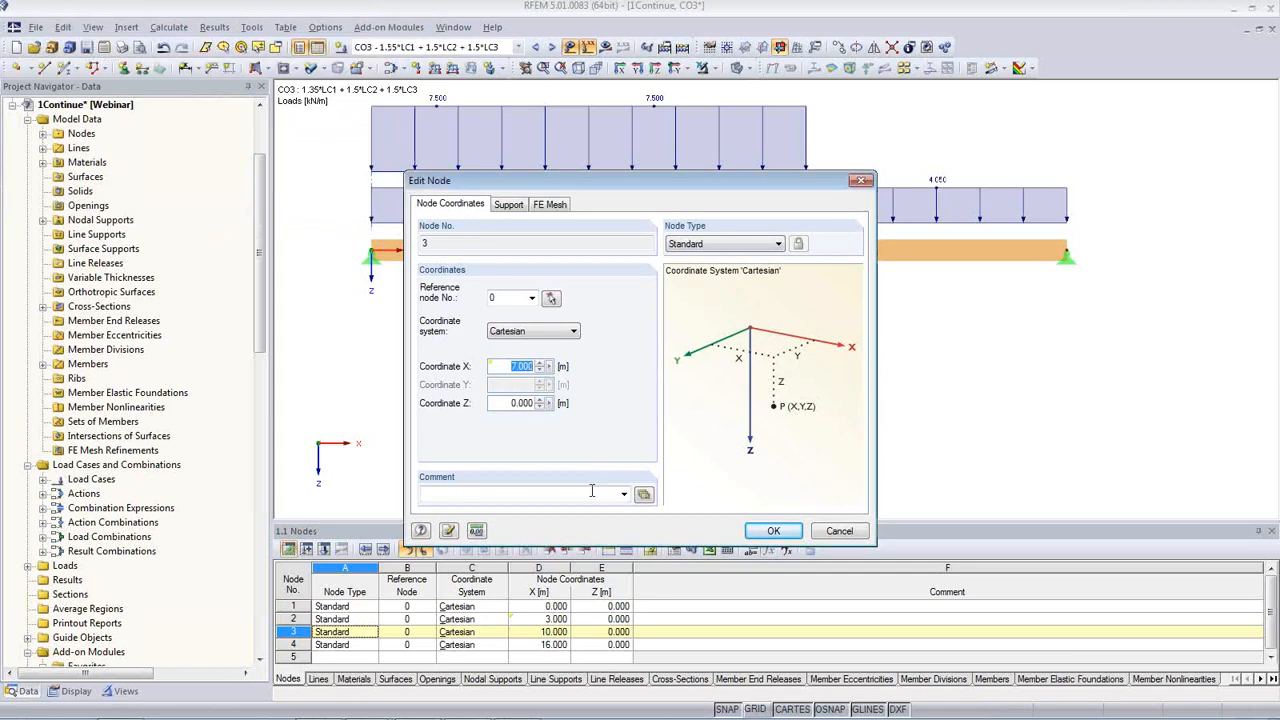
{"action": "left_click", "coordinate": [767, 532]}
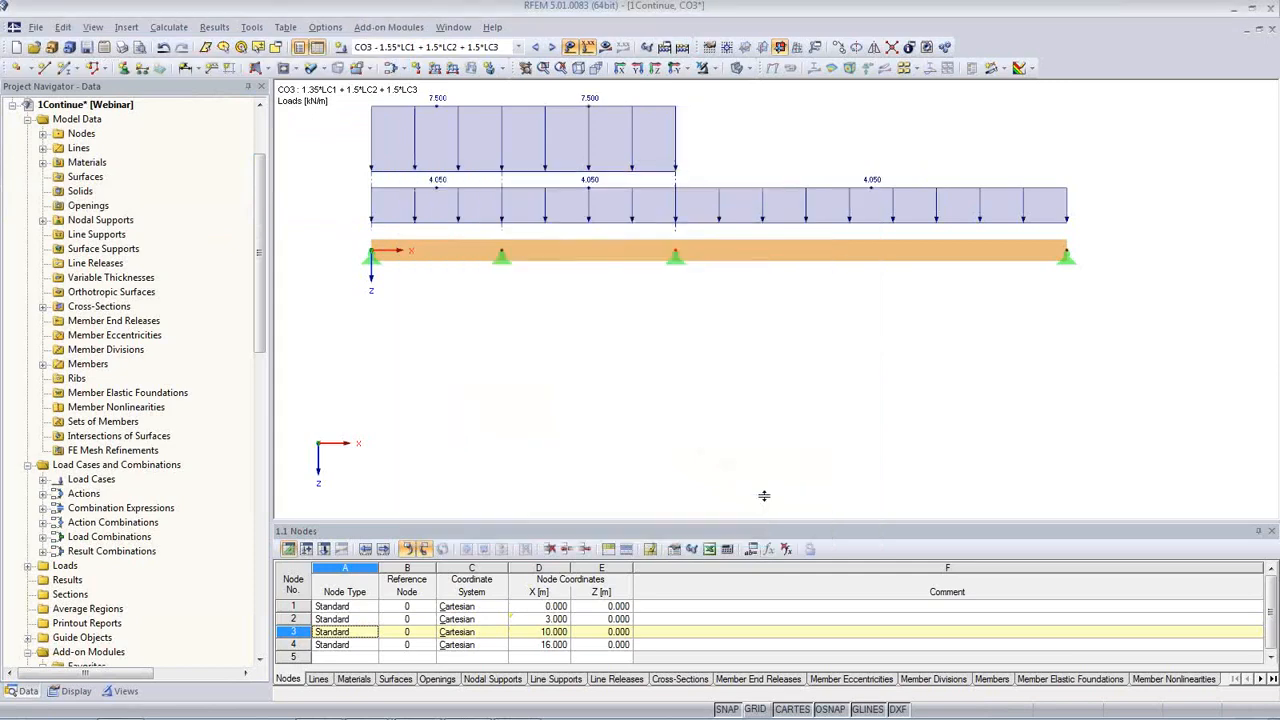
- Define the X coordinate of the beam's end node 4 with the formula Span1+SpanMid+Span2
{"action": "double_click", "coordinate": [1066, 256]}
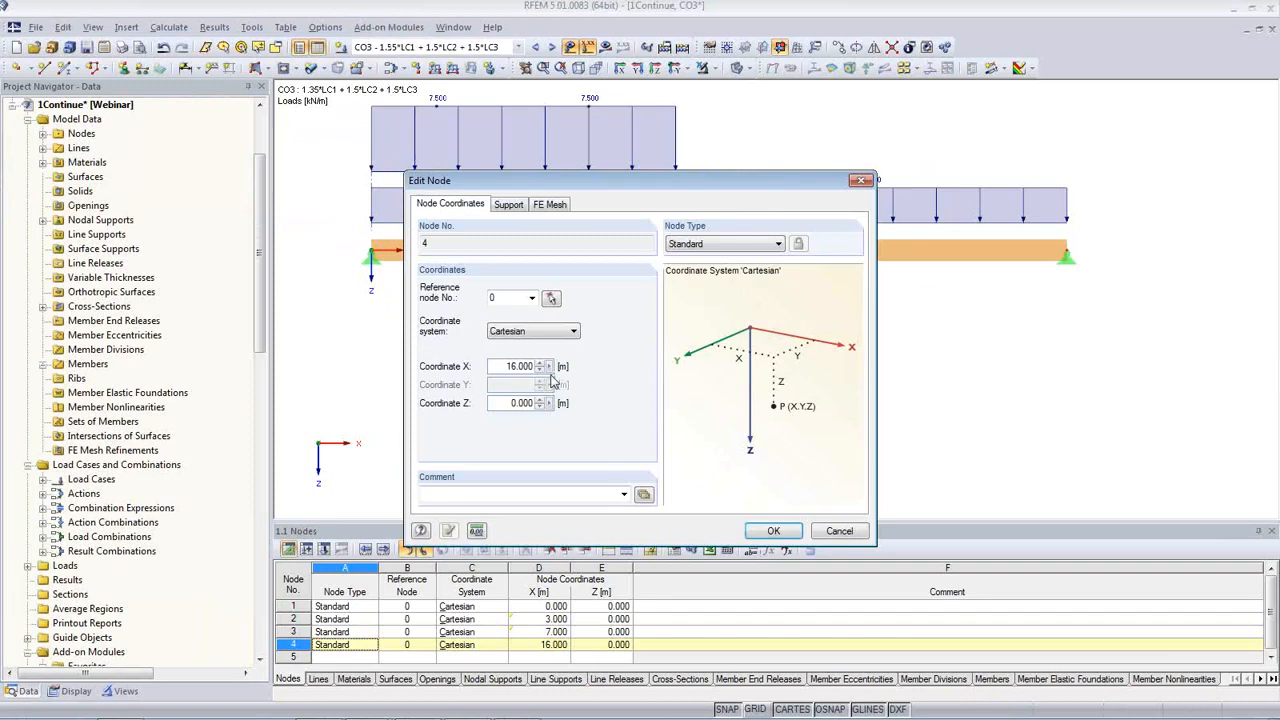
{"action": "right_click", "coordinate": [550, 368]}
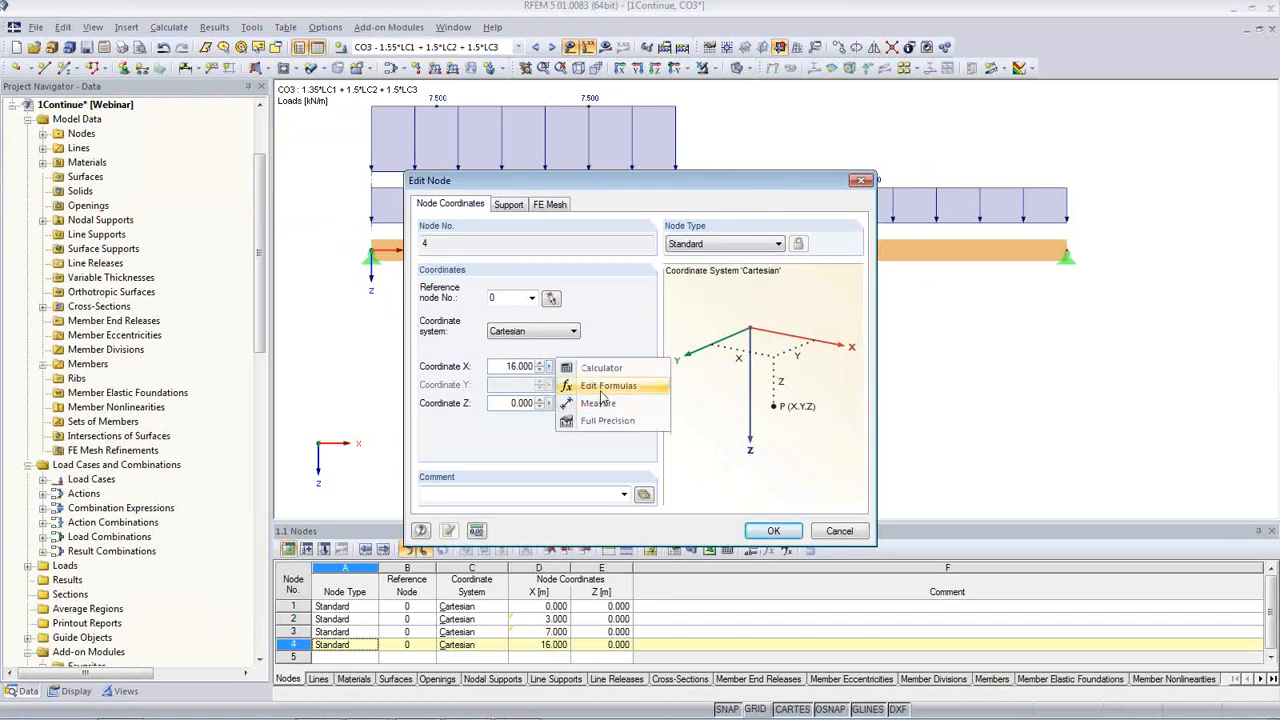
{"action": "left_click", "coordinate": [590, 387]}
{"action": "left_click", "coordinate": [134, 38]}
{"action": "left_click", "coordinate": [184, 210]}
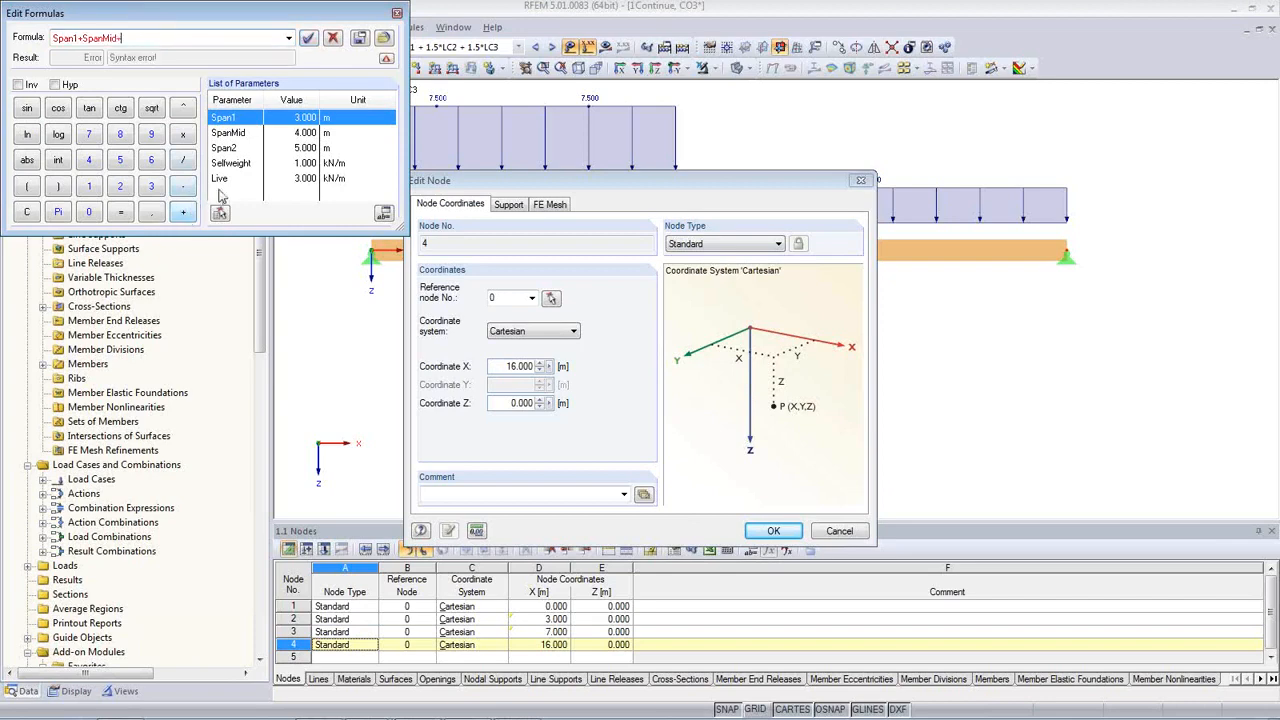
{"action": "double_click", "coordinate": [232, 150]}
{"action": "left_click", "coordinate": [307, 38]}
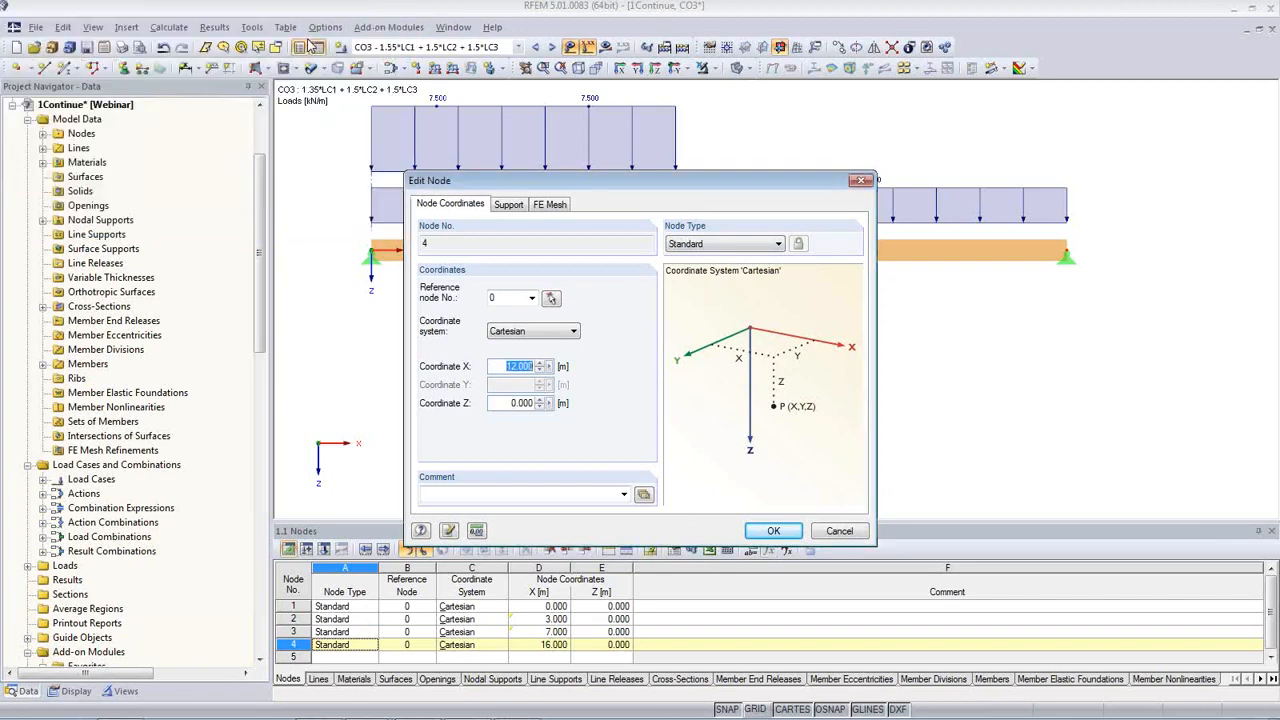
{"action": "left_click", "coordinate": [772, 531]}
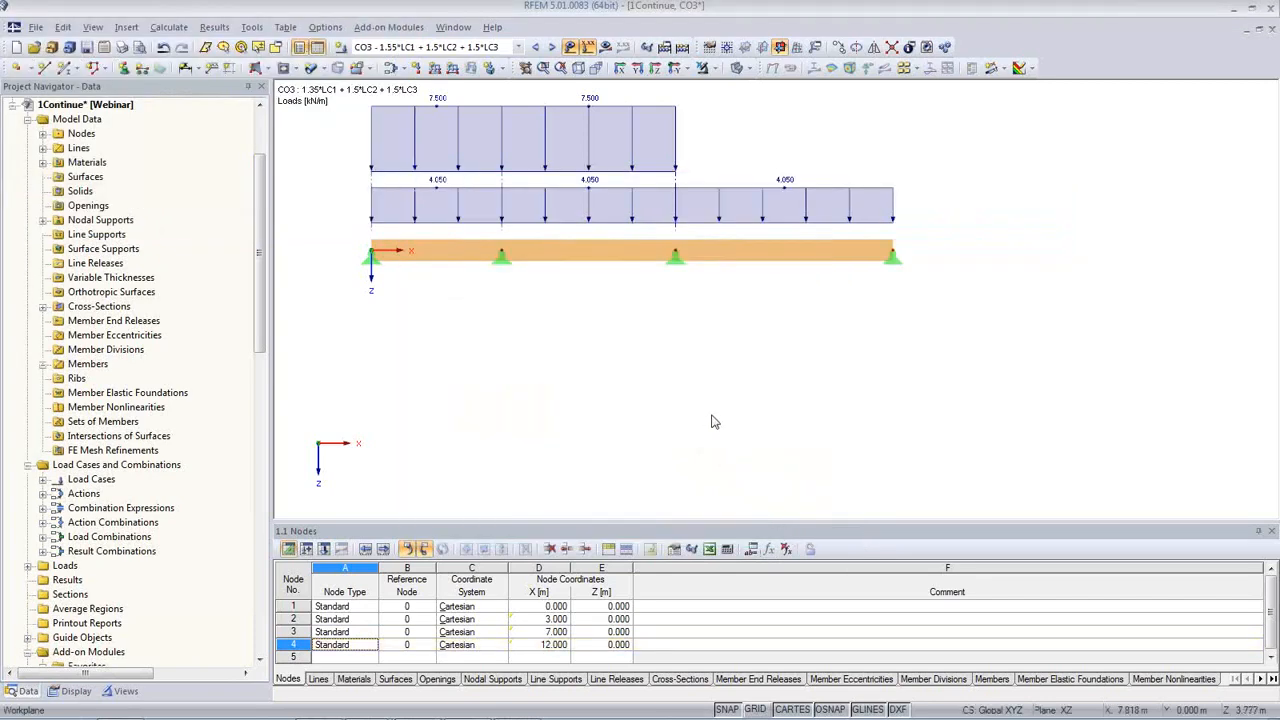
- Set the parameters Span1, SpanMid and Span2 to 4 m each and apply them to the model
{"action": "left_click", "coordinate": [751, 549]}
{"action": "left_click", "coordinate": [573, 376]}
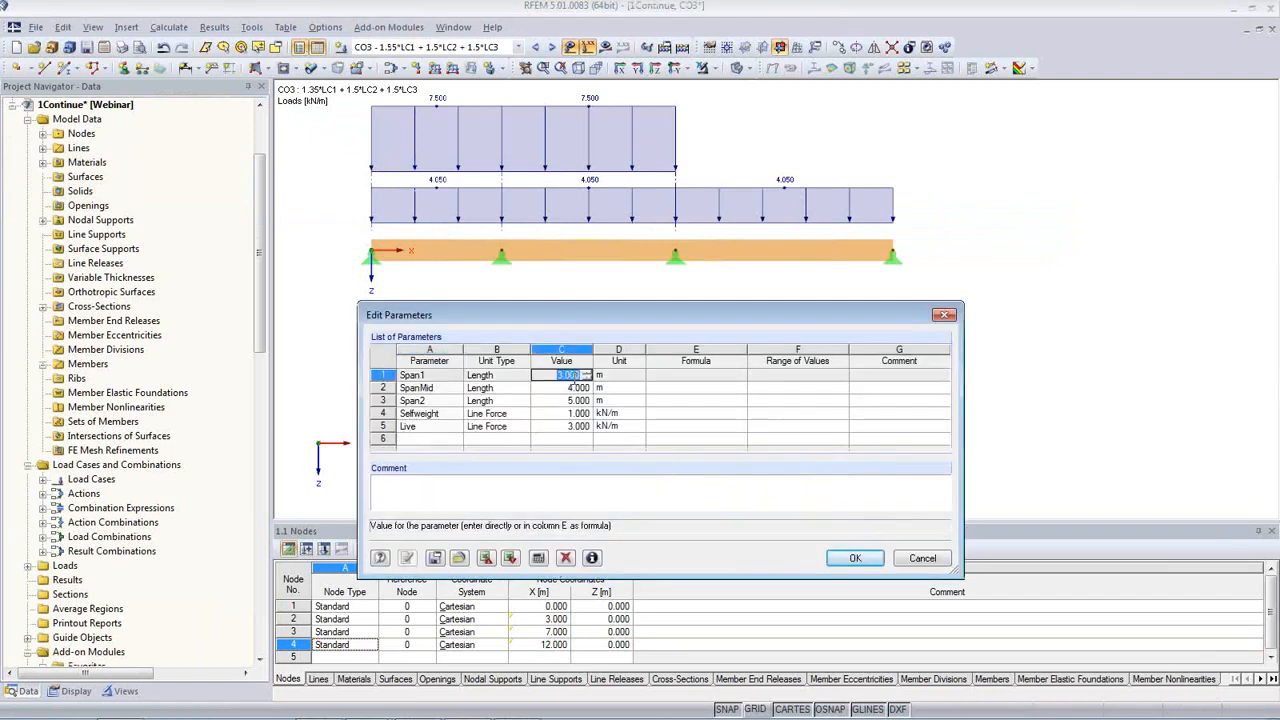
{"action": "type", "text": "4"}
{"action": "key", "text": "Return"}
{"action": "type", "text": "4"}
{"action": "key", "text": "Return"}
{"action": "type", "text": "4"}
{"action": "key", "text": "Return"}
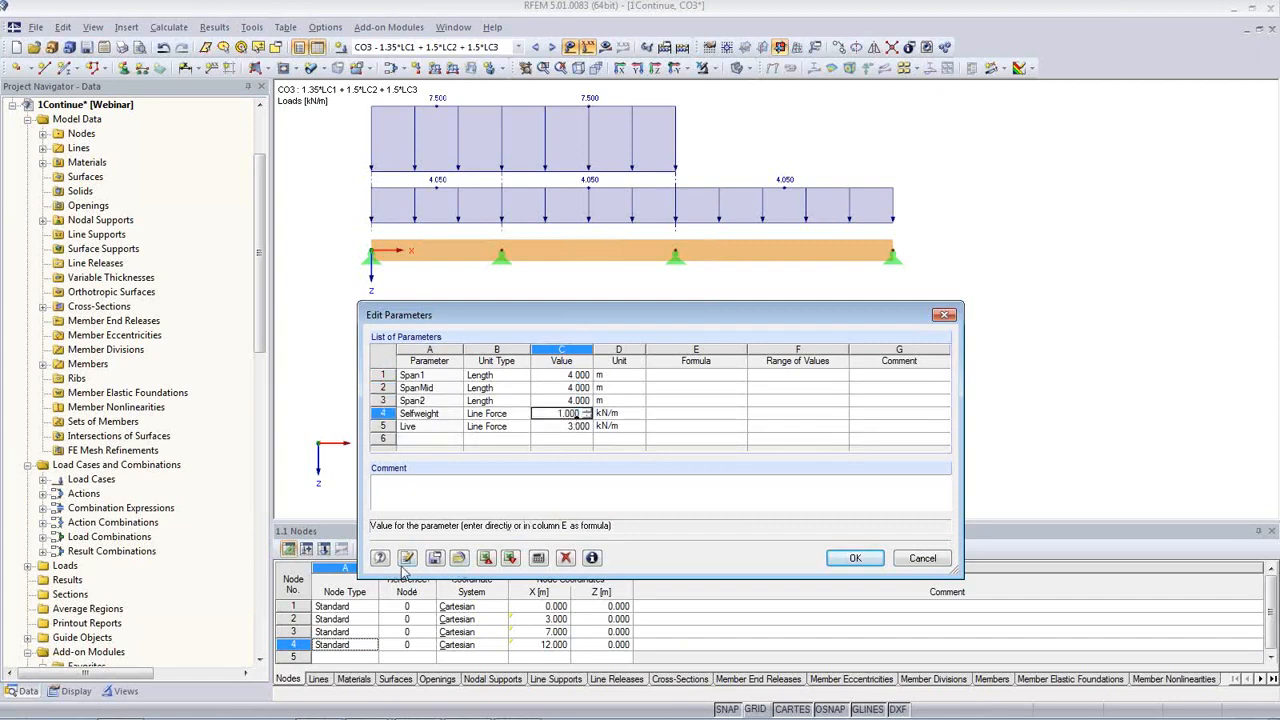
{"action": "left_click", "coordinate": [406, 557]}
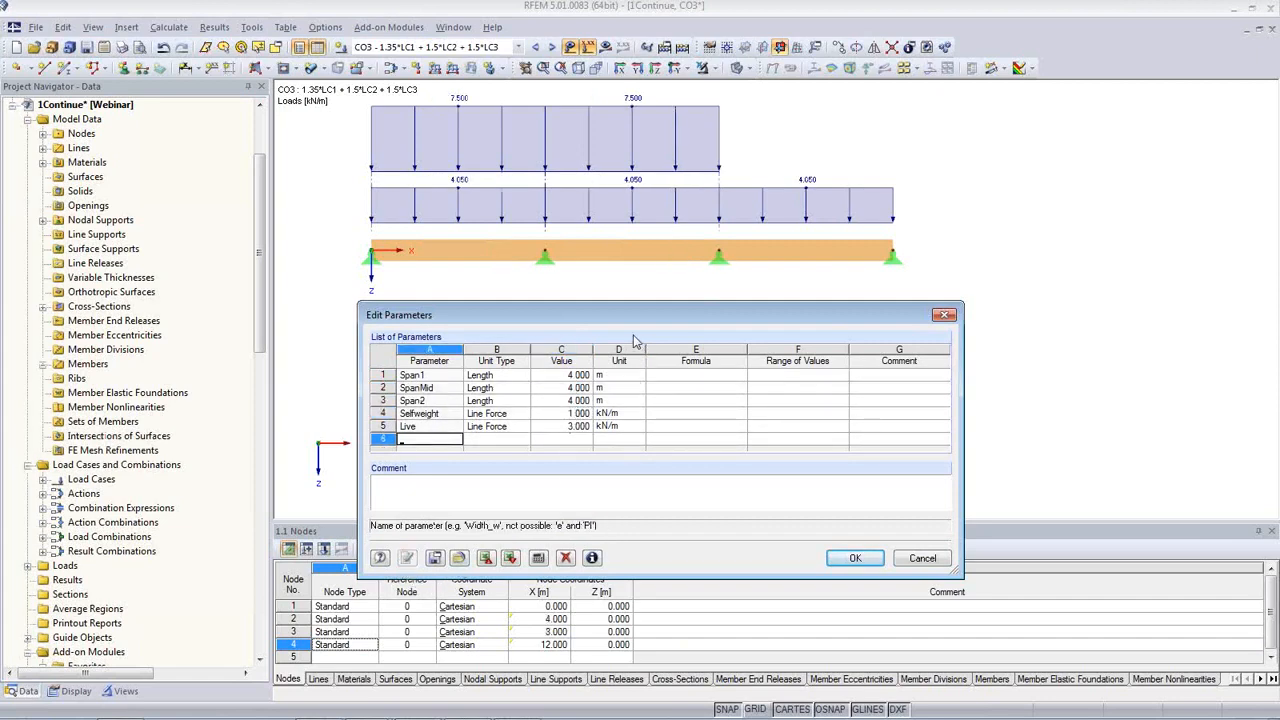
{"action": "left_click", "coordinate": [855, 558]}
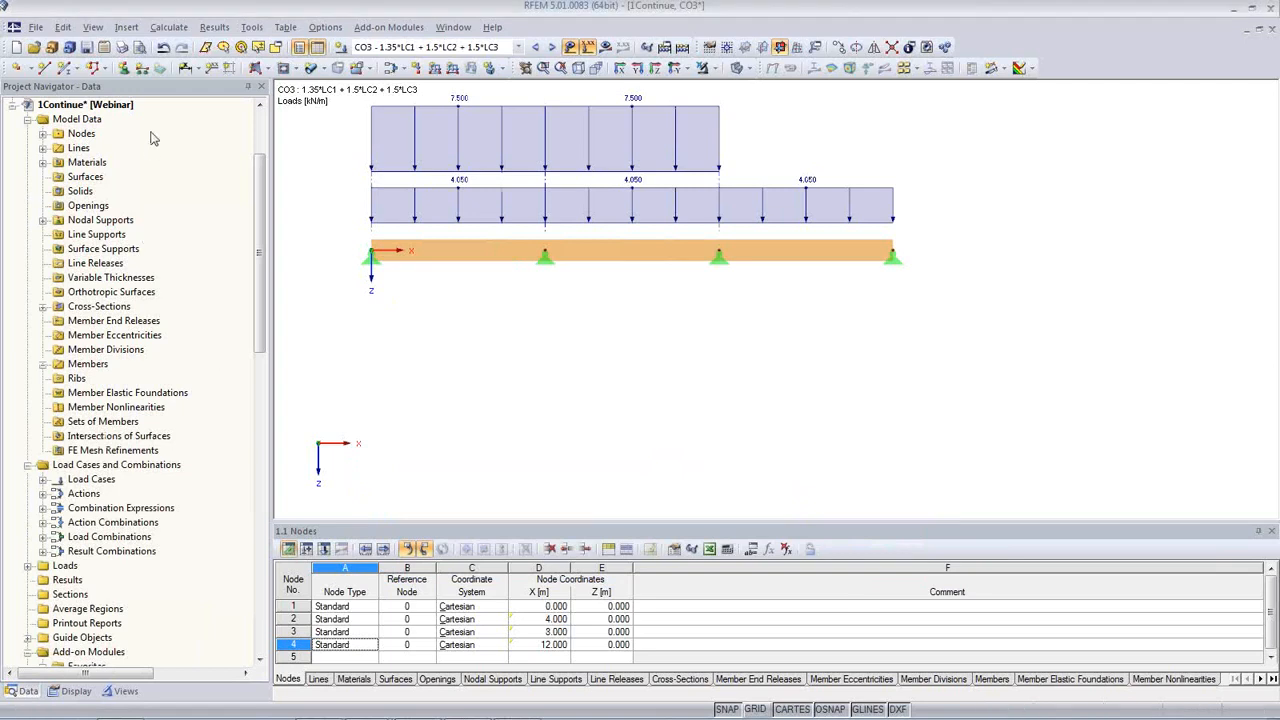
- Add linear dimensions to all three beam spans, placed below the beam at an offset of about 1.26 m
{"action": "left_click", "coordinate": [187, 68]}
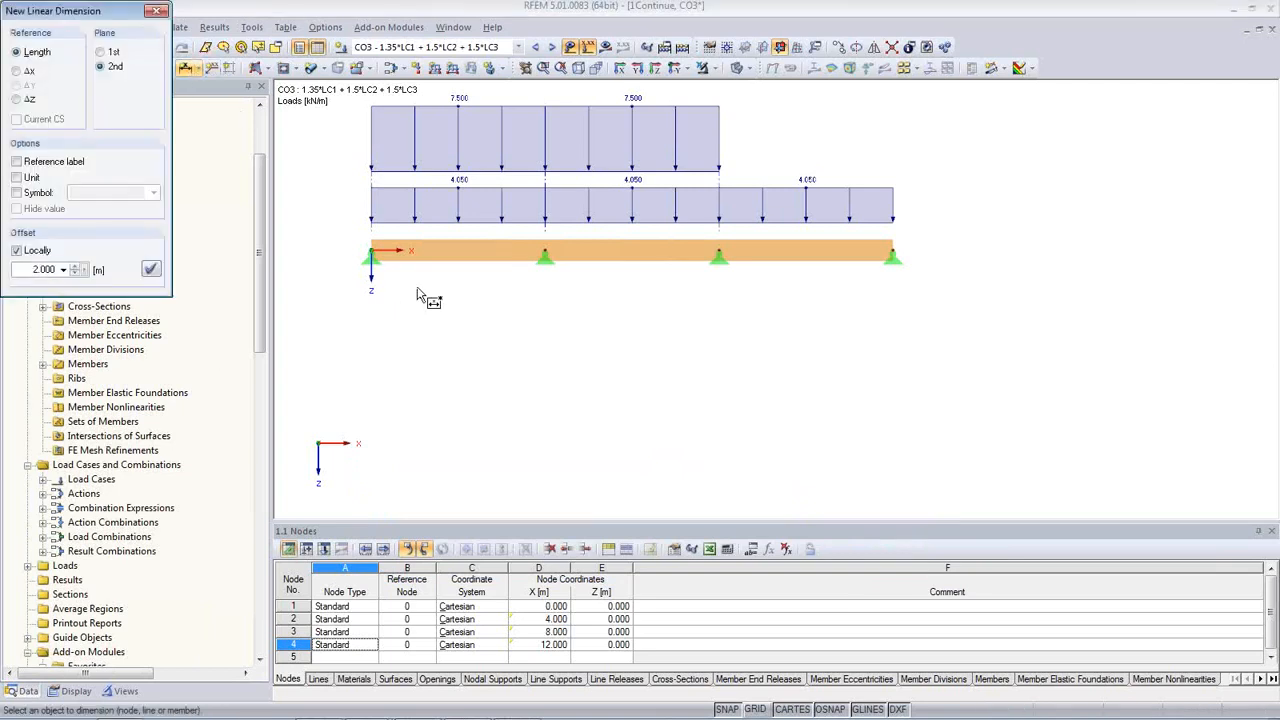
{"action": "left_click", "coordinate": [426, 251]}
{"action": "left_click", "coordinate": [600, 258]}
{"action": "left_click", "coordinate": [773, 330]}
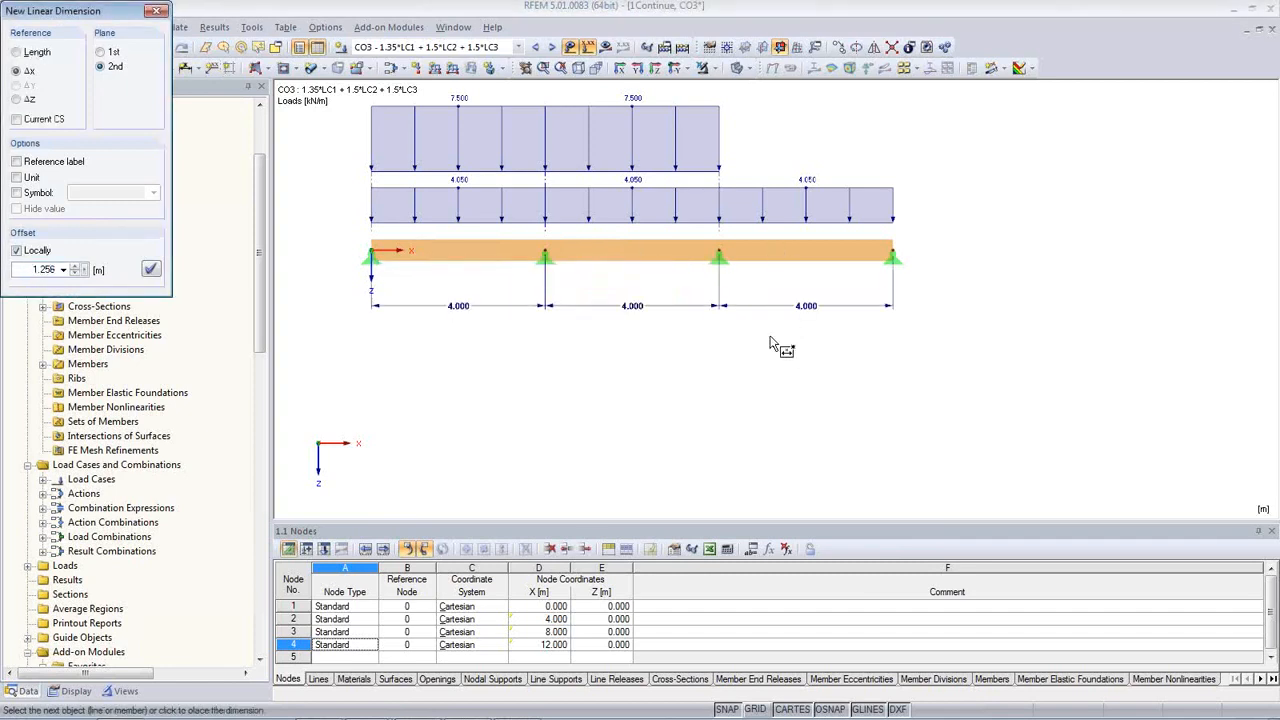
{"action": "key", "text": "Escape"}
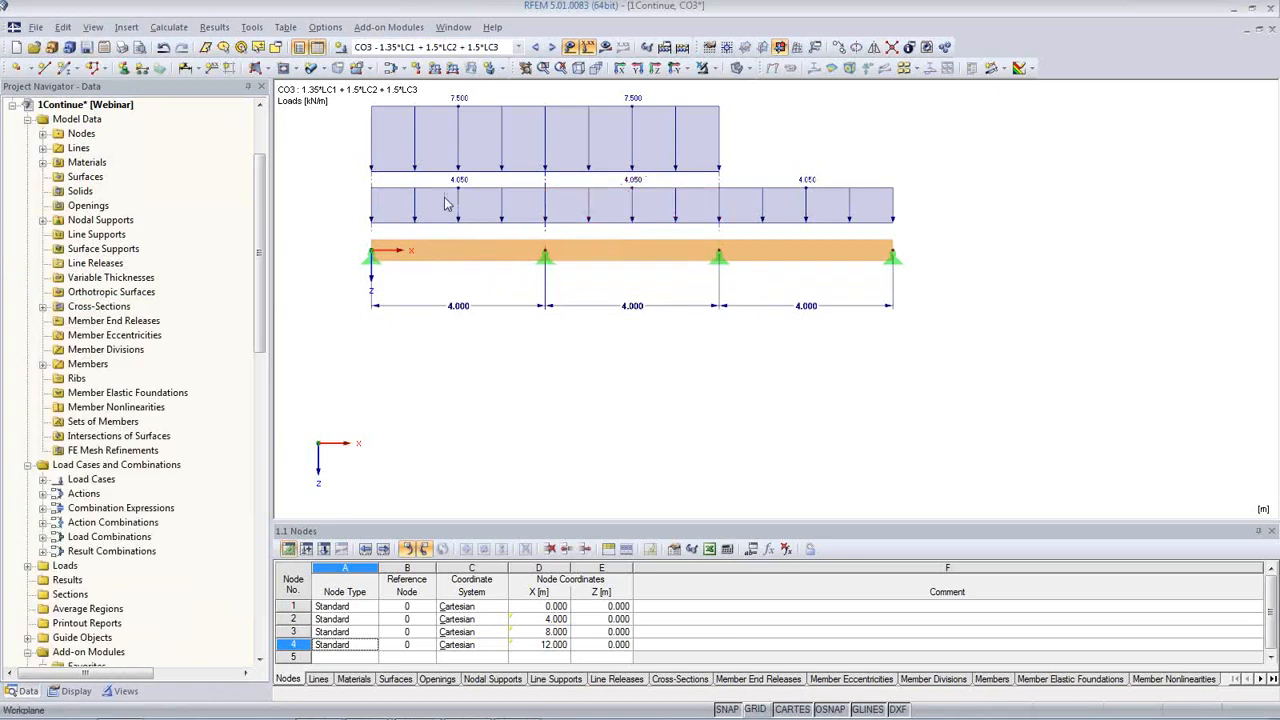
- In load case LC1 - Permanent, link the uniform member load p on members 1-3 to the parameter Selfweight
{"action": "left_click", "coordinate": [502, 50]}
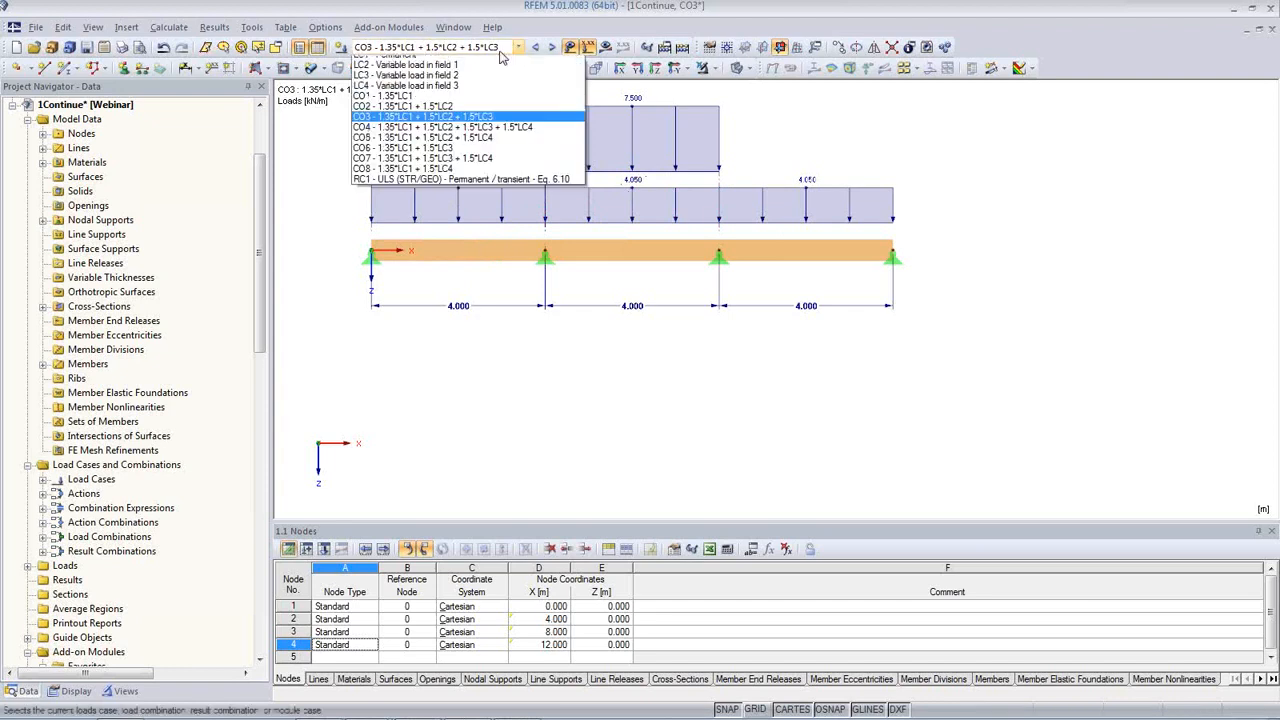
{"action": "left_click", "coordinate": [491, 62]}
{"action": "left_click_drag", "start_coordinate": [1014, 198], "coordinate": [316, 124]}
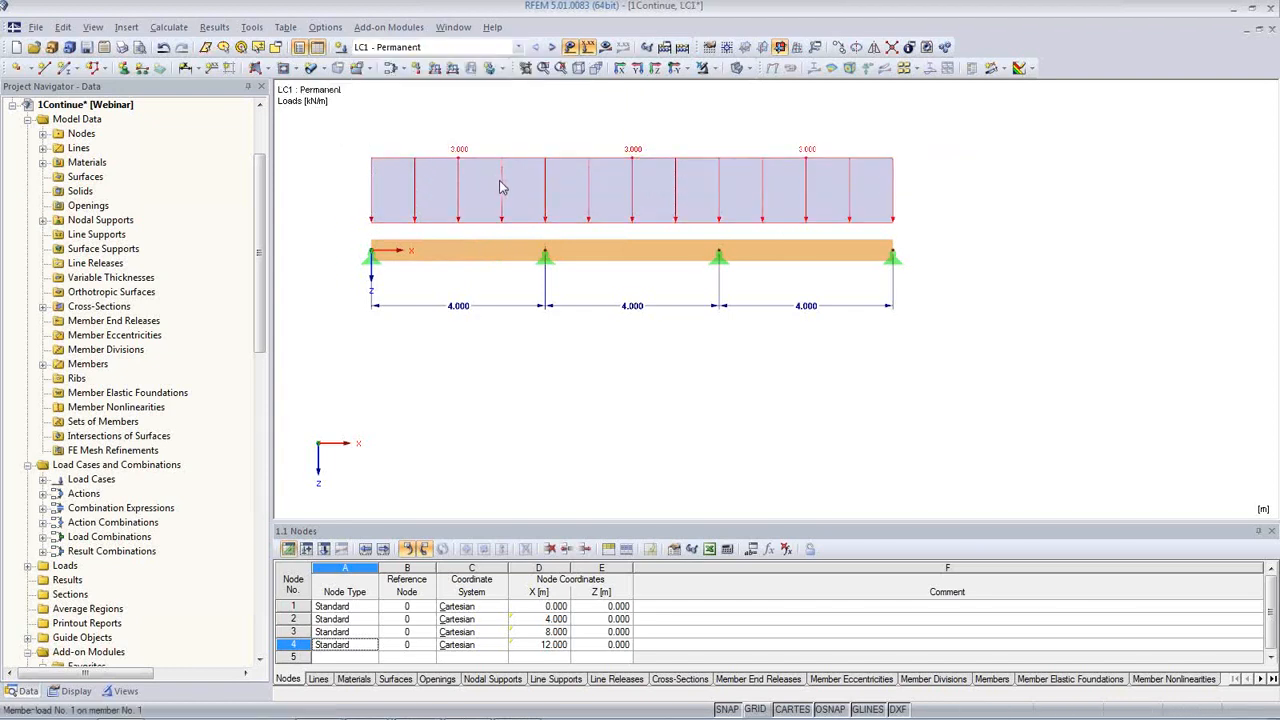
{"action": "double_click", "coordinate": [501, 186]}
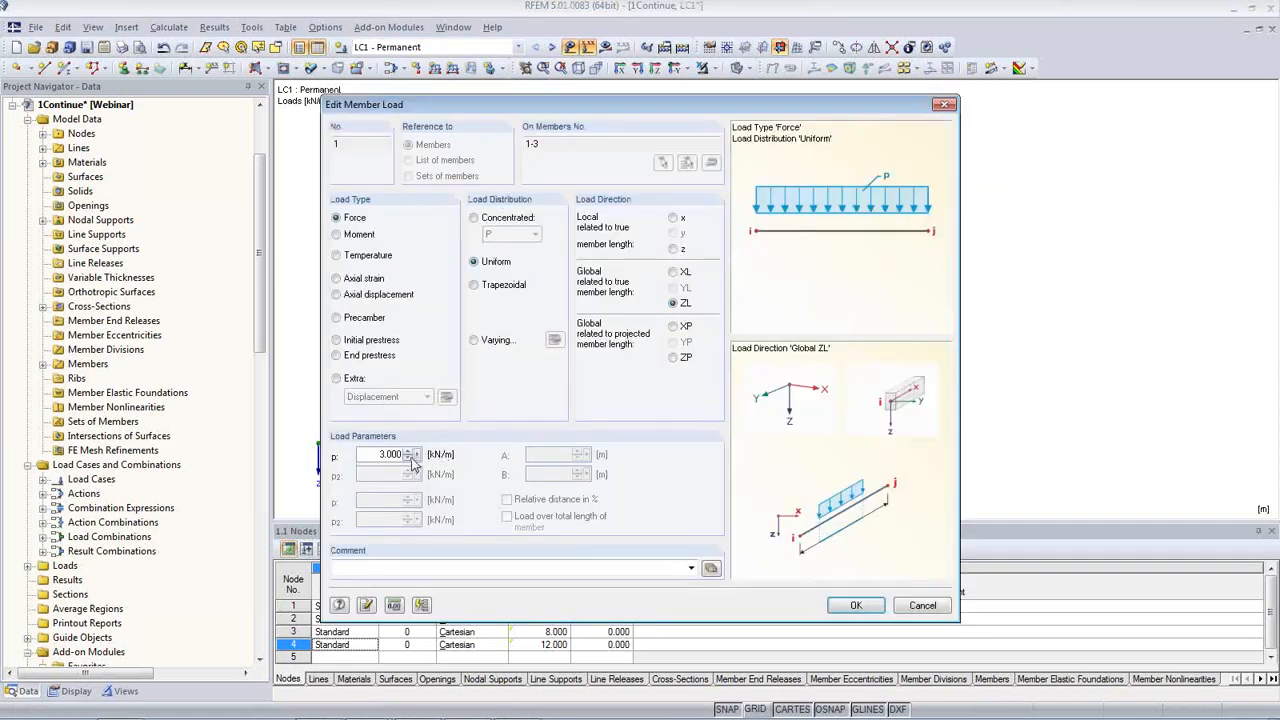
{"action": "right_click", "coordinate": [420, 450]}
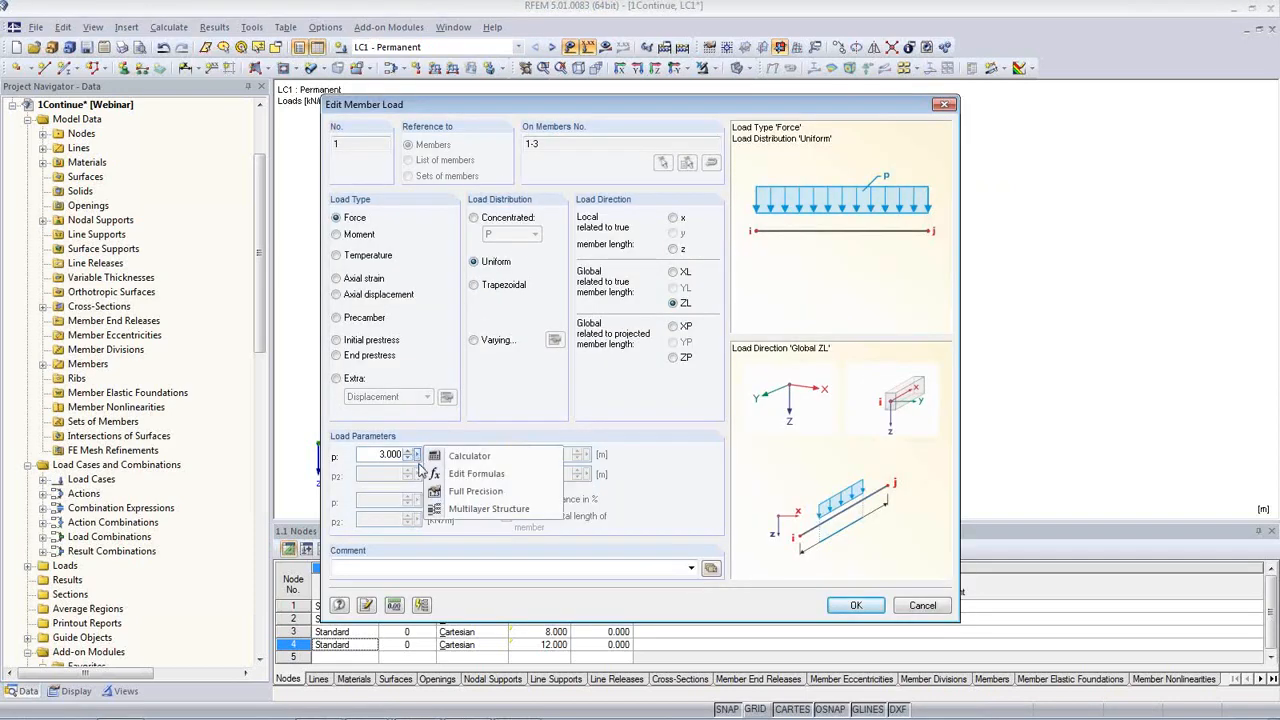
{"action": "left_click", "coordinate": [477, 475]}
{"action": "double_click", "coordinate": [236, 164]}
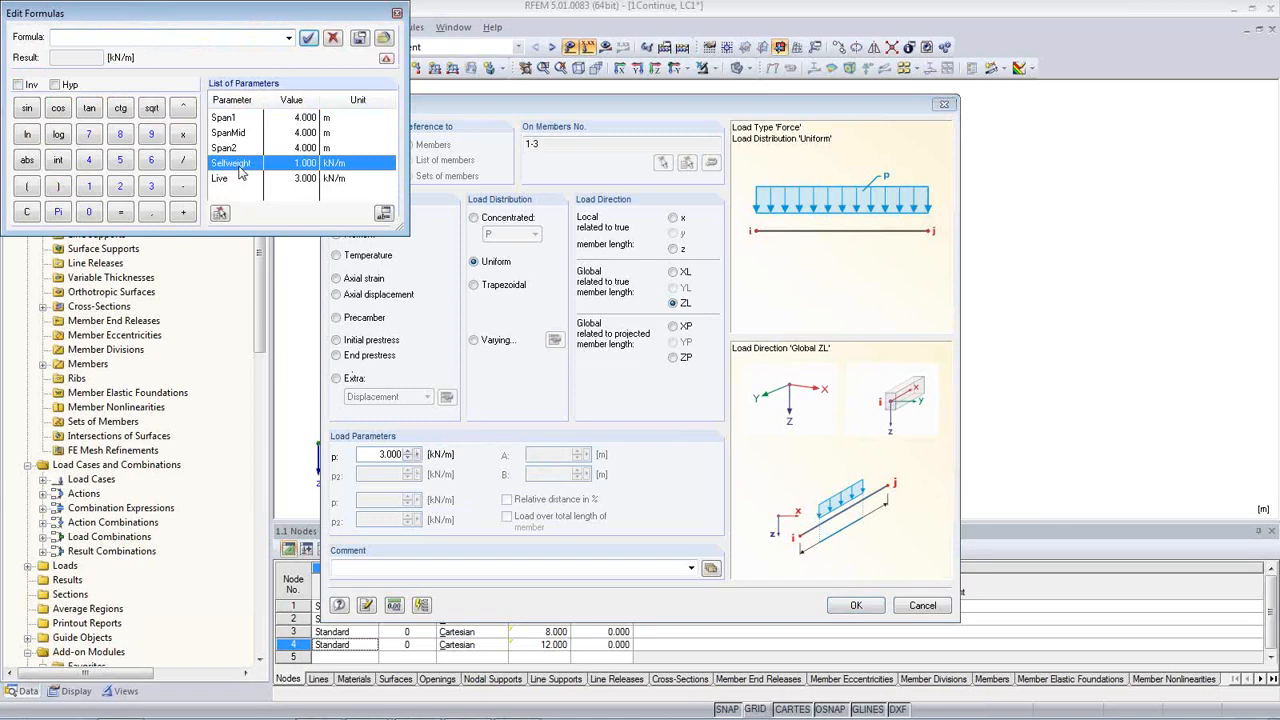
{"action": "left_click", "coordinate": [308, 37]}
{"action": "left_click", "coordinate": [855, 605]}
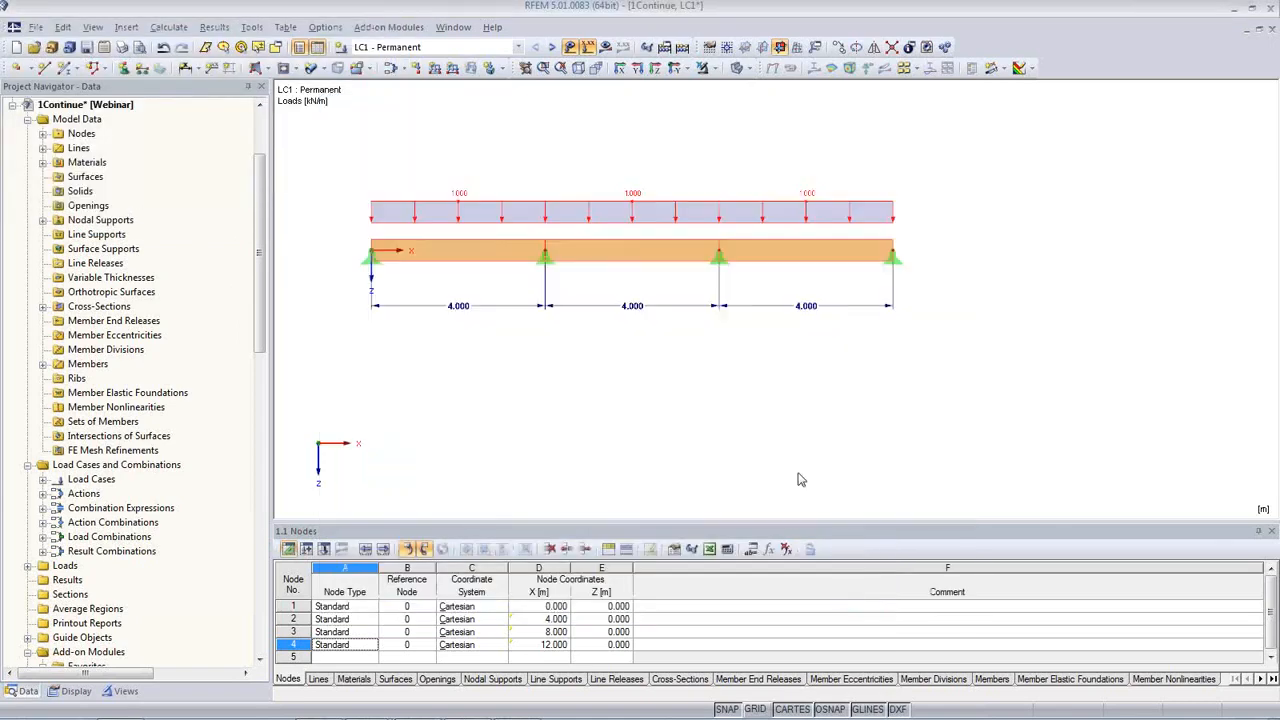
- In load case LC2 - Variable load in field 1, link the uniform member load p on member 1 to the parameter Live
{"action": "left_click", "coordinate": [551, 48]}
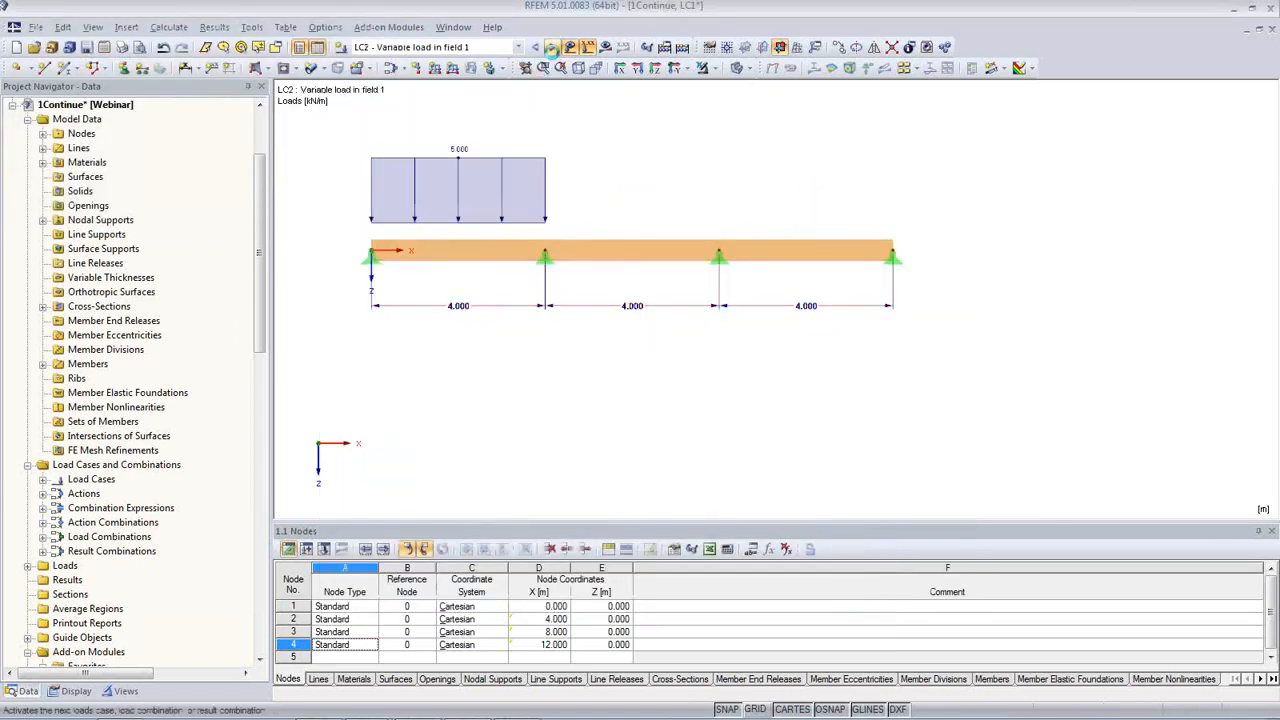
{"action": "double_click", "coordinate": [474, 170]}
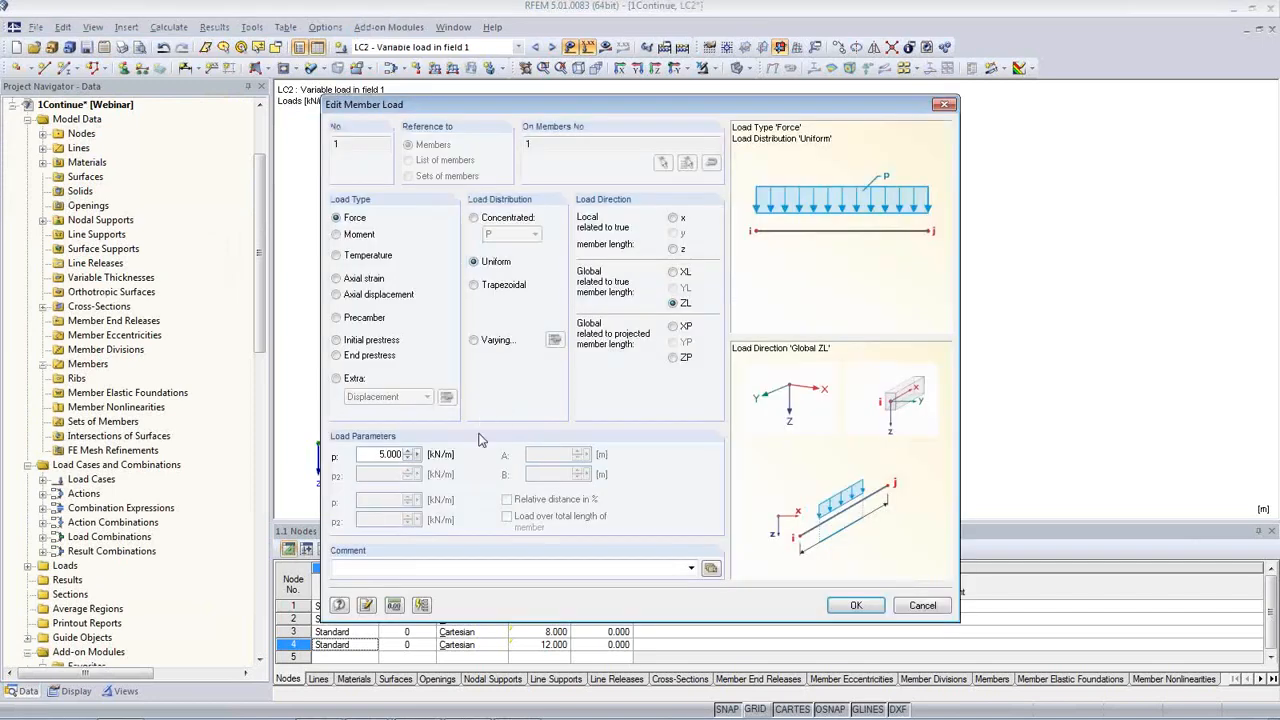
{"action": "right_click", "coordinate": [425, 458]}
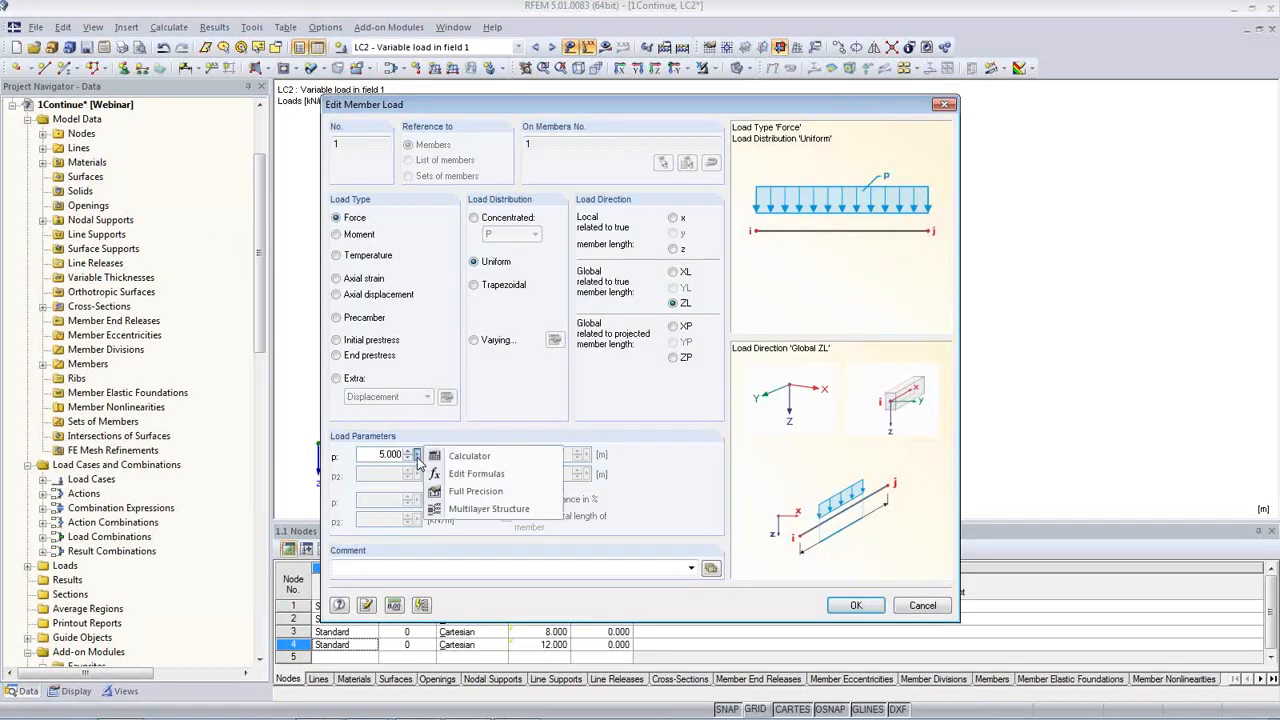
{"action": "left_click", "coordinate": [470, 474]}
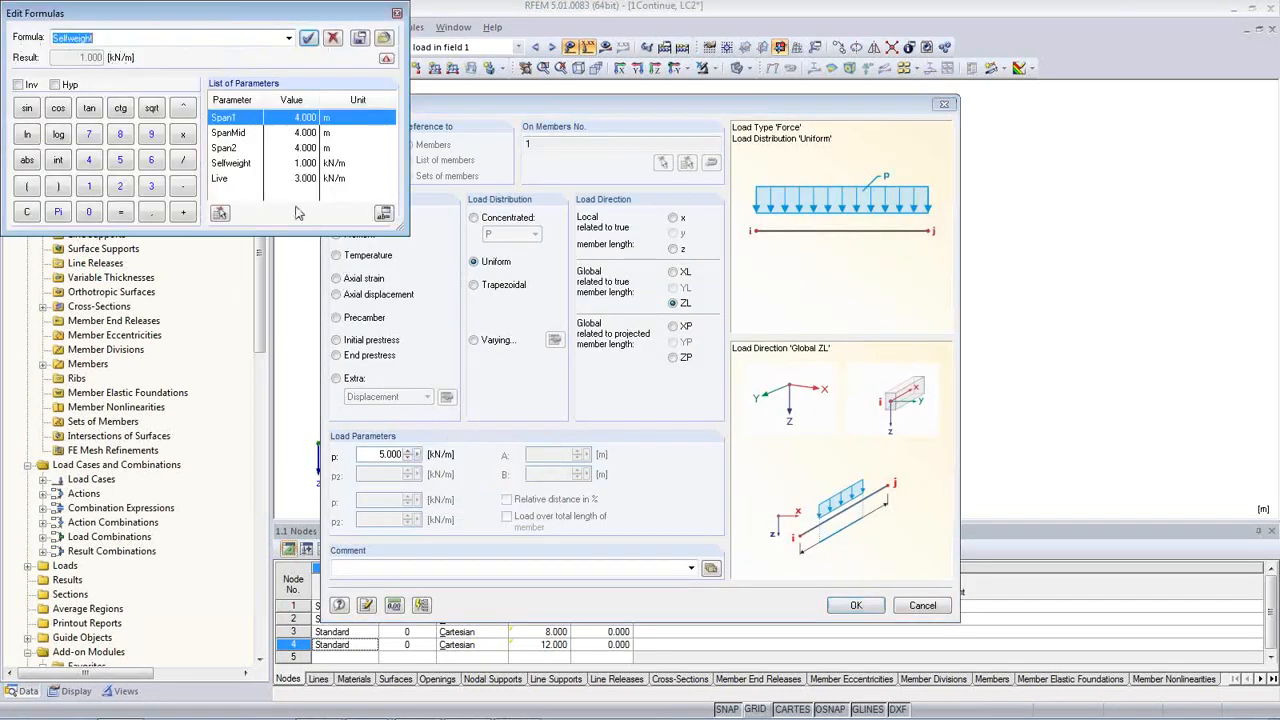
{"action": "double_click", "coordinate": [222, 178]}
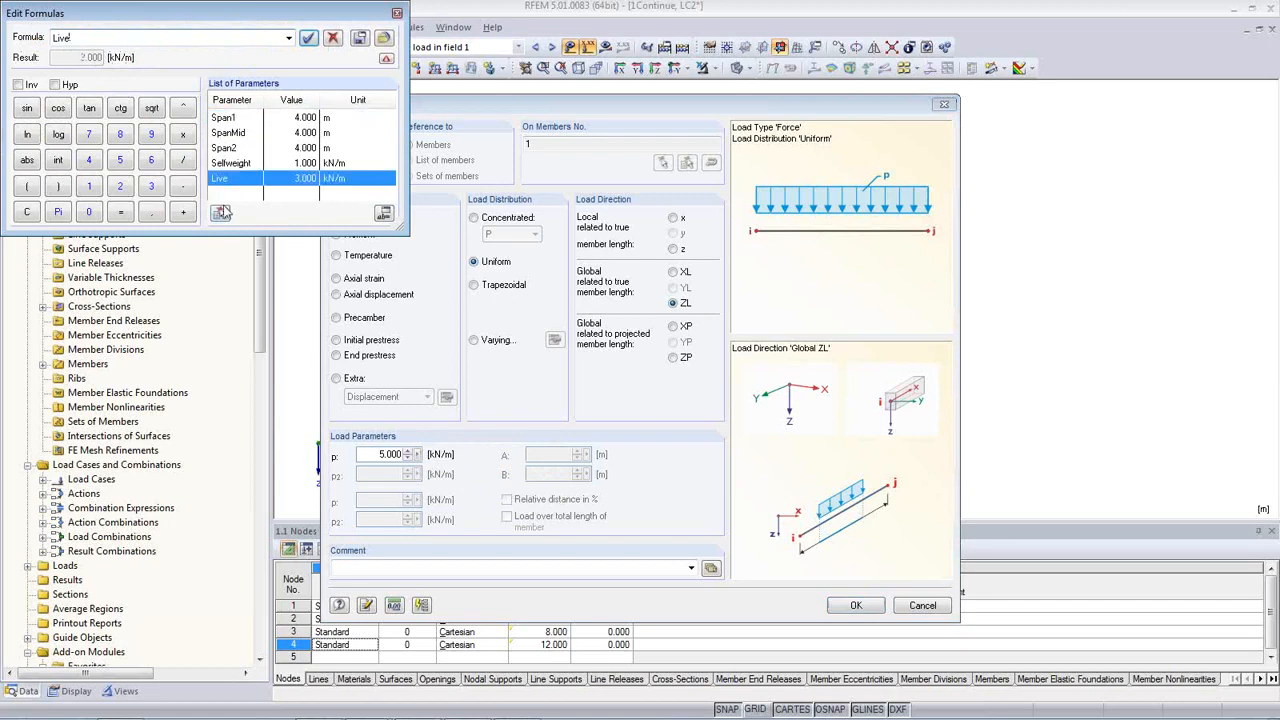
{"action": "left_click", "coordinate": [308, 38]}
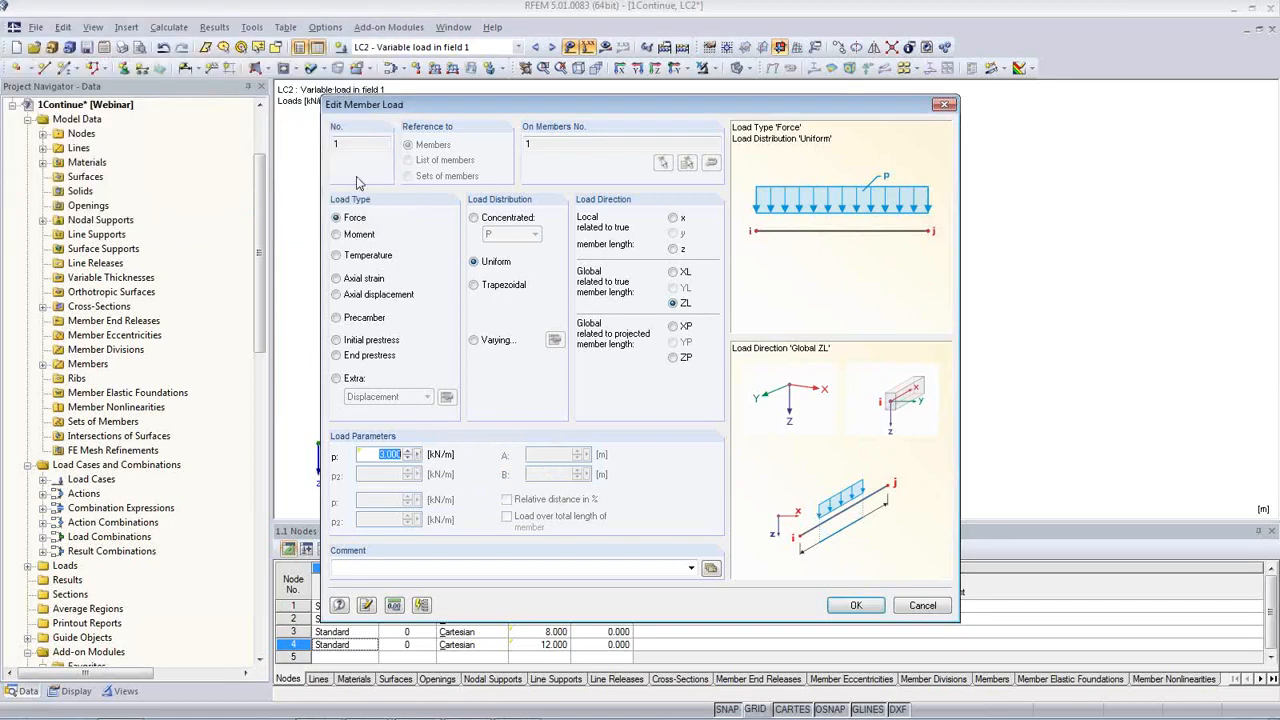
{"action": "left_click", "coordinate": [856, 606]}
- In load case LC3 - Variable load in field 2, link the uniform member load p on member 2 to the parameter Live
{"action": "left_click", "coordinate": [551, 47]}
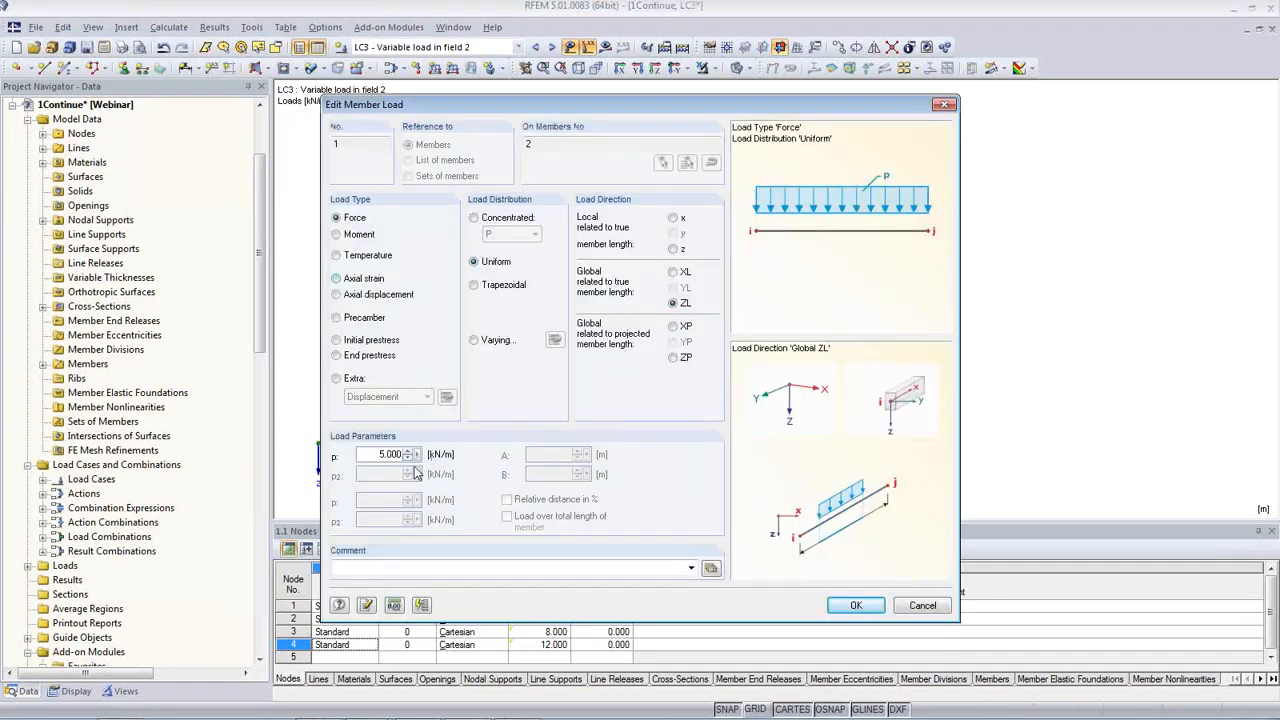
{"action": "left_click", "coordinate": [418, 456]}
{"action": "left_click", "coordinate": [478, 474]}
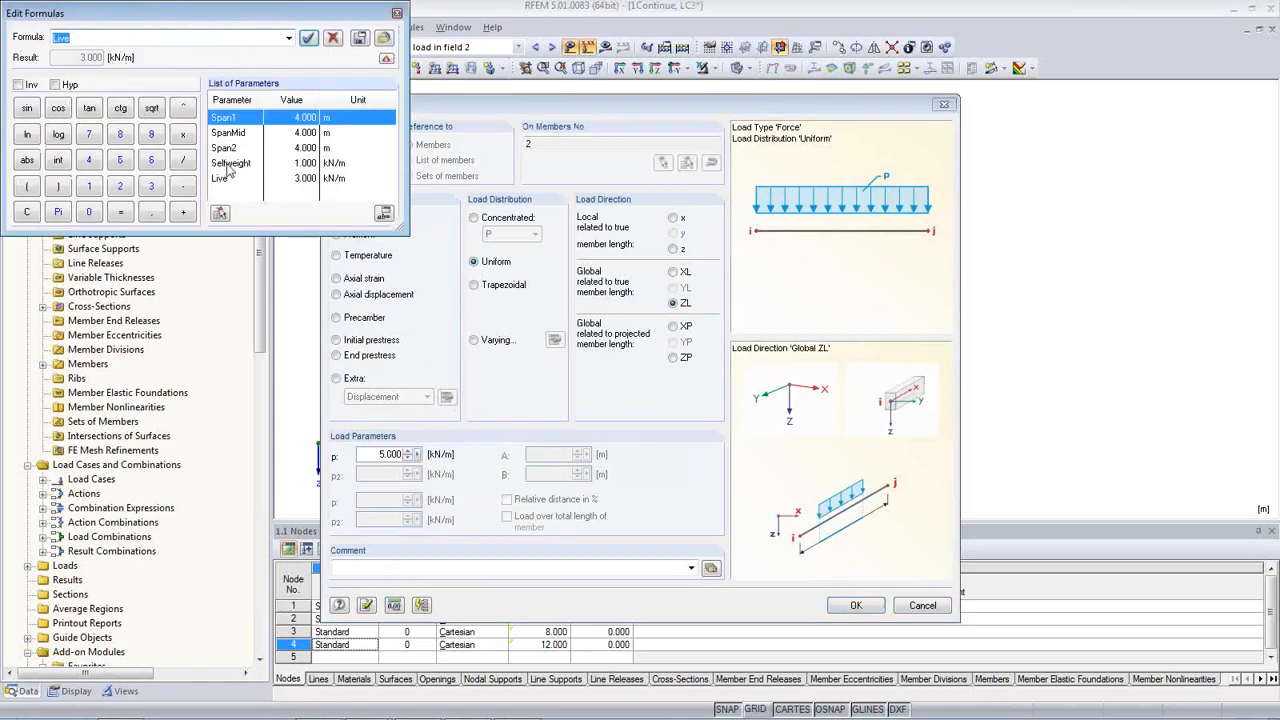
{"action": "left_click", "coordinate": [308, 38]}
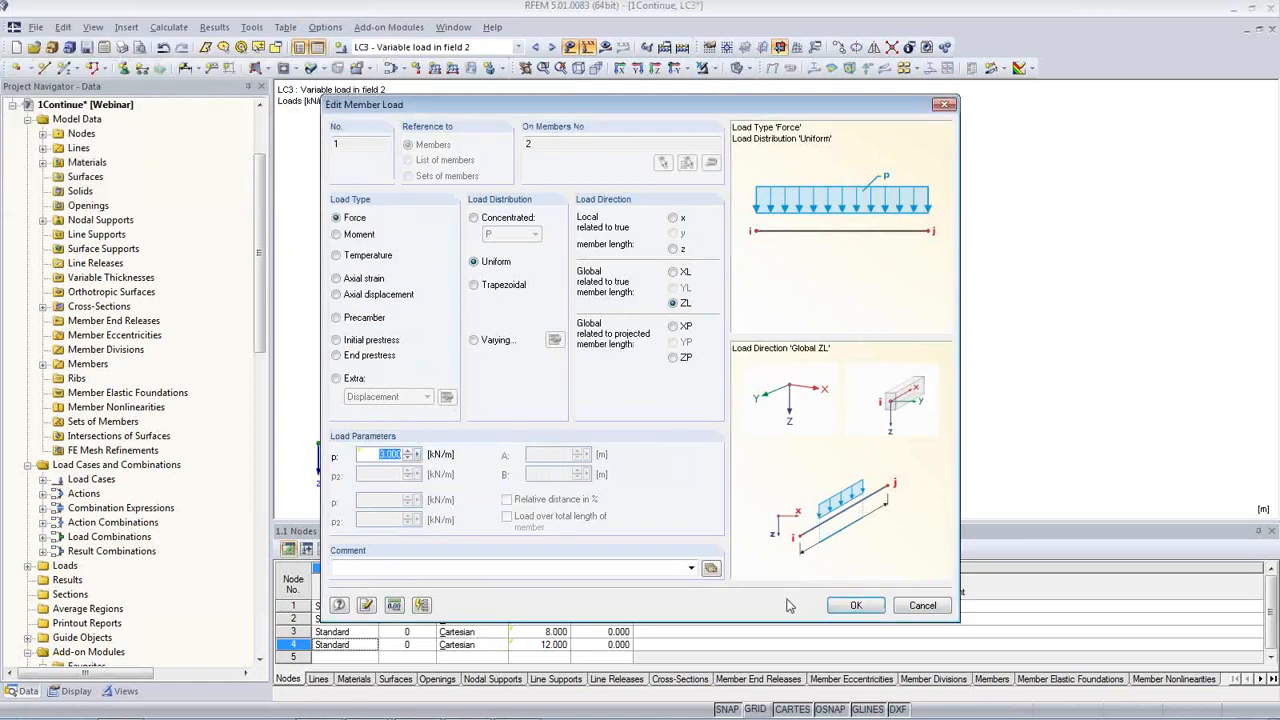
{"action": "left_click", "coordinate": [850, 605]}
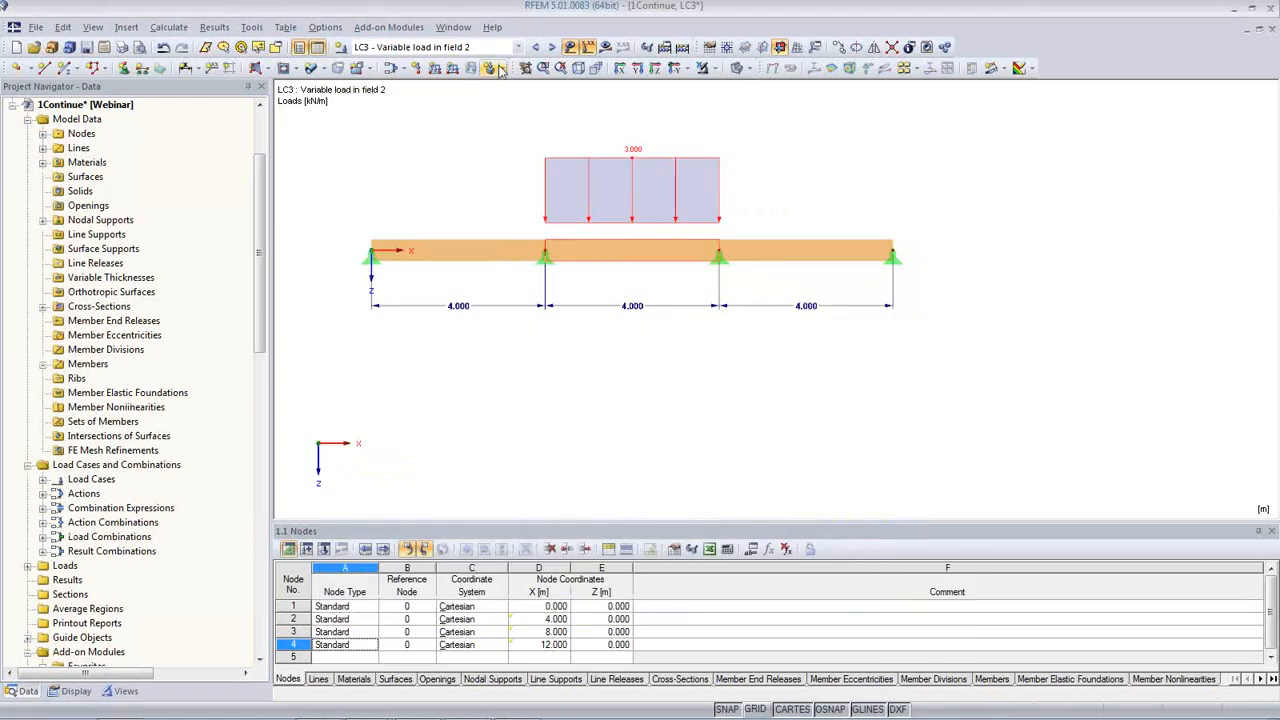
- In load case LC4 - Variable load in field 3, link the uniform member load p on member 3 to the parameter Live
{"action": "left_click", "coordinate": [552, 47]}
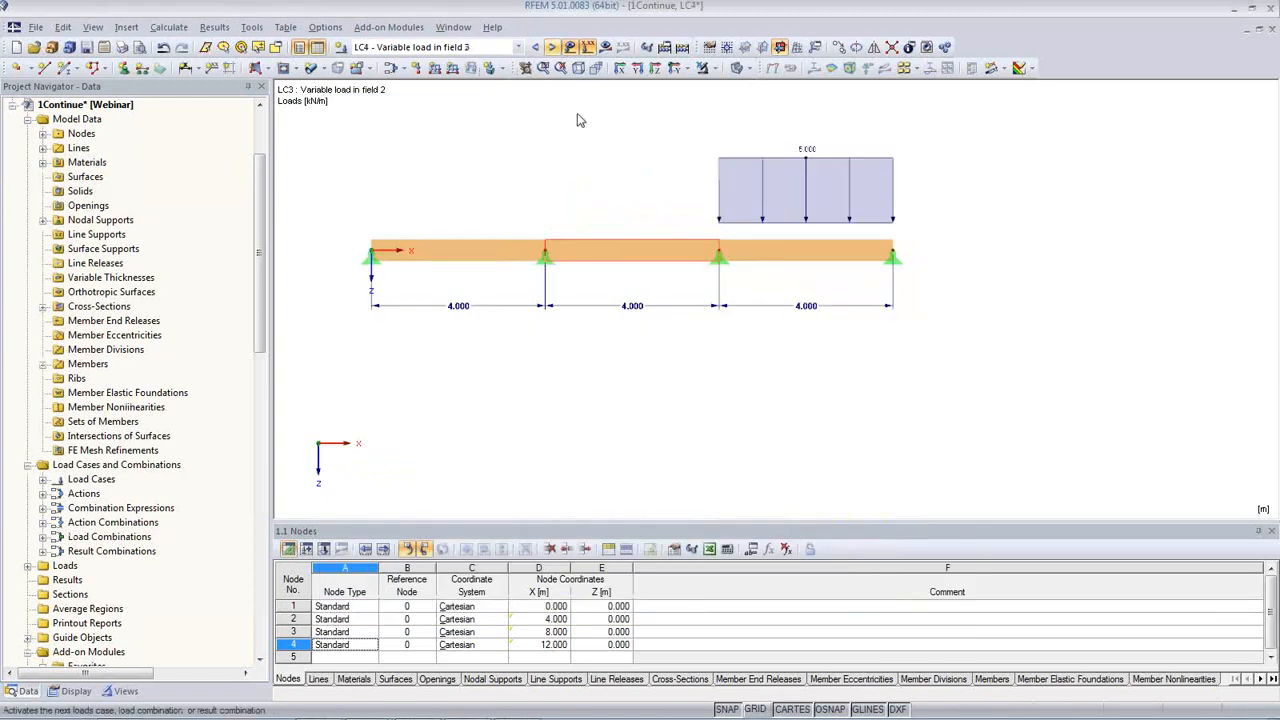
{"action": "double_click", "coordinate": [733, 170]}
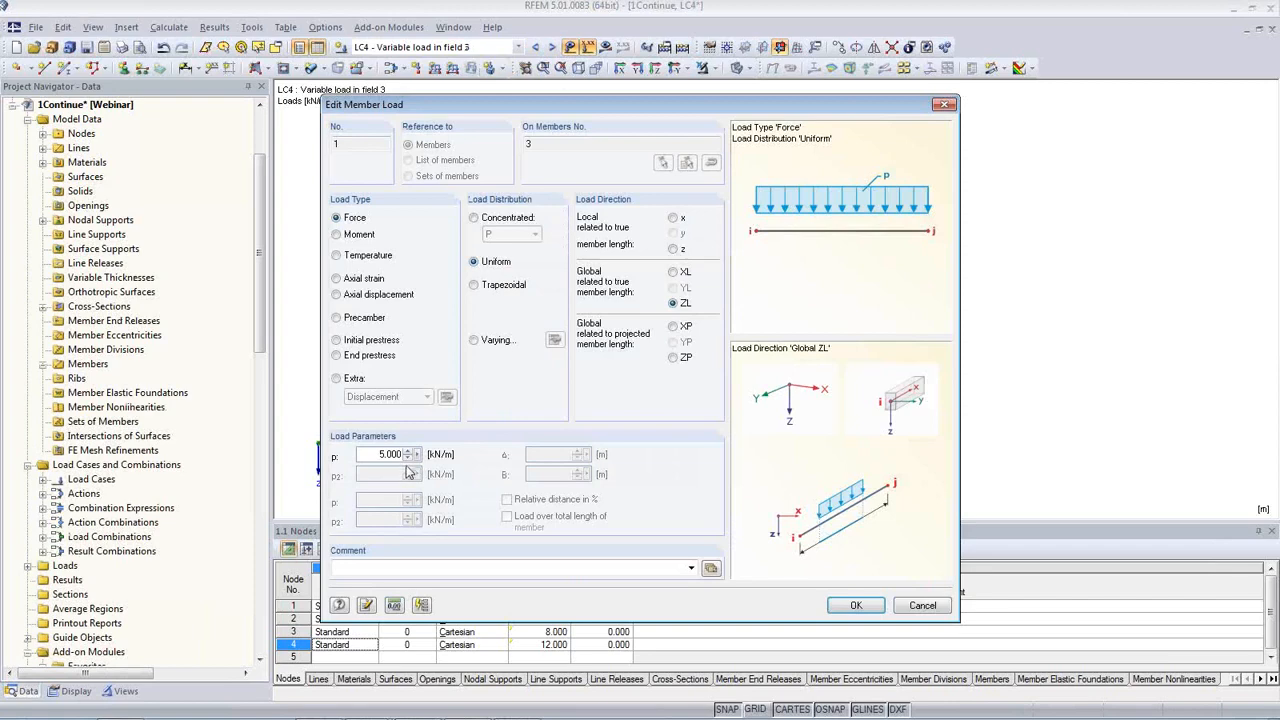
{"action": "right_click", "coordinate": [410, 452]}
{"action": "left_click", "coordinate": [480, 474]}
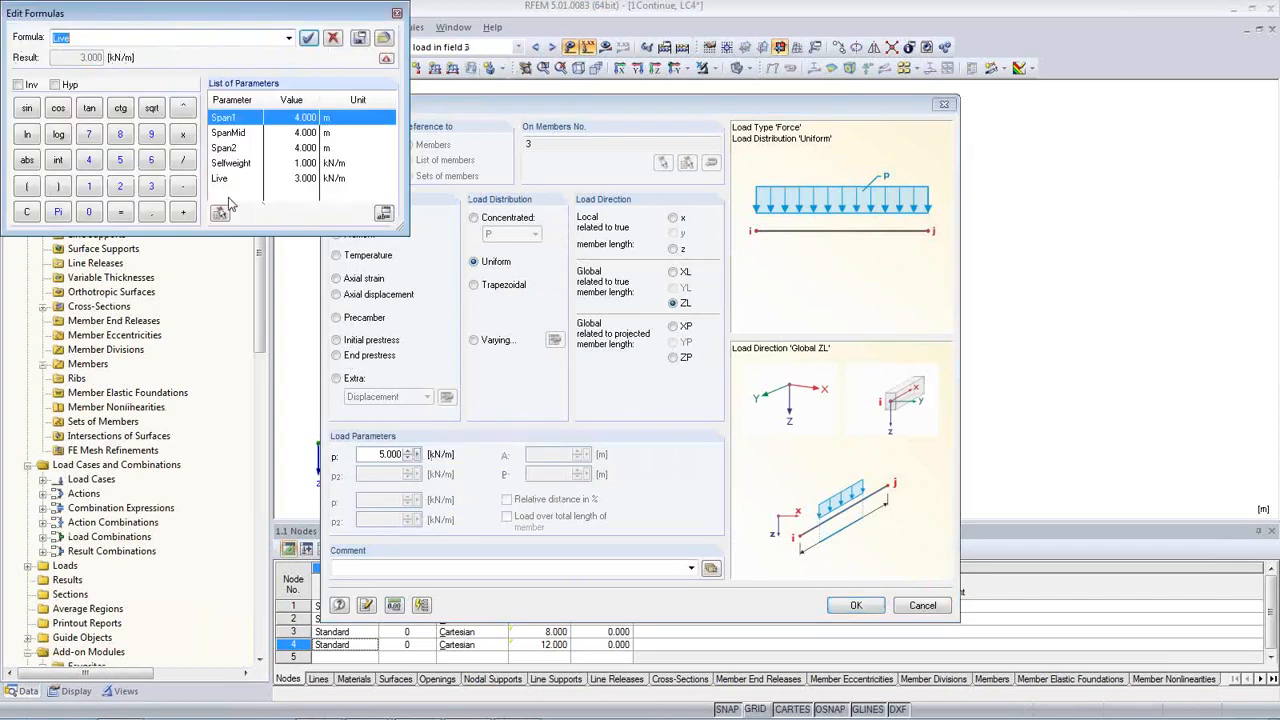
{"action": "left_click", "coordinate": [308, 37]}
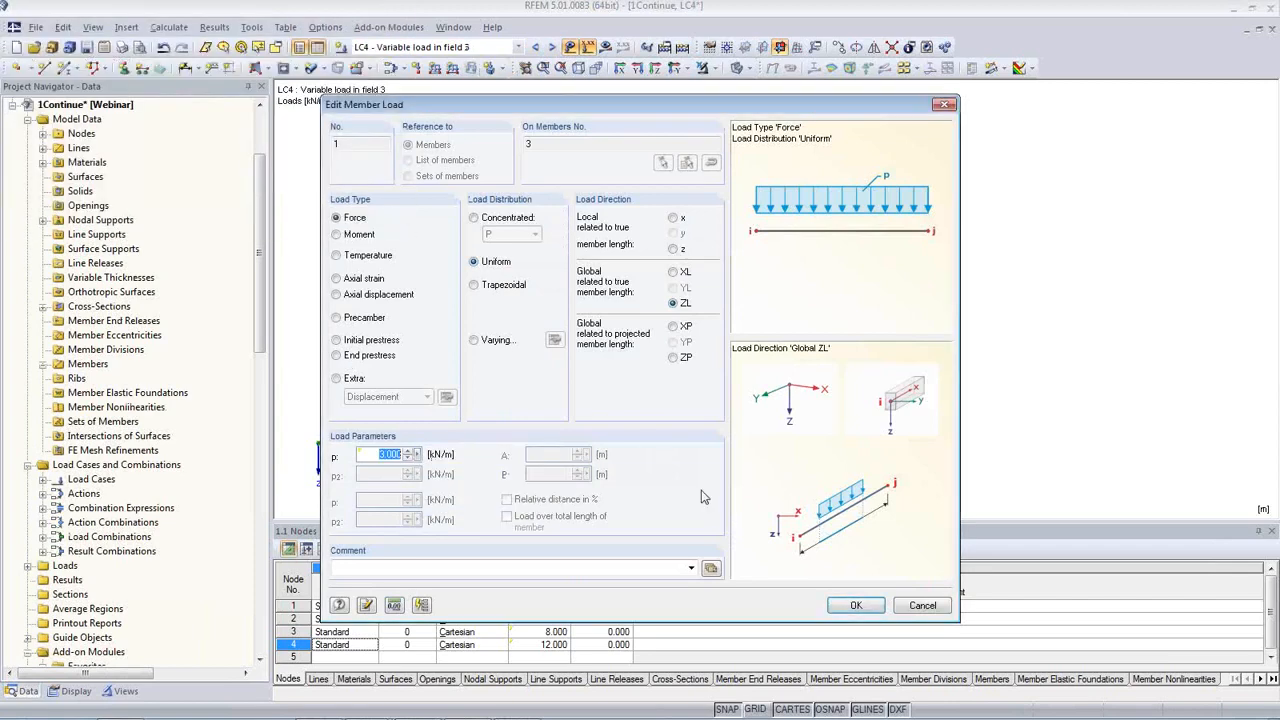
{"action": "left_click", "coordinate": [856, 604]}
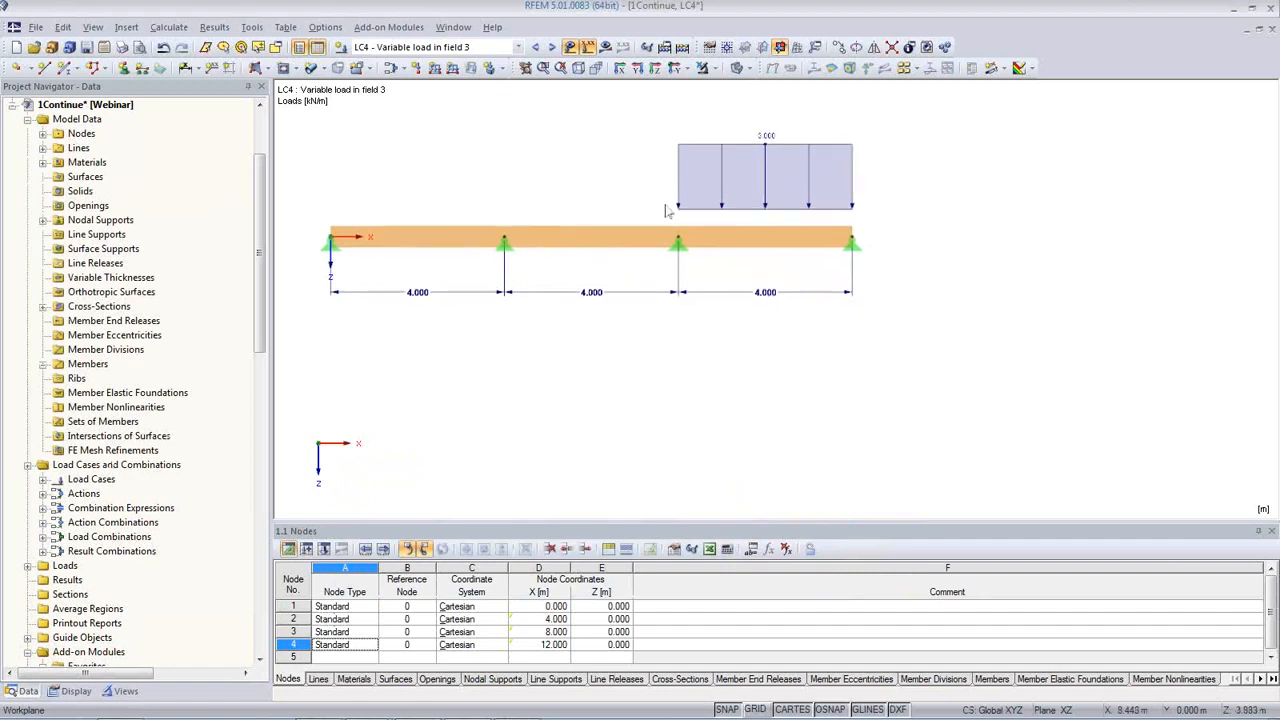
- Display load combination CO2 and set the parameters Span1 to 5 m, Selfweight to 2 kN/m and Live to 5 kN/m
{"action": "left_click", "coordinate": [553, 48]}
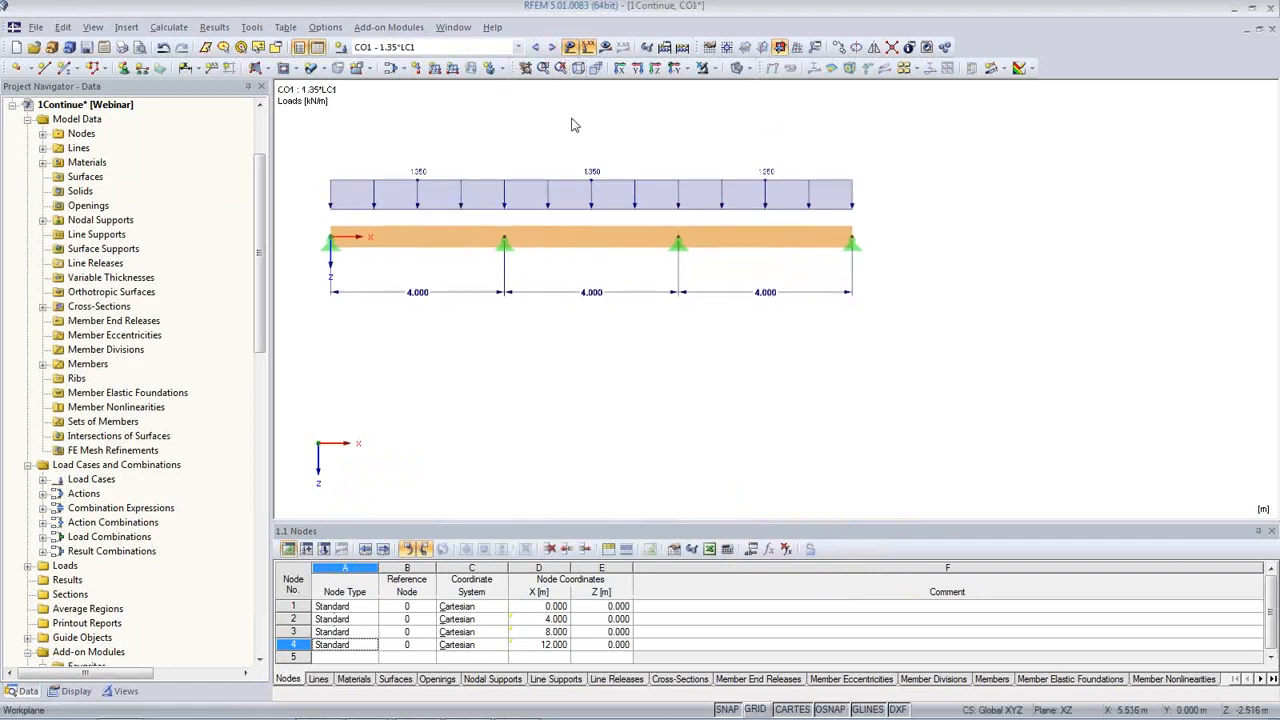
{"action": "left_click", "coordinate": [554, 49]}
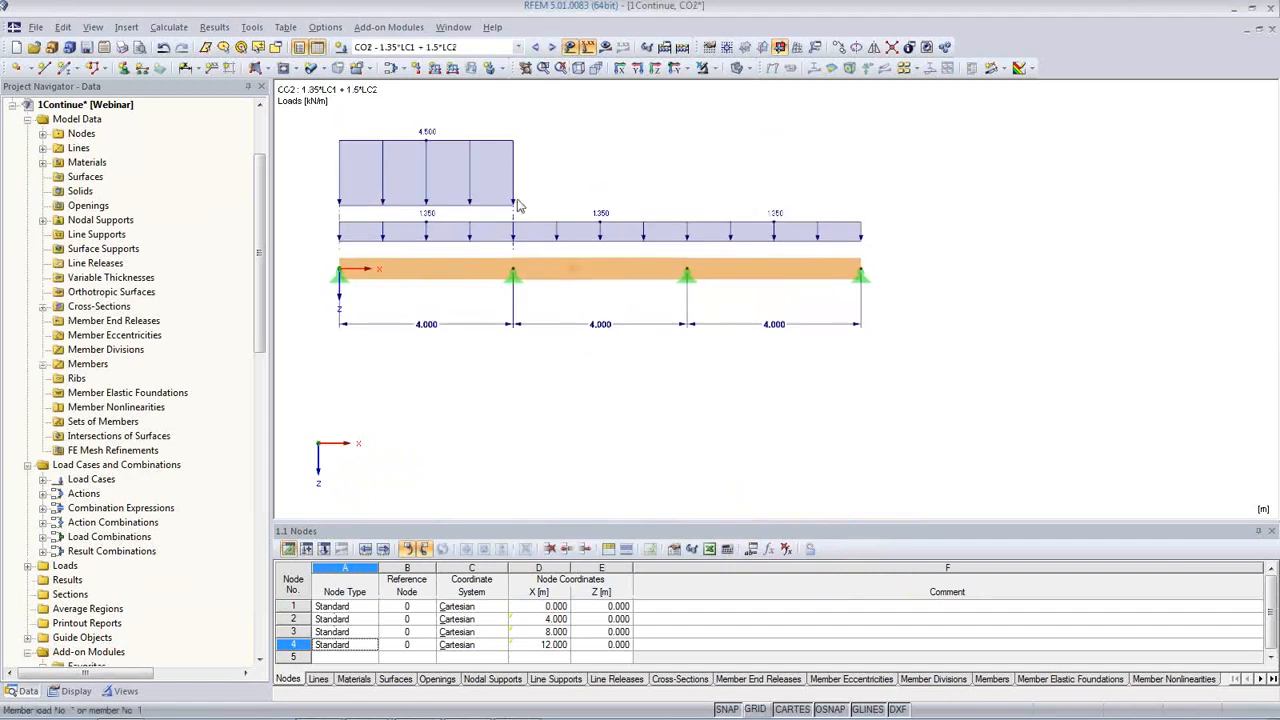
{"action": "left_click", "coordinate": [751, 552]}
{"action": "left_click", "coordinate": [575, 374]}
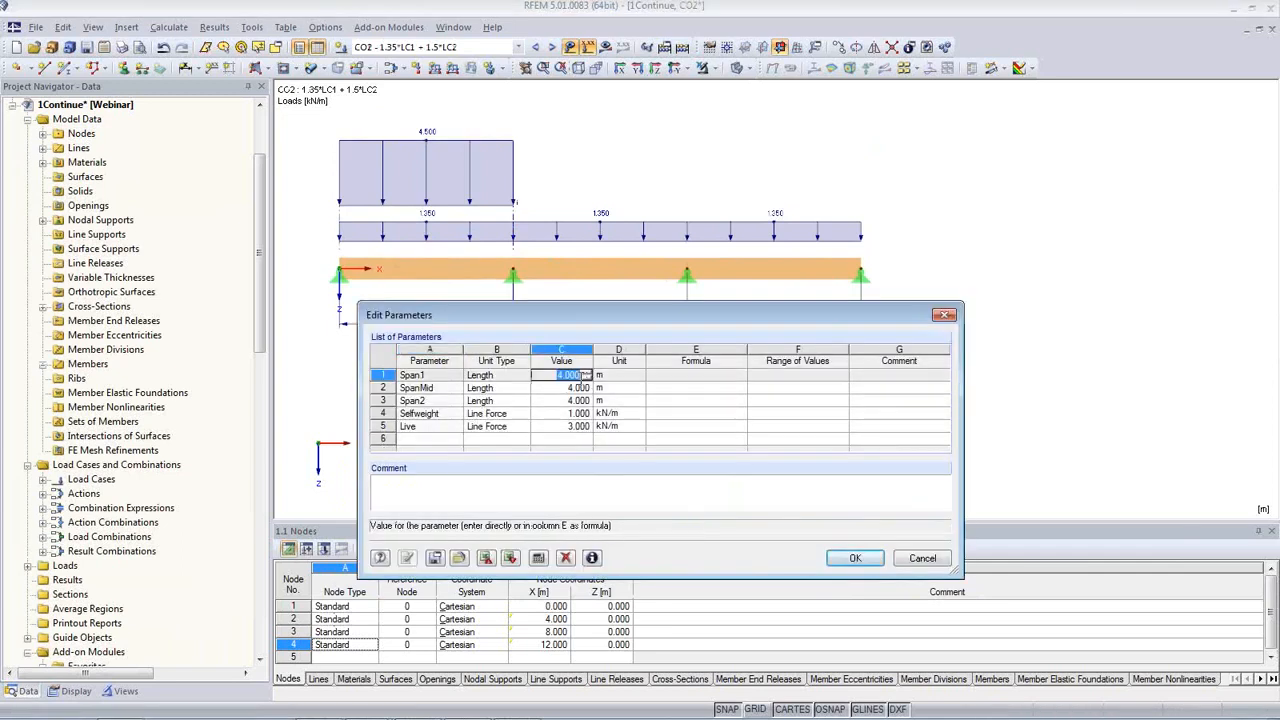
{"action": "type", "text": "5"}
{"action": "left_click", "coordinate": [584, 413]}
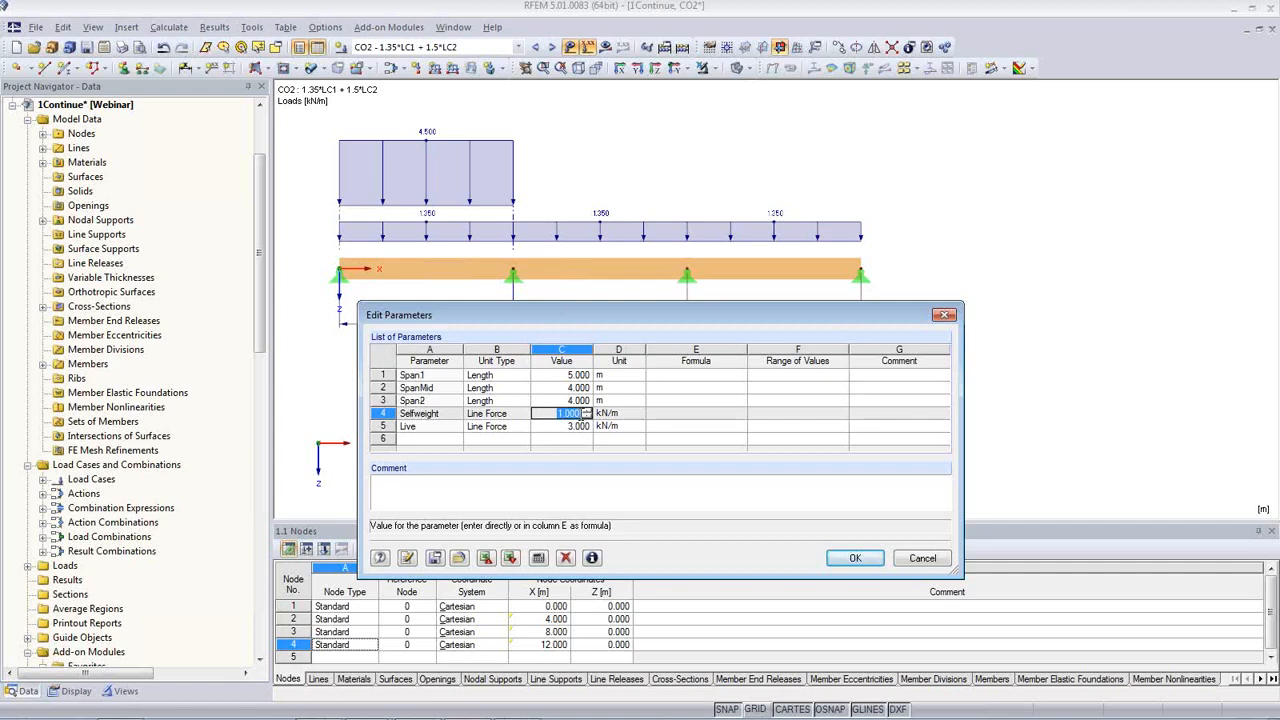
{"action": "type", "text": "2"}
{"action": "left_click", "coordinate": [576, 427]}
{"action": "type", "text": "5"}
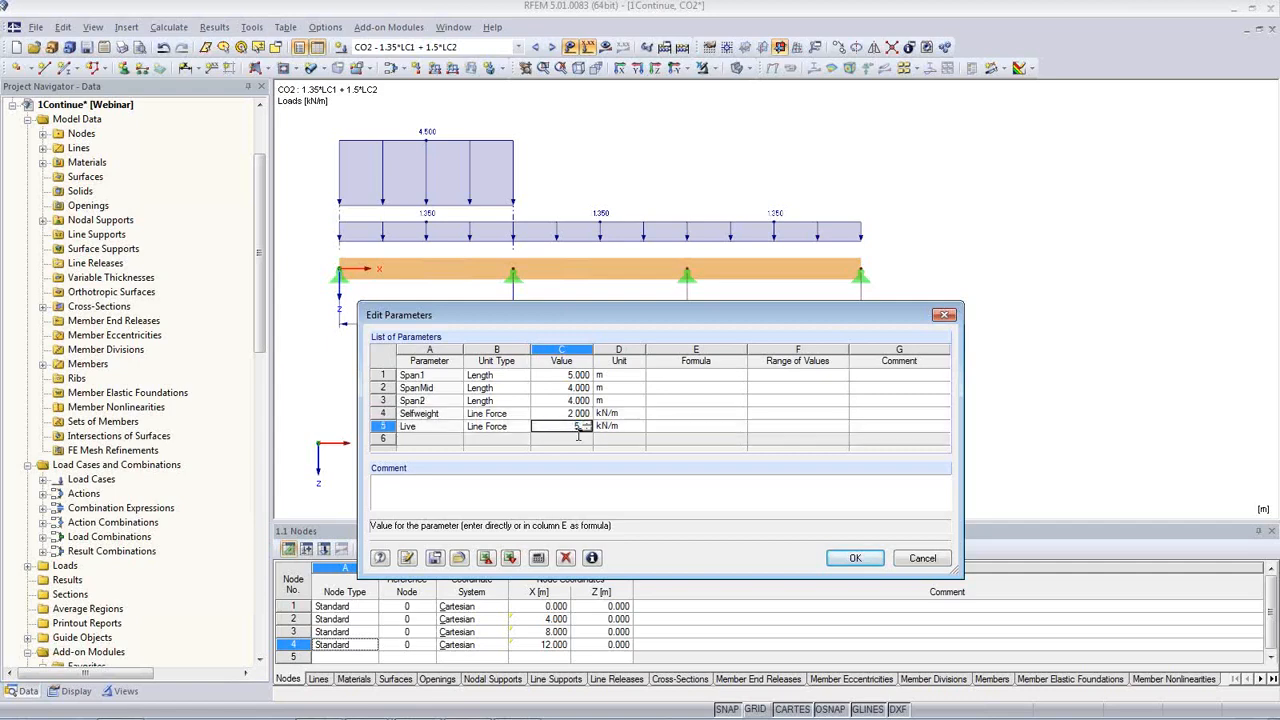
{"action": "left_click", "coordinate": [576, 413]}
{"action": "left_click", "coordinate": [858, 562]}
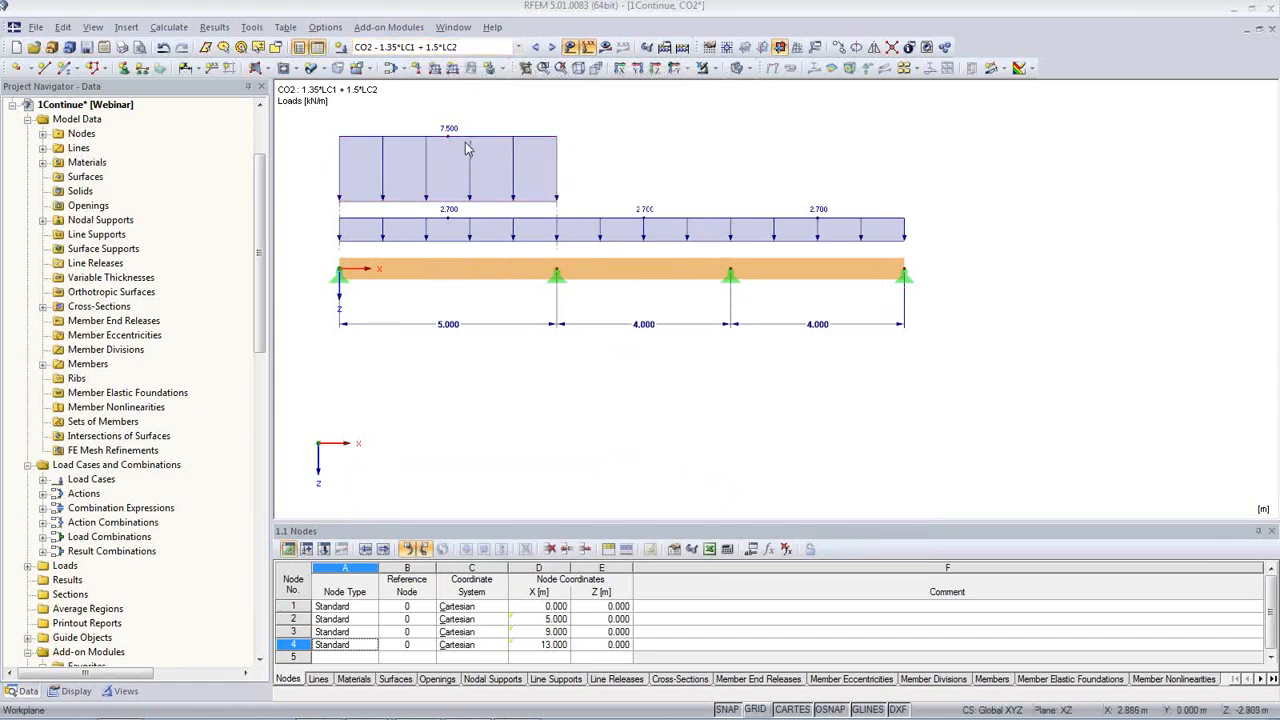
- Display load case LC2 - Variable load in field 1 and set the parameters Span1 and Span2 to 2 m each
{"action": "left_click", "coordinate": [518, 47]}
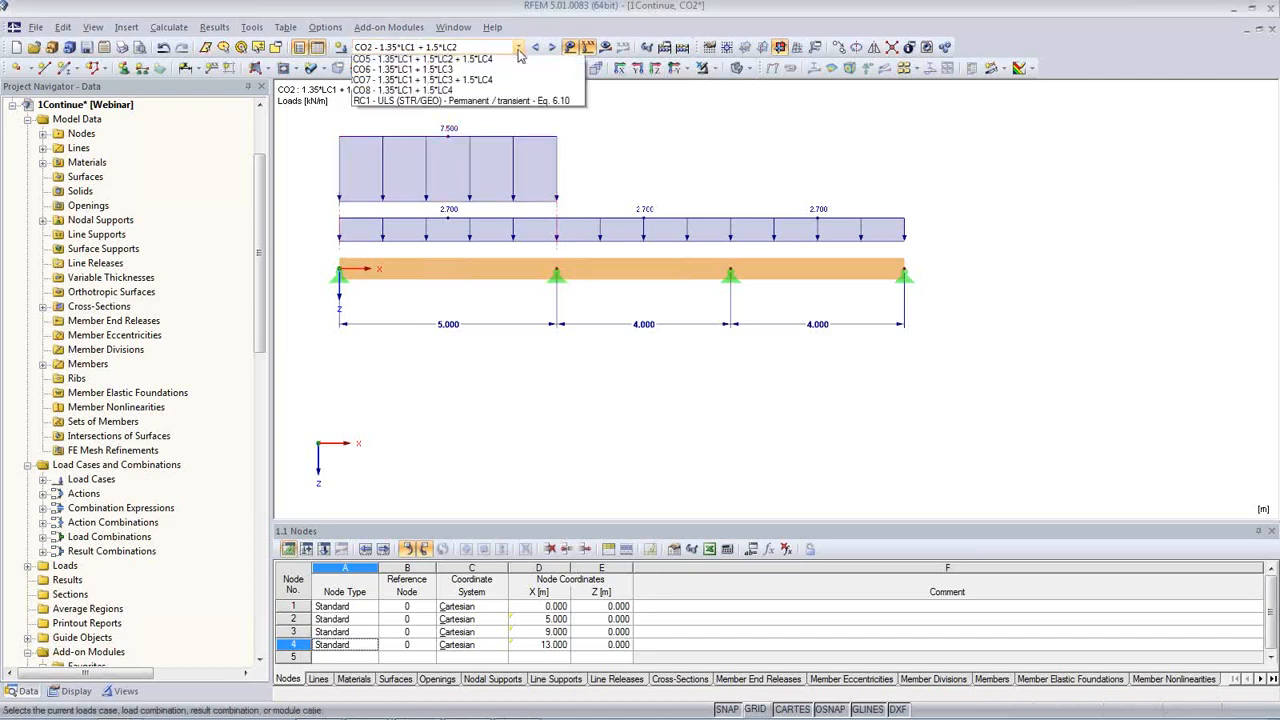
{"action": "left_click", "coordinate": [505, 73]}
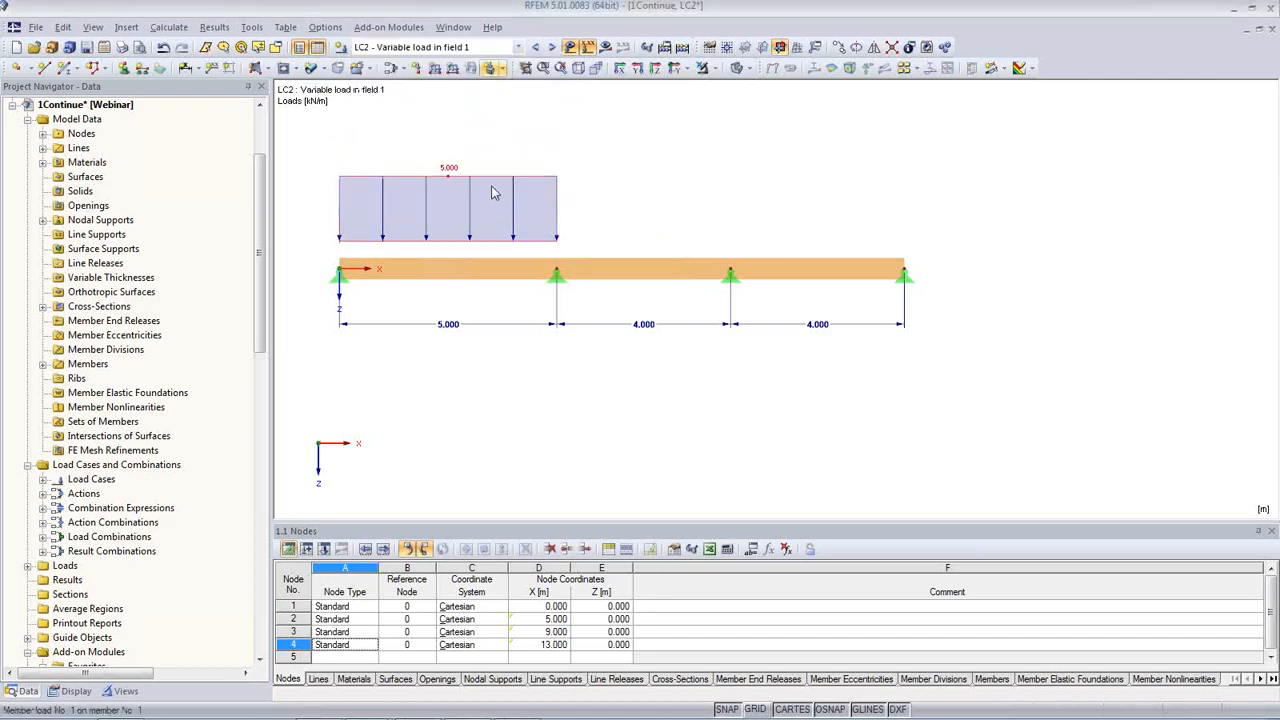
{"action": "left_click", "coordinate": [550, 49]}
{"action": "left_click", "coordinate": [550, 49]}
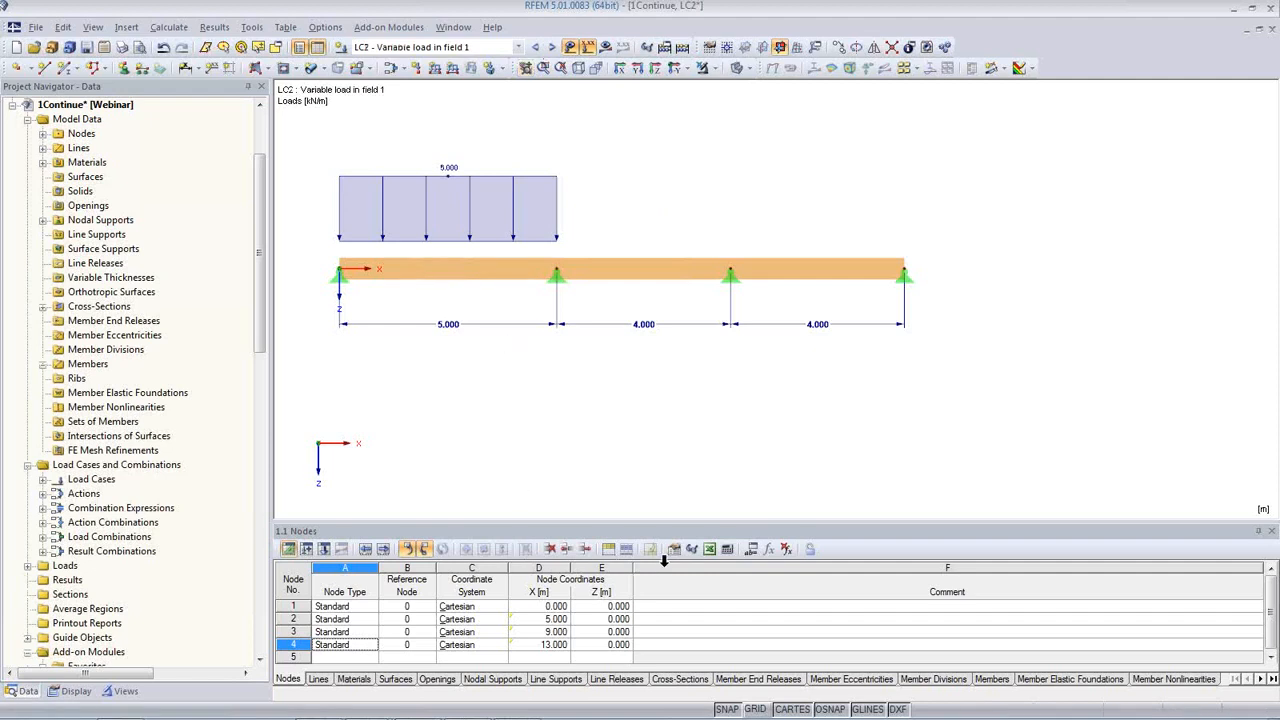
{"action": "left_click", "coordinate": [751, 549]}
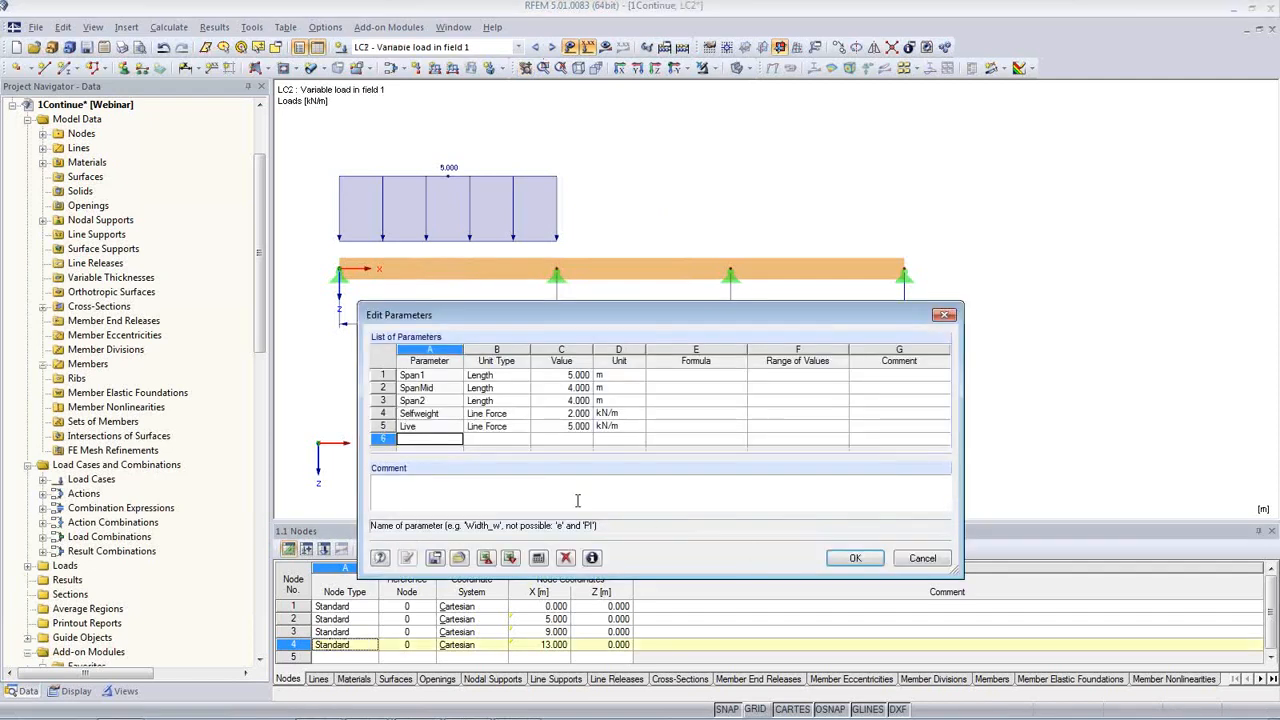
{"action": "left_click", "coordinate": [580, 376]}
{"action": "left_click", "coordinate": [588, 379]}
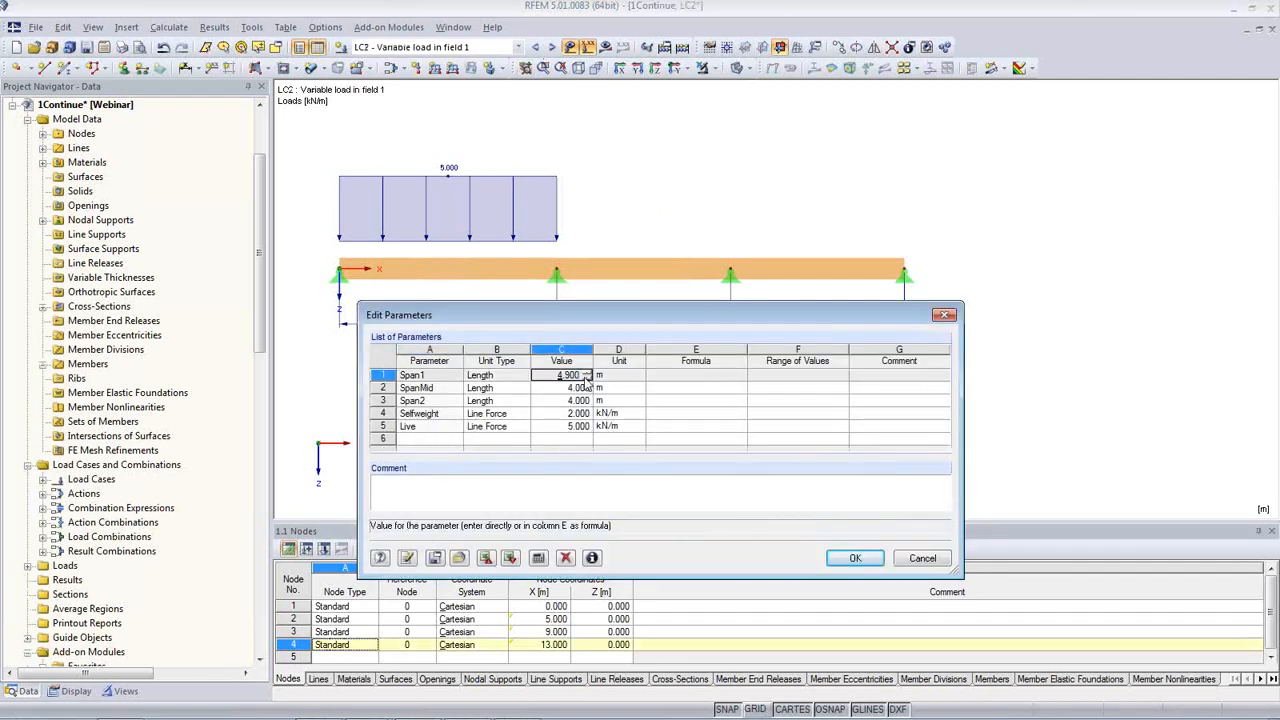
{"action": "type", "text": "2"}
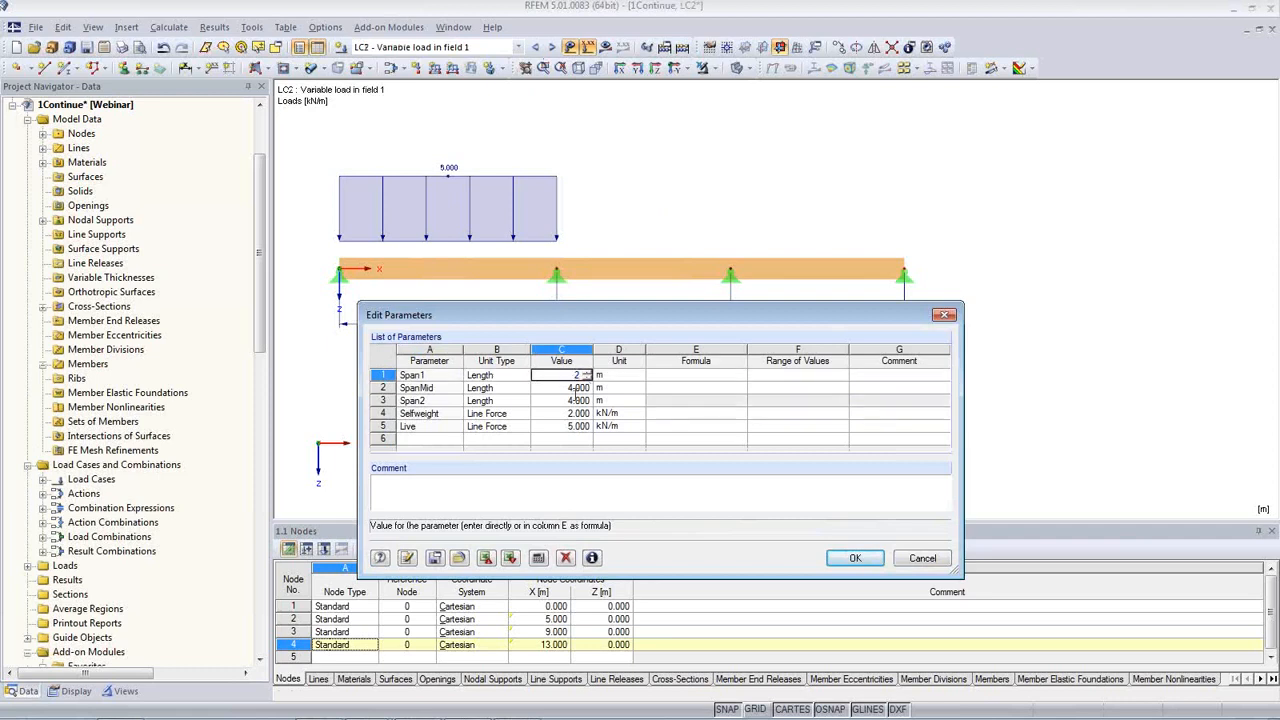
{"action": "left_click", "coordinate": [571, 400]}
{"action": "type", "text": "2"}
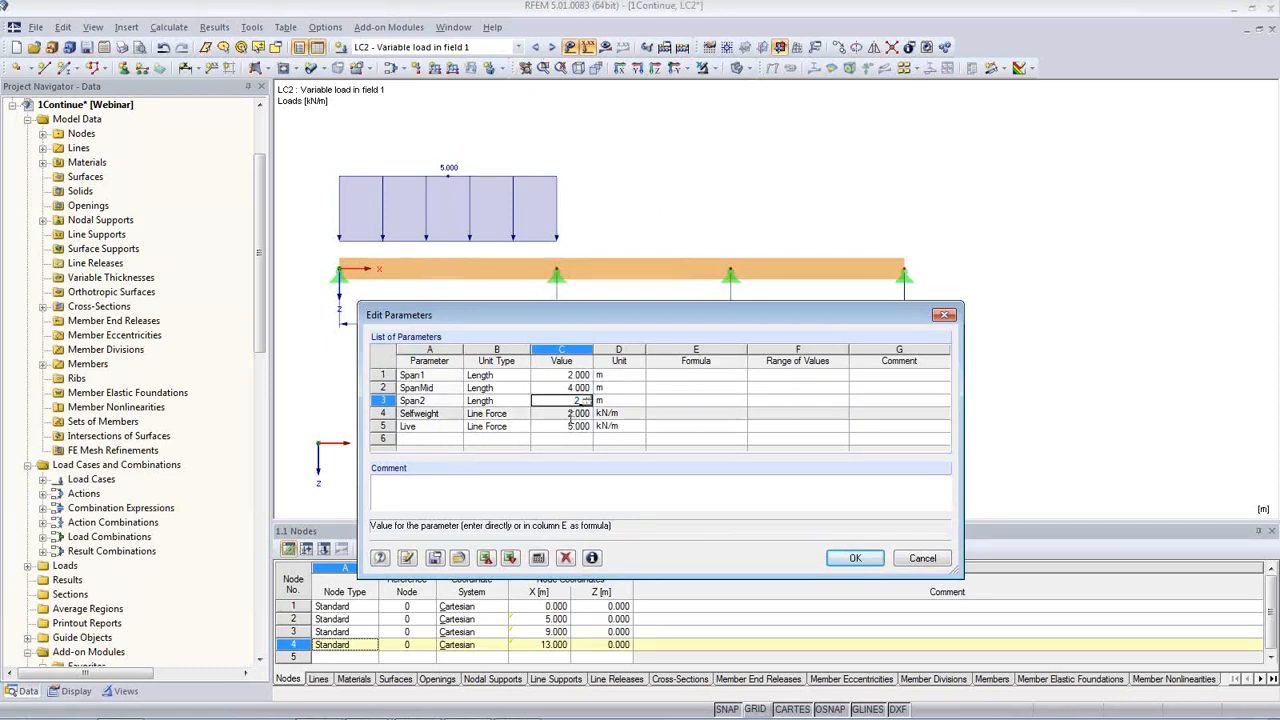
{"action": "key", "text": "Return"}
{"action": "left_click", "coordinate": [855, 558]}
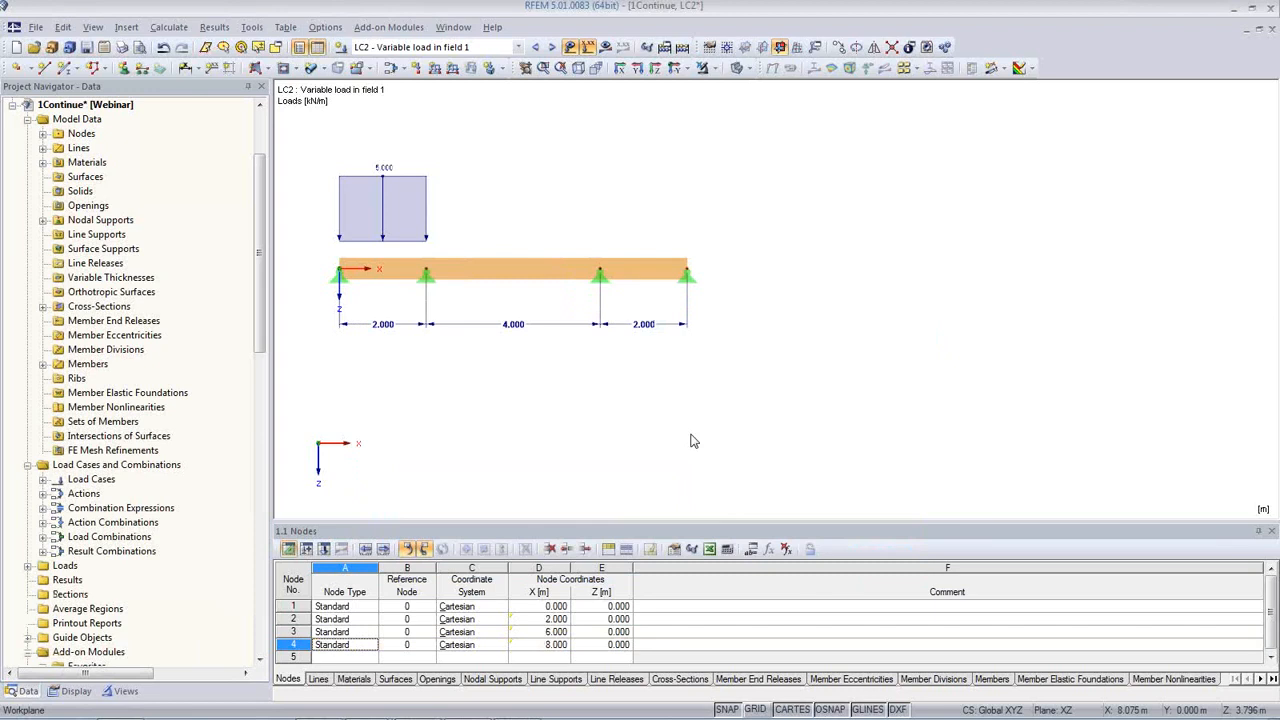
- Calculate the parameterized beam and display the global deformations u for load case LC2
{"action": "left_click", "coordinate": [168, 28]}
{"action": "left_click", "coordinate": [195, 45]}
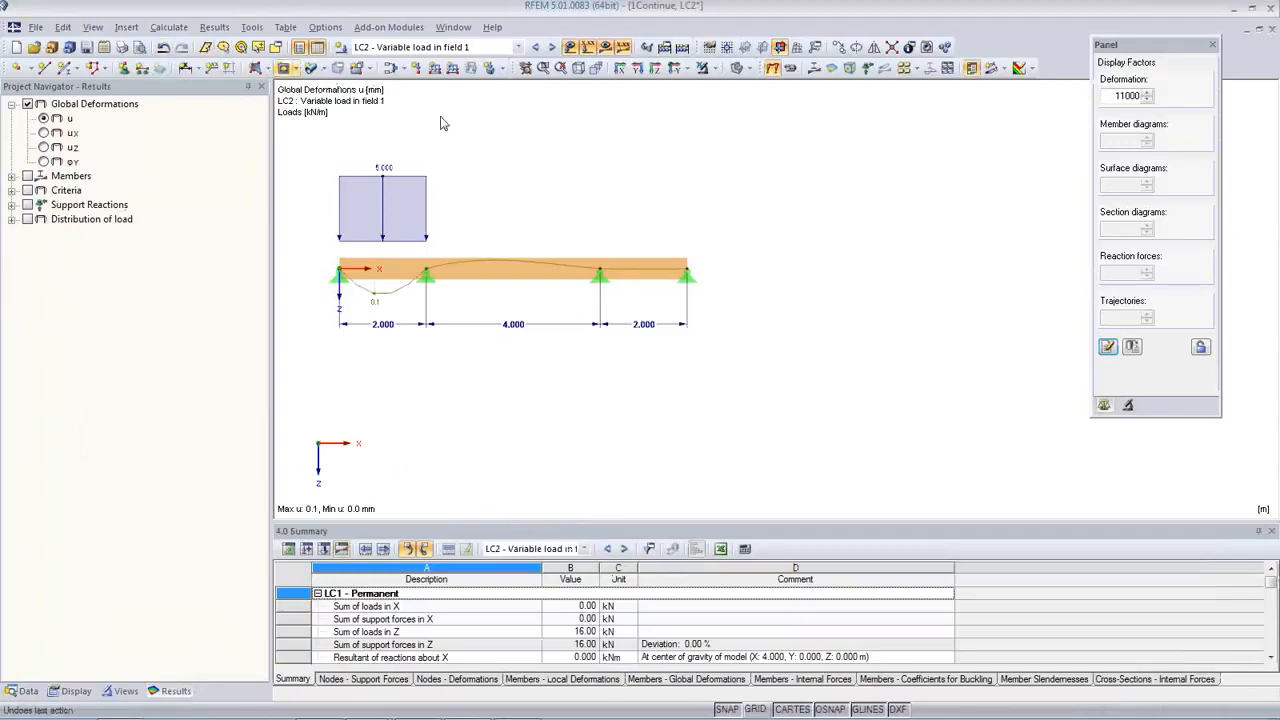
{"action": "scroll", "coordinate": [729, 331], "scroll_direction": "up", "scroll_amount": 2}
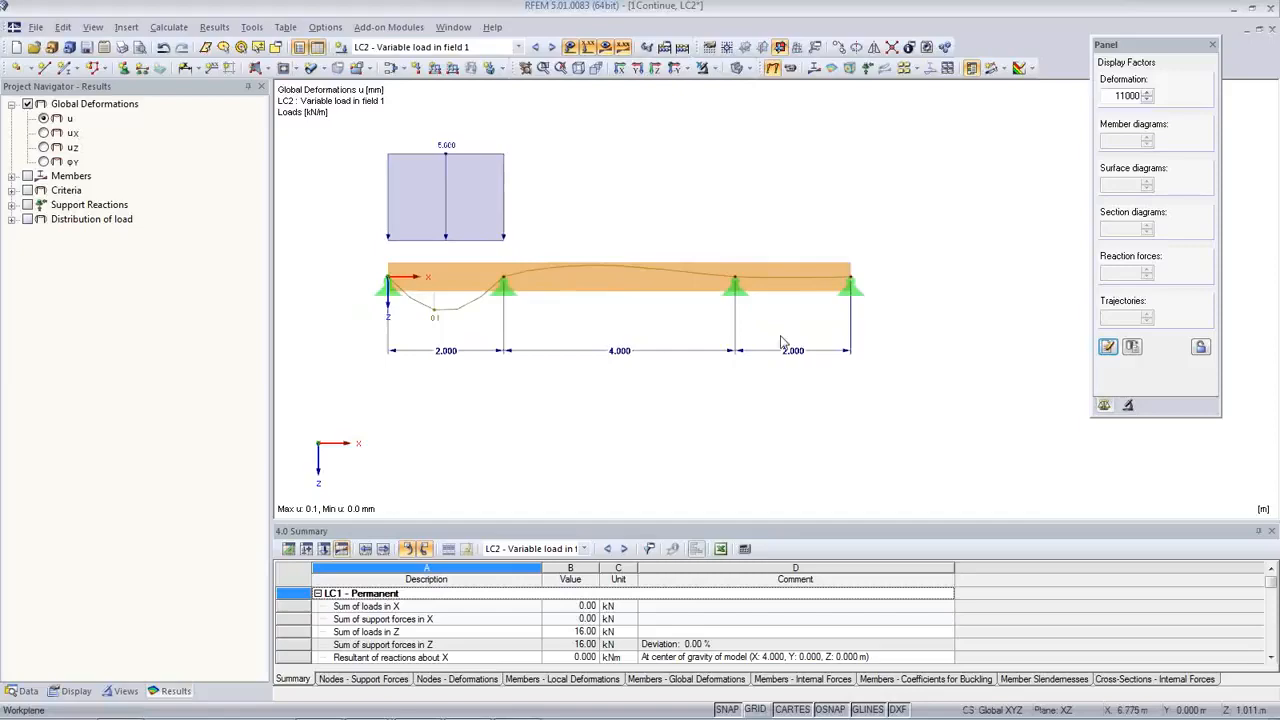
- Switch to the Block Manager and look through the RFEM blocks and their thumbnails in the Flat Trusses category
{"action": "mouse_move", "coordinate": [517, 706]}
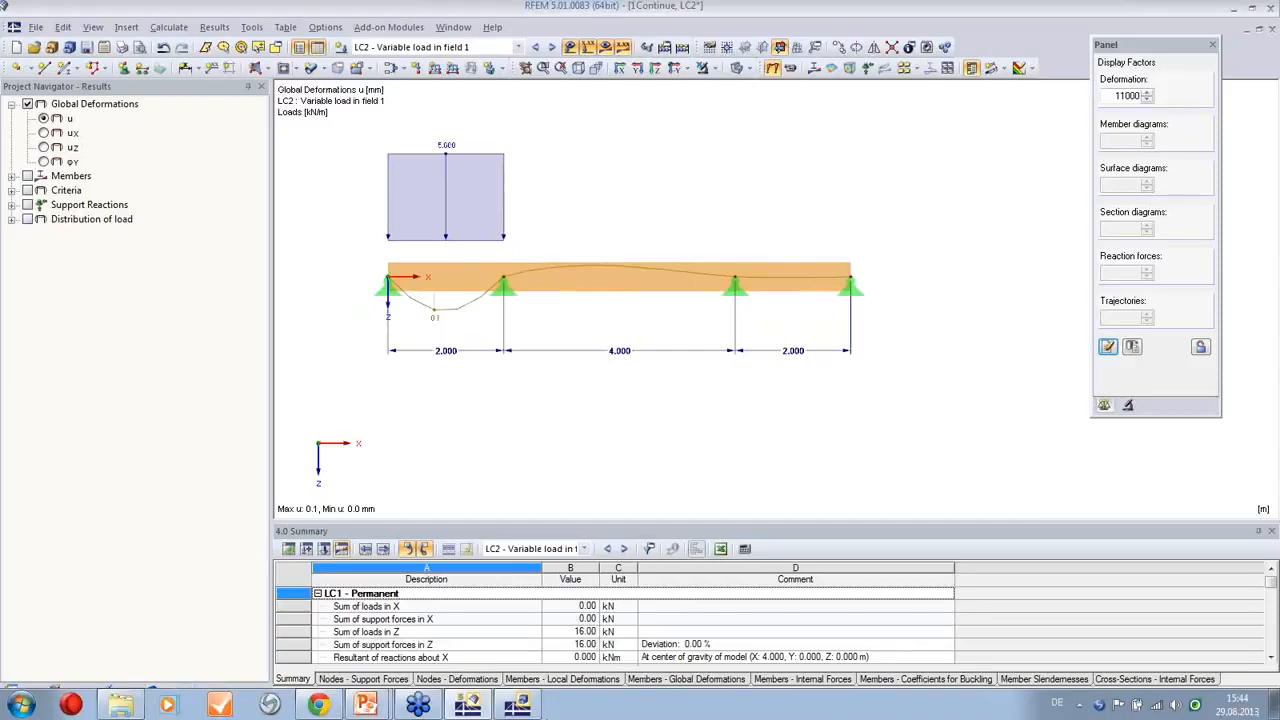
{"action": "left_click", "coordinate": [525, 679]}
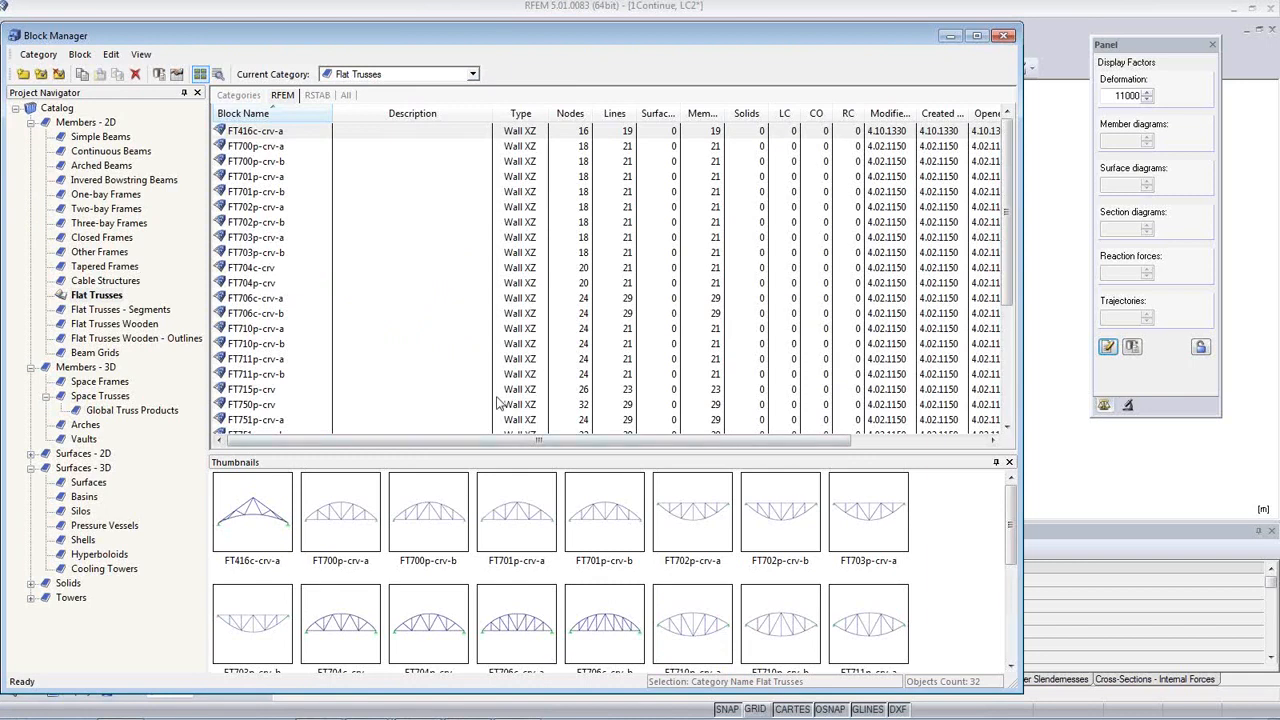
{"action": "left_click", "coordinate": [258, 192]}
{"action": "scroll", "coordinate": [735, 562], "scroll_direction": "down", "scroll_amount": 2}
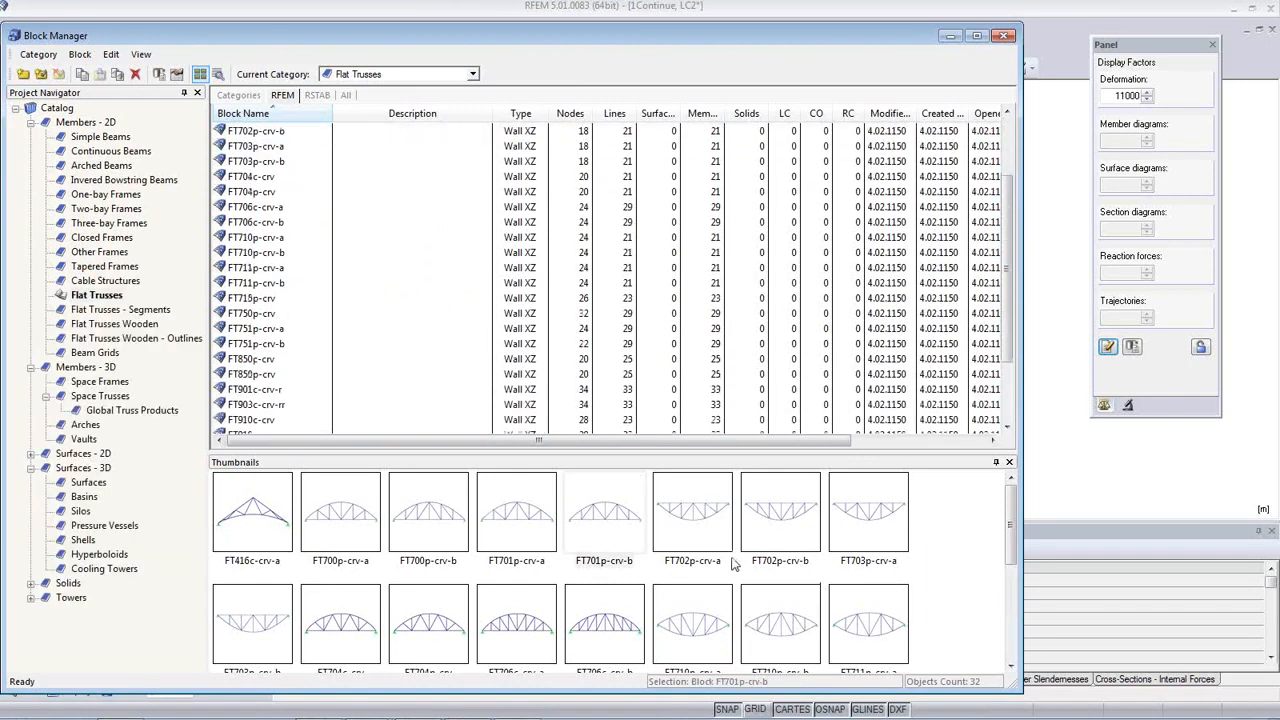
{"action": "left_click", "coordinate": [632, 628]}
{"action": "scroll", "coordinate": [763, 608], "scroll_direction": "down", "scroll_amount": 2}
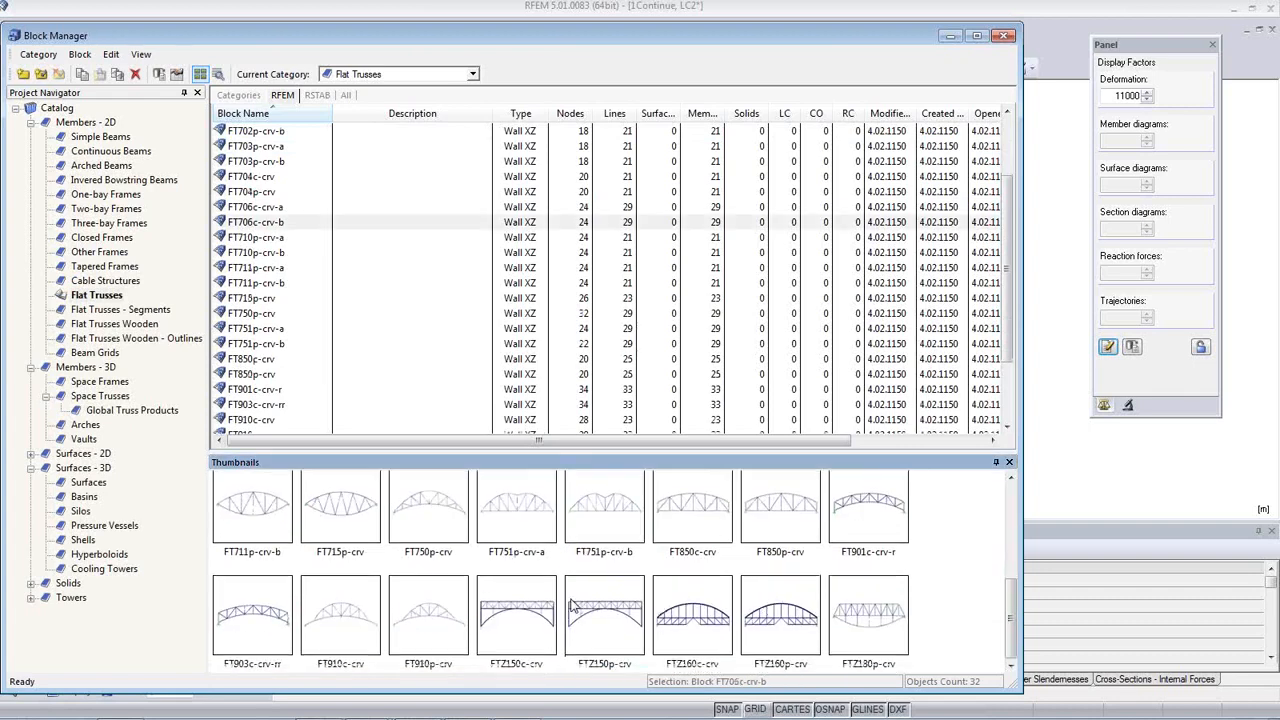
- Browse the RFEM blocks in the Flat Trusses, Flat Trusses - Segments, Flat Trusses Wooden, Space Frames and Global Truss Products categories
{"action": "left_click", "coordinate": [870, 524]}
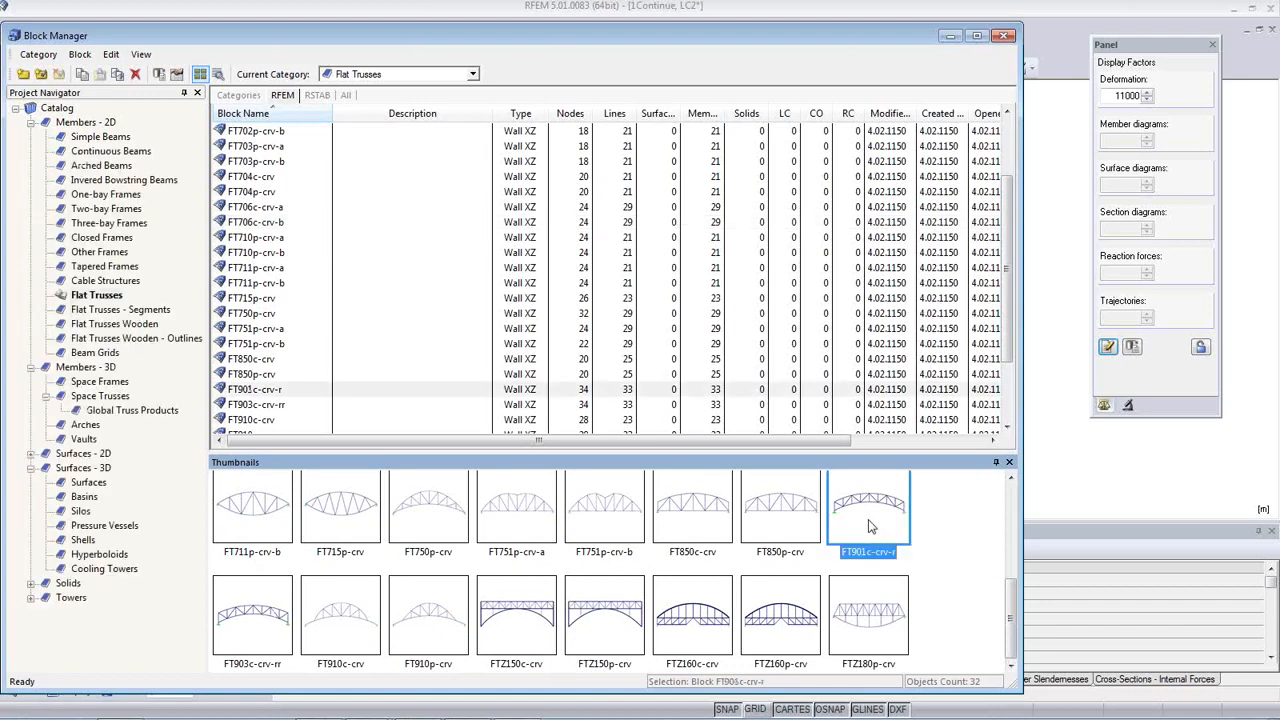
{"action": "left_click", "coordinate": [516, 528]}
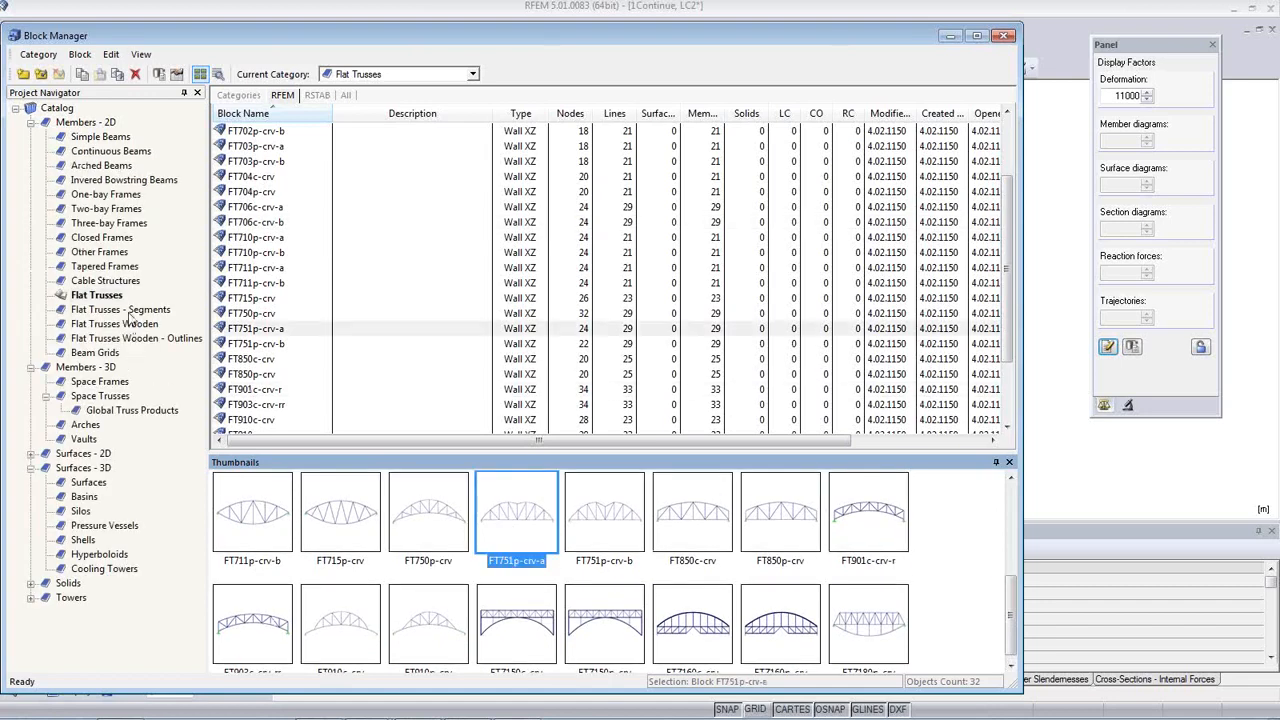
{"action": "left_click", "coordinate": [130, 310]}
{"action": "left_click", "coordinate": [125, 325]}
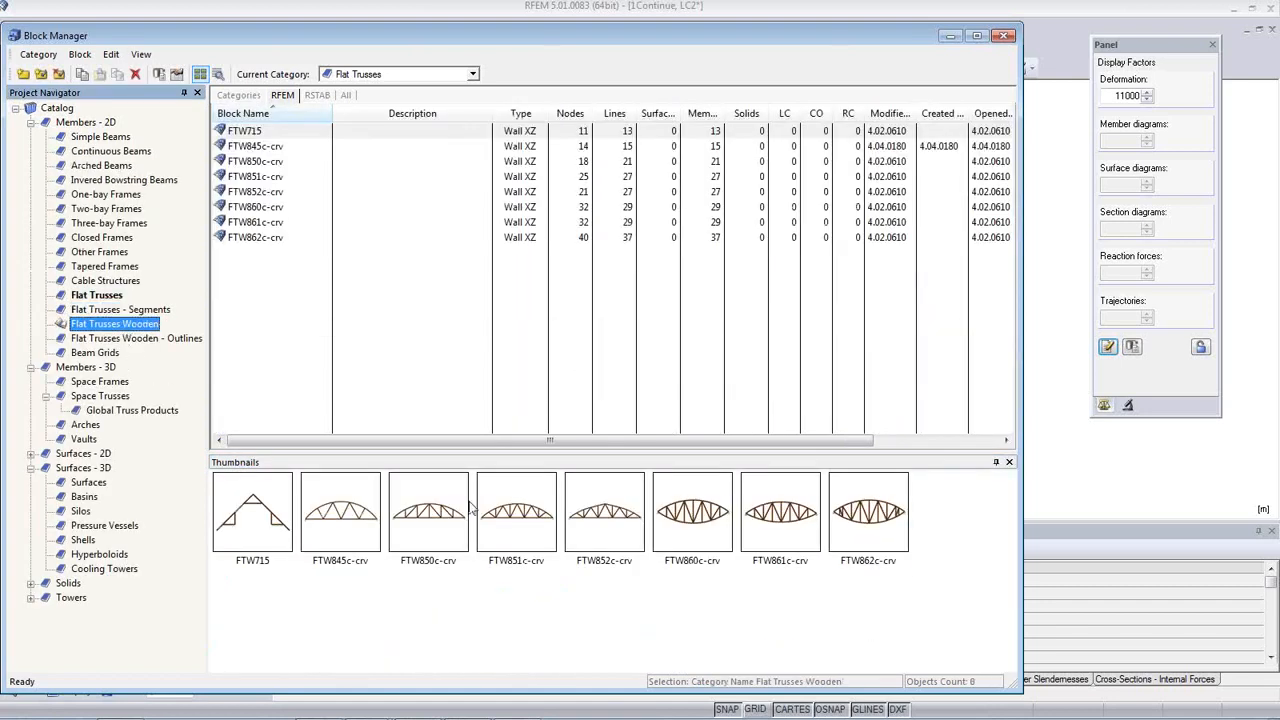
{"action": "left_click", "coordinate": [98, 382]}
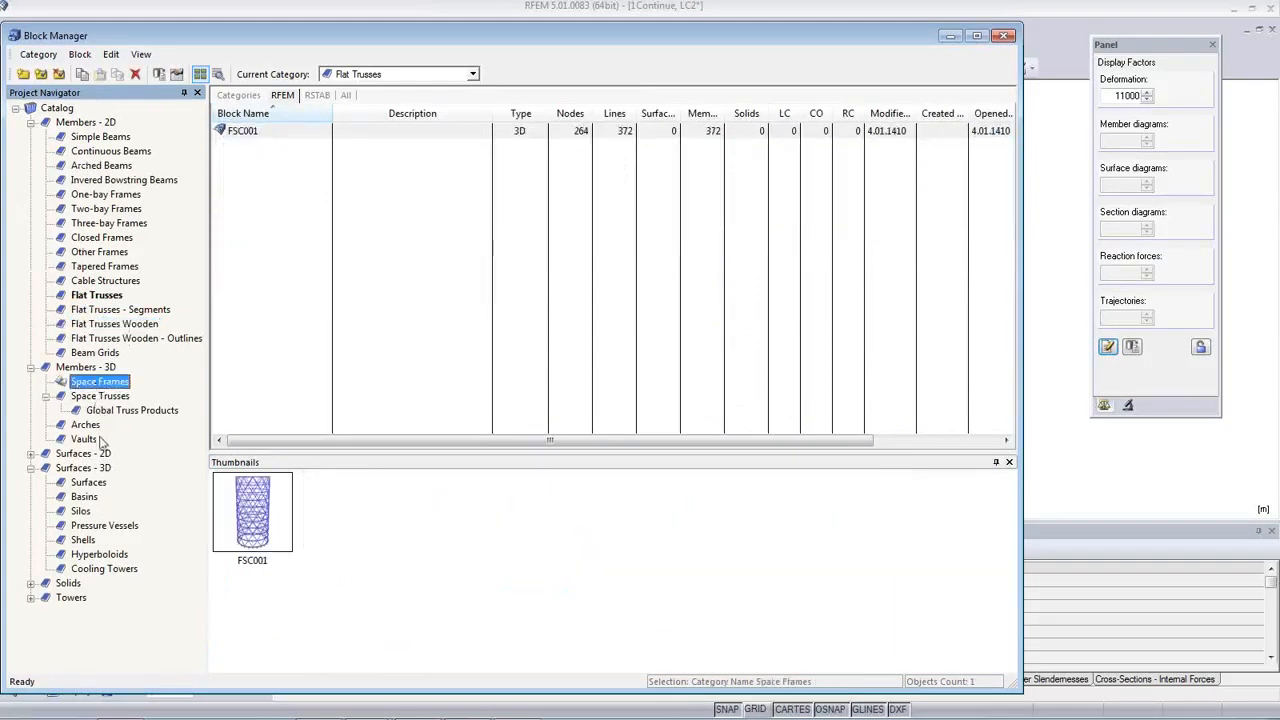
{"action": "left_click", "coordinate": [114, 411]}
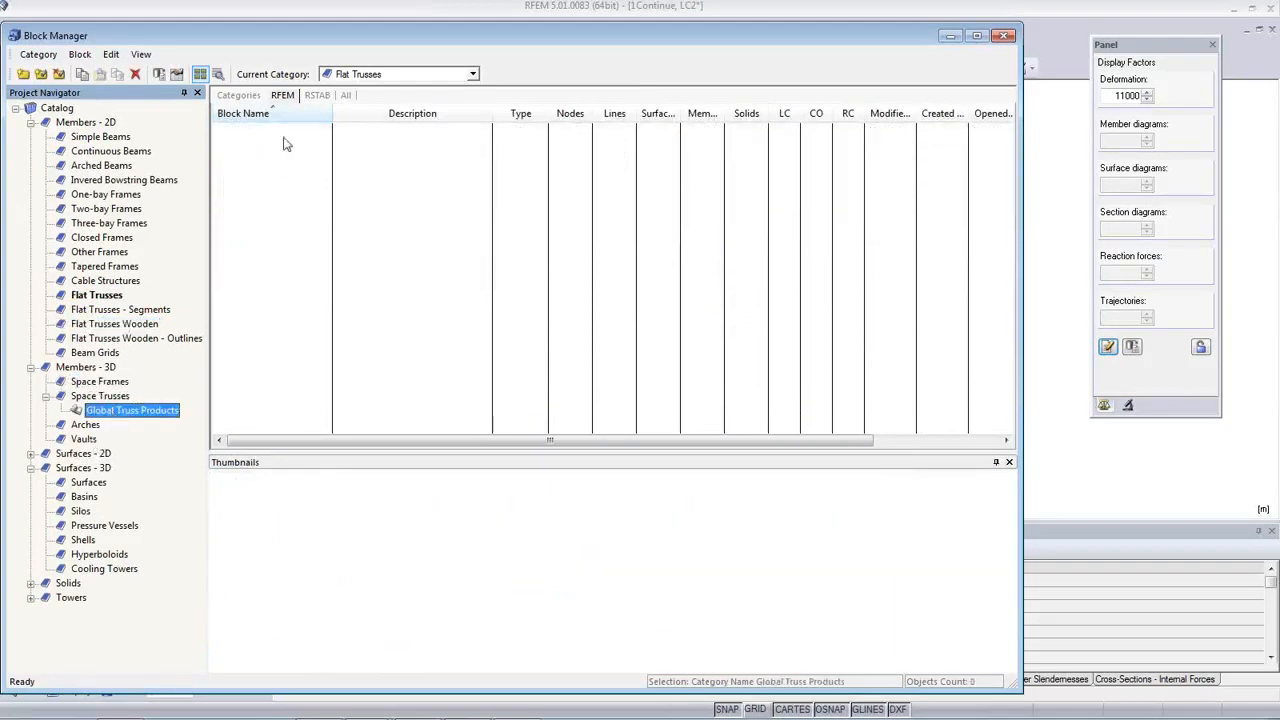
- Look through the RSTAB blocks and thumbnails of the Global Truss Products category, including F34-2.0m and F33-2.0m
{"action": "left_click", "coordinate": [310, 97]}
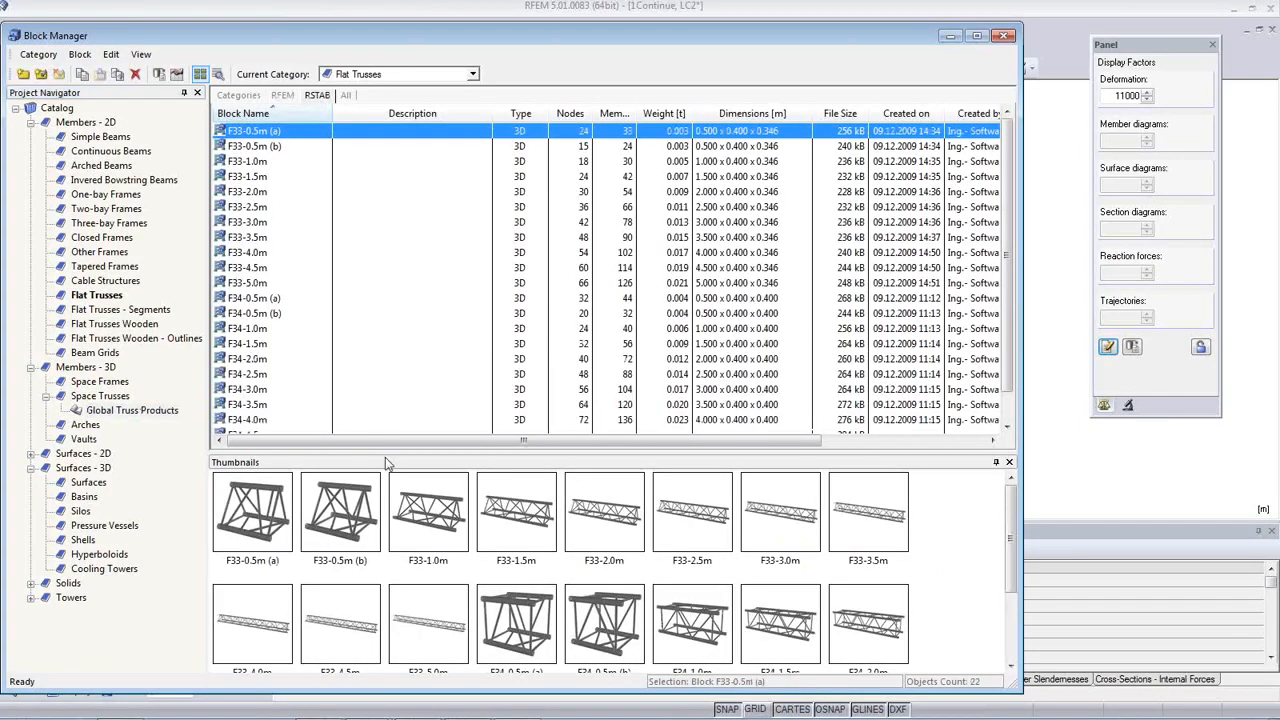
{"action": "left_click", "coordinate": [244, 360]}
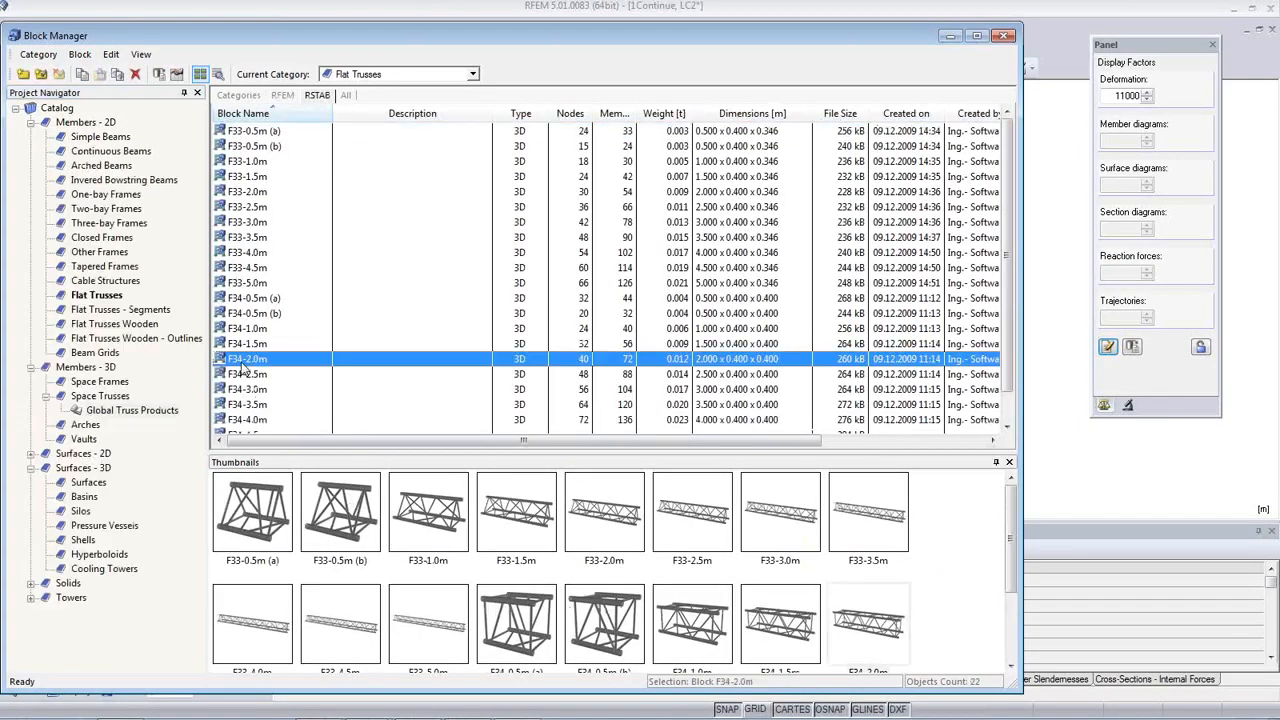
{"action": "scroll", "coordinate": [493, 400], "scroll_direction": "down", "scroll_amount": 1}
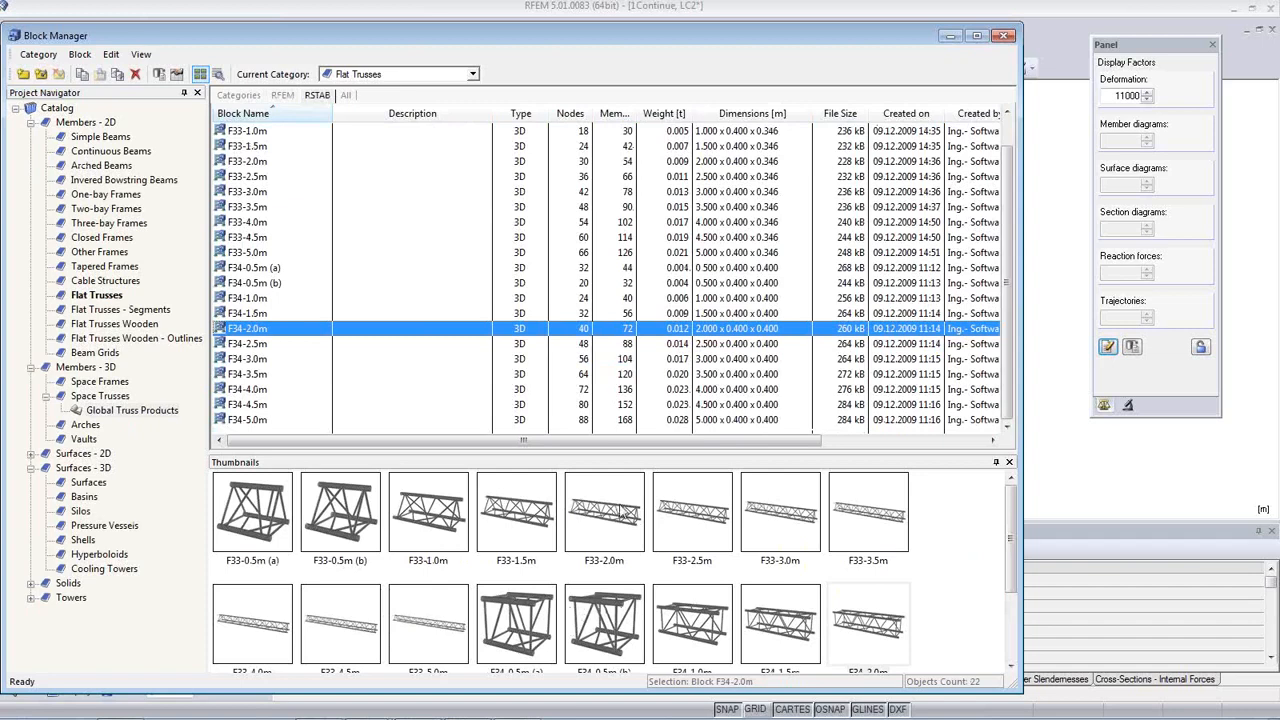
{"action": "left_click", "coordinate": [606, 530]}
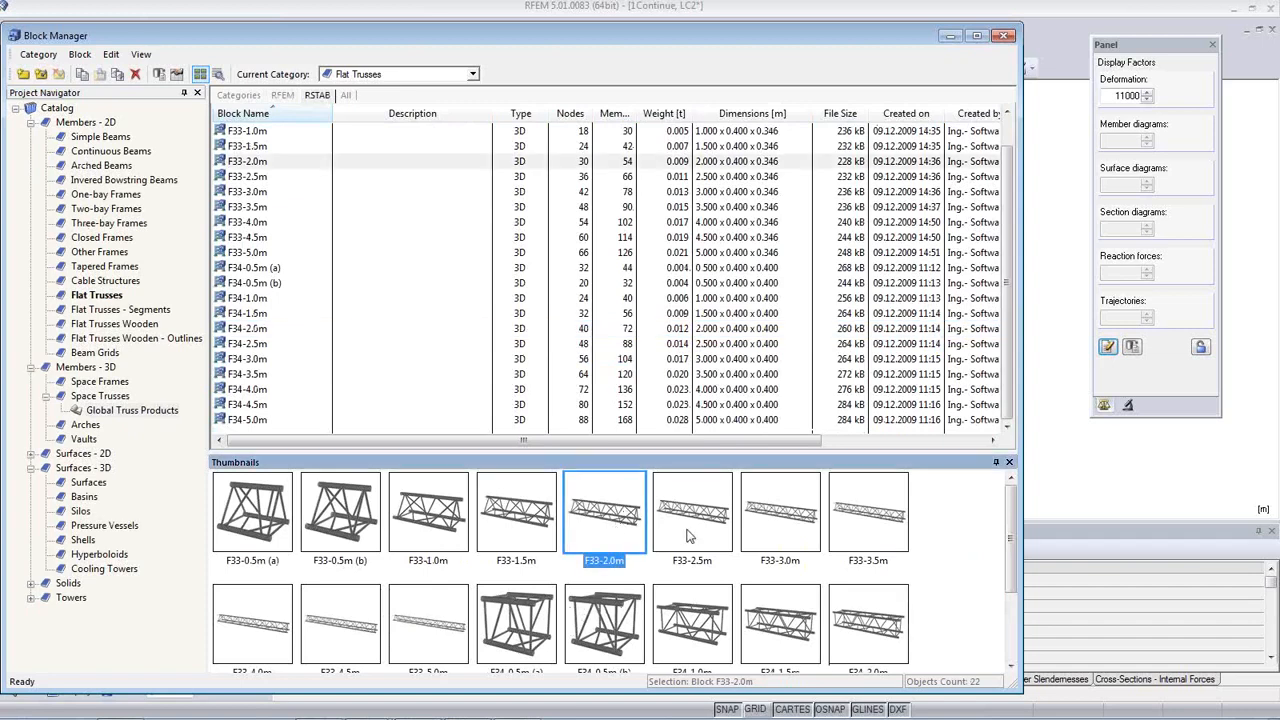
{"action": "scroll", "coordinate": [687, 553], "scroll_direction": "down", "scroll_amount": 2}
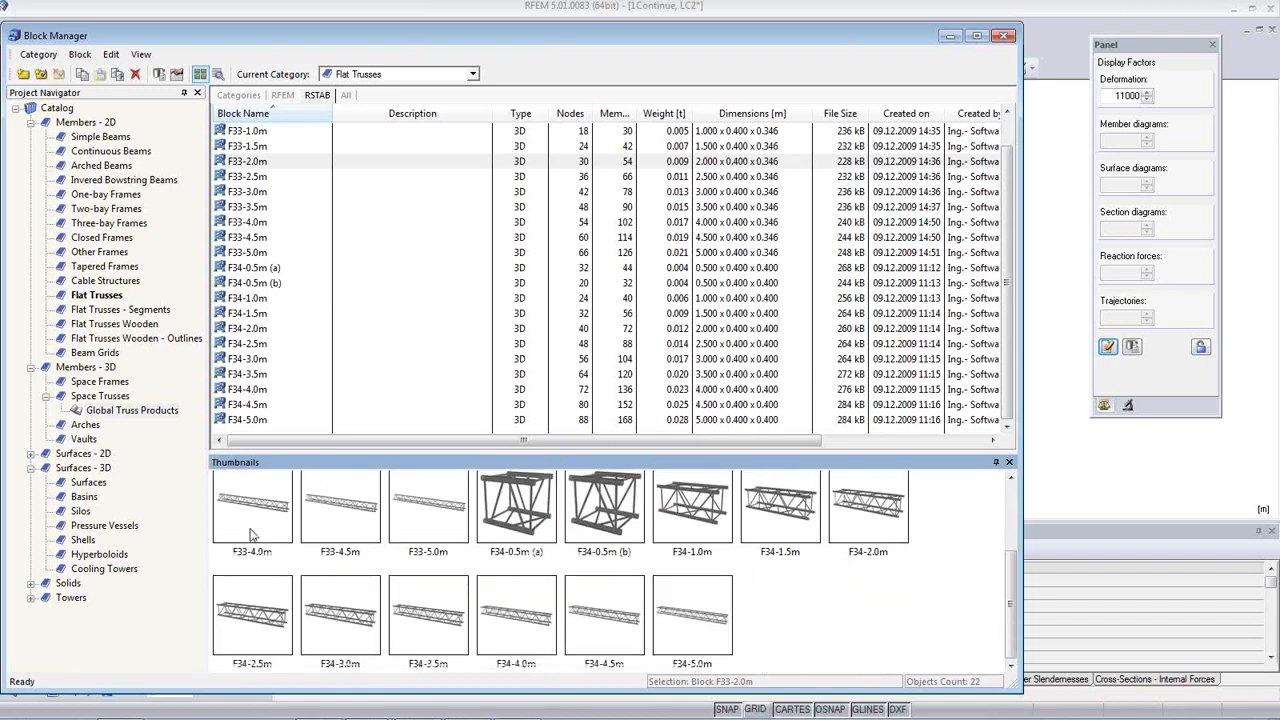
- Load the block FT701p-crv-a from the Flat Trusses category for insertion and show its dimensions in the preview
{"action": "left_click", "coordinate": [100, 296]}
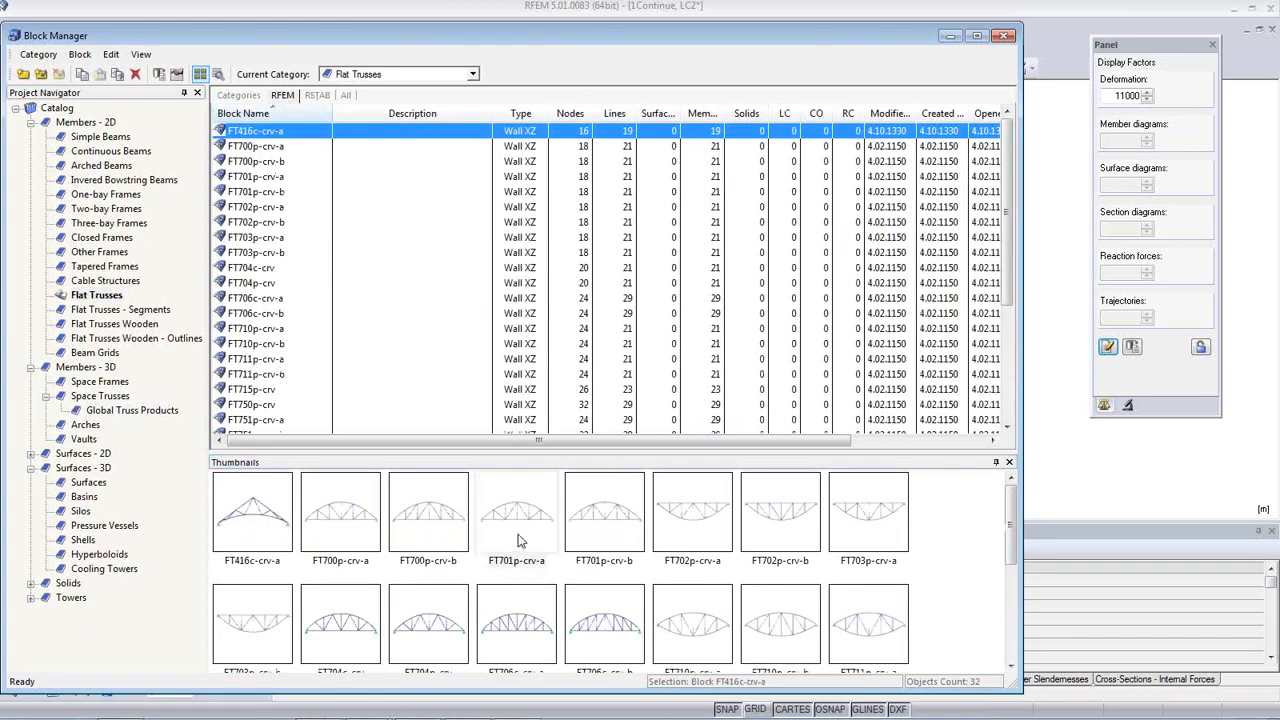
{"action": "left_click", "coordinate": [518, 538]}
{"action": "double_click", "coordinate": [519, 540]}
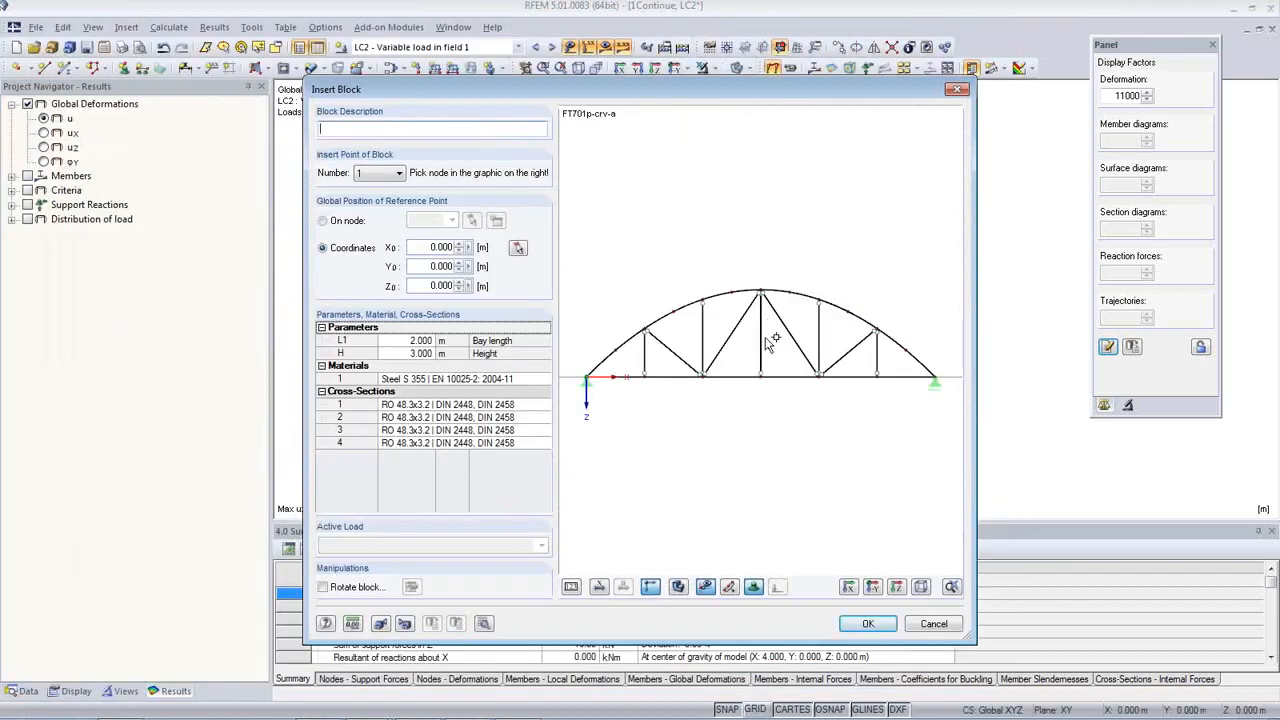
{"action": "left_click", "coordinate": [409, 340]}
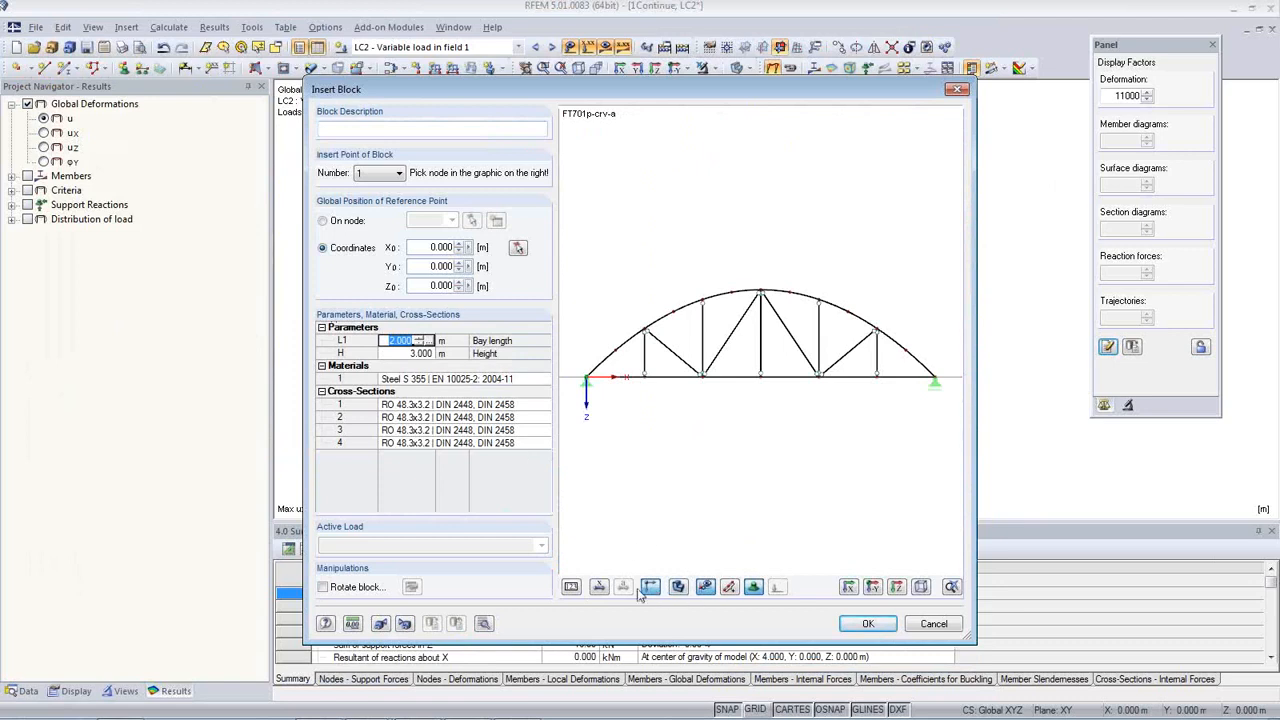
{"action": "left_click", "coordinate": [599, 588]}
- Try a bay length L1 of 2.7 m for the truss in an enlarged preview, and cancel the block insertion
{"action": "left_click", "coordinate": [422, 341]}
{"action": "left_click", "coordinate": [428, 338]}
{"action": "left_click", "coordinate": [428, 338]}
{"action": "left_click", "coordinate": [428, 338]}
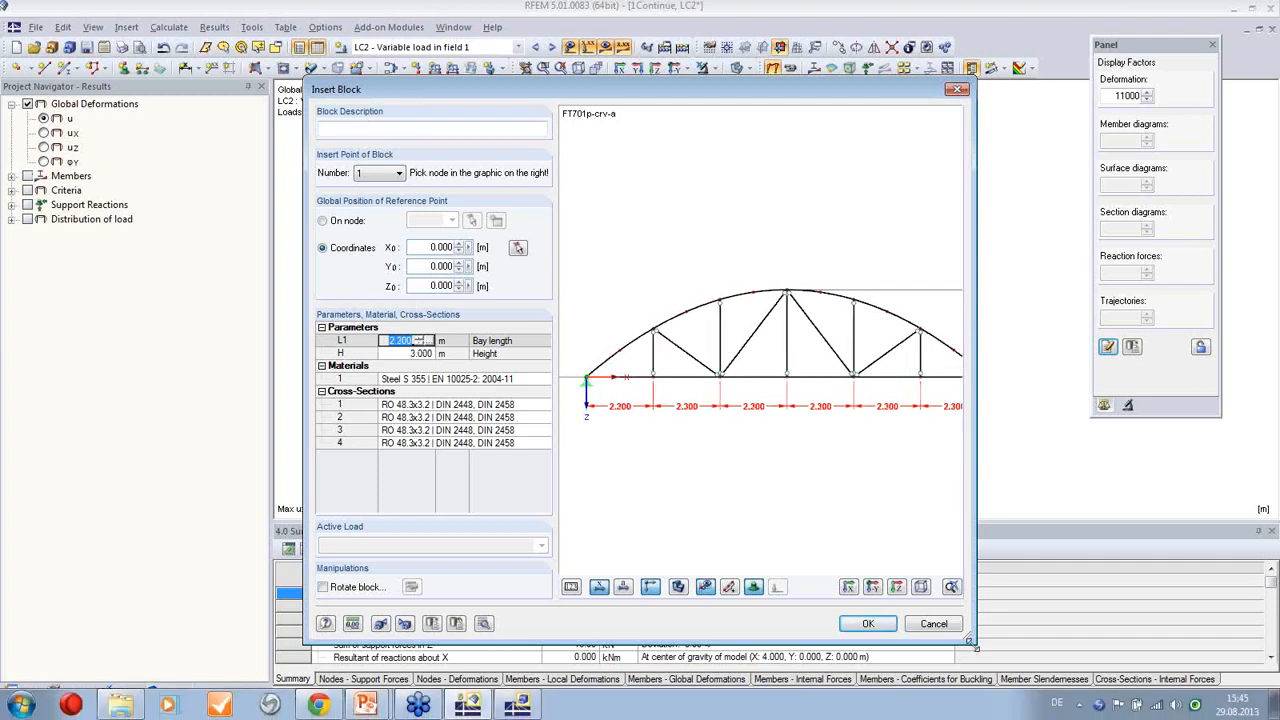
{"action": "left_click_drag", "start_coordinate": [975, 642], "coordinate": [1179, 649]}
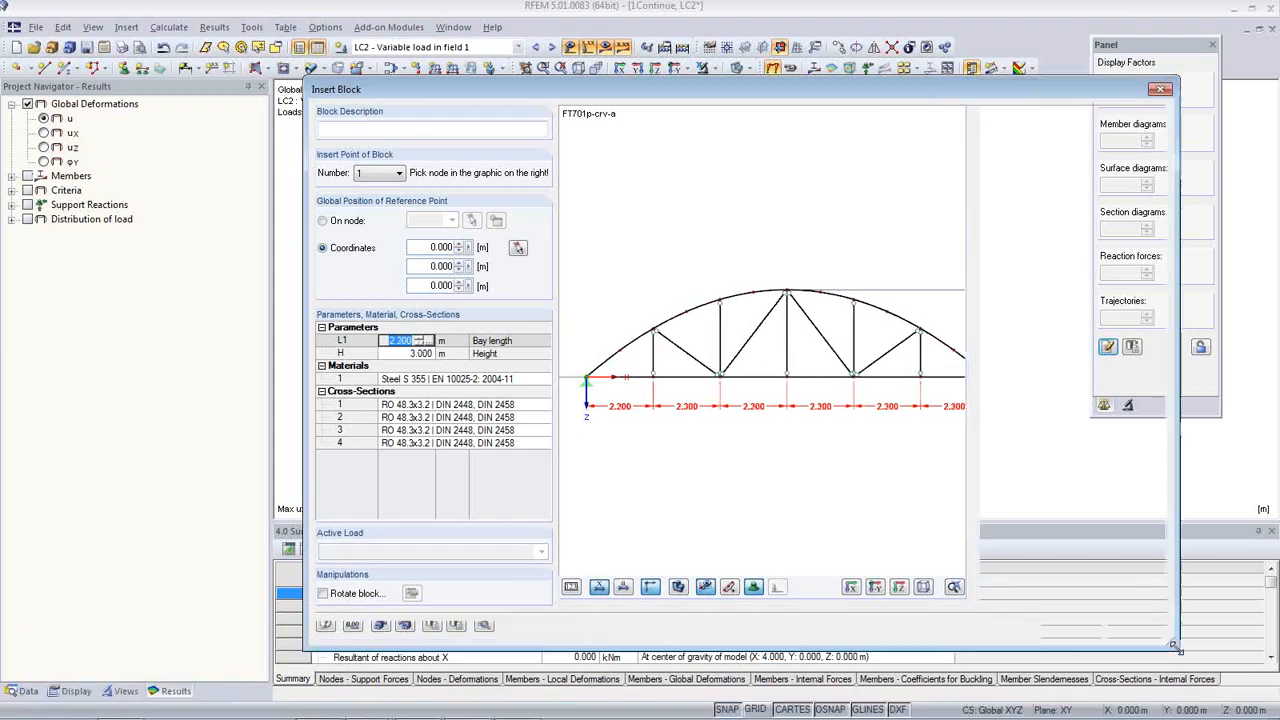
{"action": "left_click", "coordinate": [421, 338]}
{"action": "left_click", "coordinate": [421, 338]}
{"action": "left_click", "coordinate": [421, 338]}
{"action": "left_click", "coordinate": [421, 338]}
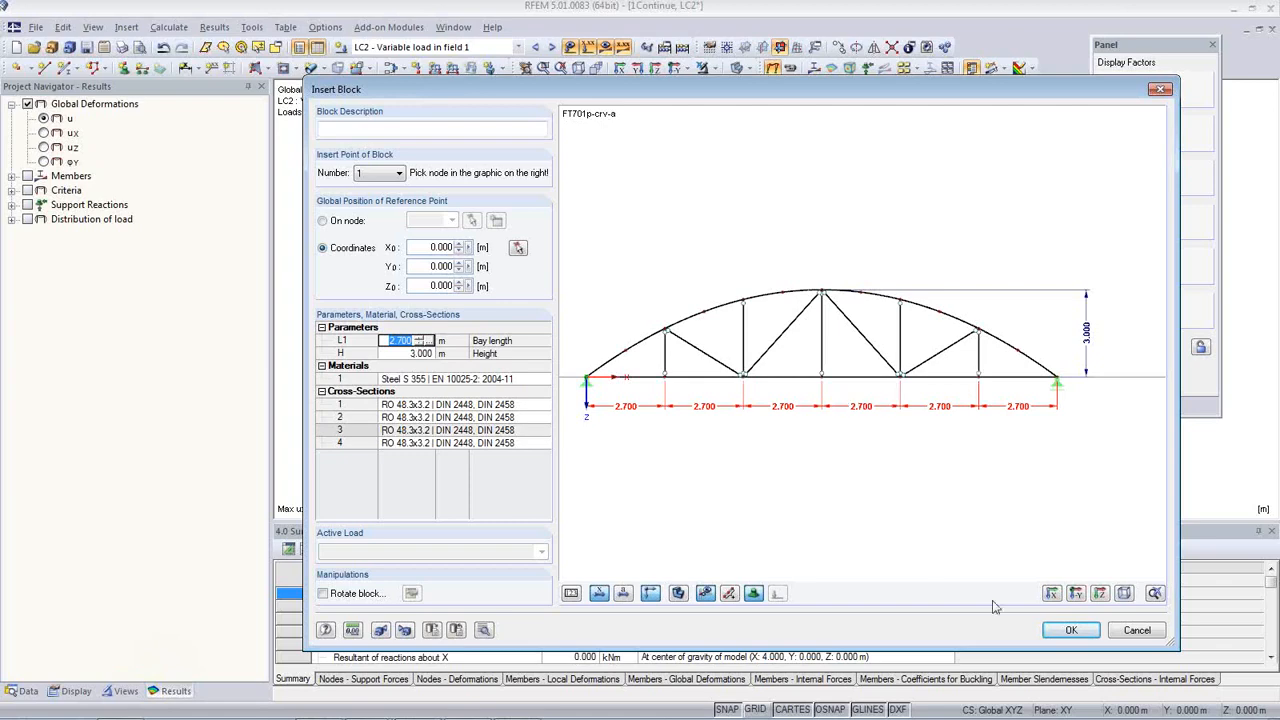
{"action": "left_click", "coordinate": [1150, 636]}
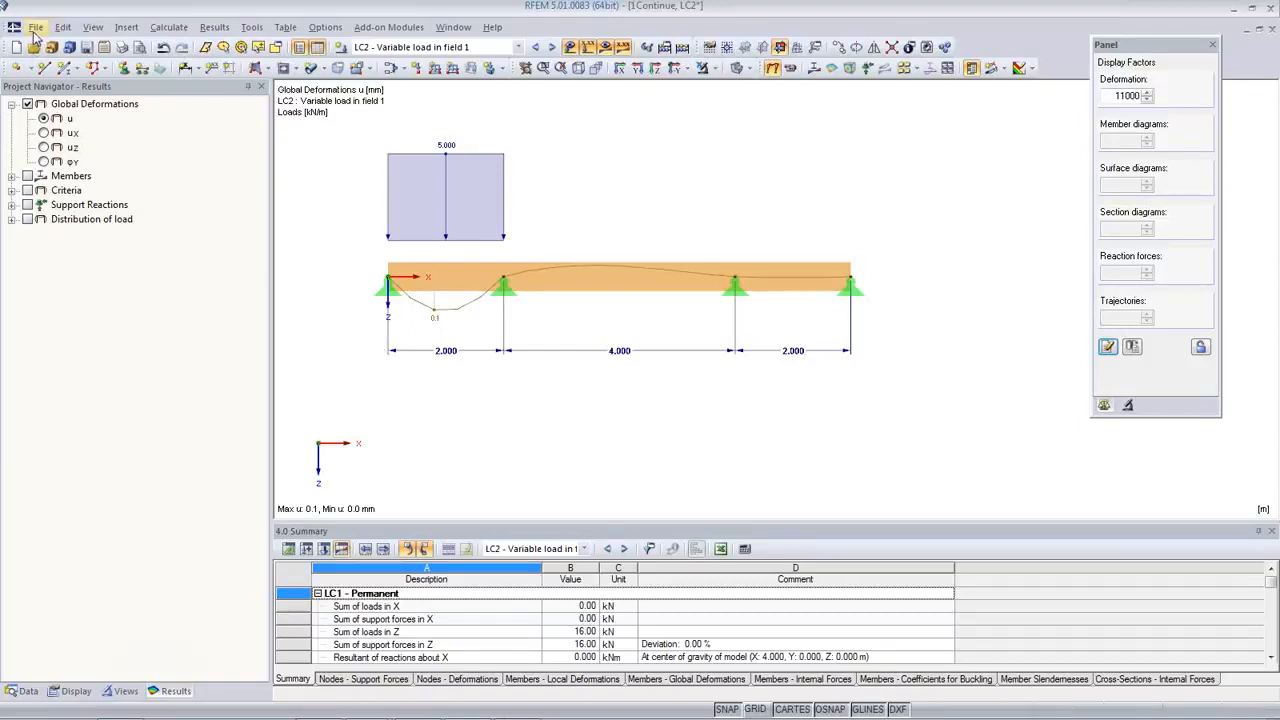
- Switch to the open 3Pipes_Parametric model and view its pipe connection from the front
{"action": "left_click", "coordinate": [30, 691]}
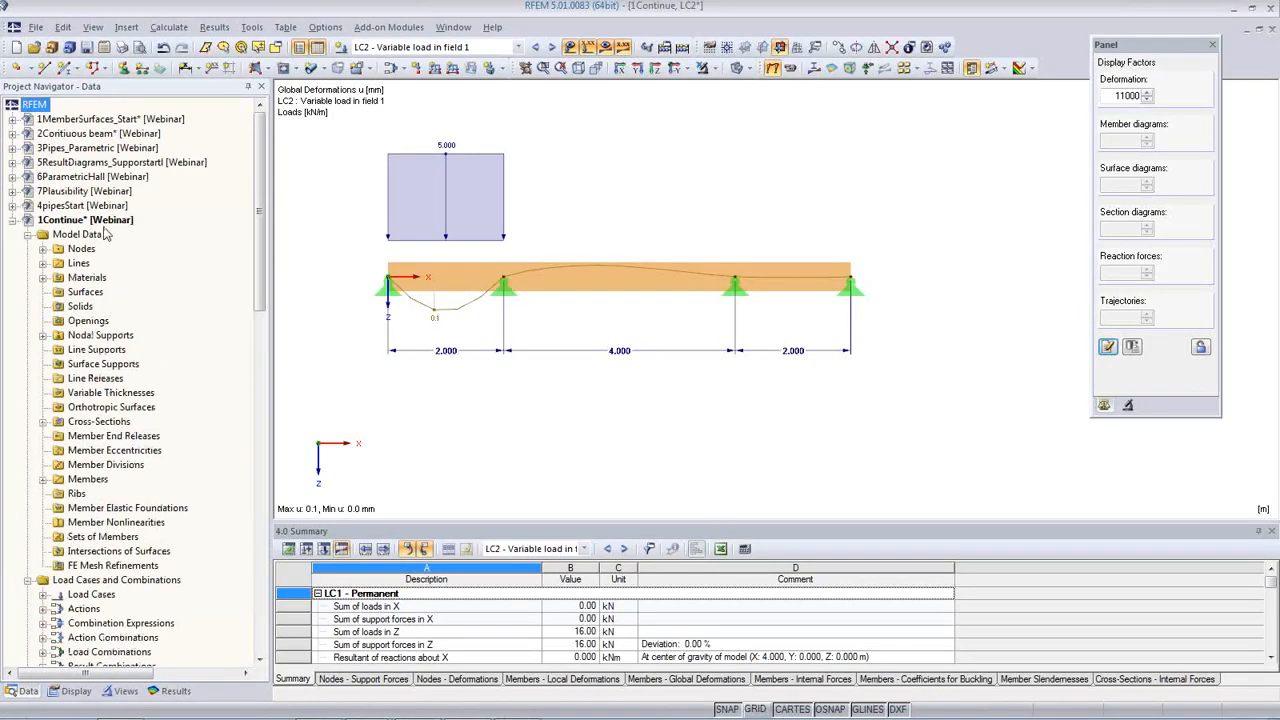
{"action": "double_click", "coordinate": [97, 148]}
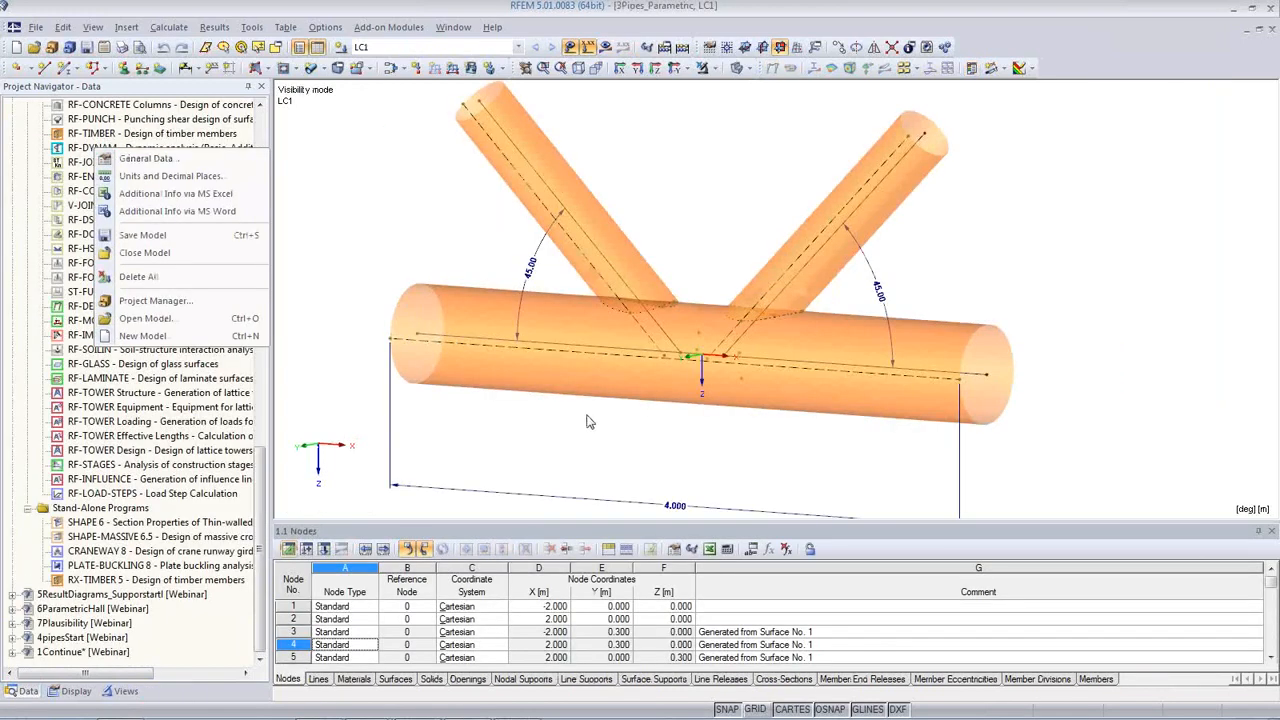
{"action": "middle_click_drag", "start_coordinate": [842, 462], "coordinate": [957, 416]}
{"action": "middle_click_drag", "start_coordinate": [861, 433], "coordinate": [813, 417], "text": "ctrl"}
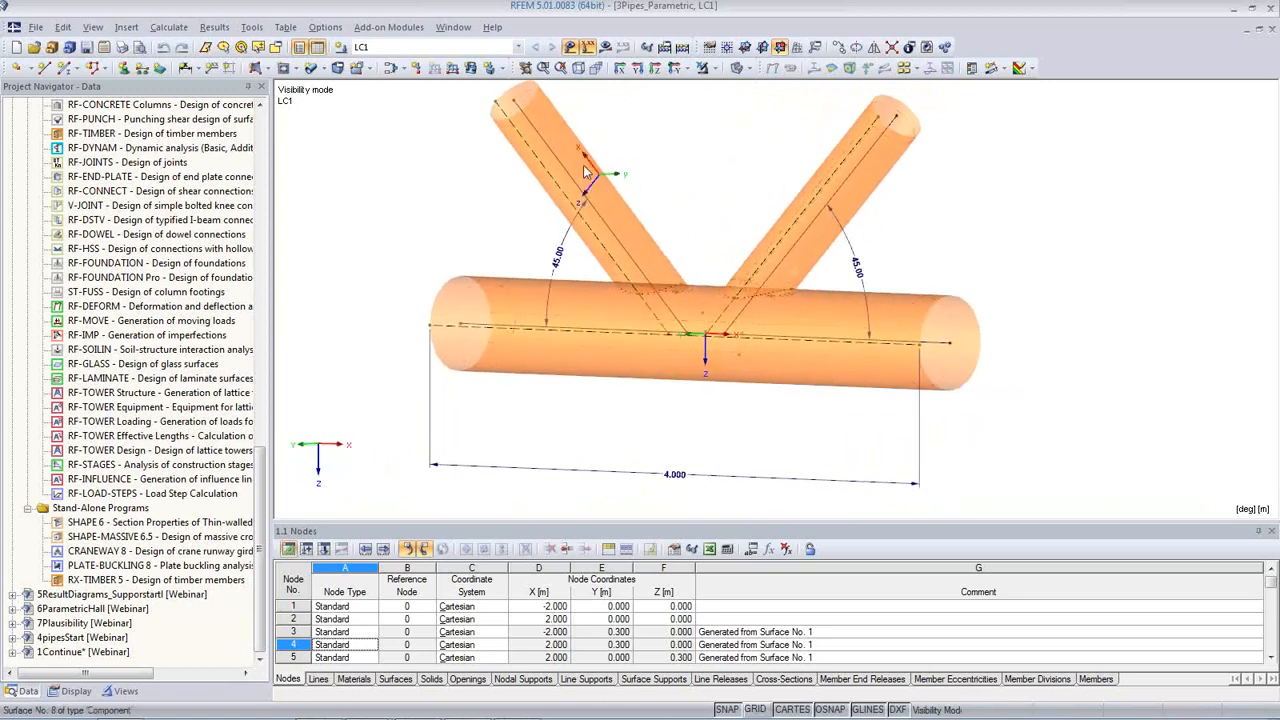
{"action": "middle_click_drag", "start_coordinate": [797, 427], "coordinate": [960, 399], "text": "ctrl"}
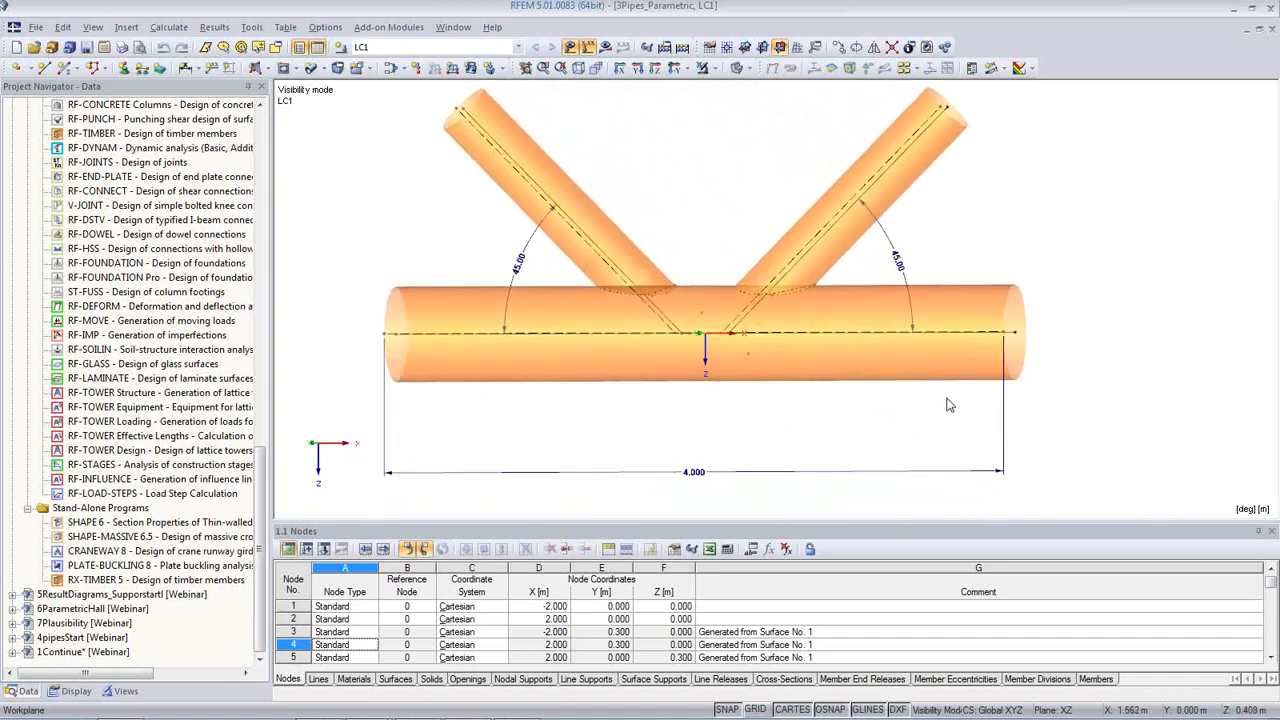
- Examine the main pipe and its two inclined branch pipes with their dimensions from several angles
{"action": "scroll", "coordinate": [950, 403], "scroll_direction": "down", "scroll_amount": 2}
{"action": "double_click", "coordinate": [930, 378]}
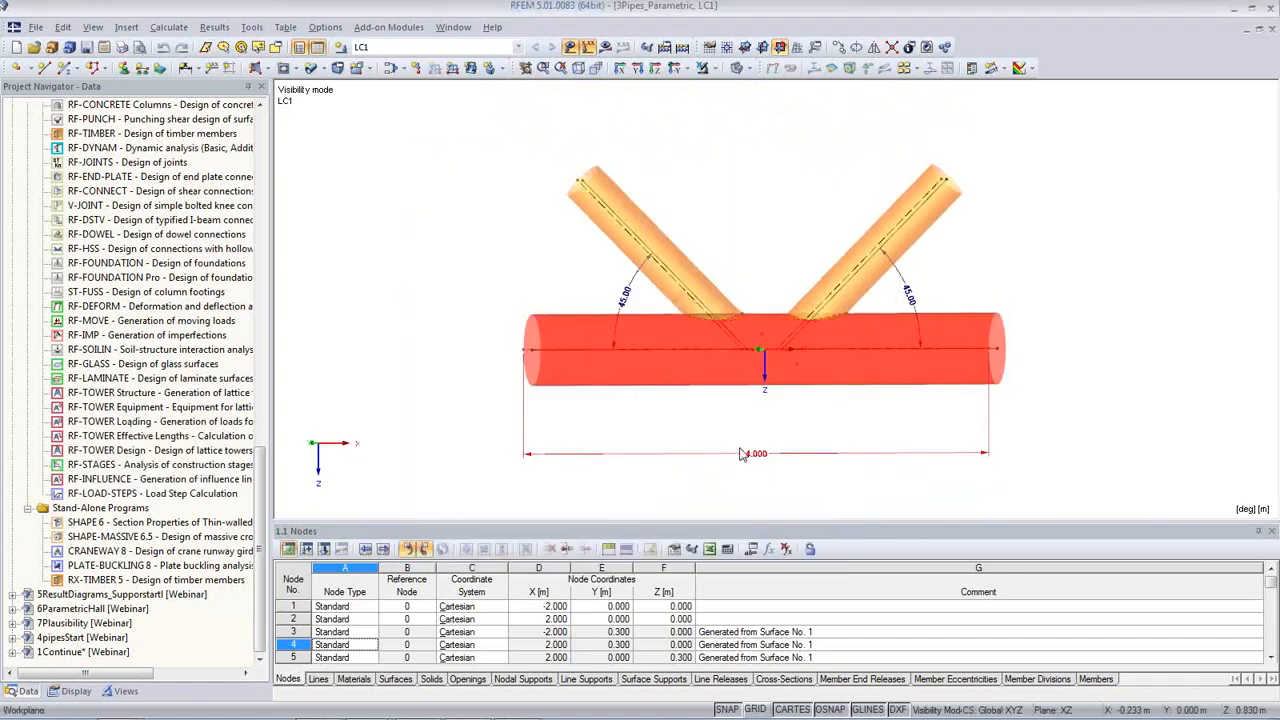
{"action": "middle_click_drag", "start_coordinate": [900, 432], "coordinate": [779, 427]}
{"action": "scroll", "coordinate": [770, 380], "scroll_direction": "up", "scroll_amount": 3}
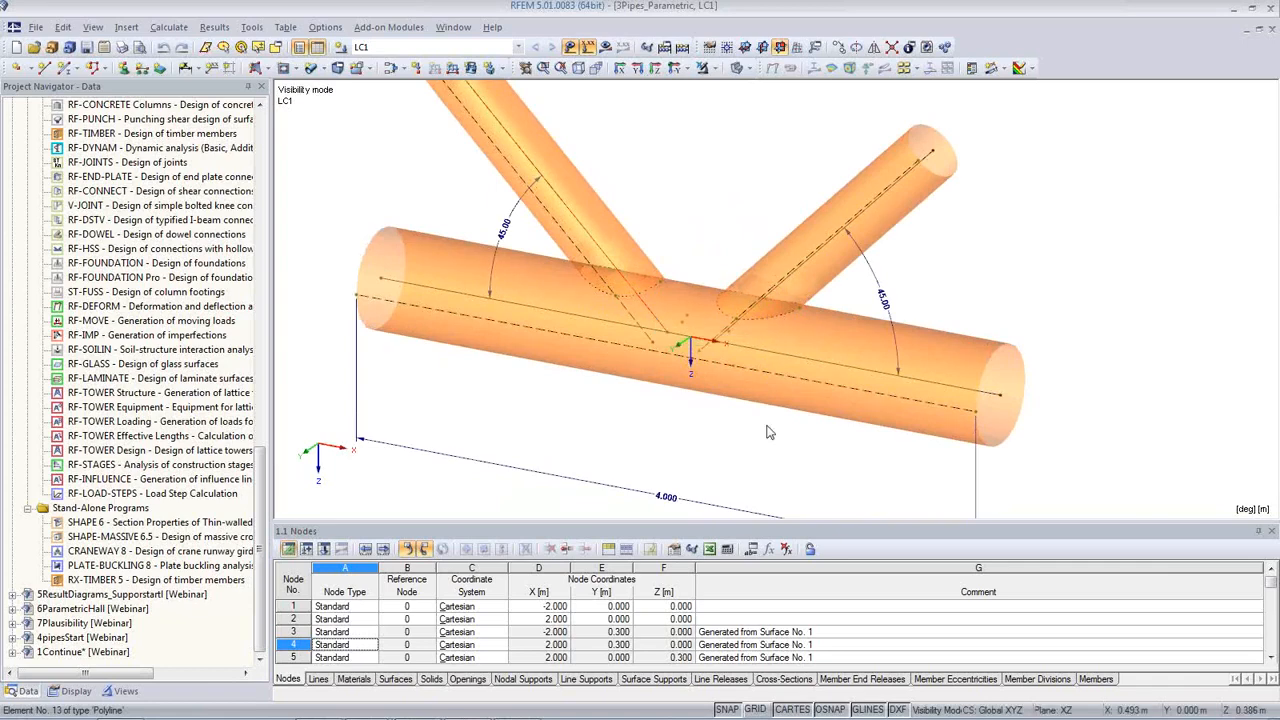
{"action": "left_click", "coordinate": [857, 359]}
{"action": "left_click", "coordinate": [685, 440]}
{"action": "scroll", "coordinate": [688, 441], "scroll_direction": "down", "scroll_amount": 2}
{"action": "middle_click_drag", "start_coordinate": [691, 440], "coordinate": [869, 296], "text": "ctrl"}
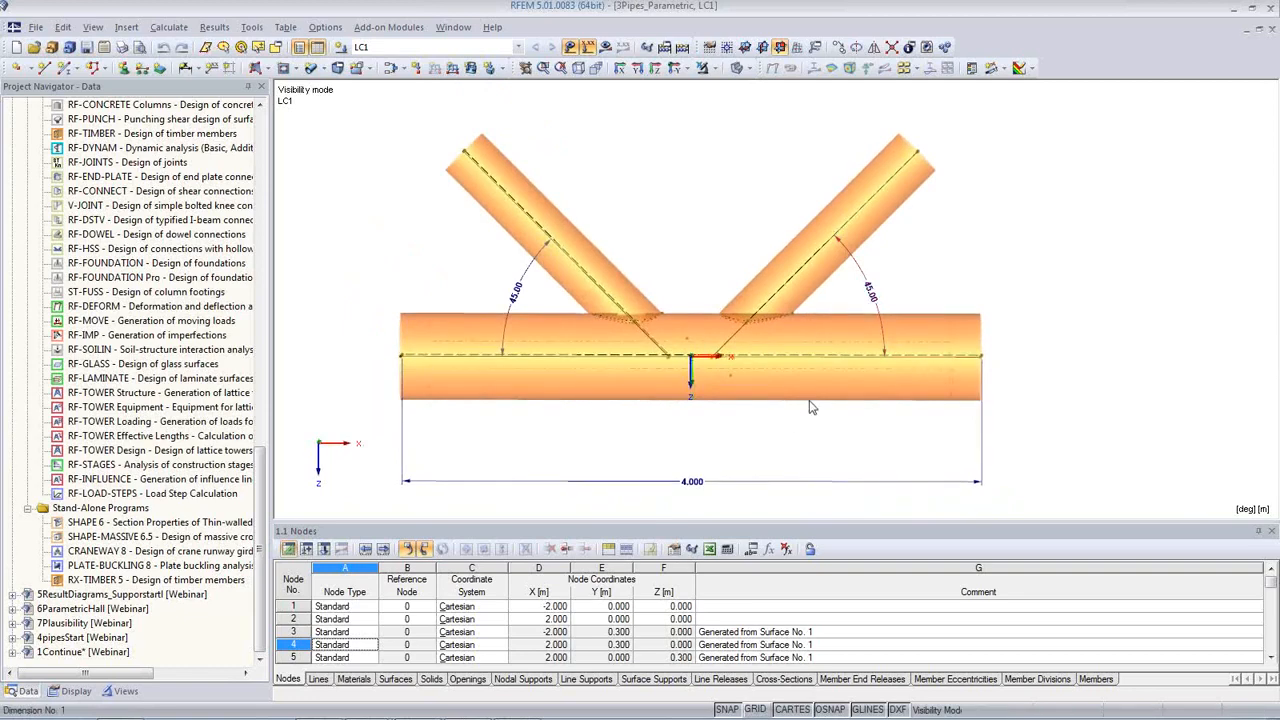
- Open the model's parameter list beside the pipes and set the Angle_left parameter to 30 deg
{"action": "left_click", "coordinate": [752, 548]}
{"action": "left_click_drag", "start_coordinate": [676, 318], "coordinate": [693, 456]}
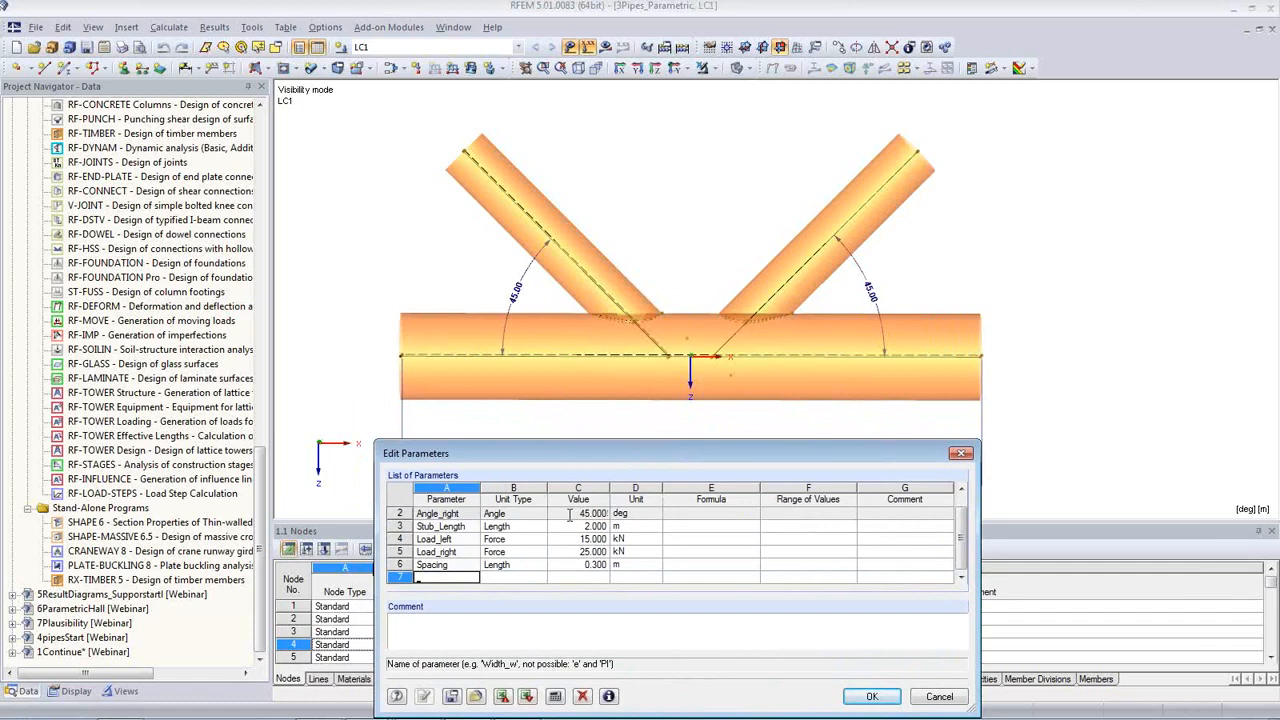
{"action": "left_click", "coordinate": [570, 514]}
{"action": "scroll", "coordinate": [958, 550], "scroll_direction": "up", "scroll_amount": 1}
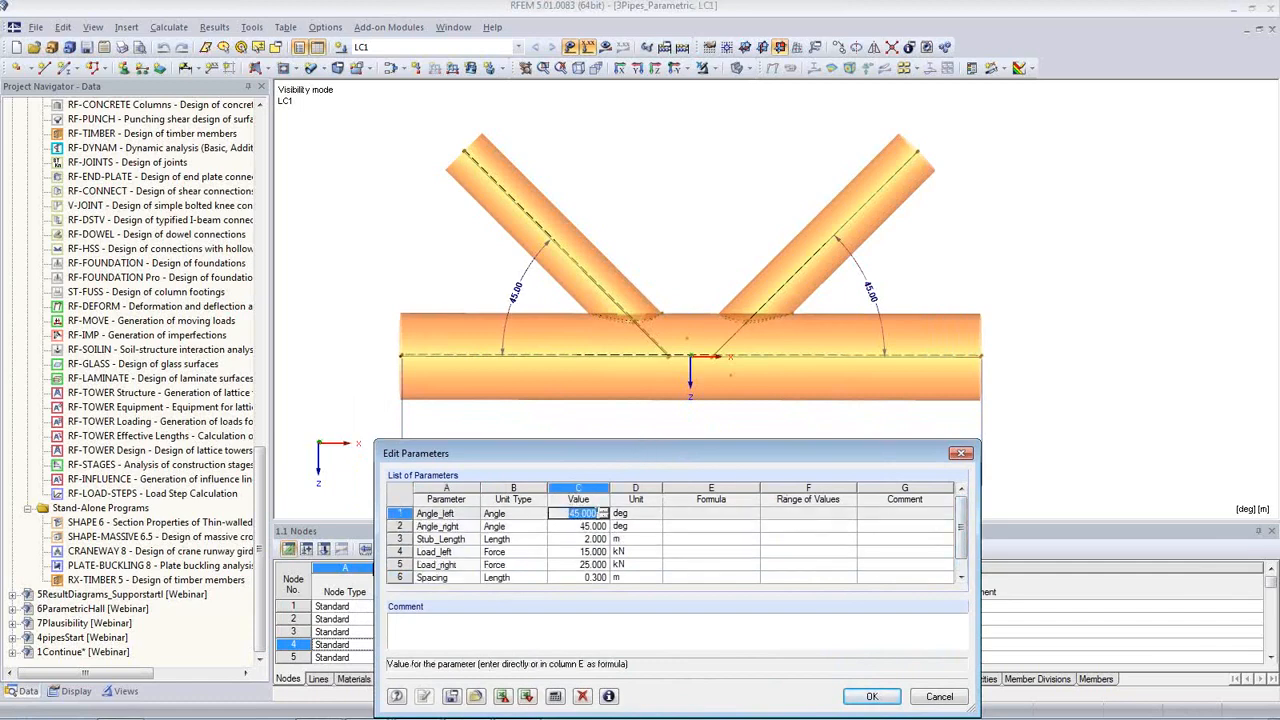
{"action": "left_click", "coordinate": [570, 513]}
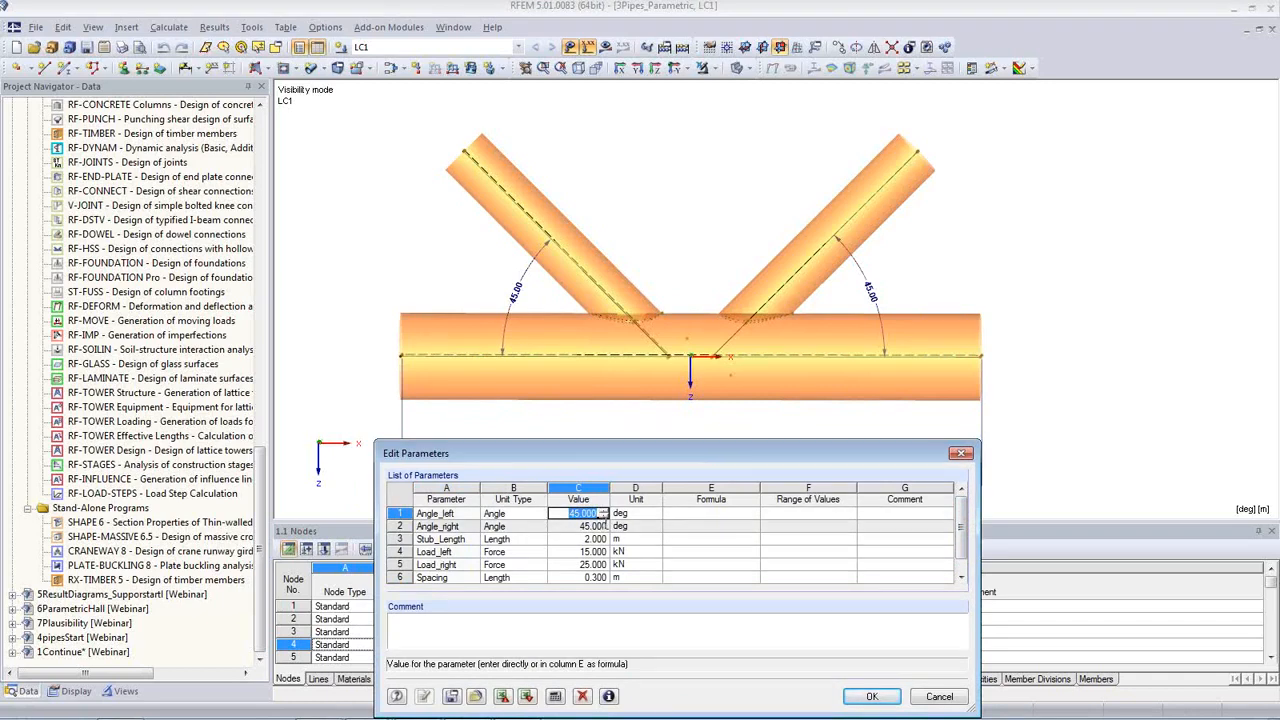
{"action": "type", "text": "30"}
{"action": "key", "text": "Tab"}
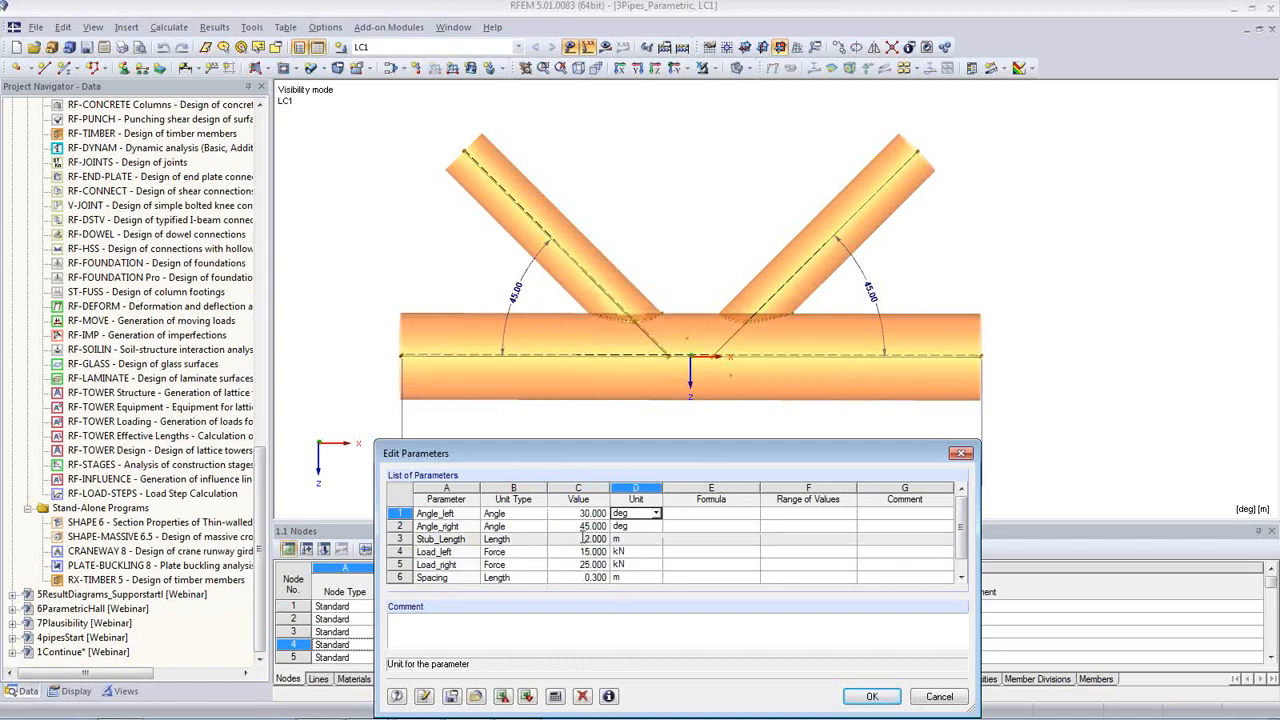
- Set the Angle_right parameter to 50 deg, apply the parameter changes to the model and close the parameter list
{"action": "left_click", "coordinate": [588, 526]}
{"action": "type", "text": "50"}
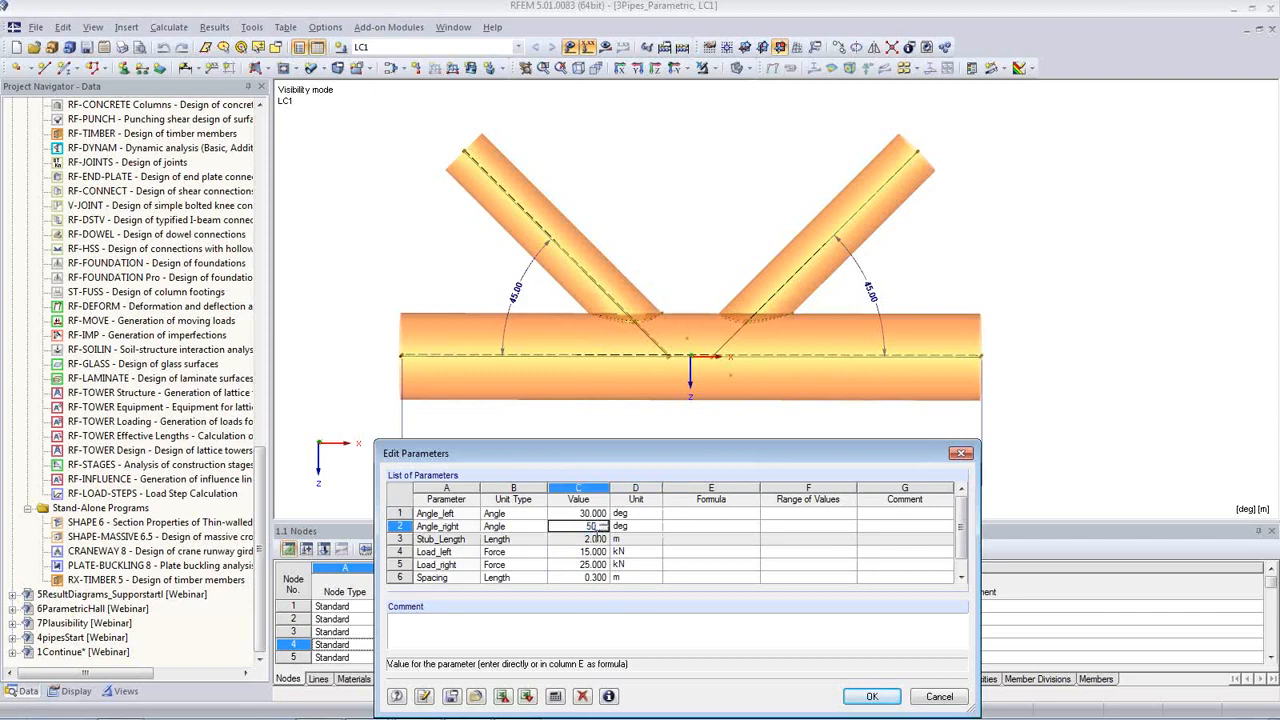
{"action": "key", "text": "Tab"}
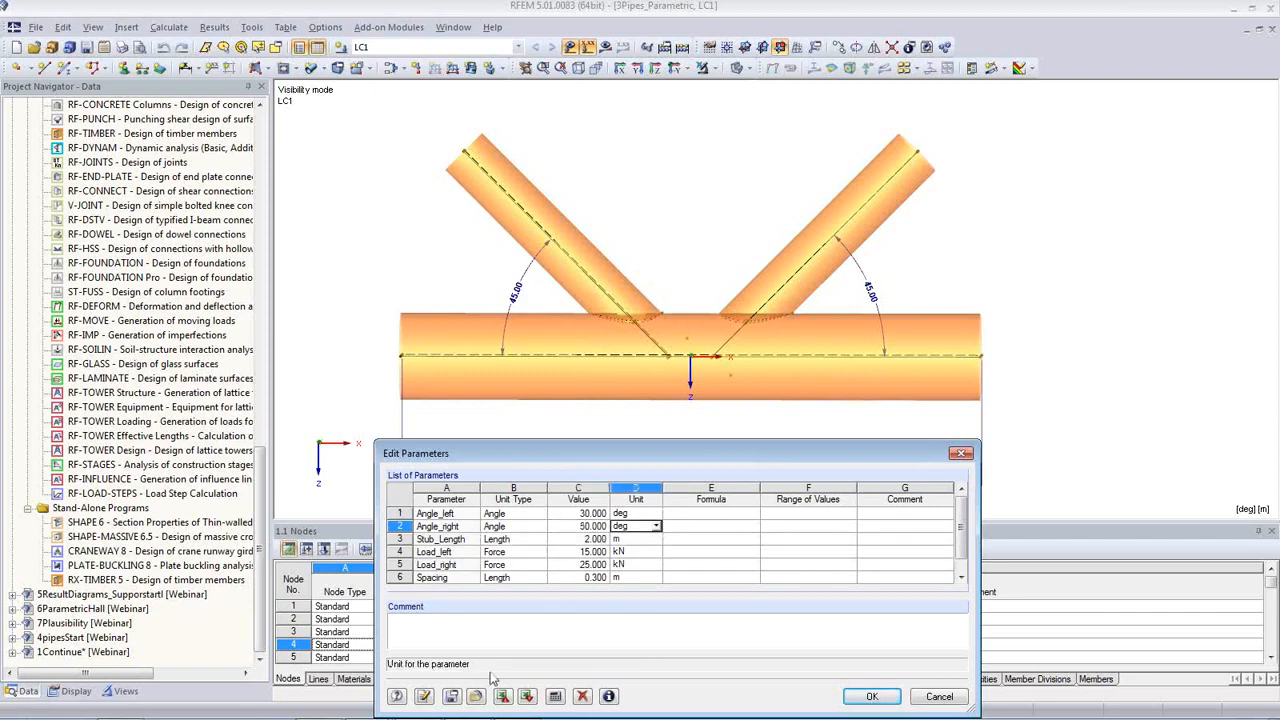
{"action": "left_click", "coordinate": [424, 697]}
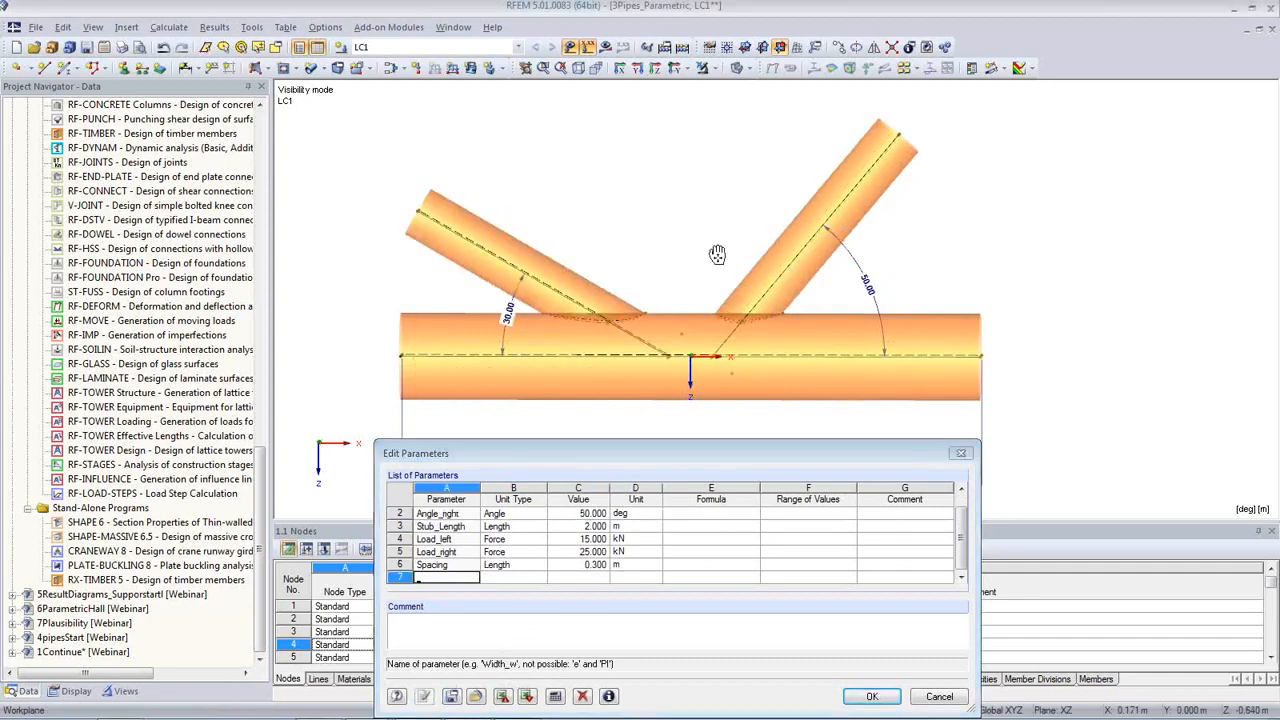
{"action": "middle_click_drag", "start_coordinate": [726, 227], "coordinate": [630, 340], "text": "ctrl"}
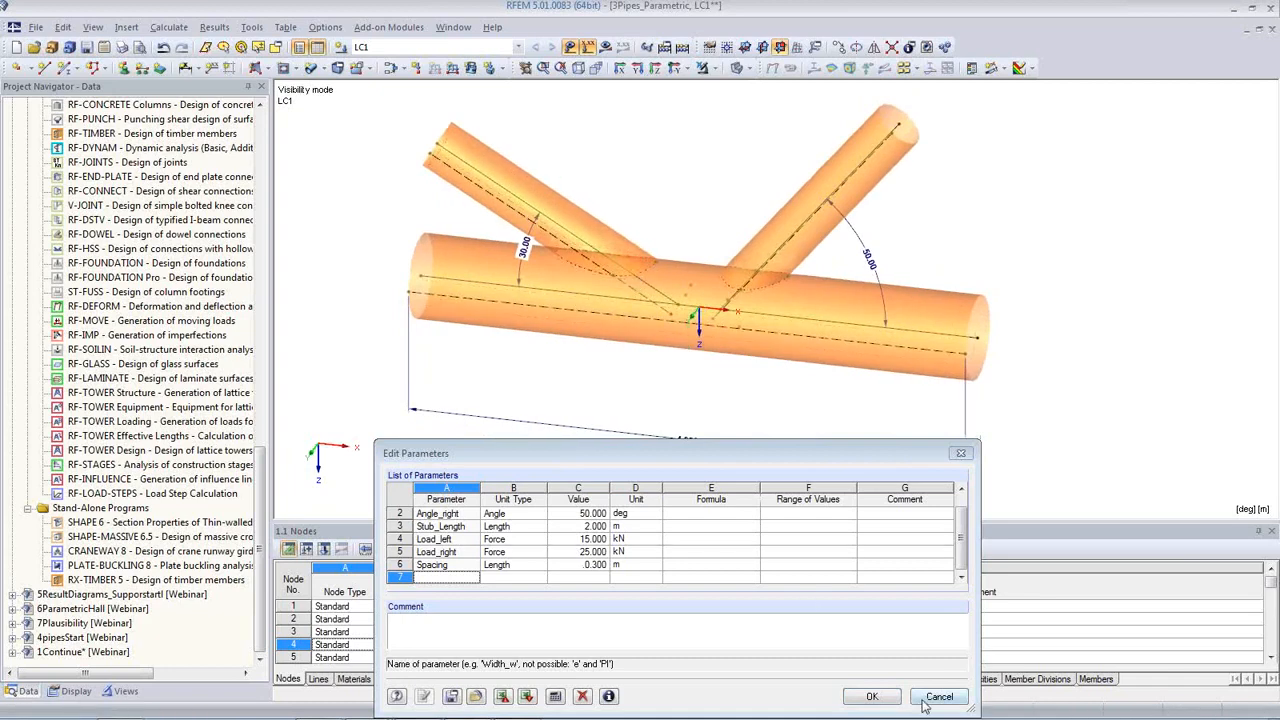
{"action": "left_click", "coordinate": [925, 700]}
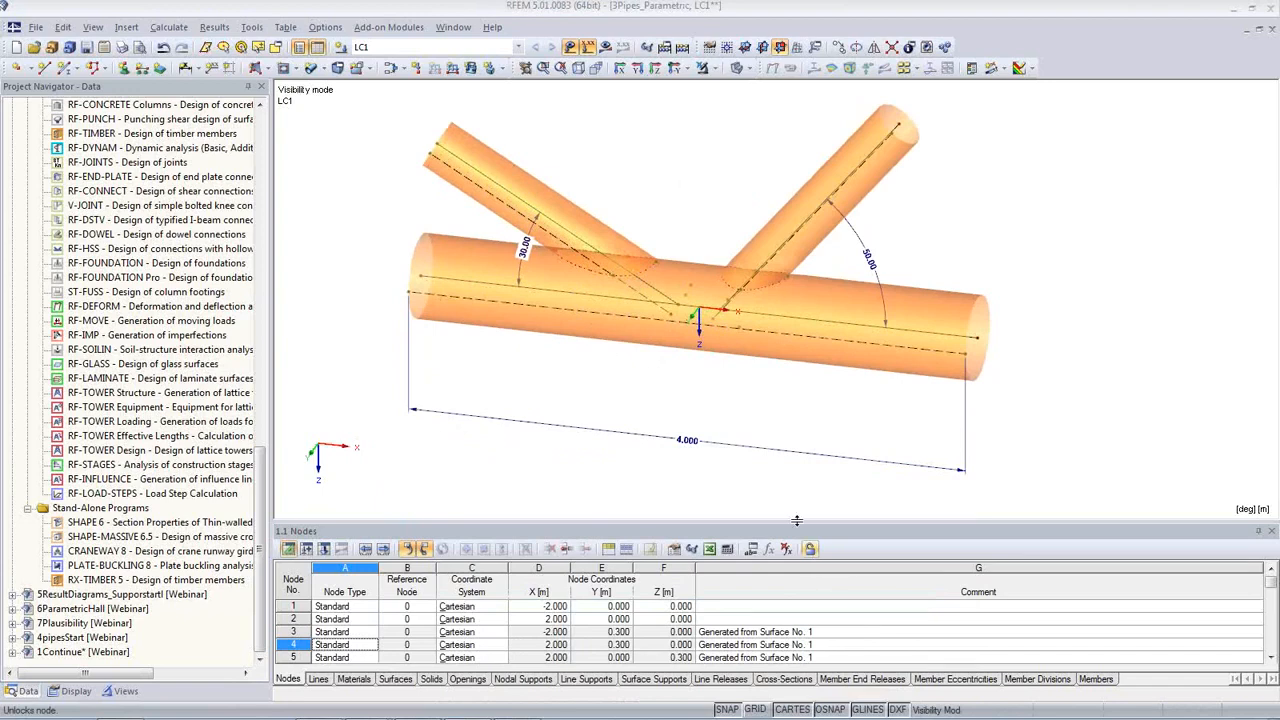
- Open the parent surface of the main pipe's component and set the pipe radius to 0.4 m
{"action": "double_click", "coordinate": [946, 318]}
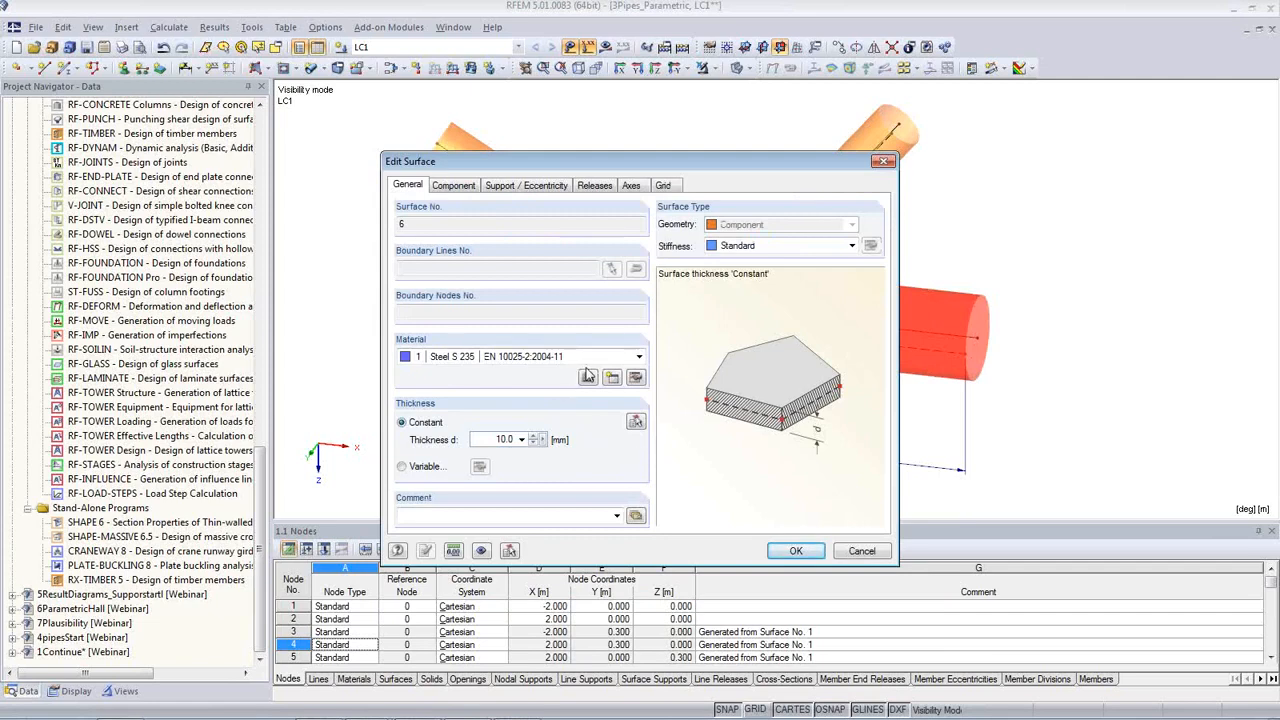
{"action": "key", "text": "Escape"}
{"action": "right_click", "coordinate": [930, 315]}
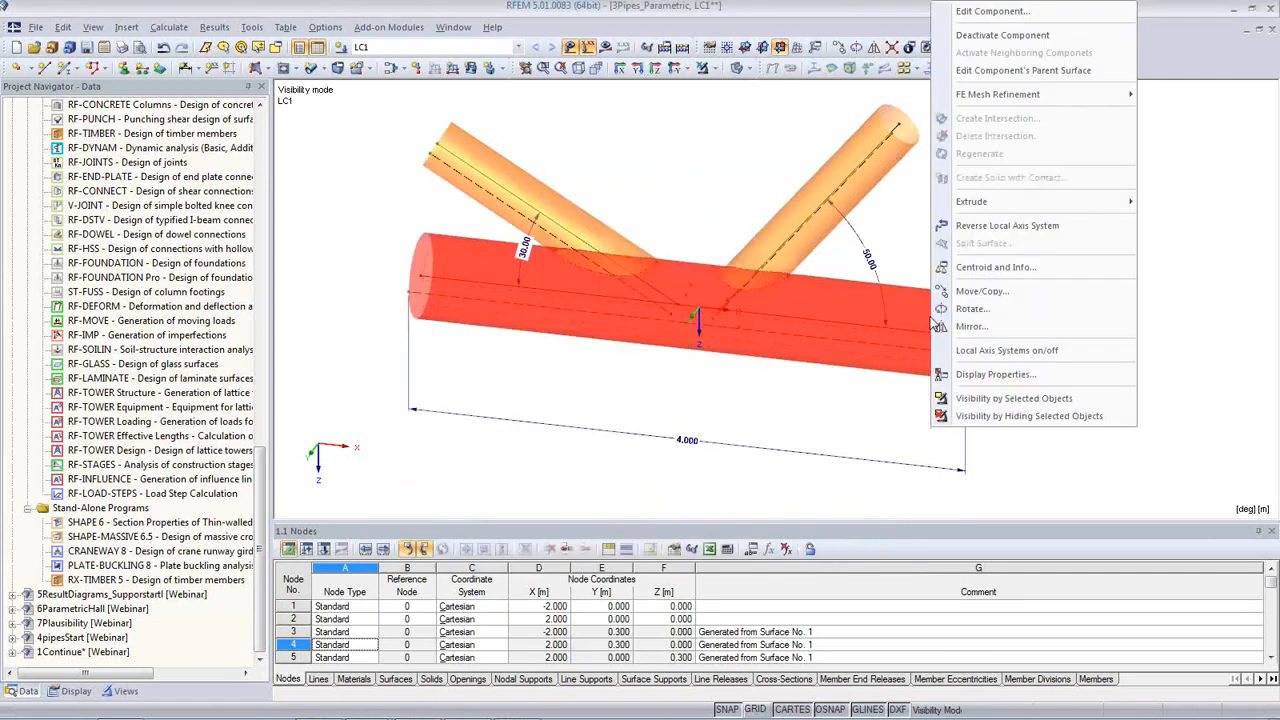
{"action": "left_click", "coordinate": [996, 71]}
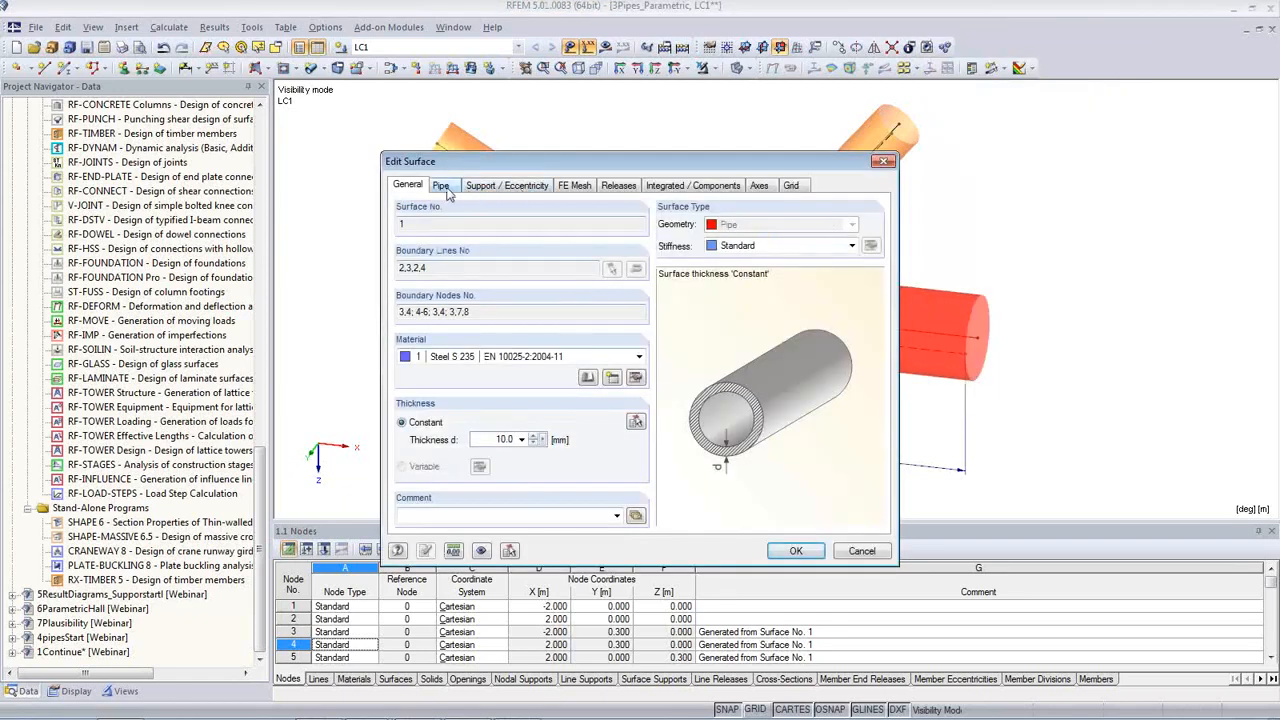
{"action": "left_click", "coordinate": [441, 186]}
{"action": "left_click_drag", "start_coordinate": [504, 171], "coordinate": [230, 234]}
{"action": "double_click", "coordinate": [223, 357]}
{"action": "type", "text": "0"}
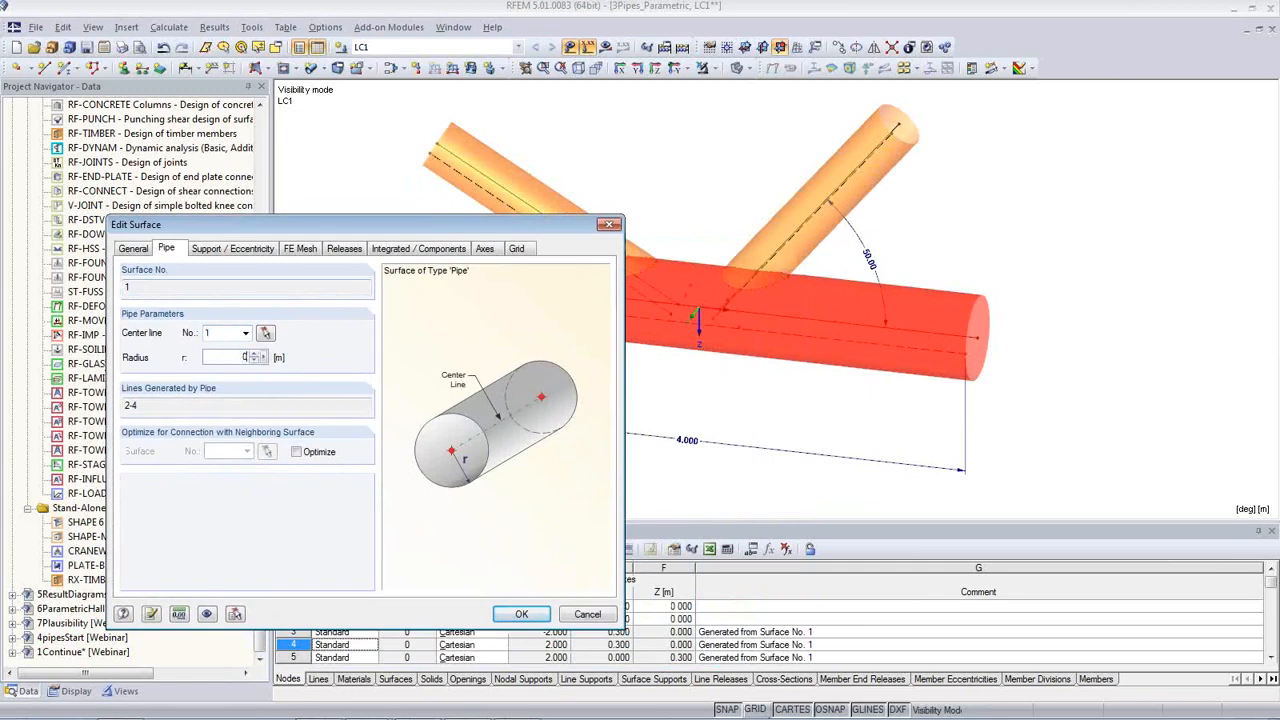
{"action": "type", "text": ",4"}
{"action": "left_click", "coordinate": [512, 614]}
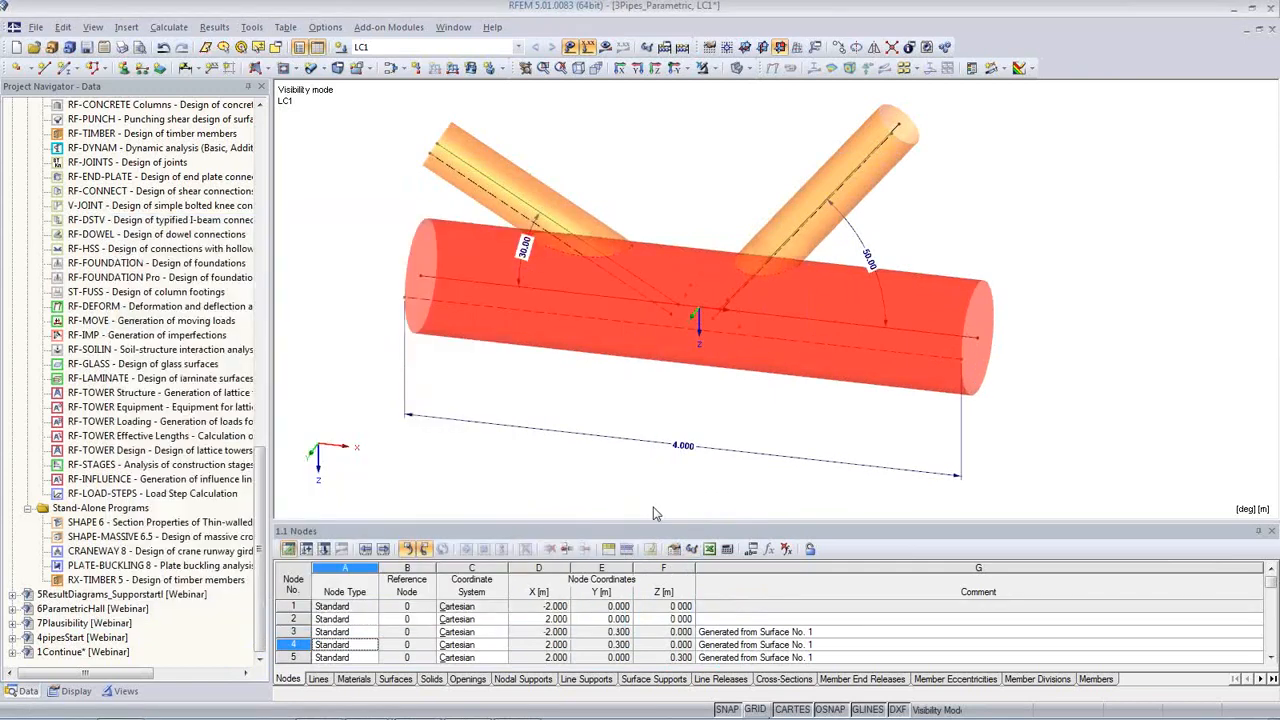
{"action": "middle_click_drag", "start_coordinate": [680, 277], "coordinate": [759, 285], "text": "ctrl"}
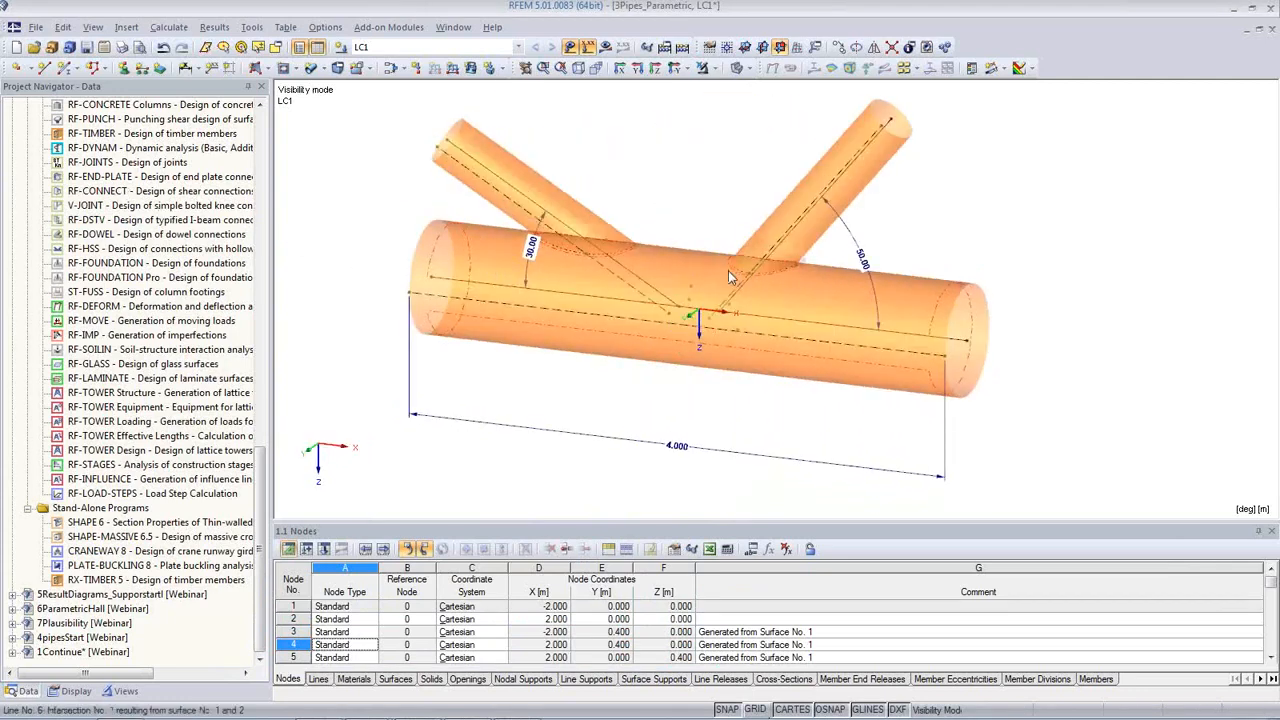
{"action": "scroll", "coordinate": [765, 427], "scroll_direction": "down", "scroll_amount": 2}
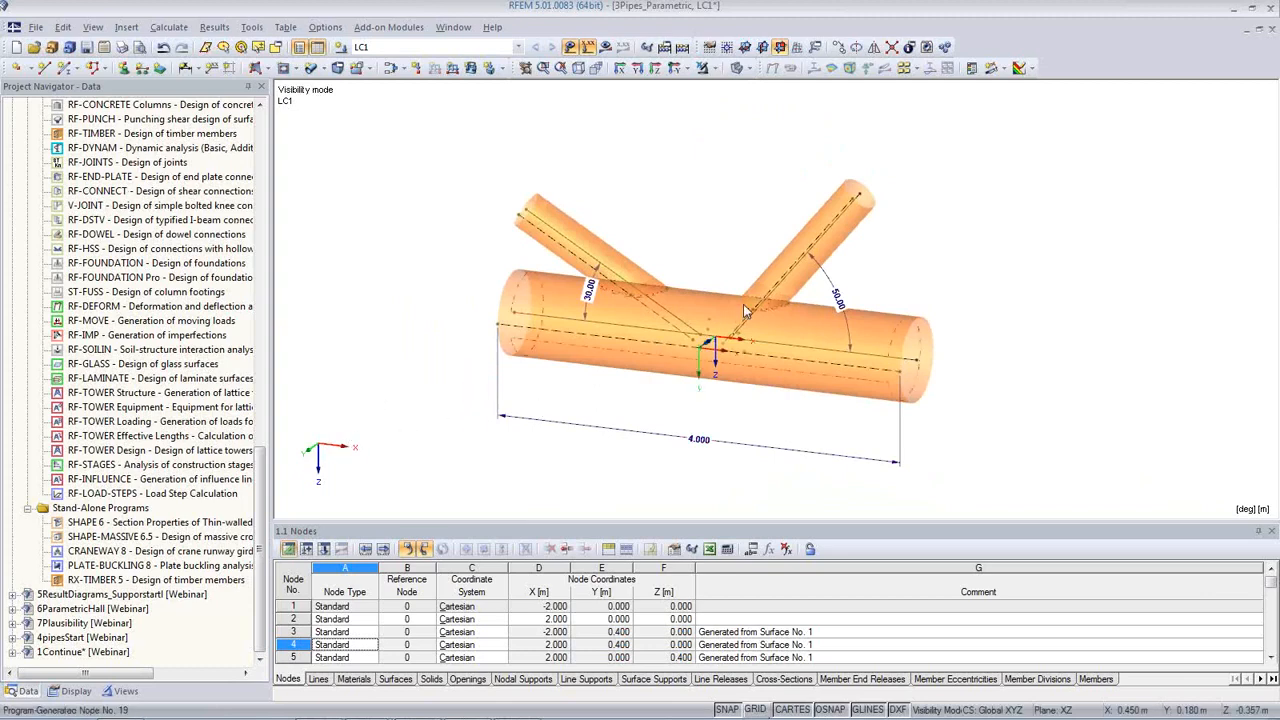
- Switch to the open 4pipesStart model and view its horizontal and two inclined lines from the front
{"action": "left_click_drag", "start_coordinate": [260, 476], "coordinate": [270, 137]}
{"action": "left_click", "coordinate": [12, 148]}
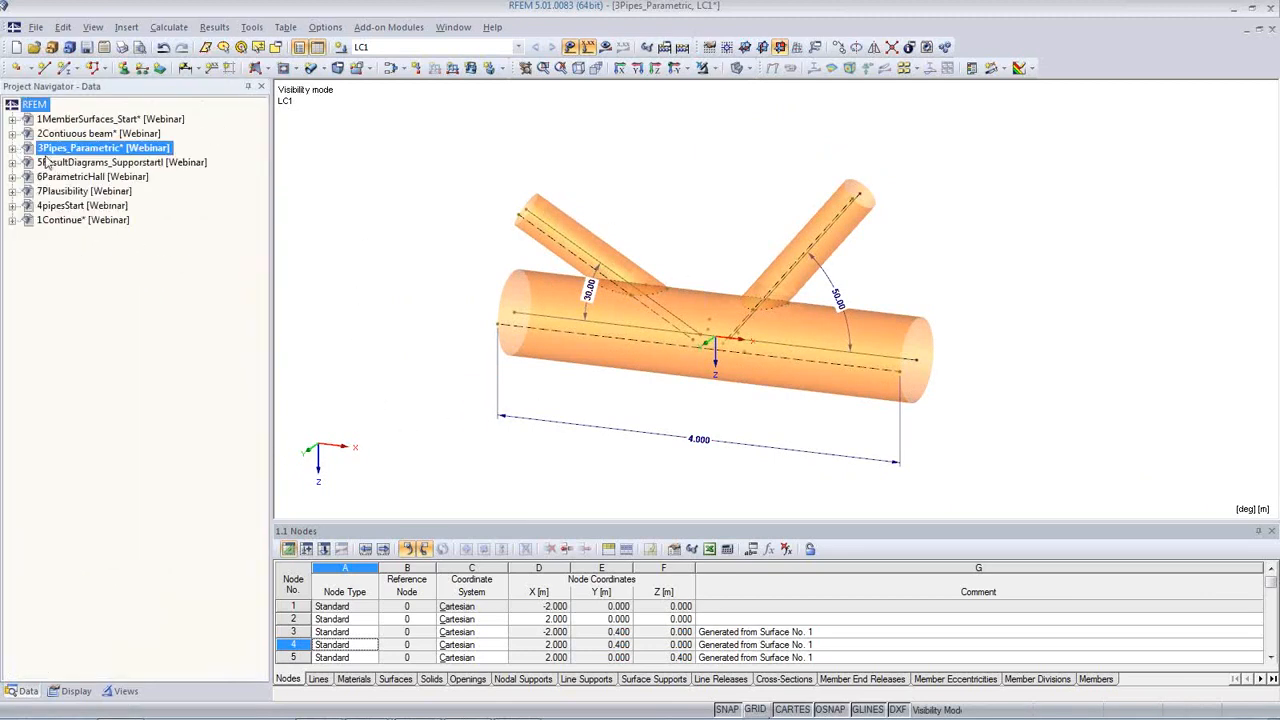
{"action": "right_click", "coordinate": [76, 208]}
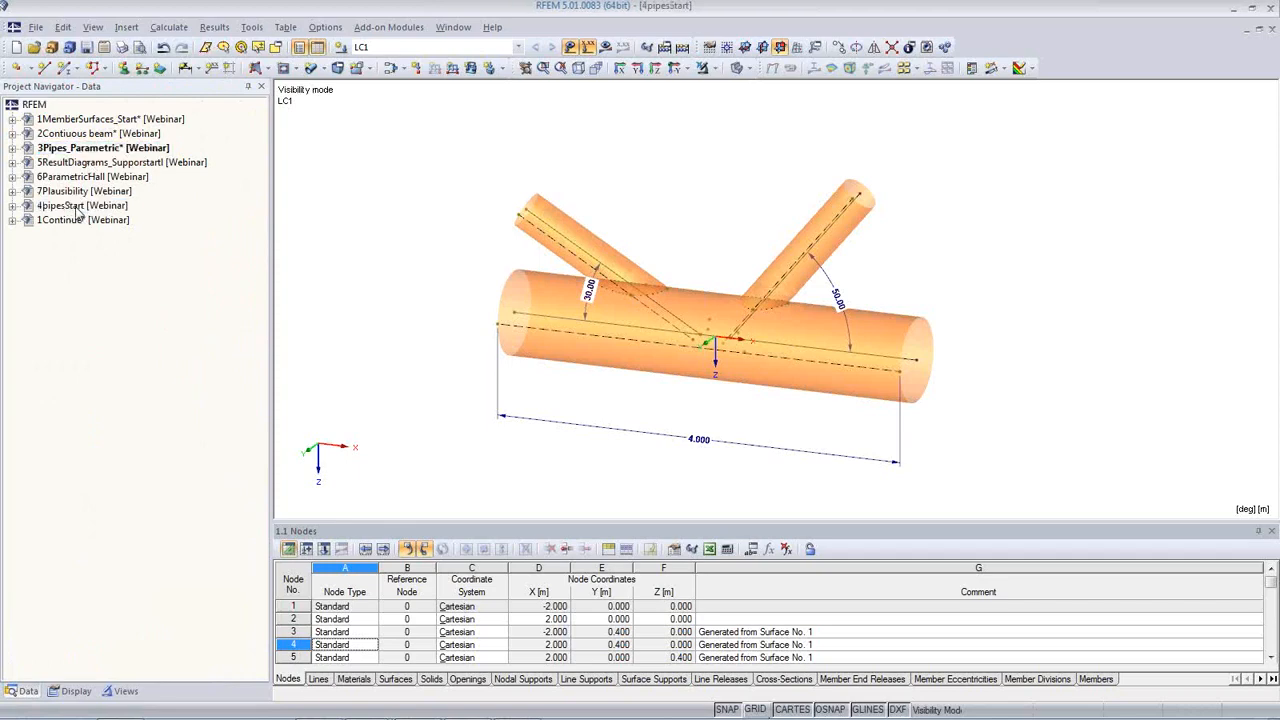
{"action": "left_click", "coordinate": [424, 345]}
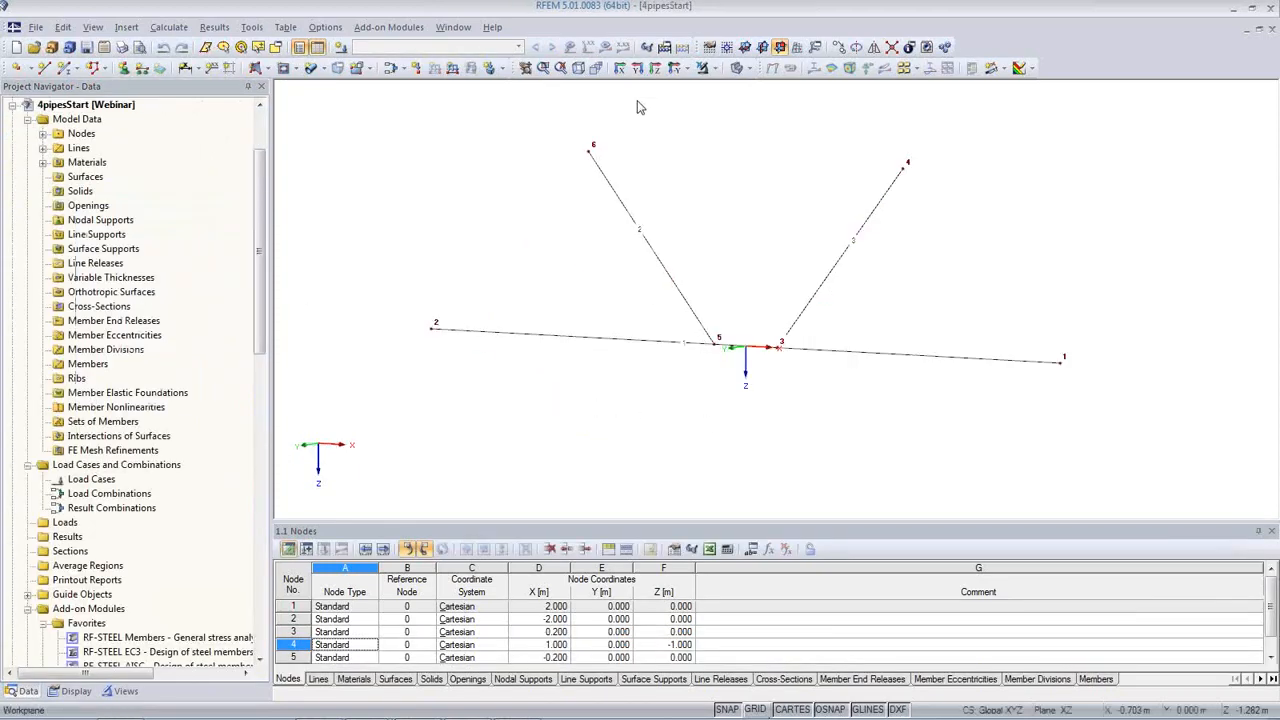
{"action": "left_click", "coordinate": [637, 68]}
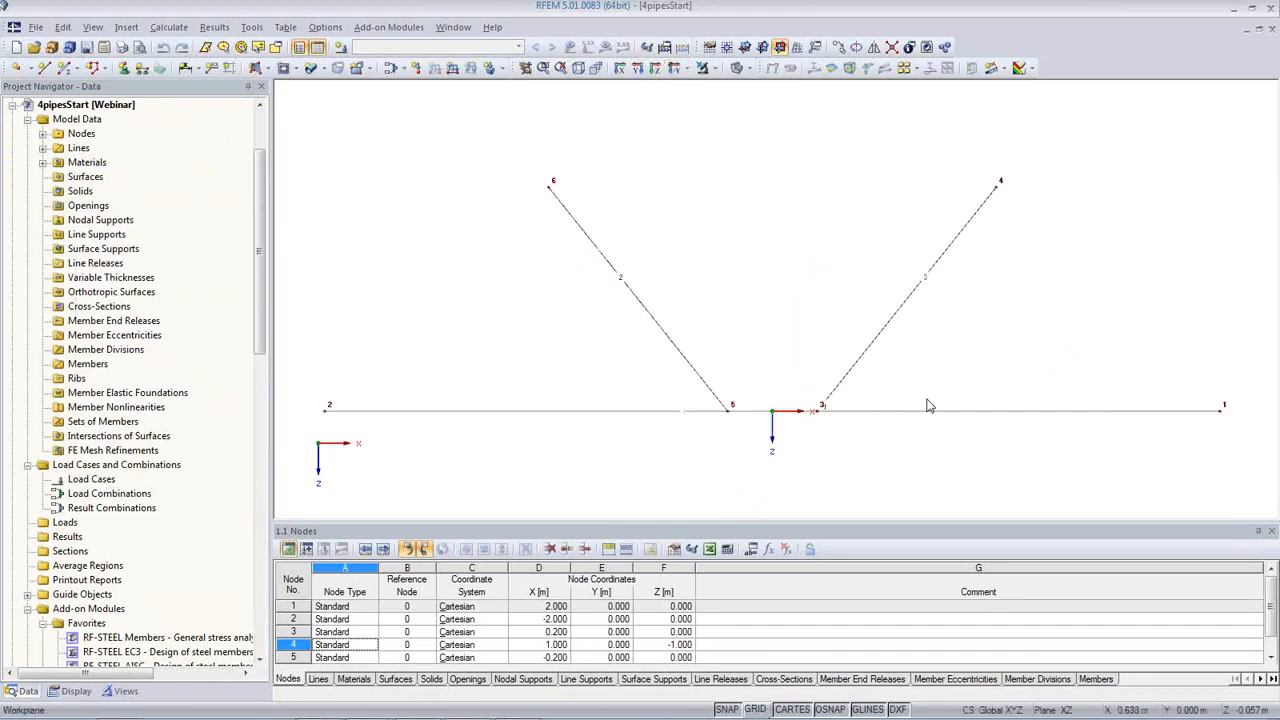
{"action": "middle_click_drag", "start_coordinate": [997, 437], "coordinate": [988, 385]}
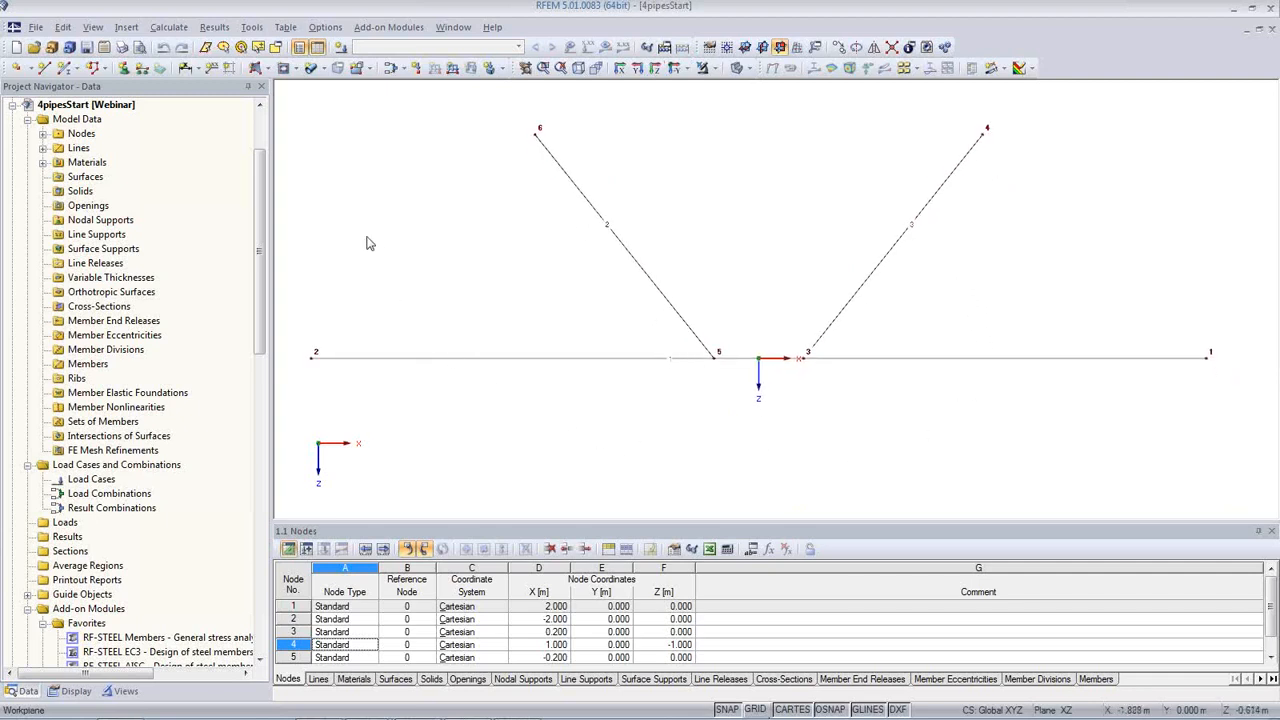
- Create a pipe surface with 10 mm thickness and 0.3 m radius around the horizontal line between nodes 1 and 2
{"action": "left_click", "coordinate": [557, 359]}
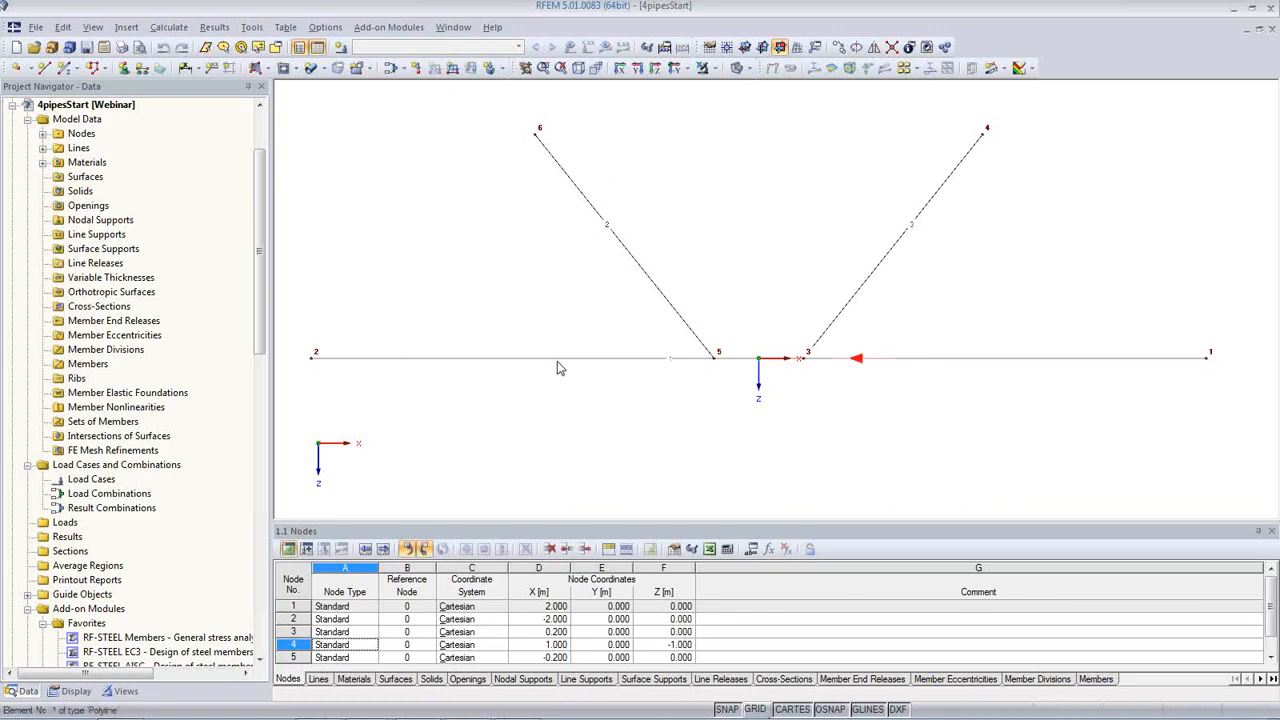
{"action": "left_click", "coordinate": [320, 68]}
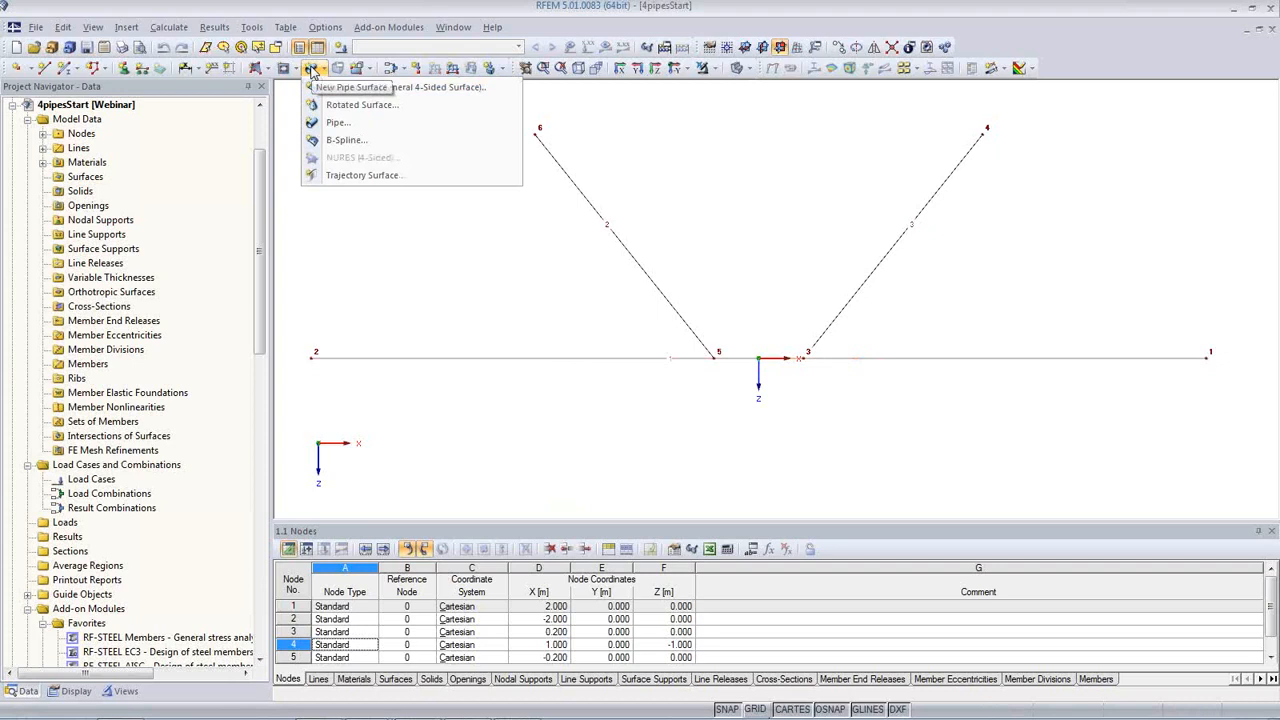
{"action": "left_click", "coordinate": [338, 122]}
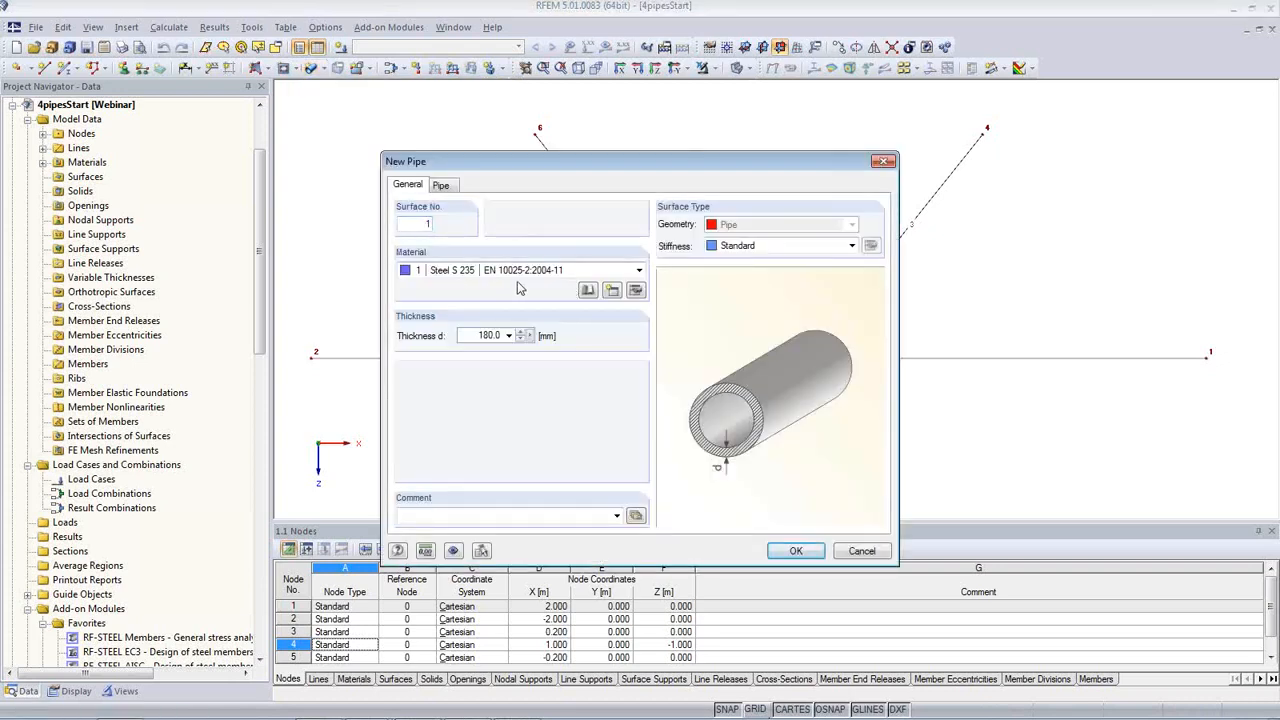
{"action": "left_click", "coordinate": [470, 336]}
{"action": "left_click", "coordinate": [444, 187]}
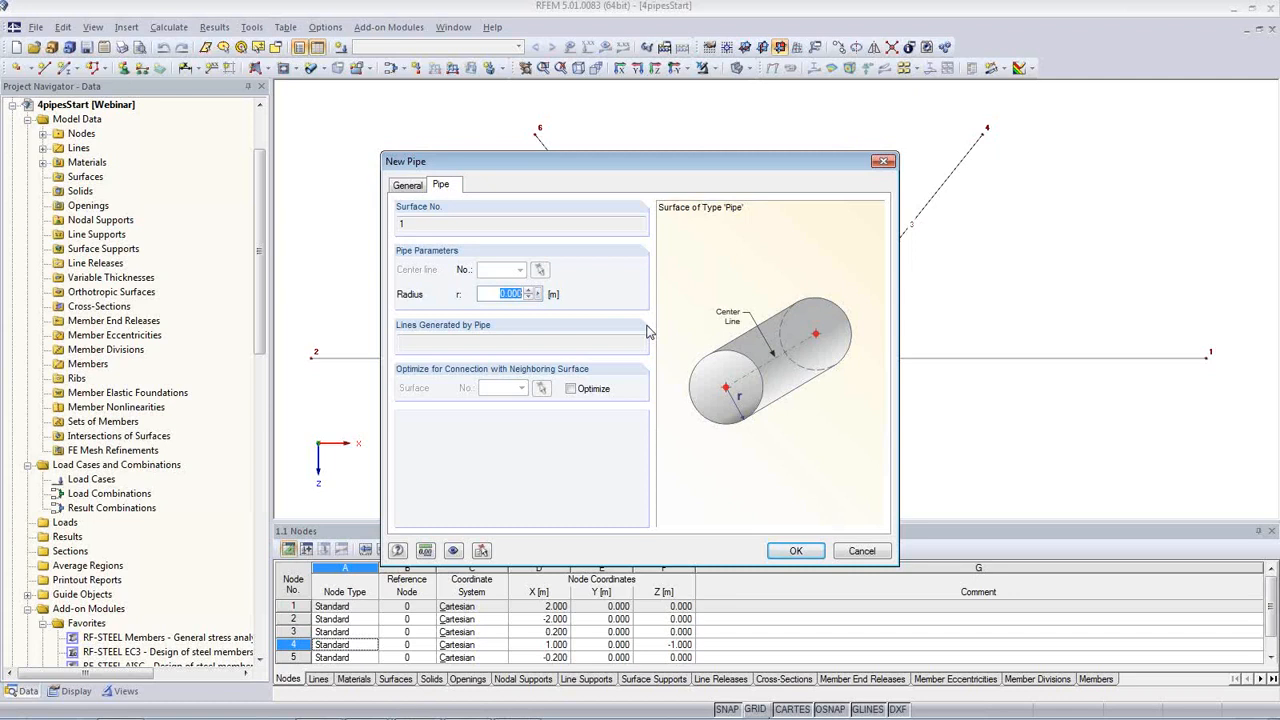
{"action": "key", "text": "BackSpace"}
{"action": "left_click", "coordinate": [797, 553]}
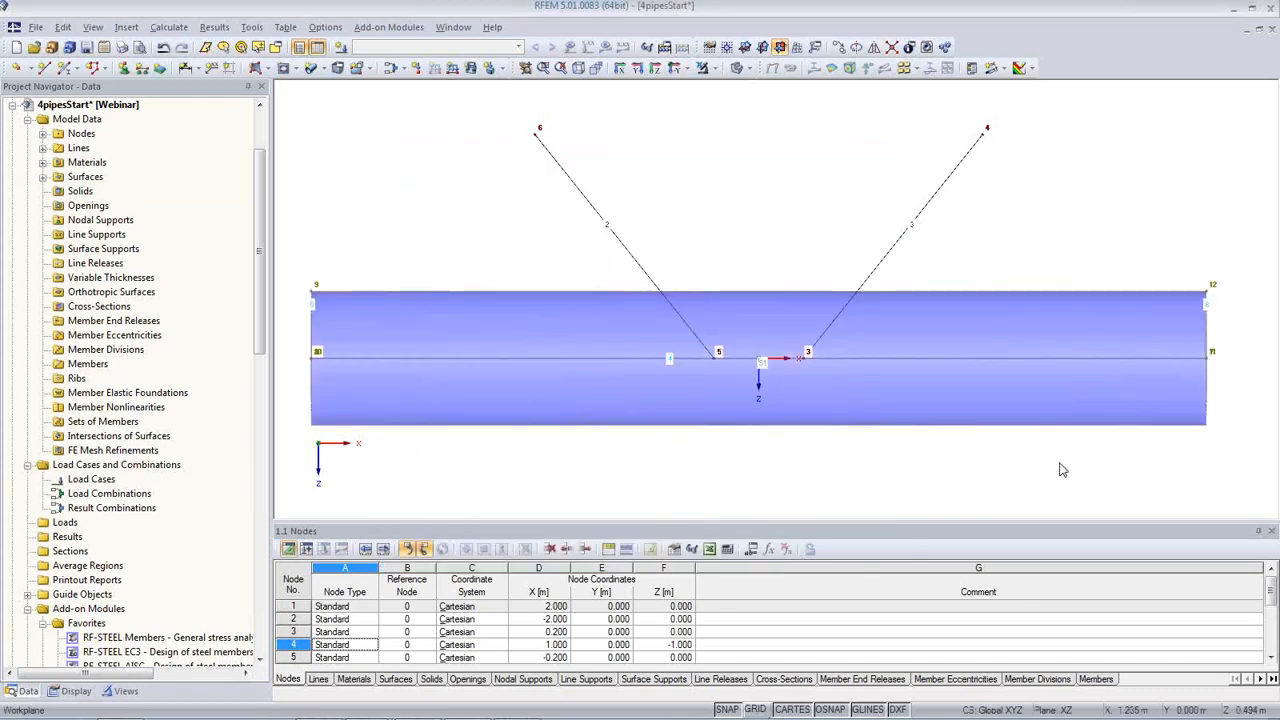
- Turn off the numbering of nodes, lines and surfaces in the graphic of the main pipe
{"action": "middle_click_drag", "start_coordinate": [1080, 450], "coordinate": [826, 405], "text": "ctrl"}
{"action": "left_click", "coordinate": [826, 404]}
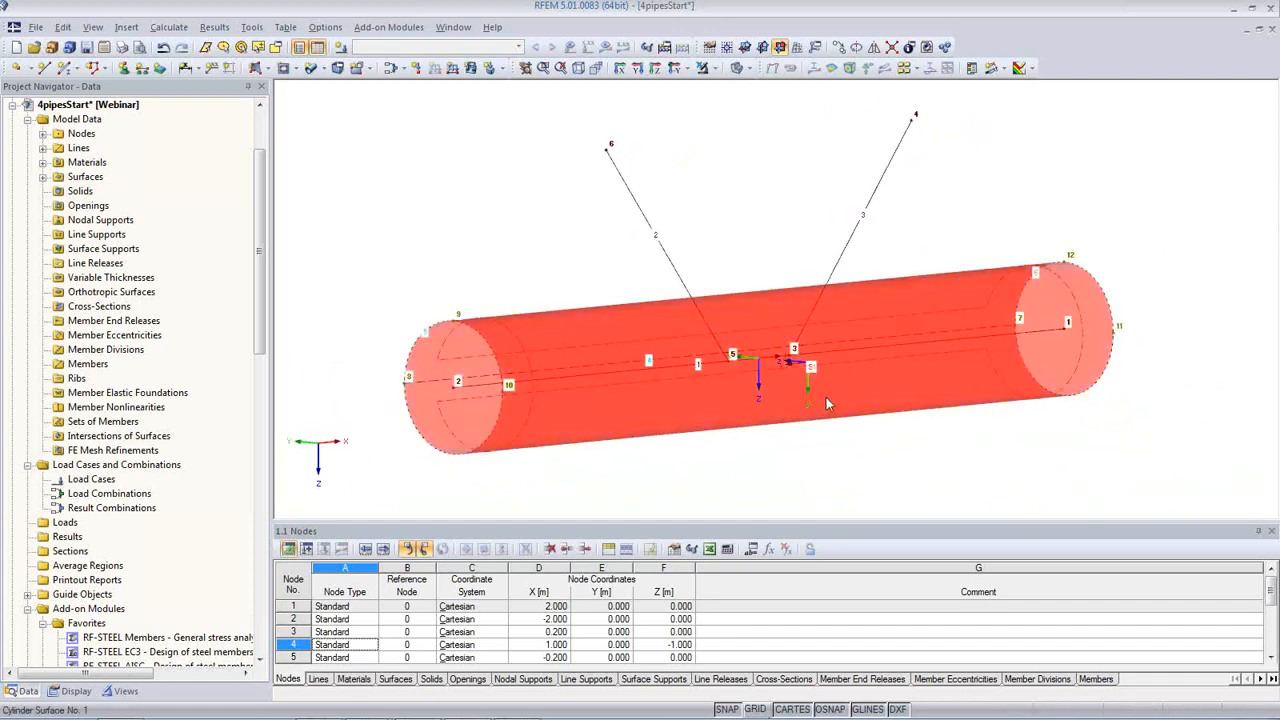
{"action": "left_click", "coordinate": [978, 423]}
{"action": "middle_click_drag", "start_coordinate": [989, 425], "coordinate": [509, 221], "text": "ctrl"}
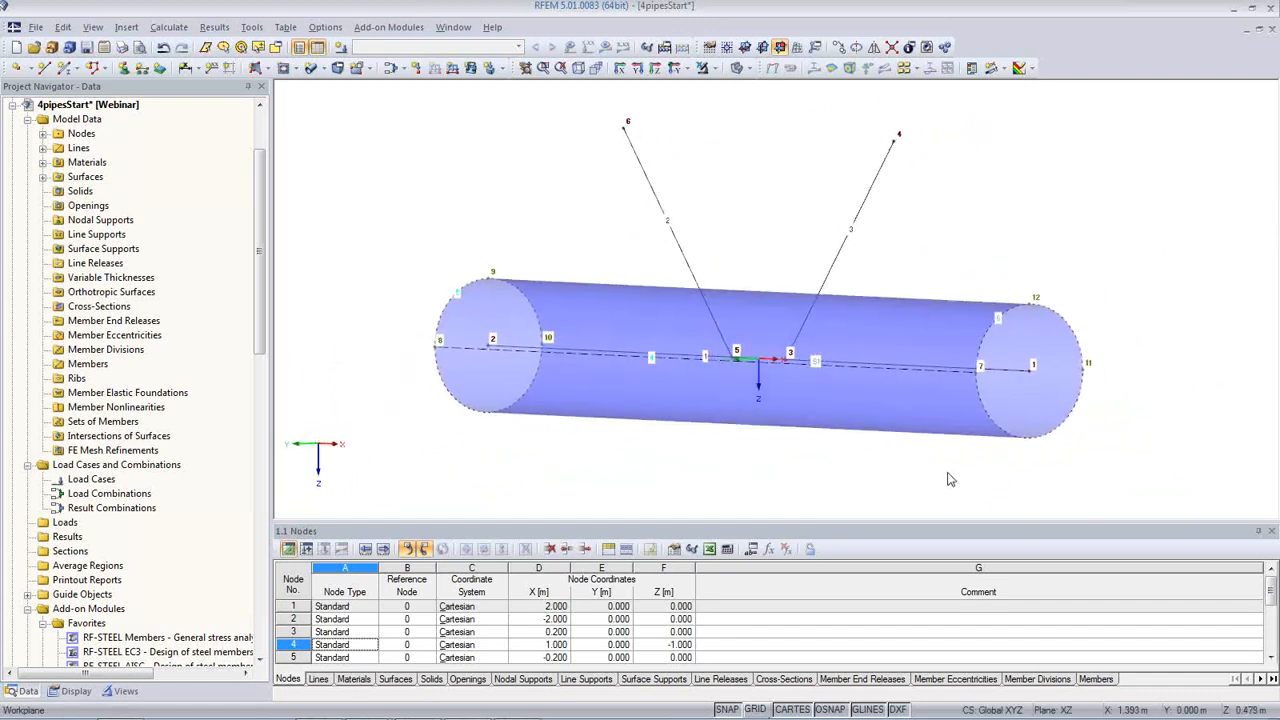
{"action": "right_click", "coordinate": [506, 213]}
{"action": "left_click", "coordinate": [532, 287]}
{"action": "middle_click_drag", "start_coordinate": [818, 356], "coordinate": [1048, 377], "text": "ctrl"}
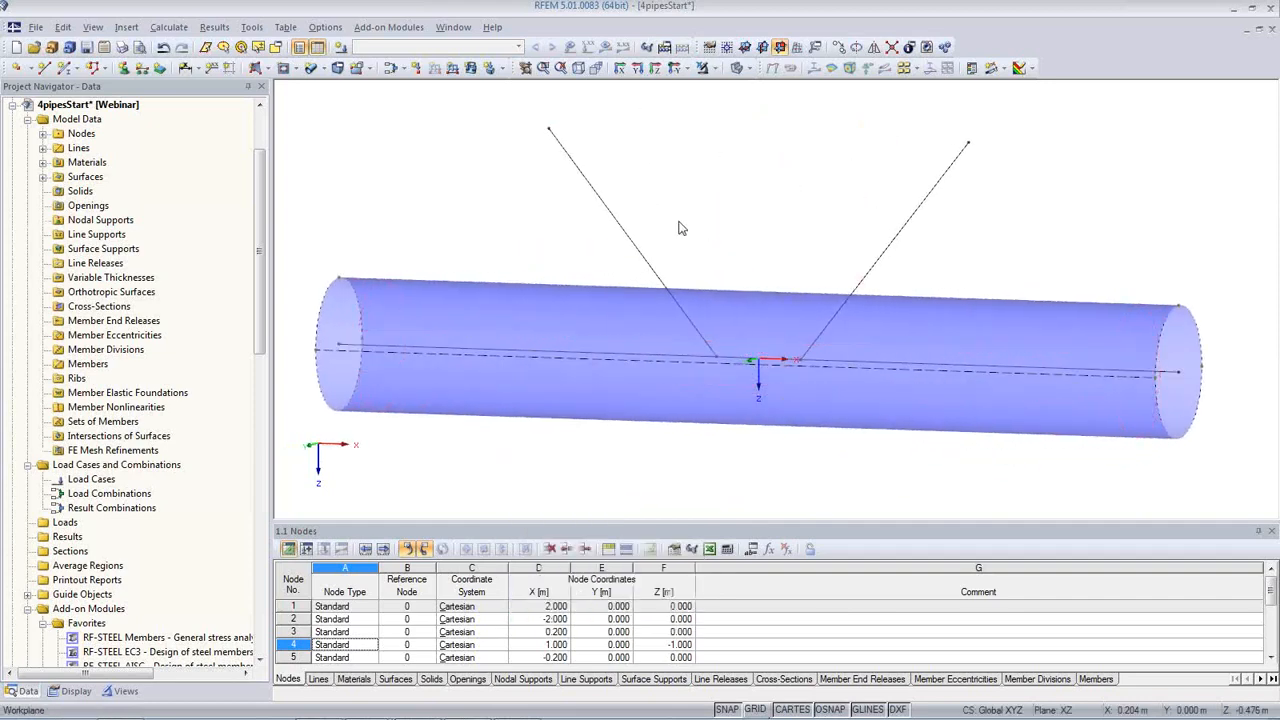
- Create two branch pipe surfaces with 0.15 m radius around the two inclined lines
{"action": "left_click", "coordinate": [311, 67]}
{"action": "left_click", "coordinate": [443, 187]}
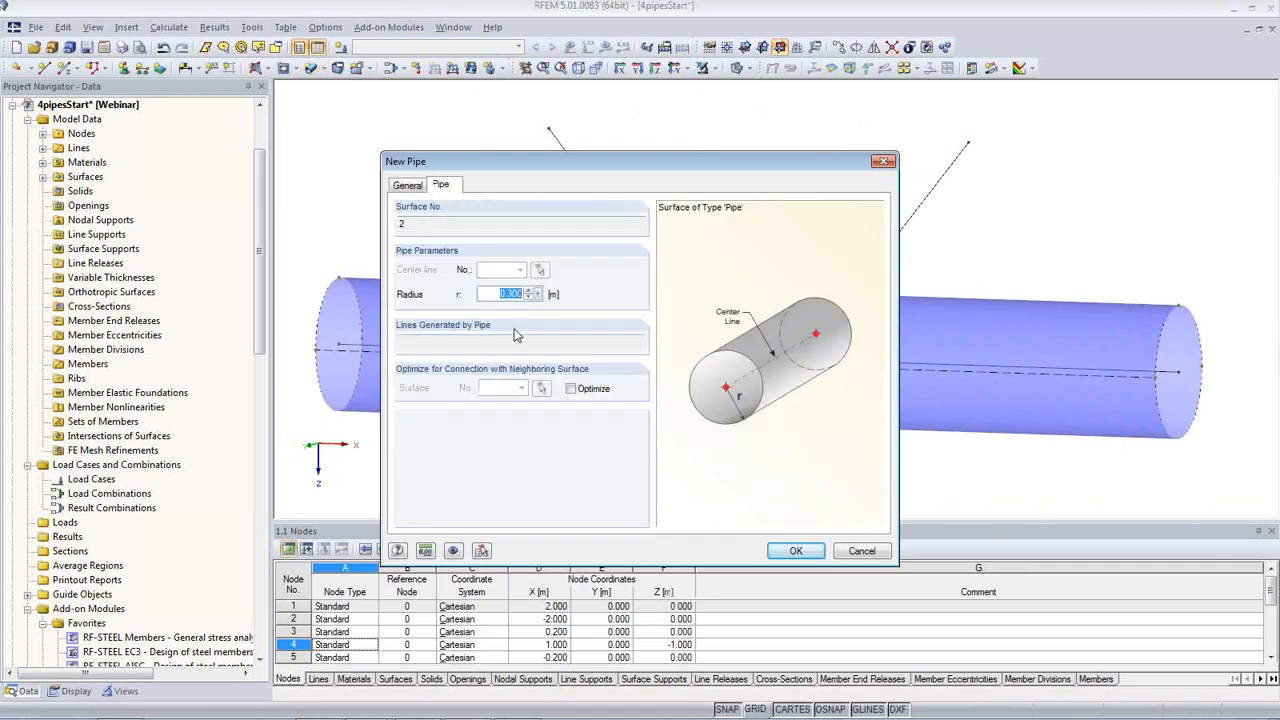
{"action": "type", "text": "0.15"}
{"action": "left_click", "coordinate": [796, 553]}
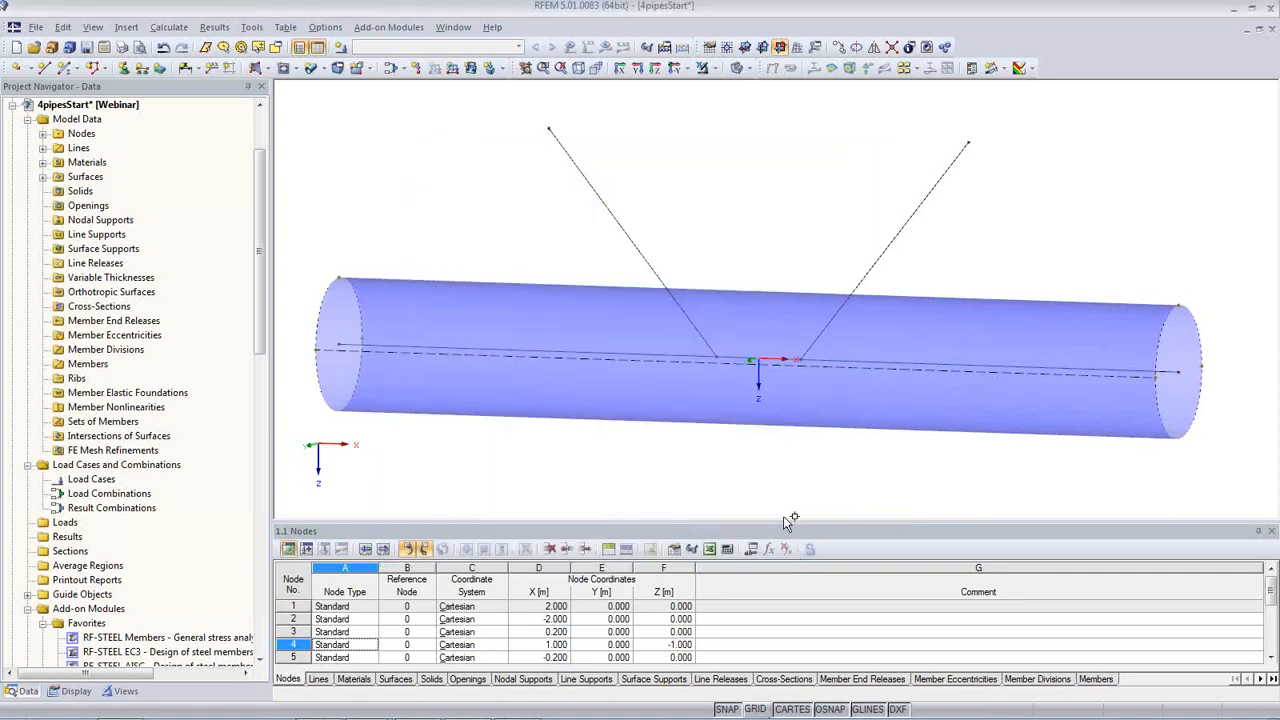
{"action": "left_click", "coordinate": [876, 258]}
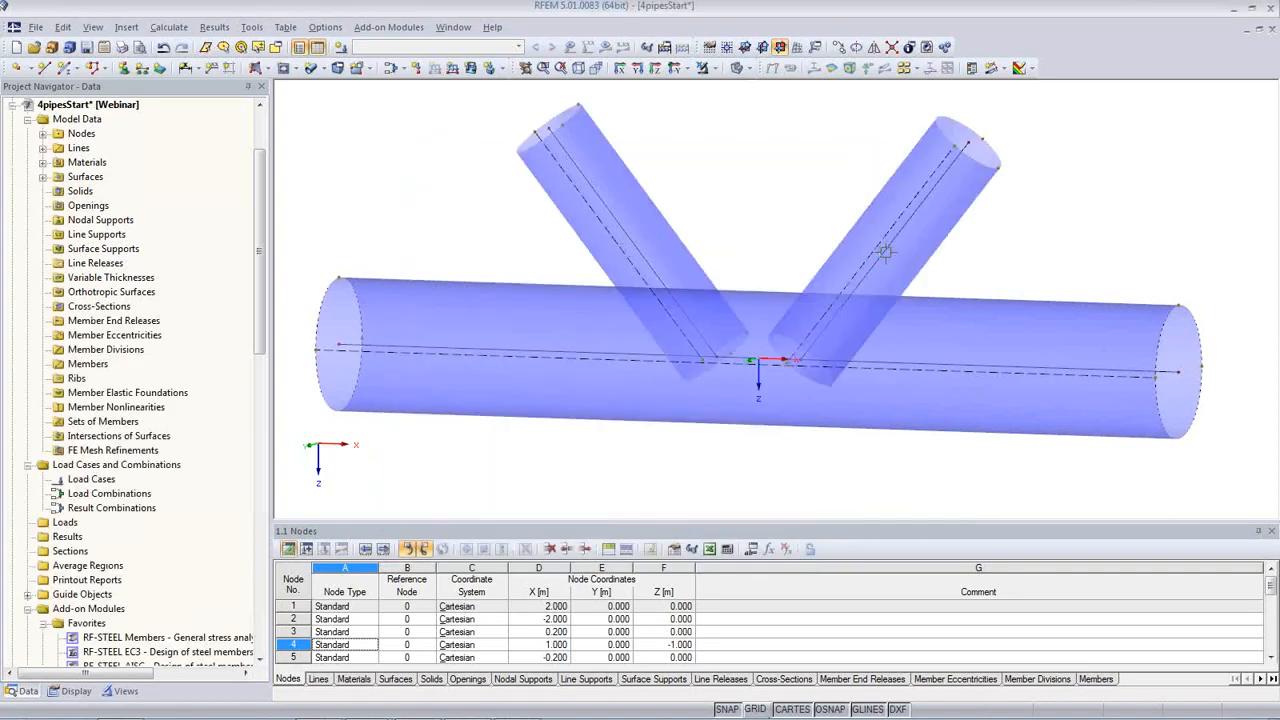
{"action": "middle_click_drag", "start_coordinate": [778, 455], "coordinate": [845, 327], "text": "ctrl"}
{"action": "scroll", "coordinate": [878, 383], "scroll_direction": "down", "scroll_amount": 1}
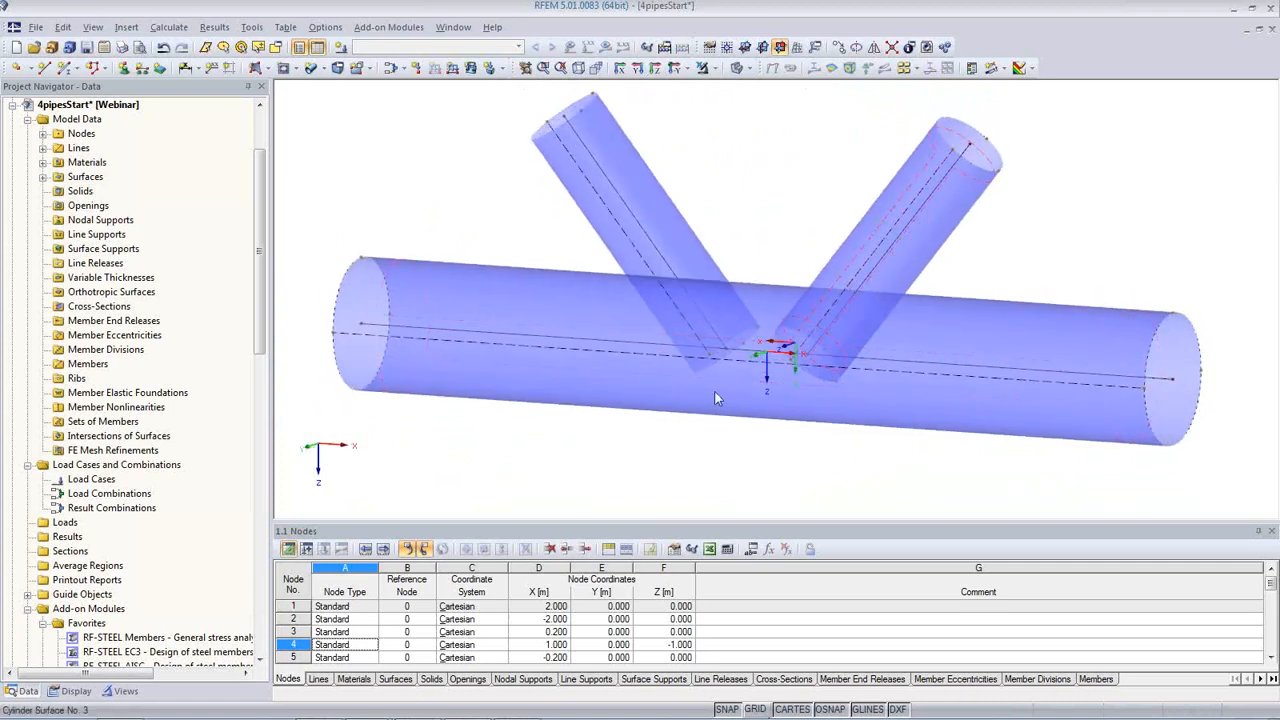
- Select all three pipe surfaces together and create the intersections between them
{"action": "left_click", "coordinate": [630, 412]}
{"action": "left_click", "coordinate": [777, 443]}
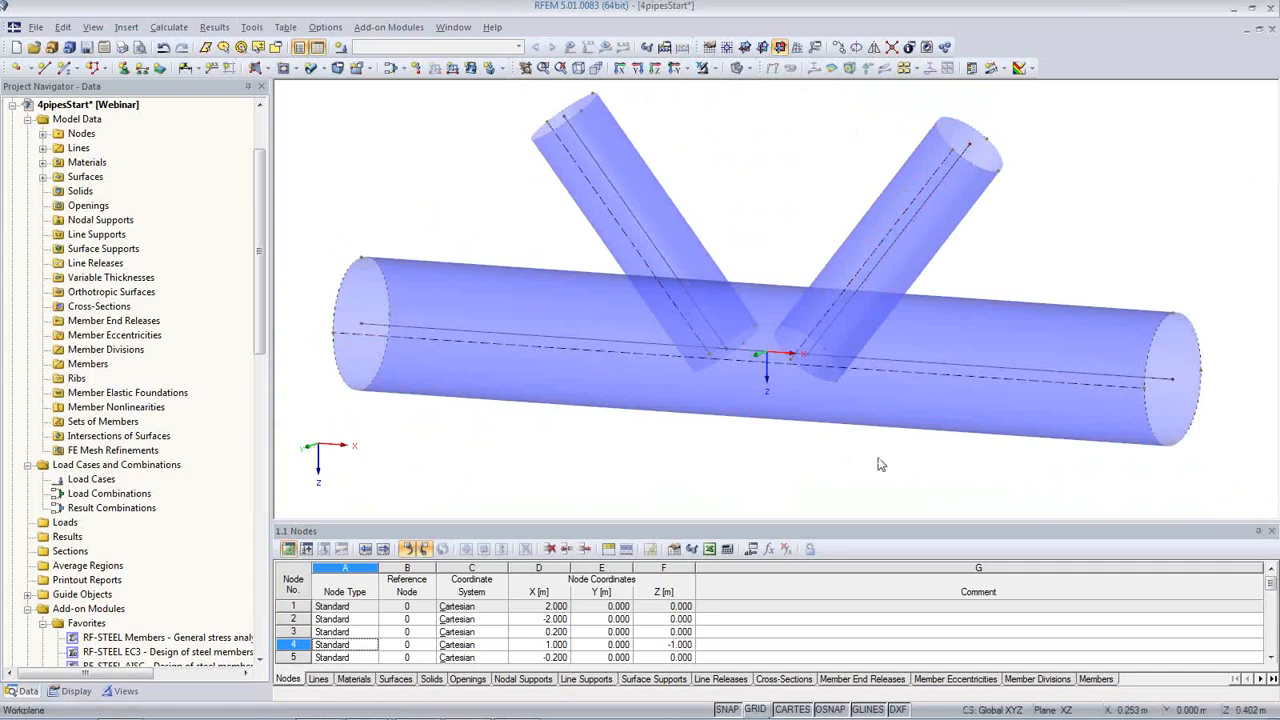
{"action": "left_click_drag", "start_coordinate": [913, 463], "coordinate": [595, 246]}
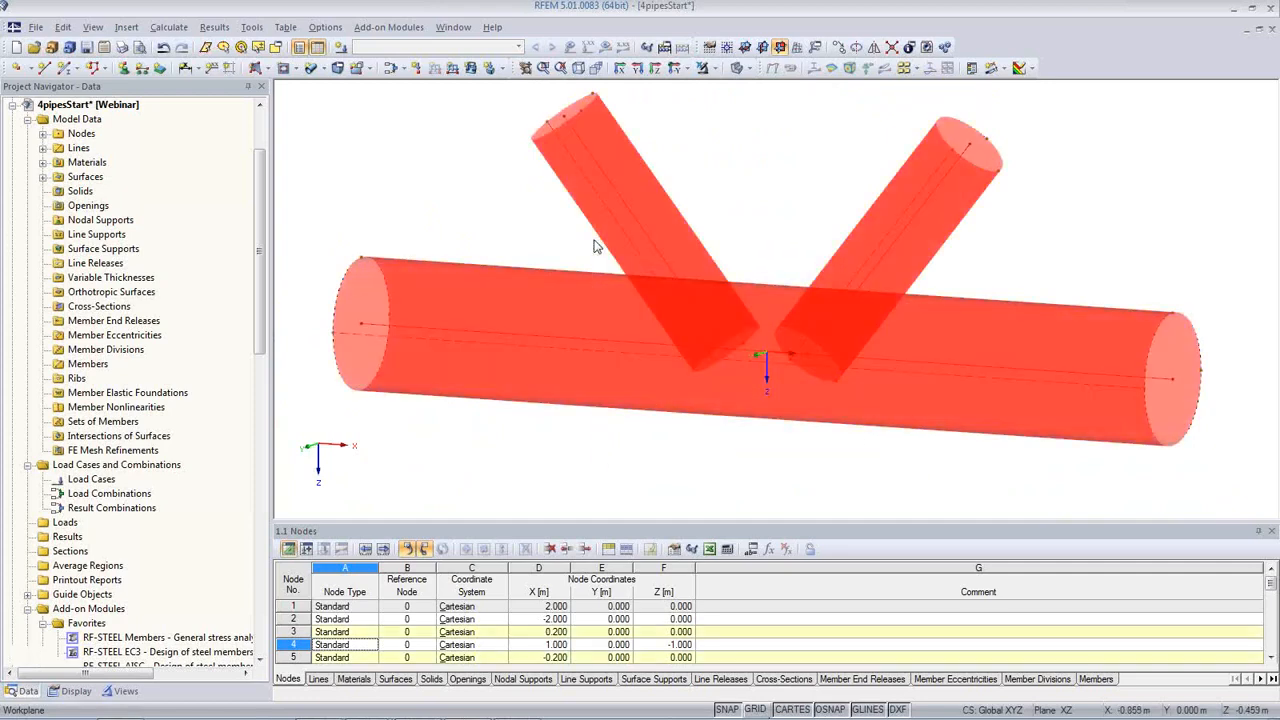
{"action": "right_click", "coordinate": [681, 243]}
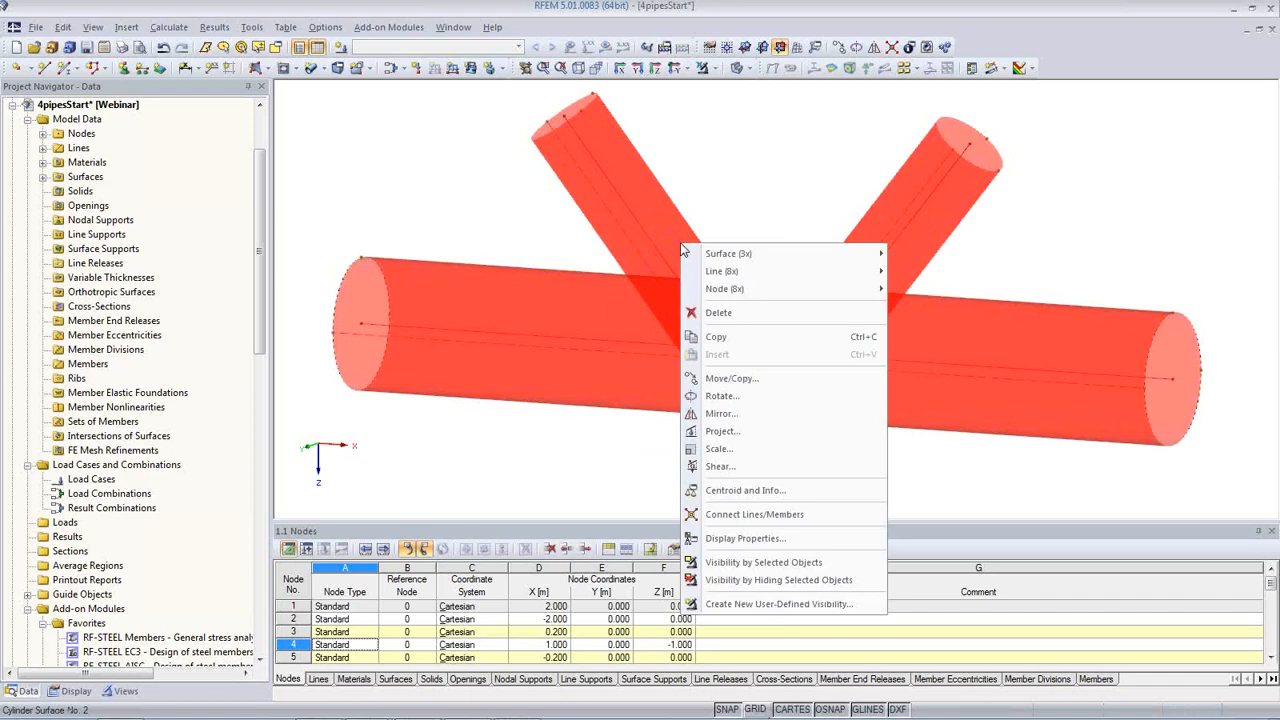
{"action": "mouse_move", "coordinate": [697, 257]}
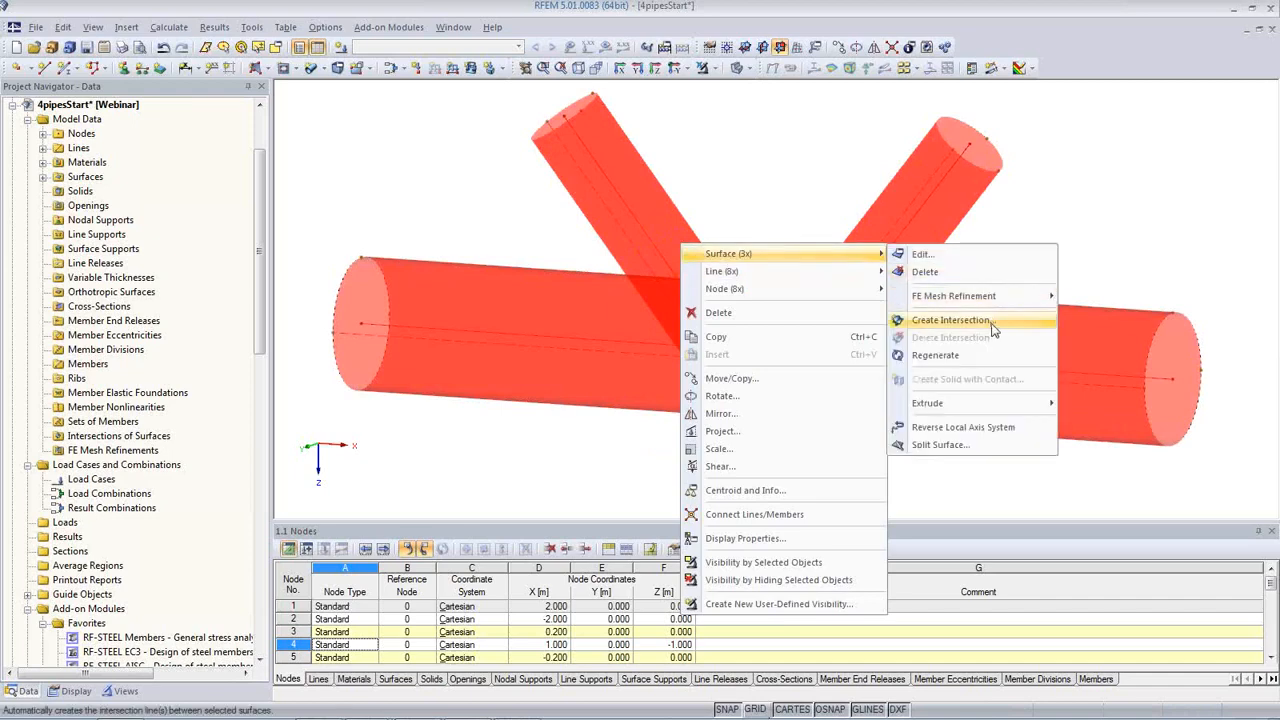
{"action": "left_click", "coordinate": [950, 320]}
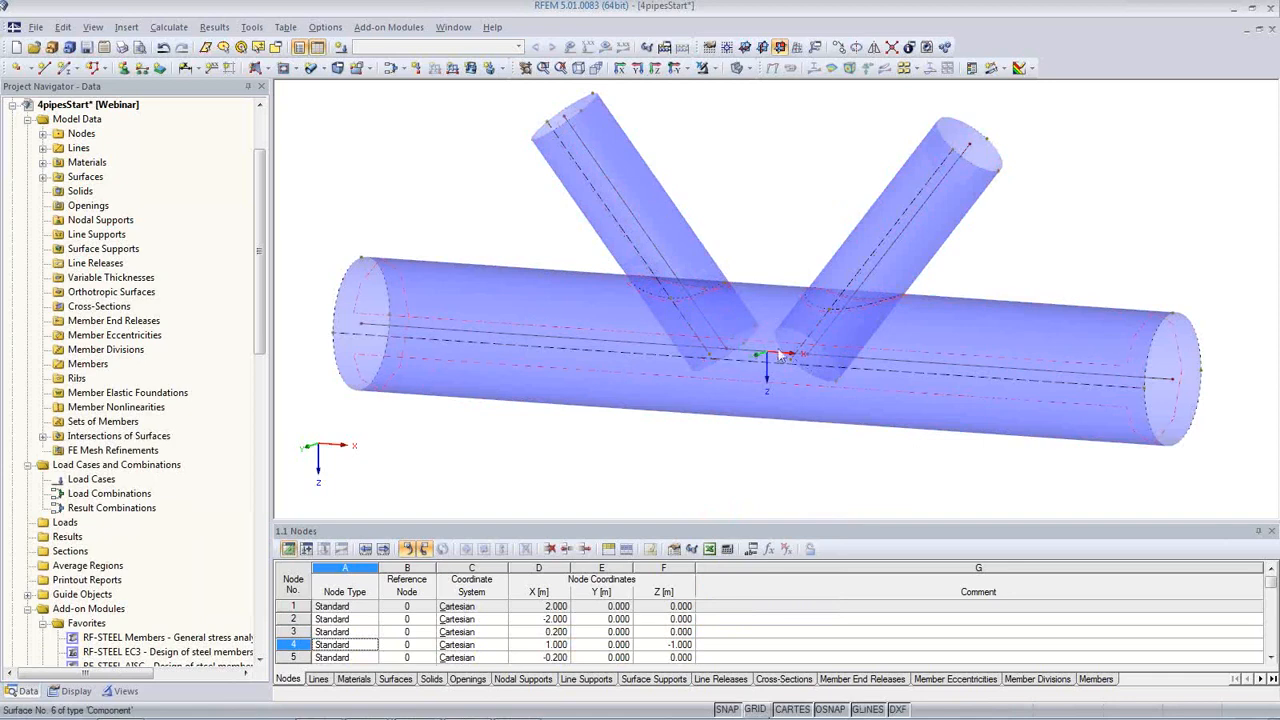
{"action": "middle_click_drag", "start_coordinate": [826, 454], "coordinate": [1194, 440], "text": "ctrl"}
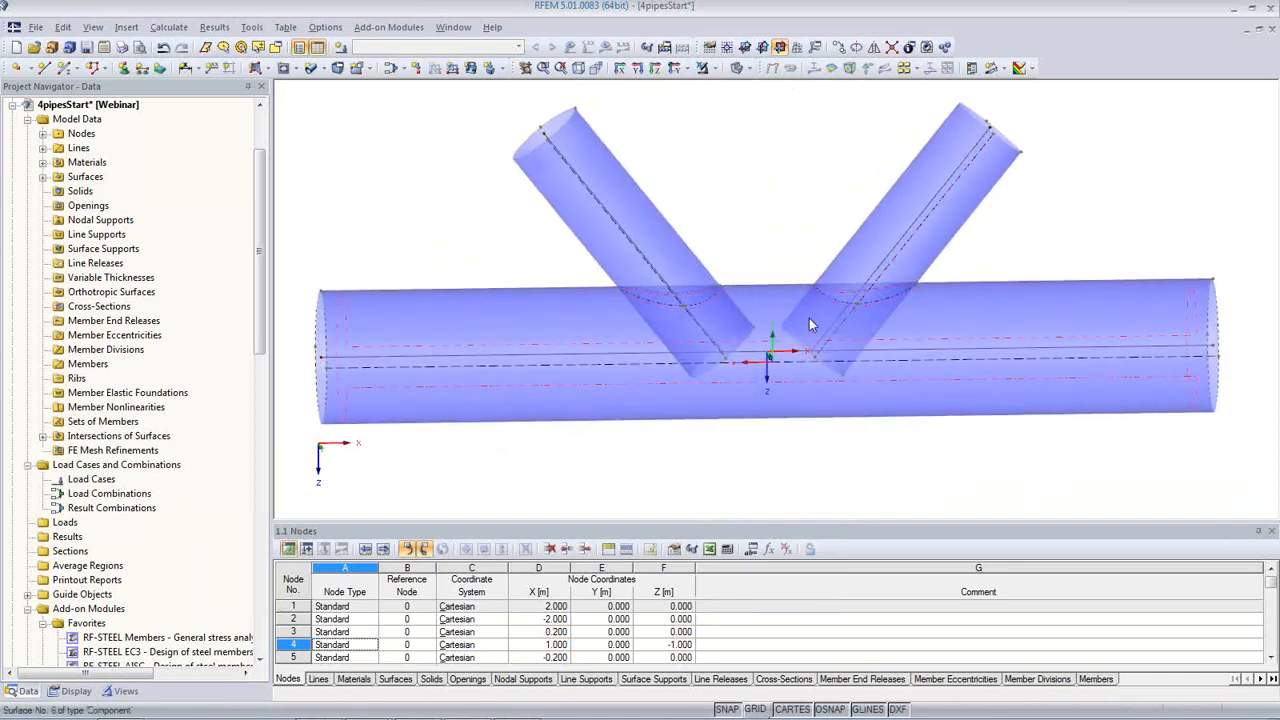
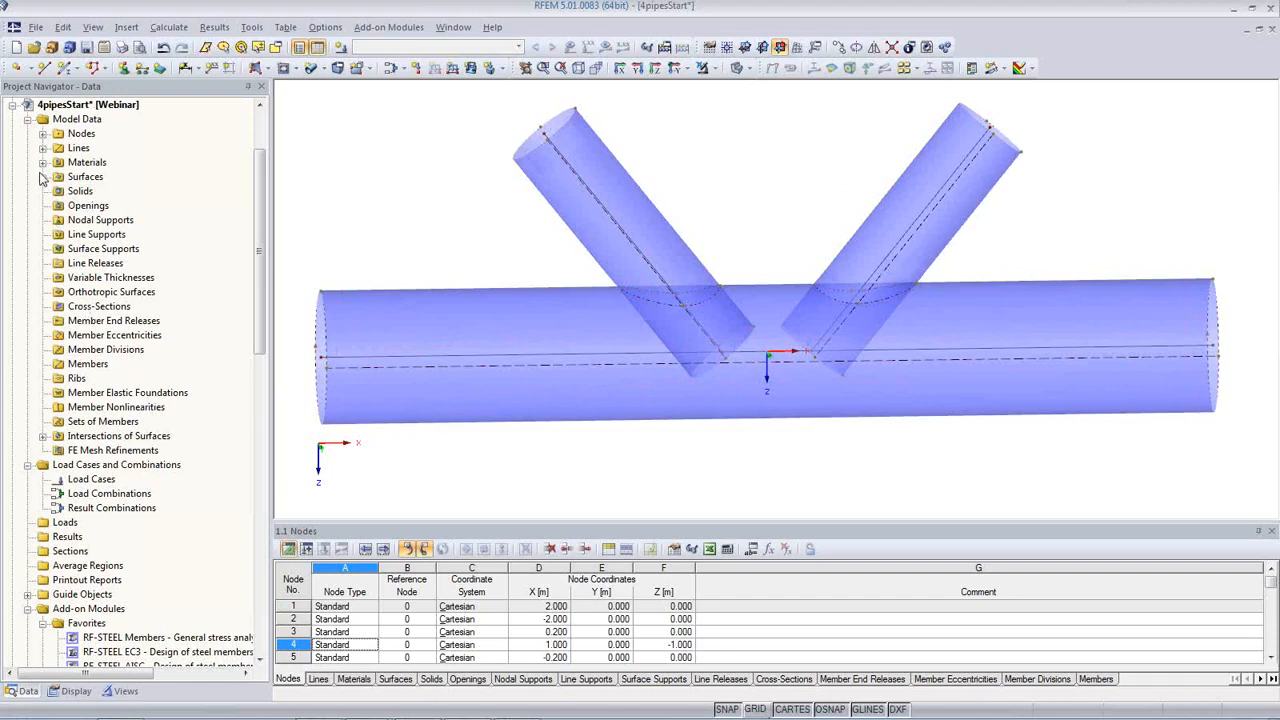
- Examine which parts of the main and branch pipes the listed pipe surfaces and their intersection components cover
{"action": "left_click", "coordinate": [27, 694]}
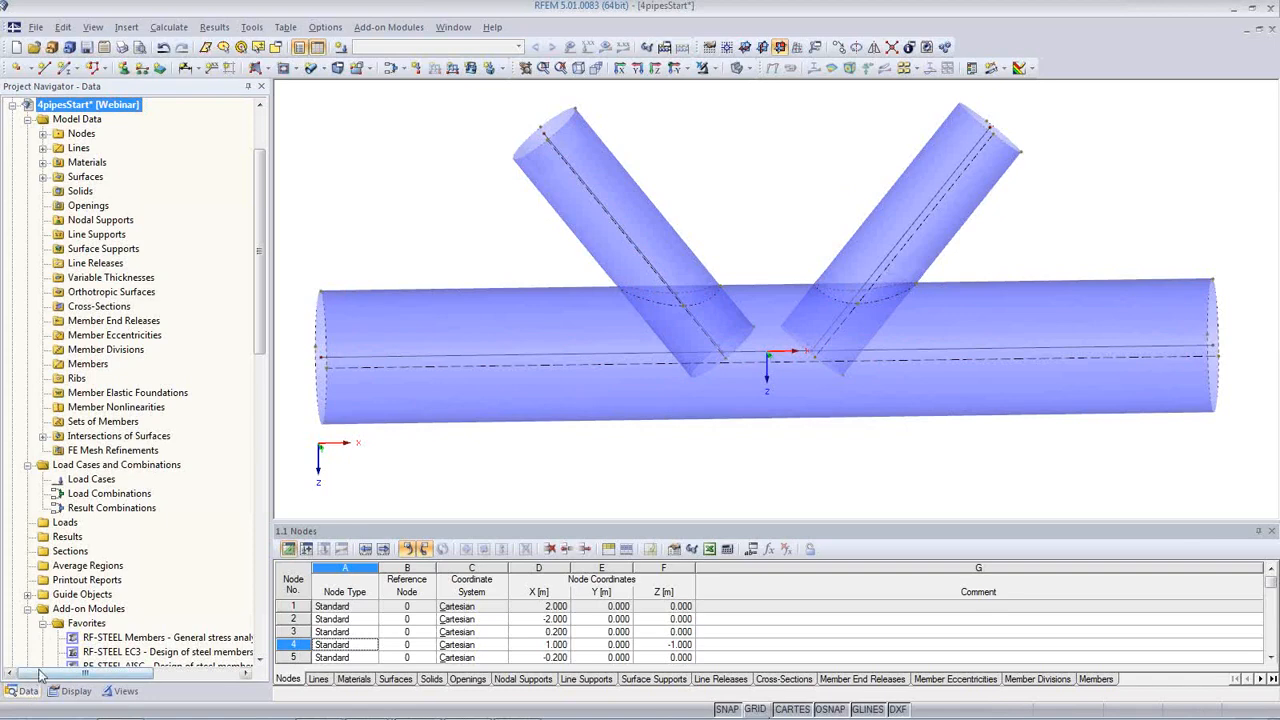
{"action": "left_click", "coordinate": [42, 162]}
{"action": "left_click", "coordinate": [42, 191]}
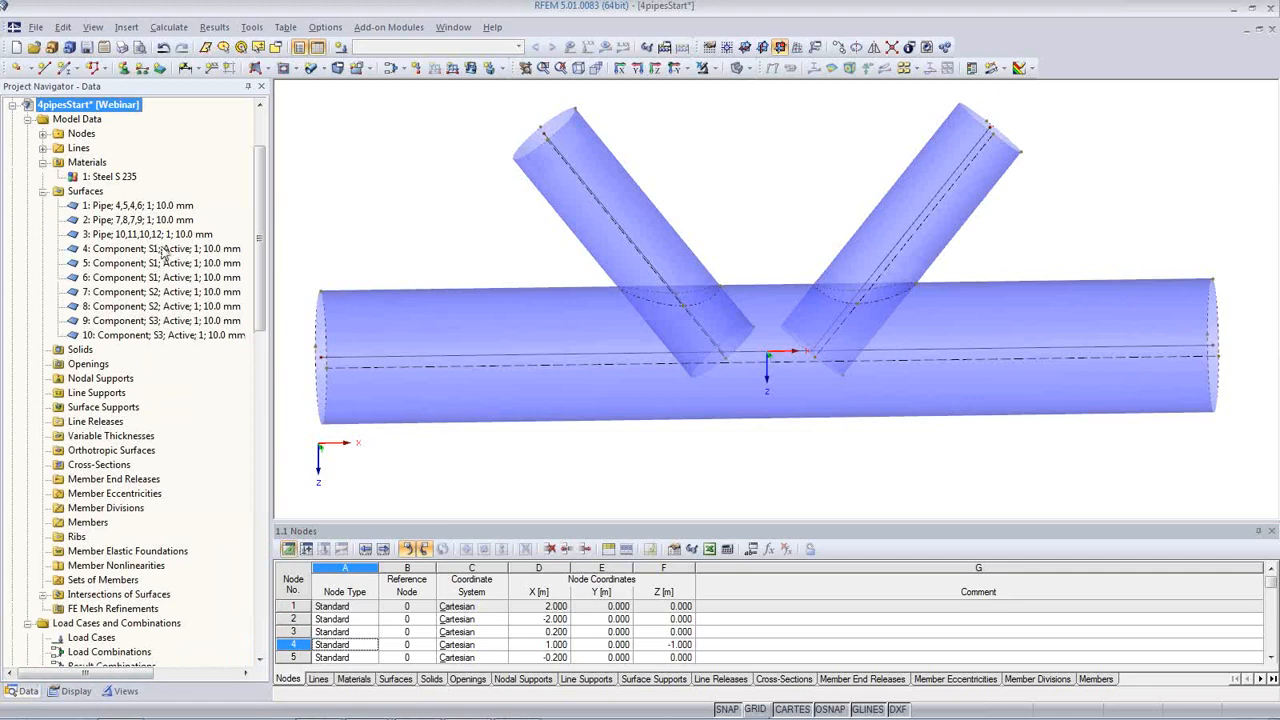
{"action": "left_click", "coordinate": [146, 206]}
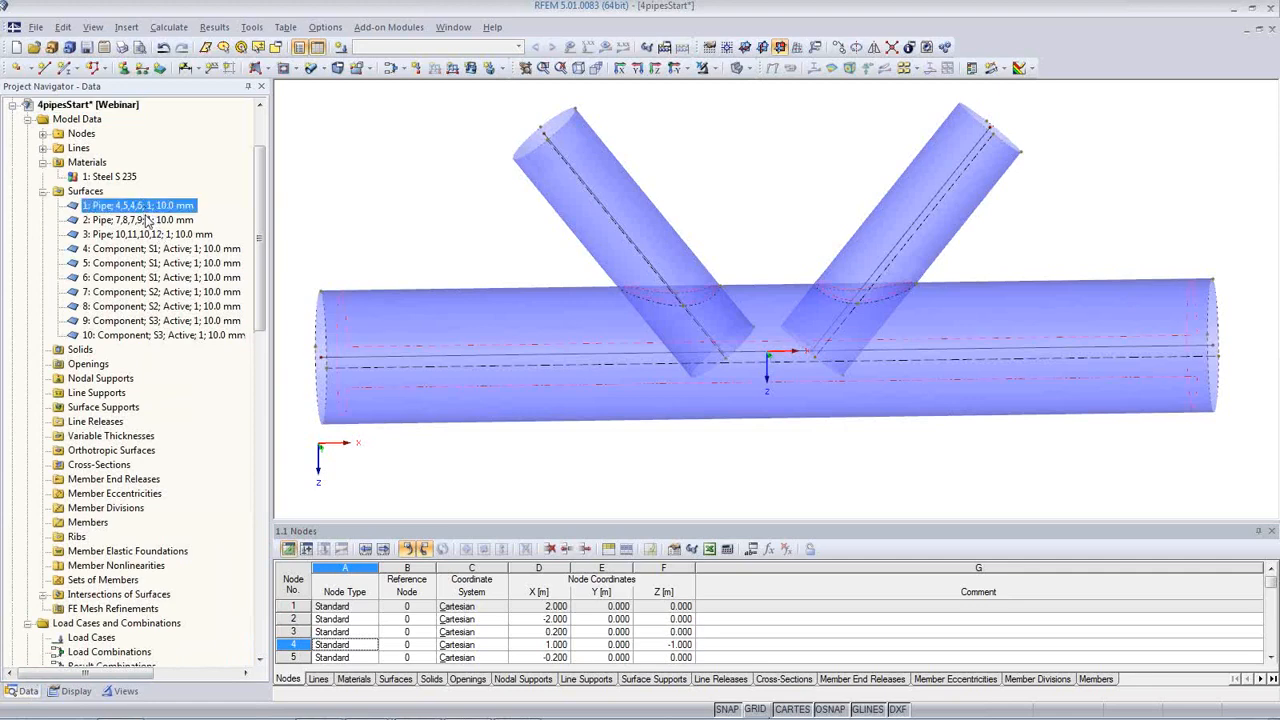
{"action": "left_click", "coordinate": [147, 220]}
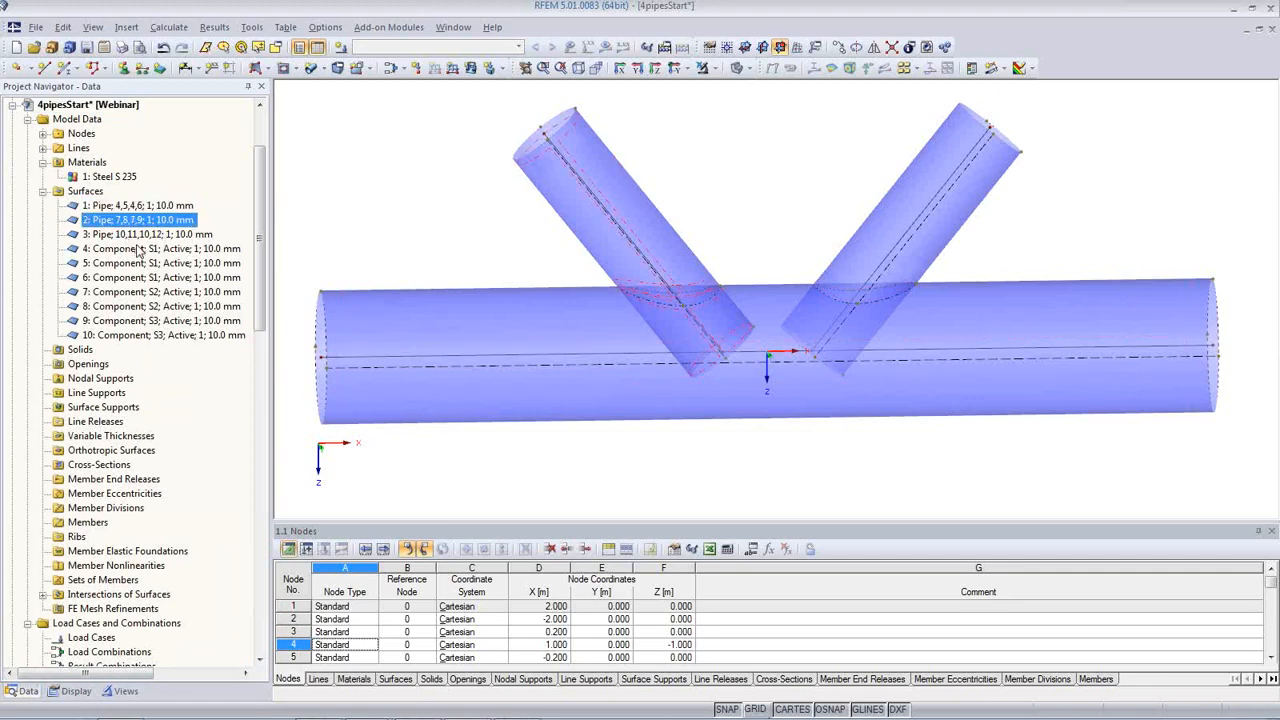
{"action": "left_click", "coordinate": [145, 235]}
{"action": "left_click", "coordinate": [145, 249]}
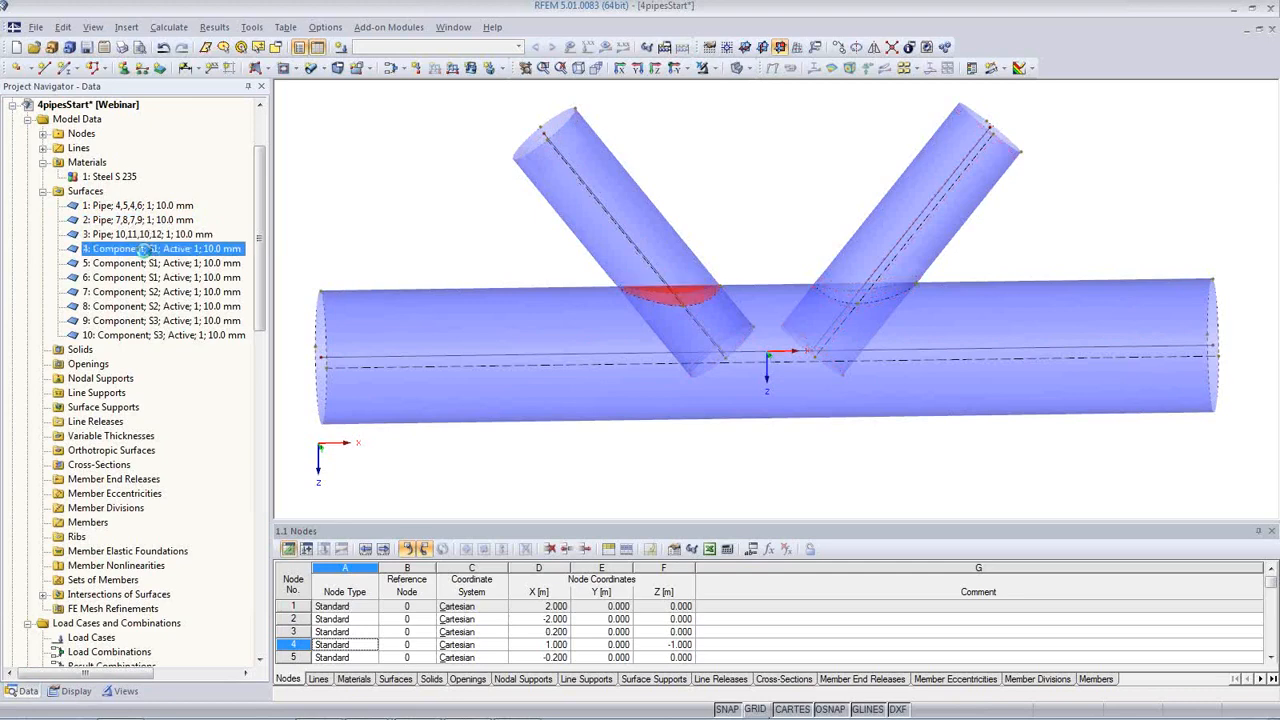
{"action": "left_click", "coordinate": [146, 264]}
{"action": "left_click", "coordinate": [145, 278]}
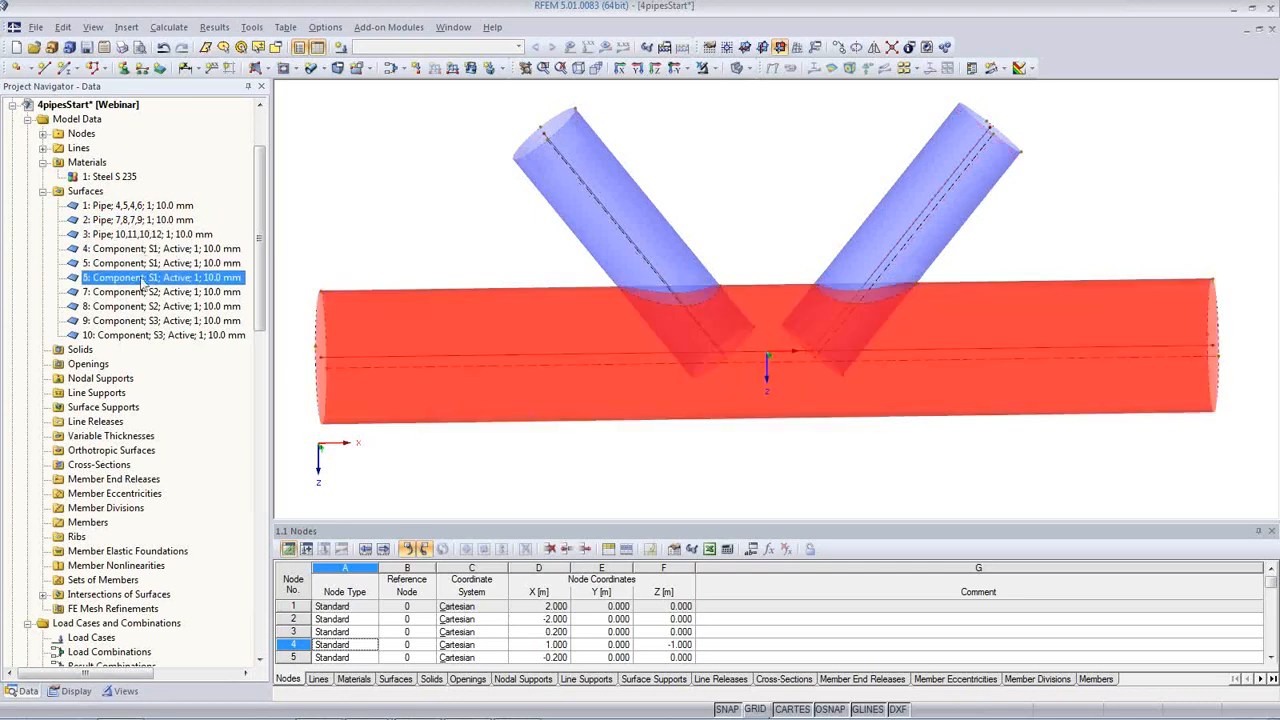
{"action": "left_click", "coordinate": [137, 263]}
{"action": "left_click", "coordinate": [141, 250]}
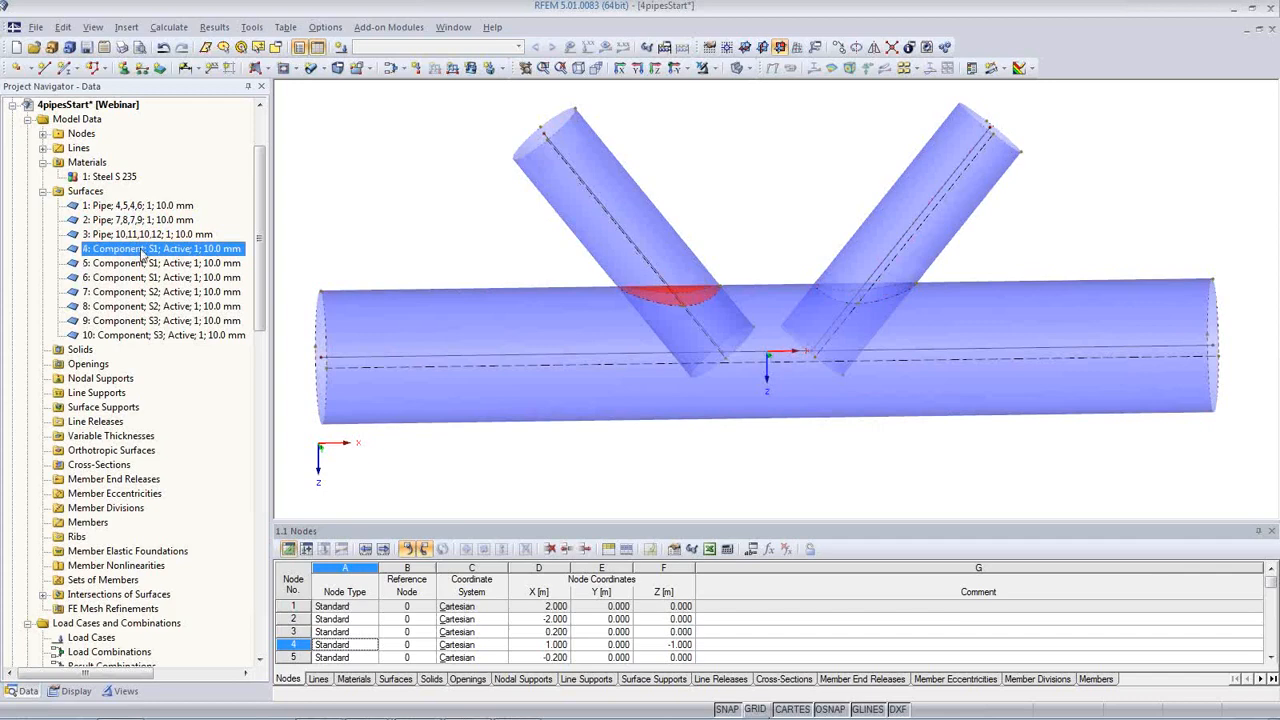
{"action": "left_click", "coordinate": [146, 263]}
{"action": "left_click", "coordinate": [146, 278]}
{"action": "left_click", "coordinate": [146, 265]}
{"action": "left_click", "coordinate": [144, 235]}
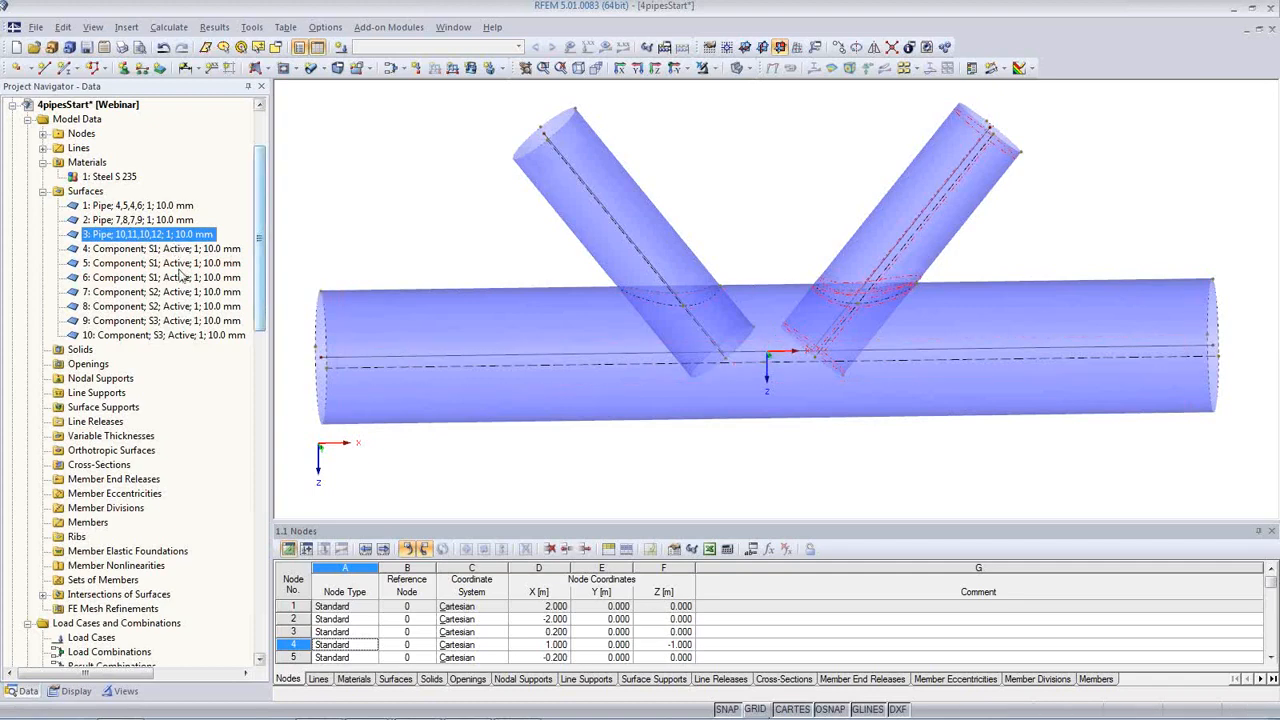
{"action": "left_click", "coordinate": [168, 249]}
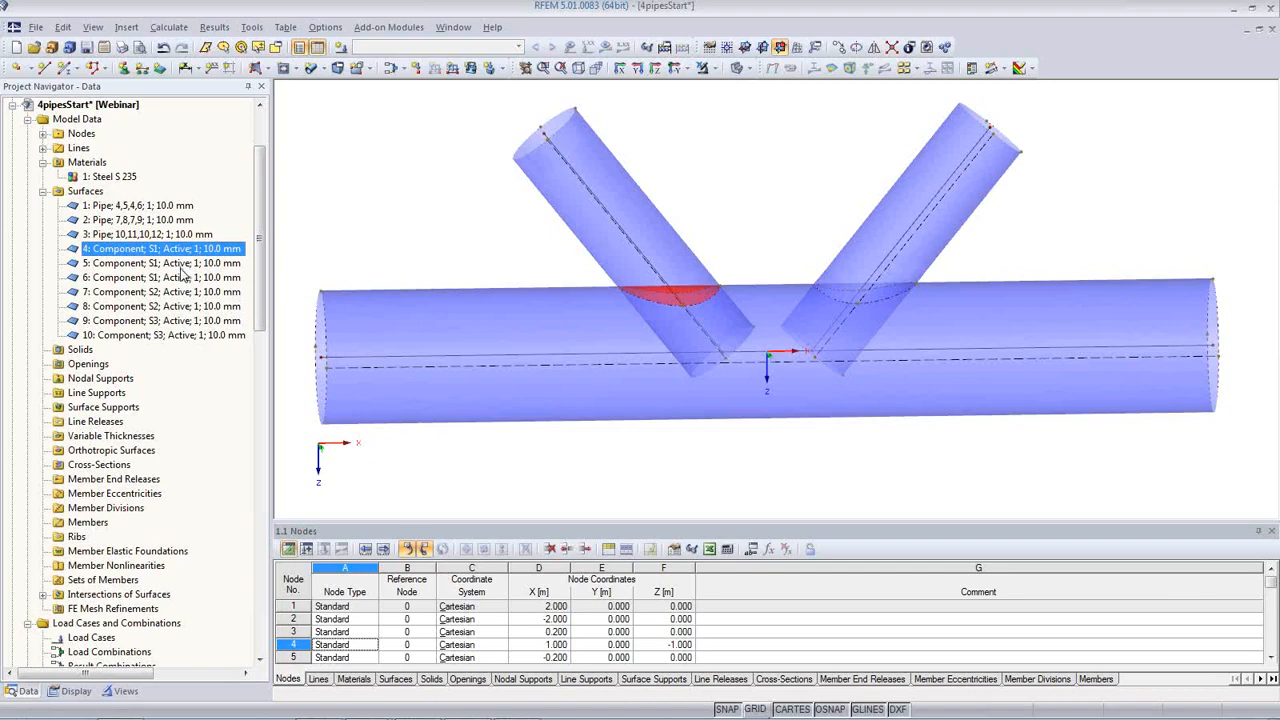
{"action": "left_click", "coordinate": [181, 266]}
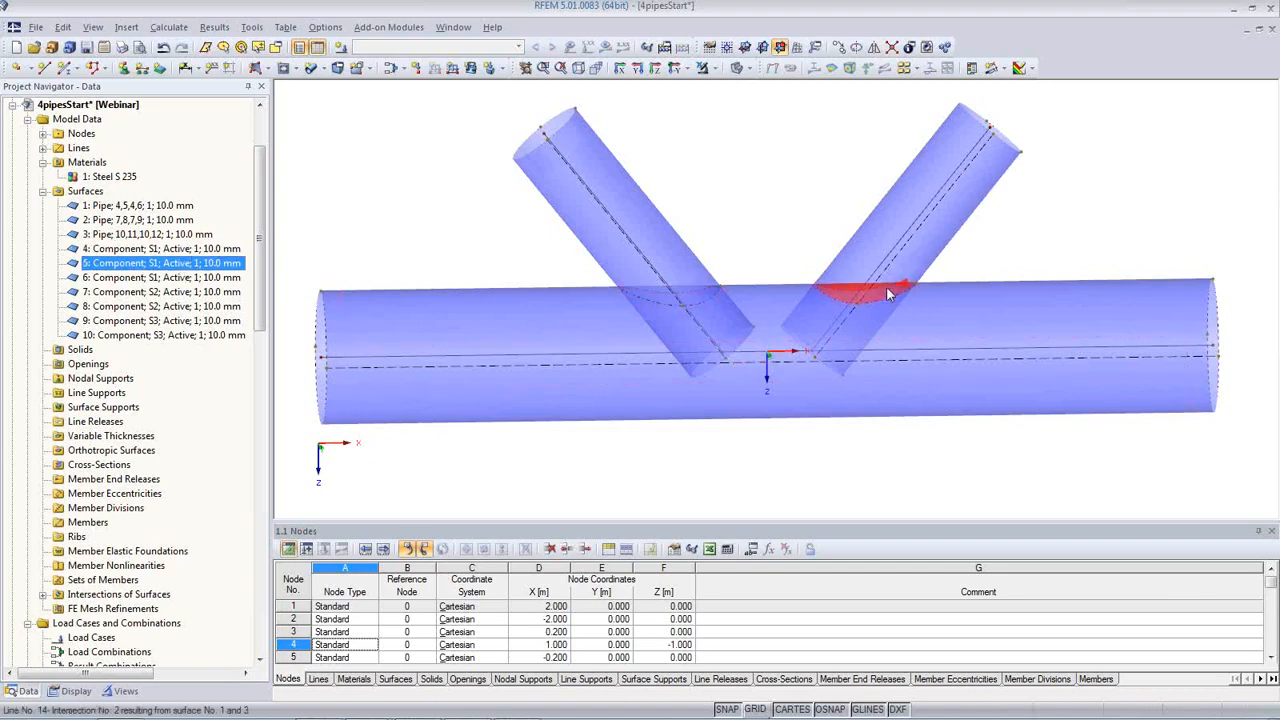
{"action": "left_click", "coordinate": [183, 280]}
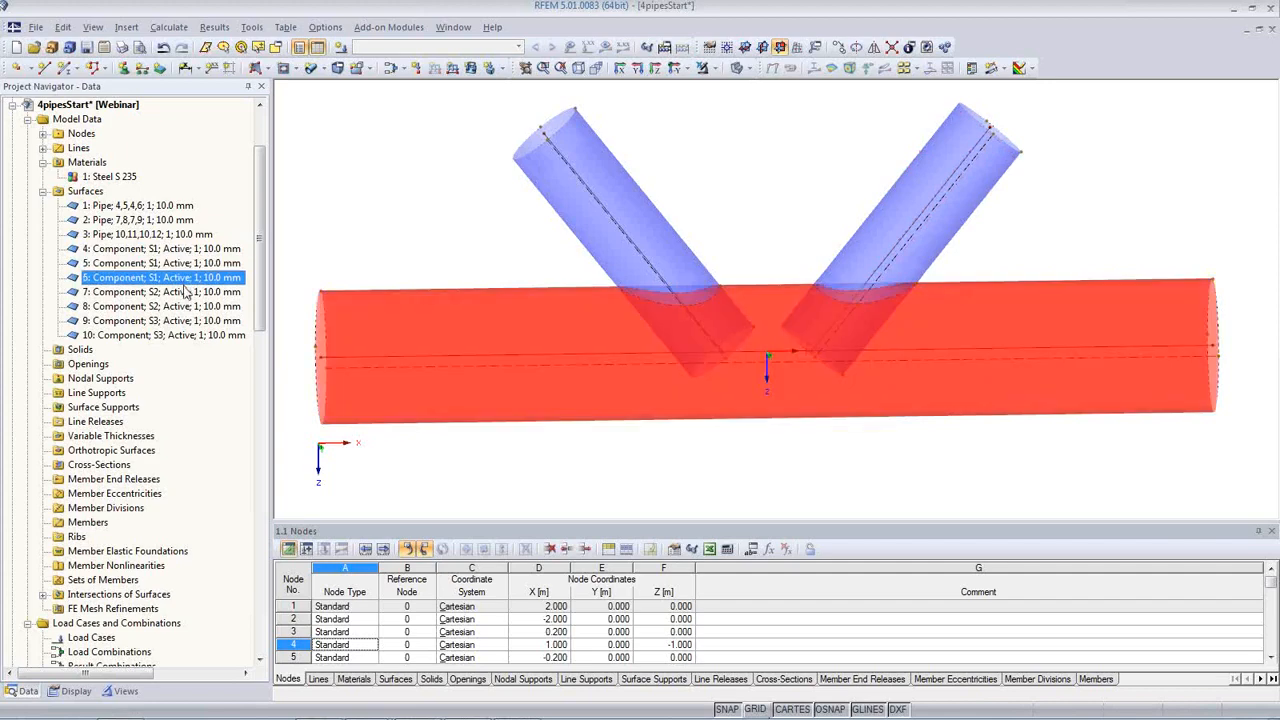
- Deactivate the two branch pipe components that lie inside the main pipe, surfaces 7 and 9
{"action": "left_click", "coordinate": [184, 296]}
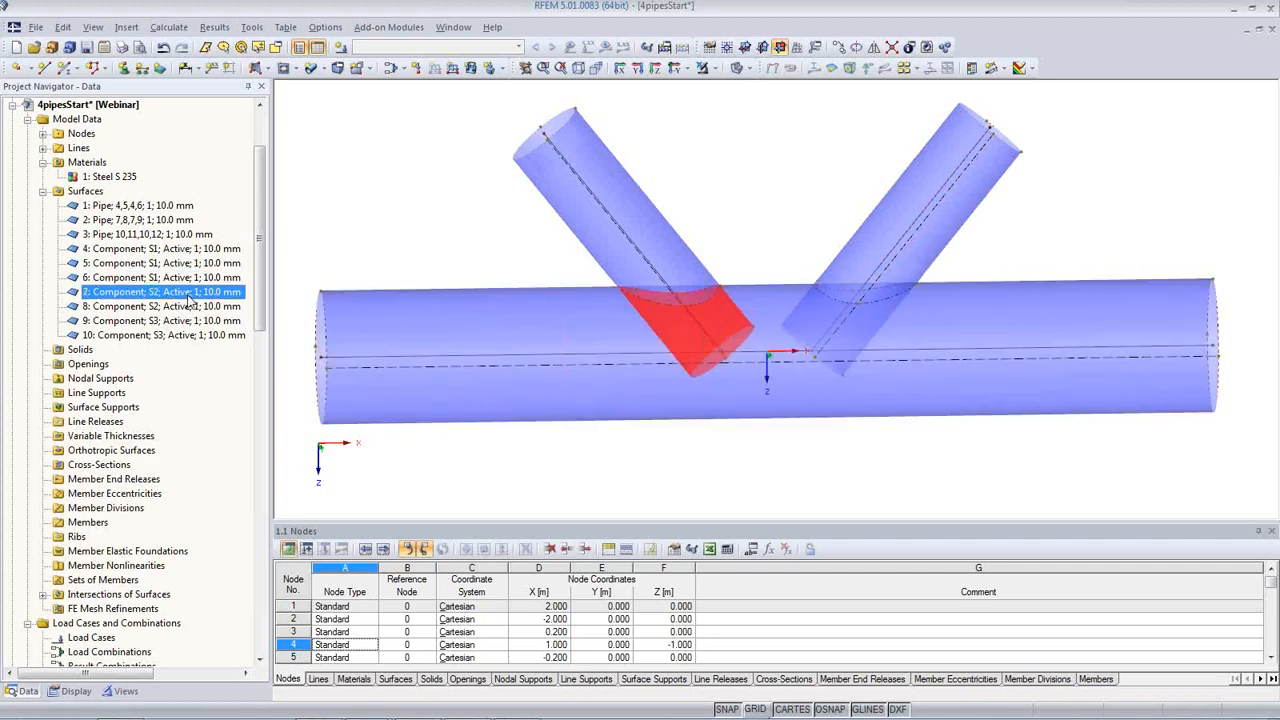
{"action": "right_click", "coordinate": [188, 299]}
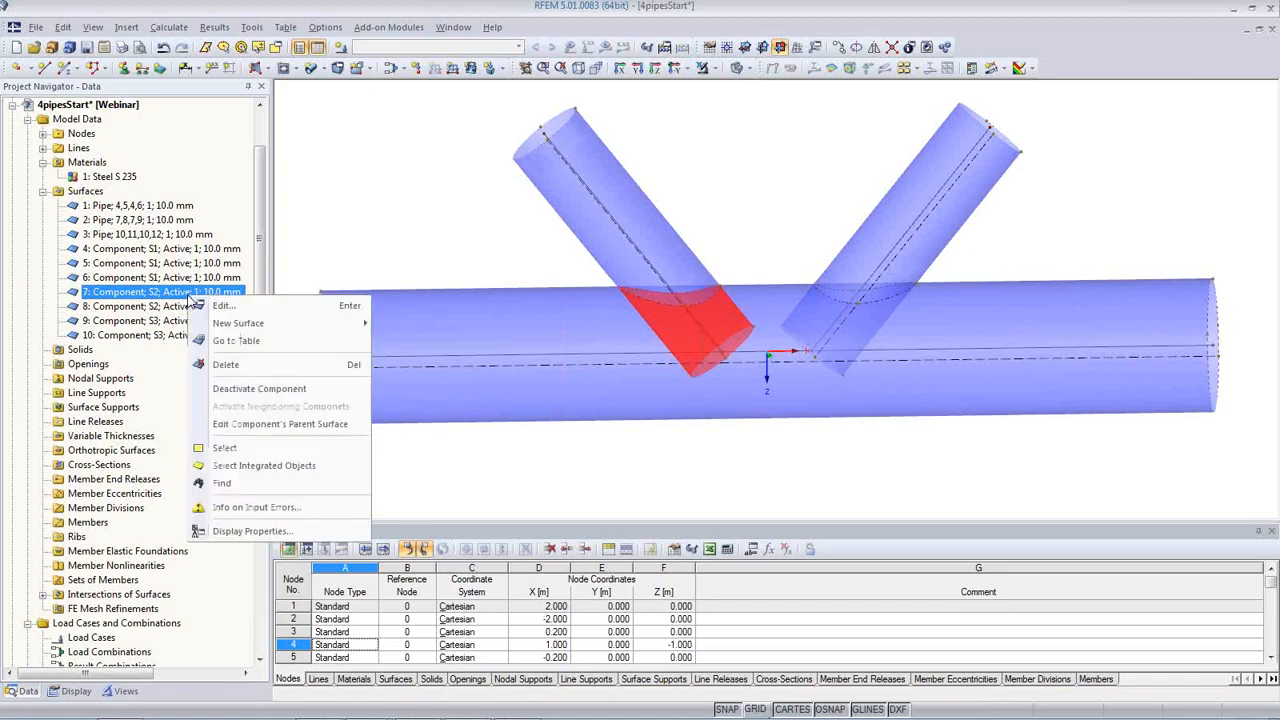
{"action": "left_click", "coordinate": [279, 391]}
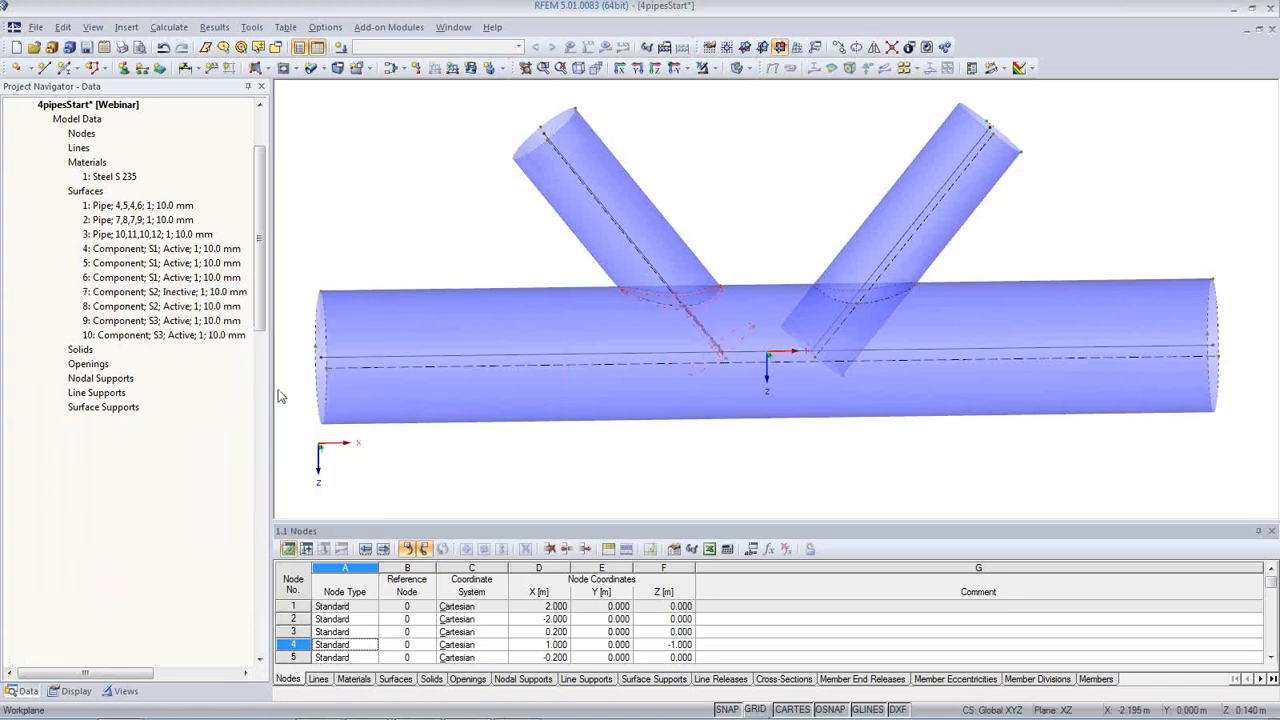
{"action": "left_click", "coordinate": [196, 306]}
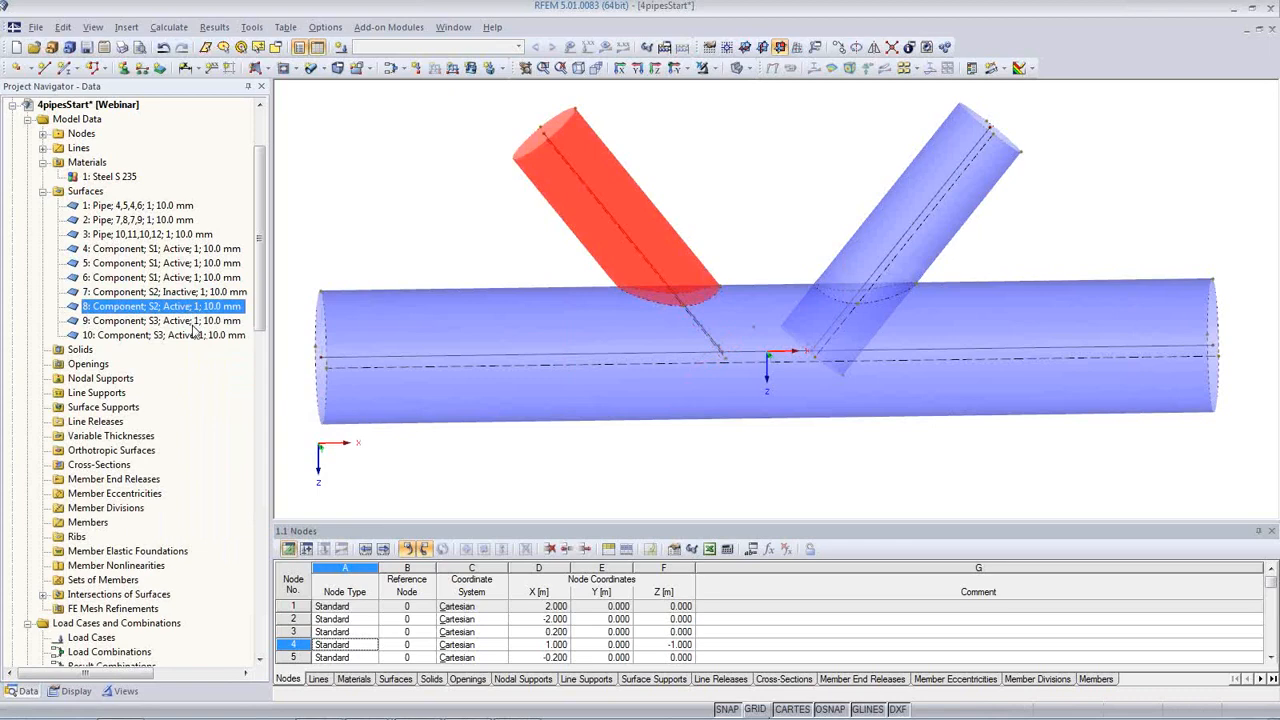
{"action": "left_click", "coordinate": [194, 321]}
{"action": "right_click", "coordinate": [193, 326]}
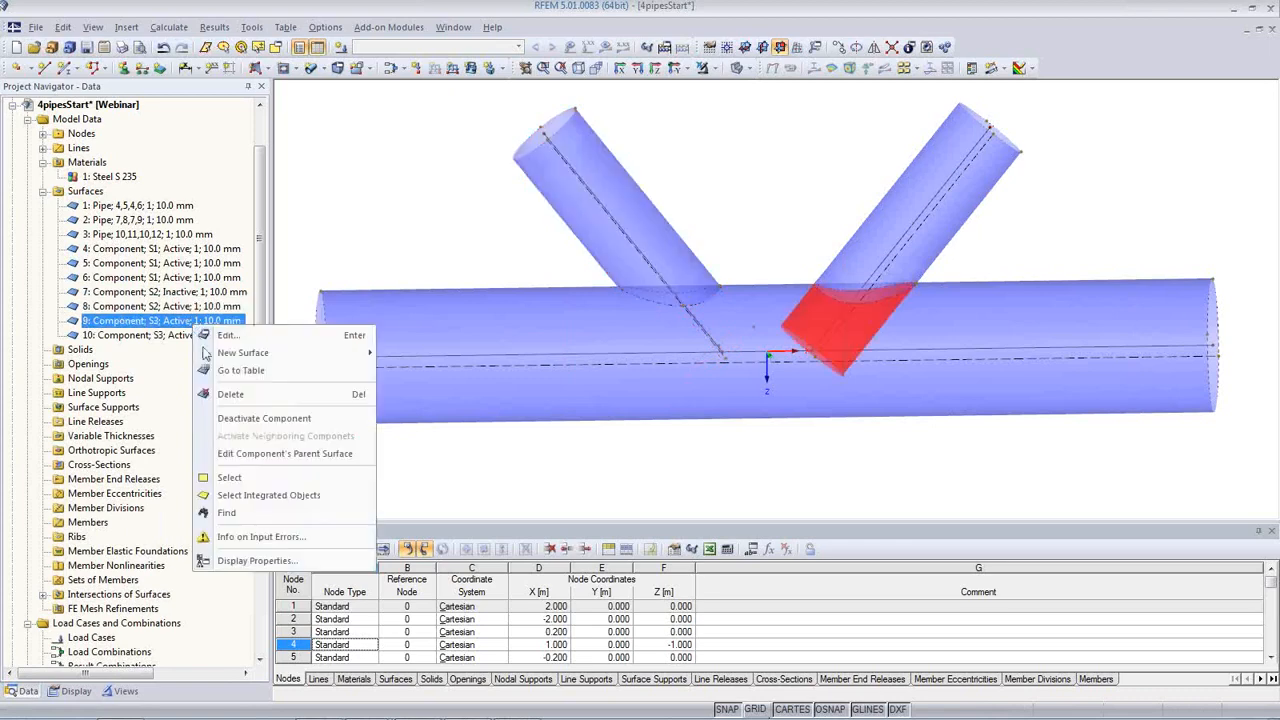
{"action": "left_click", "coordinate": [249, 419]}
{"action": "left_click", "coordinate": [190, 336]}
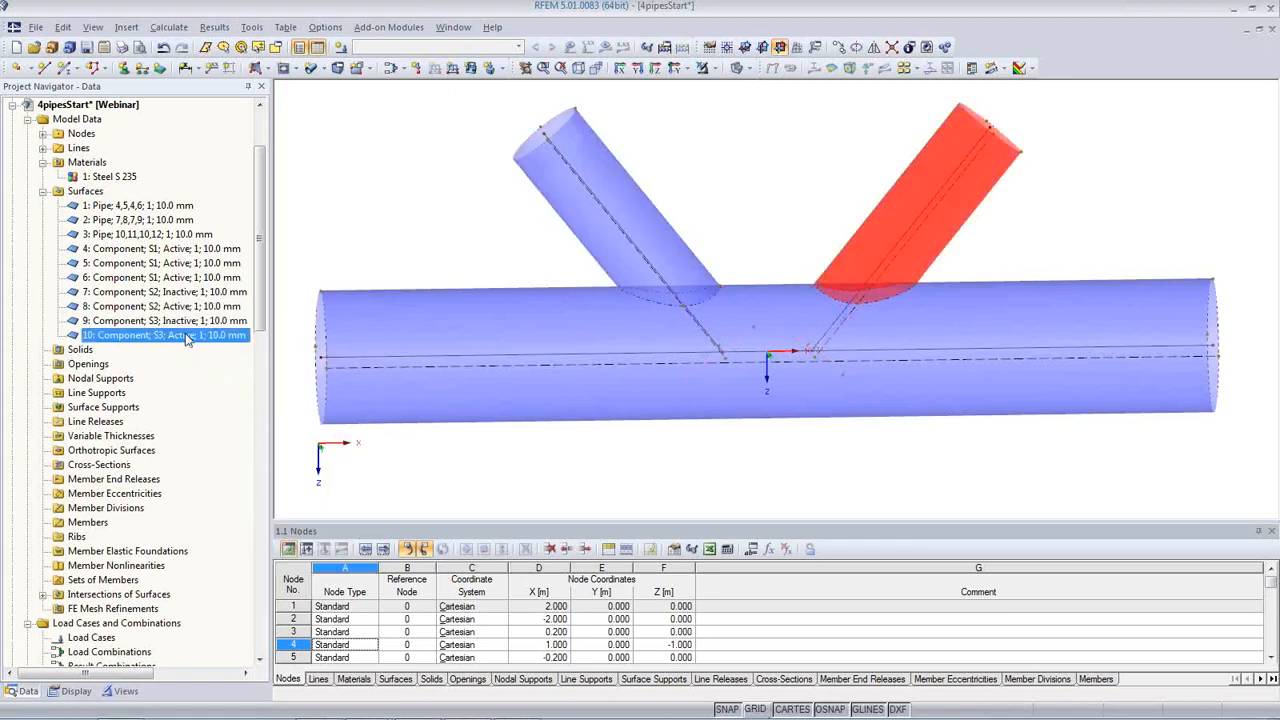
{"action": "left_click", "coordinate": [694, 466]}
- Close the four open pipe ends with plane surfaces of Rigid stiffness, using the end circles as boundary lines
{"action": "middle_click_drag", "start_coordinate": [938, 393], "coordinate": [868, 363]}
{"action": "middle_click_drag", "start_coordinate": [1026, 387], "coordinate": [376, 320], "text": "ctrl"}
{"action": "middle_click_drag", "start_coordinate": [499, 188], "coordinate": [990, 256], "text": "ctrl"}
{"action": "scroll", "coordinate": [896, 315], "scroll_direction": "down", "scroll_amount": 1}
{"action": "scroll", "coordinate": [896, 315], "scroll_direction": "down", "scroll_amount": 1}
{"action": "middle_click_drag", "start_coordinate": [823, 403], "coordinate": [781, 455], "text": "ctrl"}
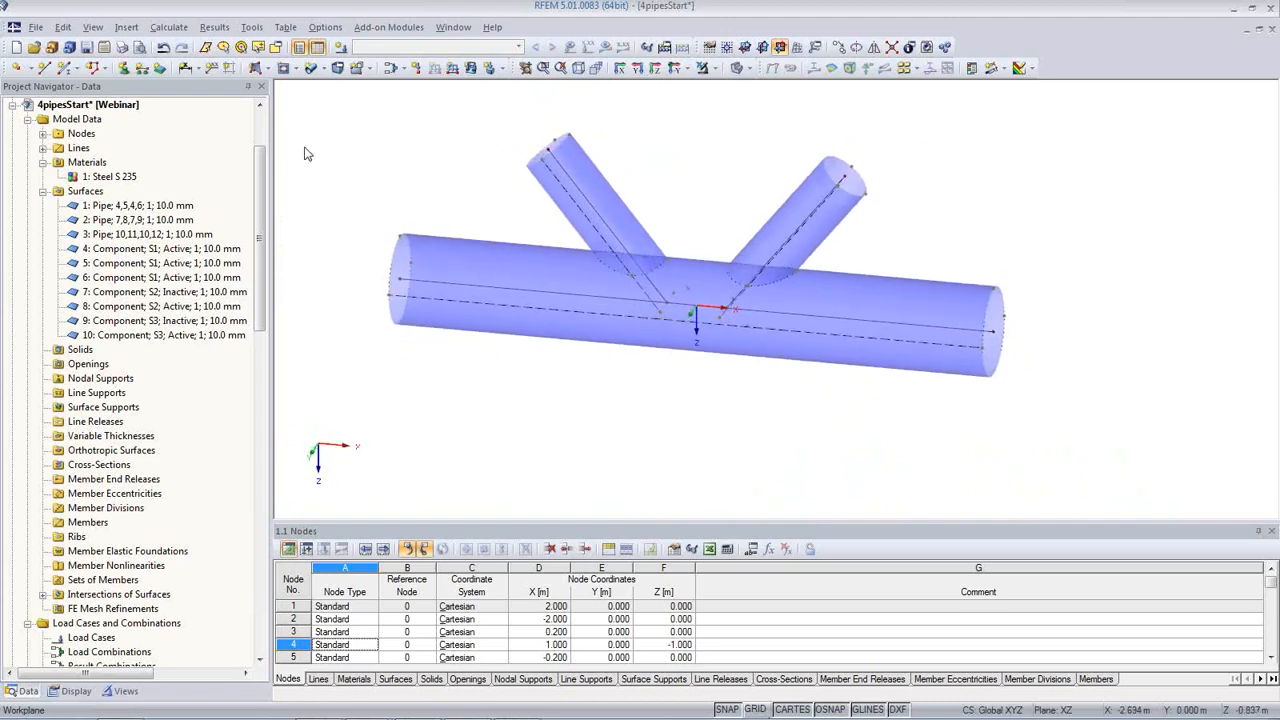
{"action": "left_click", "coordinate": [268, 70]}
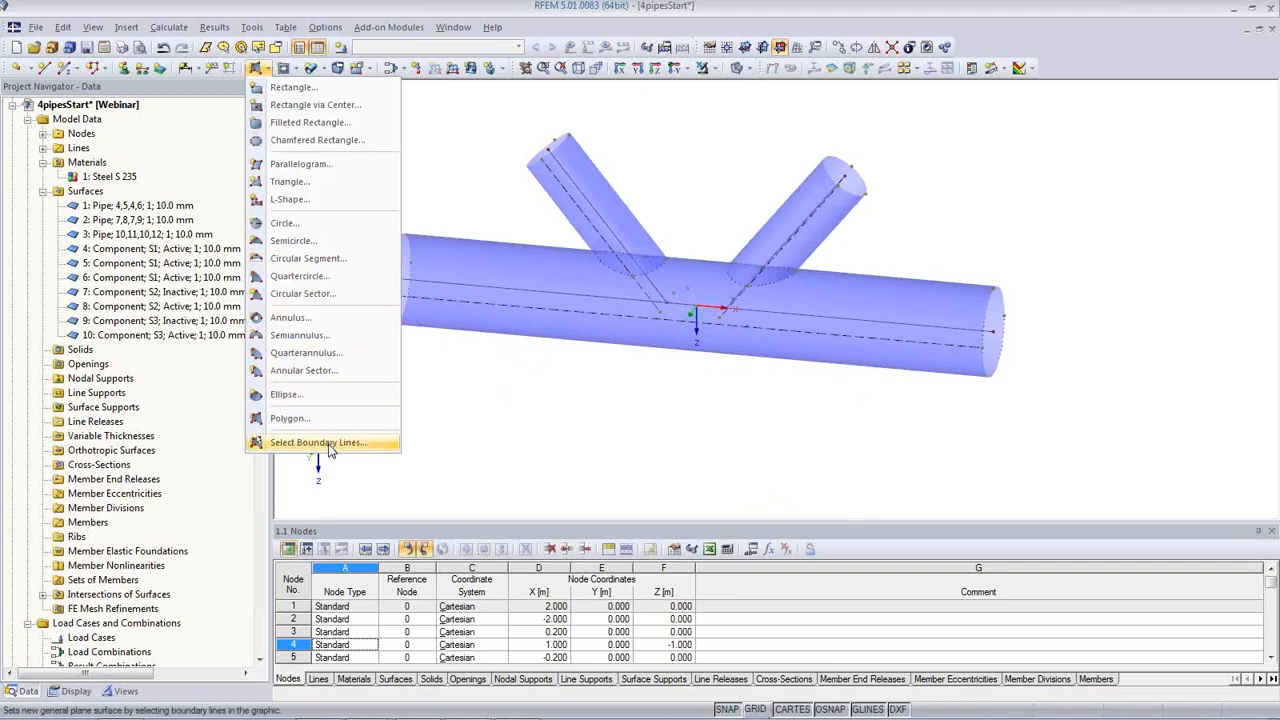
{"action": "left_click", "coordinate": [330, 448]}
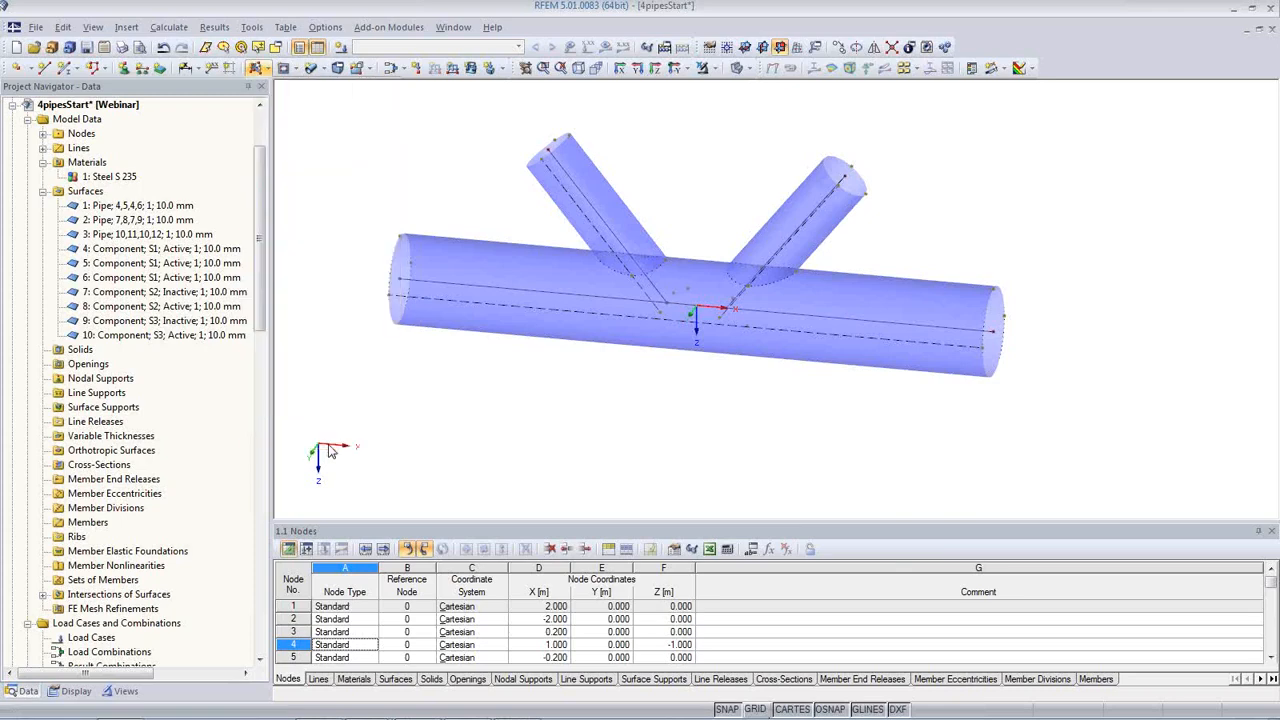
{"action": "left_click", "coordinate": [827, 233]}
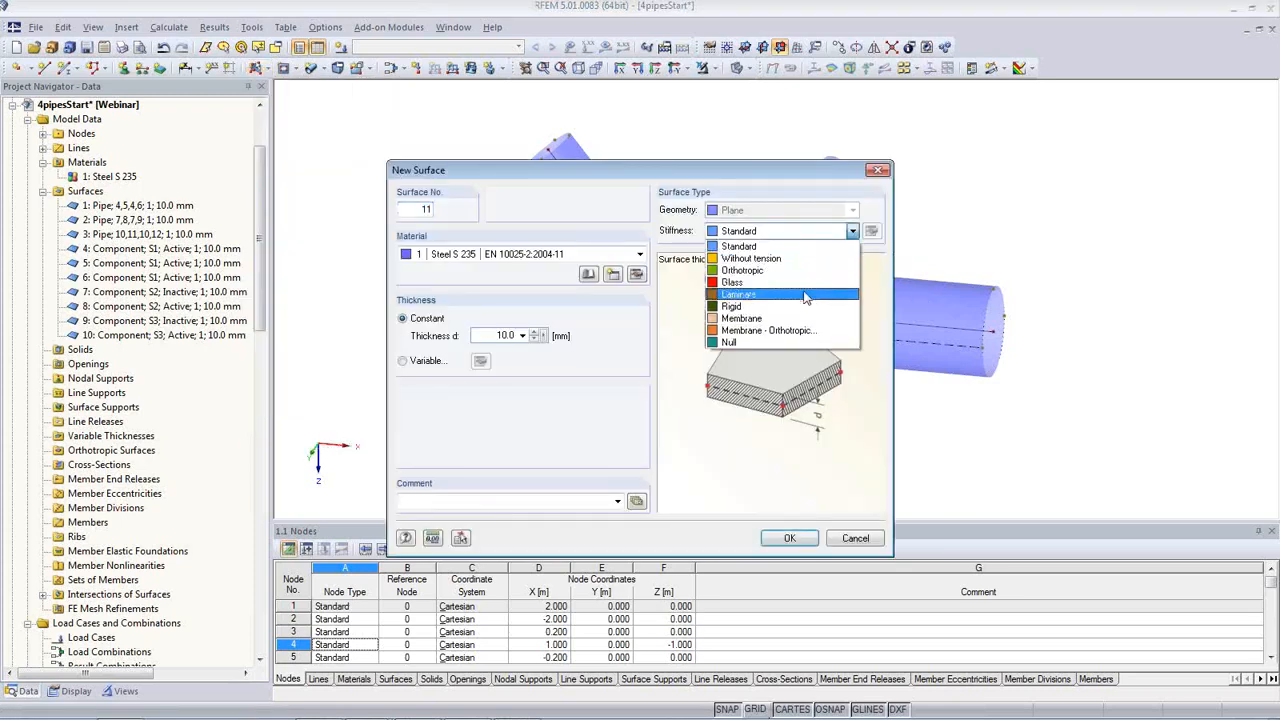
{"action": "left_click", "coordinate": [808, 306]}
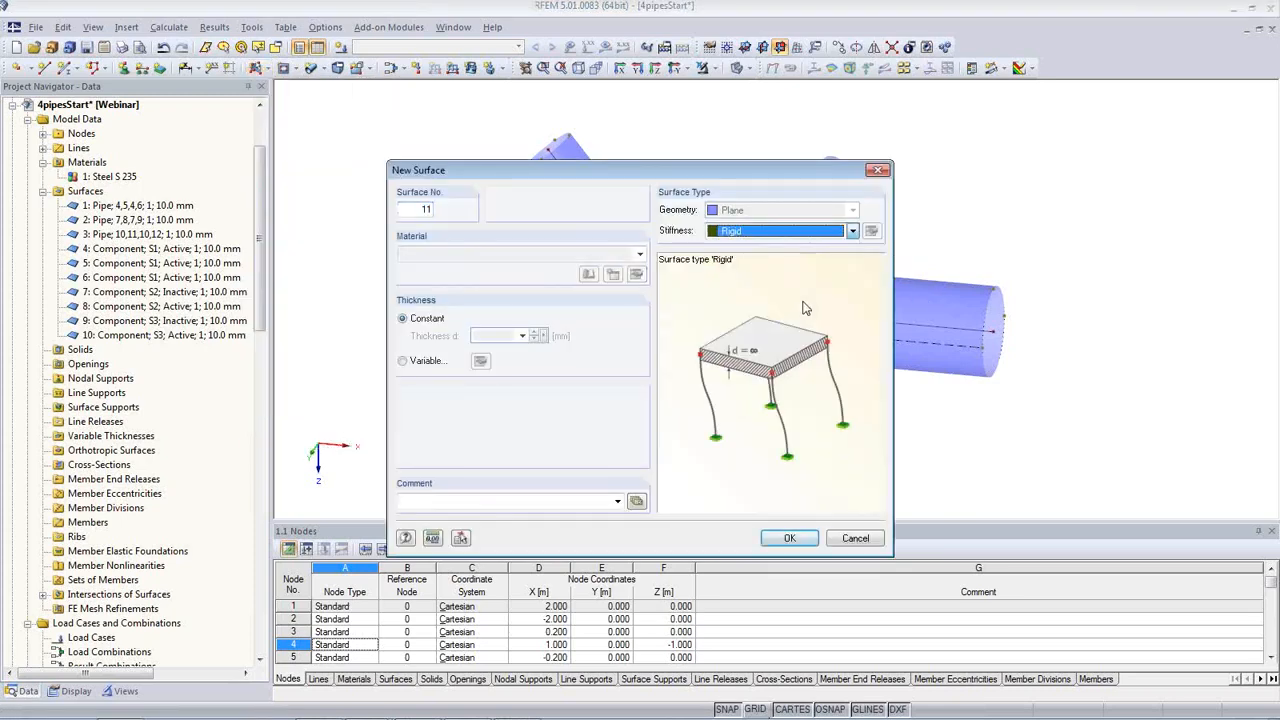
{"action": "left_click", "coordinate": [790, 540]}
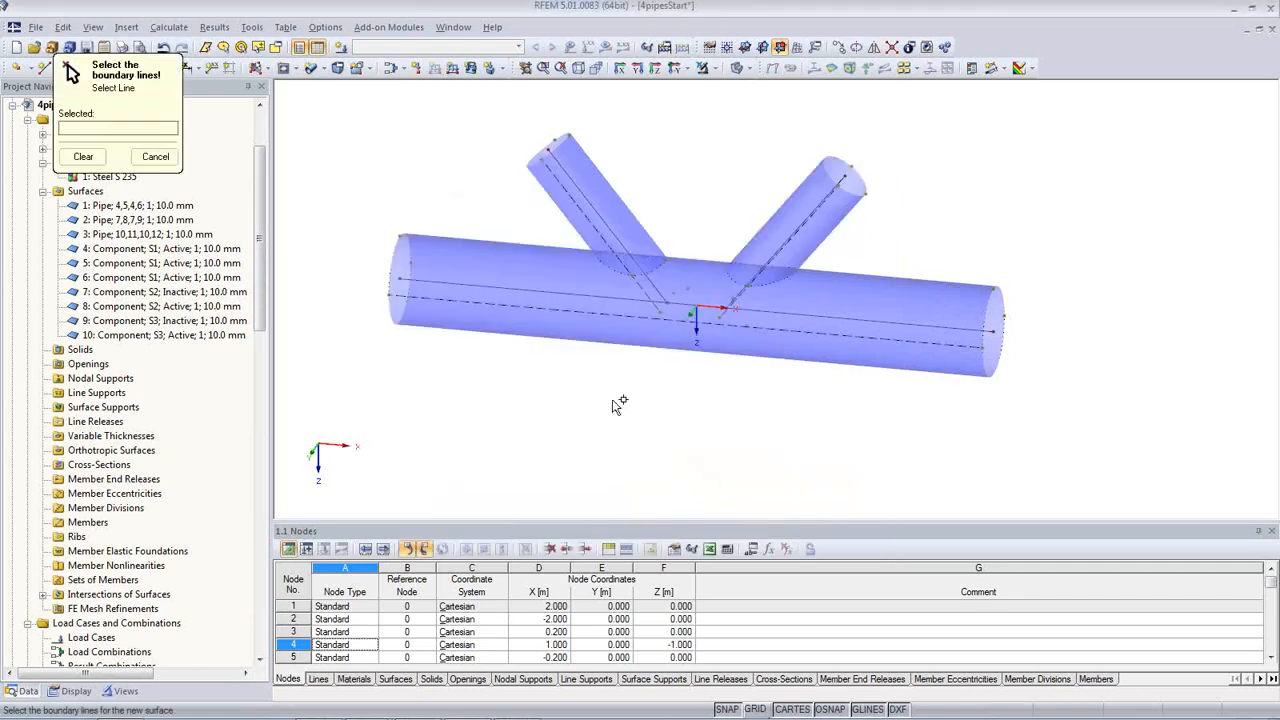
{"action": "left_click", "coordinate": [407, 250]}
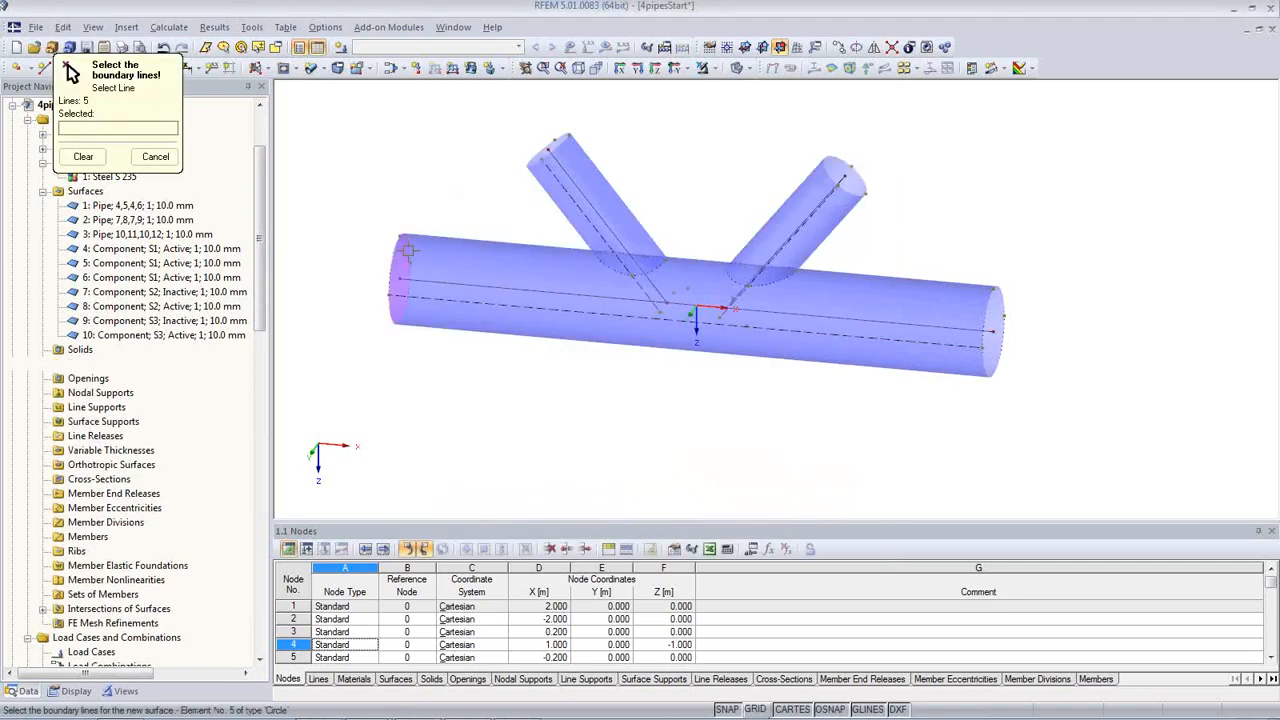
{"action": "left_click", "coordinate": [564, 141]}
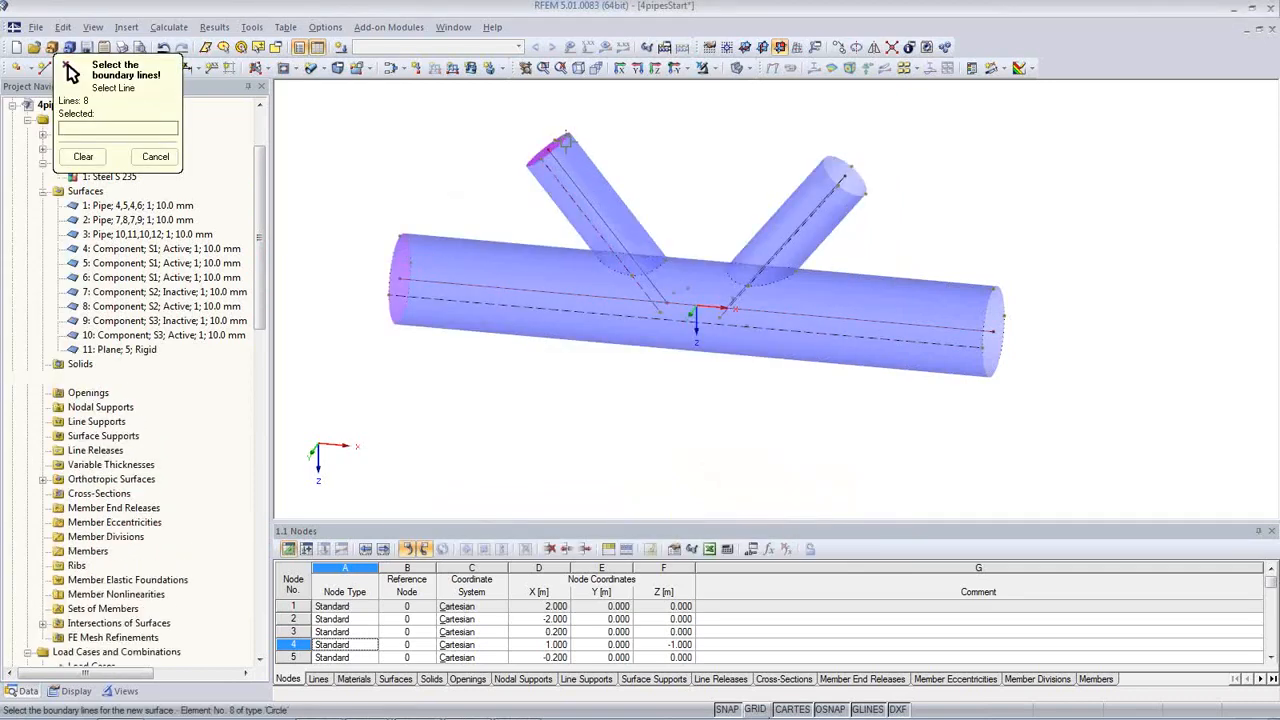
{"action": "left_click", "coordinate": [835, 165]}
{"action": "left_click", "coordinate": [985, 312]}
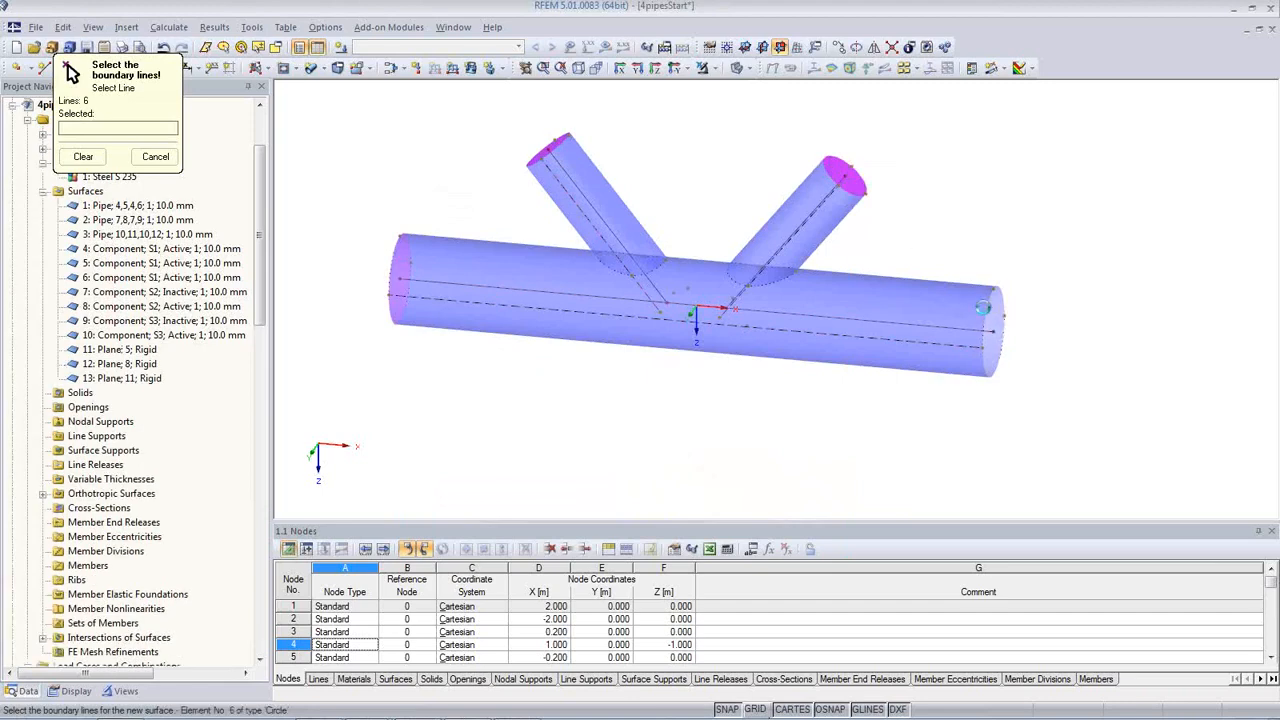
{"action": "key", "text": "Escape"}
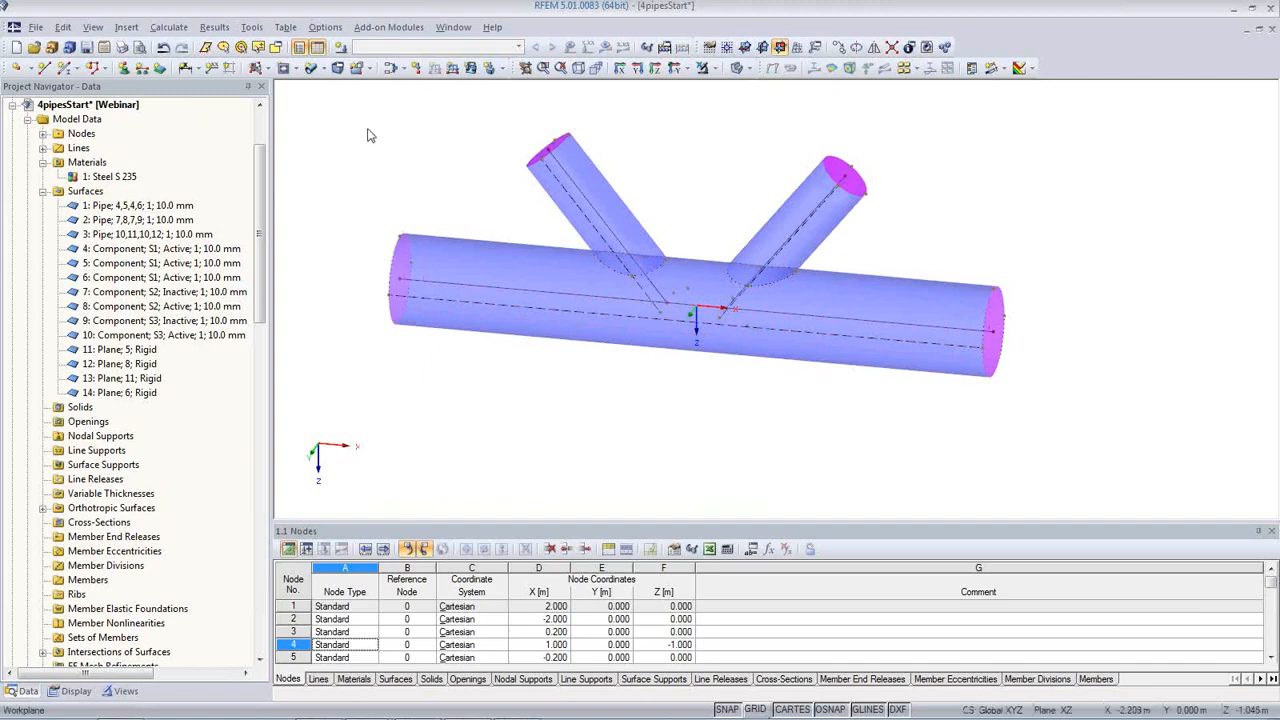
- Place nodal supports fixed in uX, uY, uZ and φX, with φY and φZ free, on the centre nodes of both main pipe ends
{"action": "left_click", "coordinate": [123, 68]}
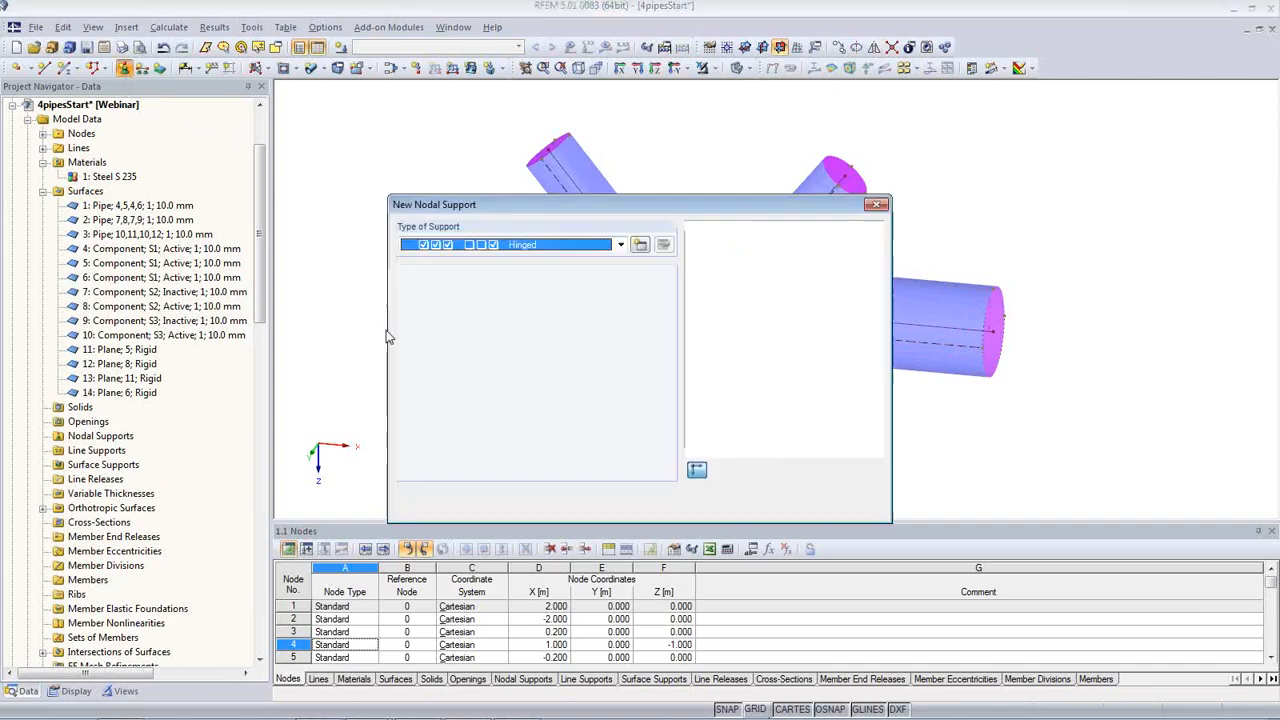
{"action": "left_click", "coordinate": [640, 247]}
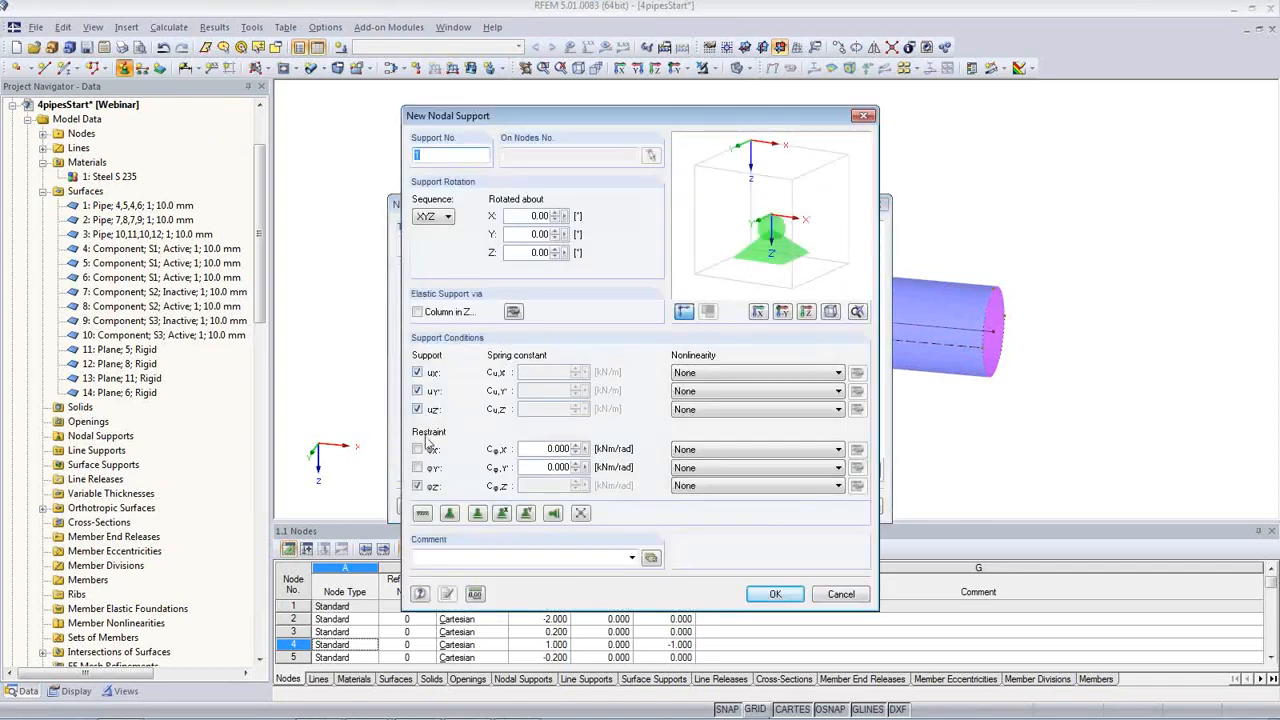
{"action": "left_click", "coordinate": [417, 449]}
{"action": "left_click", "coordinate": [417, 486]}
{"action": "left_click", "coordinate": [774, 595]}
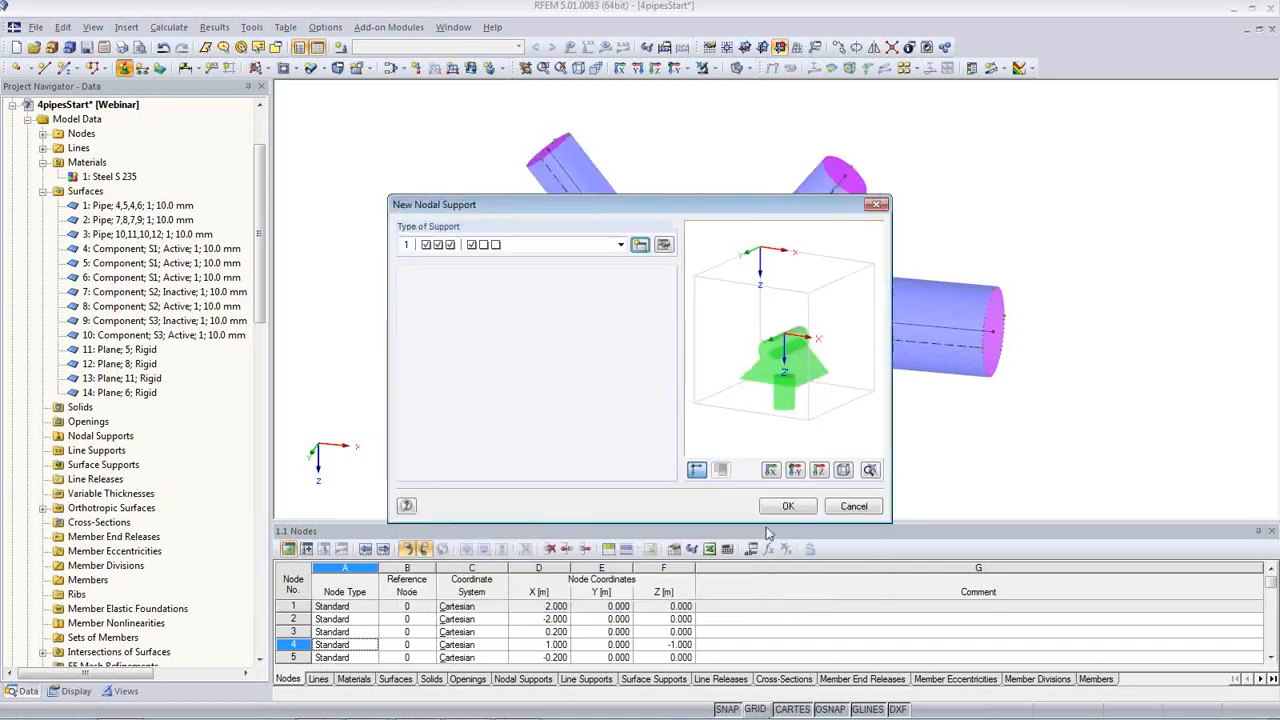
{"action": "left_click", "coordinate": [778, 508]}
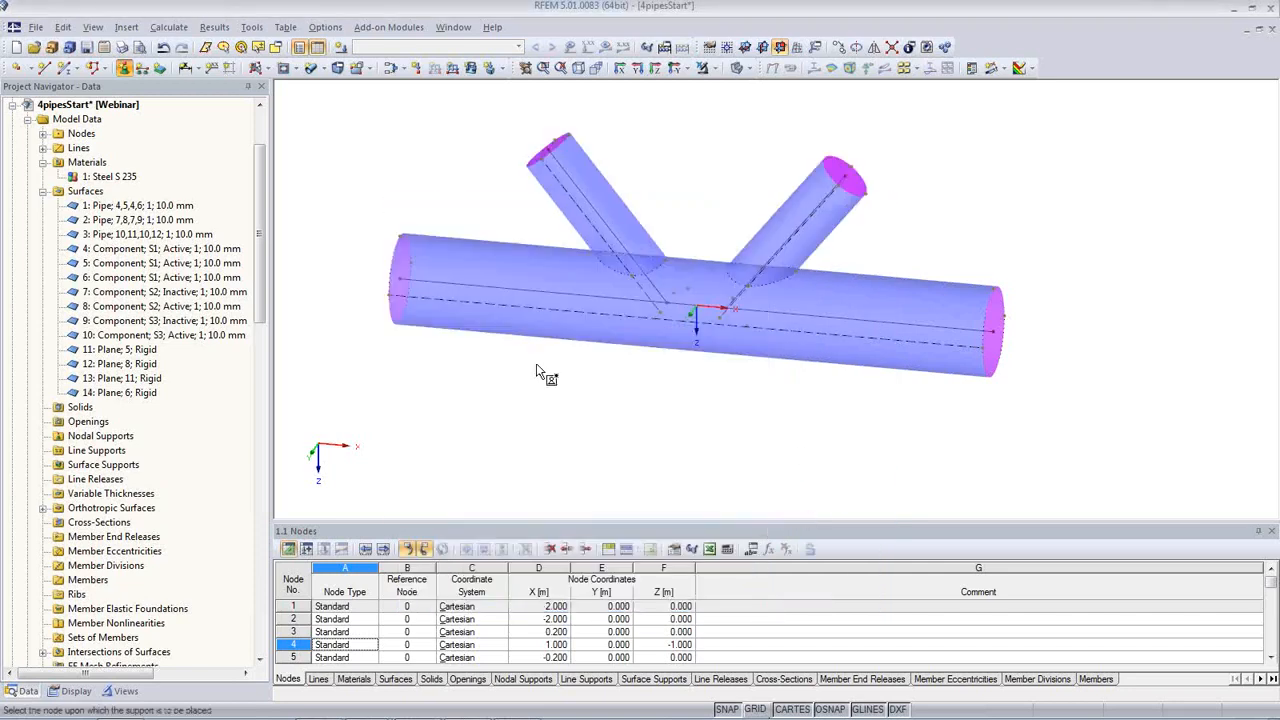
{"action": "left_click", "coordinate": [398, 276]}
{"action": "left_click", "coordinate": [993, 331]}
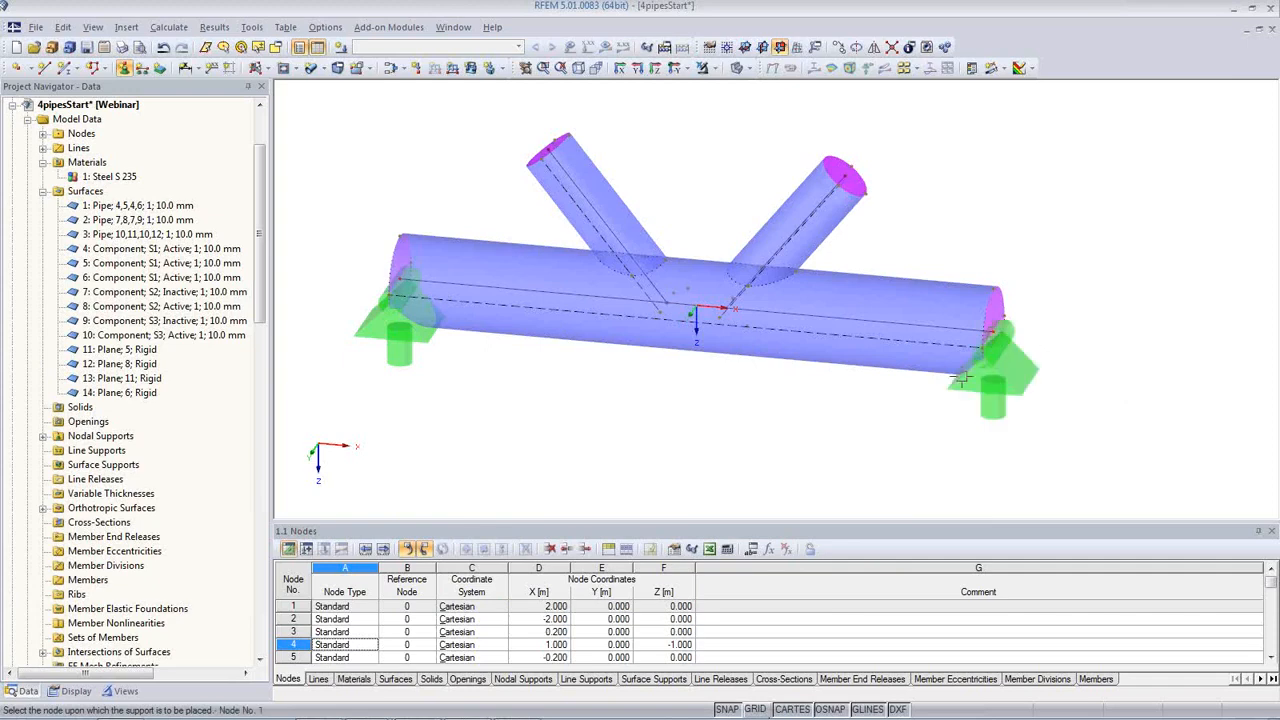
{"action": "key", "text": "Escape"}
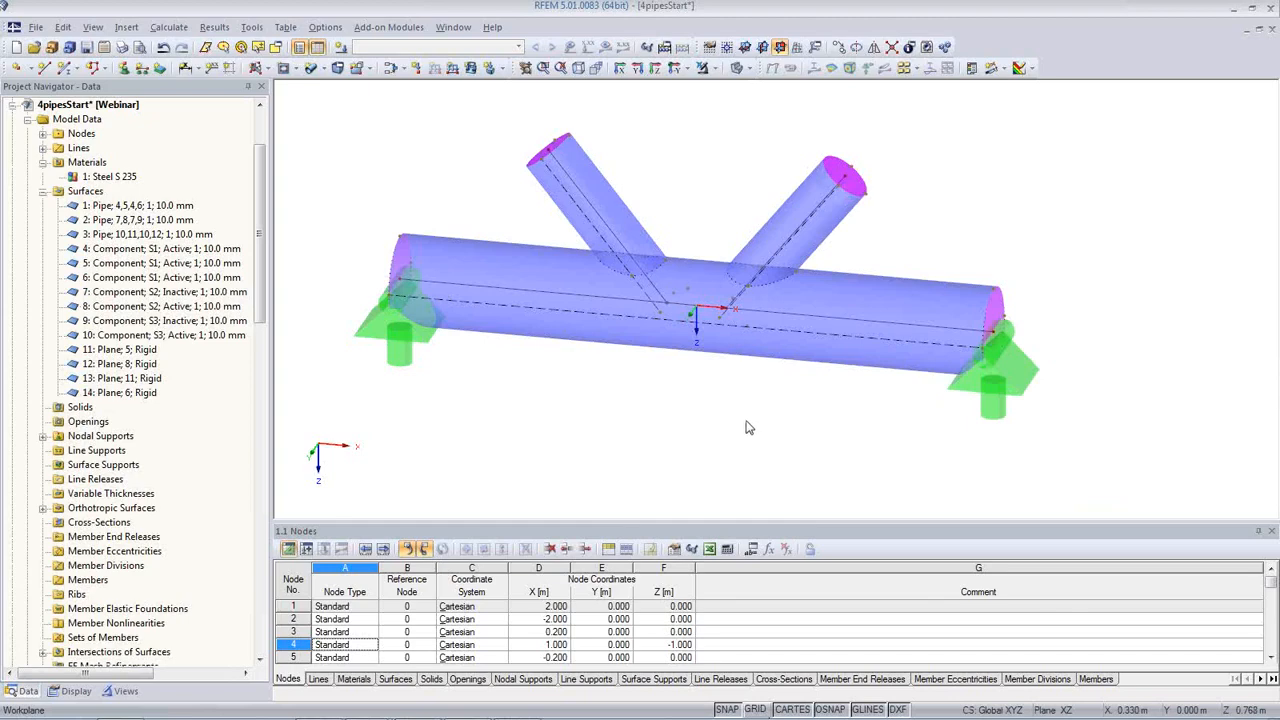
- Create load case LC1 described as Self-weight, in the Permanent category with self-weight active at factor 1.000 in Z
{"action": "left_click", "coordinate": [340, 47]}
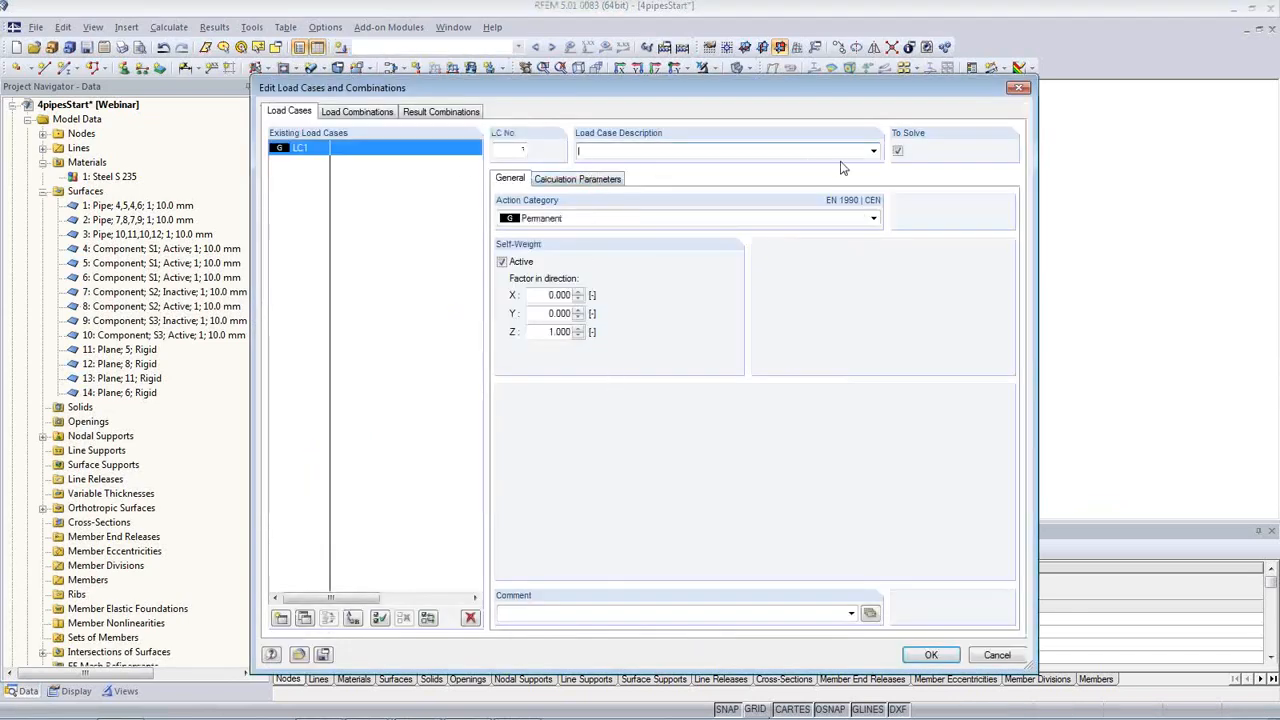
{"action": "left_click", "coordinate": [873, 151]}
{"action": "scroll", "coordinate": [850, 172], "scroll_direction": "up", "scroll_amount": 1}
{"action": "left_click", "coordinate": [610, 164]}
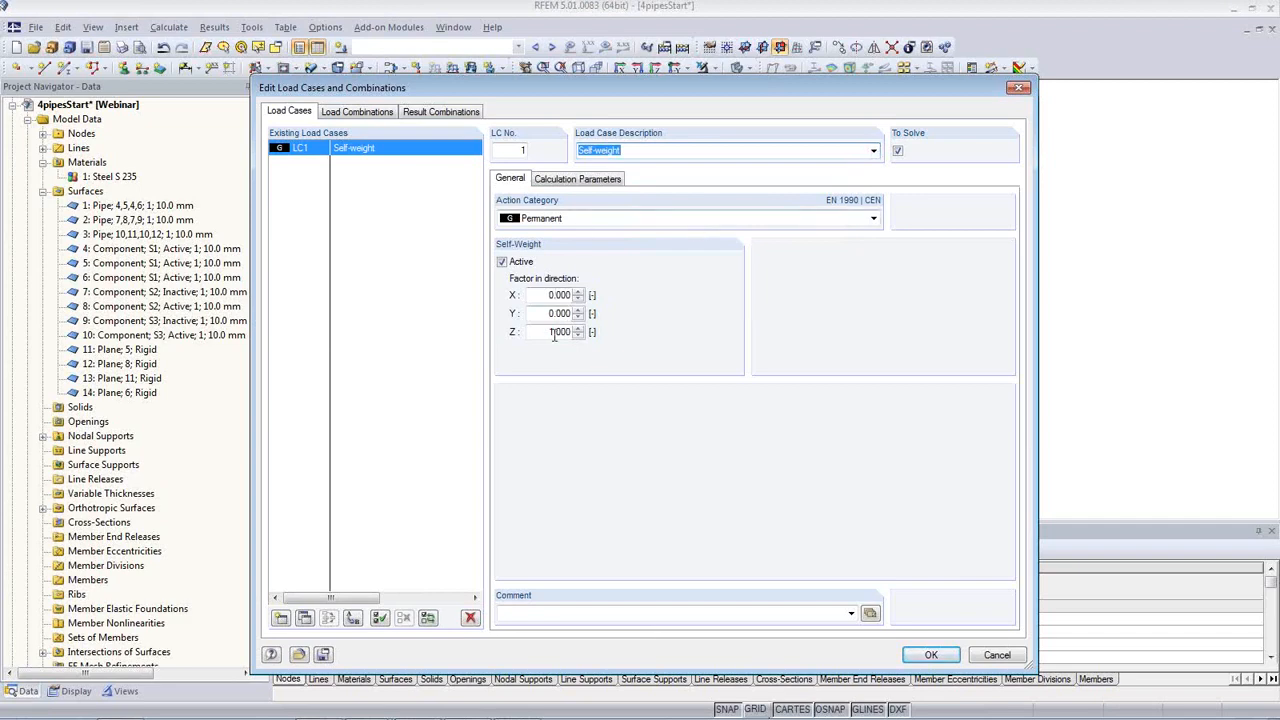
{"action": "left_click", "coordinate": [930, 657]}
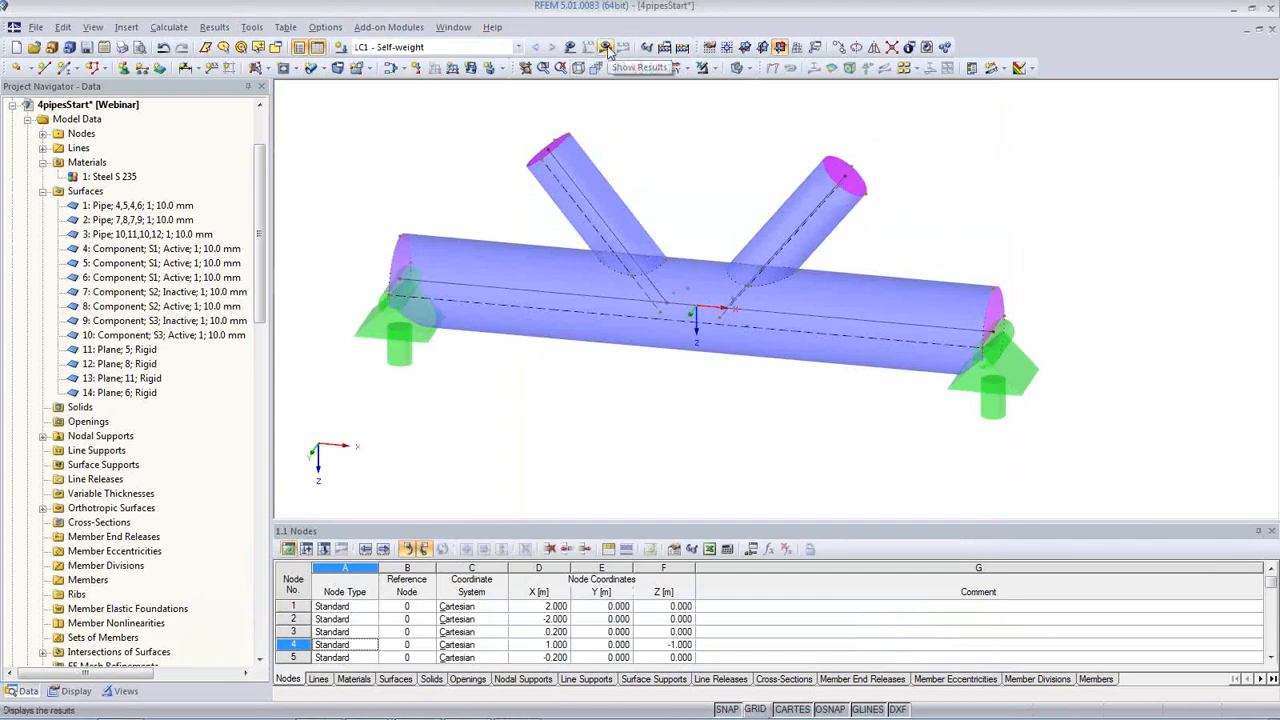
- Set the target length of the finite elements to 0.1 m for the FE mesh
{"action": "left_click", "coordinate": [168, 27]}
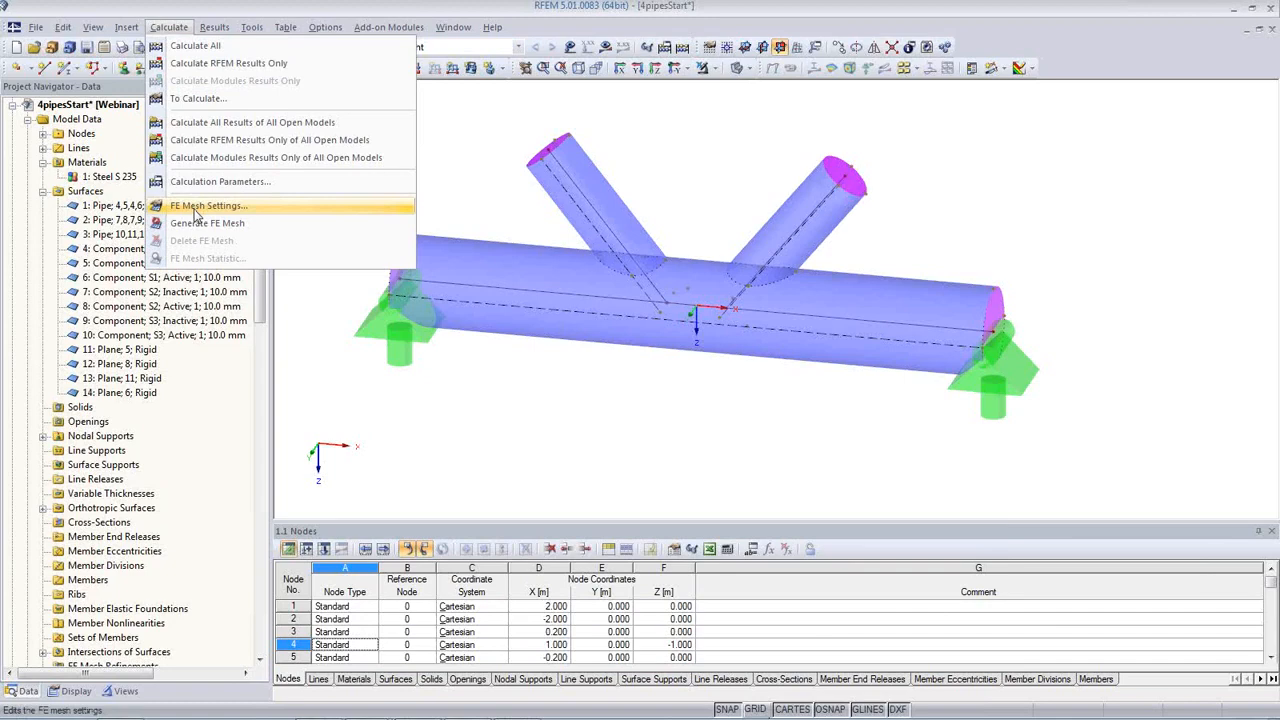
{"action": "left_click", "coordinate": [197, 207]}
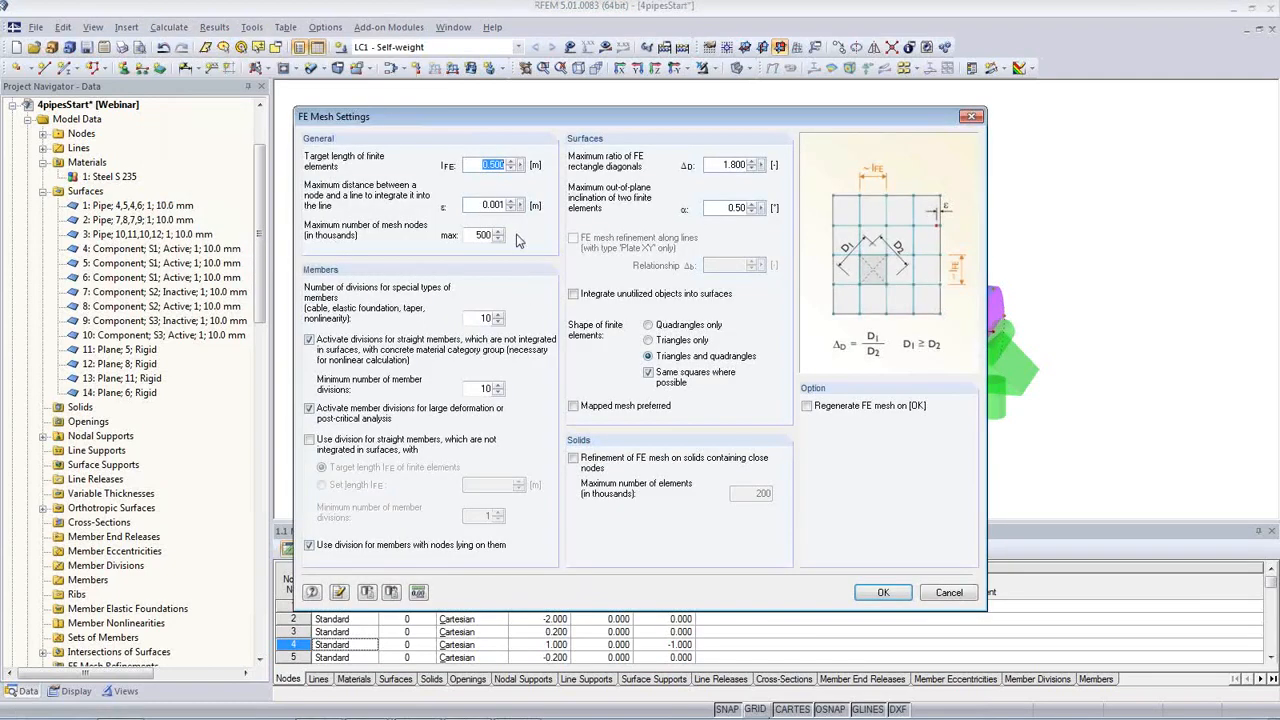
{"action": "type", "text": "0.1"}
{"action": "left_click", "coordinate": [880, 592]}
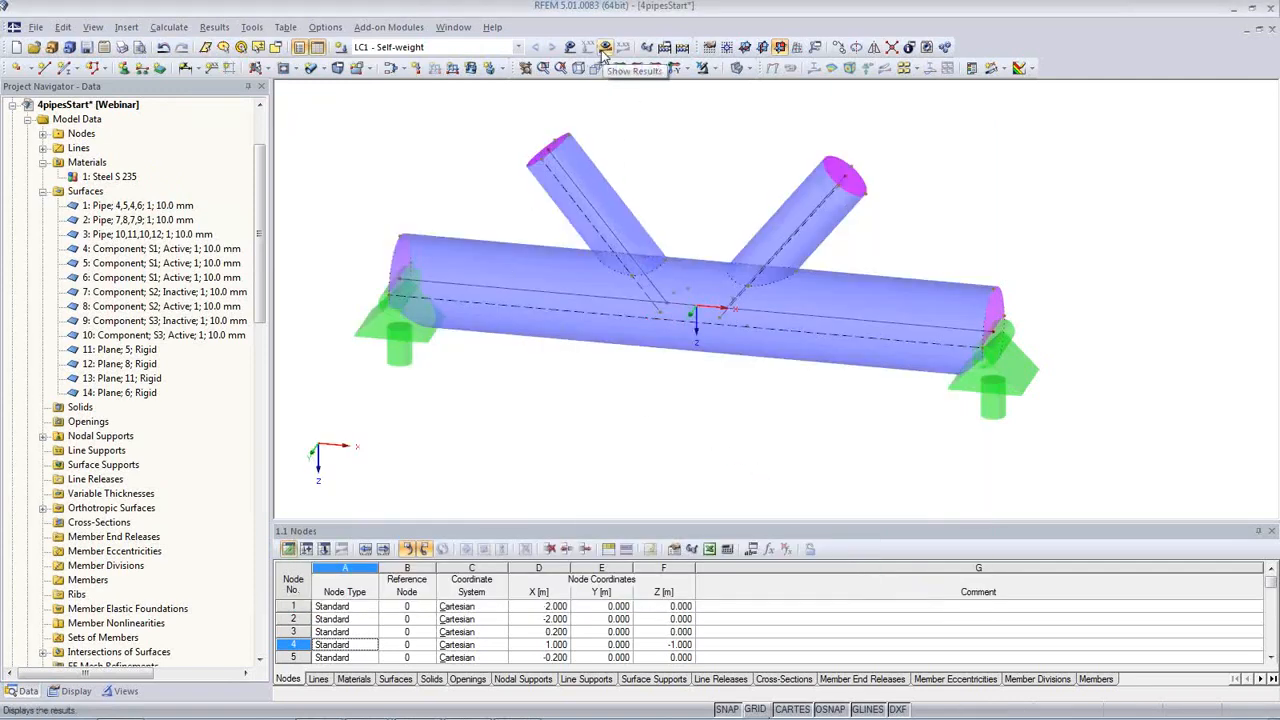
- Generate the FE mesh and inspect it where the branch pipes meet the main pipe
{"action": "left_click", "coordinate": [181, 28]}
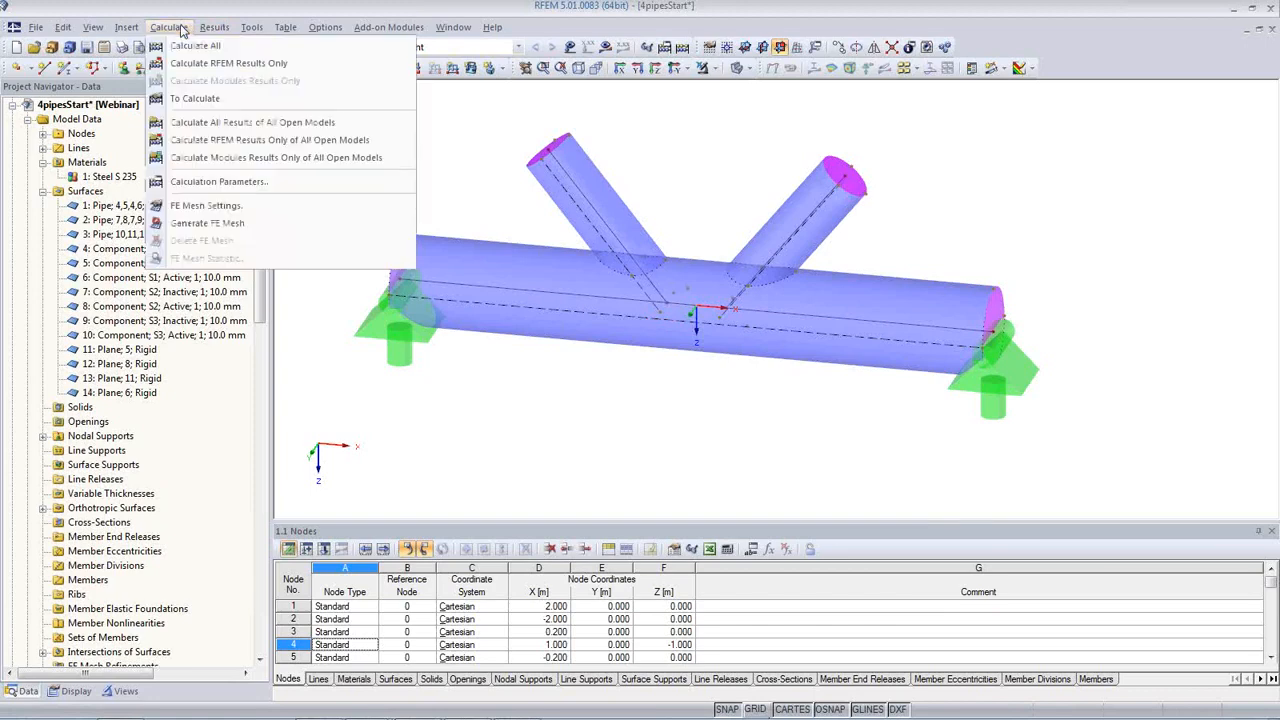
{"action": "left_click", "coordinate": [200, 223]}
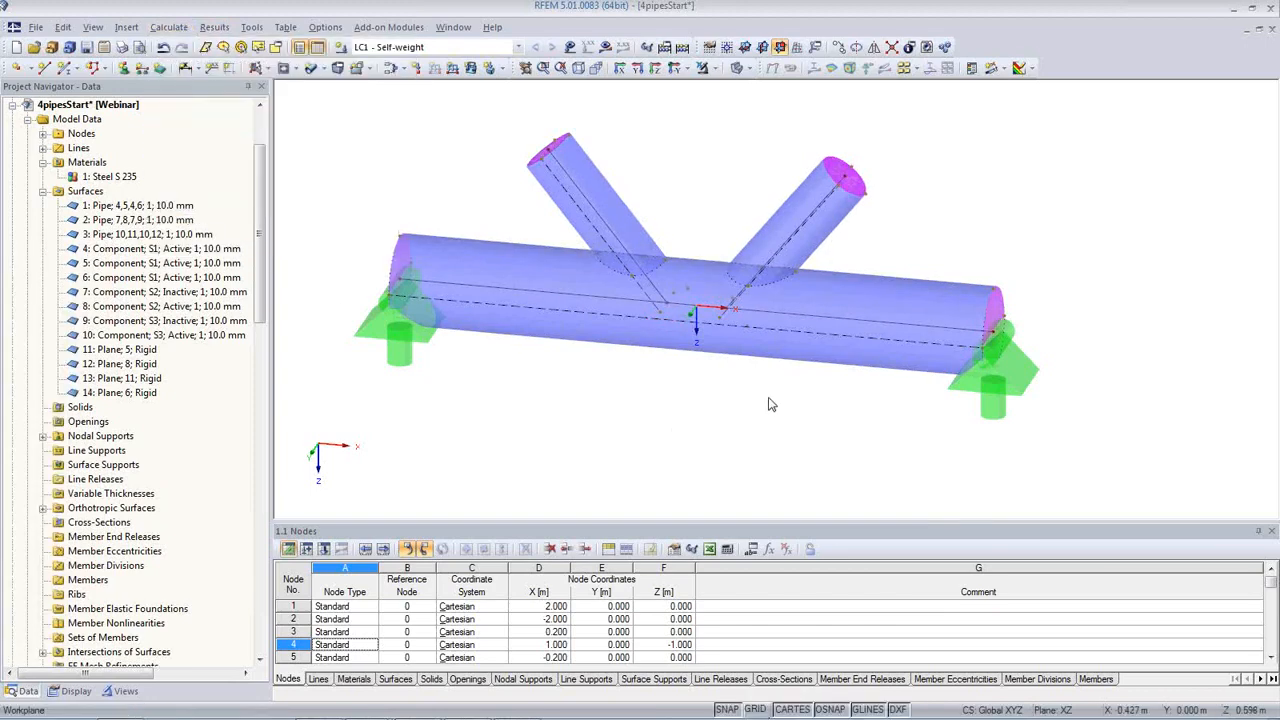
{"action": "scroll", "coordinate": [810, 320], "scroll_direction": "up", "scroll_amount": 2}
{"action": "scroll", "coordinate": [810, 300], "scroll_direction": "up", "scroll_amount": 3}
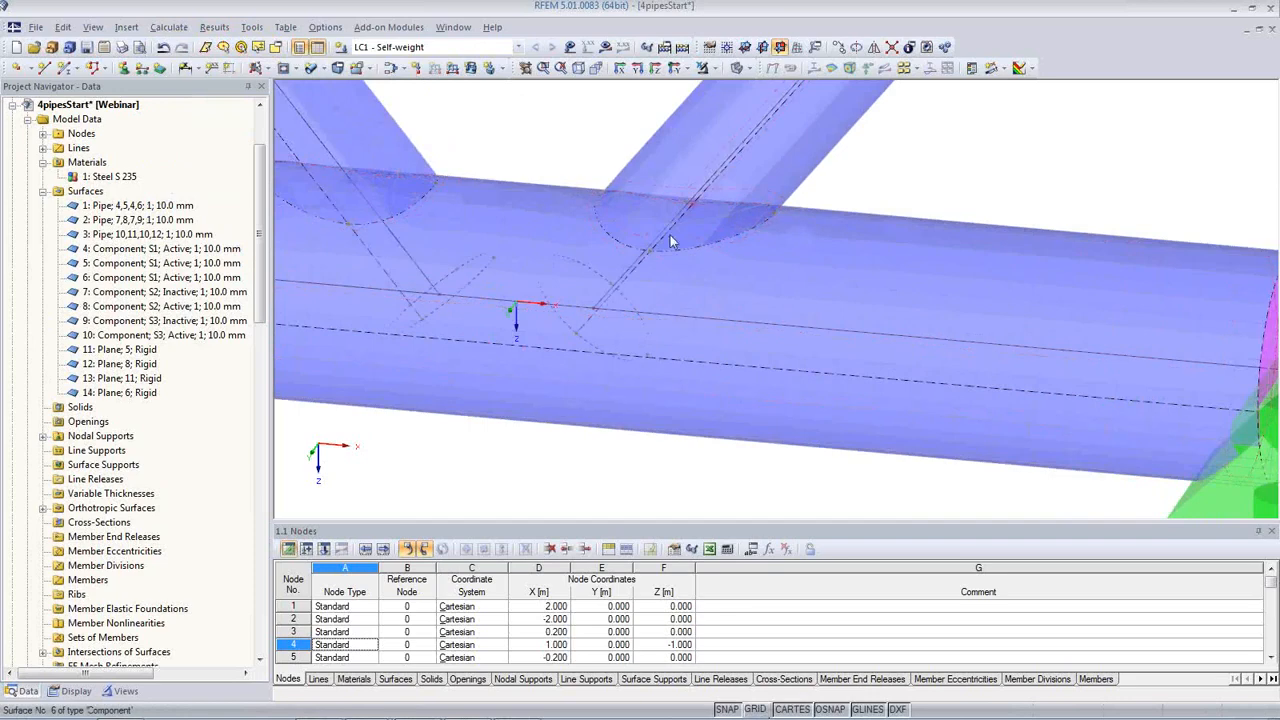
{"action": "scroll", "coordinate": [646, 270], "scroll_direction": "down", "scroll_amount": 2}
{"action": "scroll", "coordinate": [646, 270], "scroll_direction": "down", "scroll_amount": 3}
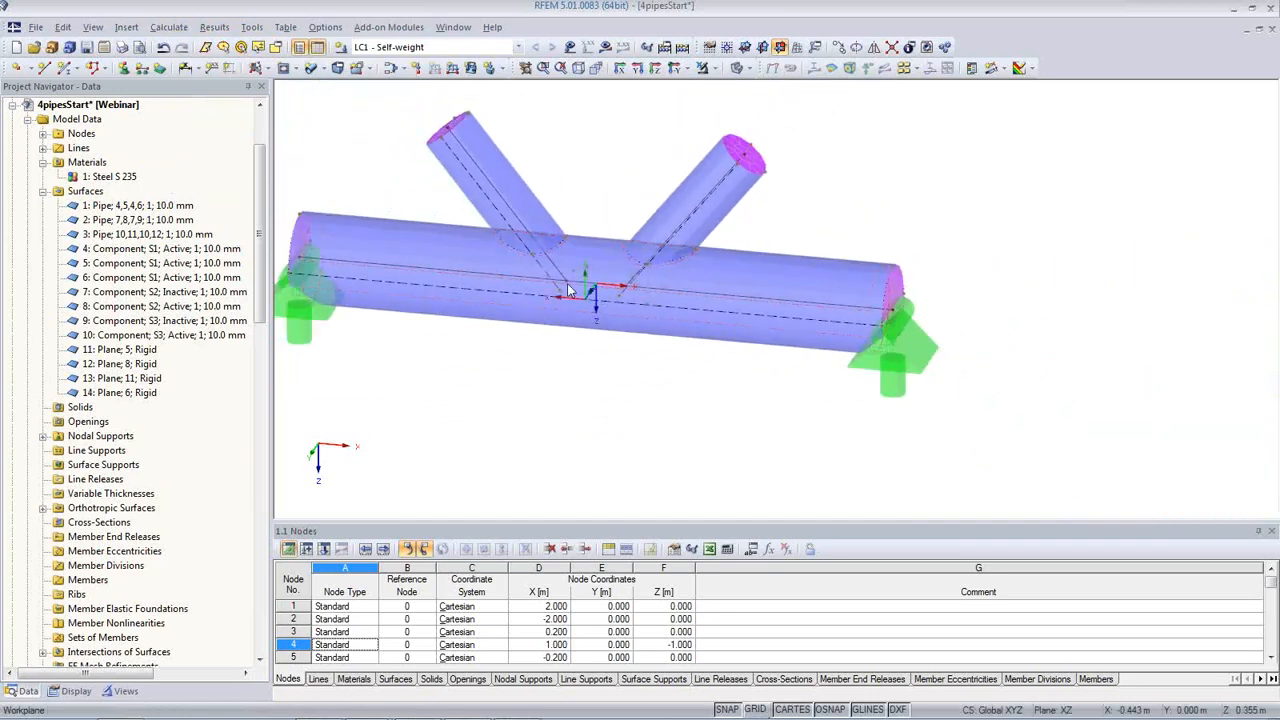
- Calculate load case LC1 and display the m-x basic internal forces on the pipe surfaces
{"action": "left_click", "coordinate": [607, 50]}
{"action": "left_click", "coordinate": [610, 399]}
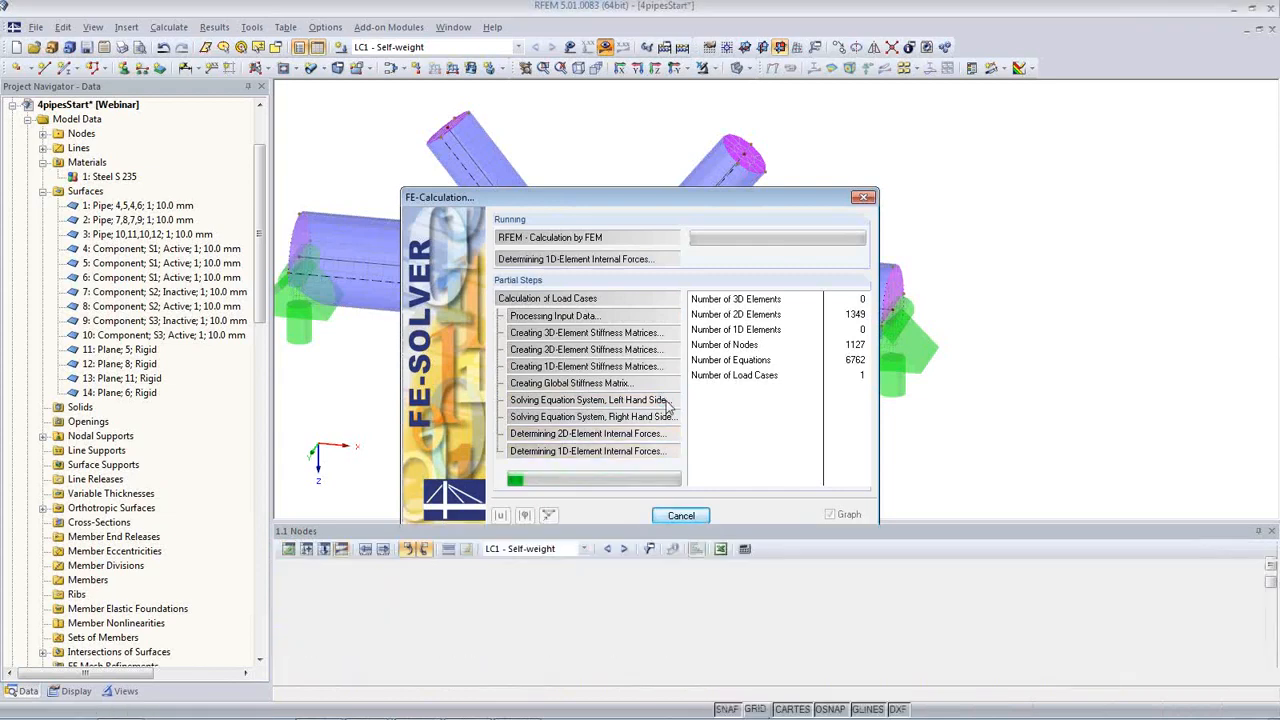
{"action": "middle_click_drag", "start_coordinate": [634, 386], "coordinate": [808, 120]}
{"action": "scroll", "coordinate": [737, 394], "scroll_direction": "up", "scroll_amount": 1}
{"action": "left_click", "coordinate": [831, 67]}
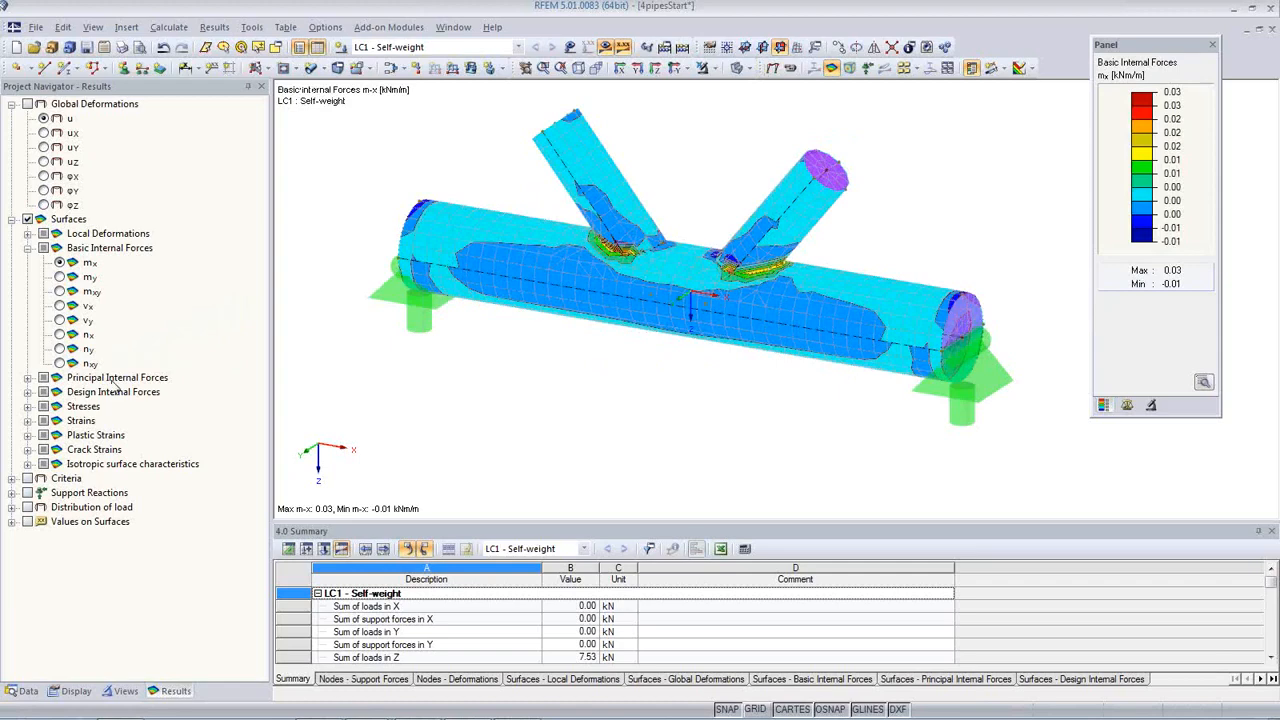
- Display the maximum von Mises equivalent stresses on the surfaces and examine them around the branch pipe intersections
{"action": "left_click", "coordinate": [27, 406]}
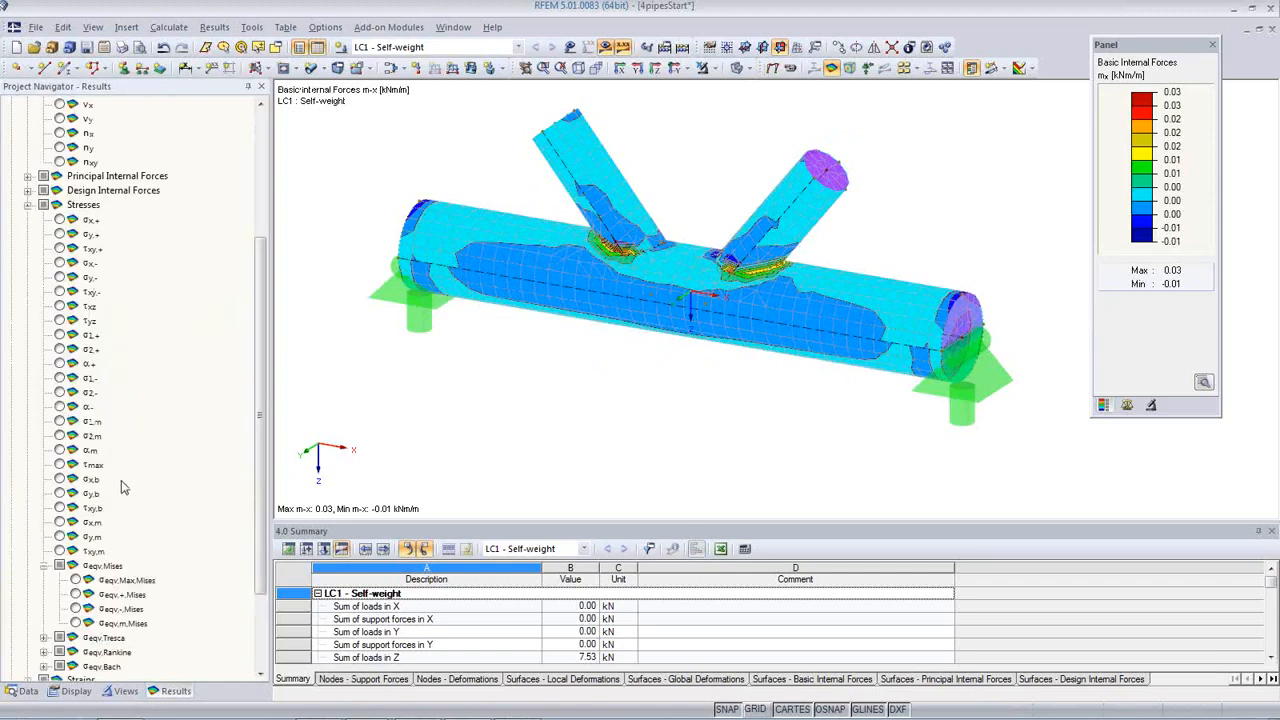
{"action": "left_click", "coordinate": [77, 581]}
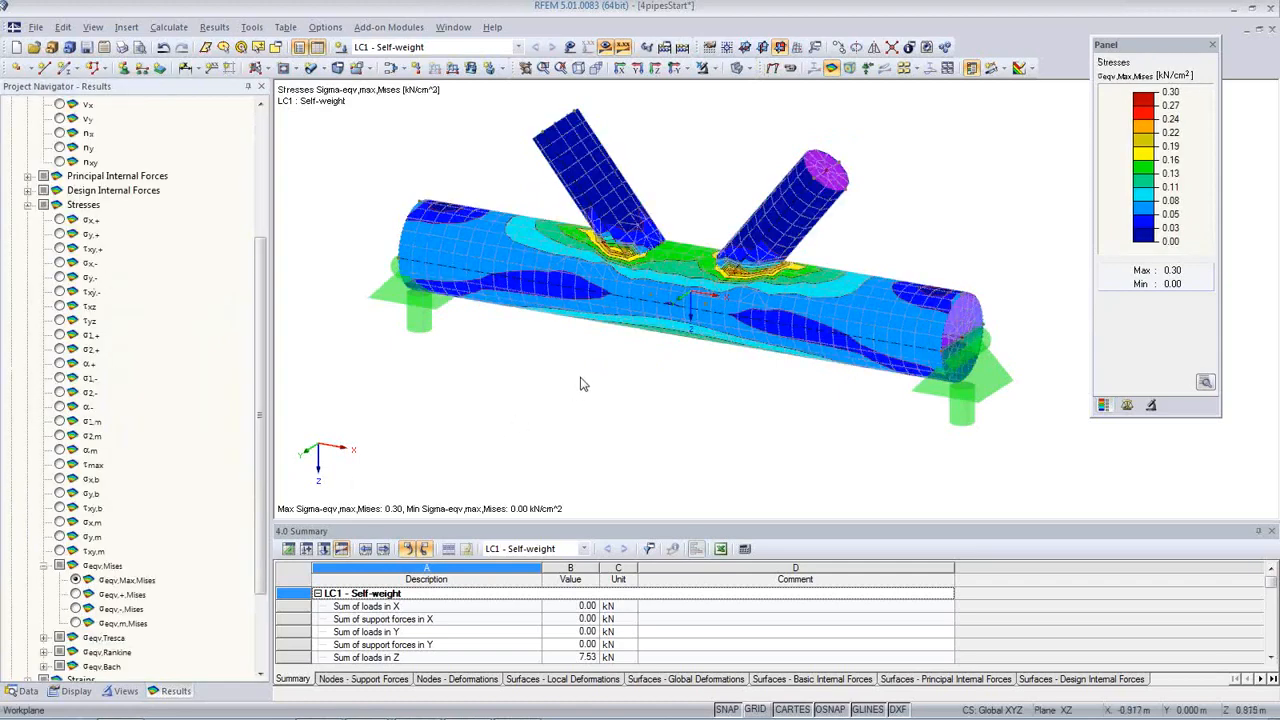
{"action": "scroll", "coordinate": [737, 367], "scroll_direction": "up", "scroll_amount": 6}
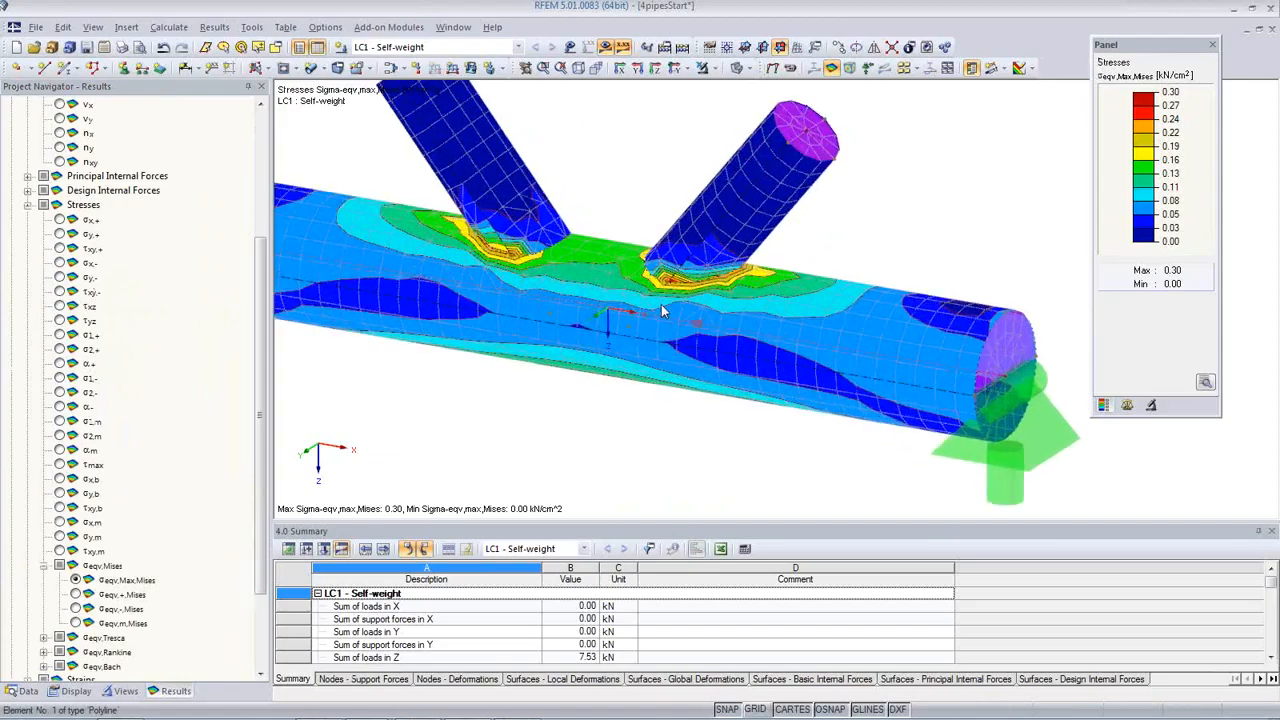
{"action": "middle_click_drag", "start_coordinate": [766, 292], "coordinate": [694, 220], "text": "ctrl"}
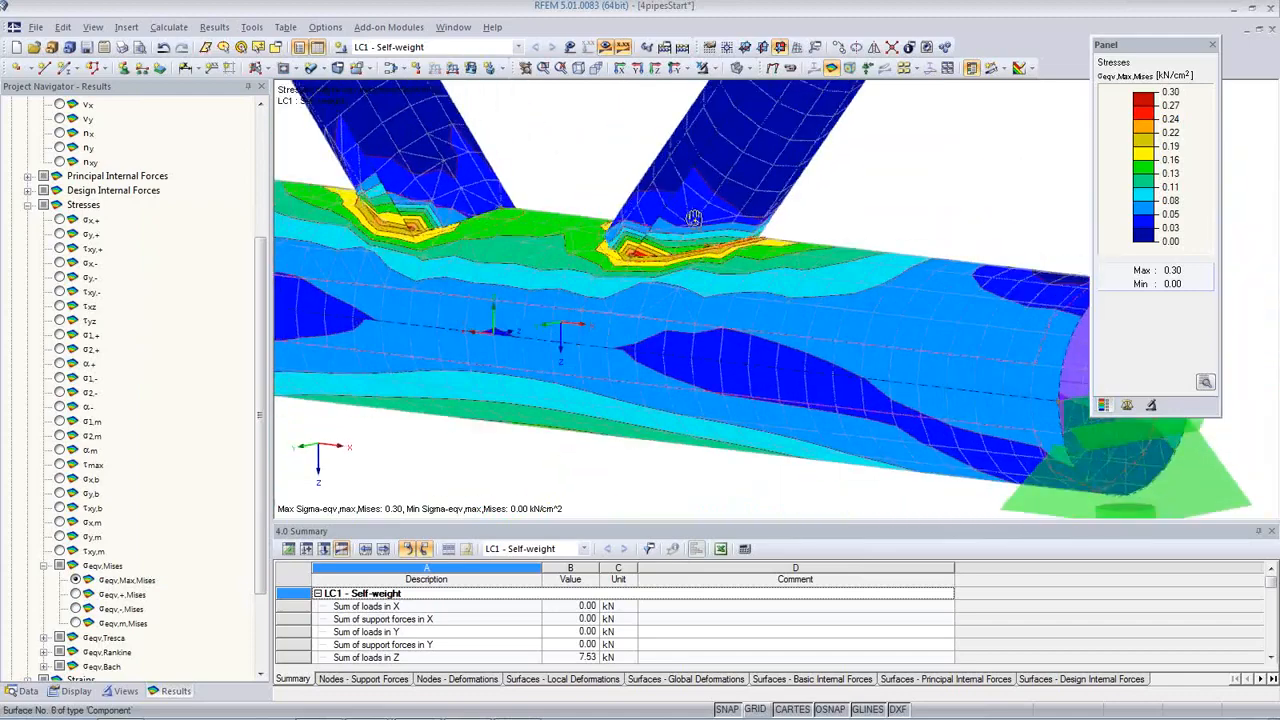
{"action": "scroll", "coordinate": [705, 237], "scroll_direction": "down", "scroll_amount": 7}
{"action": "scroll", "coordinate": [705, 306], "scroll_direction": "up", "scroll_amount": 2}
{"action": "middle_click_drag", "start_coordinate": [704, 326], "coordinate": [692, 416]}
{"action": "scroll", "coordinate": [694, 414], "scroll_direction": "up", "scroll_amount": 3}
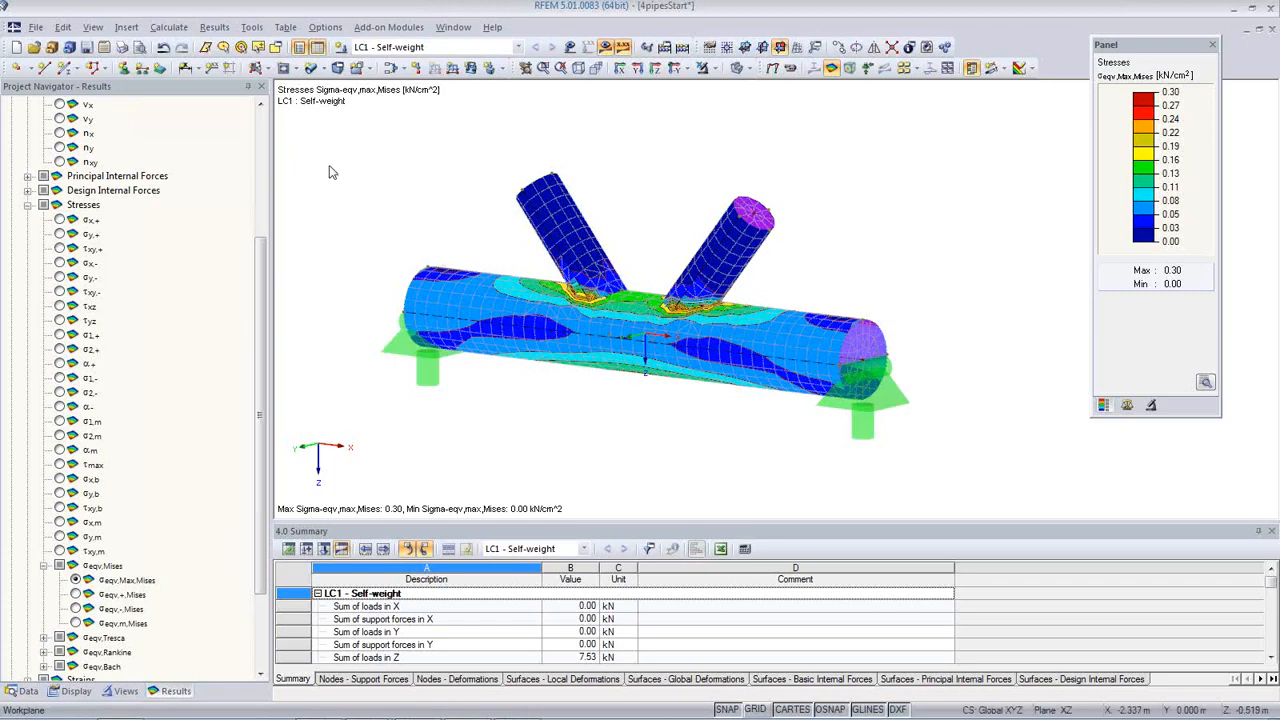
- Switch to the open model 5ResultDiagrams_Supporstart and bring the whole slab into view
{"action": "left_click", "coordinate": [24, 692]}
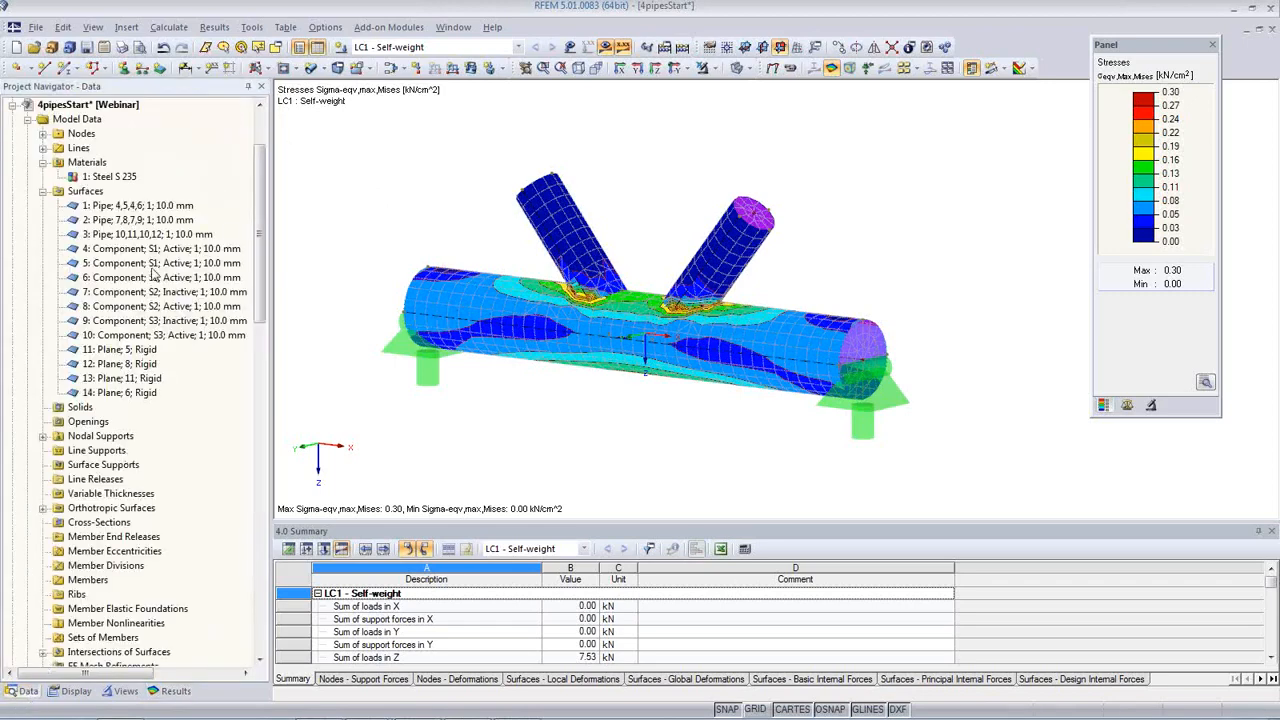
{"action": "scroll", "coordinate": [148, 272], "scroll_direction": "up", "scroll_amount": 3}
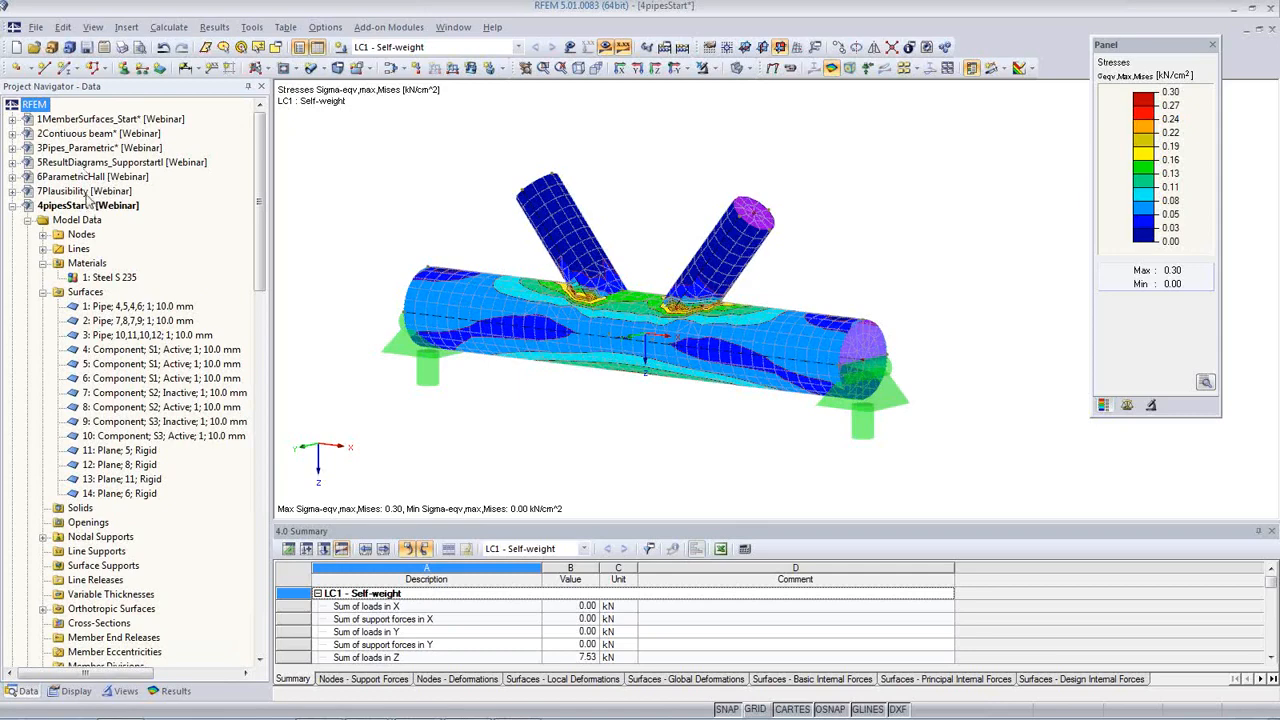
{"action": "left_click", "coordinate": [90, 163]}
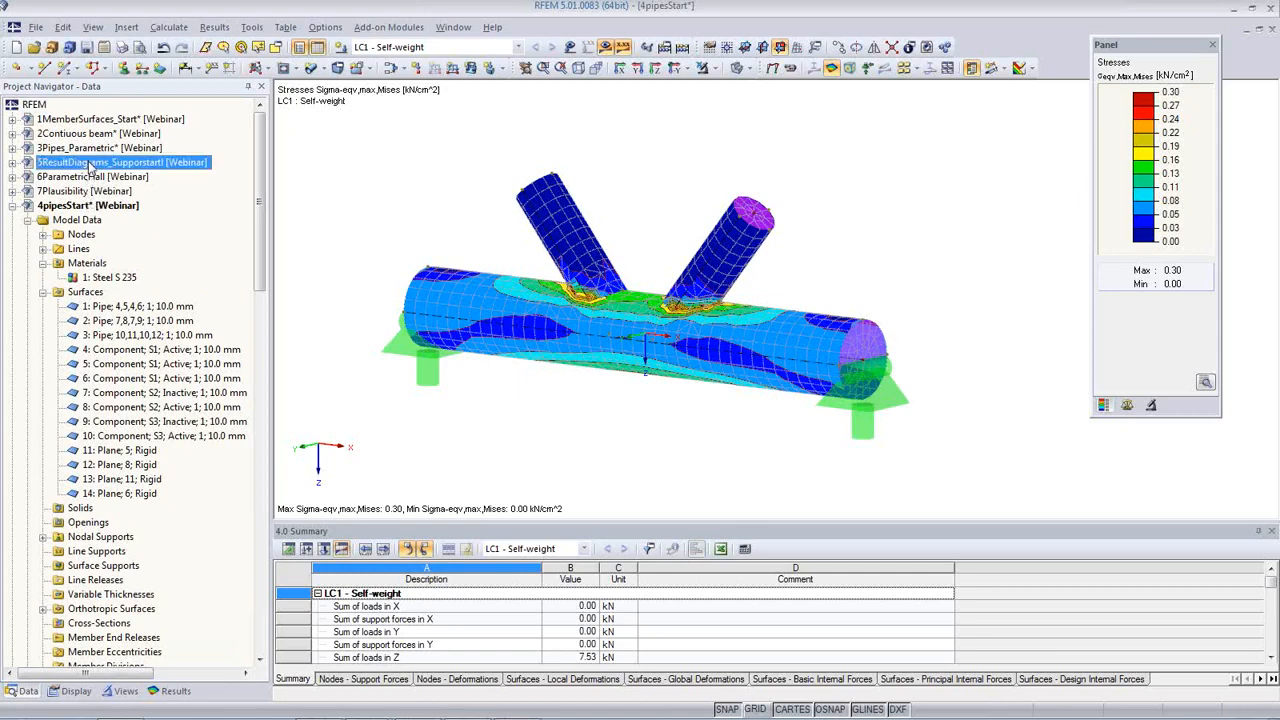
{"action": "middle_click_drag", "start_coordinate": [604, 436], "coordinate": [774, 511]}
{"action": "scroll", "coordinate": [649, 368], "scroll_direction": "down", "scroll_amount": 3}
{"action": "scroll", "coordinate": [778, 480], "scroll_direction": "down", "scroll_amount": 1}
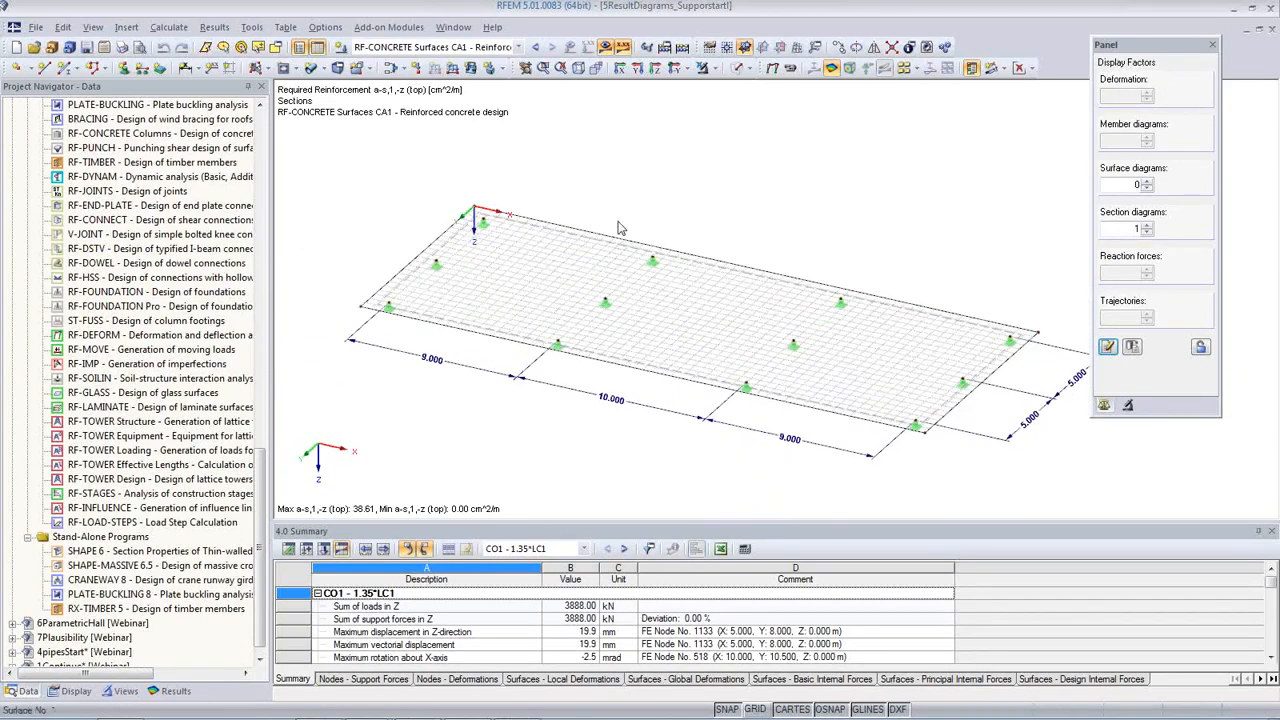
- Render the slab as a shaded solid and examine its surface properties and the nodal supports beneath it
{"action": "left_click", "coordinate": [737, 68]}
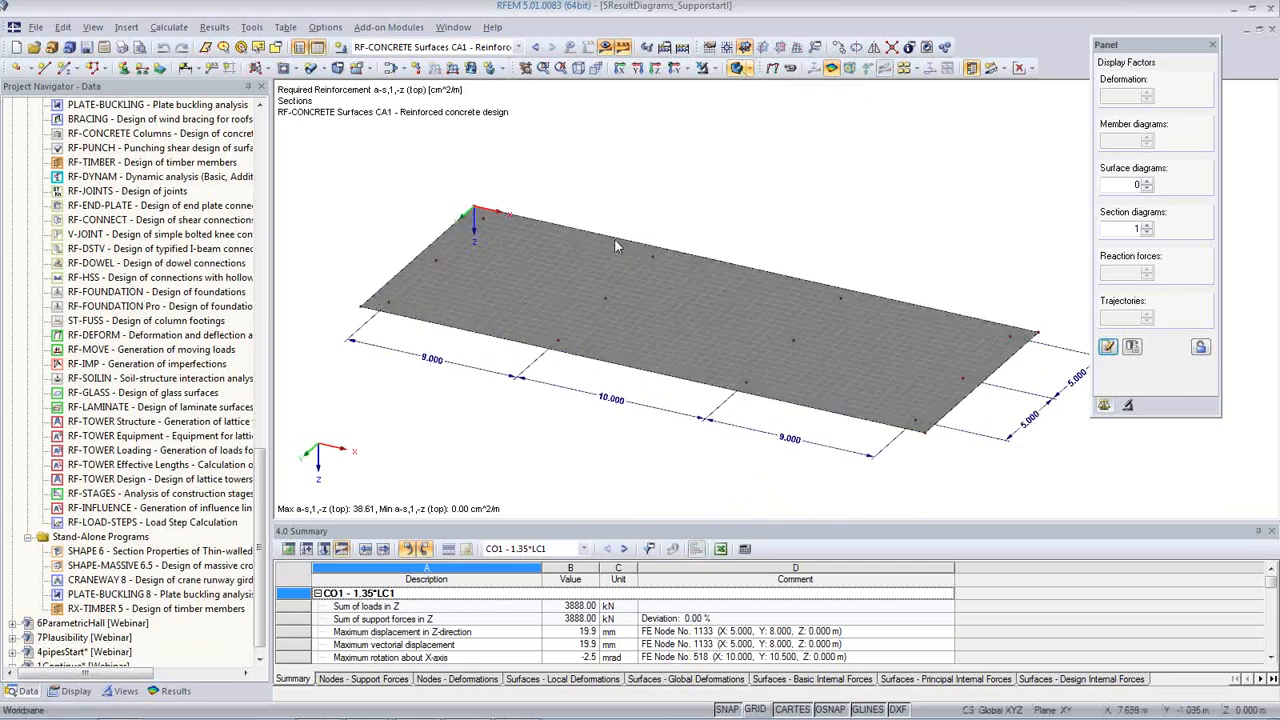
{"action": "double_click", "coordinate": [556, 262]}
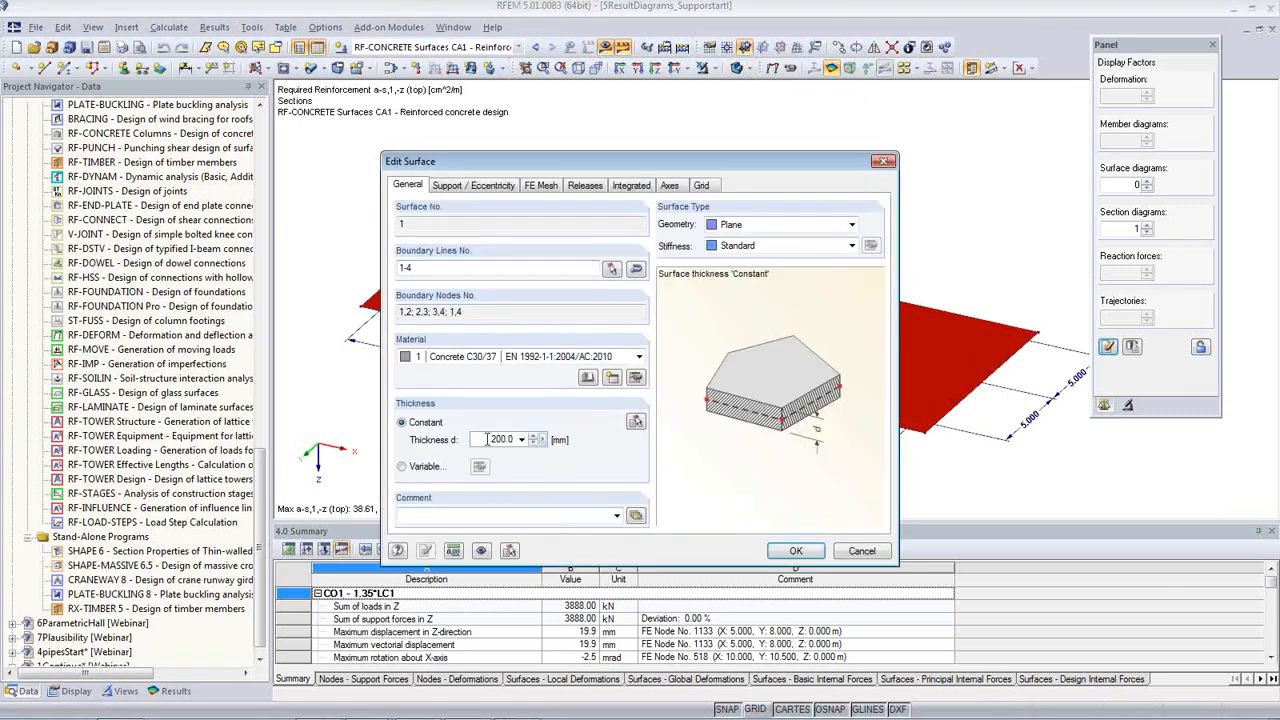
{"action": "left_click", "coordinate": [860, 551]}
{"action": "left_click", "coordinate": [720, 465]}
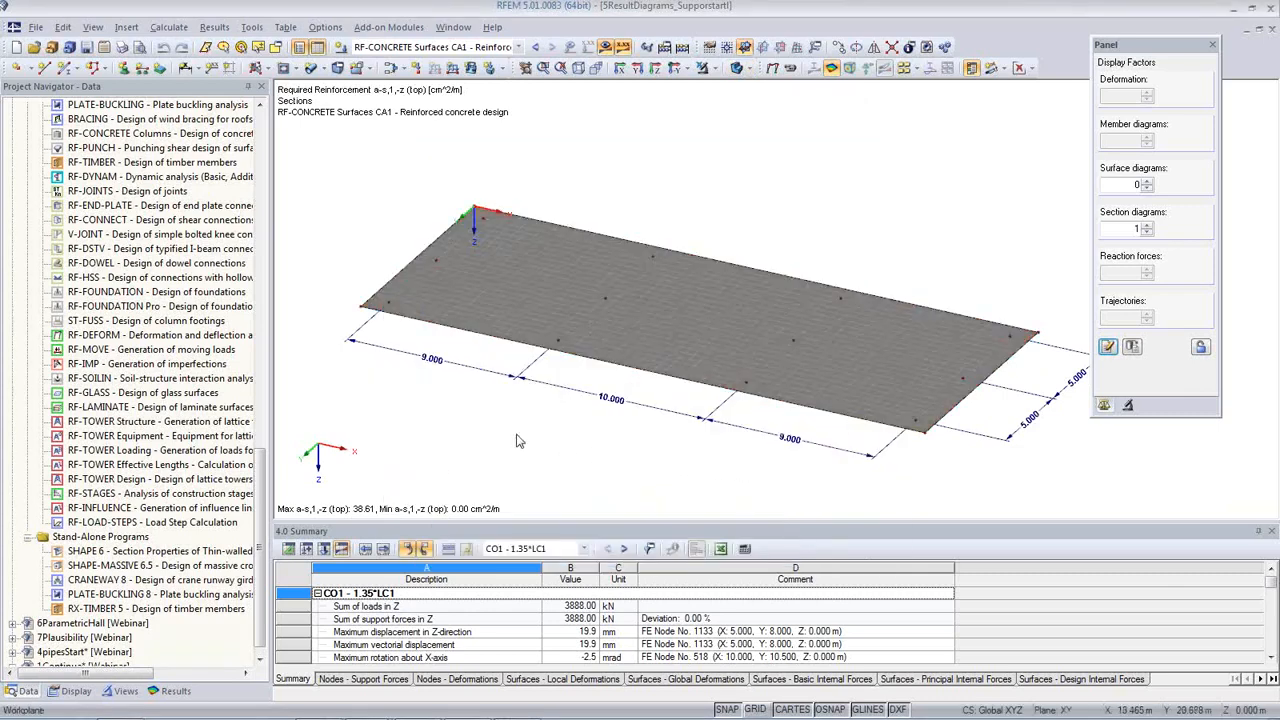
{"action": "middle_click_drag", "start_coordinate": [625, 460], "coordinate": [553, 343], "text": "ctrl"}
{"action": "scroll", "coordinate": [560, 355], "scroll_direction": "up", "scroll_amount": 5}
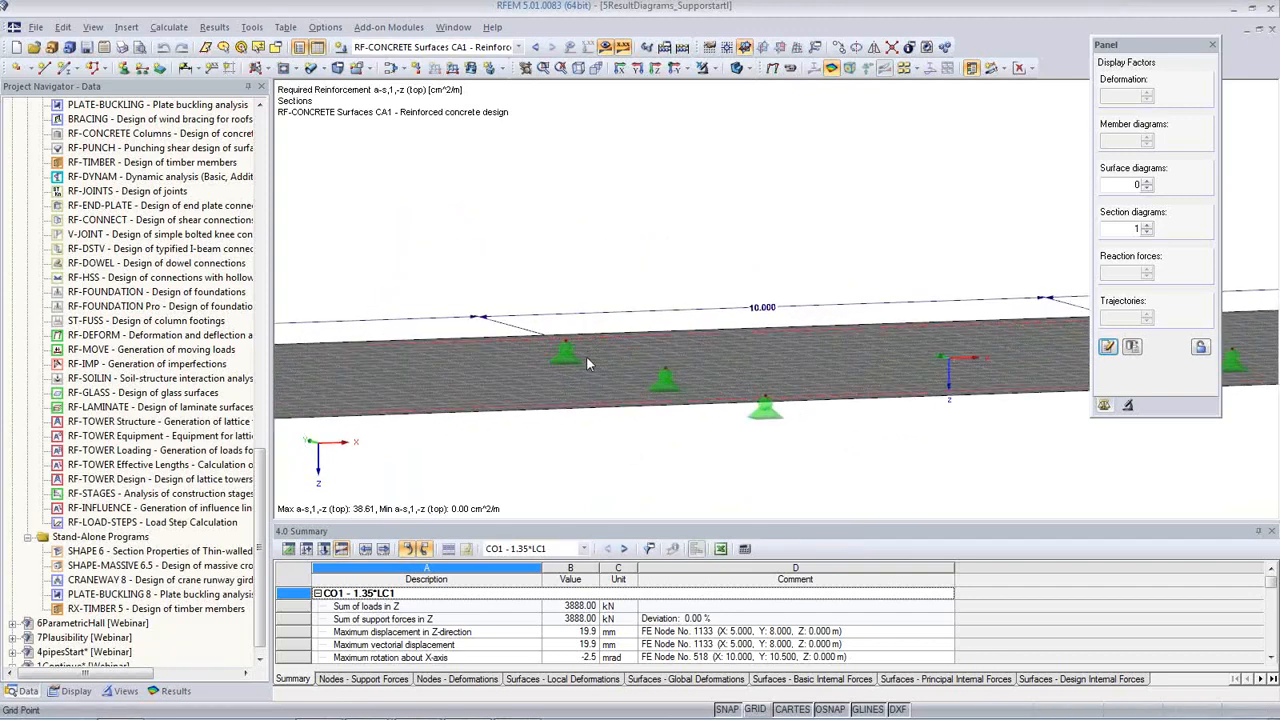
{"action": "scroll", "coordinate": [716, 388], "scroll_direction": "down", "scroll_amount": 4}
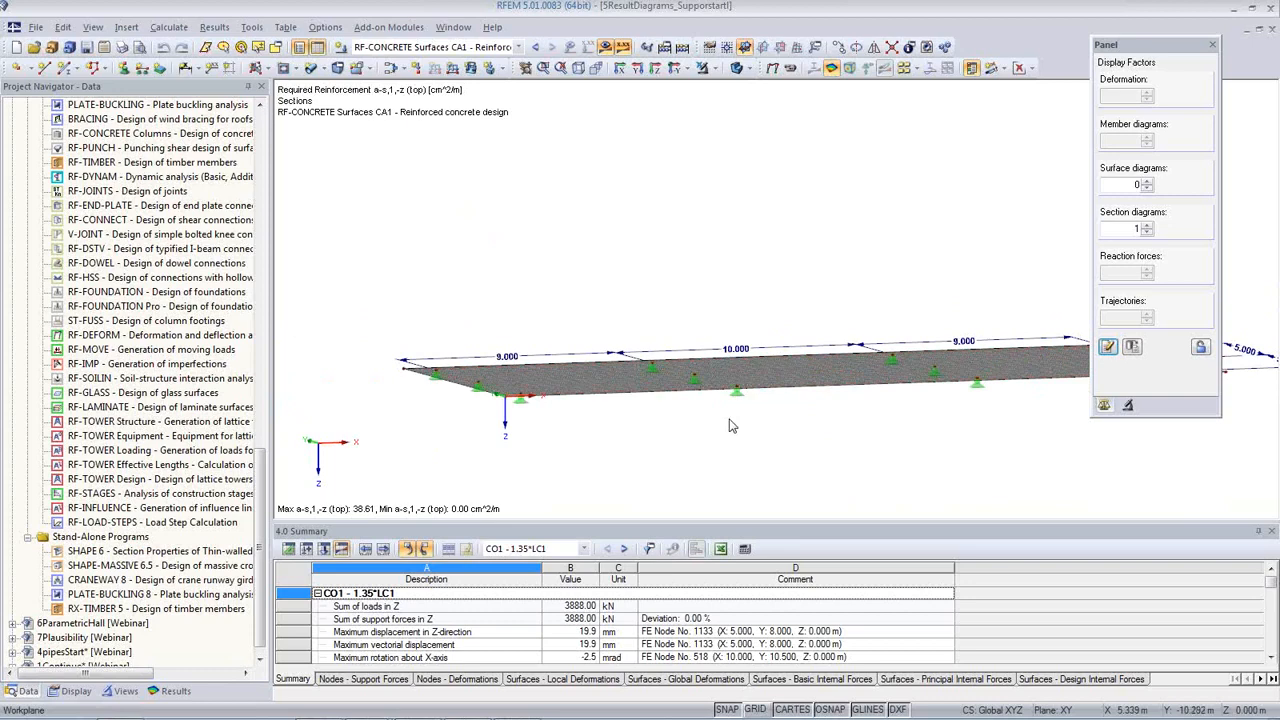
{"action": "middle_click_drag", "start_coordinate": [513, 372], "coordinate": [712, 300], "text": "ctrl"}
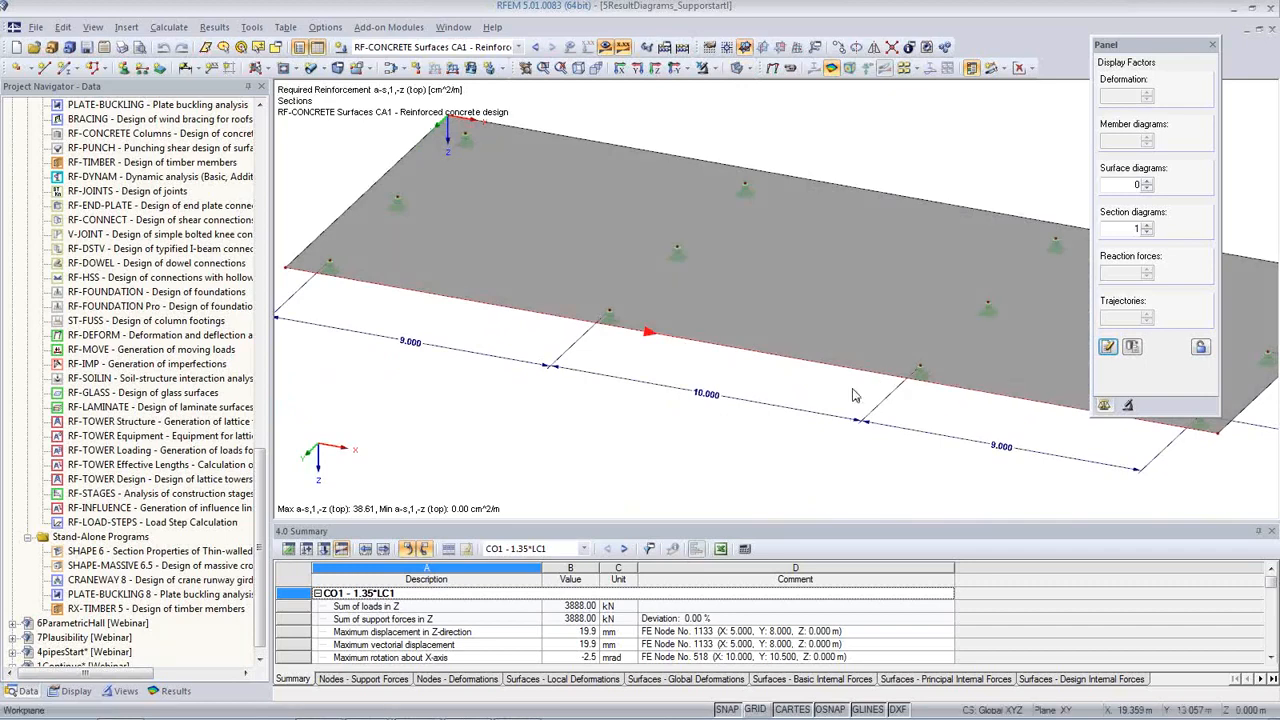
- Display the surface loads of load case LC1 Self-weight and of LC2 Live on the slab
{"action": "left_click", "coordinate": [519, 47]}
{"action": "left_click", "coordinate": [385, 61]}
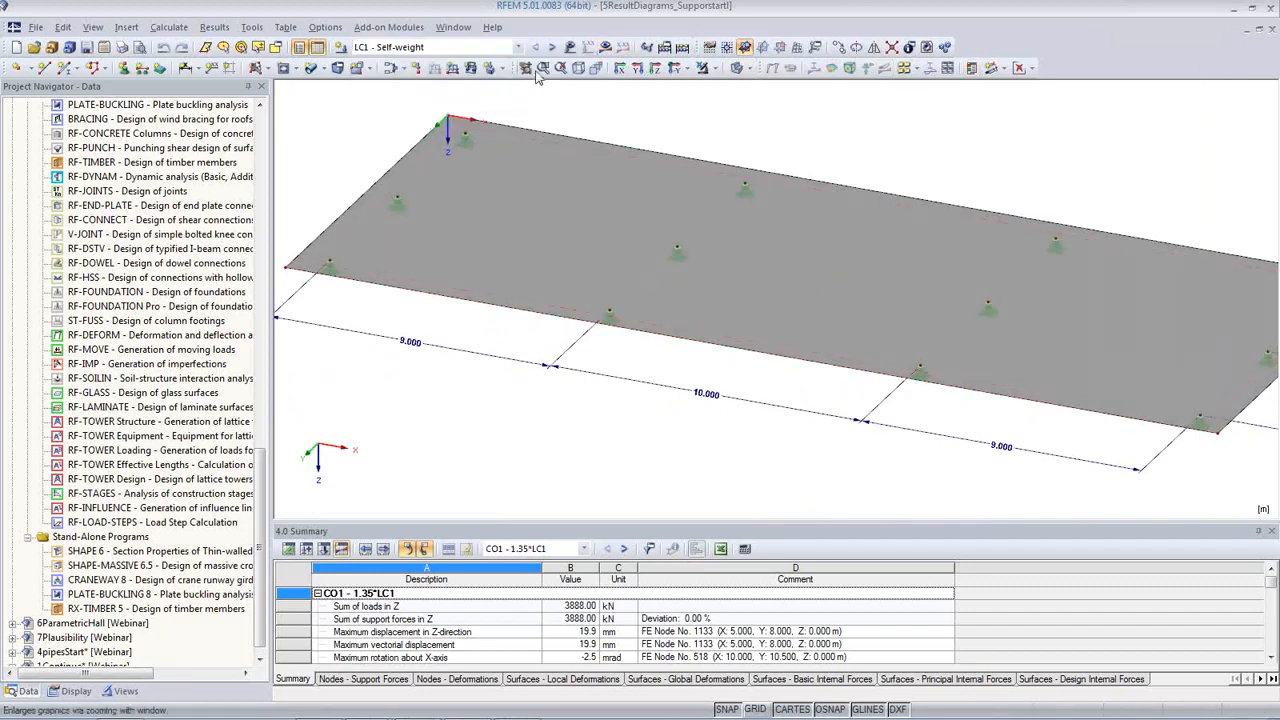
{"action": "left_click", "coordinate": [569, 48]}
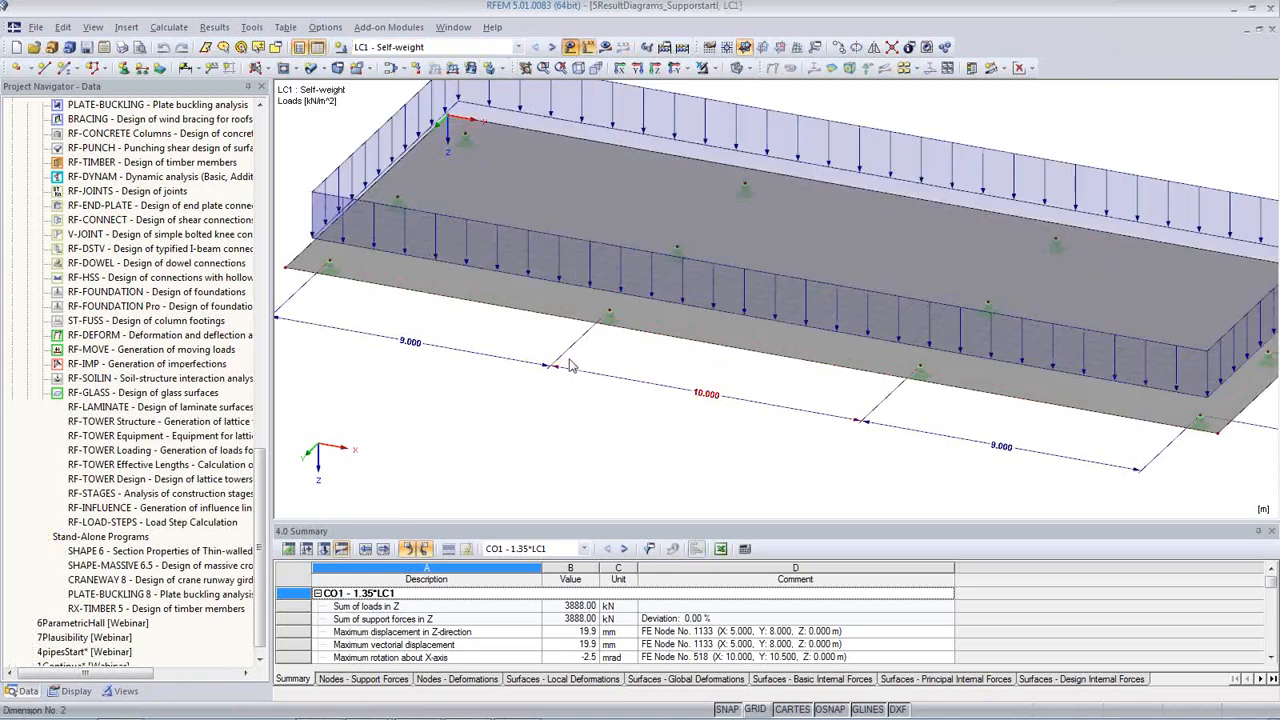
{"action": "left_click", "coordinate": [552, 47]}
{"action": "scroll", "coordinate": [506, 406], "scroll_direction": "up", "scroll_amount": 1}
{"action": "middle_click_drag", "start_coordinate": [530, 398], "coordinate": [519, 469]}
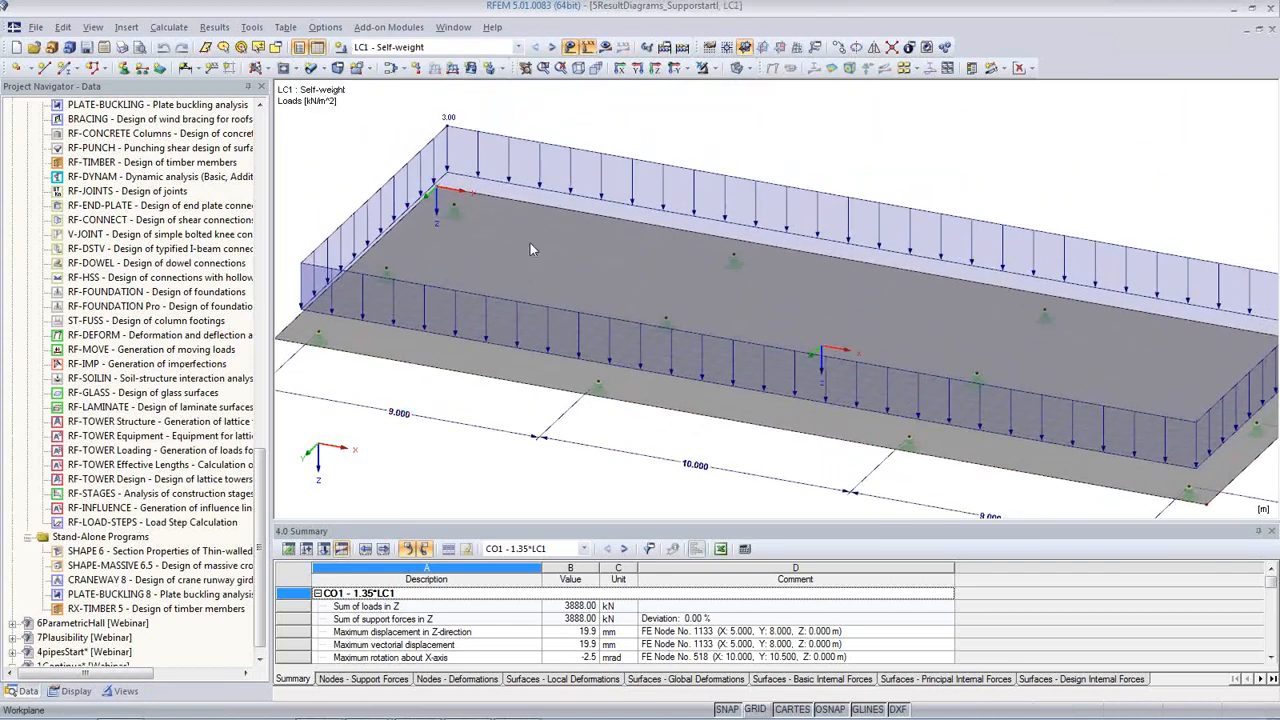
{"action": "left_click", "coordinate": [552, 47]}
- Show the m-x basic internal forces of result combination RC1 as coloured bands on the slab
{"action": "left_click", "coordinate": [518, 47]}
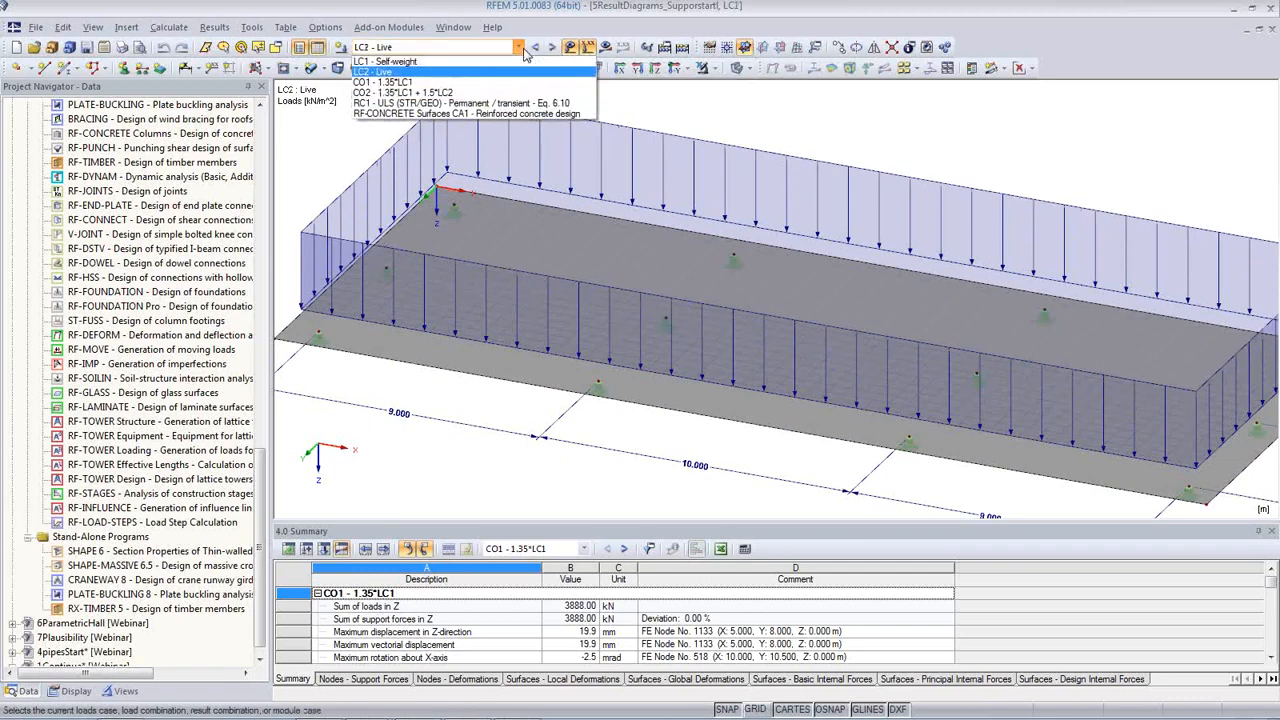
{"action": "left_click", "coordinate": [510, 104]}
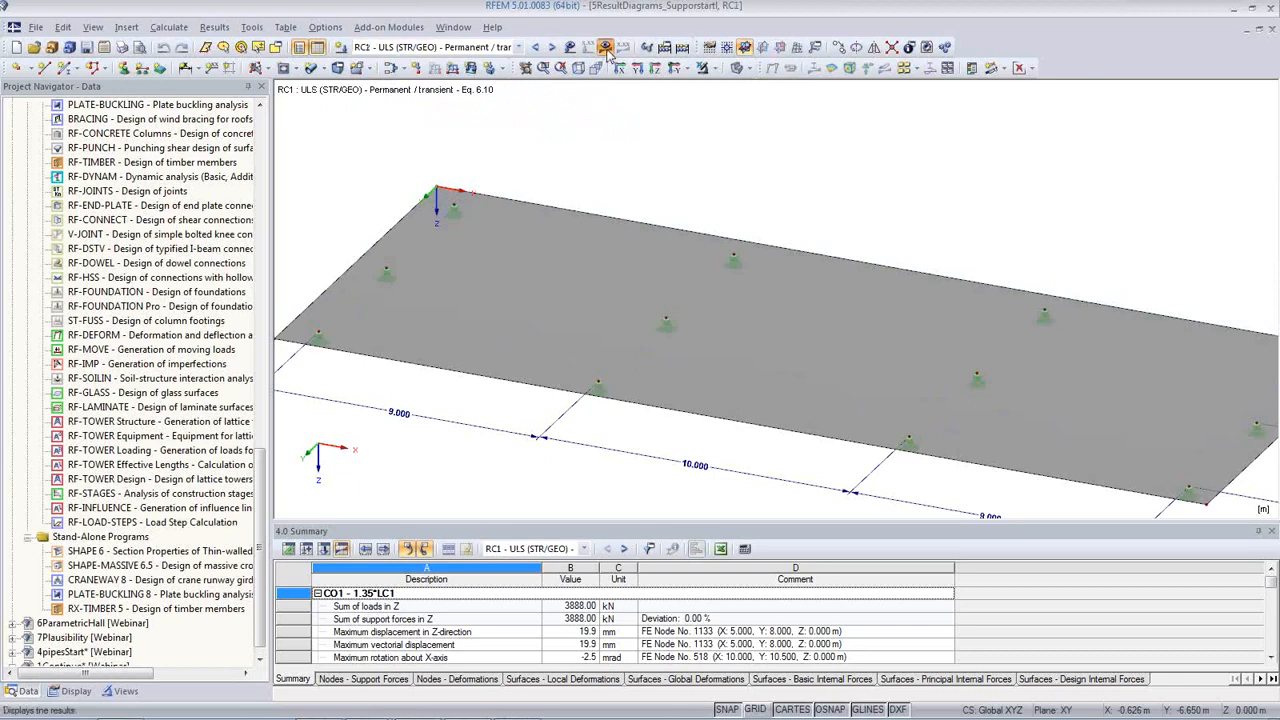
{"action": "left_click", "coordinate": [605, 47]}
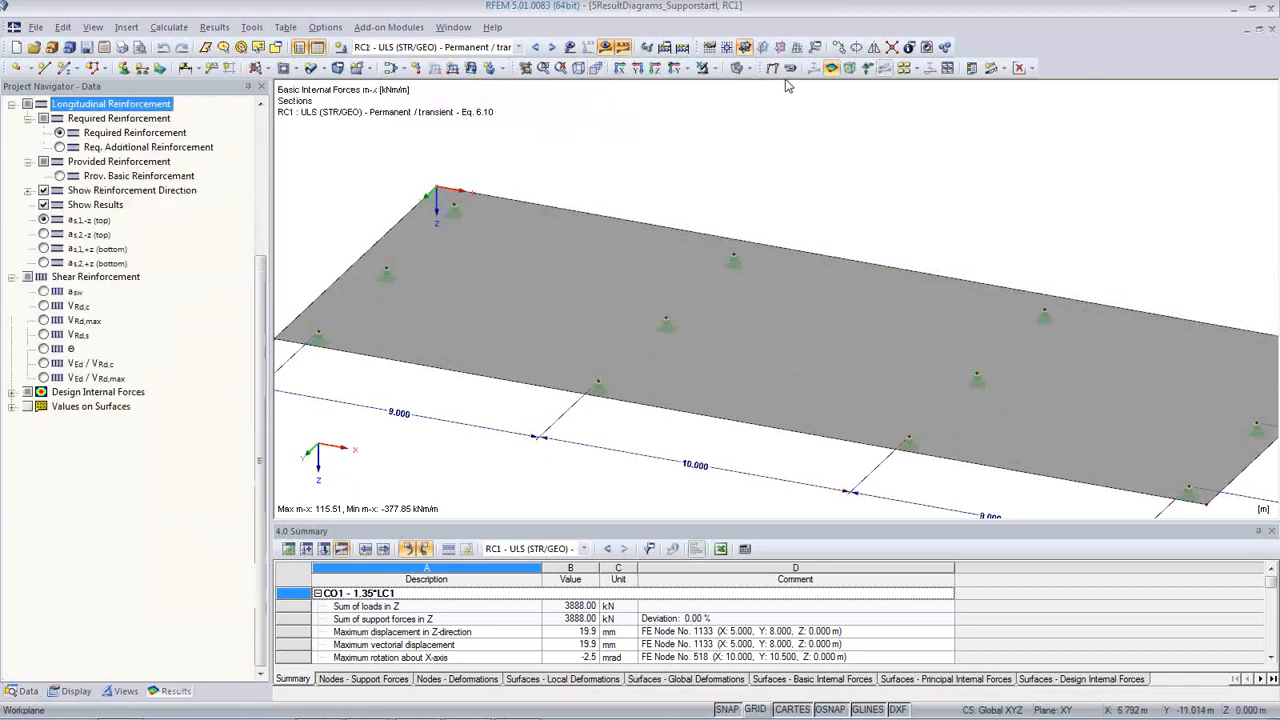
{"action": "left_click", "coordinate": [1033, 68]}
{"action": "left_click", "coordinate": [1045, 94]}
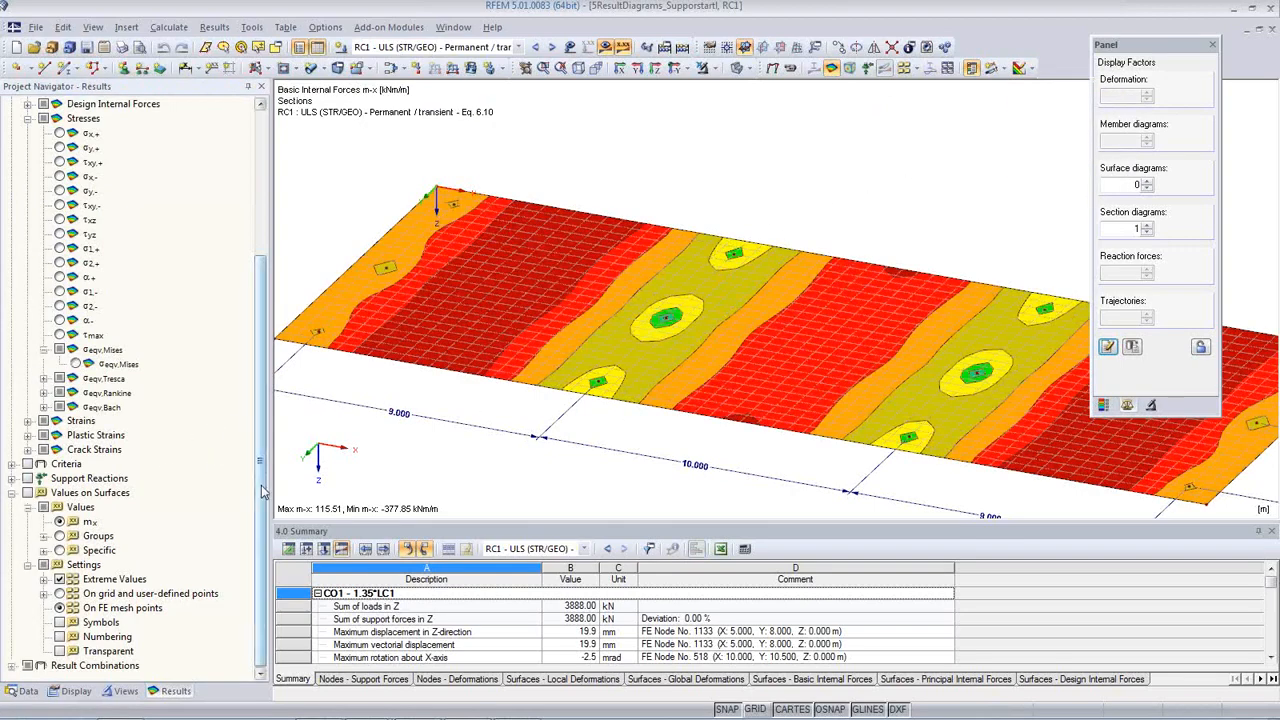
{"action": "scroll", "coordinate": [262, 490], "scroll_direction": "up", "scroll_amount": 5}
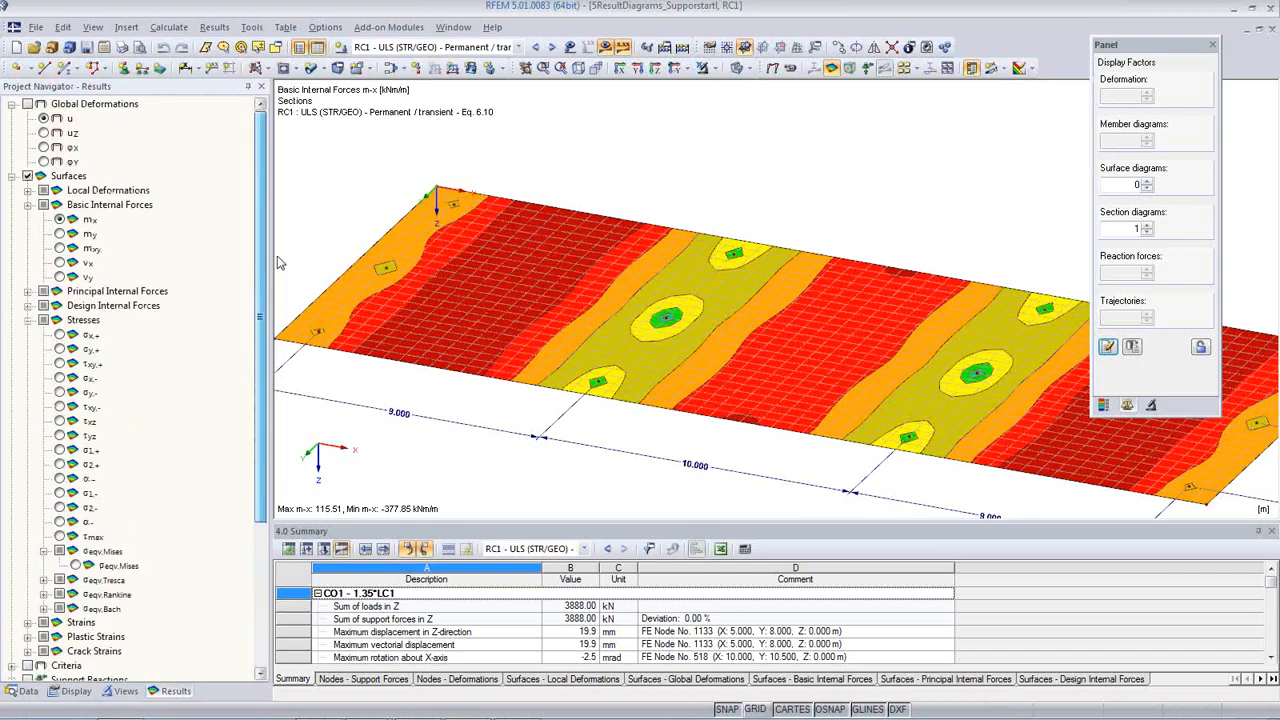
- Examine RC1's m-y internal forces on the slab and its global deformations u in Z-direction plan view, using a wireframe model display
{"action": "left_click", "coordinate": [60, 233]}
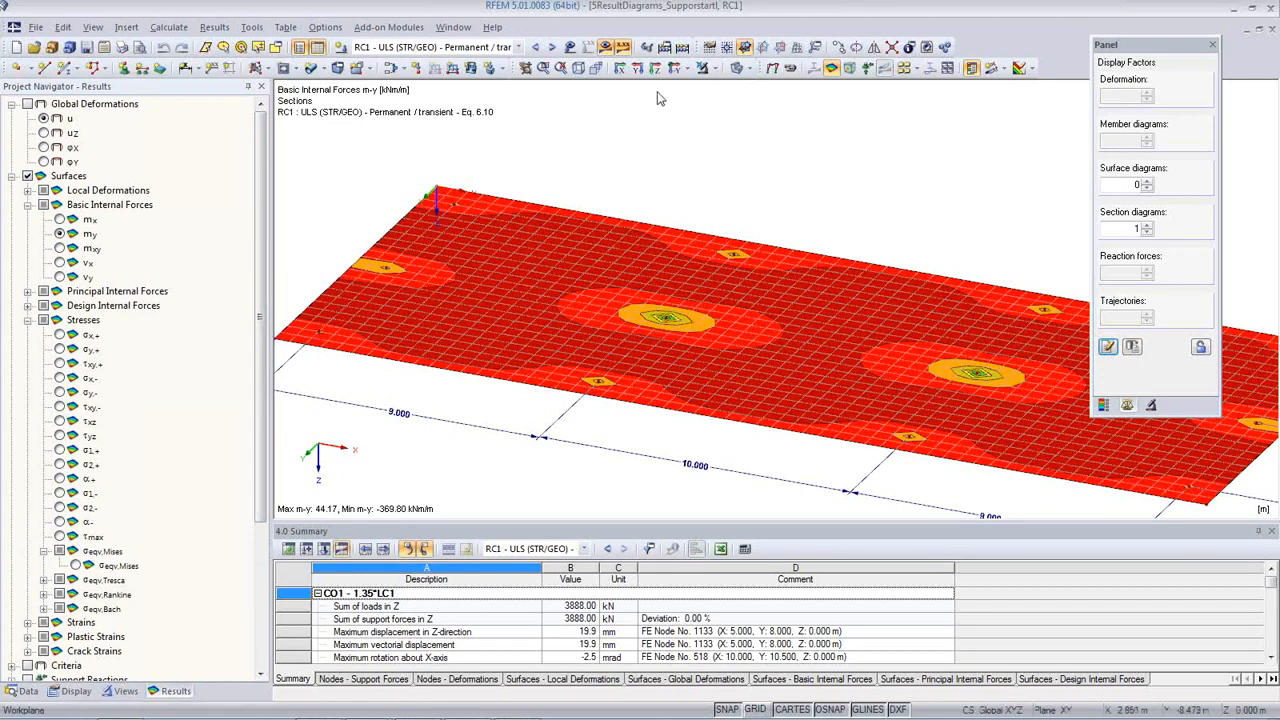
{"action": "left_click", "coordinate": [772, 67]}
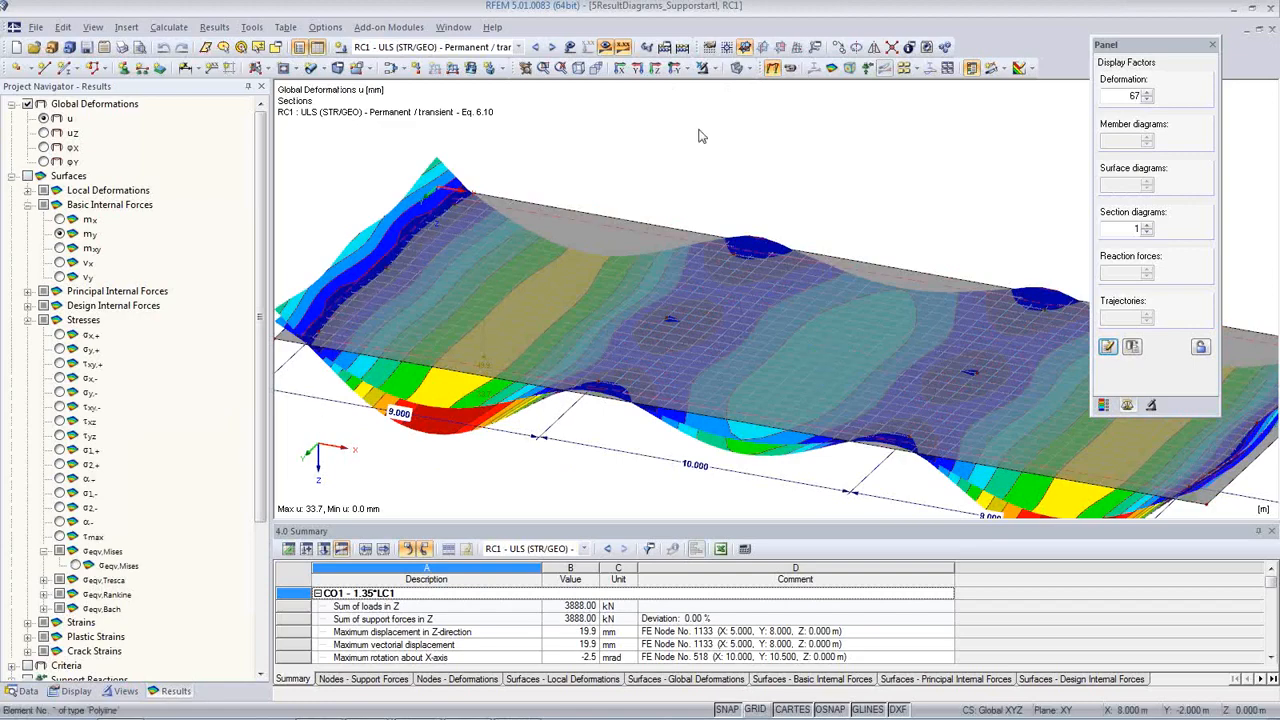
{"action": "left_click", "coordinate": [655, 70]}
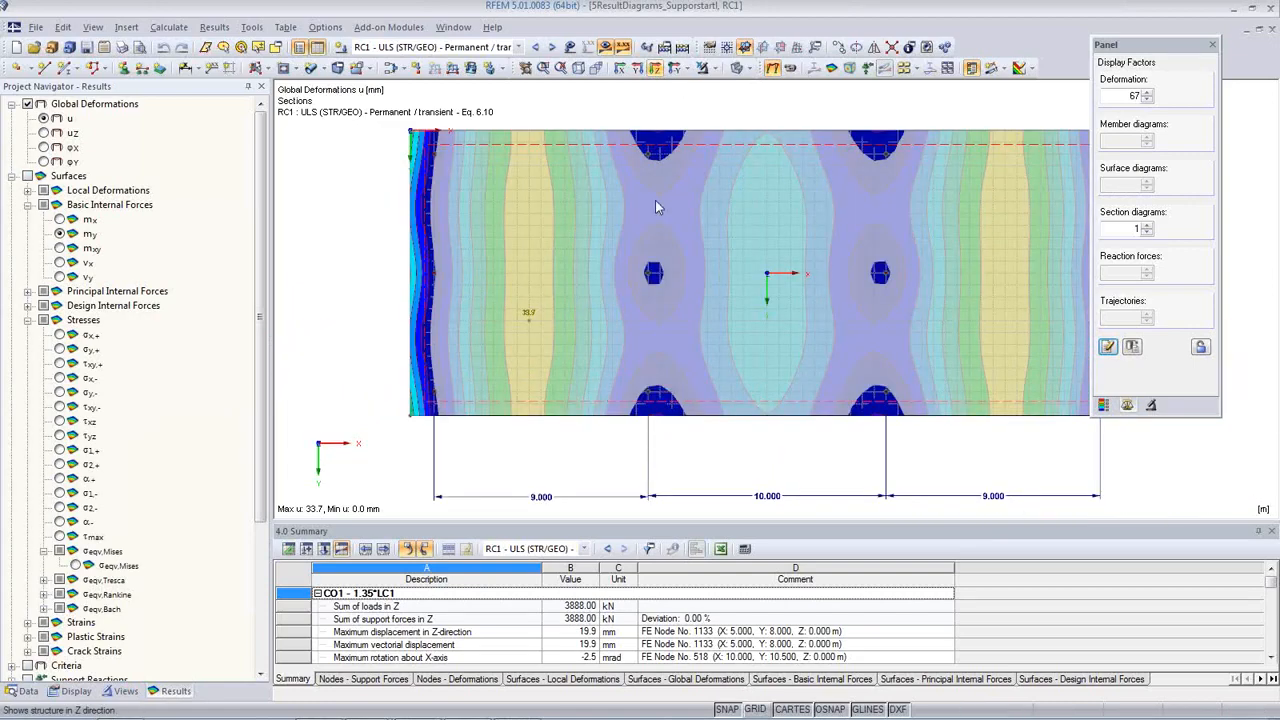
{"action": "left_click", "coordinate": [736, 70]}
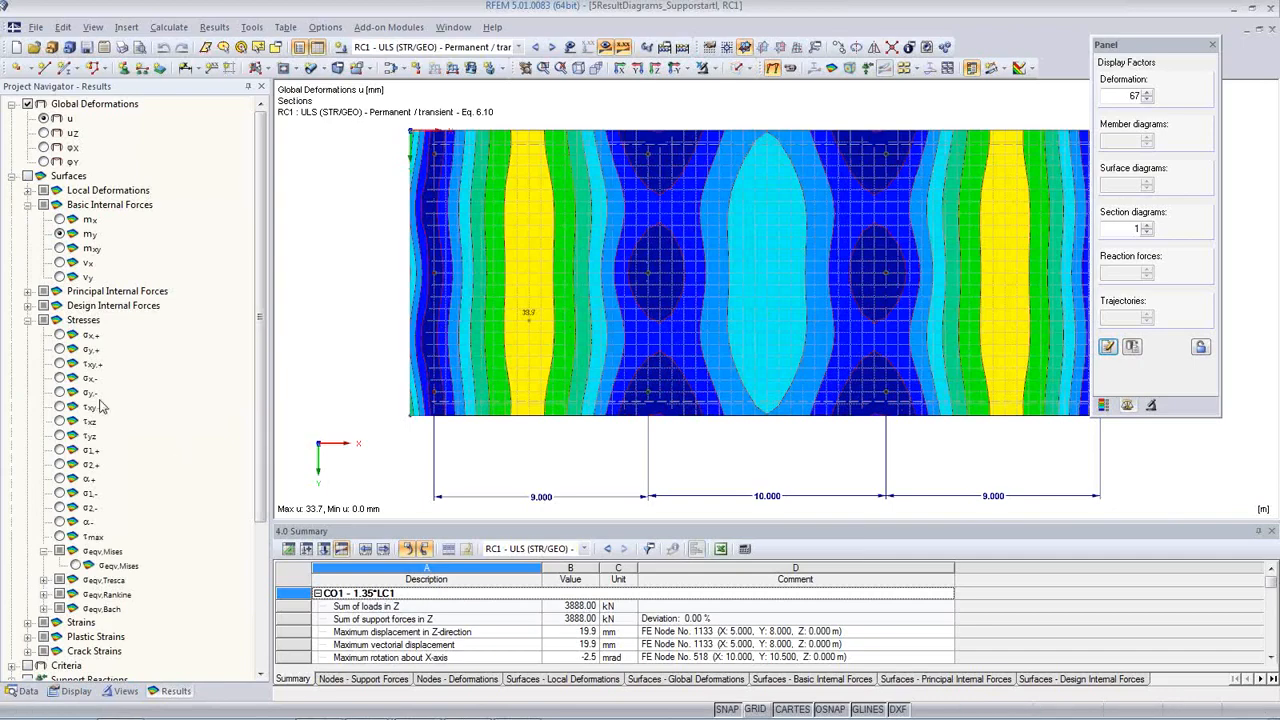
- Display the von Mises equivalent stresses on the slab with their colour scale and examine the stress peaks around the central supports
{"action": "scroll", "coordinate": [140, 505], "scroll_direction": "down", "scroll_amount": 3}
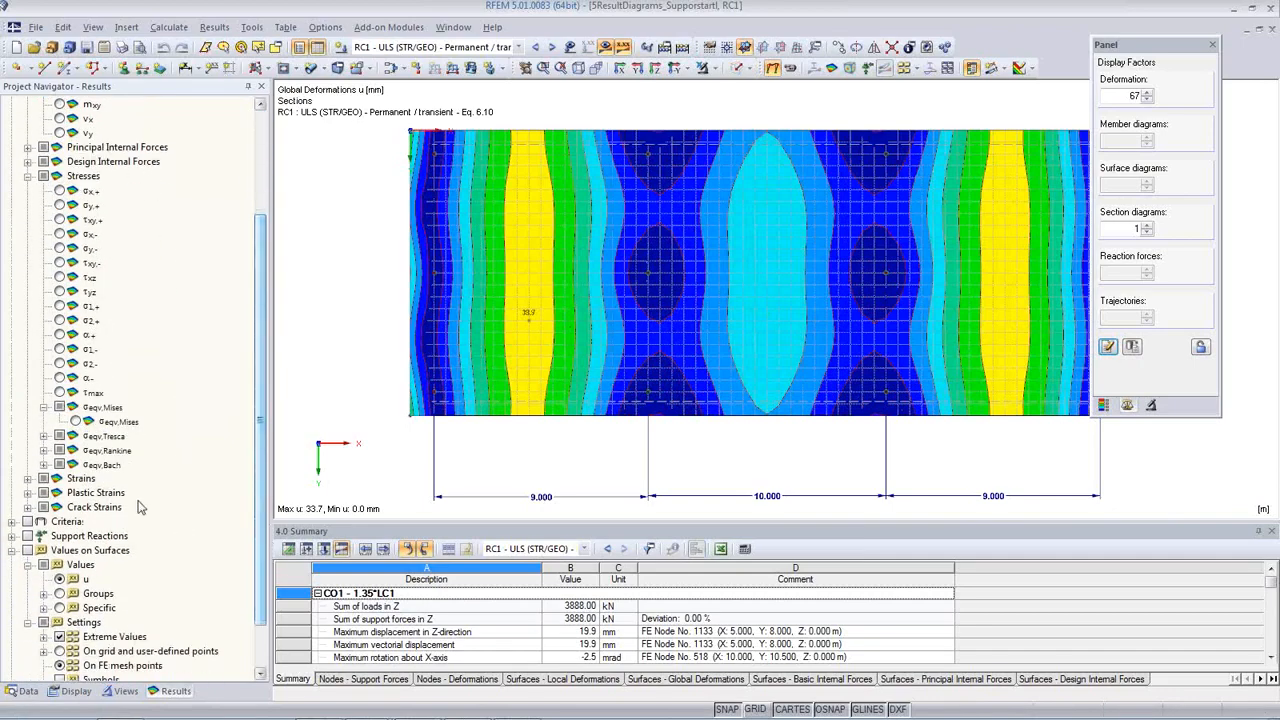
{"action": "left_click", "coordinate": [76, 421]}
{"action": "middle_click_drag", "start_coordinate": [866, 460], "coordinate": [786, 459]}
{"action": "scroll", "coordinate": [629, 339], "scroll_direction": "up", "scroll_amount": 1}
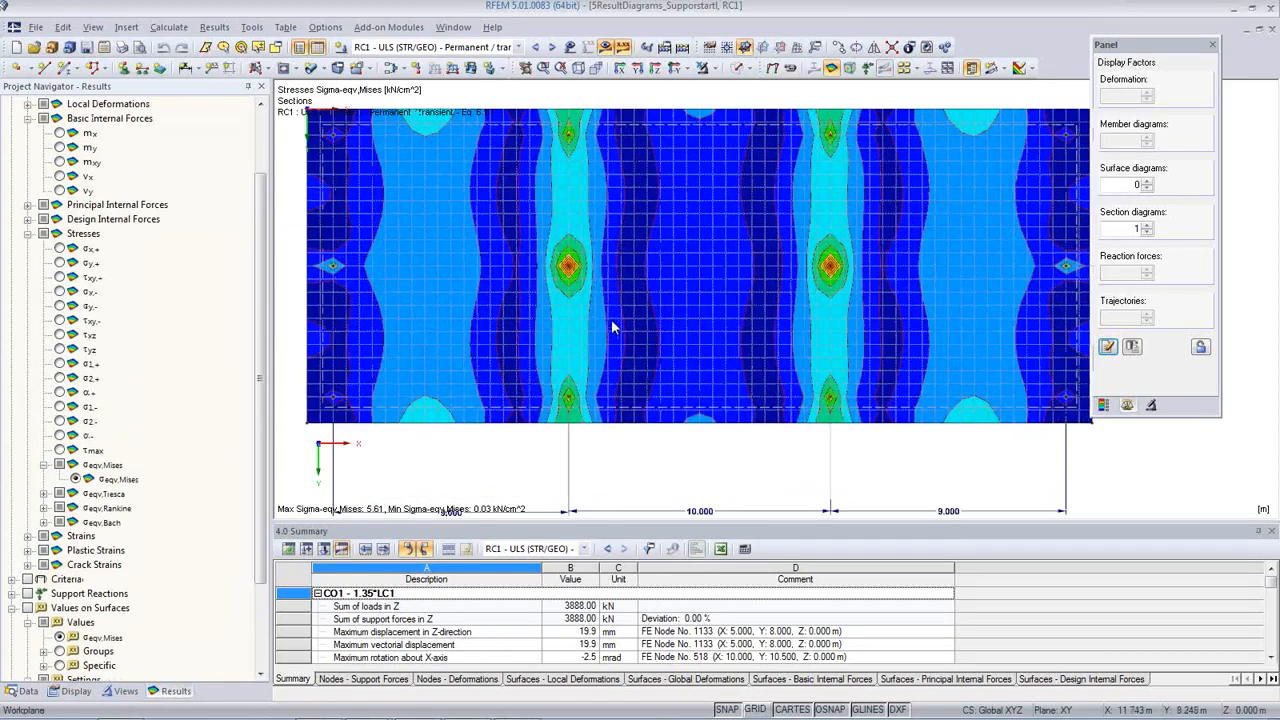
{"action": "scroll", "coordinate": [540, 255], "scroll_direction": "up", "scroll_amount": 3}
{"action": "left_click", "coordinate": [1104, 404]}
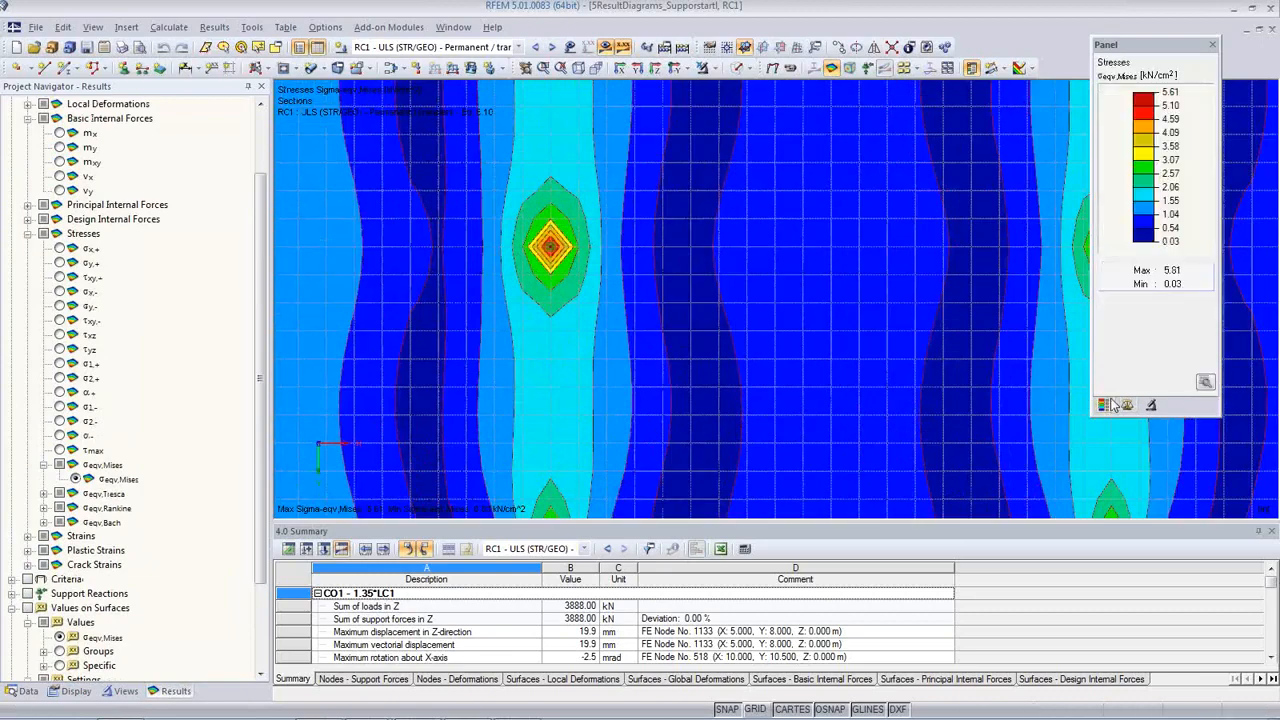
{"action": "scroll", "coordinate": [575, 245], "scroll_direction": "up", "scroll_amount": 1}
{"action": "scroll", "coordinate": [646, 277], "scroll_direction": "down", "scroll_amount": 4}
{"action": "middle_click_drag", "start_coordinate": [766, 286], "coordinate": [598, 311]}
{"action": "scroll", "coordinate": [846, 309], "scroll_direction": "down", "scroll_amount": 4}
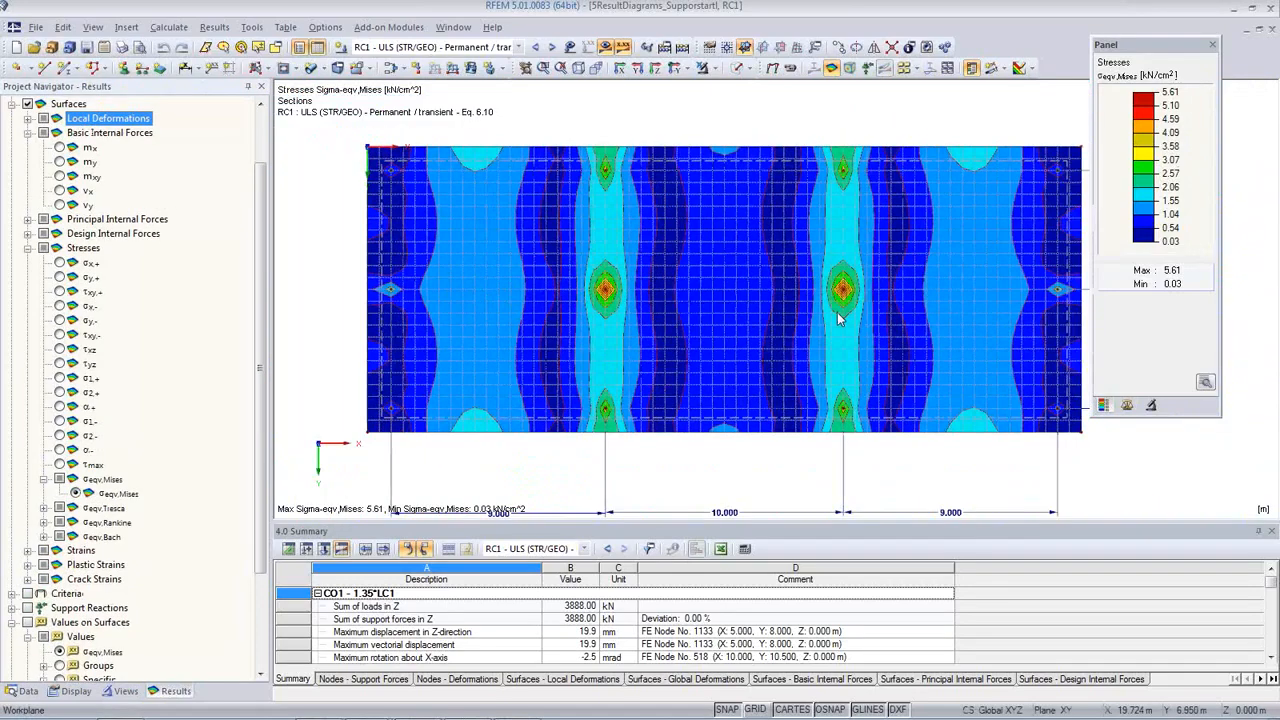
{"action": "scroll", "coordinate": [840, 318], "scroll_direction": "down", "scroll_amount": 1}
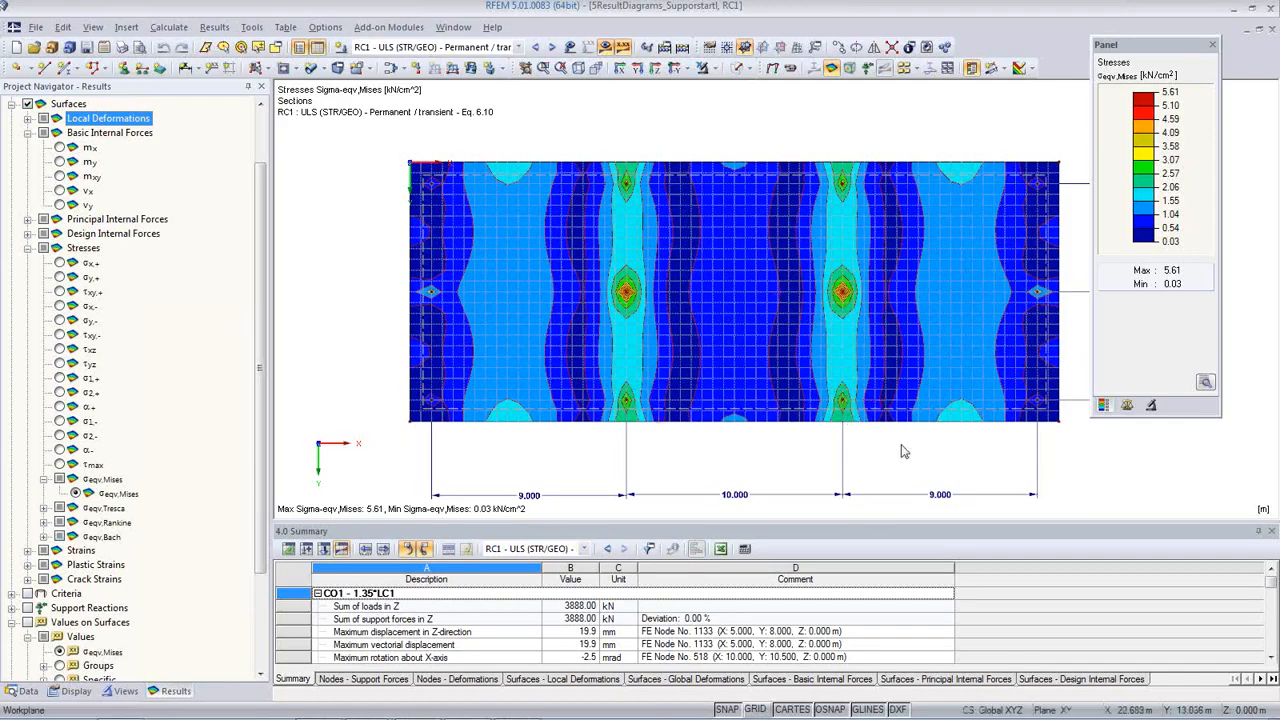
- Show the work plane grid in a tilted view and cut a lengthwise result section from (-1, 6, 0) to (31, 6, 0) m
{"action": "middle_click_drag", "start_coordinate": [871, 467], "coordinate": [878, 372], "text": "ctrl"}
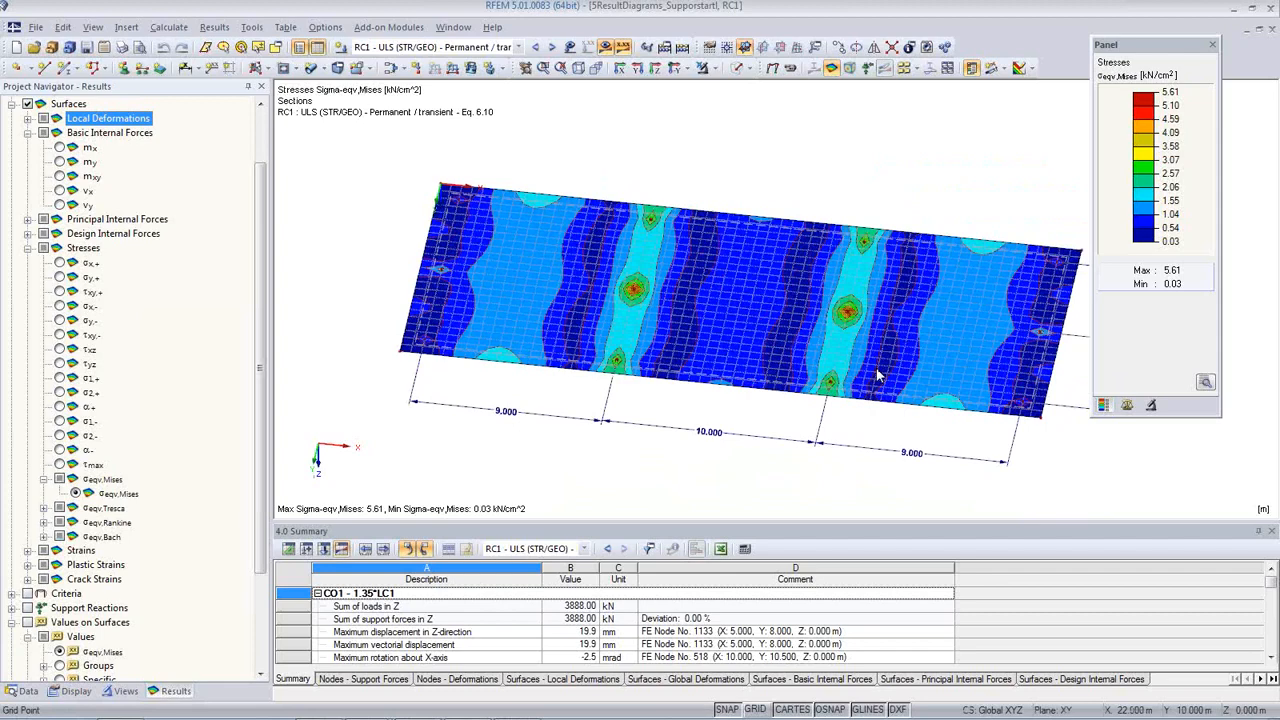
{"action": "left_click", "coordinate": [760, 709]}
{"action": "middle_click_drag", "start_coordinate": [774, 423], "coordinate": [706, 418]}
{"action": "scroll", "coordinate": [706, 418], "scroll_direction": "down", "scroll_amount": 1}
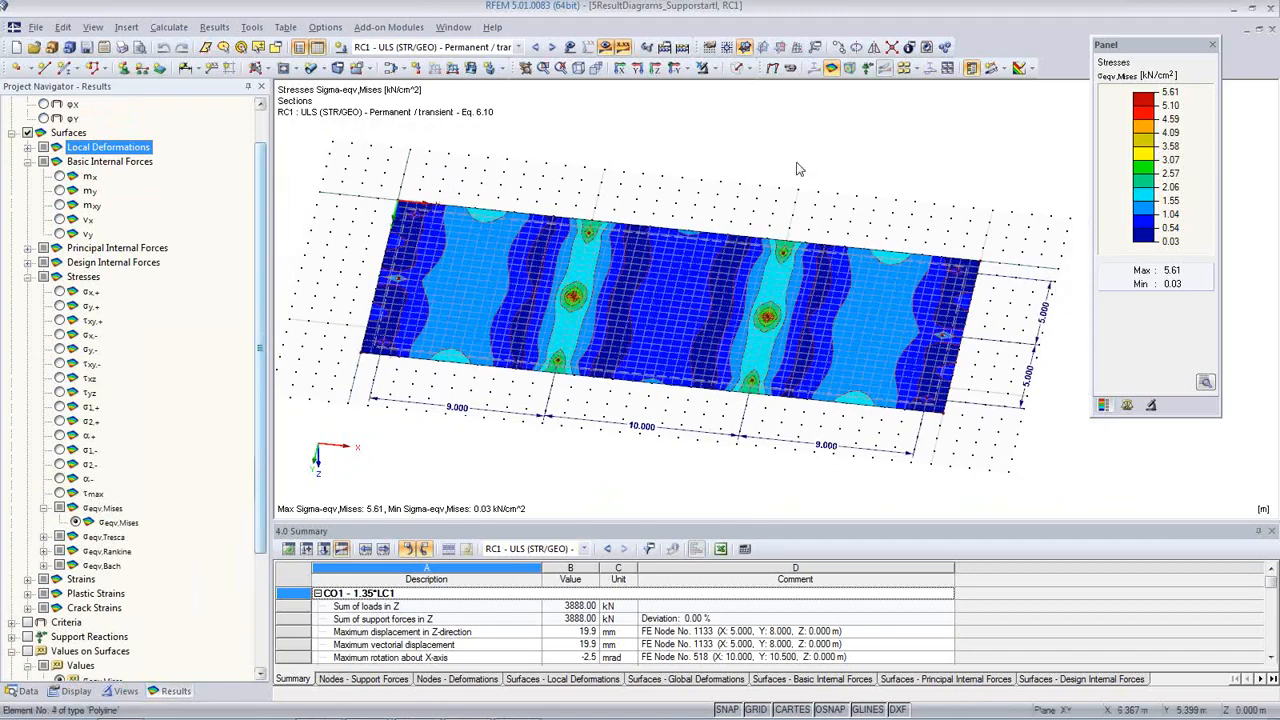
{"action": "left_click", "coordinate": [995, 69]}
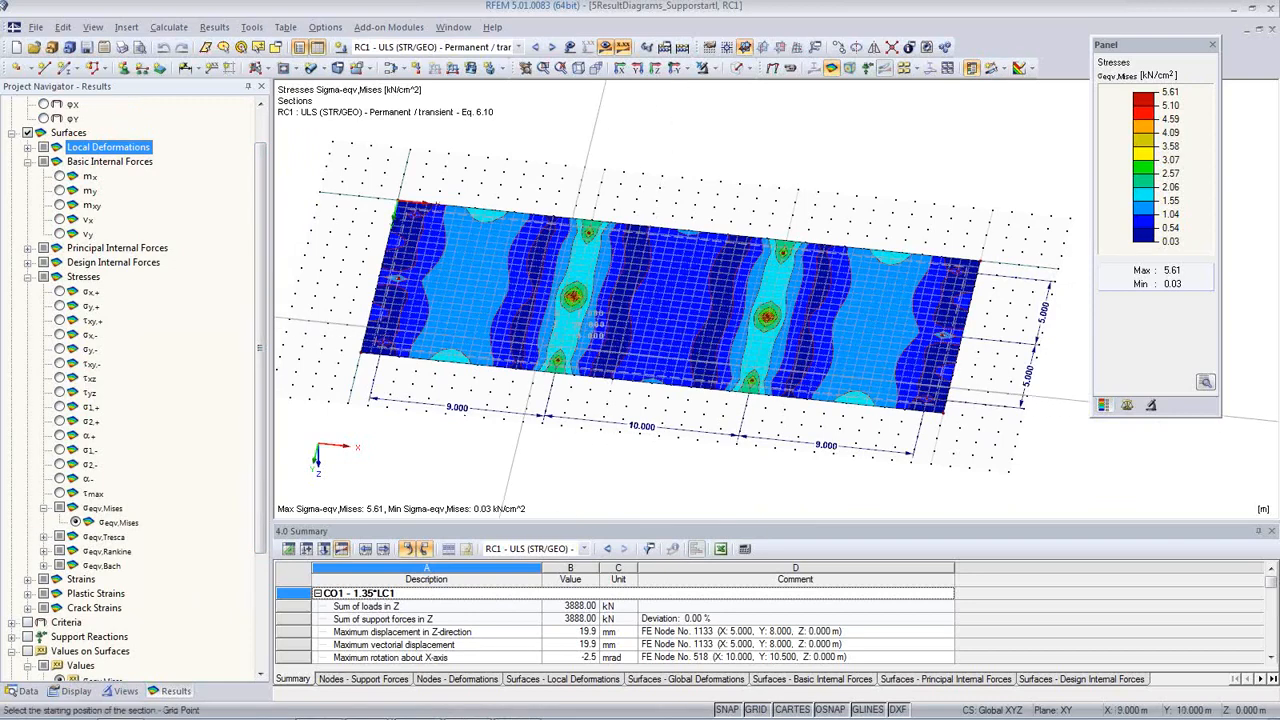
{"action": "left_click", "coordinate": [361, 274]}
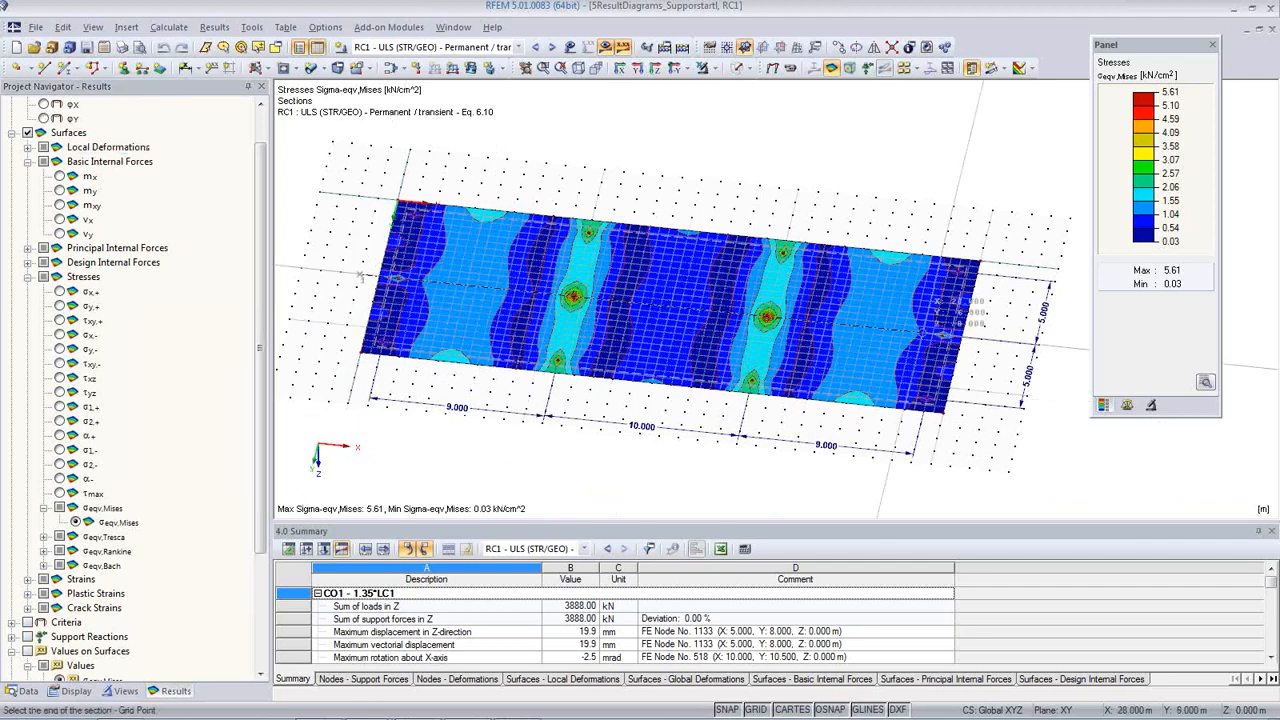
{"action": "left_click", "coordinate": [988, 352]}
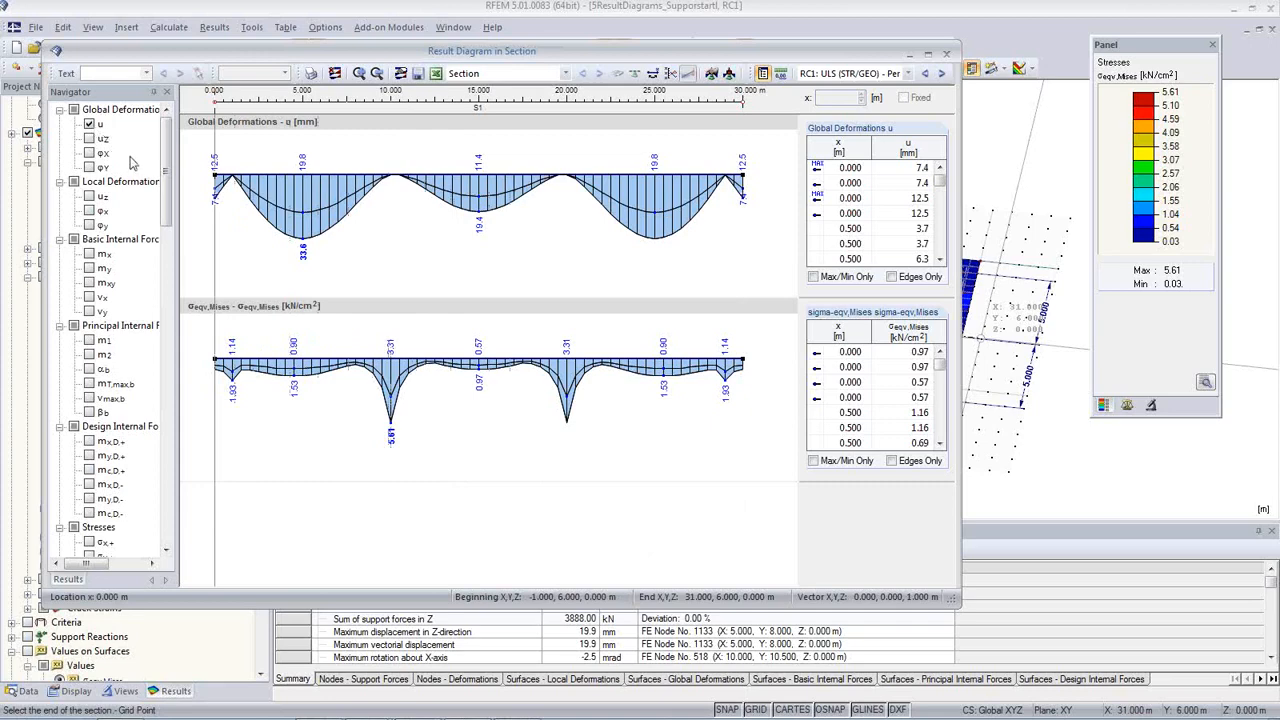
- In the section's result diagram, hide deformation u, add the m-x and m-y internal forces, and select combination CO2: 1.35*LC1 + 1.5*LC2
{"action": "left_click", "coordinate": [89, 125]}
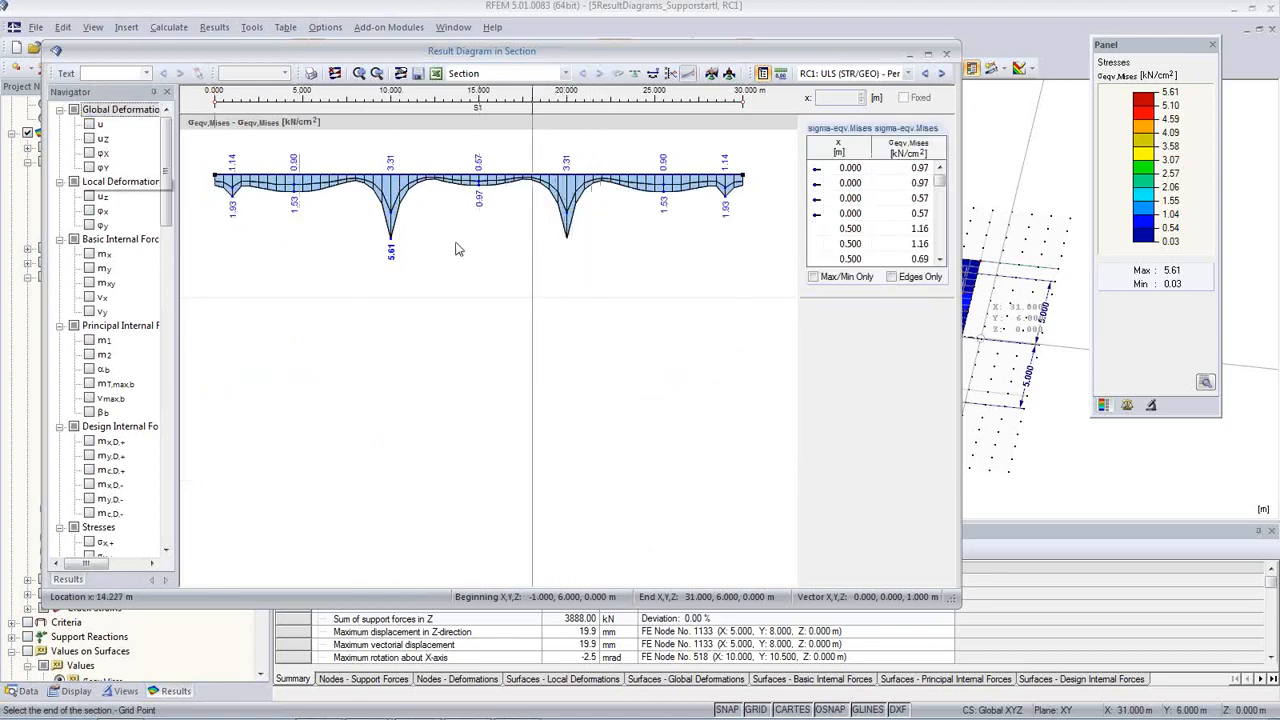
{"action": "left_click", "coordinate": [89, 254]}
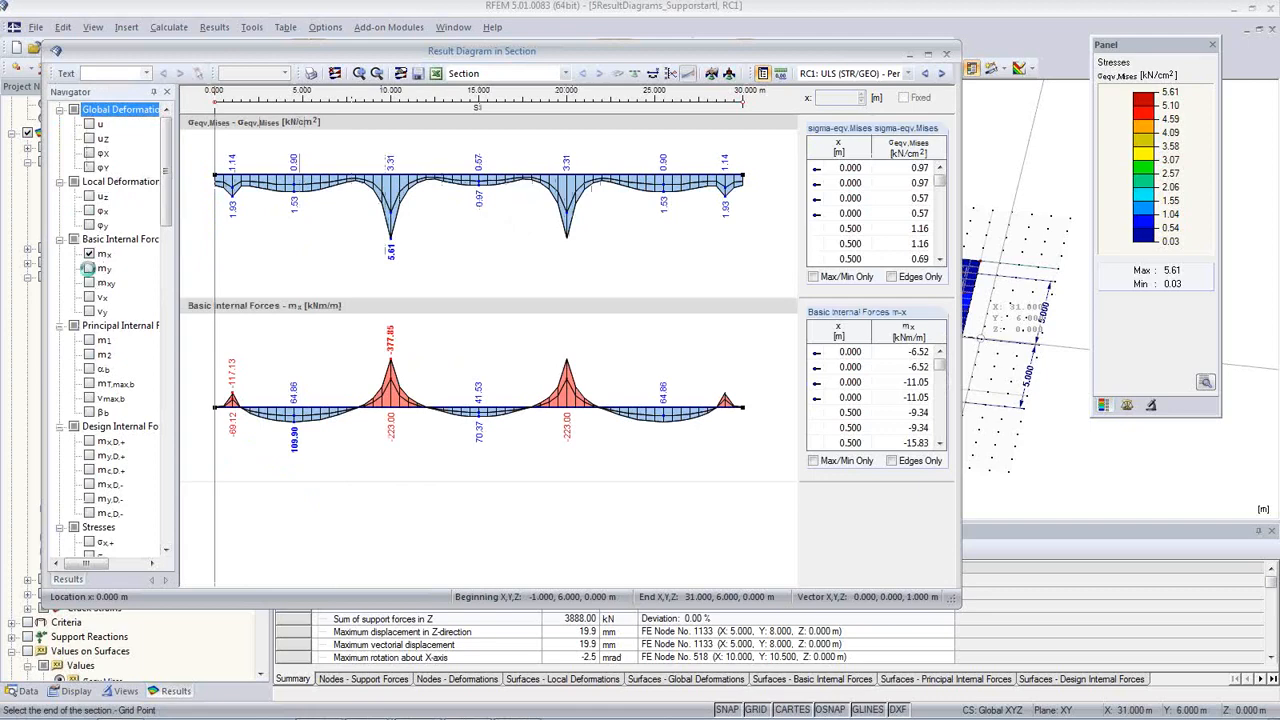
{"action": "left_click", "coordinate": [89, 268]}
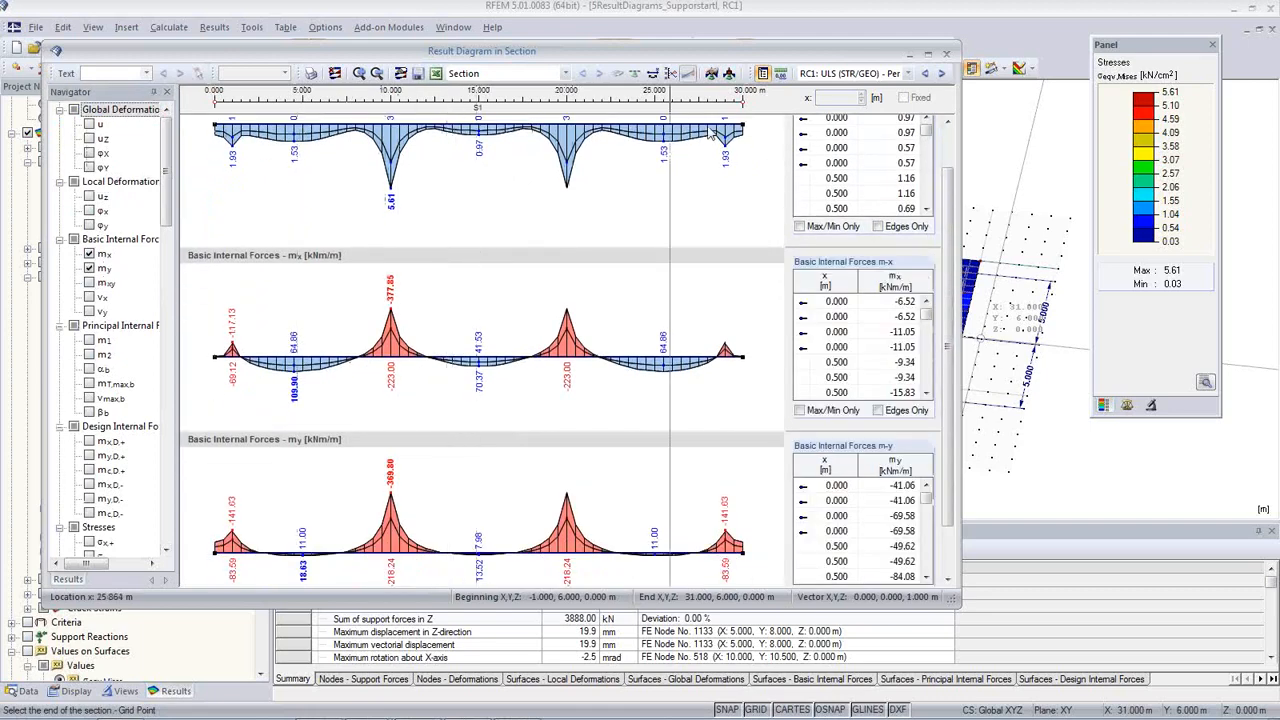
{"action": "left_click", "coordinate": [906, 73]}
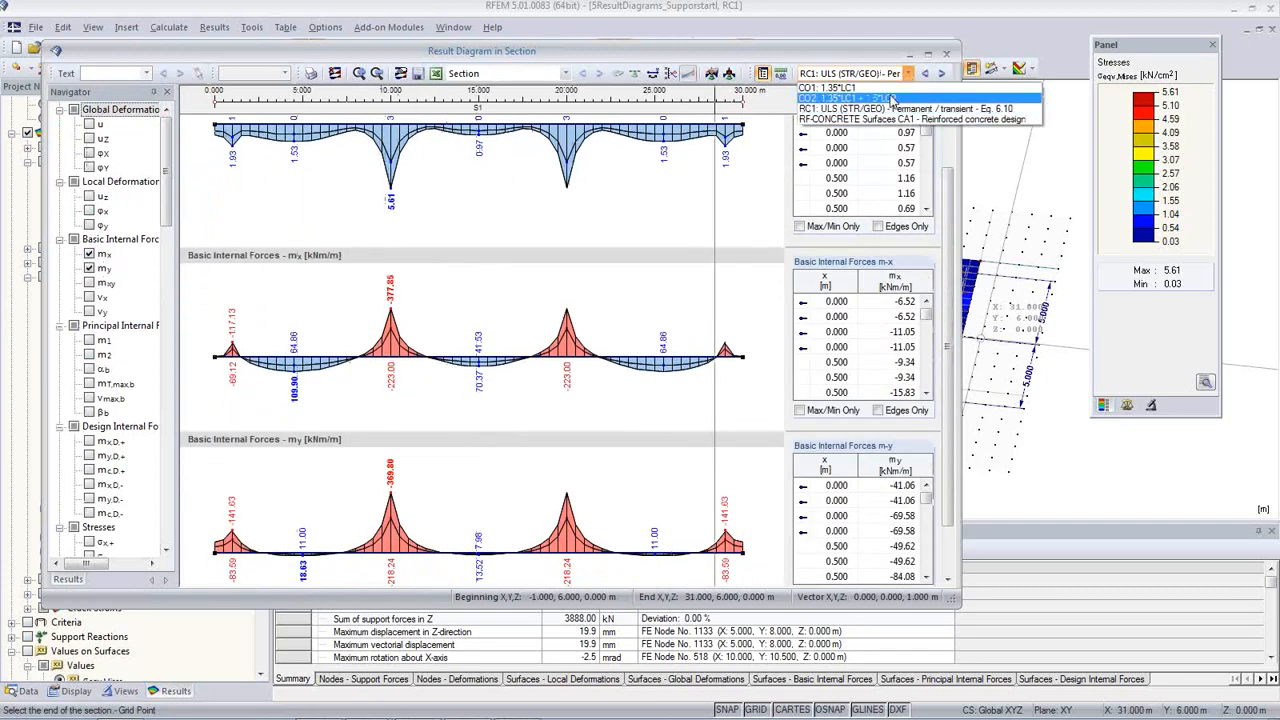
{"action": "left_click", "coordinate": [891, 98]}
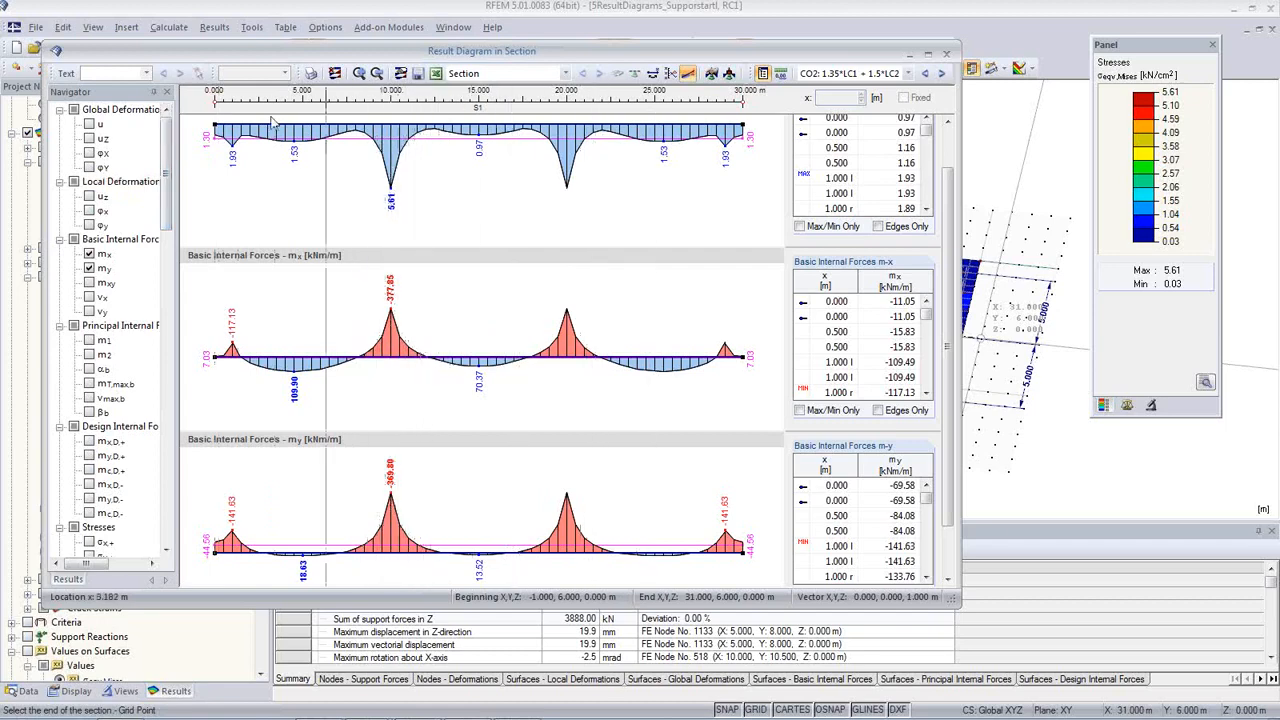
- Save the section under the name Mid and close its result diagram
{"action": "left_click", "coordinate": [418, 75]}
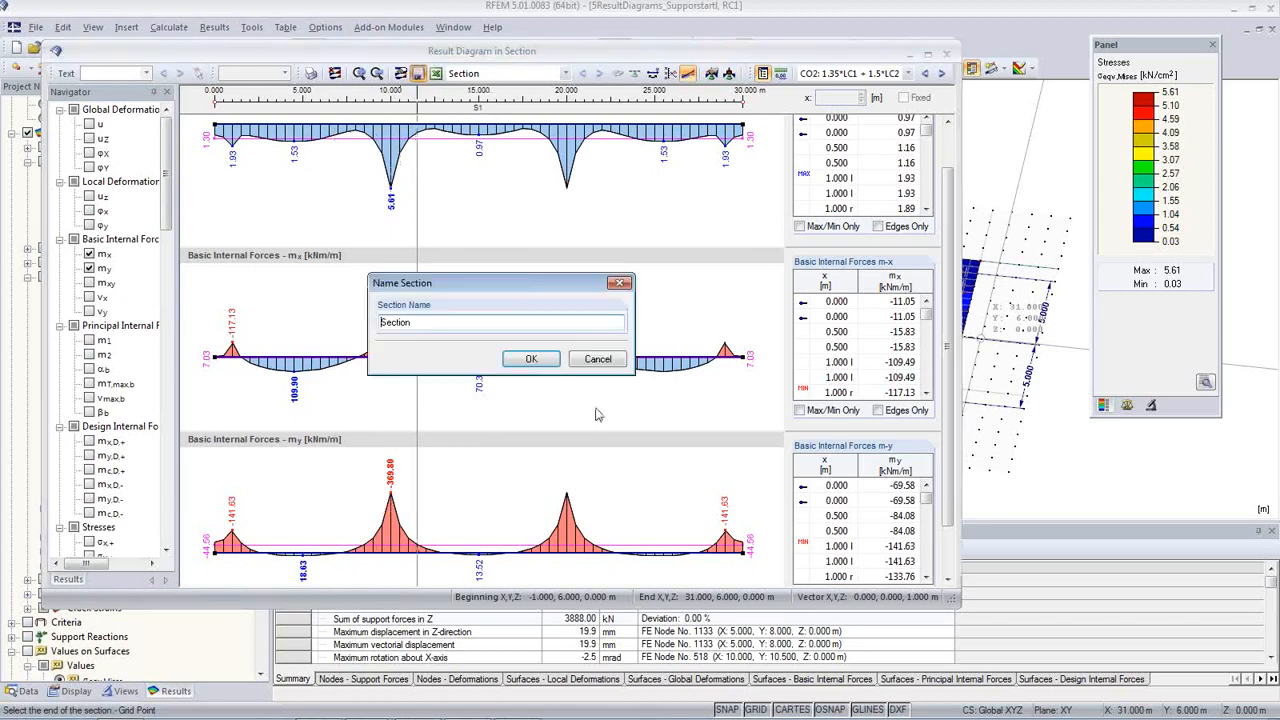
{"action": "left_click_drag", "start_coordinate": [423, 322], "coordinate": [138, 289]}
{"action": "type", "text": "Mid"}
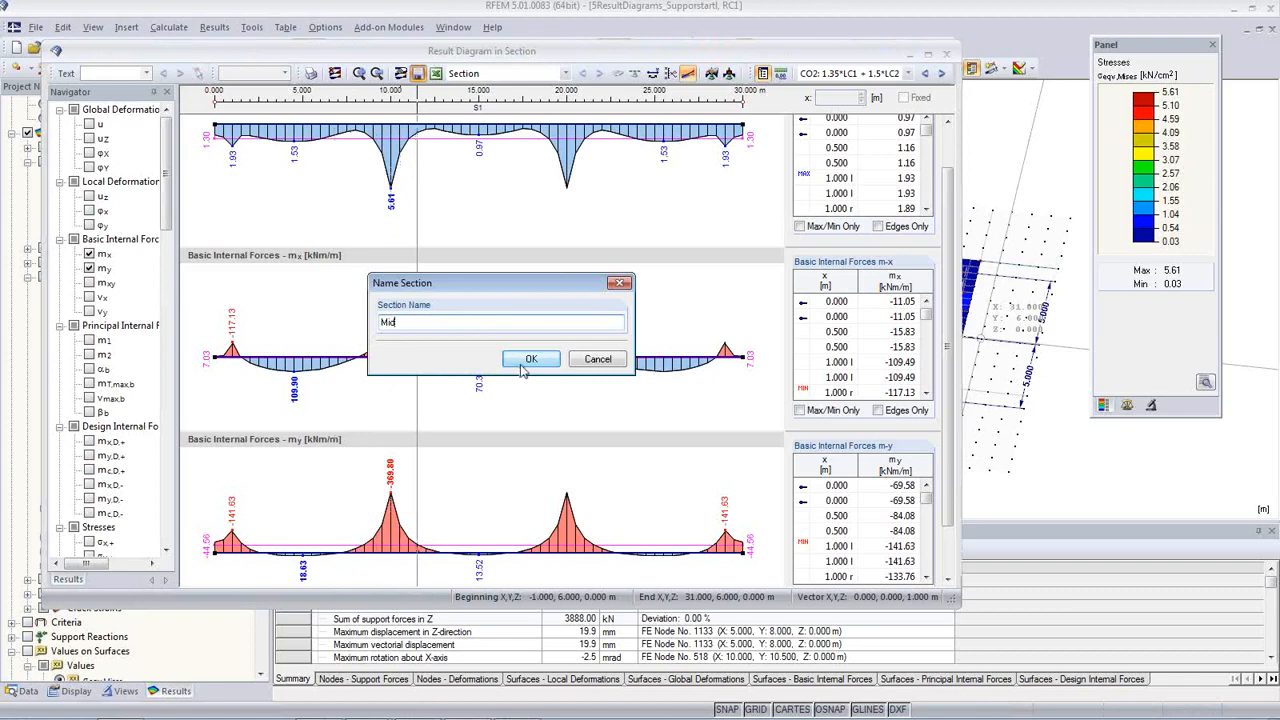
{"action": "left_click", "coordinate": [531, 358]}
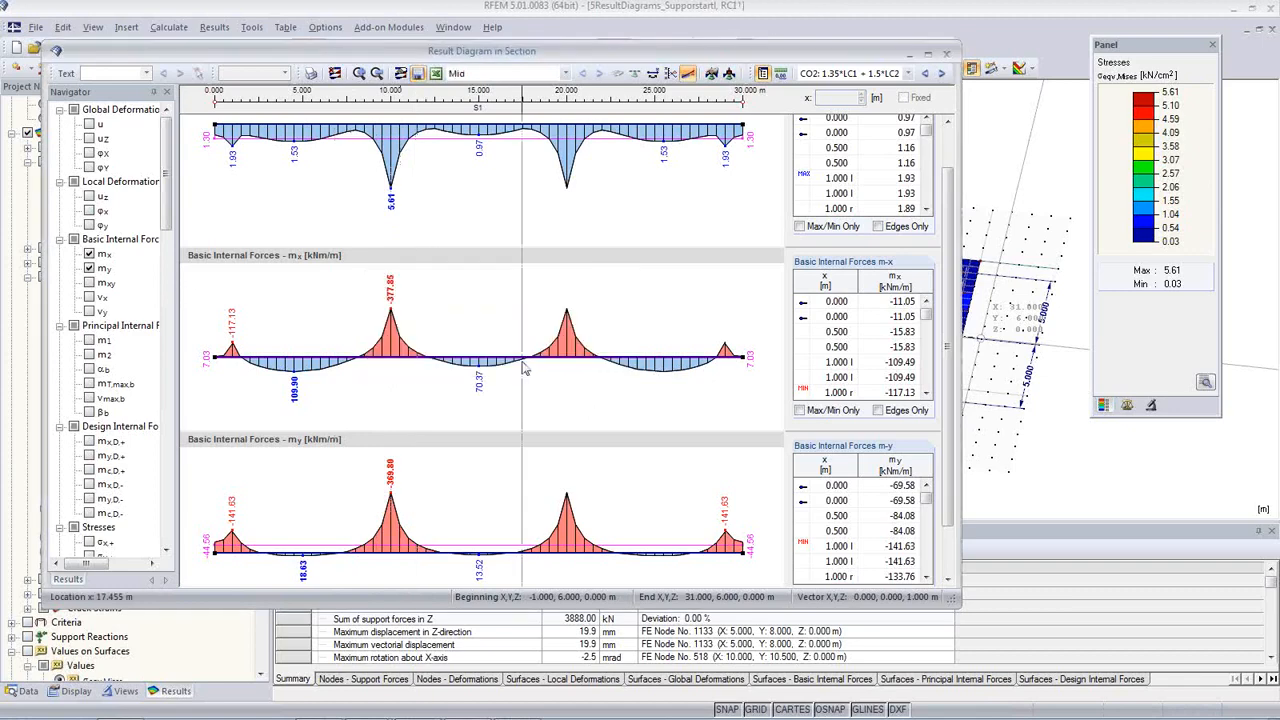
{"action": "left_click", "coordinate": [947, 54]}
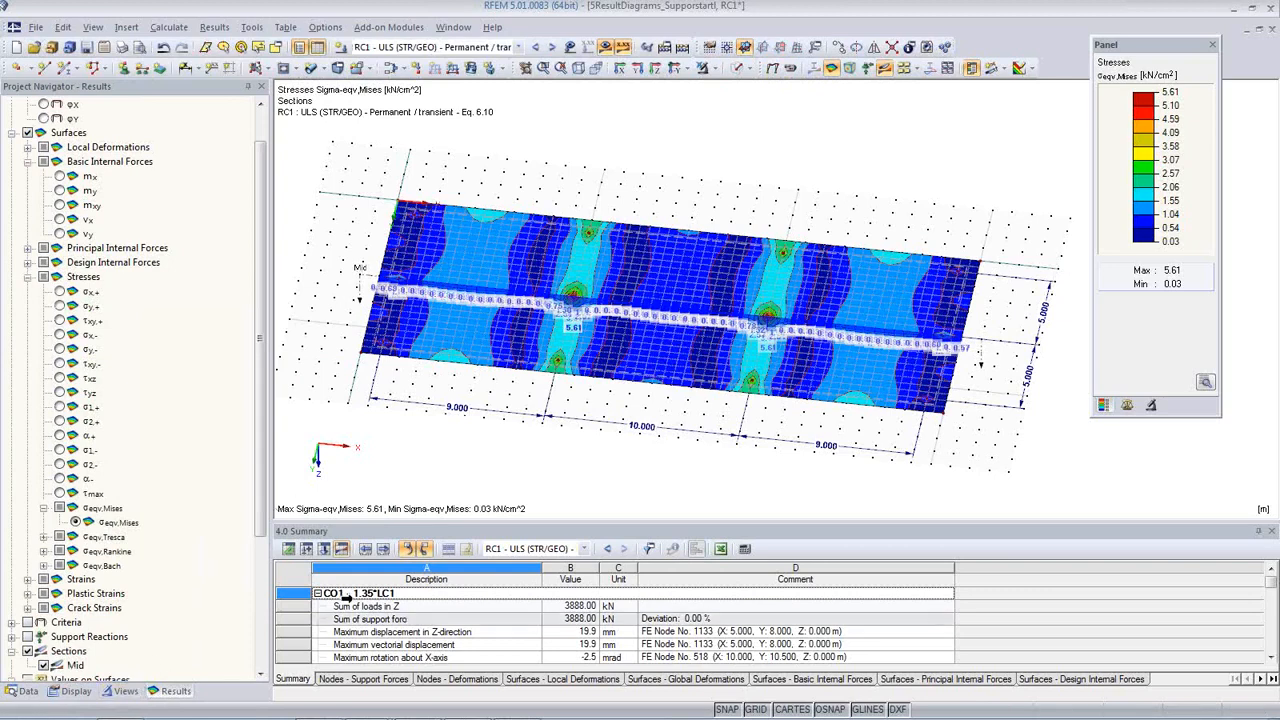
- View the von Mises stress differences in the finite elements, with the surface colouring off and the section diagram seen at an angle
{"action": "left_click", "coordinate": [1032, 68]}
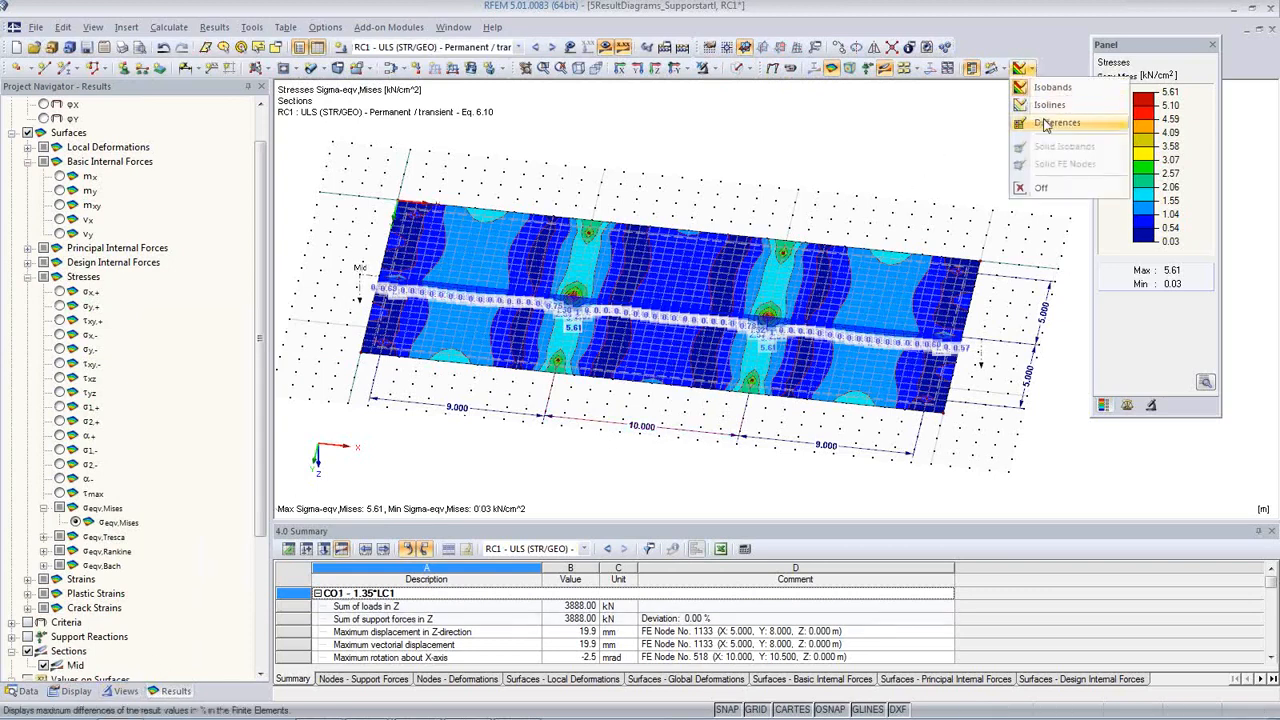
{"action": "left_click", "coordinate": [1046, 123]}
{"action": "left_click", "coordinate": [1032, 69]}
{"action": "left_click", "coordinate": [1048, 192]}
{"action": "middle_click_drag", "start_coordinate": [776, 308], "coordinate": [737, 297], "text": "ctrl"}
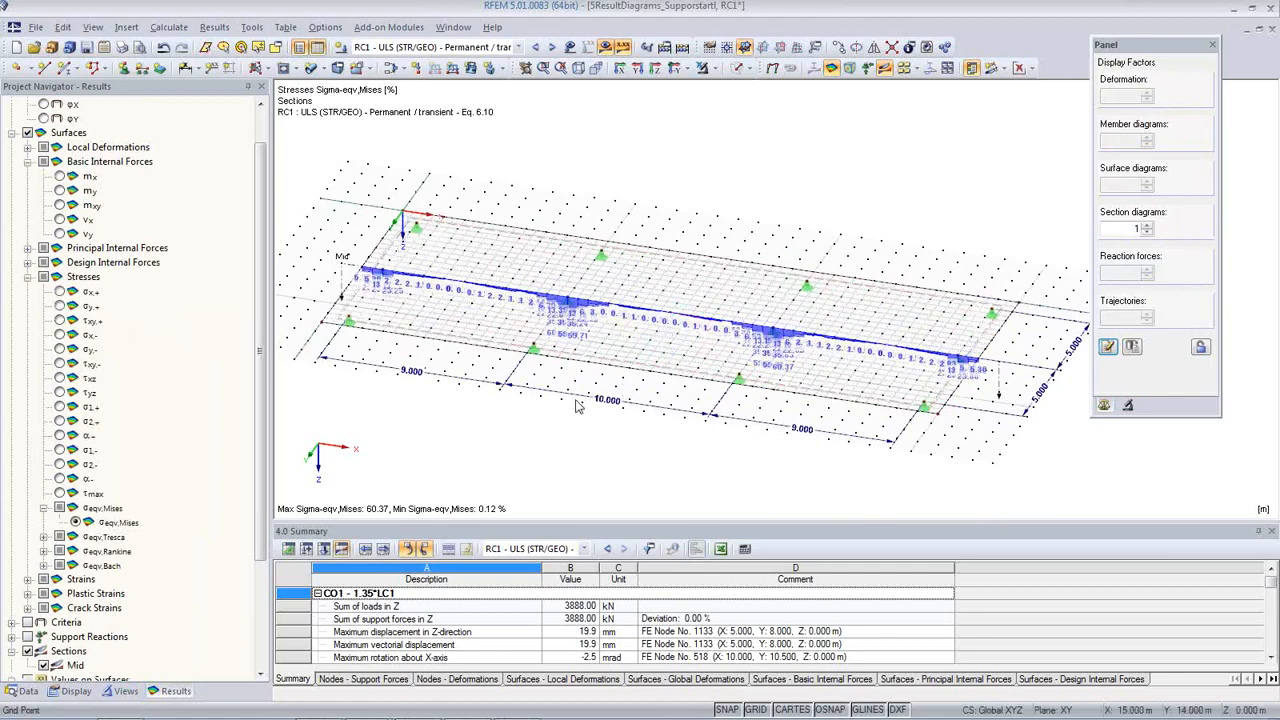
- Turn off the display of all values on sections to declutter the Mid diagram
{"action": "left_click", "coordinate": [76, 691]}
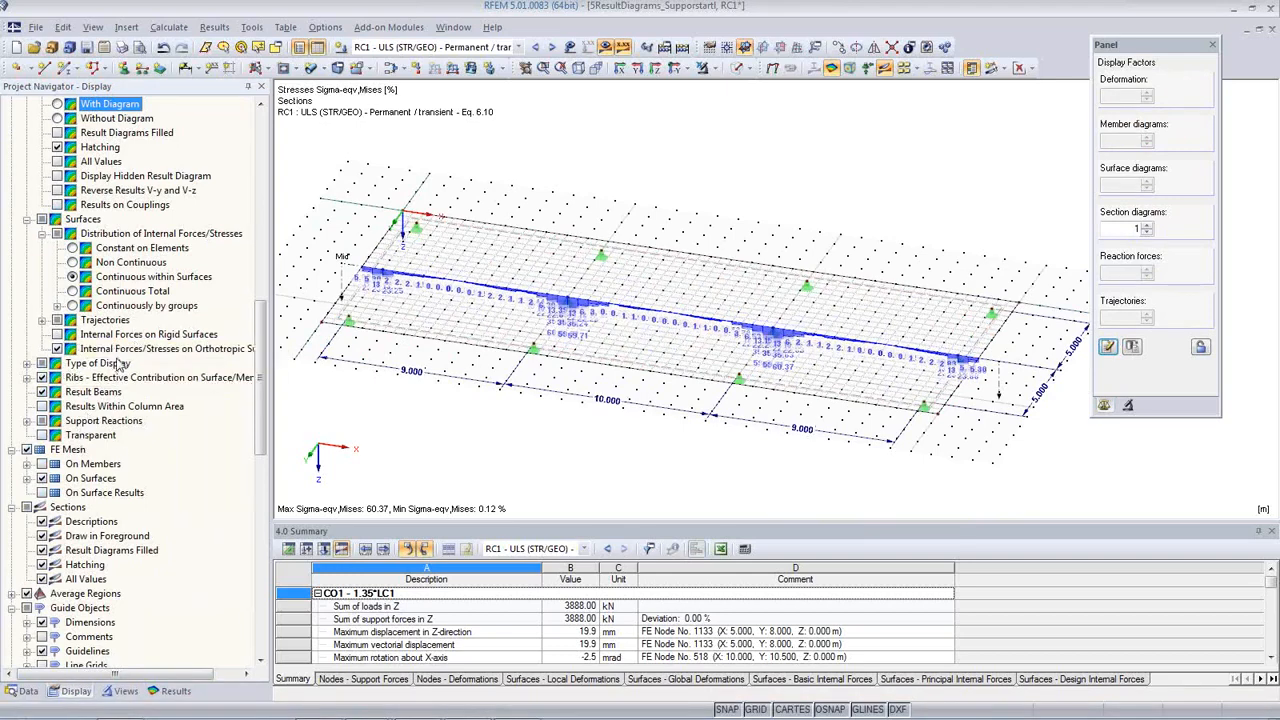
{"action": "scroll", "coordinate": [118, 378], "scroll_direction": "down", "scroll_amount": 2}
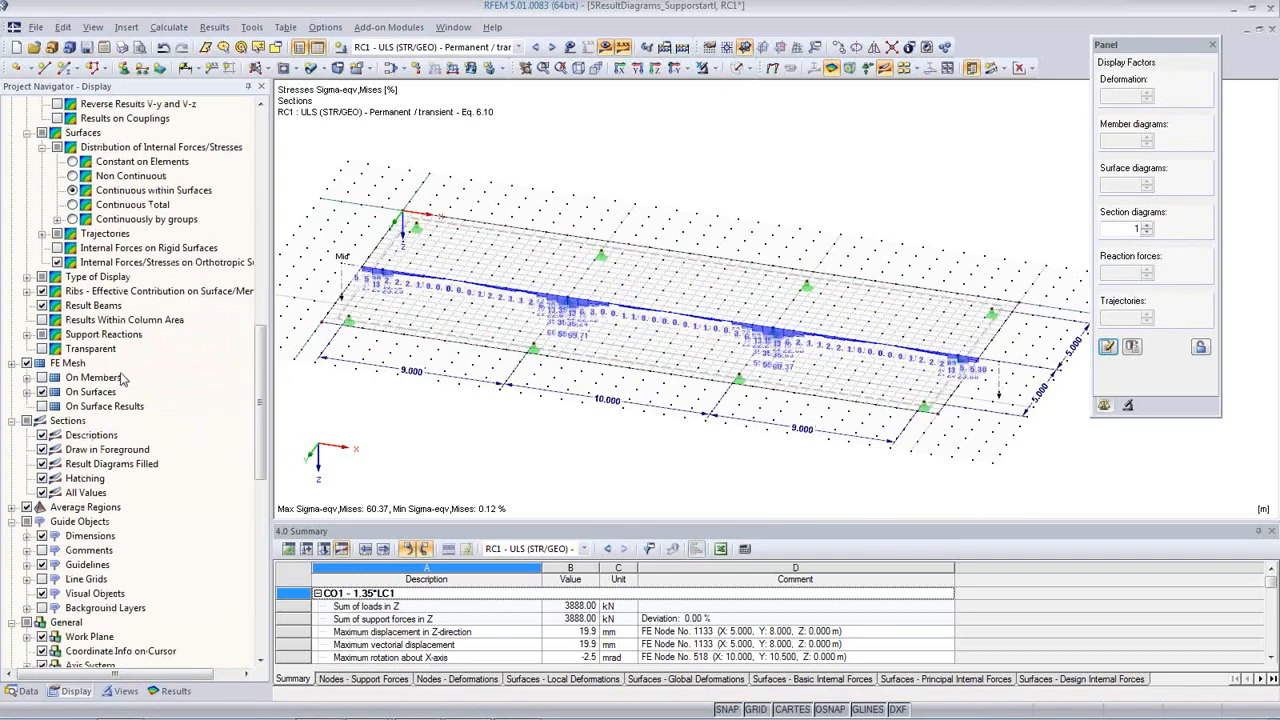
{"action": "scroll", "coordinate": [123, 377], "scroll_direction": "down", "scroll_amount": 1}
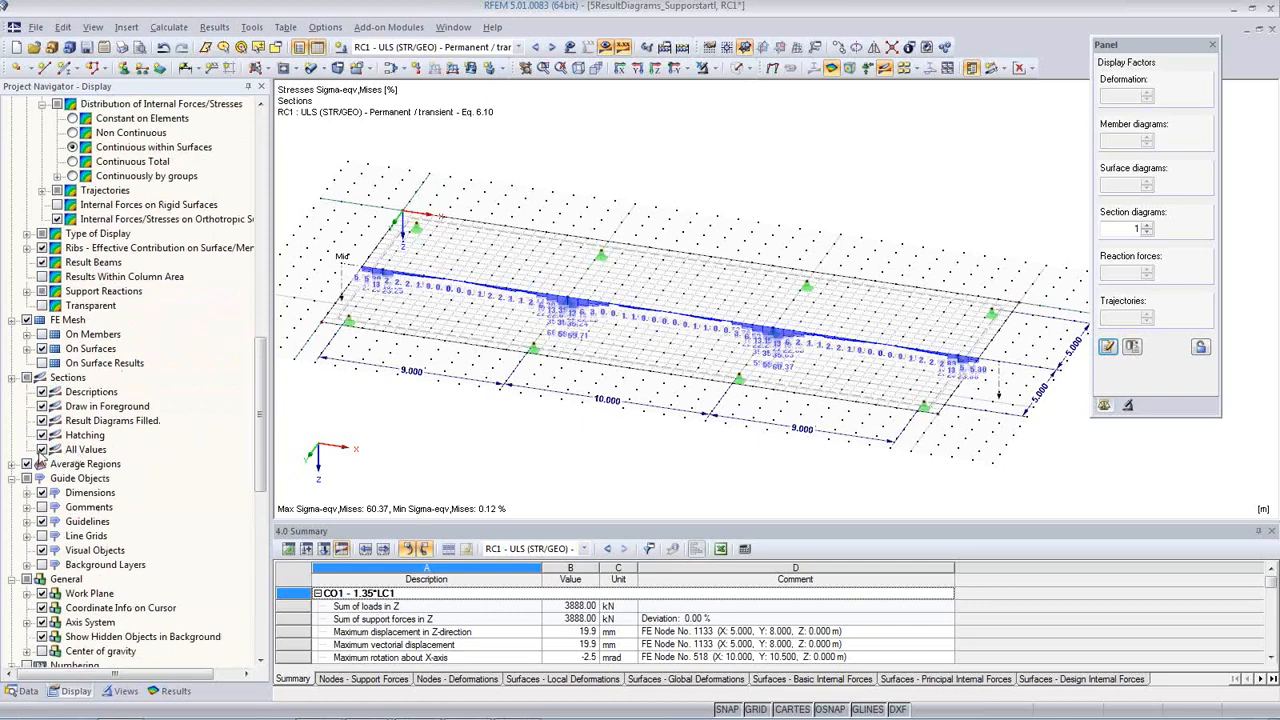
{"action": "left_click", "coordinate": [41, 449]}
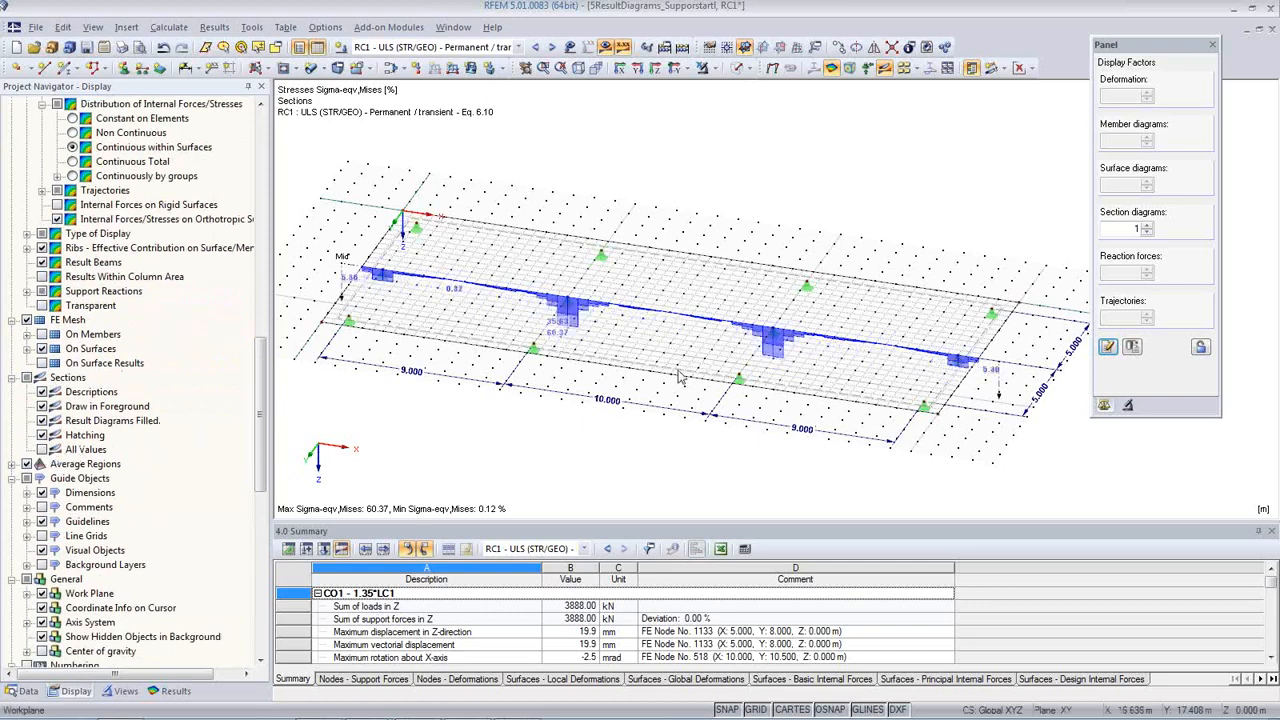
- Restore the isobands display and hide the surface results so that only the Mid section's stress diagram is shown
{"action": "left_click", "coordinate": [1029, 70]}
{"action": "left_click", "coordinate": [1045, 83]}
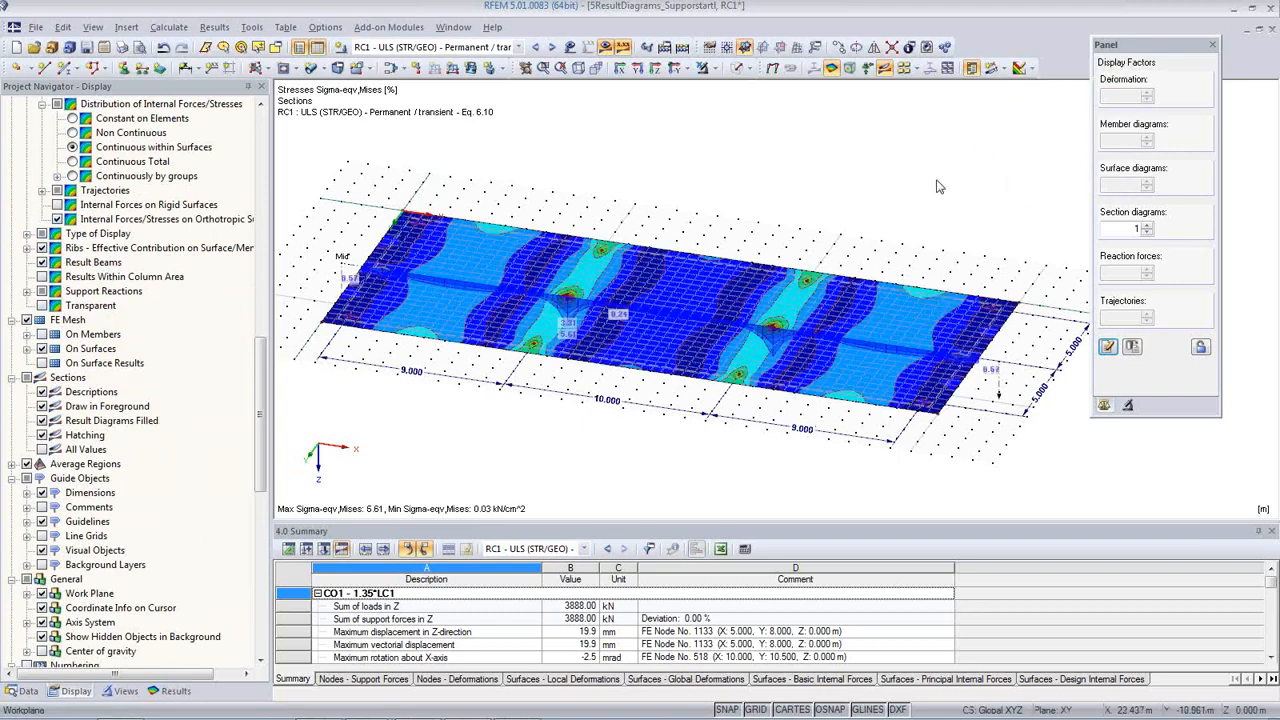
{"action": "left_click", "coordinate": [831, 69]}
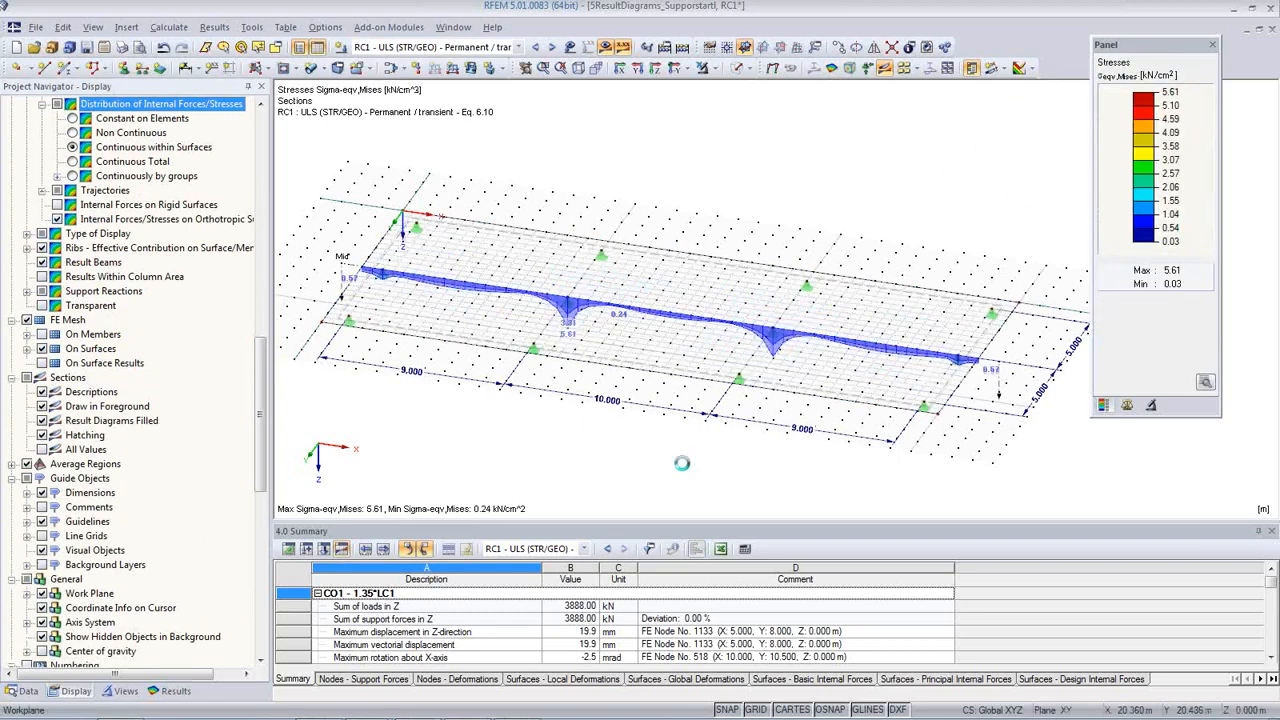
{"action": "scroll", "coordinate": [563, 323], "scroll_direction": "up", "scroll_amount": 3}
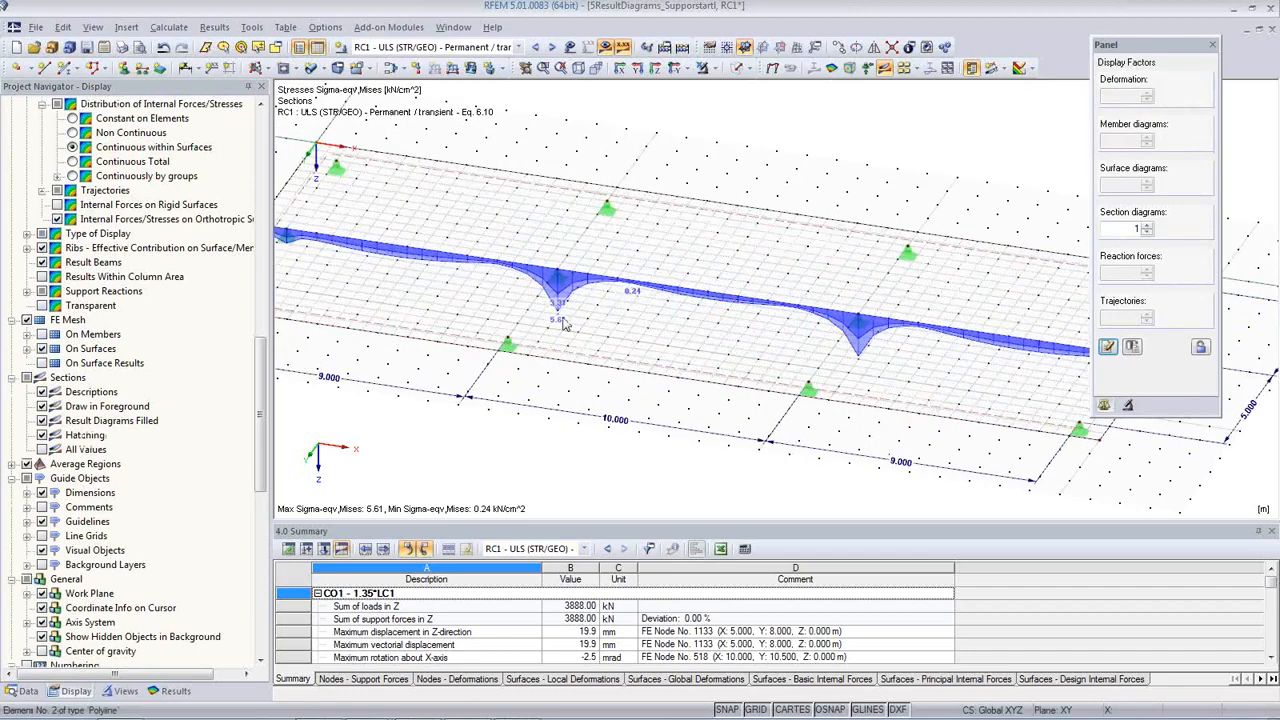
- Switch the Mid section's stress diagram to combination CO2, hide its loads, and bring up the list of result types
{"action": "left_click", "coordinate": [536, 47]}
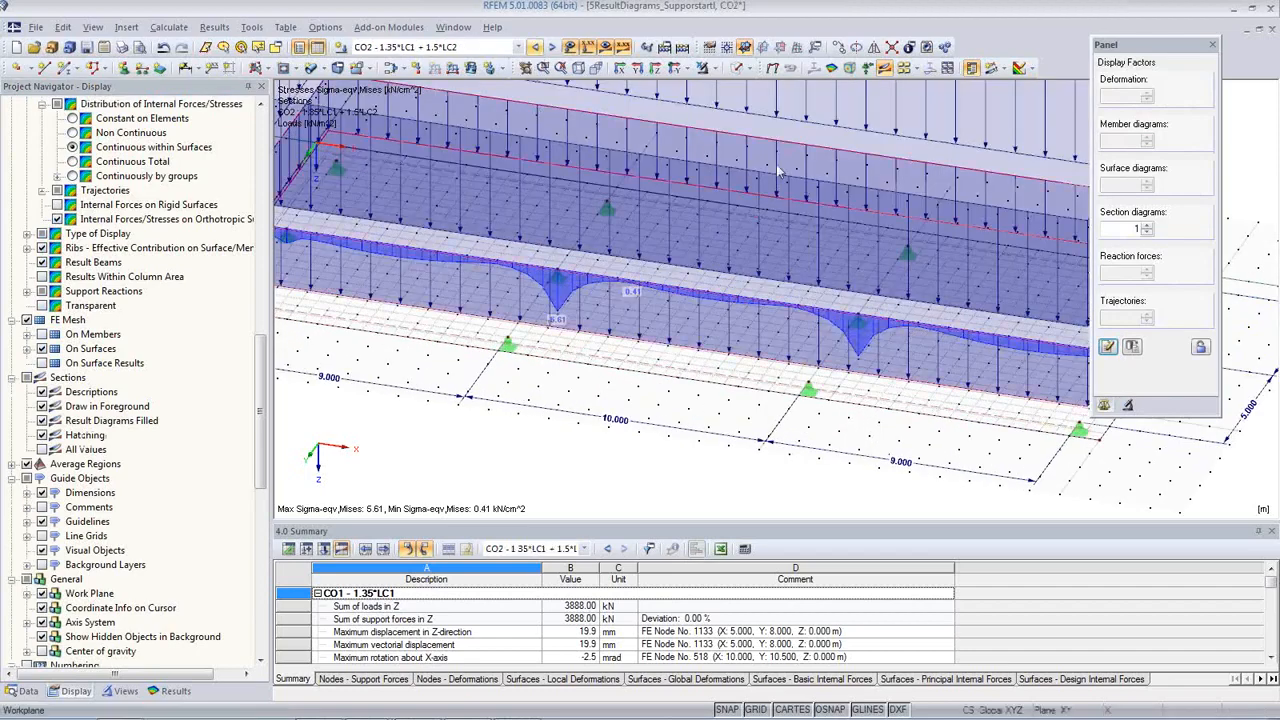
{"action": "left_click", "coordinate": [570, 47]}
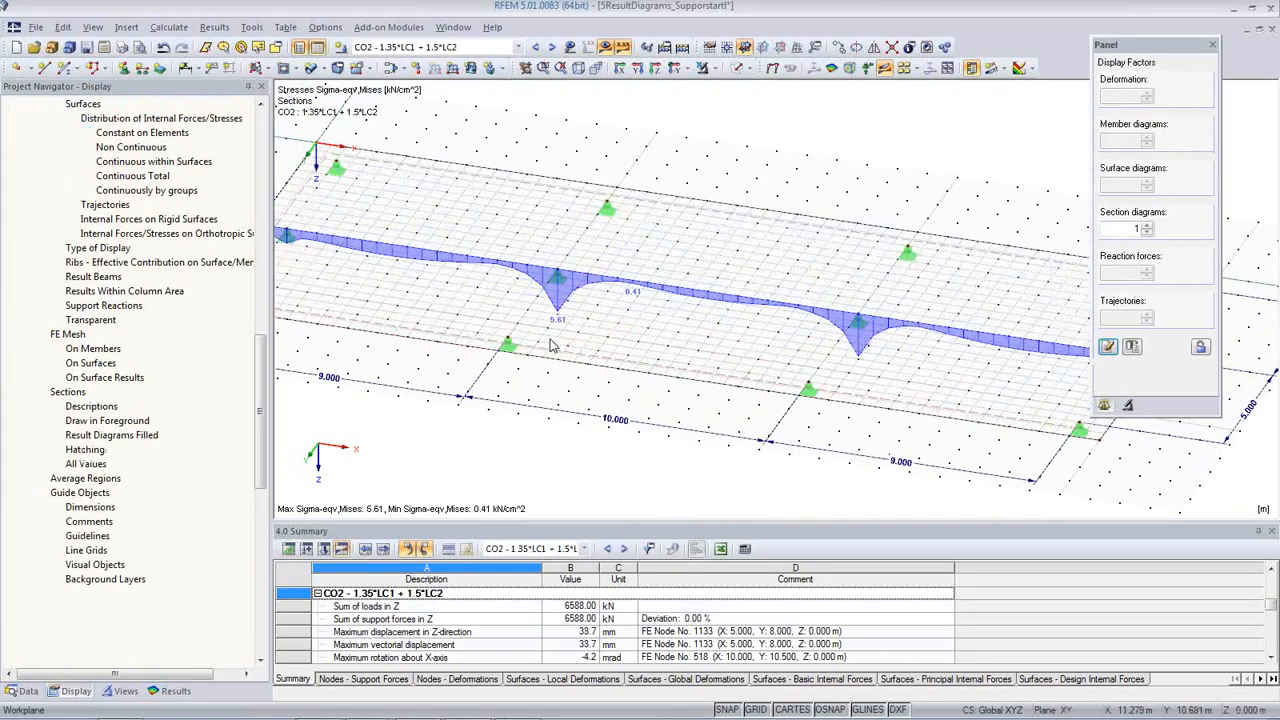
{"action": "left_click", "coordinate": [175, 690]}
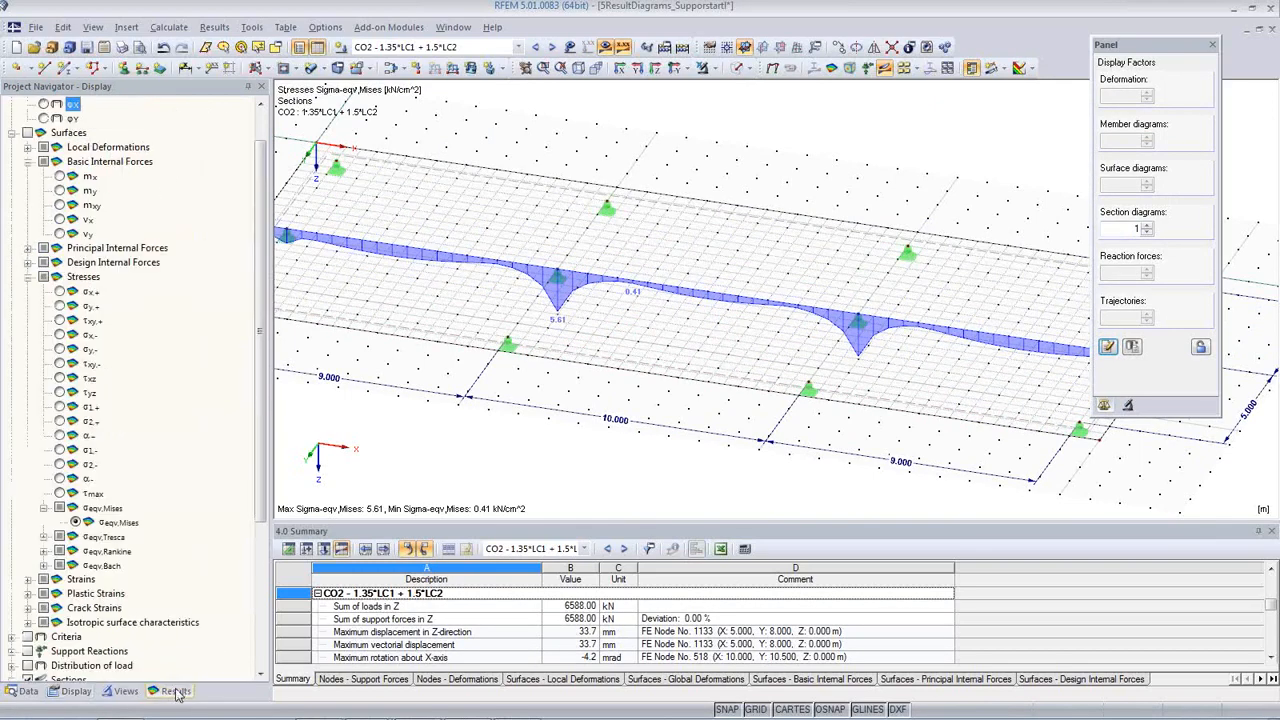
- View the stress σx,+ and the moment mx on the slab, with surface colouring off so only the section's mx diagram is shown
{"action": "left_click", "coordinate": [61, 292]}
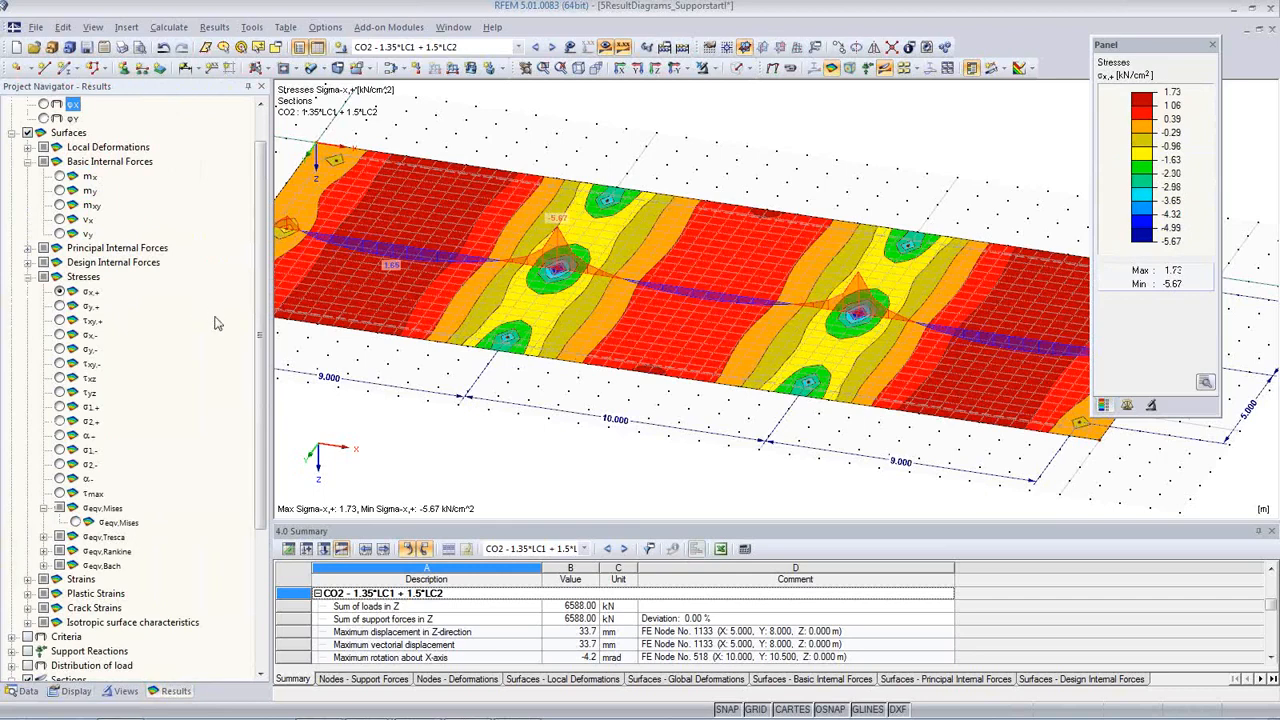
{"action": "scroll", "coordinate": [262, 390], "scroll_direction": "up", "scroll_amount": 1}
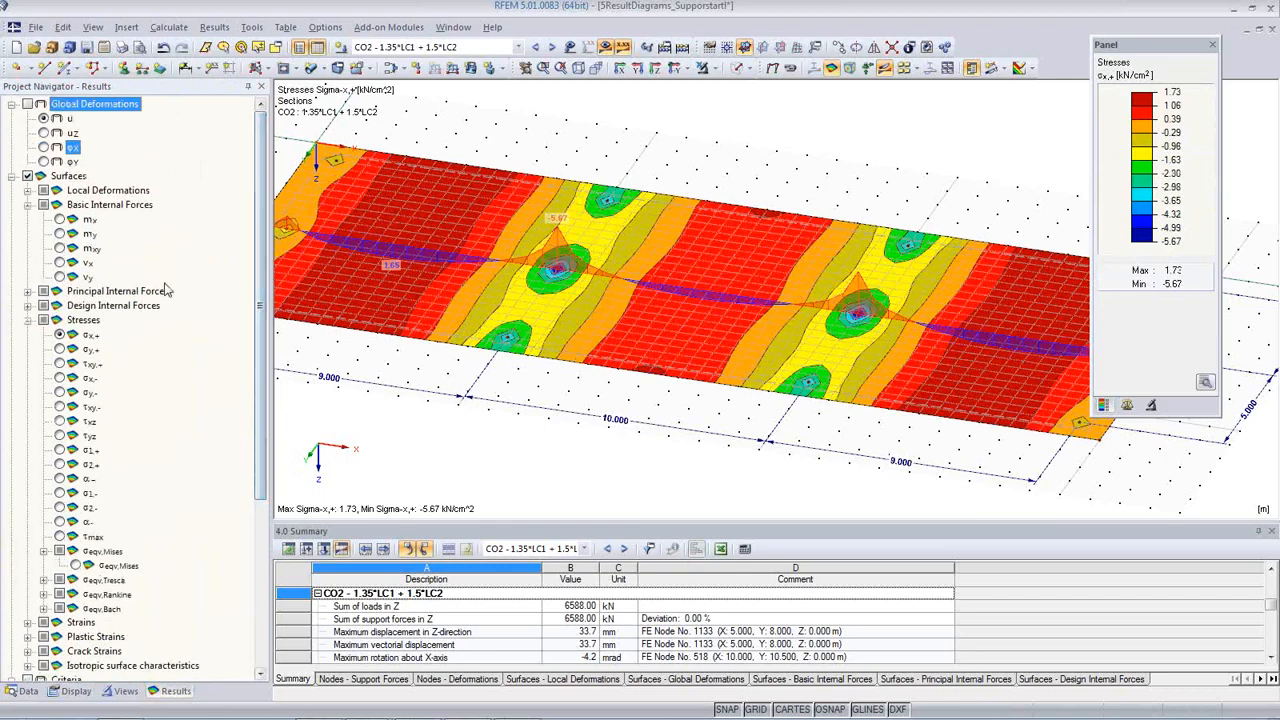
{"action": "left_click", "coordinate": [60, 219]}
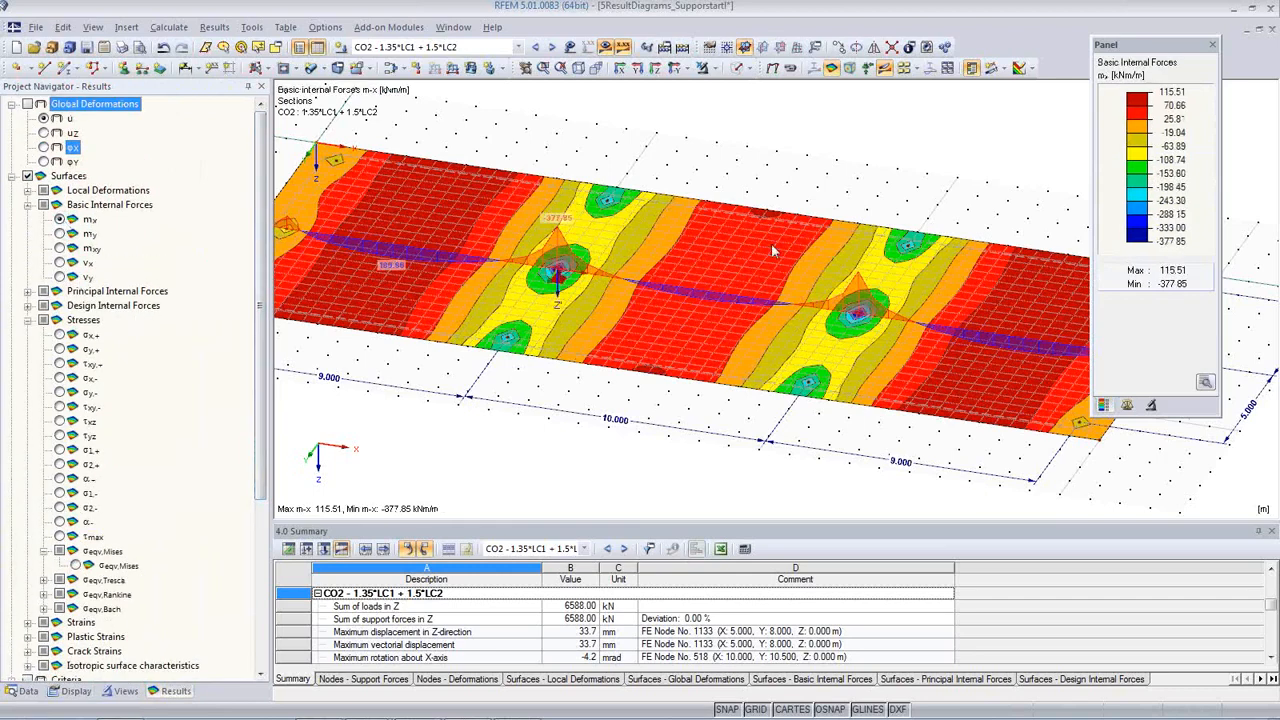
{"action": "left_click", "coordinate": [1031, 68]}
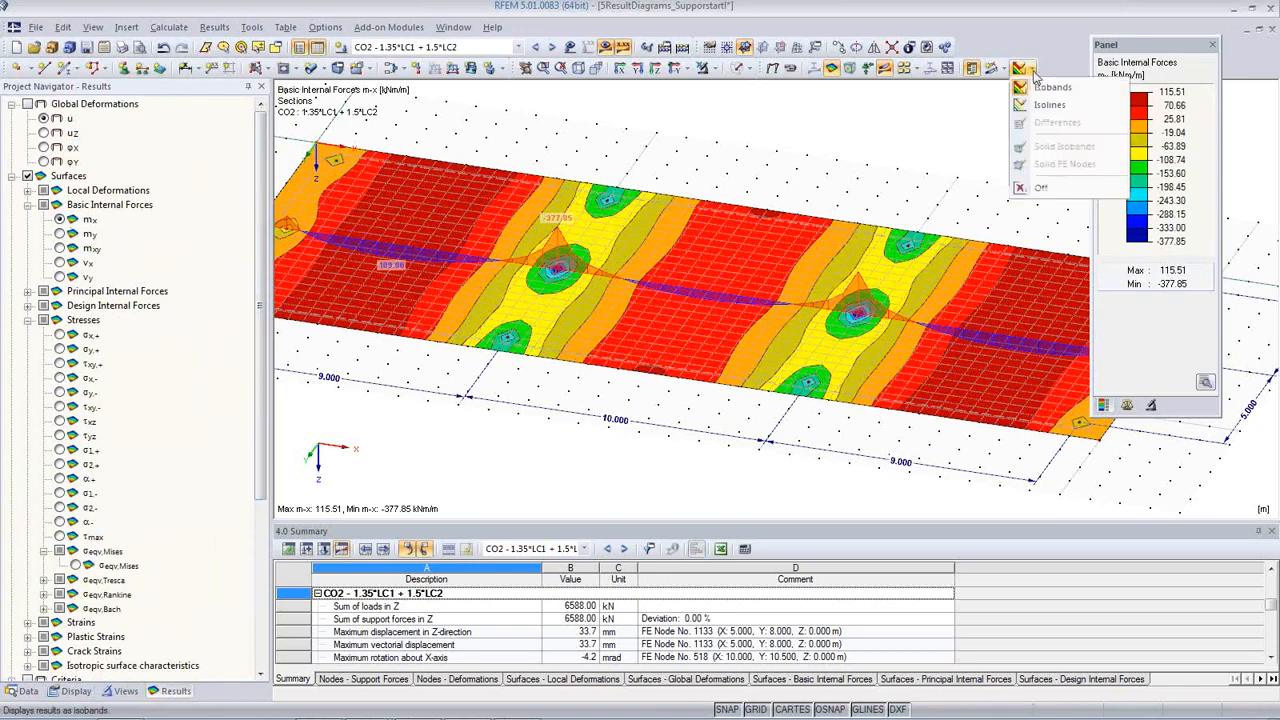
{"action": "left_click", "coordinate": [1045, 188]}
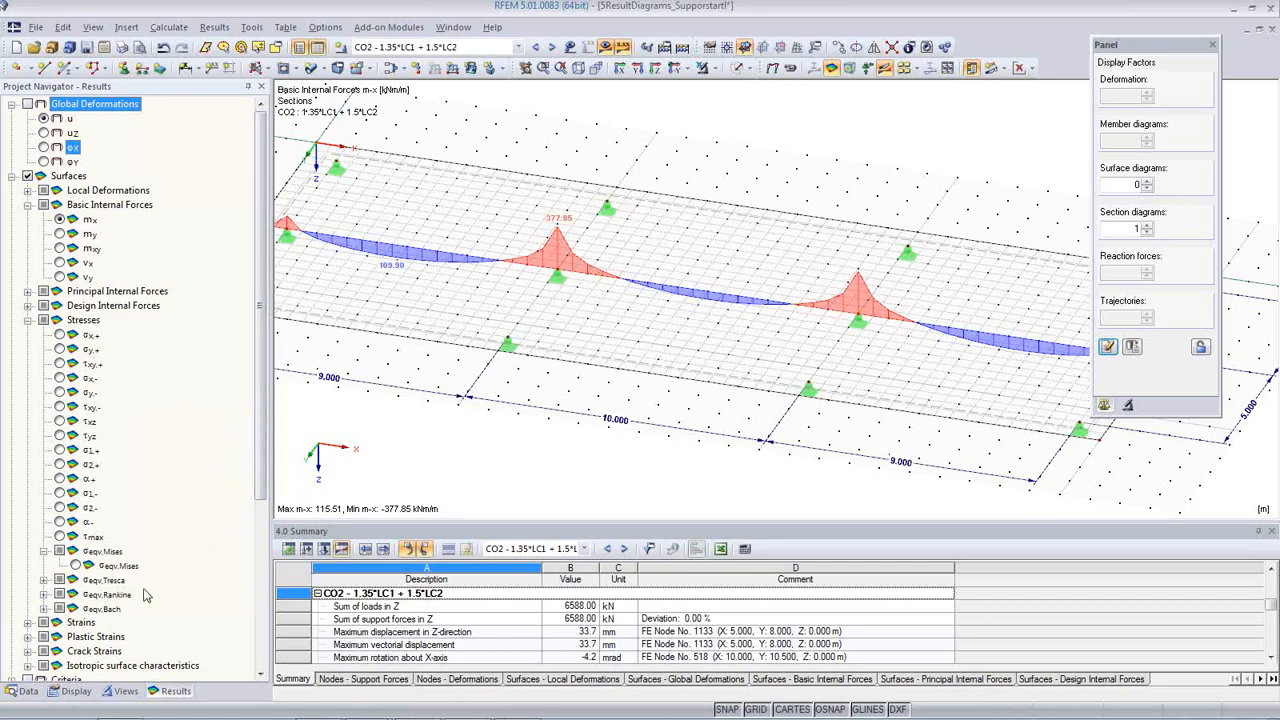
- View the von Mises stress differences in the slab's finite elements, with the whole slab seen from above
{"action": "left_click", "coordinate": [75, 566]}
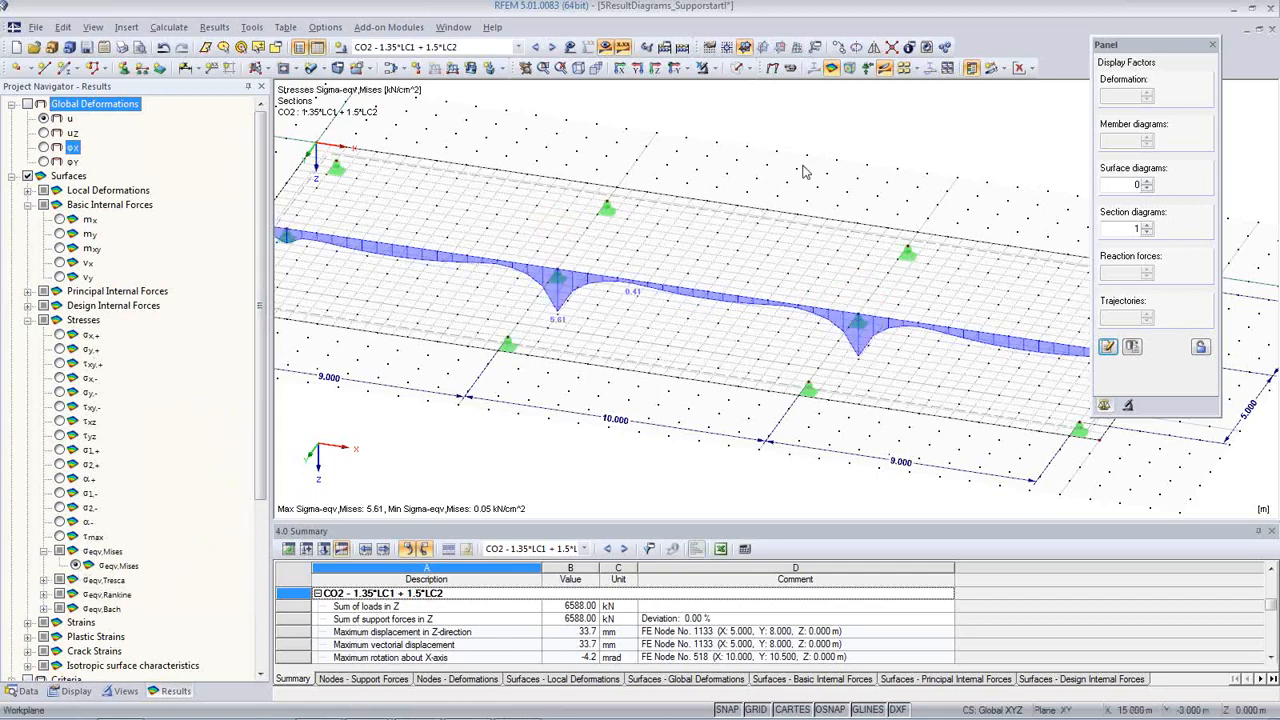
{"action": "left_click", "coordinate": [1032, 69]}
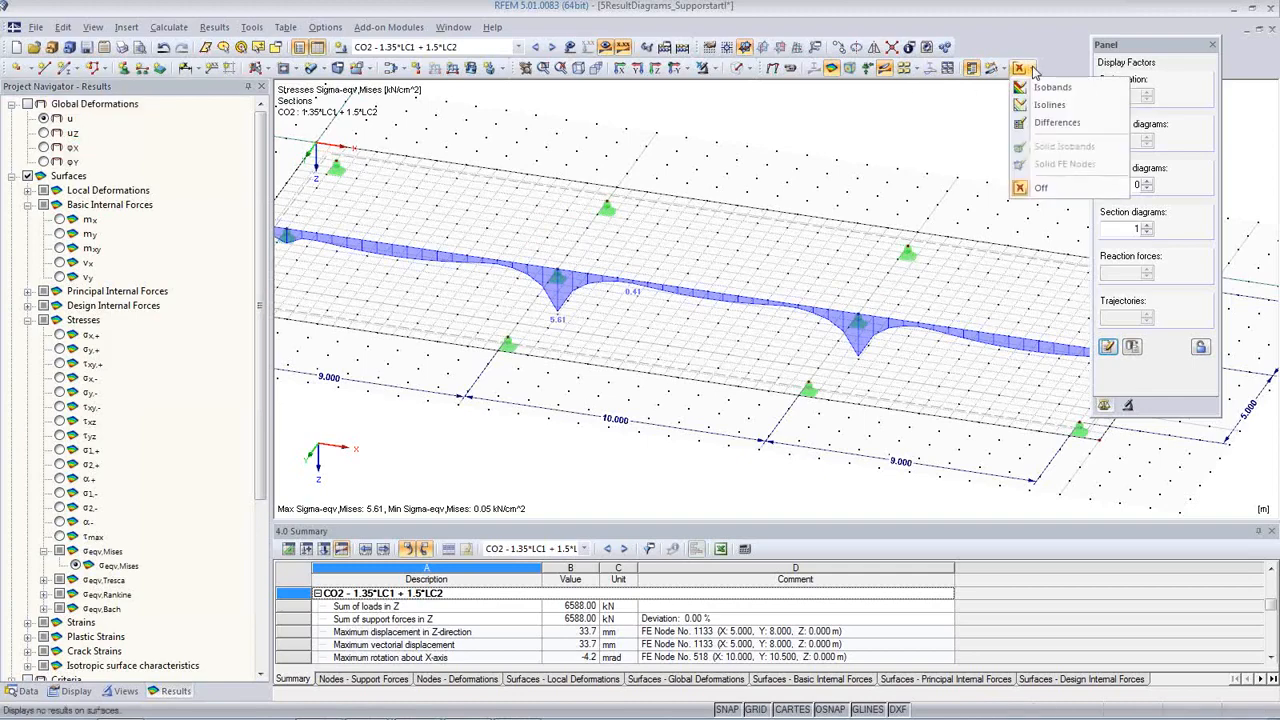
{"action": "left_click", "coordinate": [1059, 124]}
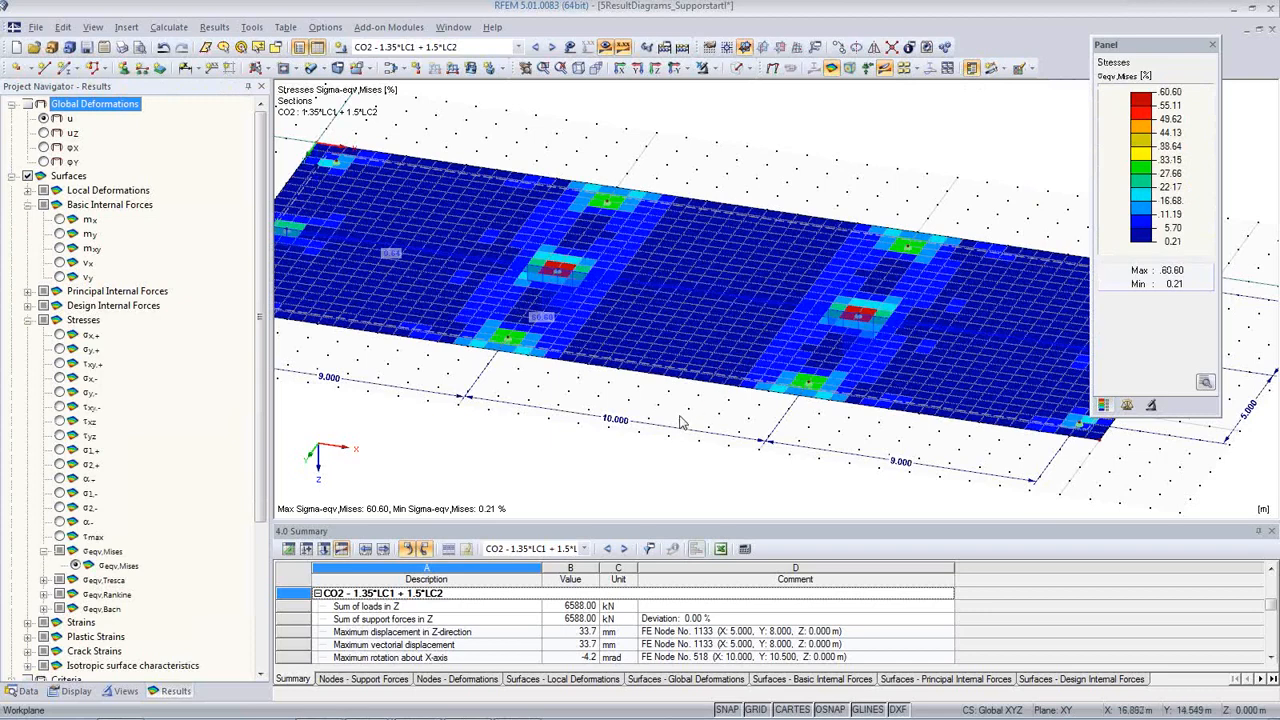
{"action": "left_click", "coordinate": [656, 70]}
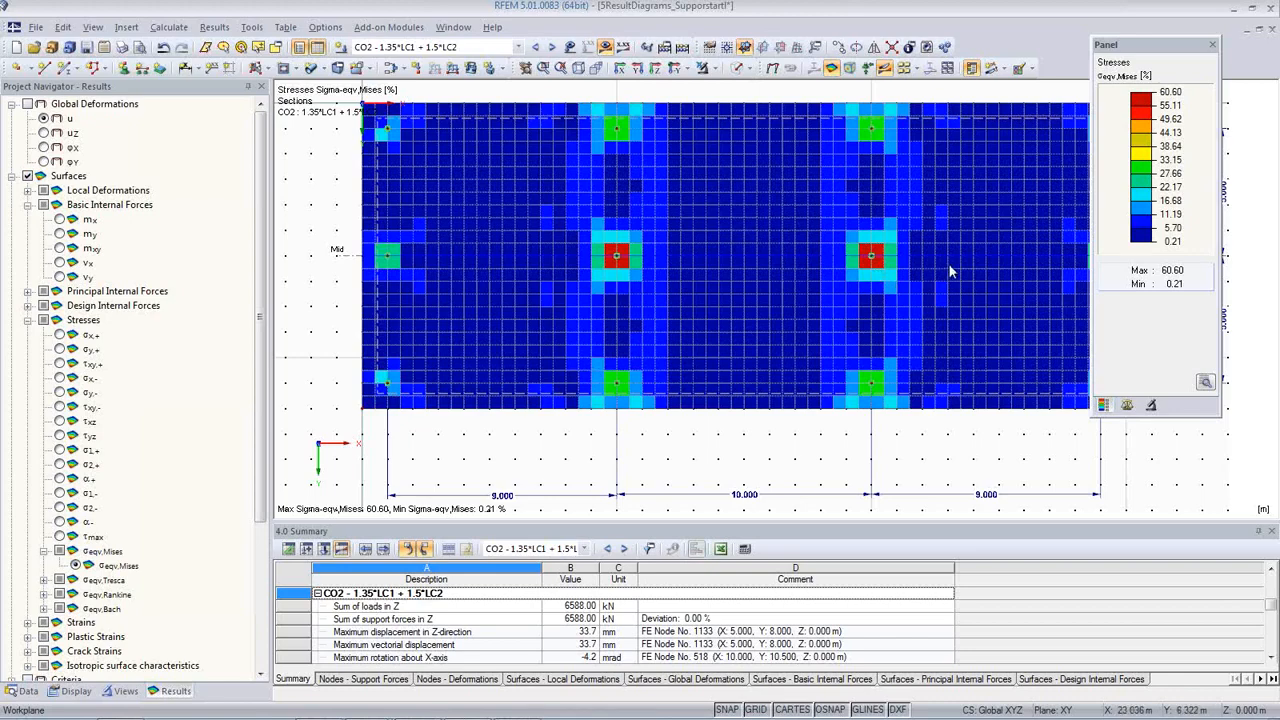
{"action": "middle_click_drag", "start_coordinate": [901, 321], "coordinate": [837, 372]}
{"action": "scroll", "coordinate": [837, 369], "scroll_direction": "down", "scroll_amount": 1}
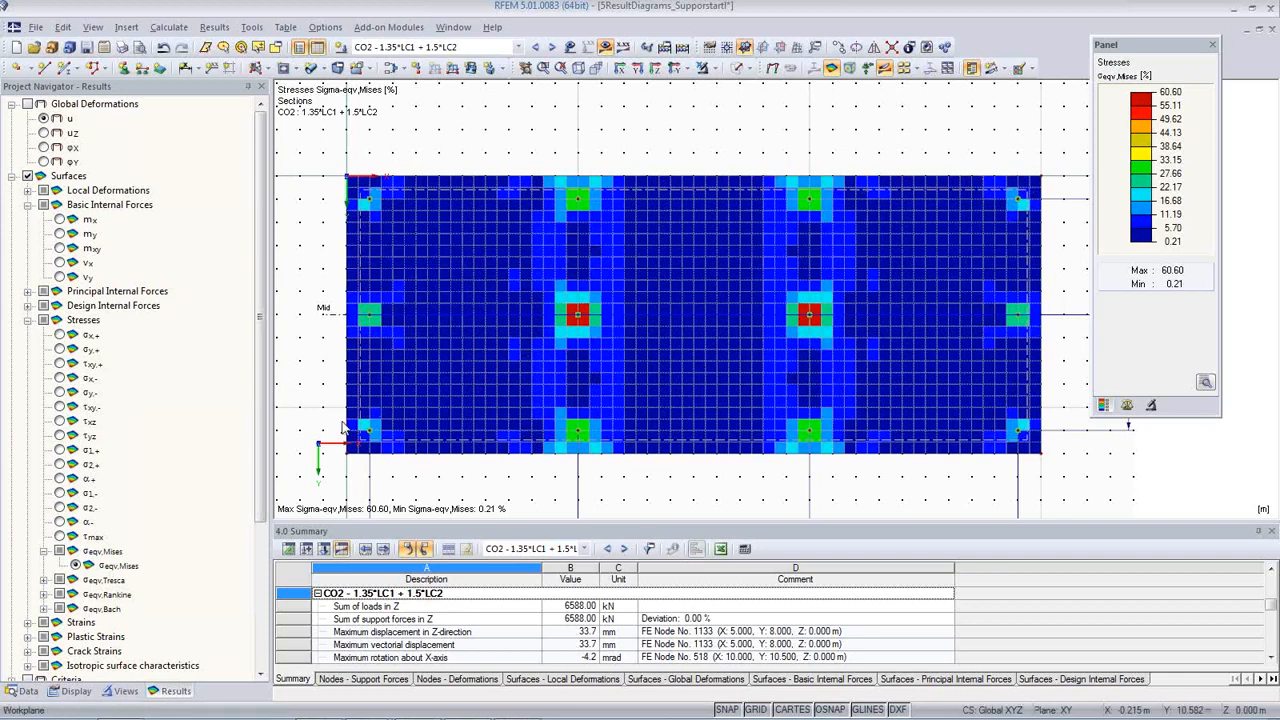
- Switch the surface results to isobands and display the basic internal force mx on the slab
{"action": "left_click", "coordinate": [1024, 68]}
{"action": "left_click", "coordinate": [1040, 88]}
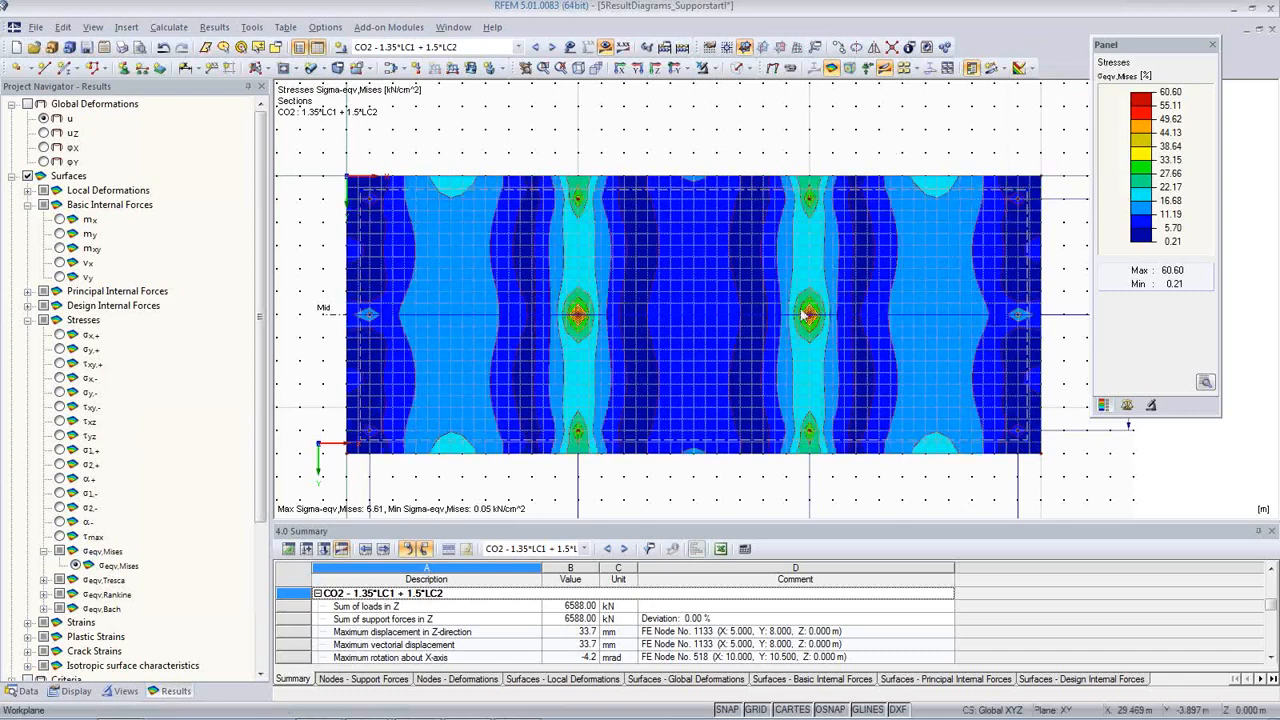
{"action": "left_click", "coordinate": [60, 219]}
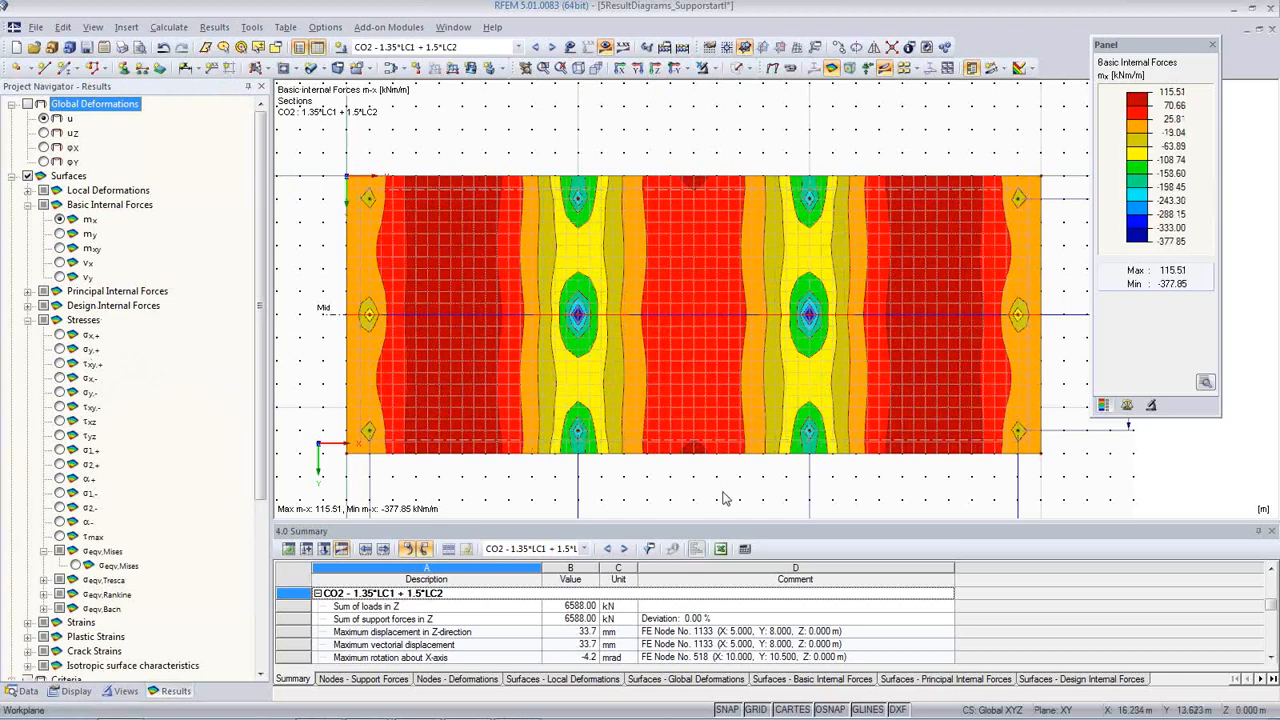
- Begin a new nodal support type for the support at node 12, with elastic support via a column in Z
{"action": "middle_click_drag", "start_coordinate": [692, 487], "coordinate": [663, 352], "text": "ctrl"}
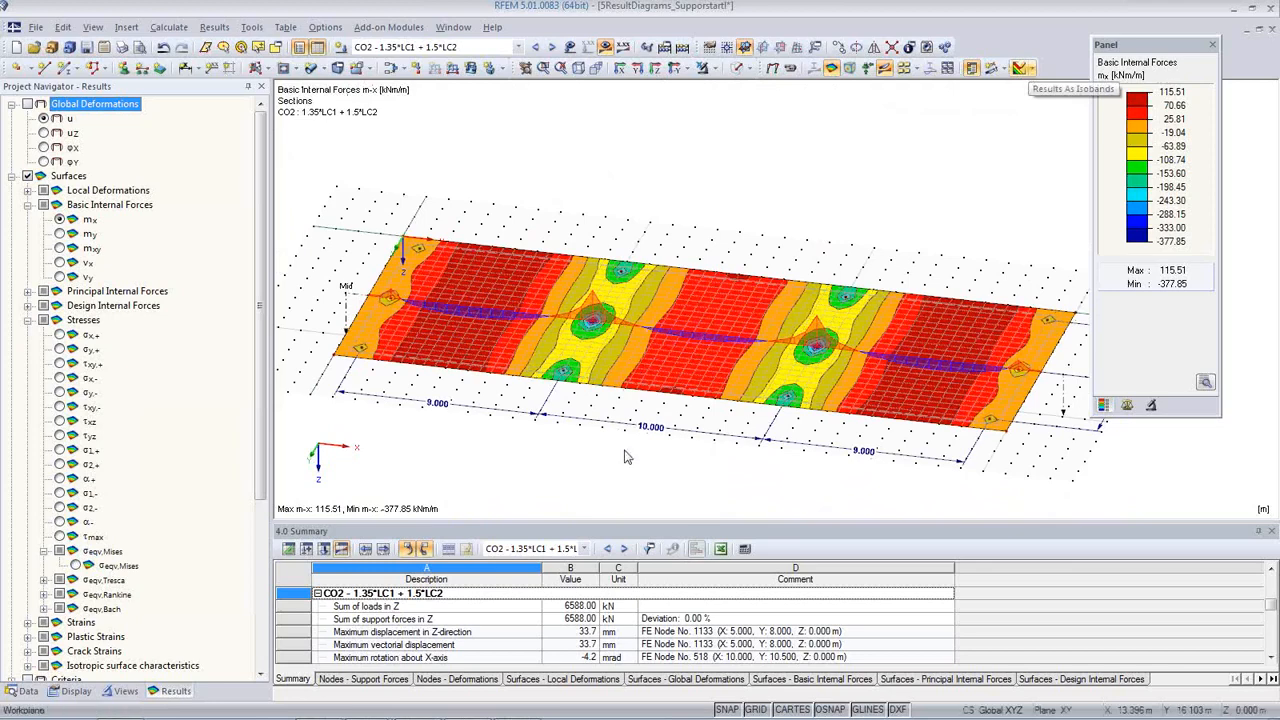
{"action": "middle_click_drag", "start_coordinate": [741, 466], "coordinate": [731, 424]}
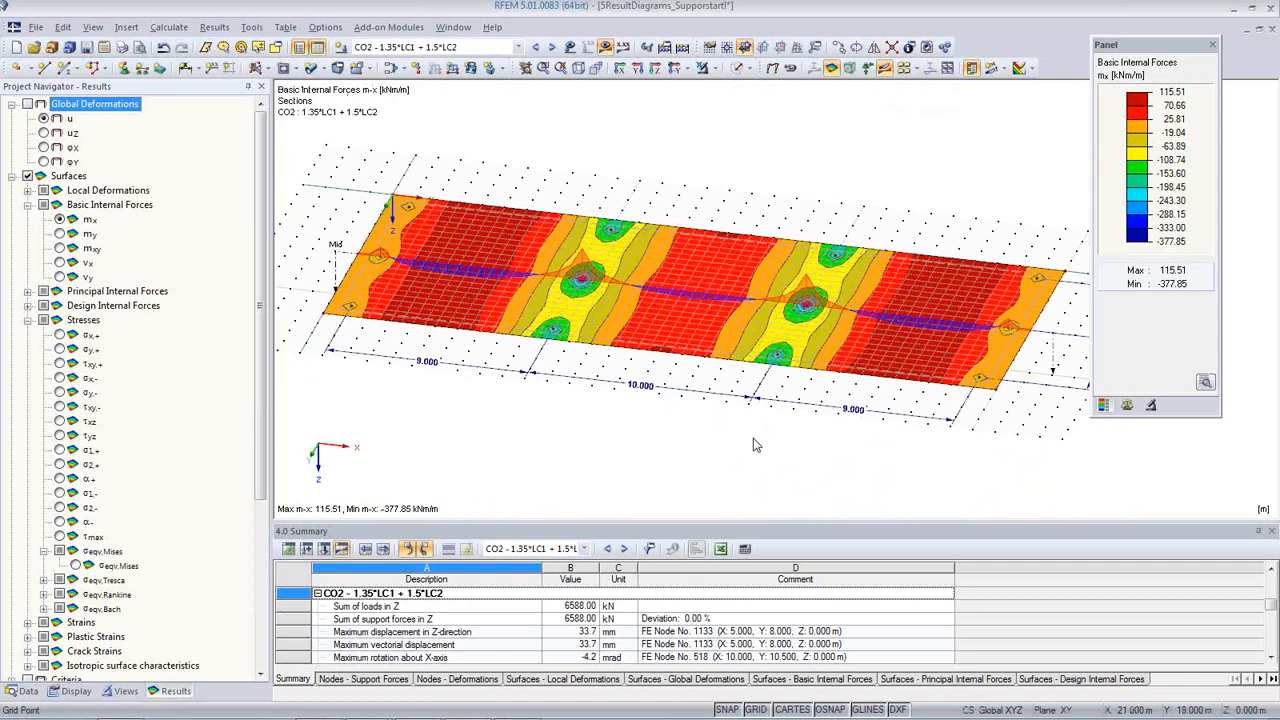
{"action": "middle_click_drag", "start_coordinate": [746, 448], "coordinate": [771, 271], "text": "ctrl"}
{"action": "scroll", "coordinate": [836, 358], "scroll_direction": "up", "scroll_amount": 5}
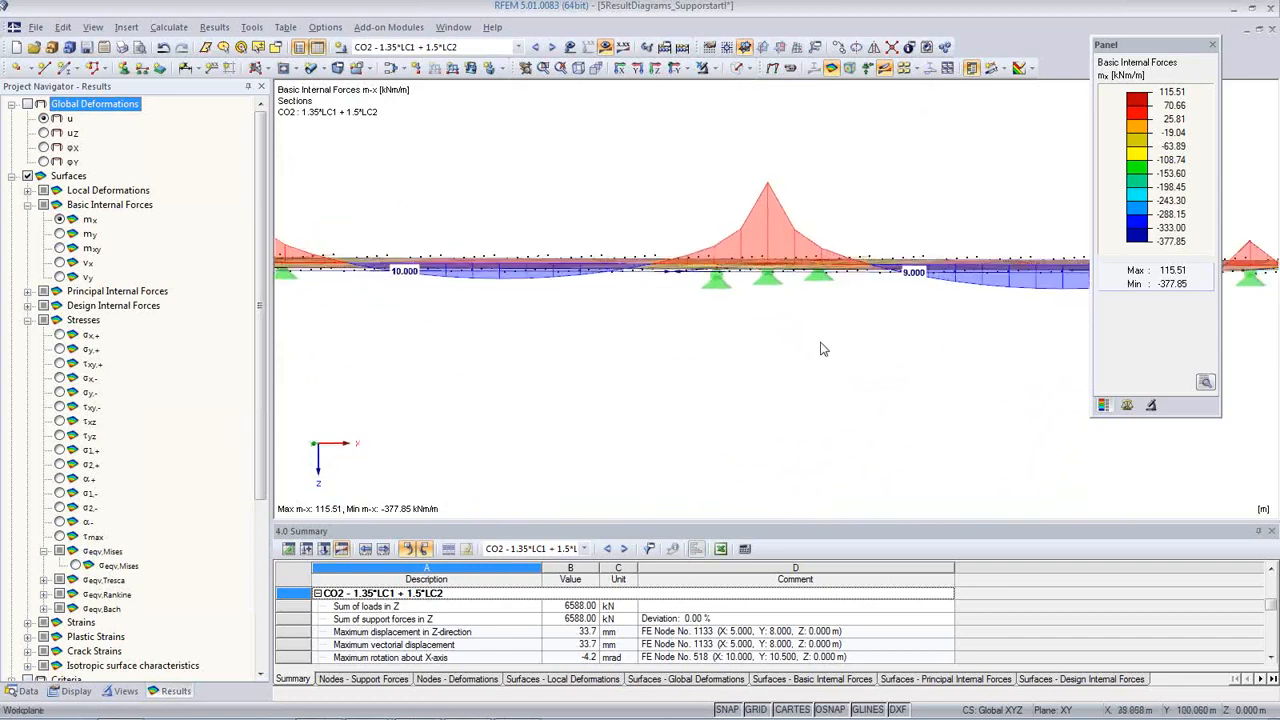
{"action": "double_click", "coordinate": [766, 281]}
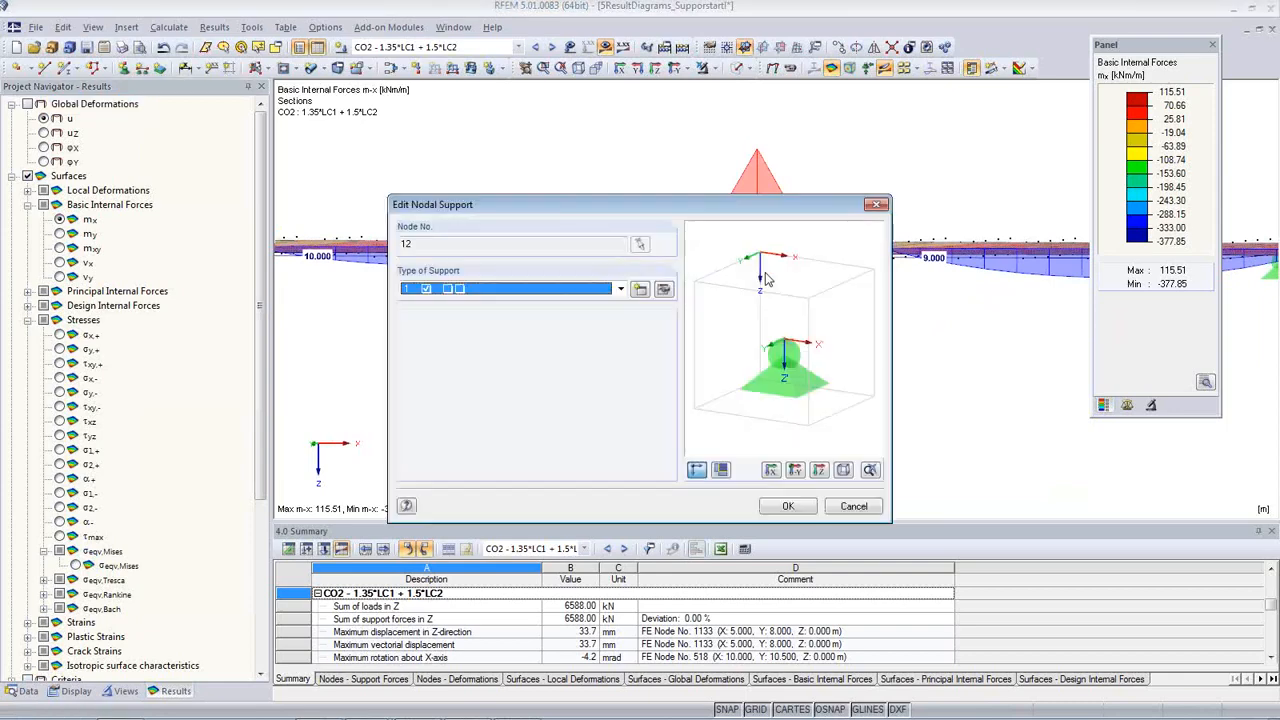
{"action": "left_click", "coordinate": [640, 290]}
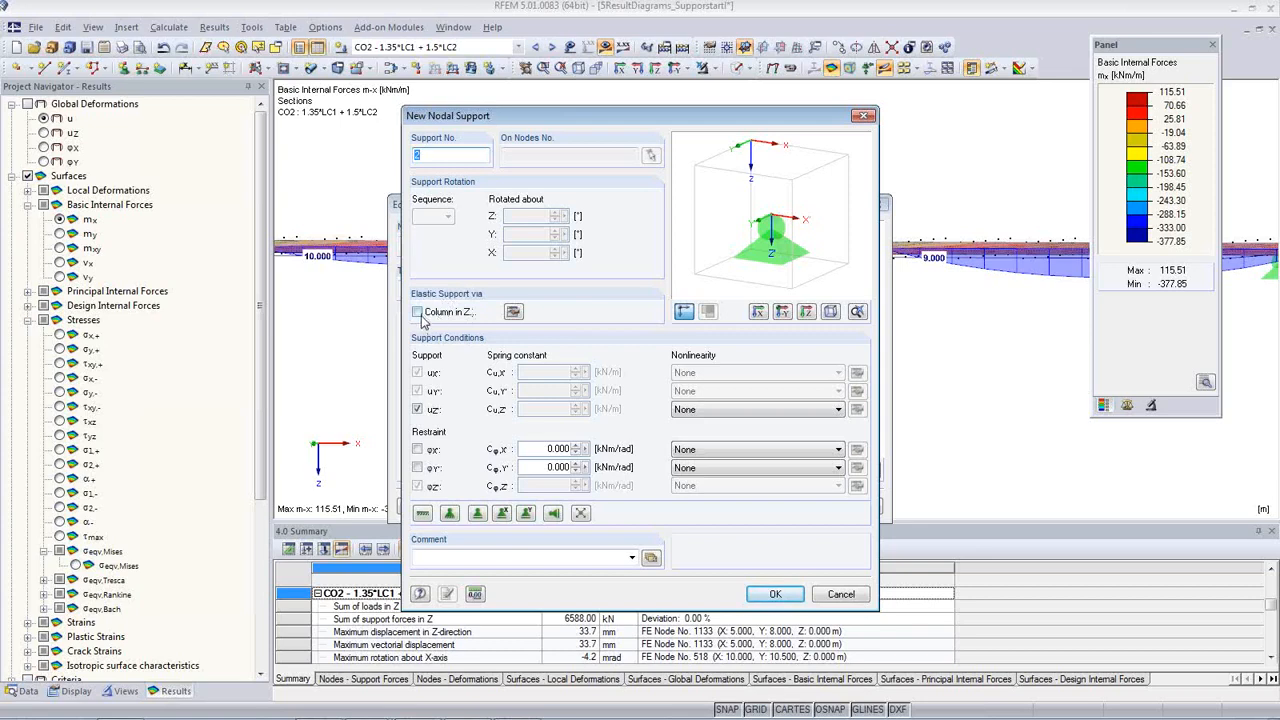
{"action": "left_click", "coordinate": [417, 312]}
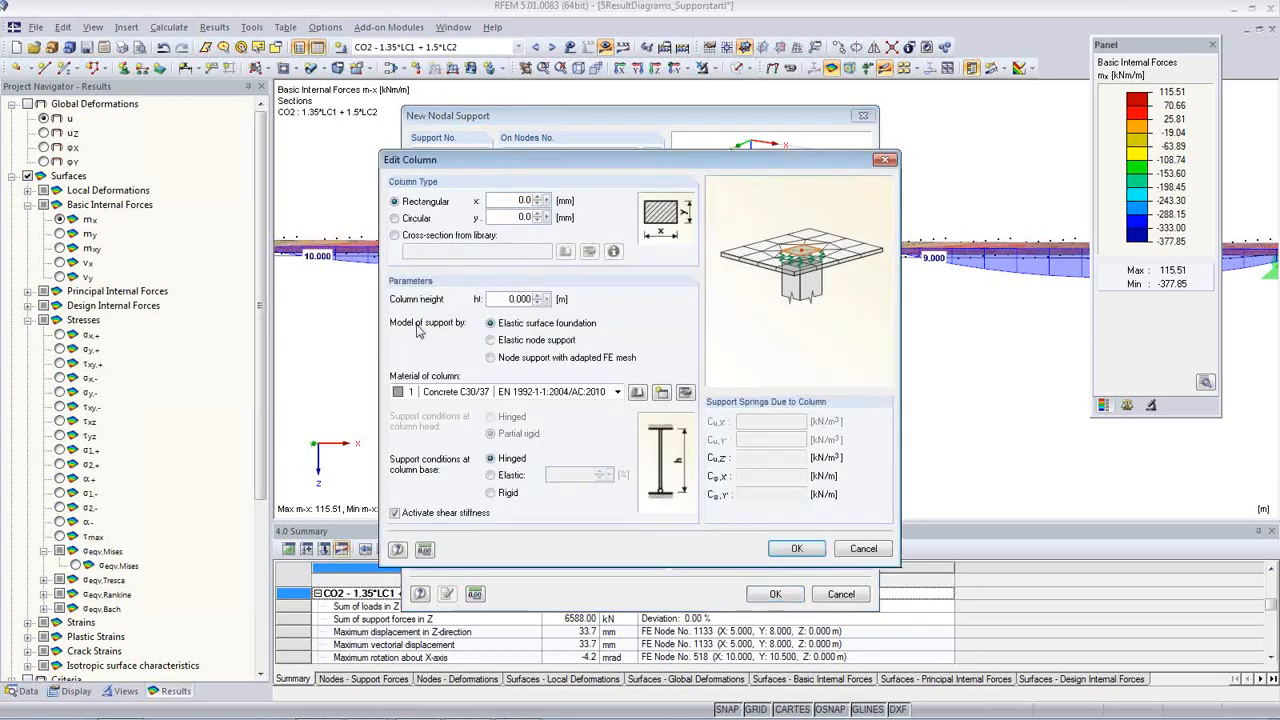
- Define the support column as circular with a 500 mm diameter and a 5 m height, in Concrete C30/37
{"action": "left_click", "coordinate": [415, 219]}
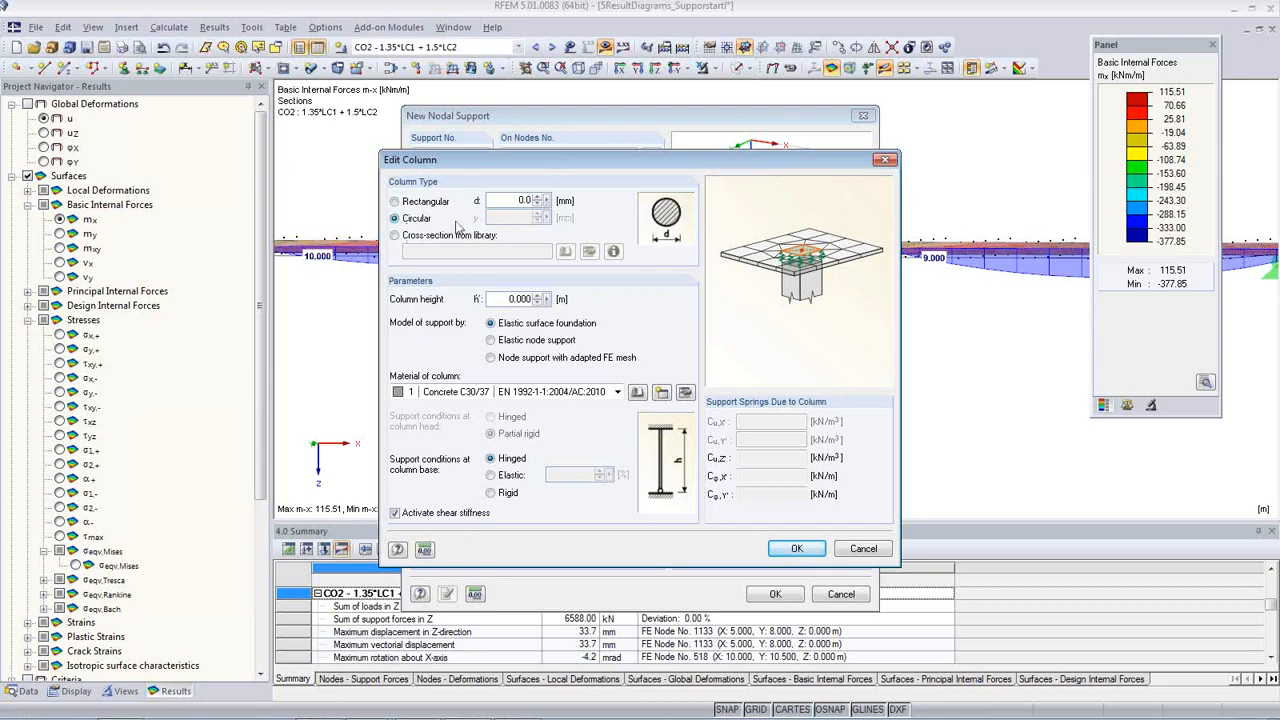
{"action": "left_click_drag", "start_coordinate": [496, 201], "coordinate": [591, 209]}
{"action": "type", "text": "500"}
{"action": "left_click_drag", "start_coordinate": [500, 298], "coordinate": [624, 313]}
{"action": "type", "text": "5"}
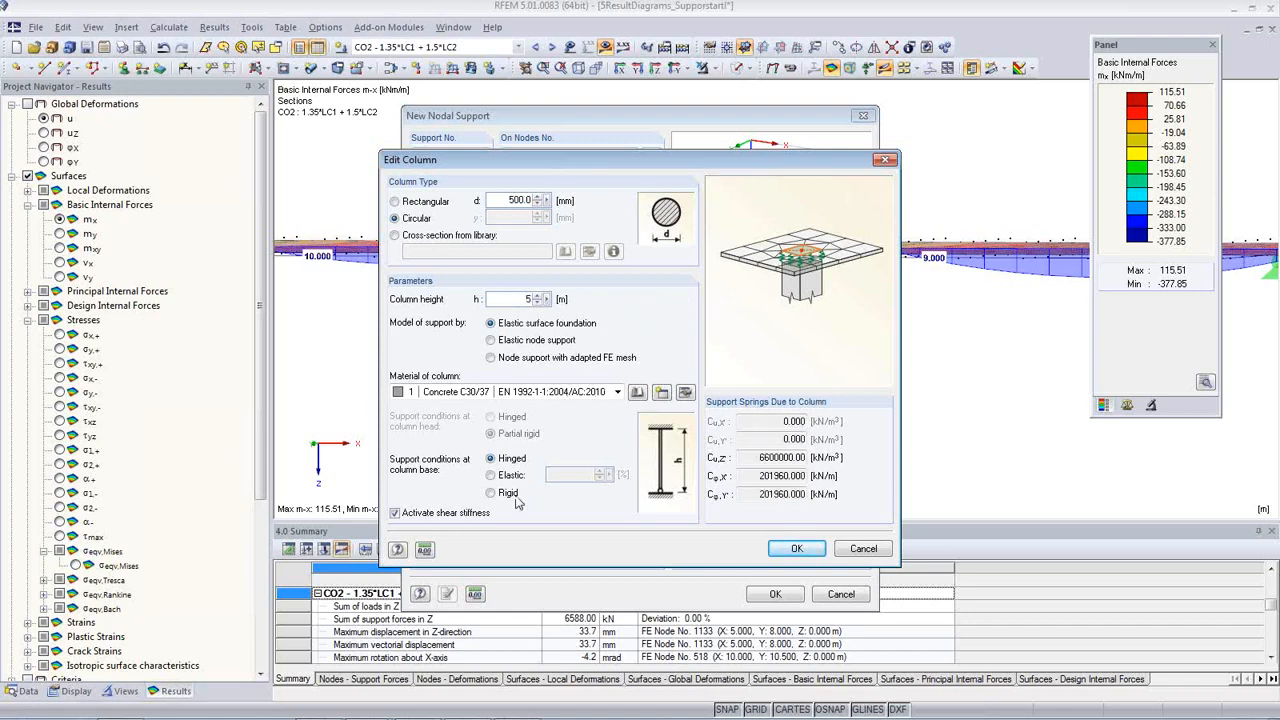
{"action": "left_click", "coordinate": [532, 397]}
{"action": "left_click", "coordinate": [532, 397]}
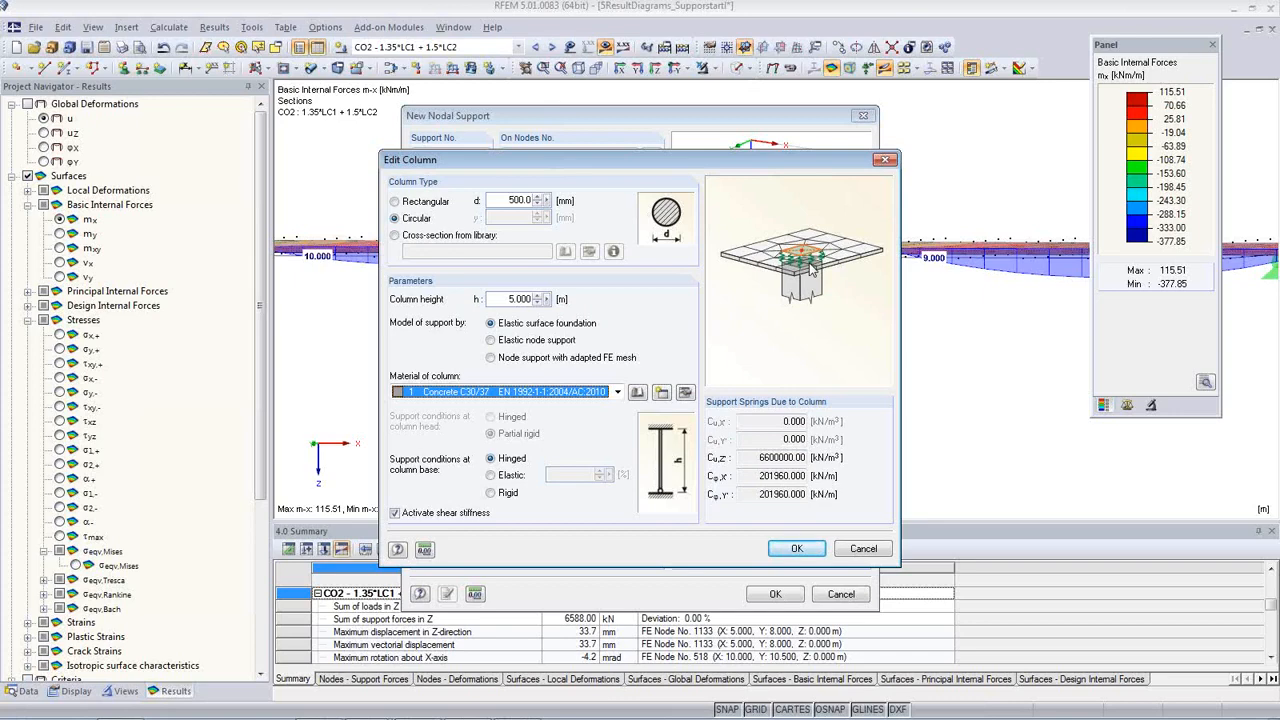
- Compare the column's support models, keep Elastic surface foundation, and assign the new column support to node 12, deleting the existing results
{"action": "left_click", "coordinate": [491, 341]}
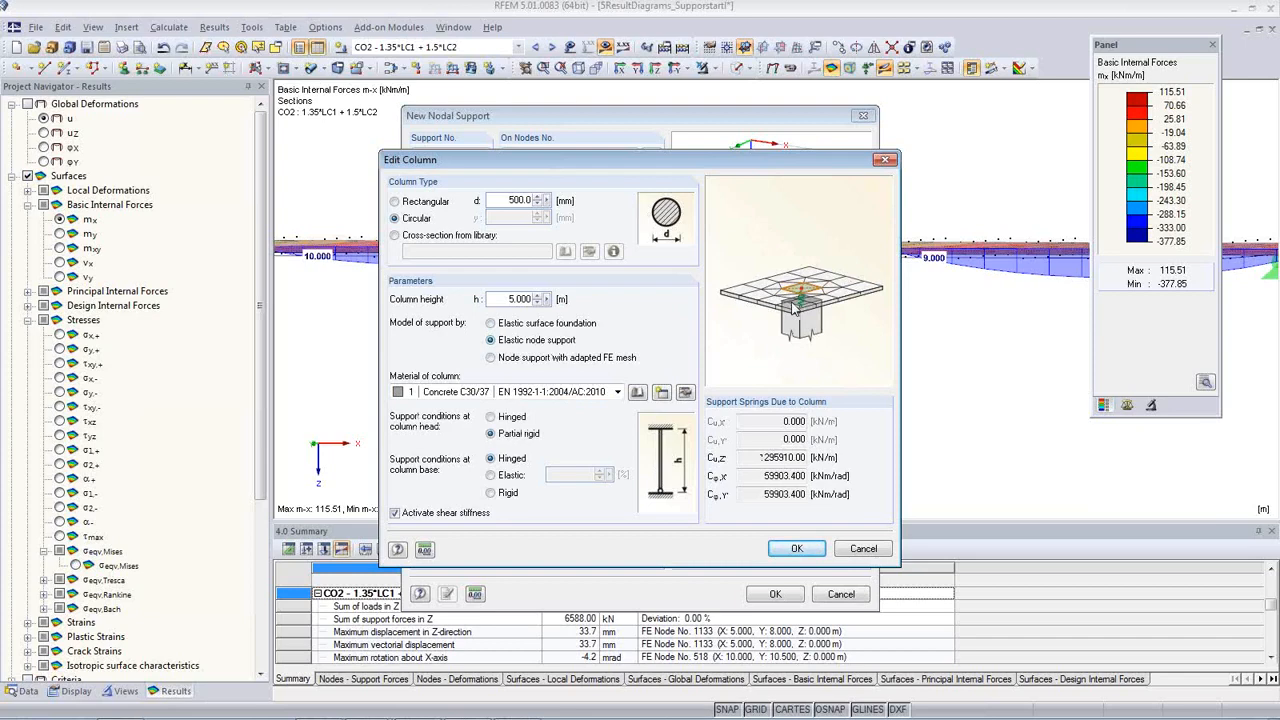
{"action": "left_click", "coordinate": [491, 358]}
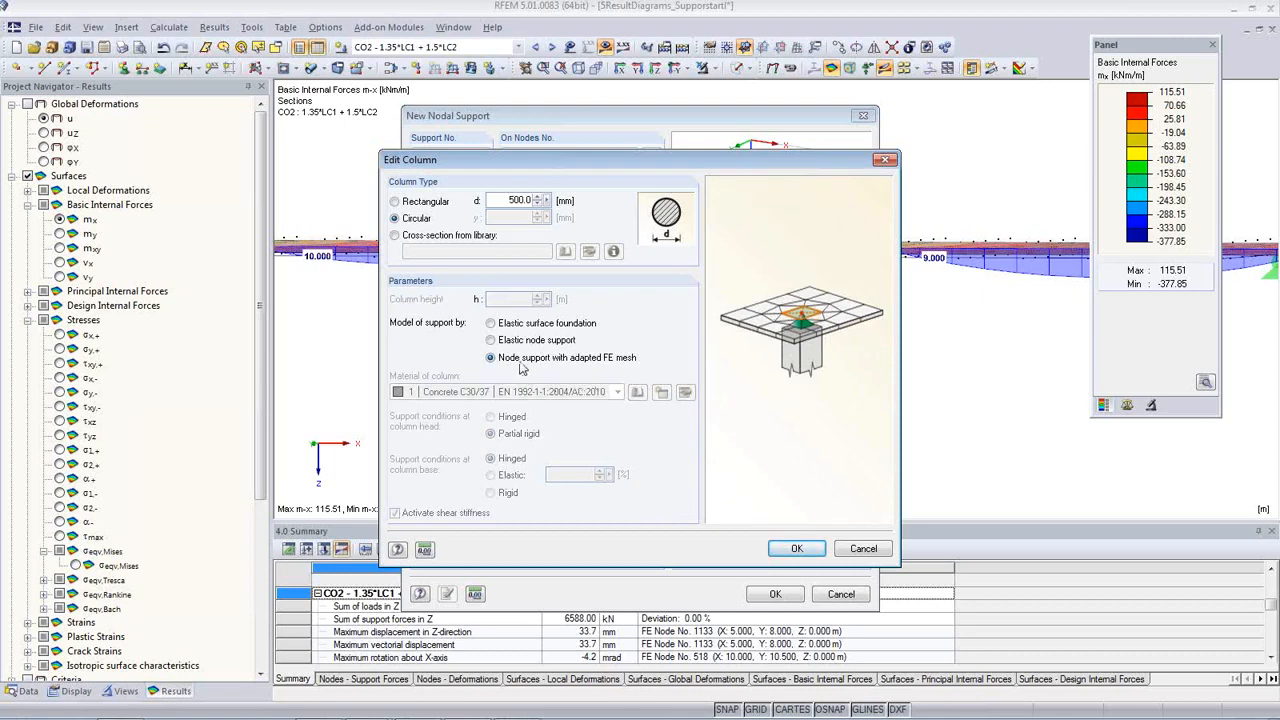
{"action": "left_click", "coordinate": [493, 324]}
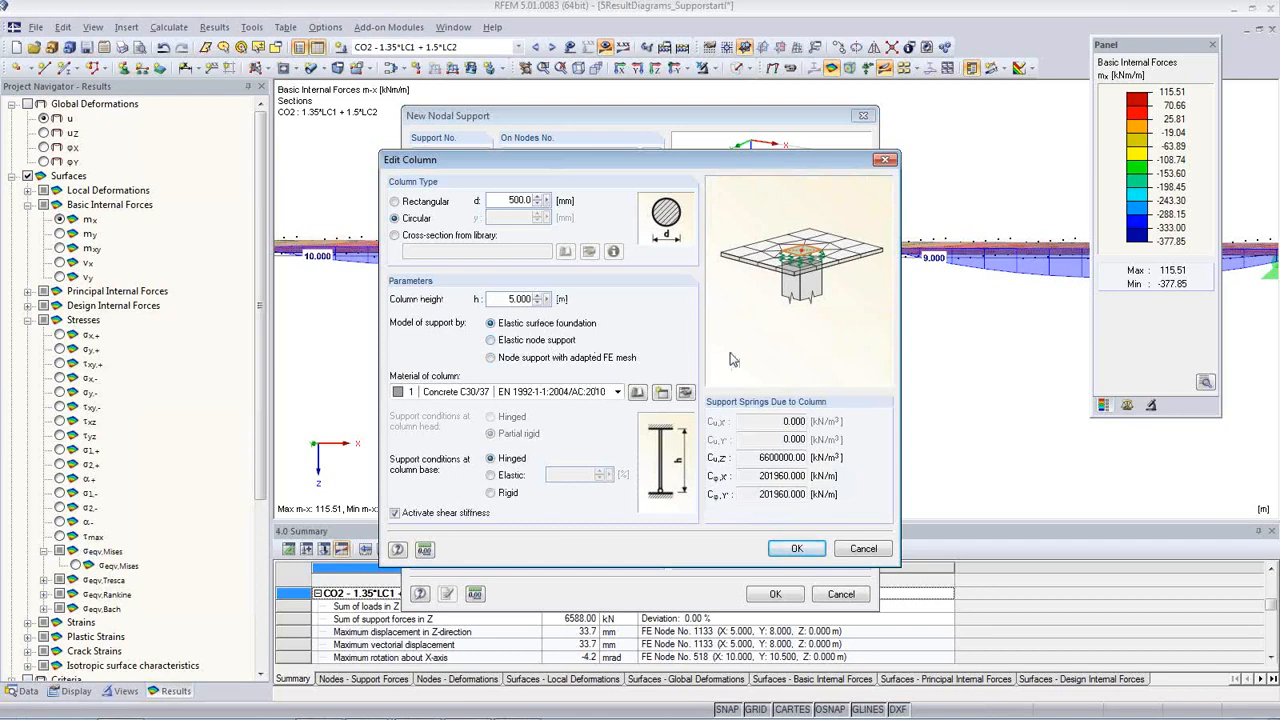
{"action": "left_click", "coordinate": [797, 550]}
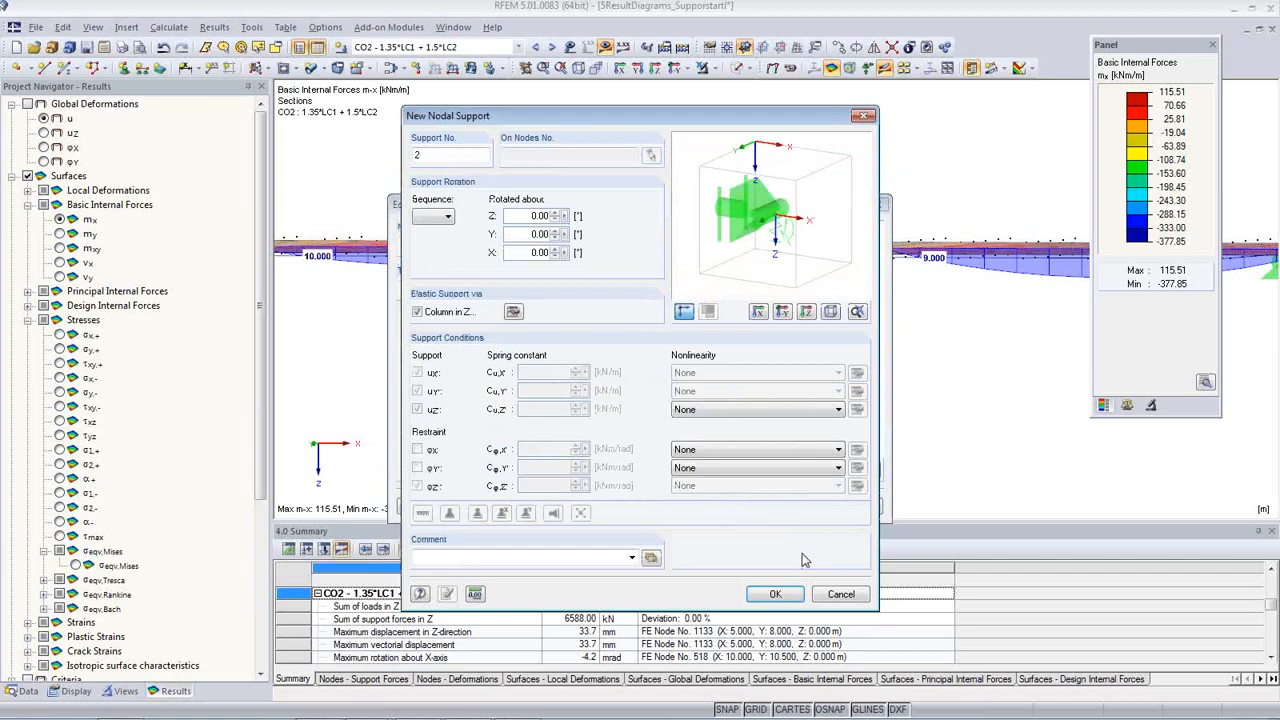
{"action": "left_click", "coordinate": [790, 598]}
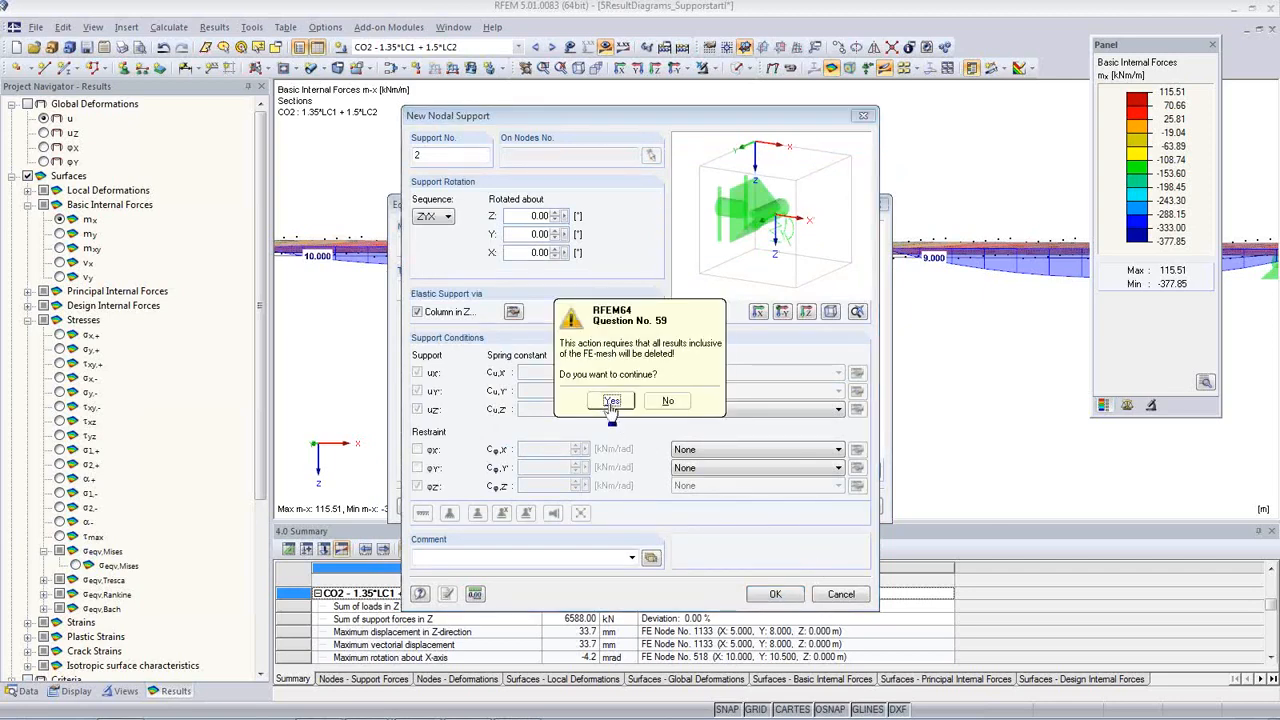
{"action": "left_click", "coordinate": [611, 403]}
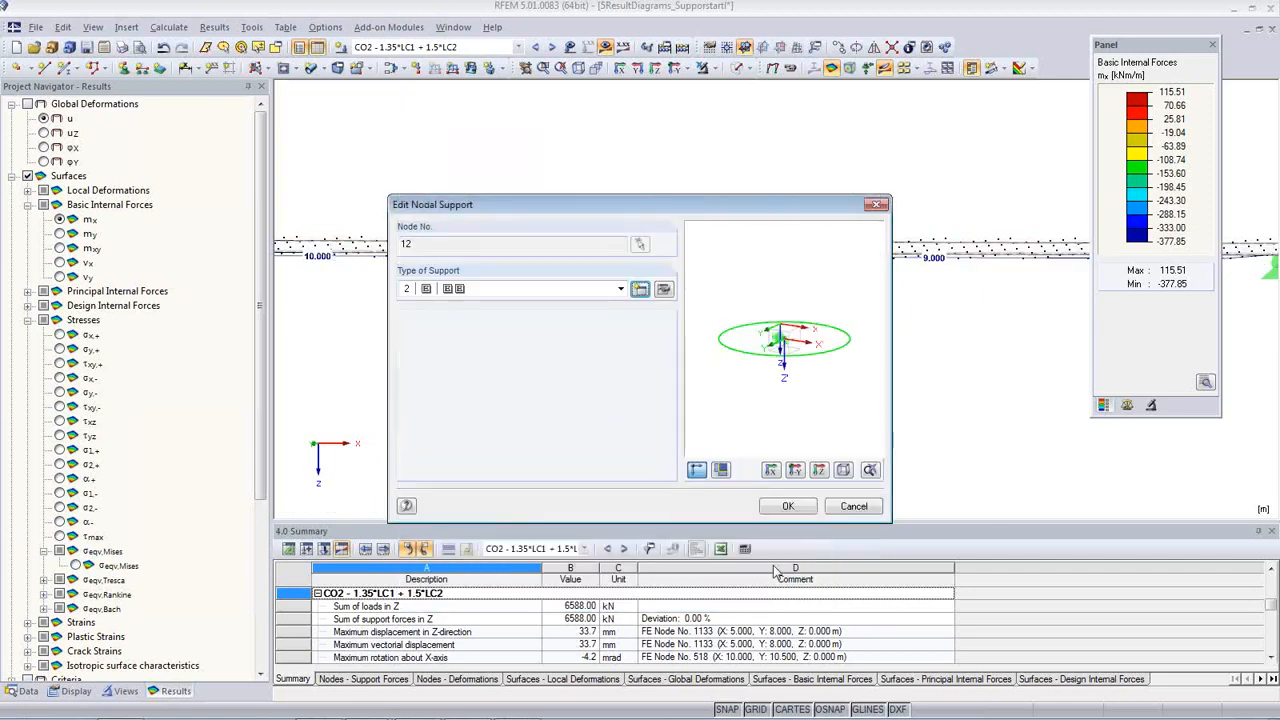
{"action": "left_click", "coordinate": [788, 506]}
- Recalculate load combination CO2 and display the basic internal forces m-x around the new column support
{"action": "middle_click_drag", "start_coordinate": [657, 352], "coordinate": [643, 429], "text": "ctrl"}
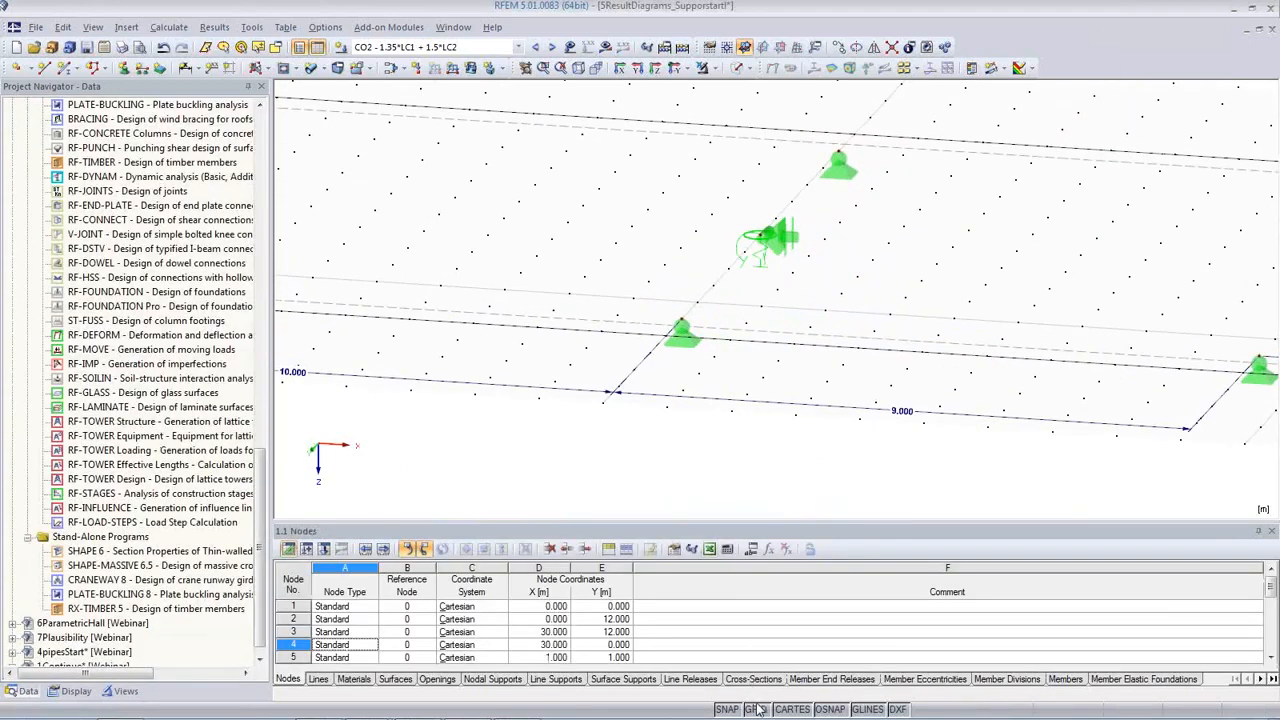
{"action": "scroll", "coordinate": [765, 290], "scroll_direction": "down", "scroll_amount": 5}
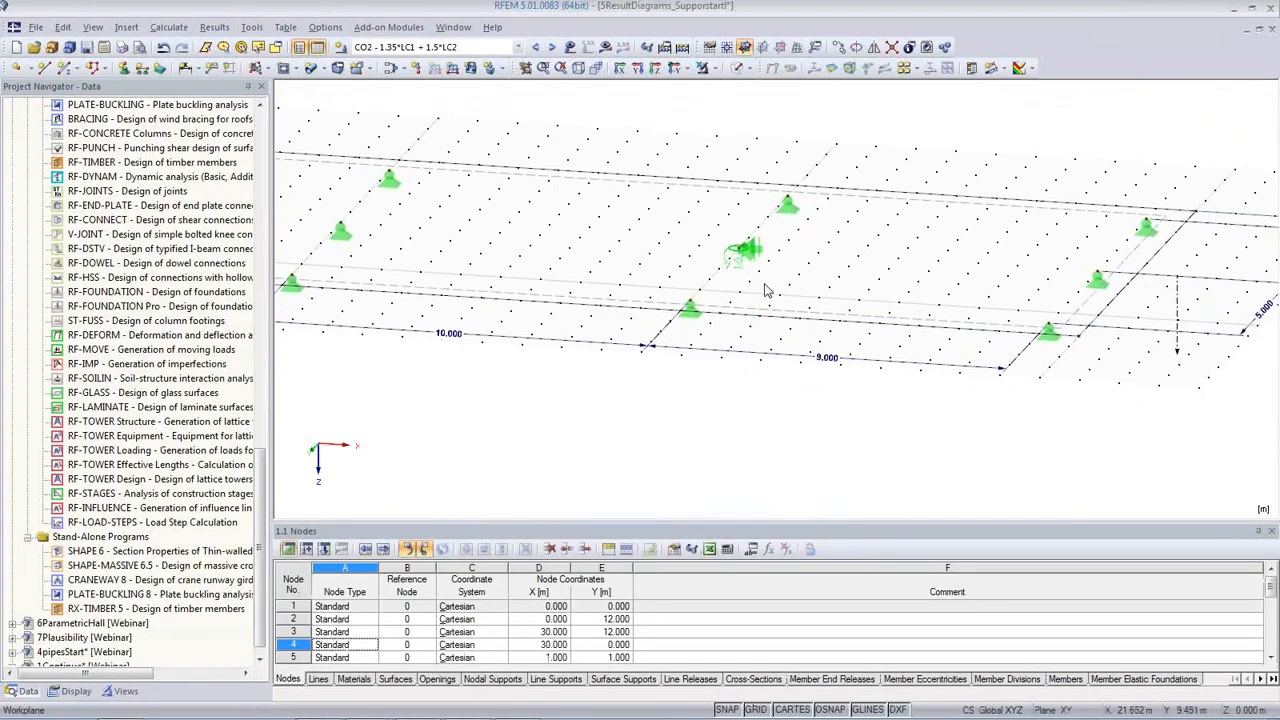
{"action": "middle_click_drag", "start_coordinate": [766, 300], "coordinate": [772, 368]}
{"action": "left_click", "coordinate": [605, 47]}
{"action": "left_click", "coordinate": [627, 402]}
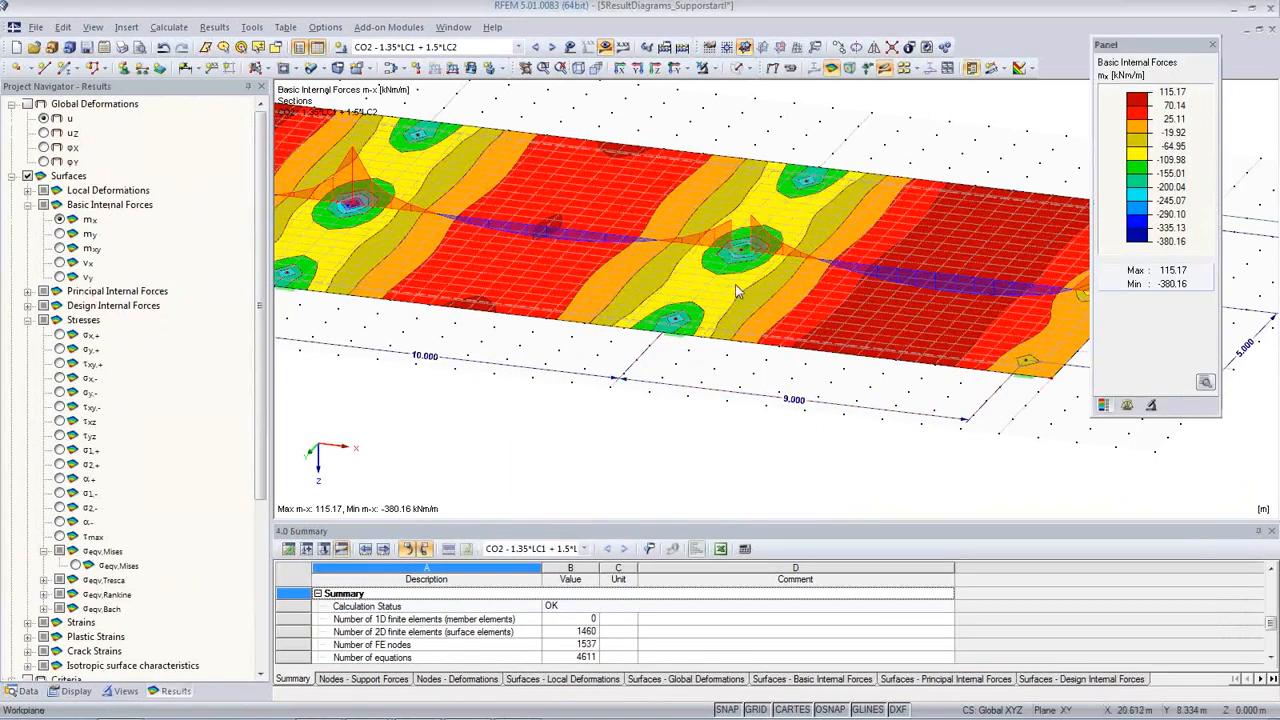
{"action": "scroll", "coordinate": [762, 276], "scroll_direction": "up", "scroll_amount": 3}
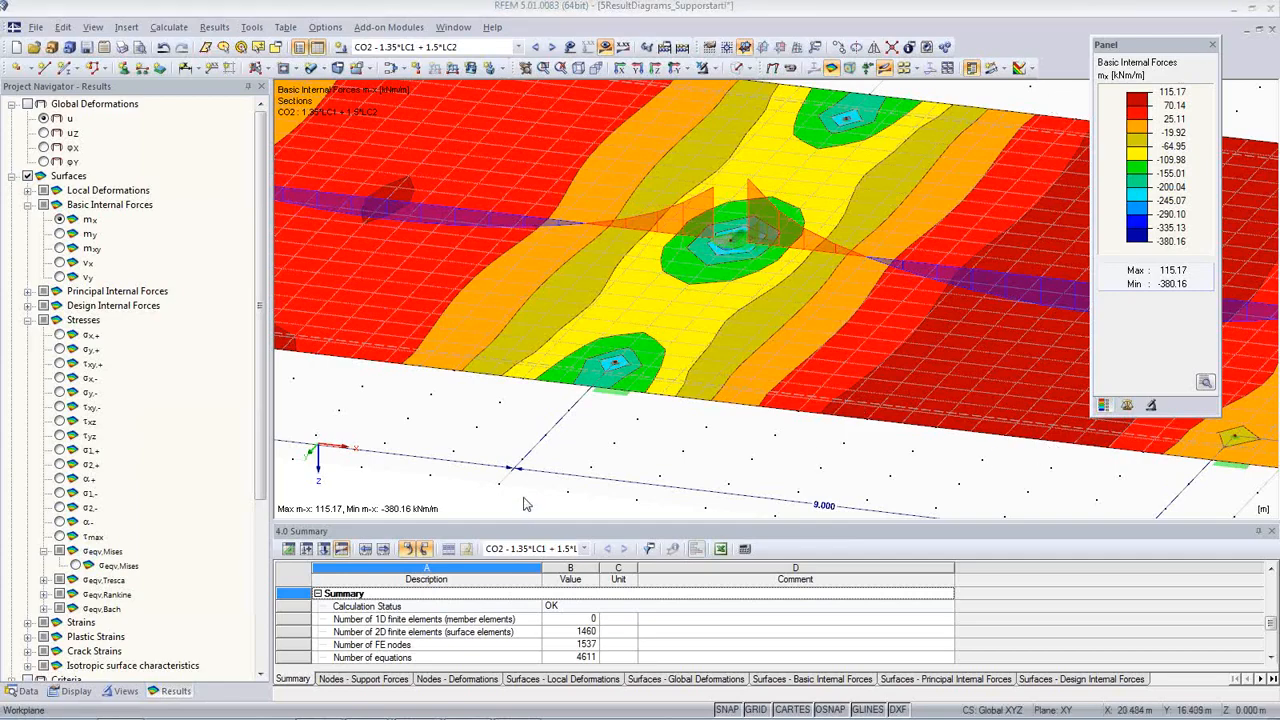
- Run the reinforced concrete design of case CA1 in the RF-CONCRETE Surfaces module and accept the results
{"action": "left_click", "coordinate": [518, 47]}
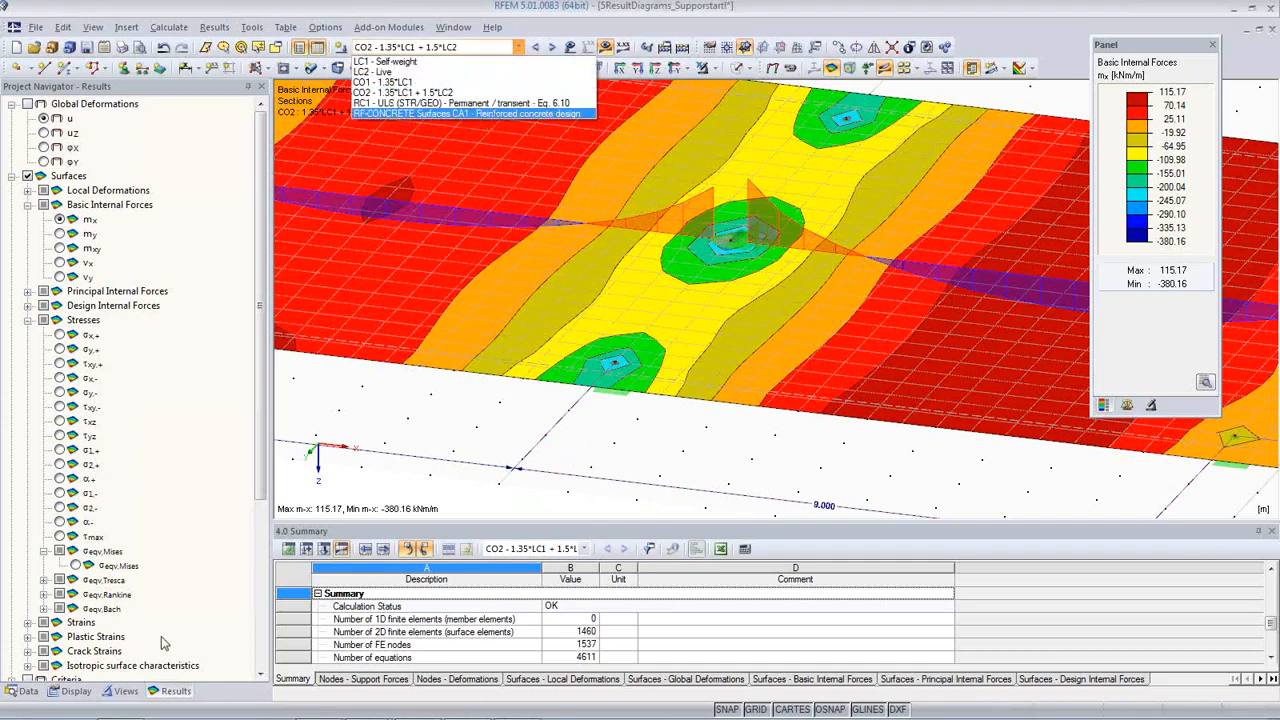
{"action": "left_click", "coordinate": [28, 691]}
{"action": "left_click", "coordinate": [28, 691]}
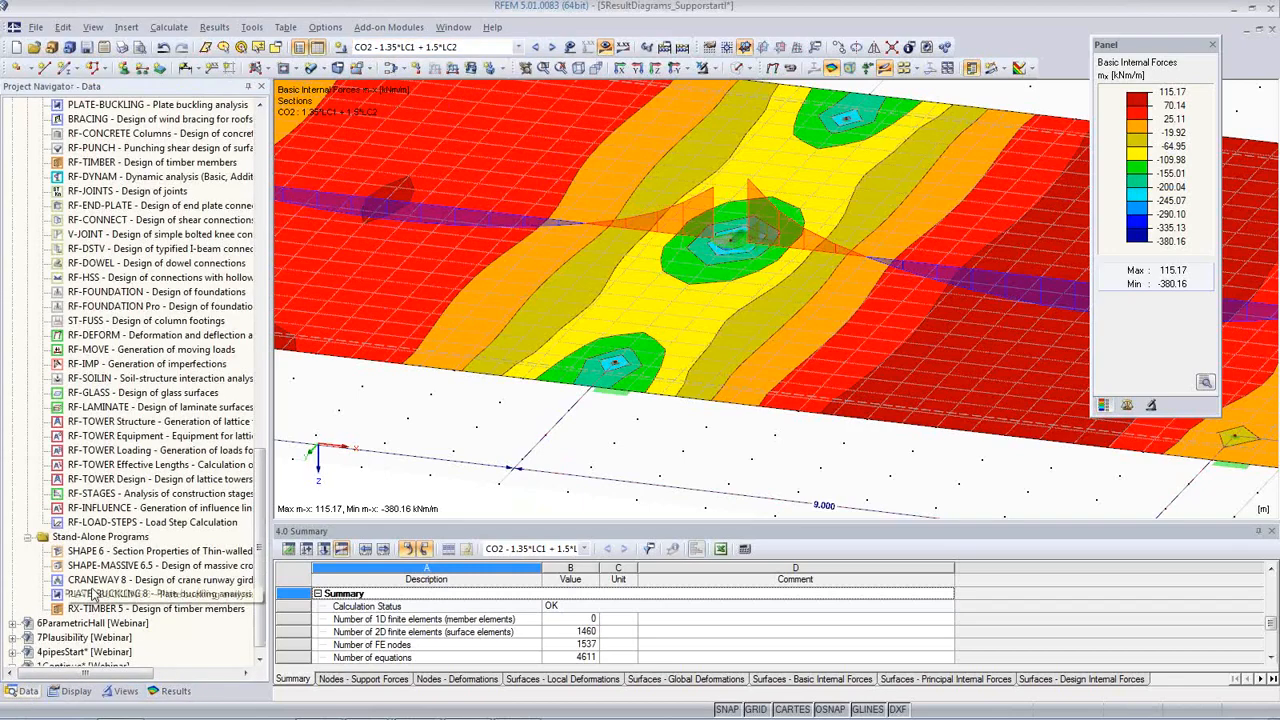
{"action": "scroll", "coordinate": [95, 595], "scroll_direction": "down", "scroll_amount": 1}
{"action": "scroll", "coordinate": [100, 597], "scroll_direction": "up", "scroll_amount": 8}
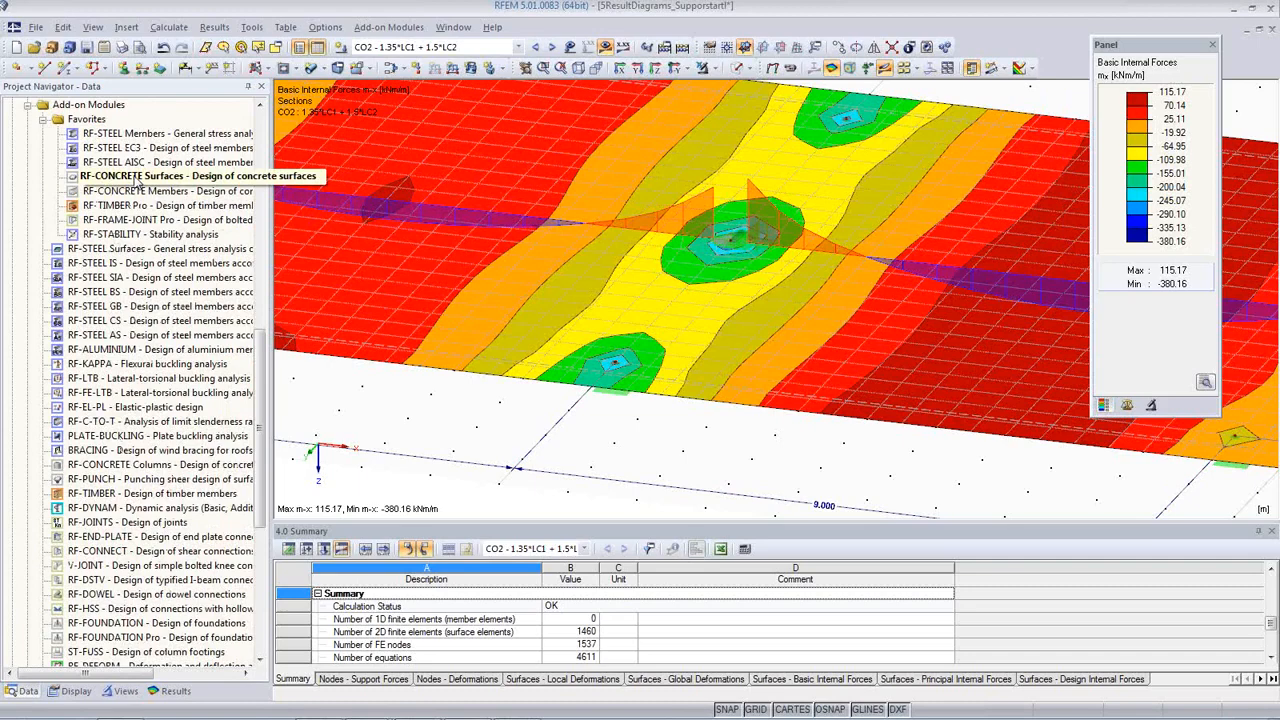
{"action": "double_click", "coordinate": [135, 176]}
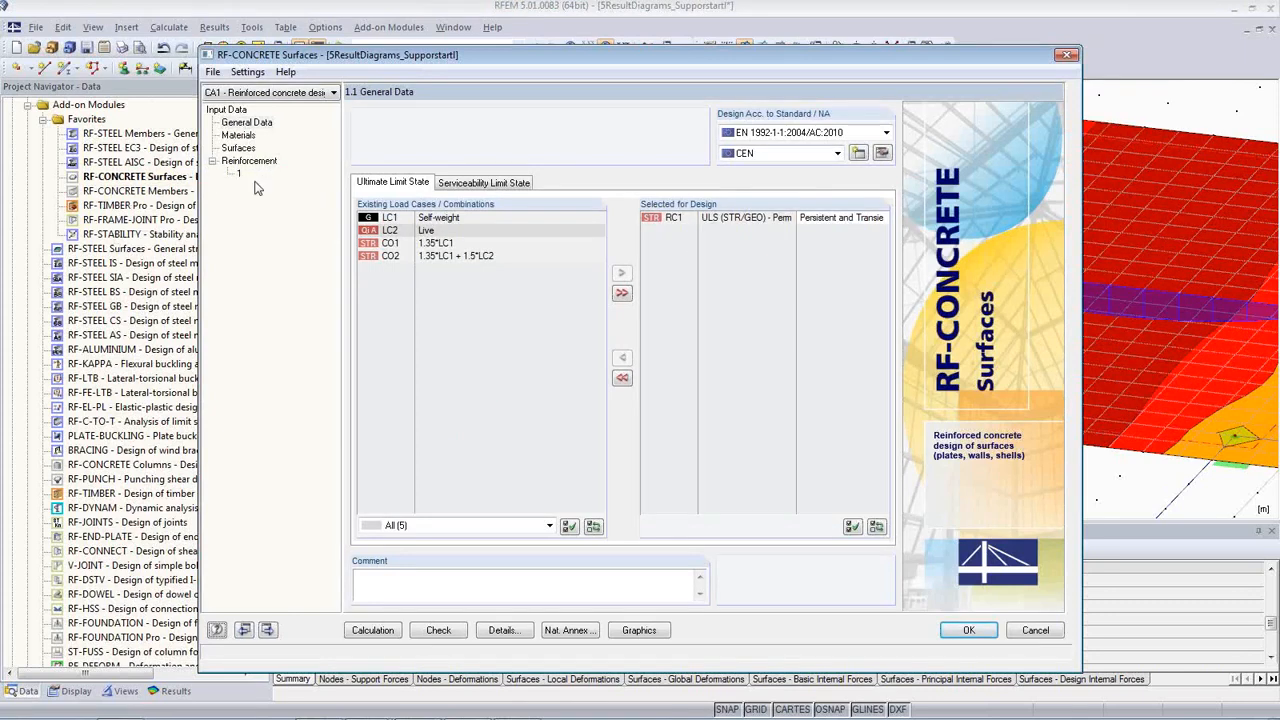
{"action": "left_click", "coordinate": [372, 630]}
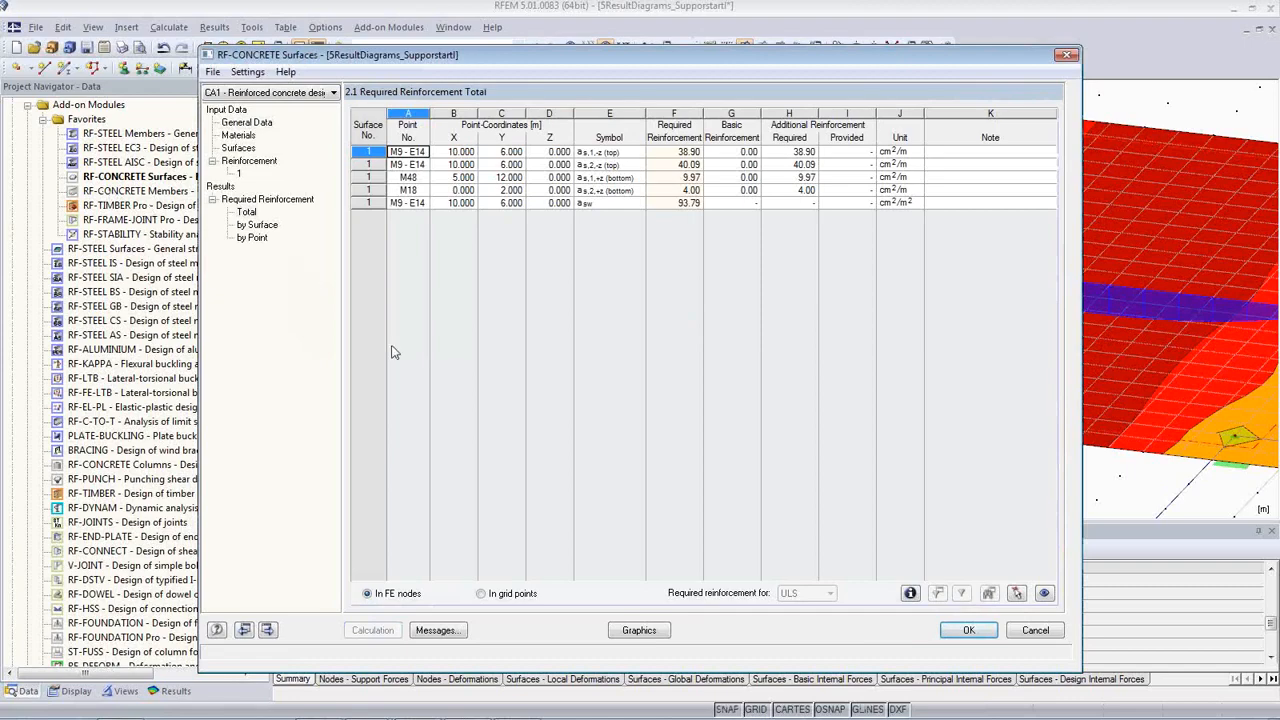
{"action": "left_click", "coordinate": [969, 630]}
- Display the RF-CONCRETE Surfaces CA1 required reinforcement with the coloured surface results switched off, leaving only the section diagrams
{"action": "left_click", "coordinate": [516, 47]}
{"action": "left_click", "coordinate": [500, 113]}
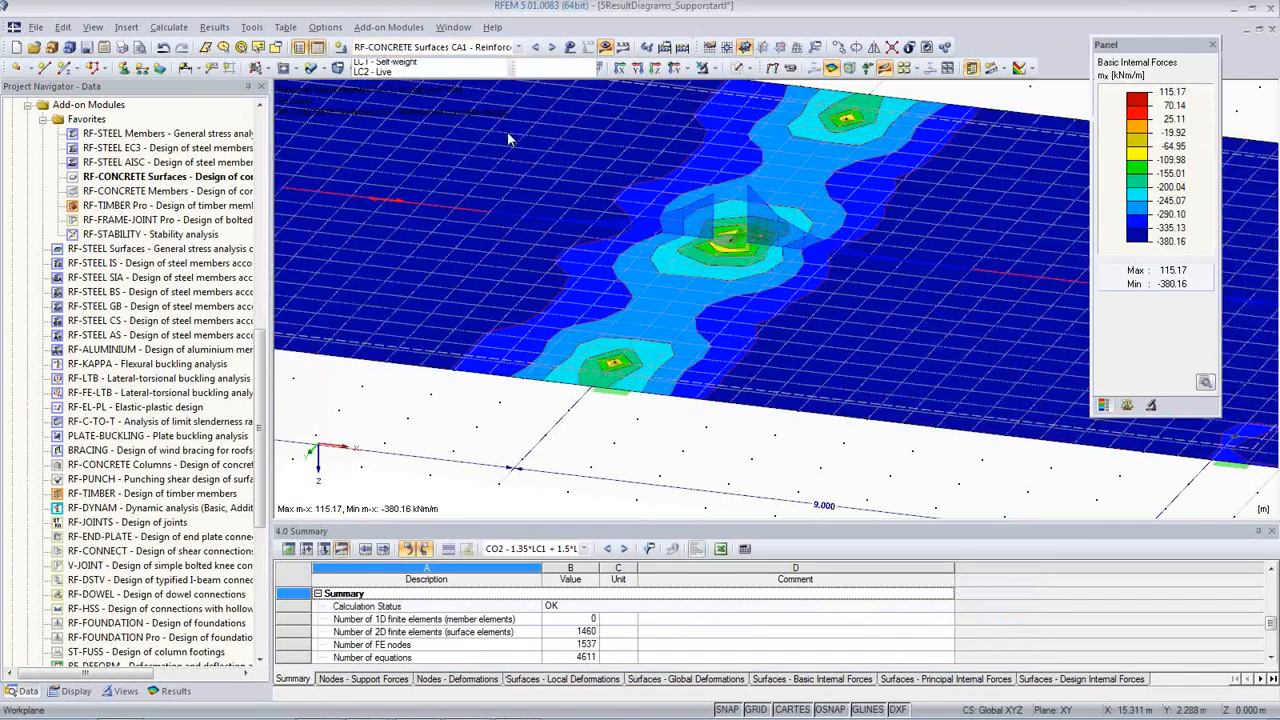
{"action": "middle_click_drag", "start_coordinate": [706, 429], "coordinate": [740, 481]}
{"action": "left_click", "coordinate": [1032, 69]}
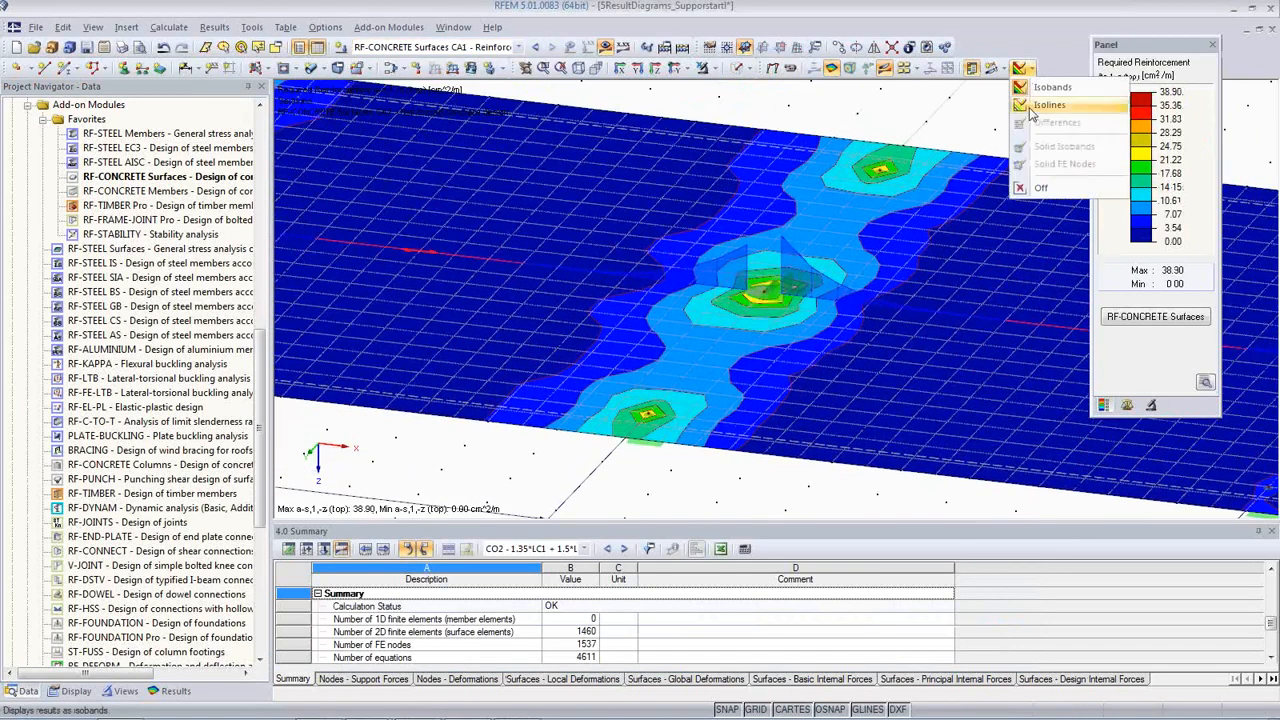
{"action": "left_click", "coordinate": [1020, 193]}
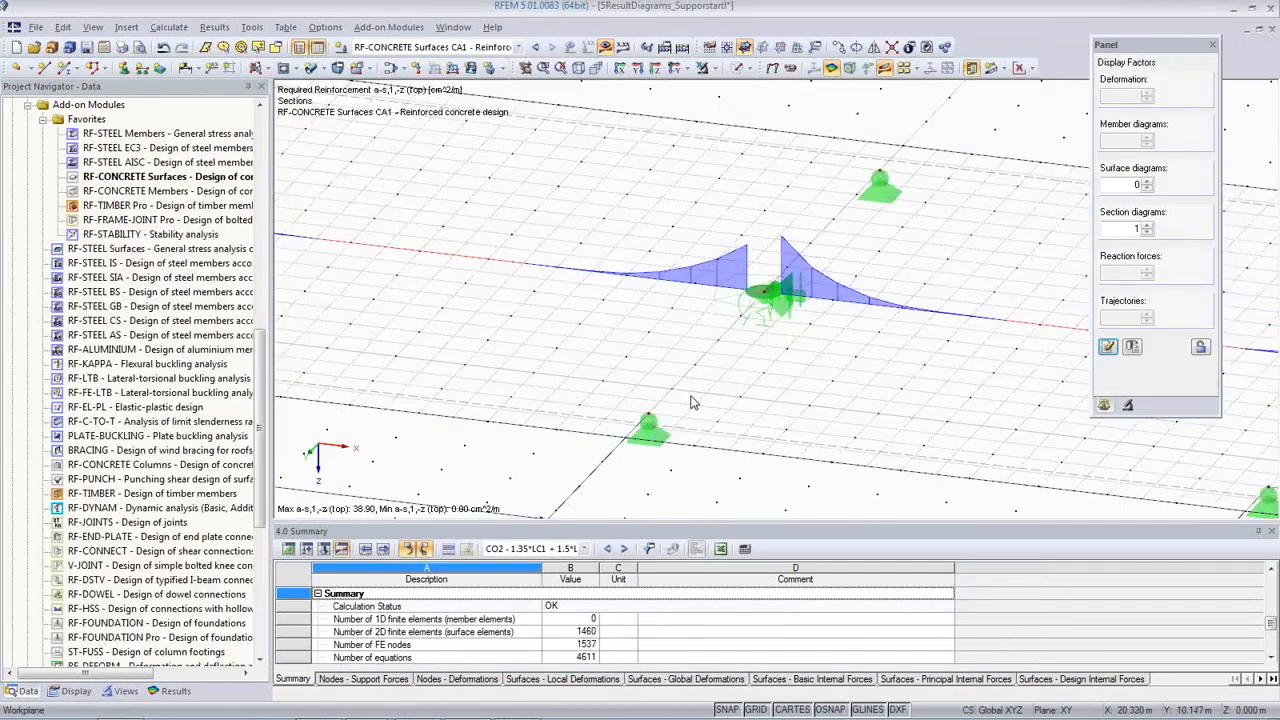
- Compare the section diagrams of required top reinforcement at the rigid point support and at the elastic column support
{"action": "middle_click_drag", "start_coordinate": [586, 381], "coordinate": [684, 363]}
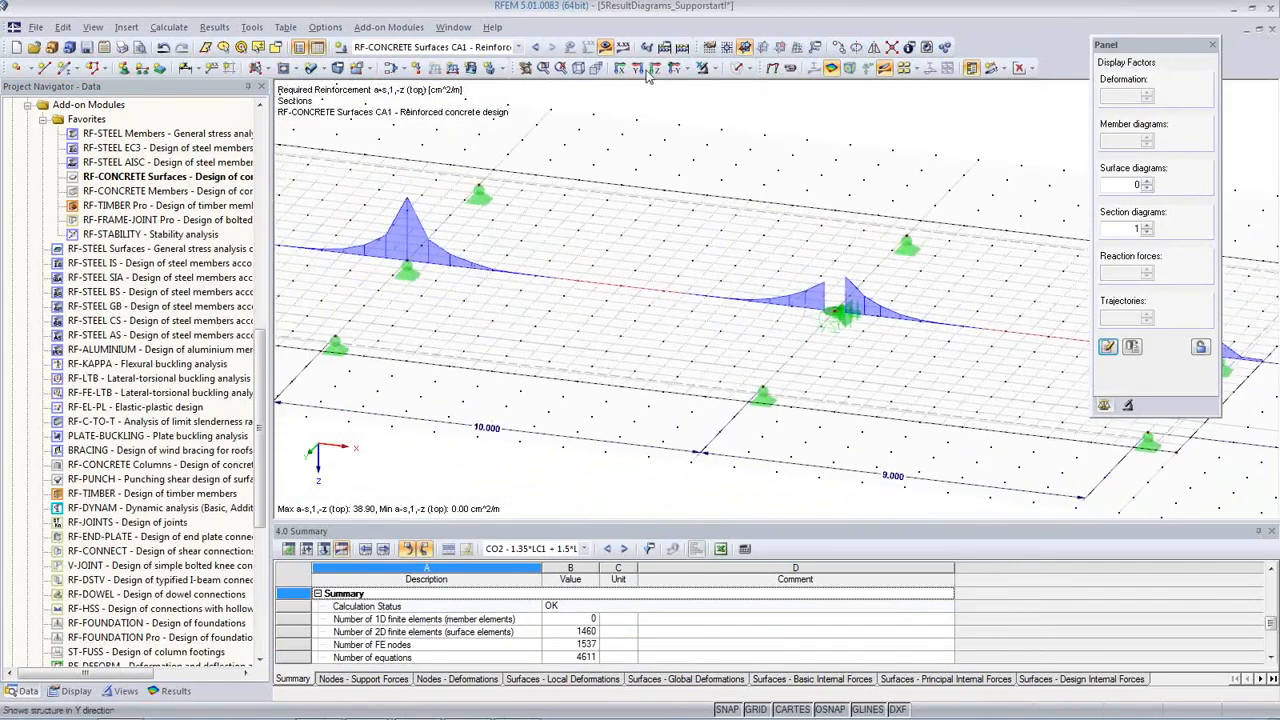
{"action": "scroll", "coordinate": [413, 207], "scroll_direction": "up", "scroll_amount": 1}
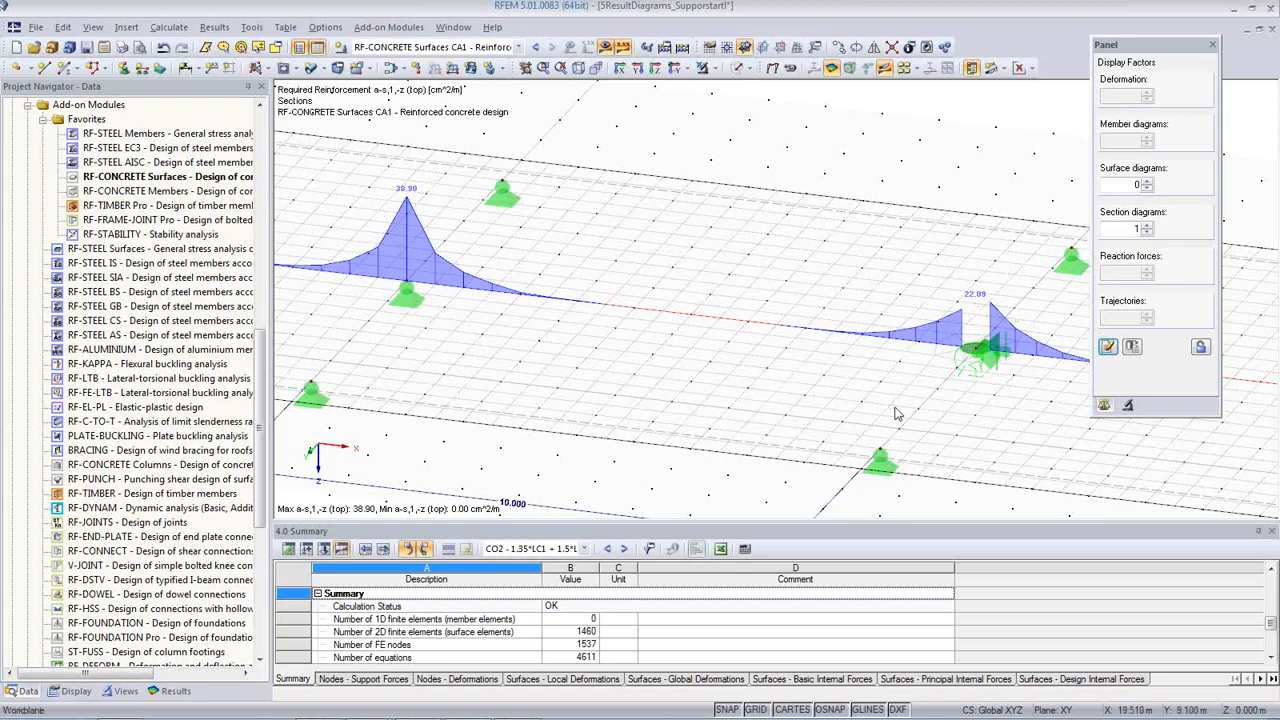
{"action": "middle_click_drag", "start_coordinate": [952, 372], "coordinate": [850, 300]}
{"action": "scroll", "coordinate": [850, 300], "scroll_direction": "up", "scroll_amount": 2}
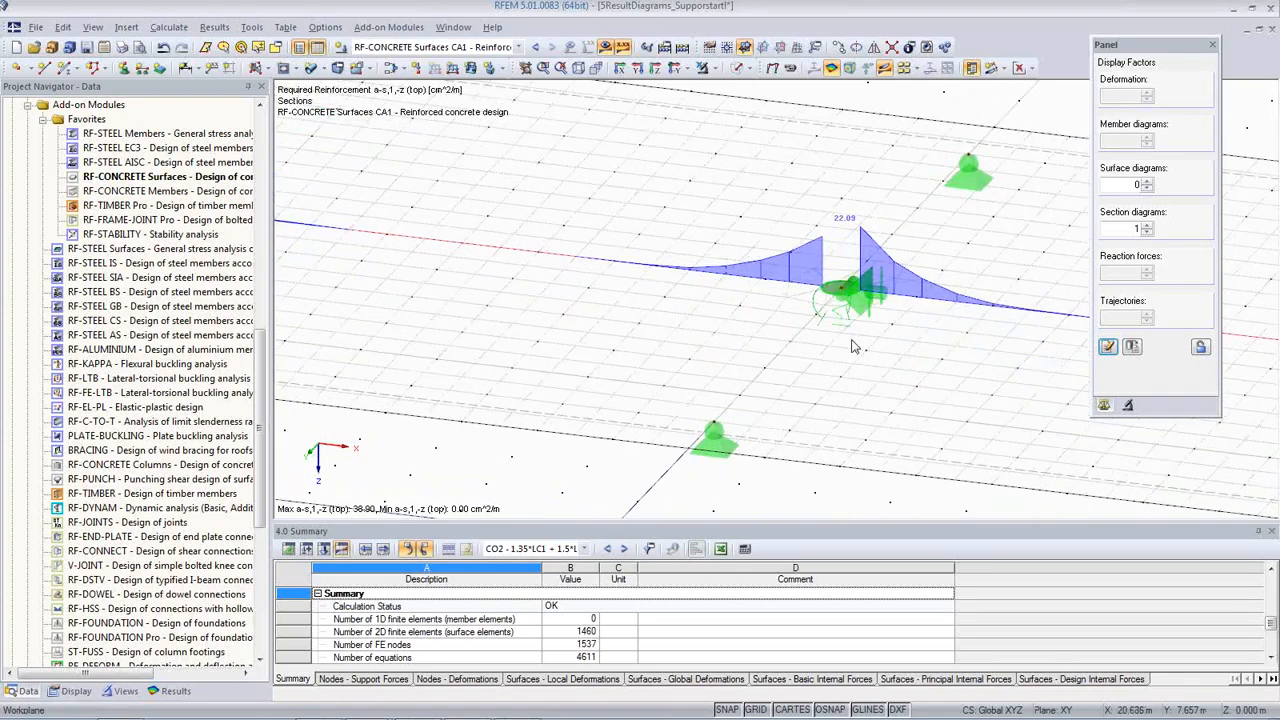
{"action": "scroll", "coordinate": [813, 345], "scroll_direction": "down", "scroll_amount": 4}
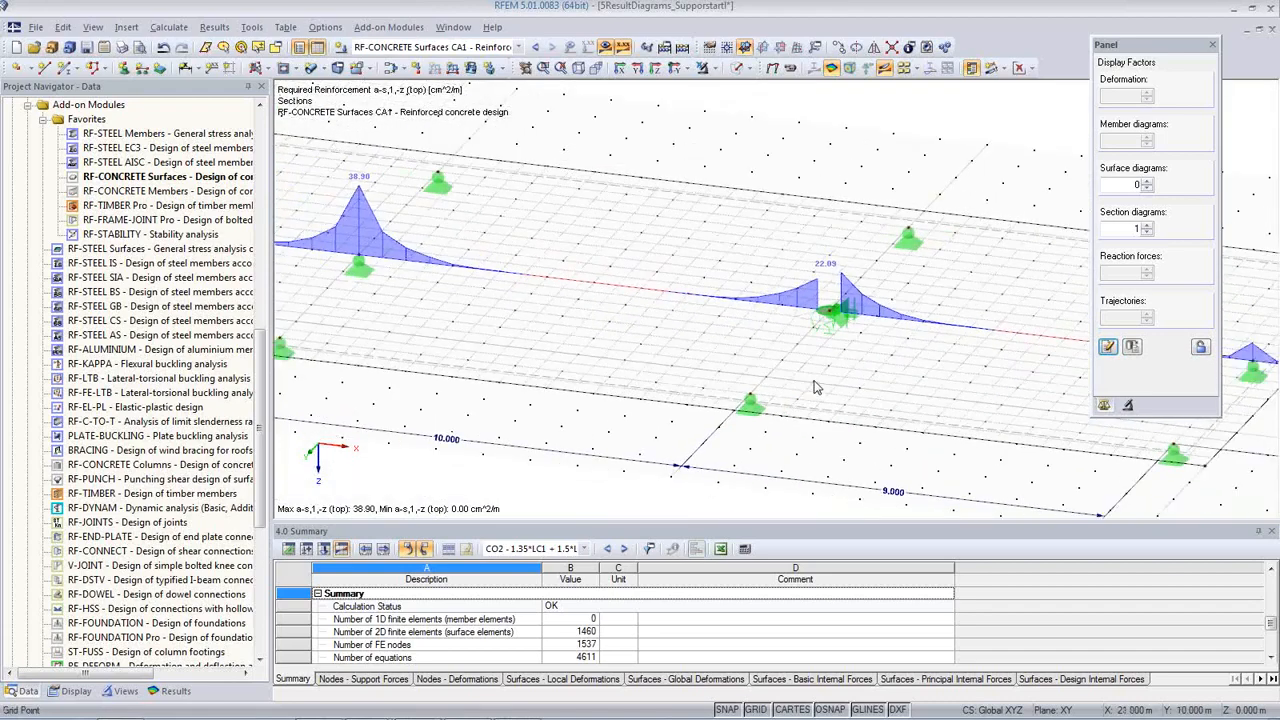
{"action": "middle_click_drag", "start_coordinate": [645, 366], "coordinate": [718, 360]}
{"action": "scroll", "coordinate": [718, 360], "scroll_direction": "down", "scroll_amount": 1}
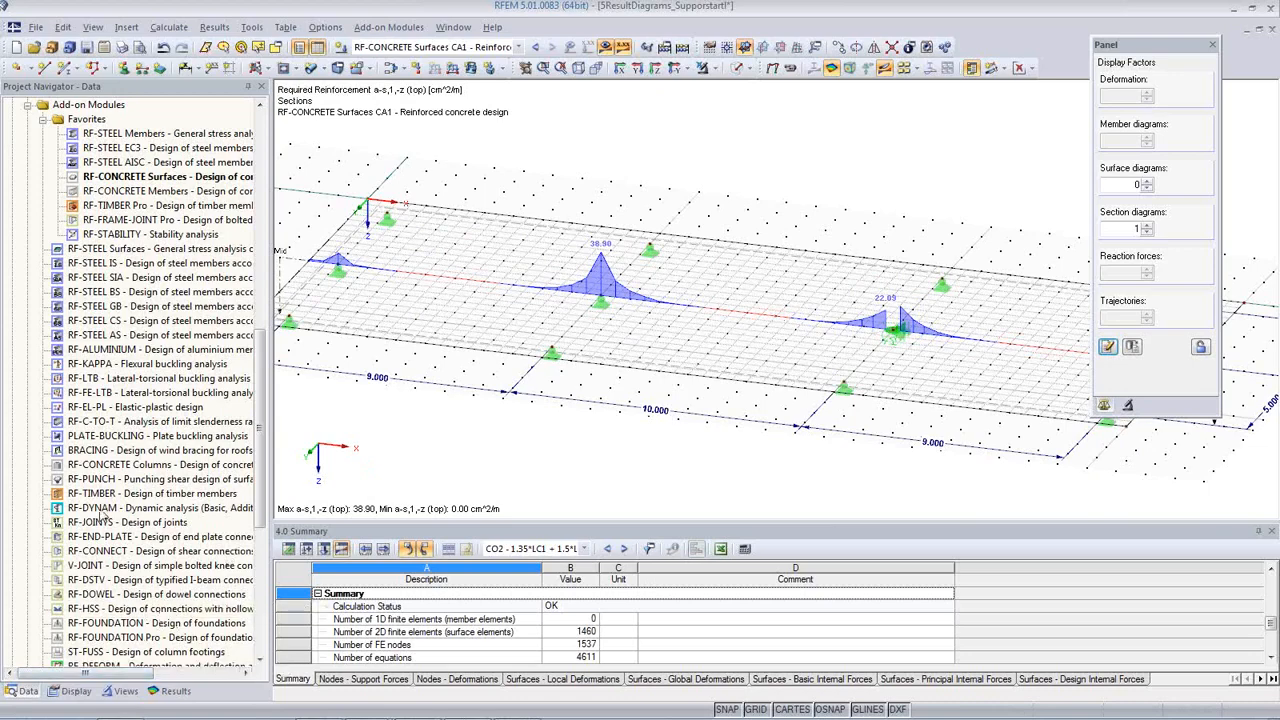
- Start a new average region described as "Reg 1" and assign it to surface 1
{"action": "scroll", "coordinate": [95, 465], "scroll_direction": "up", "scroll_amount": 3}
{"action": "scroll", "coordinate": [95, 465], "scroll_direction": "up", "scroll_amount": 3}
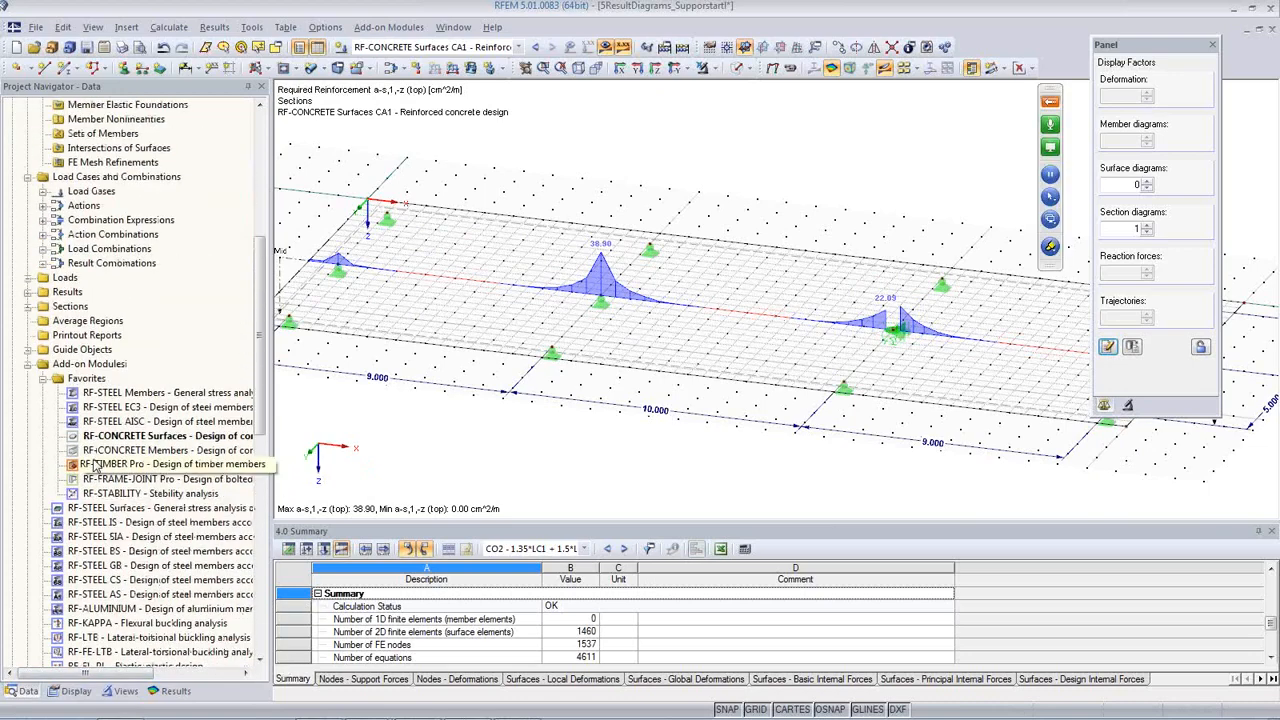
{"action": "left_click", "coordinate": [98, 322]}
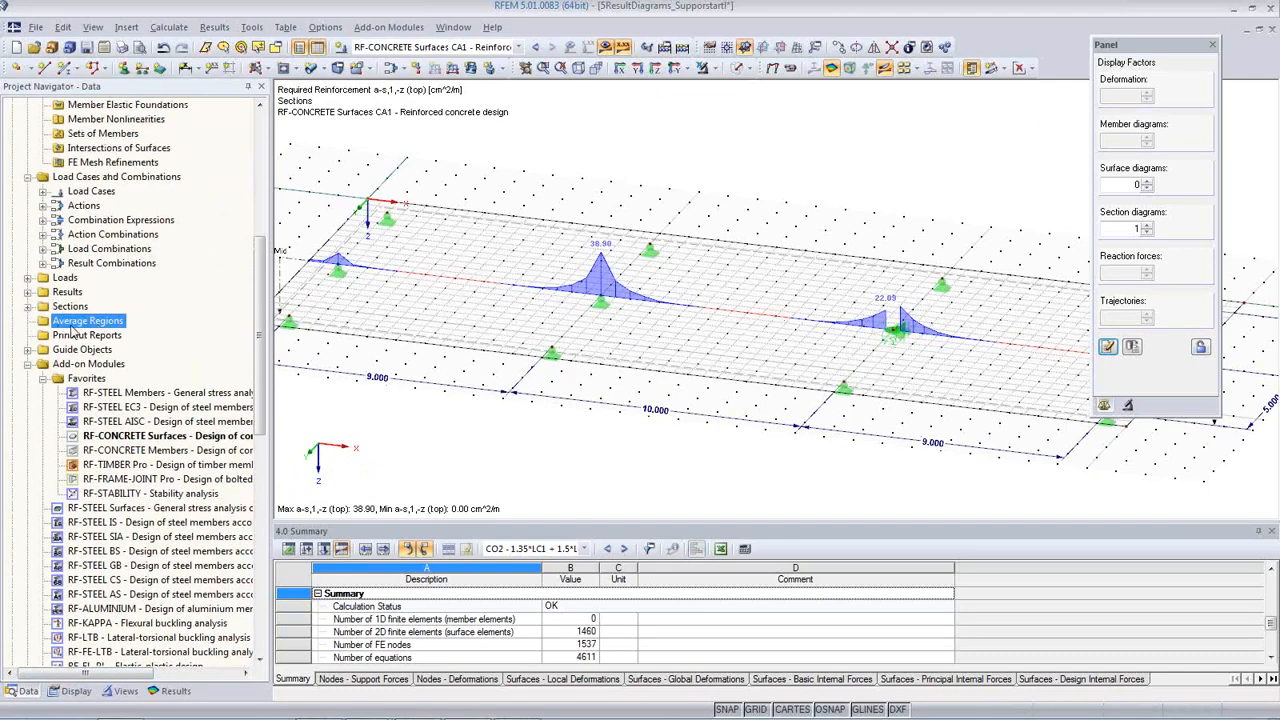
{"action": "right_click", "coordinate": [77, 325]}
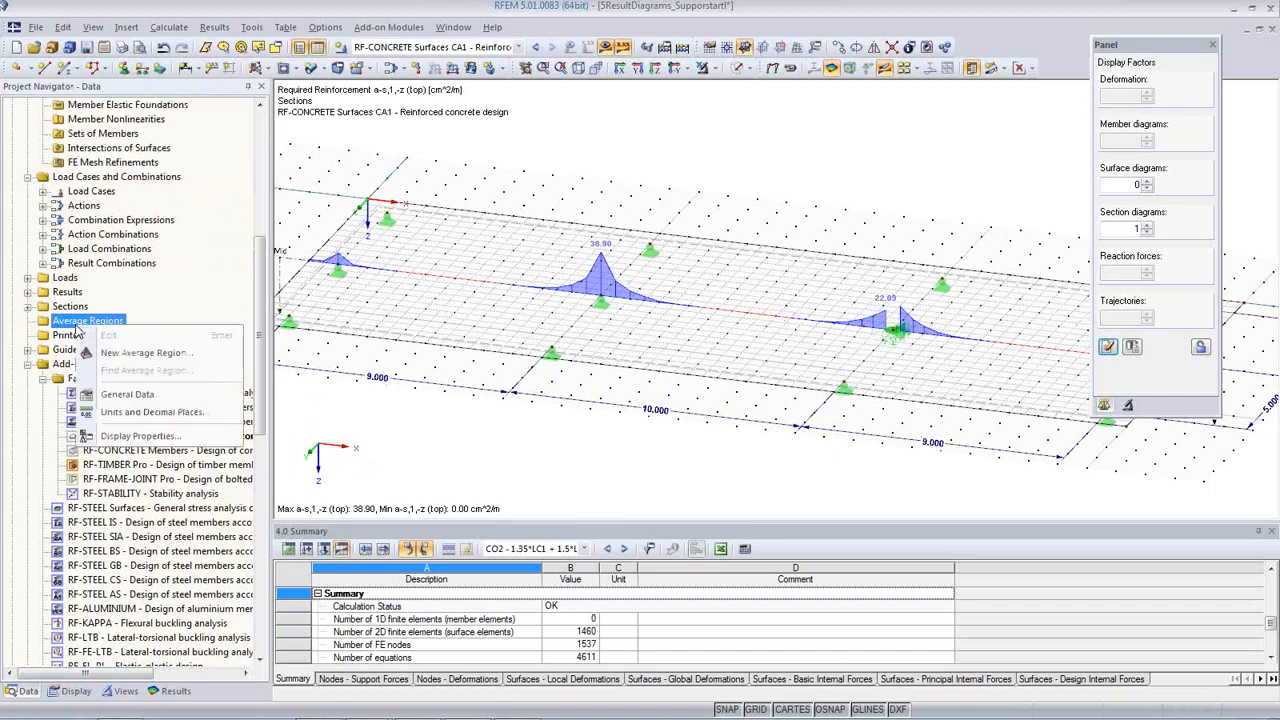
{"action": "left_click", "coordinate": [143, 356]}
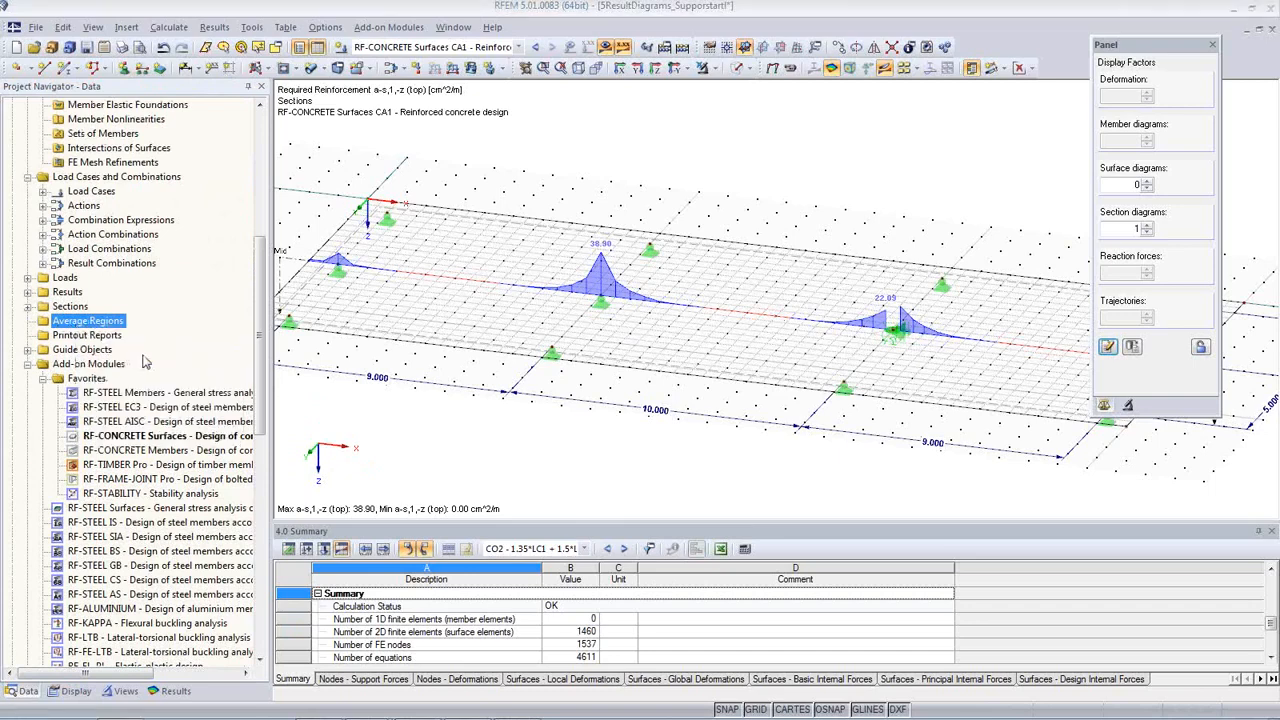
{"action": "left_click", "coordinate": [437, 167]}
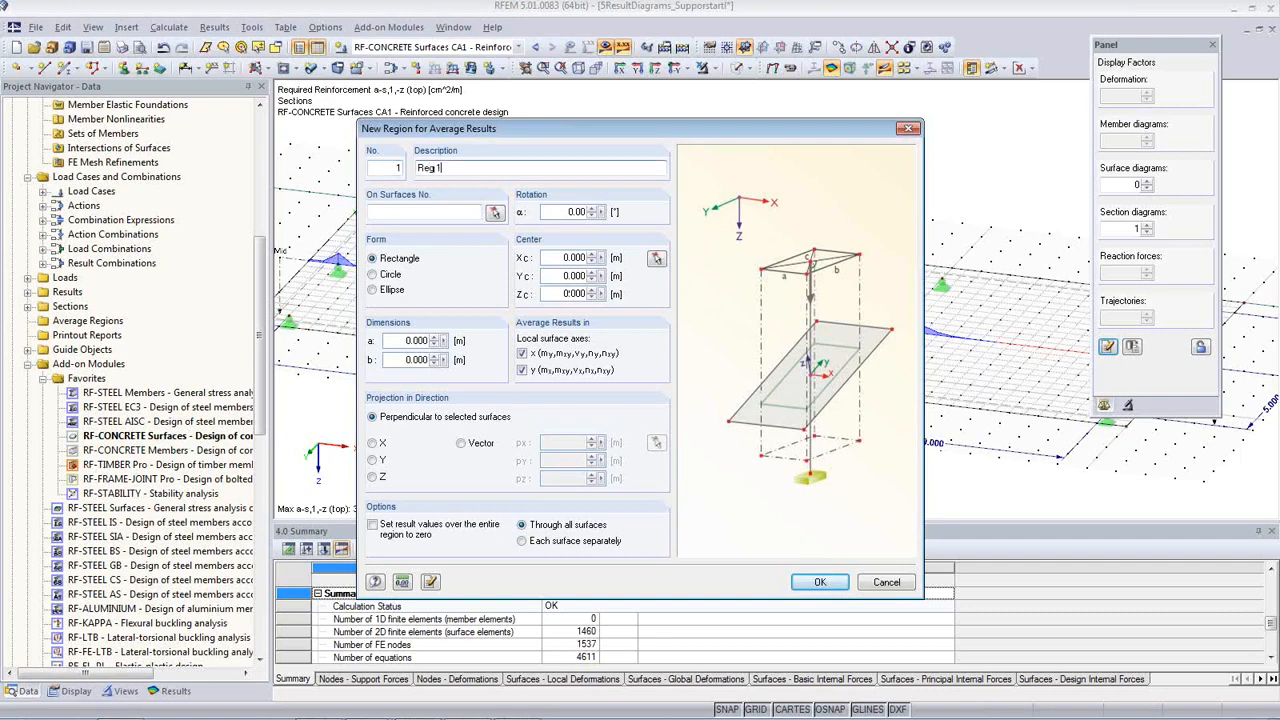
{"action": "left_click", "coordinate": [494, 213]}
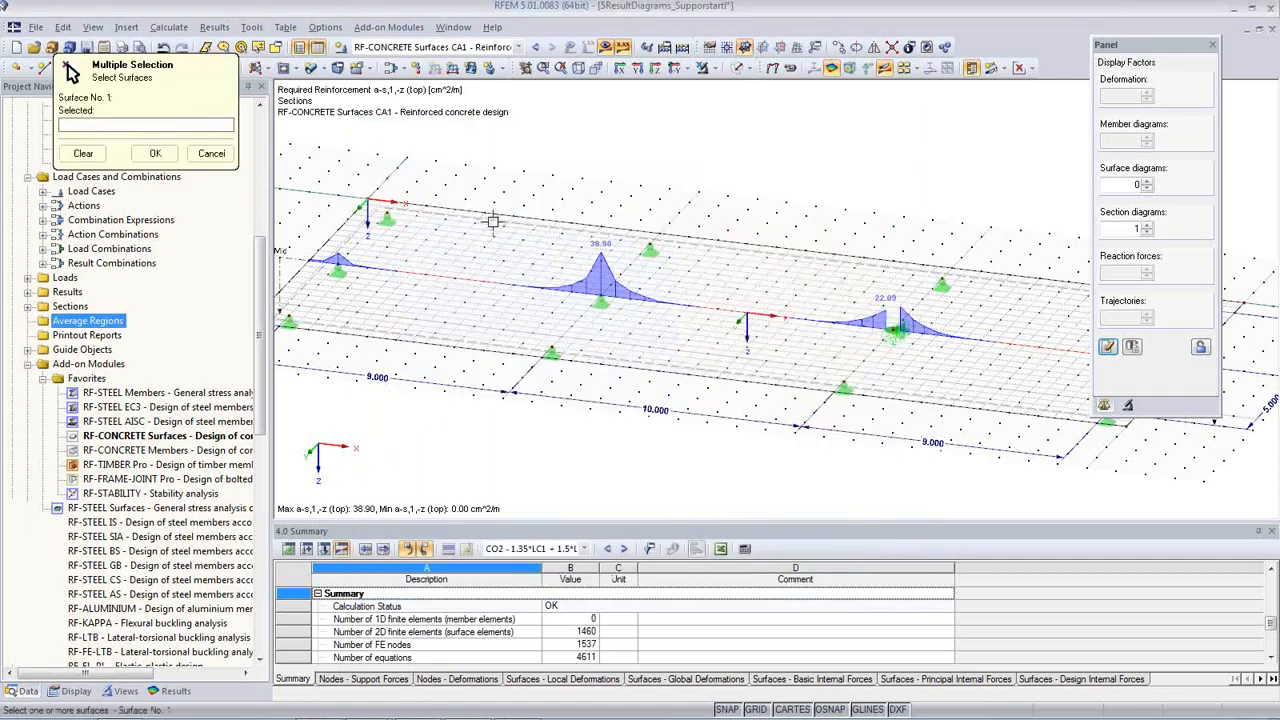
{"action": "left_click", "coordinate": [492, 220]}
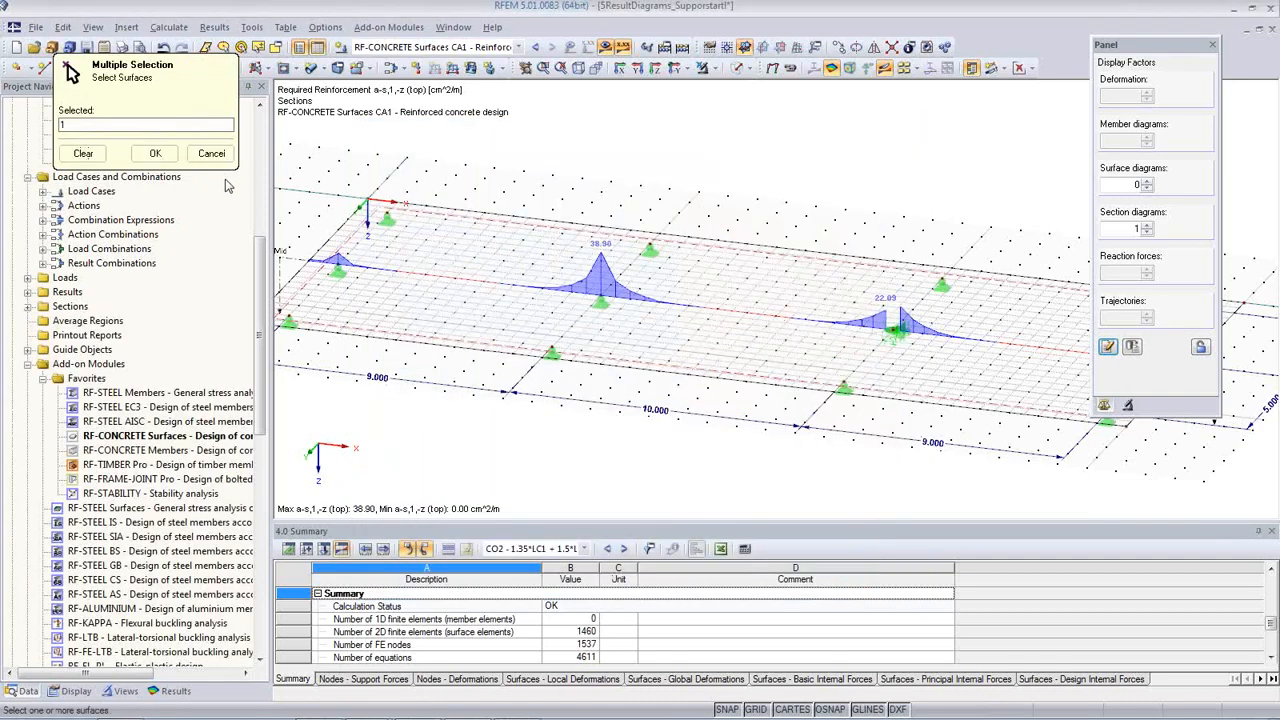
{"action": "left_click", "coordinate": [156, 154]}
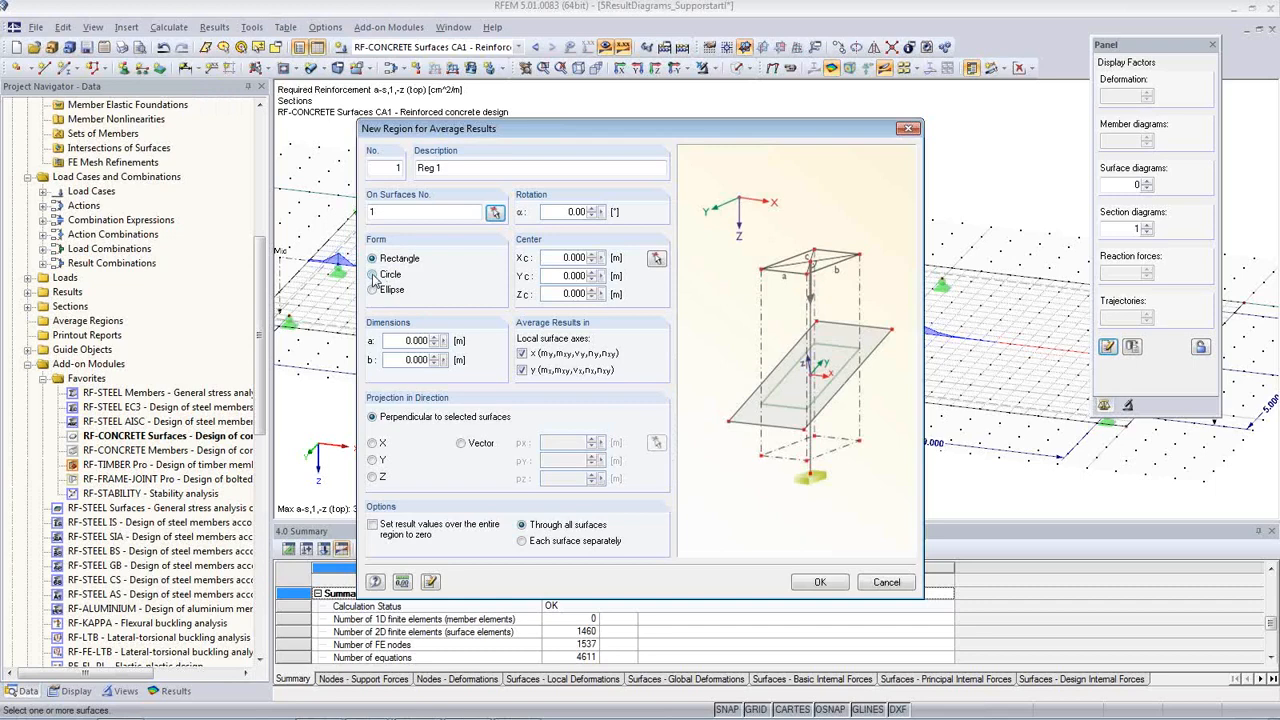
- Make the average region a circle of radius 0.6 m centred on the inner support at X 10.000, Y 6.000 m, and create it
{"action": "left_click", "coordinate": [372, 275]}
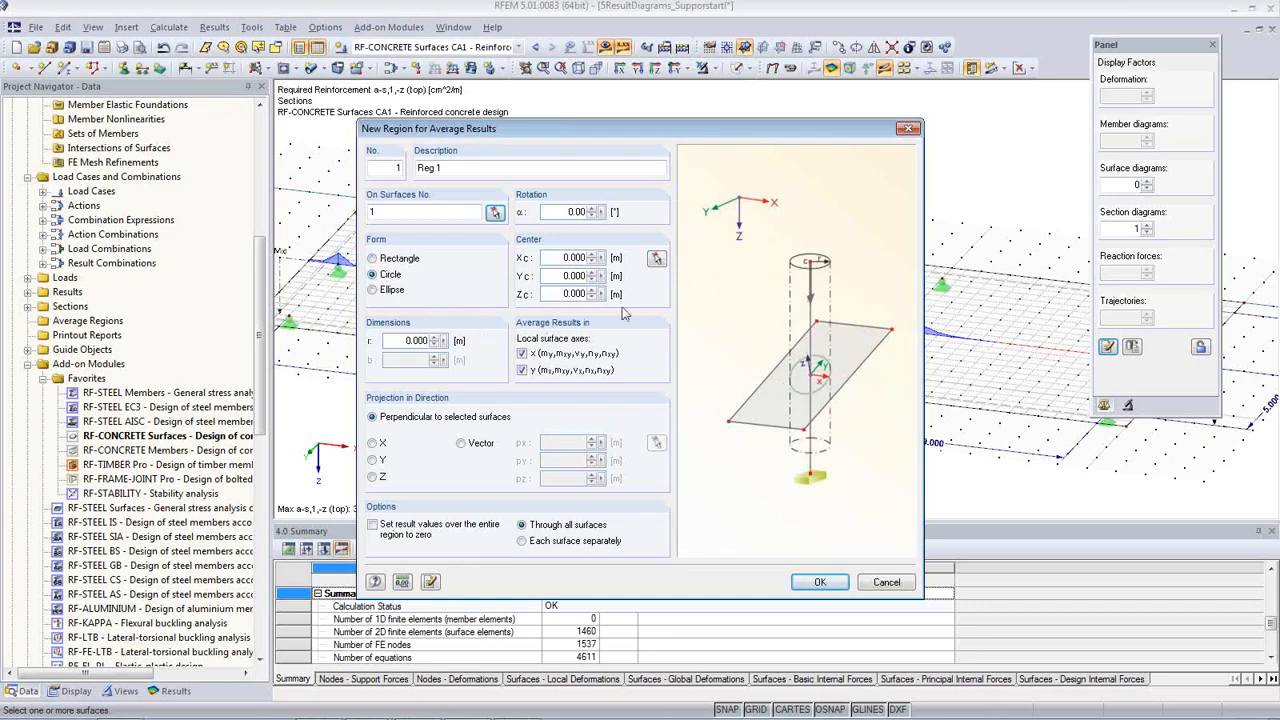
{"action": "left_click", "coordinate": [655, 259]}
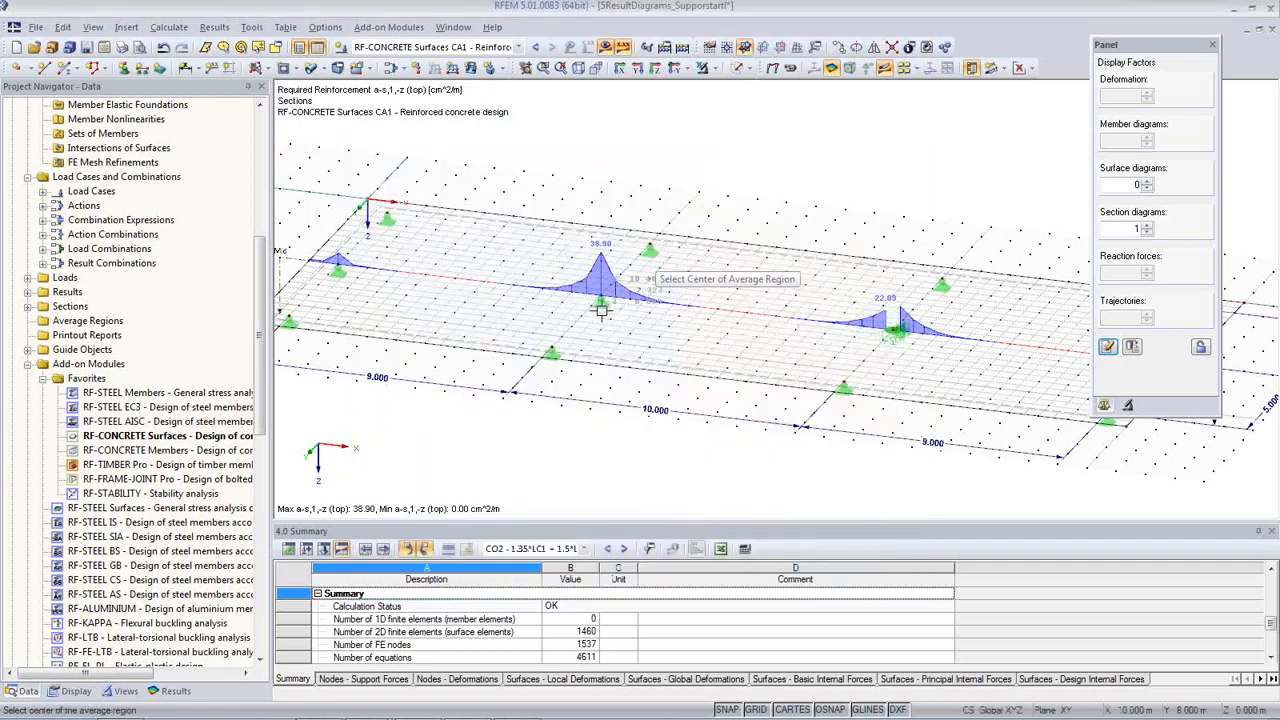
{"action": "left_click", "coordinate": [600, 298]}
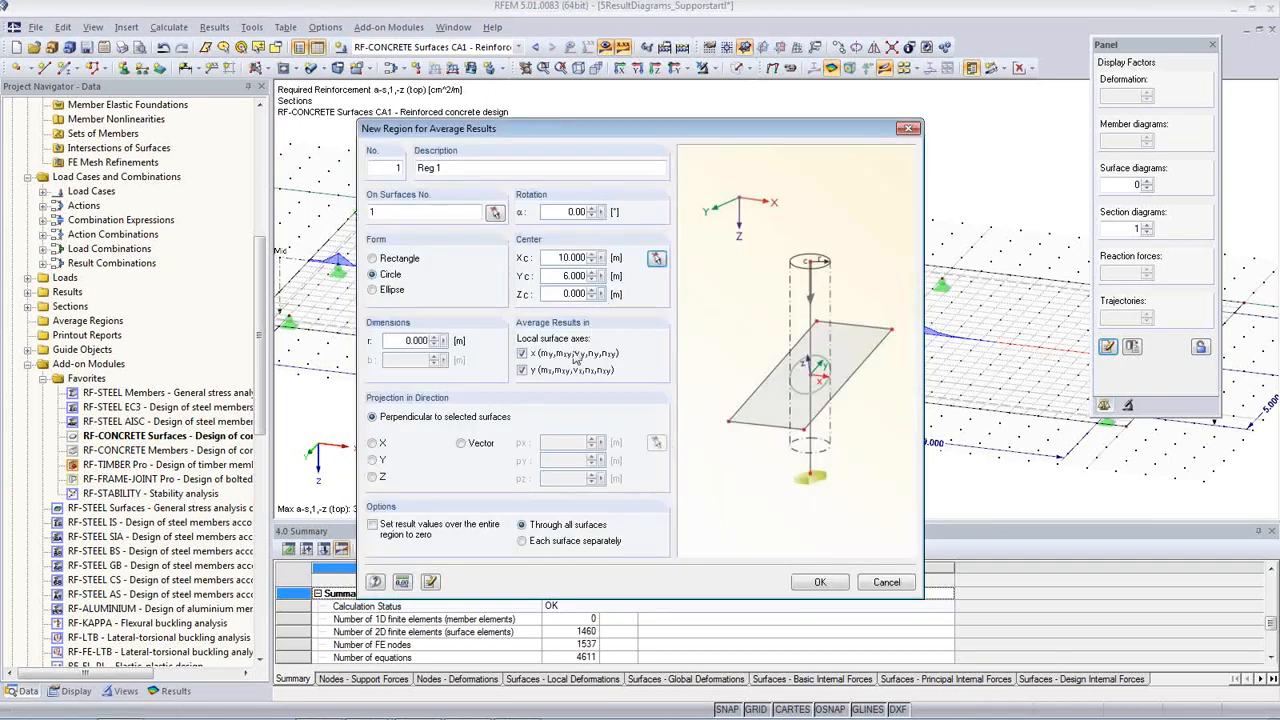
{"action": "double_click", "coordinate": [408, 341]}
{"action": "type", "text": "0.6"}
{"action": "left_click", "coordinate": [820, 582]}
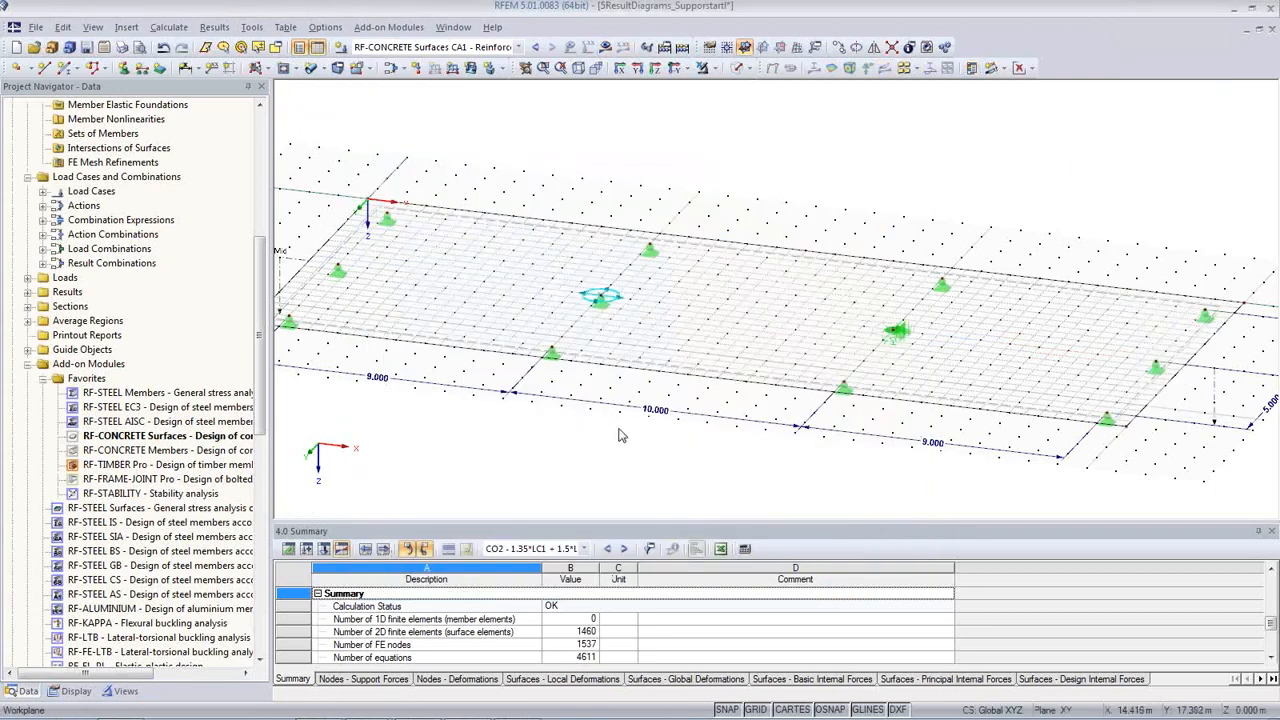
- Calculate the RF-CONCRETE Surfaces CA1 design and display the required top reinforcement as,2,-z along the Mid section
{"action": "middle_click_drag", "start_coordinate": [660, 432], "coordinate": [640, 408]}
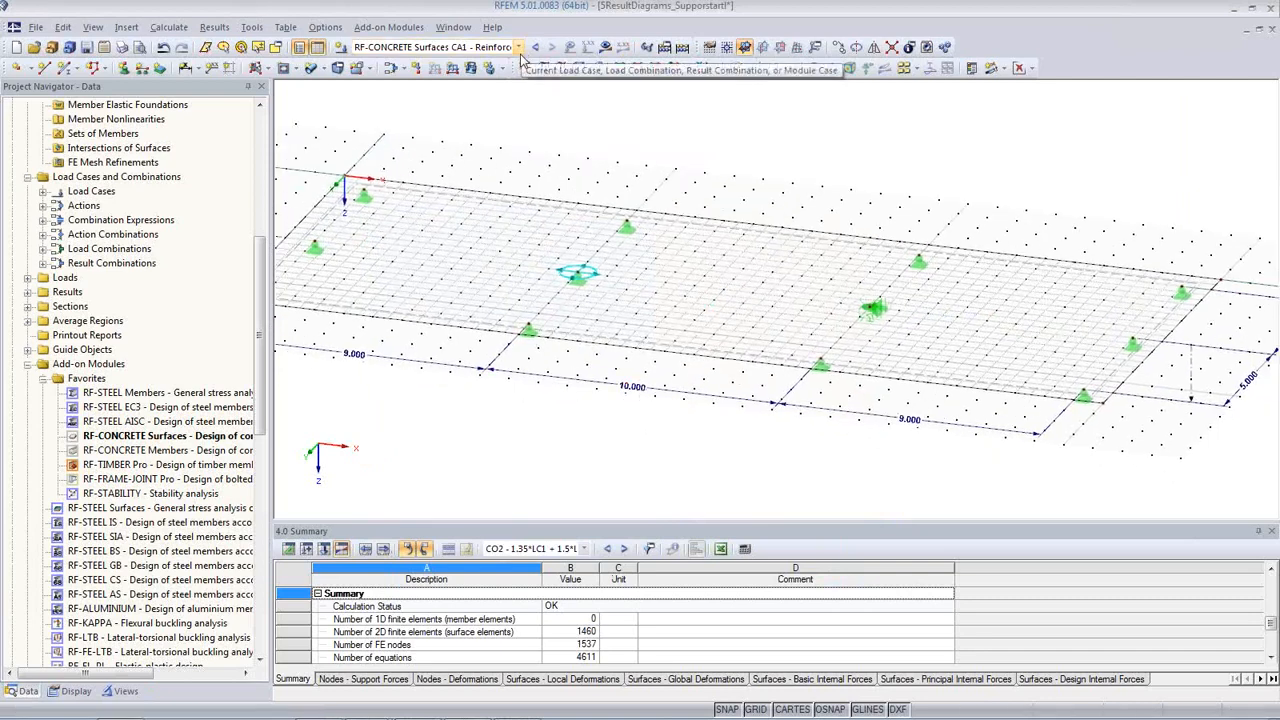
{"action": "left_click", "coordinate": [605, 47]}
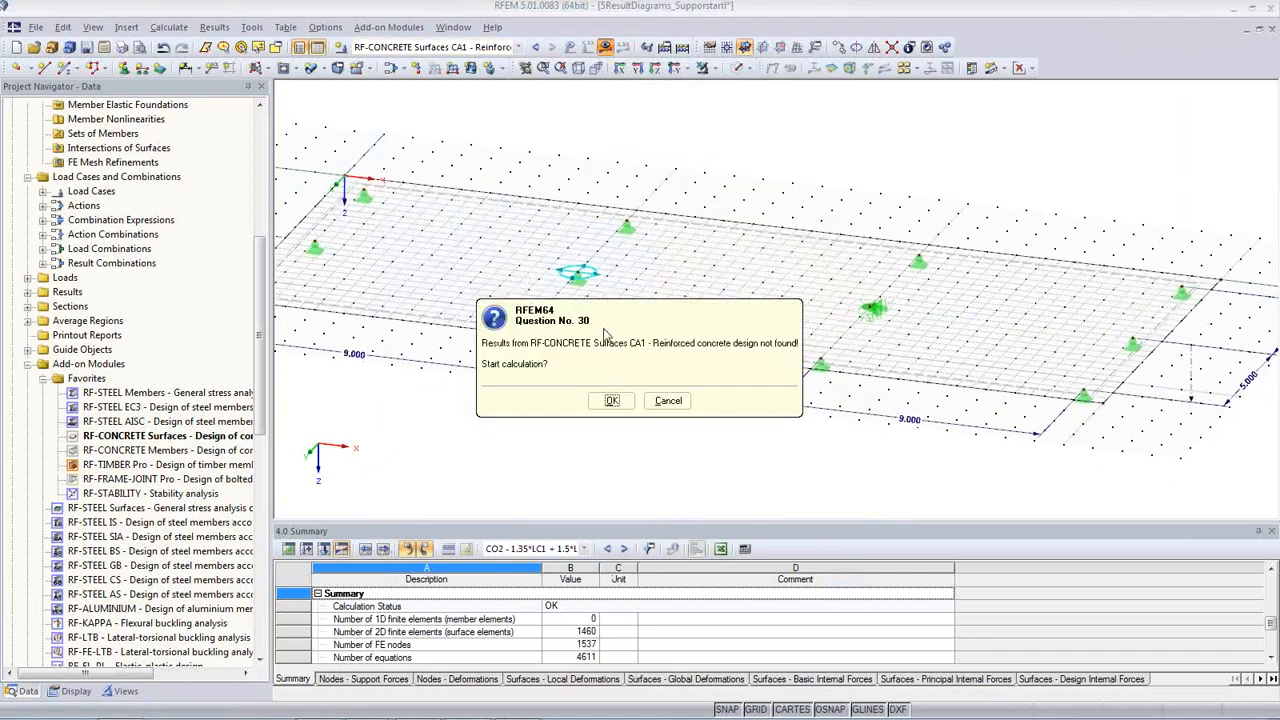
{"action": "left_click", "coordinate": [612, 401]}
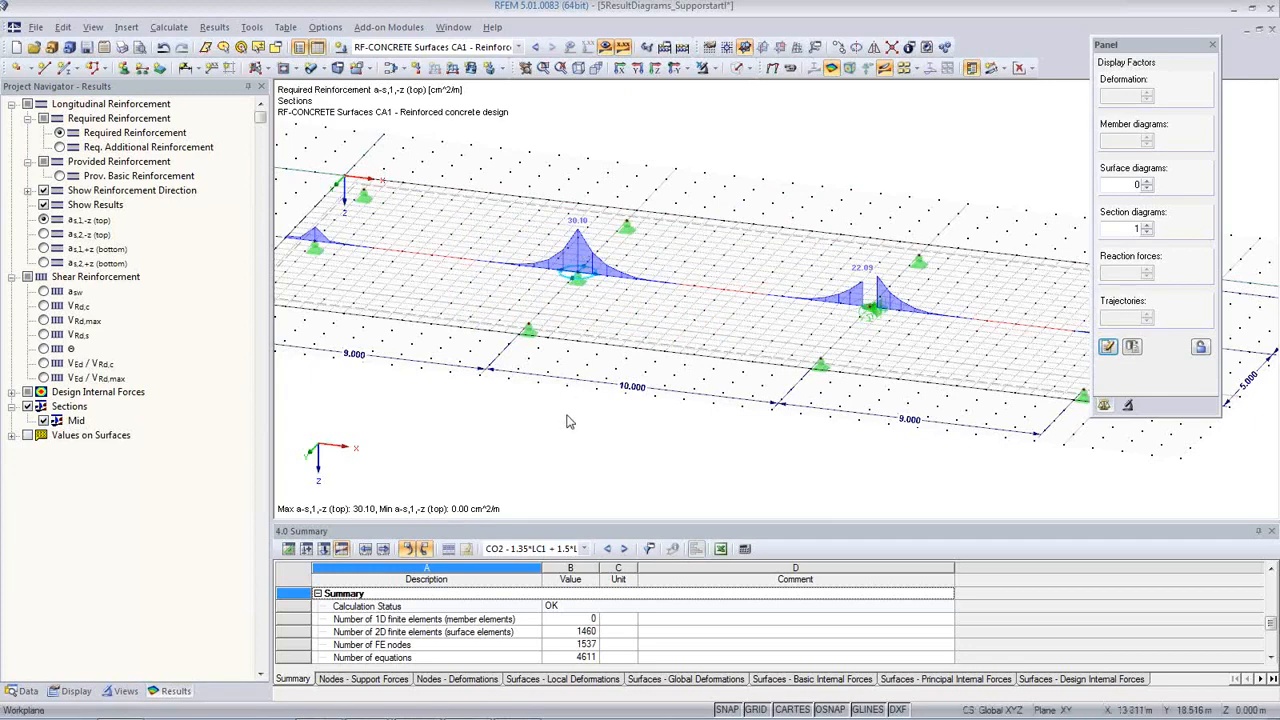
{"action": "middle_click_drag", "start_coordinate": [530, 412], "coordinate": [590, 423]}
{"action": "scroll", "coordinate": [590, 423], "scroll_direction": "down", "scroll_amount": 1}
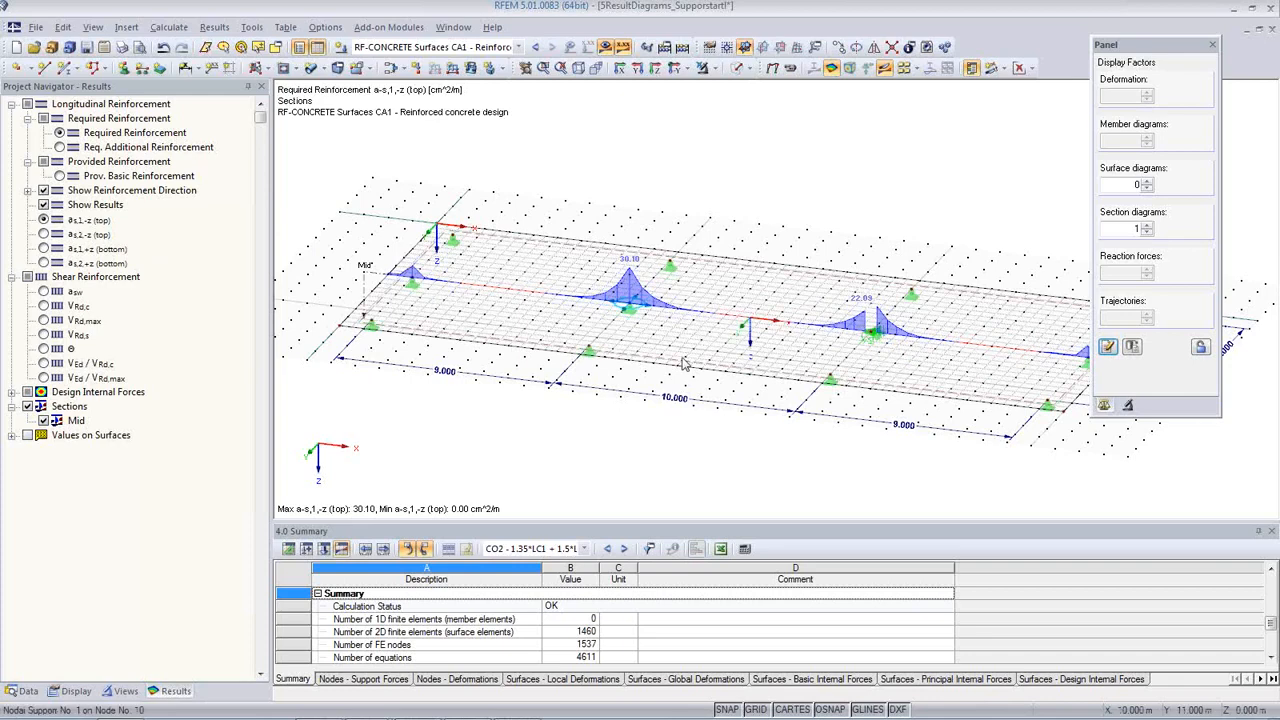
{"action": "left_click", "coordinate": [44, 235]}
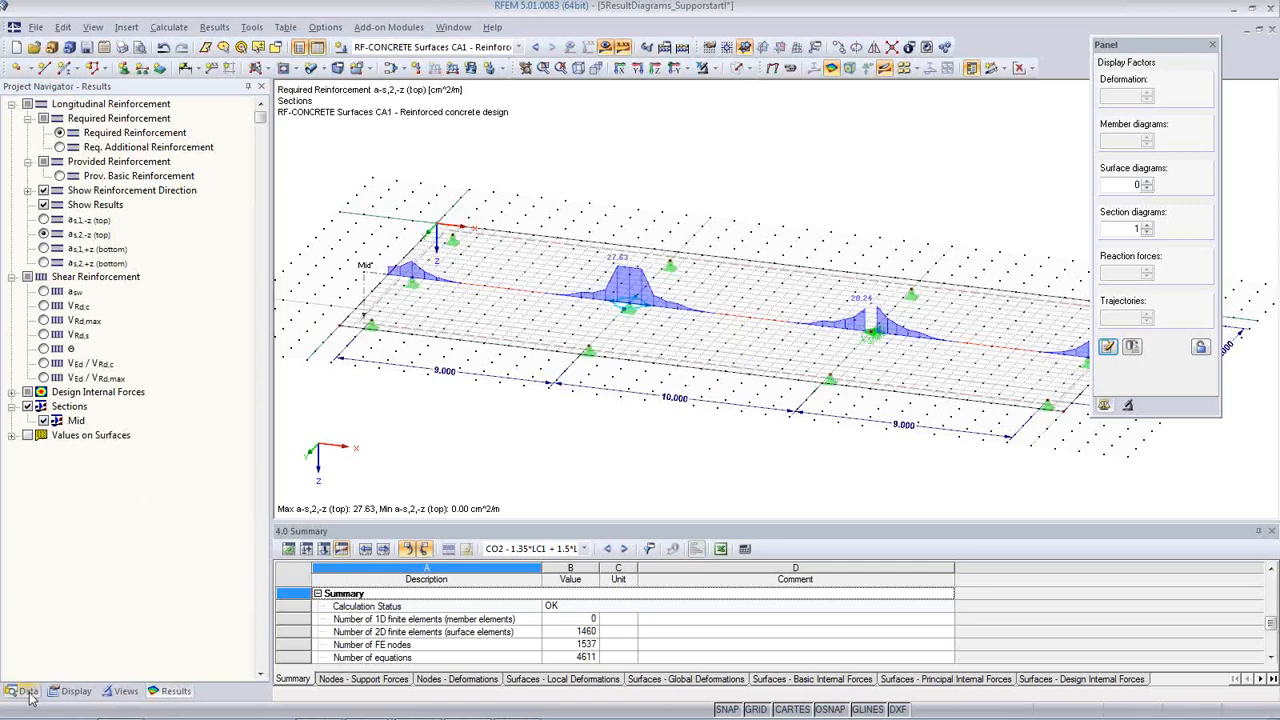
{"action": "middle_click_drag", "start_coordinate": [471, 404], "coordinate": [463, 366]}
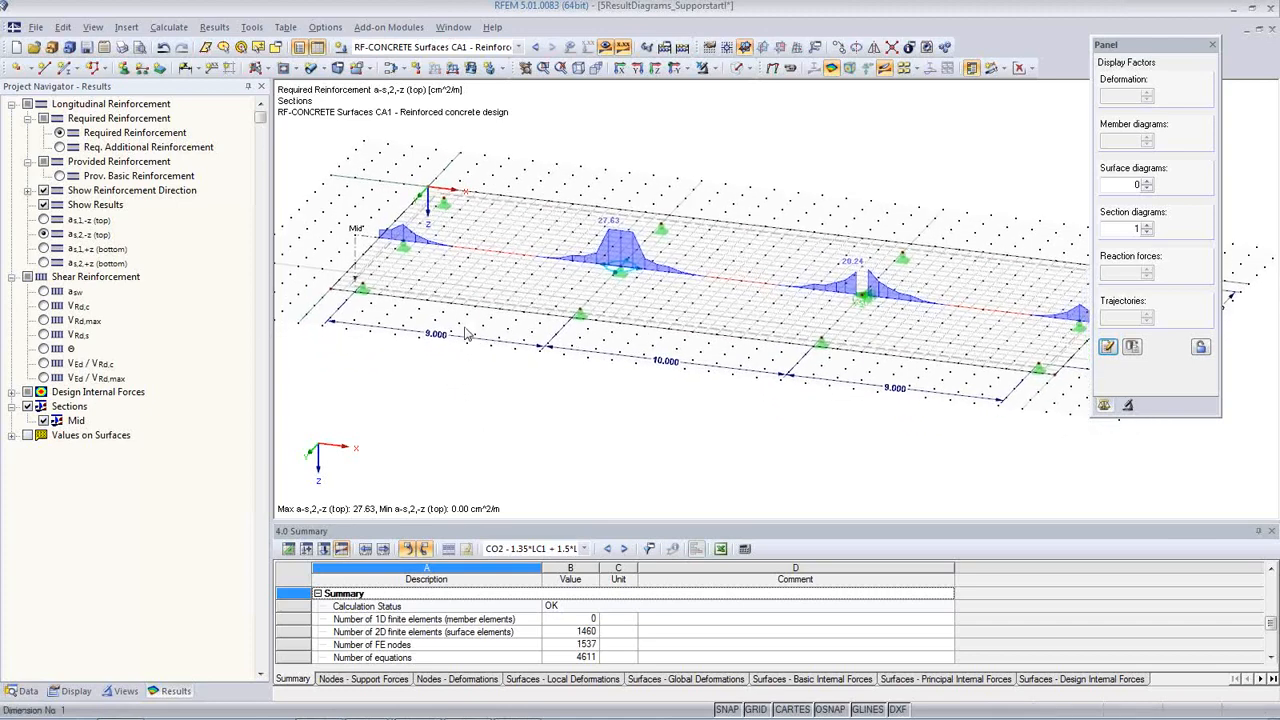
- View the basic internal force mx section diagrams for CO2 and CO1, trying a section diagram factor of 0.5
{"action": "left_click", "coordinate": [518, 47]}
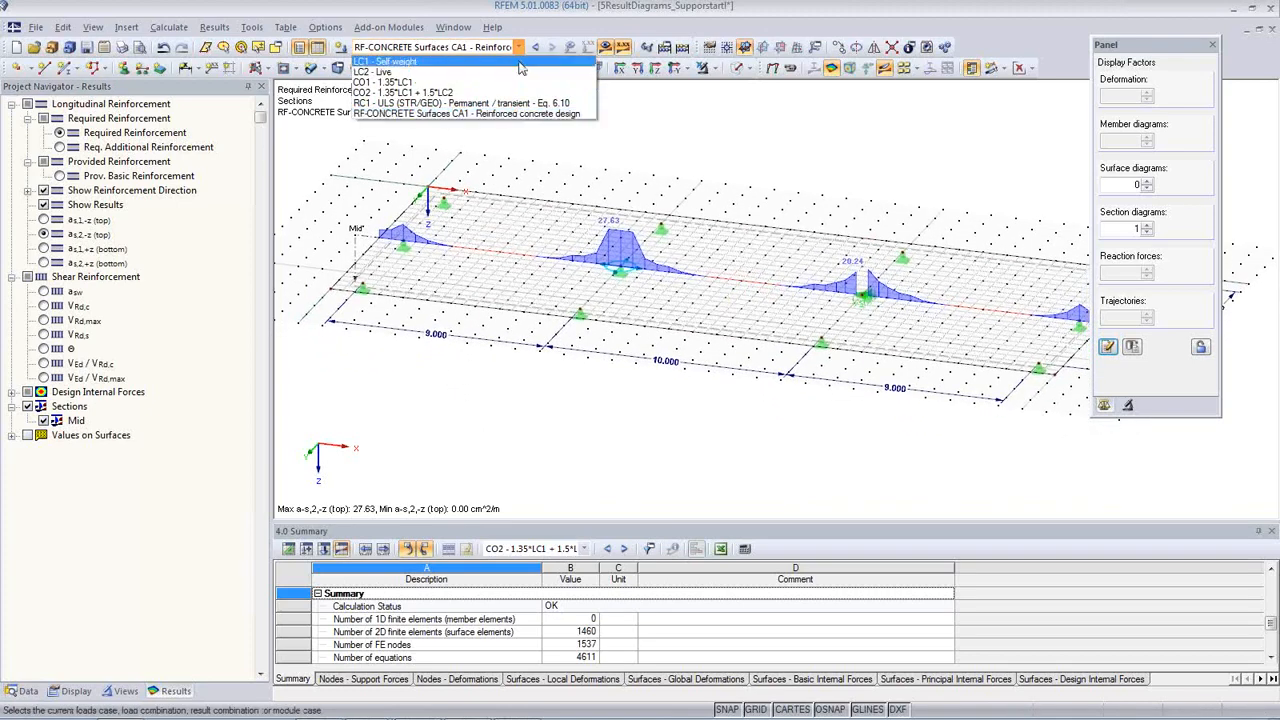
{"action": "left_click", "coordinate": [519, 92]}
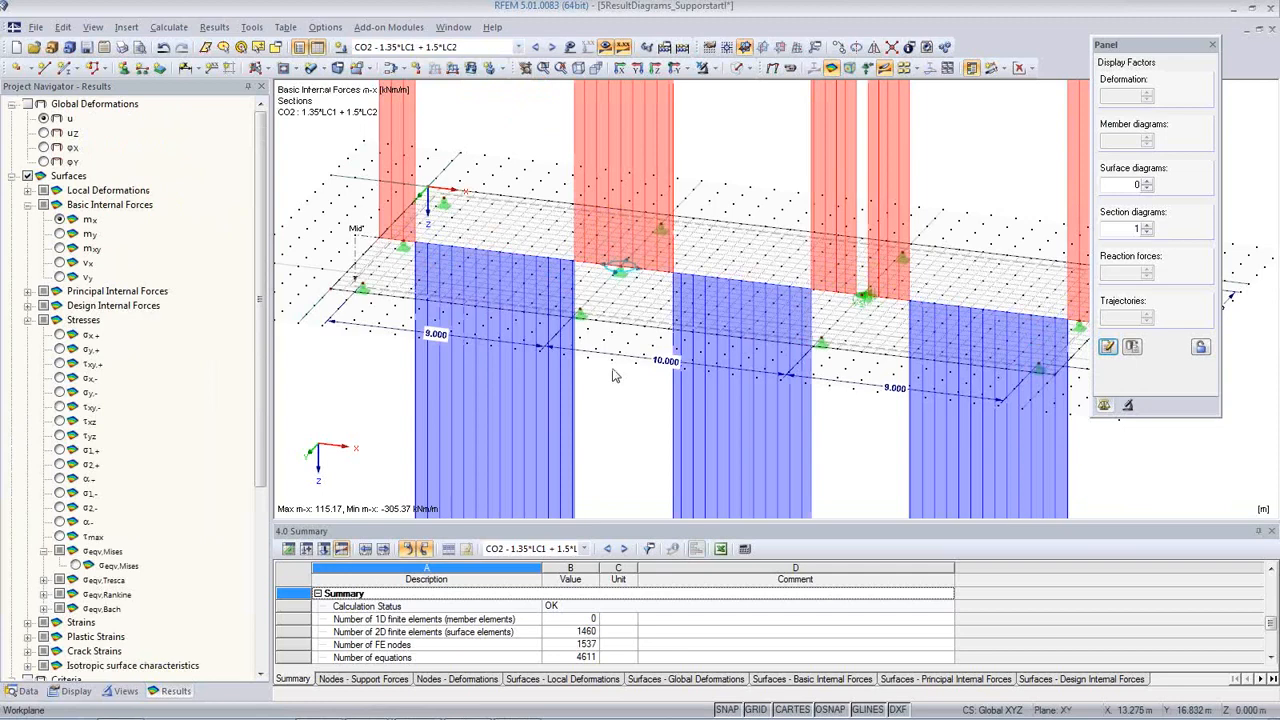
{"action": "scroll", "coordinate": [615, 375], "scroll_direction": "down", "scroll_amount": 4}
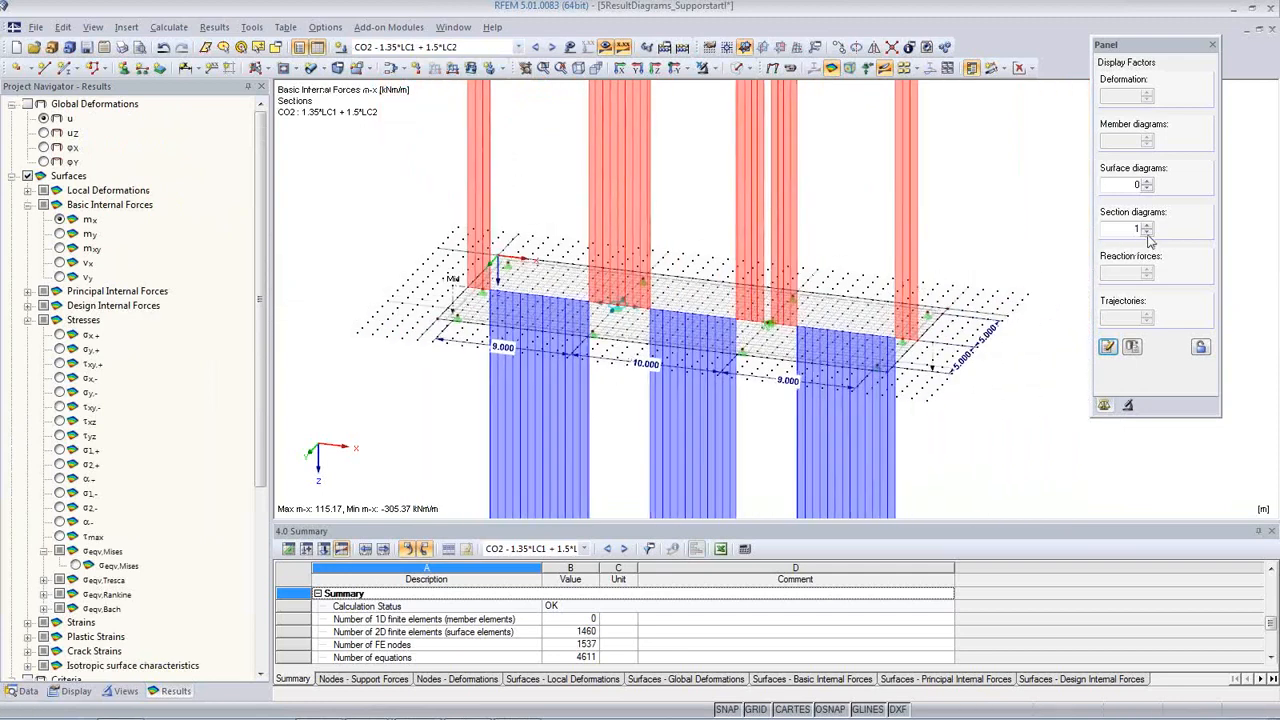
{"action": "left_click", "coordinate": [1147, 233]}
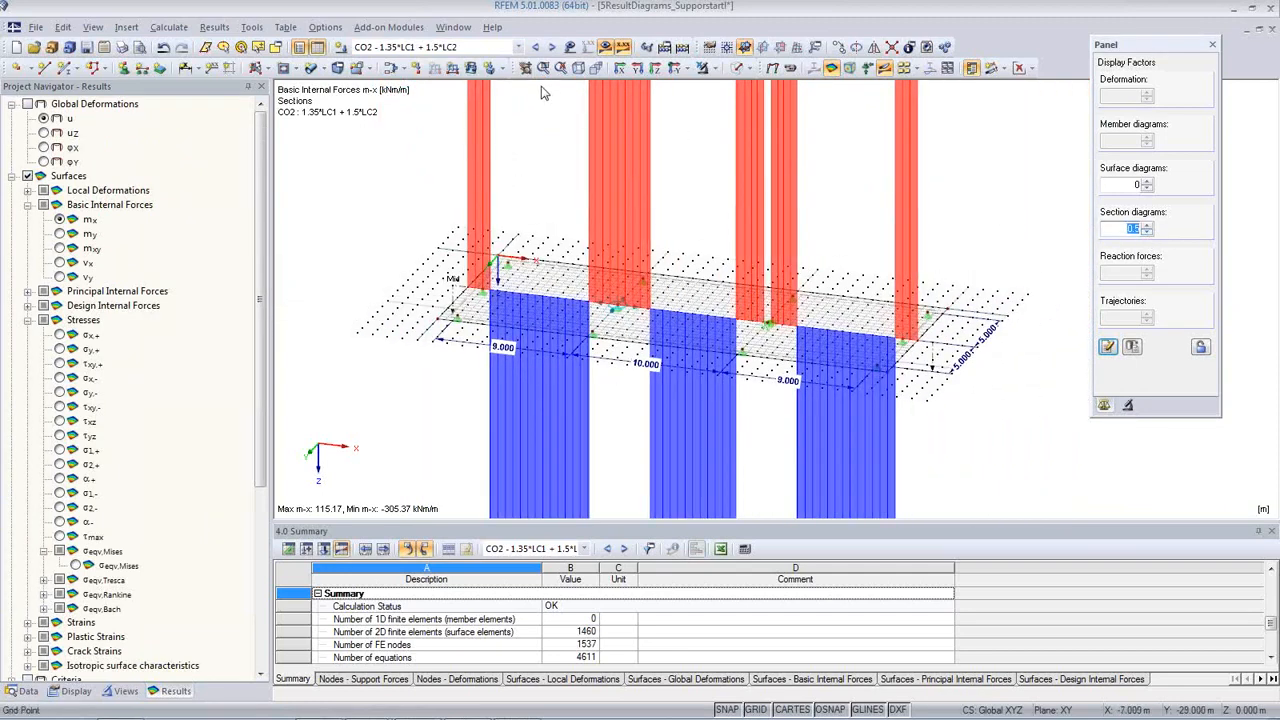
{"action": "left_click", "coordinate": [536, 47]}
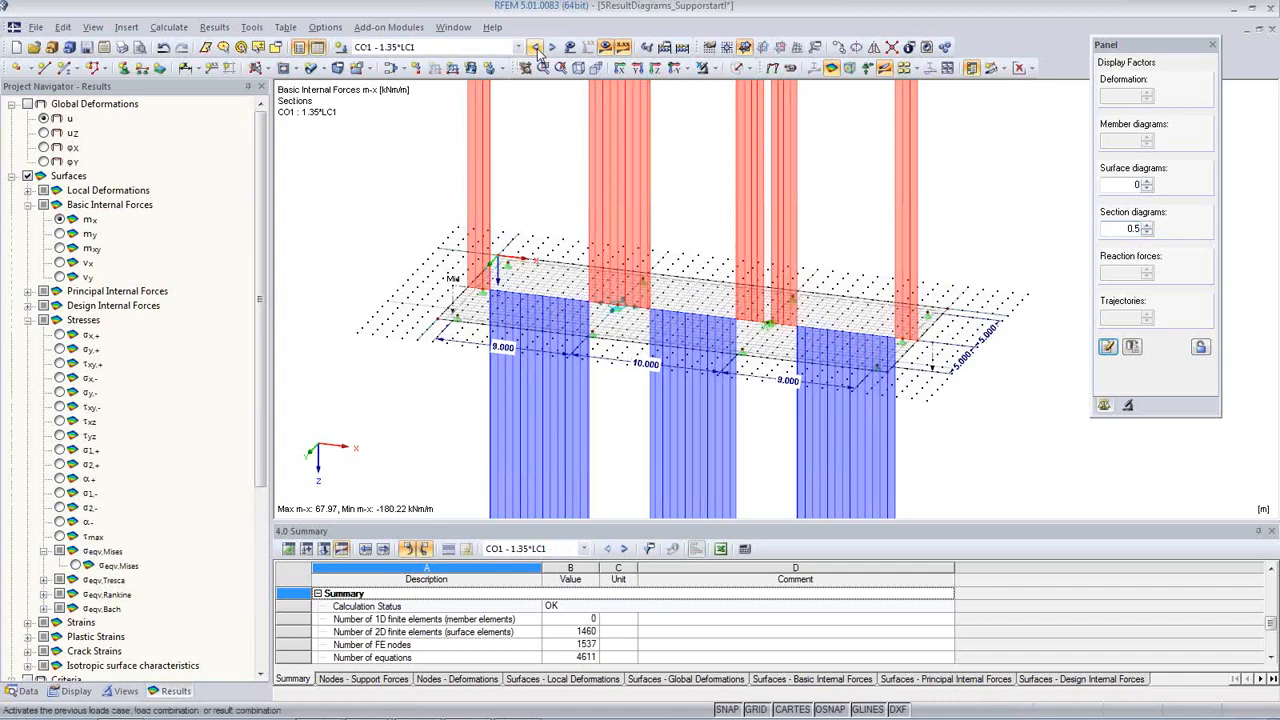
- Display the surface stresses σx,+ for load combination CO1 along the section
{"action": "left_click", "coordinate": [28, 691]}
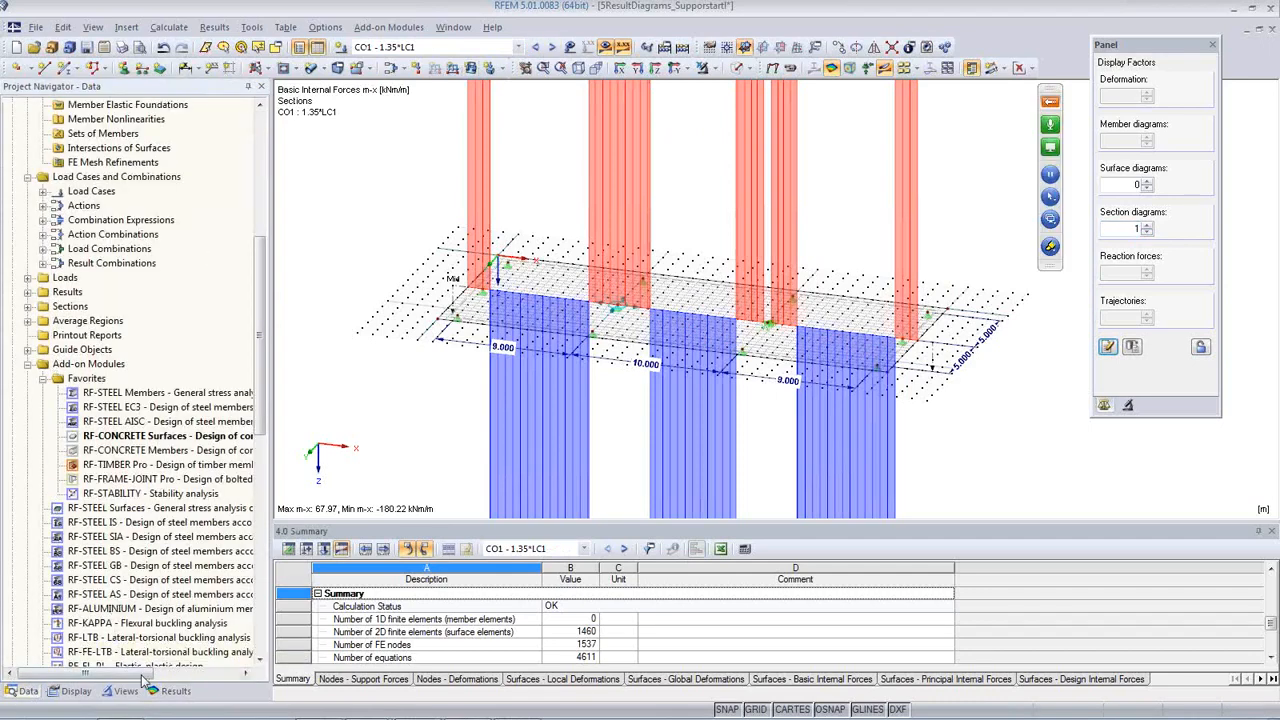
{"action": "left_click", "coordinate": [168, 691]}
{"action": "scroll", "coordinate": [99, 456], "scroll_direction": "down", "scroll_amount": 5}
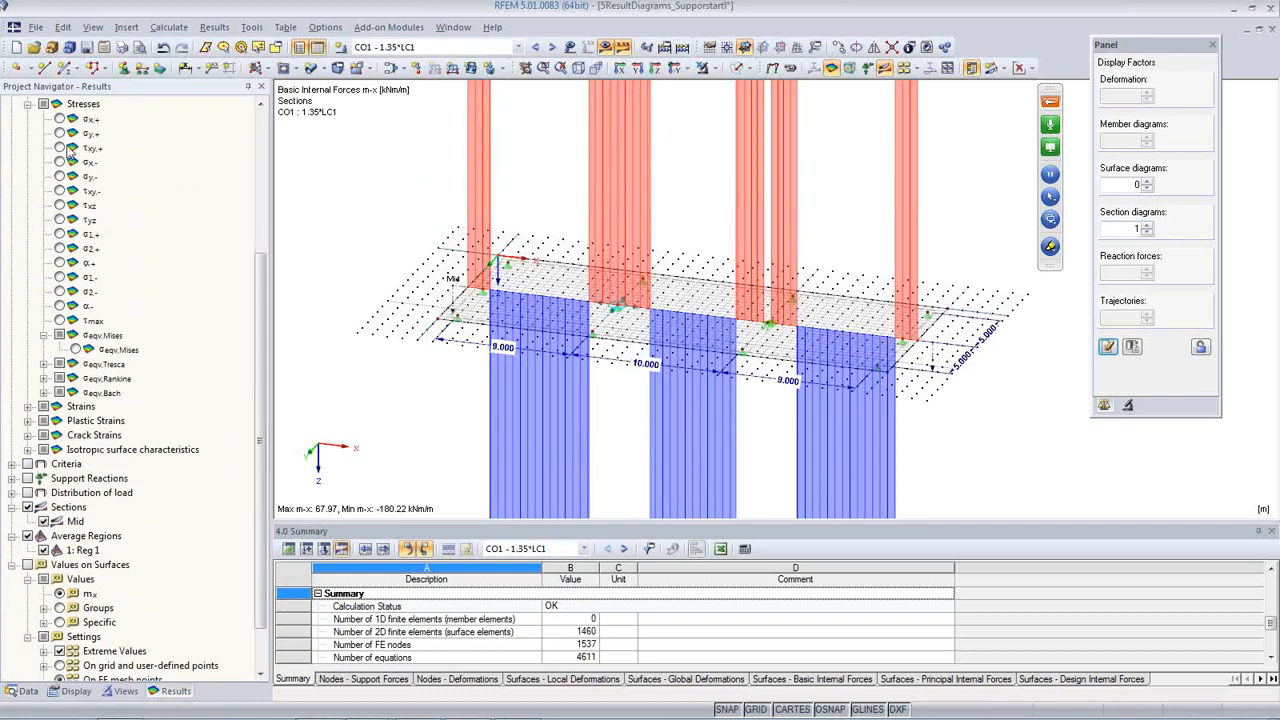
{"action": "left_click", "coordinate": [59, 119]}
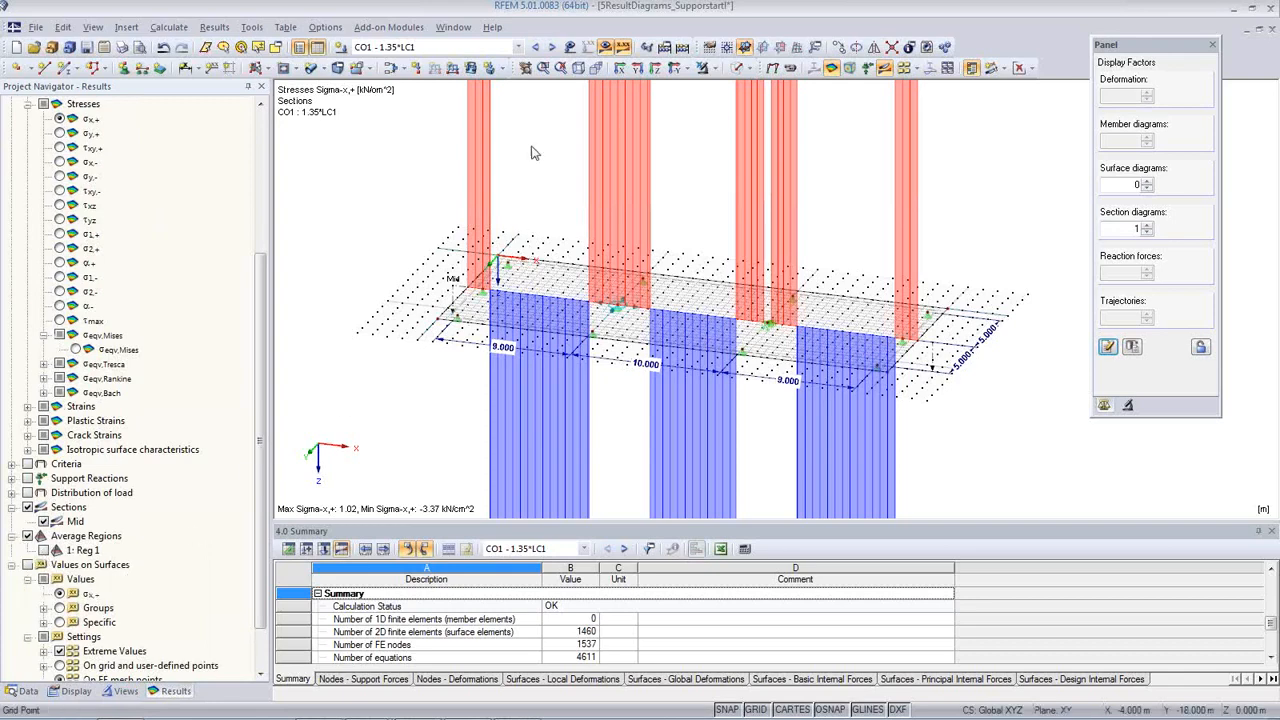
- Return to the RF-CONCRETE Surfaces CA1 reinforcement diagrams and switch the result display off
{"action": "left_click", "coordinate": [518, 47]}
{"action": "left_click", "coordinate": [492, 114]}
{"action": "scroll", "coordinate": [703, 251], "scroll_direction": "up", "scroll_amount": 1}
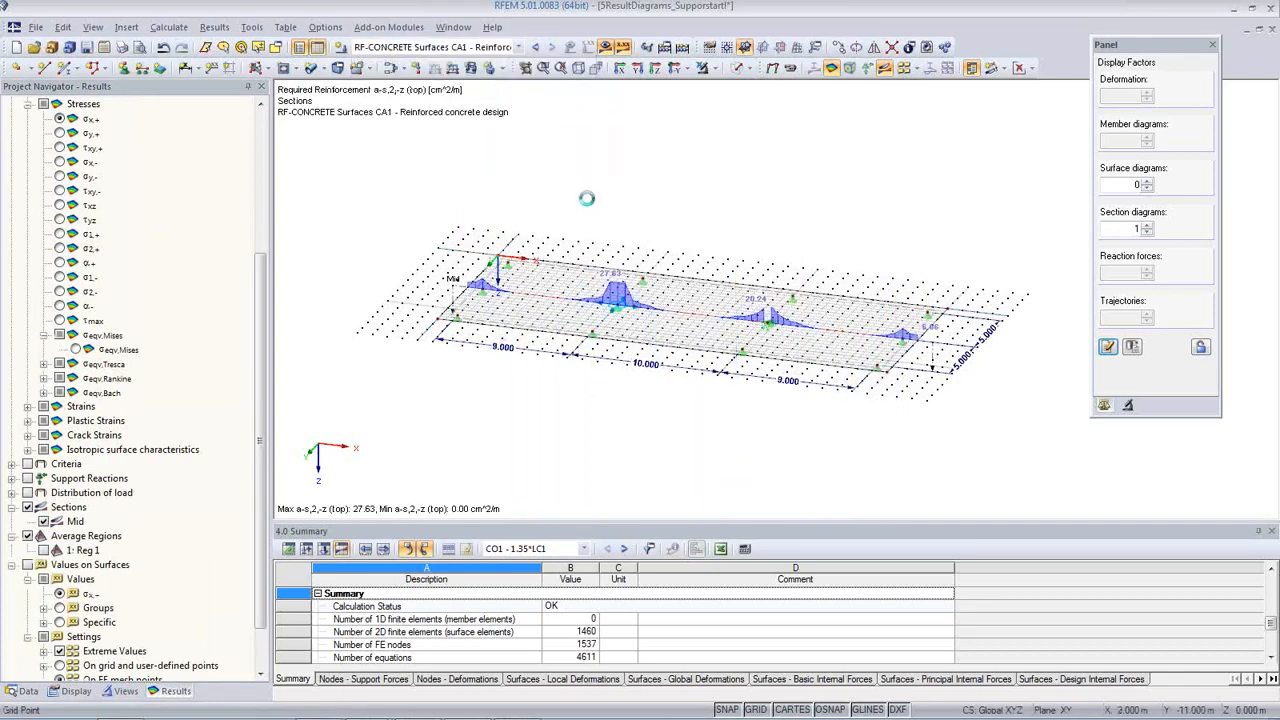
{"action": "middle_click_drag", "start_coordinate": [754, 260], "coordinate": [673, 242]}
{"action": "left_click", "coordinate": [605, 47]}
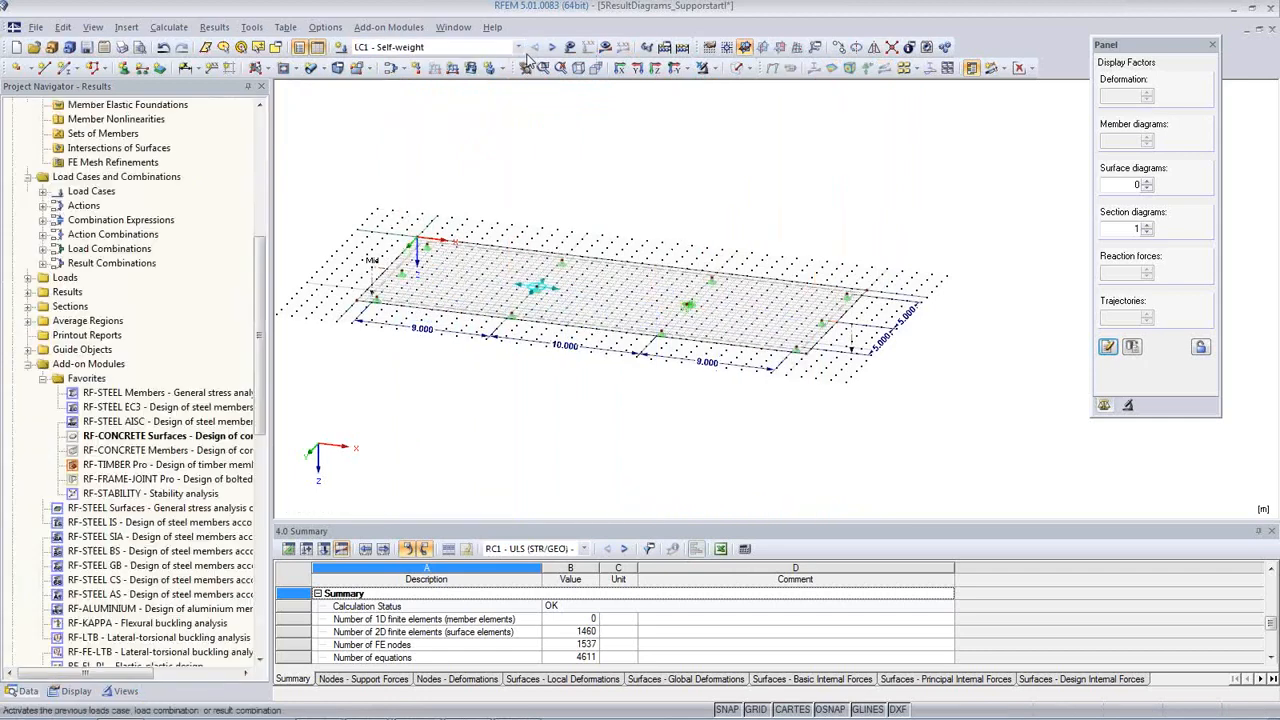
- Calculate all load cases and combinations of the slab model
{"action": "middle_click_drag", "start_coordinate": [631, 234], "coordinate": [710, 231]}
{"action": "scroll", "coordinate": [686, 292], "scroll_direction": "up", "scroll_amount": 2}
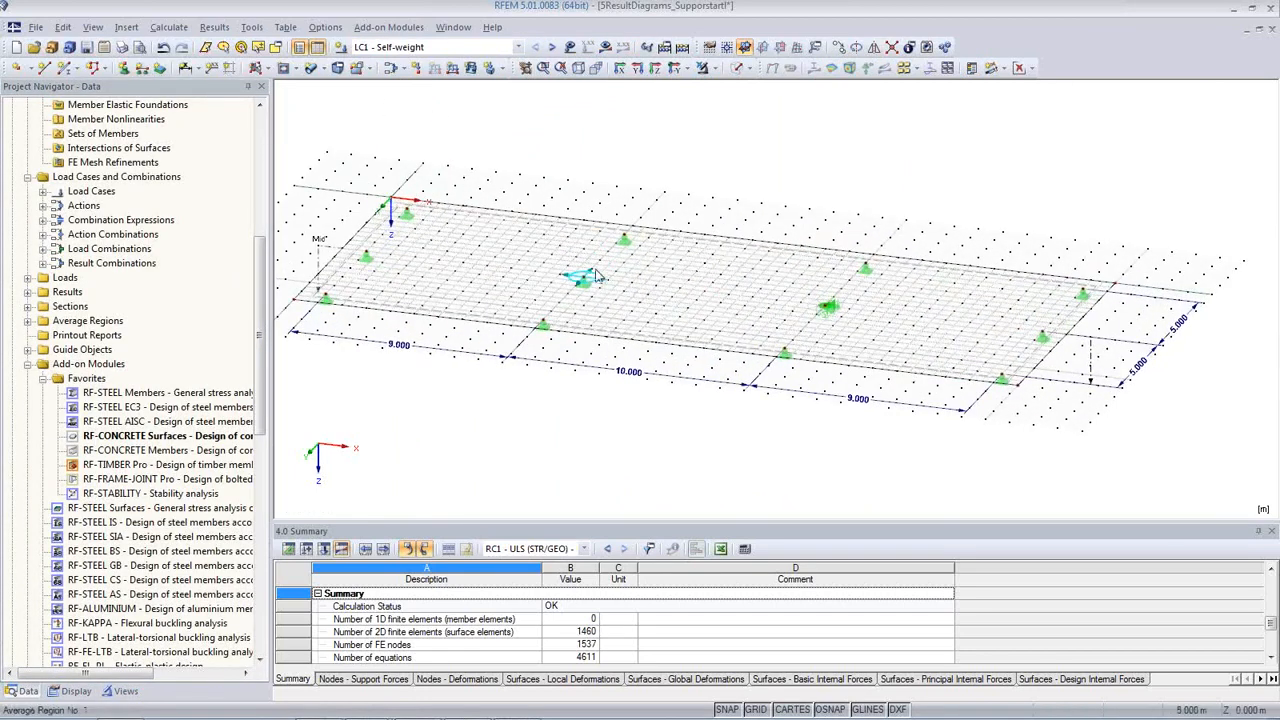
{"action": "left_click", "coordinate": [170, 28]}
{"action": "left_click", "coordinate": [190, 45]}
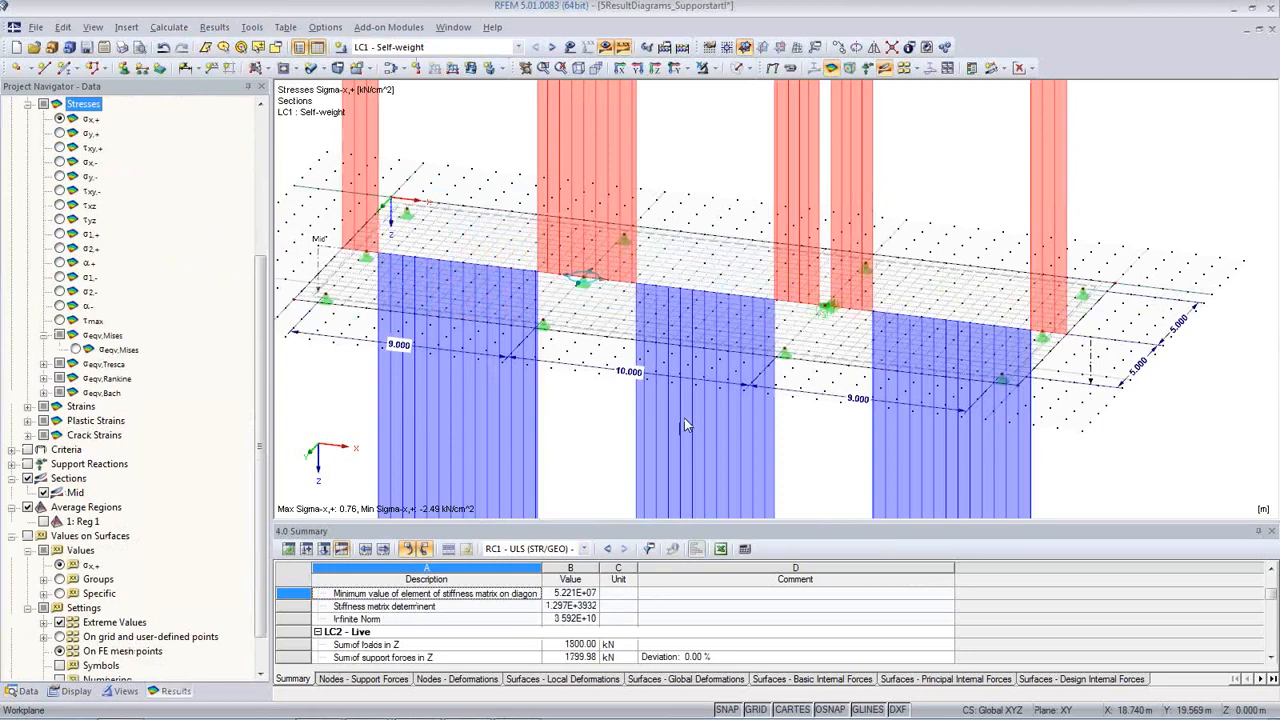
- Set the section diagram factor to 0 and inspect the LC1 σx,+ values at the two inner supports
{"action": "scroll", "coordinate": [636, 390], "scroll_direction": "down", "scroll_amount": 2}
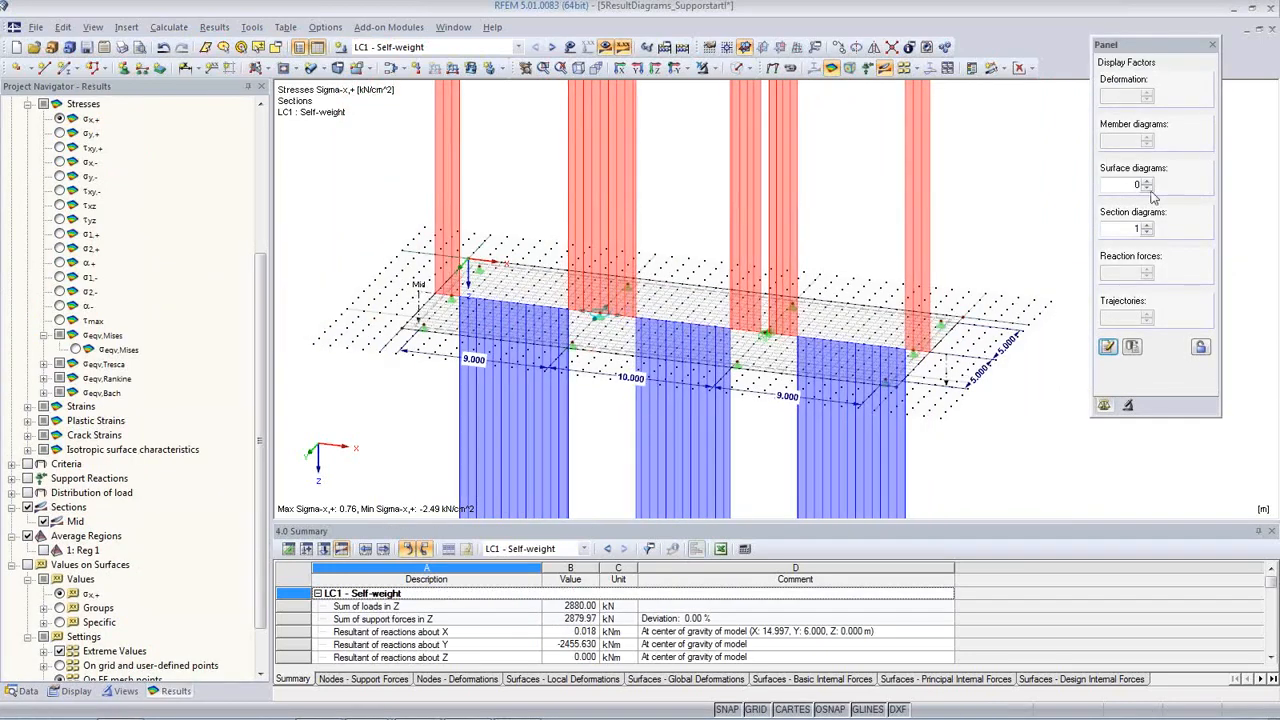
{"action": "left_click", "coordinate": [1136, 230]}
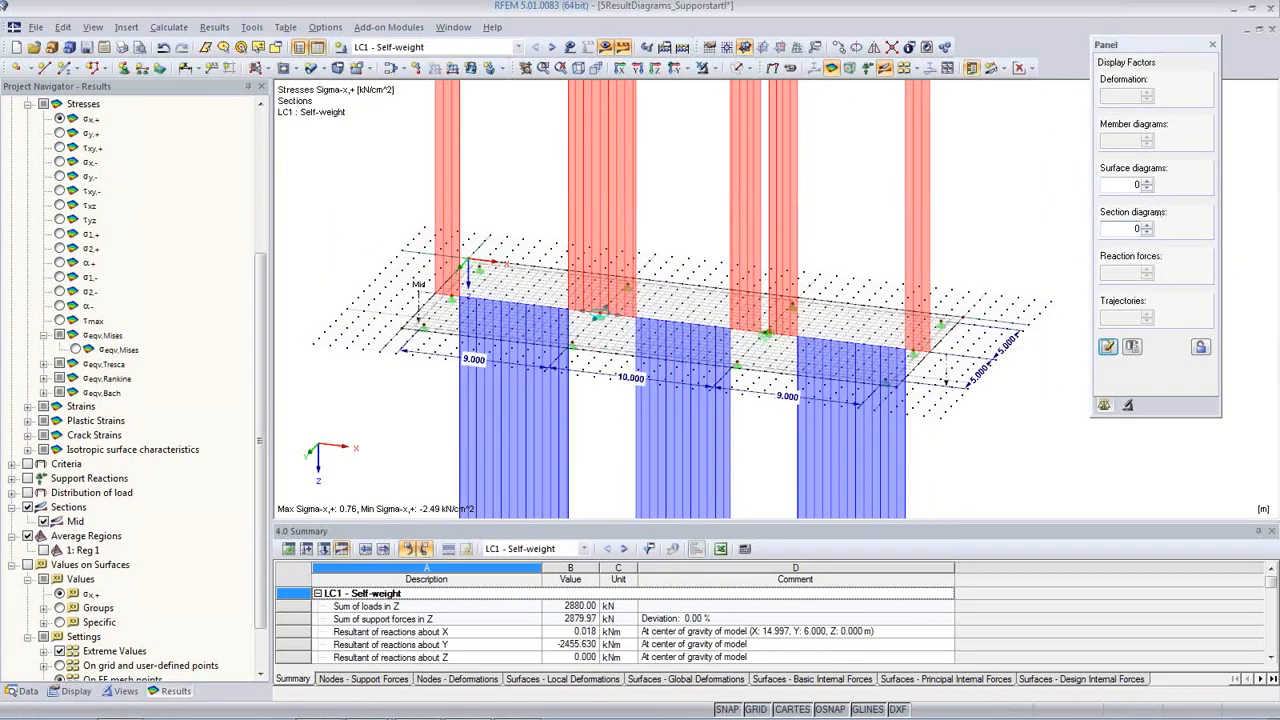
{"action": "left_click", "coordinate": [1108, 346]}
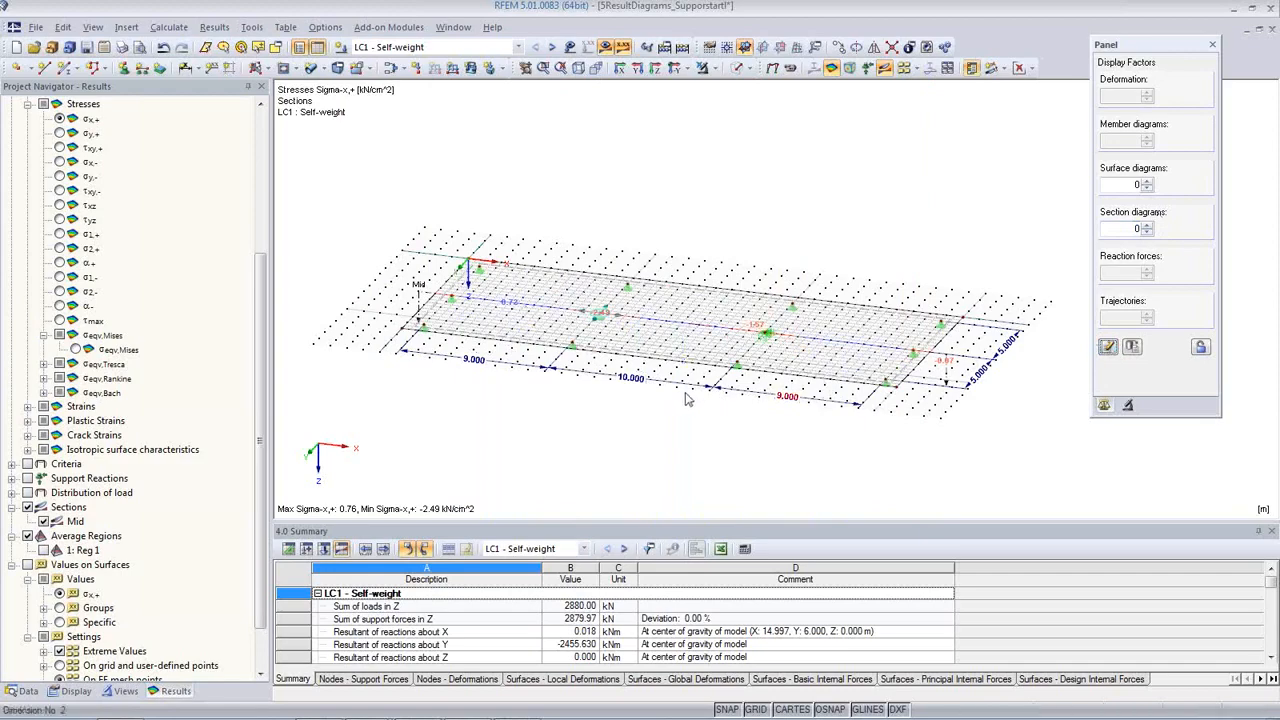
{"action": "scroll", "coordinate": [625, 328], "scroll_direction": "up", "scroll_amount": 3}
{"action": "scroll", "coordinate": [625, 328], "scroll_direction": "up", "scroll_amount": 4}
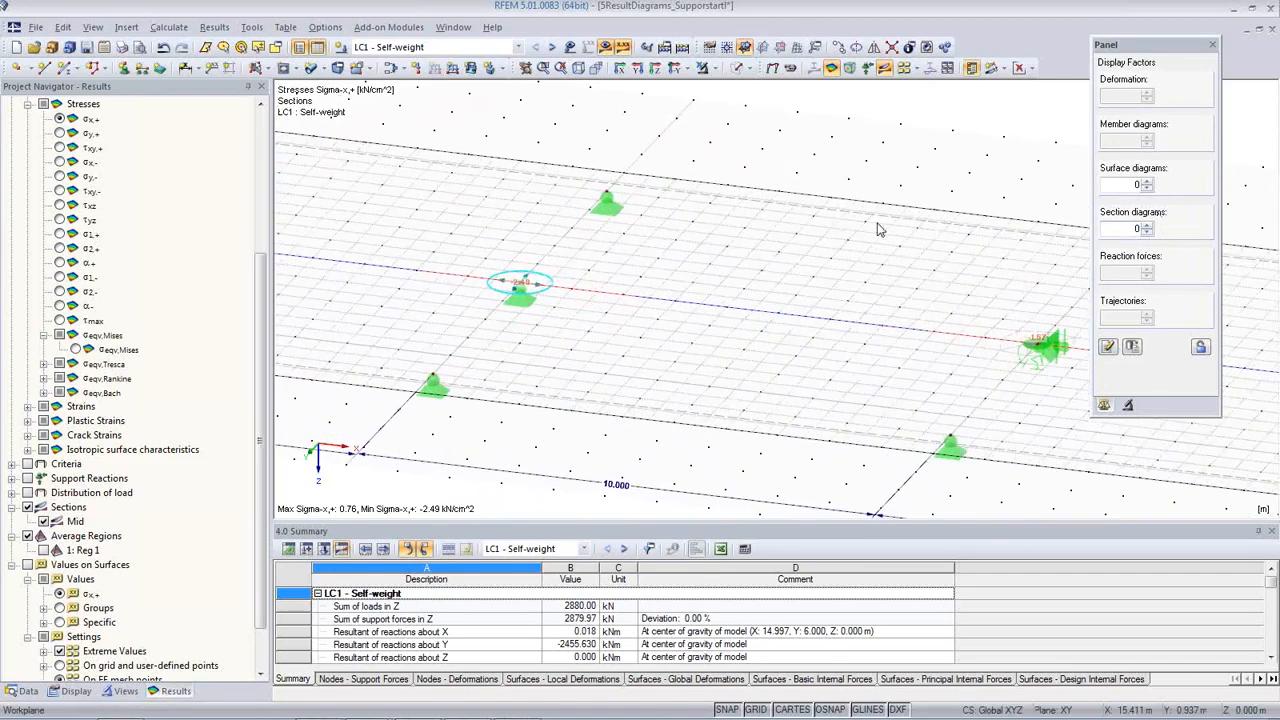
{"action": "scroll", "coordinate": [590, 245], "scroll_direction": "down", "scroll_amount": 2}
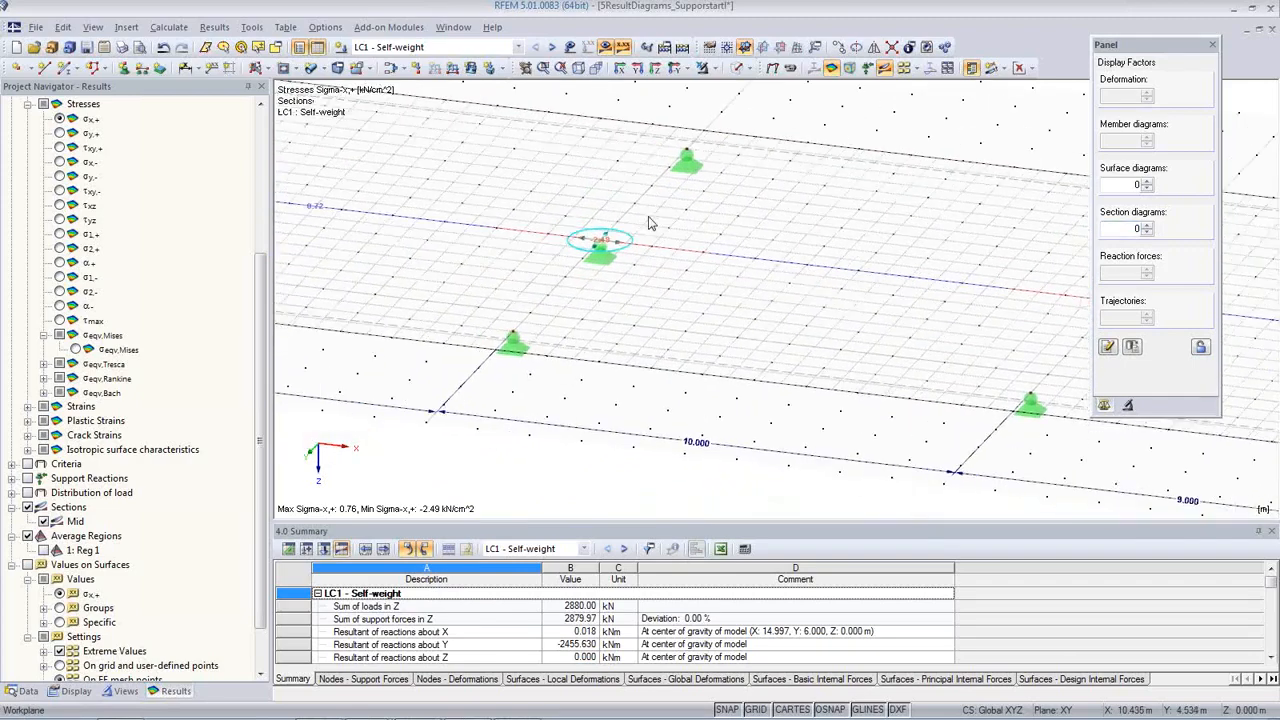
{"action": "scroll", "coordinate": [672, 260], "scroll_direction": "down", "scroll_amount": 1}
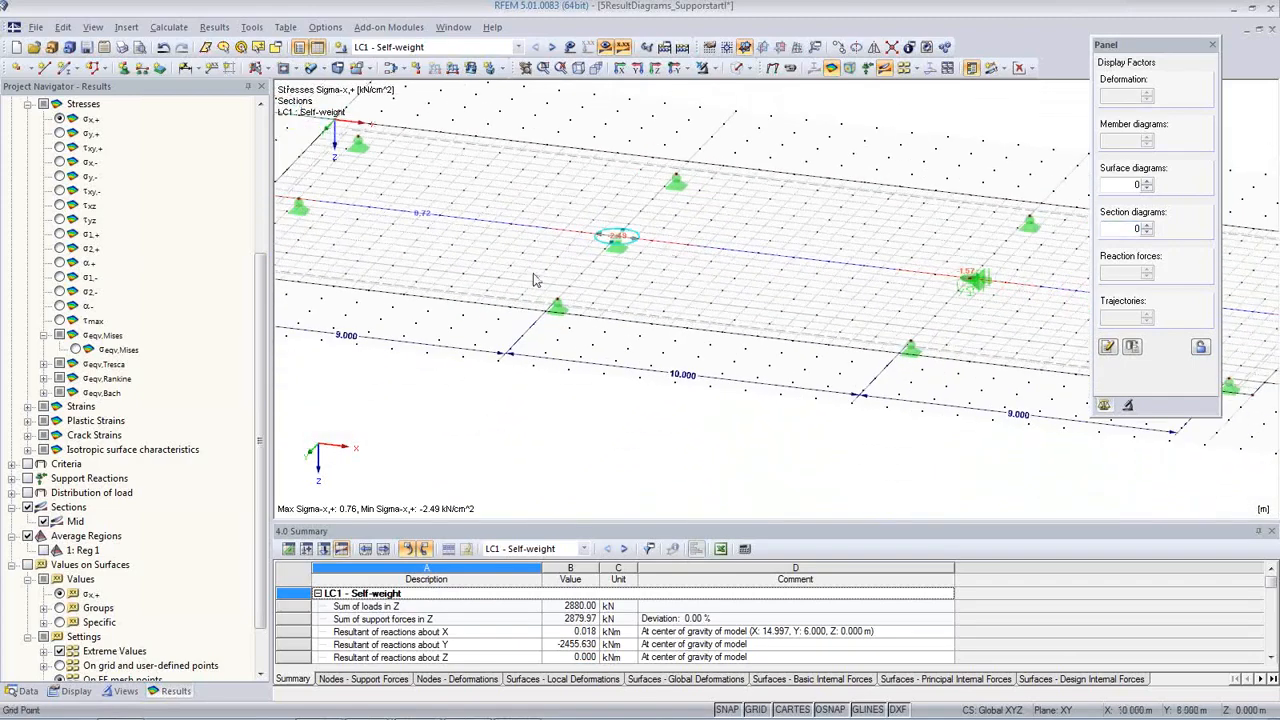
- Display the basic internal force mx for LC1 with a section diagram factor of 0.125
{"action": "left_click_drag", "start_coordinate": [262, 355], "coordinate": [273, 218]}
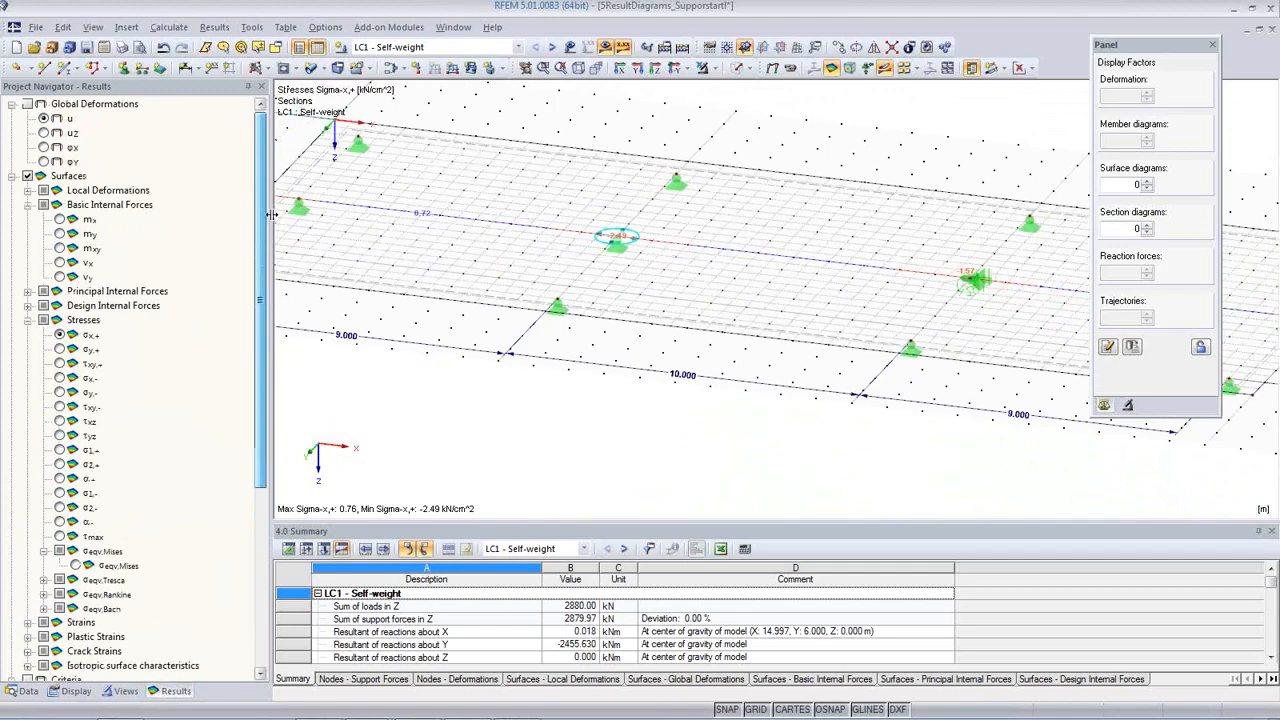
{"action": "left_click", "coordinate": [59, 220]}
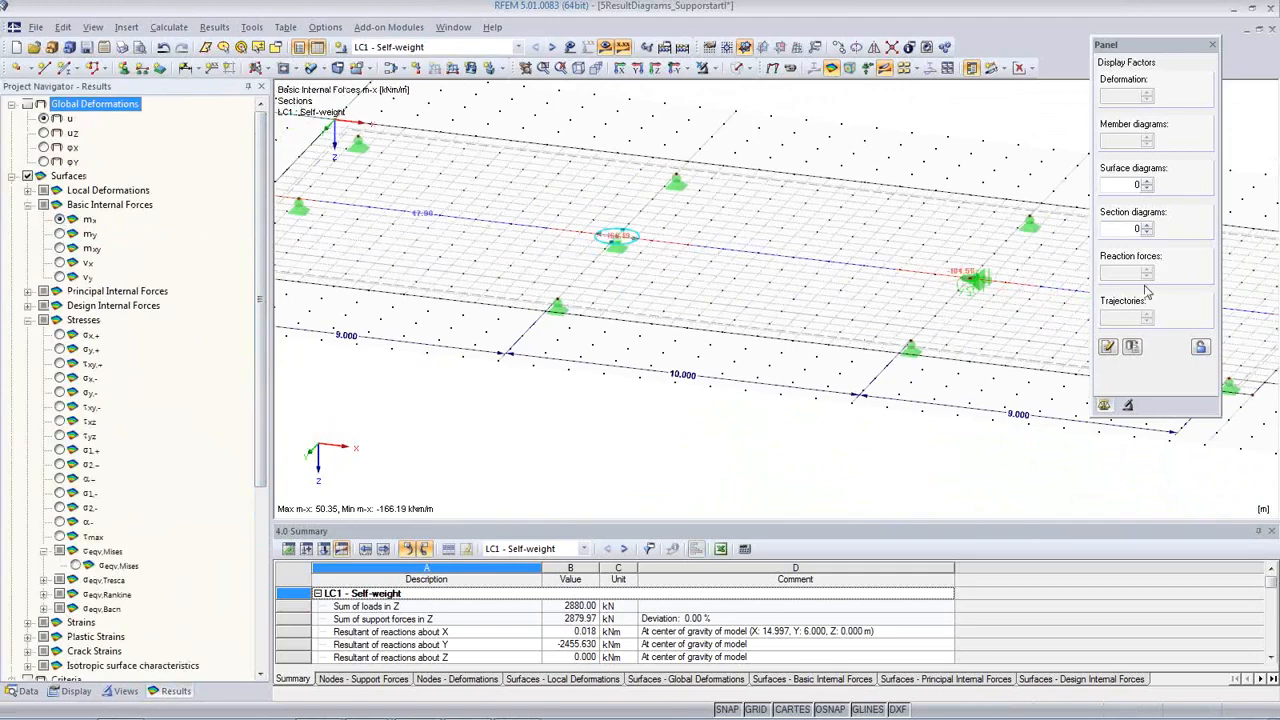
{"action": "left_click", "coordinate": [1147, 229]}
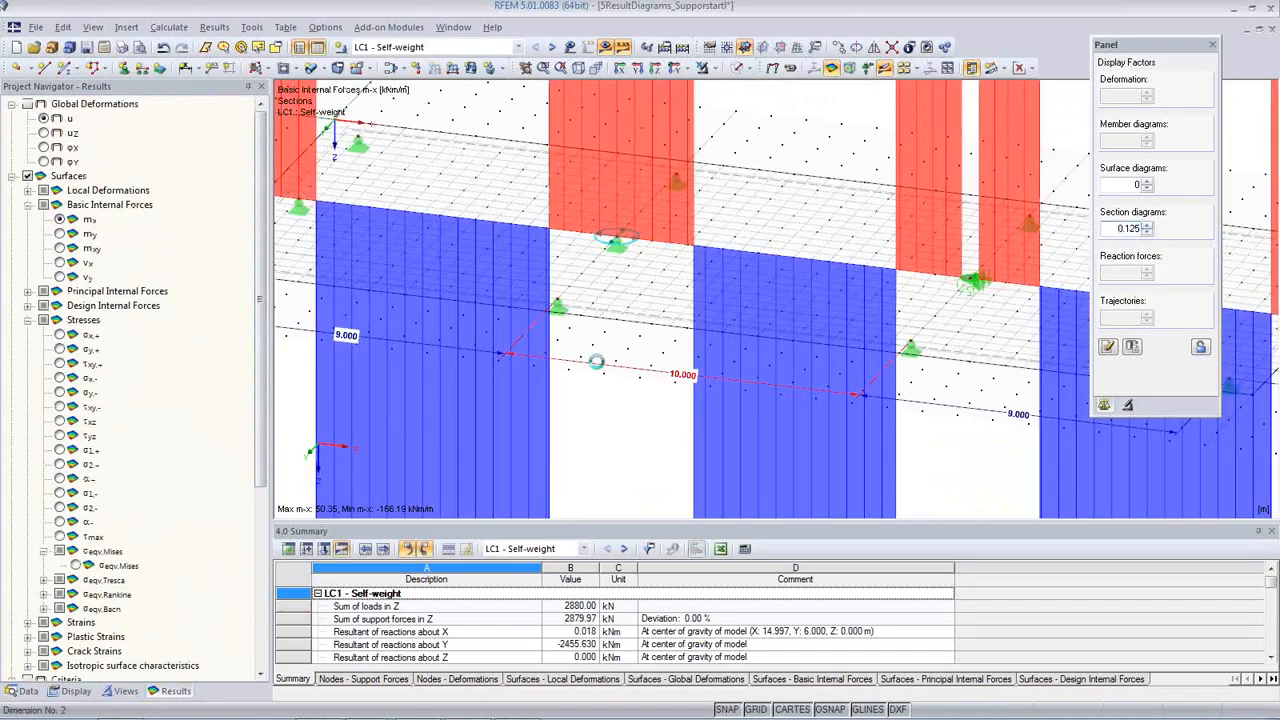
{"action": "scroll", "coordinate": [601, 360], "scroll_direction": "down", "scroll_amount": 3}
{"action": "scroll", "coordinate": [601, 360], "scroll_direction": "up", "scroll_amount": 2}
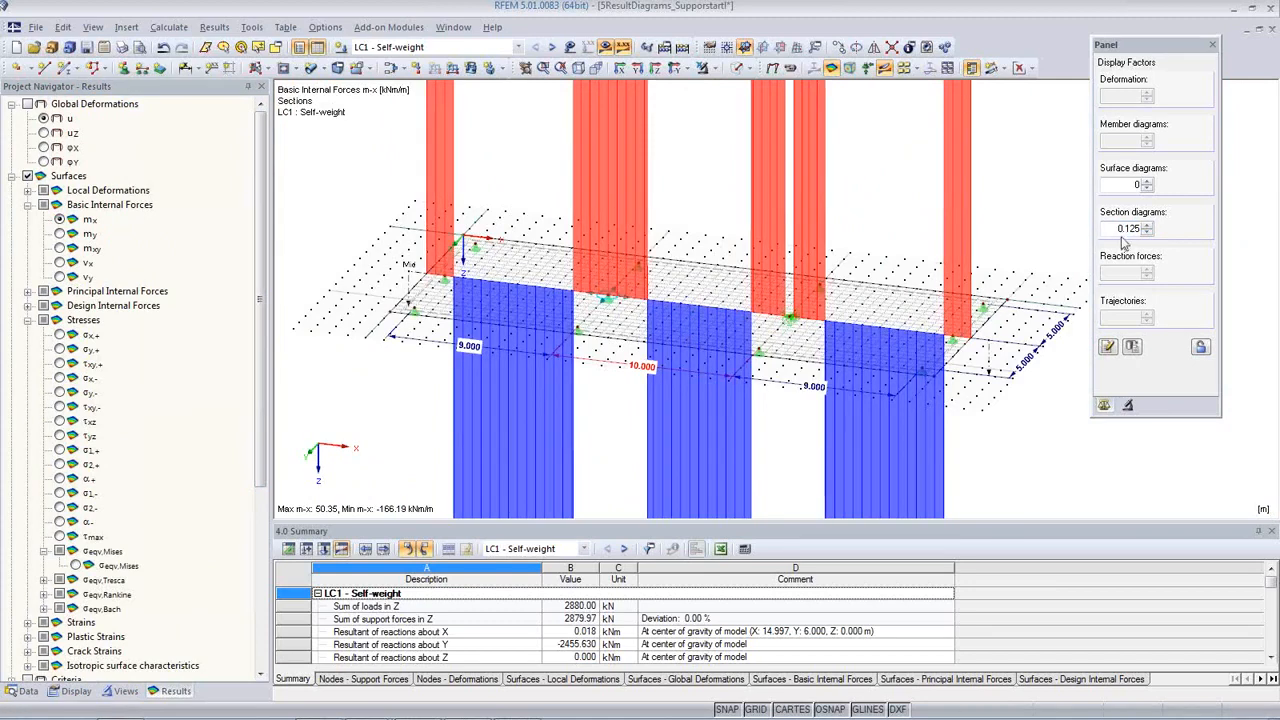
{"action": "left_click", "coordinate": [1148, 184]}
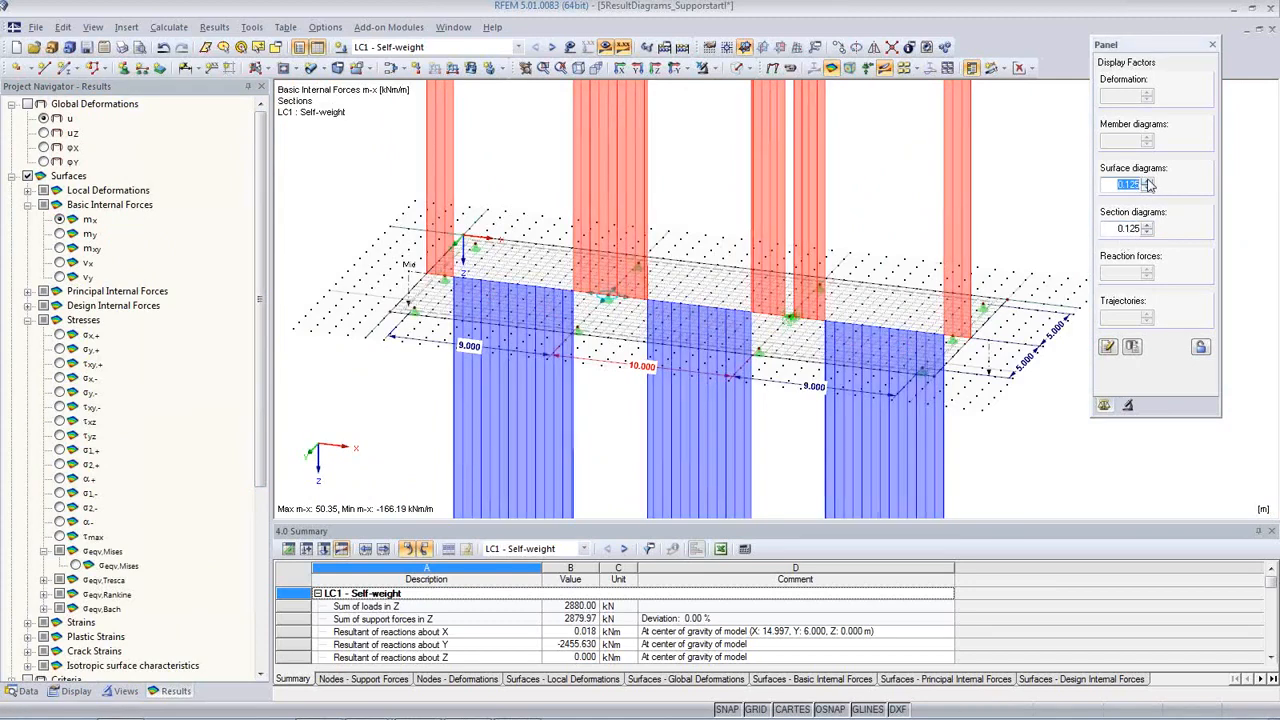
{"action": "left_click_drag", "start_coordinate": [1117, 230], "coordinate": [1142, 230]}
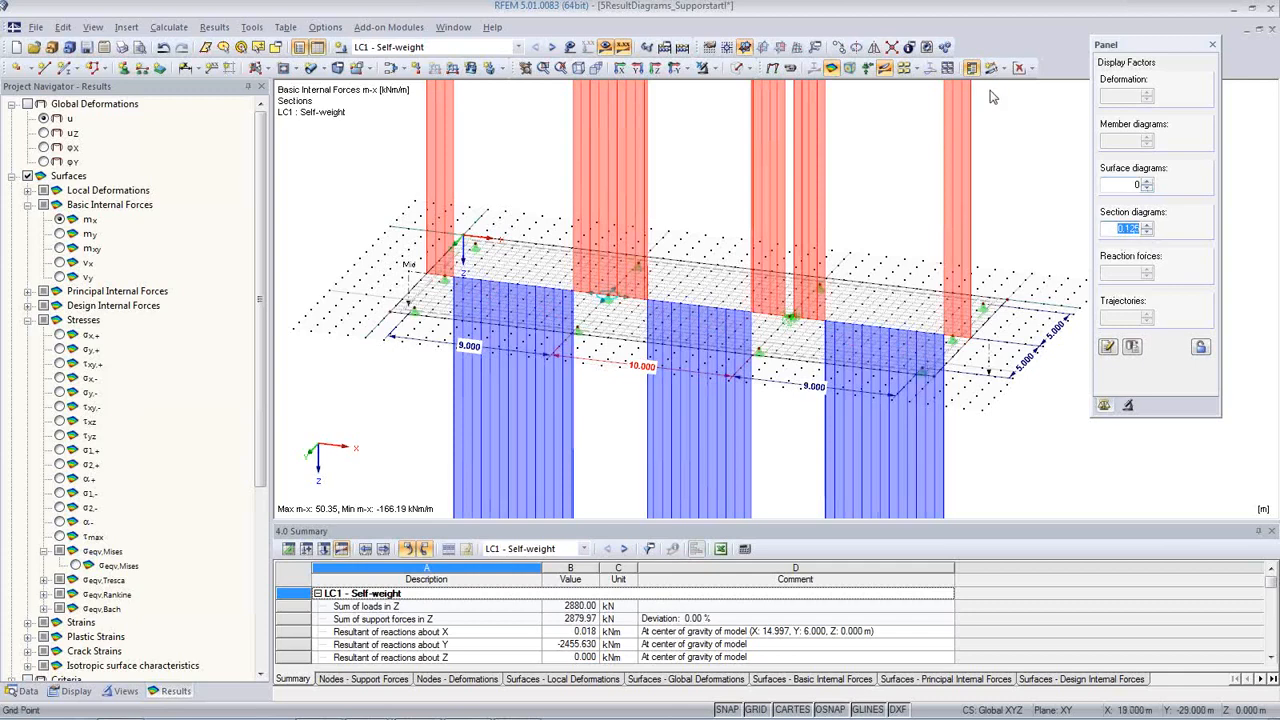
- Hide the section diagrams and show the LC1 mx moments as isobands on the slab around both inner supports
{"action": "left_click", "coordinate": [886, 68]}
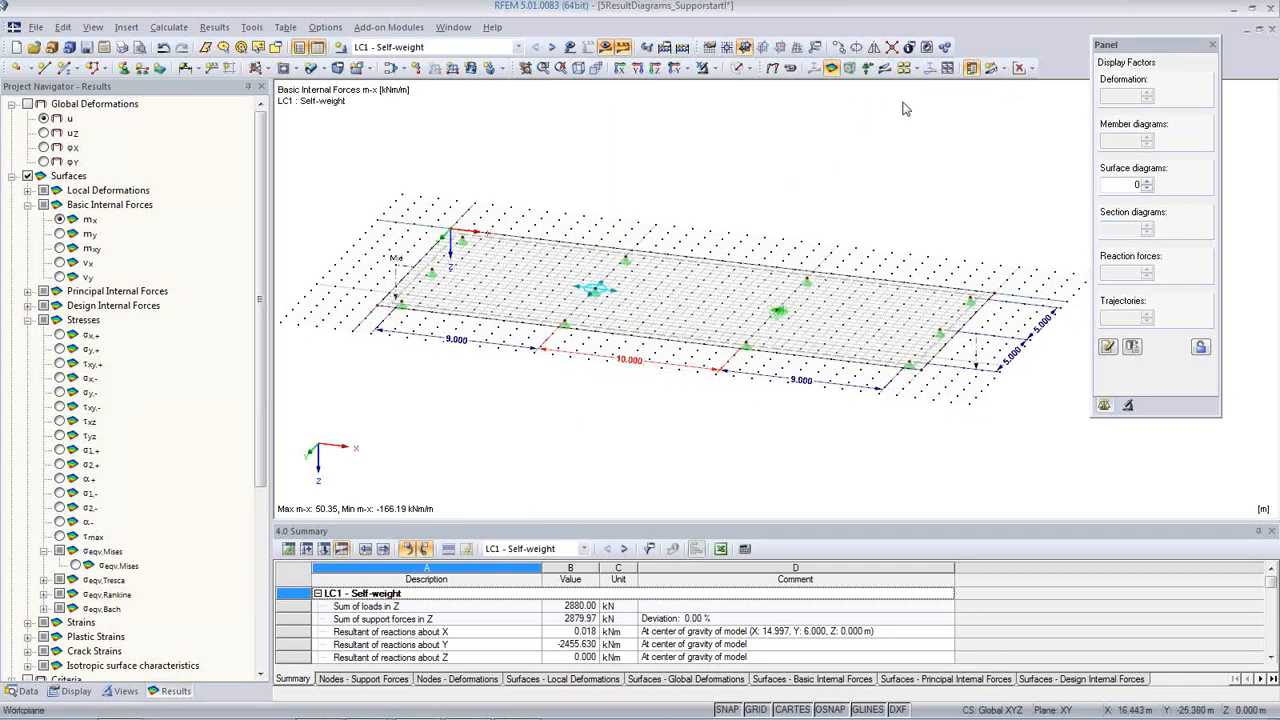
{"action": "scroll", "coordinate": [594, 310], "scroll_direction": "up", "scroll_amount": 5}
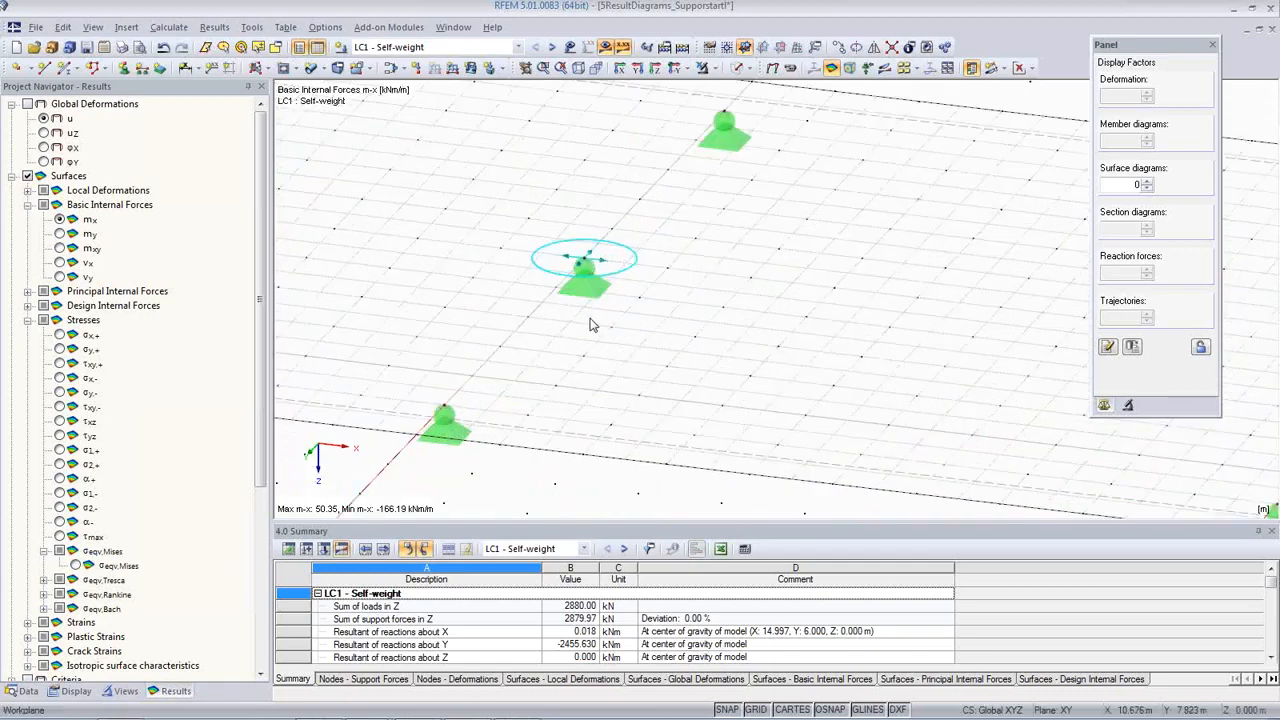
{"action": "scroll", "coordinate": [590, 324], "scroll_direction": "down", "scroll_amount": 2}
{"action": "left_click", "coordinate": [1024, 68]}
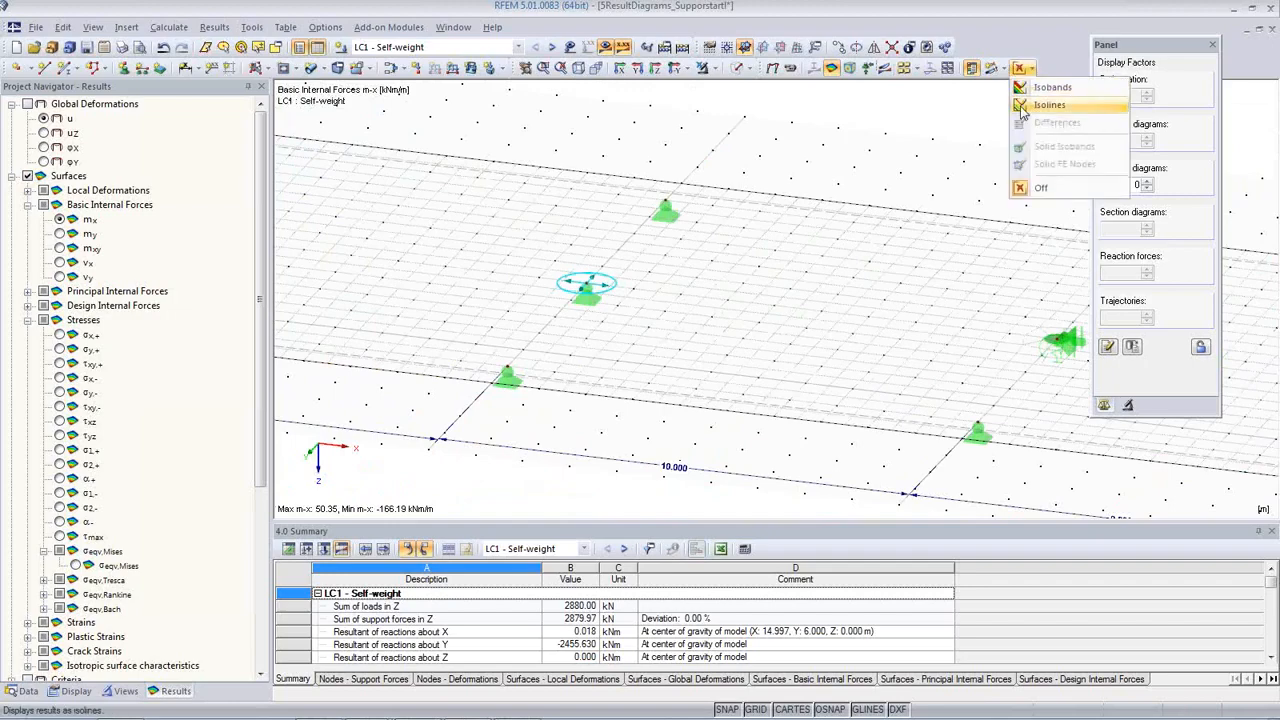
{"action": "left_click", "coordinate": [1026, 88]}
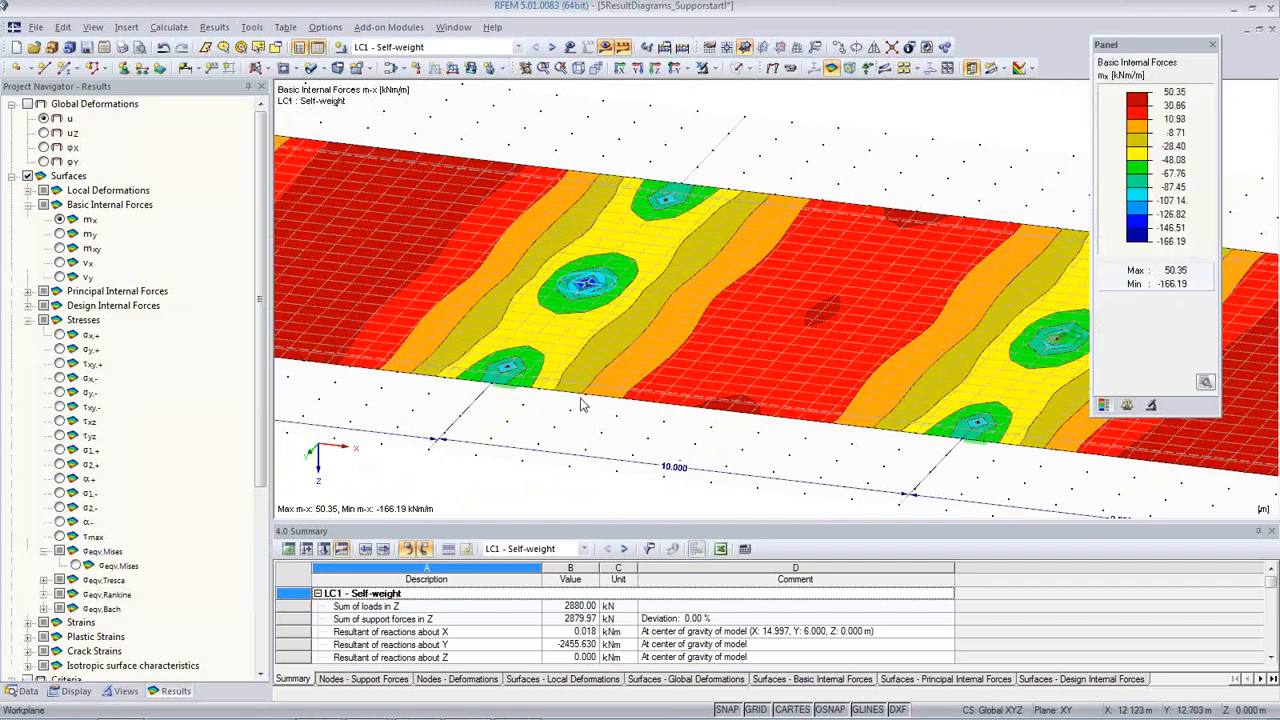
{"action": "middle_click_drag", "start_coordinate": [775, 331], "coordinate": [657, 298]}
{"action": "scroll", "coordinate": [657, 298], "scroll_direction": "up", "scroll_amount": 1}
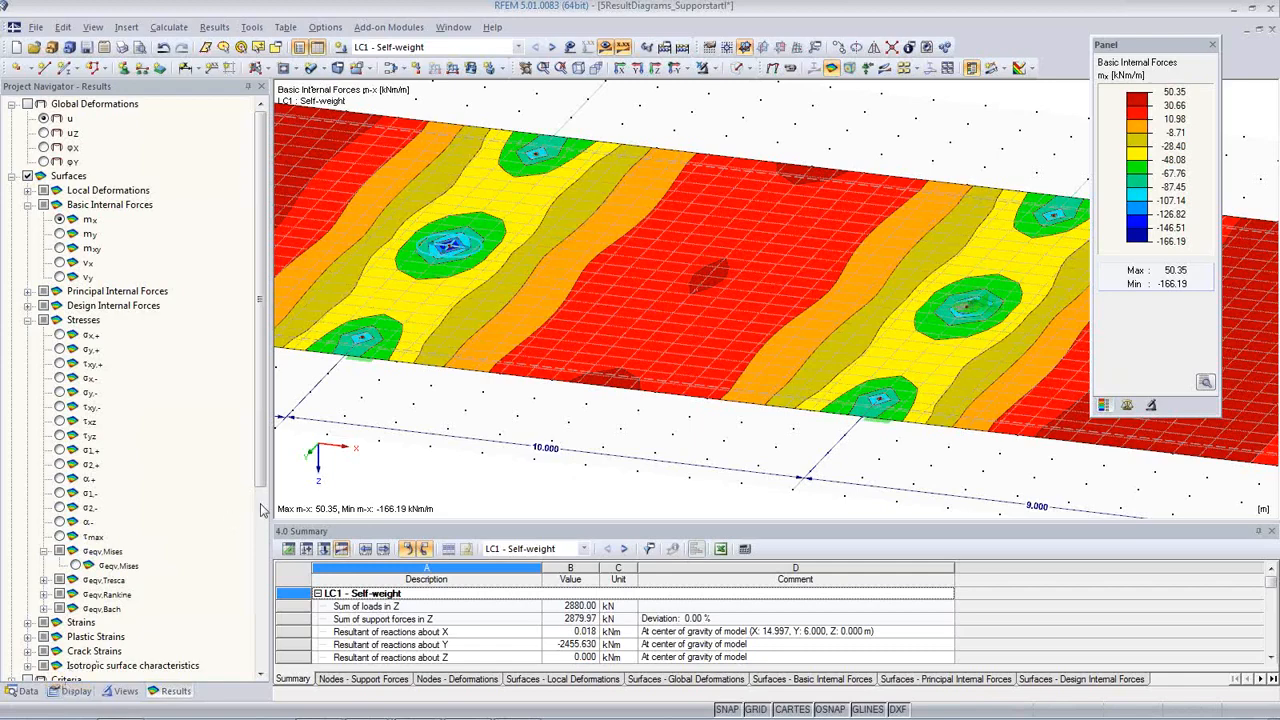
- Check which average region is defined in the model and turn off the display of average regions
{"action": "left_click", "coordinate": [22, 691]}
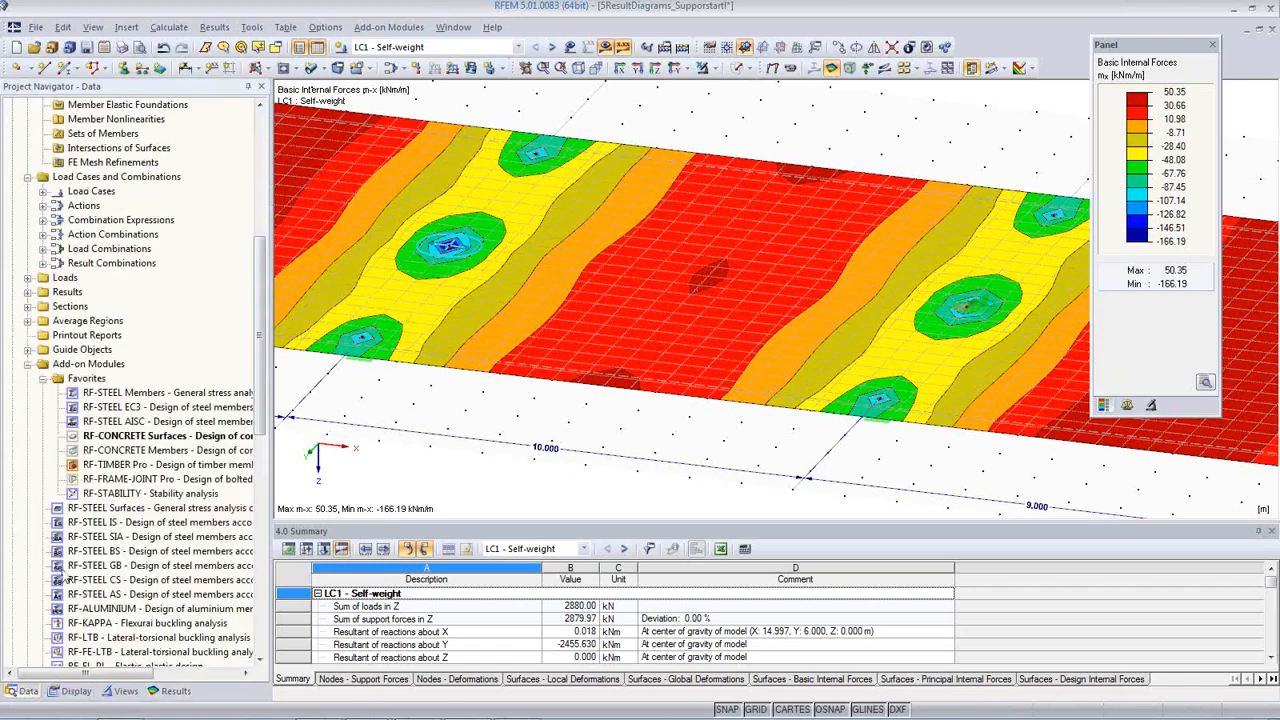
{"action": "left_click", "coordinate": [29, 321]}
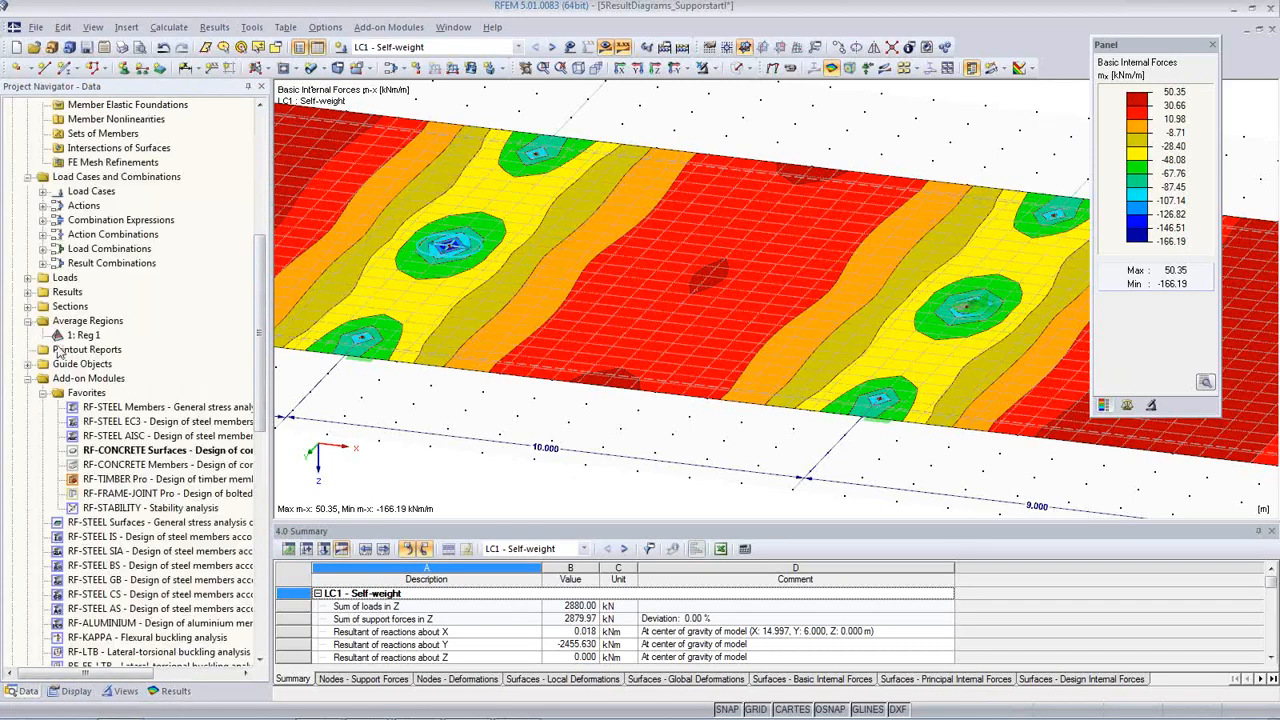
{"action": "left_click", "coordinate": [80, 692]}
{"action": "scroll", "coordinate": [128, 475], "scroll_direction": "down", "scroll_amount": 5}
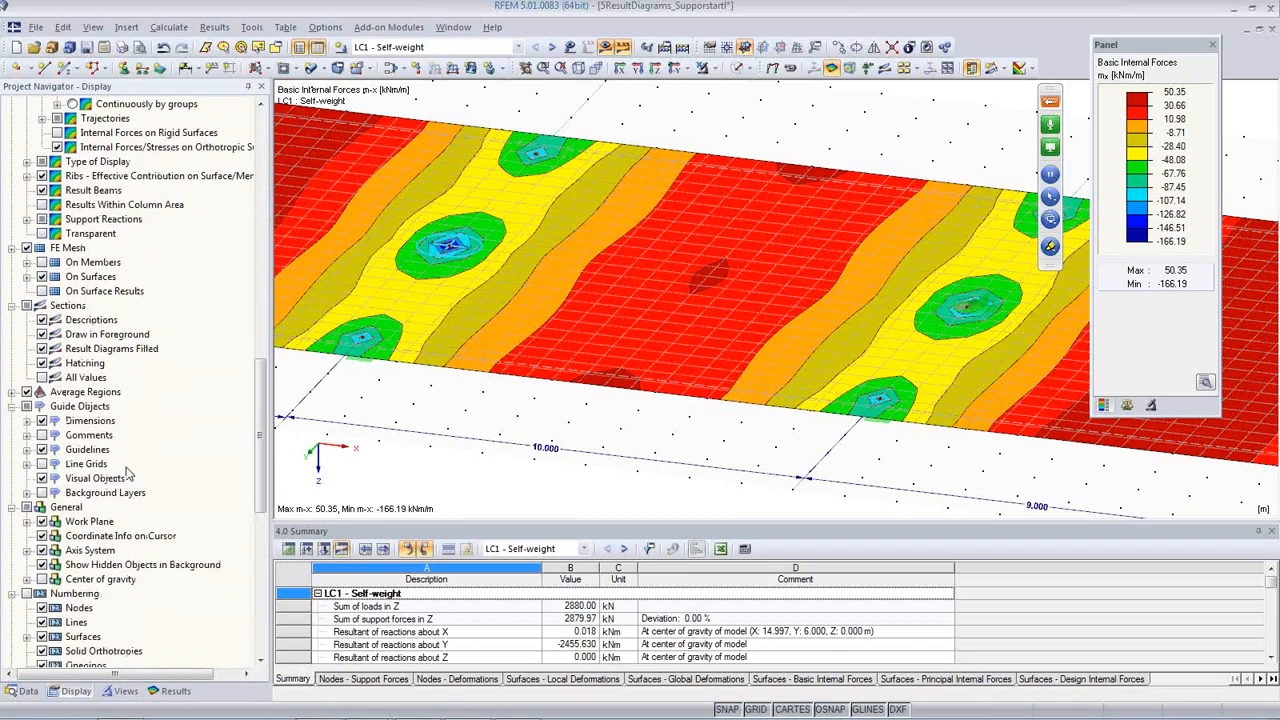
{"action": "scroll", "coordinate": [127, 470], "scroll_direction": "down", "scroll_amount": 1}
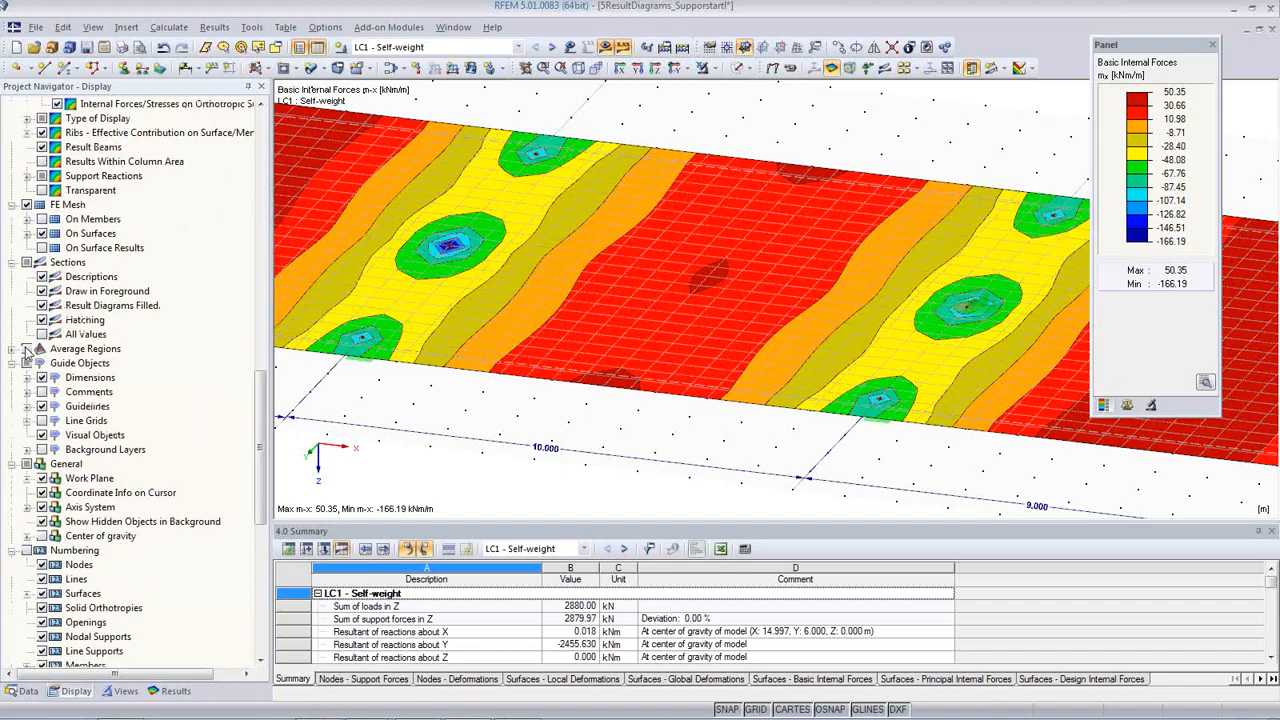
{"action": "left_click", "coordinate": [12, 348]}
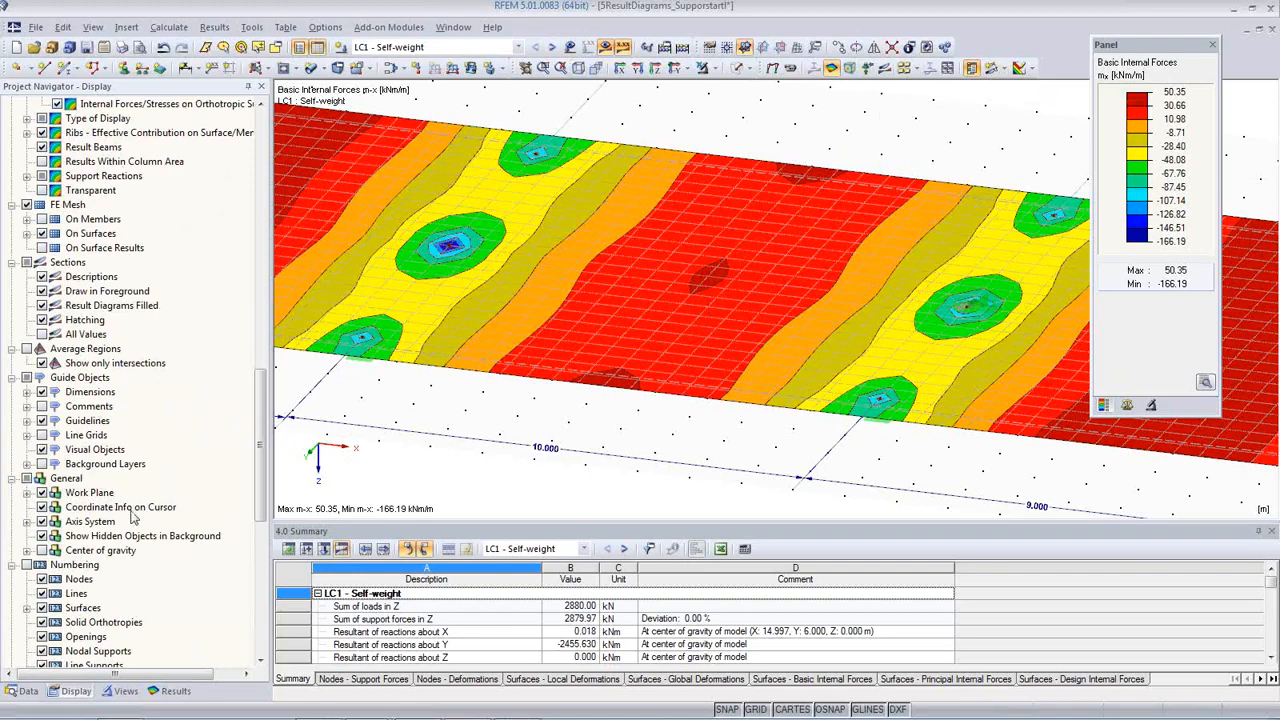
{"action": "scroll", "coordinate": [133, 512], "scroll_direction": "down", "scroll_amount": 1}
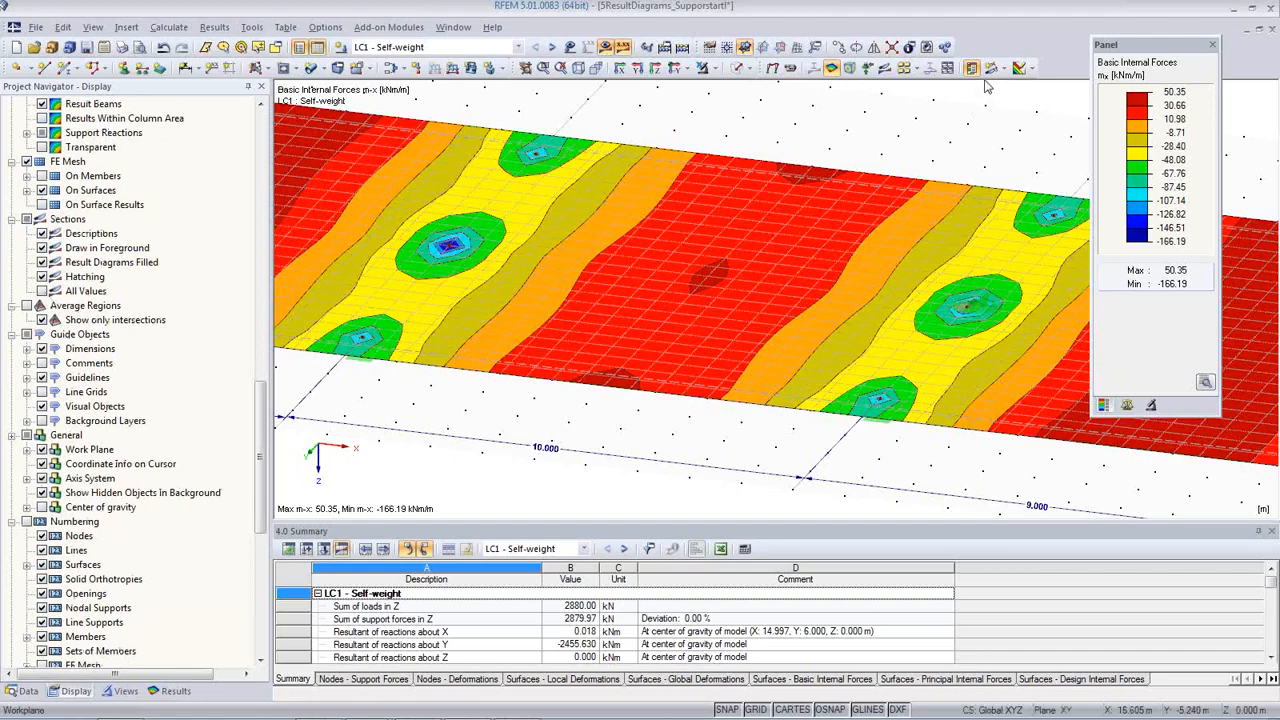
- Show the section diagrams of the LC1 mx moments with a section diagram factor of 1
{"action": "left_click", "coordinate": [884, 67]}
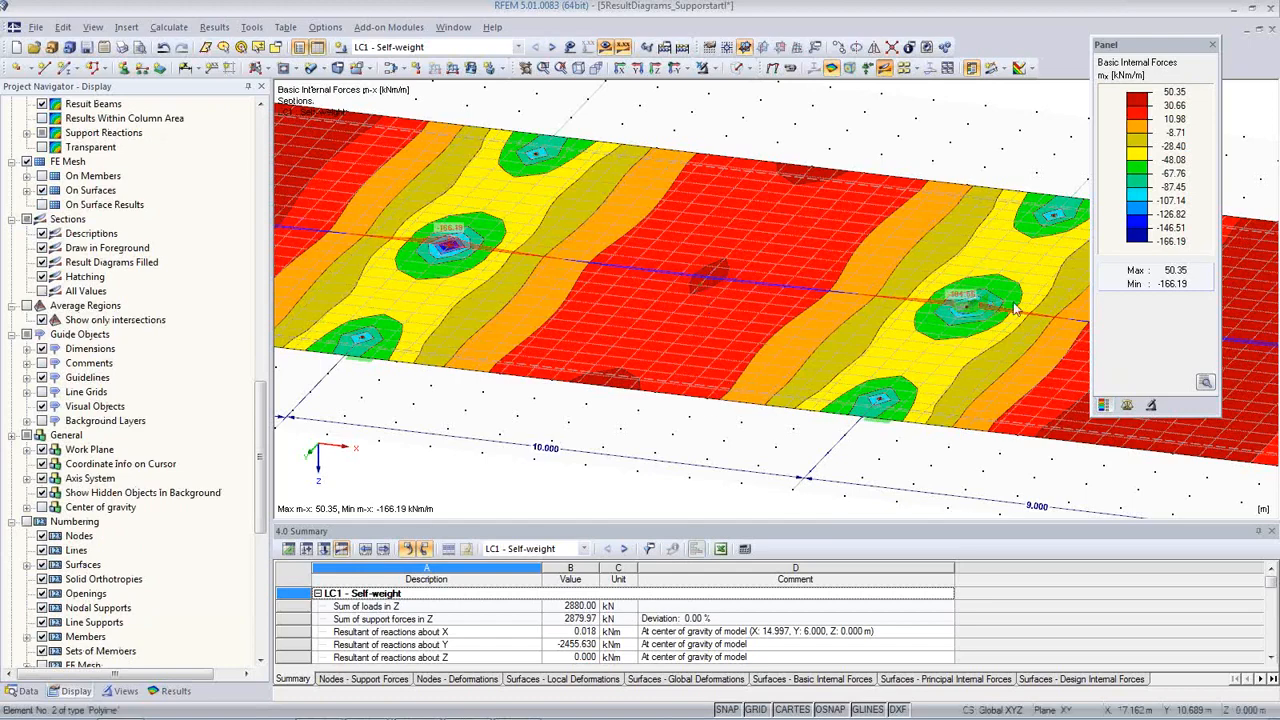
{"action": "left_click", "coordinate": [1127, 405]}
{"action": "left_click", "coordinate": [1148, 225]}
{"action": "left_click", "coordinate": [1148, 225]}
{"action": "left_click", "coordinate": [1148, 225]}
{"action": "left_click", "coordinate": [1148, 225]}
{"action": "scroll", "coordinate": [776, 409], "scroll_direction": "up", "scroll_amount": 1}
{"action": "middle_click_drag", "start_coordinate": [776, 409], "coordinate": [730, 402]}
{"action": "scroll", "coordinate": [729, 402], "scroll_direction": "down", "scroll_amount": 2}
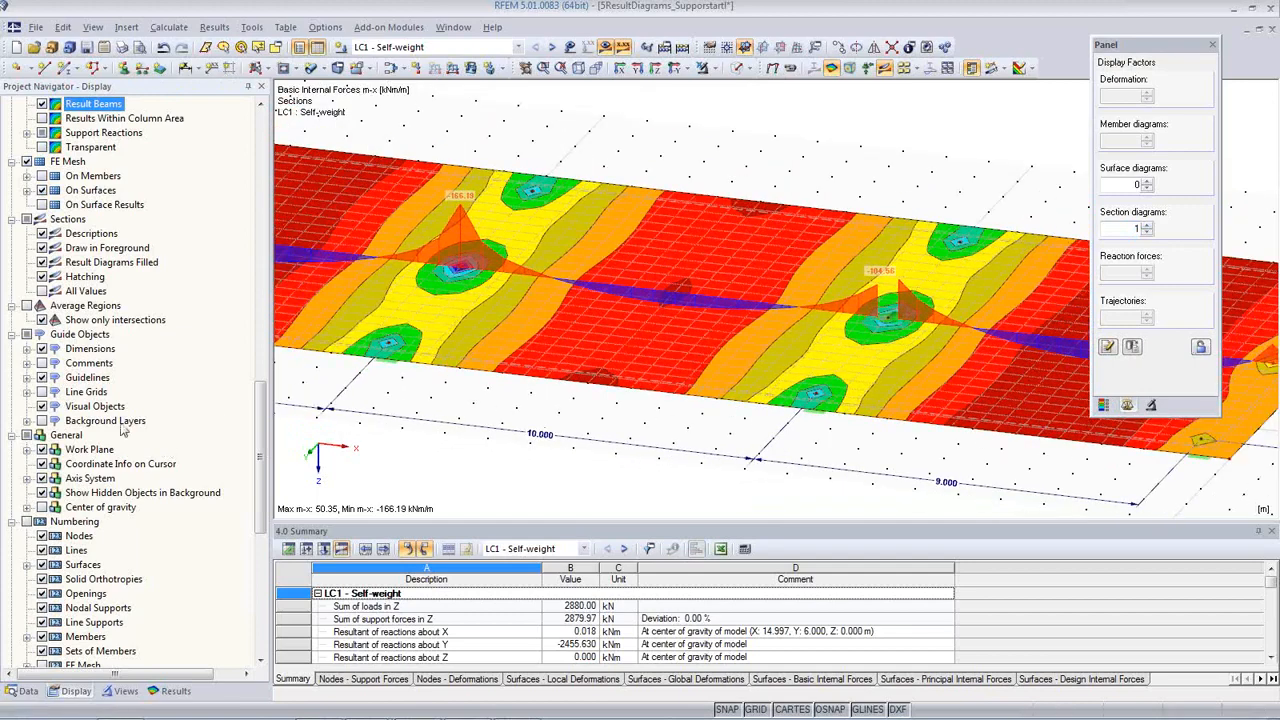
- Toggle the average regions display on and off to compare the mx section diagrams at the inner supports
{"action": "left_click", "coordinate": [39, 307]}
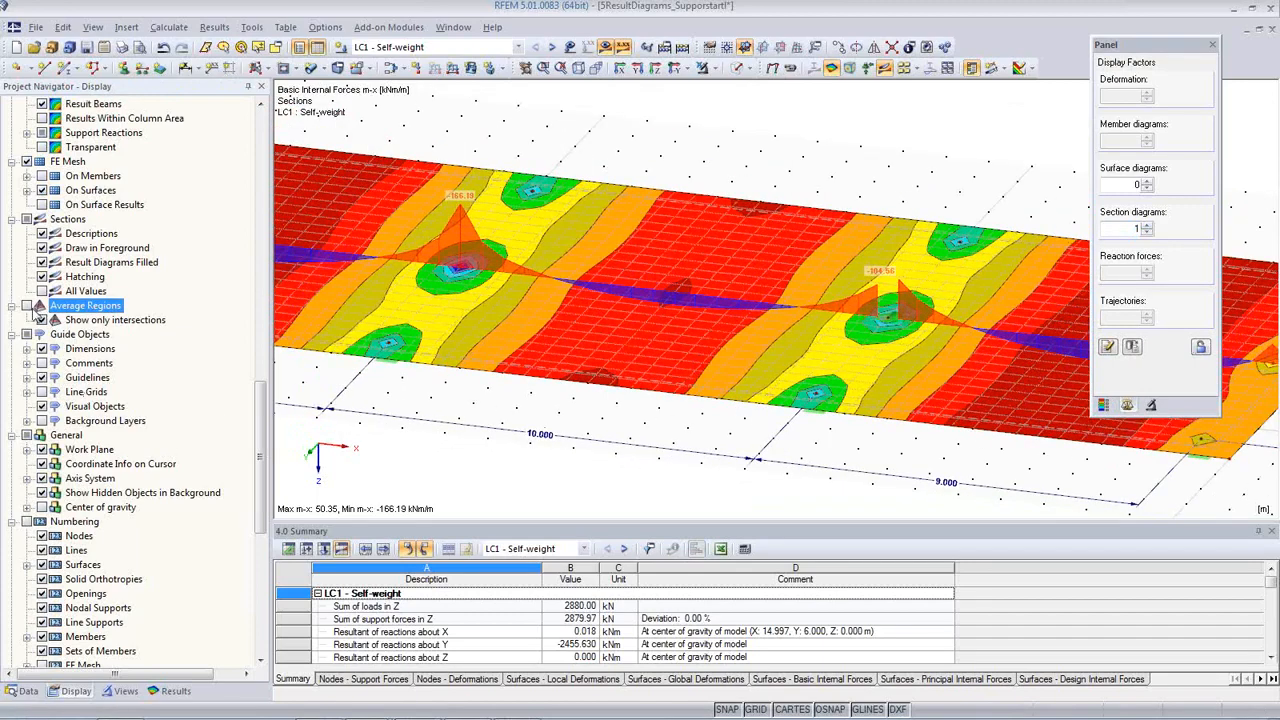
{"action": "left_click", "coordinate": [28, 305]}
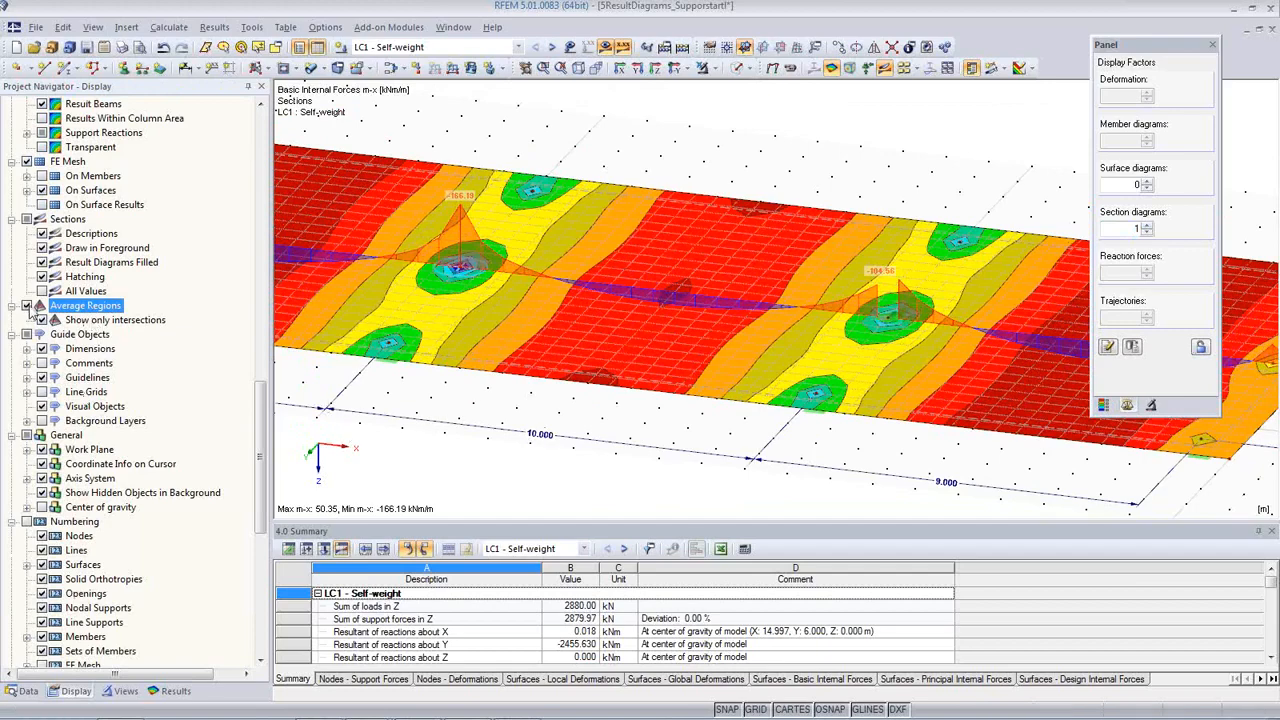
{"action": "middle_click_drag", "start_coordinate": [499, 377], "coordinate": [593, 342]}
{"action": "scroll", "coordinate": [395, 419], "scroll_direction": "down", "scroll_amount": 2}
{"action": "middle_click_drag", "start_coordinate": [418, 424], "coordinate": [614, 389]}
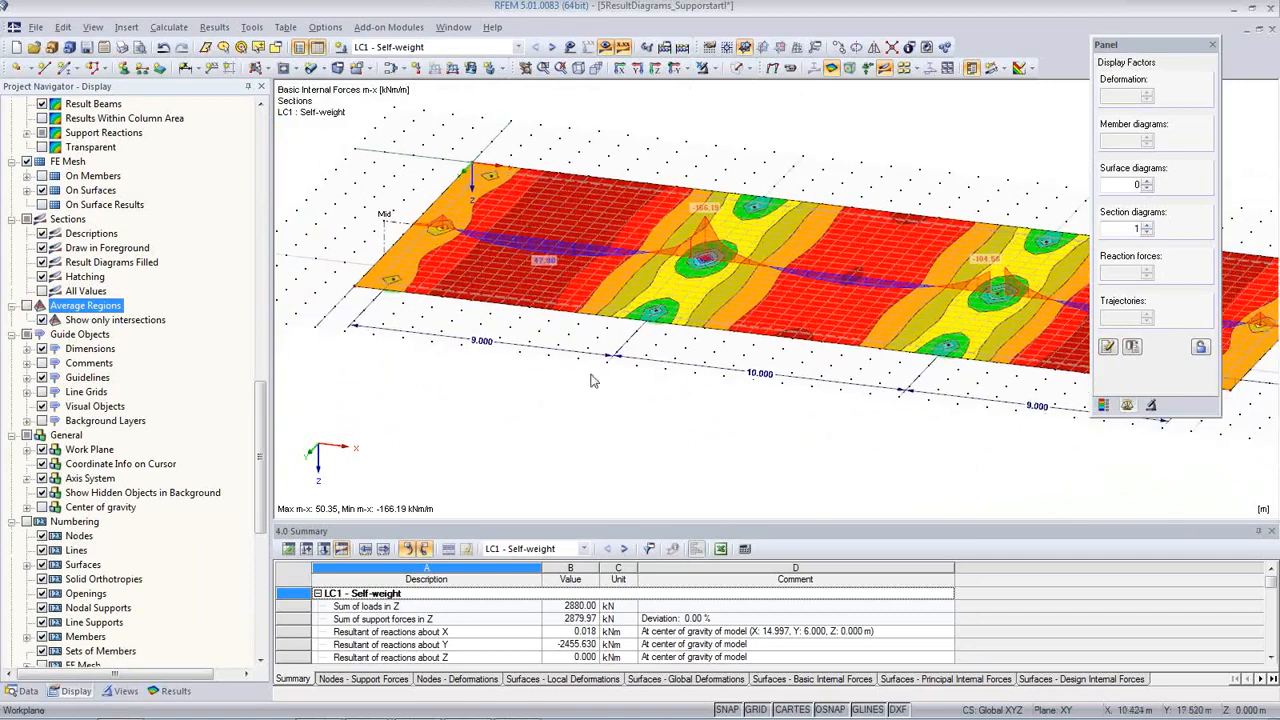
- Place a copy of the Mid section along each of the two longitudinal edges of the slab
{"action": "scroll", "coordinate": [600, 386], "scroll_direction": "down", "scroll_amount": 1}
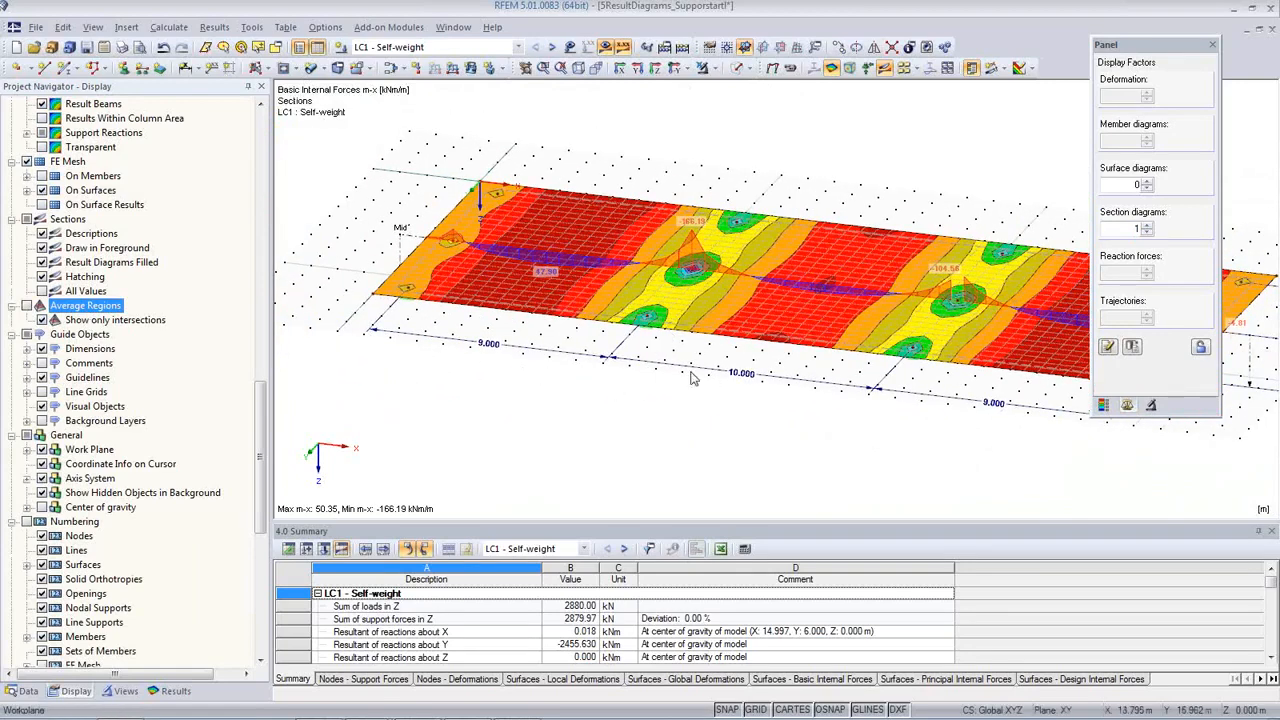
{"action": "middle_click_drag", "start_coordinate": [709, 380], "coordinate": [632, 369]}
{"action": "scroll", "coordinate": [631, 369], "scroll_direction": "down", "scroll_amount": 1}
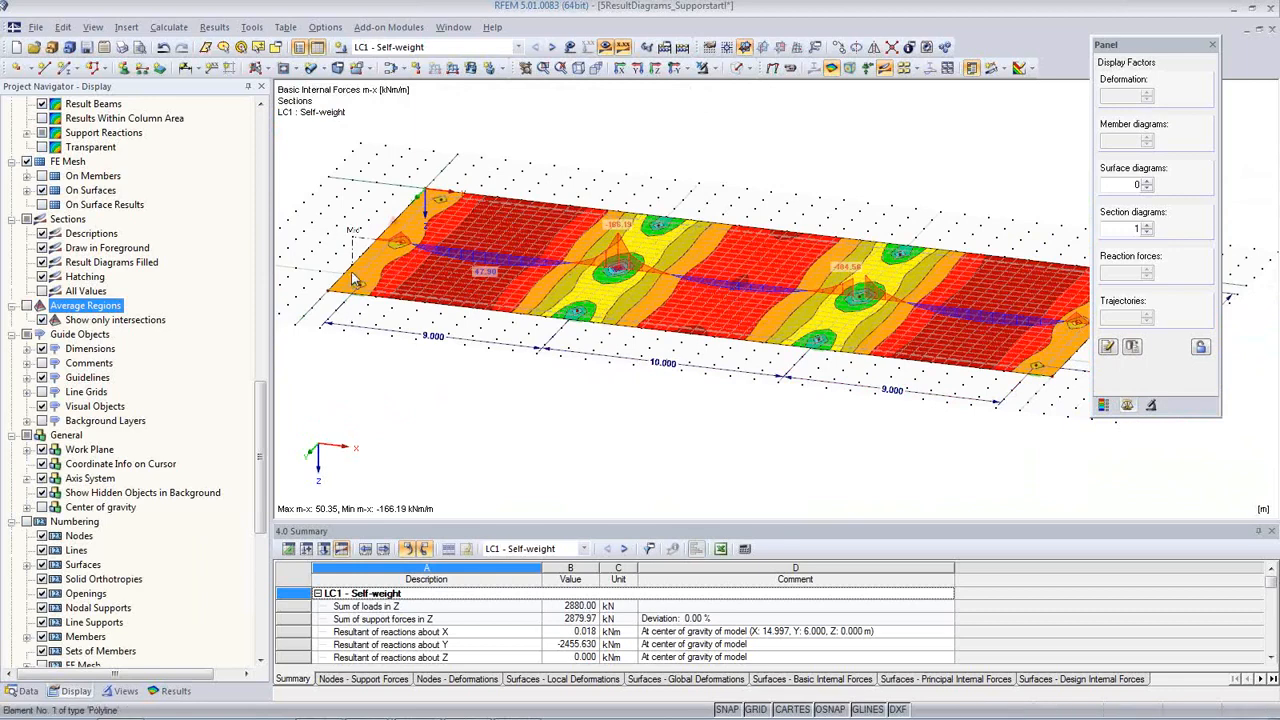
{"action": "scroll", "coordinate": [360, 250], "scroll_direction": "up", "scroll_amount": 2}
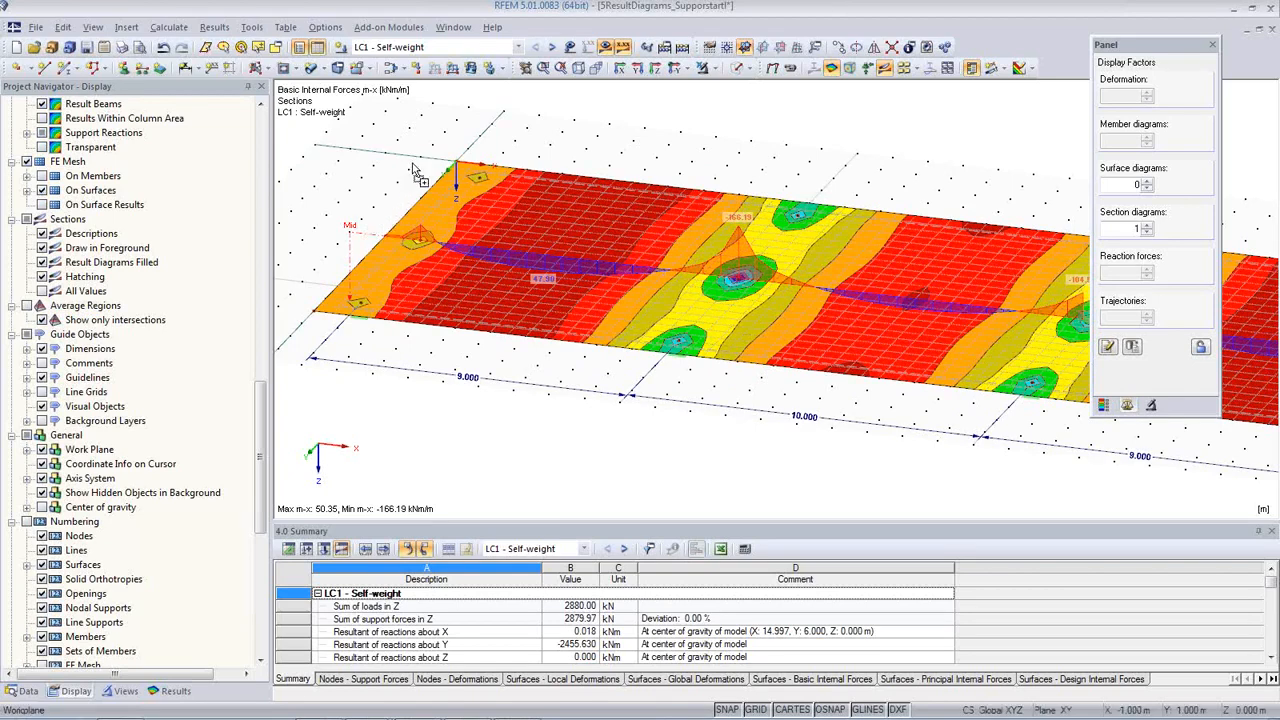
{"action": "left_click_drag", "start_coordinate": [421, 160], "coordinate": [422, 161], "text": "ctrl"}
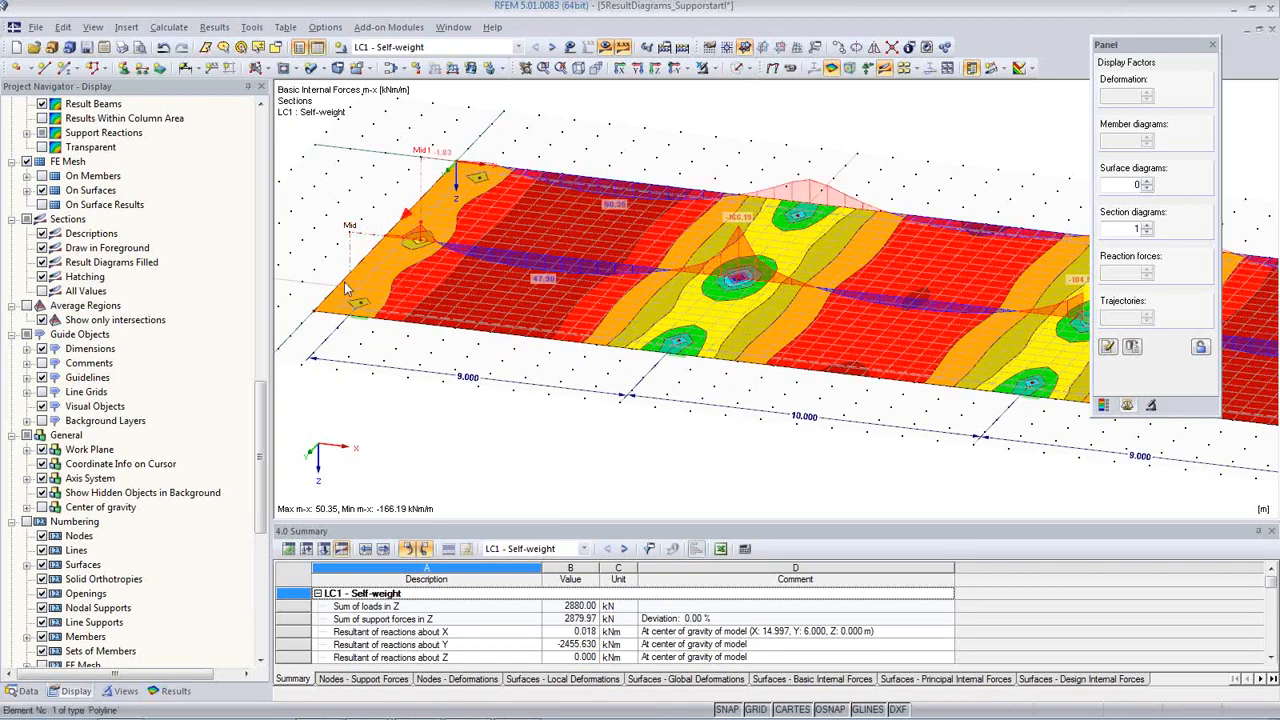
{"action": "left_click_drag", "start_coordinate": [359, 237], "coordinate": [427, 318], "text": "ctrl"}
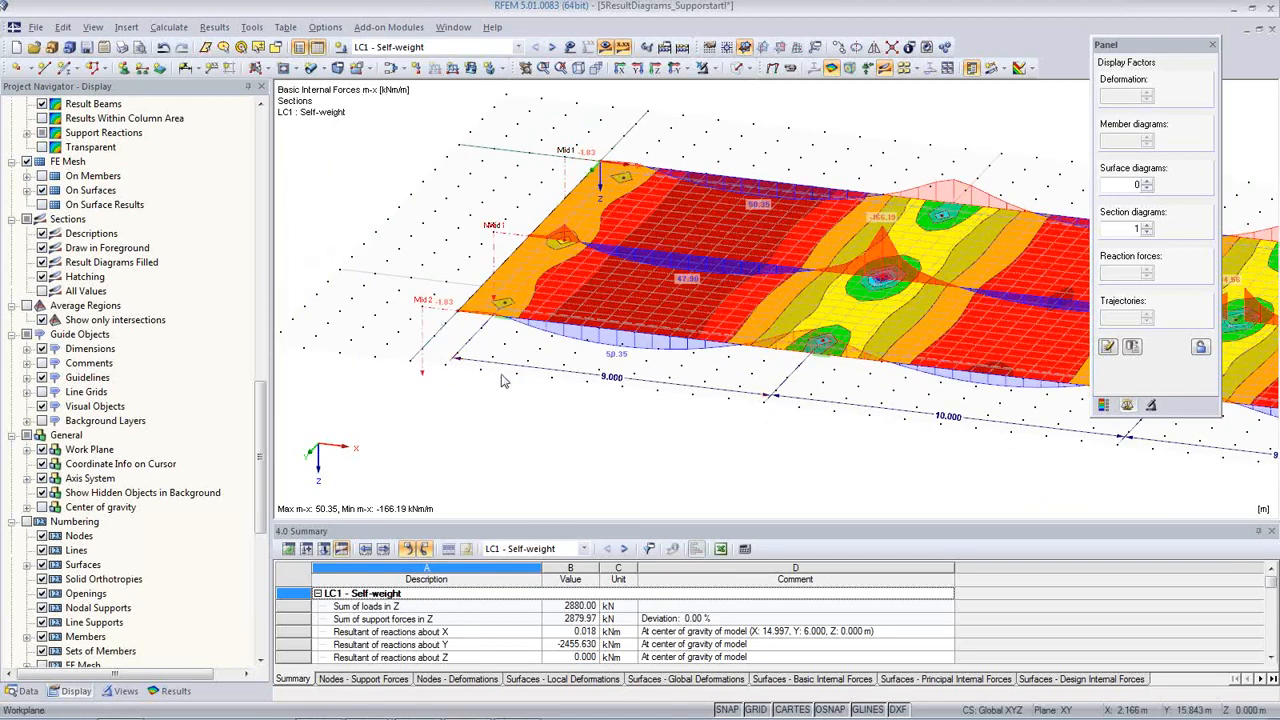
- Create a transverse section from X 10 m, Y 14 m to X 10 m, Y -2 m and save it with the name A
{"action": "middle_click_drag", "start_coordinate": [476, 354], "coordinate": [409, 317]}
{"action": "scroll", "coordinate": [446, 334], "scroll_direction": "down", "scroll_amount": 2}
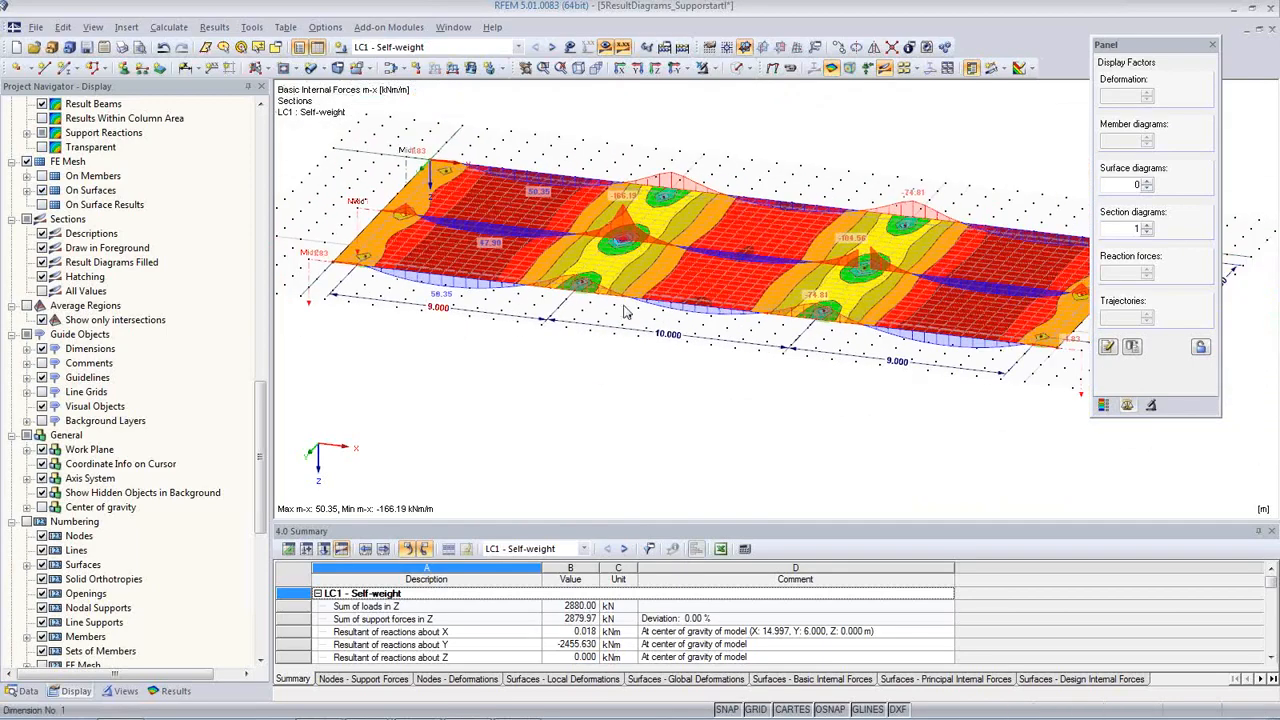
{"action": "left_click", "coordinate": [992, 70]}
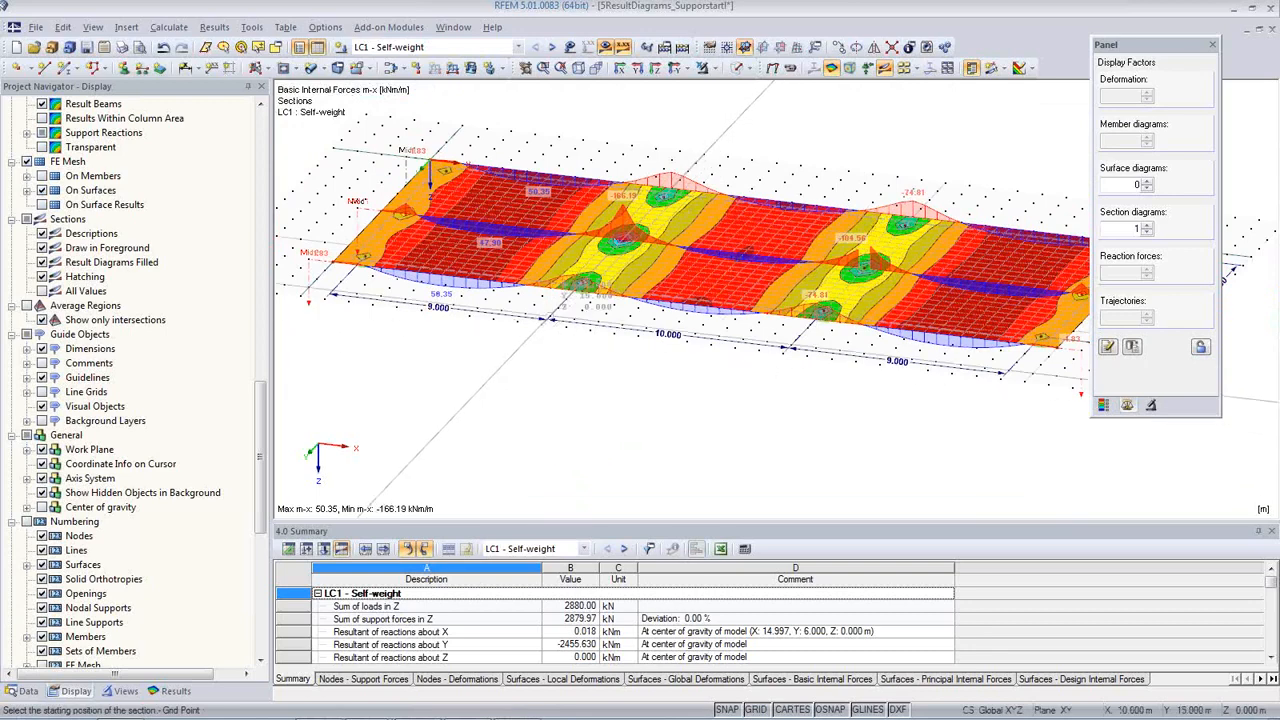
{"action": "left_click", "coordinate": [557, 313]}
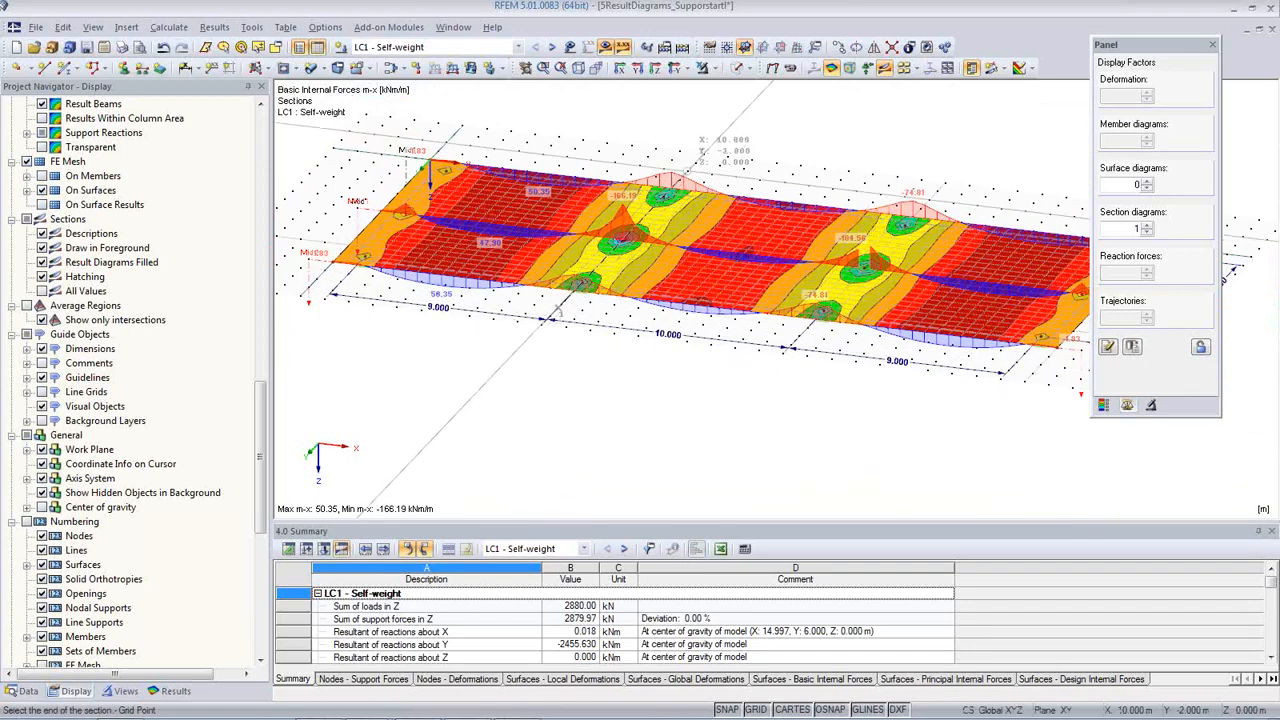
{"action": "left_click", "coordinate": [695, 176]}
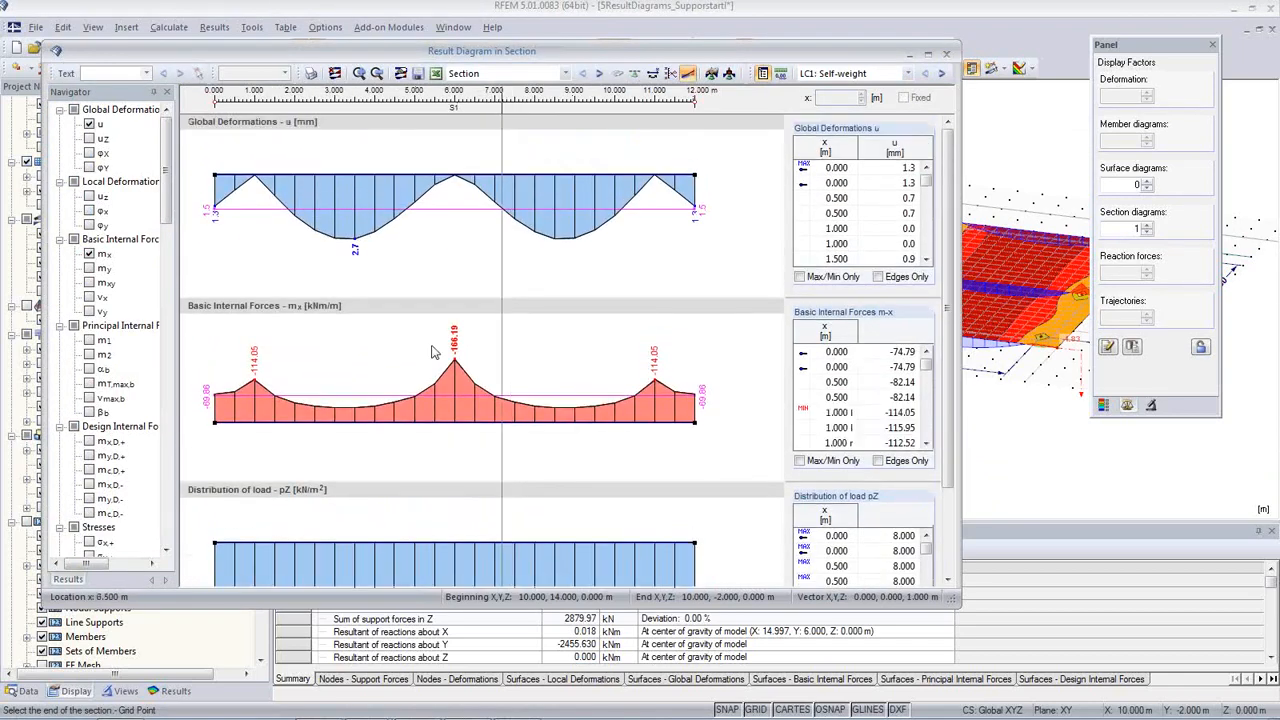
{"action": "left_click", "coordinate": [418, 73]}
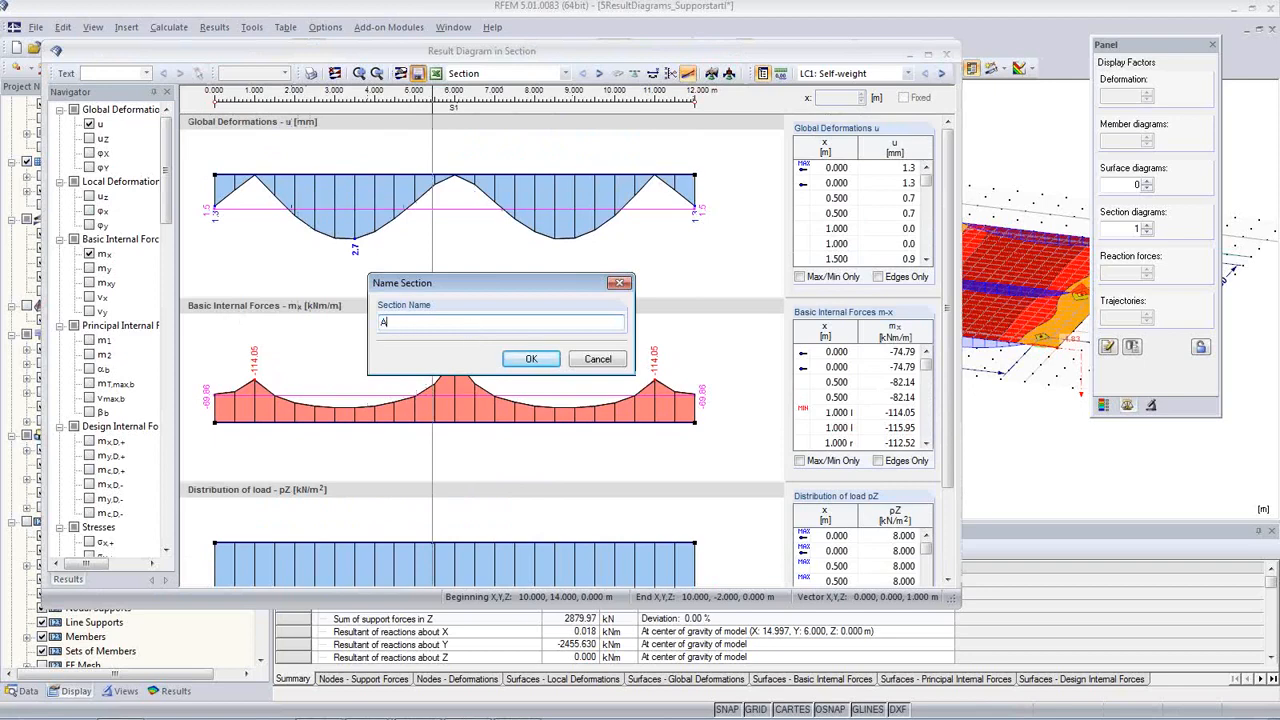
{"action": "left_click", "coordinate": [528, 359]}
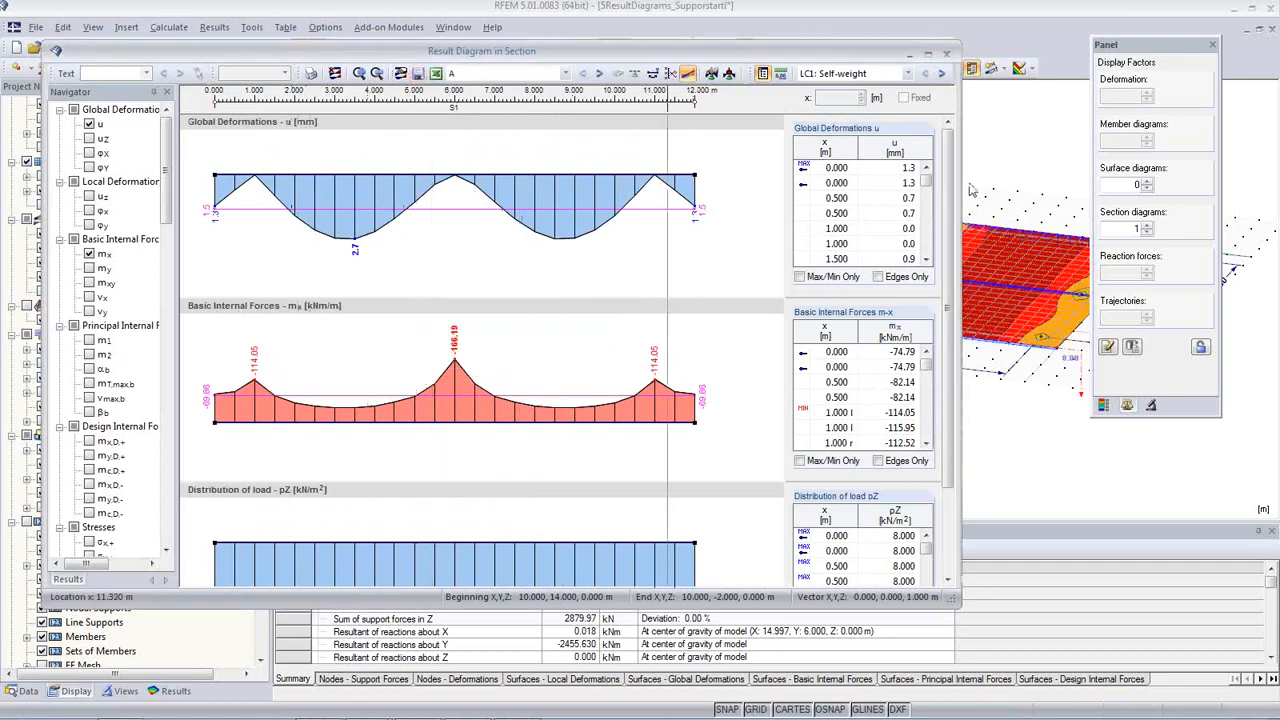
{"action": "left_click", "coordinate": [948, 55]}
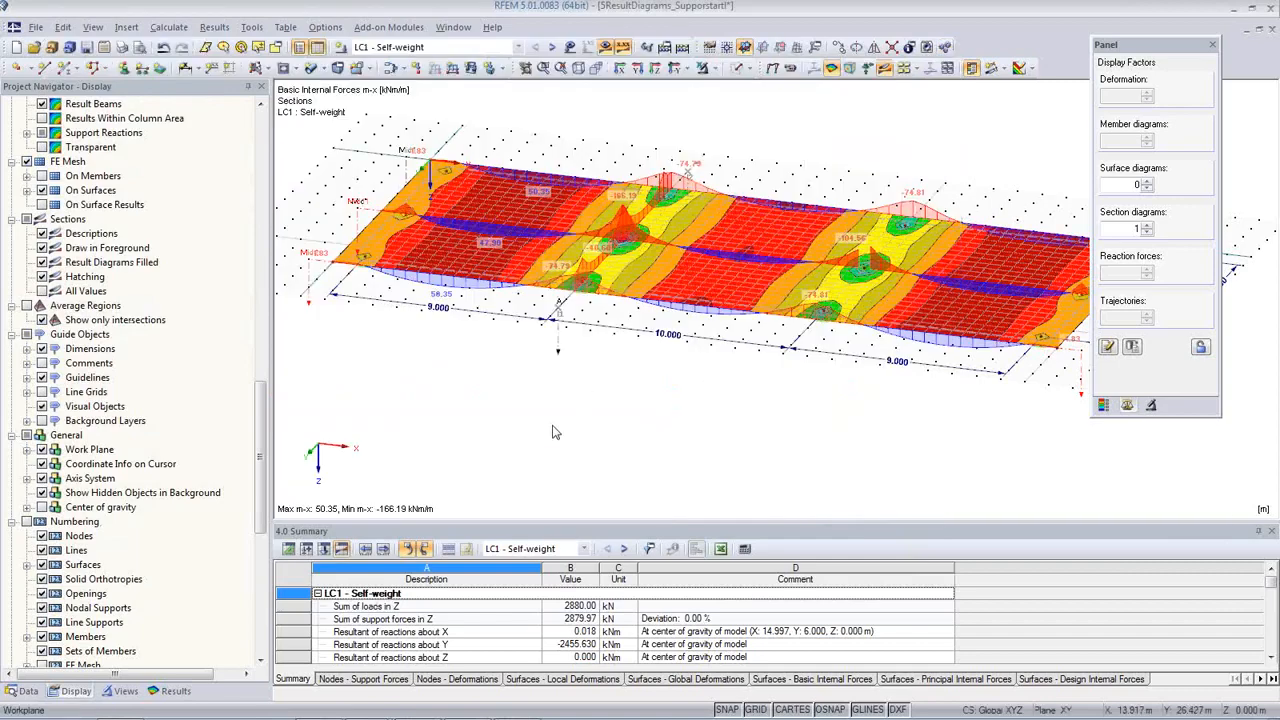
- Try to copy section A freehand to the slab end with the outer supports
{"action": "mouse_move", "coordinate": [589, 354]}
{"action": "middle_mouse_down", "text": "ctrl"}
{"action": "mouse_move", "coordinate": [500, 360]}
{"action": "mouse_move", "coordinate": [569, 362]}
{"action": "middle_mouse_up", "text": "ctrl"}
{"action": "scroll", "coordinate": [560, 329], "scroll_direction": "up", "scroll_amount": 5}
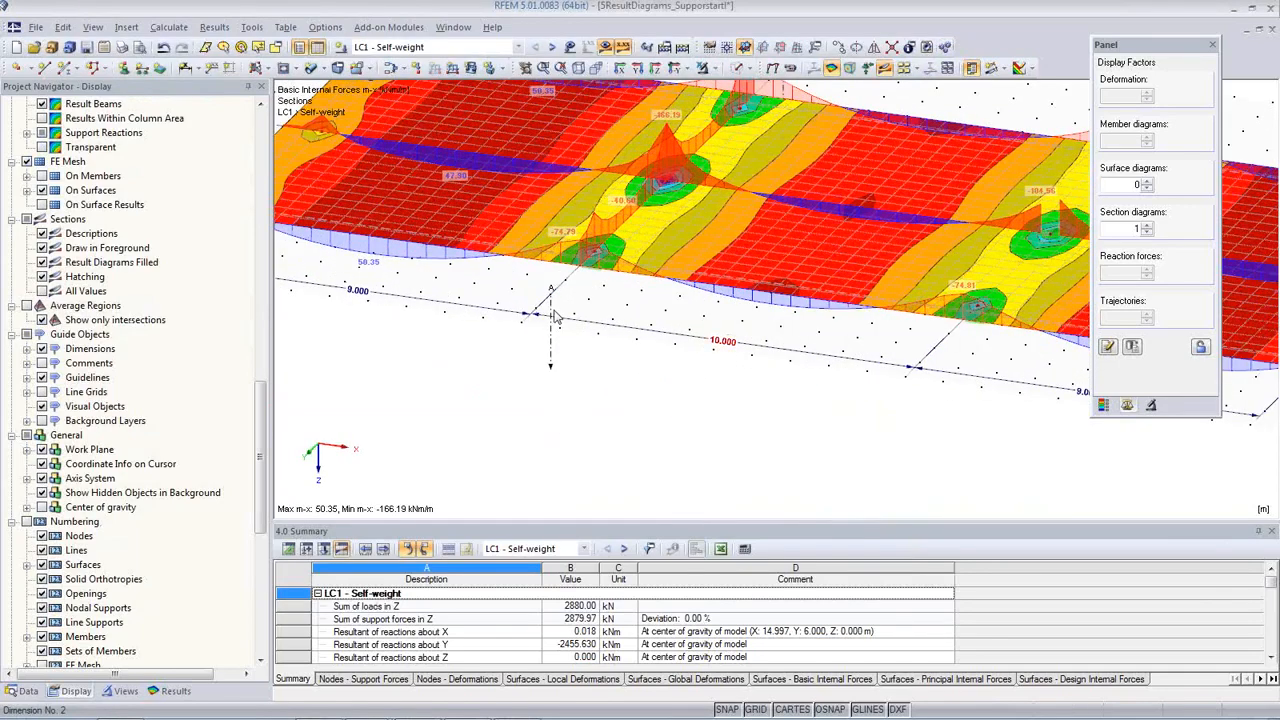
{"action": "scroll", "coordinate": [556, 310], "scroll_direction": "down", "scroll_amount": 4}
{"action": "middle_click_drag", "start_coordinate": [555, 310], "coordinate": [619, 333]}
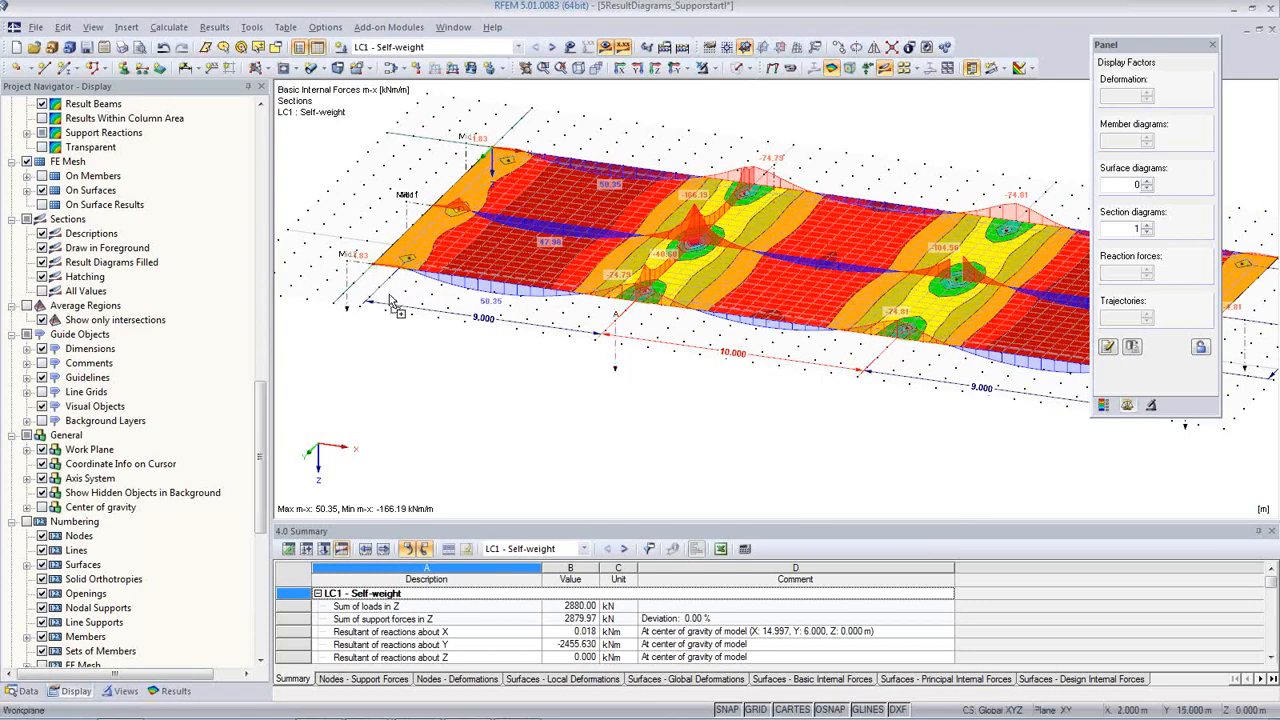
{"action": "left_click_drag", "start_coordinate": [380, 288], "coordinate": [383, 297], "text": "ctrl"}
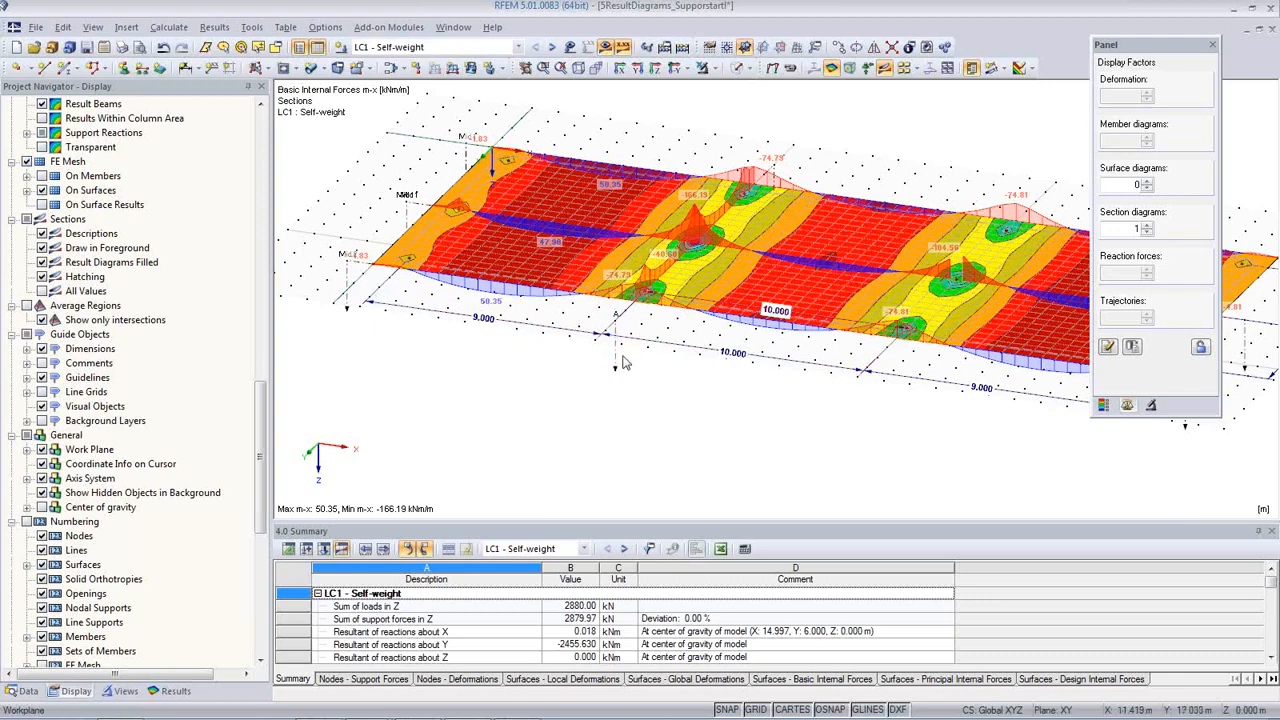
- Make one copy of section A with a displacement vector of dX -9.000 m and dY 0.000 m picked from the model
{"action": "scroll", "coordinate": [624, 346], "scroll_direction": "up", "scroll_amount": 2}
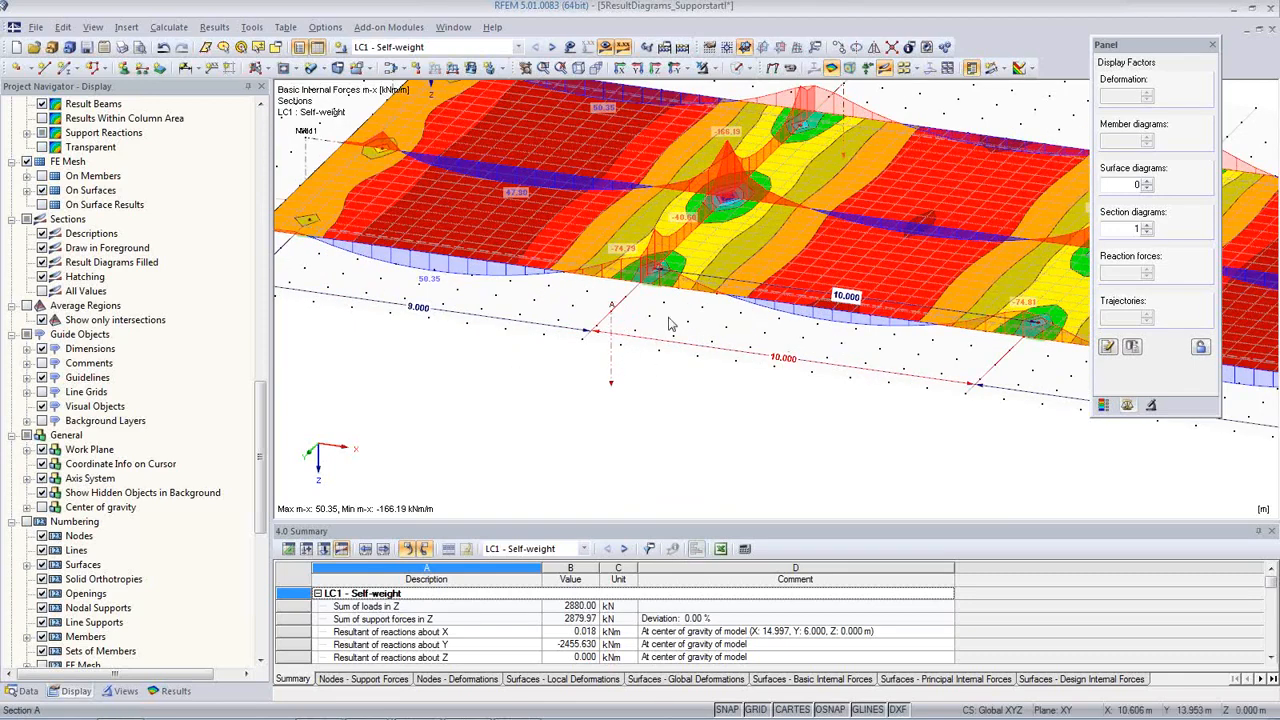
{"action": "scroll", "coordinate": [620, 345], "scroll_direction": "up", "scroll_amount": 2}
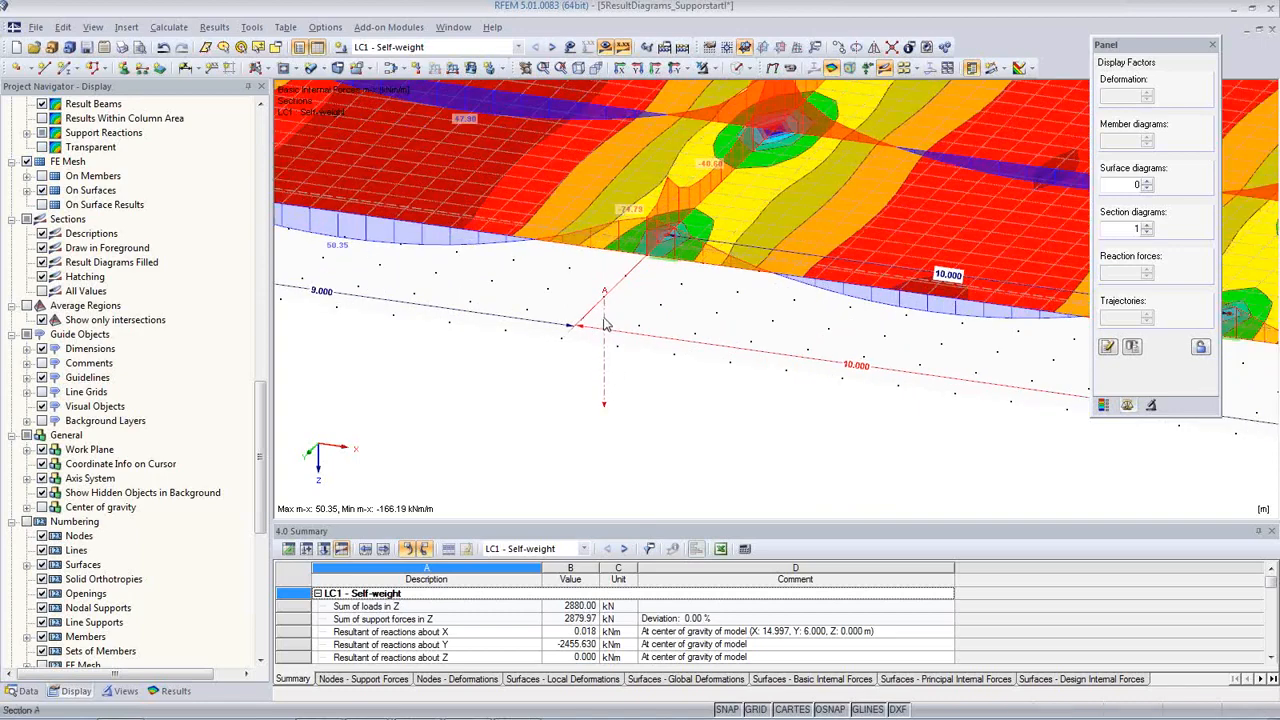
{"action": "left_click", "coordinate": [840, 49]}
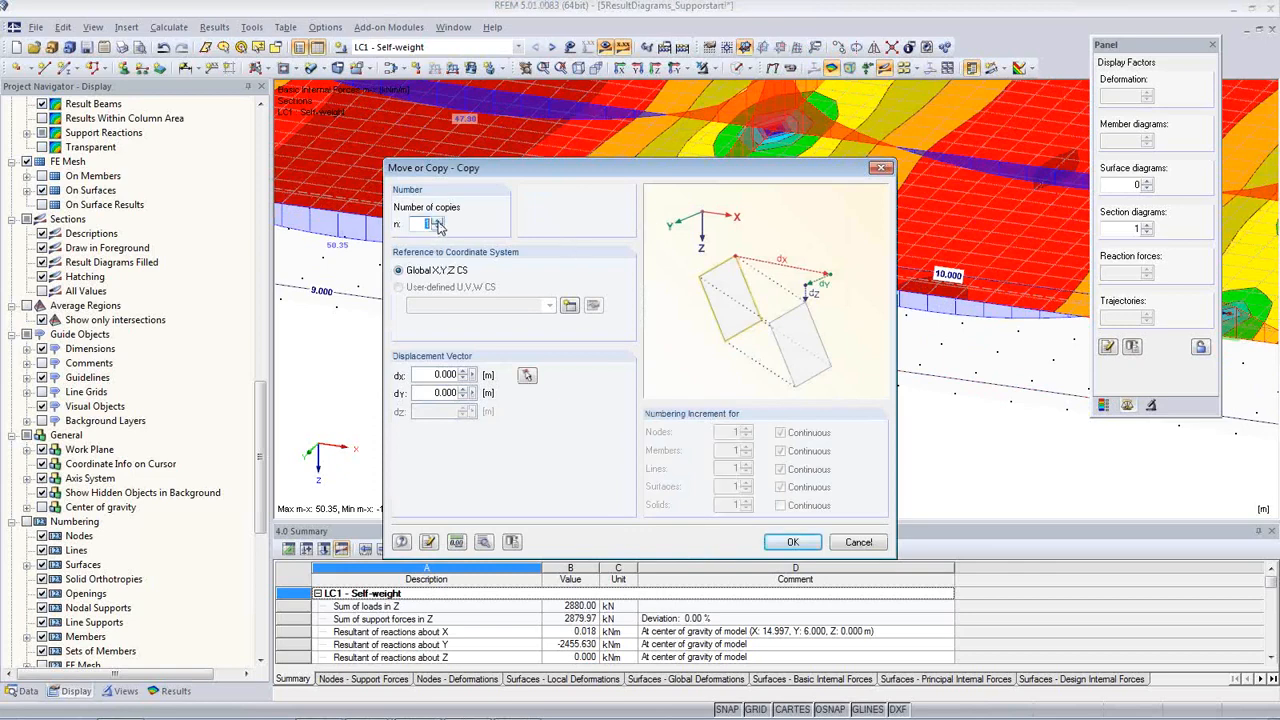
{"action": "left_click", "coordinate": [528, 374]}
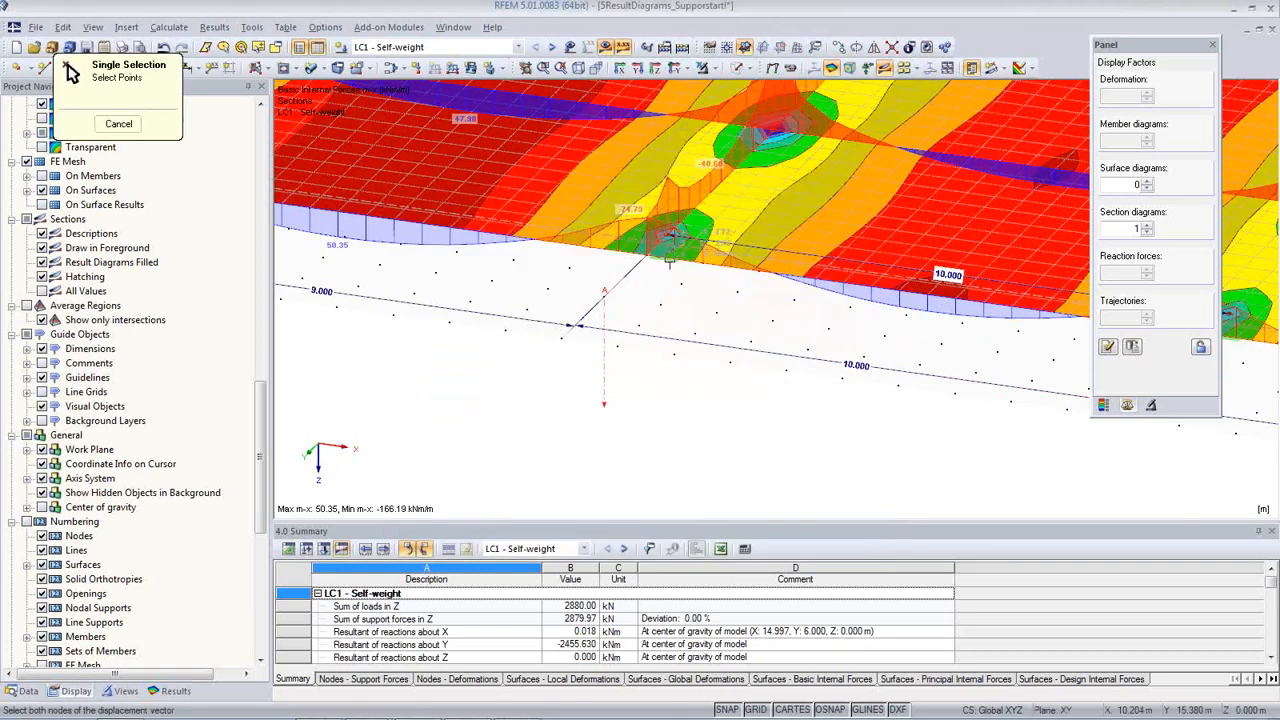
{"action": "middle_click_drag", "start_coordinate": [443, 307], "coordinate": [765, 402]}
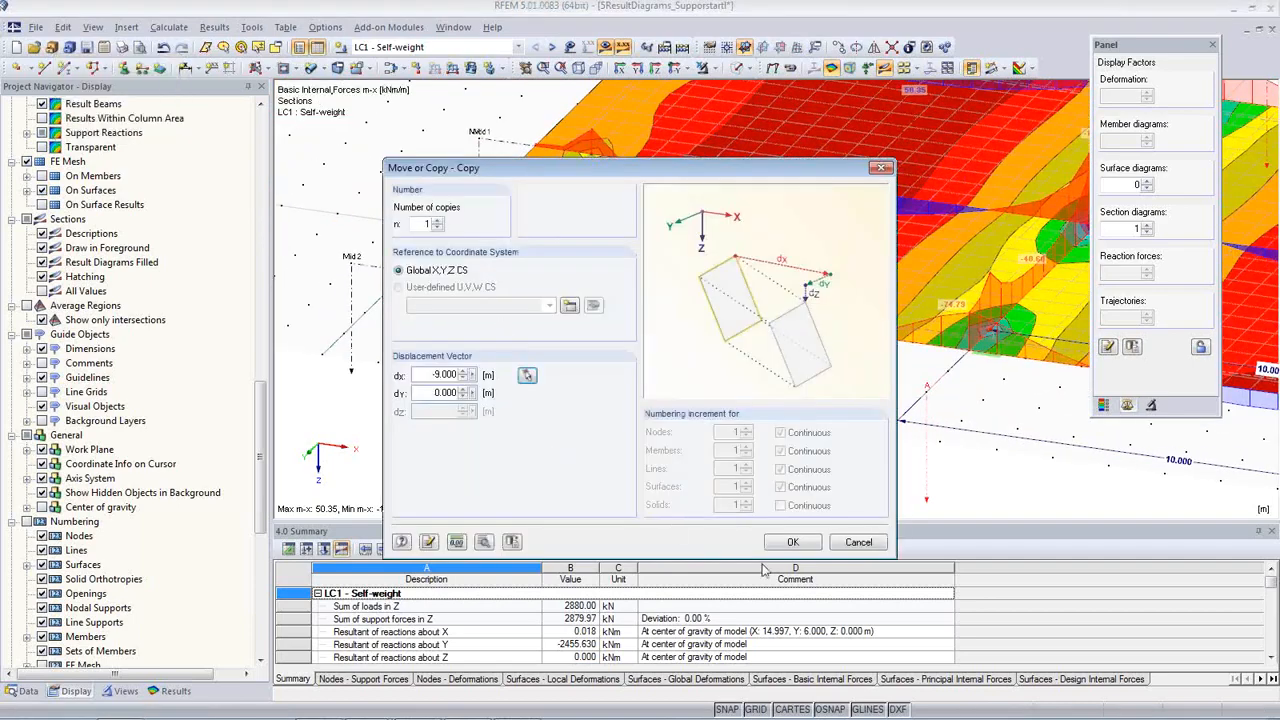
{"action": "left_click", "coordinate": [783, 541]}
- Place a freehand copy of section A across the first span of the slab, between the outer and first inner supports
{"action": "scroll", "coordinate": [559, 390], "scroll_direction": "down", "scroll_amount": 5}
{"action": "scroll", "coordinate": [654, 428], "scroll_direction": "up", "scroll_amount": 3}
{"action": "middle_click_drag", "start_coordinate": [654, 428], "coordinate": [600, 392]}
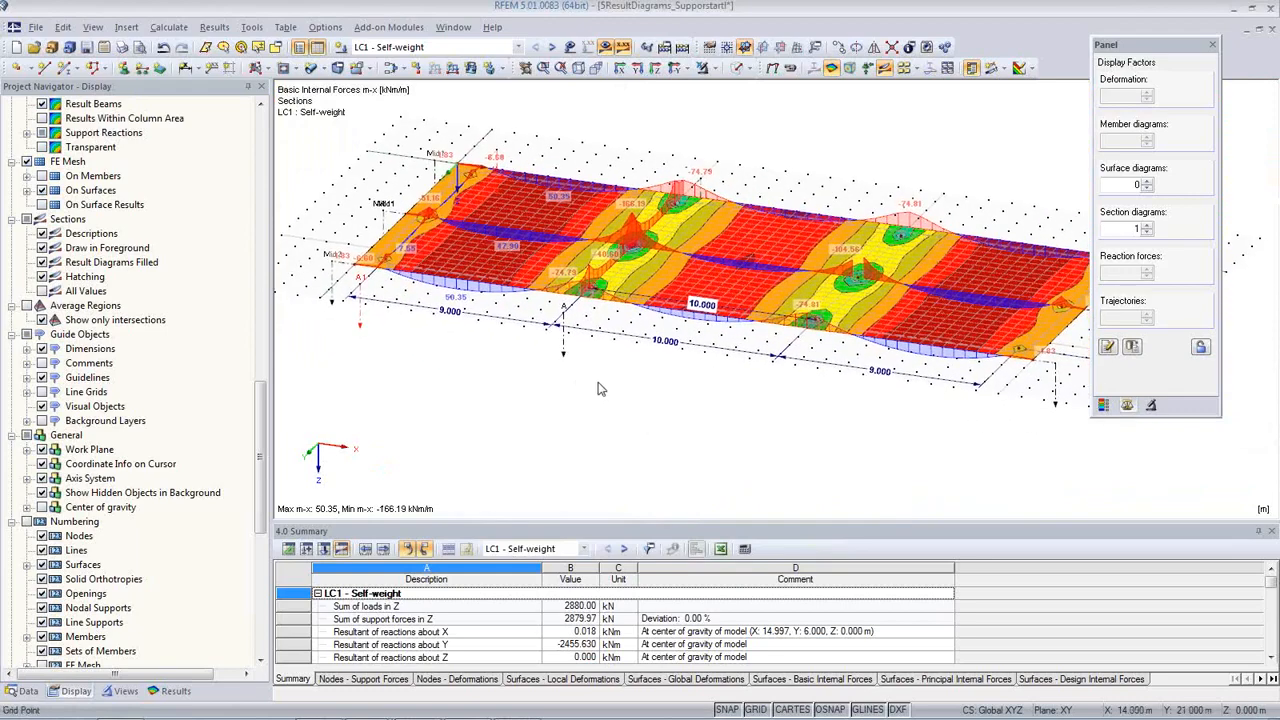
{"action": "scroll", "coordinate": [568, 345], "scroll_direction": "up", "scroll_amount": 1}
{"action": "scroll", "coordinate": [568, 345], "scroll_direction": "up", "scroll_amount": 1}
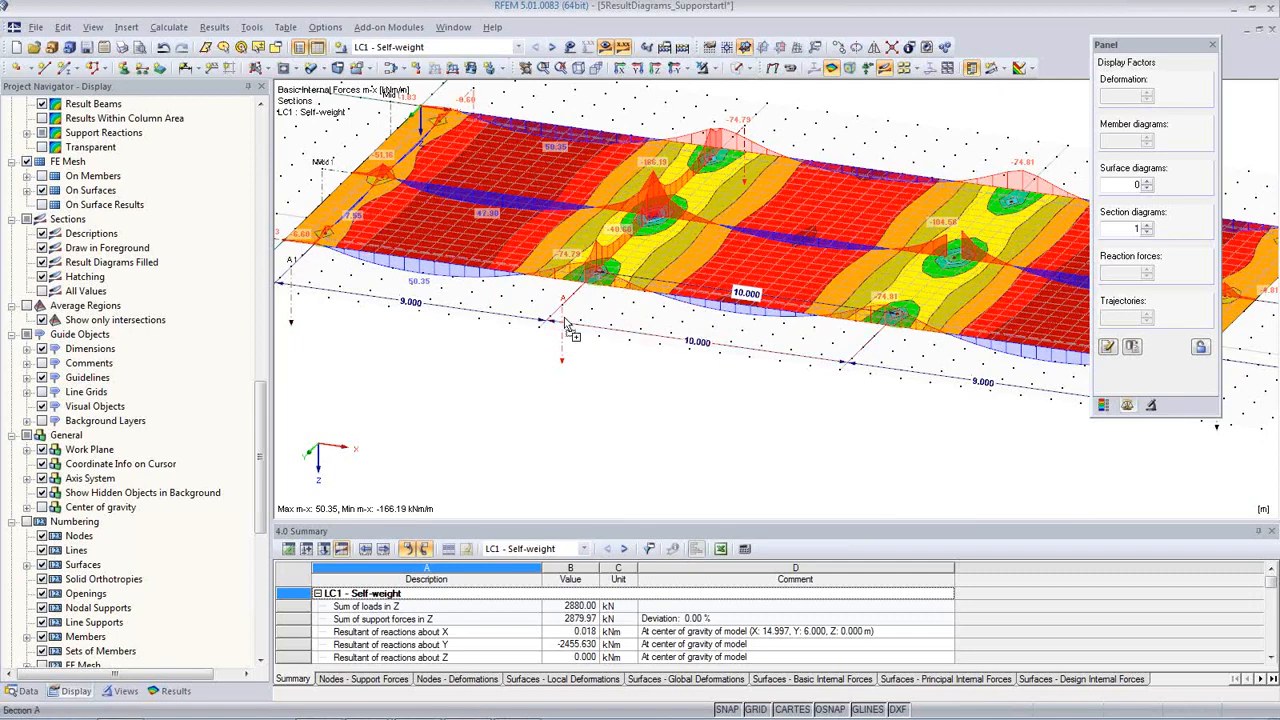
{"action": "left_click", "coordinate": [416, 301]}
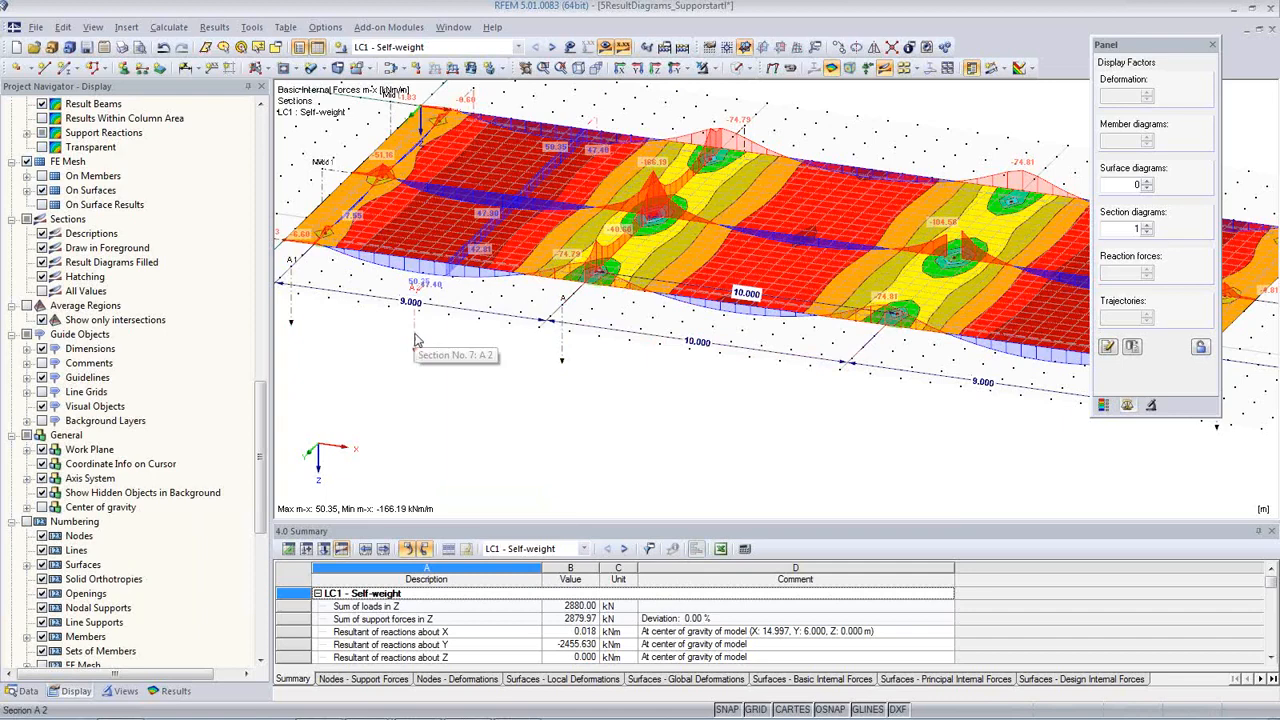
- Edit the edge points of the copied section in the first span to reposition it at X 5 m
{"action": "double_click", "coordinate": [416, 340]}
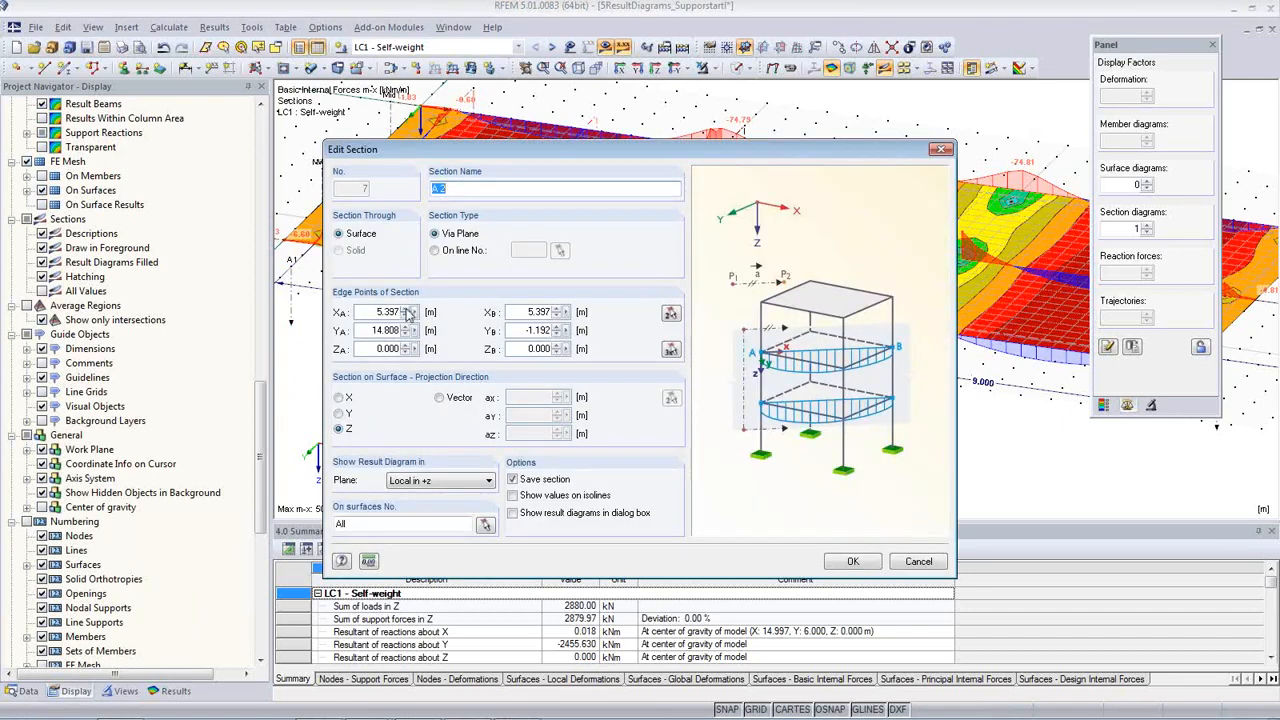
{"action": "left_click_drag", "start_coordinate": [373, 312], "coordinate": [422, 312]}
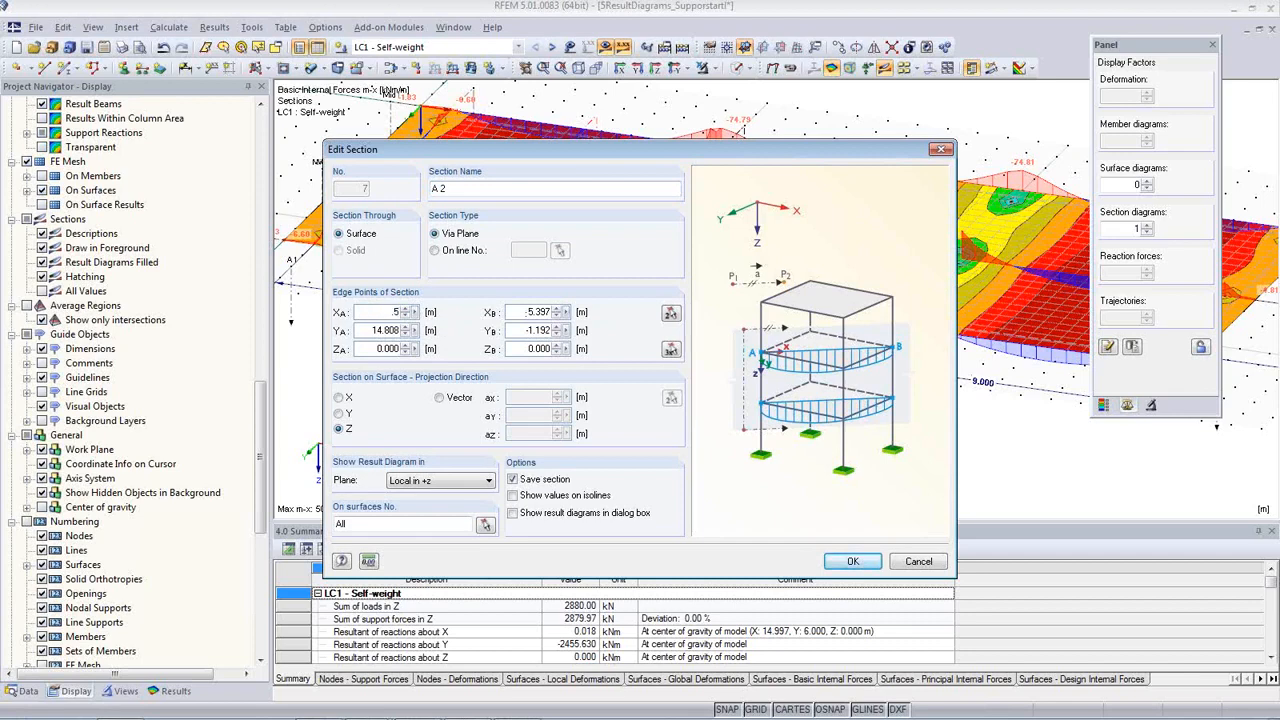
{"action": "left_click_drag", "start_coordinate": [524, 312], "coordinate": [560, 313]}
{"action": "left_click", "coordinate": [855, 561]}
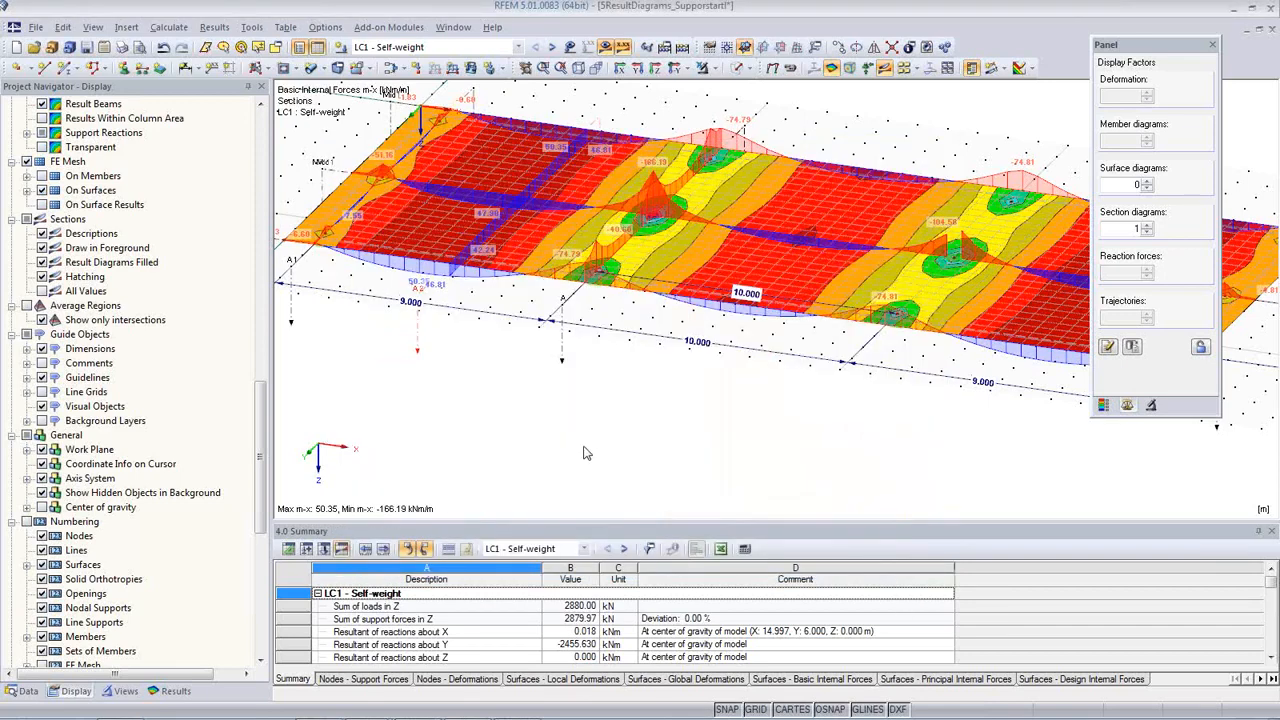
- Turn off the isobands on the surface and show the average regions in the model
{"action": "middle_click_drag", "start_coordinate": [459, 292], "coordinate": [449, 335]}
{"action": "scroll", "coordinate": [452, 337], "scroll_direction": "down", "scroll_amount": 2}
{"action": "scroll", "coordinate": [540, 374], "scroll_direction": "up", "scroll_amount": 3}
{"action": "middle_click_drag", "start_coordinate": [650, 414], "coordinate": [478, 356]}
{"action": "scroll", "coordinate": [531, 323], "scroll_direction": "up", "scroll_amount": 2}
{"action": "middle_click_drag", "start_coordinate": [531, 323], "coordinate": [480, 470]}
{"action": "left_click", "coordinate": [1020, 68]}
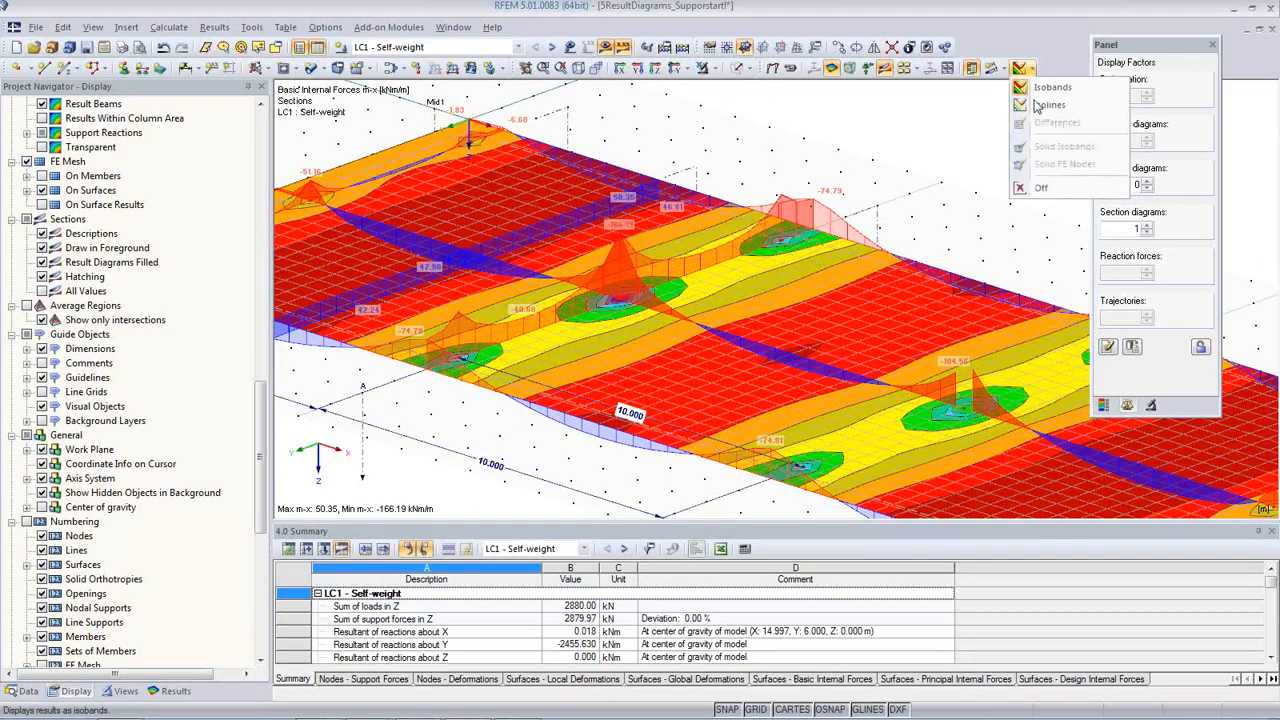
{"action": "left_click", "coordinate": [1021, 190]}
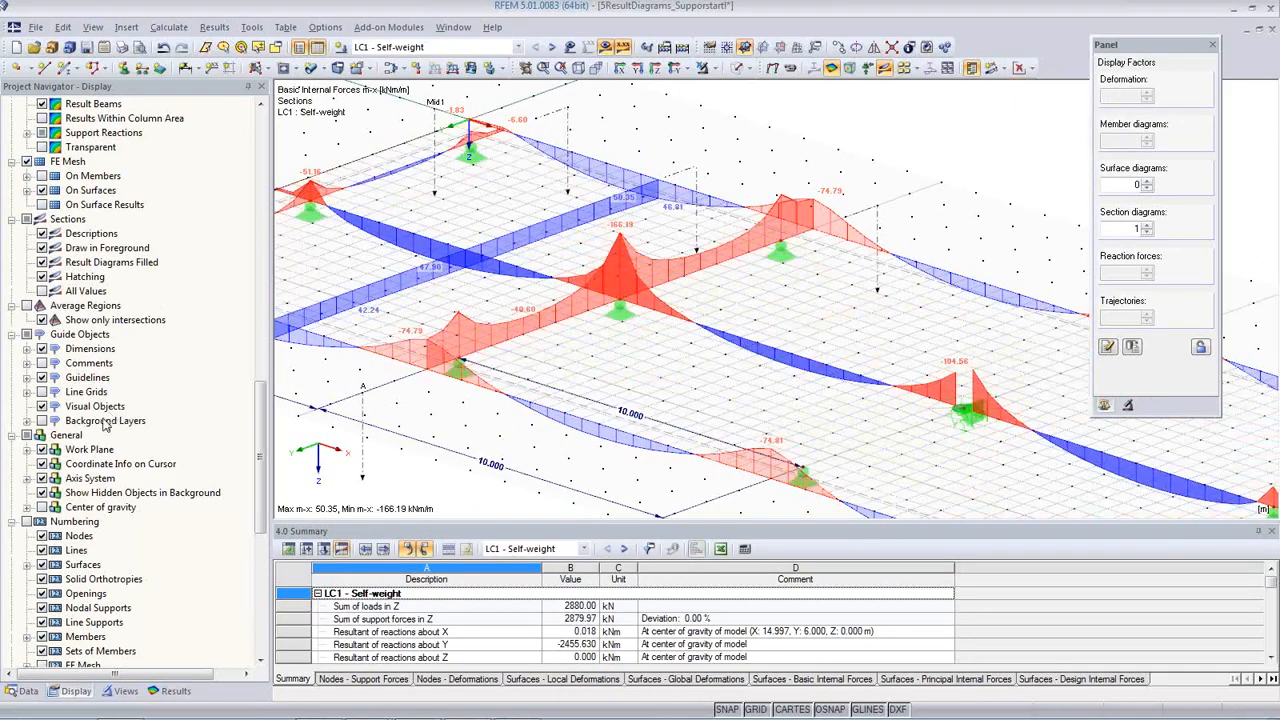
{"action": "left_click", "coordinate": [27, 305]}
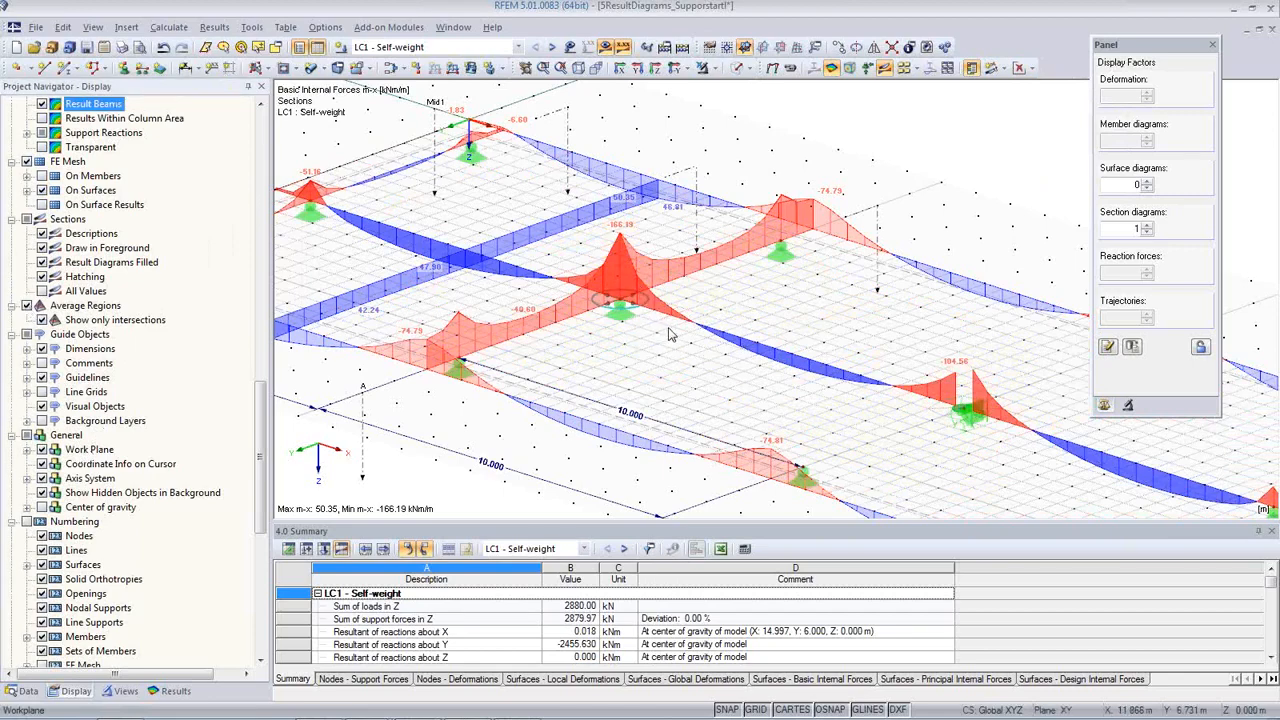
- In the RF-CONCRETE Surfaces details, have the averaged internal forces in the defined average region applied for the ULS calculation
{"action": "left_click", "coordinate": [519, 48]}
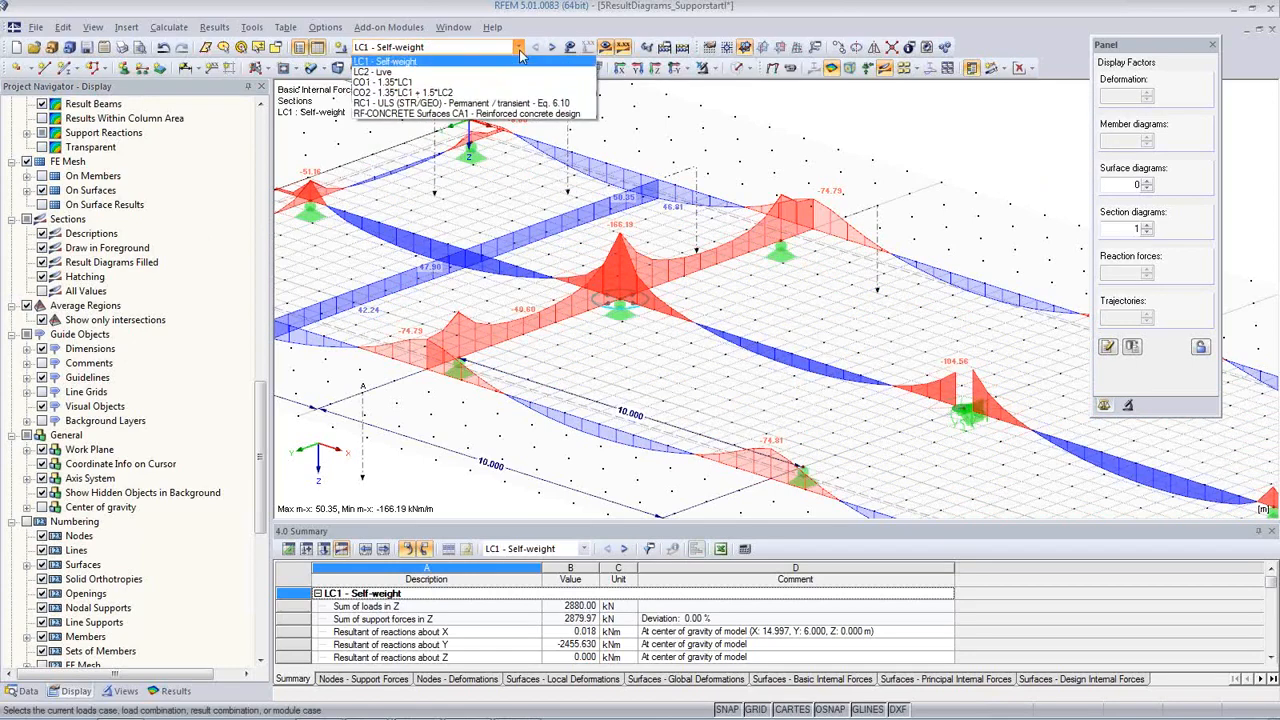
{"action": "left_click", "coordinate": [519, 48]}
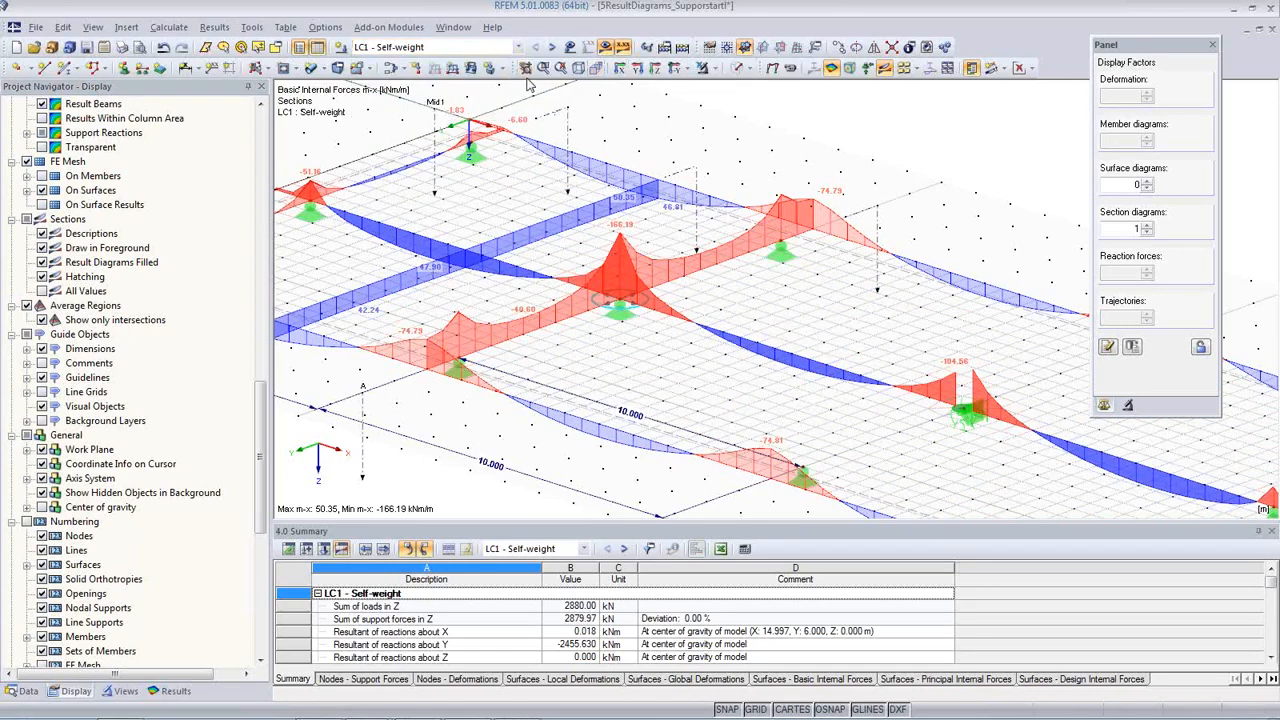
{"action": "left_click", "coordinate": [24, 690]}
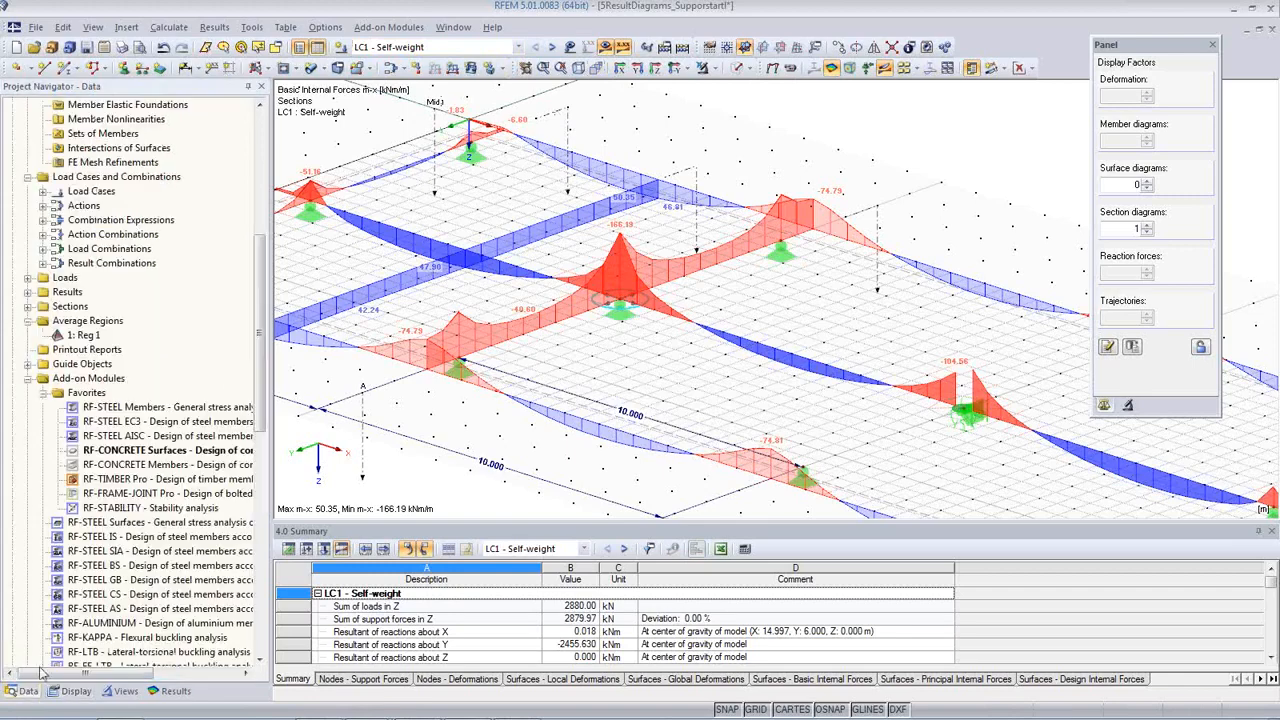
{"action": "double_click", "coordinate": [168, 453]}
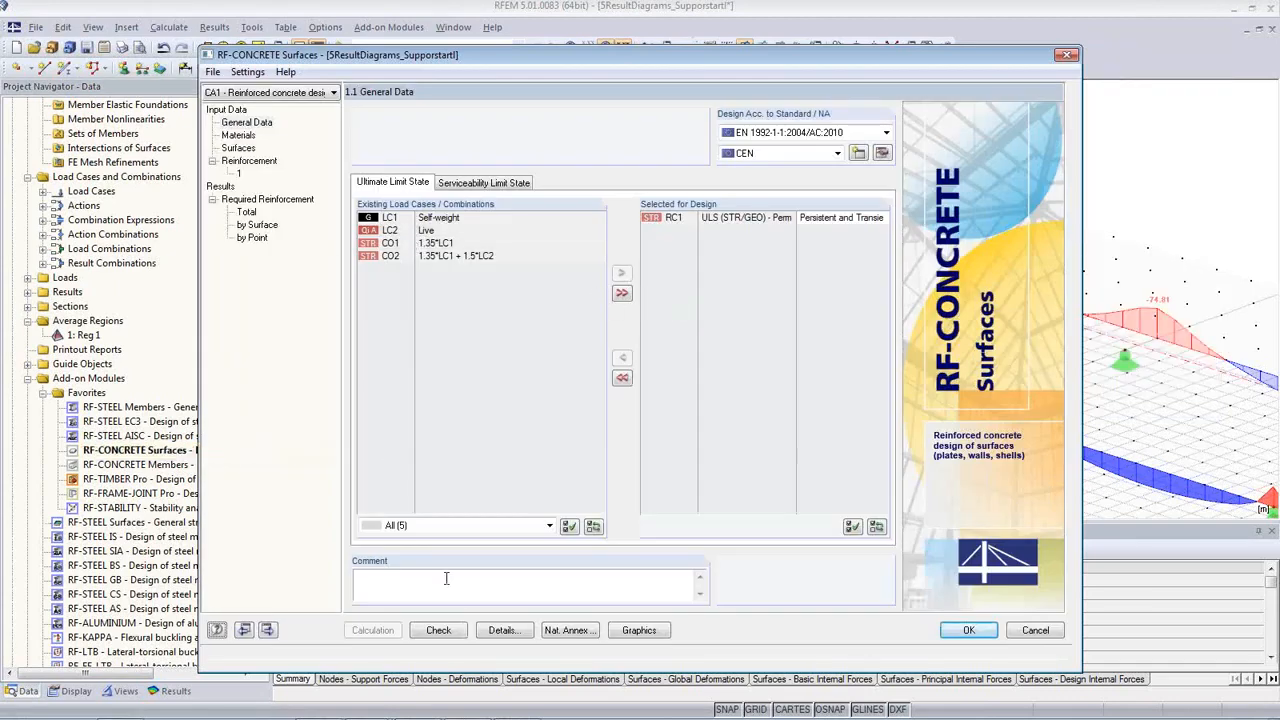
{"action": "left_click", "coordinate": [503, 632]}
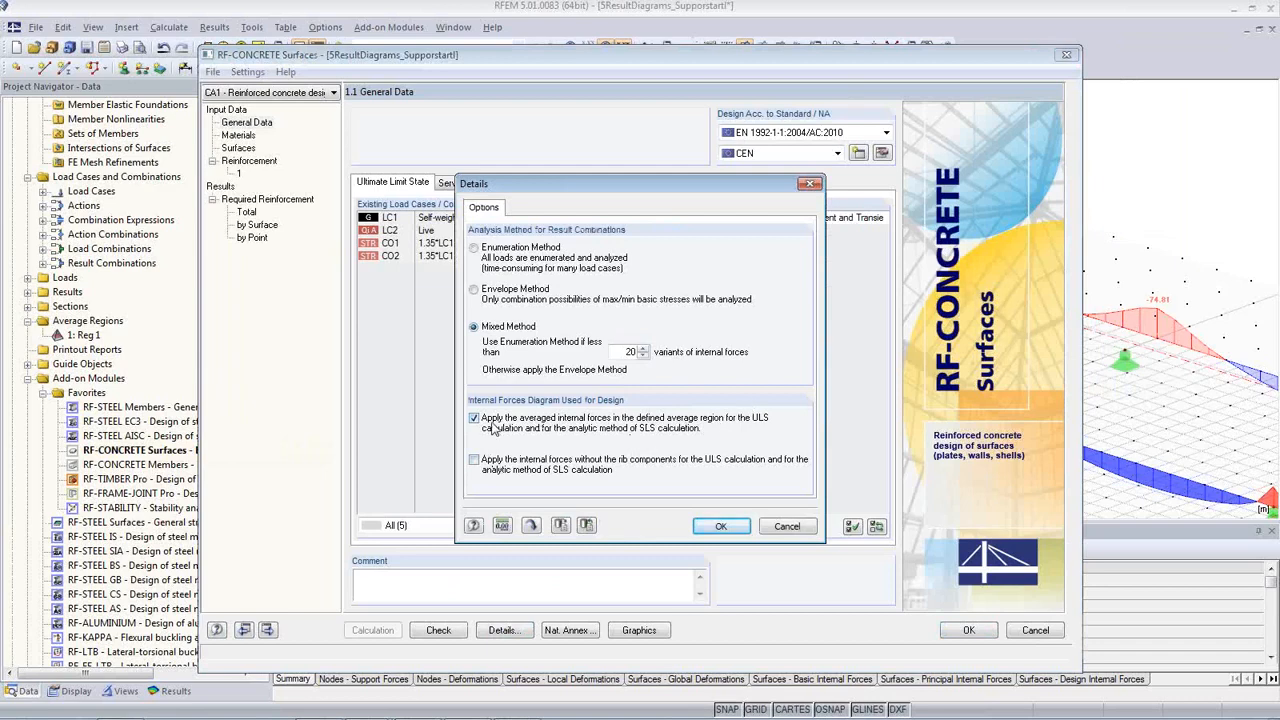
{"action": "left_click", "coordinate": [475, 419]}
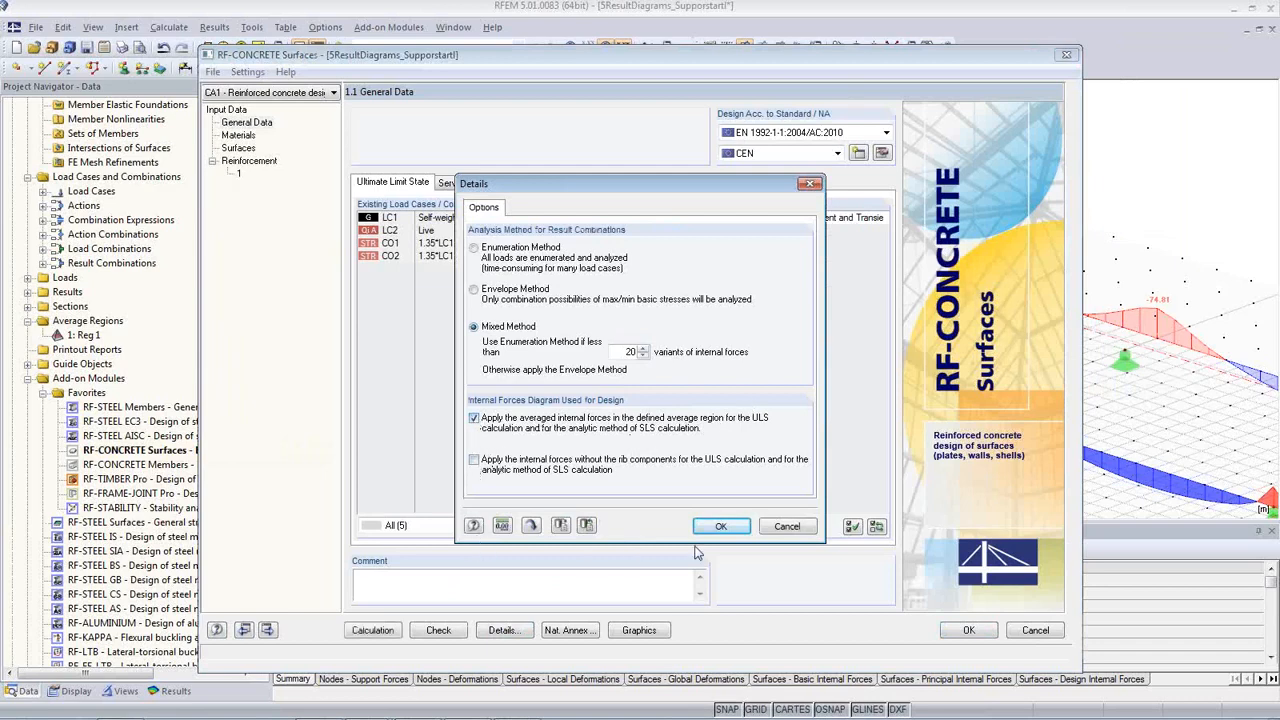
{"action": "left_click", "coordinate": [721, 527]}
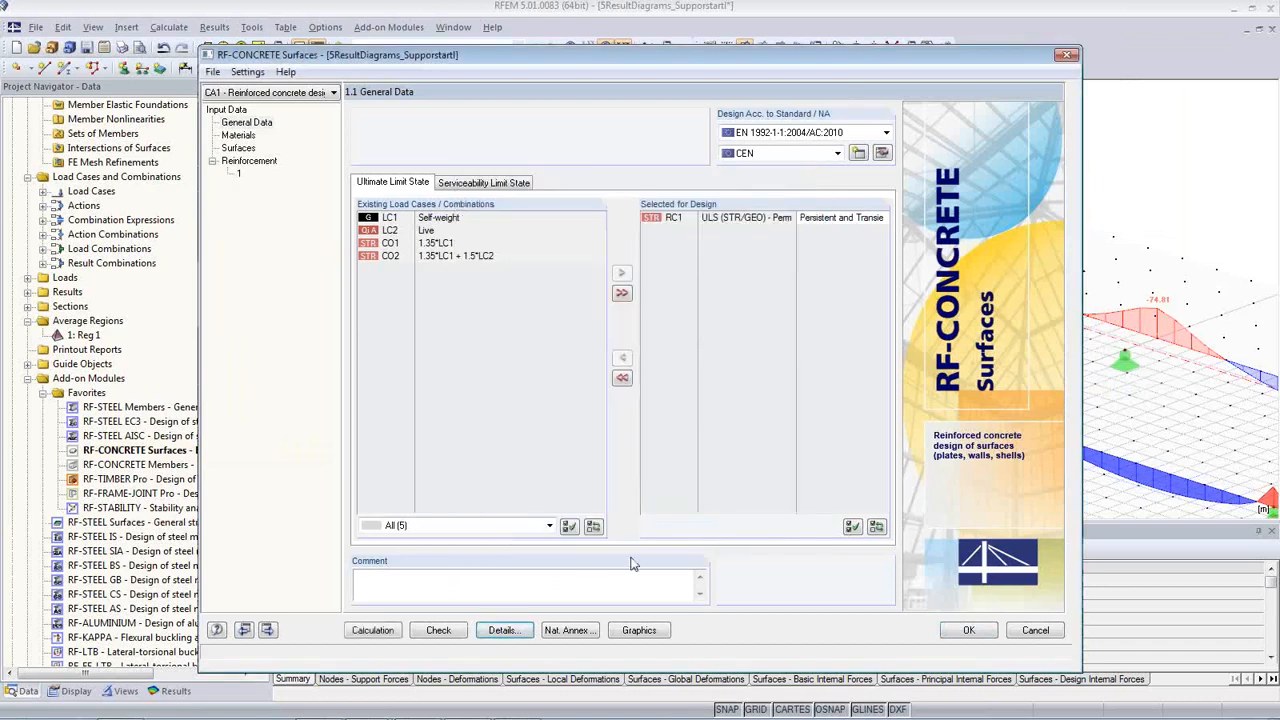
- Calculate the reinforced concrete design and make RF-CONCRETE Surfaces CA1 the current results case
{"action": "left_click", "coordinate": [375, 631]}
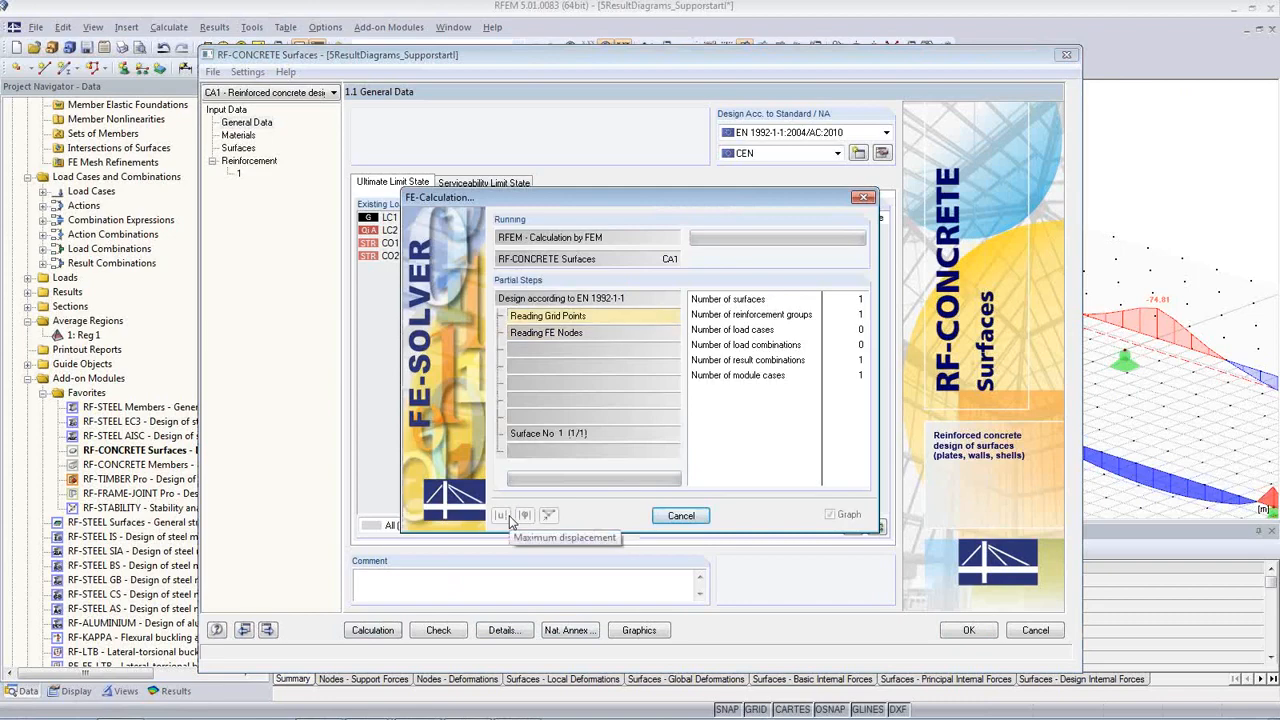
{"action": "left_click", "coordinate": [946, 637]}
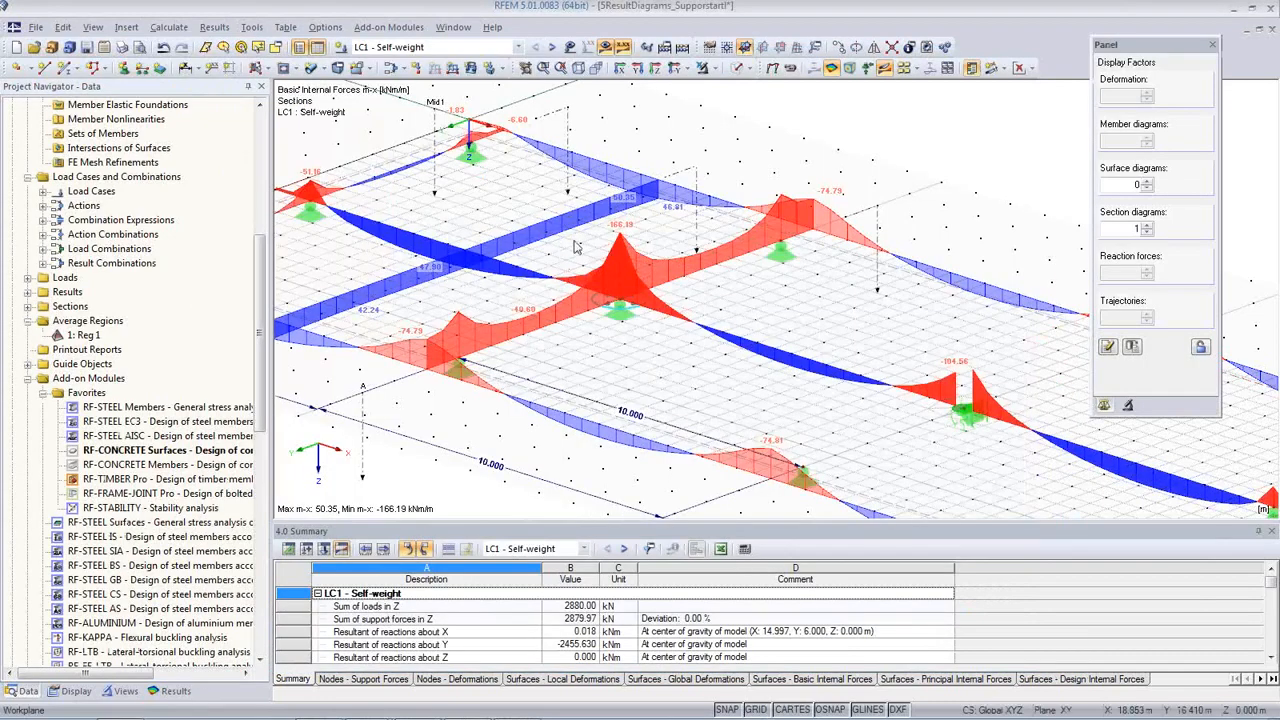
{"action": "left_click", "coordinate": [518, 47]}
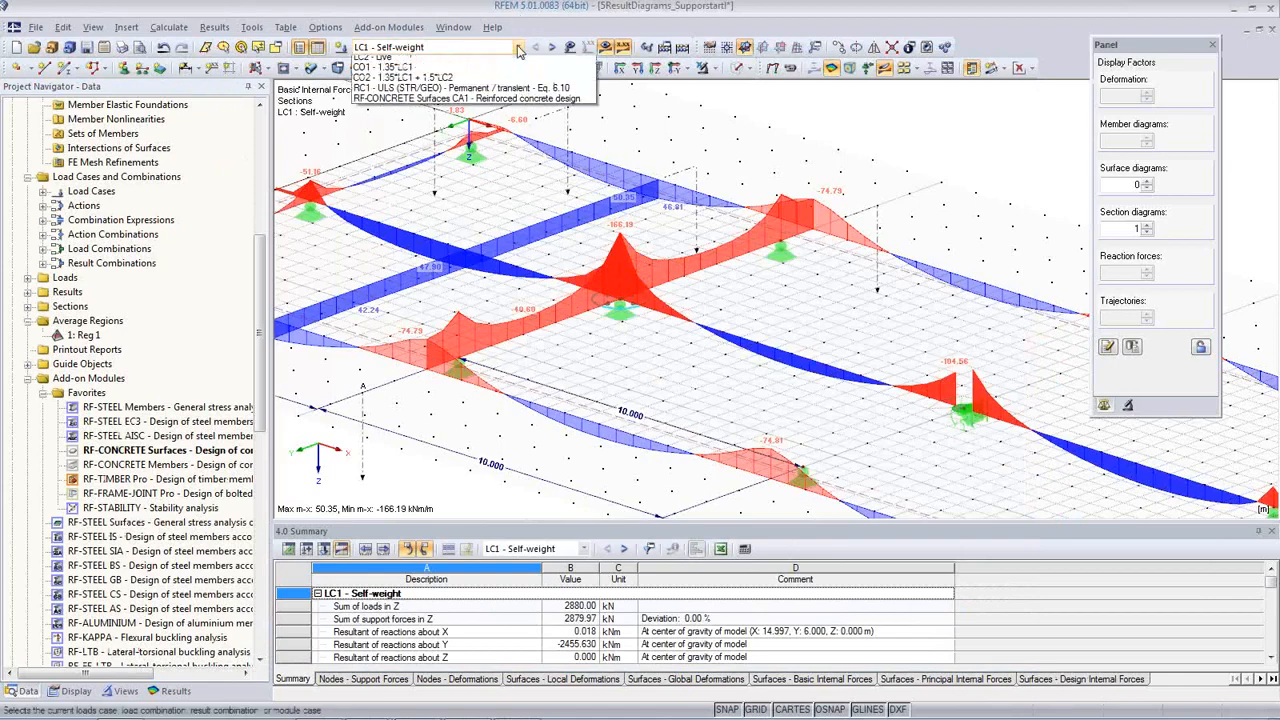
{"action": "left_click", "coordinate": [480, 115]}
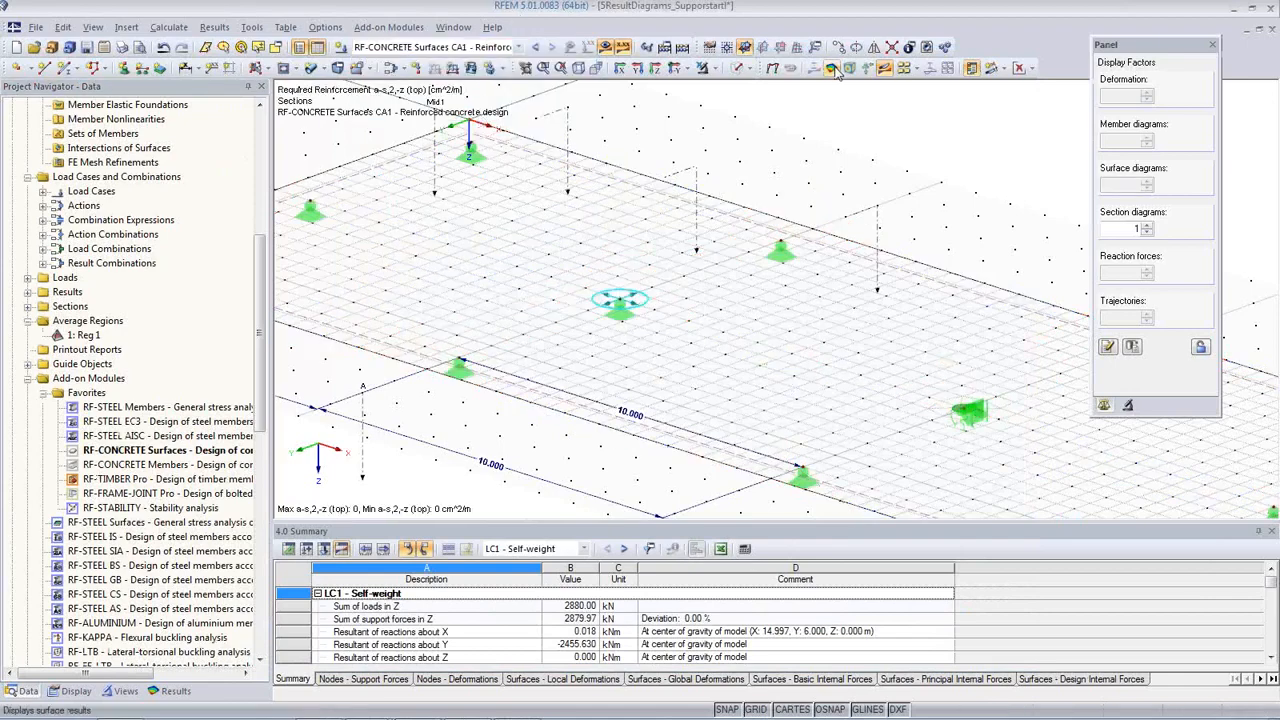
{"action": "left_click", "coordinate": [1030, 68]}
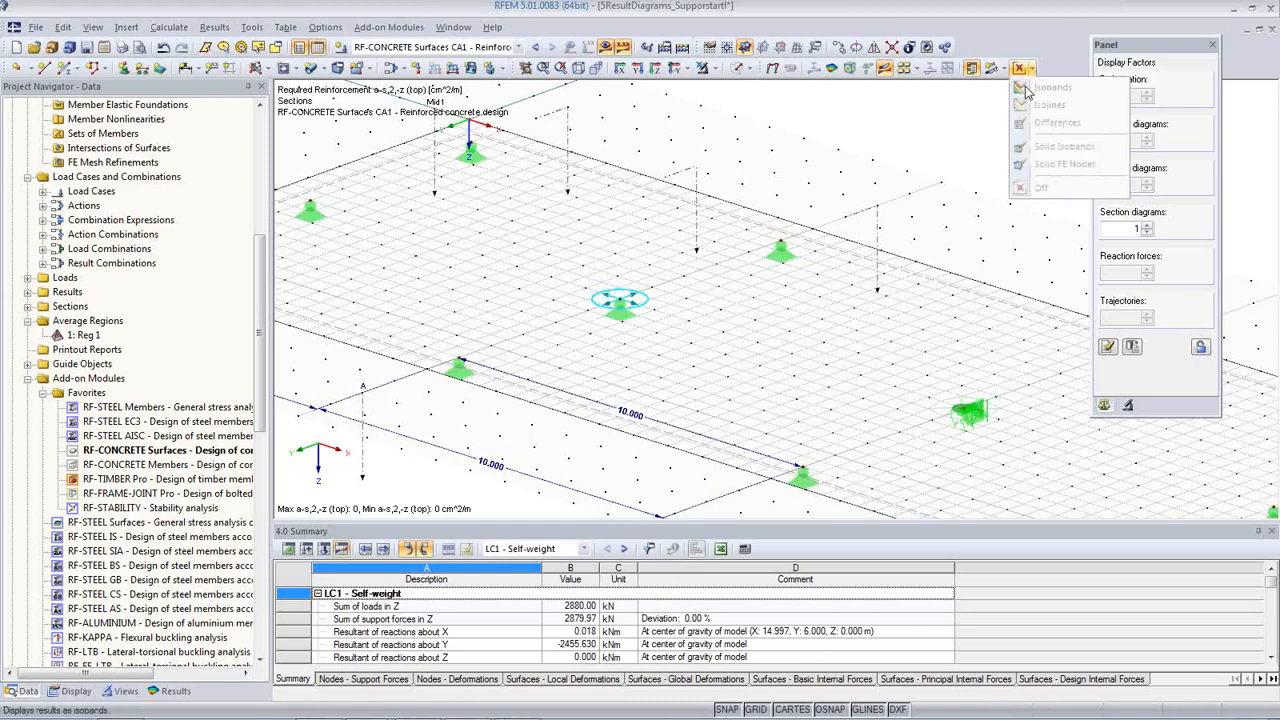
{"action": "left_click", "coordinate": [854, 83]}
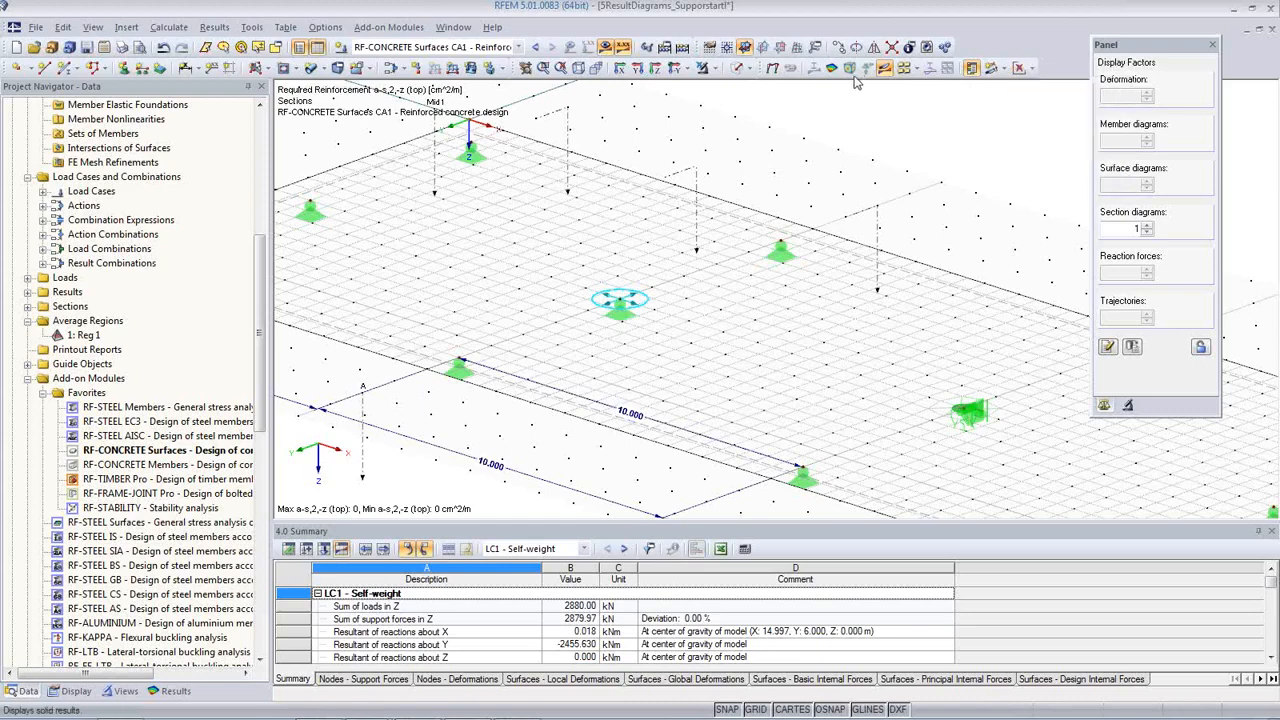
{"action": "left_click", "coordinate": [1034, 72]}
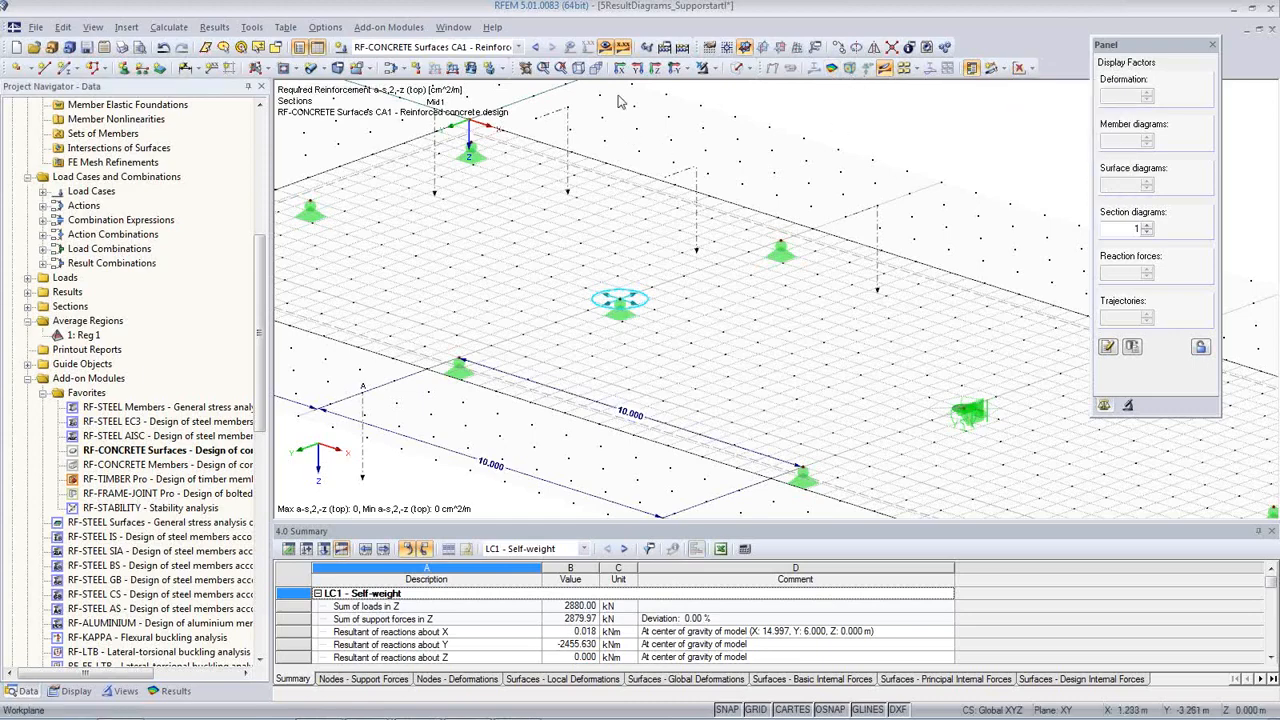
- Turn the results display off and on again to show the required reinforcement diagrams along the sections
{"action": "left_click", "coordinate": [605, 50]}
{"action": "left_click", "coordinate": [605, 50]}
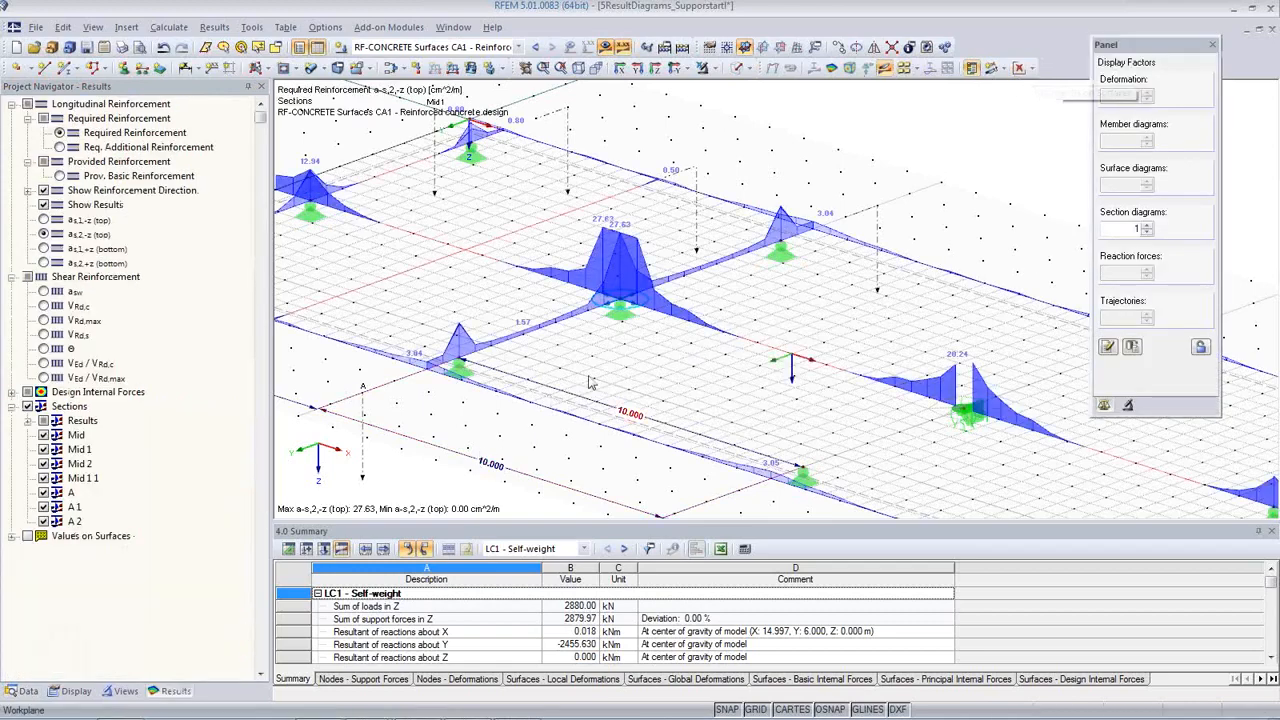
- Examine the required top reinforcement a-s,2,-z at the support with the average region and compare it with the elastic column support
{"action": "scroll", "coordinate": [637, 345], "scroll_direction": "up", "scroll_amount": 5}
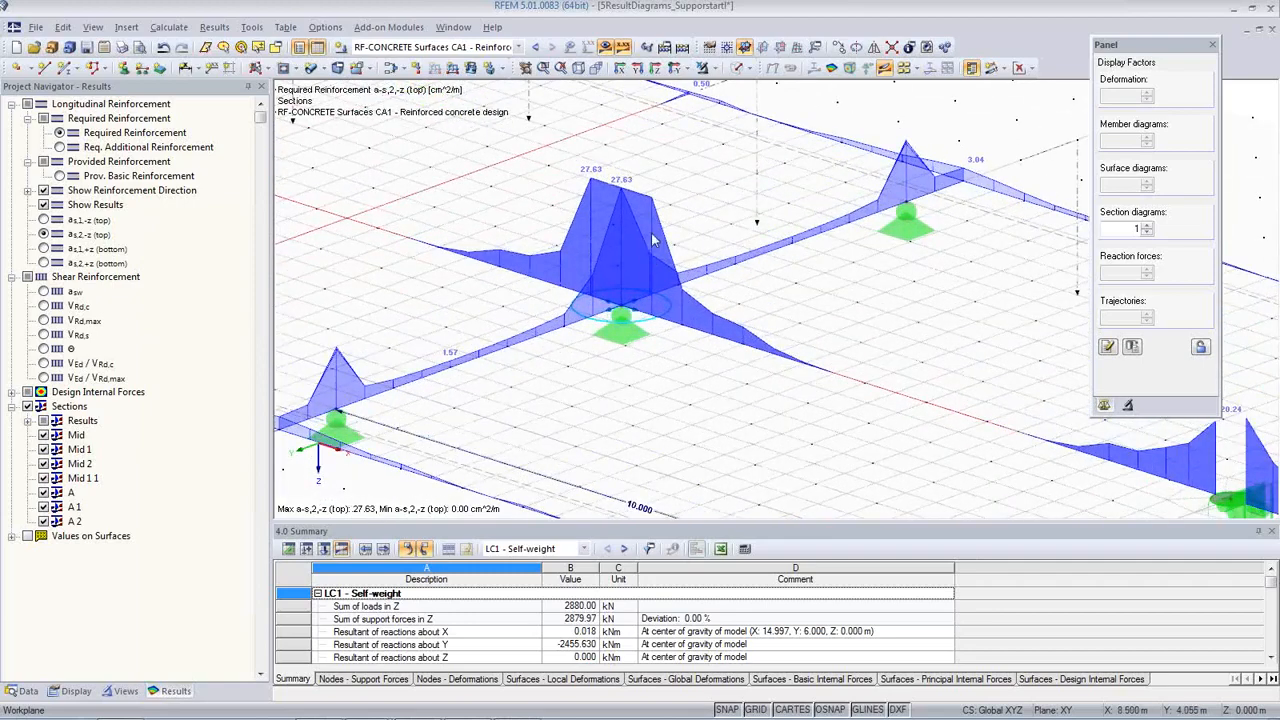
{"action": "scroll", "coordinate": [592, 179], "scroll_direction": "up", "scroll_amount": 3}
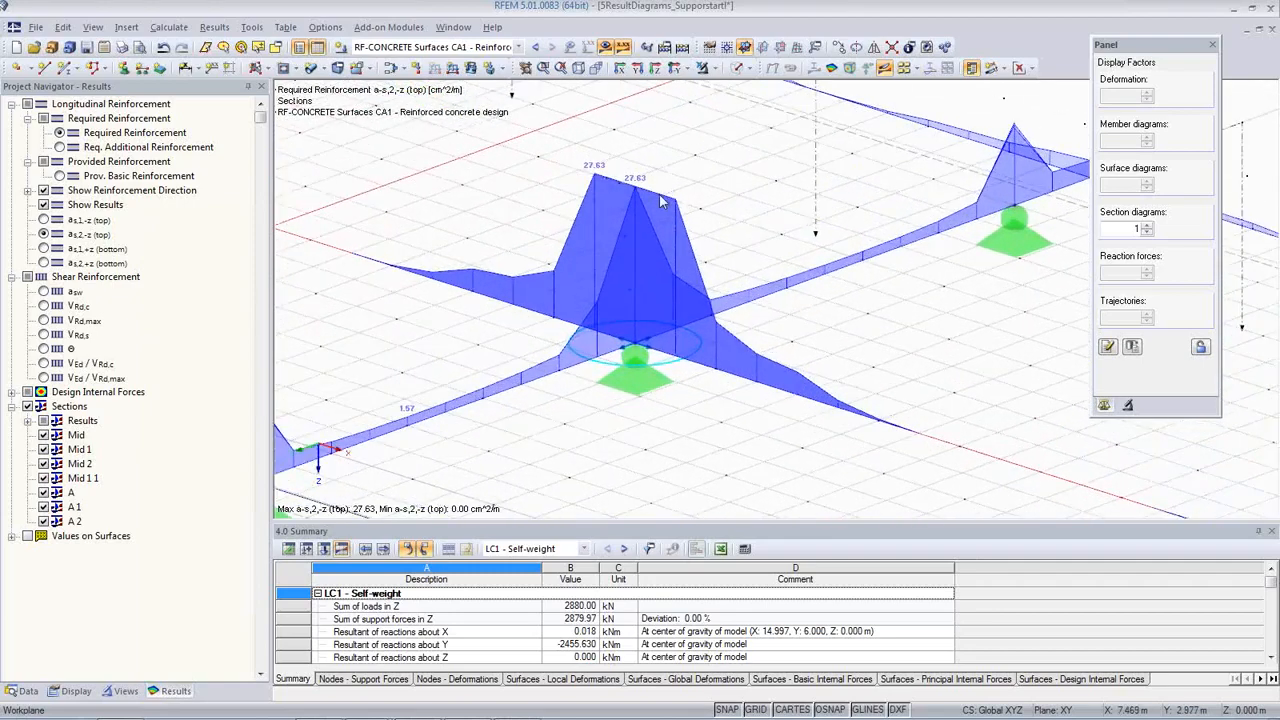
{"action": "scroll", "coordinate": [674, 226], "scroll_direction": "down", "scroll_amount": 1}
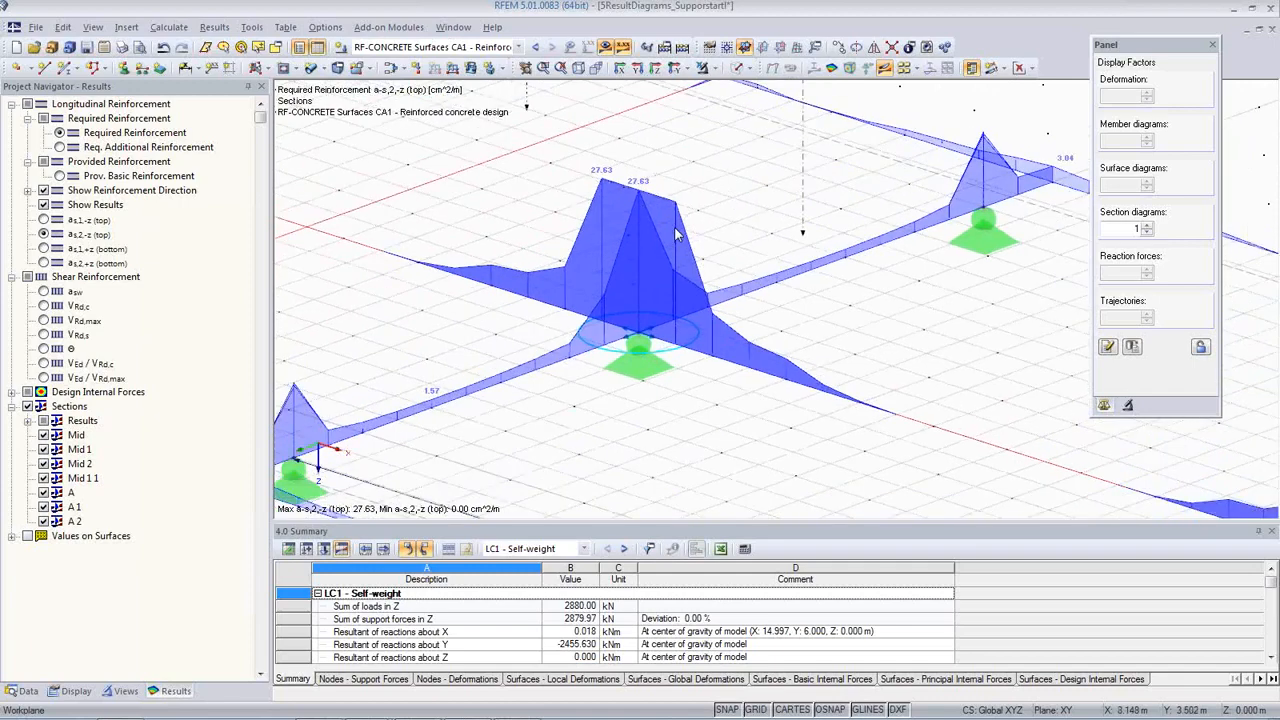
{"action": "scroll", "coordinate": [674, 226], "scroll_direction": "down", "scroll_amount": 2}
{"action": "middle_click_drag", "start_coordinate": [726, 268], "coordinate": [573, 254]}
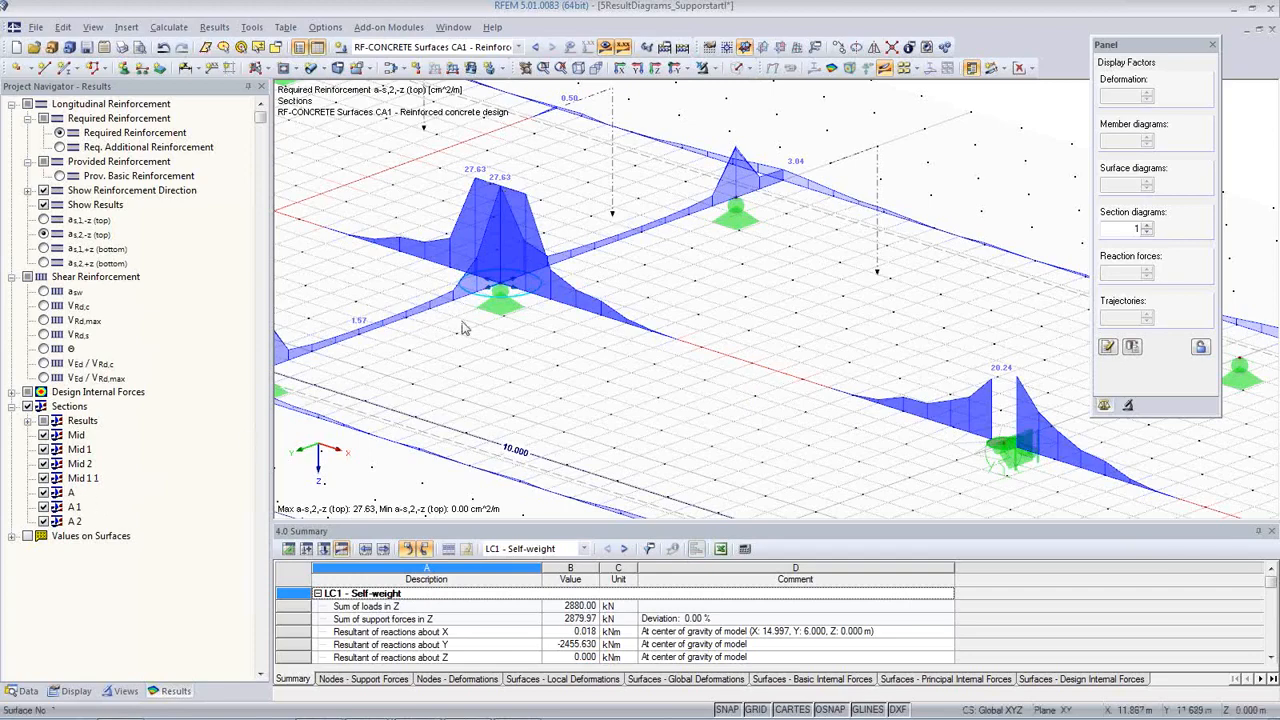
{"action": "scroll", "coordinate": [518, 389], "scroll_direction": "down", "scroll_amount": 5}
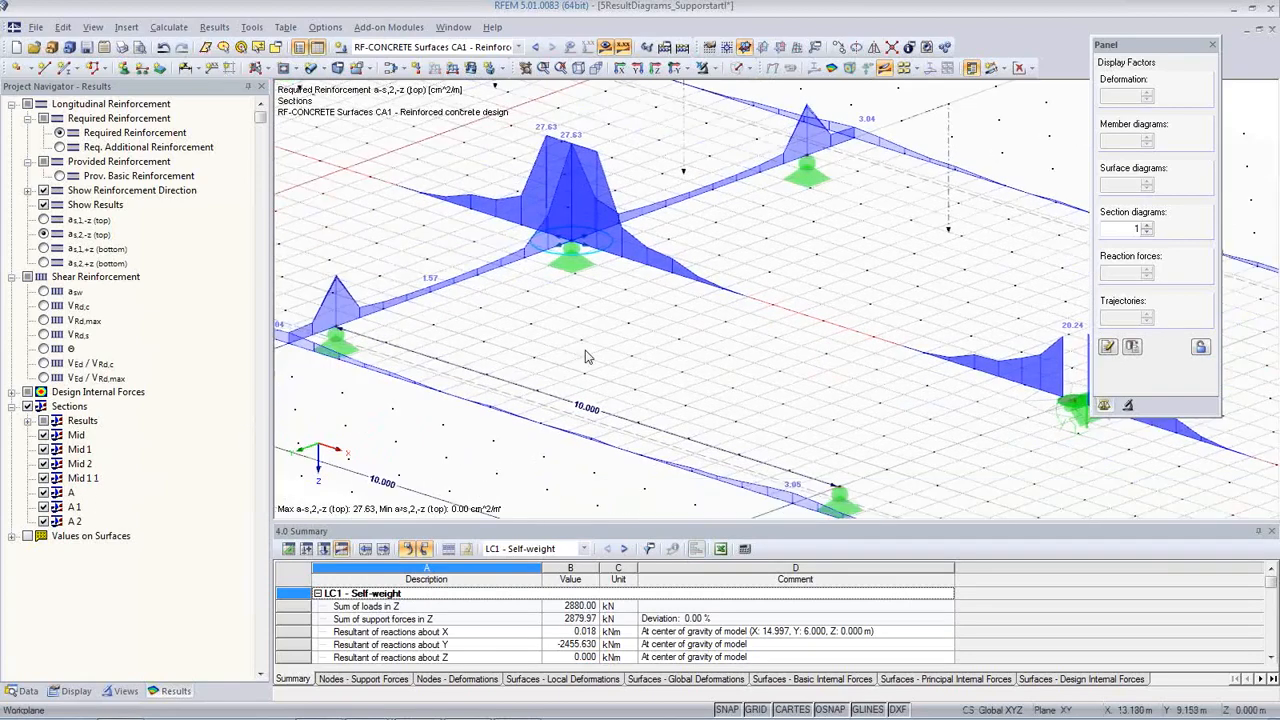
{"action": "scroll", "coordinate": [682, 428], "scroll_direction": "up", "scroll_amount": 1}
{"action": "middle_click_drag", "start_coordinate": [682, 428], "coordinate": [757, 376]}
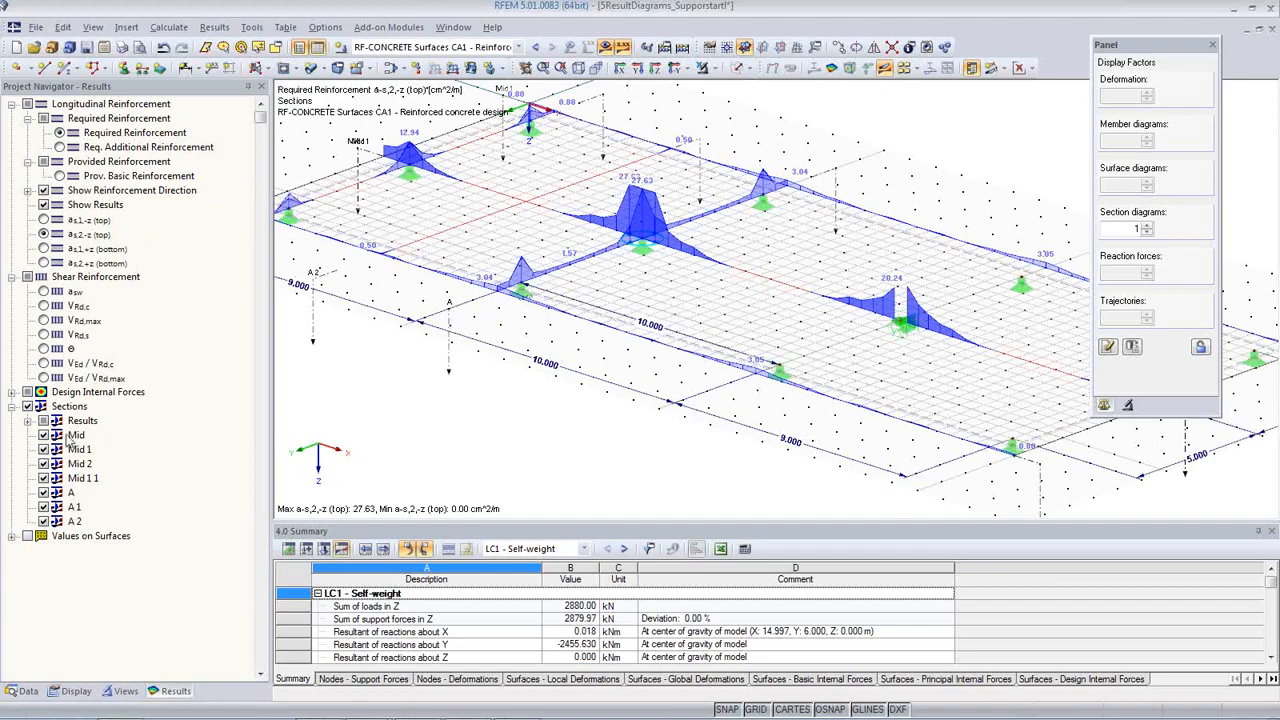
- Place a copy of section A across the second row of inner supports and another at the far end of the slab
{"action": "scroll", "coordinate": [644, 410], "scroll_direction": "up", "scroll_amount": 1}
{"action": "middle_click_drag", "start_coordinate": [642, 403], "coordinate": [613, 391]}
{"action": "scroll", "coordinate": [613, 396], "scroll_direction": "down", "scroll_amount": 2}
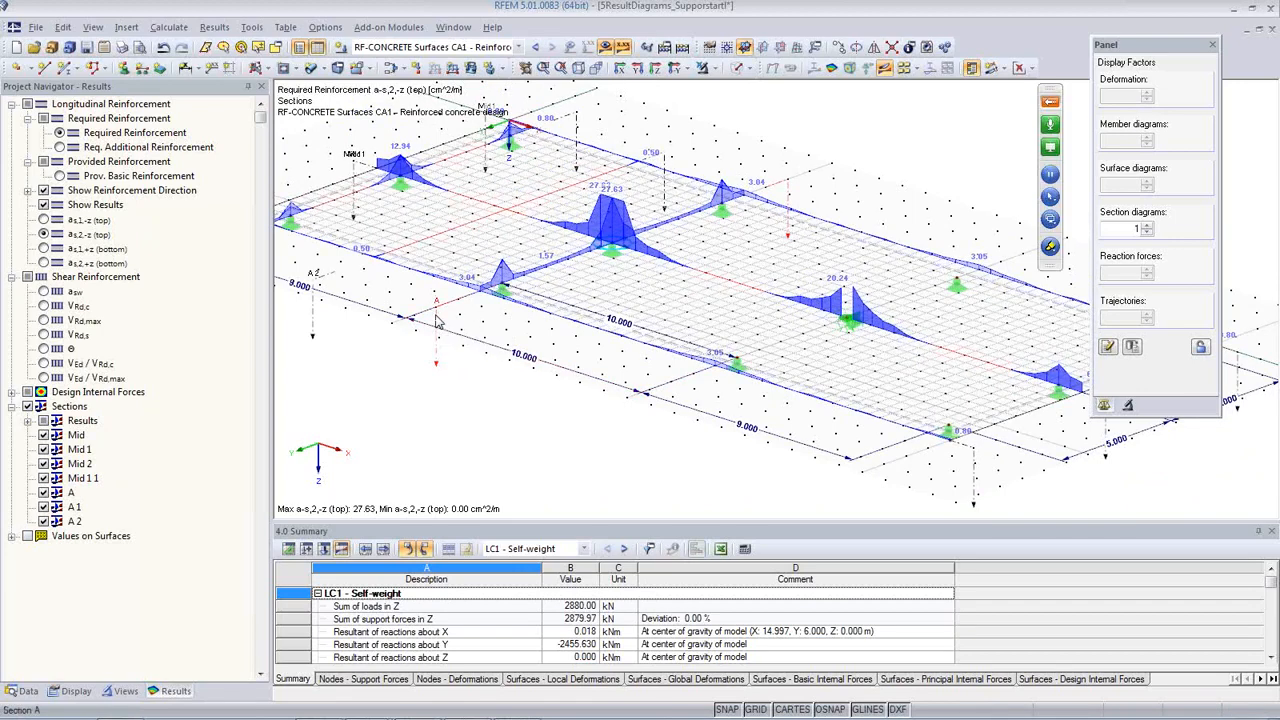
{"action": "left_click", "coordinate": [671, 386]}
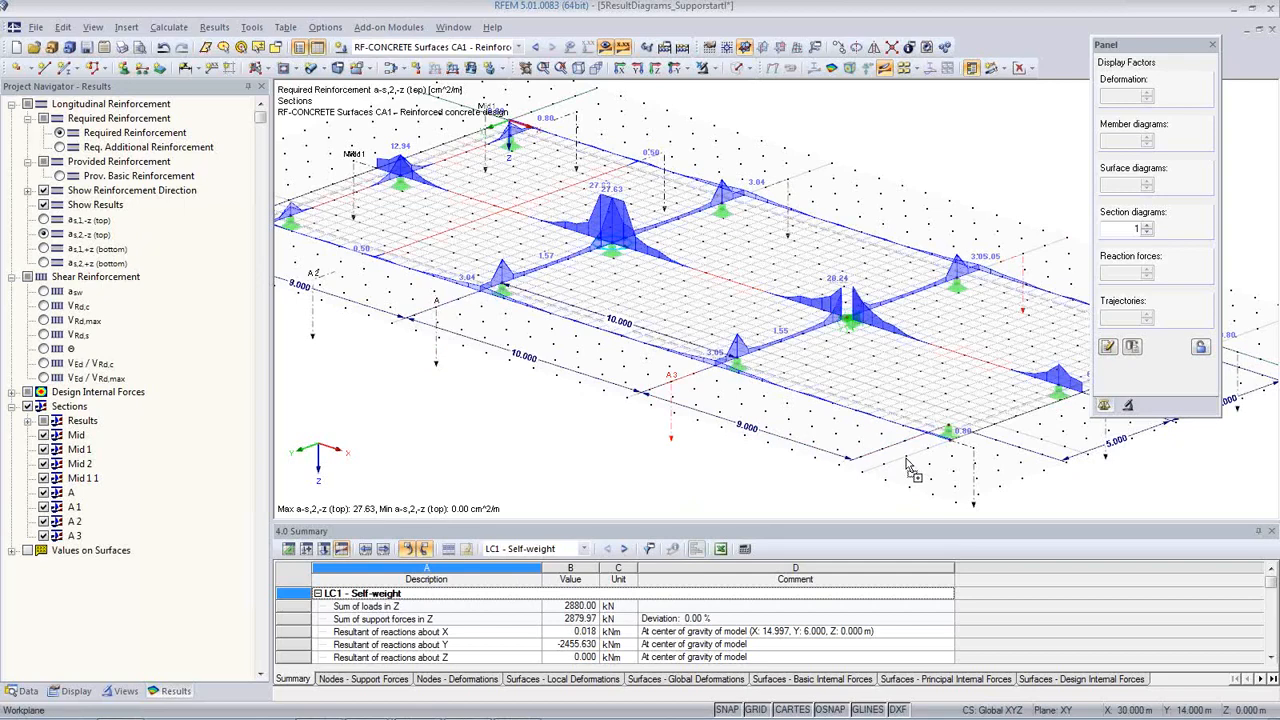
{"action": "left_click_drag", "start_coordinate": [884, 451], "coordinate": [884, 451], "text": "ctrl"}
{"action": "left_click", "coordinate": [858, 504]}
{"action": "middle_click_drag", "start_coordinate": [812, 478], "coordinate": [630, 408], "text": "ctrl"}
{"action": "scroll", "coordinate": [729, 459], "scroll_direction": "down", "scroll_amount": 2}
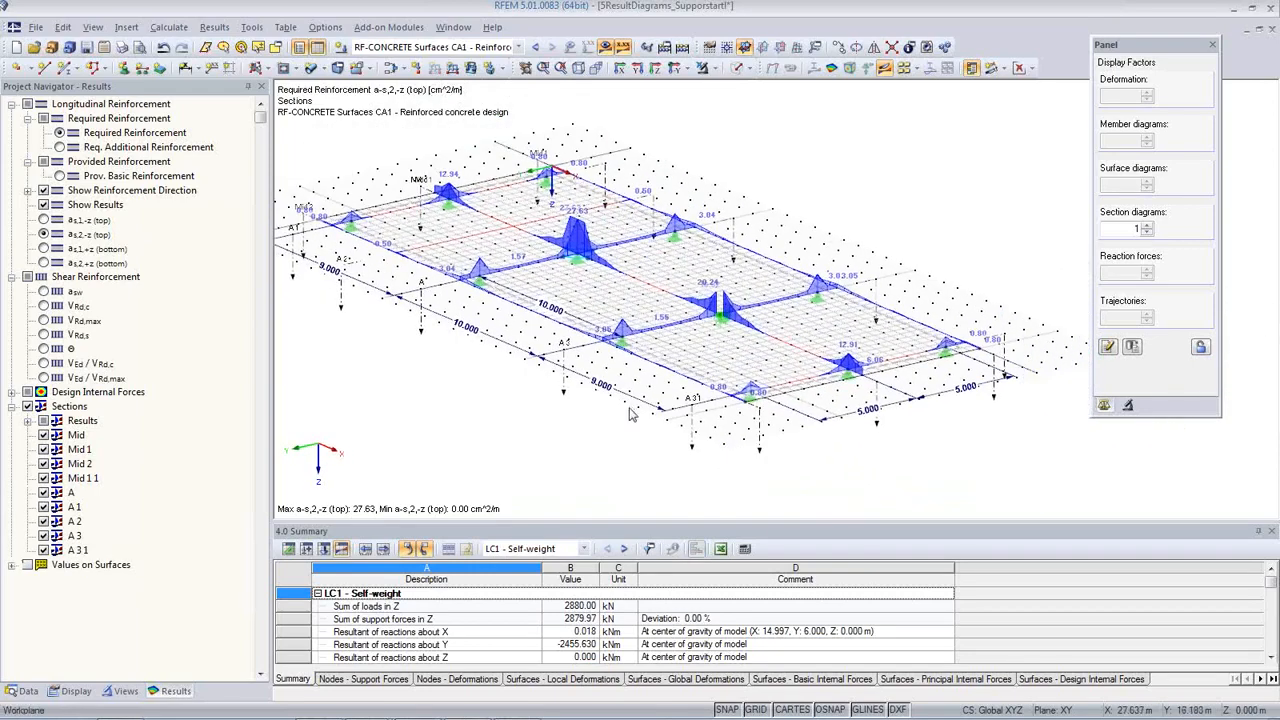
{"action": "left_click", "coordinate": [1030, 68]}
{"action": "left_click", "coordinate": [954, 149]}
{"action": "middle_click_drag", "start_coordinate": [580, 415], "coordinate": [695, 463]}
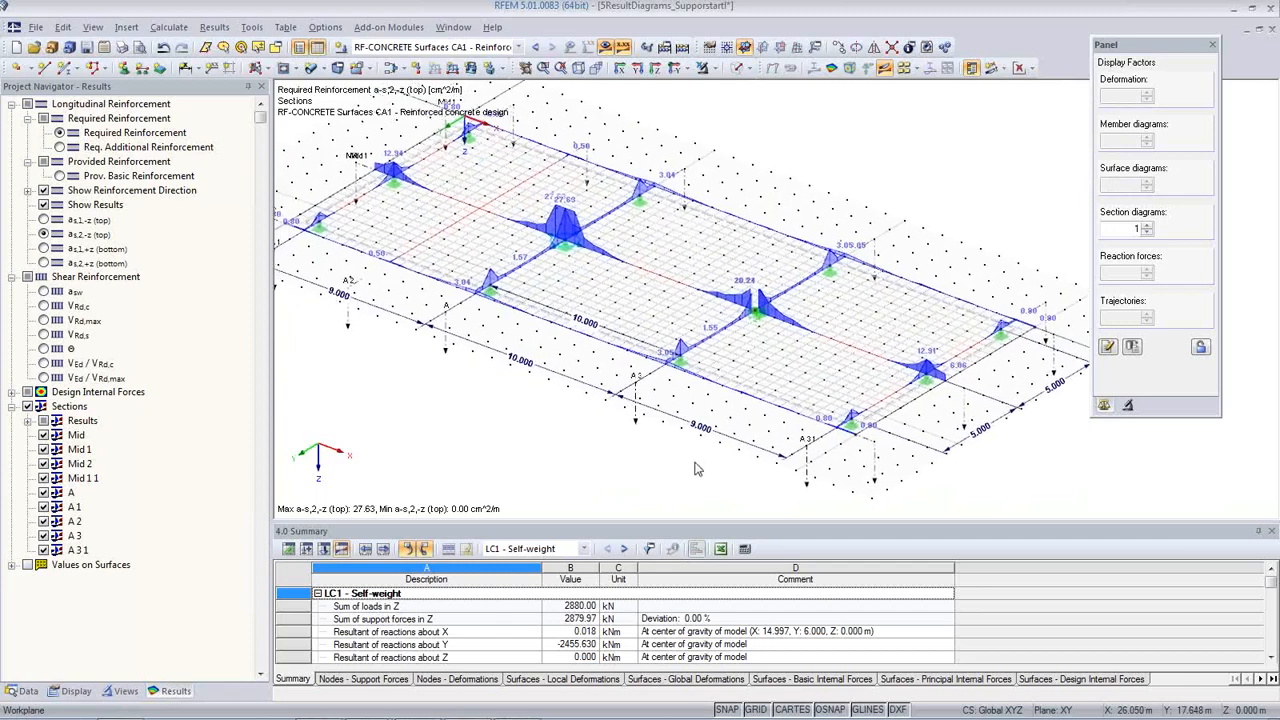
{"action": "scroll", "coordinate": [685, 456], "scroll_direction": "down", "scroll_amount": 1}
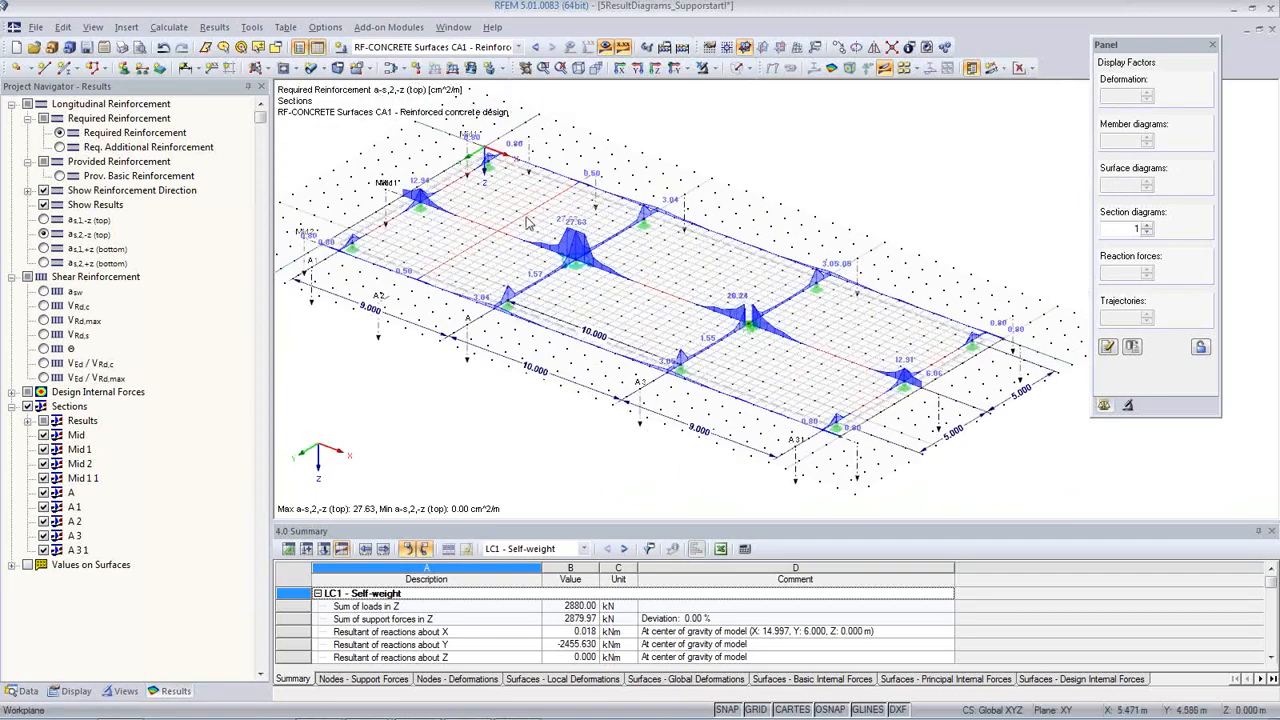
- Switch the displayed results to load case LC1 - Self-weight
{"action": "left_click", "coordinate": [514, 48]}
{"action": "left_click", "coordinate": [385, 61]}
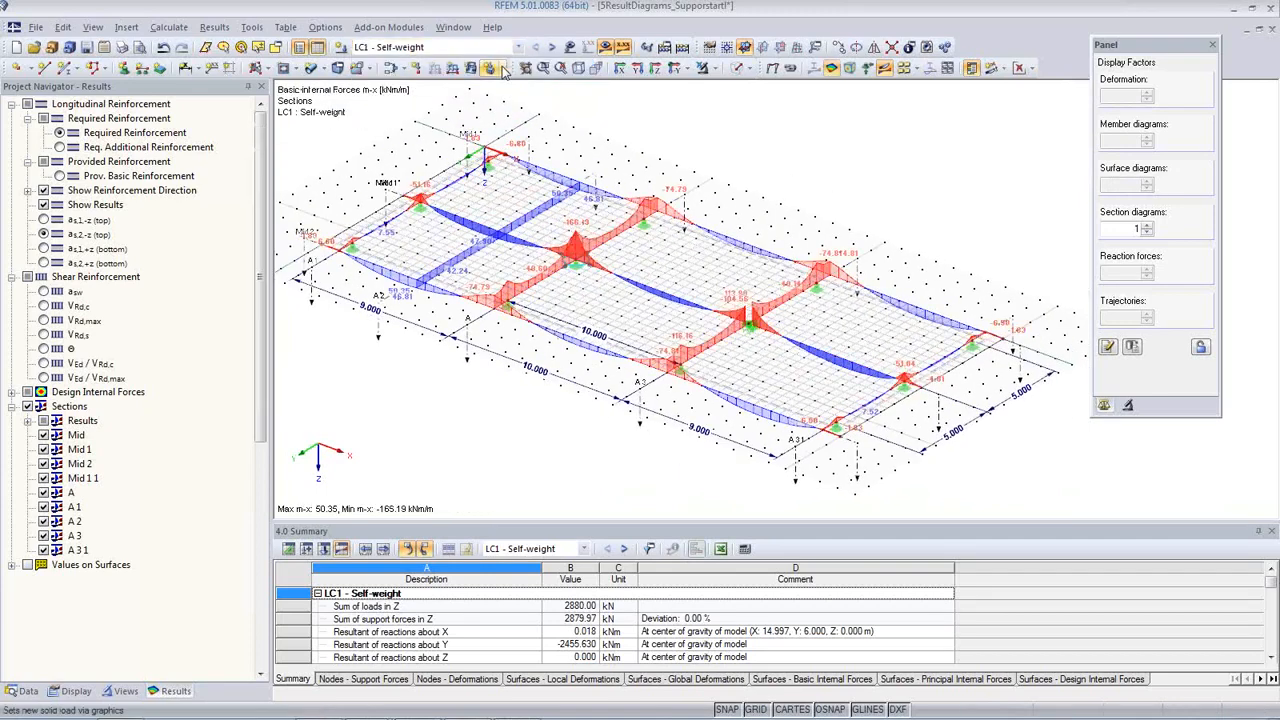
- Display the m-x surface results as isobands and as isolines, then turn the surface results off
{"action": "left_click", "coordinate": [1029, 68]}
{"action": "left_click", "coordinate": [1045, 88]}
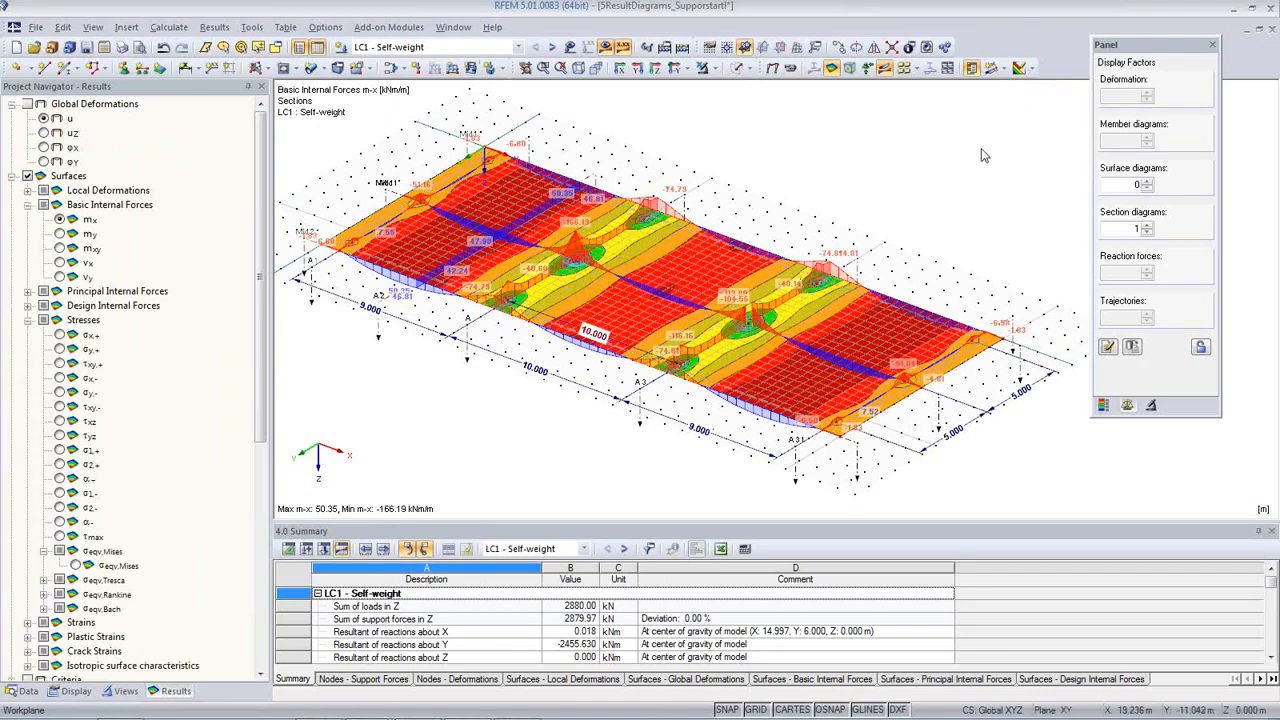
{"action": "left_click", "coordinate": [1038, 70]}
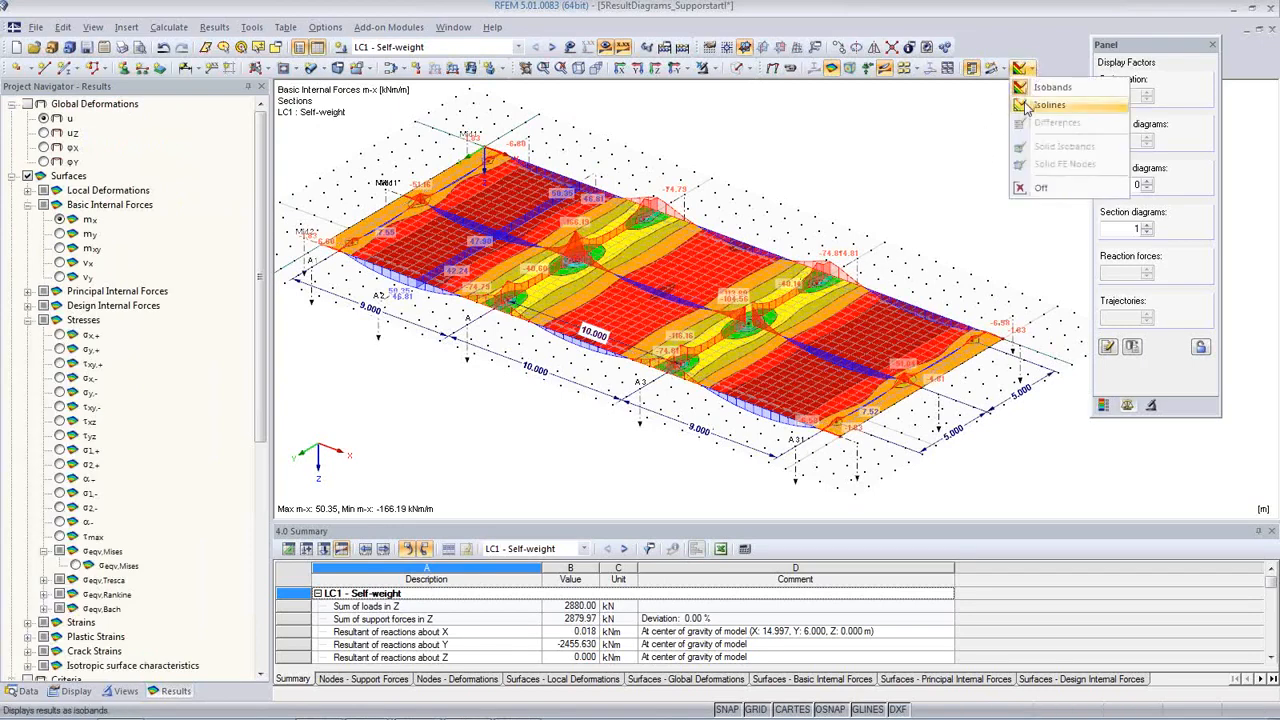
{"action": "left_click", "coordinate": [1045, 105]}
{"action": "left_click", "coordinate": [1032, 69]}
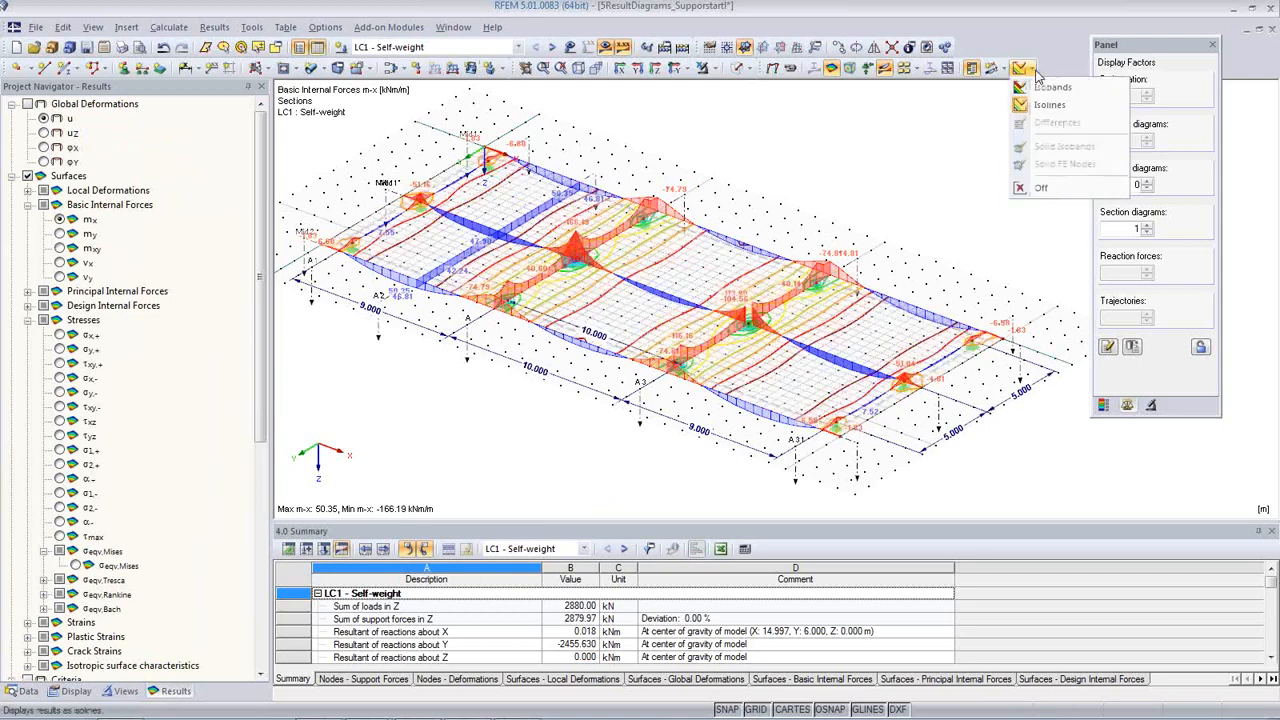
{"action": "left_click", "coordinate": [963, 125]}
{"action": "left_click", "coordinate": [1030, 68]}
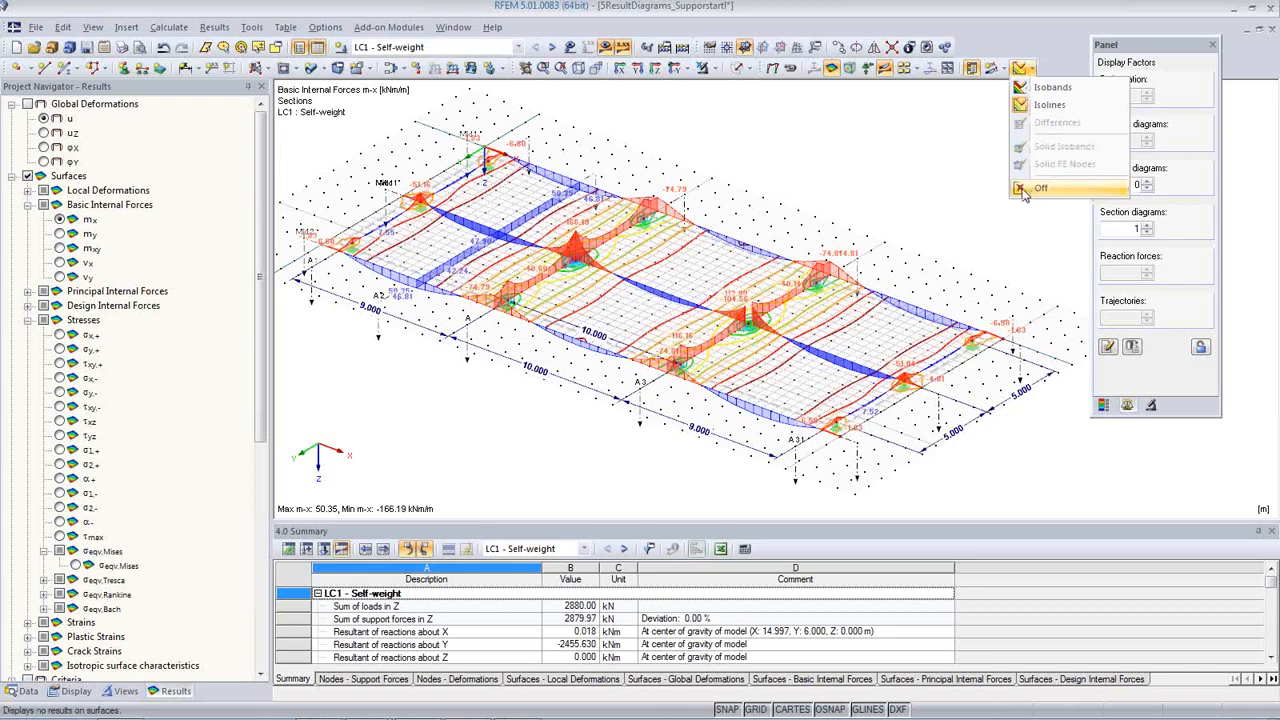
{"action": "left_click", "coordinate": [1038, 187]}
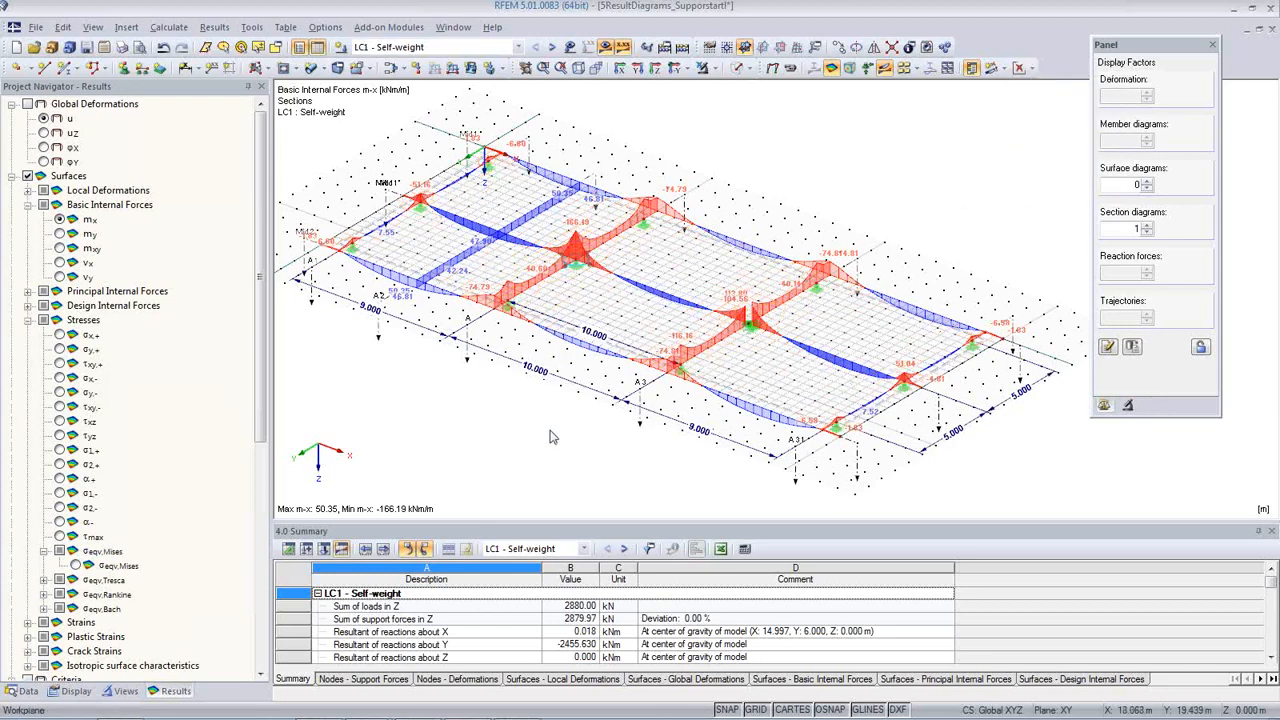
- Turn off the work plane grid around the slab
{"action": "left_click", "coordinate": [755, 709]}
{"action": "middle_click_drag", "start_coordinate": [619, 471], "coordinate": [641, 443]}
{"action": "scroll", "coordinate": [675, 426], "scroll_direction": "up", "scroll_amount": 1}
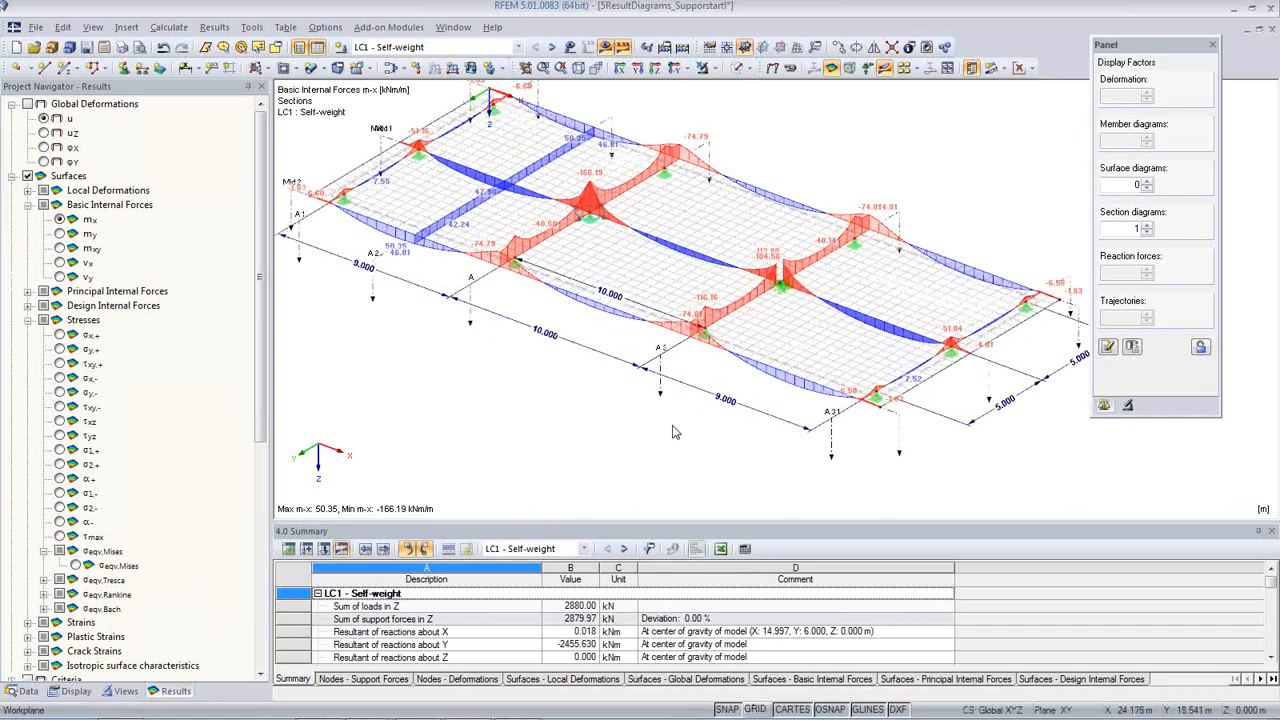
{"action": "middle_click_drag", "start_coordinate": [668, 430], "coordinate": [697, 450]}
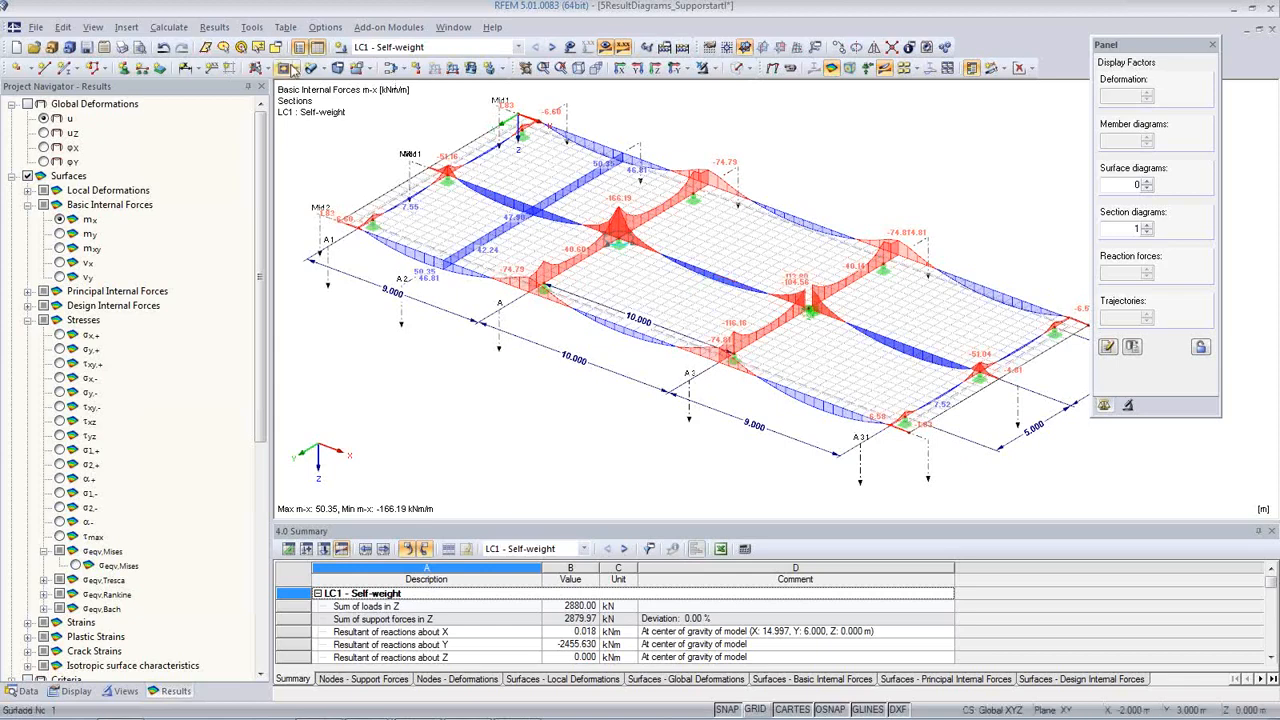
- Set up a mass print to printout report PR1 with basic internal forces mx, my, mxy, vx and vy for all load cases and combinations
{"action": "left_click", "coordinate": [122, 50]}
{"action": "left_click", "coordinate": [614, 274]}
{"action": "left_click", "coordinate": [706, 273]}
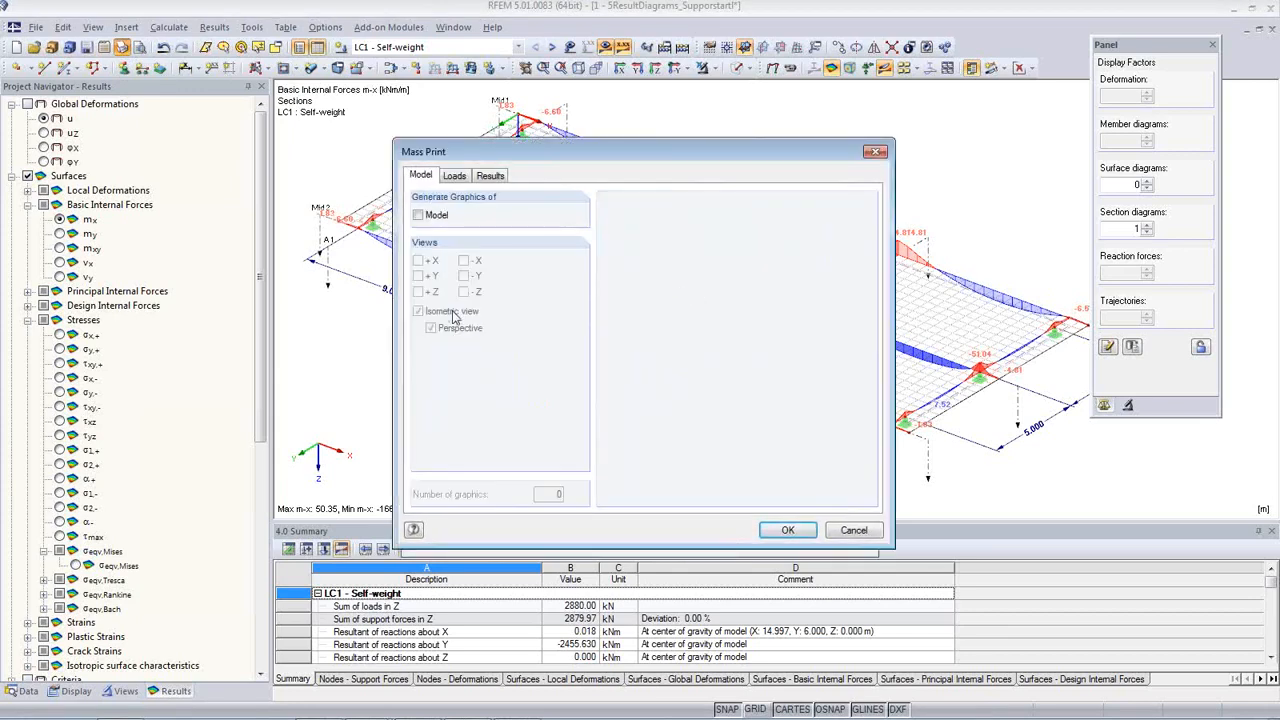
{"action": "left_click", "coordinate": [488, 178]}
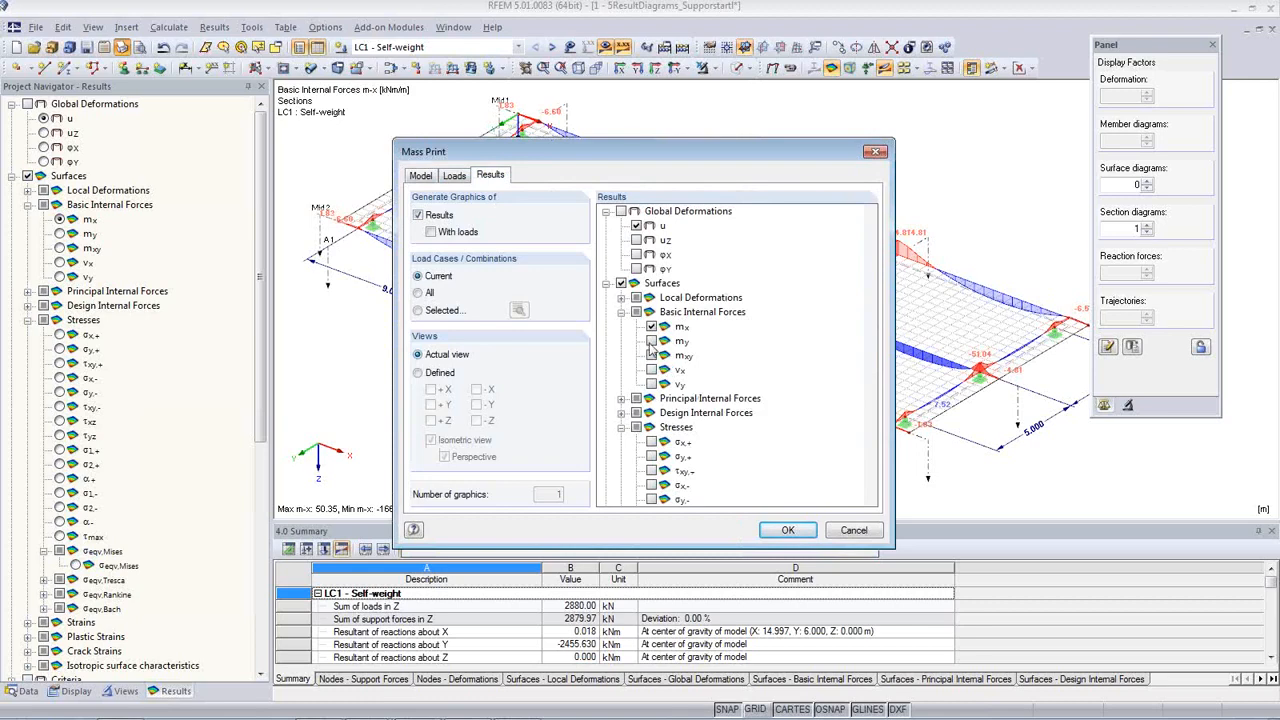
{"action": "left_click", "coordinate": [651, 341]}
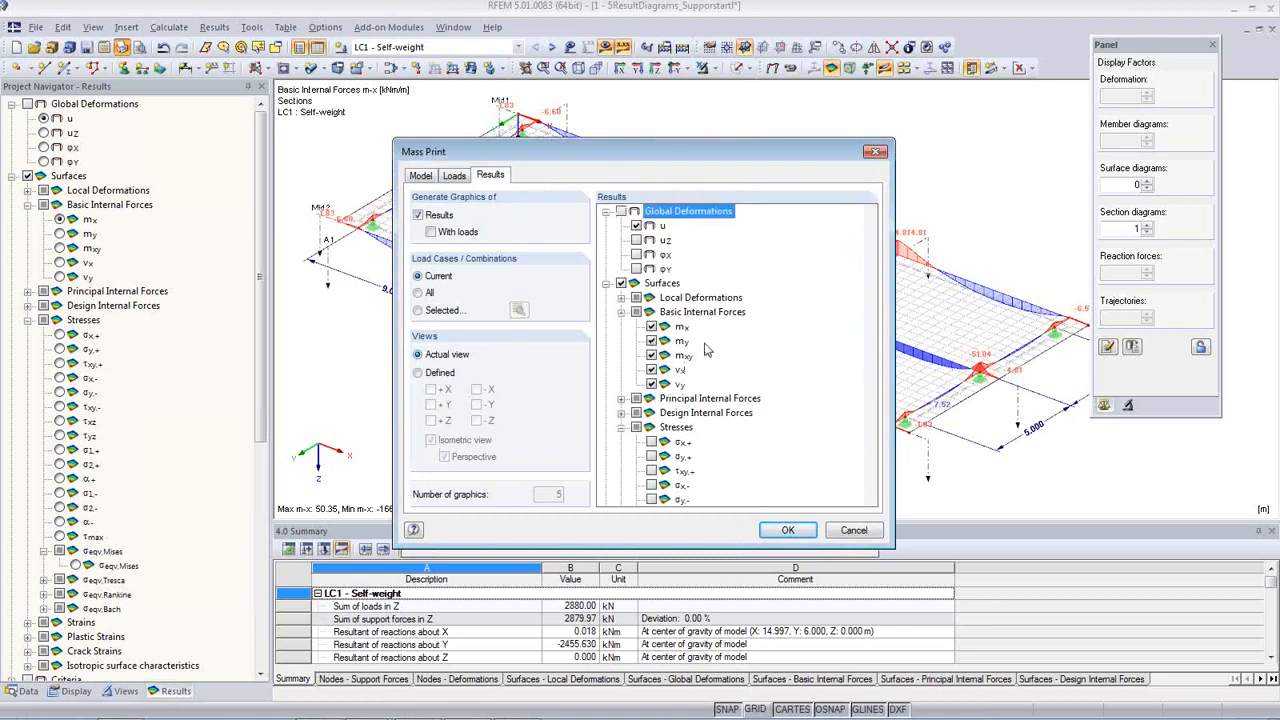
{"action": "left_click", "coordinate": [428, 313]}
{"action": "left_click", "coordinate": [420, 293]}
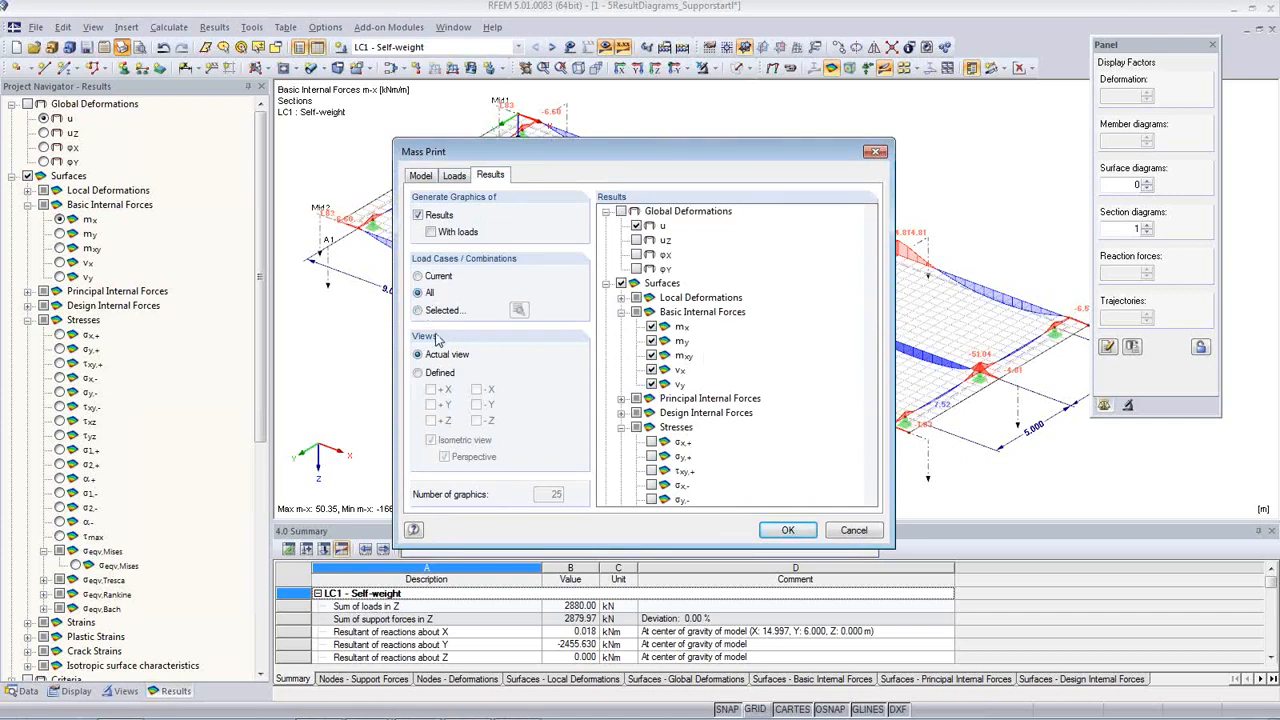
{"action": "left_click", "coordinate": [787, 530]}
- Set the picture height to 50 % of the page and create the printout report from the template "Input data and reduced results"
{"action": "double_click", "coordinate": [502, 399]}
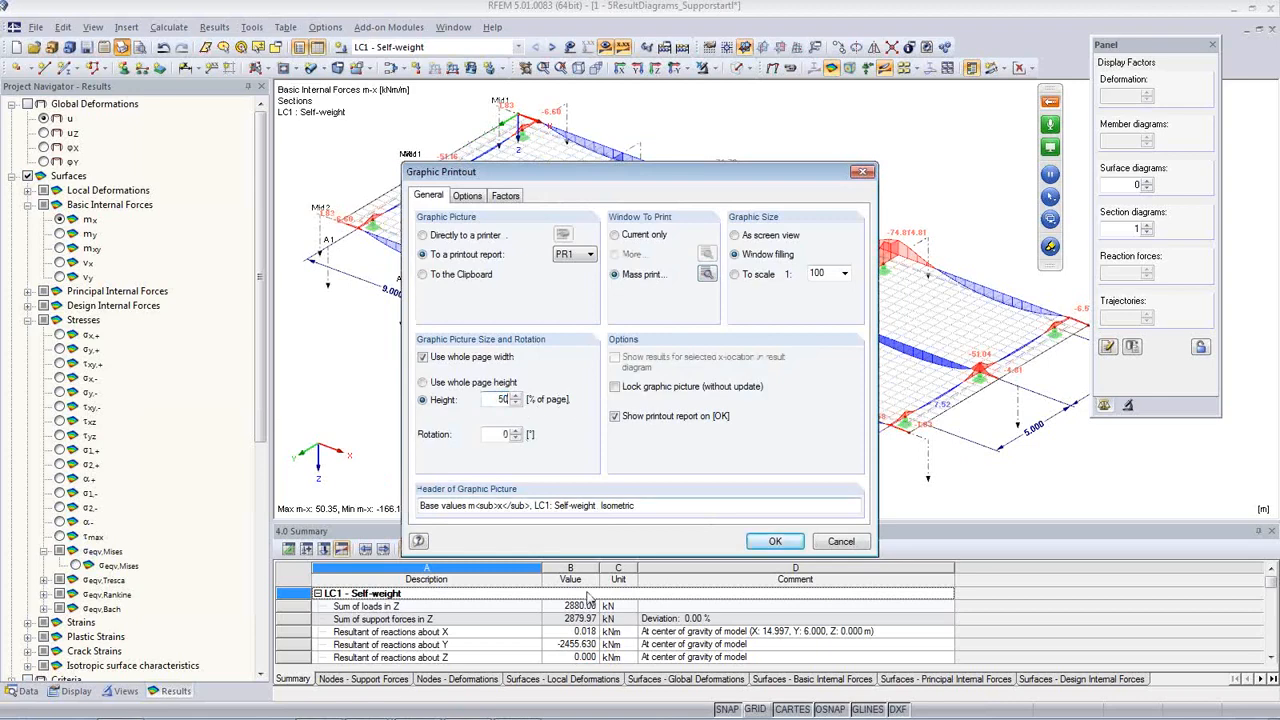
{"action": "left_click", "coordinate": [773, 541]}
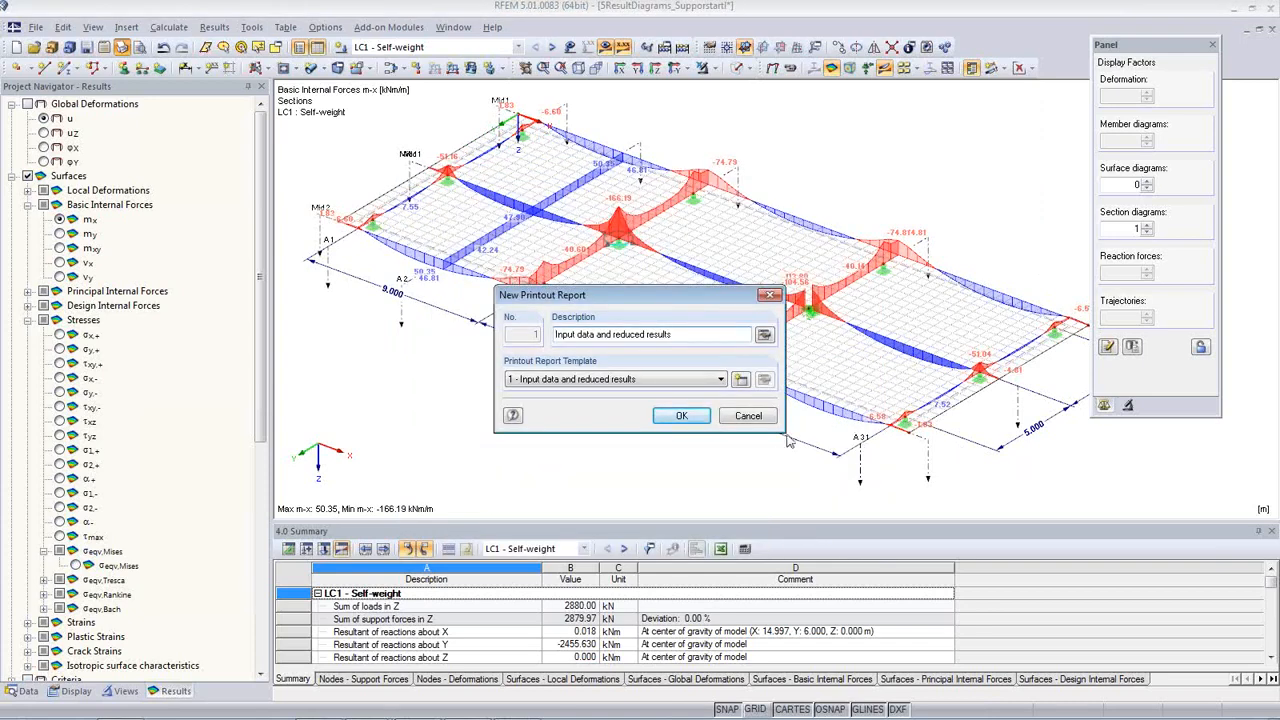
{"action": "left_click", "coordinate": [681, 415]}
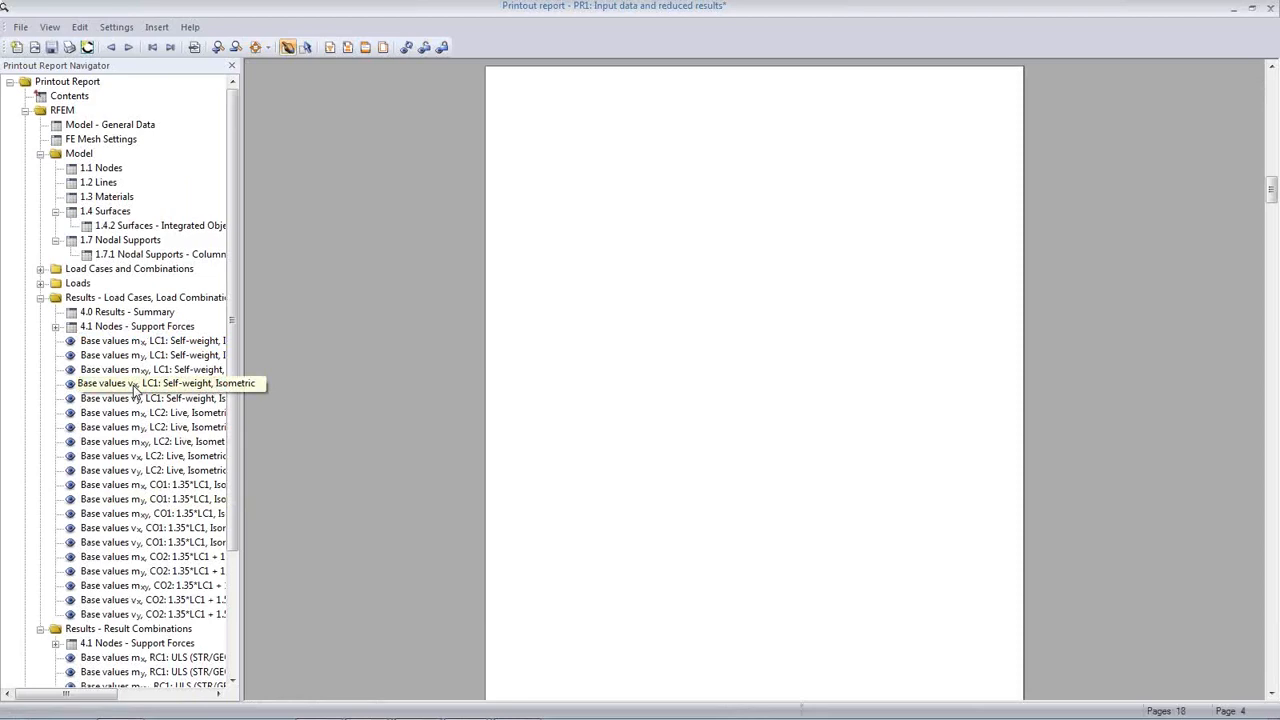
- Review the LC1 and LC2 internal force graphics in the printout report, then close the report without saving
{"action": "left_click", "coordinate": [133, 385]}
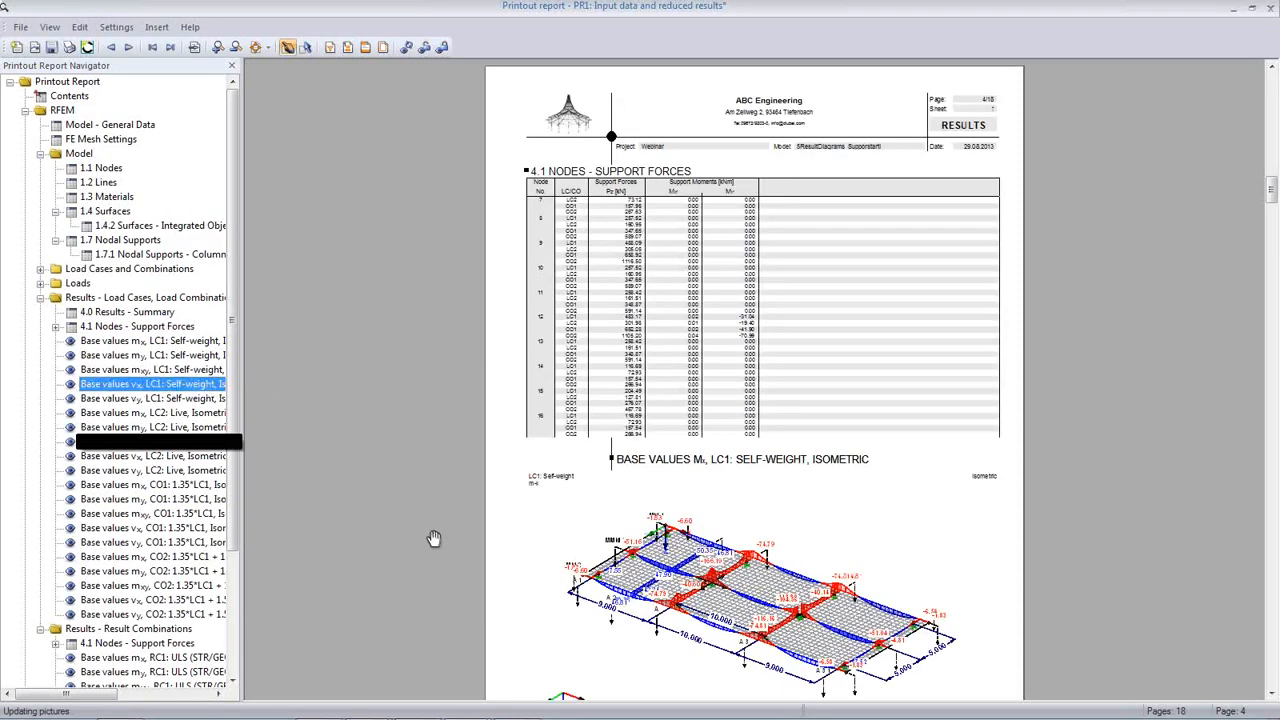
{"action": "scroll", "coordinate": [705, 548], "scroll_direction": "down", "scroll_amount": 10}
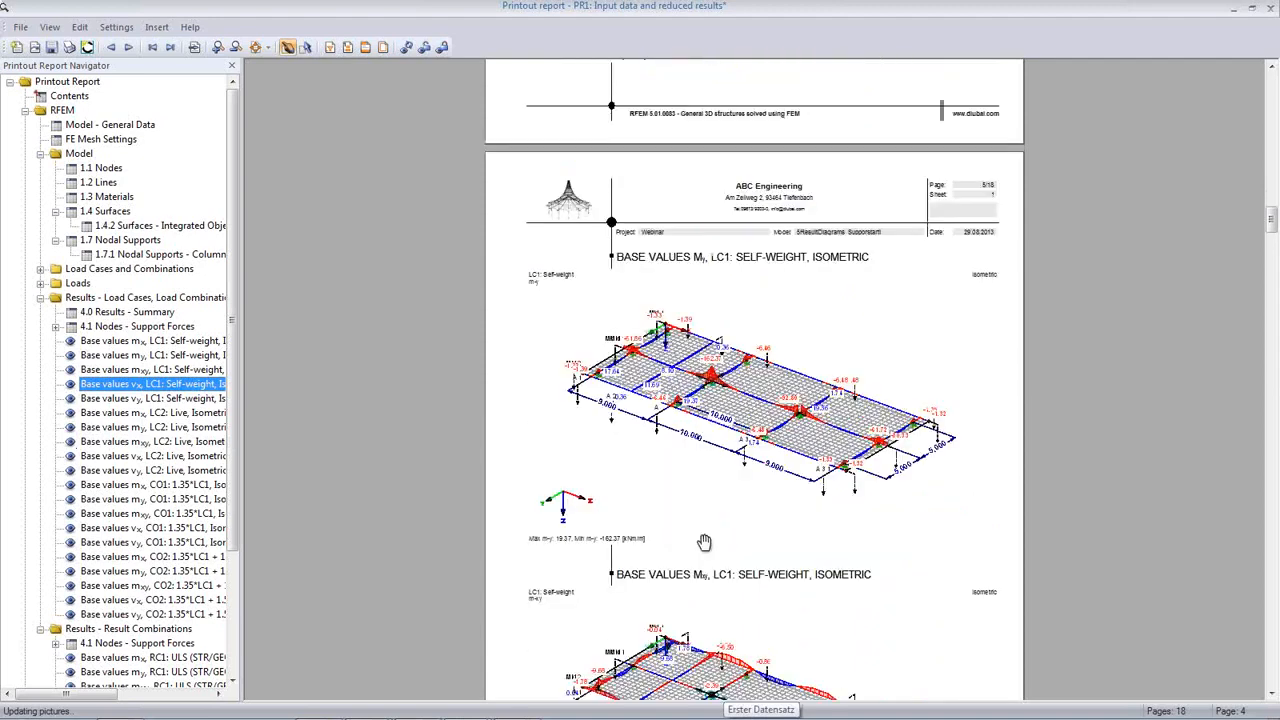
{"action": "scroll", "coordinate": [703, 544], "scroll_direction": "down", "scroll_amount": 5}
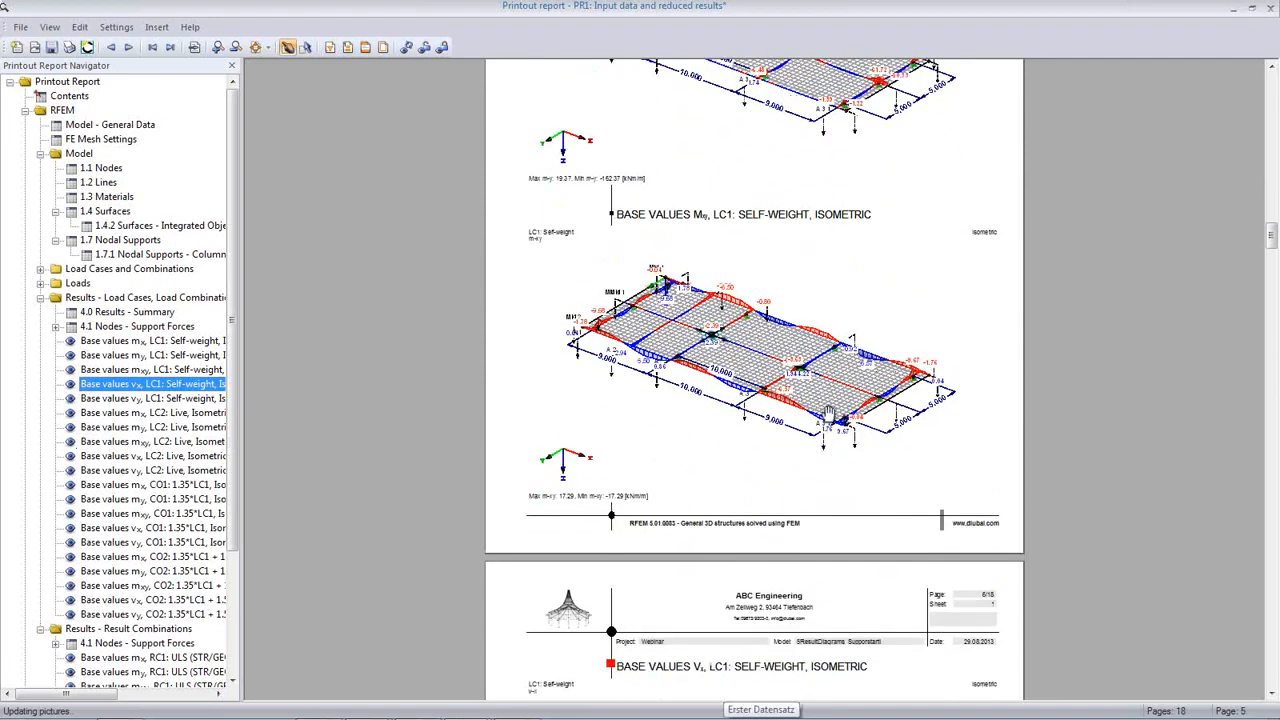
{"action": "scroll", "coordinate": [821, 472], "scroll_direction": "down", "scroll_amount": 7}
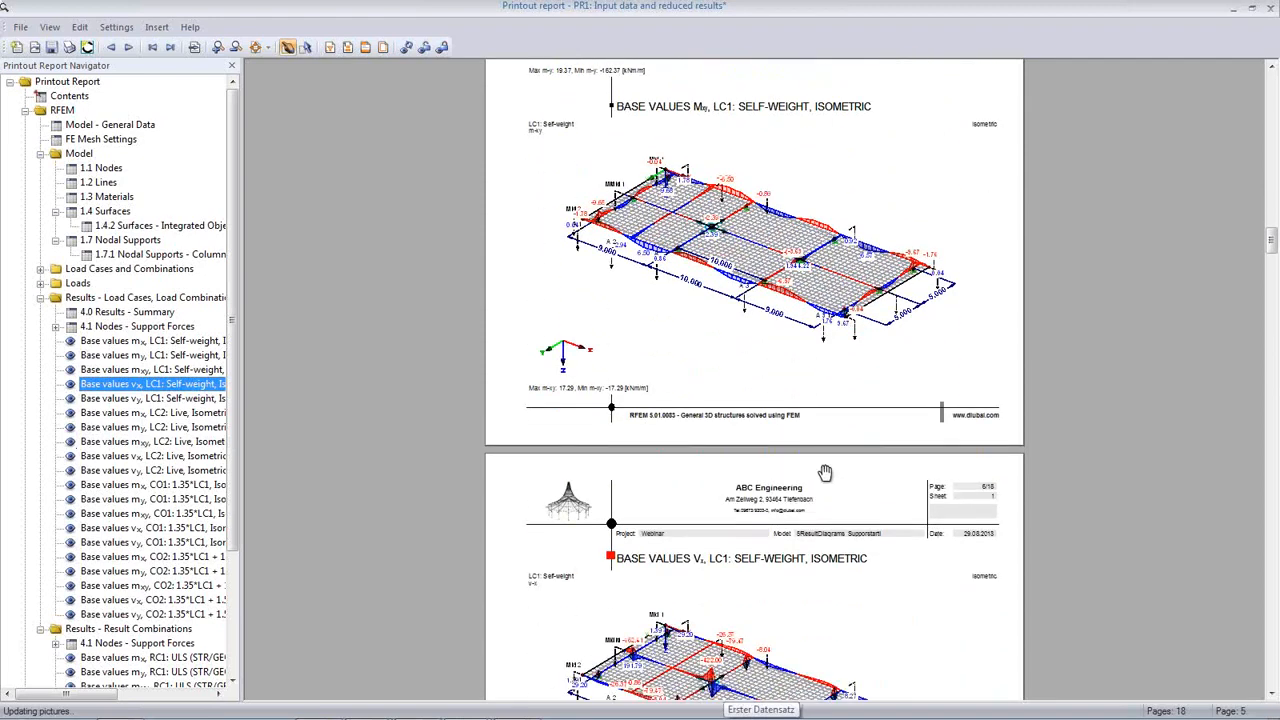
{"action": "scroll", "coordinate": [793, 508], "scroll_direction": "down", "scroll_amount": 2}
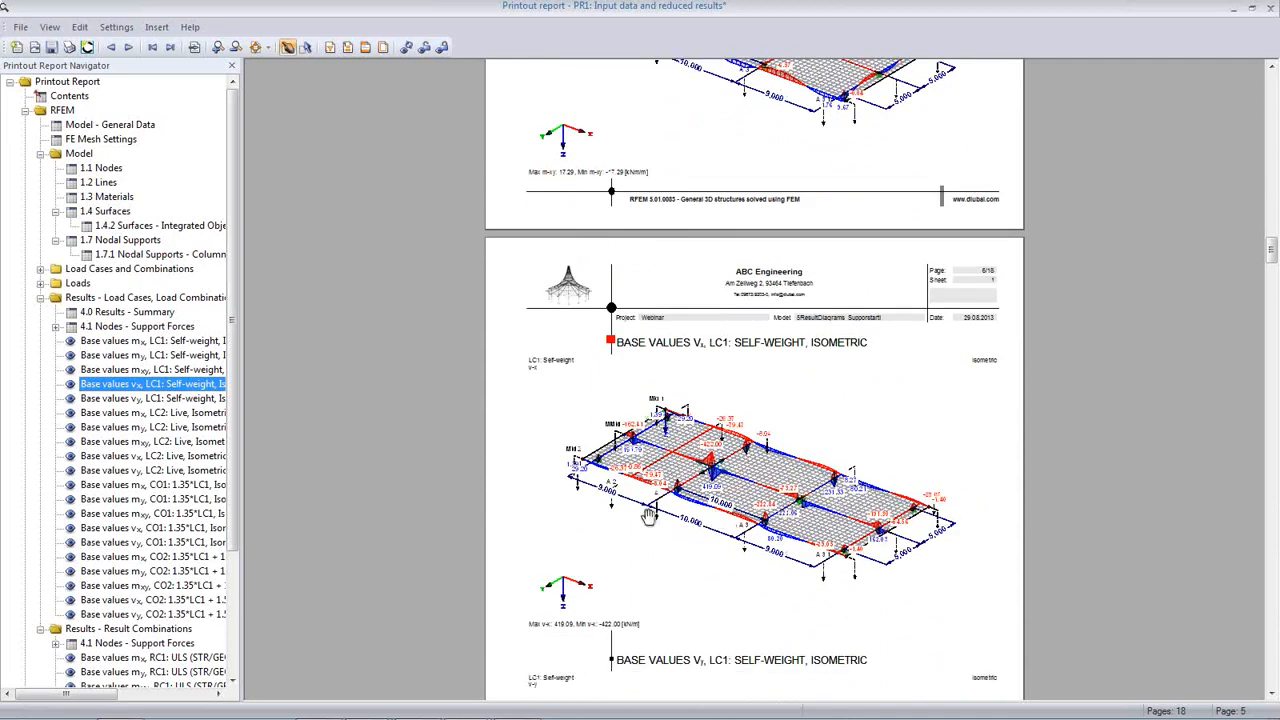
{"action": "scroll", "coordinate": [818, 490], "scroll_direction": "down", "scroll_amount": 1}
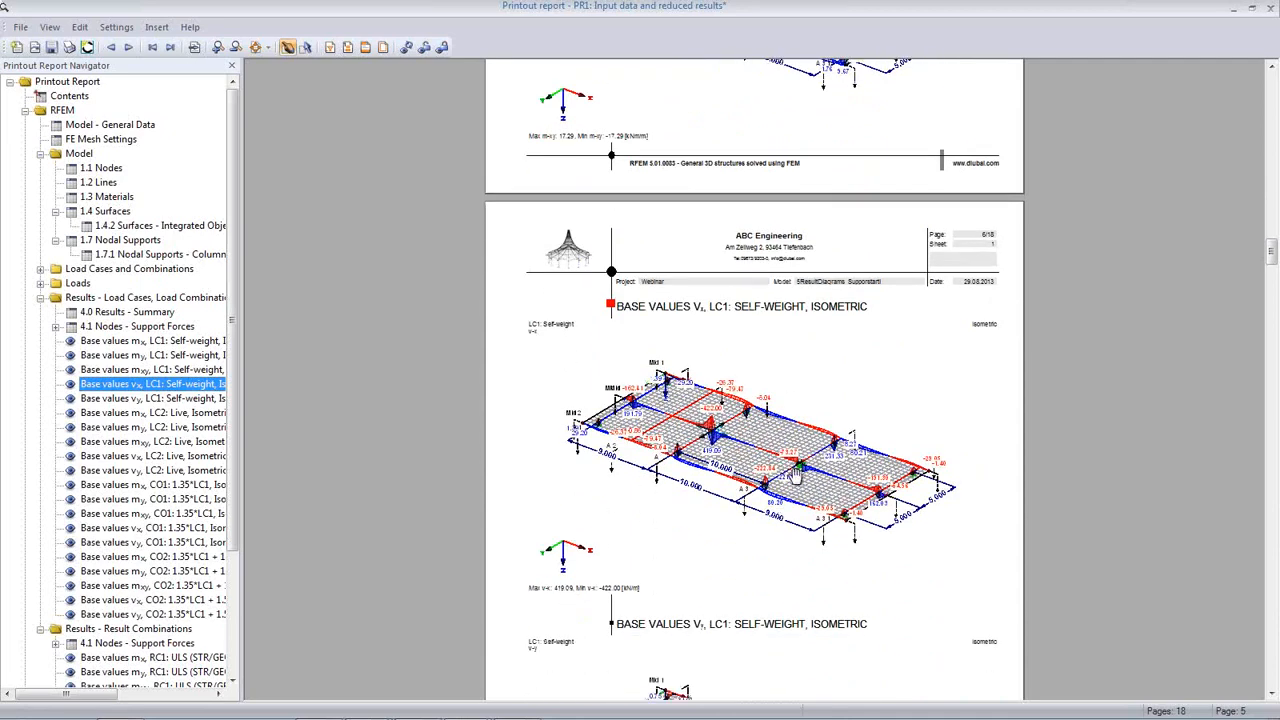
{"action": "scroll", "coordinate": [718, 438], "scroll_direction": "down", "scroll_amount": 8}
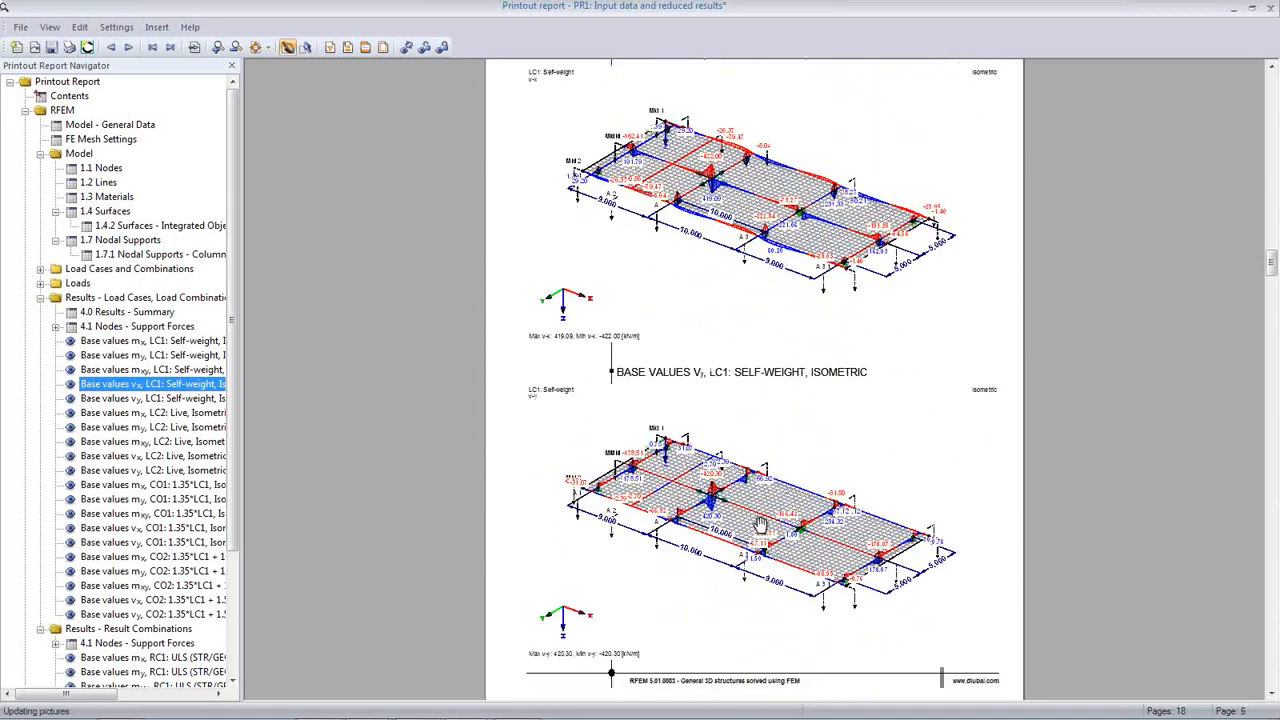
{"action": "scroll", "coordinate": [760, 510], "scroll_direction": "down", "scroll_amount": 7}
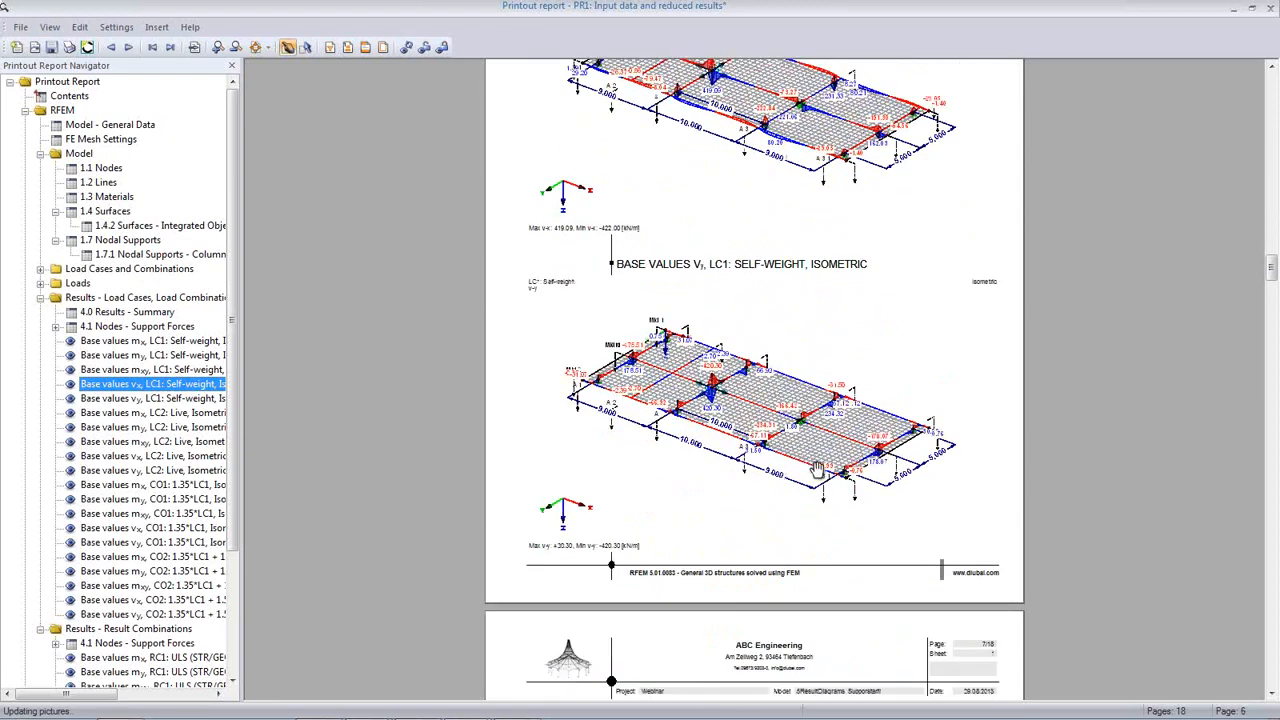
{"action": "scroll", "coordinate": [805, 465], "scroll_direction": "down", "scroll_amount": 4}
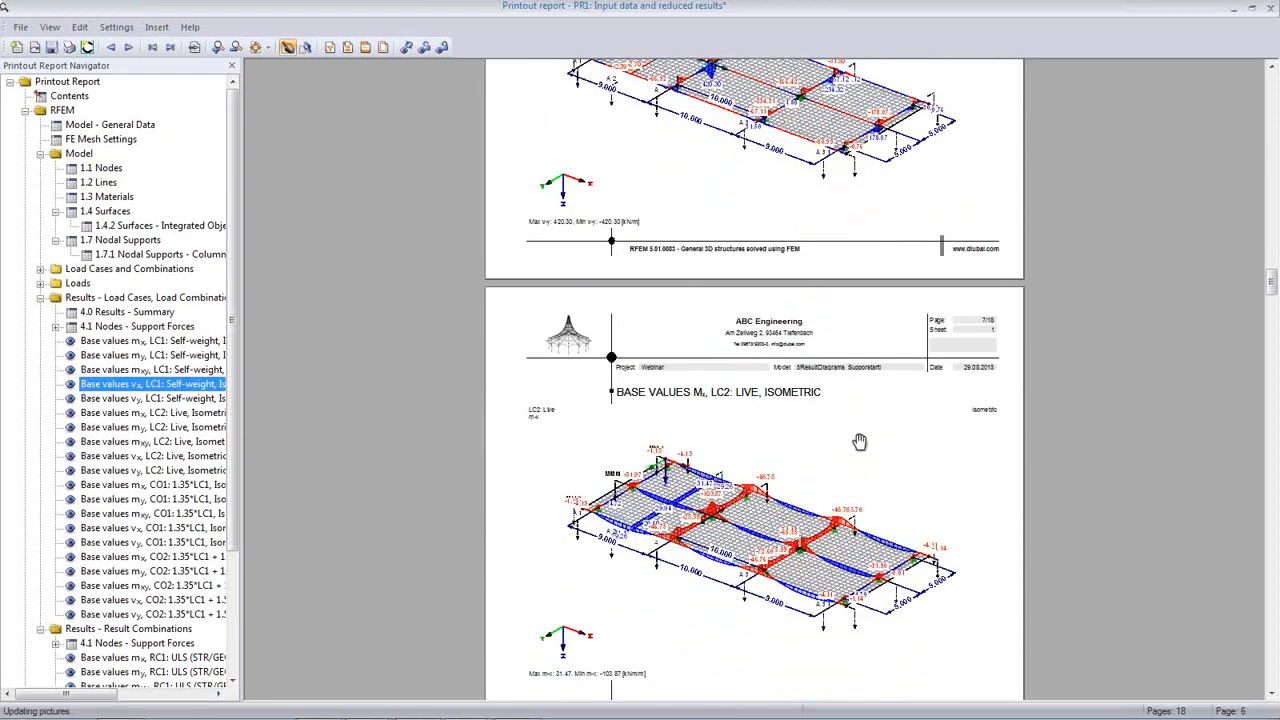
{"action": "scroll", "coordinate": [858, 445], "scroll_direction": "down", "scroll_amount": 3}
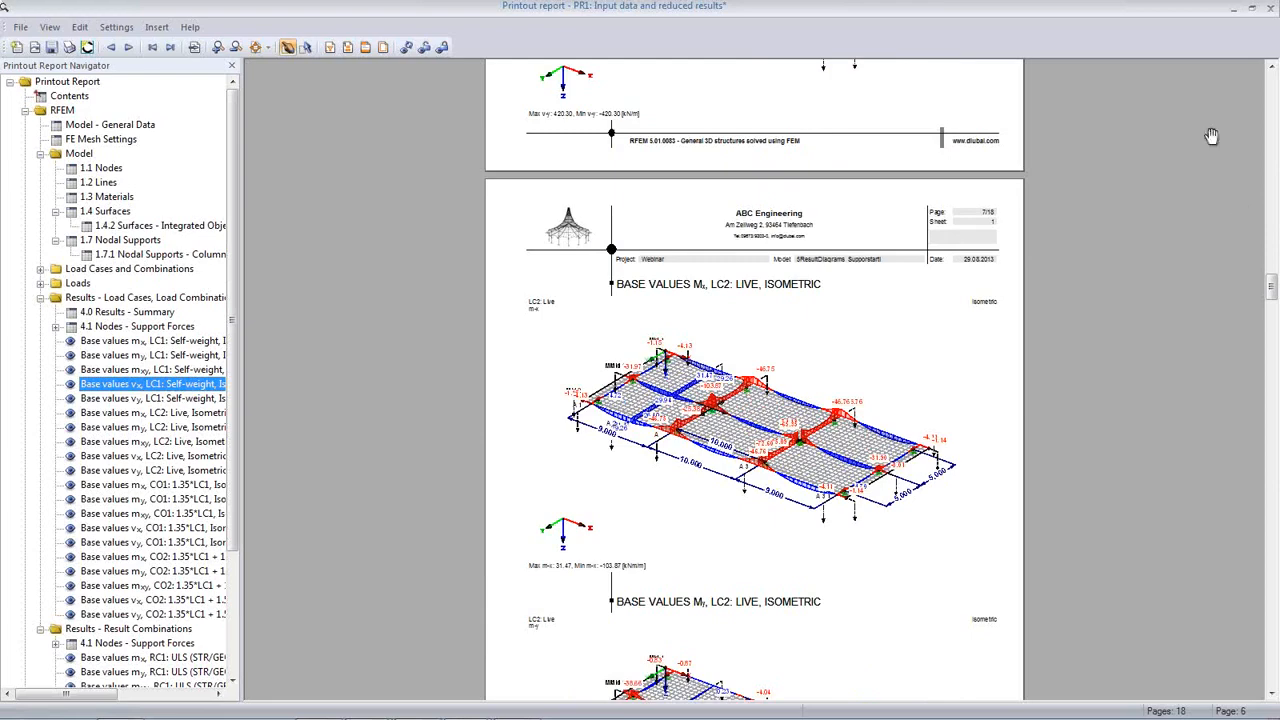
{"action": "left_click", "coordinate": [1270, 9]}
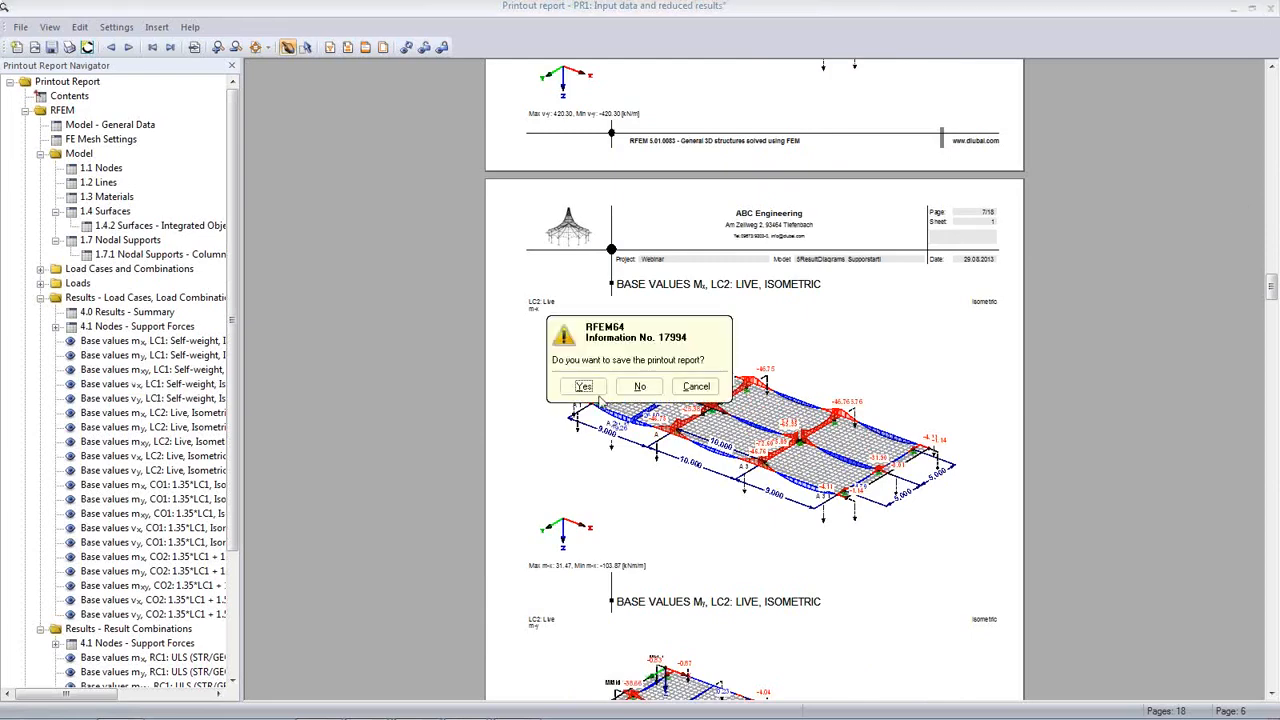
{"action": "left_click", "coordinate": [632, 390]}
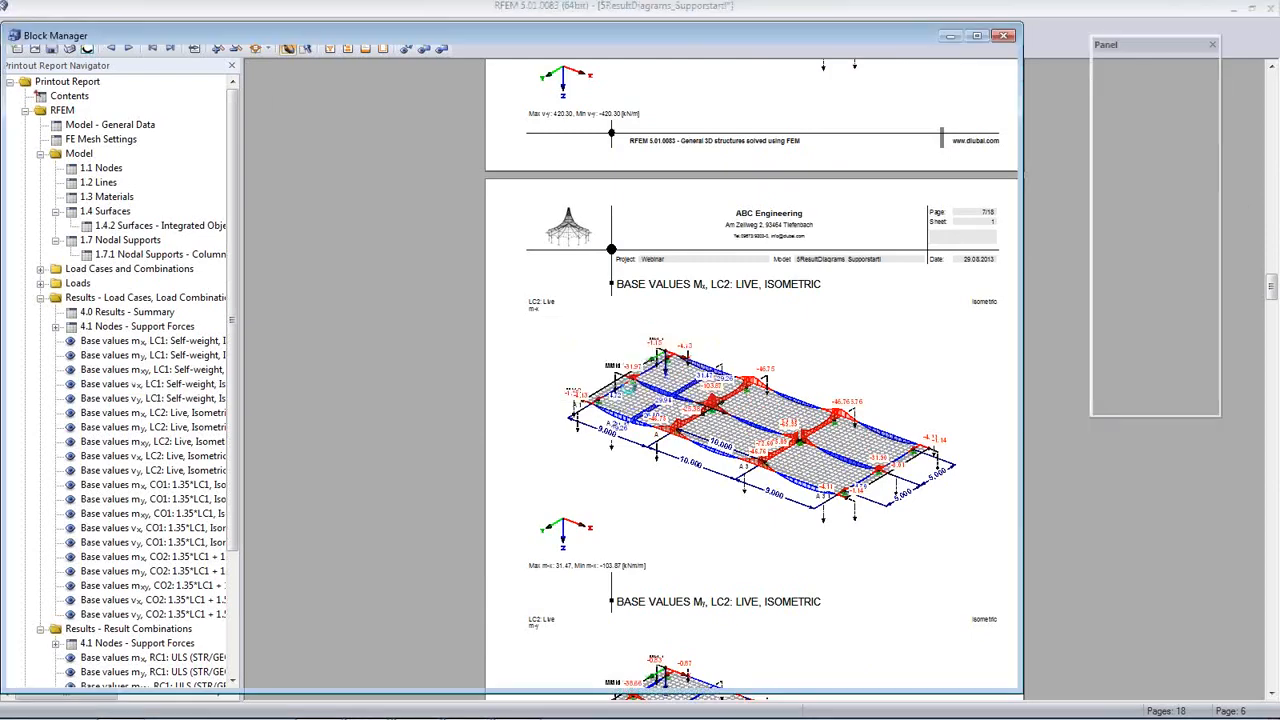
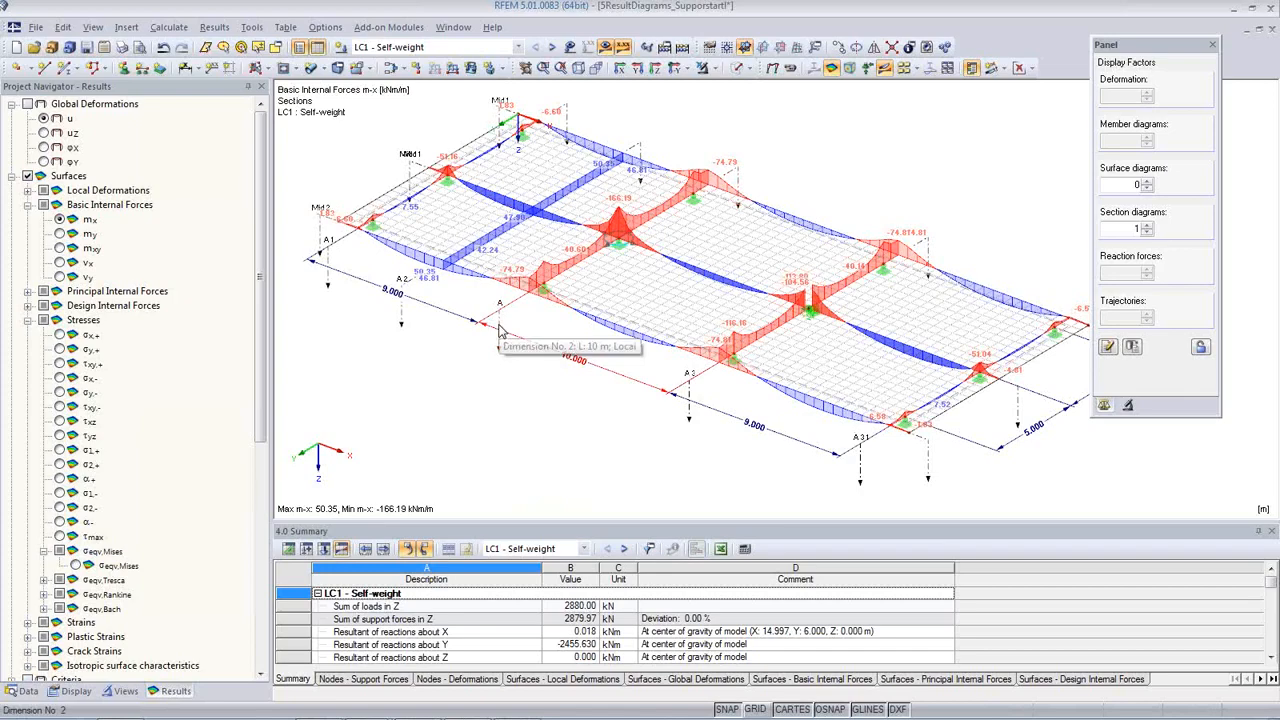
- Compare the moment peaks at the two inner middle supports for m-x and m-y in the section diagrams
{"action": "scroll", "coordinate": [825, 312], "scroll_direction": "up", "scroll_amount": 3}
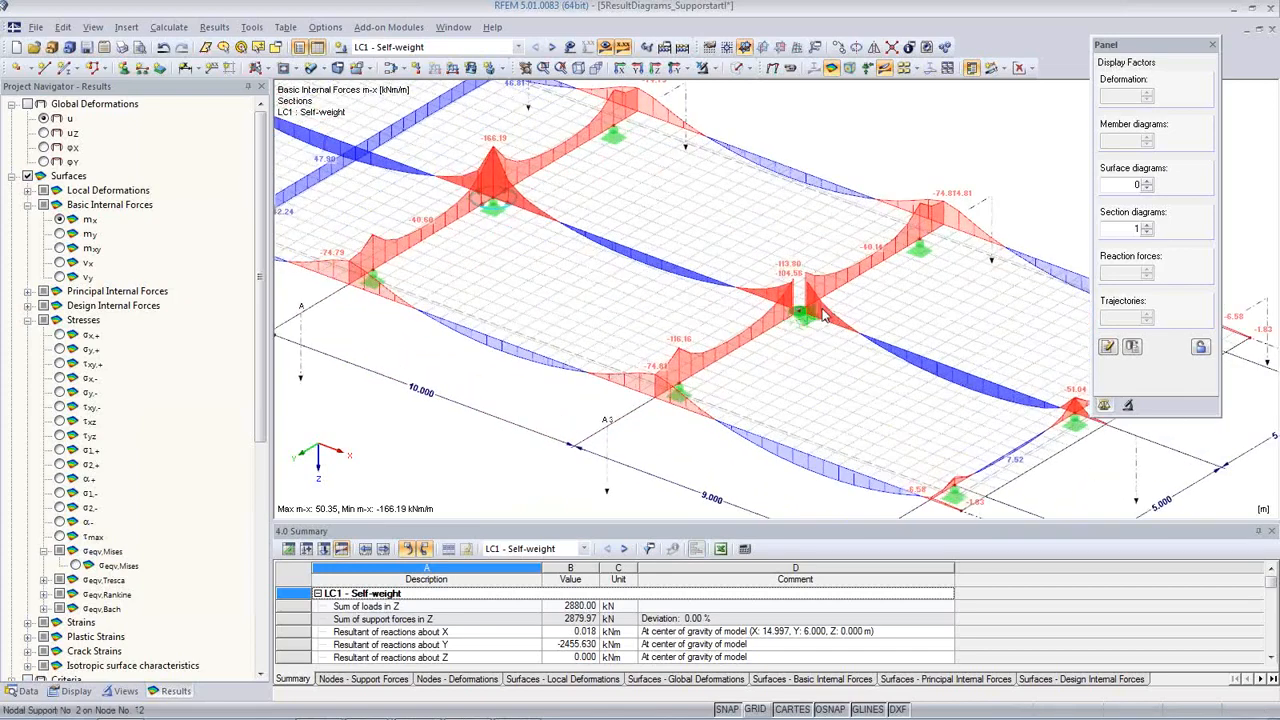
{"action": "scroll", "coordinate": [825, 312], "scroll_direction": "up", "scroll_amount": 2}
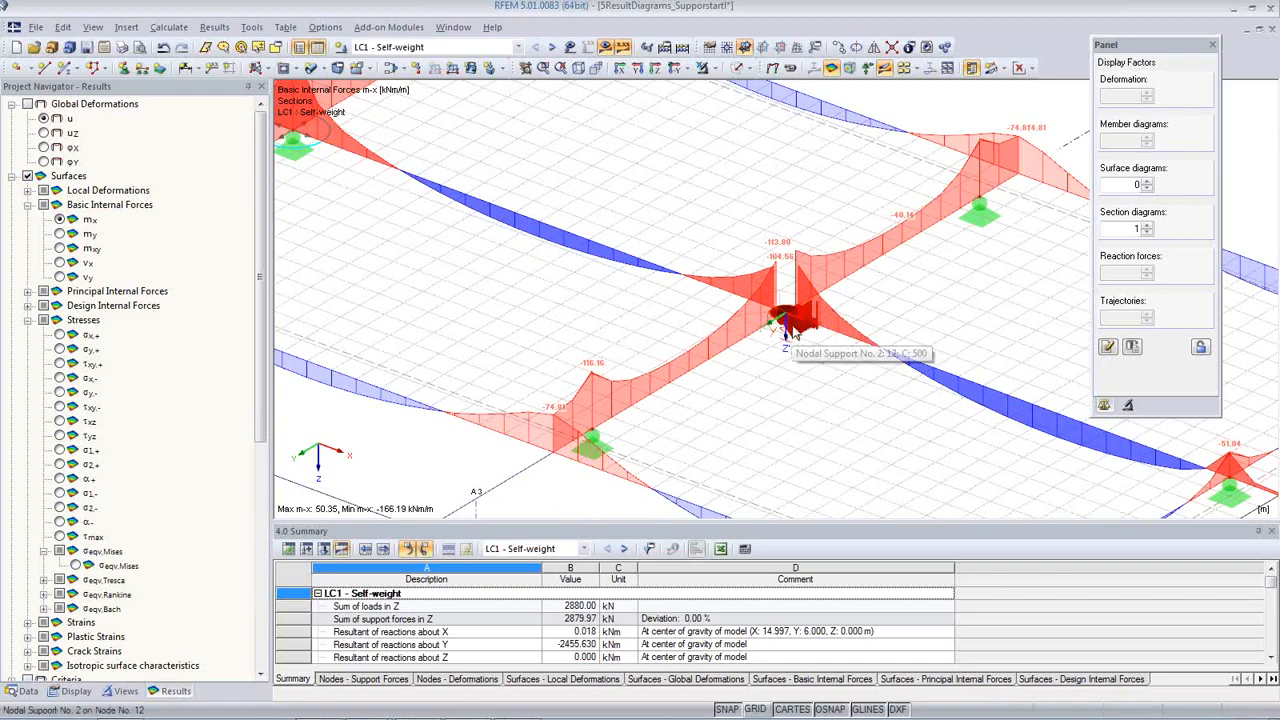
{"action": "scroll", "coordinate": [522, 289], "scroll_direction": "down", "scroll_amount": 3}
{"action": "middle_click_drag", "start_coordinate": [388, 276], "coordinate": [590, 288]}
{"action": "scroll", "coordinate": [584, 266], "scroll_direction": "up", "scroll_amount": 1}
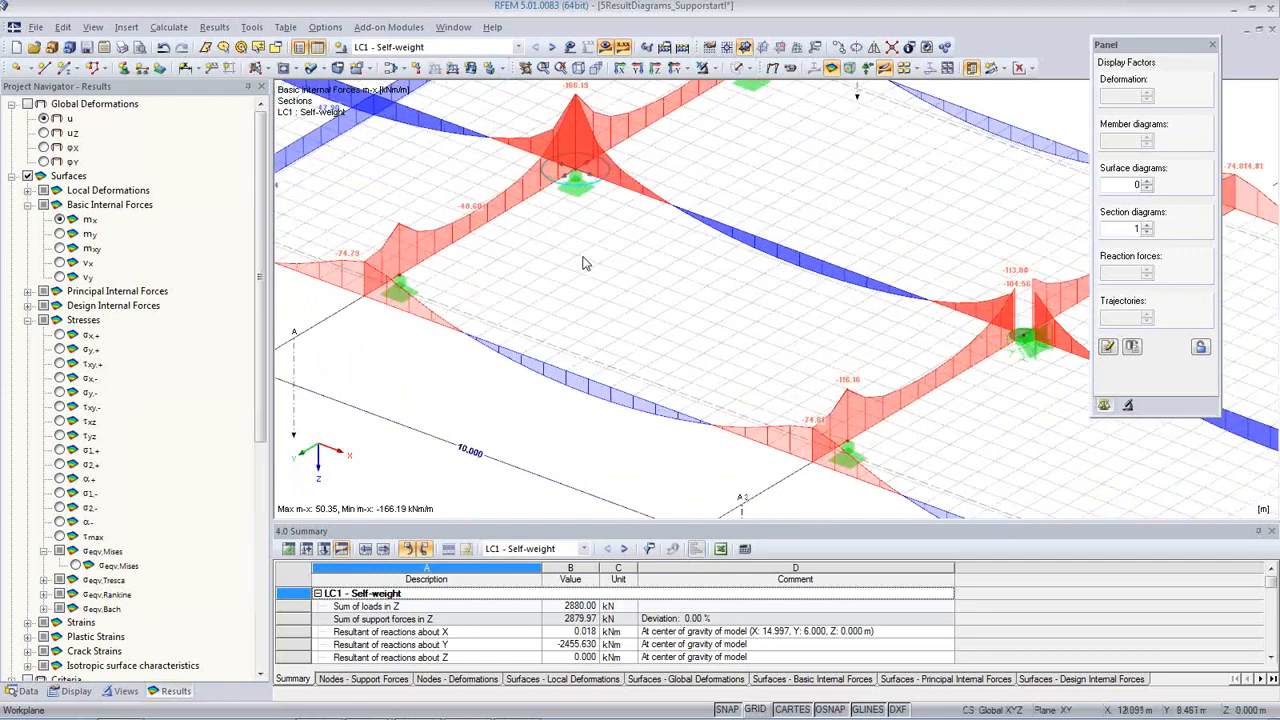
{"action": "scroll", "coordinate": [585, 263], "scroll_direction": "down", "scroll_amount": 1}
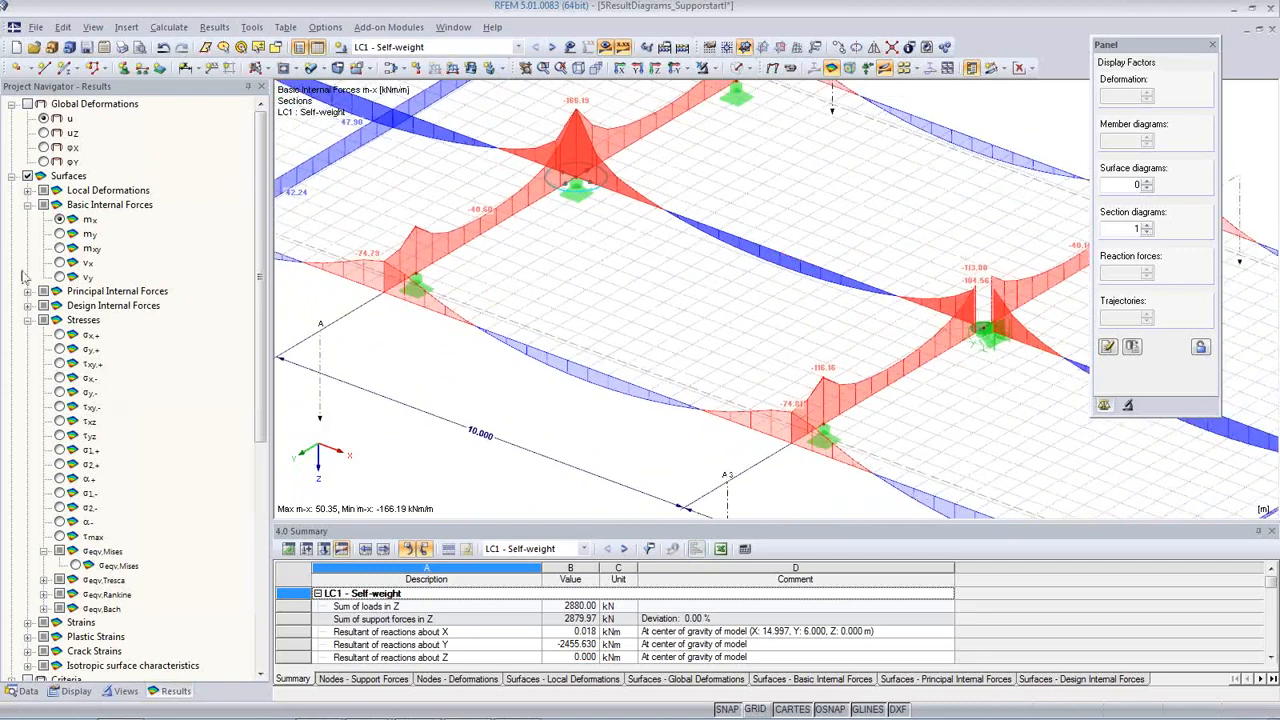
{"action": "left_click", "coordinate": [59, 233]}
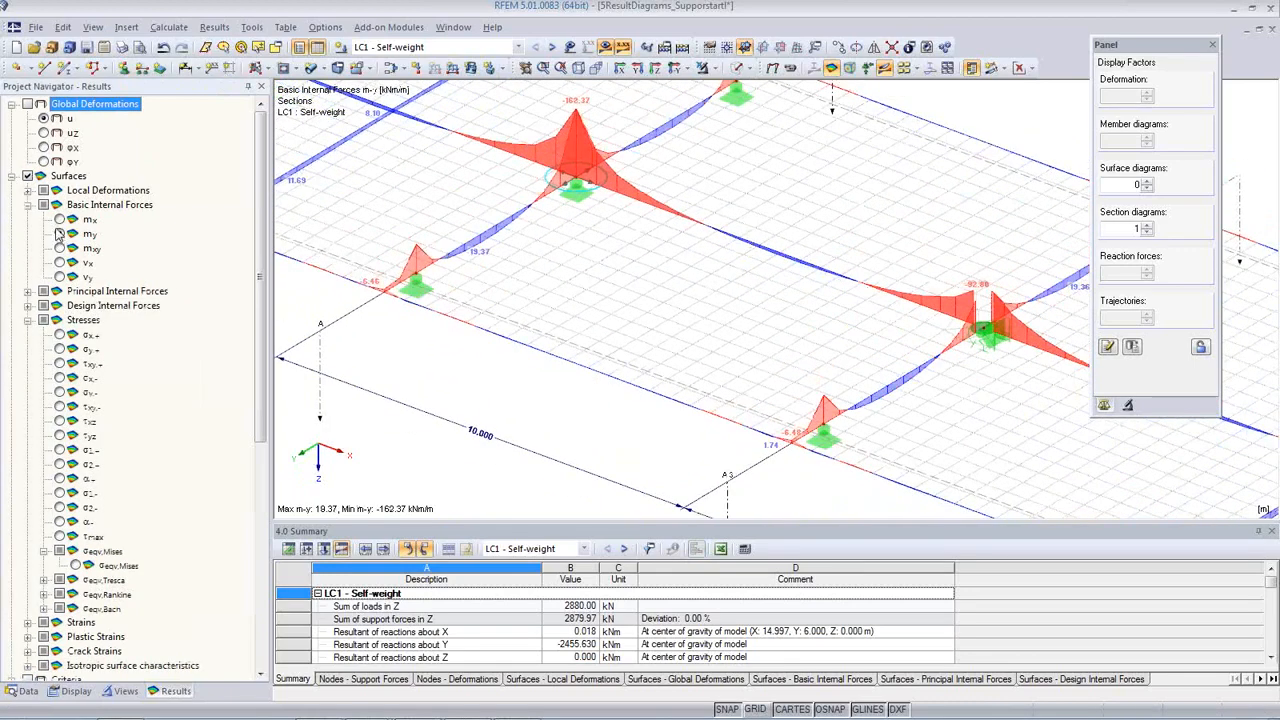
- Look over the result display settings and the model data tree with its average regions
{"action": "left_click", "coordinate": [122, 691]}
{"action": "left_click", "coordinate": [70, 691]}
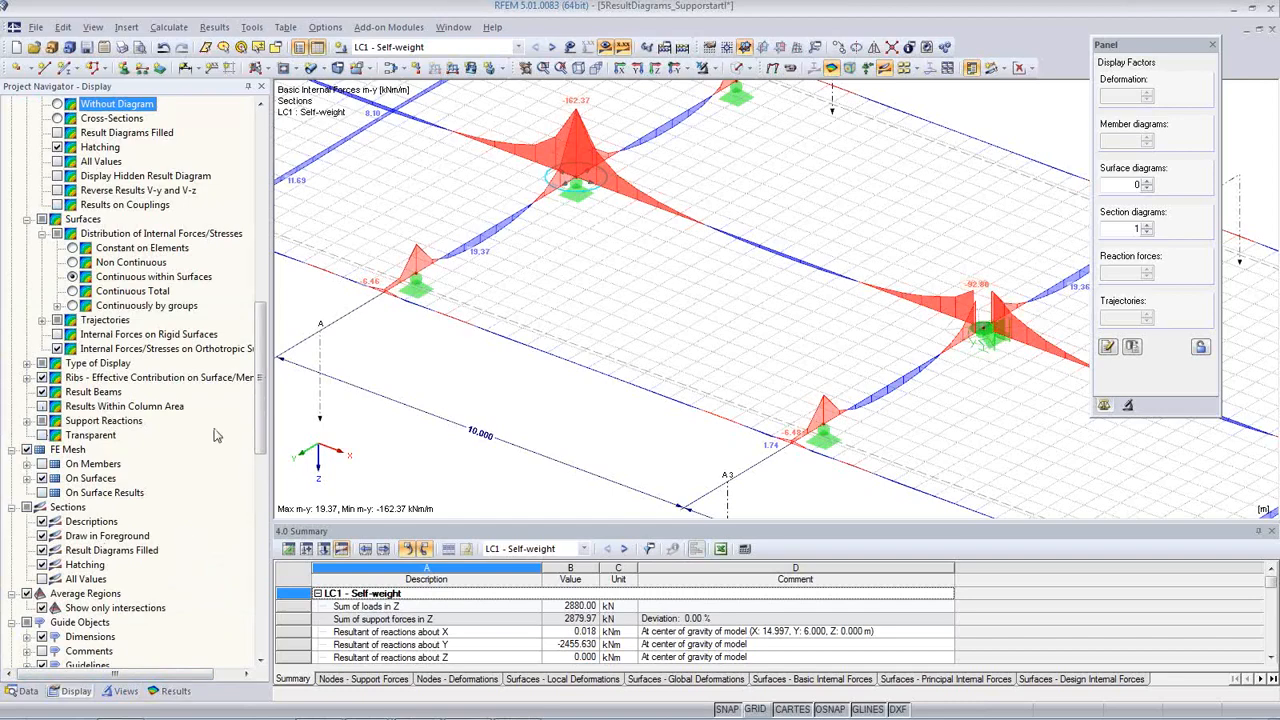
{"action": "left_click", "coordinate": [26, 690]}
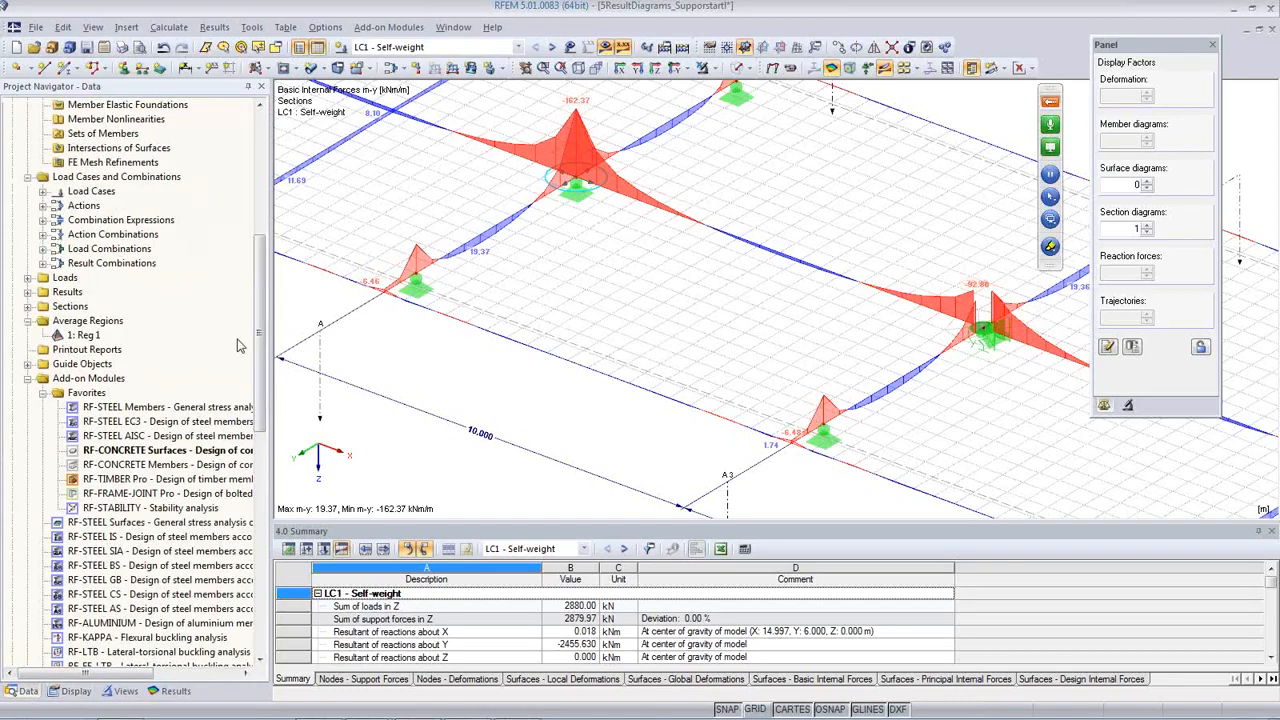
- Collapse the current slab model's data tree and switch to the 6ParametricHall model
{"action": "left_click_drag", "start_coordinate": [260, 390], "coordinate": [260, 250]}
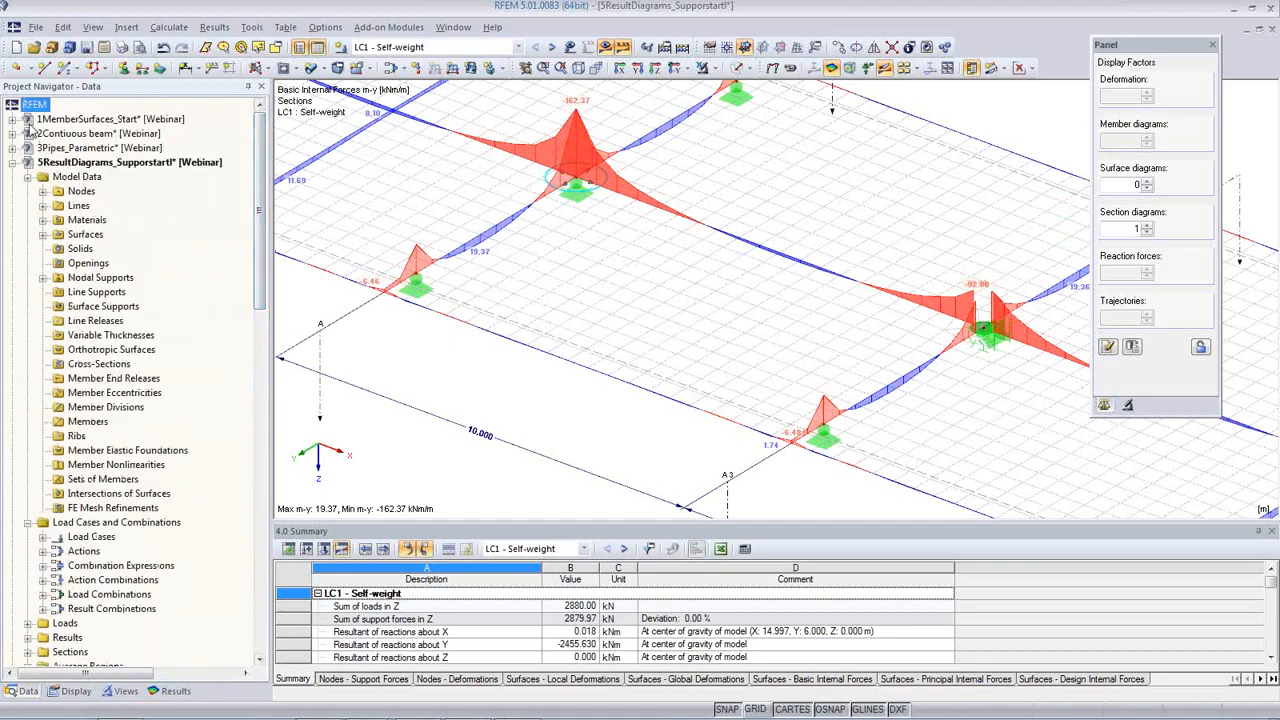
{"action": "left_click", "coordinate": [12, 162]}
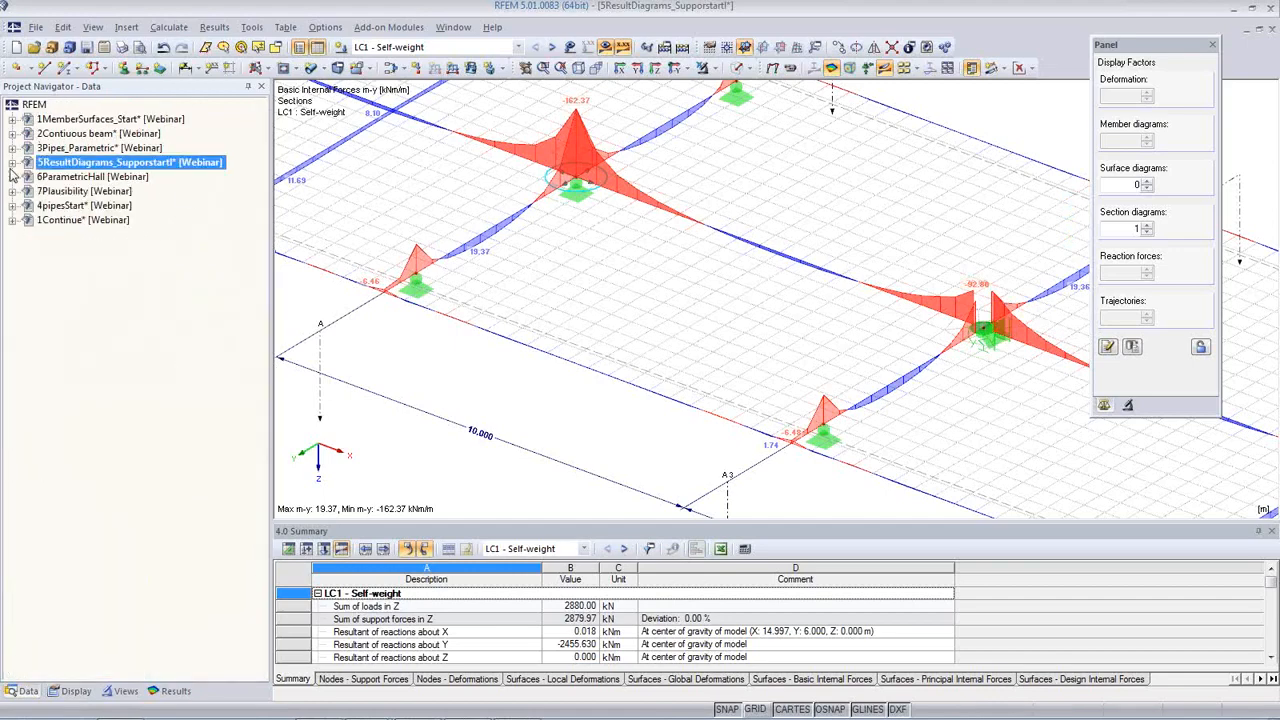
{"action": "double_click", "coordinate": [72, 178]}
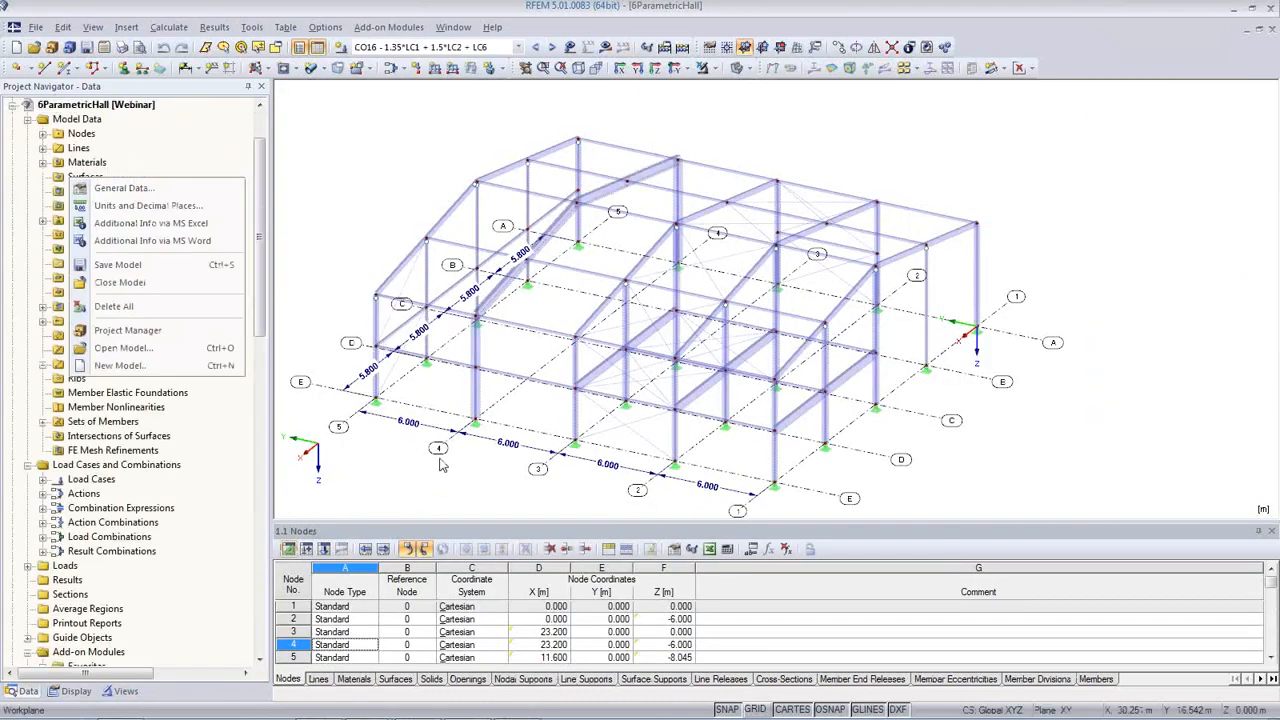
{"action": "left_click", "coordinate": [436, 480]}
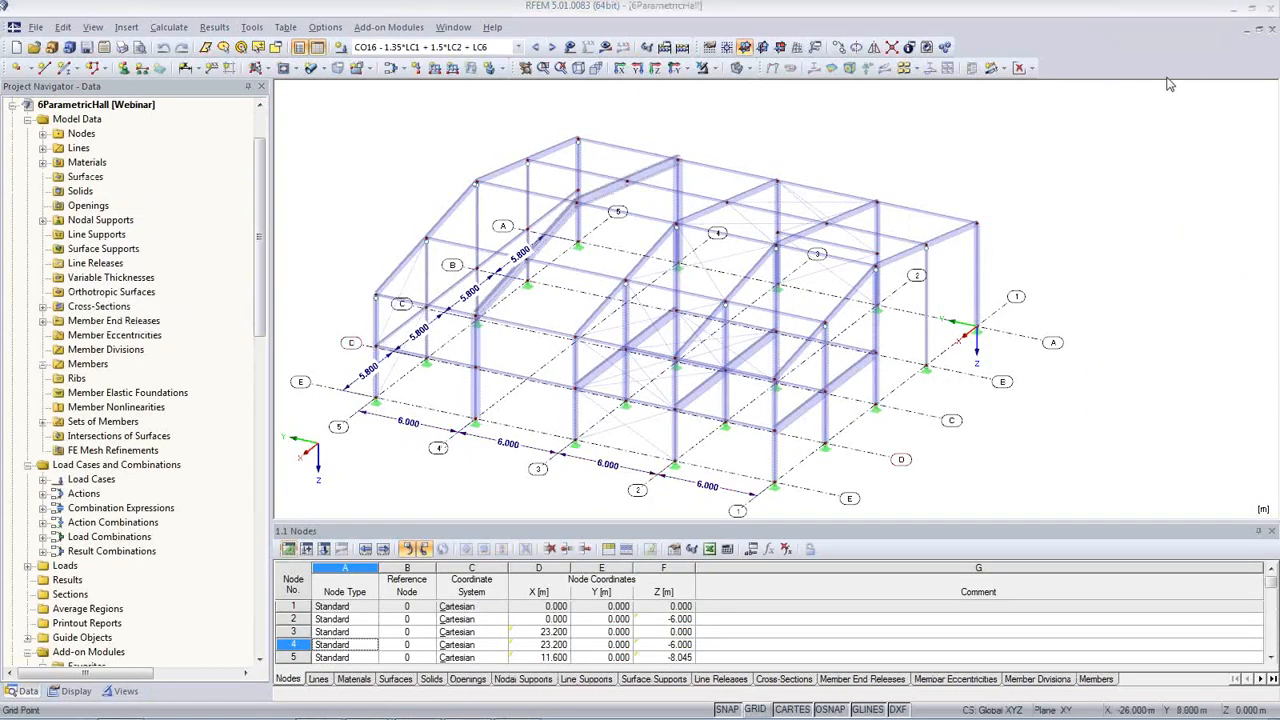
{"action": "middle_click_drag", "start_coordinate": [542, 441], "coordinate": [592, 406]}
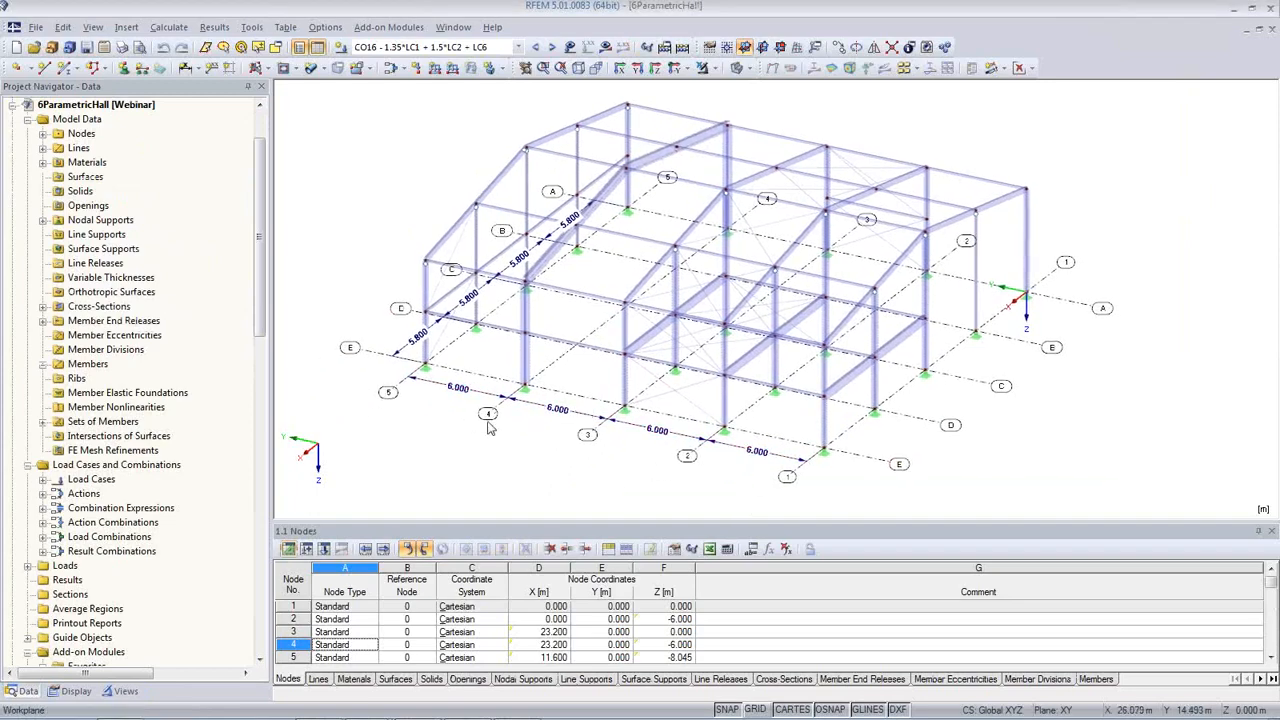
{"action": "middle_click_drag", "start_coordinate": [438, 424], "coordinate": [837, 499], "text": "ctrl"}
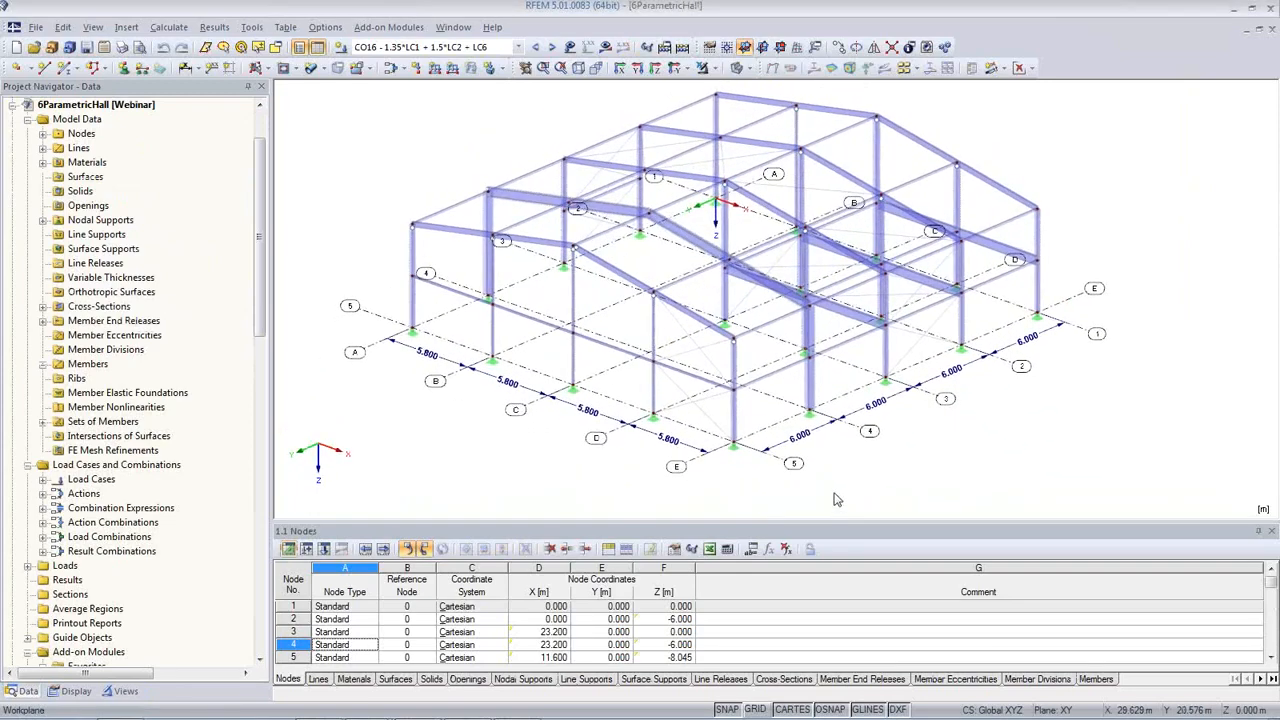
- In the model's parameter list, set Spacing_a to 7 m and Spacing_b to 6 m
{"action": "left_click", "coordinate": [751, 549]}
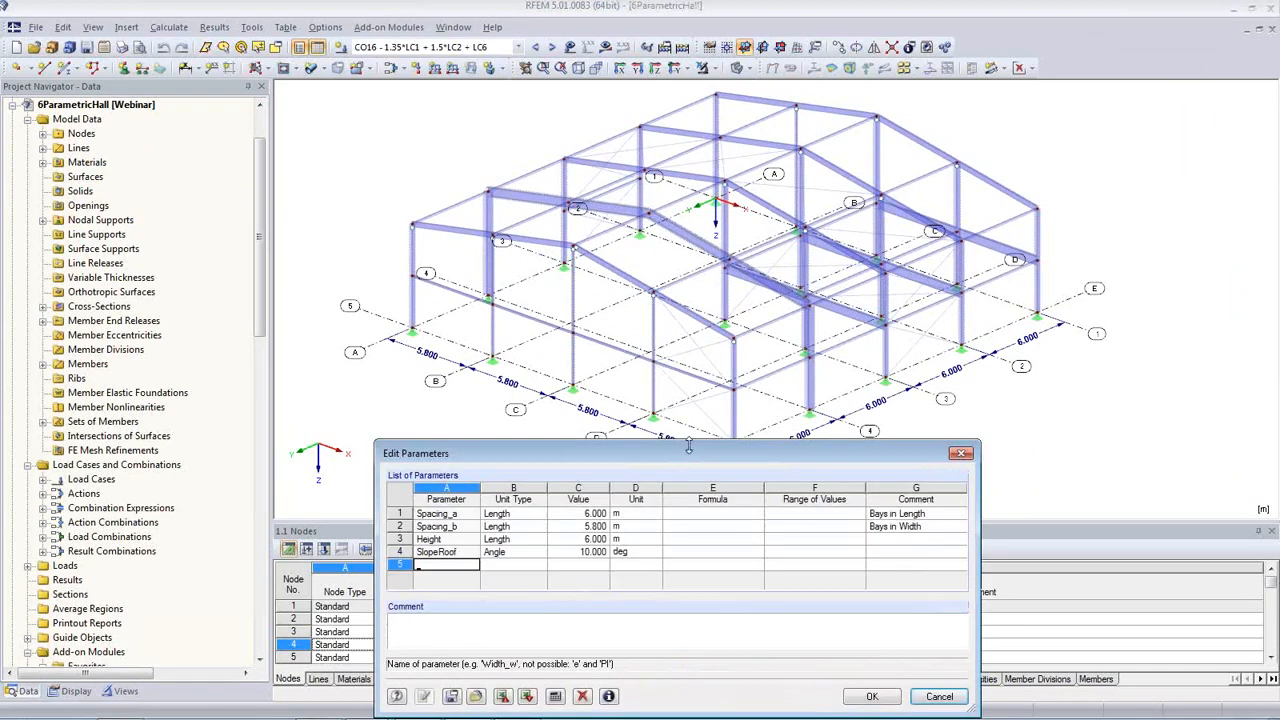
{"action": "left_click_drag", "start_coordinate": [688, 447], "coordinate": [688, 467]}
{"action": "left_click", "coordinate": [561, 531]}
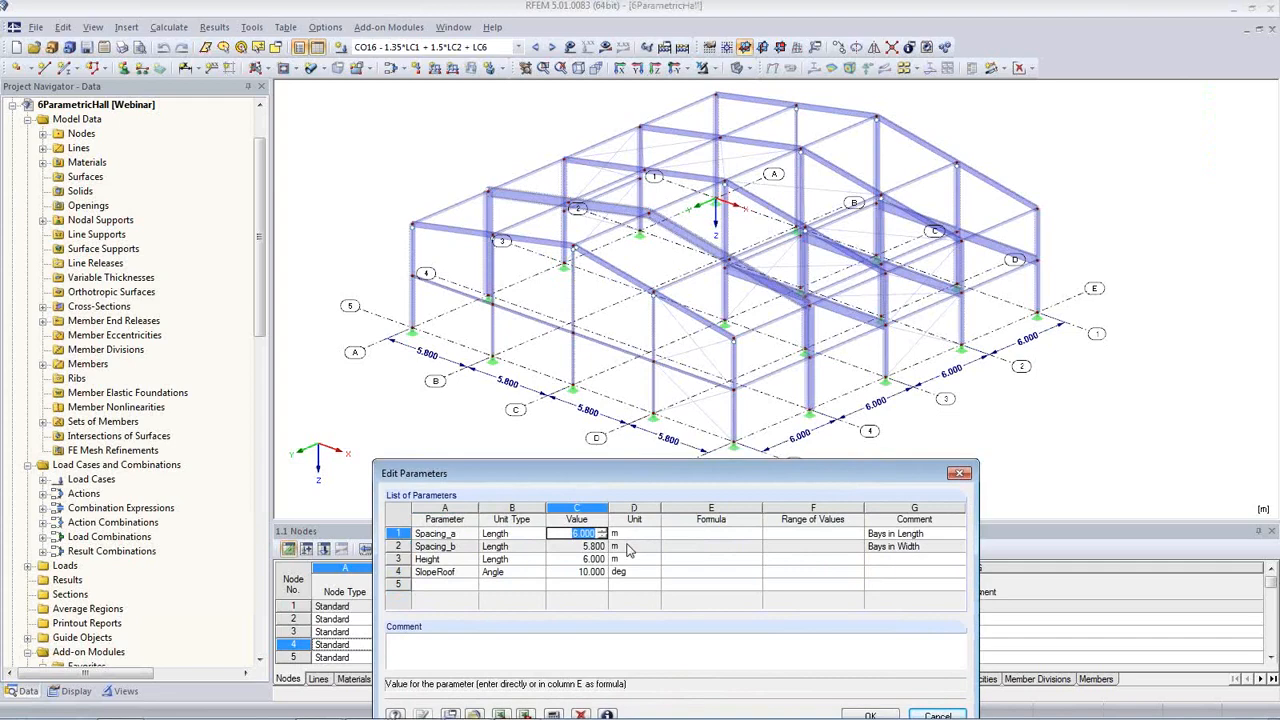
{"action": "type", "text": "7"}
{"action": "left_click", "coordinate": [581, 547]}
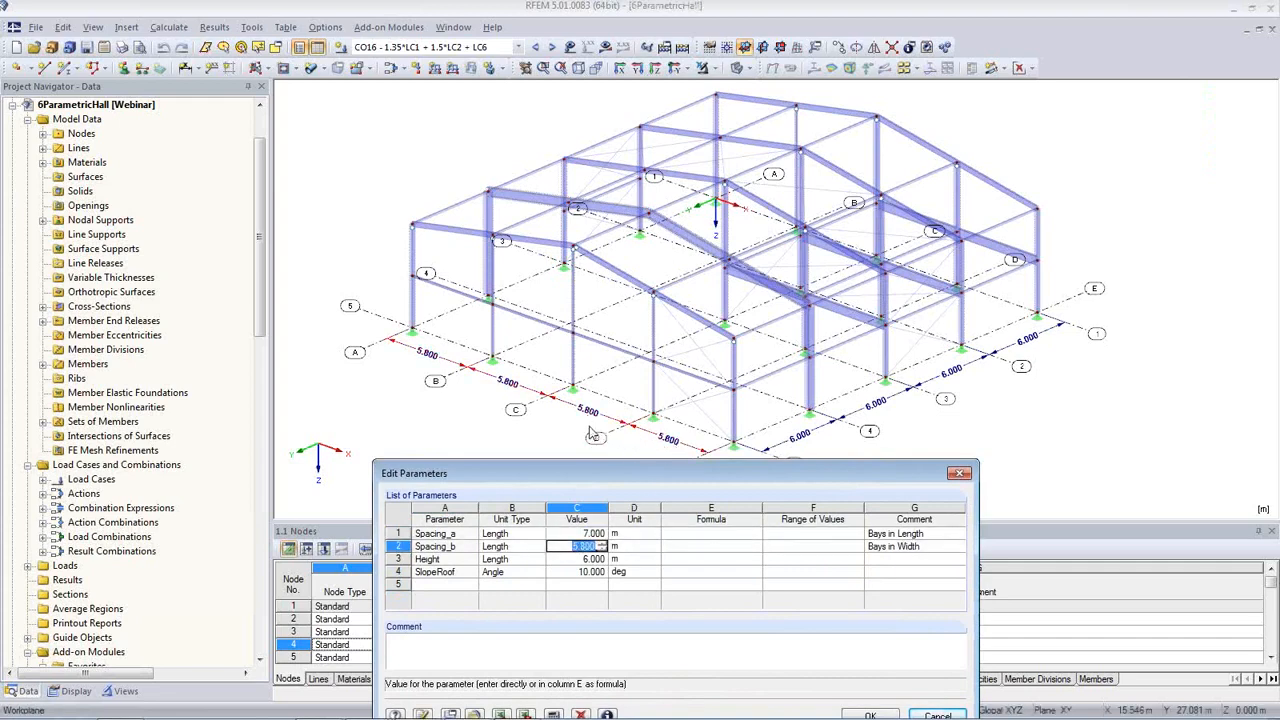
{"action": "type", "text": "6"}
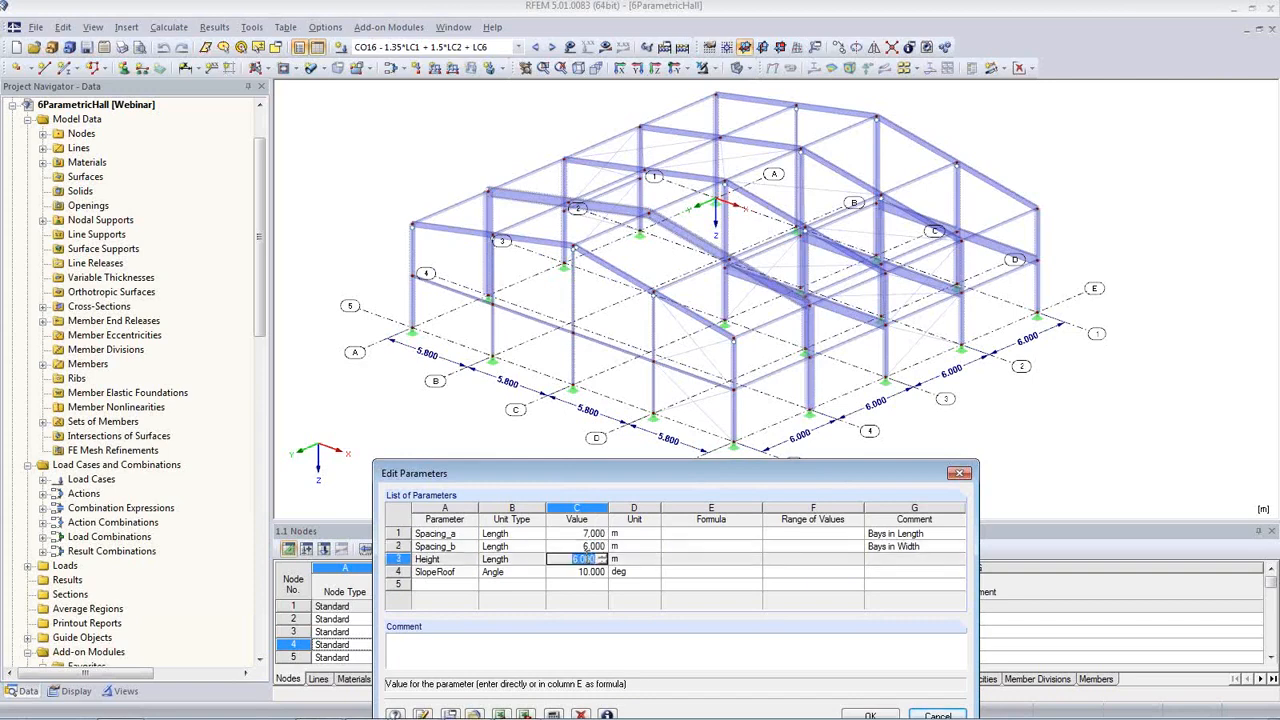
- Set the SlopeRoof parameter to 20 deg, apply the parameters to the hall and close the parameter list
{"action": "left_click", "coordinate": [578, 560]}
{"action": "left_click", "coordinate": [577, 570]}
{"action": "type", "text": "20"}
{"action": "key", "text": "Tab"}
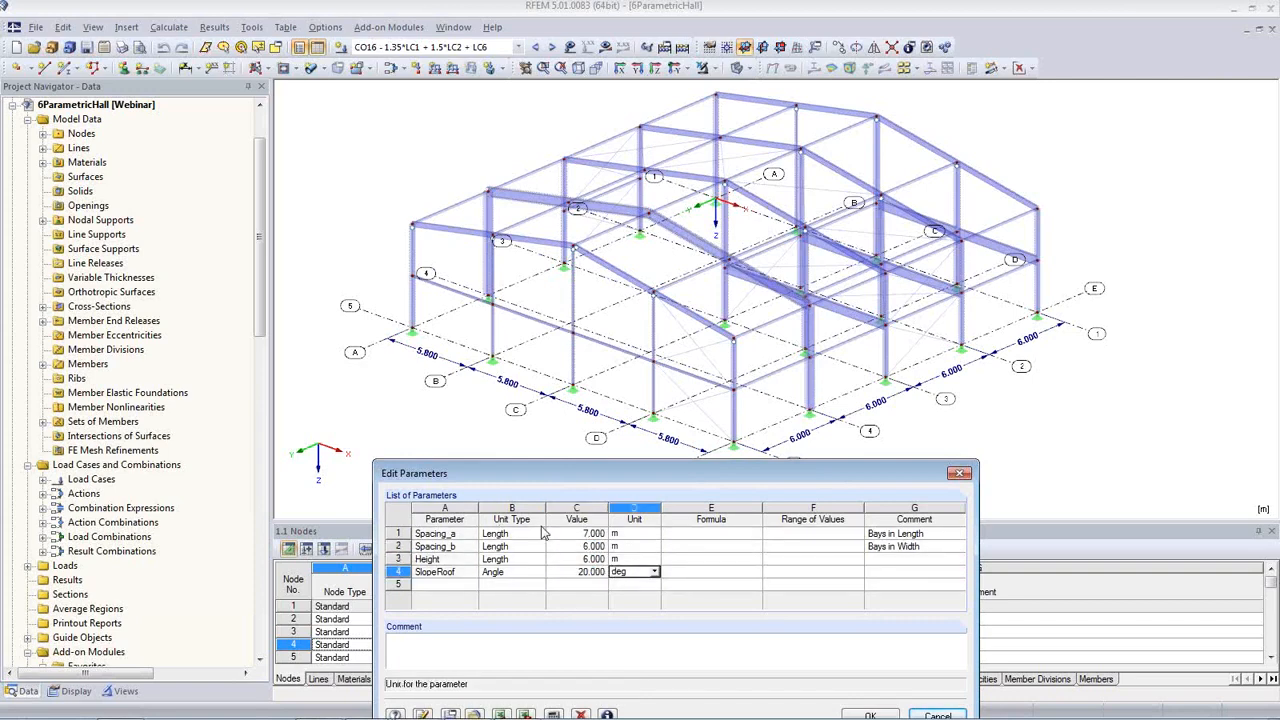
{"action": "left_click", "coordinate": [450, 714]}
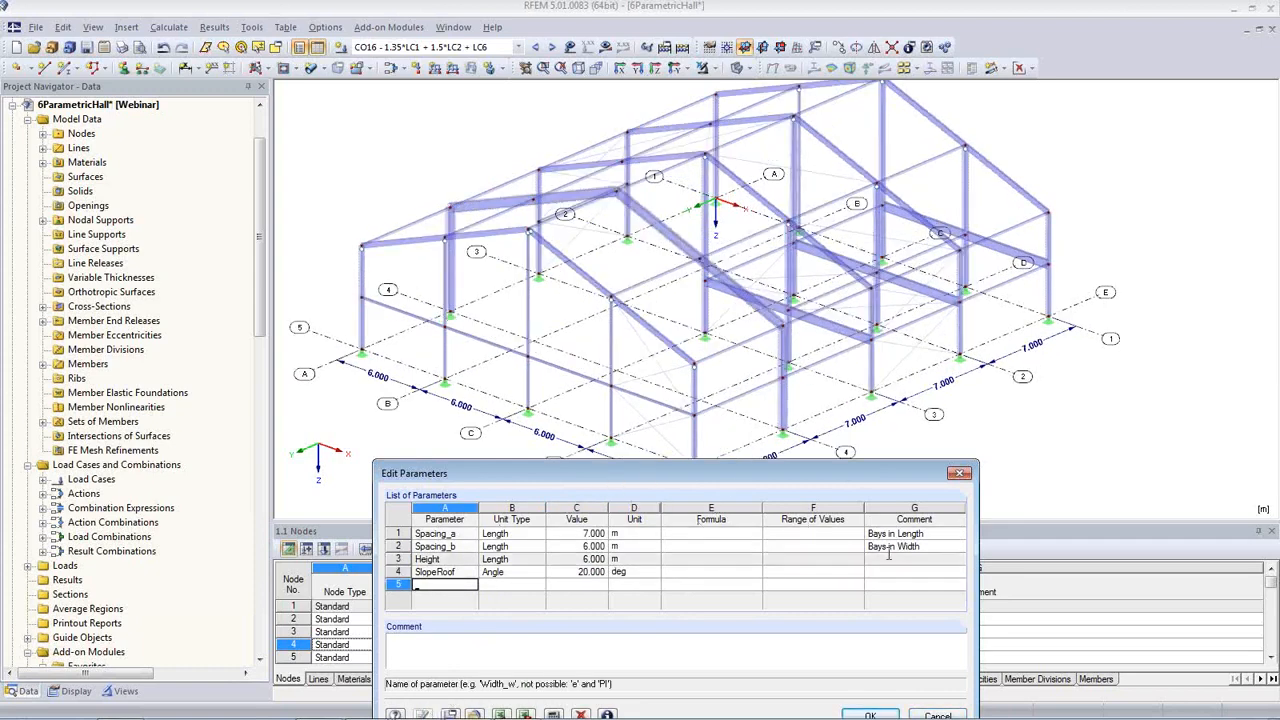
{"action": "left_click", "coordinate": [959, 473]}
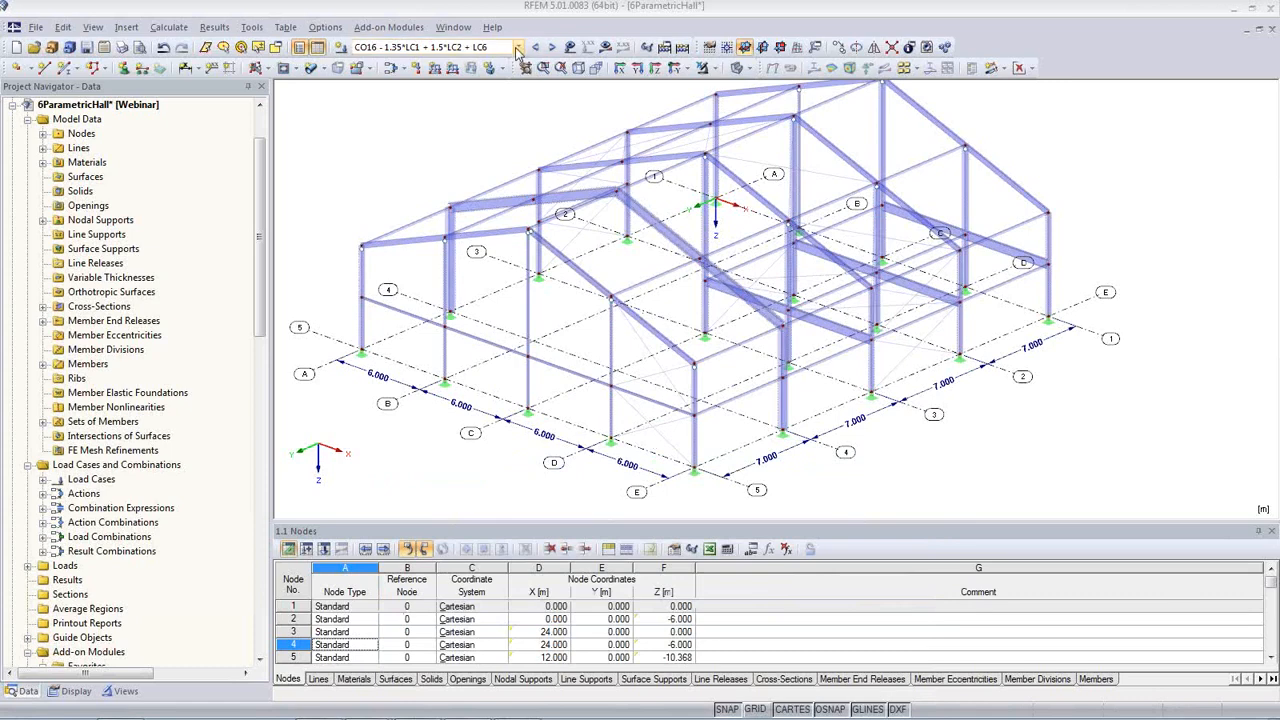
- Display the loads and compare the hall's self-weight, snow and wind in x load cases
{"action": "left_click", "coordinate": [515, 47]}
{"action": "left_click", "coordinate": [506, 71]}
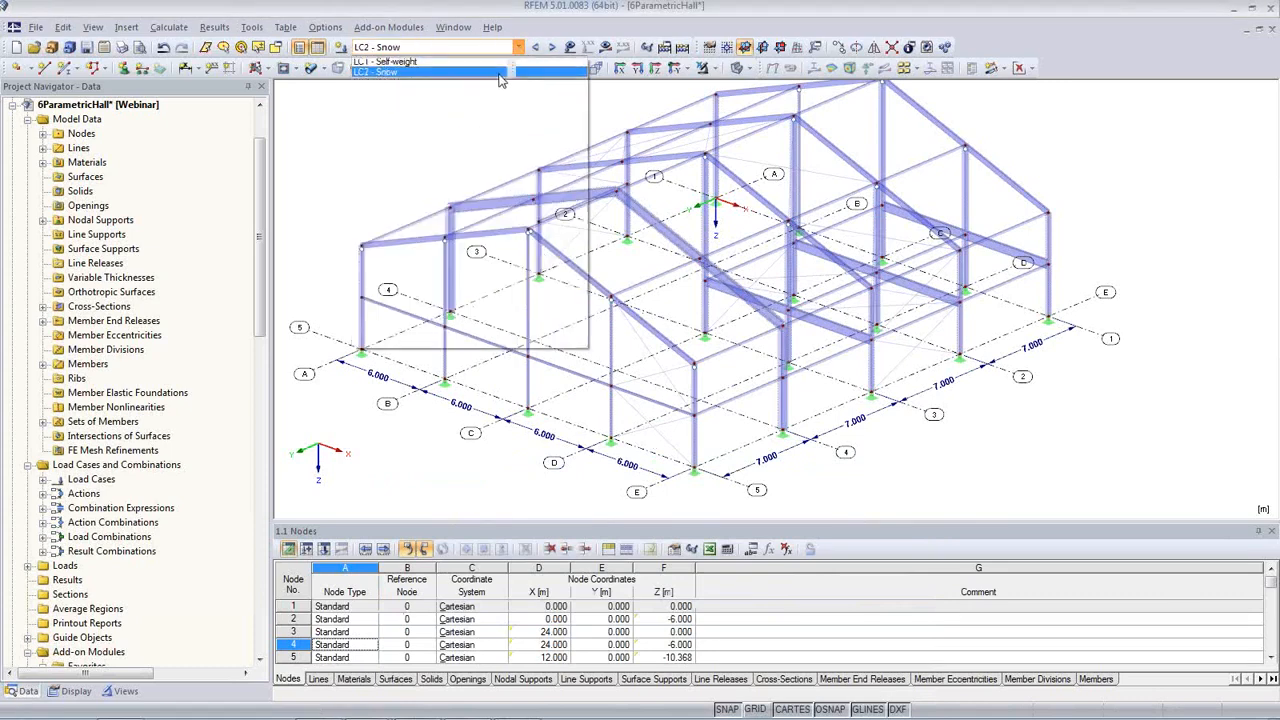
{"action": "left_click", "coordinate": [569, 47]}
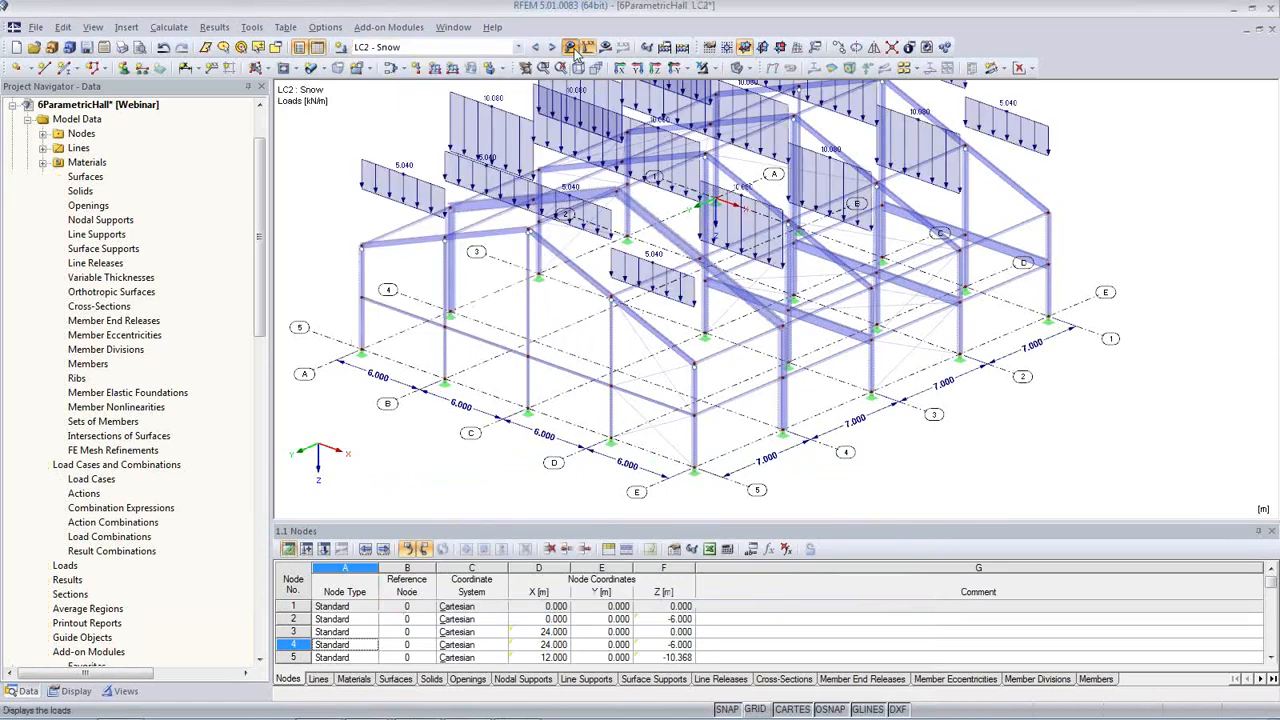
{"action": "middle_click_drag", "start_coordinate": [558, 385], "coordinate": [554, 407]}
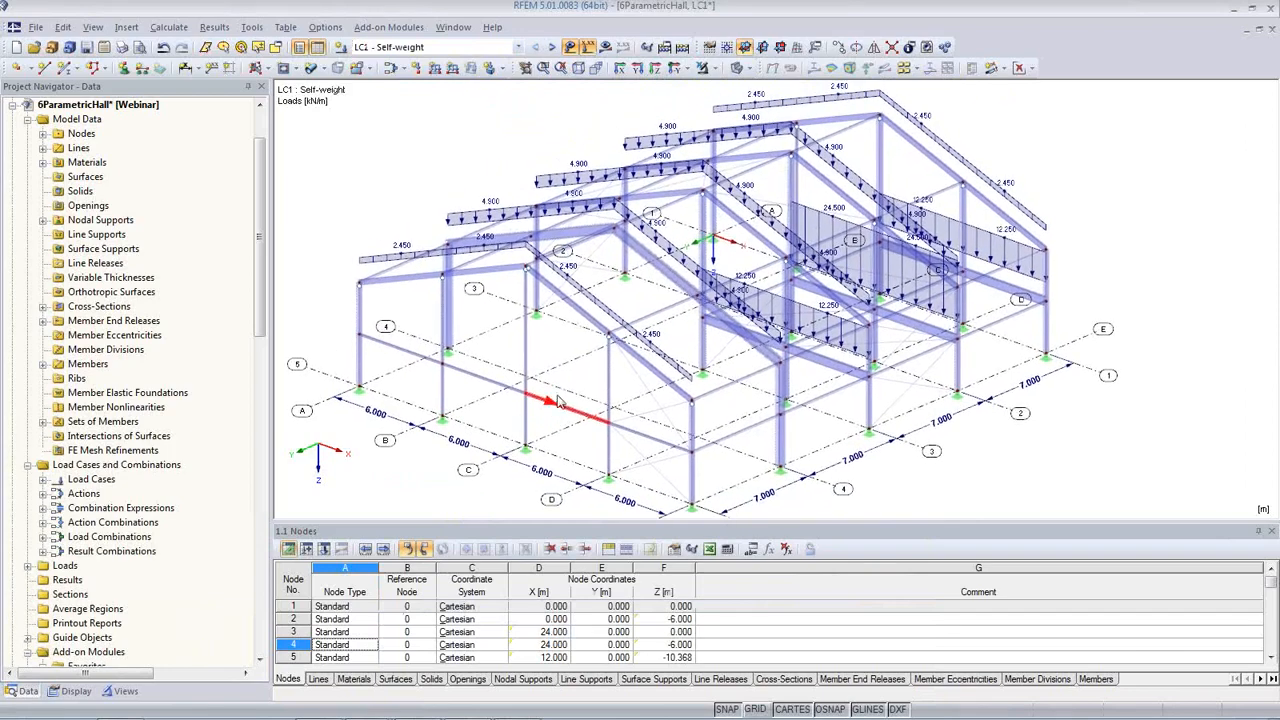
{"action": "left_click", "coordinate": [552, 50]}
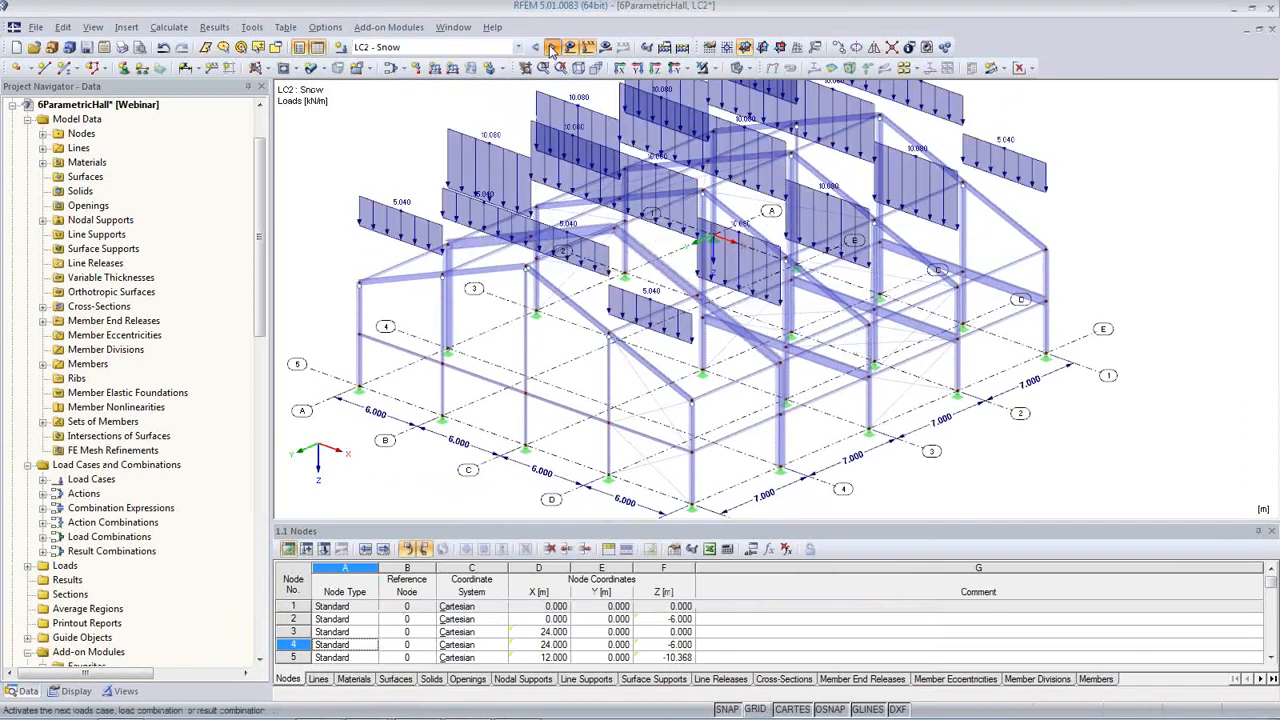
{"action": "left_click", "coordinate": [552, 50]}
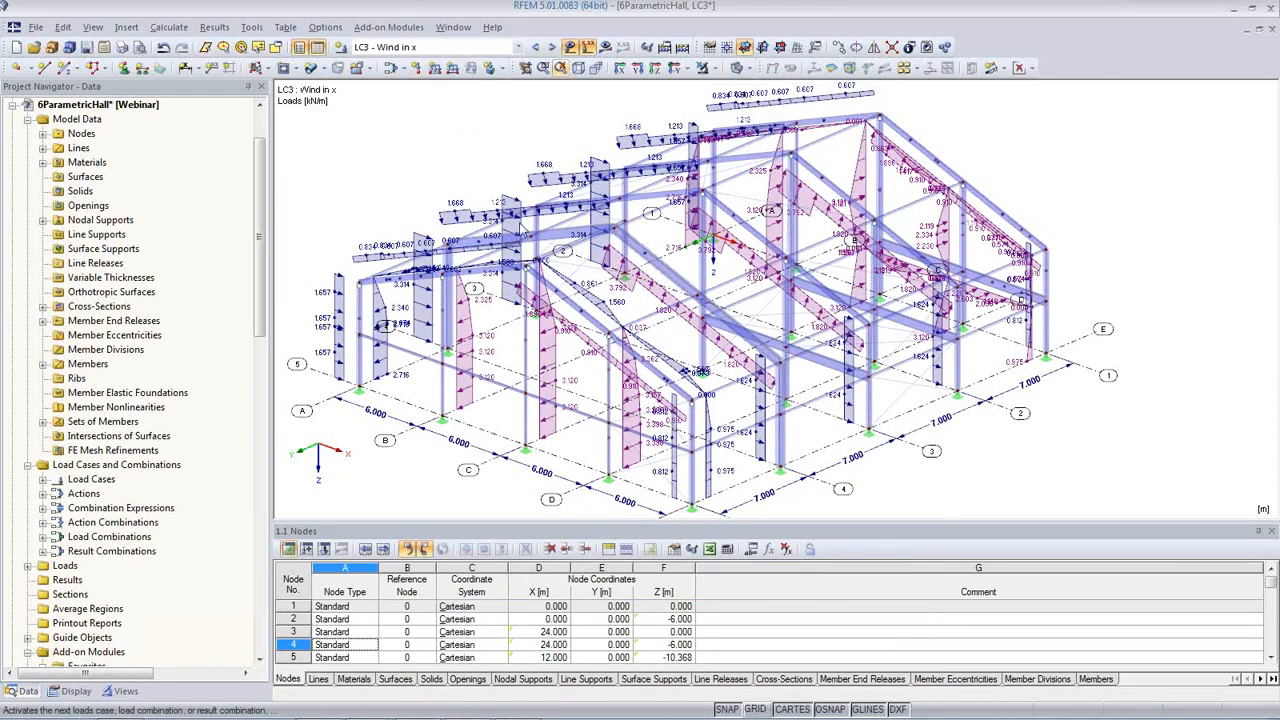
{"action": "left_click", "coordinate": [535, 47]}
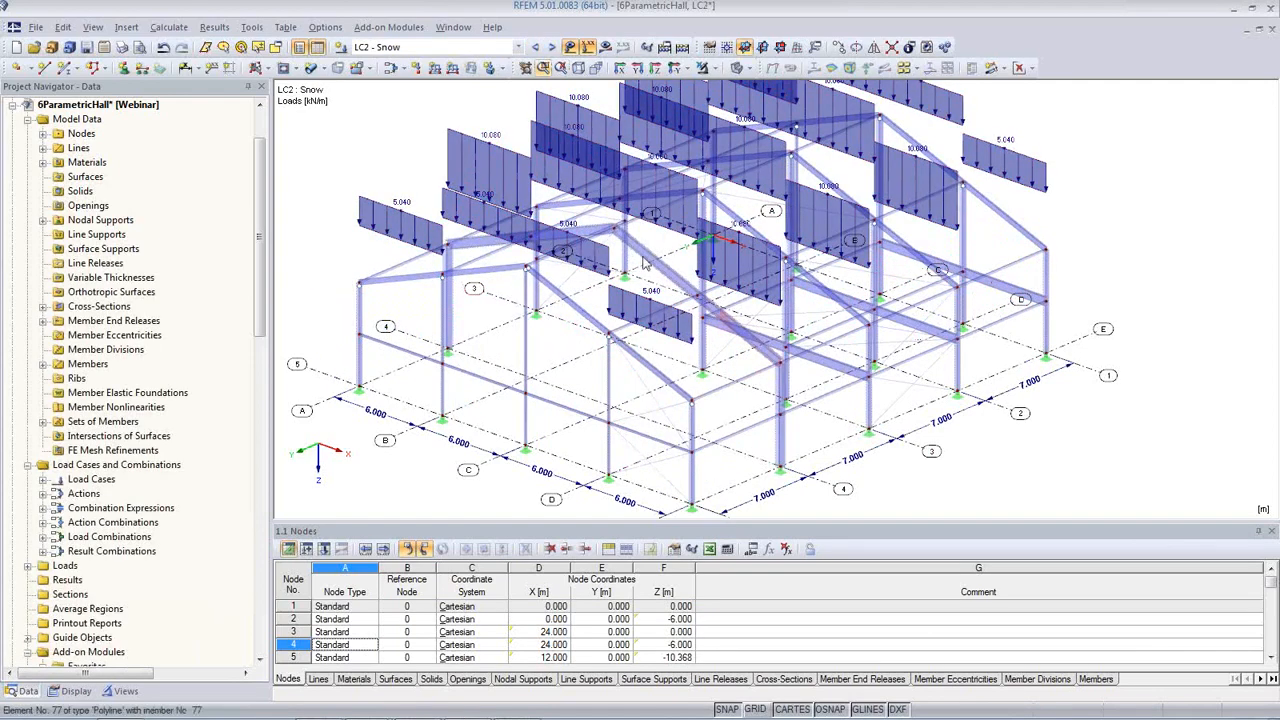
{"action": "scroll", "coordinate": [540, 250], "scroll_direction": "down", "scroll_amount": 2}
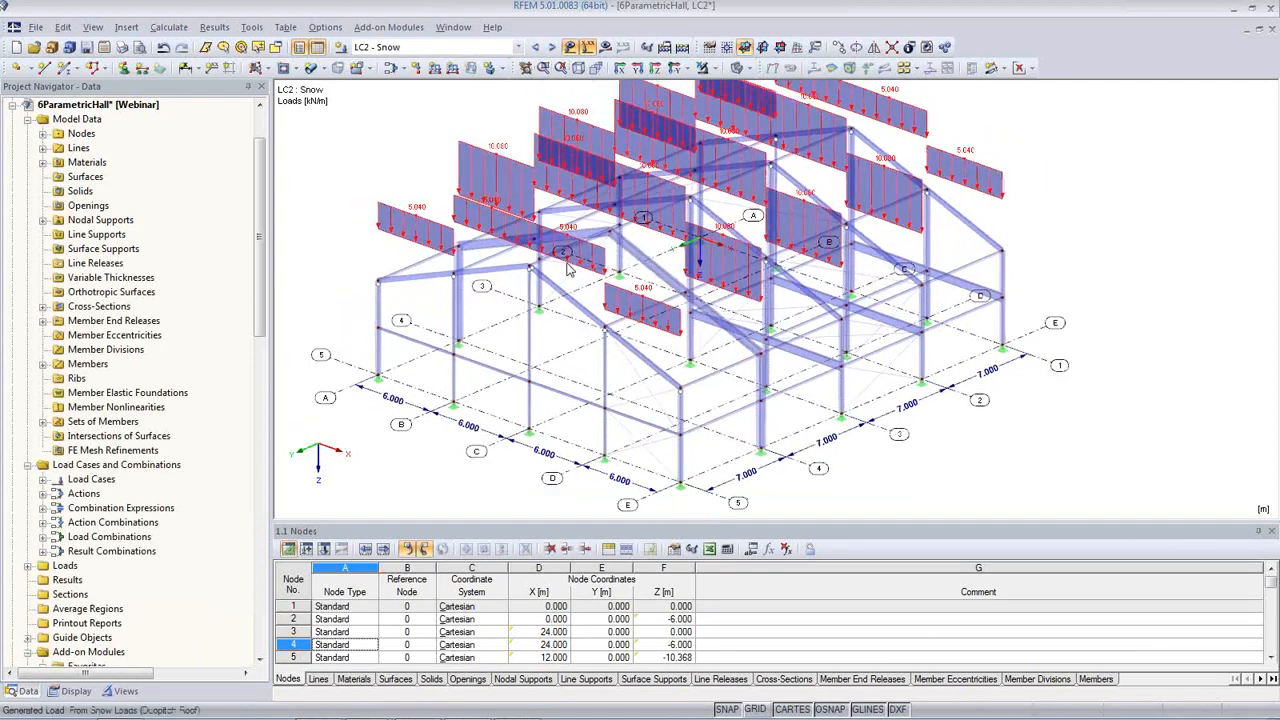
{"action": "left_click", "coordinate": [538, 48]}
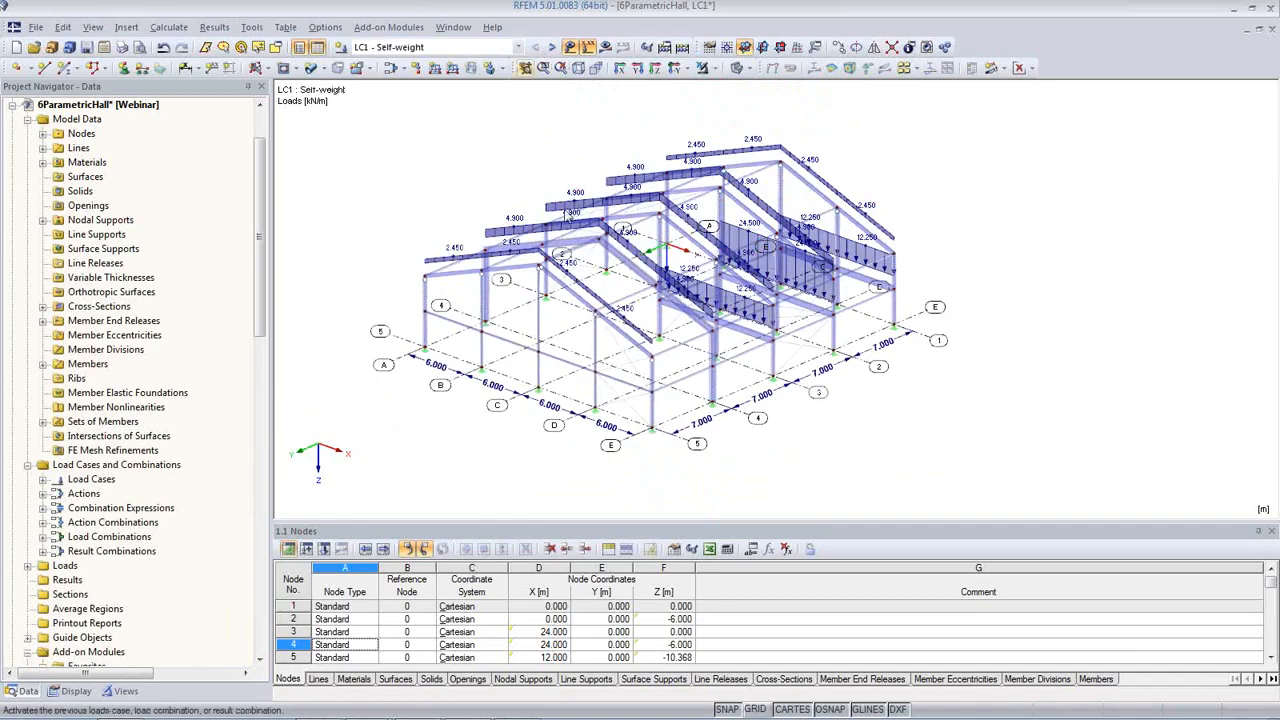
- Set the Spacing_a parameter back to 6 m, apply it to the hall and close the parameter list
{"action": "mouse_move", "coordinate": [702, 354]}
{"action": "middle_mouse_down", "text": "ctrl"}
{"action": "mouse_move", "coordinate": [538, 337]}
{"action": "mouse_move", "coordinate": [664, 349]}
{"action": "middle_mouse_up", "text": "ctrl"}
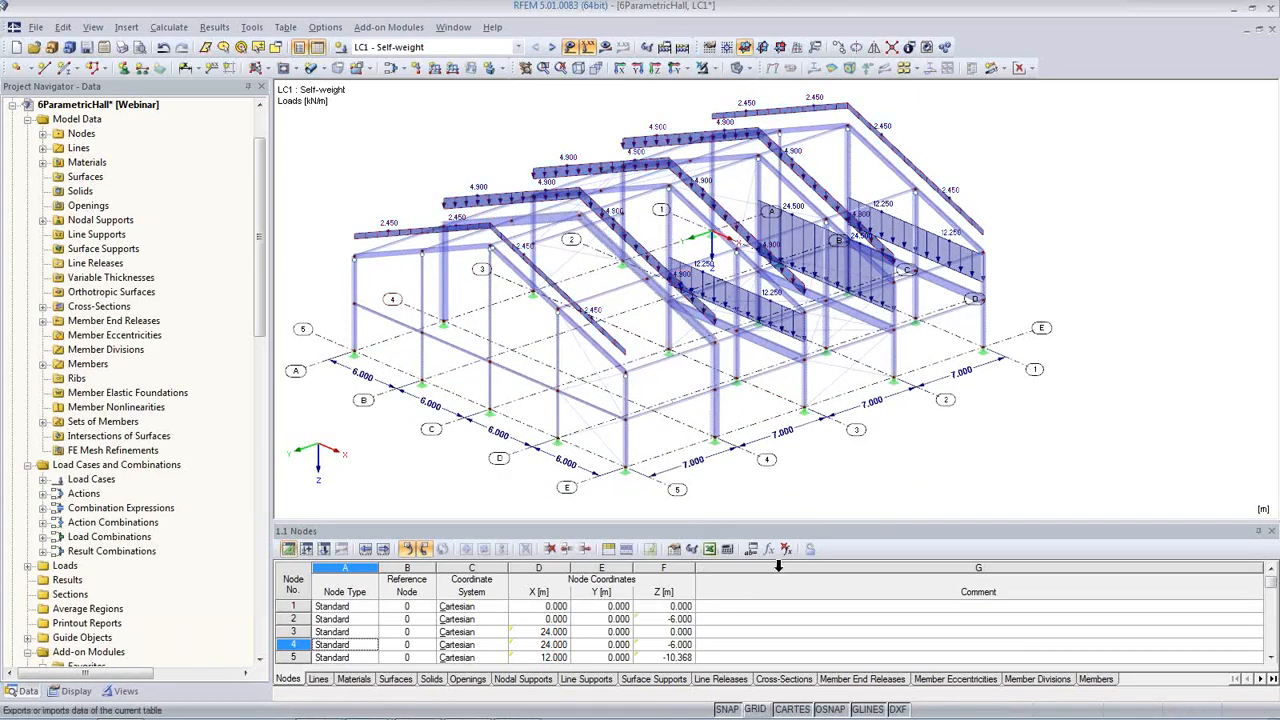
{"action": "left_click", "coordinate": [752, 549]}
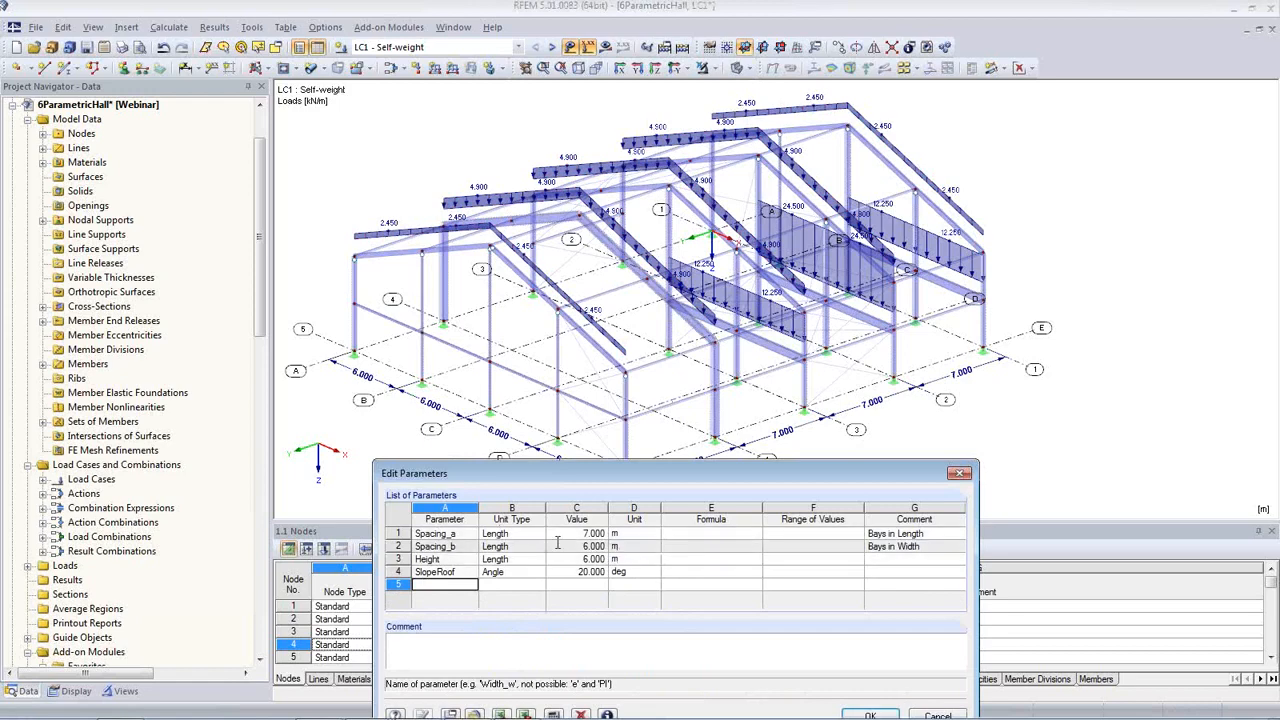
{"action": "left_click", "coordinate": [578, 536]}
{"action": "left_click", "coordinate": [577, 536]}
{"action": "type", "text": "6"}
{"action": "key", "text": "Return"}
{"action": "left_click", "coordinate": [423, 714]}
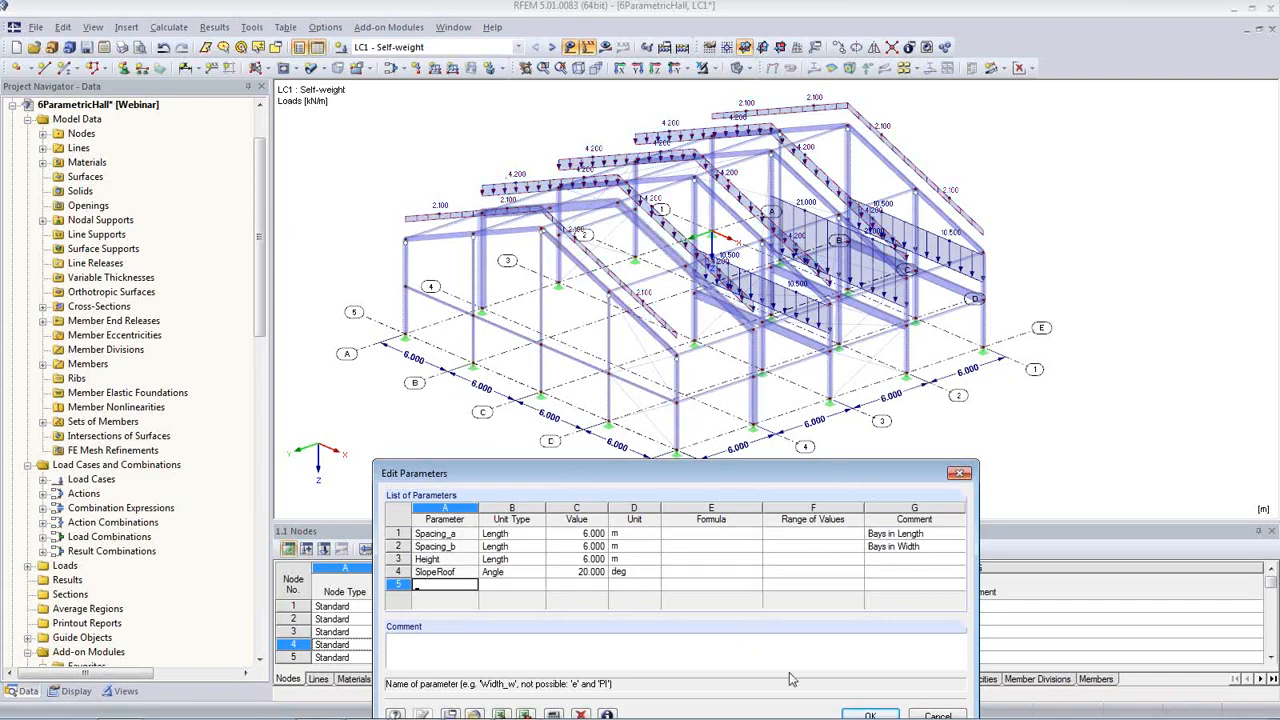
{"action": "left_click", "coordinate": [885, 715]}
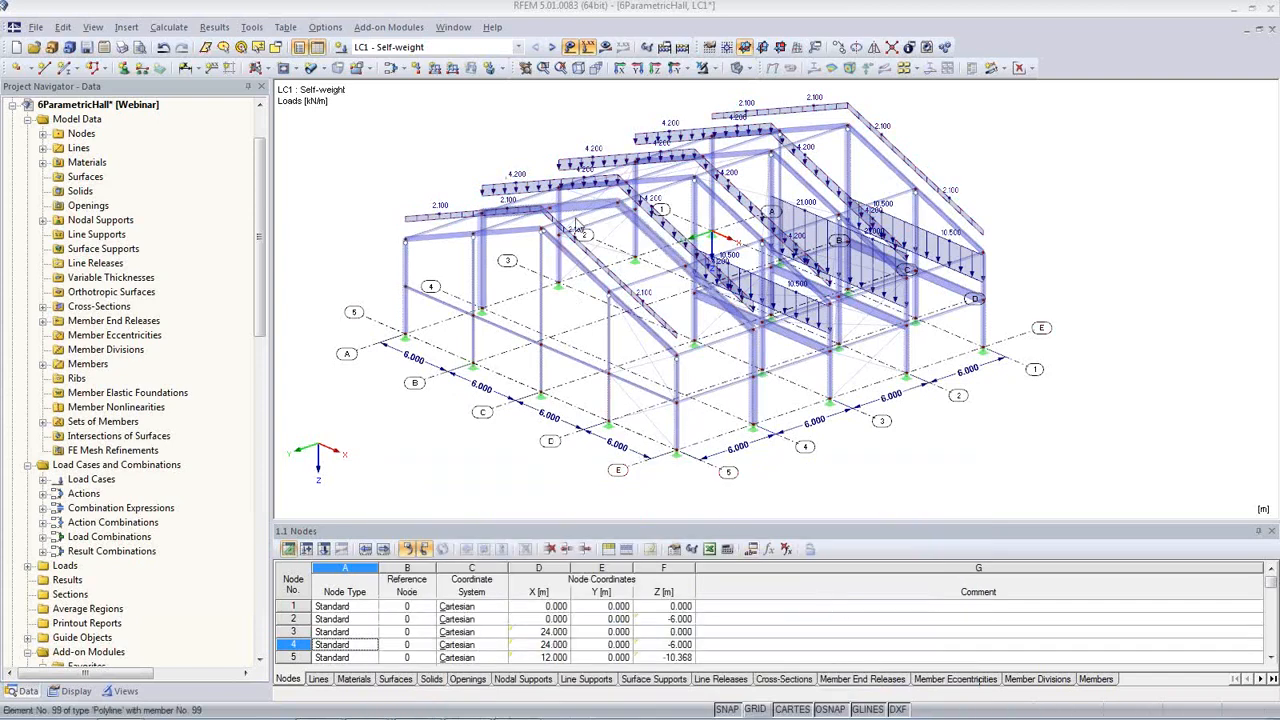
- Try to calculate load combination CO16 (1.35*LC1 + 1.5*LC2 + LC6), declining to display its results
{"action": "left_click", "coordinate": [519, 48]}
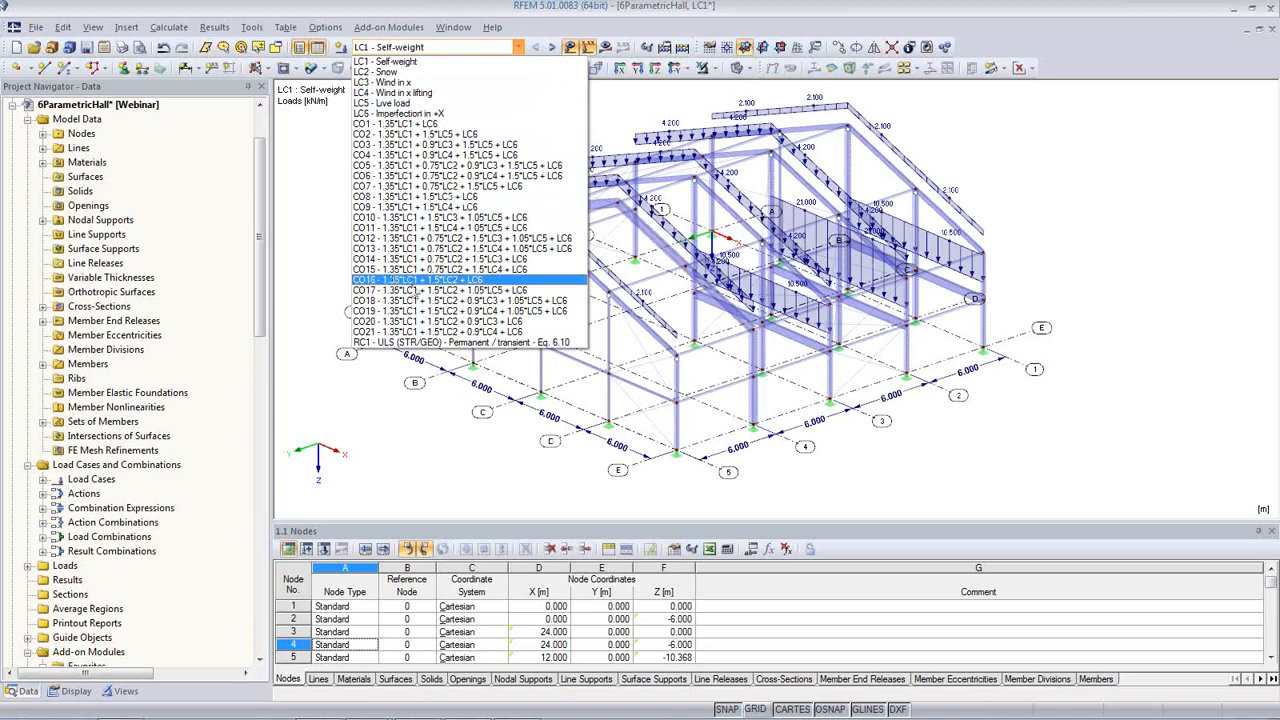
{"action": "left_click", "coordinate": [430, 280]}
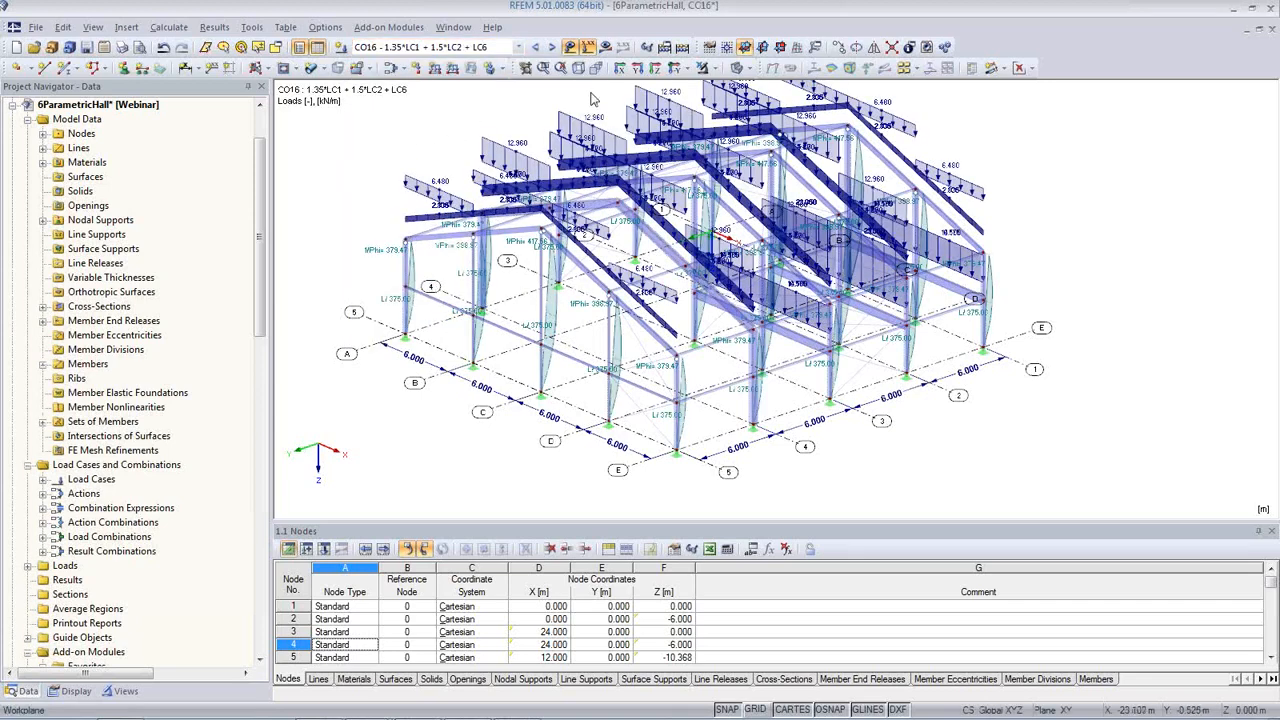
{"action": "left_click", "coordinate": [605, 49]}
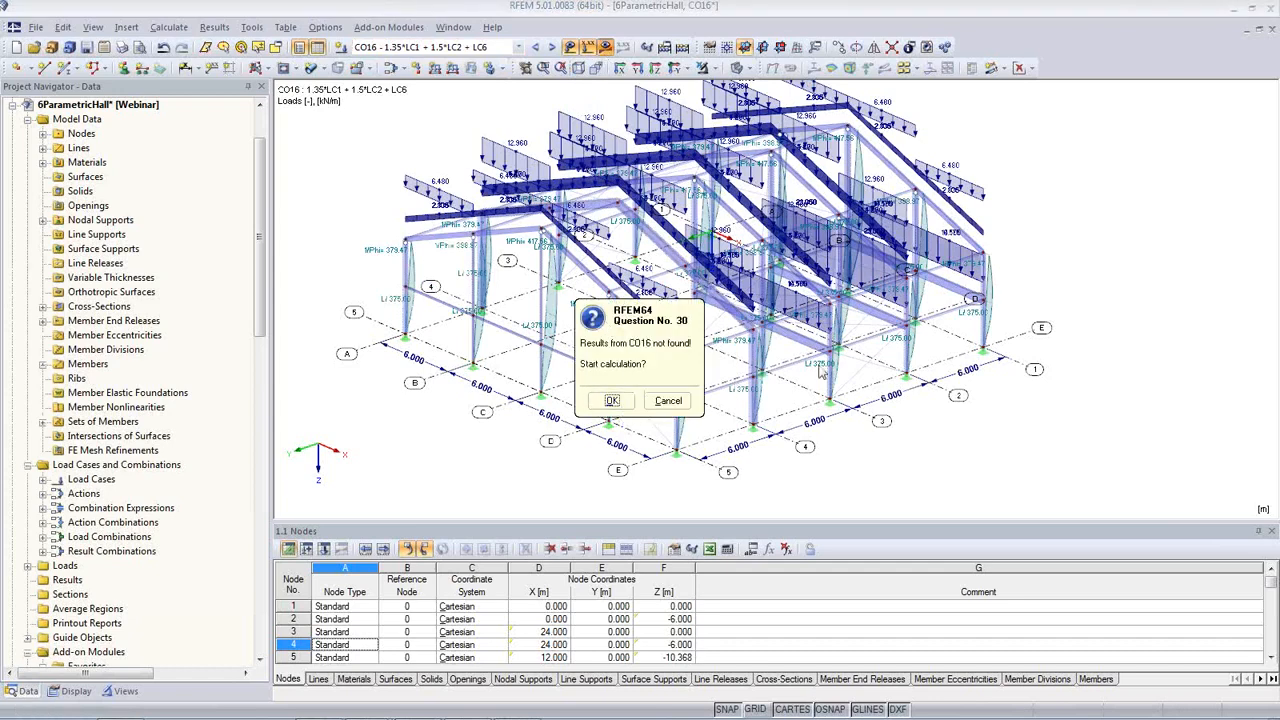
{"action": "left_click", "coordinate": [609, 400]}
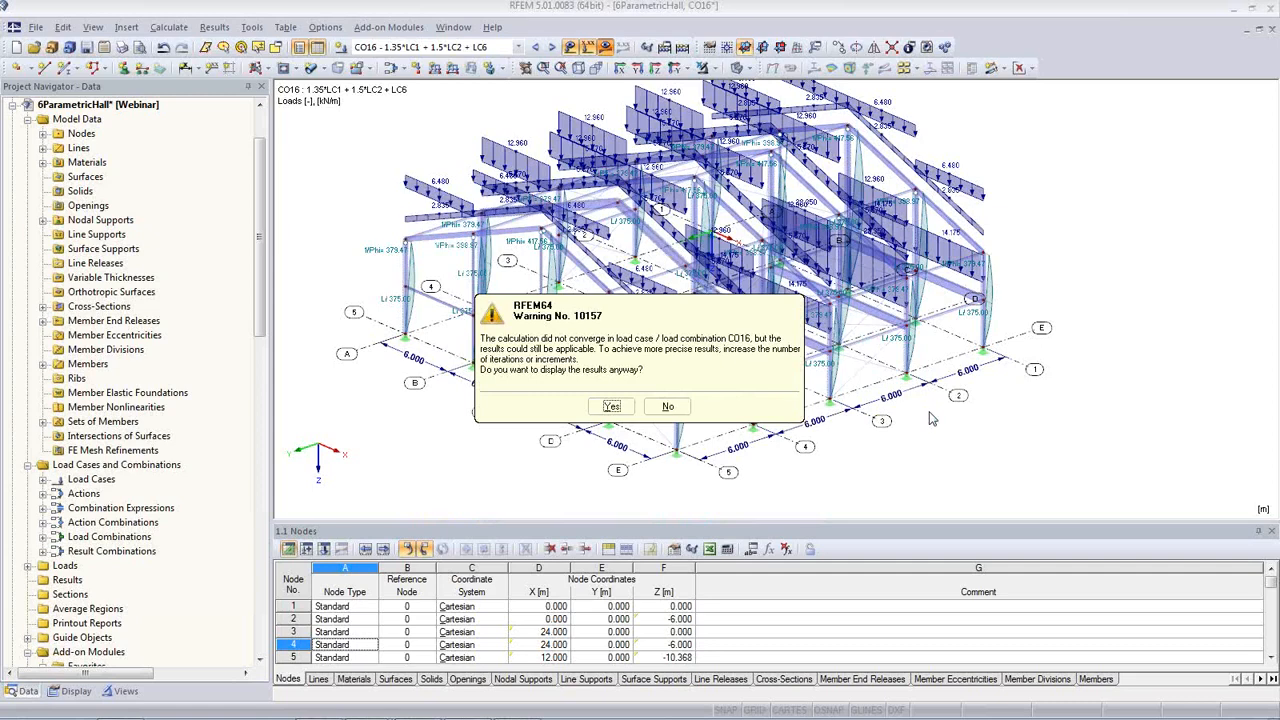
{"action": "left_click", "coordinate": [665, 407]}
{"action": "left_click", "coordinate": [666, 408]}
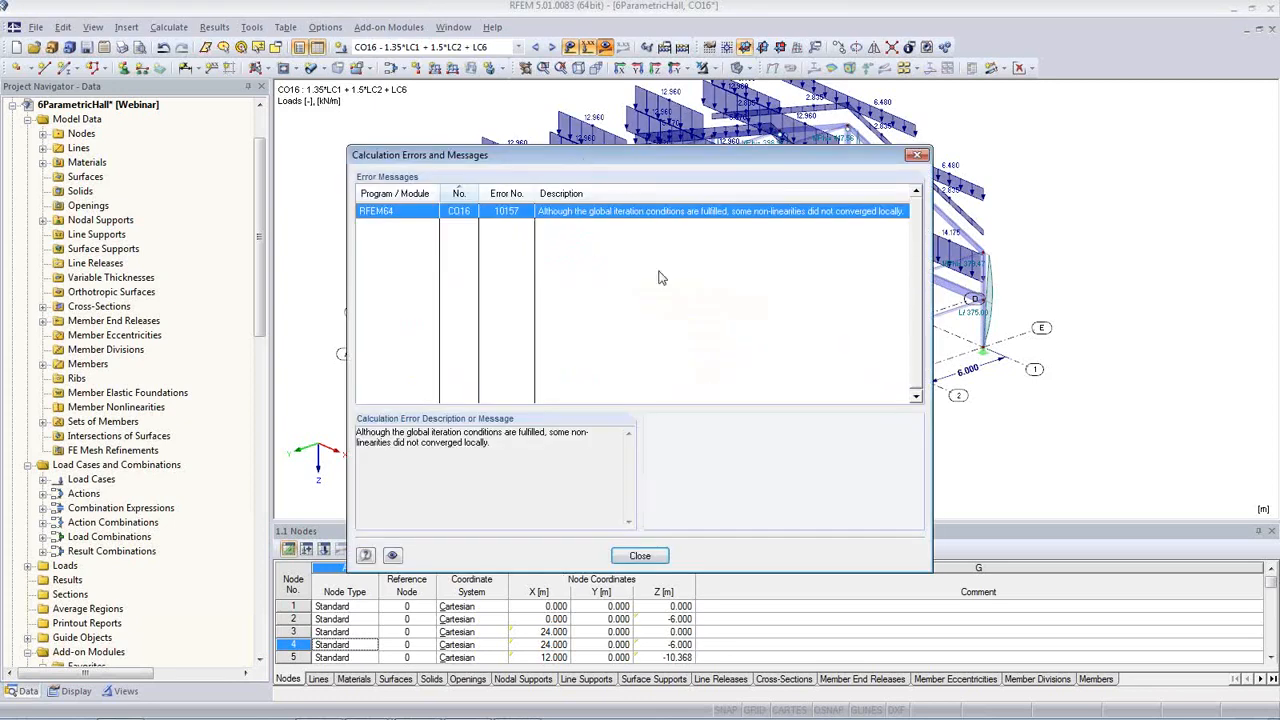
{"action": "left_click", "coordinate": [640, 555]}
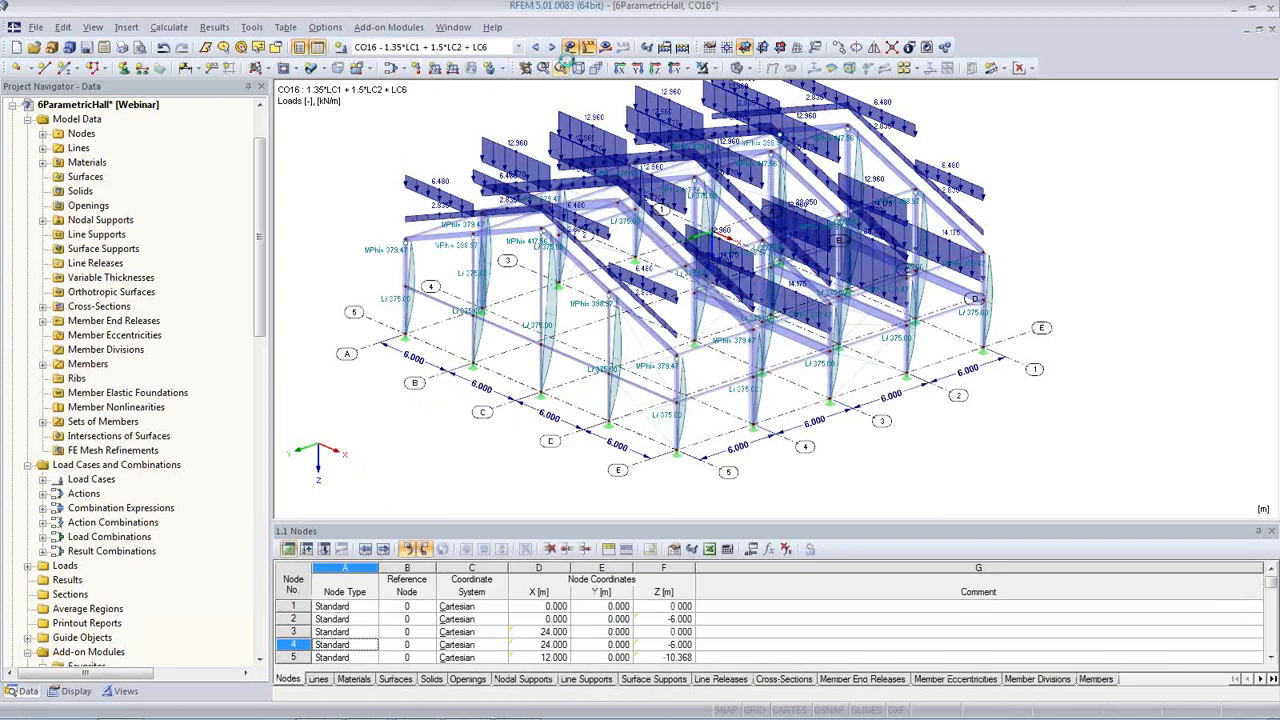
- Hide the loads, make LC1 - Self-weight the active load case and calculate it to show its results
{"action": "left_click", "coordinate": [569, 48]}
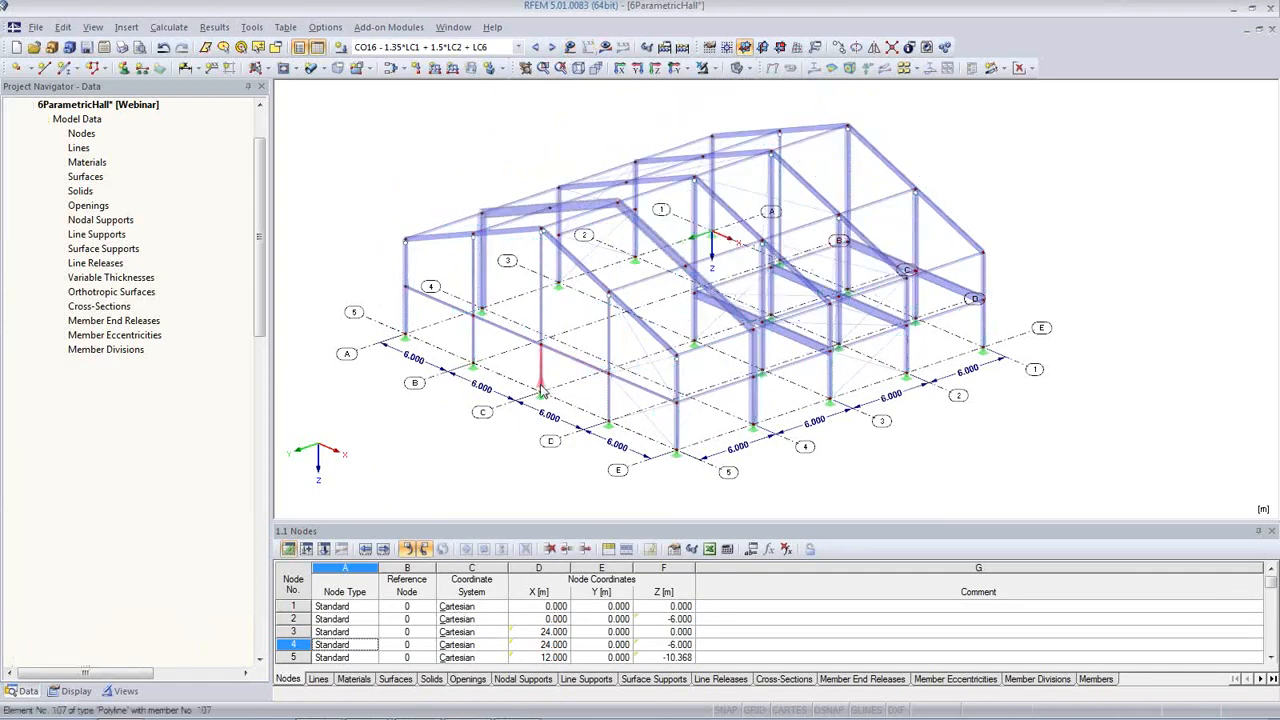
{"action": "left_click", "coordinate": [519, 48]}
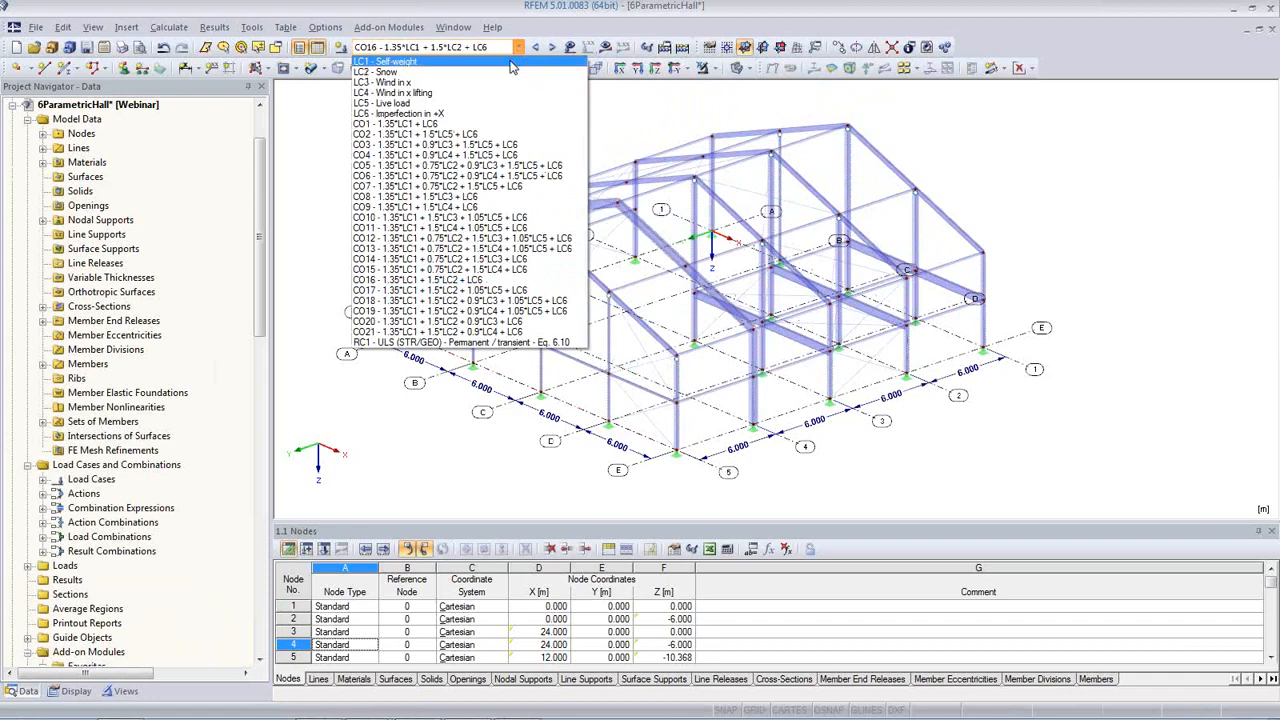
{"action": "left_click", "coordinate": [511, 63]}
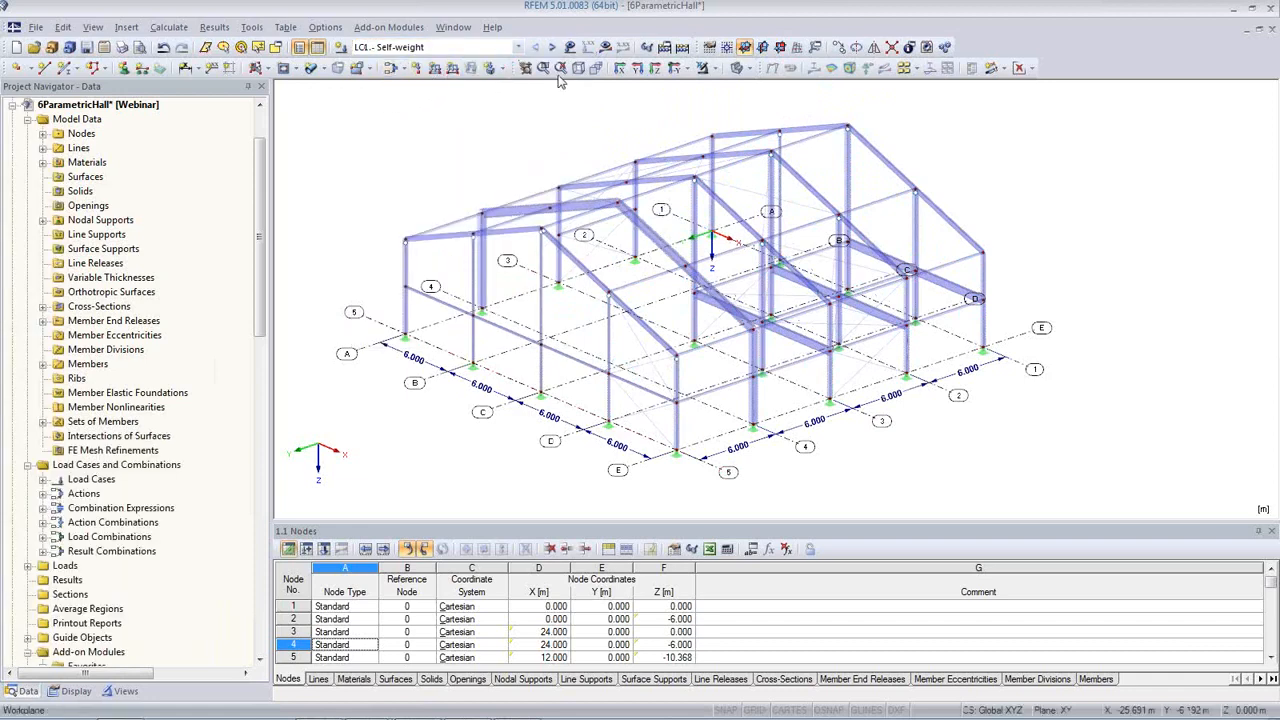
{"action": "left_click", "coordinate": [605, 48]}
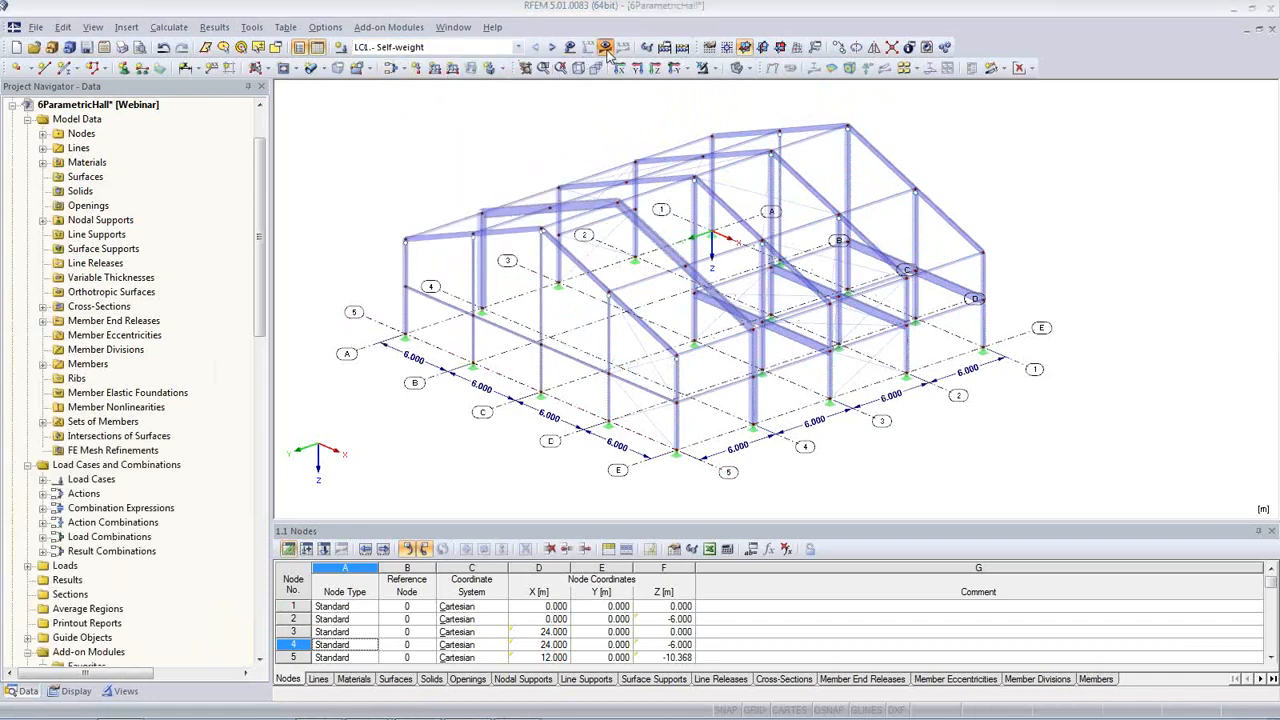
{"action": "left_click", "coordinate": [611, 402]}
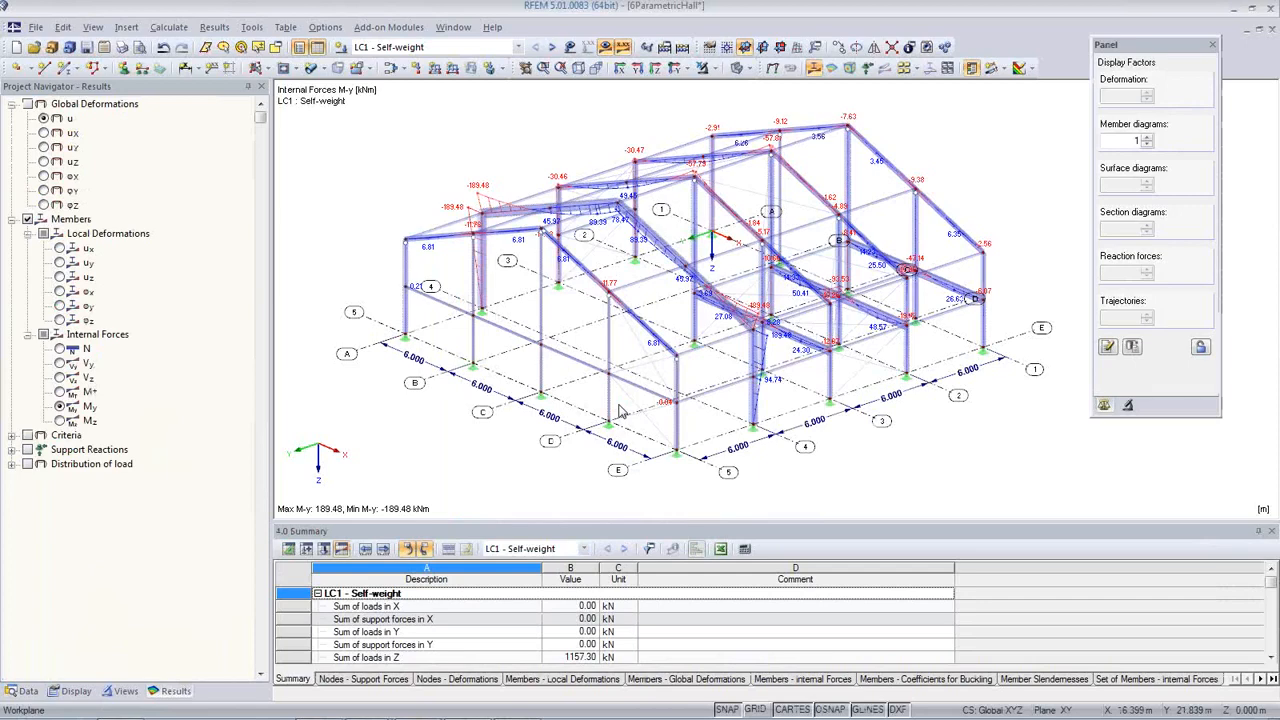
- Check the method of analysis in the calculation parameters of load case LC1 Self-weight and close the load case settings unchanged
{"action": "left_click", "coordinate": [22, 691]}
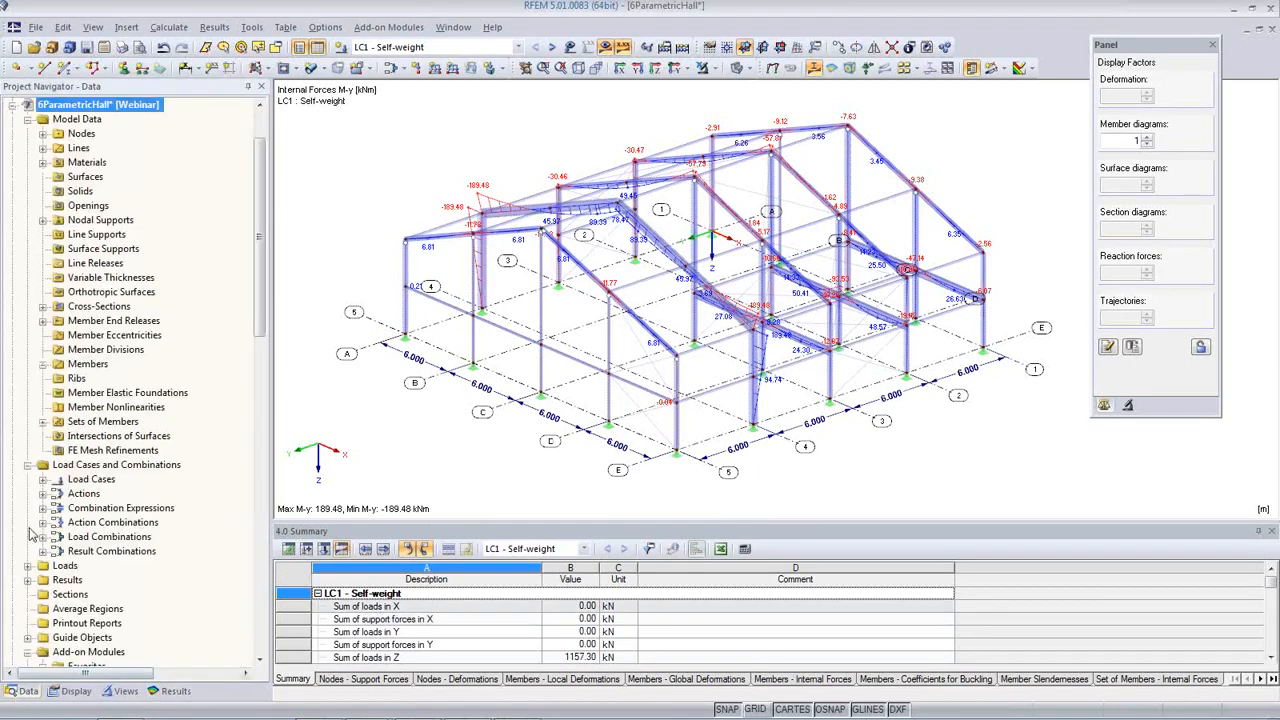
{"action": "left_click", "coordinate": [43, 480]}
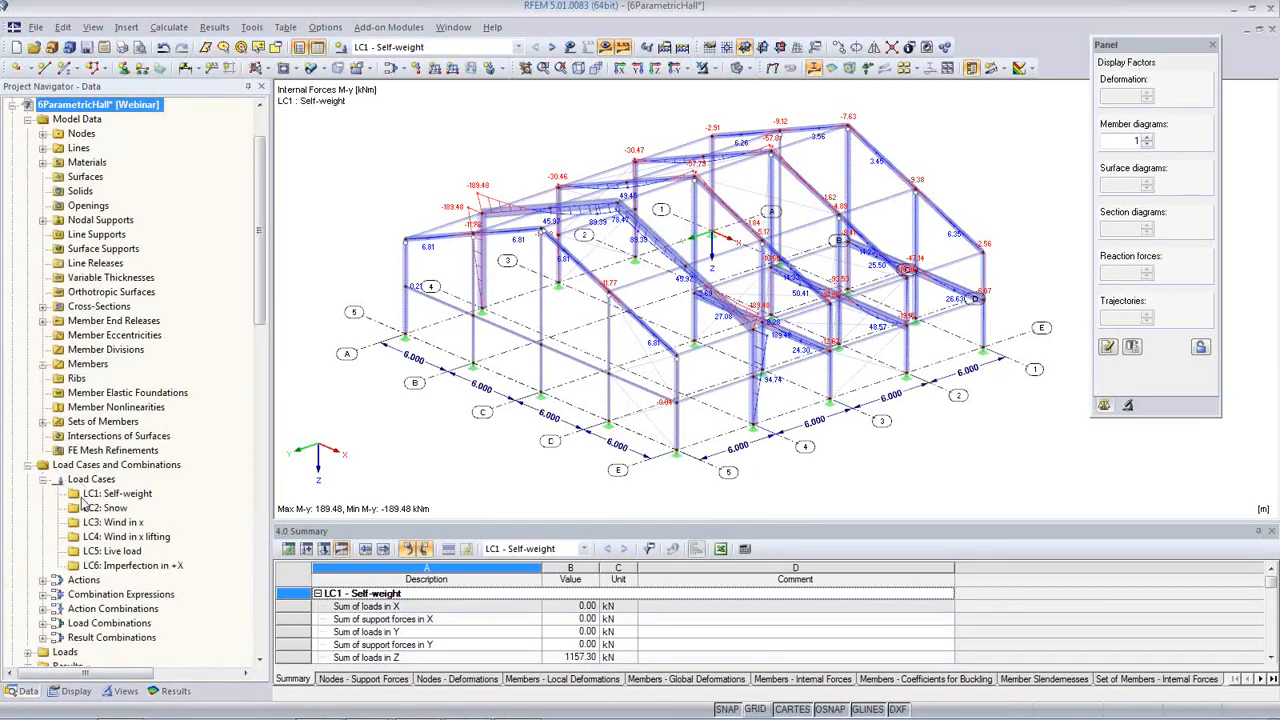
{"action": "right_click", "coordinate": [88, 494]}
{"action": "left_click", "coordinate": [125, 505]}
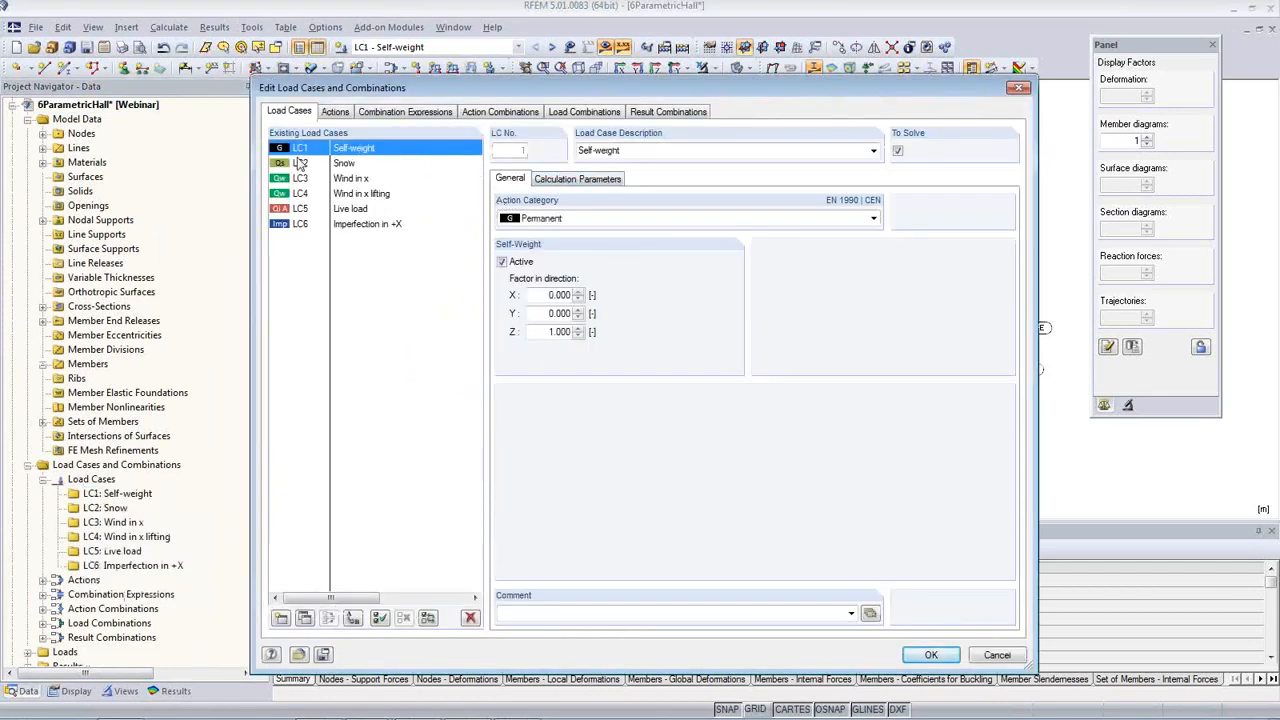
{"action": "left_click", "coordinate": [577, 181]}
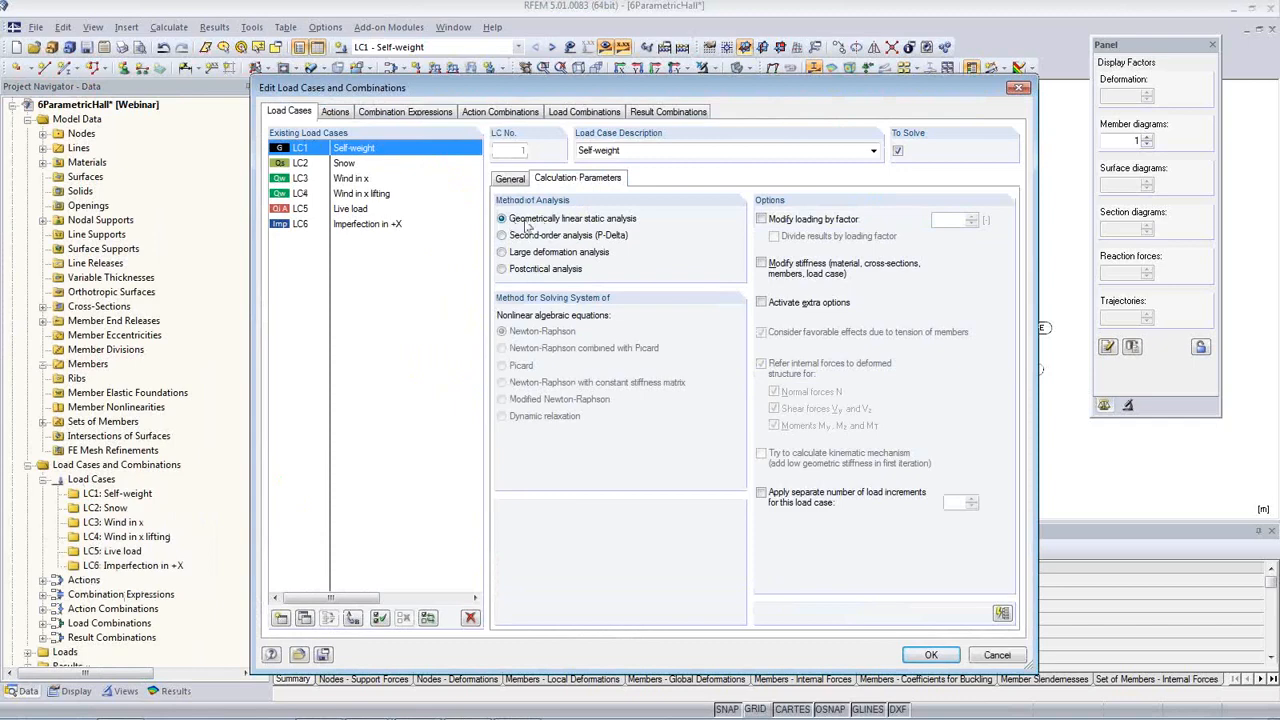
{"action": "left_click", "coordinate": [1020, 89]}
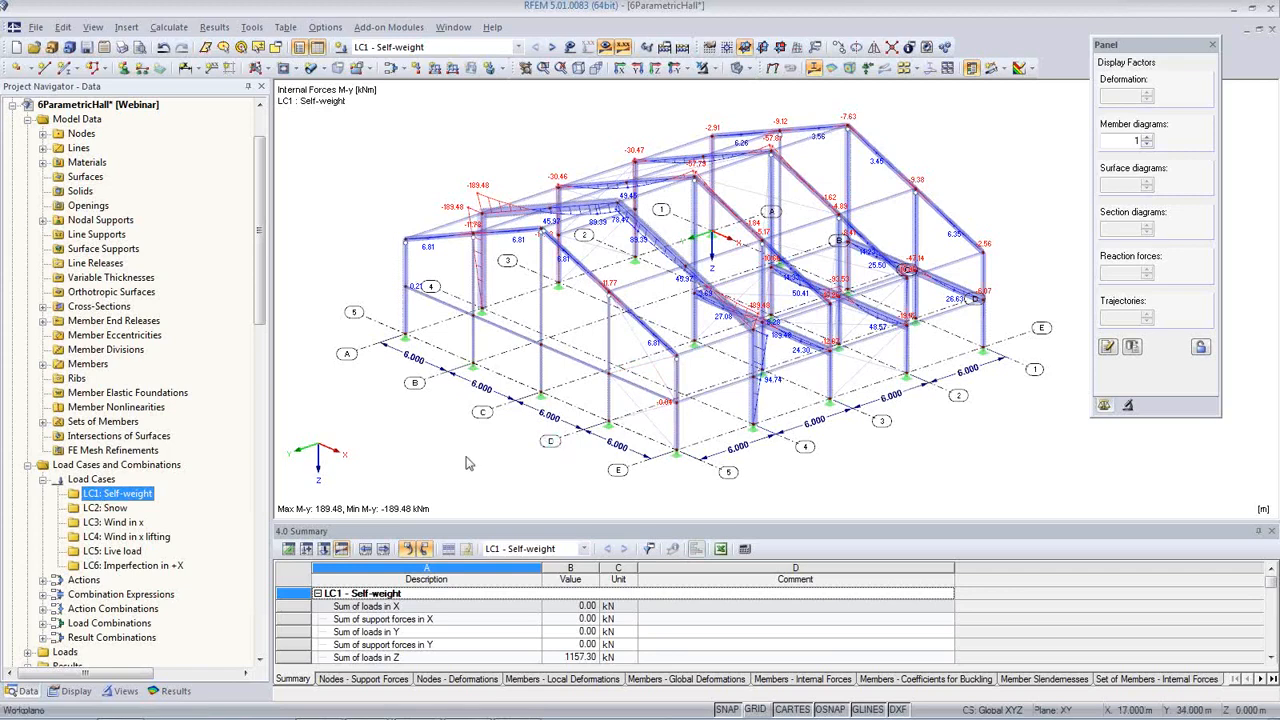
- Run an RF-STABILITY eigenvalue analysis for LC1 - Self-weight with the four lowest eigenvalues and return to the model
{"action": "scroll", "coordinate": [225, 555], "scroll_direction": "down", "scroll_amount": 8}
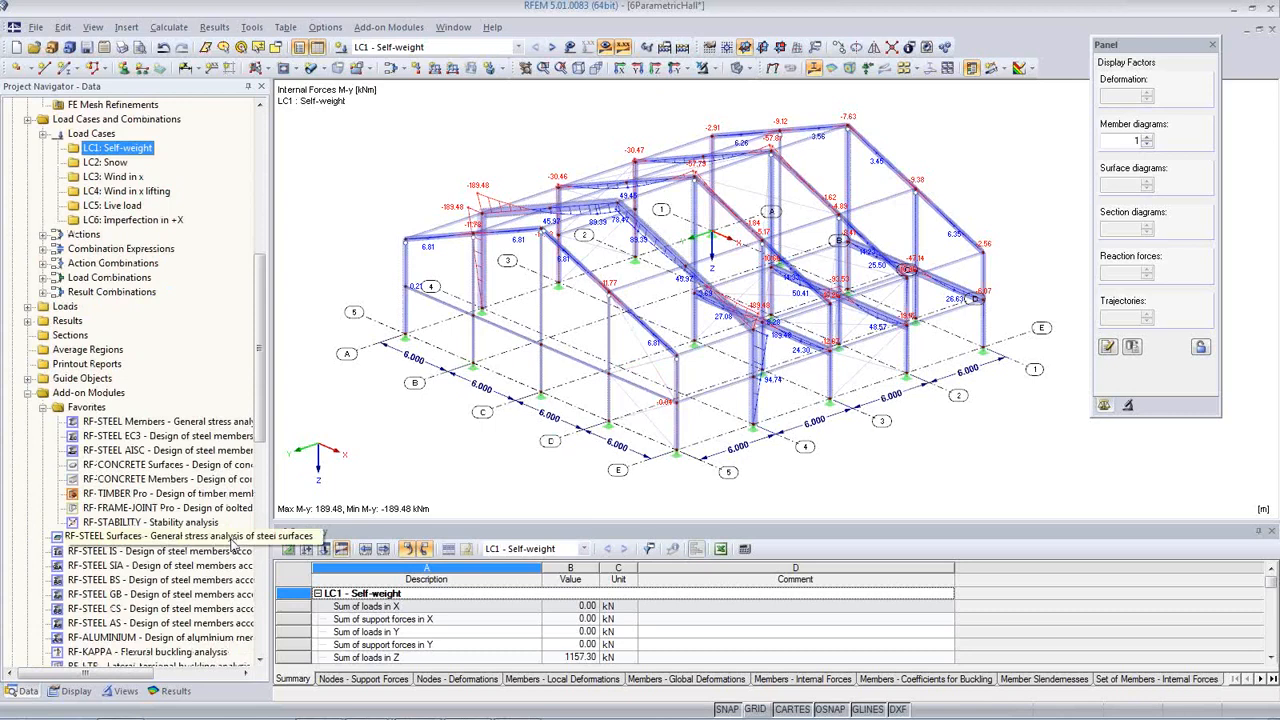
{"action": "left_click", "coordinate": [136, 524]}
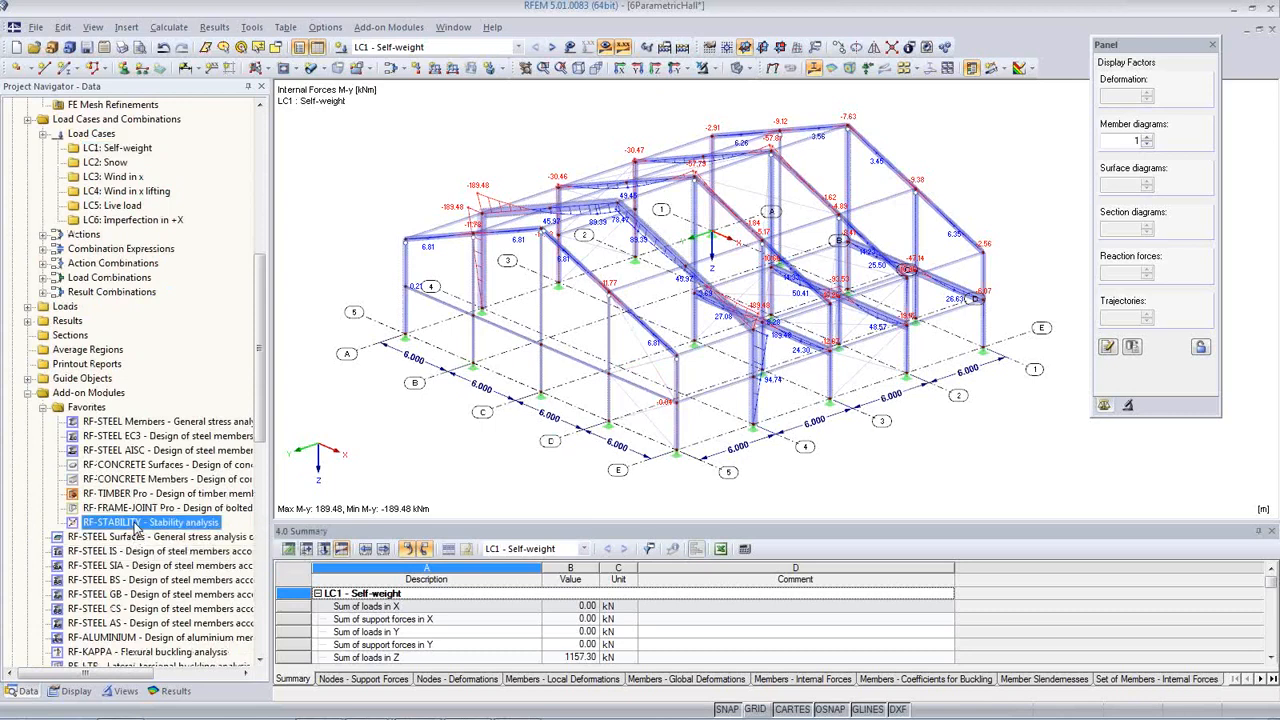
{"action": "double_click", "coordinate": [148, 525]}
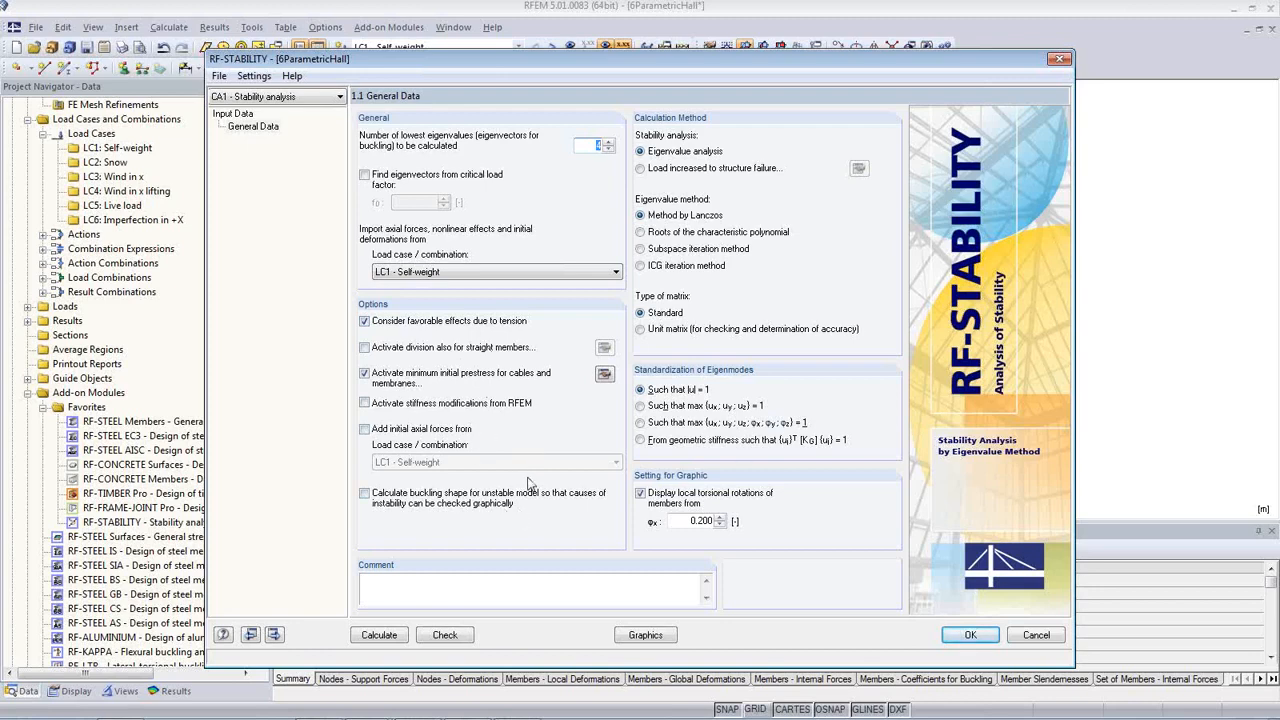
{"action": "left_click", "coordinate": [379, 635]}
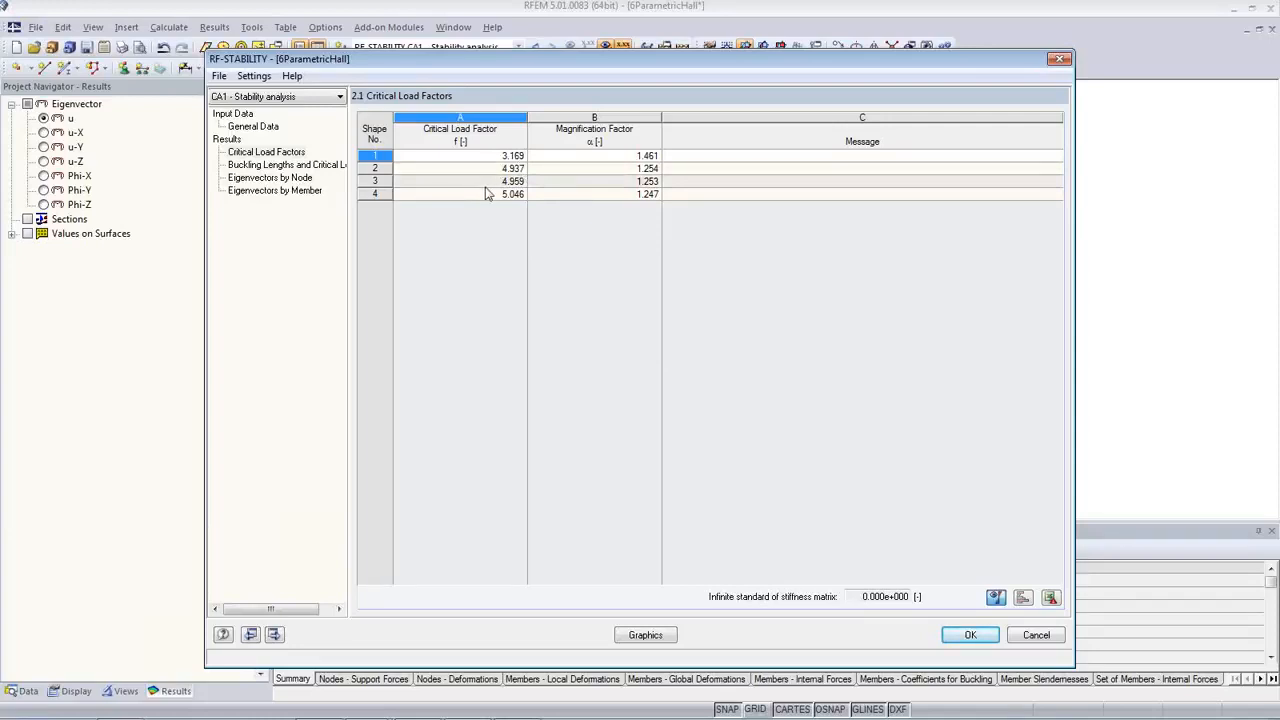
{"action": "left_click", "coordinate": [966, 636]}
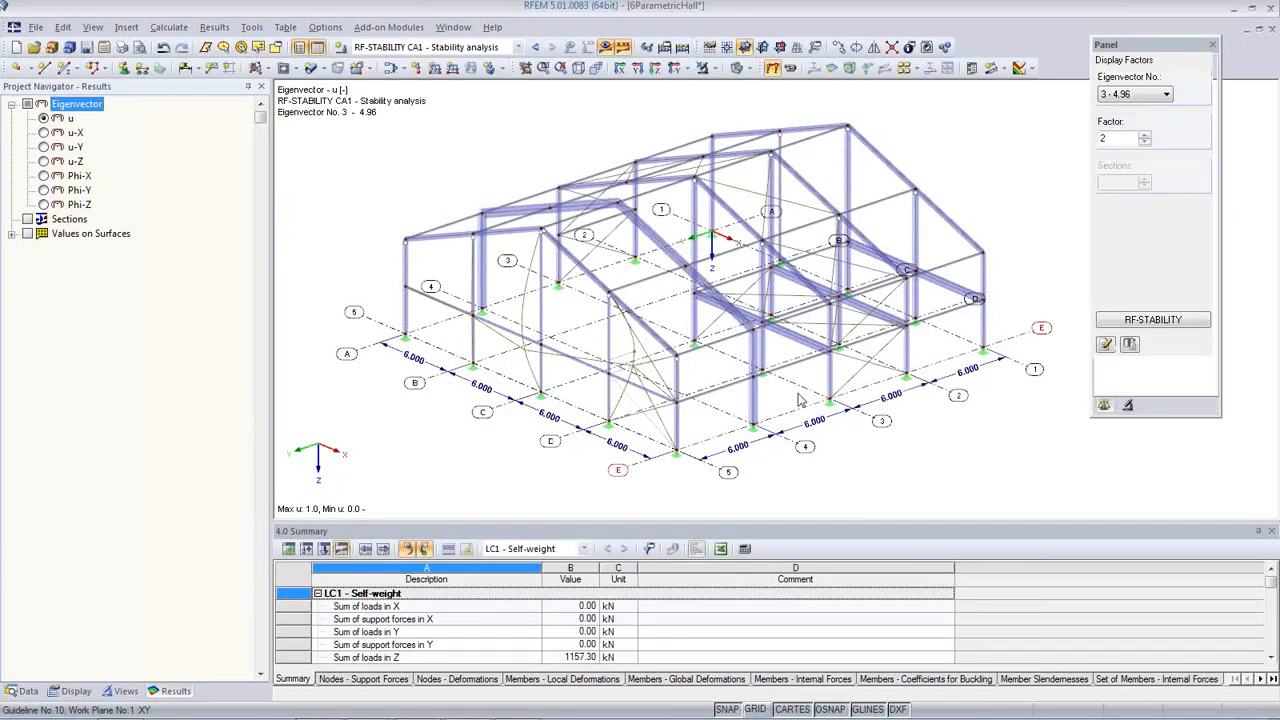
- Display eigenvector 1 of the stability analysis with a display factor of 3.5 and animate its buckling shape
{"action": "left_click", "coordinate": [1135, 94]}
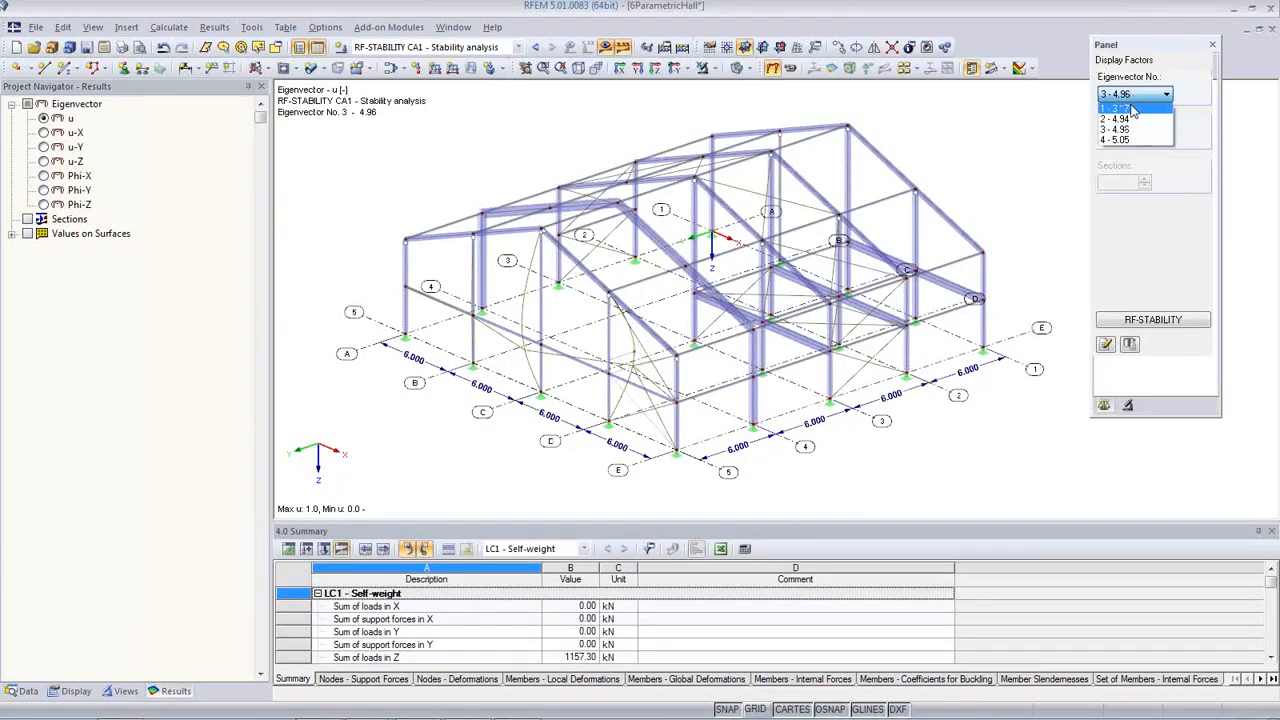
{"action": "left_click", "coordinate": [1130, 104]}
{"action": "double_click", "coordinate": [1116, 138]}
{"action": "type", "text": "3.5"}
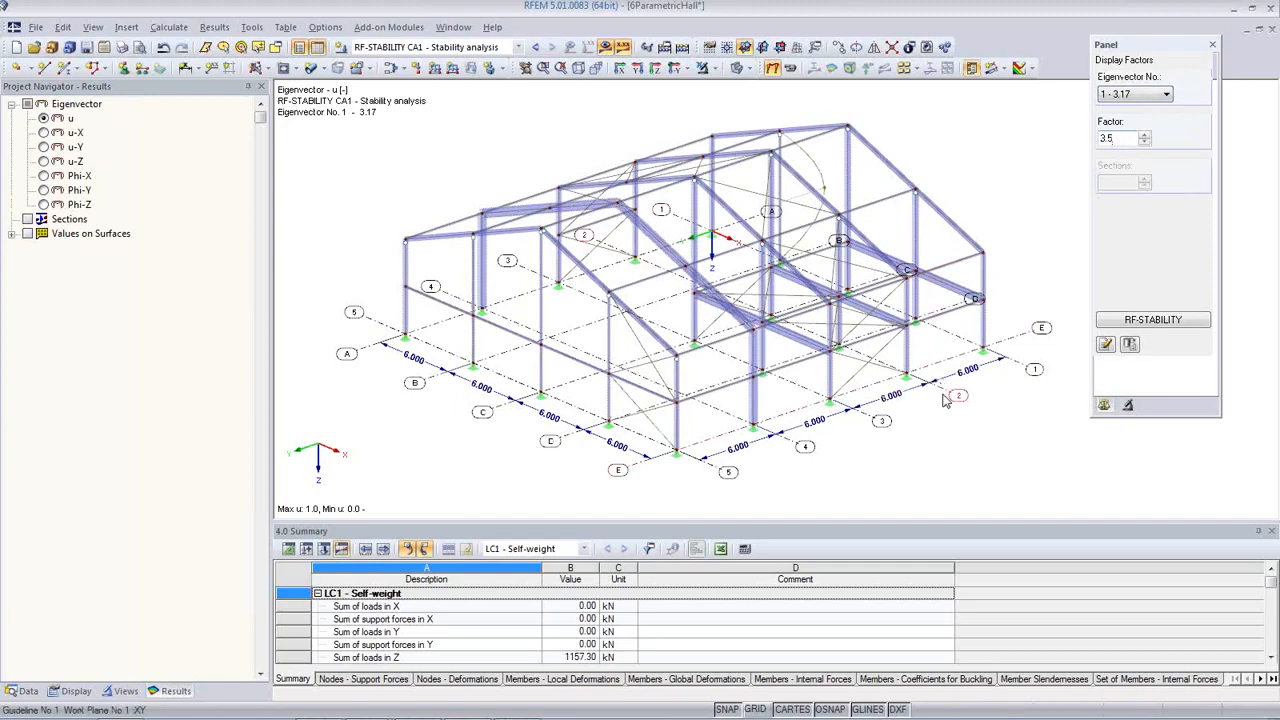
{"action": "middle_click_drag", "start_coordinate": [952, 414], "coordinate": [497, 406], "text": "ctrl"}
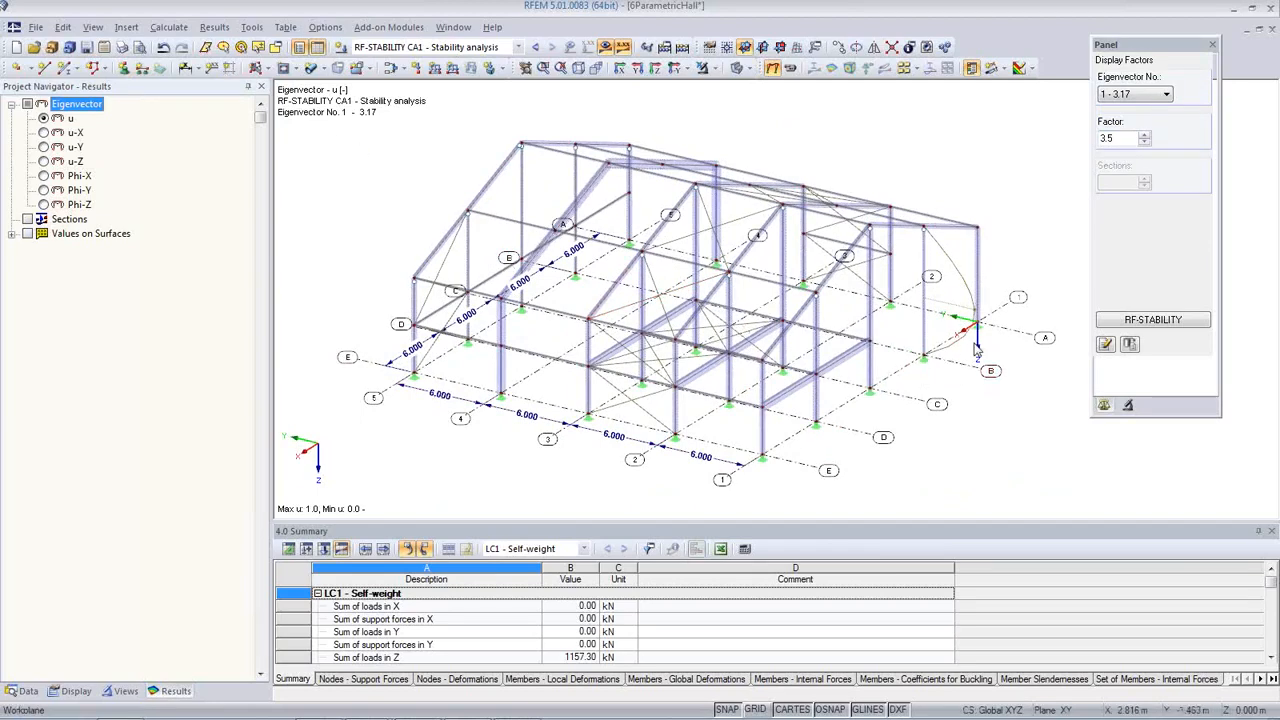
{"action": "left_click", "coordinate": [790, 67]}
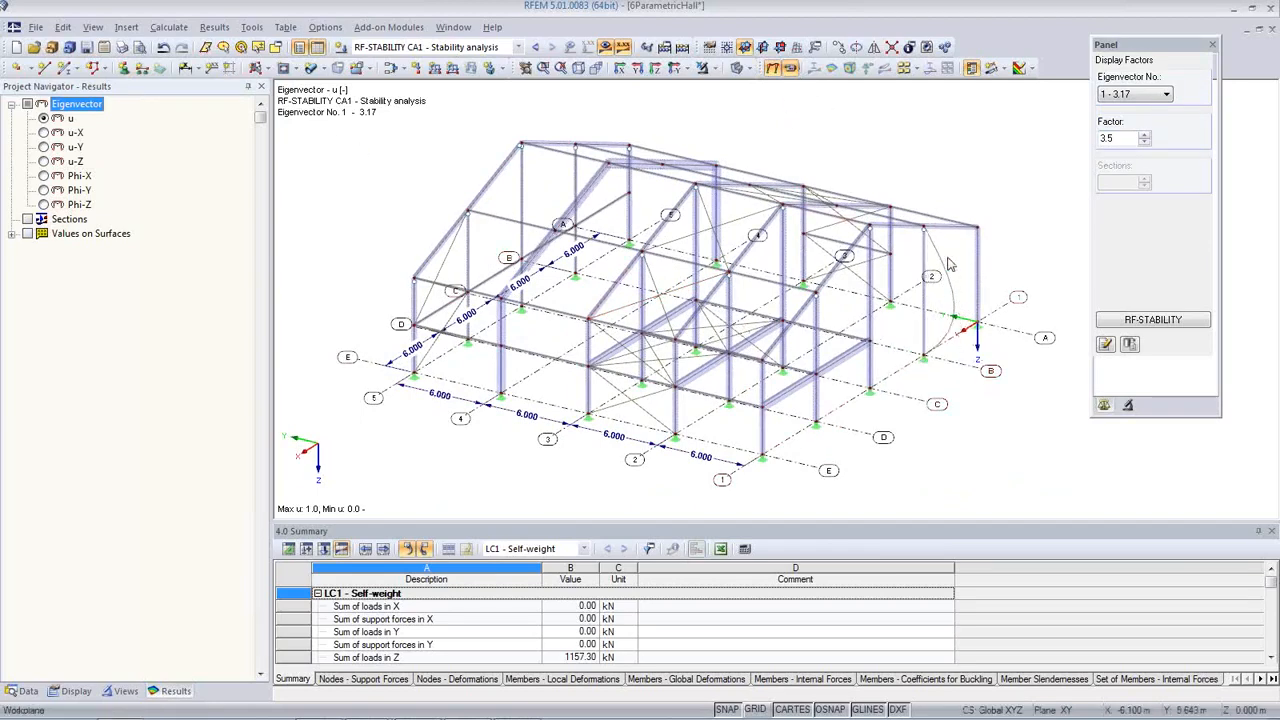
- Review the buckling shapes of eigenvectors 2, 3 and 4 and examine which hall columns buckle
{"action": "left_click", "coordinate": [1140, 97]}
{"action": "left_click", "coordinate": [1140, 120]}
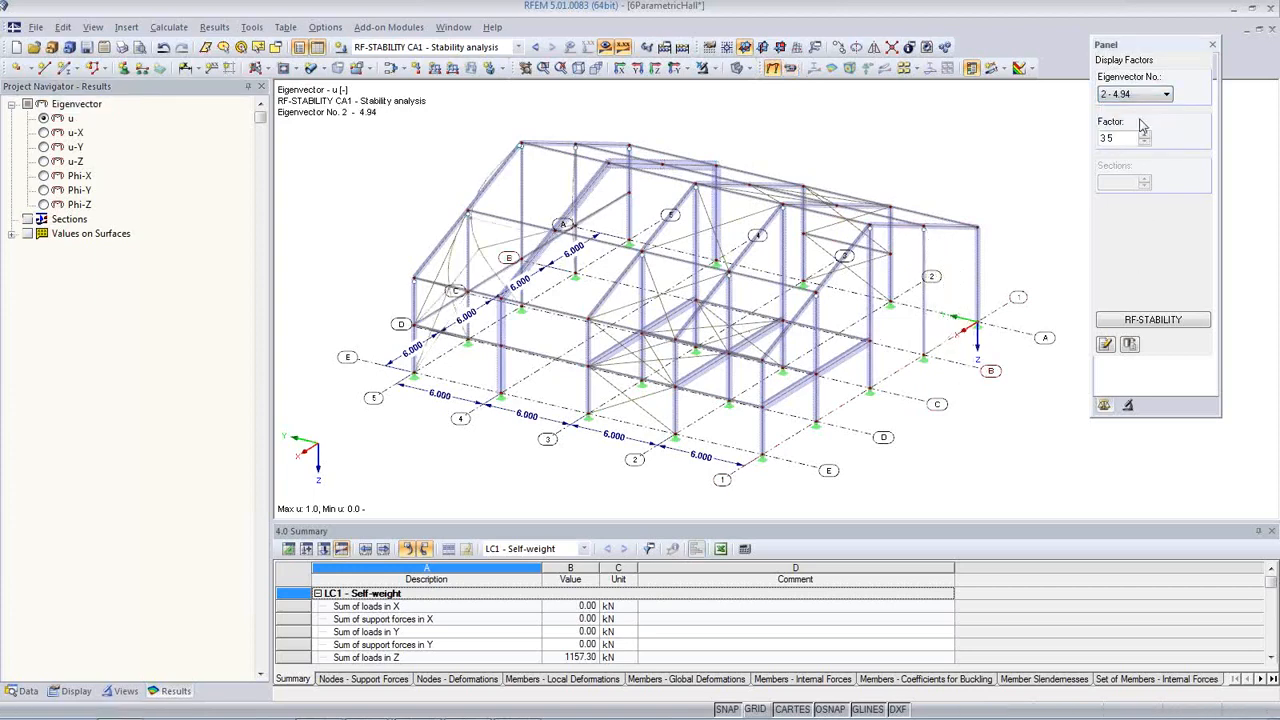
{"action": "left_click", "coordinate": [789, 68]}
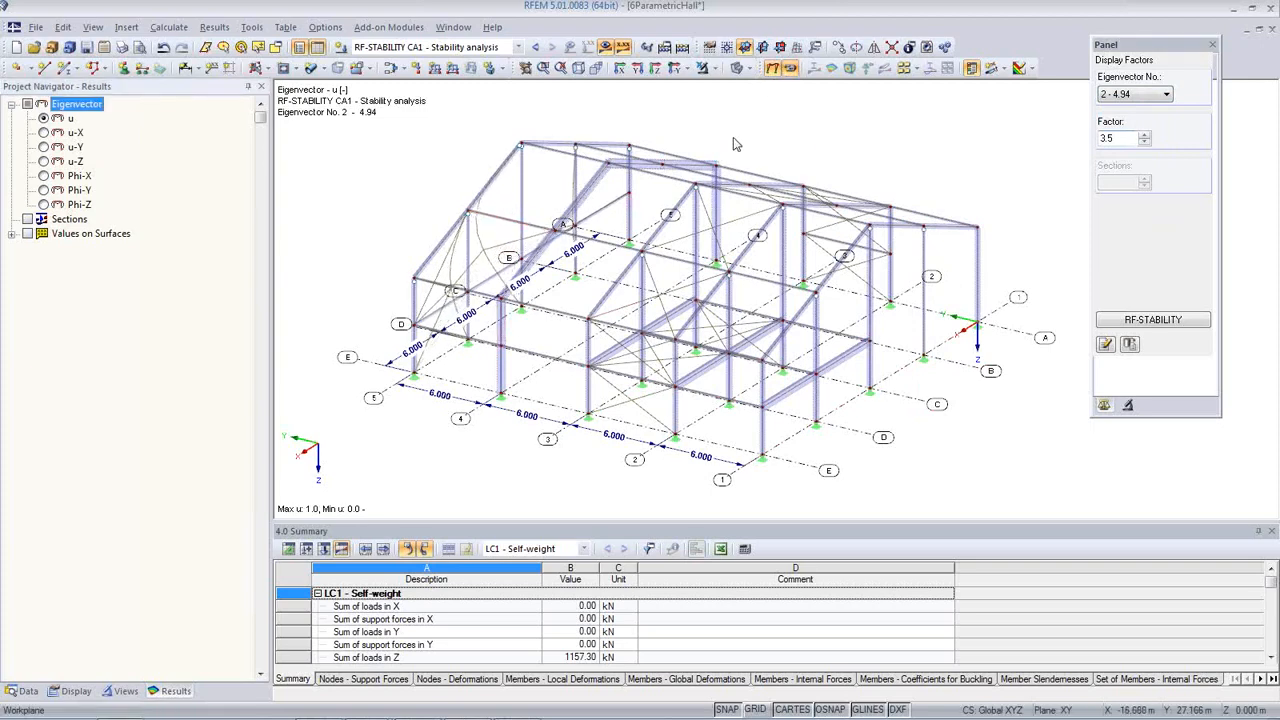
{"action": "left_click", "coordinate": [1150, 96]}
{"action": "left_click", "coordinate": [1145, 133]}
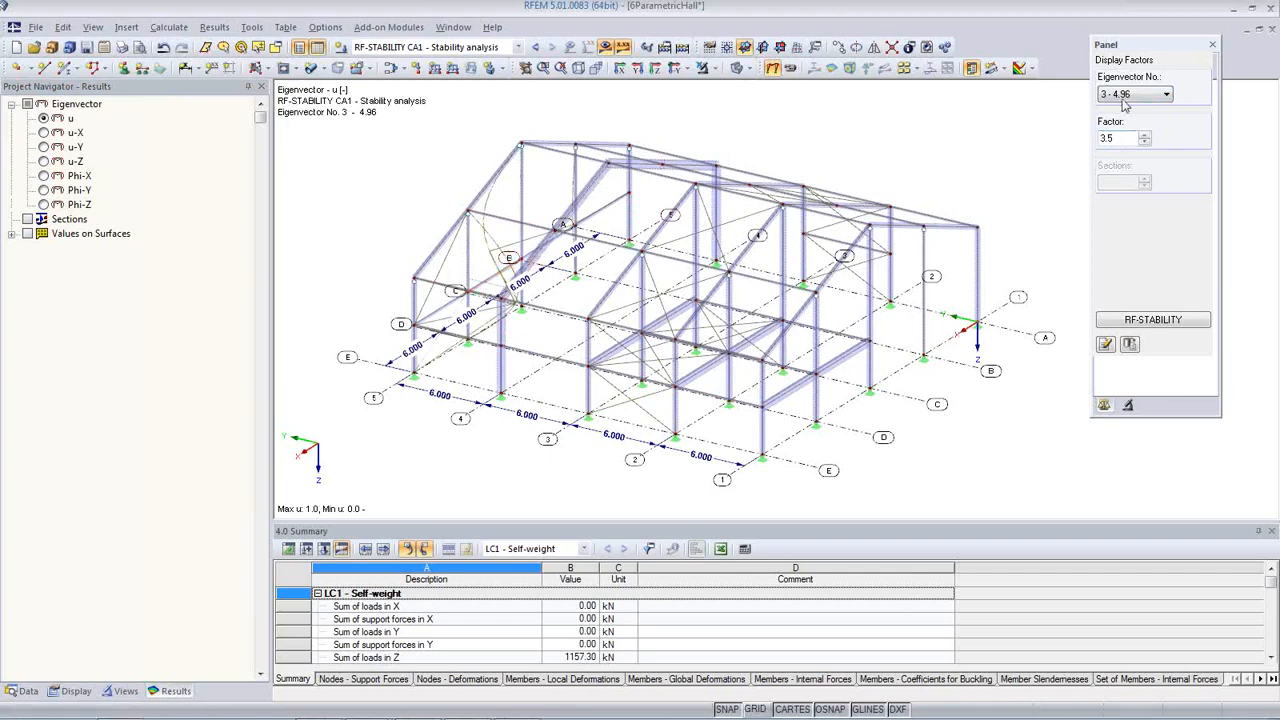
{"action": "left_click", "coordinate": [1135, 94]}
{"action": "left_click", "coordinate": [1117, 140]}
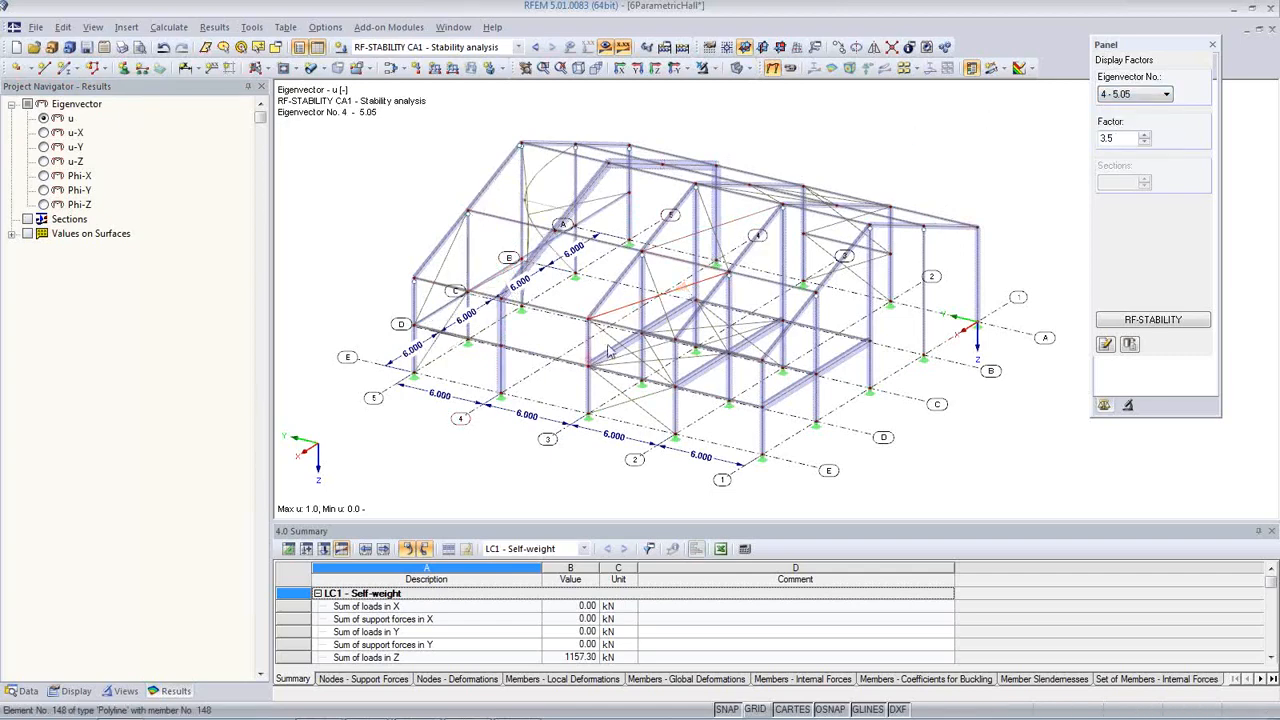
{"action": "middle_click_drag", "start_coordinate": [550, 436], "coordinate": [830, 392], "text": "ctrl"}
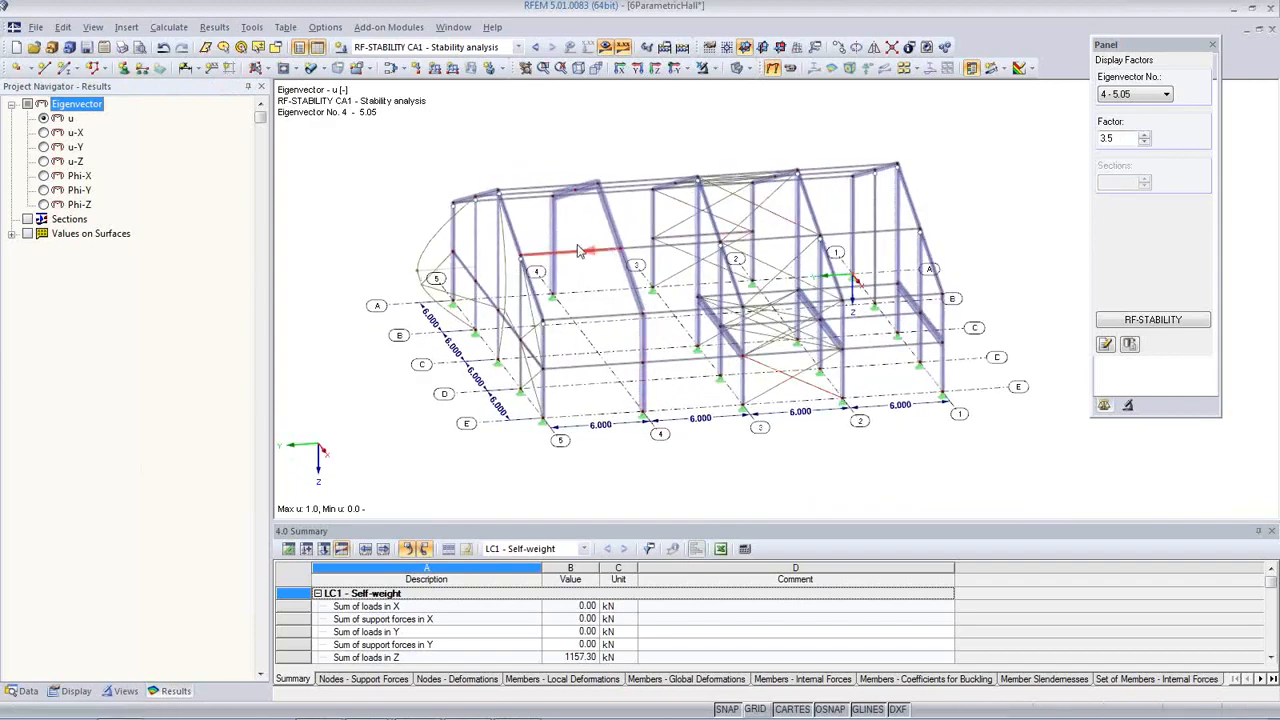
{"action": "middle_click_drag", "start_coordinate": [649, 366], "coordinate": [738, 405], "text": "ctrl"}
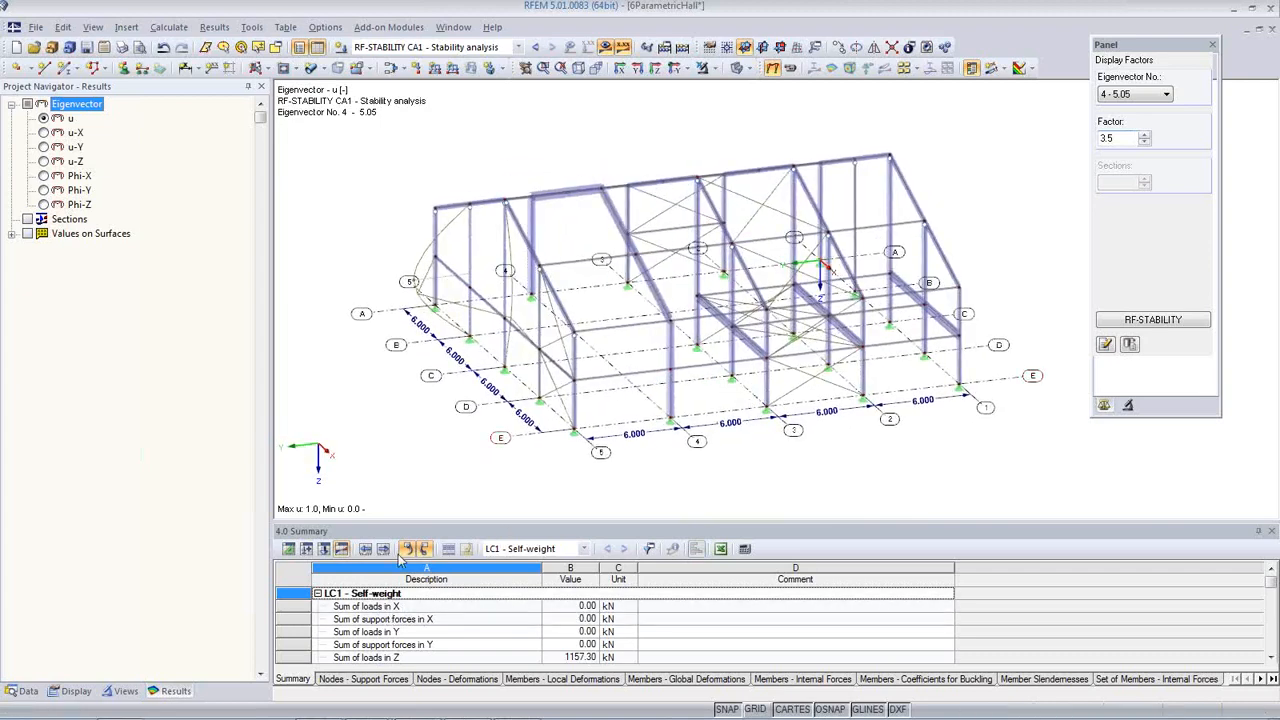
- Change the cross-section of the internal gable columns to HE A 200 in the cross-section table
{"action": "left_click", "coordinate": [288, 549]}
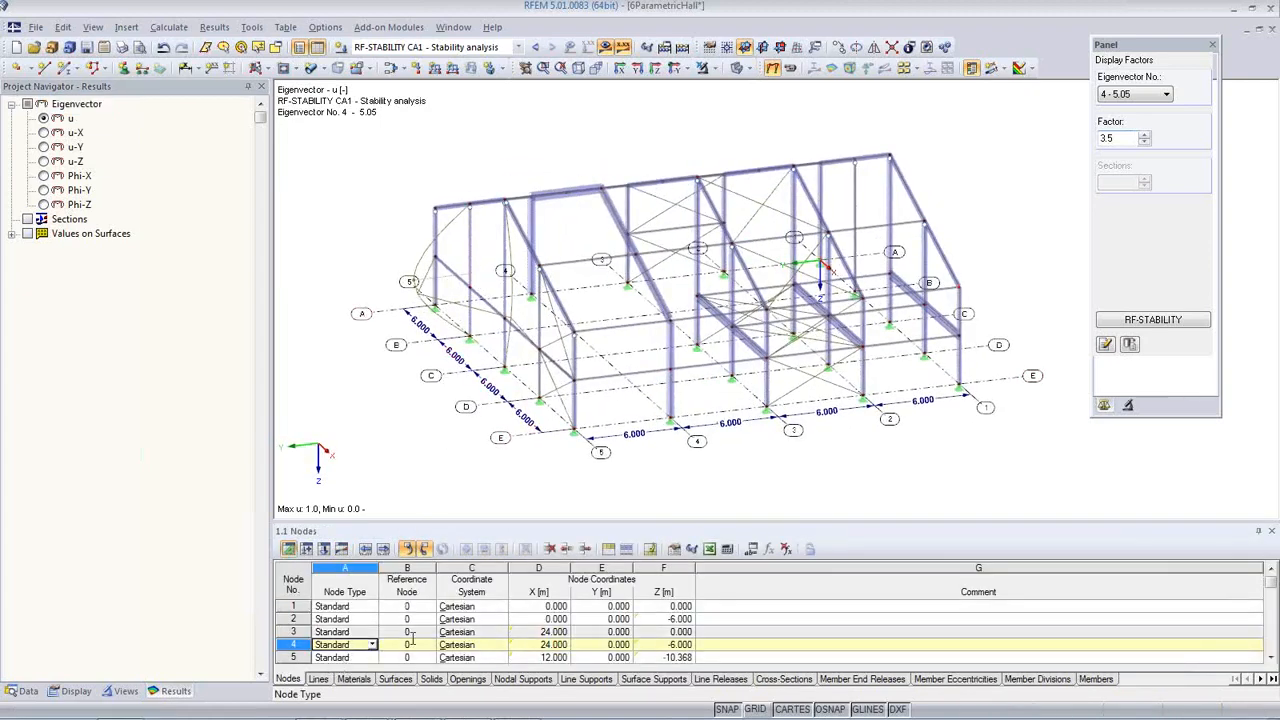
{"action": "left_click", "coordinate": [782, 682]}
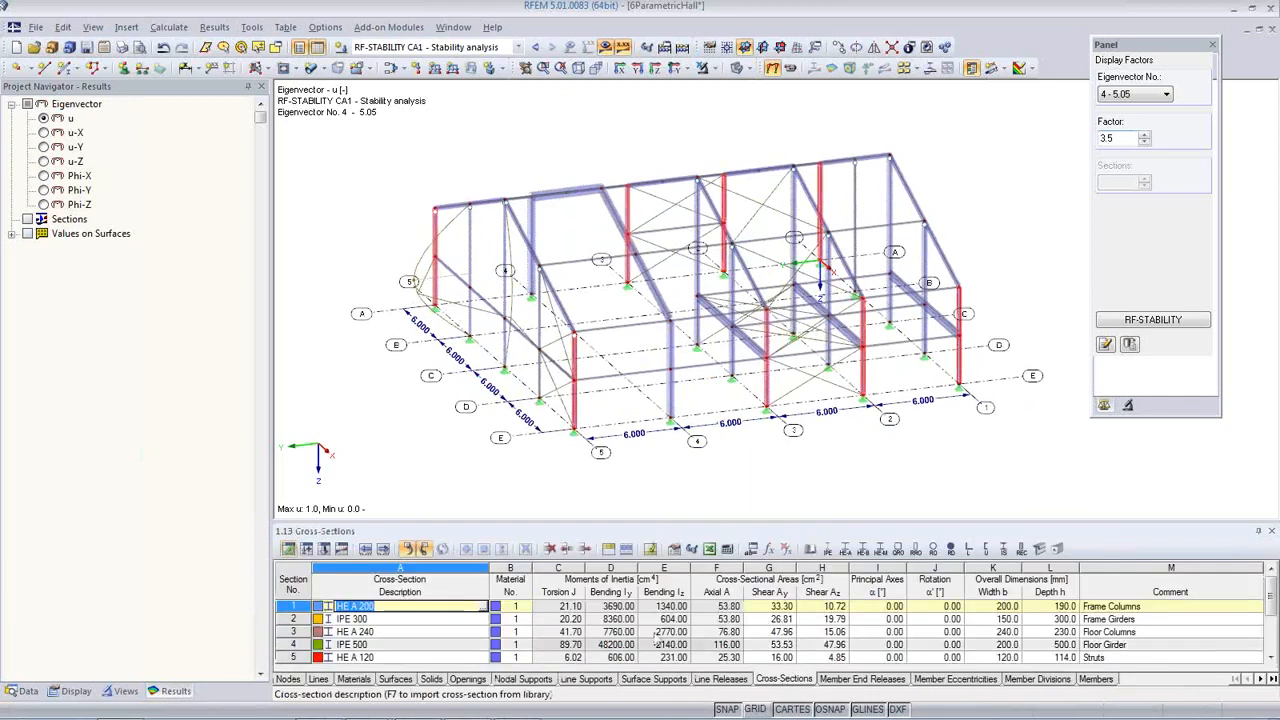
{"action": "left_click_drag", "start_coordinate": [590, 519], "coordinate": [589, 469]}
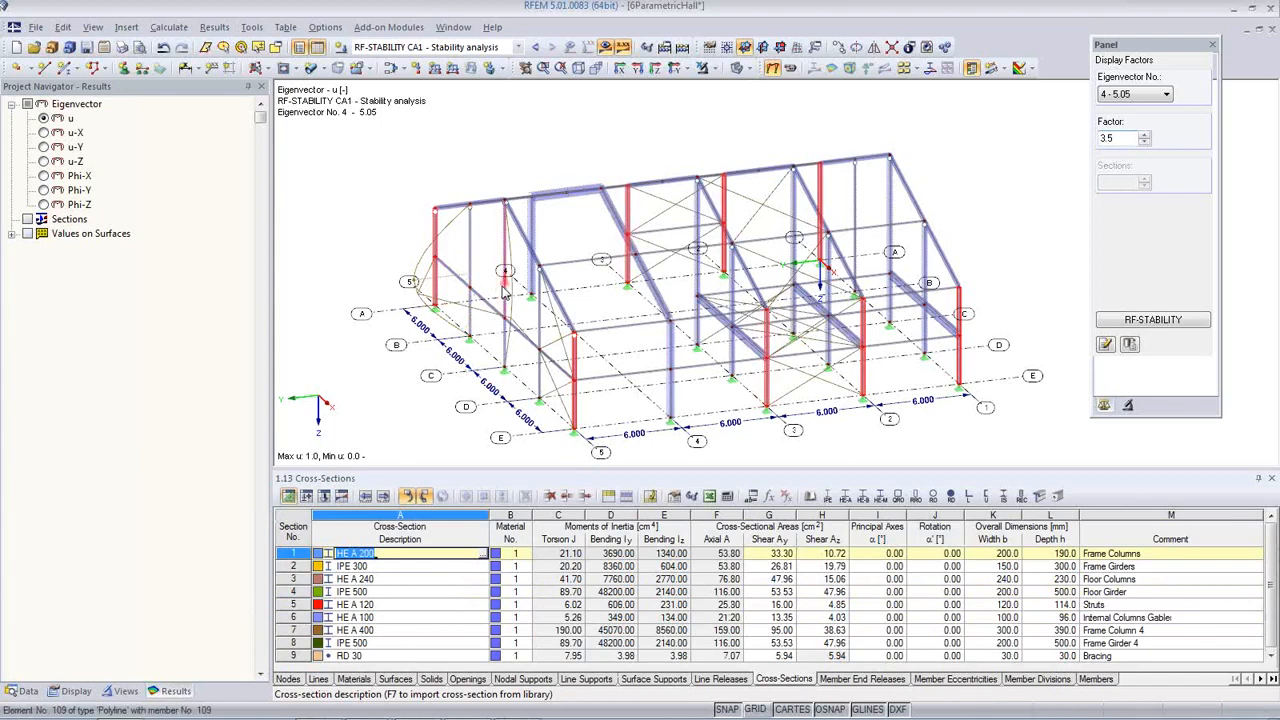
{"action": "middle_click_drag", "start_coordinate": [507, 363], "coordinate": [452, 356], "text": "ctrl"}
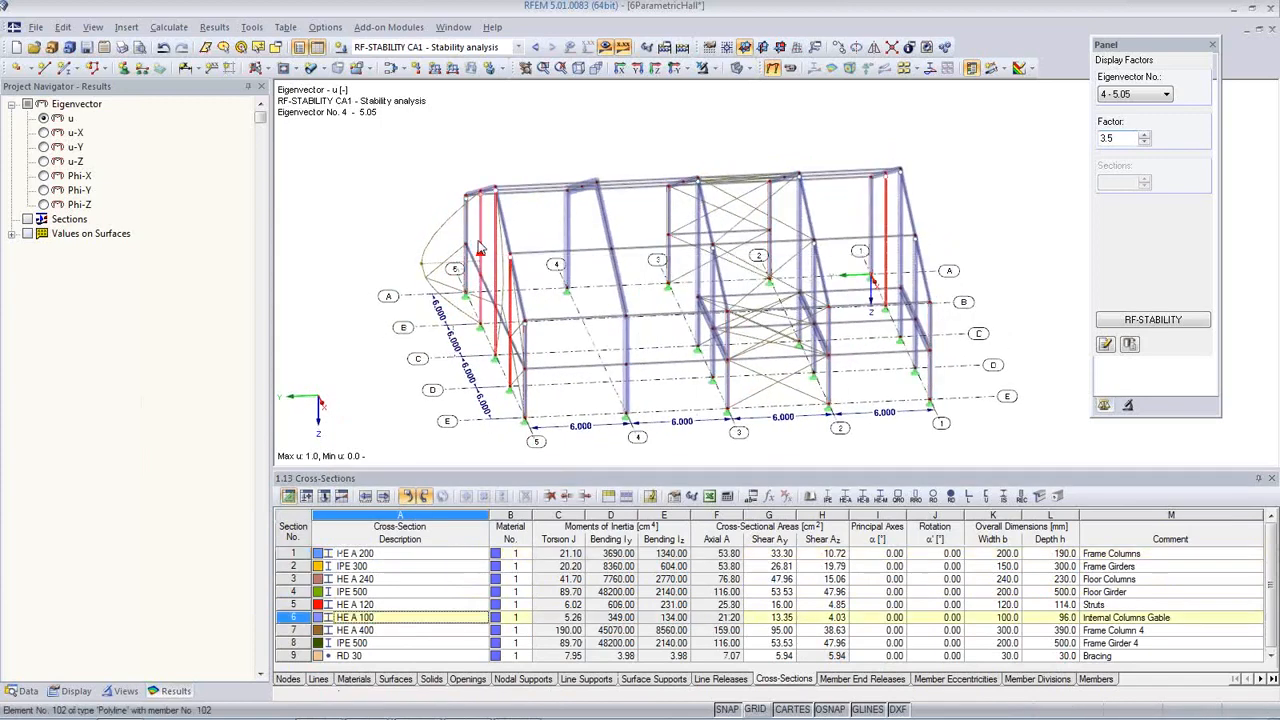
{"action": "left_click", "coordinate": [386, 617]}
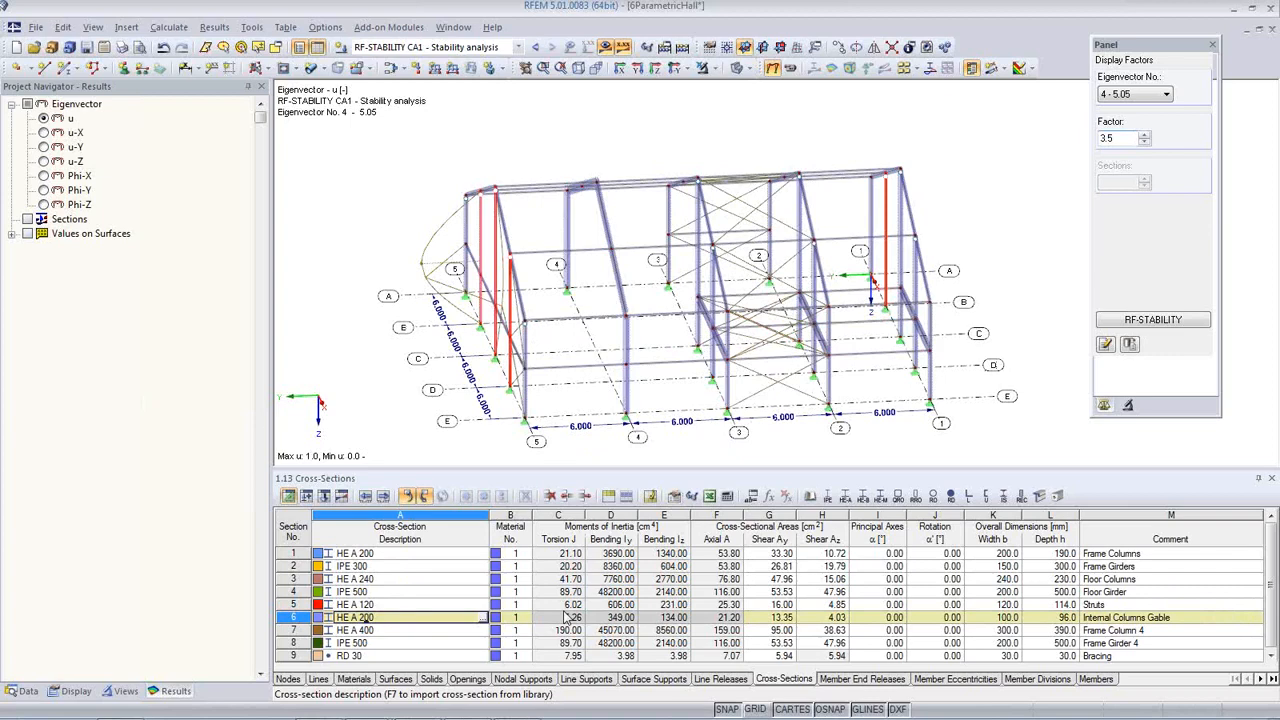
{"action": "key", "text": "Tab"}
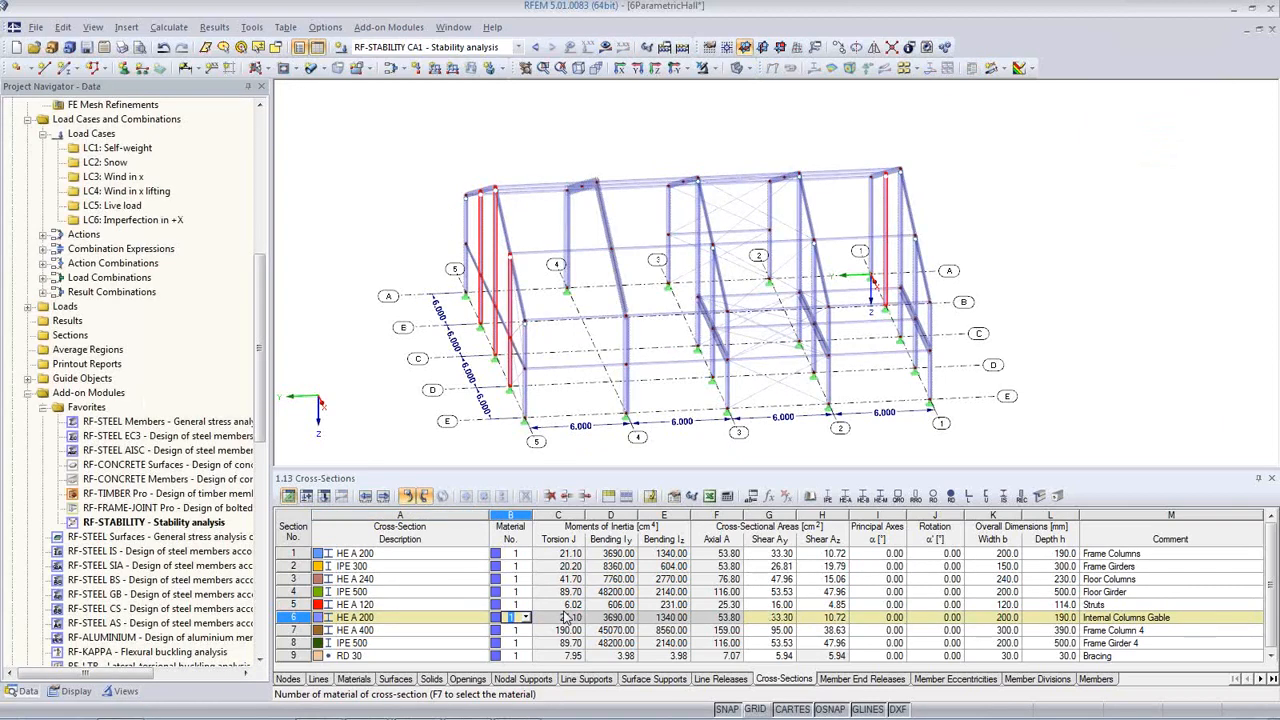
- Recalculate the RF-STABILITY case with the changed gable columns and display eigenvector 1
{"action": "middle_click_drag", "start_coordinate": [402, 376], "coordinate": [476, 250]}
{"action": "left_click", "coordinate": [443, 354]}
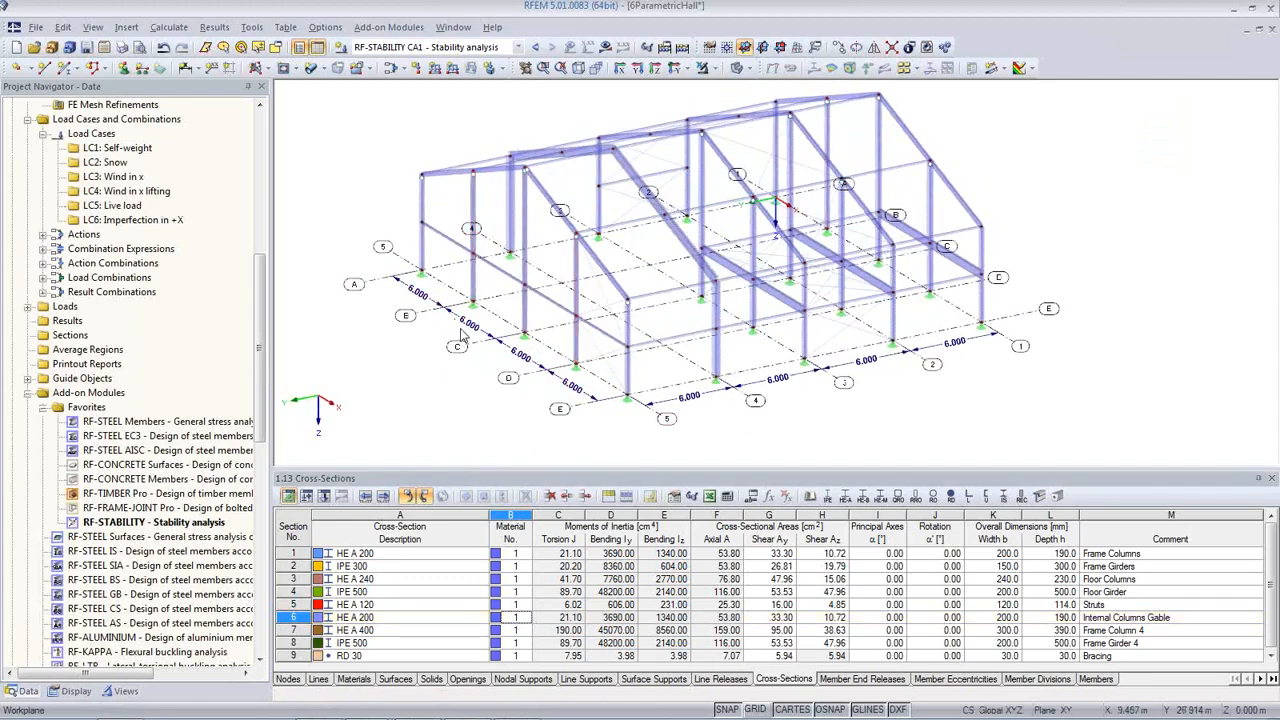
{"action": "left_click", "coordinate": [605, 47]}
{"action": "left_click", "coordinate": [620, 408]}
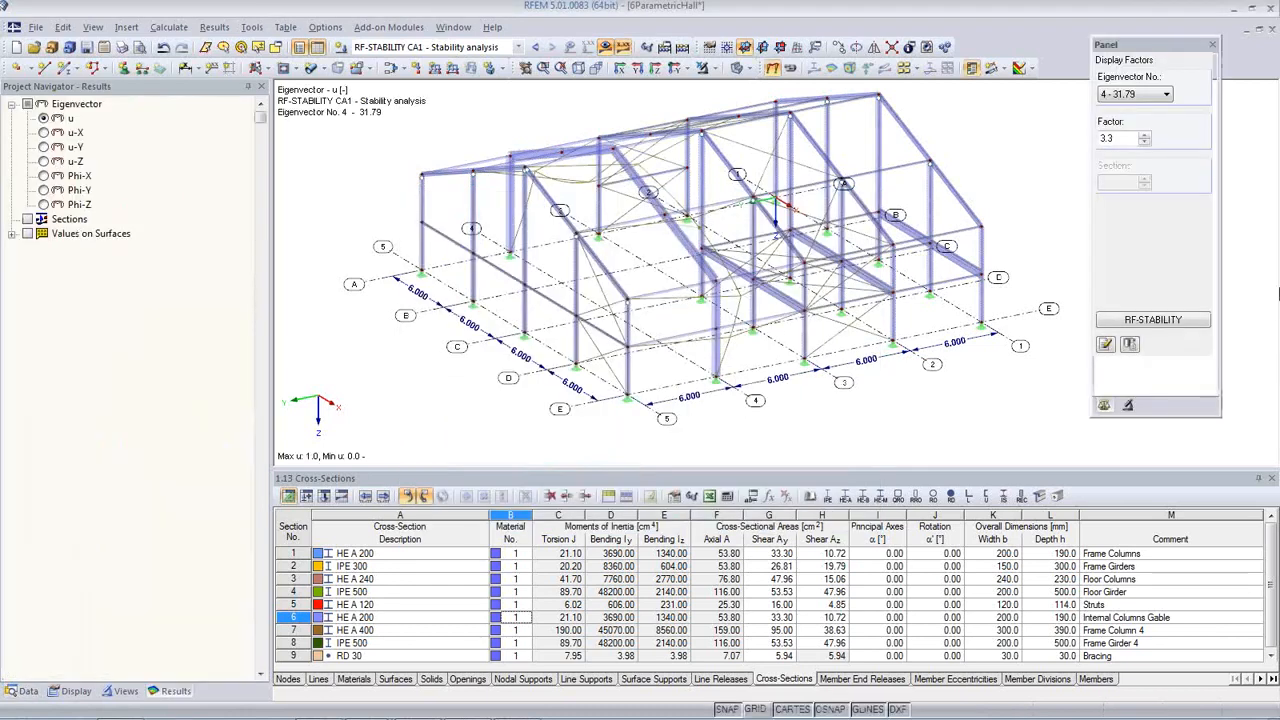
{"action": "left_click", "coordinate": [1130, 94]}
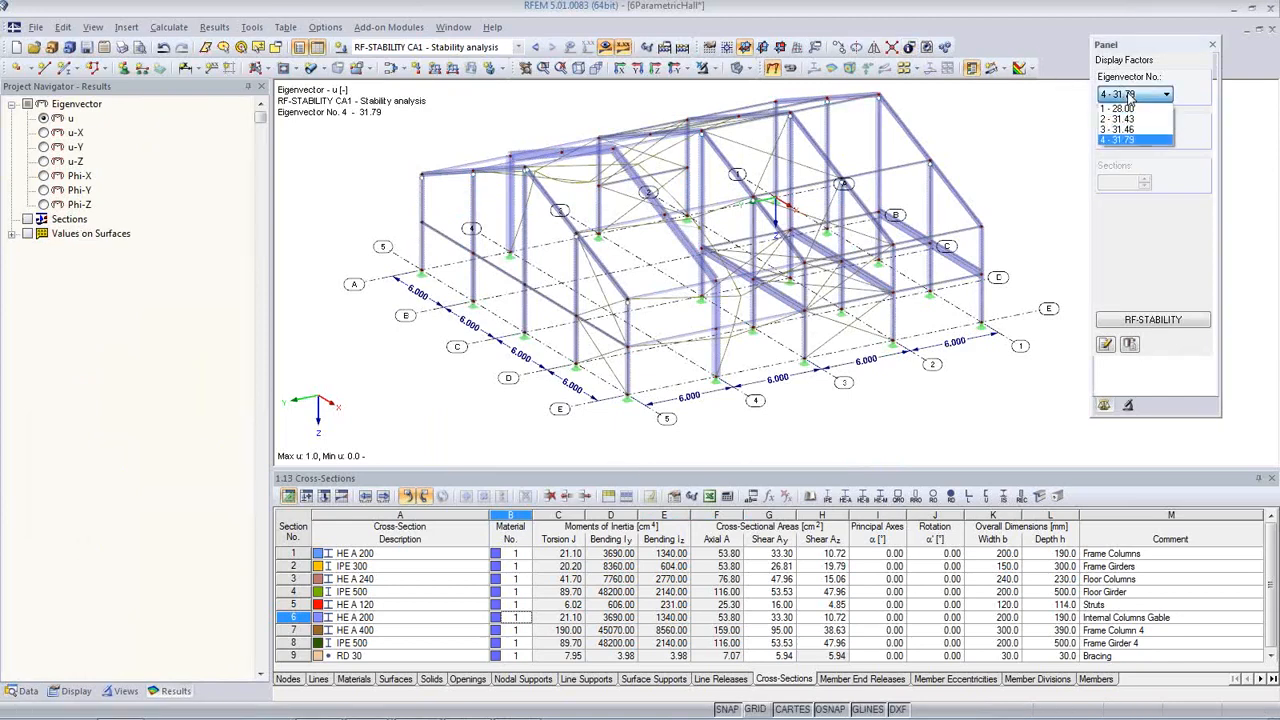
{"action": "left_click", "coordinate": [1118, 108]}
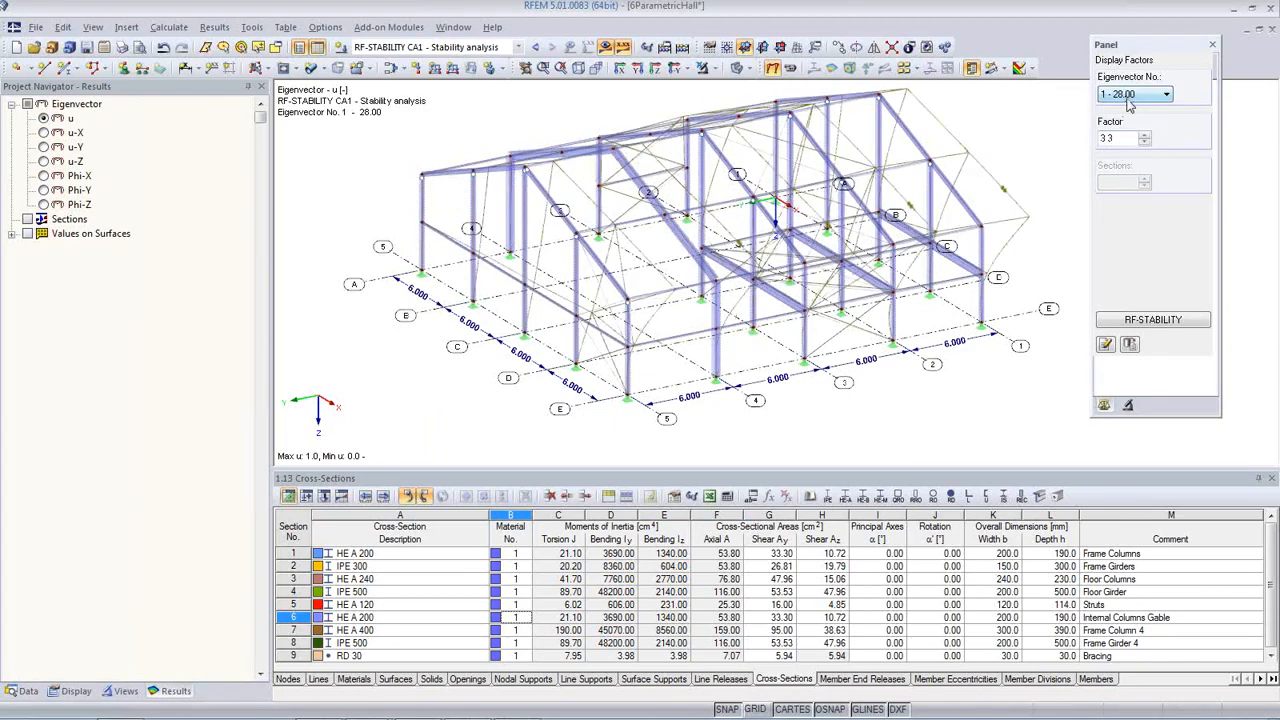
- Animate the buckling shape of eigenvector 1, and review the shapes of eigenvectors 2 and 3 from several viewing directions
{"action": "left_click", "coordinate": [1104, 136]}
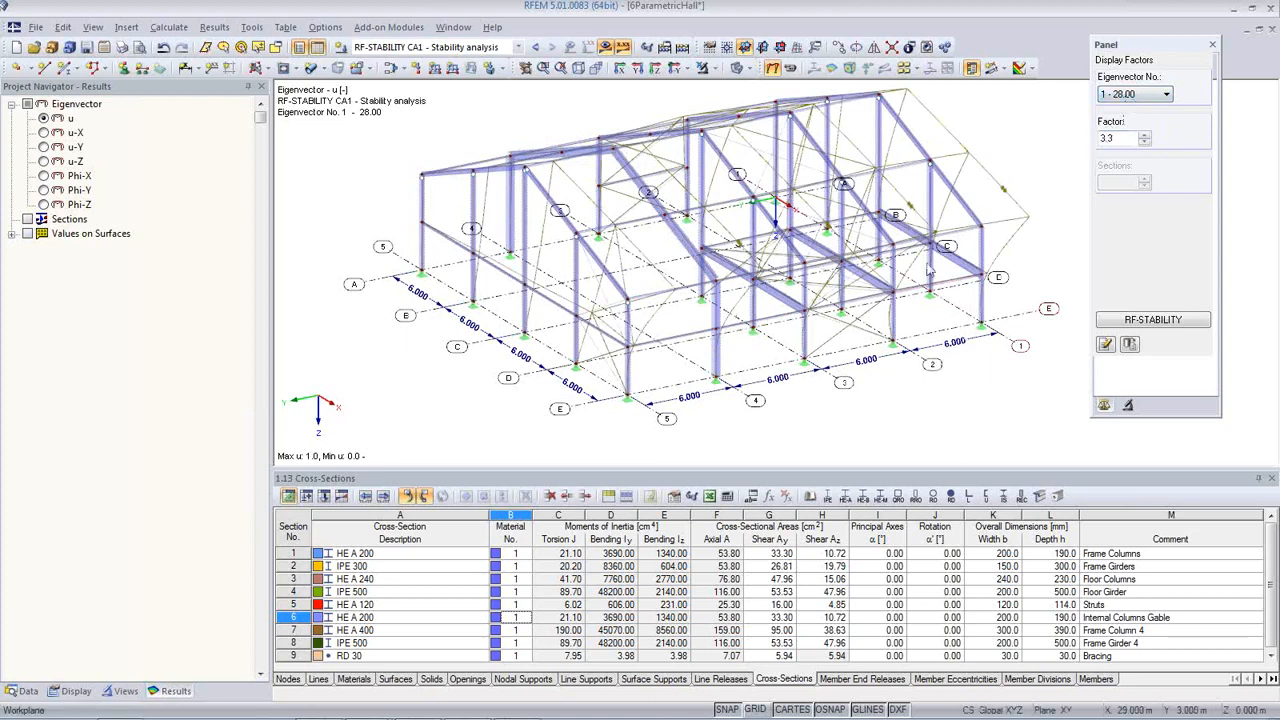
{"action": "left_click", "coordinate": [790, 67]}
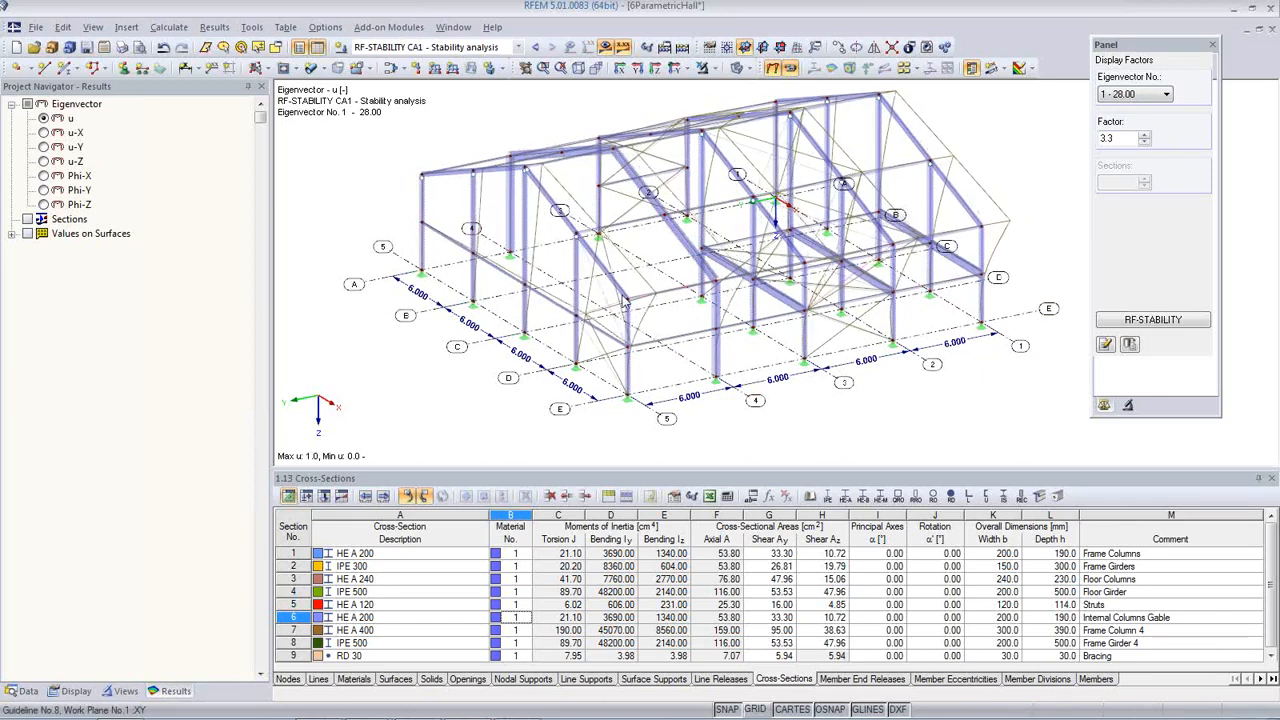
{"action": "left_click", "coordinate": [1139, 97]}
{"action": "left_click", "coordinate": [1139, 121]}
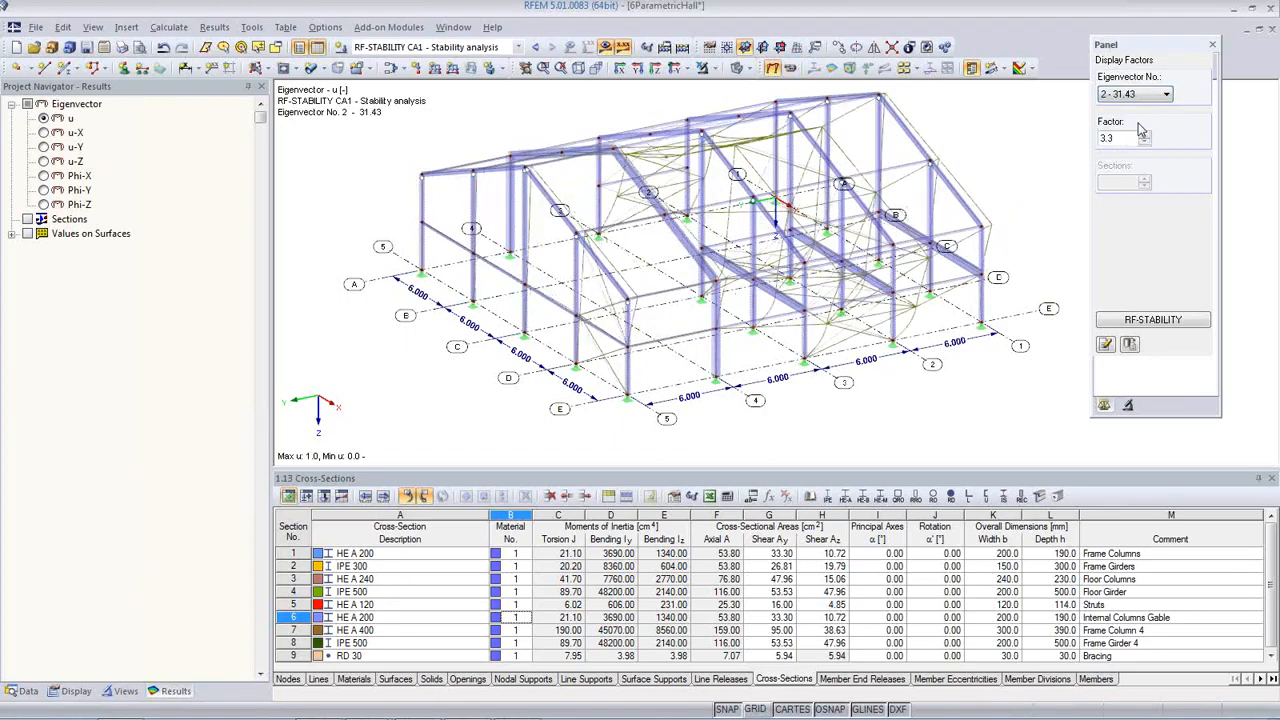
{"action": "middle_click_drag", "start_coordinate": [920, 325], "coordinate": [417, 294], "text": "ctrl"}
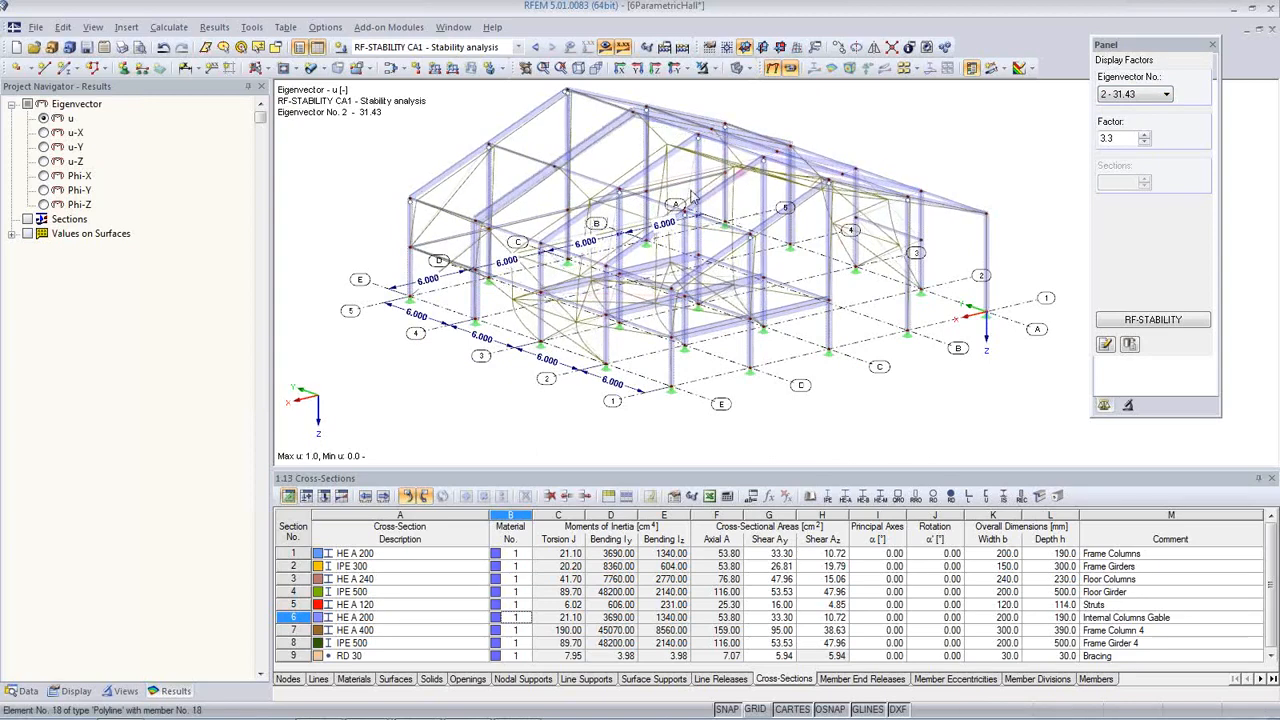
{"action": "left_click", "coordinate": [1160, 94]}
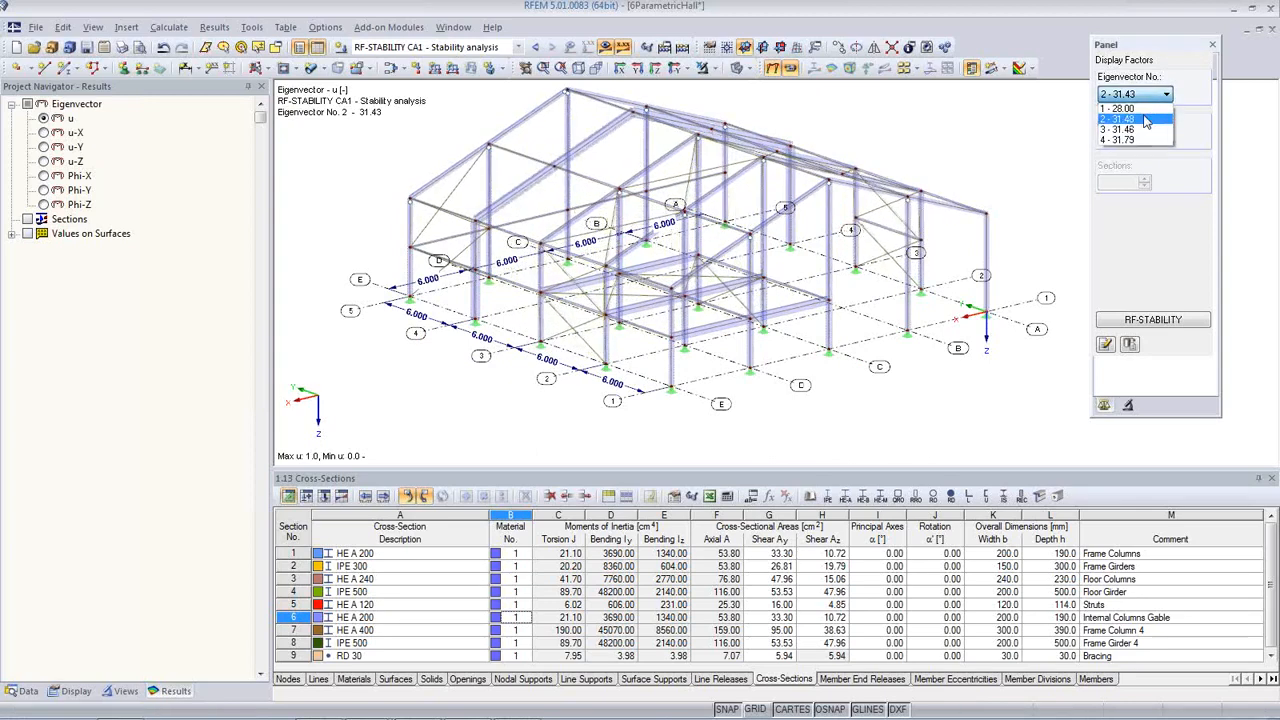
{"action": "left_click", "coordinate": [1147, 131]}
{"action": "mouse_move", "coordinate": [950, 310]}
{"action": "middle_mouse_down", "text": "ctrl"}
{"action": "mouse_move", "coordinate": [884, 308]}
{"action": "mouse_move", "coordinate": [935, 315]}
{"action": "middle_mouse_up", "text": "ctrl"}
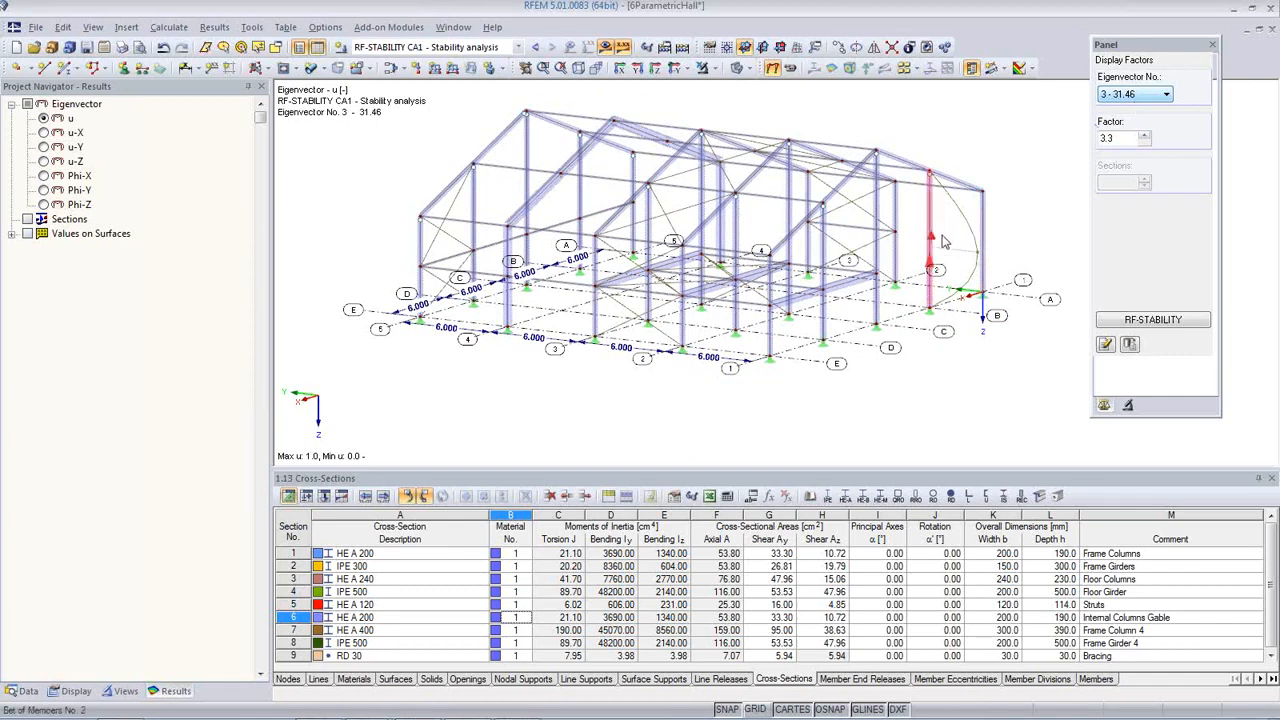
{"action": "middle_click_drag", "start_coordinate": [554, 351], "coordinate": [606, 436], "text": "ctrl"}
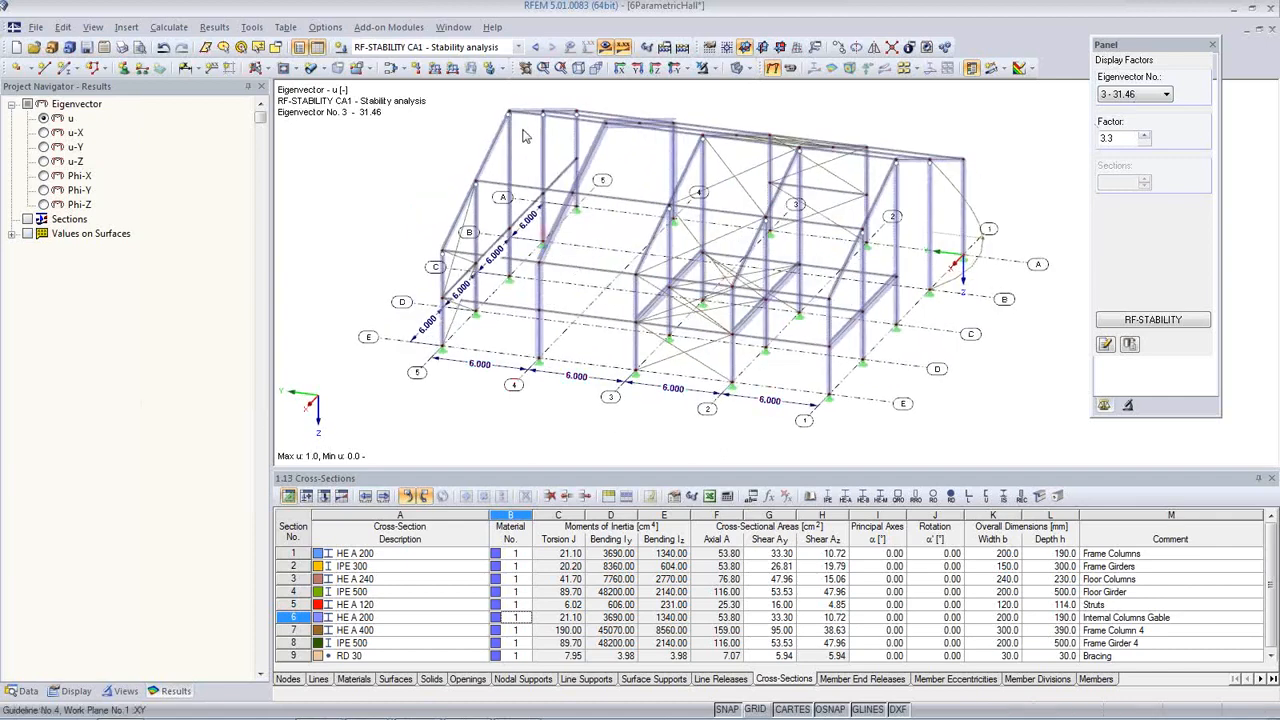
- Calculate load combination CO16 - 1.35*LC1 + 1.5*LC2 + LC6 and display its internal forces M-y on the hall
{"action": "left_click", "coordinate": [519, 48]}
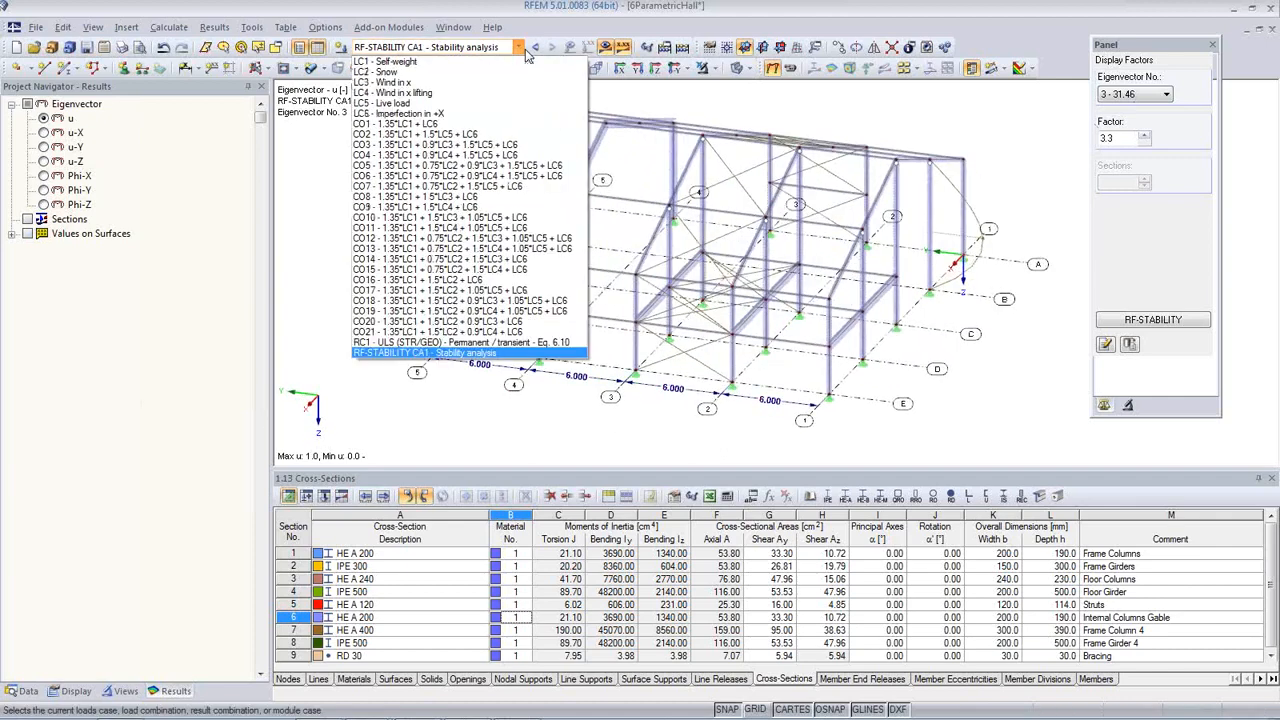
{"action": "left_click", "coordinate": [495, 287]}
{"action": "left_click", "coordinate": [605, 48]}
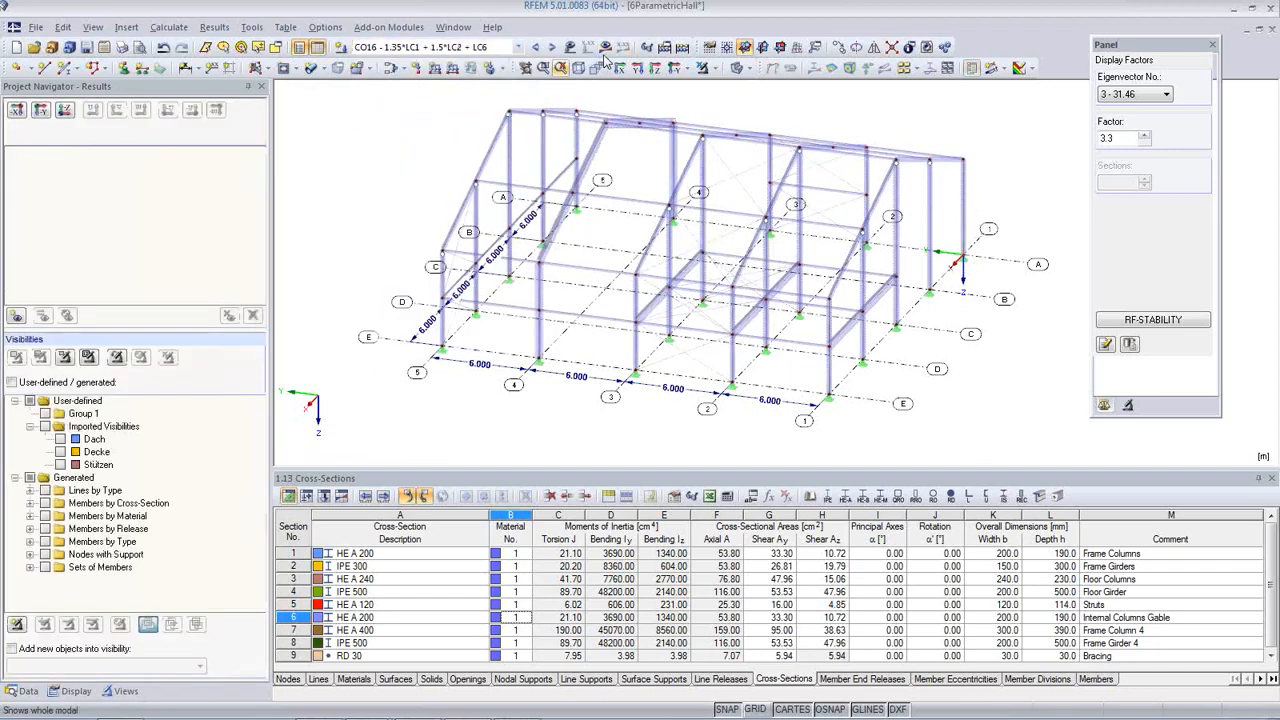
{"action": "left_click", "coordinate": [601, 401]}
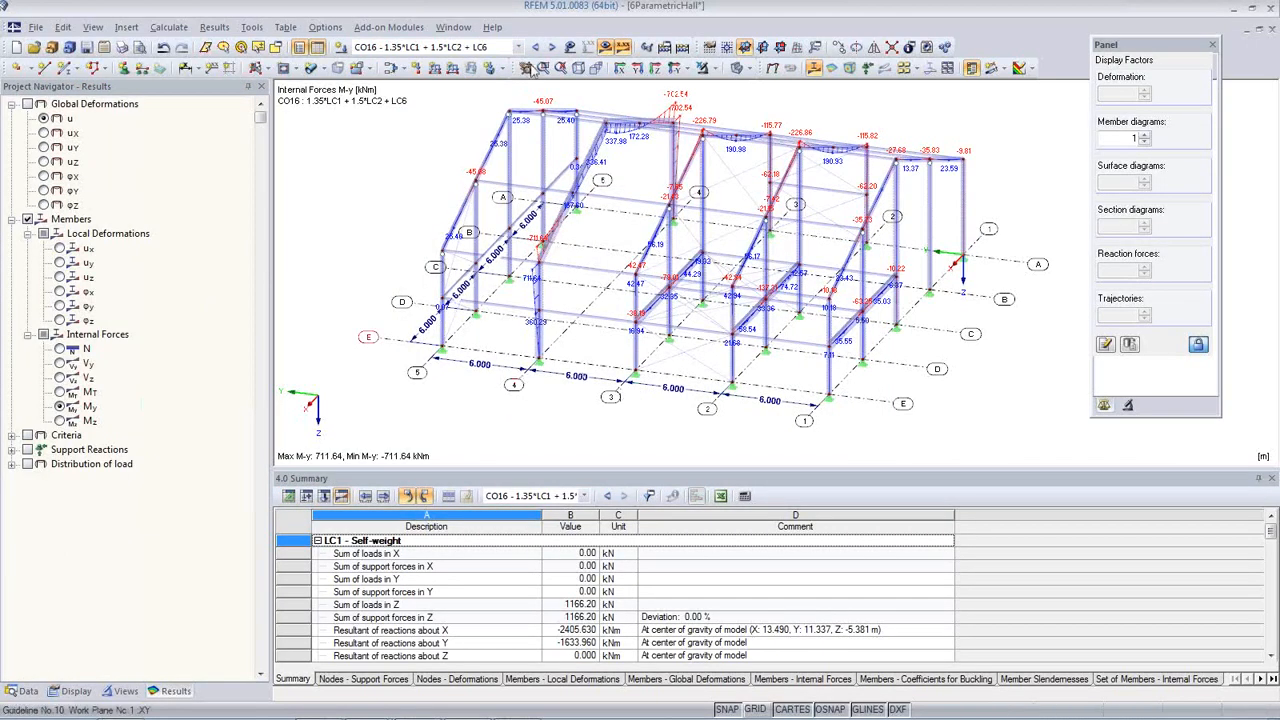
{"action": "left_click", "coordinate": [580, 67]}
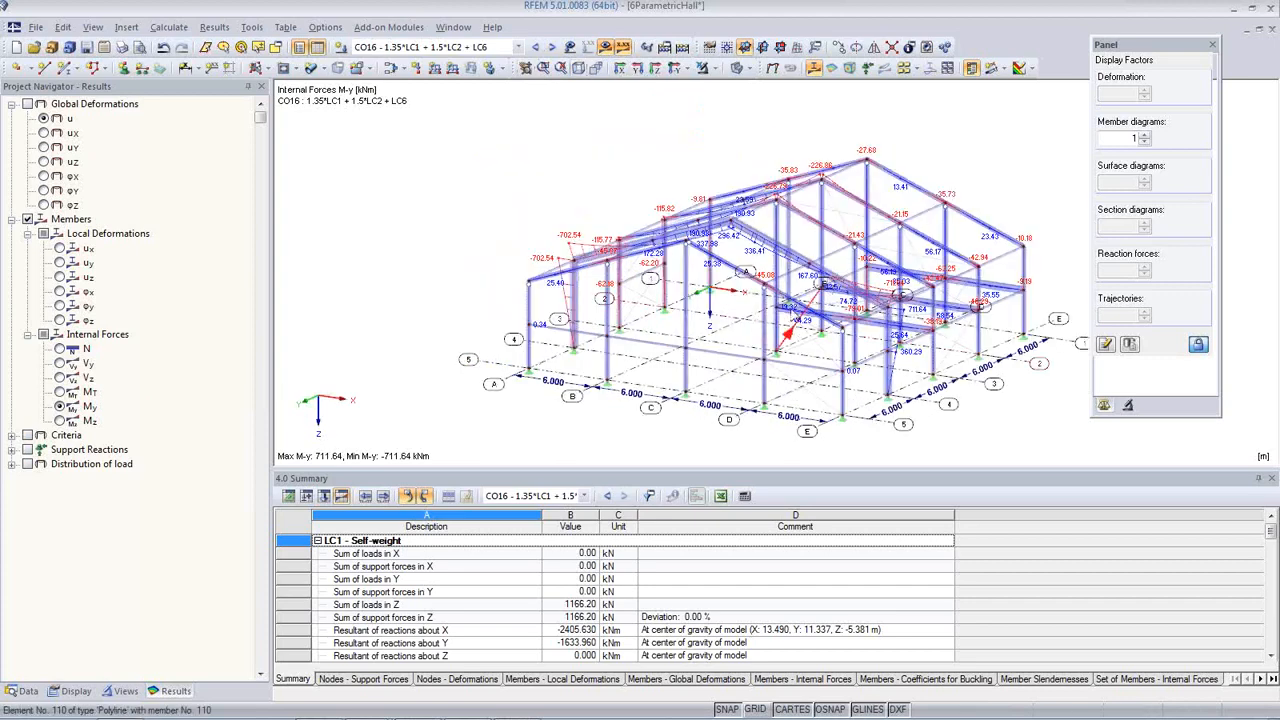
- Set the display factor of the member diagrams to 1.5 and show the hall as a wireframe
{"action": "middle_click_drag", "start_coordinate": [846, 310], "coordinate": [732, 315], "text": "ctrl"}
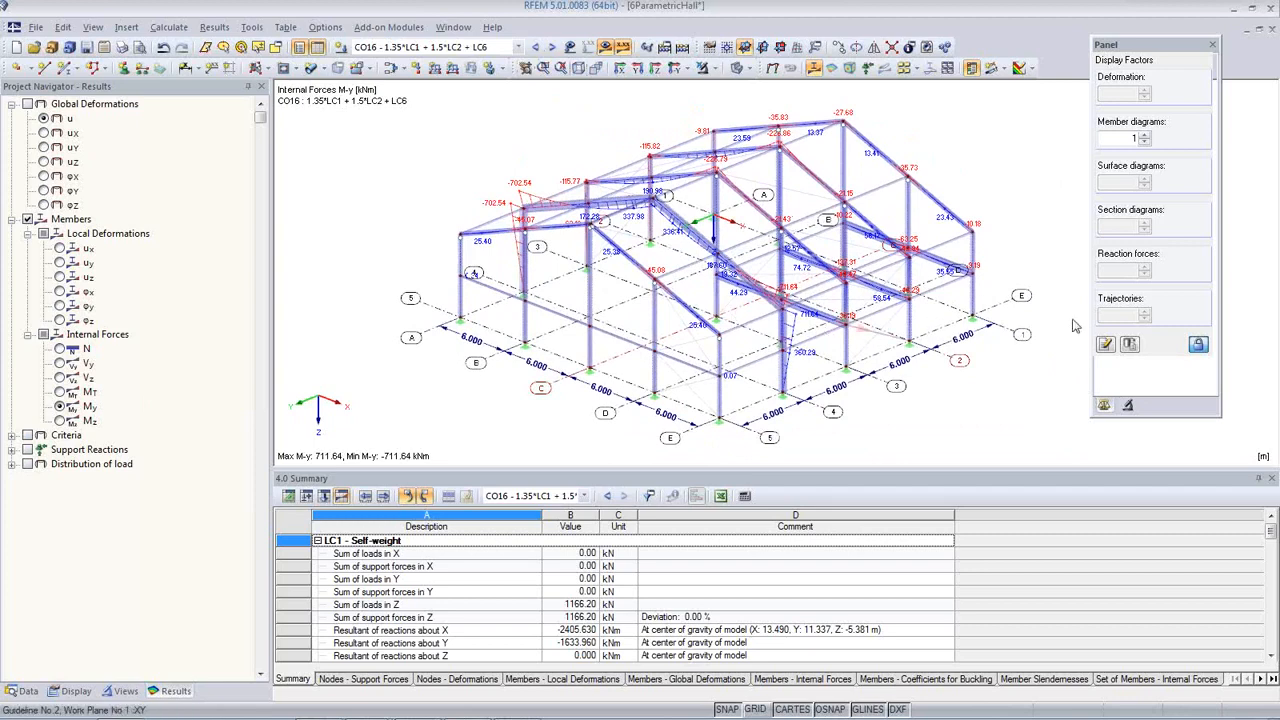
{"action": "left_click", "coordinate": [1146, 134]}
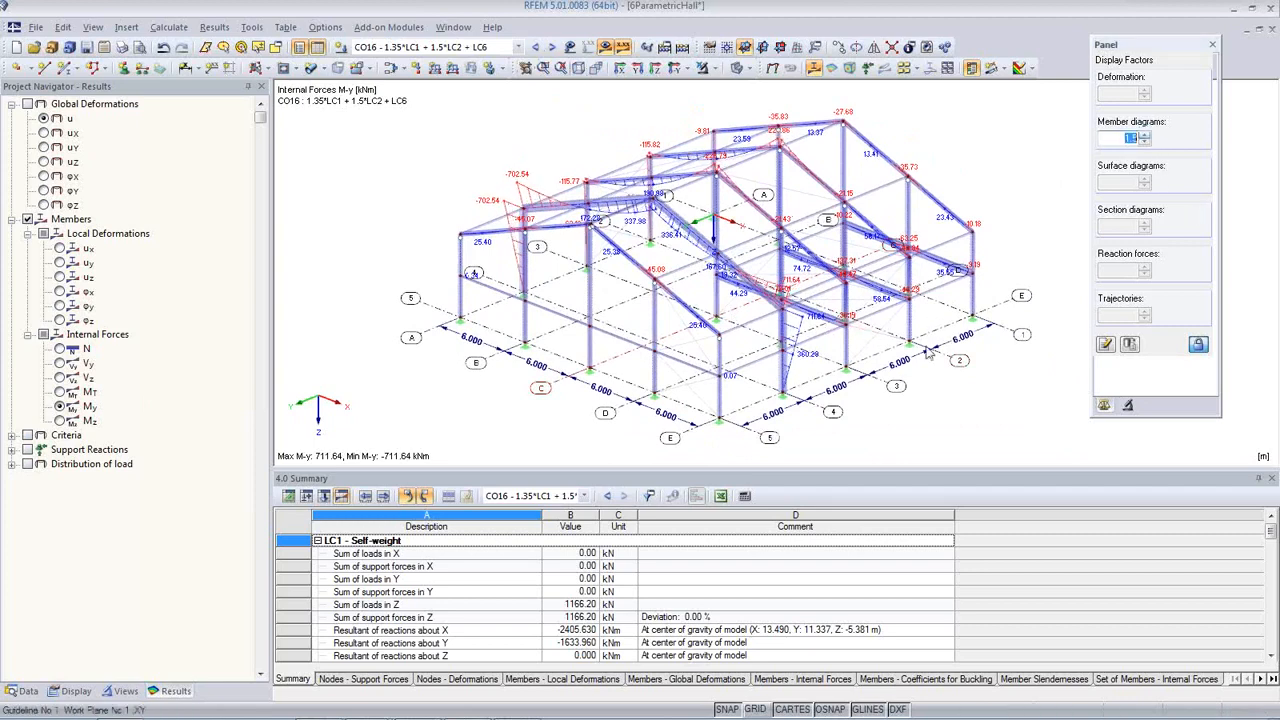
{"action": "left_click", "coordinate": [736, 67]}
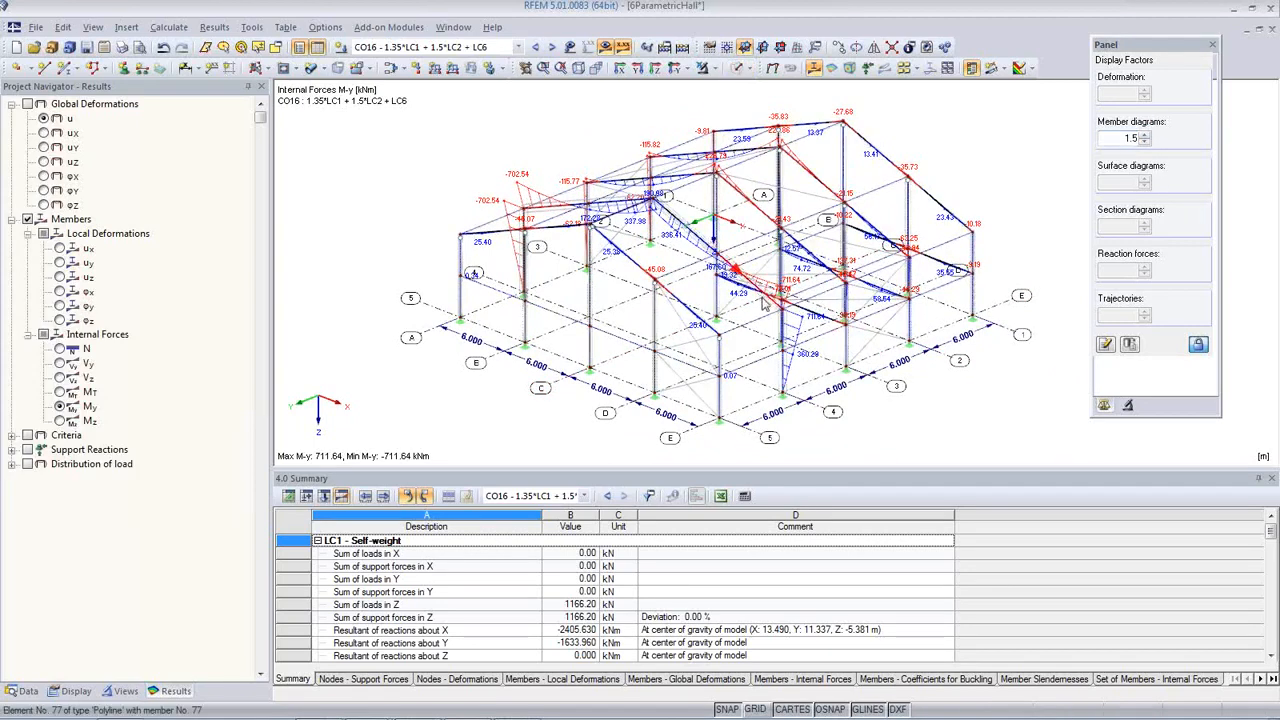
{"action": "middle_click_drag", "start_coordinate": [889, 352], "coordinate": [822, 393], "text": "ctrl"}
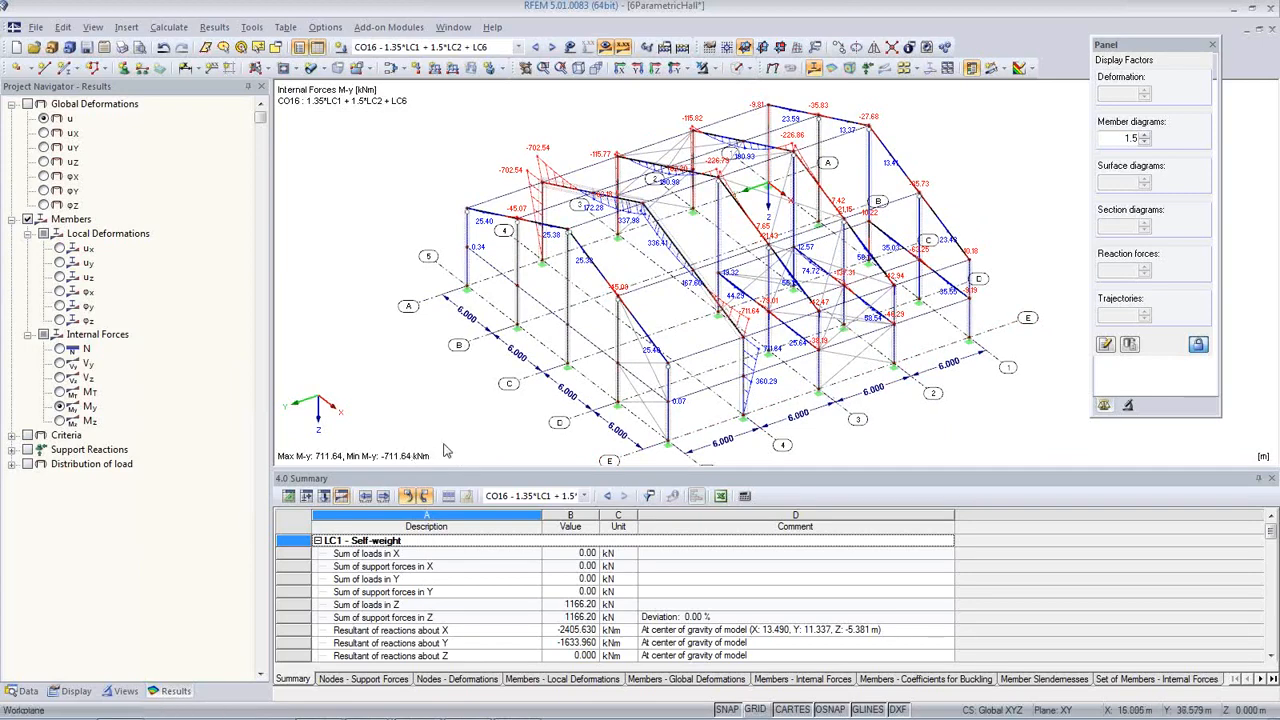
- Collapse the 6ParametricHall tree in the project data and bring up the 7Plausibility model
{"action": "left_click", "coordinate": [36, 28]}
{"action": "left_click", "coordinate": [350, 287]}
{"action": "left_click", "coordinate": [22, 691]}
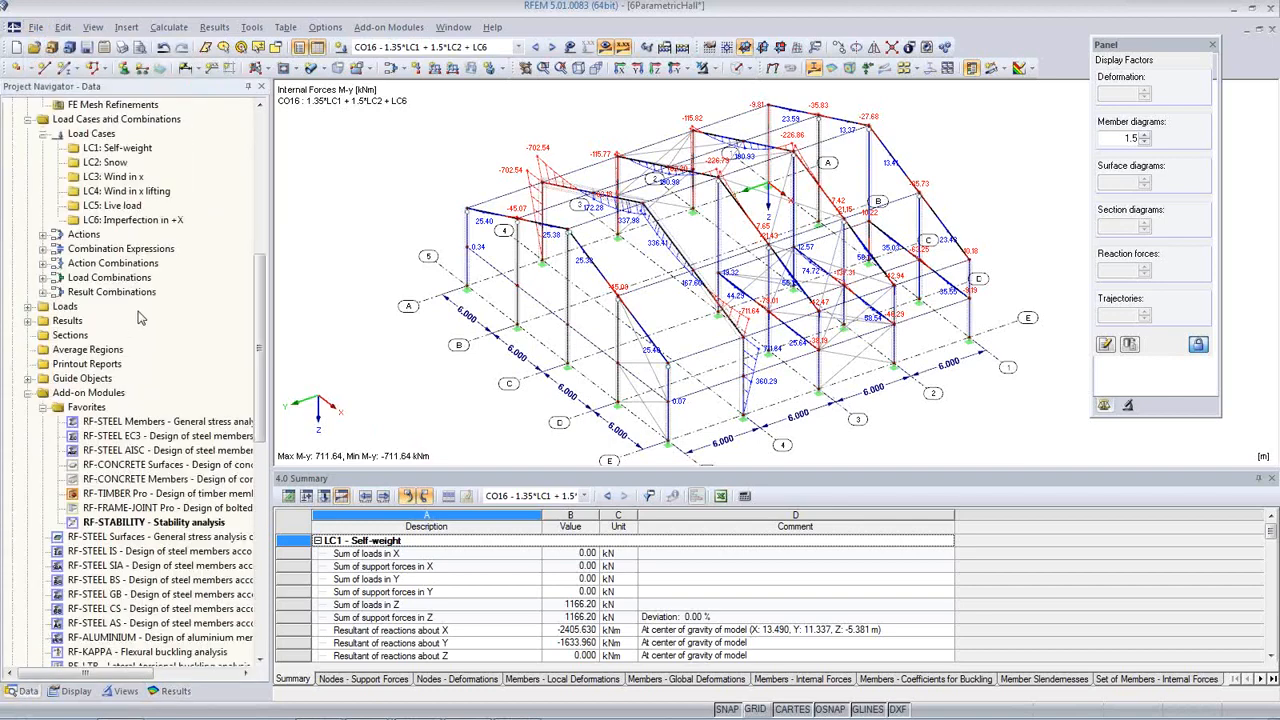
{"action": "scroll", "coordinate": [148, 316], "scroll_direction": "up", "scroll_amount": 10}
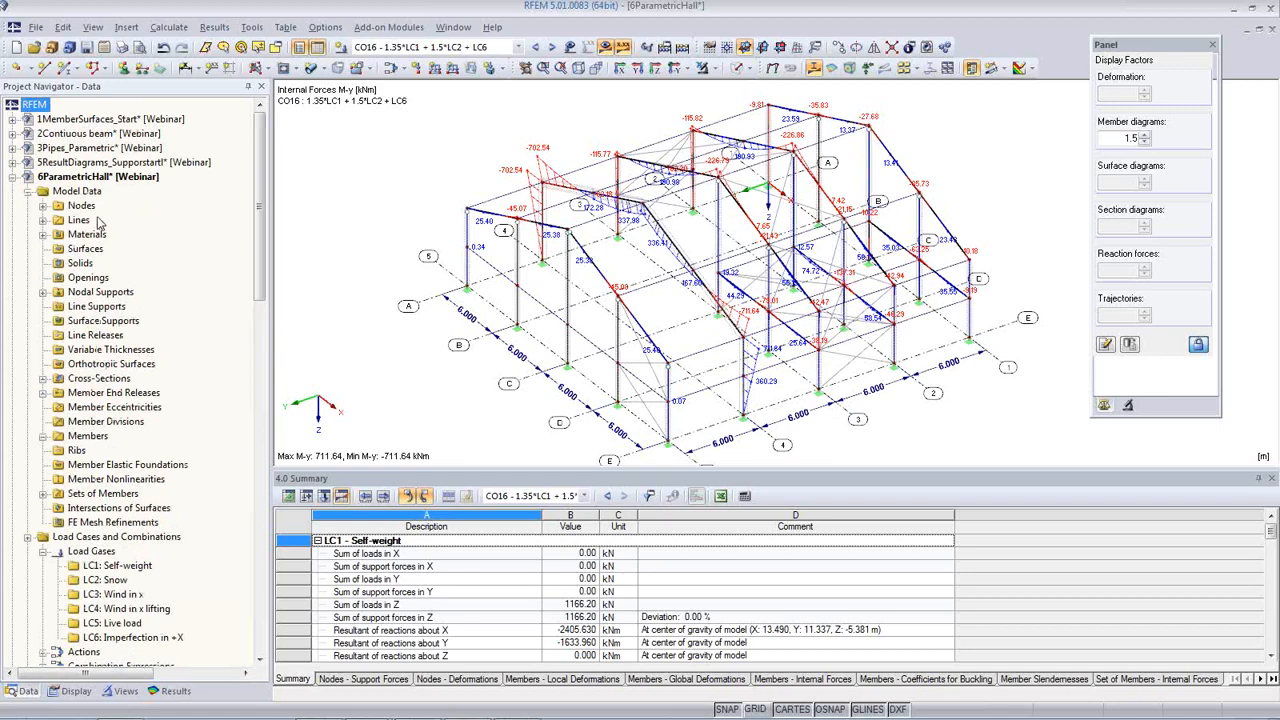
{"action": "left_click", "coordinate": [13, 177]}
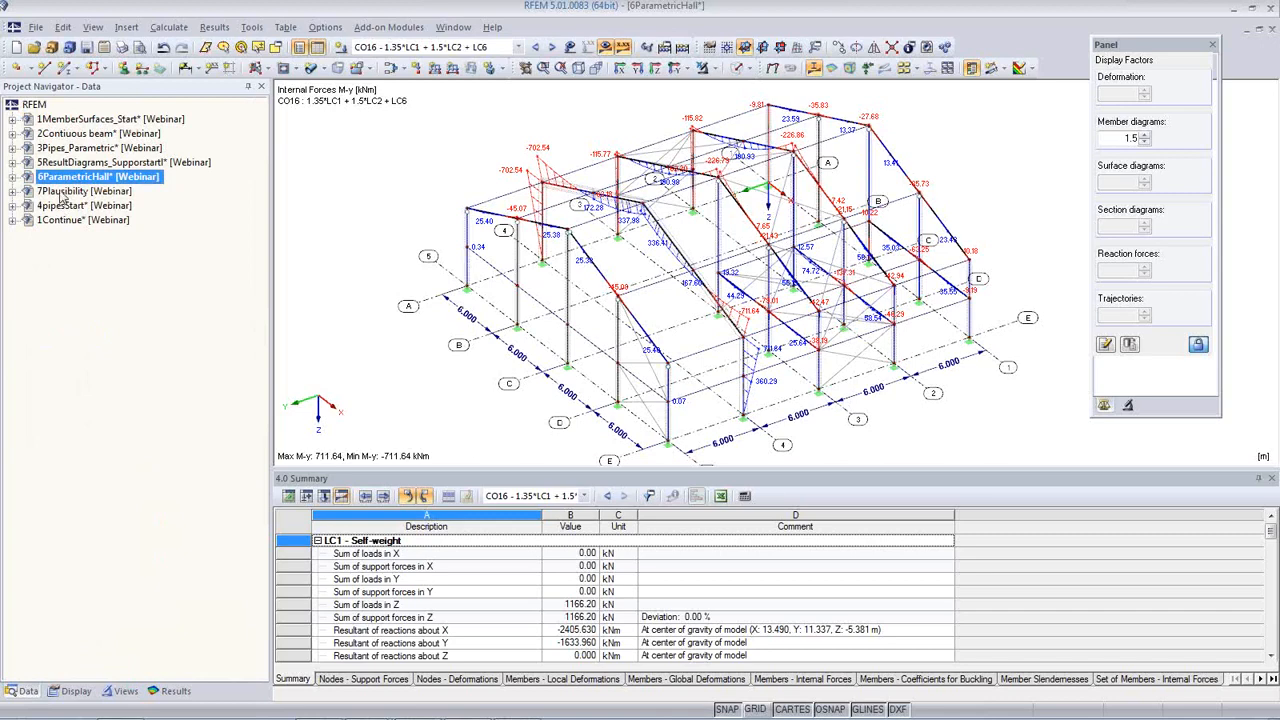
{"action": "right_click", "coordinate": [60, 192]}
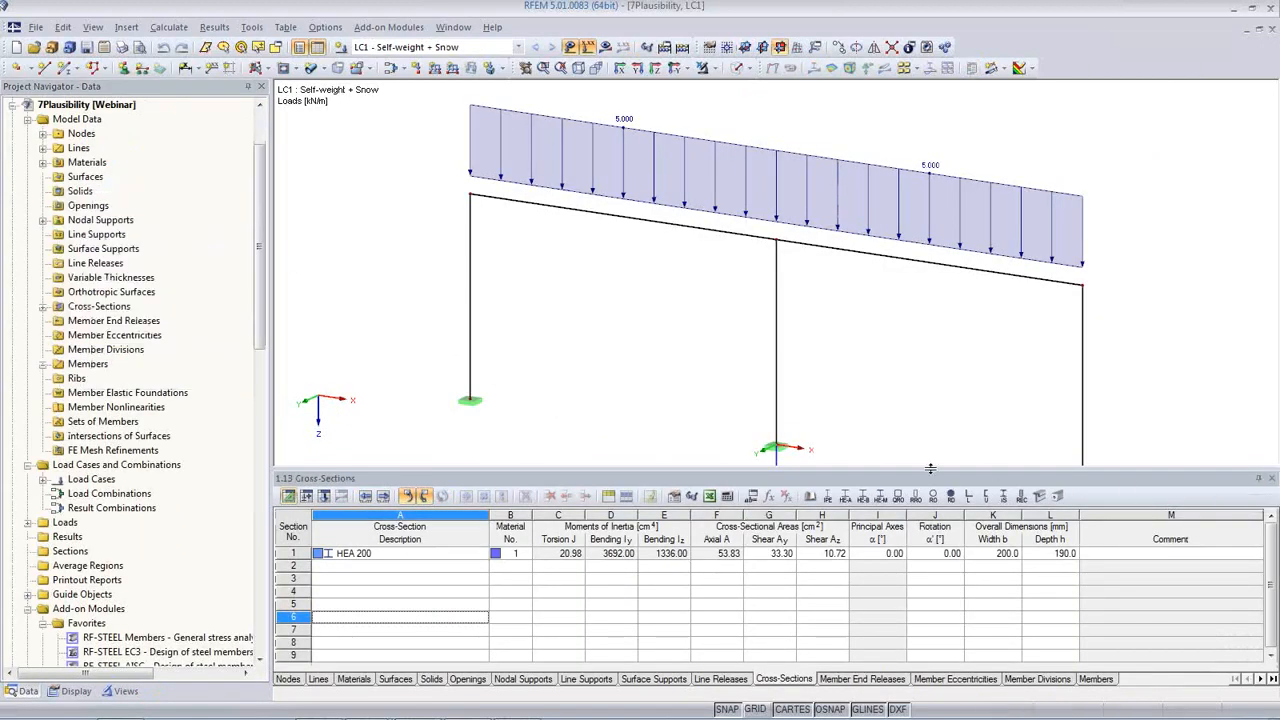
- Enlarge the graphics area above the cross-section table and try to calculate load case LC1 - Self-weight + Snow
{"action": "left_click_drag", "start_coordinate": [930, 468], "coordinate": [936, 566]}
{"action": "middle_click_drag", "start_coordinate": [836, 449], "coordinate": [714, 492]}
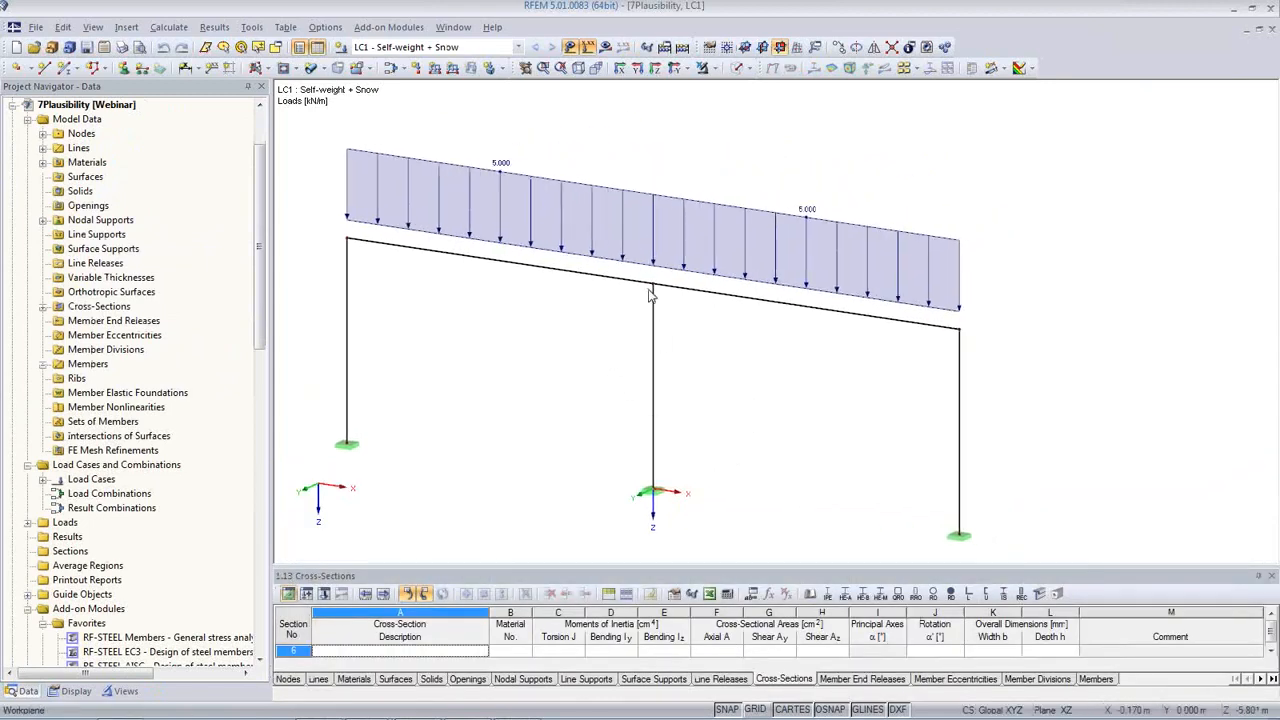
{"action": "middle_click_drag", "start_coordinate": [724, 339], "coordinate": [749, 371], "text": "ctrl"}
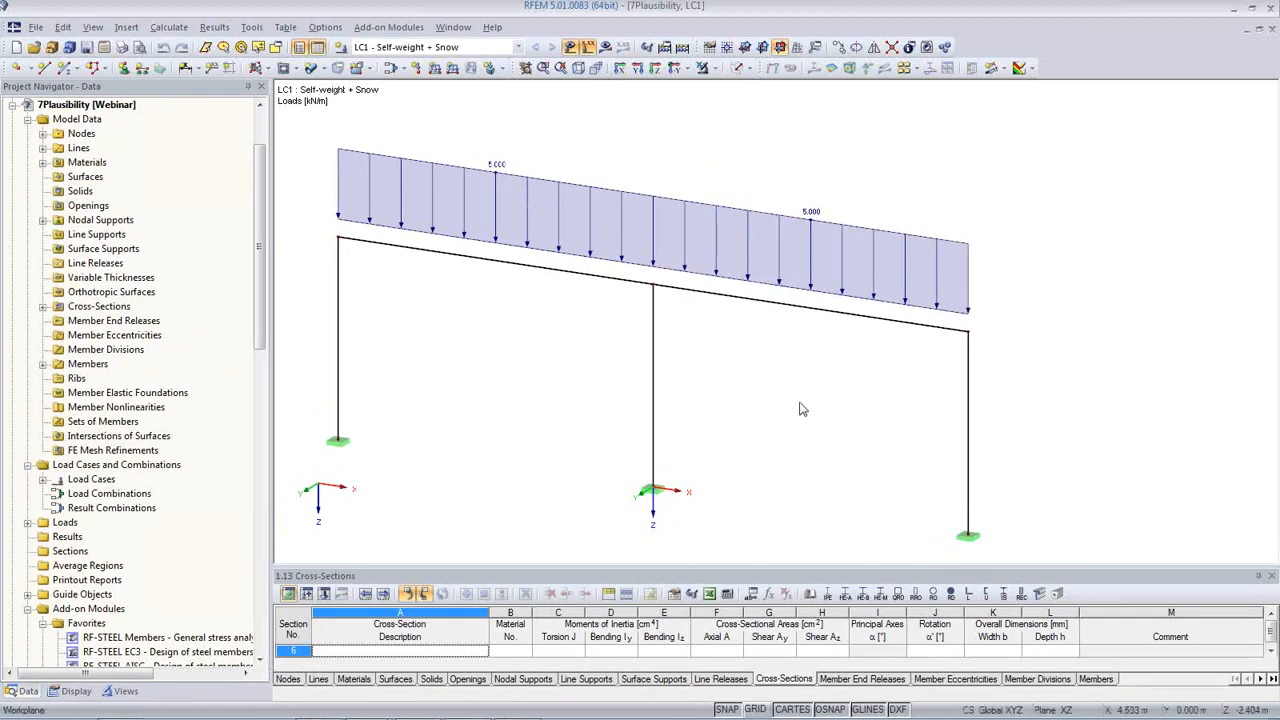
{"action": "scroll", "coordinate": [803, 400], "scroll_direction": "up", "scroll_amount": 1}
{"action": "scroll", "coordinate": [803, 400], "scroll_direction": "down", "scroll_amount": 1}
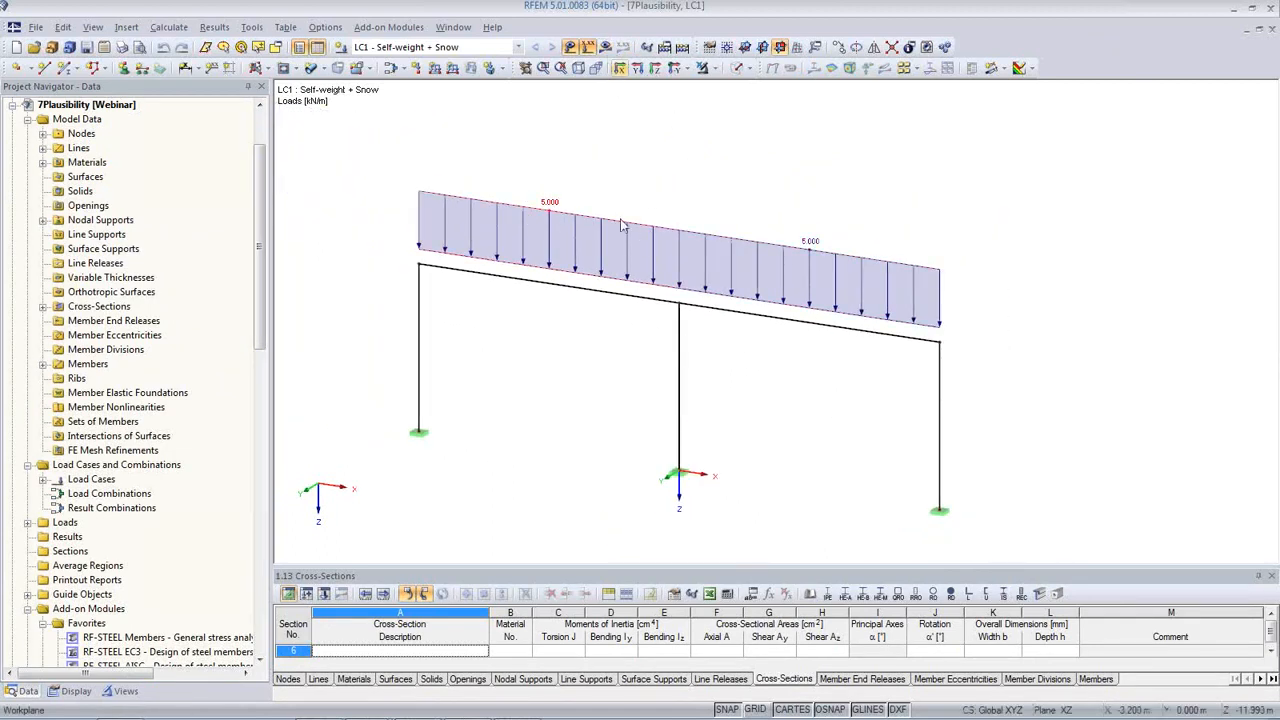
{"action": "left_click", "coordinate": [606, 48]}
{"action": "left_click", "coordinate": [611, 399]}
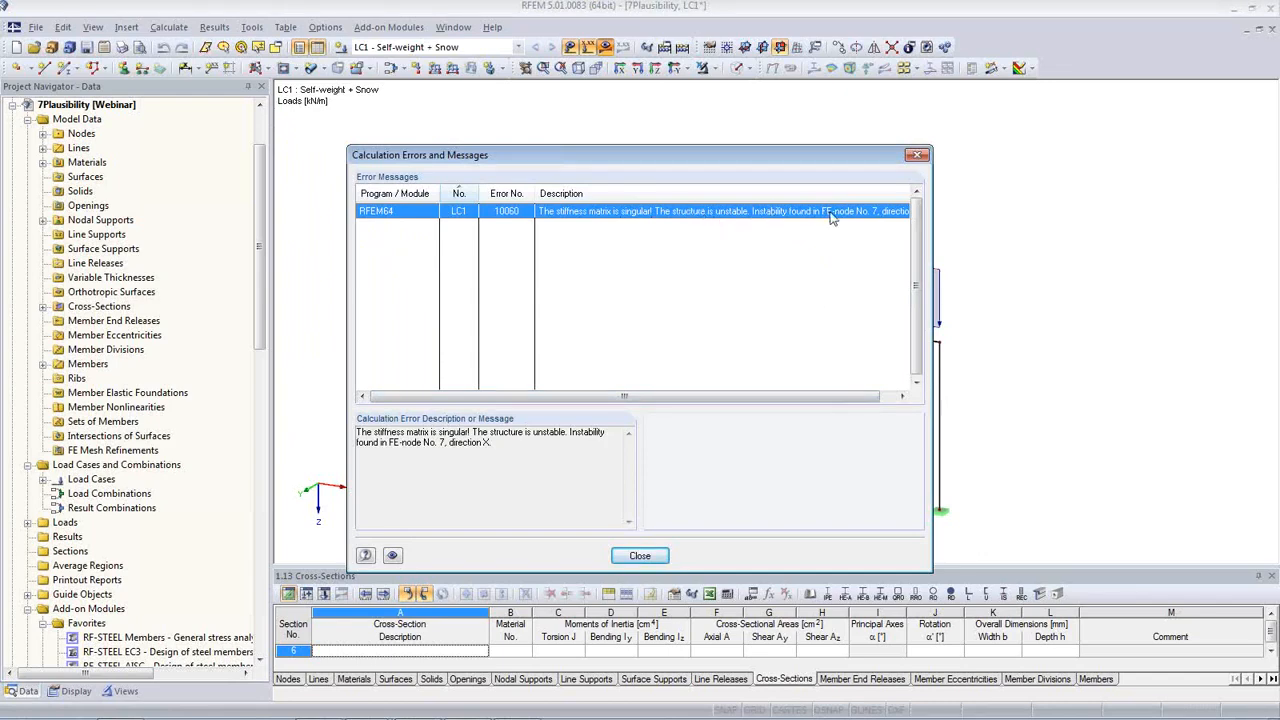
- Read the calculation error message, dismiss it and examine the beam joint above the middle column at close range
{"action": "left_click_drag", "start_coordinate": [693, 156], "coordinate": [401, 241]}
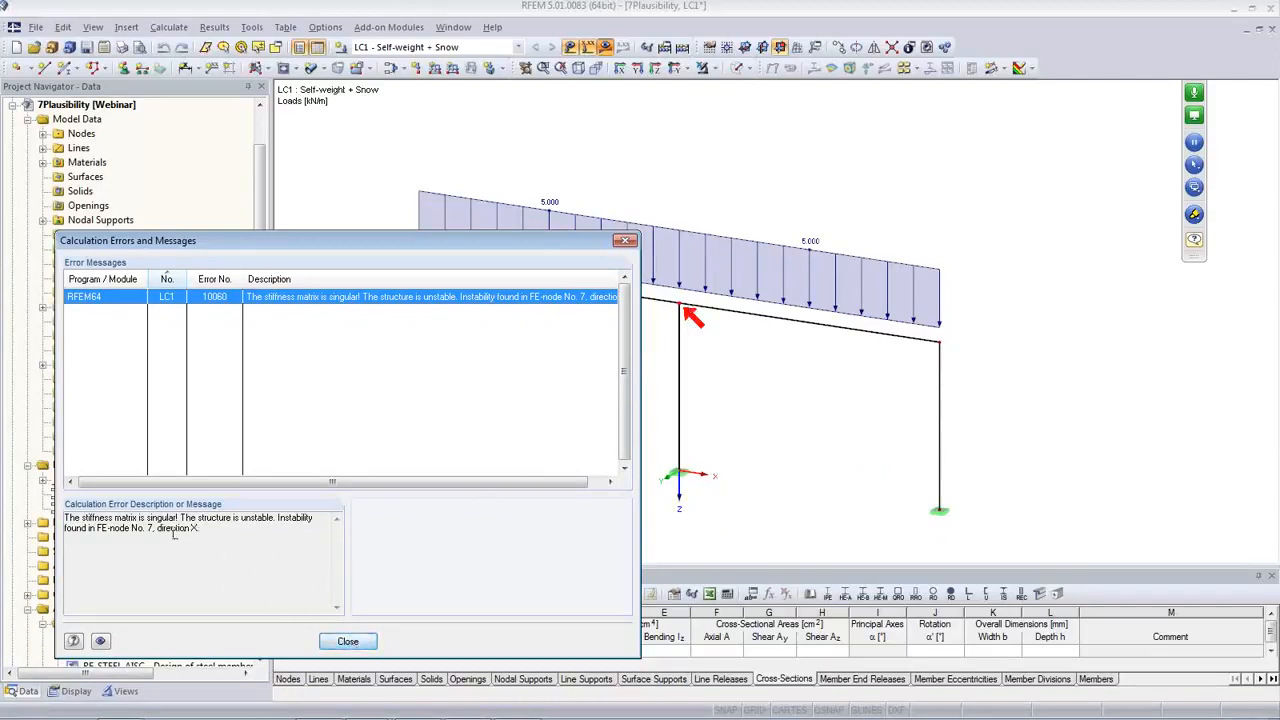
{"action": "left_click", "coordinate": [347, 641]}
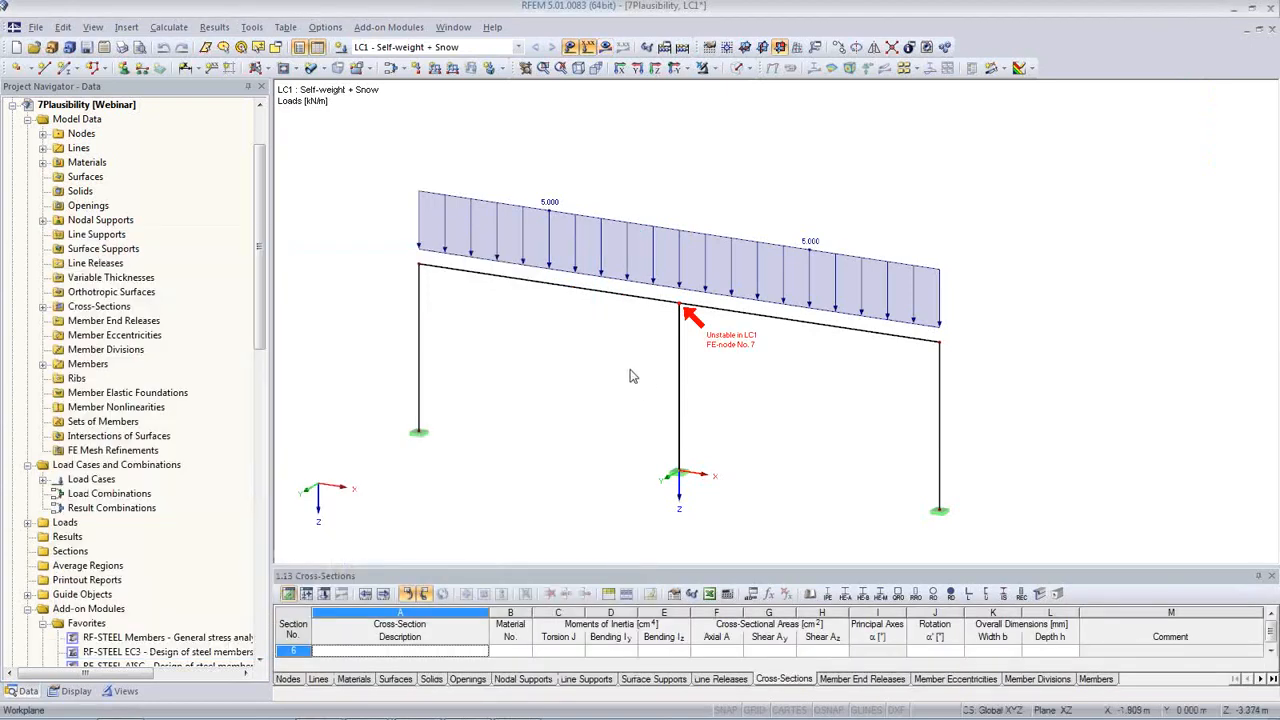
{"action": "scroll", "coordinate": [690, 296], "scroll_direction": "up", "scroll_amount": 10}
{"action": "scroll", "coordinate": [690, 296], "scroll_direction": "down", "scroll_amount": 5}
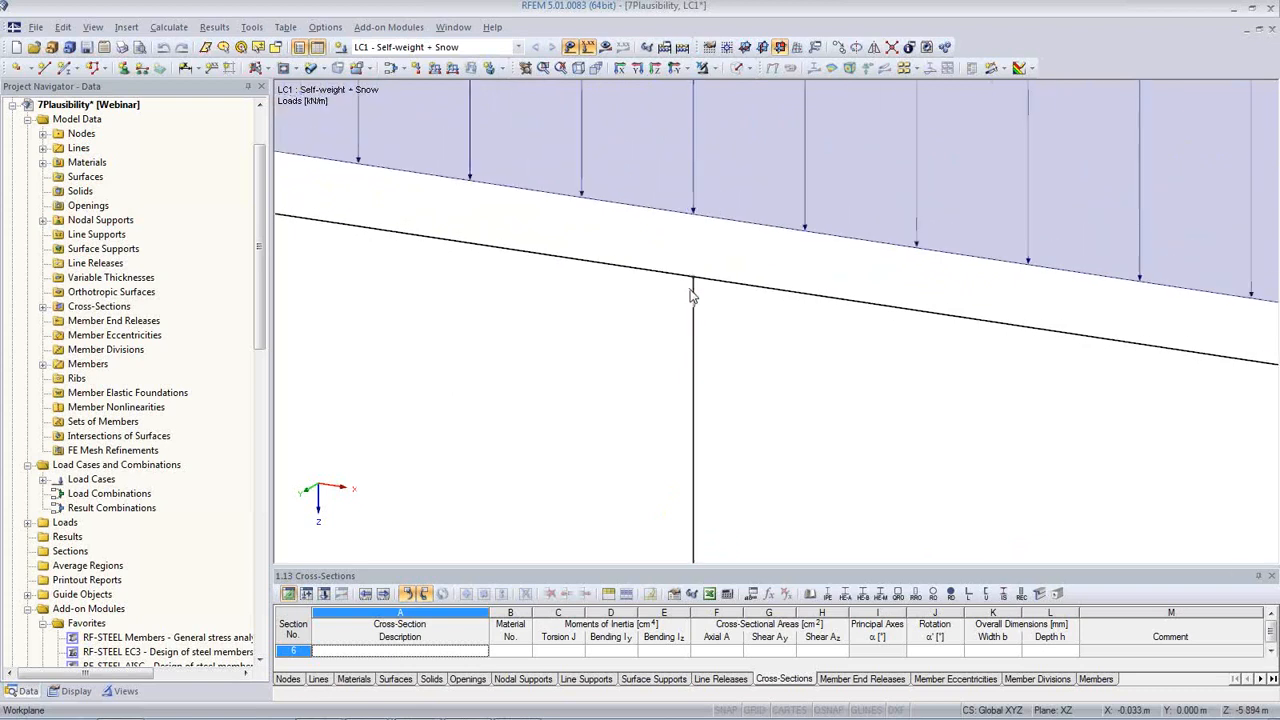
{"action": "scroll", "coordinate": [690, 322], "scroll_direction": "up", "scroll_amount": 5}
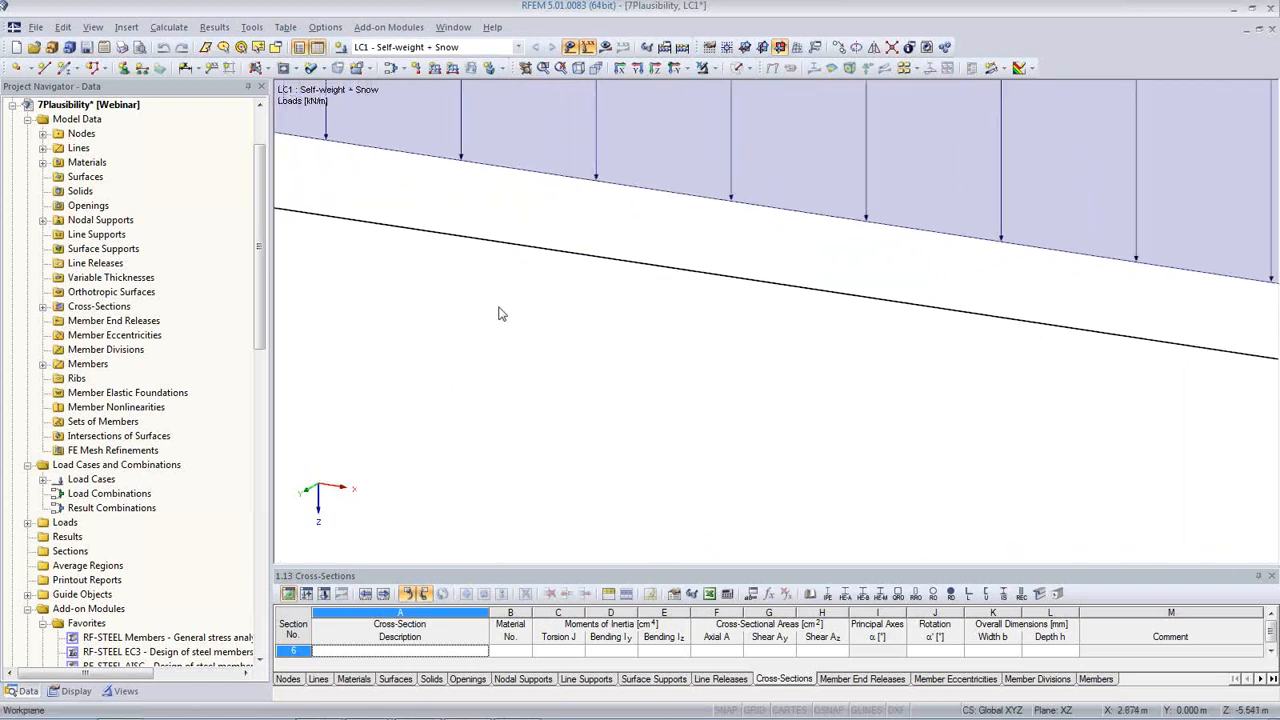
{"action": "scroll", "coordinate": [760, 310], "scroll_direction": "down", "scroll_amount": 5}
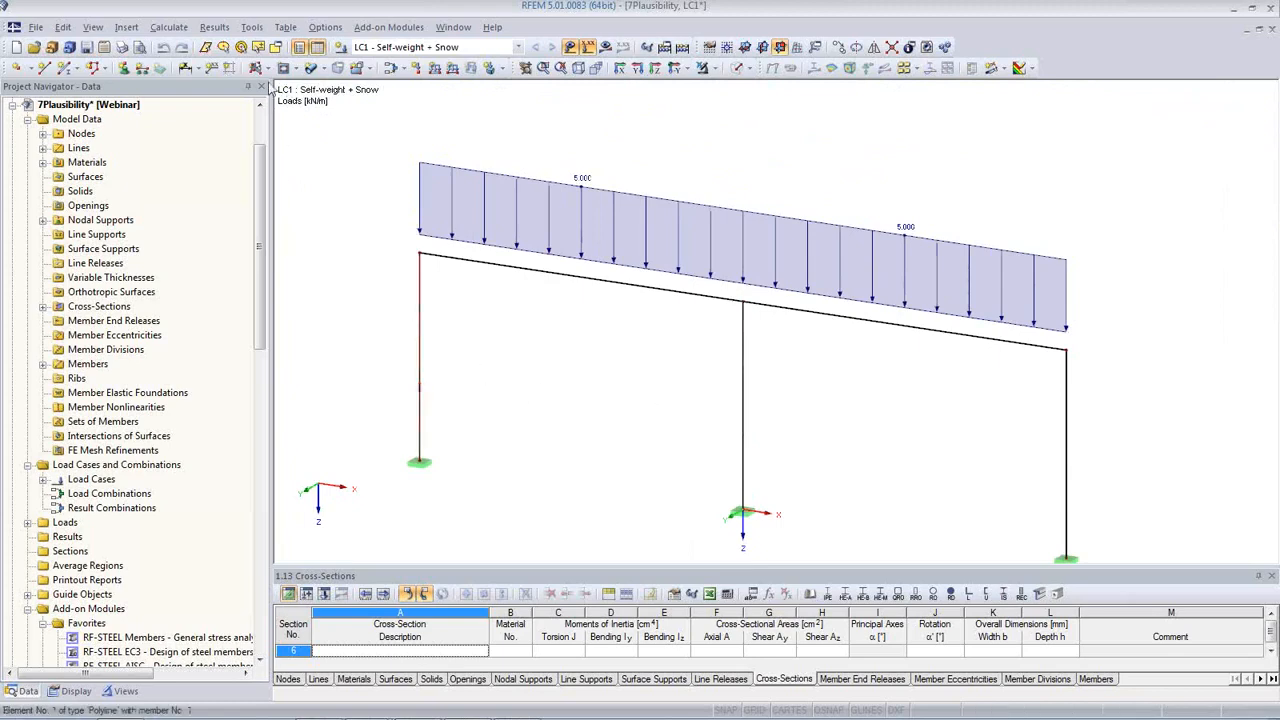
- Run the model check for identical nodes with a tolerance of 0.005 m
{"action": "left_click", "coordinate": [252, 28]}
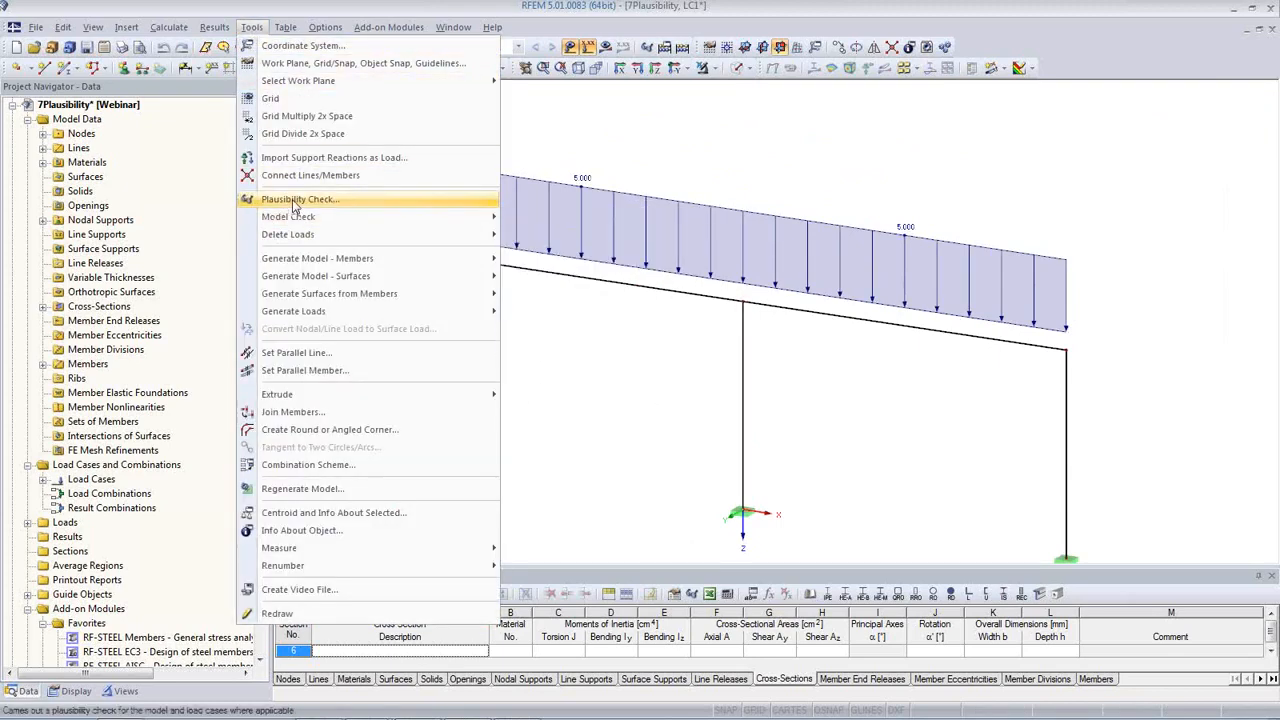
{"action": "mouse_move", "coordinate": [296, 219]}
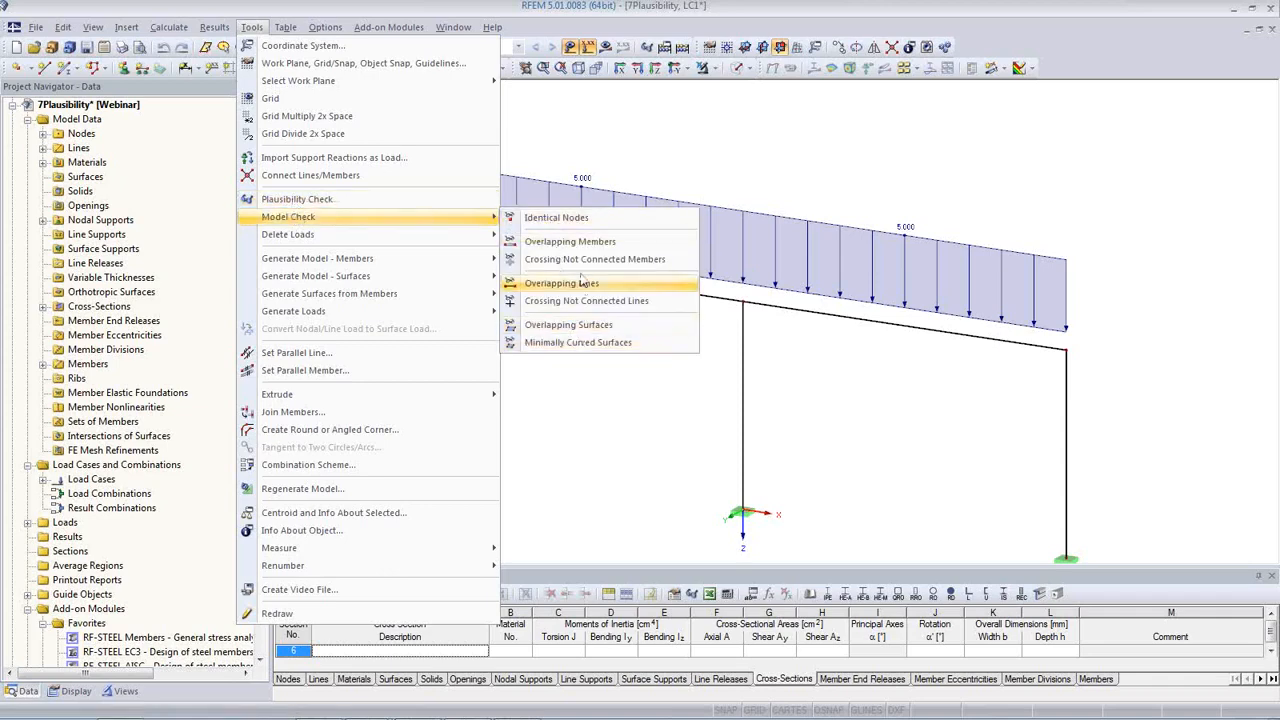
{"action": "left_click", "coordinate": [567, 218]}
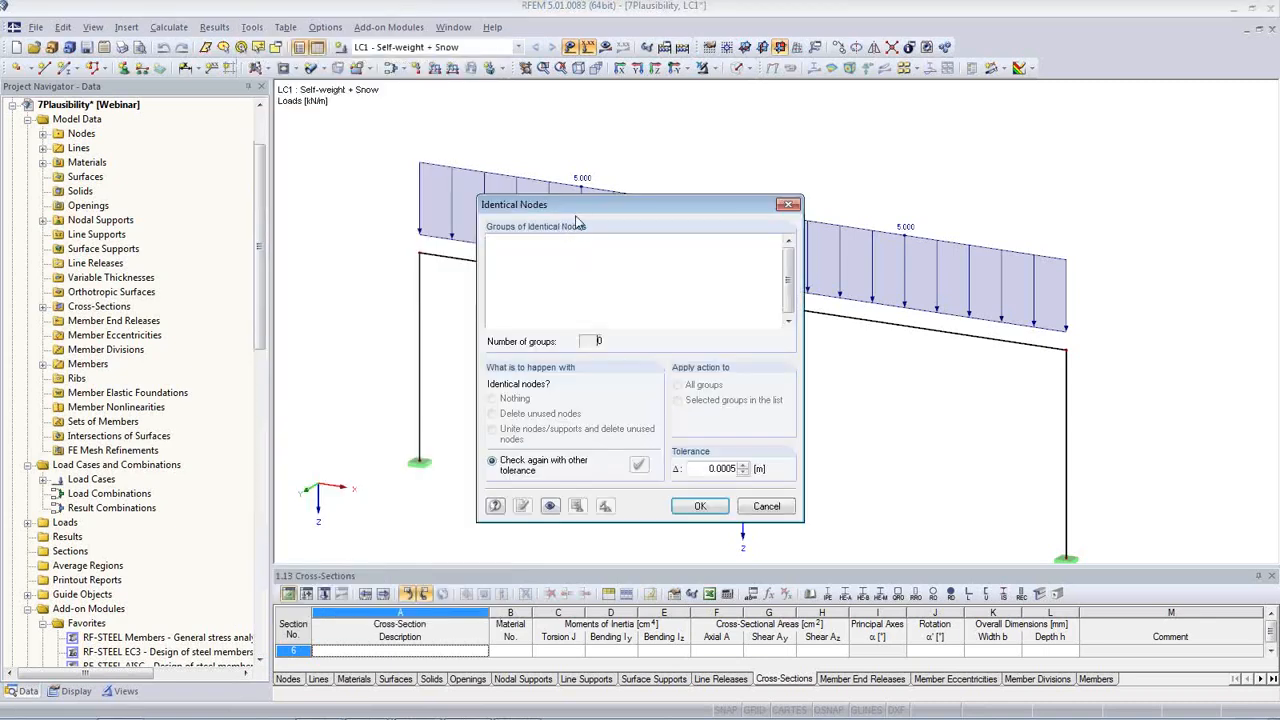
{"action": "left_click_drag", "start_coordinate": [590, 205], "coordinate": [259, 132]}
{"action": "left_click_drag", "start_coordinate": [380, 397], "coordinate": [404, 396]}
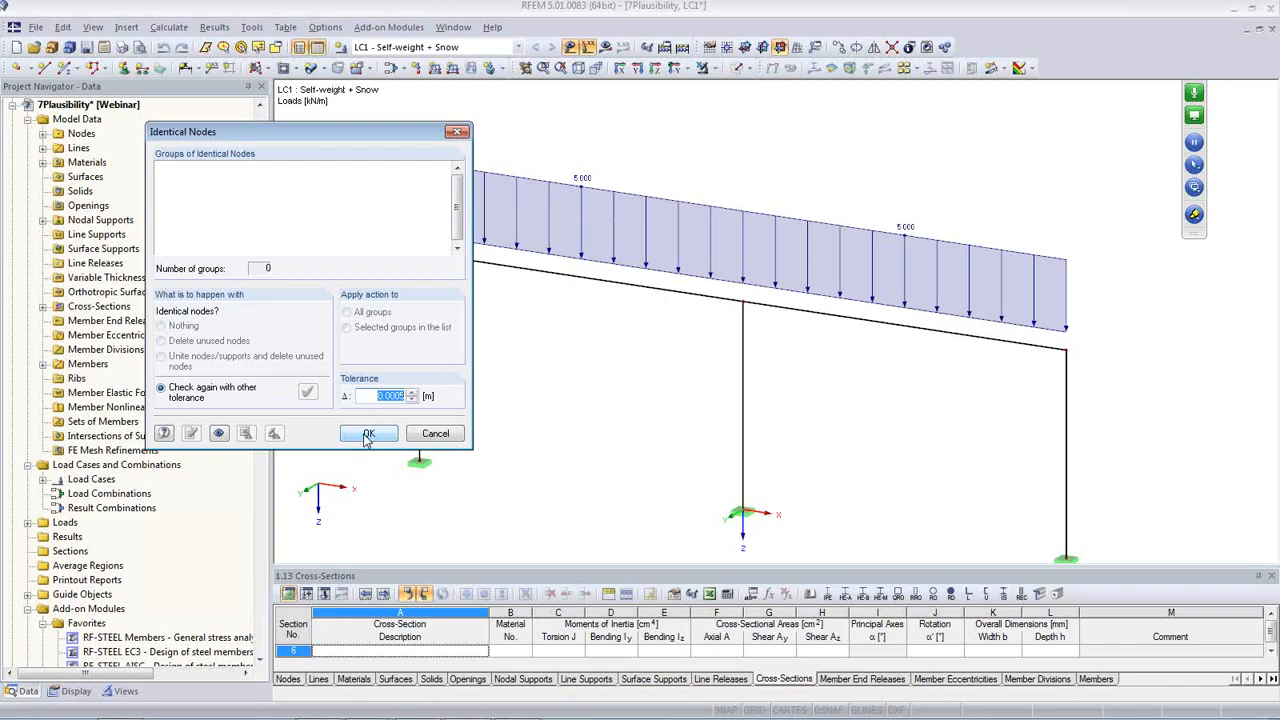
{"action": "left_click", "coordinate": [394, 396]}
{"action": "key", "text": "BackSpace"}
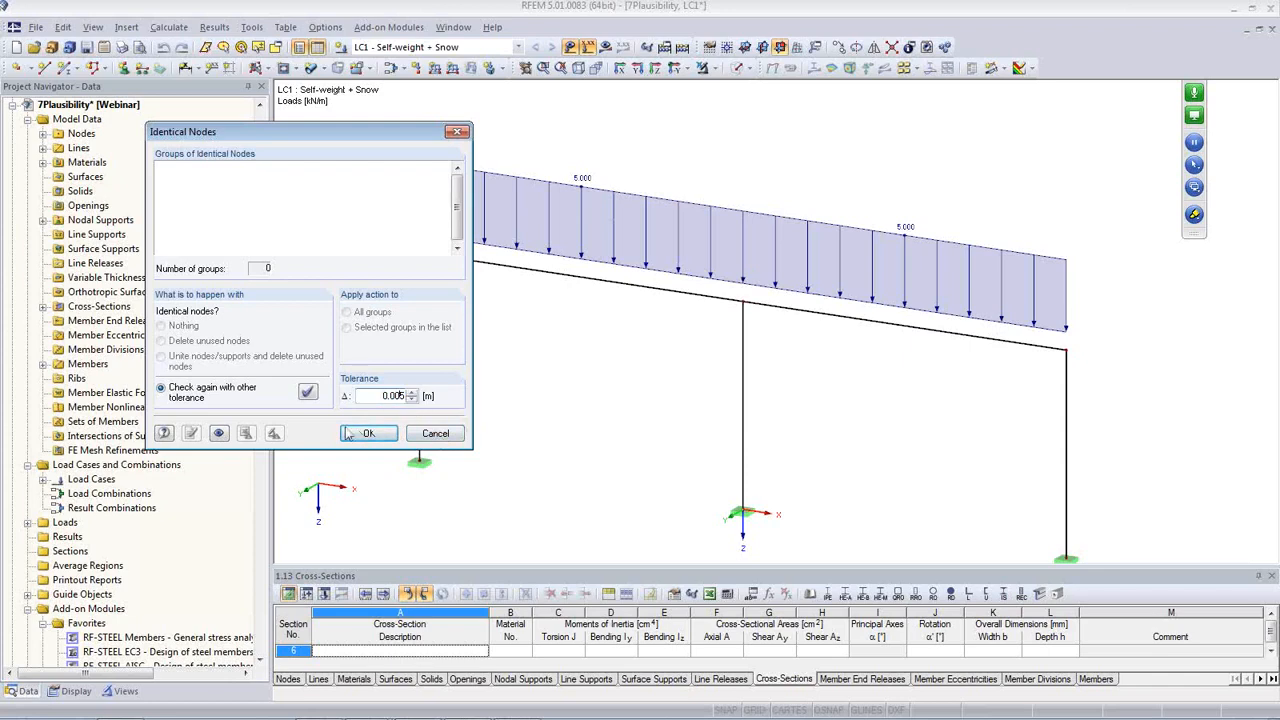
{"action": "left_click", "coordinate": [309, 397]}
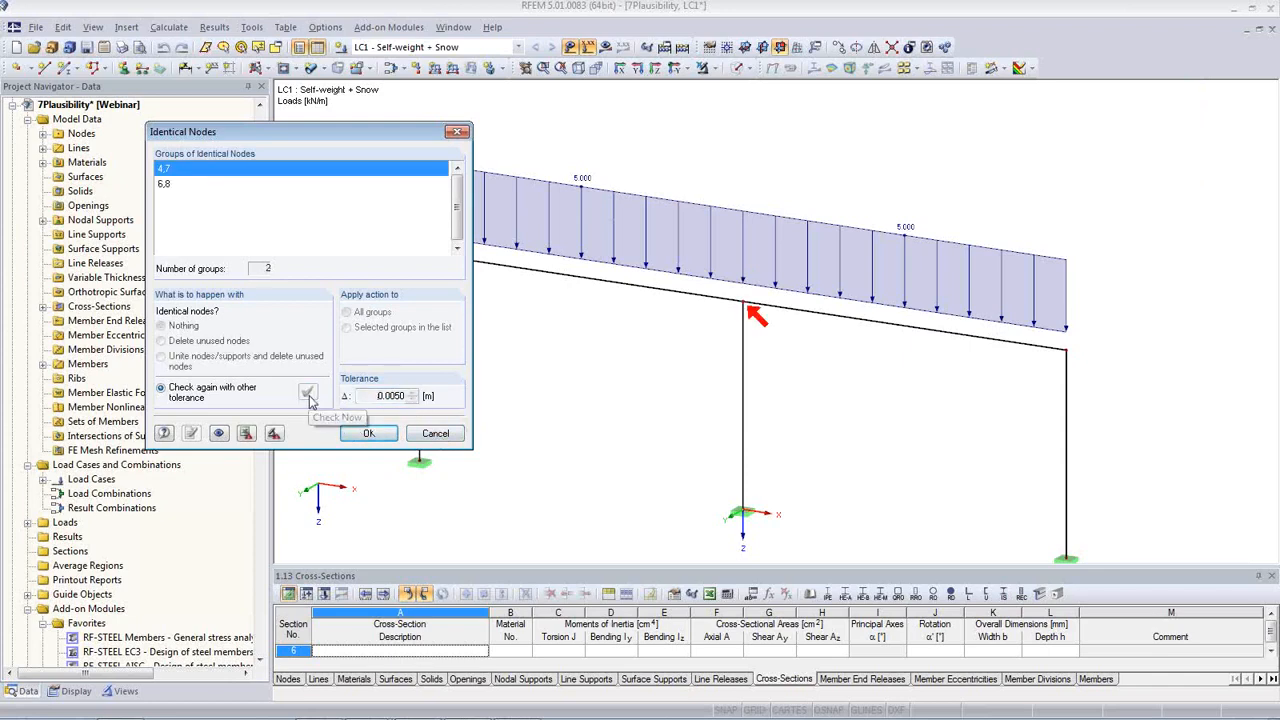
- Select the identical node groups 4,7 and 6,8 in turn to locate them on the frame
{"action": "left_click", "coordinate": [170, 185]}
{"action": "left_click", "coordinate": [169, 170]}
{"action": "left_click", "coordinate": [170, 185]}
{"action": "left_click", "coordinate": [172, 172]}
{"action": "left_click", "coordinate": [172, 185]}
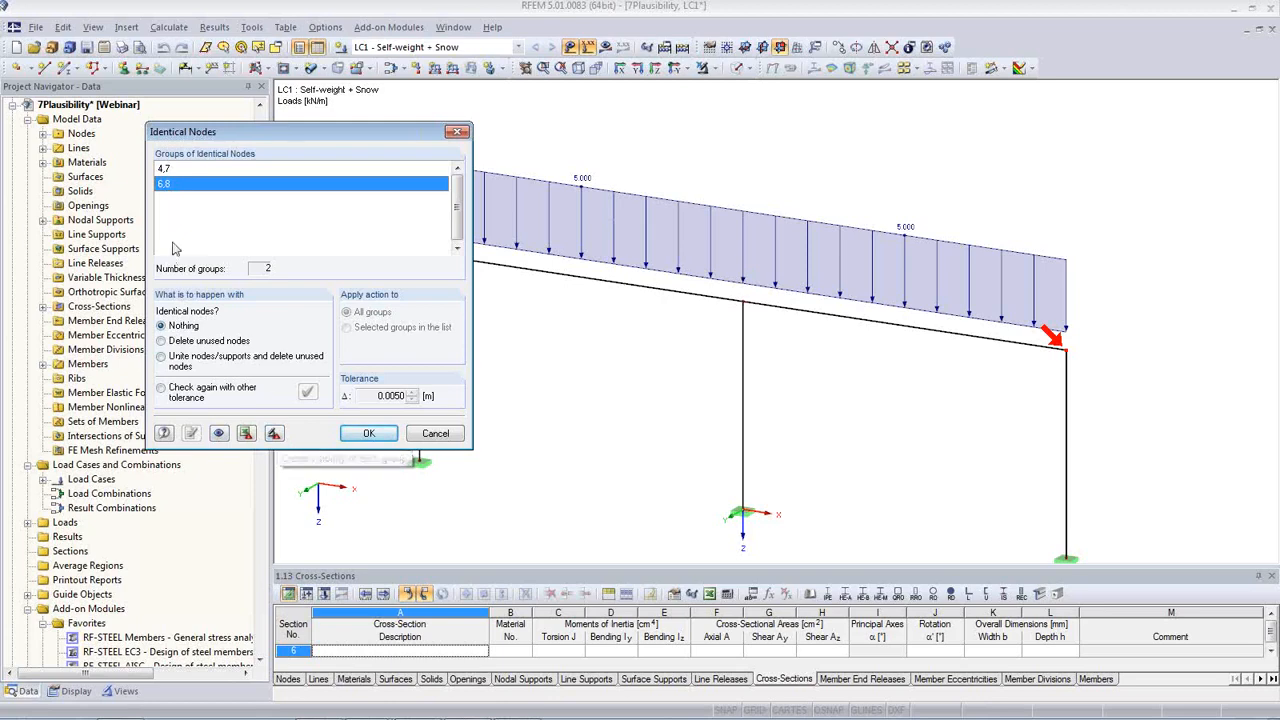
- Locate identical node groups 4,7 and 6,8 again, create a visibility for each group and leave the check without changing the nodes
{"action": "left_click", "coordinate": [170, 169]}
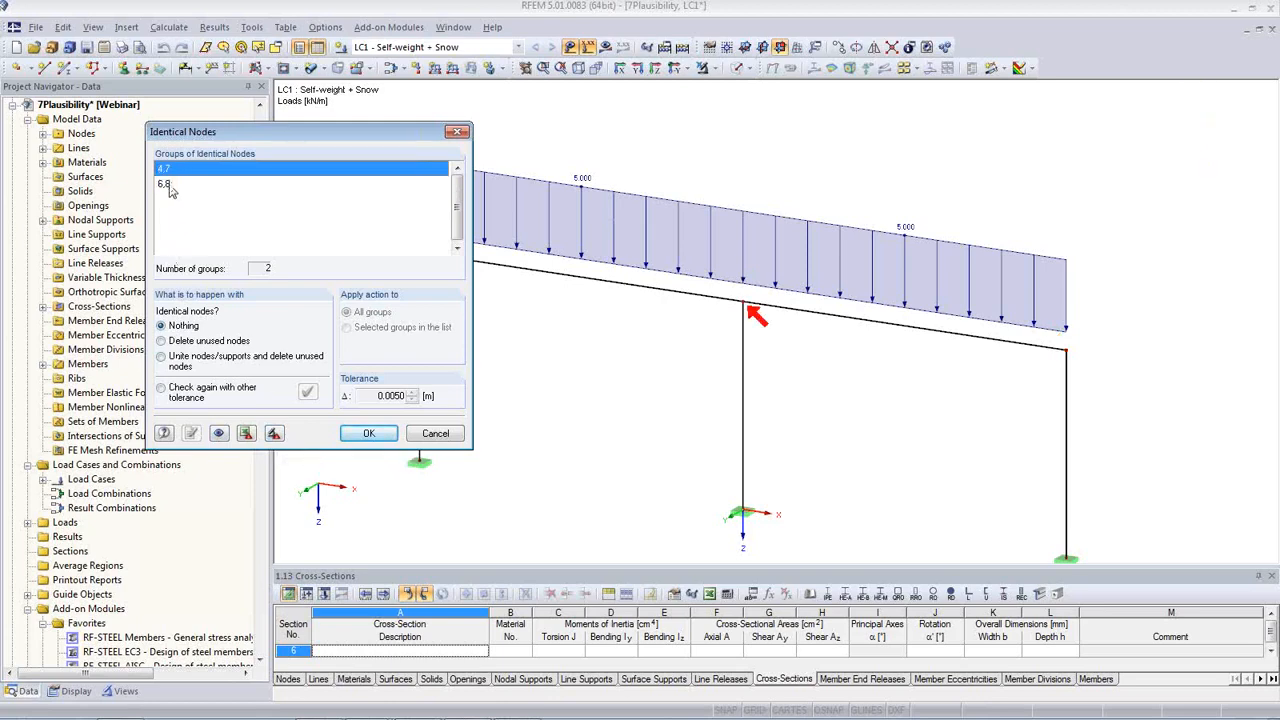
{"action": "left_click", "coordinate": [170, 185]}
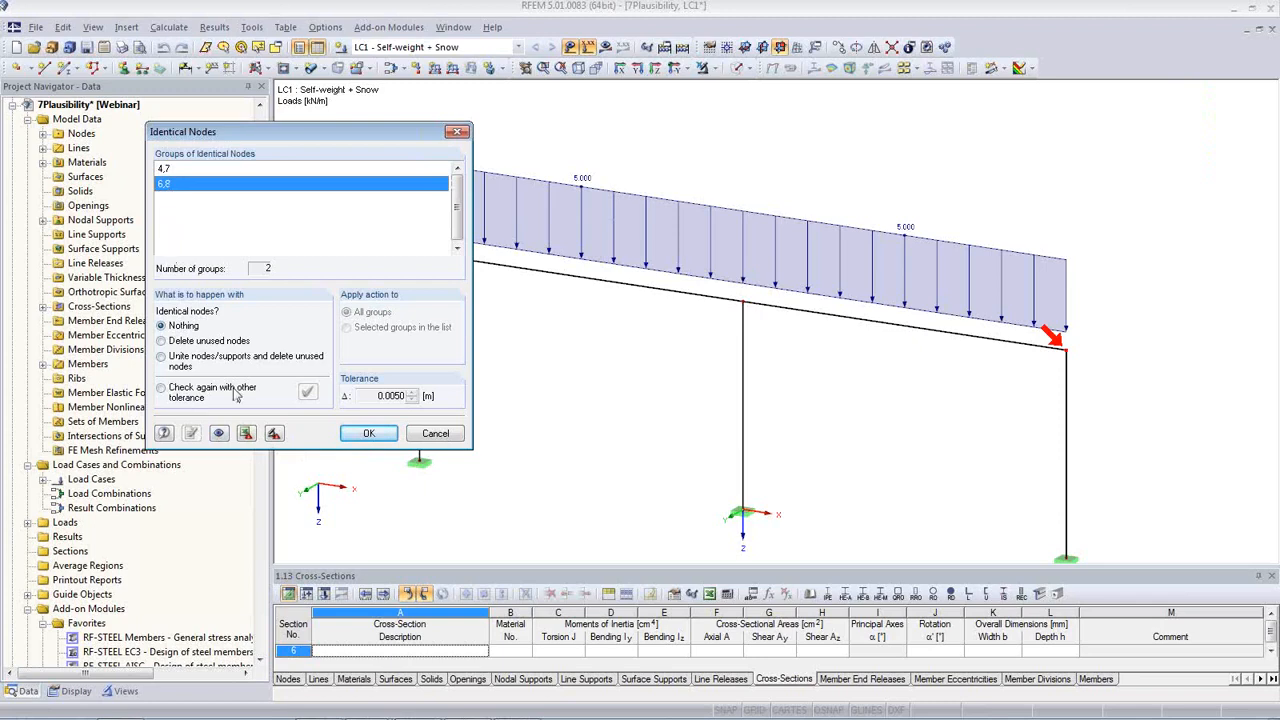
{"action": "left_click", "coordinate": [274, 436]}
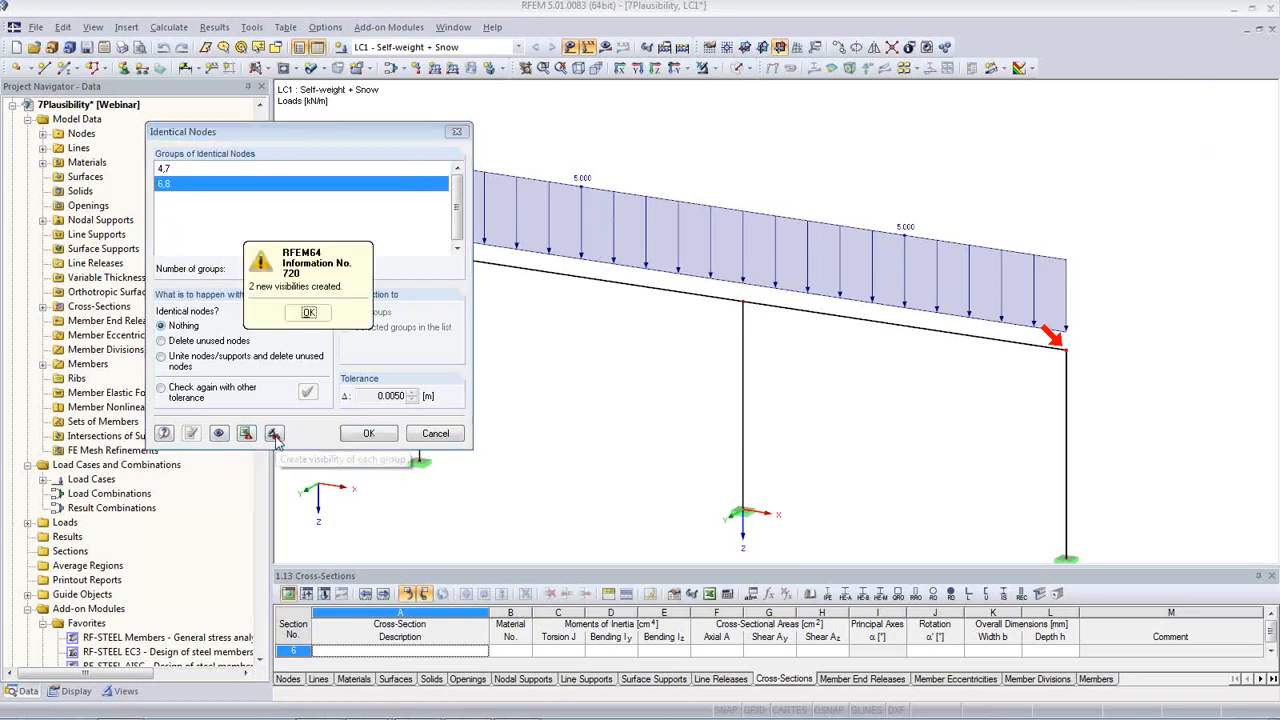
{"action": "left_click", "coordinate": [309, 313]}
{"action": "left_click", "coordinate": [436, 440]}
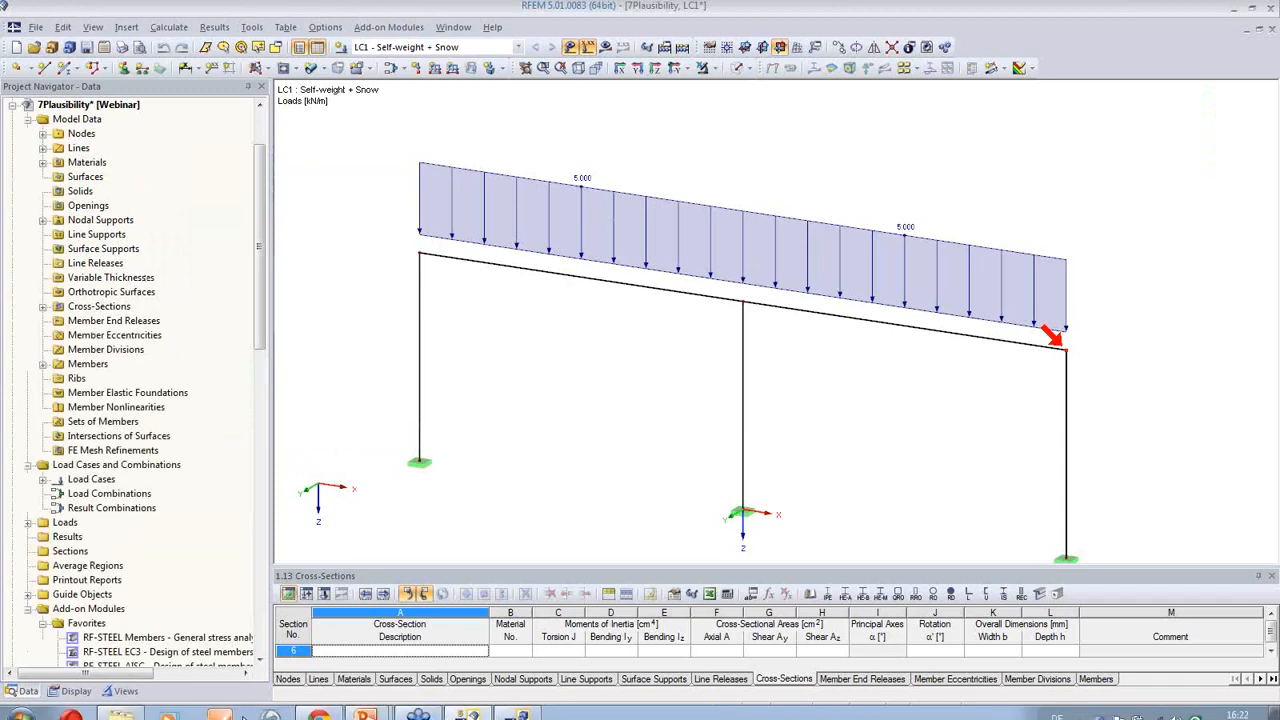
- Display the model check visibility Identical Nodes 4,7 and examine the beam joint above the middle column
{"action": "scroll", "coordinate": [150, 500], "scroll_direction": "down", "scroll_amount": 8}
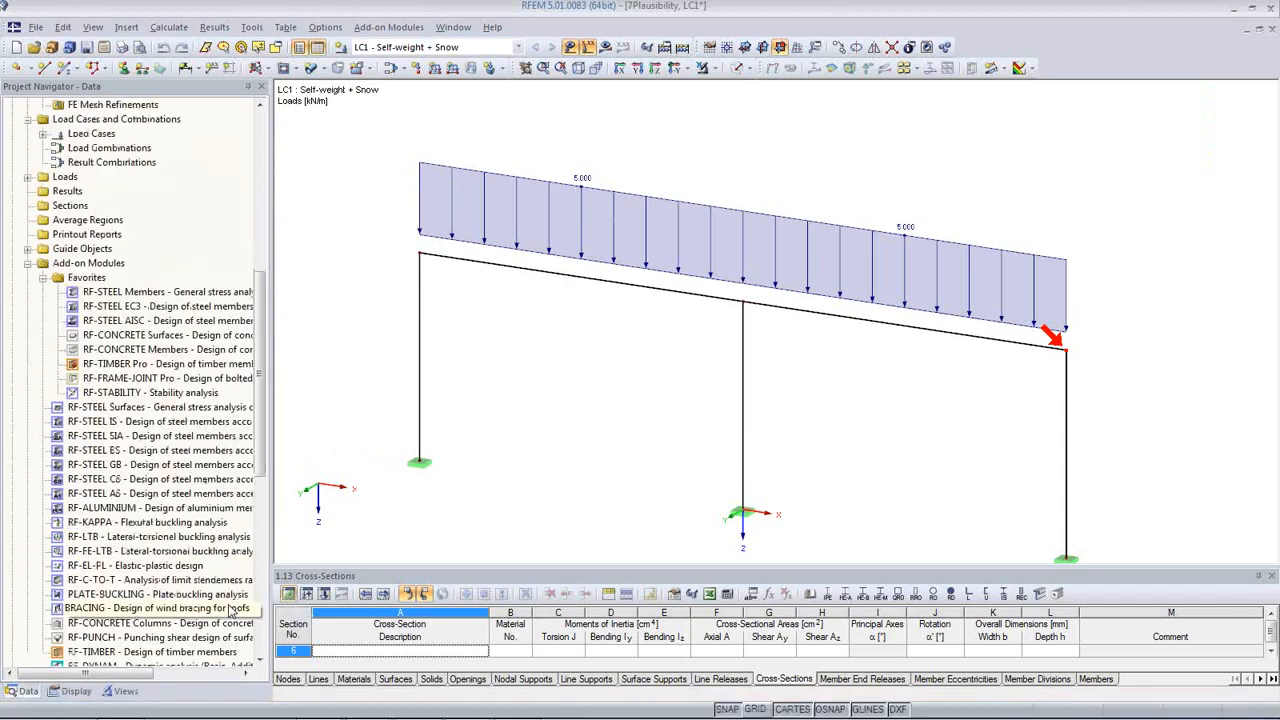
{"action": "left_click", "coordinate": [120, 691]}
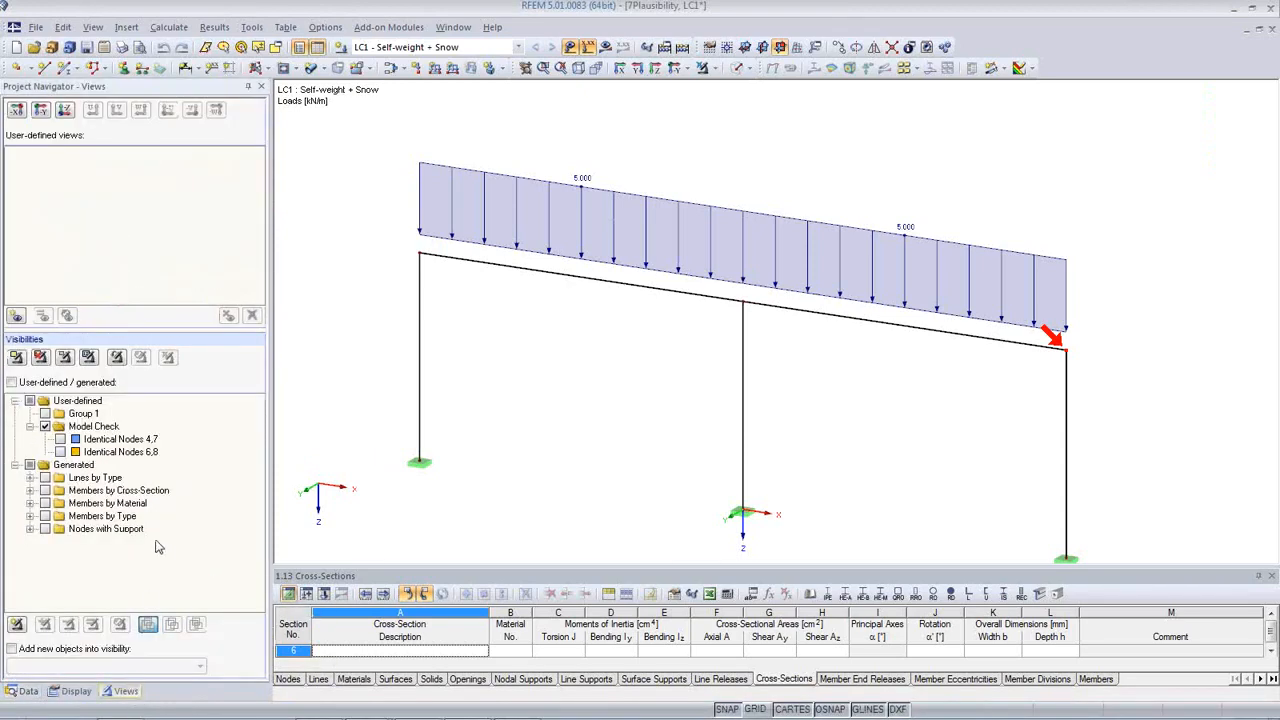
{"action": "left_click", "coordinate": [60, 439]}
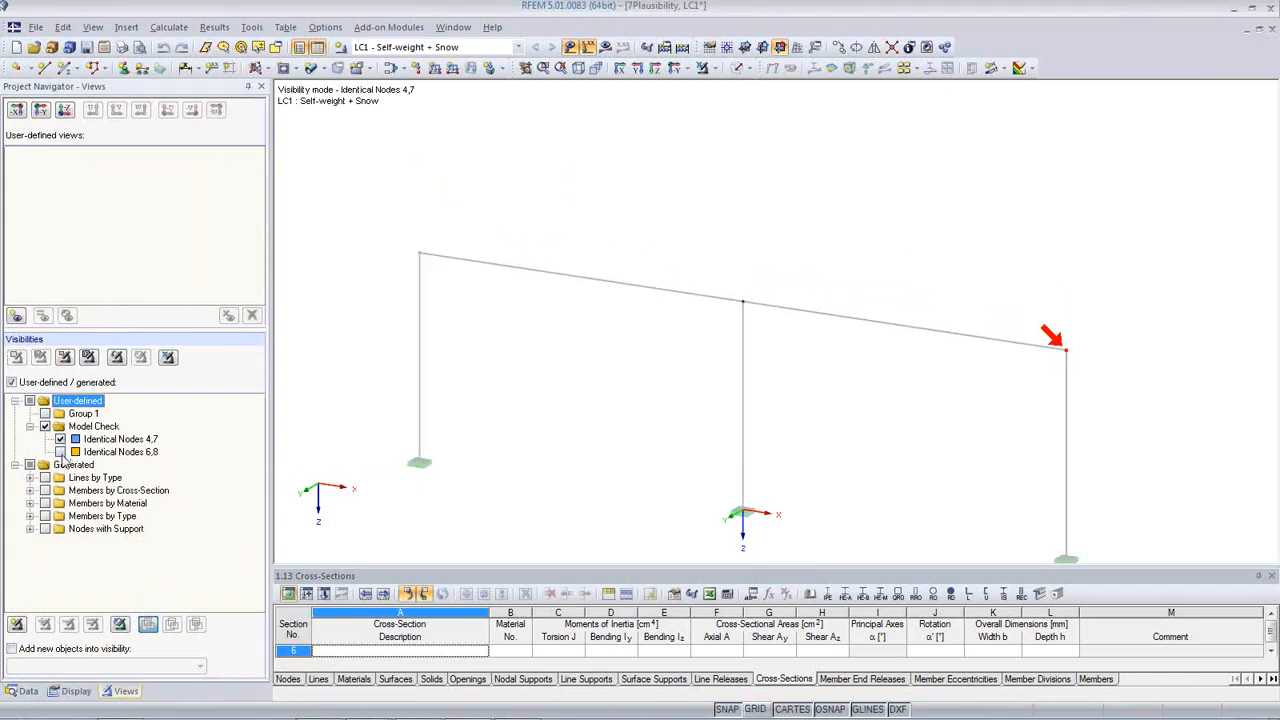
{"action": "left_click", "coordinate": [988, 374]}
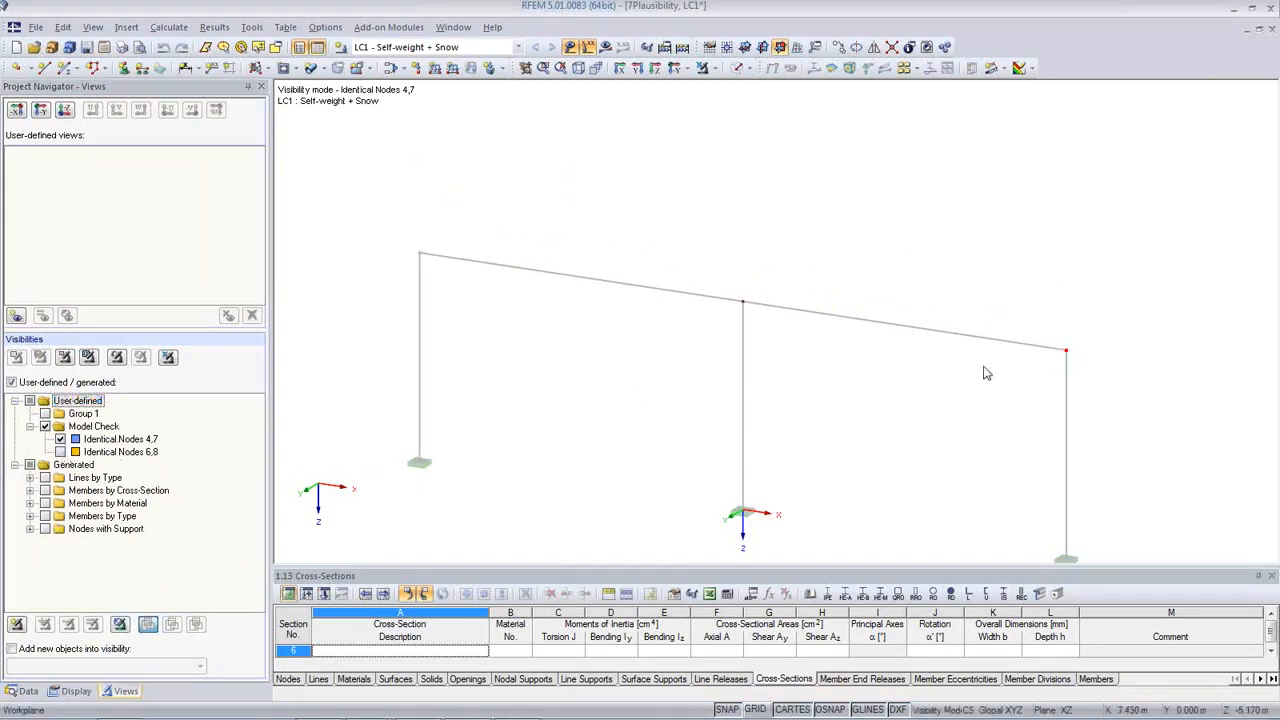
{"action": "scroll", "coordinate": [750, 305], "scroll_direction": "up", "scroll_amount": 5}
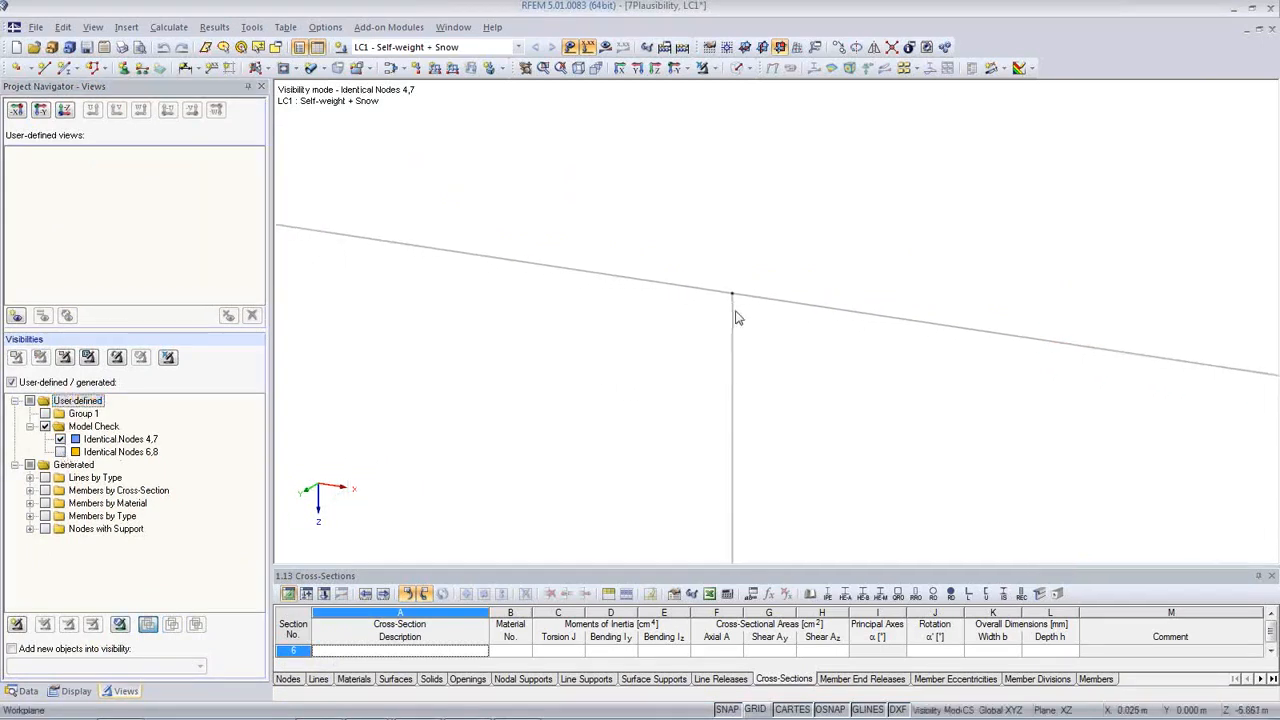
- Cancel the visibility mode to restore the complete frame with its loads, and deselect the Identical Nodes 4,7 visibility
{"action": "left_click", "coordinate": [578, 67]}
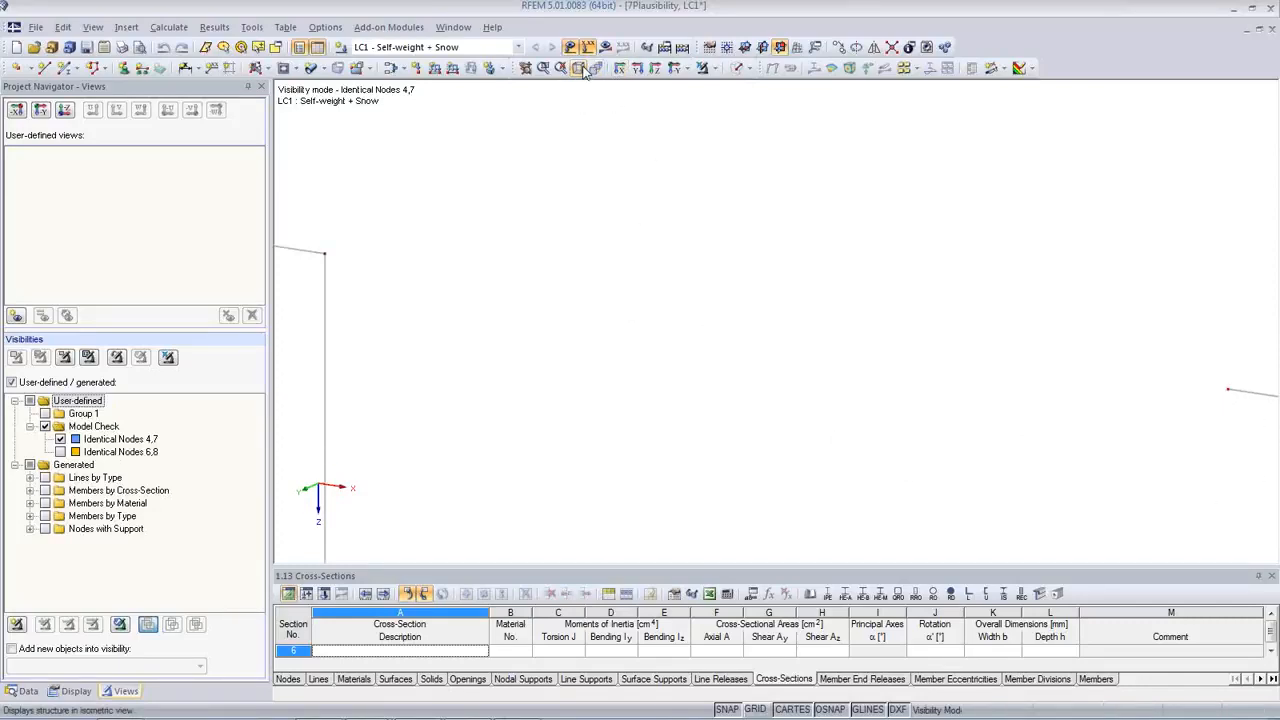
{"action": "left_click", "coordinate": [702, 69]}
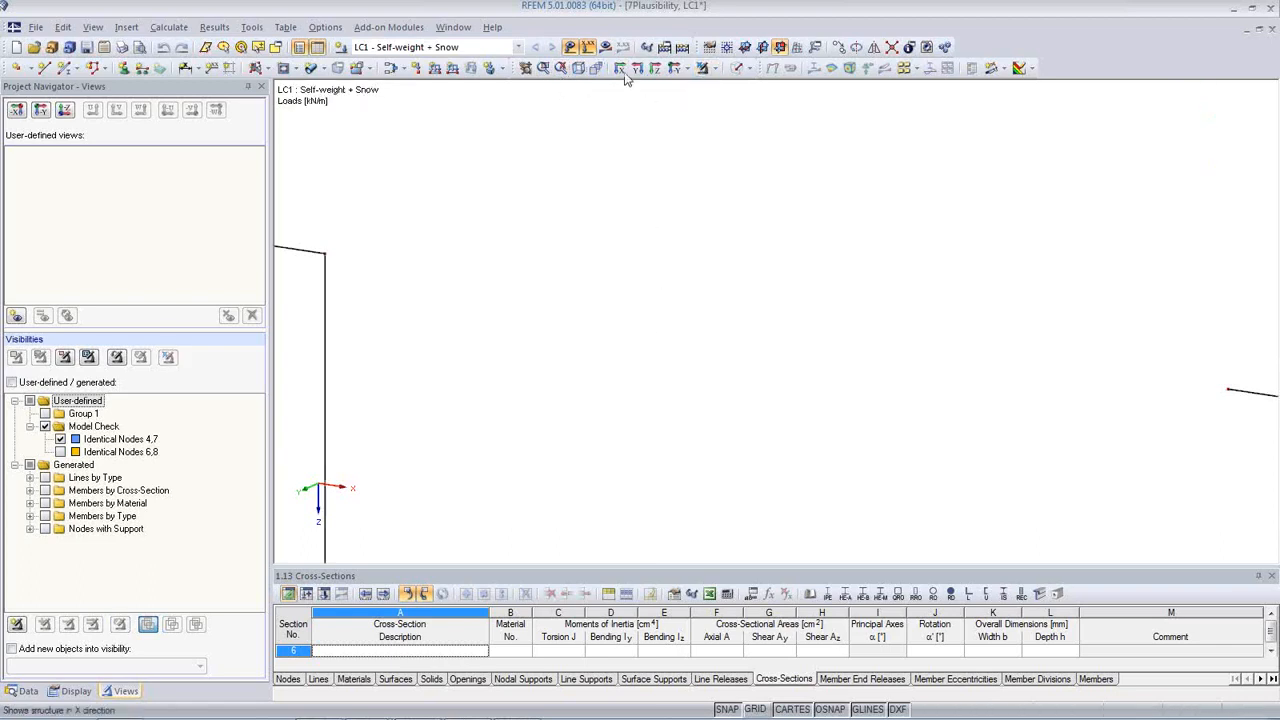
{"action": "left_click", "coordinate": [593, 68]}
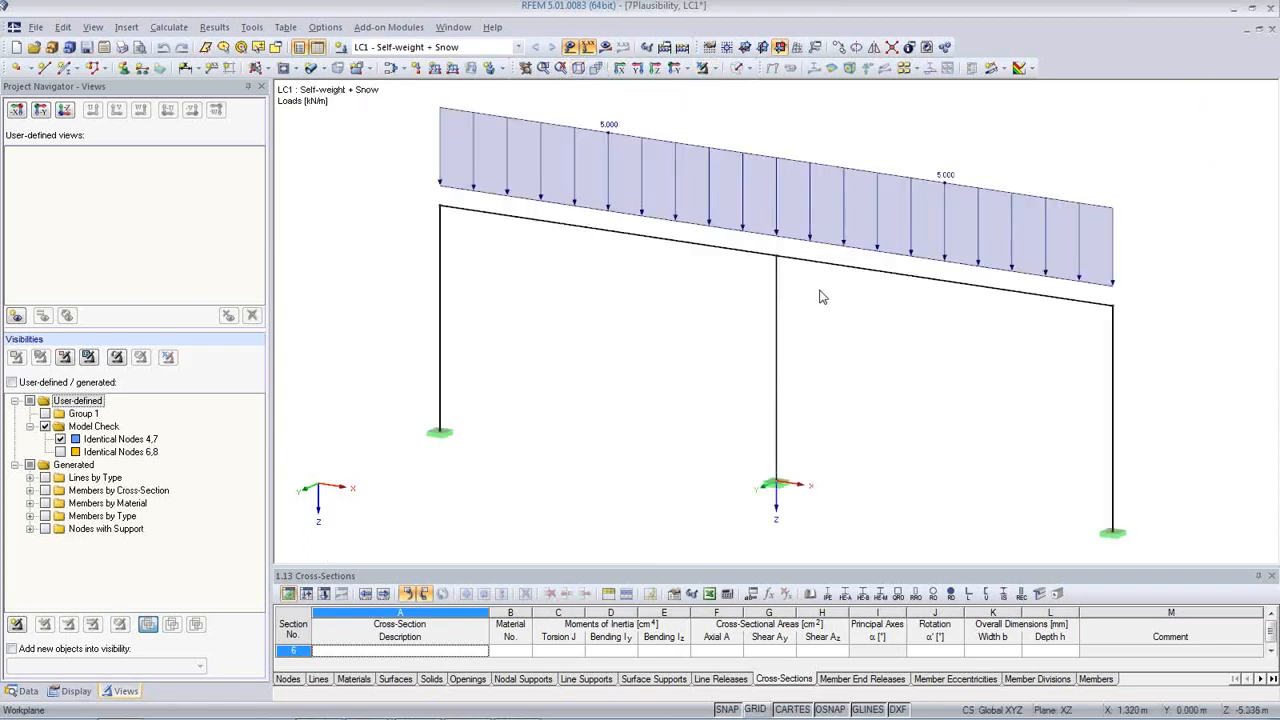
{"action": "scroll", "coordinate": [708, 313], "scroll_direction": "up", "scroll_amount": 3}
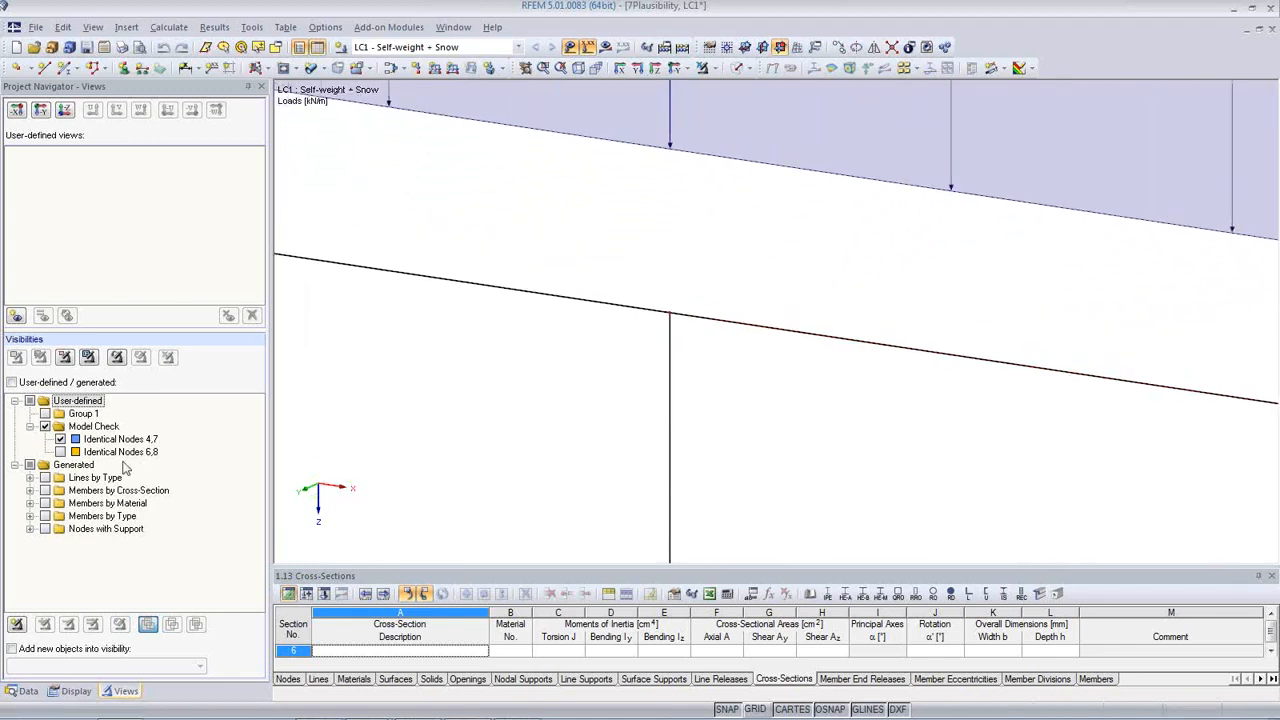
{"action": "left_click", "coordinate": [60, 440]}
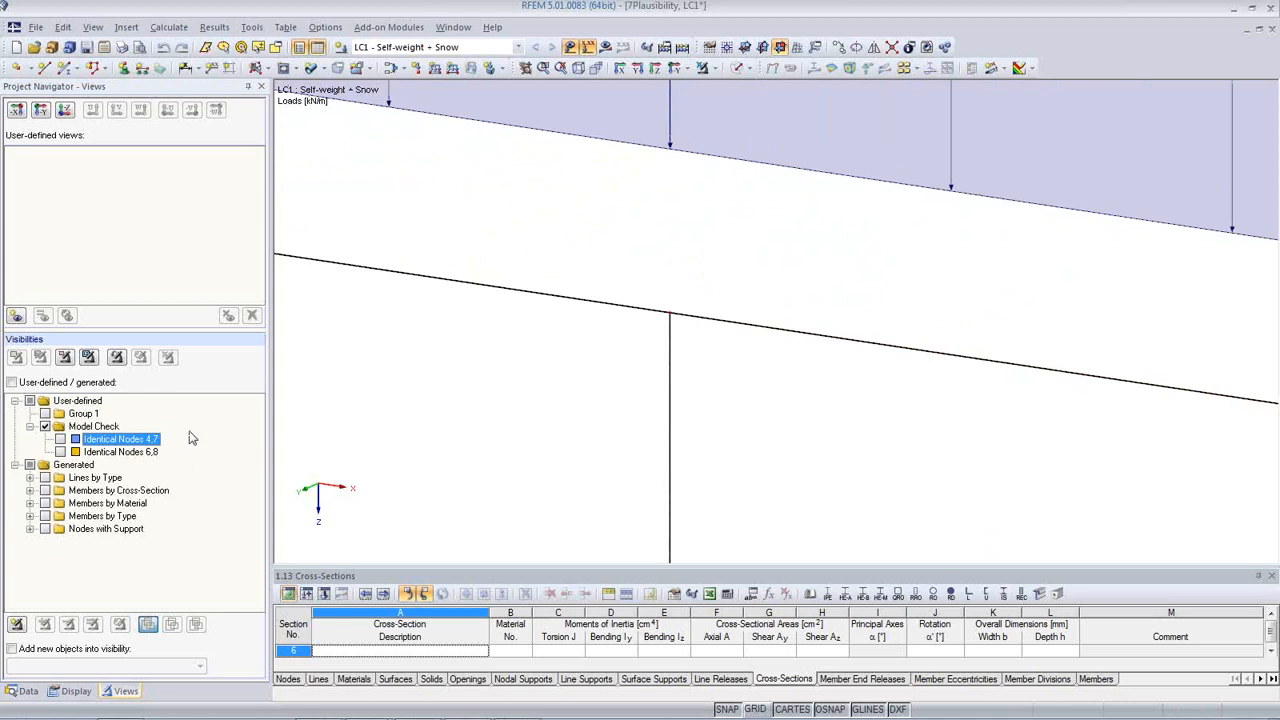
- Examine the joint above the middle column at close range and check node 7's coordinates without changing them
{"action": "scroll", "coordinate": [688, 325], "scroll_direction": "up", "scroll_amount": 3}
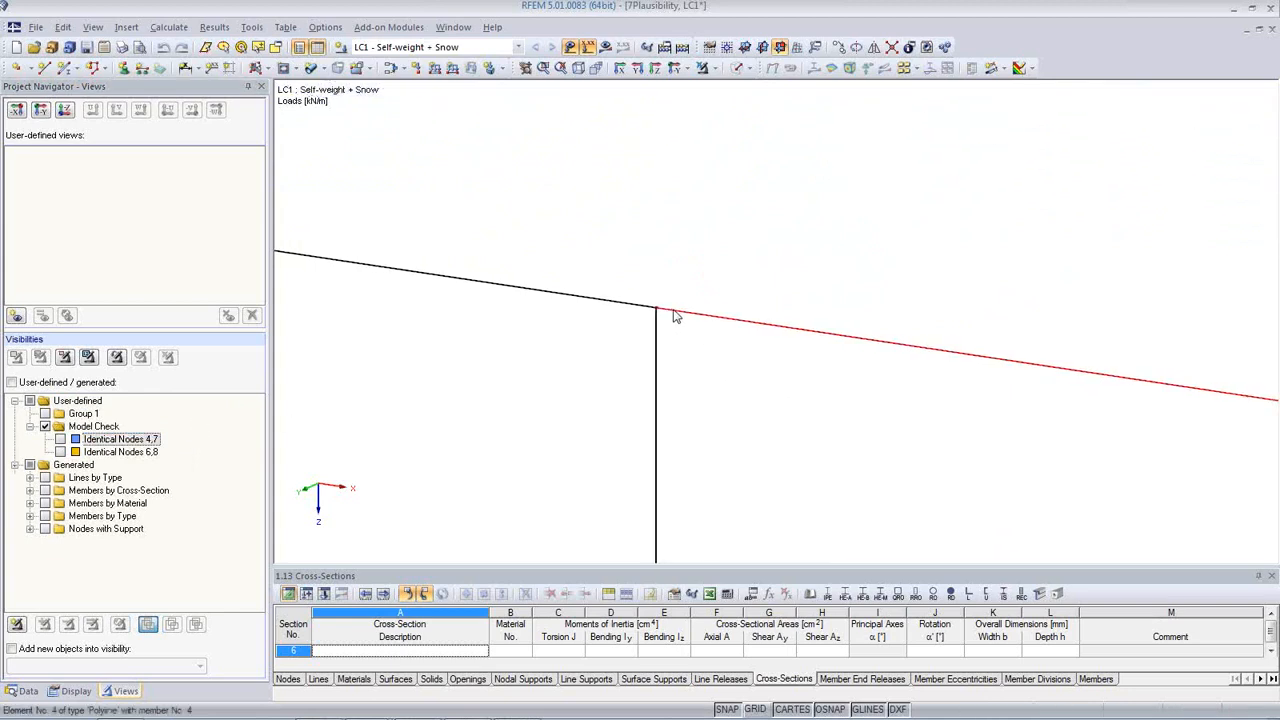
{"action": "scroll", "coordinate": [655, 310], "scroll_direction": "up", "scroll_amount": 4}
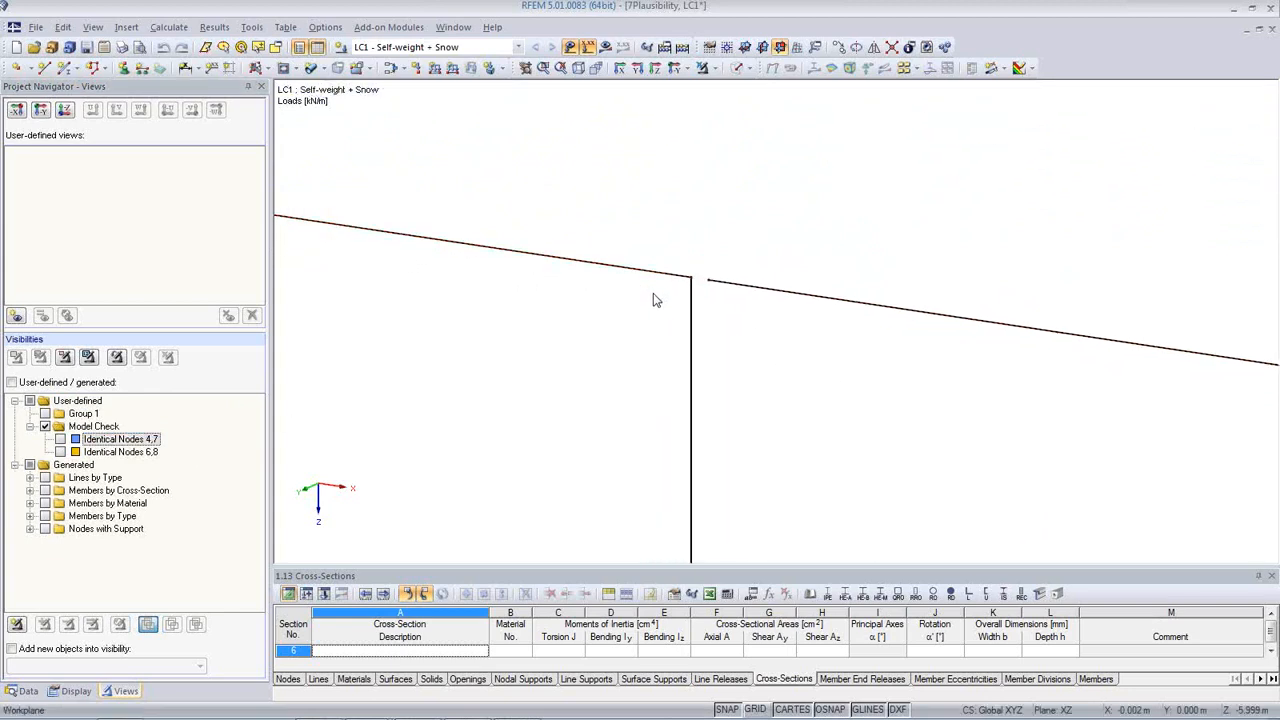
{"action": "double_click", "coordinate": [708, 288]}
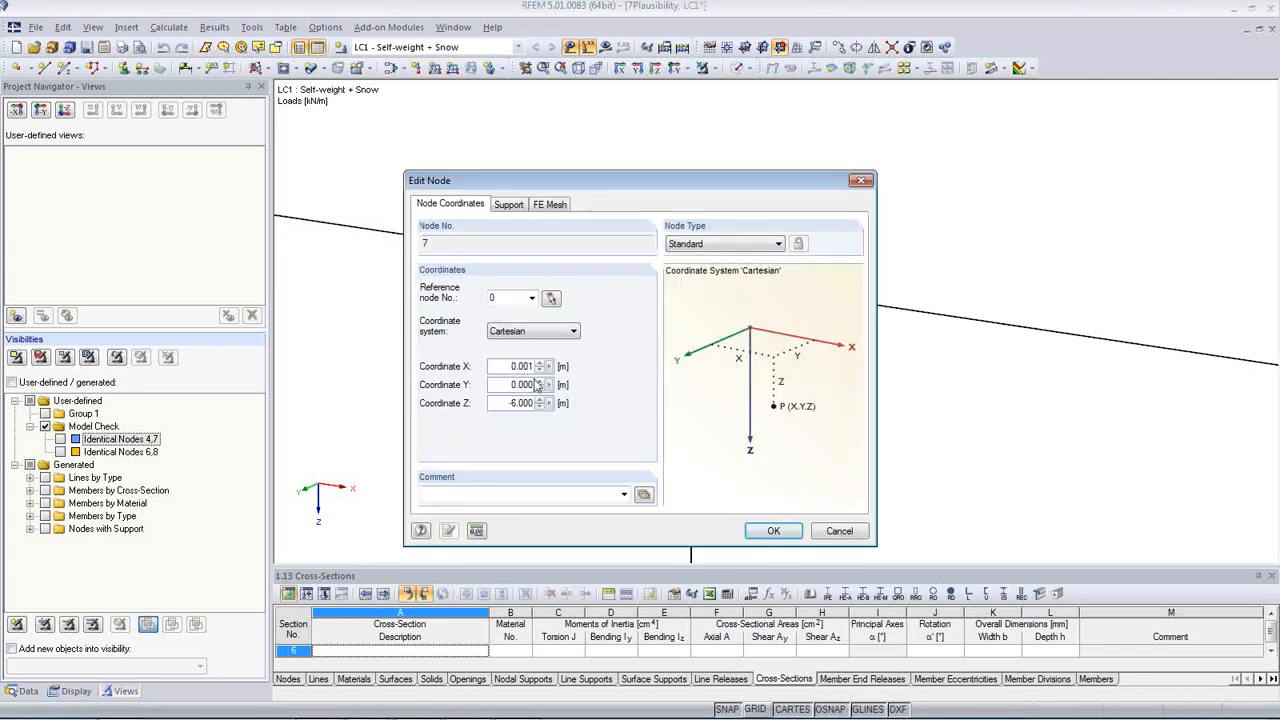
{"action": "left_click", "coordinate": [834, 530]}
- Move node 6 at the beam's lower end onto the outer column's top node to close the gap
{"action": "scroll", "coordinate": [834, 478], "scroll_direction": "down", "scroll_amount": 3}
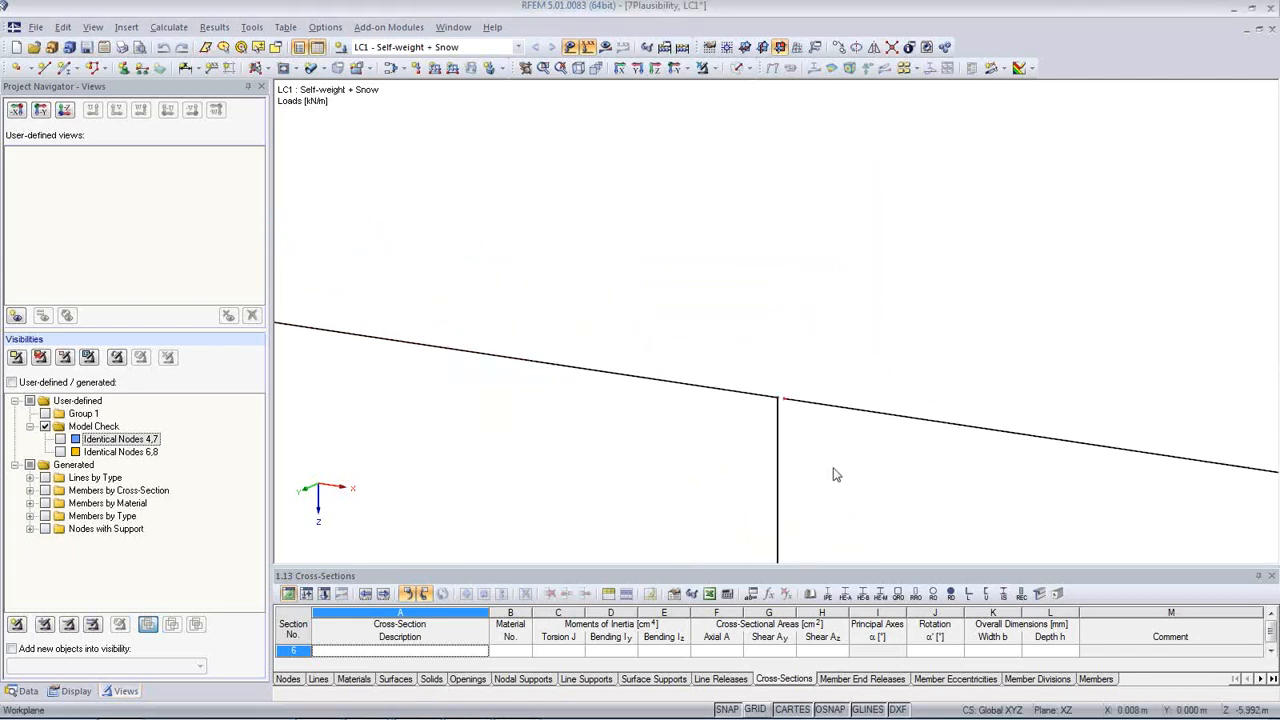
{"action": "middle_click_drag", "start_coordinate": [835, 471], "coordinate": [362, 289]}
{"action": "scroll", "coordinate": [431, 289], "scroll_direction": "down", "scroll_amount": 6}
{"action": "scroll", "coordinate": [1106, 374], "scroll_direction": "up", "scroll_amount": 11}
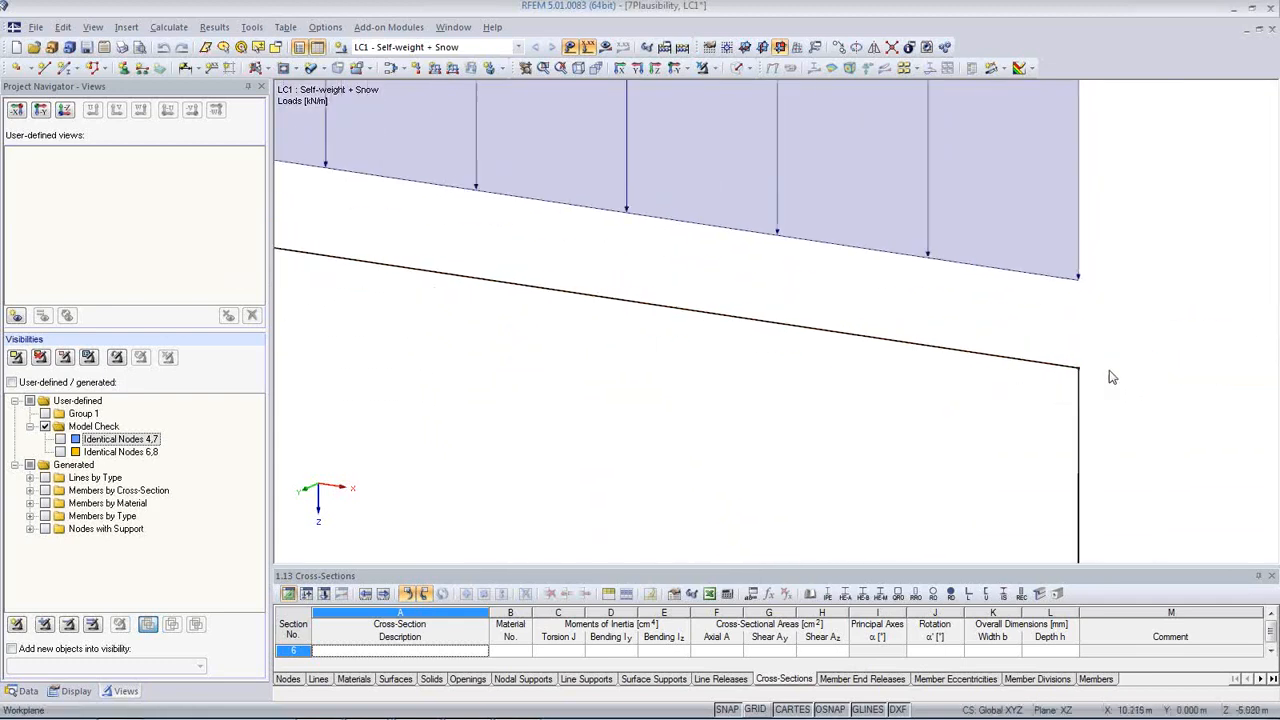
{"action": "middle_click_drag", "start_coordinate": [1075, 379], "coordinate": [1021, 351]}
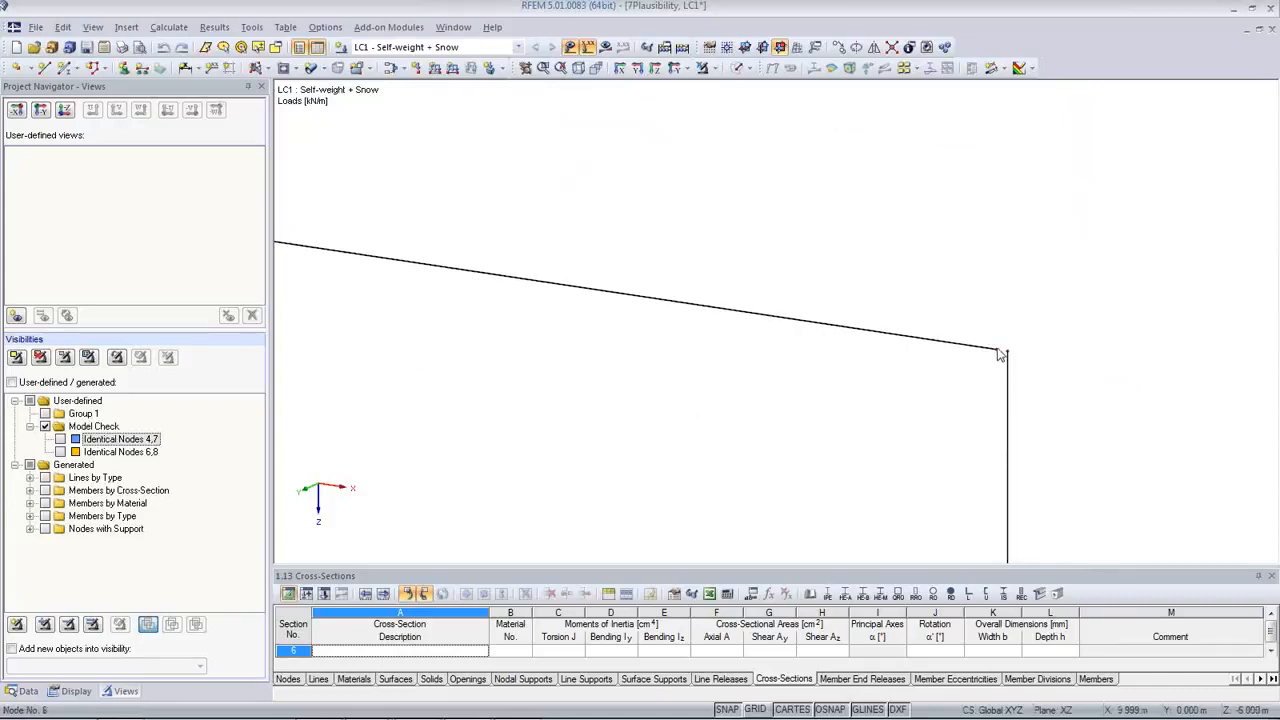
{"action": "left_click_drag", "start_coordinate": [997, 350], "coordinate": [1007, 351]}
{"action": "left_click", "coordinate": [748, 389]}
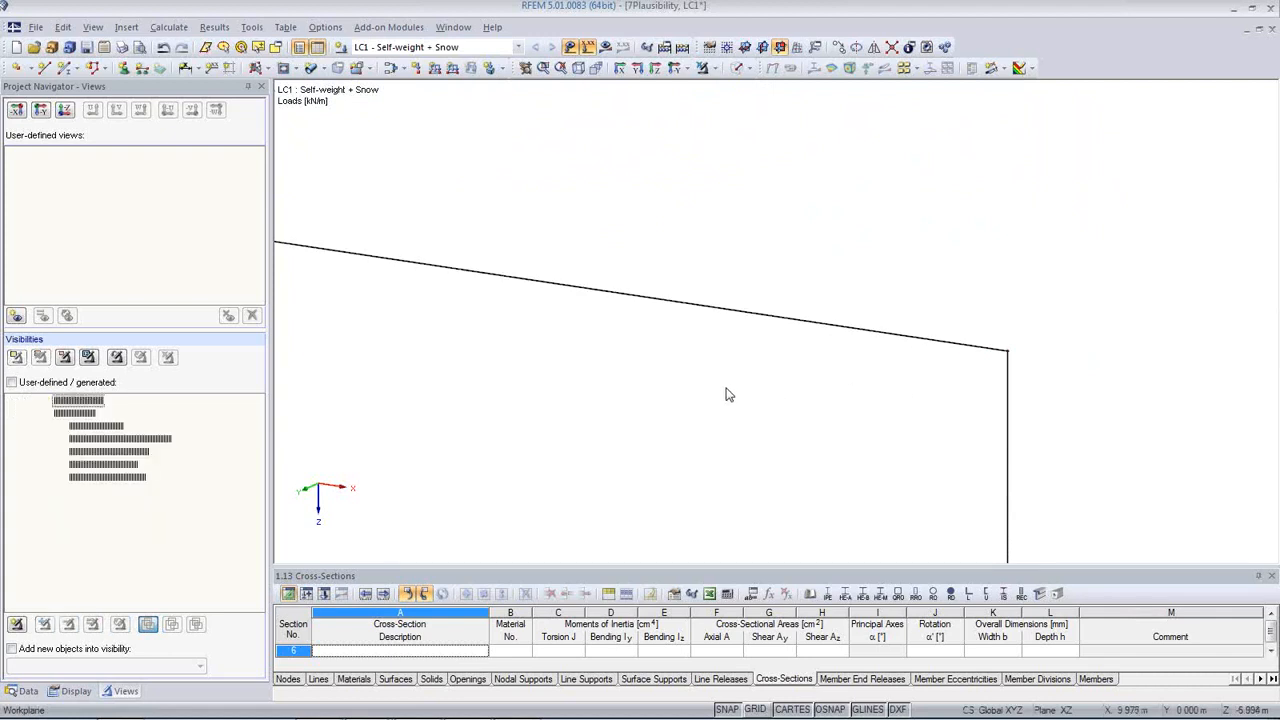
- Rerun the model check for identical nodes with a tolerance of 0.0050 m while viewing the middle column joint
{"action": "scroll", "coordinate": [588, 344], "scroll_direction": "down", "scroll_amount": 2}
{"action": "left_click", "coordinate": [578, 67]}
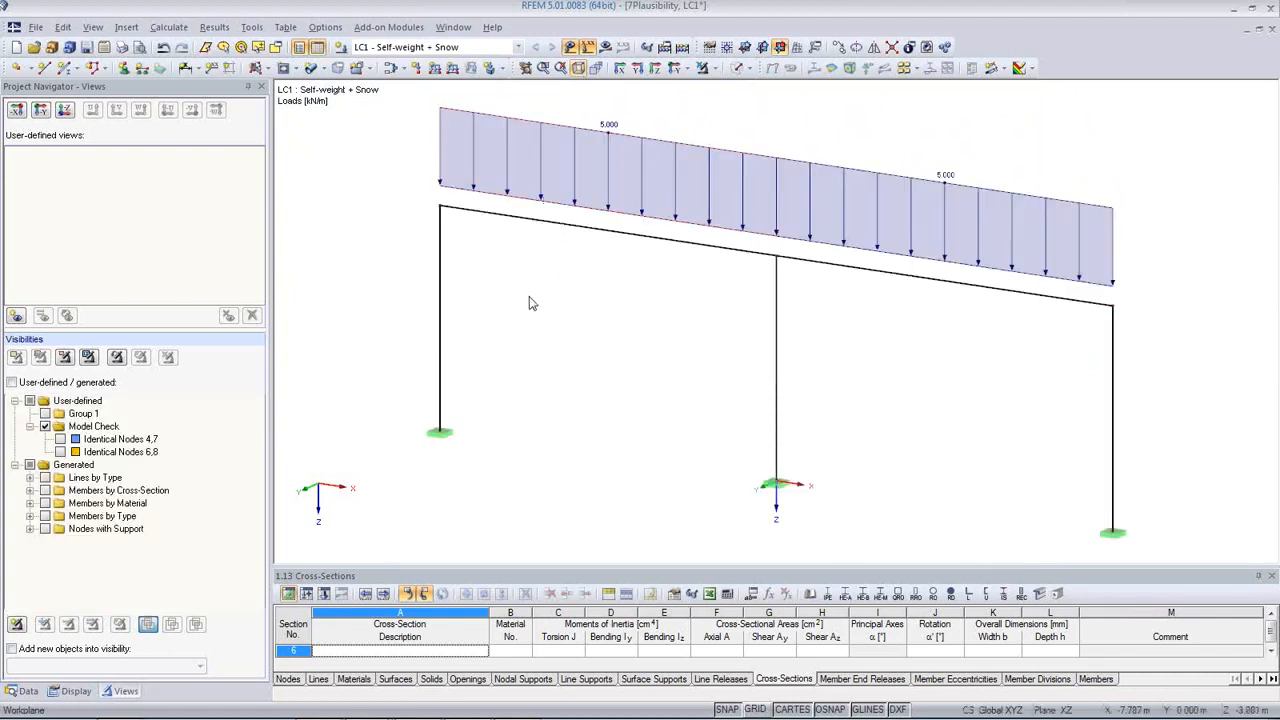
{"action": "scroll", "coordinate": [781, 265], "scroll_direction": "up", "scroll_amount": 4}
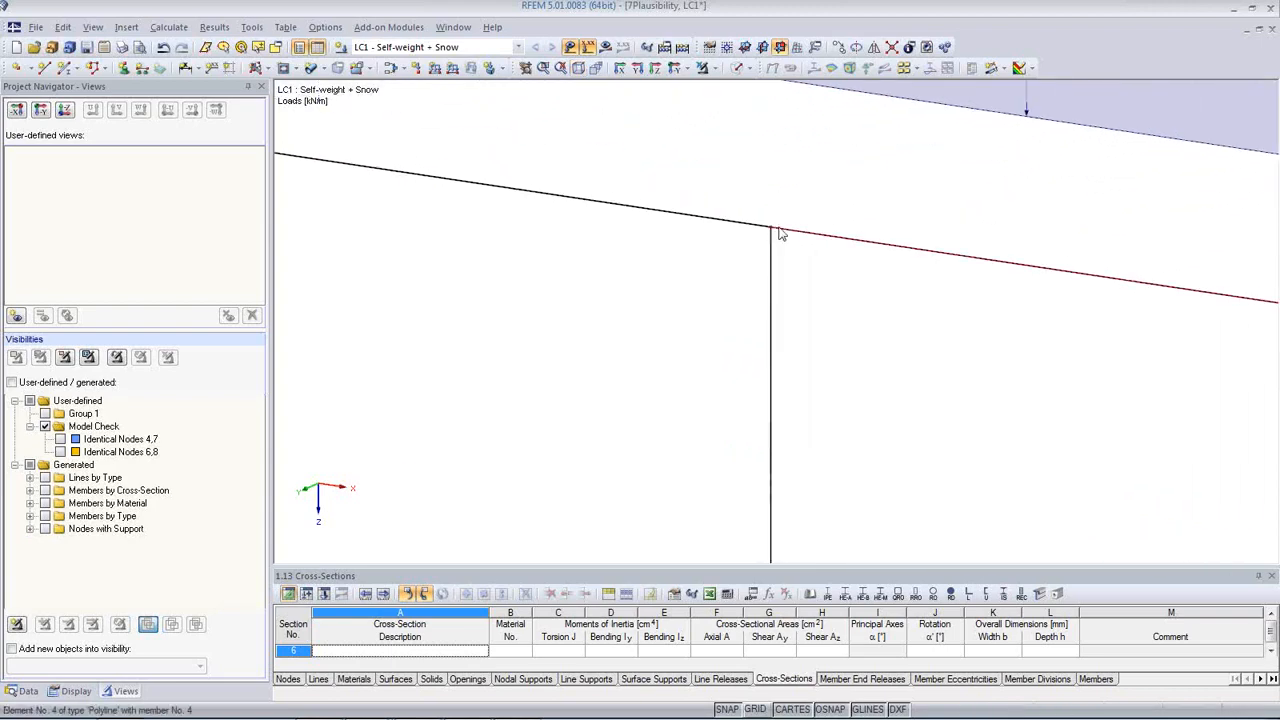
{"action": "scroll", "coordinate": [700, 260], "scroll_direction": "up", "scroll_amount": 8}
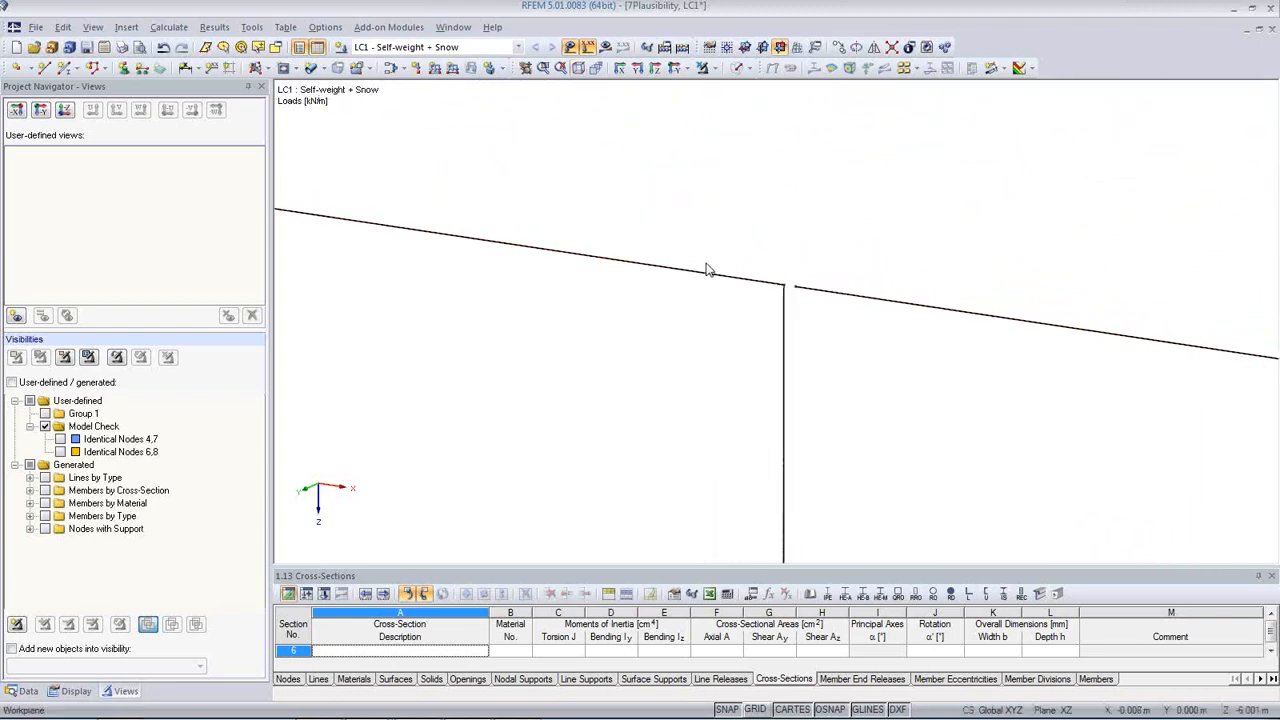
{"action": "left_click", "coordinate": [252, 27]}
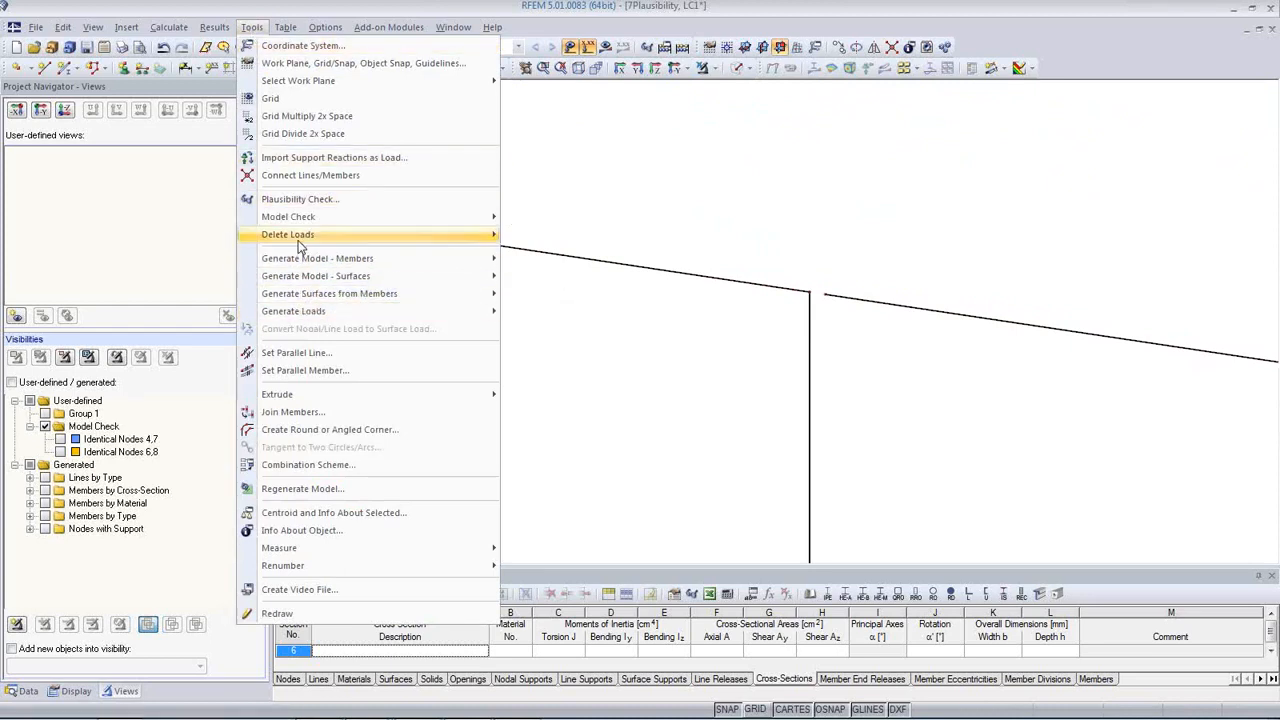
{"action": "mouse_move", "coordinate": [299, 221]}
{"action": "left_click", "coordinate": [543, 218]}
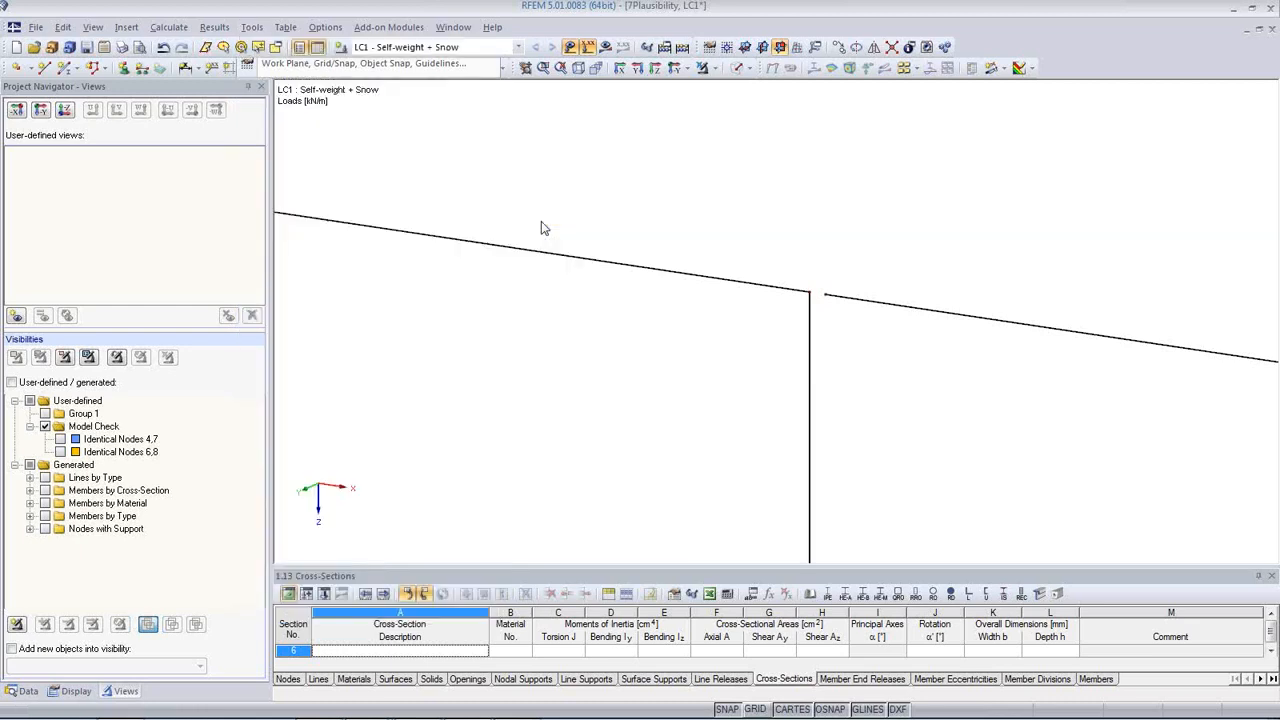
{"action": "left_click_drag", "start_coordinate": [621, 217], "coordinate": [407, 219]}
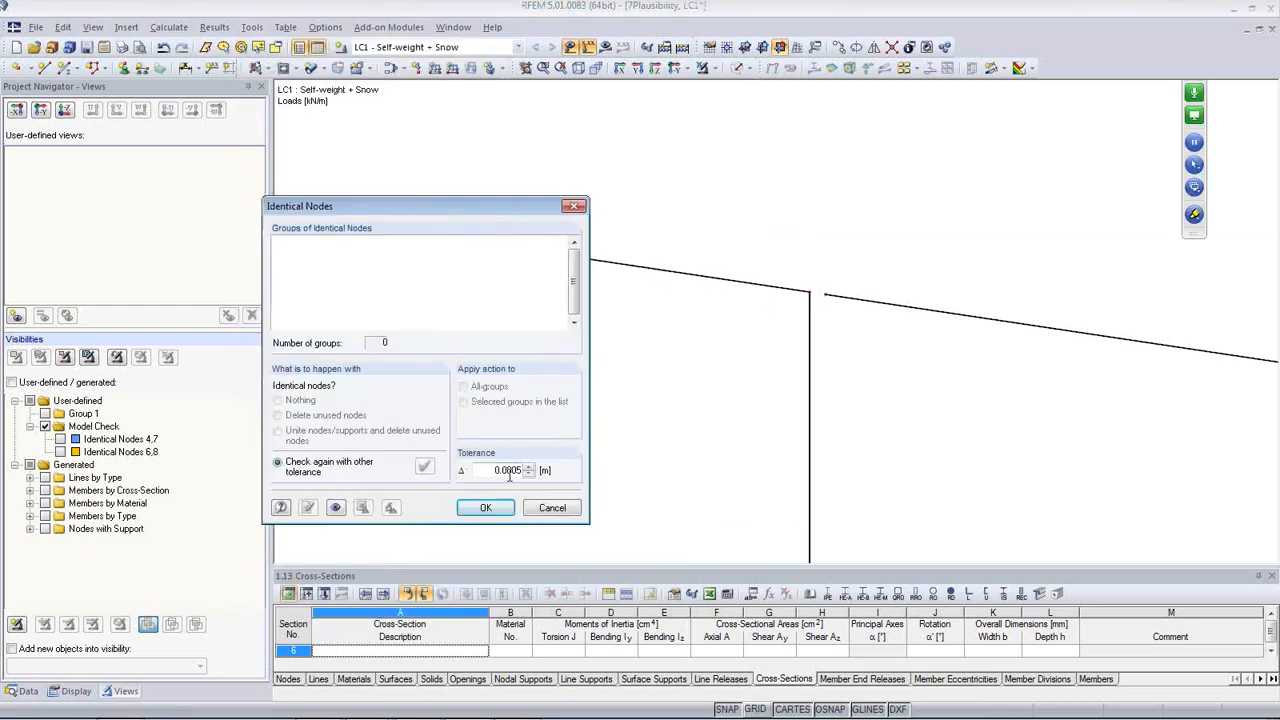
{"action": "left_click", "coordinate": [425, 467]}
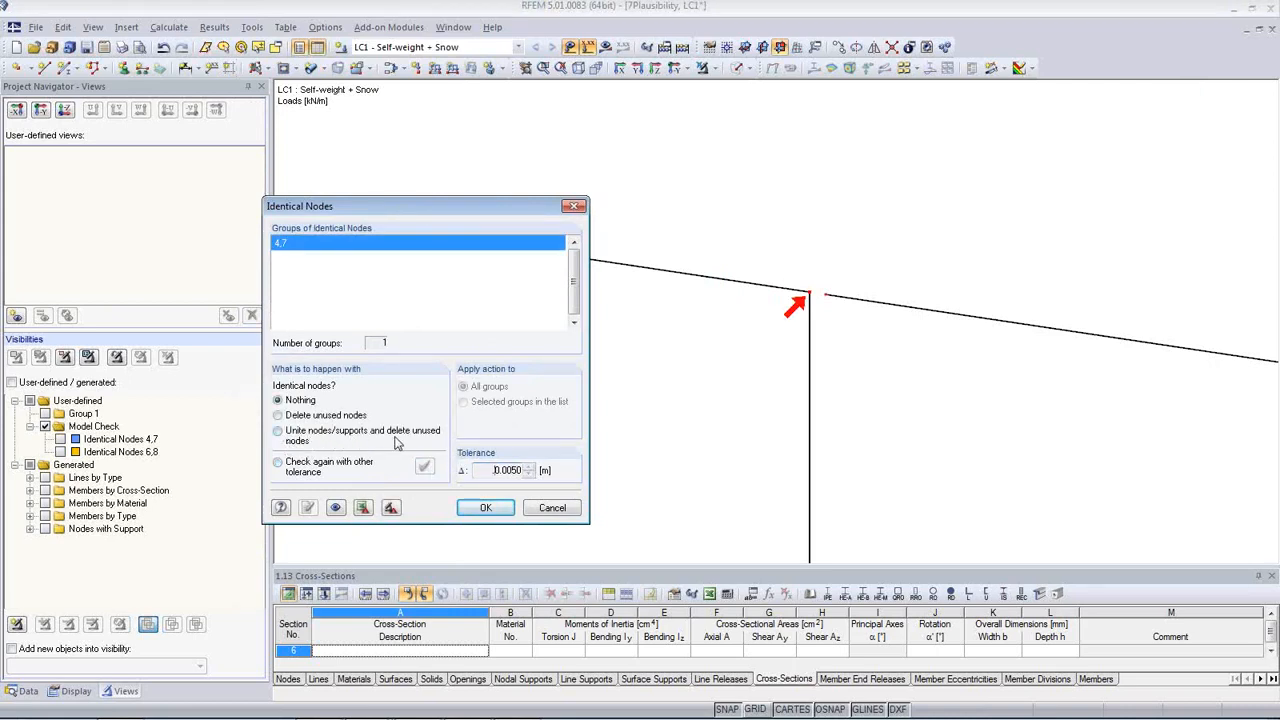
- Unite the nodes and supports of group 4,7, deleting the unused nodes, and finish the identical nodes check
{"action": "left_click", "coordinate": [279, 431]}
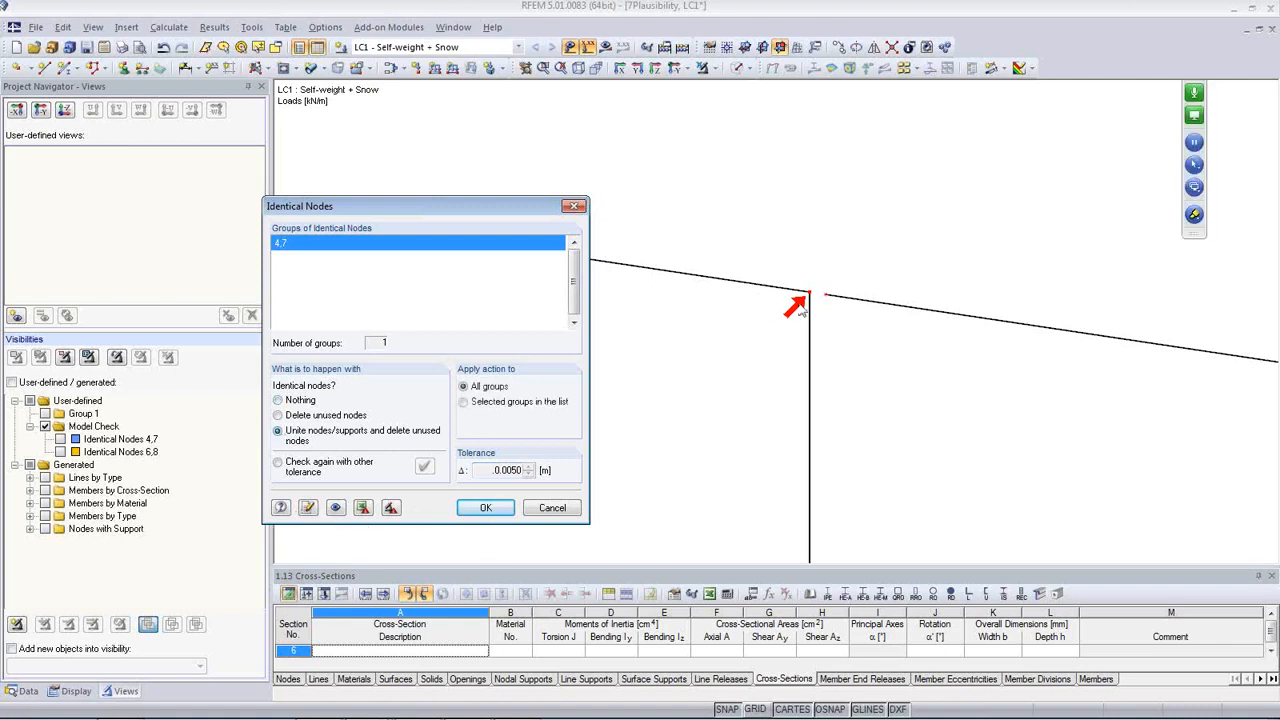
{"action": "left_click", "coordinate": [308, 507]}
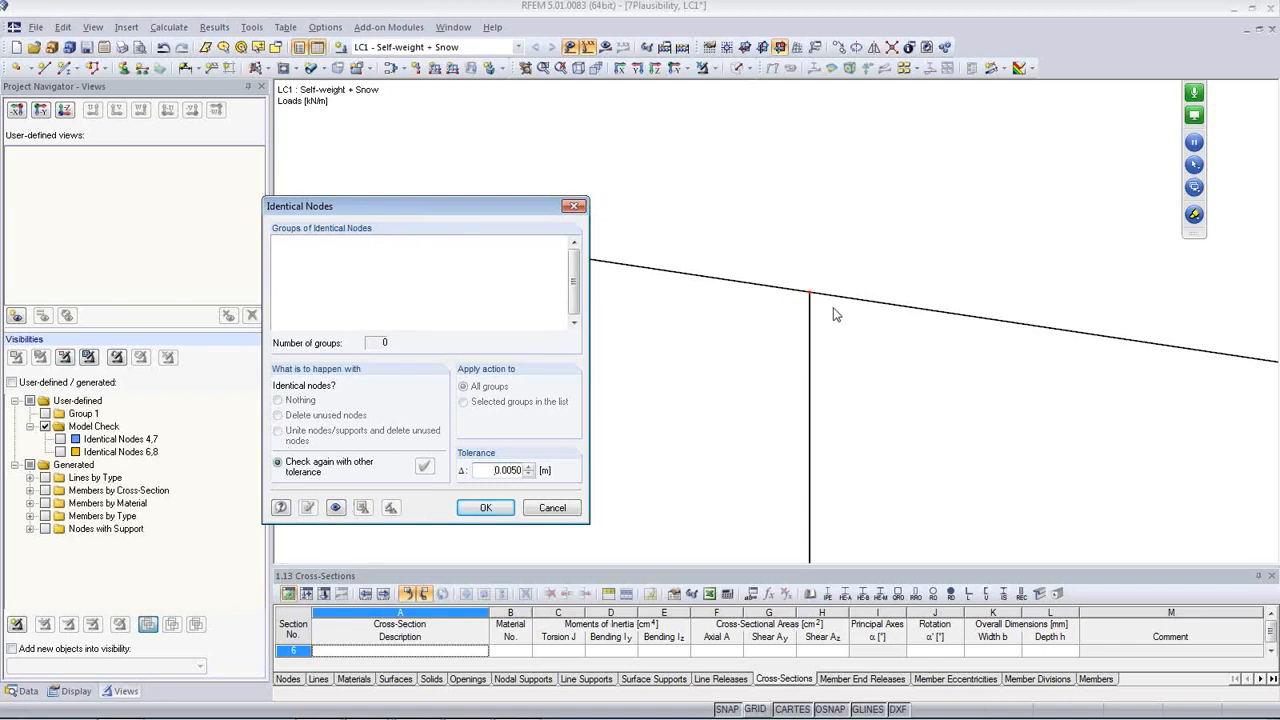
{"action": "left_click", "coordinate": [486, 508]}
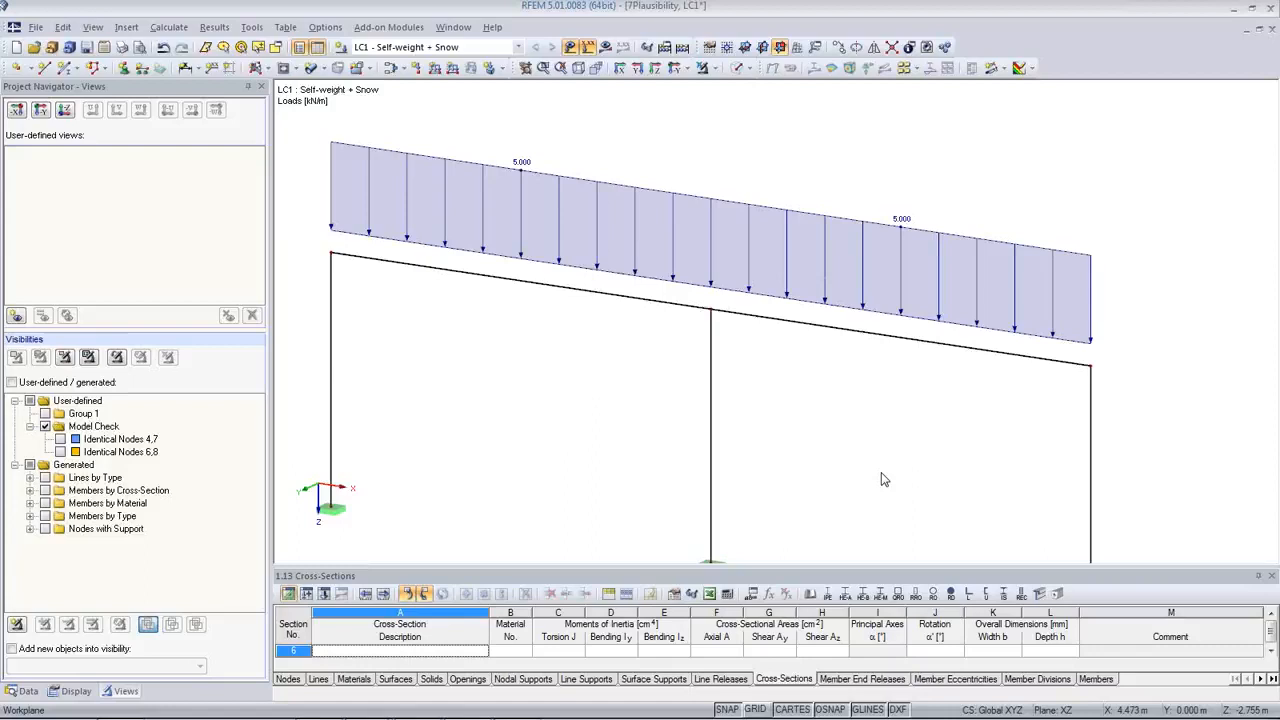
{"action": "scroll", "coordinate": [686, 425], "scroll_direction": "down", "scroll_amount": 1}
{"action": "middle_click_drag", "start_coordinate": [683, 426], "coordinate": [695, 381]}
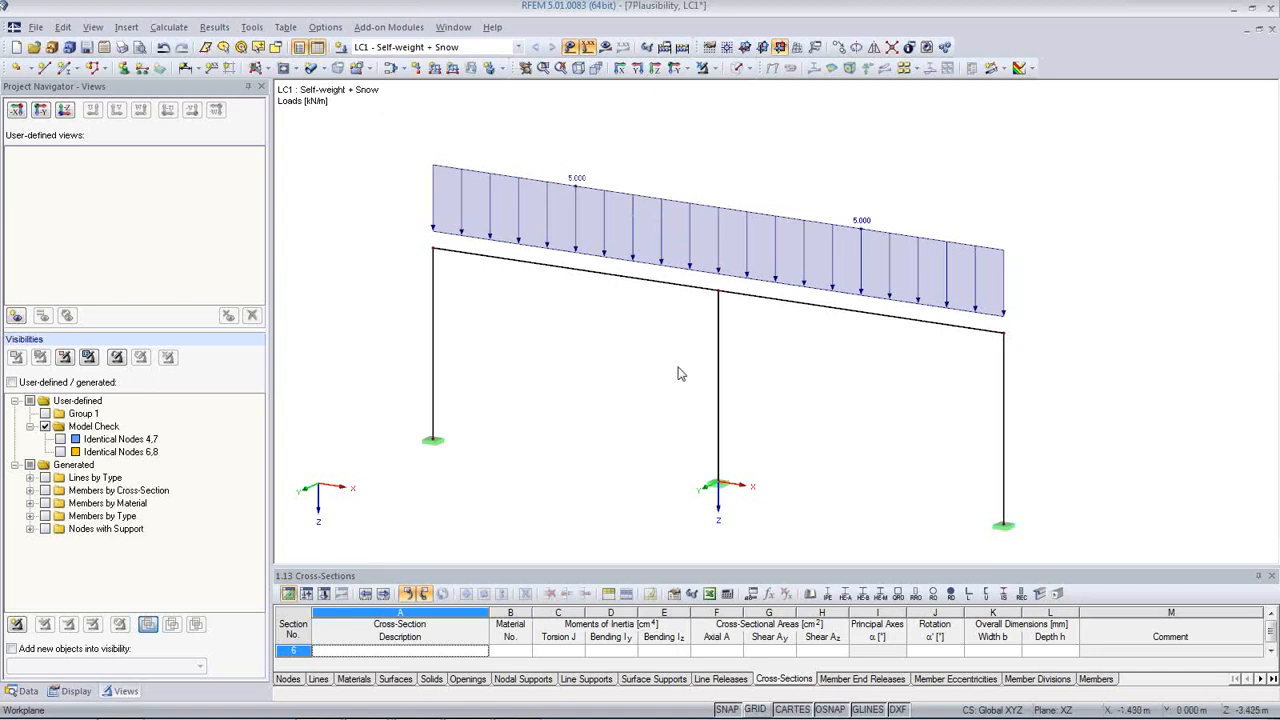
{"action": "scroll", "coordinate": [680, 372], "scroll_direction": "down", "scroll_amount": 1}
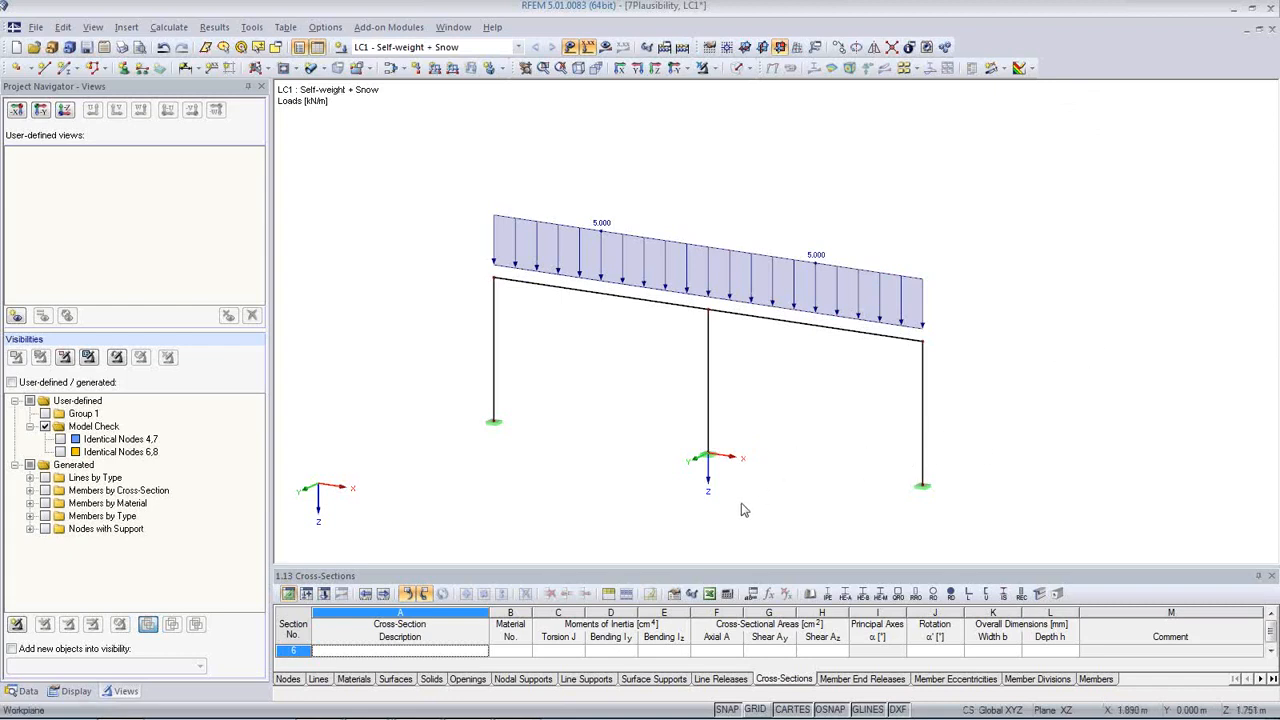
- Switch to the running PowerPoint slide show and advance to the More Information slide
{"action": "mouse_move", "coordinate": [567, 718]}
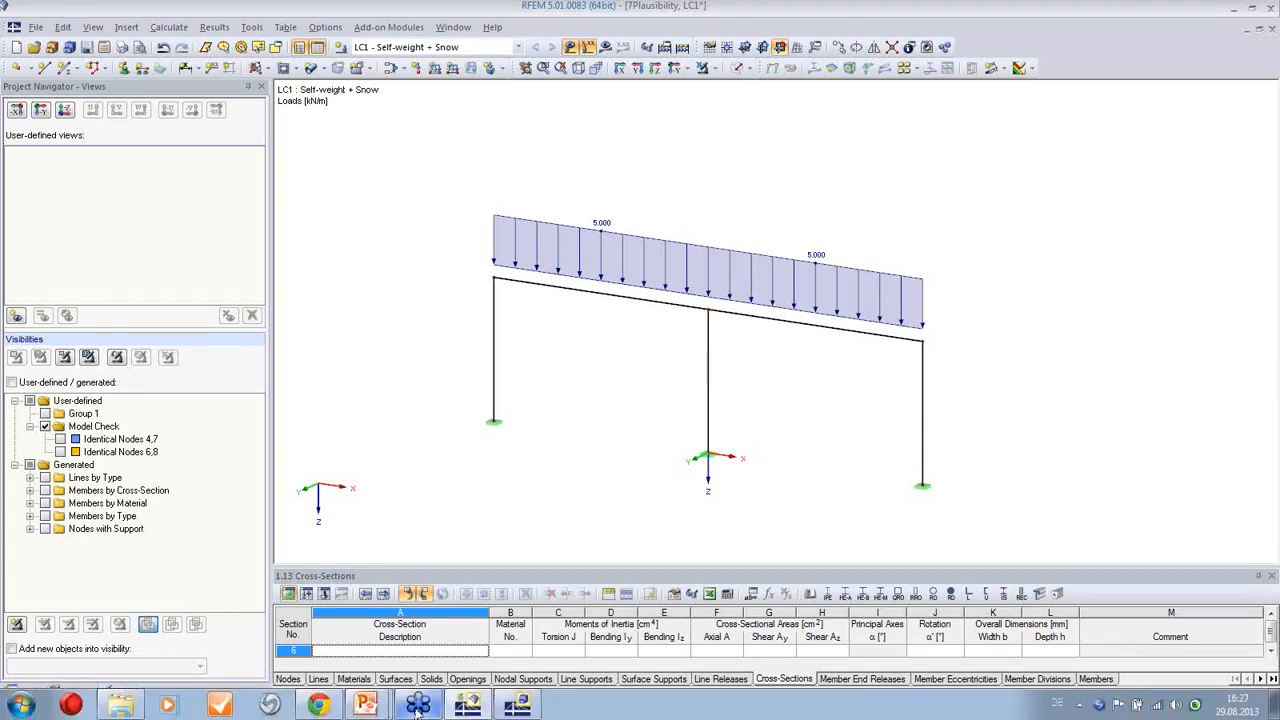
{"action": "mouse_move", "coordinate": [368, 706]}
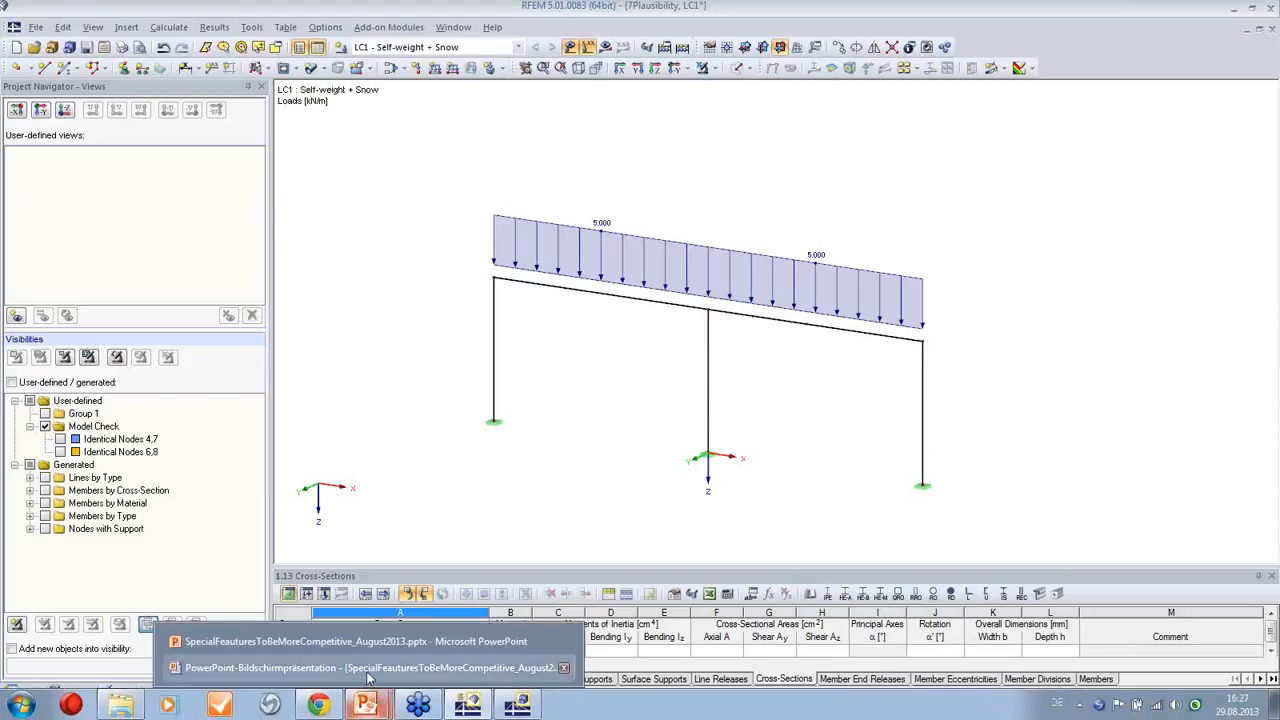
{"action": "left_click", "coordinate": [368, 668]}
{"action": "left_click", "coordinate": [1035, 464]}
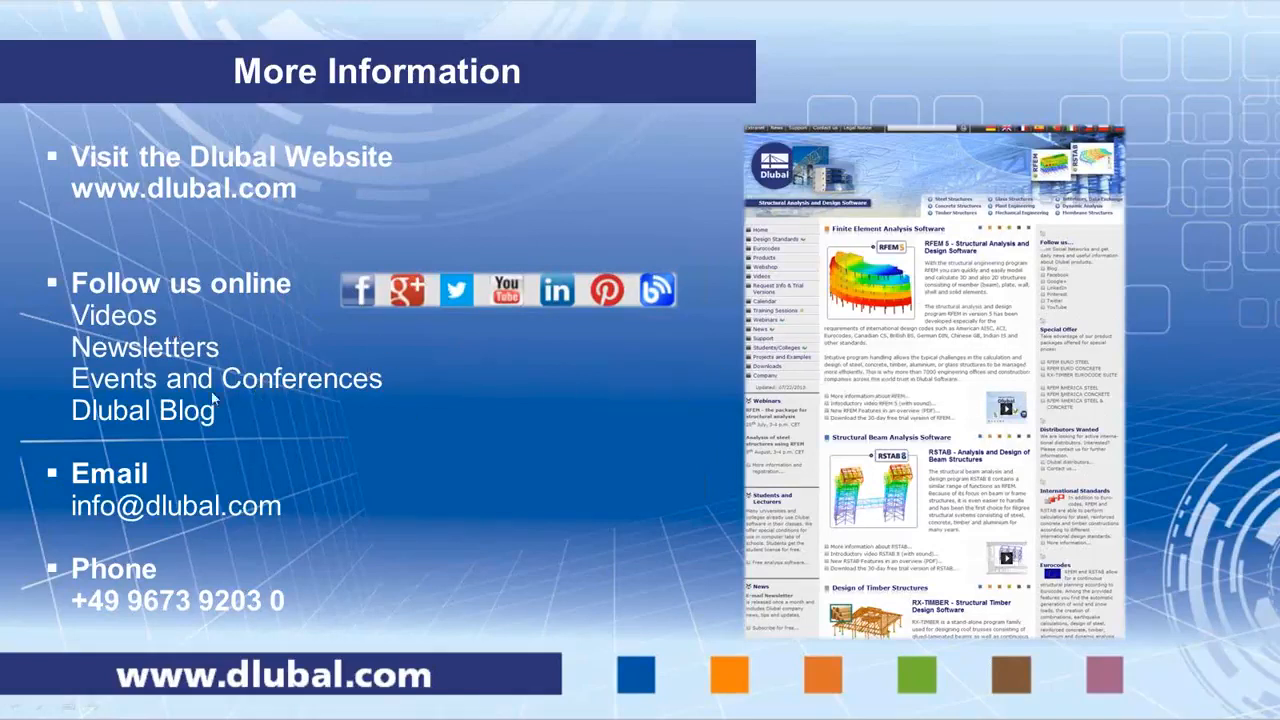
- Open the Dlubal website from the slide's website picture and go to the Dlubal Blog
{"action": "left_click", "coordinate": [876, 405]}
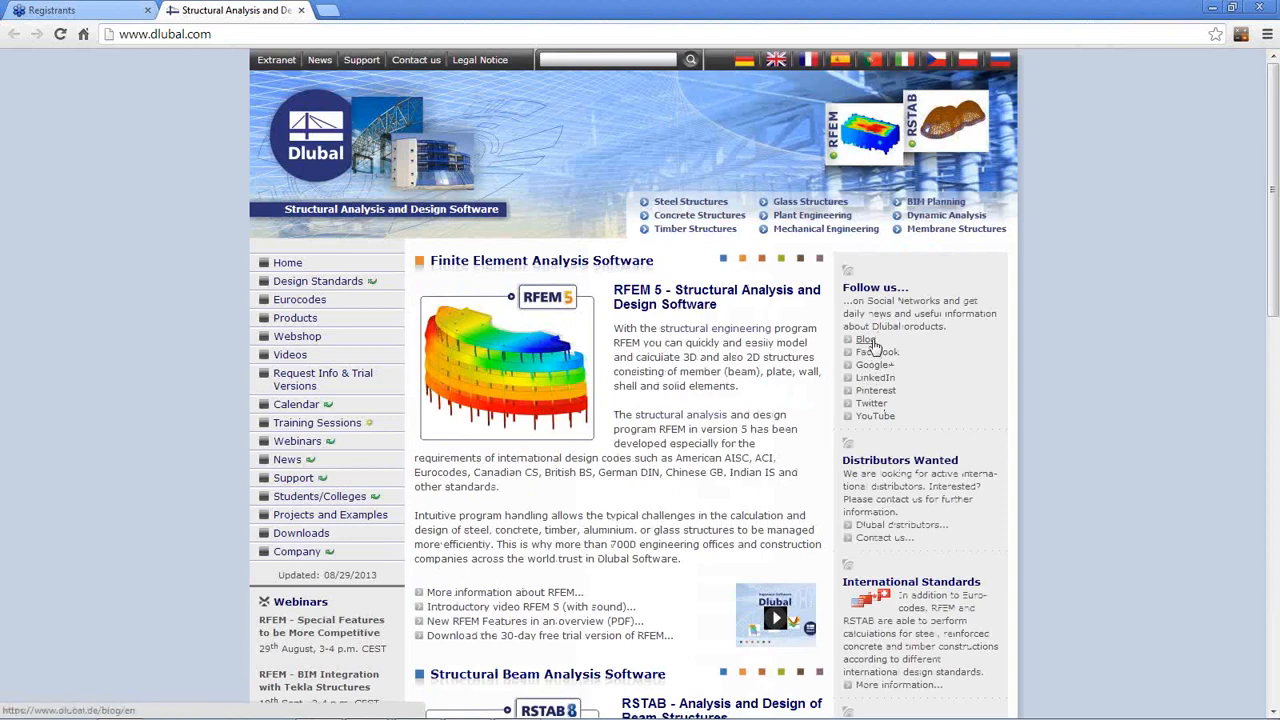
{"action": "left_click", "coordinate": [872, 342]}
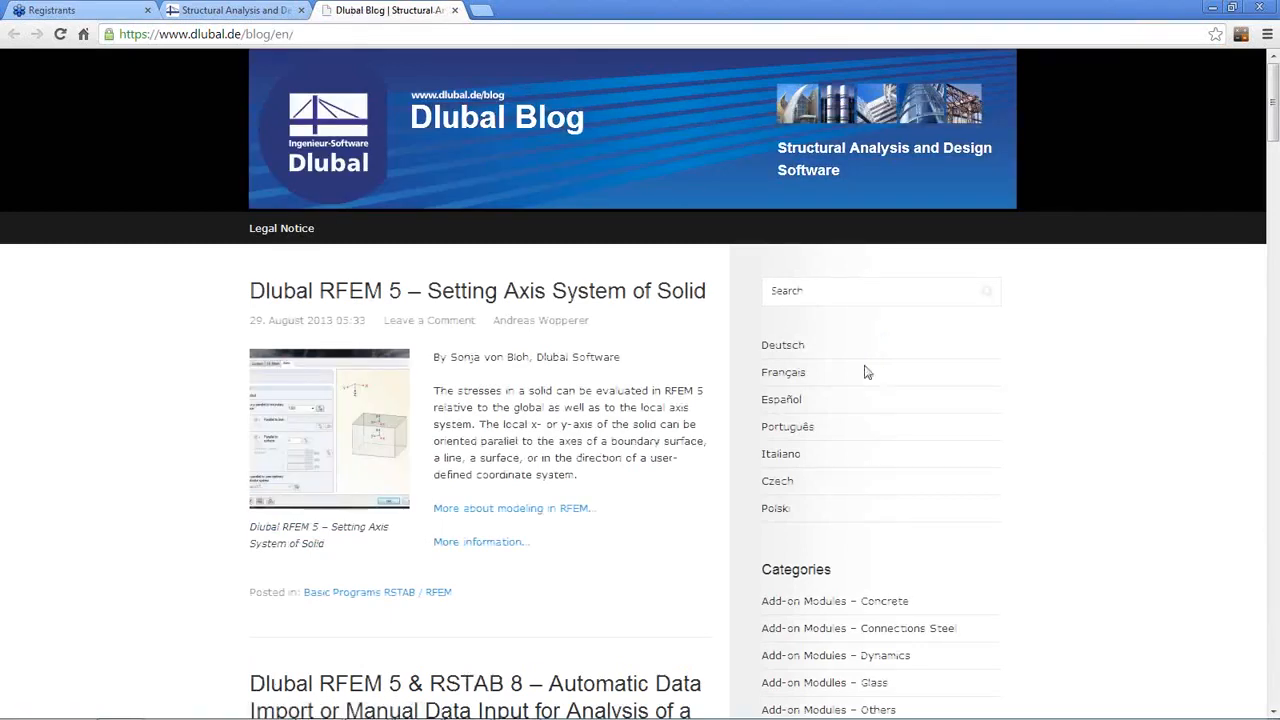
- Search the Dlubal Blog for "intersection" and look through the articles found
{"action": "left_click", "coordinate": [834, 296]}
{"action": "type", "text": "intersection"}
{"action": "key", "text": "Return"}
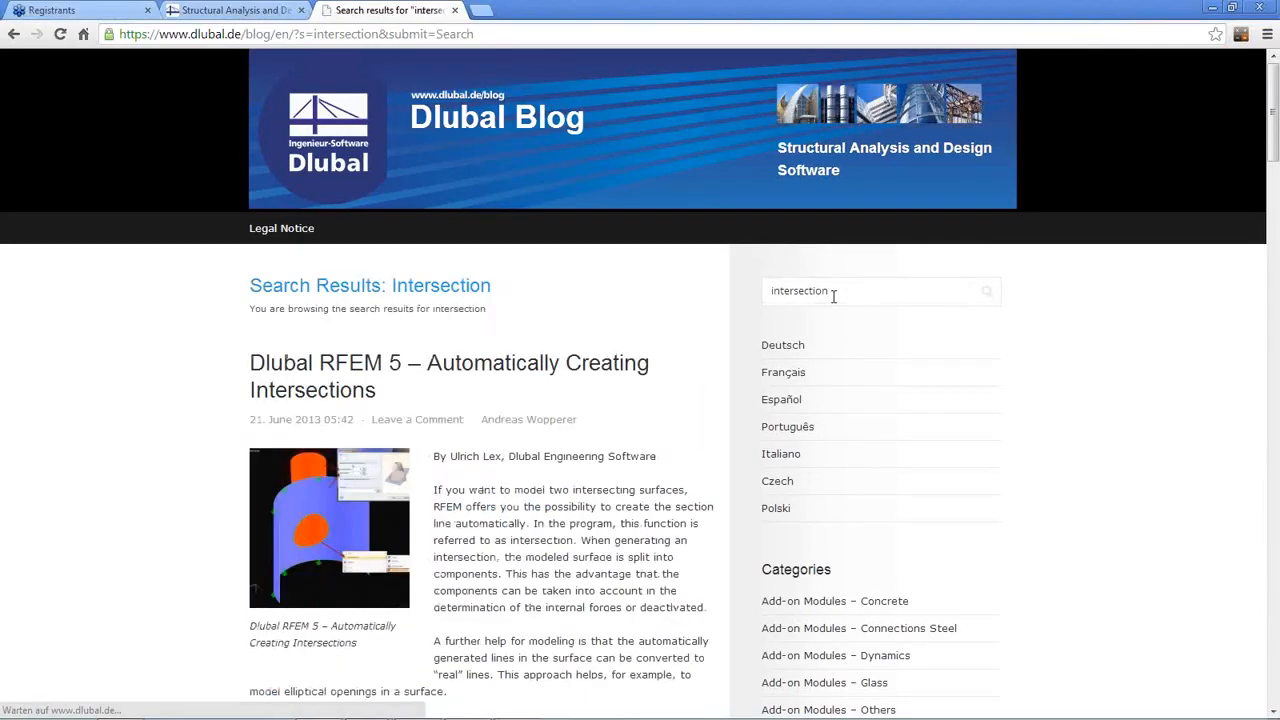
{"action": "scroll", "coordinate": [480, 408], "scroll_direction": "down", "scroll_amount": 1}
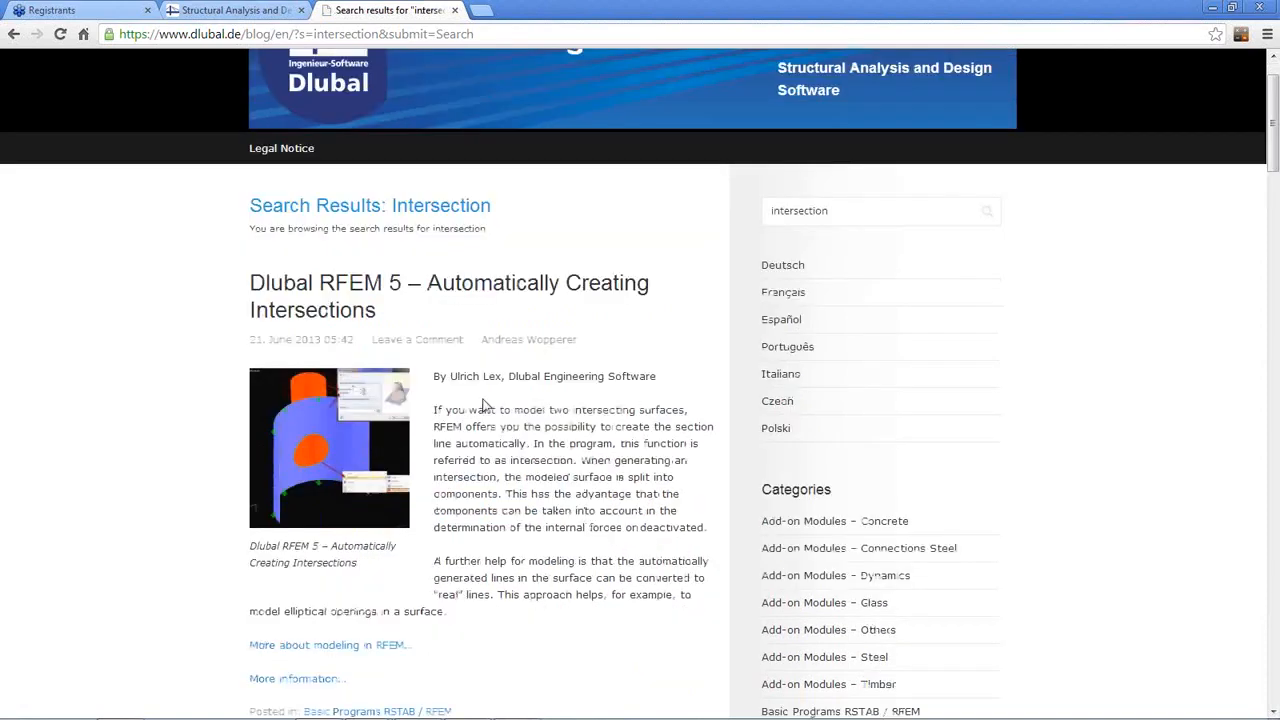
{"action": "scroll", "coordinate": [474, 370], "scroll_direction": "down", "scroll_amount": 1}
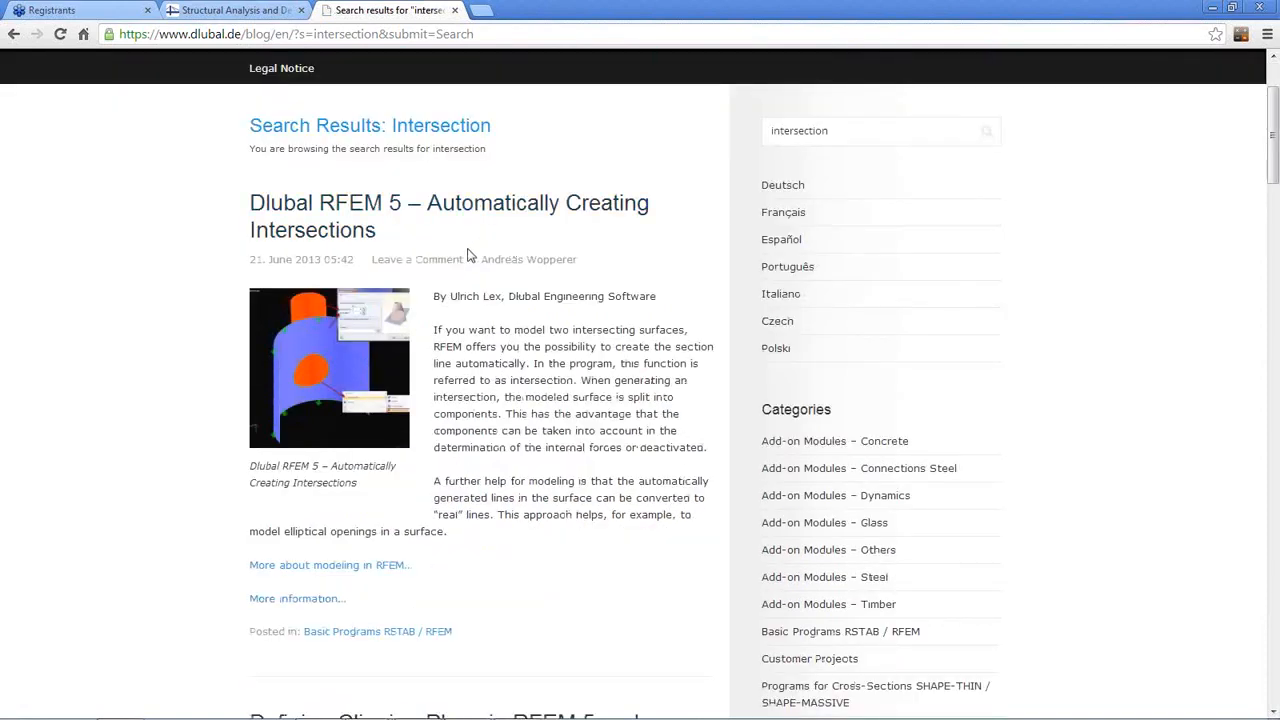
{"action": "scroll", "coordinate": [652, 460], "scroll_direction": "down", "scroll_amount": 3}
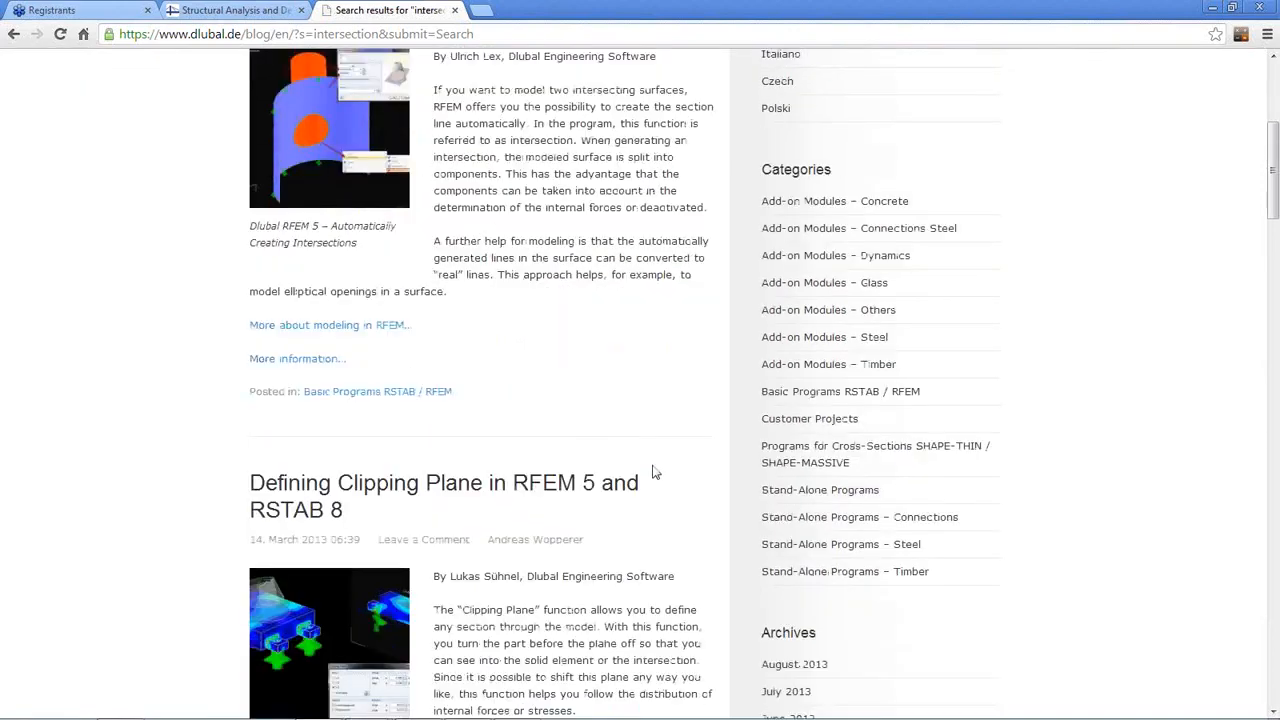
{"action": "scroll", "coordinate": [655, 471], "scroll_direction": "up", "scroll_amount": 5}
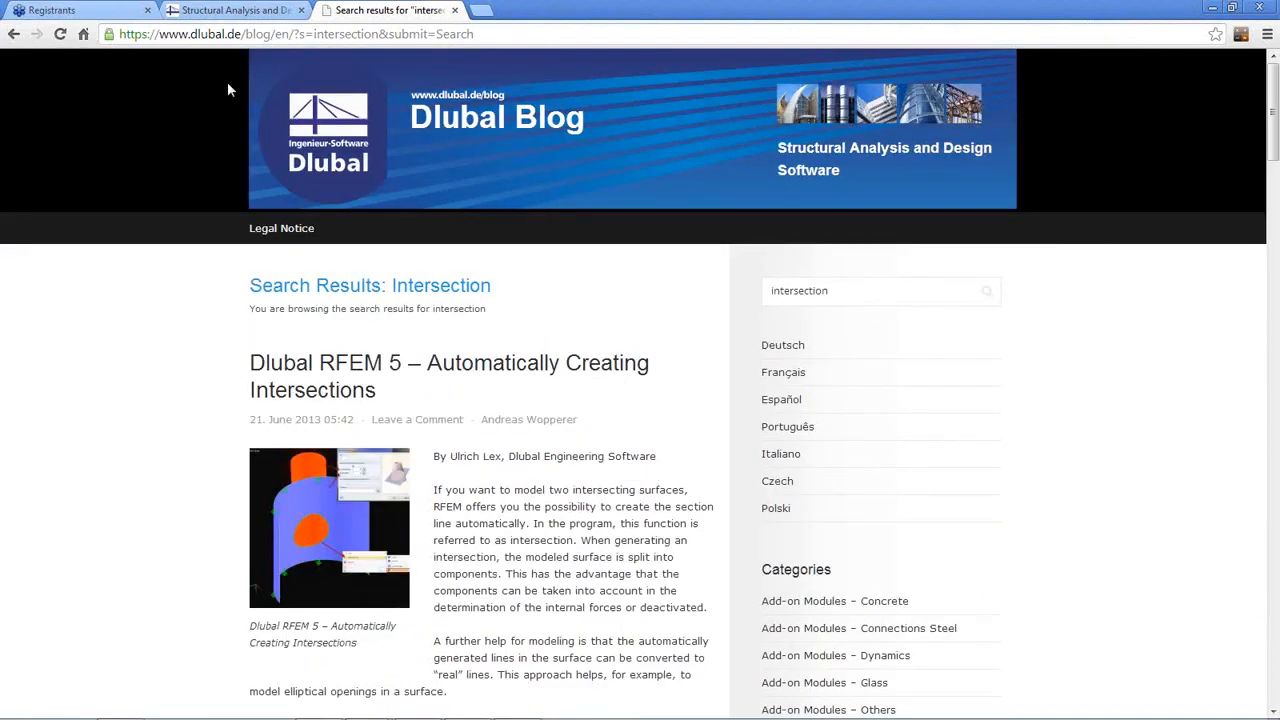
- Return to the Dlubal website and review the trial versions on its Downloads page
{"action": "left_click", "coordinate": [240, 10]}
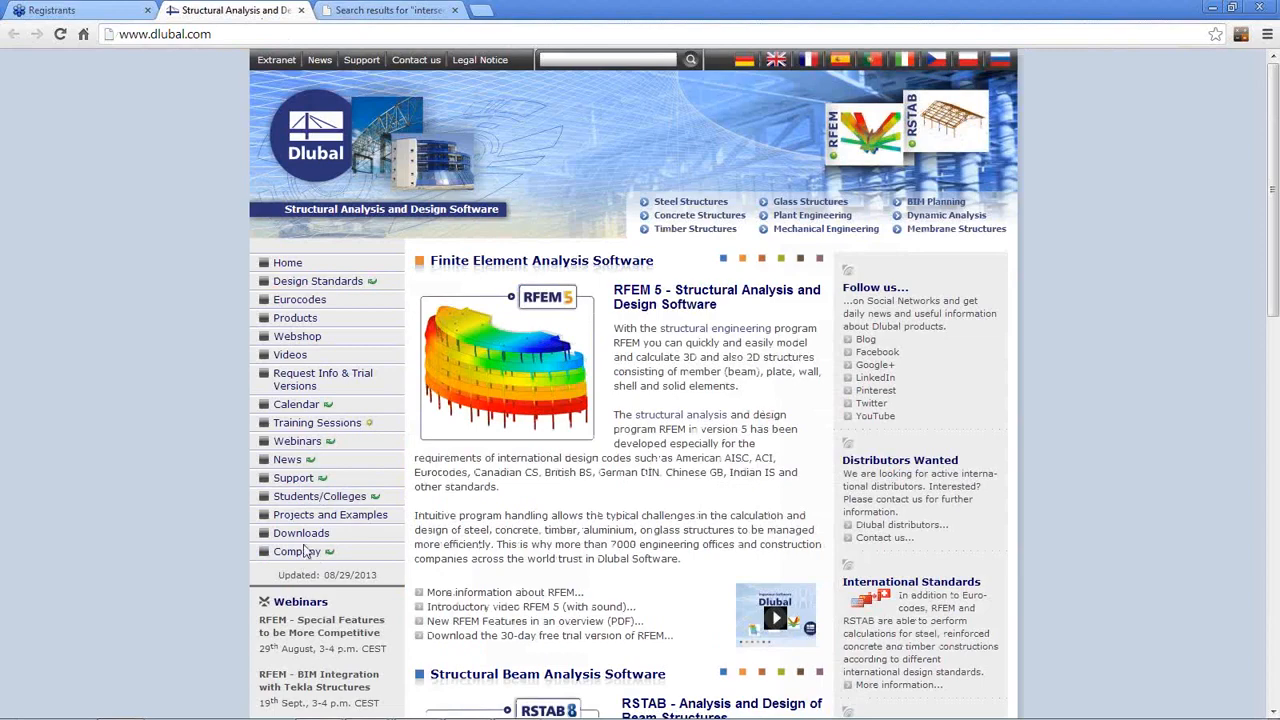
{"action": "left_click", "coordinate": [305, 533]}
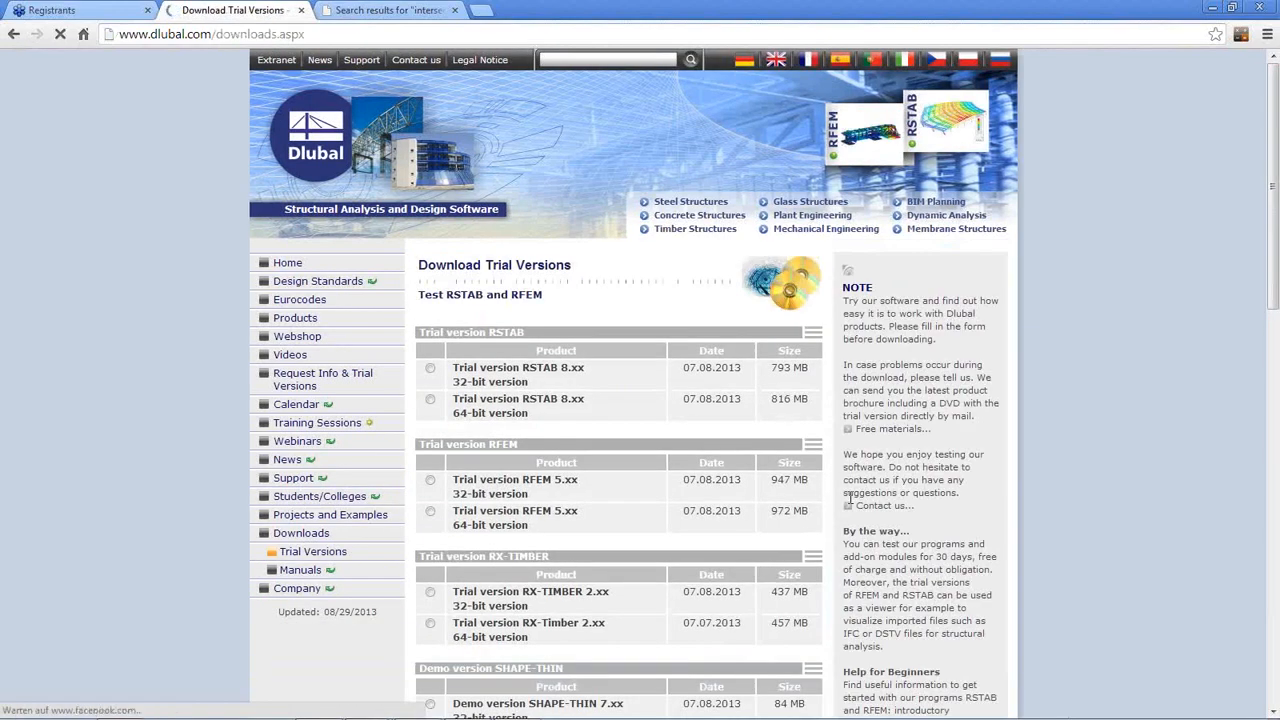
{"action": "scroll", "coordinate": [554, 520], "scroll_direction": "down", "scroll_amount": 3}
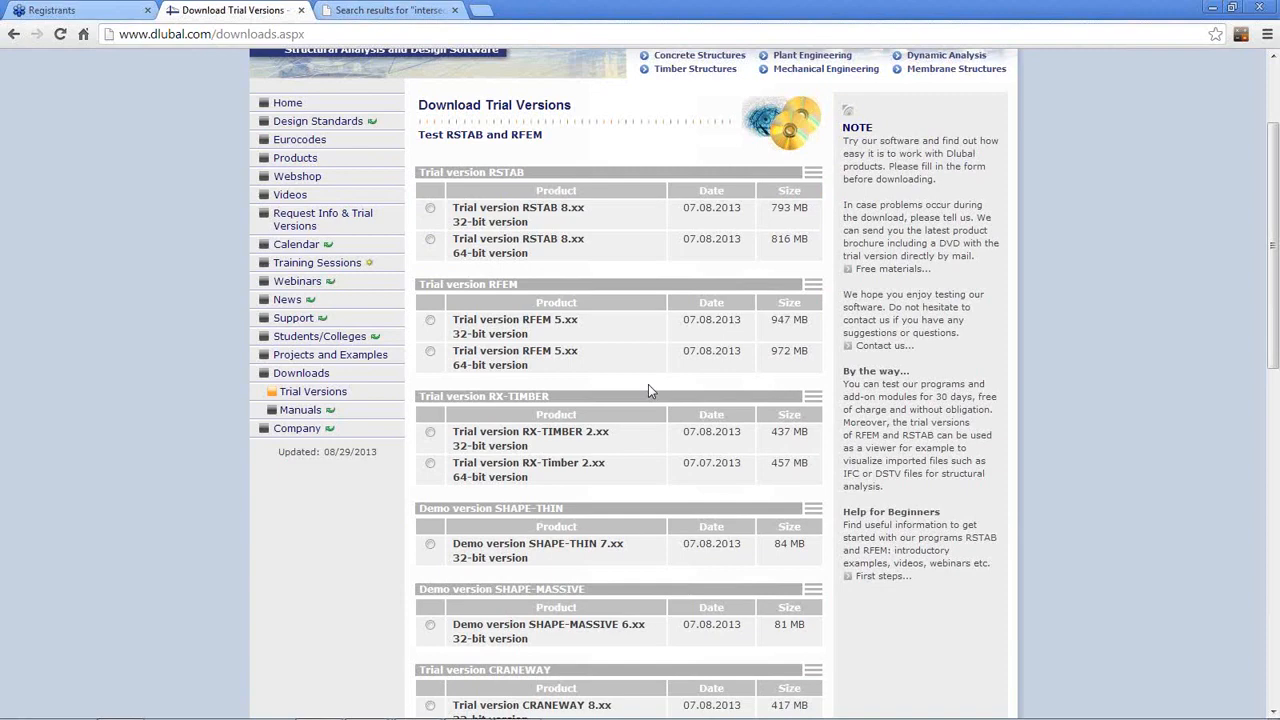
- Open the First steps page for beginners and review its introductory examples, videos and manuals
{"action": "left_click", "coordinate": [874, 582]}
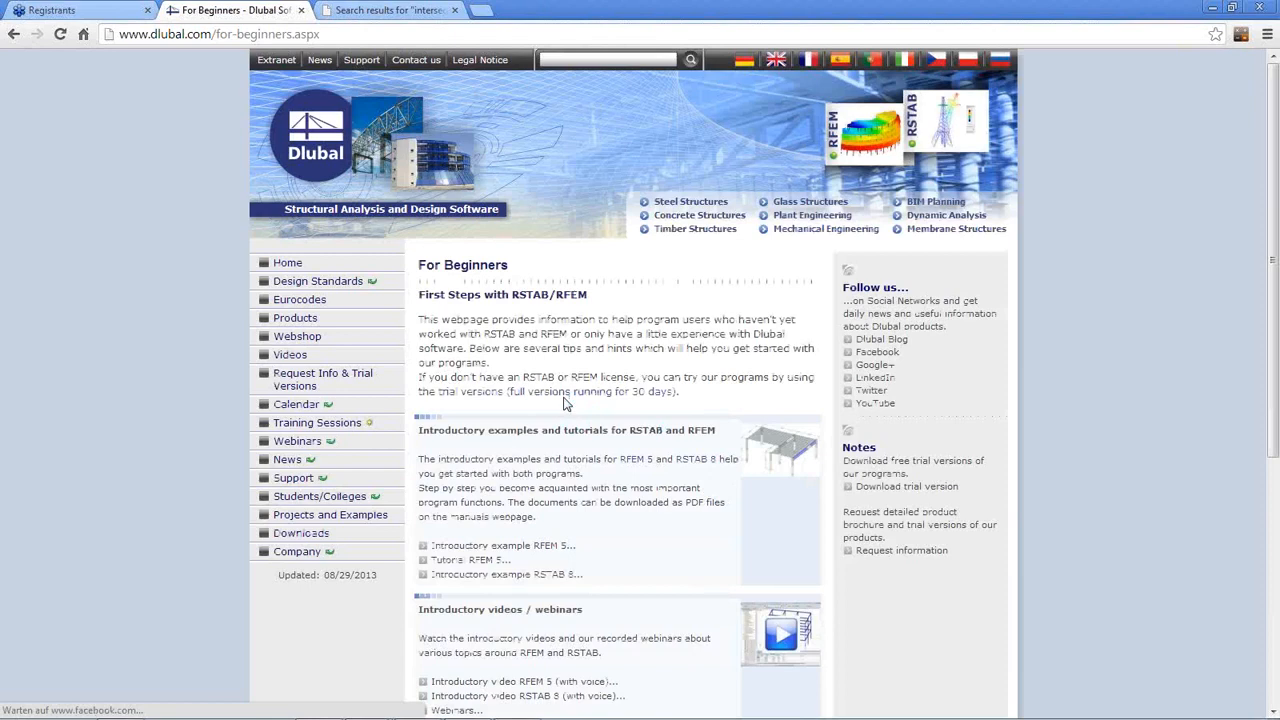
{"action": "scroll", "coordinate": [565, 405], "scroll_direction": "down", "scroll_amount": 1}
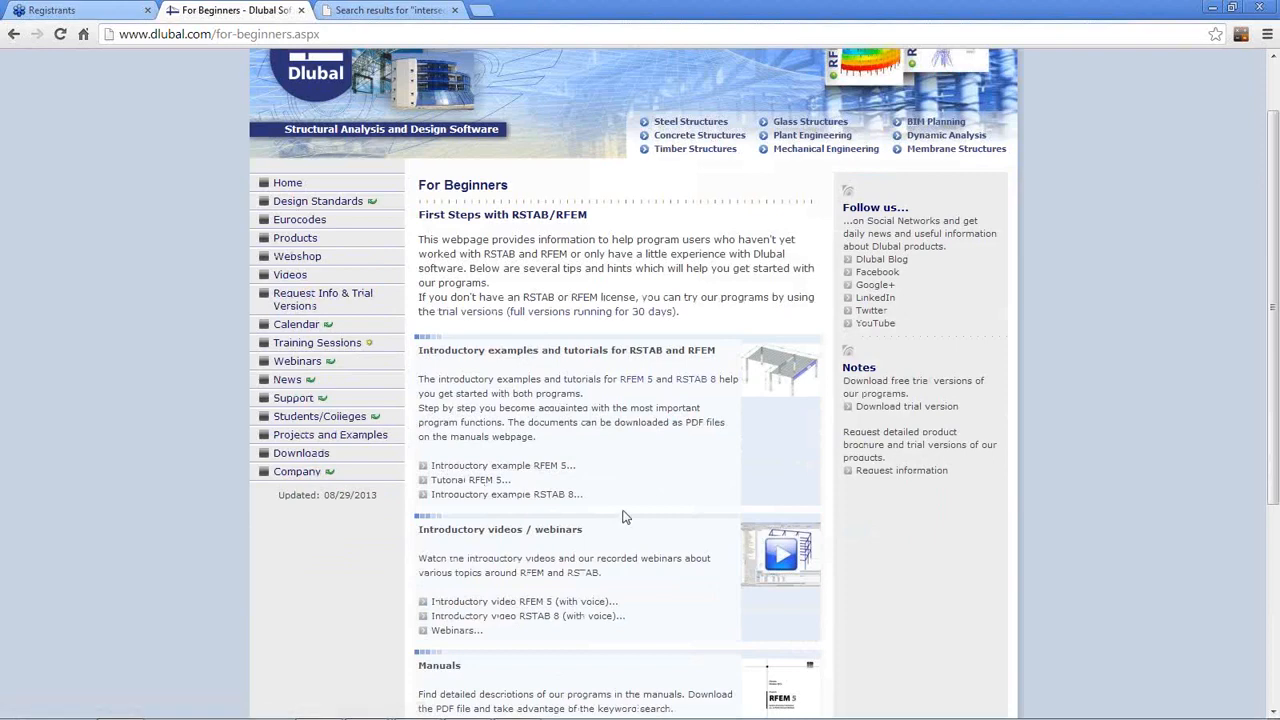
{"action": "scroll", "coordinate": [622, 517], "scroll_direction": "down", "scroll_amount": 3}
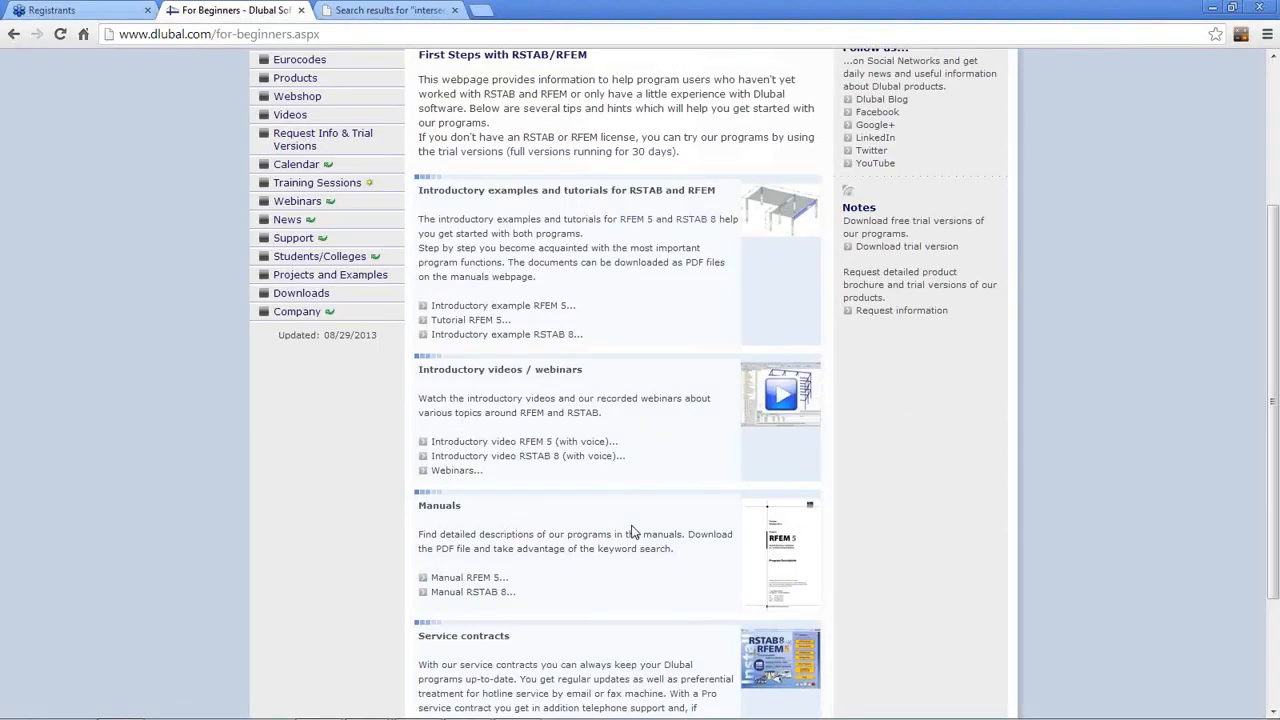
{"action": "scroll", "coordinate": [714, 480], "scroll_direction": "up", "scroll_amount": 3}
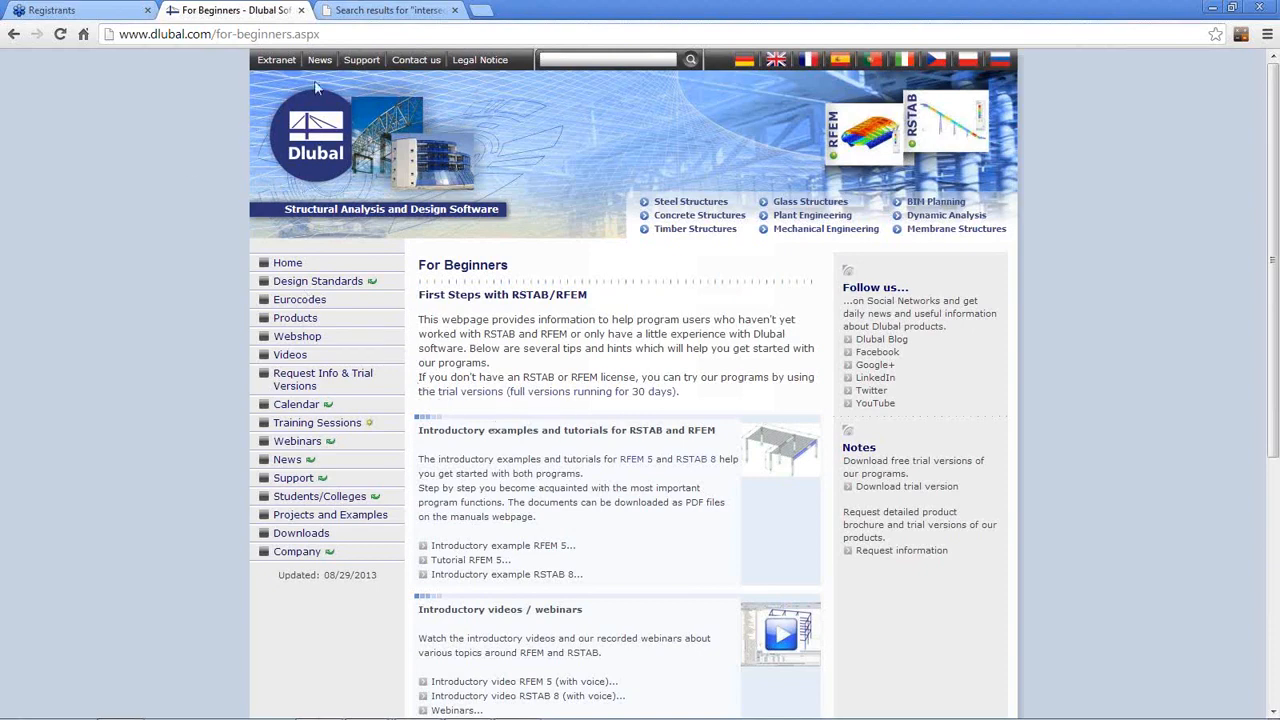
- Switch back from the browser to the PowerPoint slide show at the More Information slide
{"action": "mouse_move", "coordinate": [516, 712]}
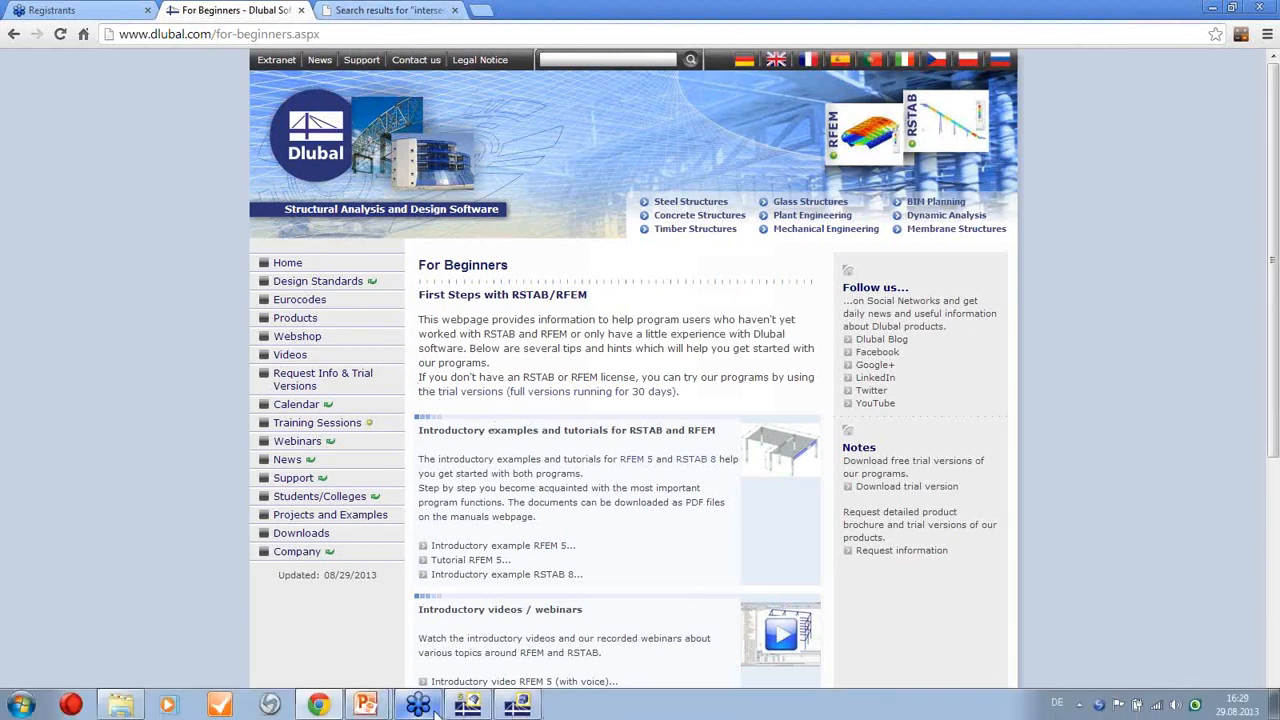
{"action": "mouse_move", "coordinate": [370, 707]}
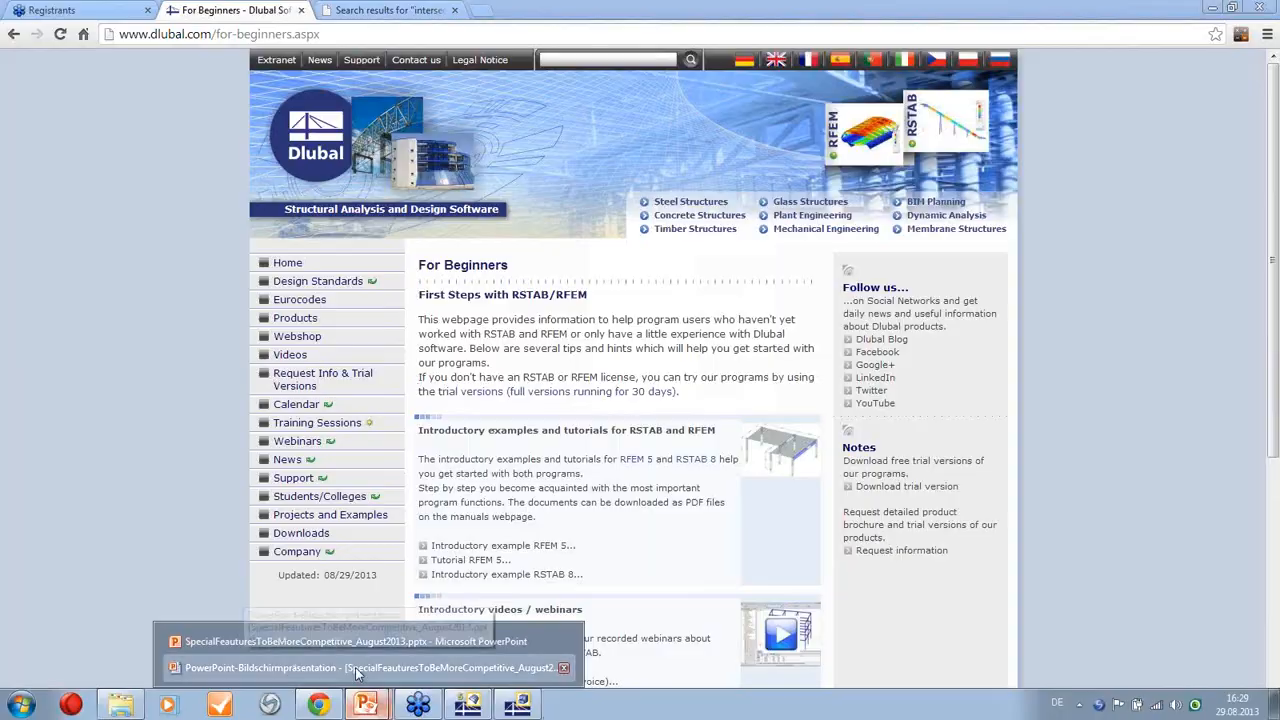
{"action": "left_click", "coordinate": [355, 667]}
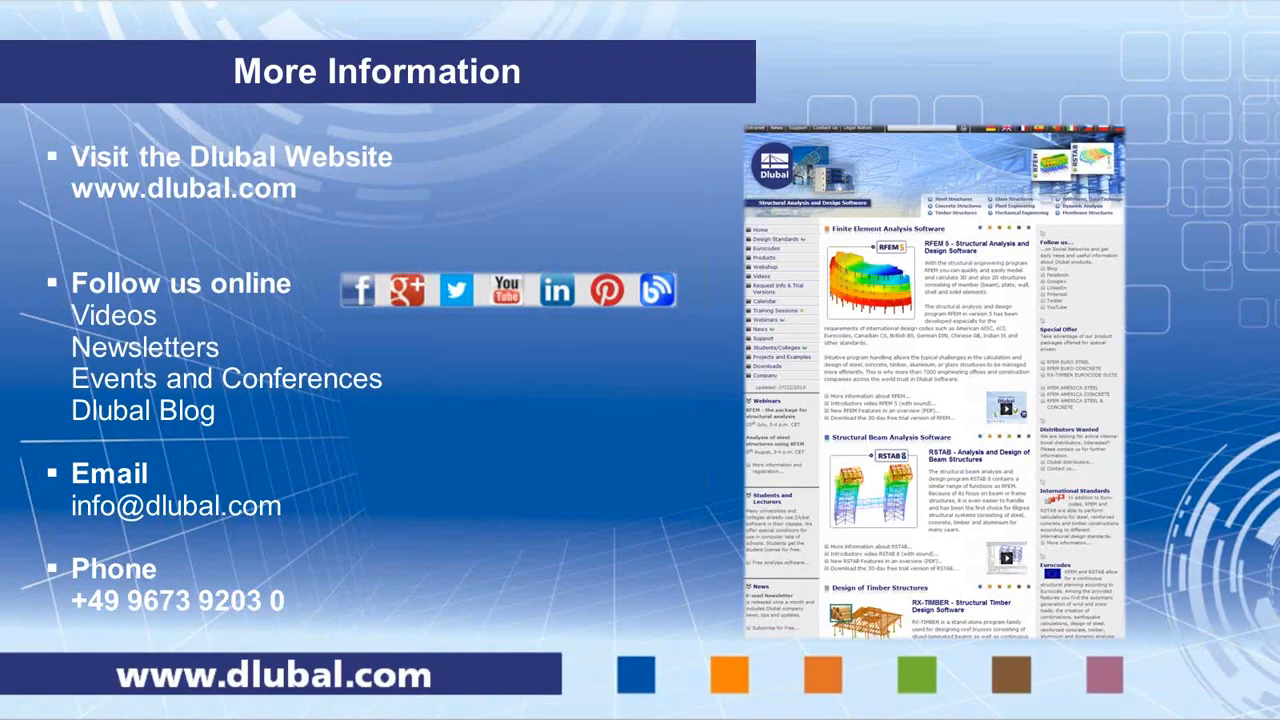
{"action": "left_click", "coordinate": [531, 436]}
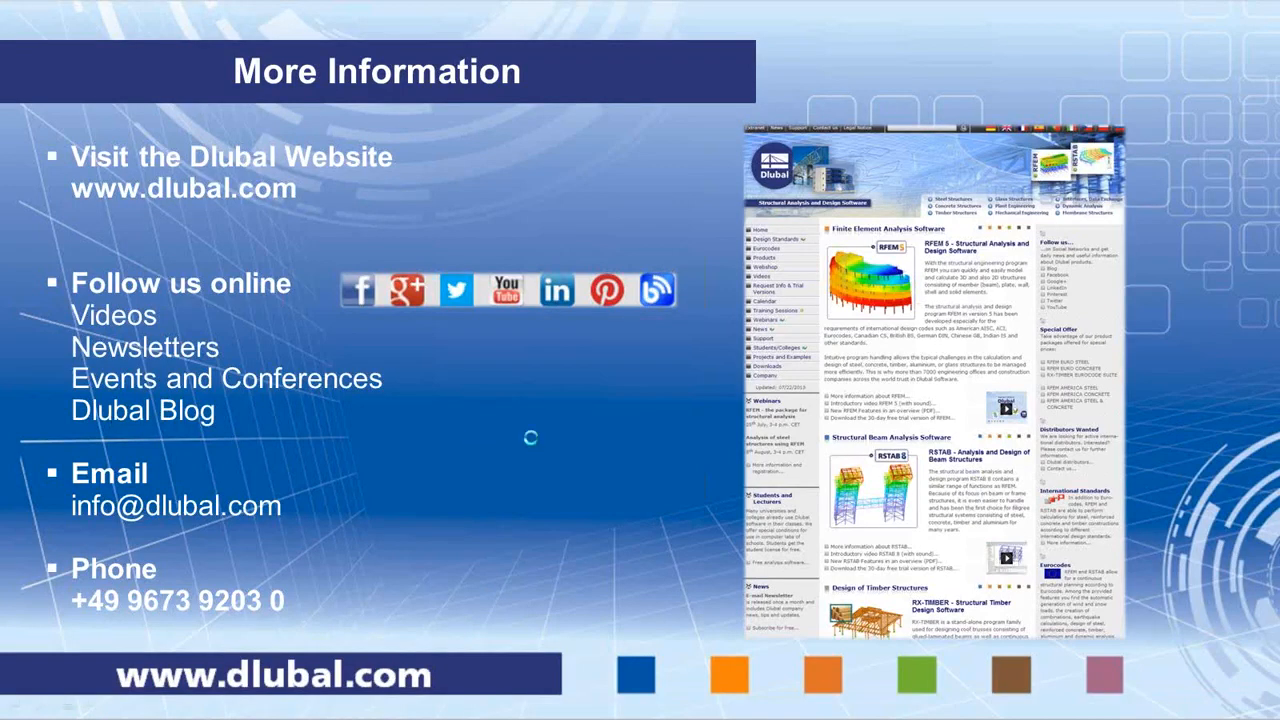